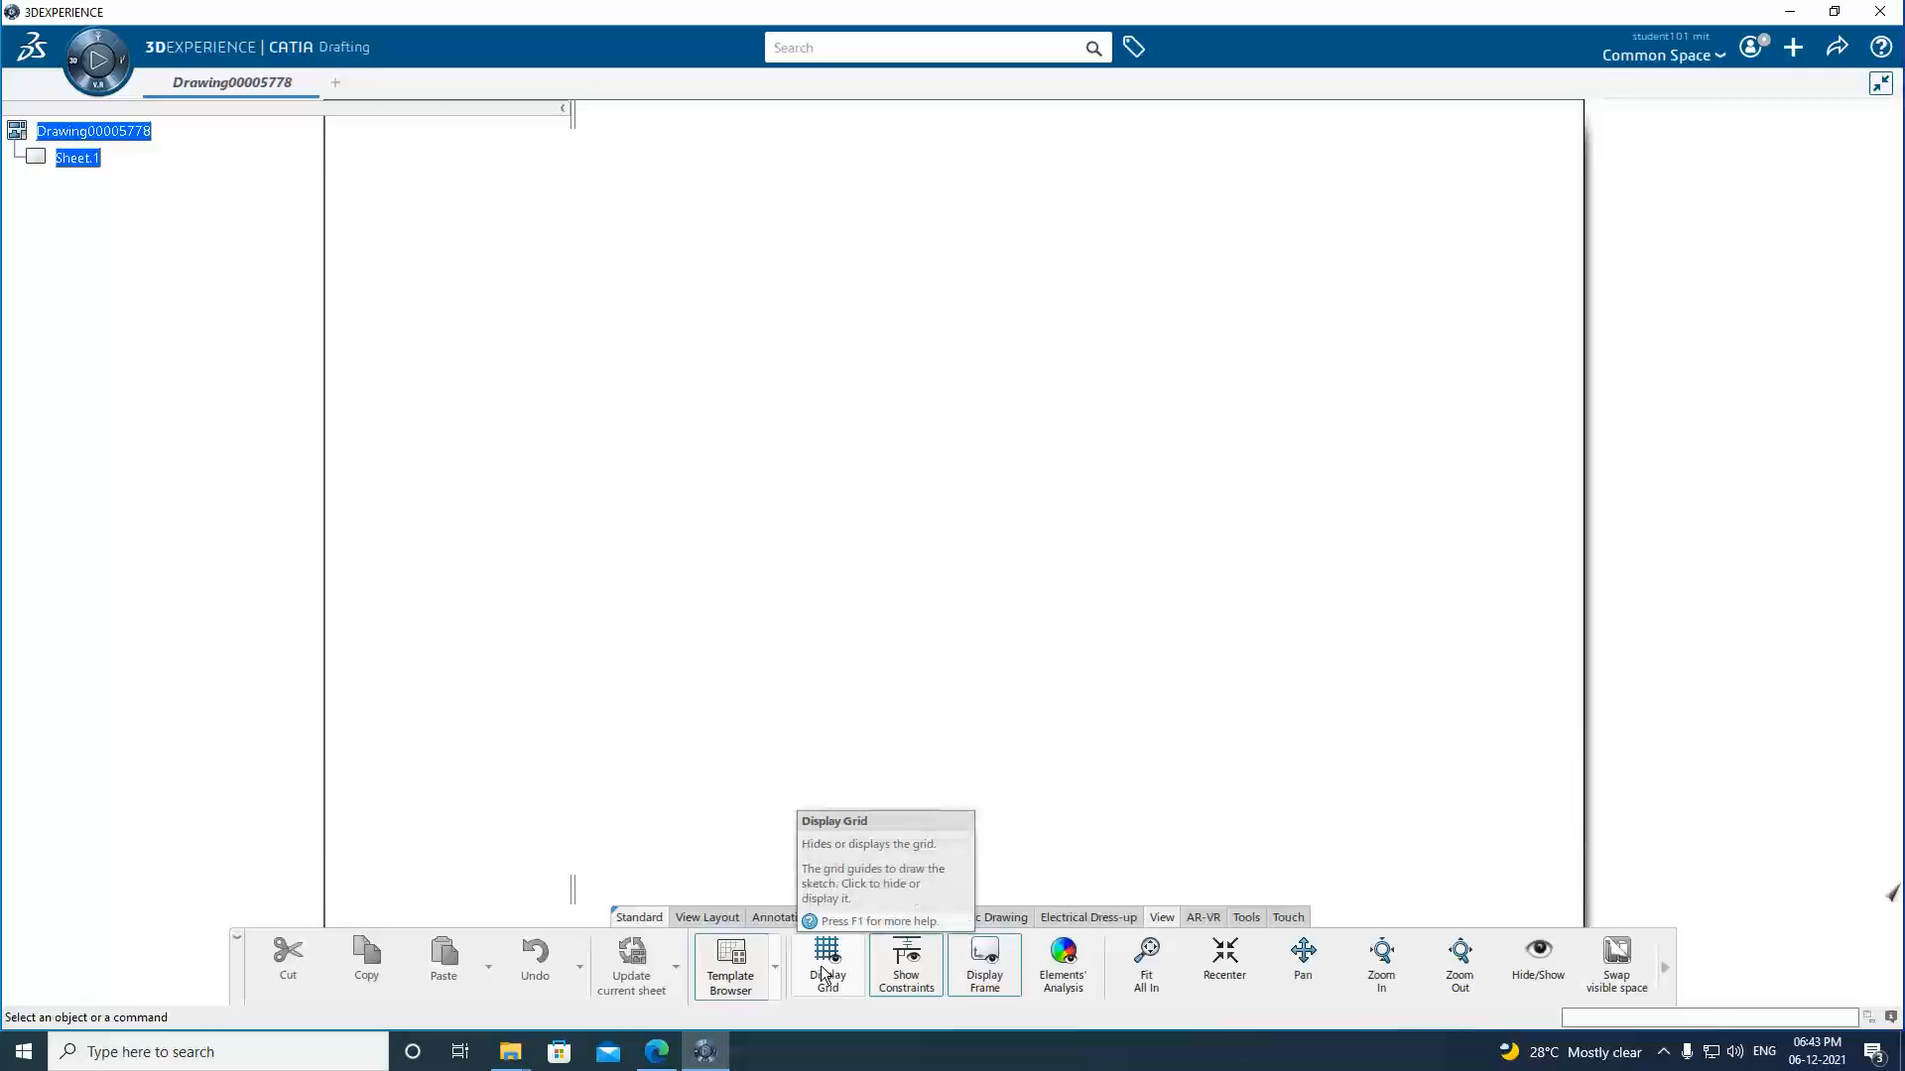
Display the grid on the drawing sheet and choose the ISO standard in its page layout.
{"action": "left_click", "coordinate": [824, 976]}
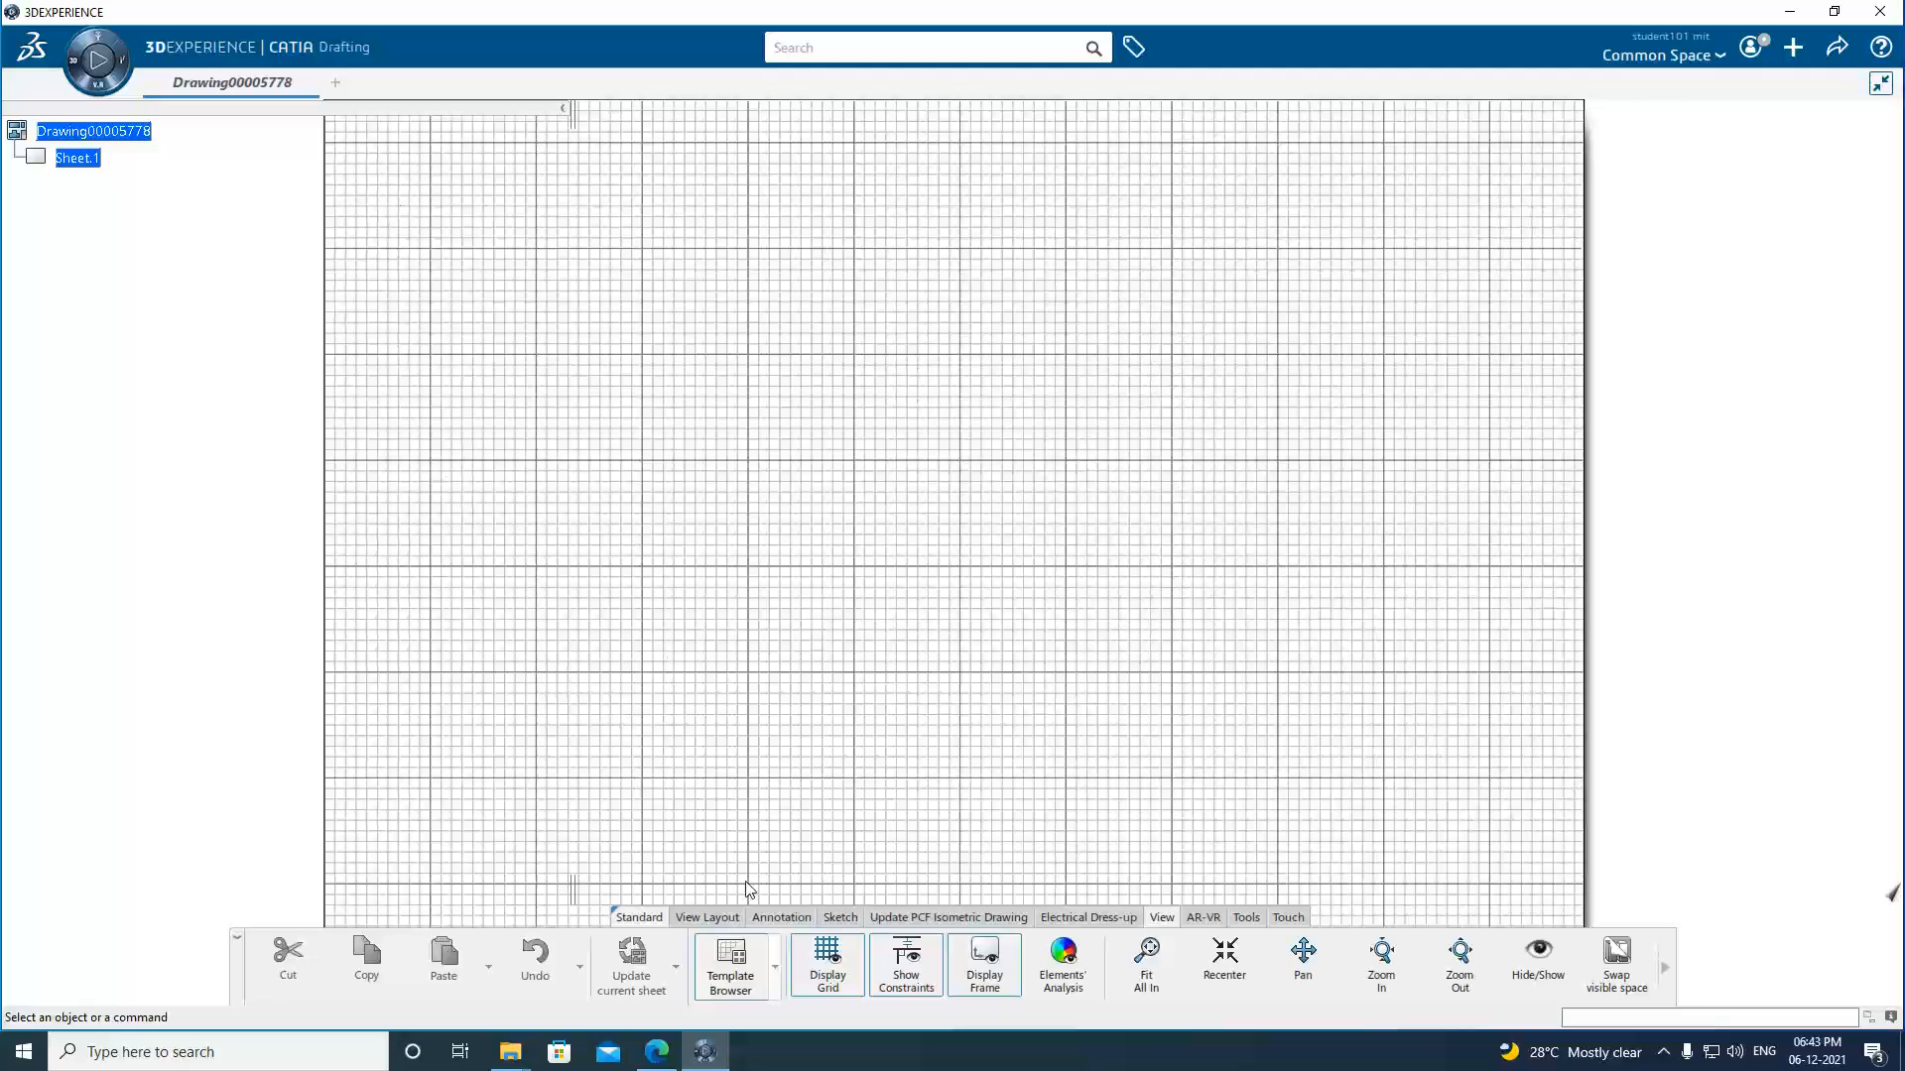
{"action": "left_click", "coordinate": [701, 917]}
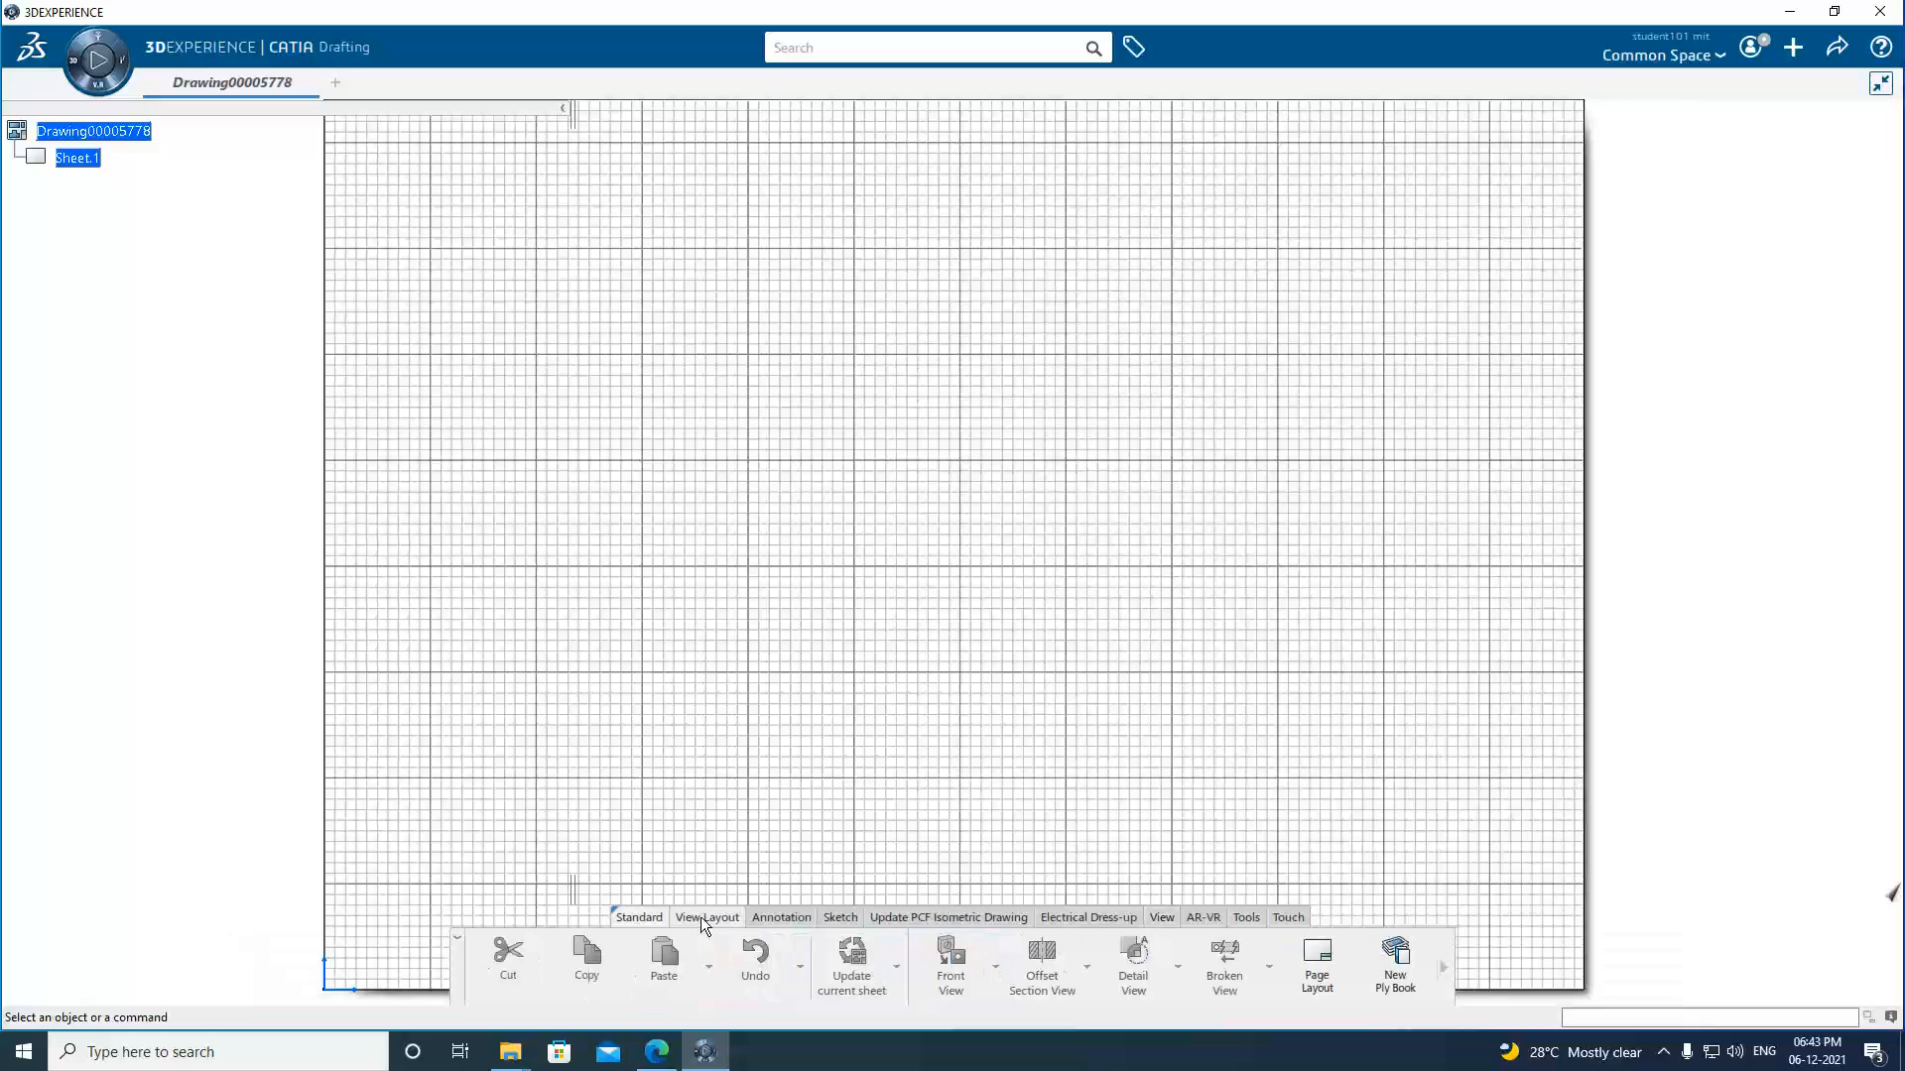
{"action": "left_click", "coordinate": [1317, 982]}
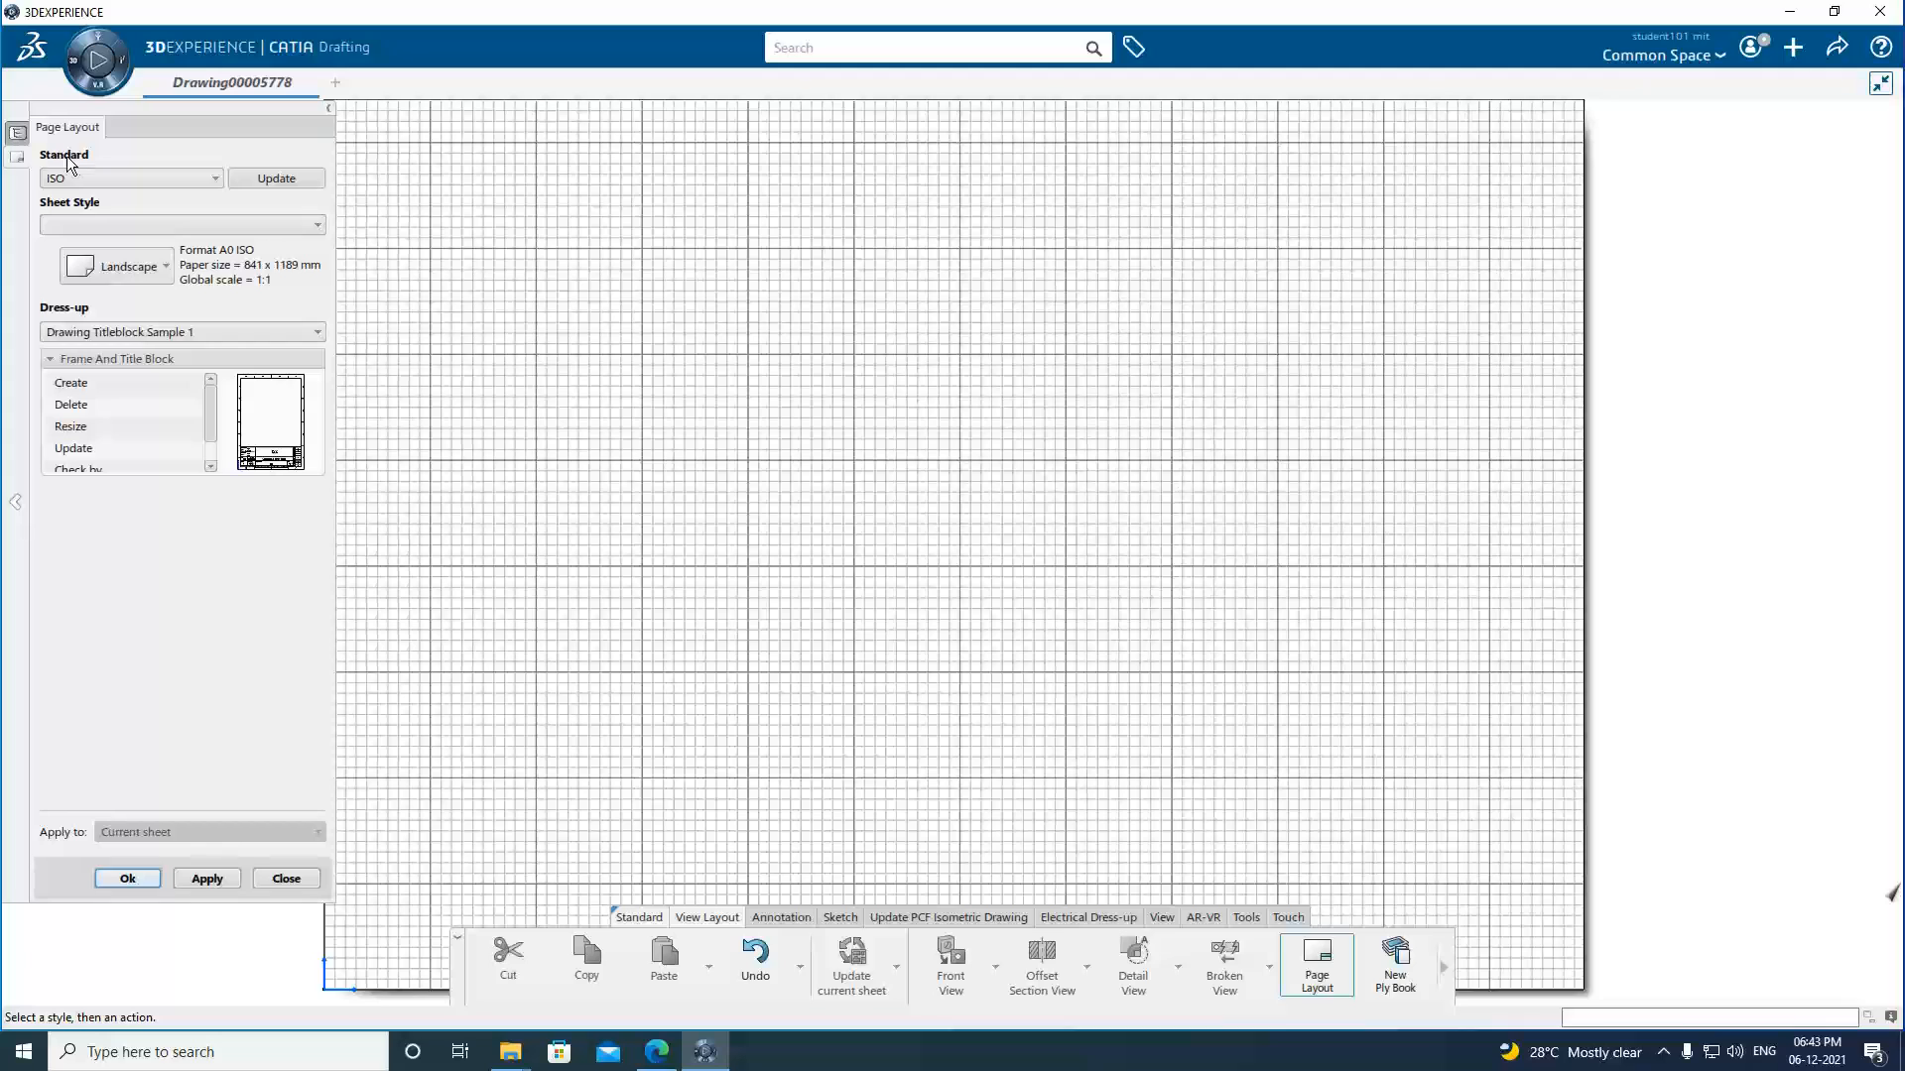
{"action": "left_click", "coordinate": [216, 180]}
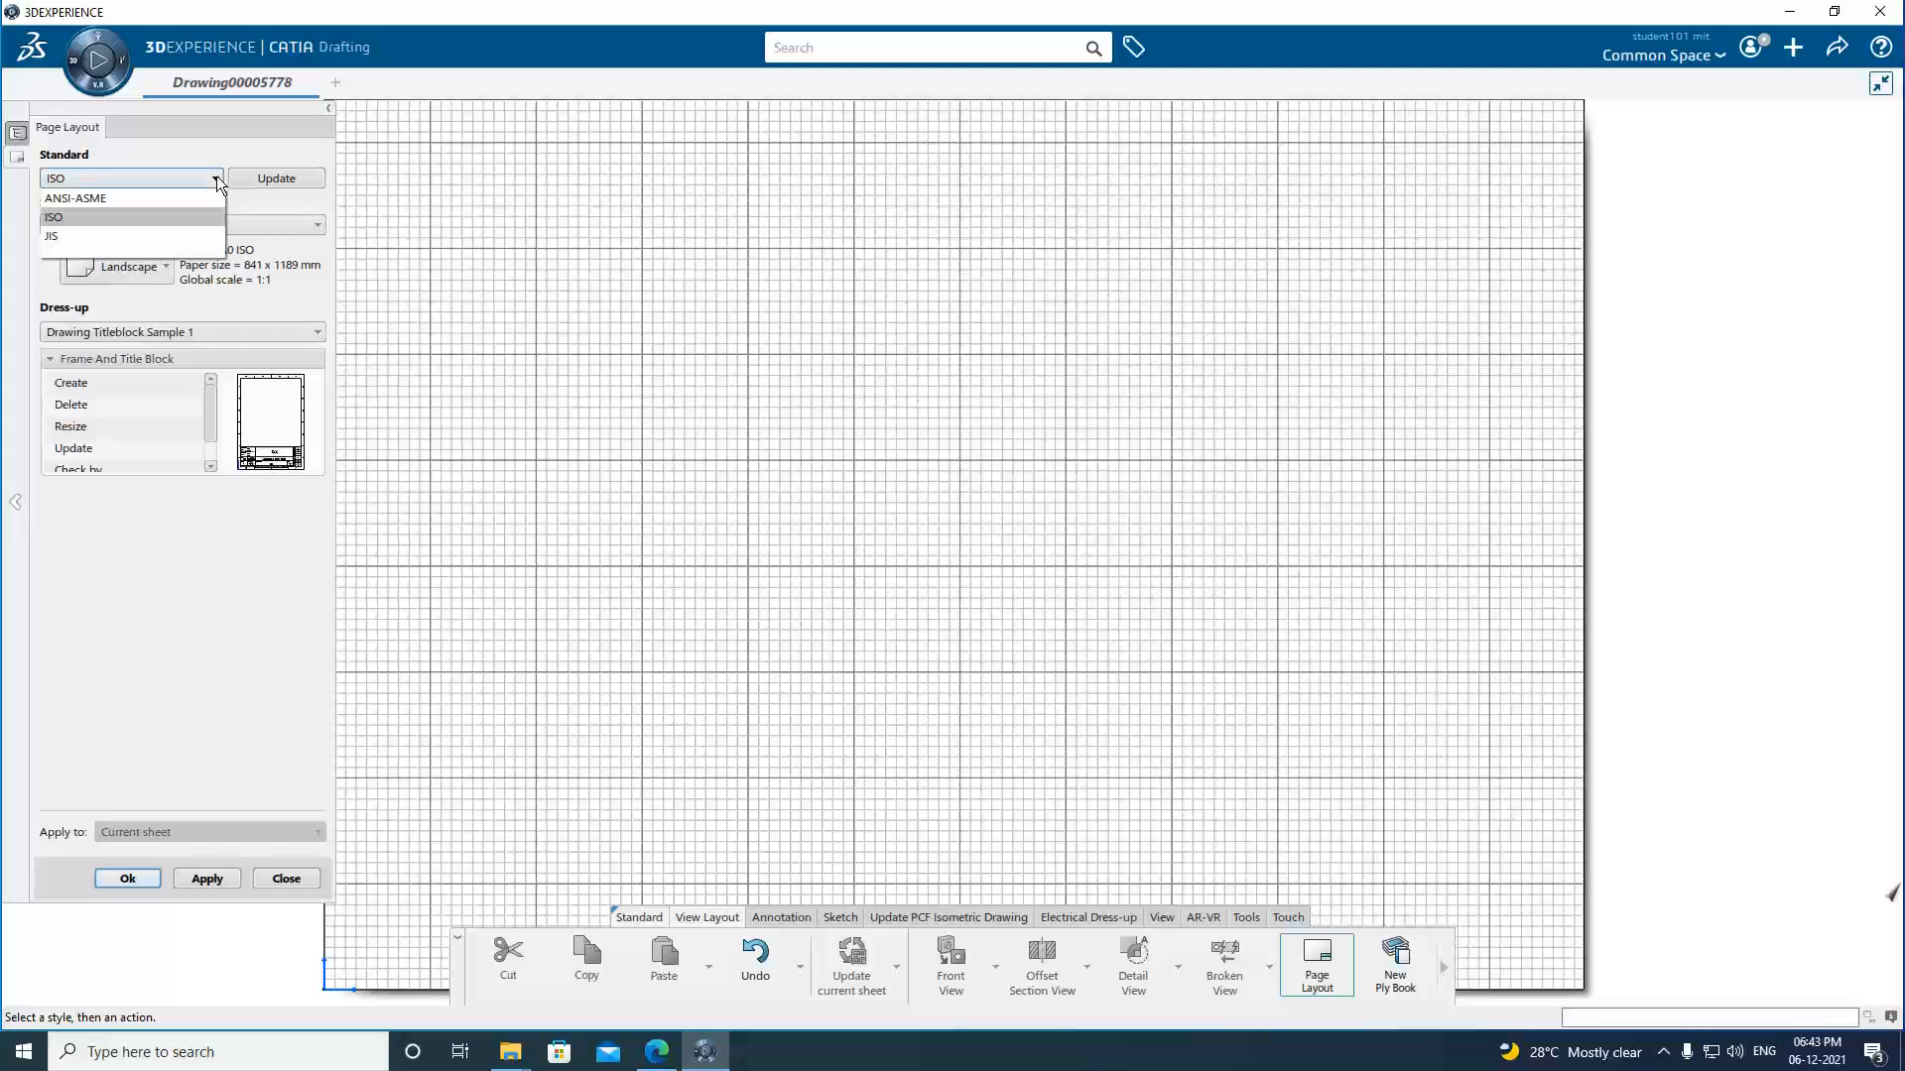
{"action": "left_click", "coordinate": [168, 217]}
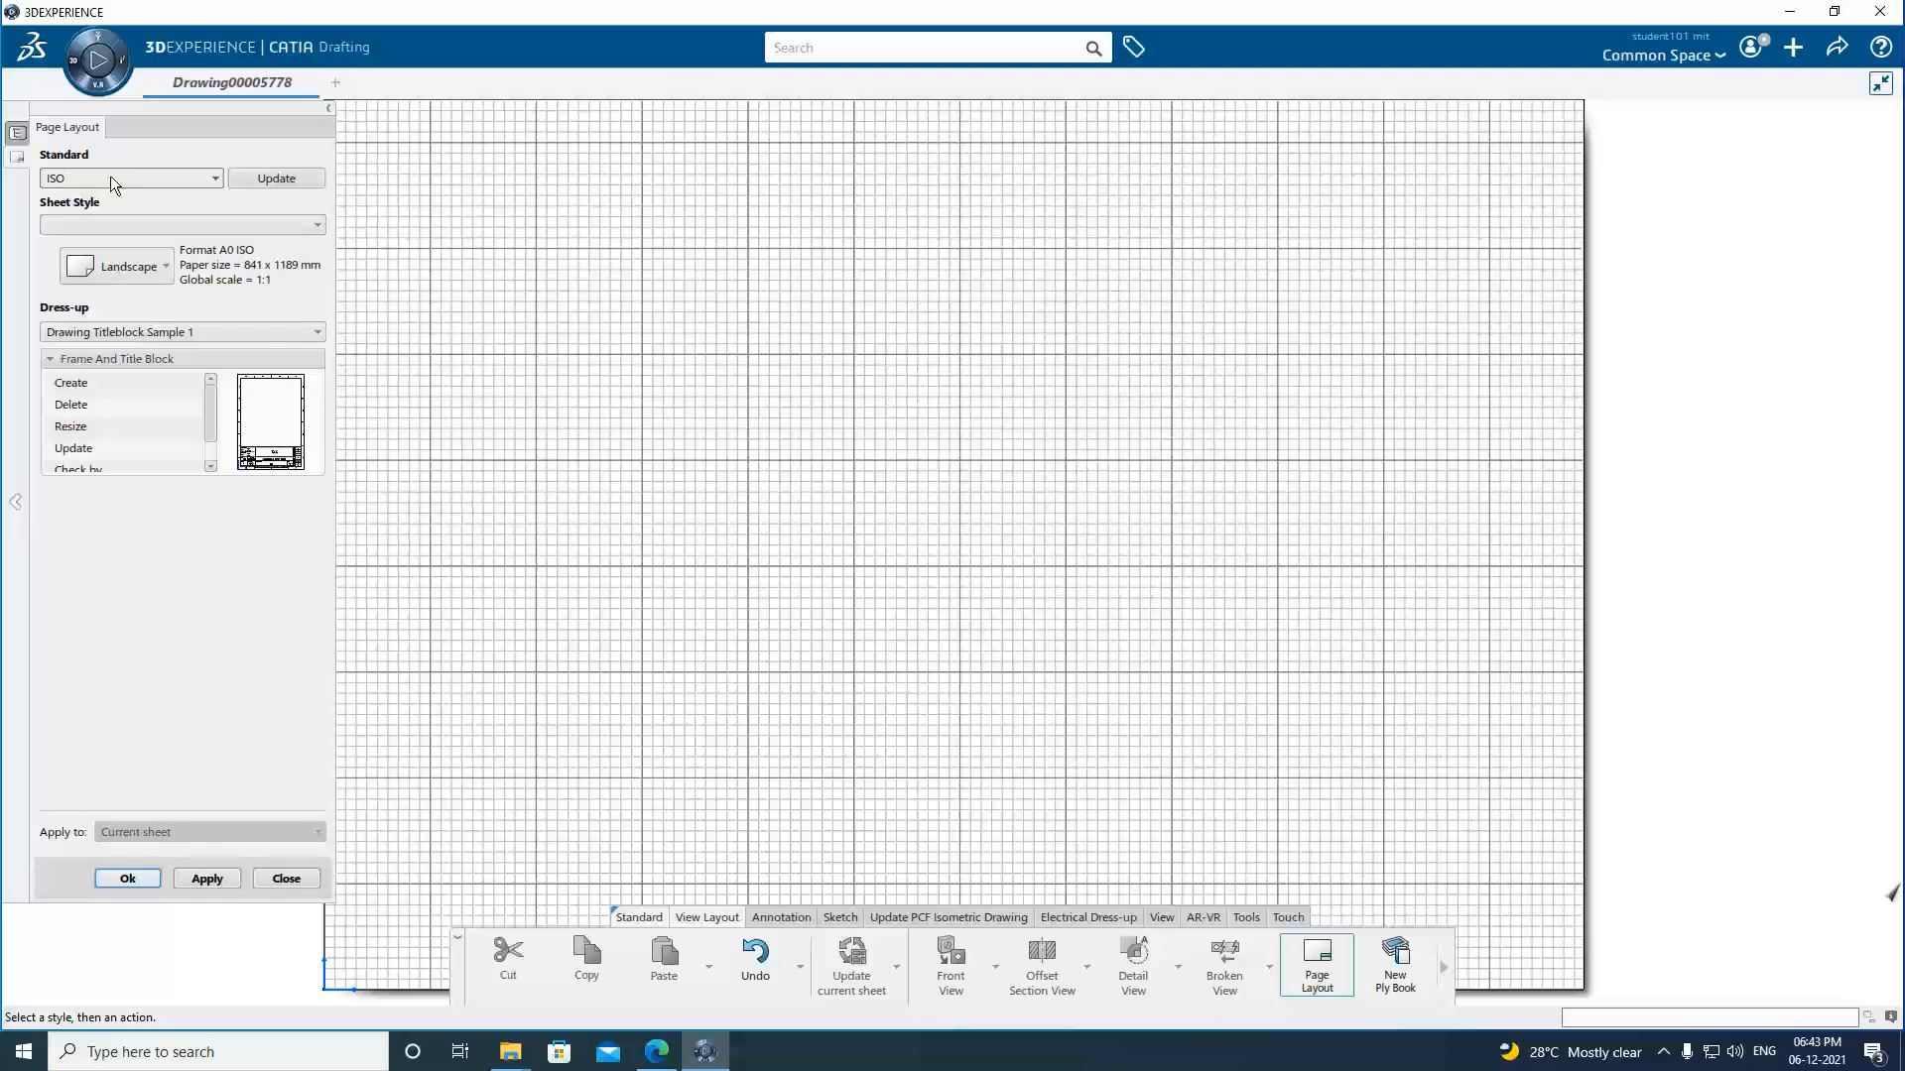
Apply the A4 ISO sheet style to the current sheet in landscape orientation.
{"action": "left_click", "coordinate": [315, 223]}
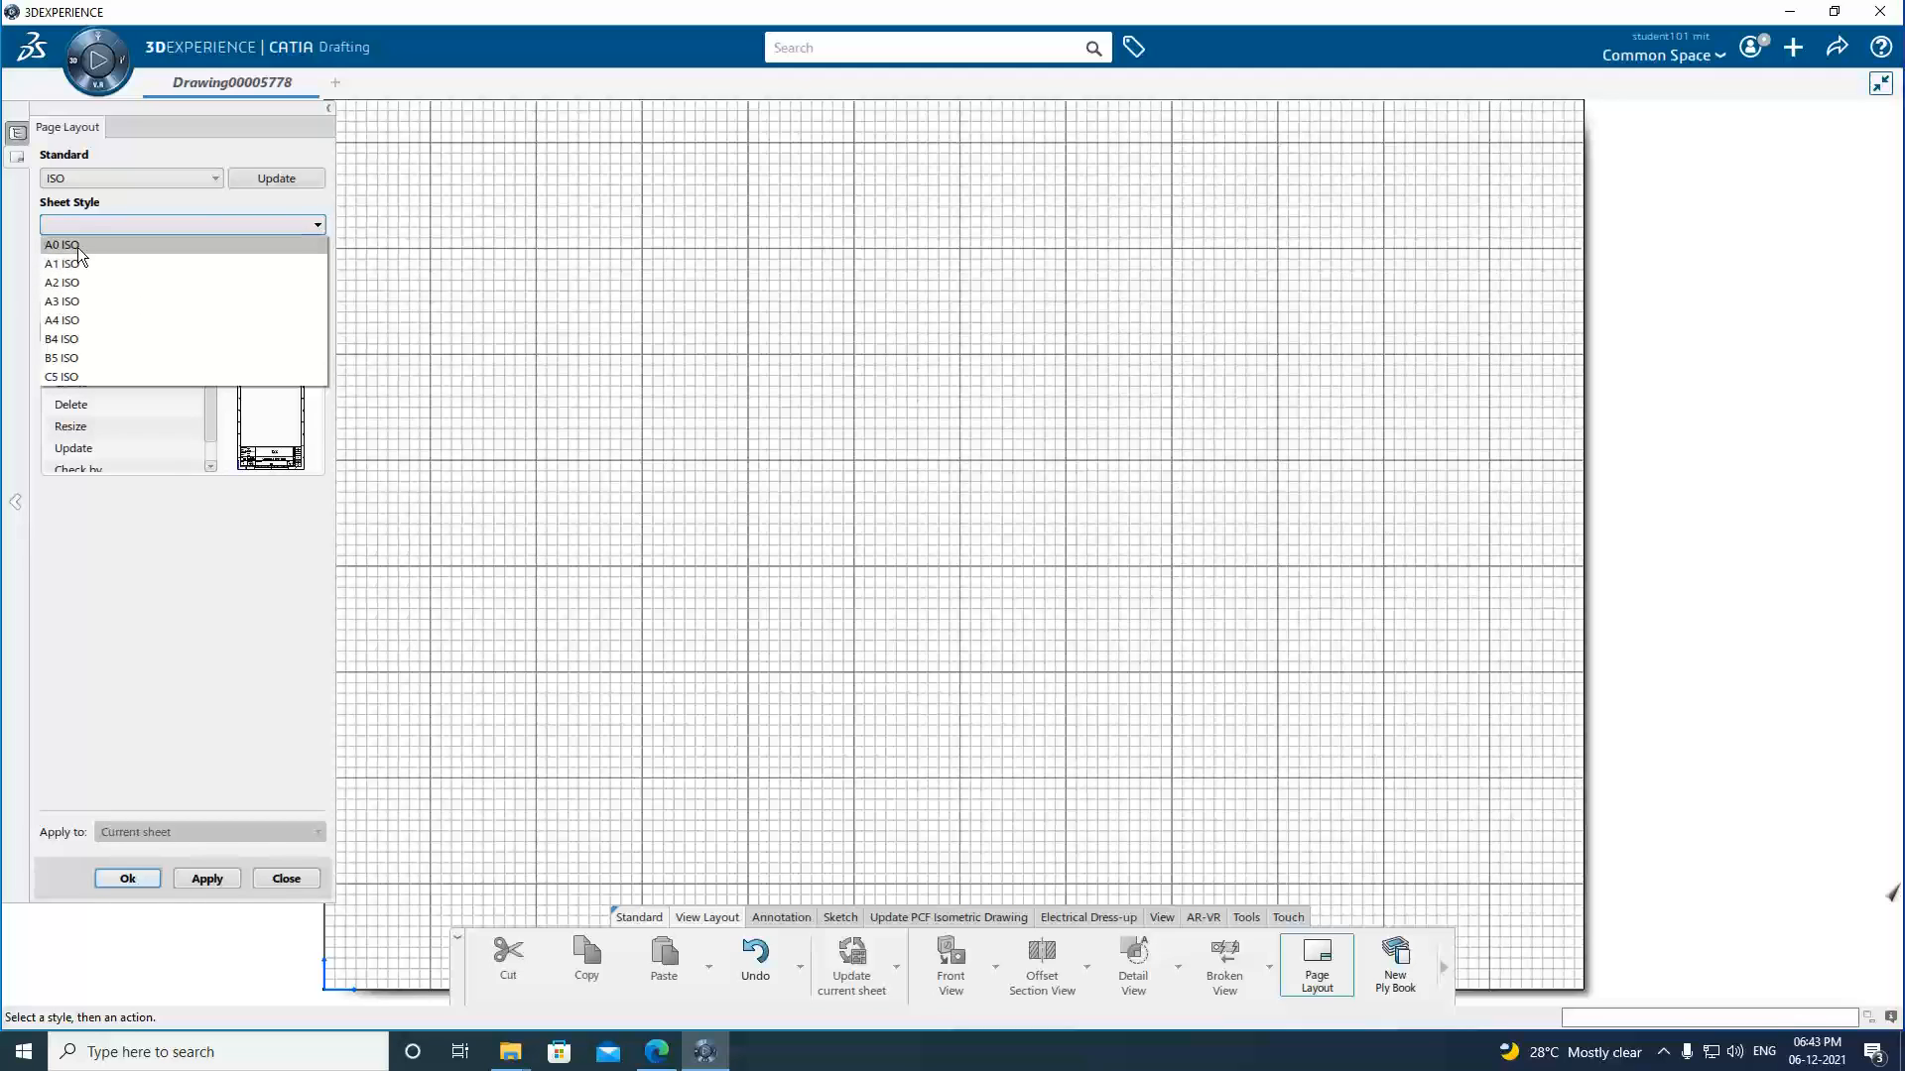
{"action": "left_click", "coordinate": [61, 320]}
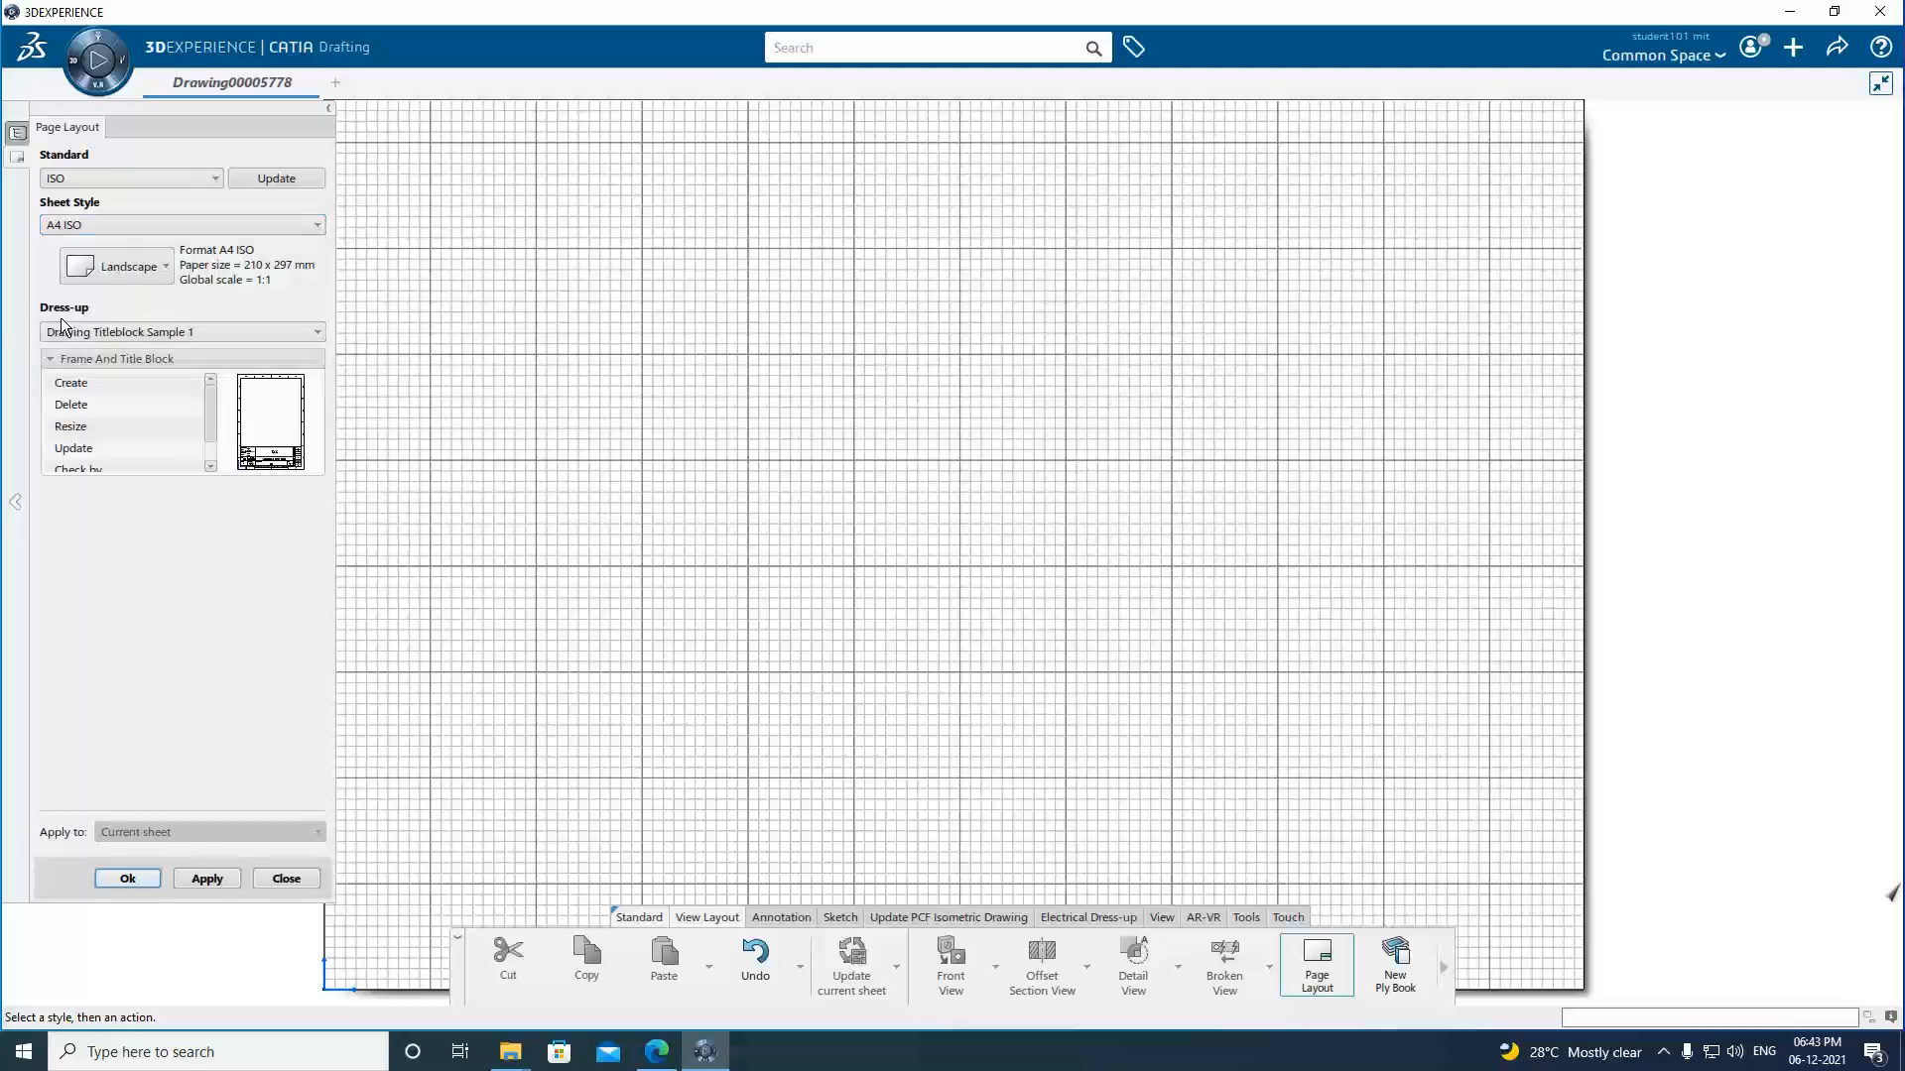
{"action": "left_click", "coordinate": [102, 224]}
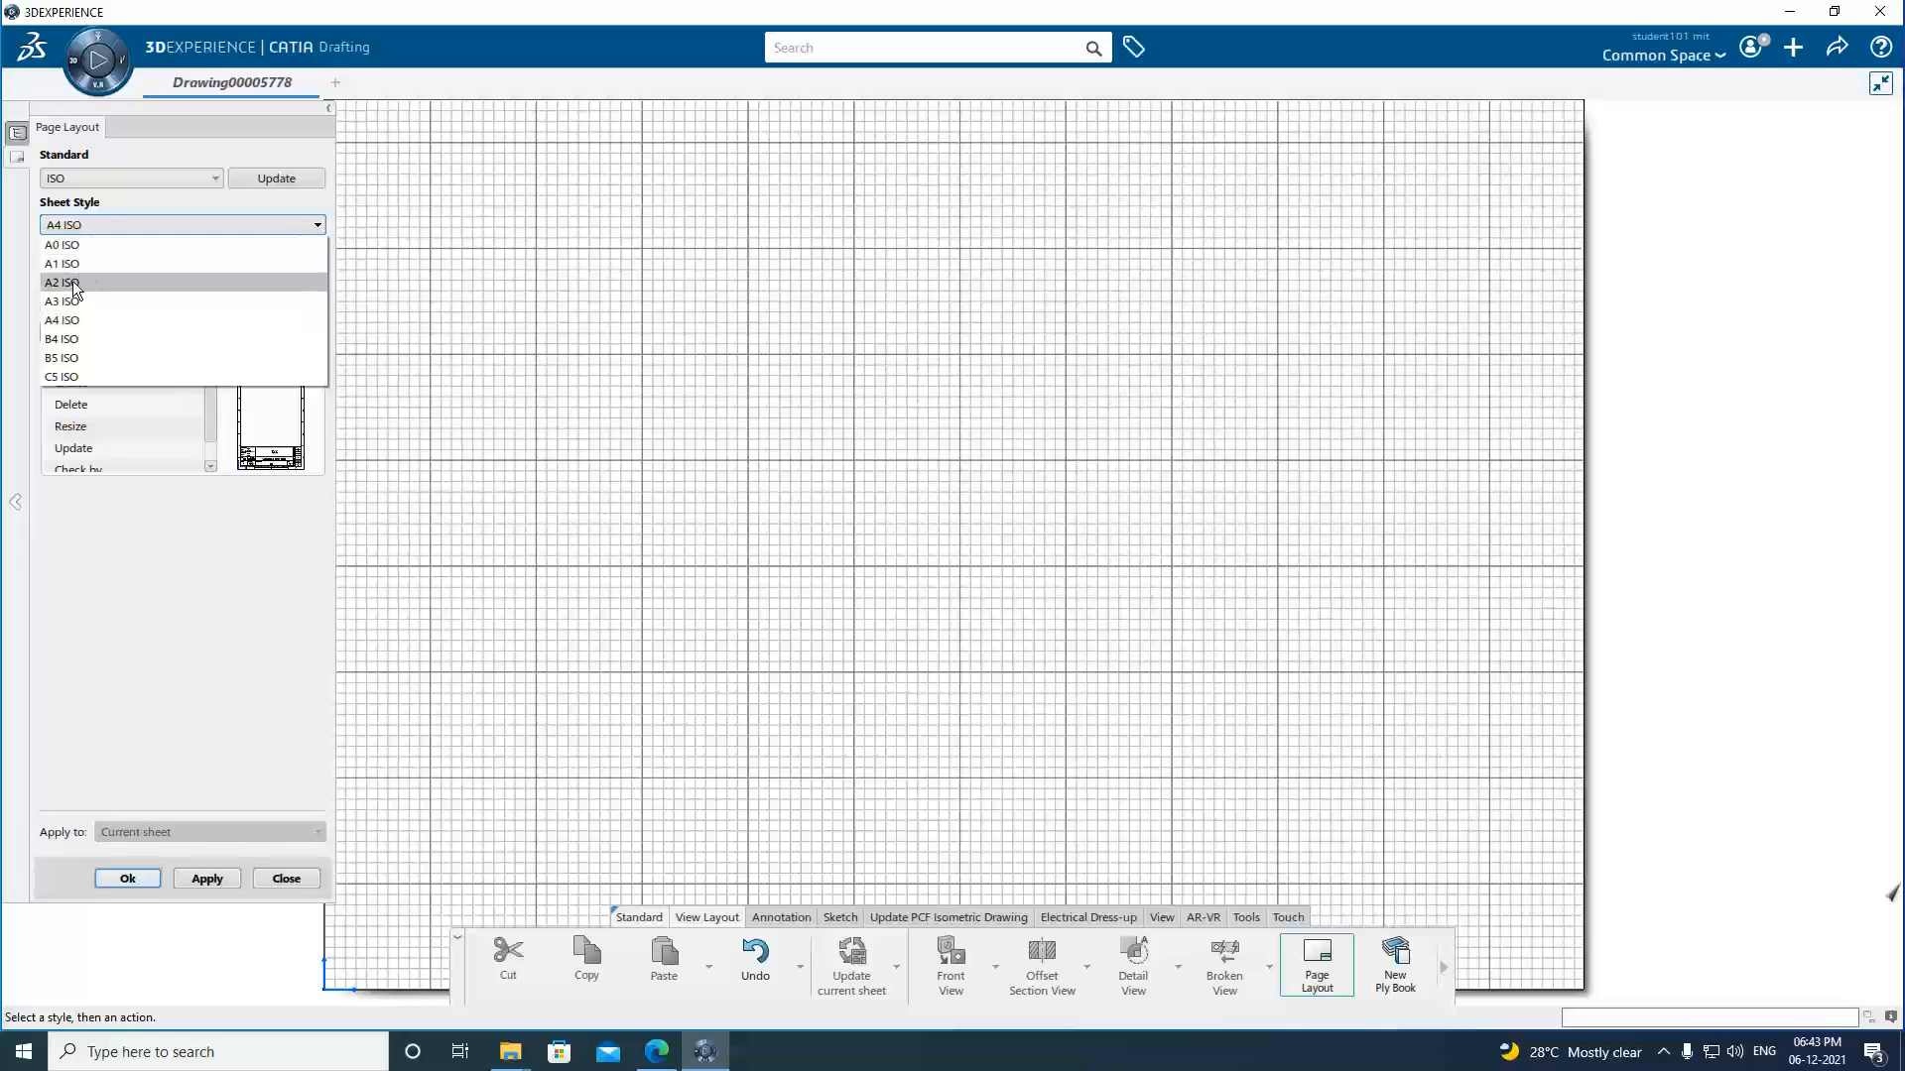
{"action": "left_click", "coordinate": [68, 319]}
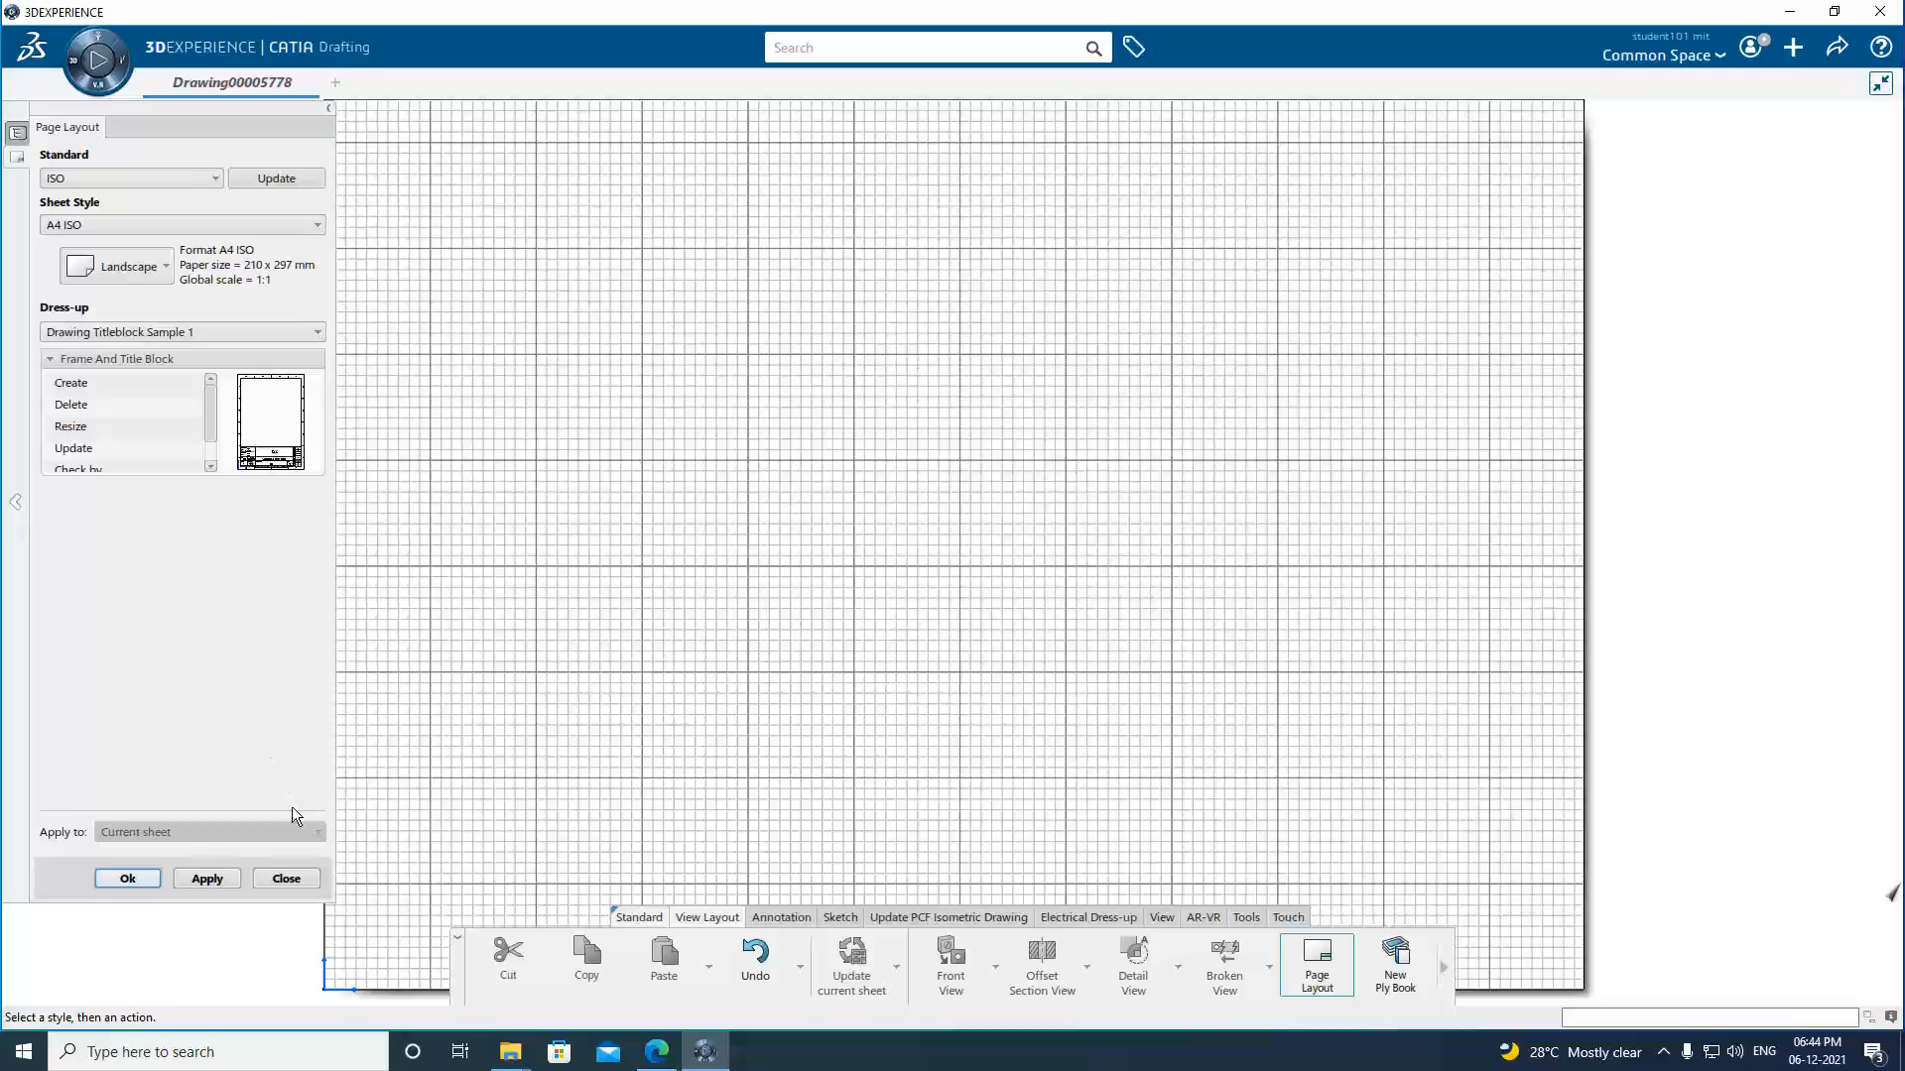
{"action": "left_click", "coordinate": [193, 877]}
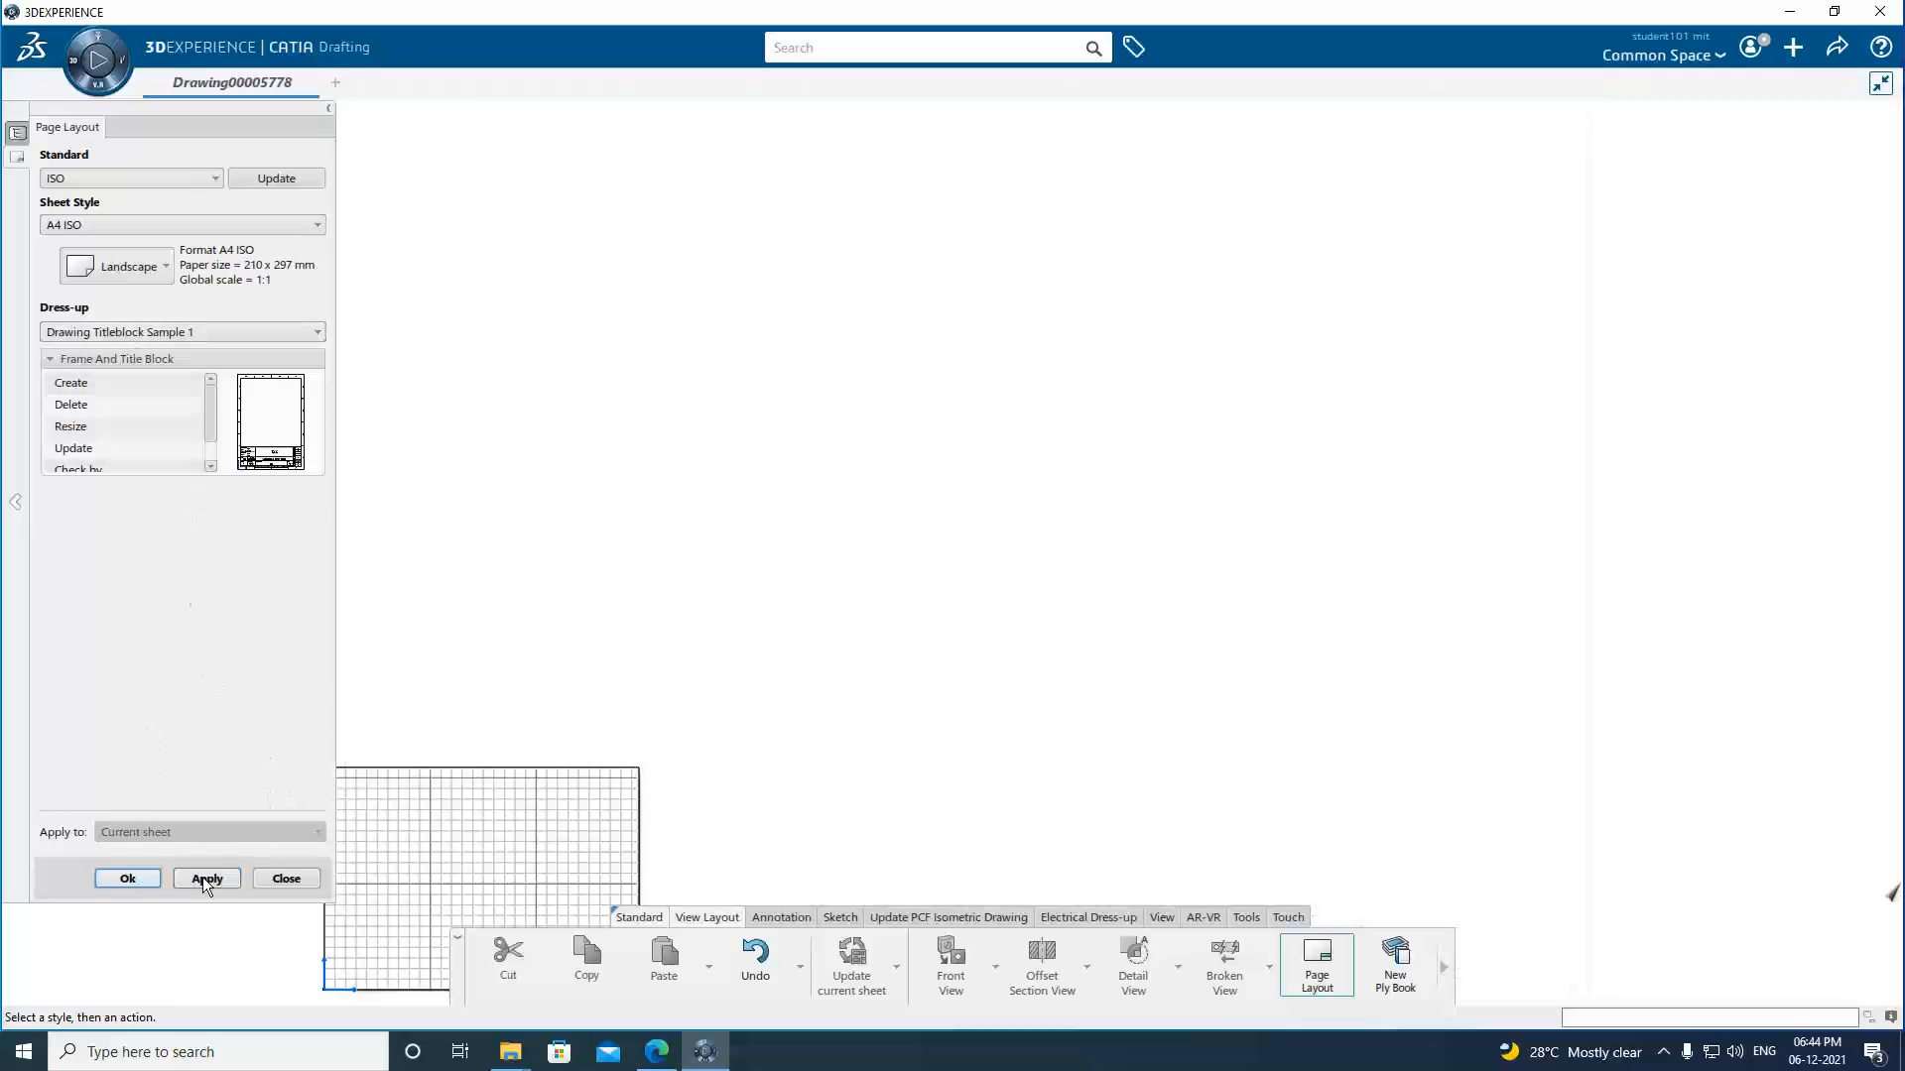
{"action": "left_click", "coordinate": [126, 879]}
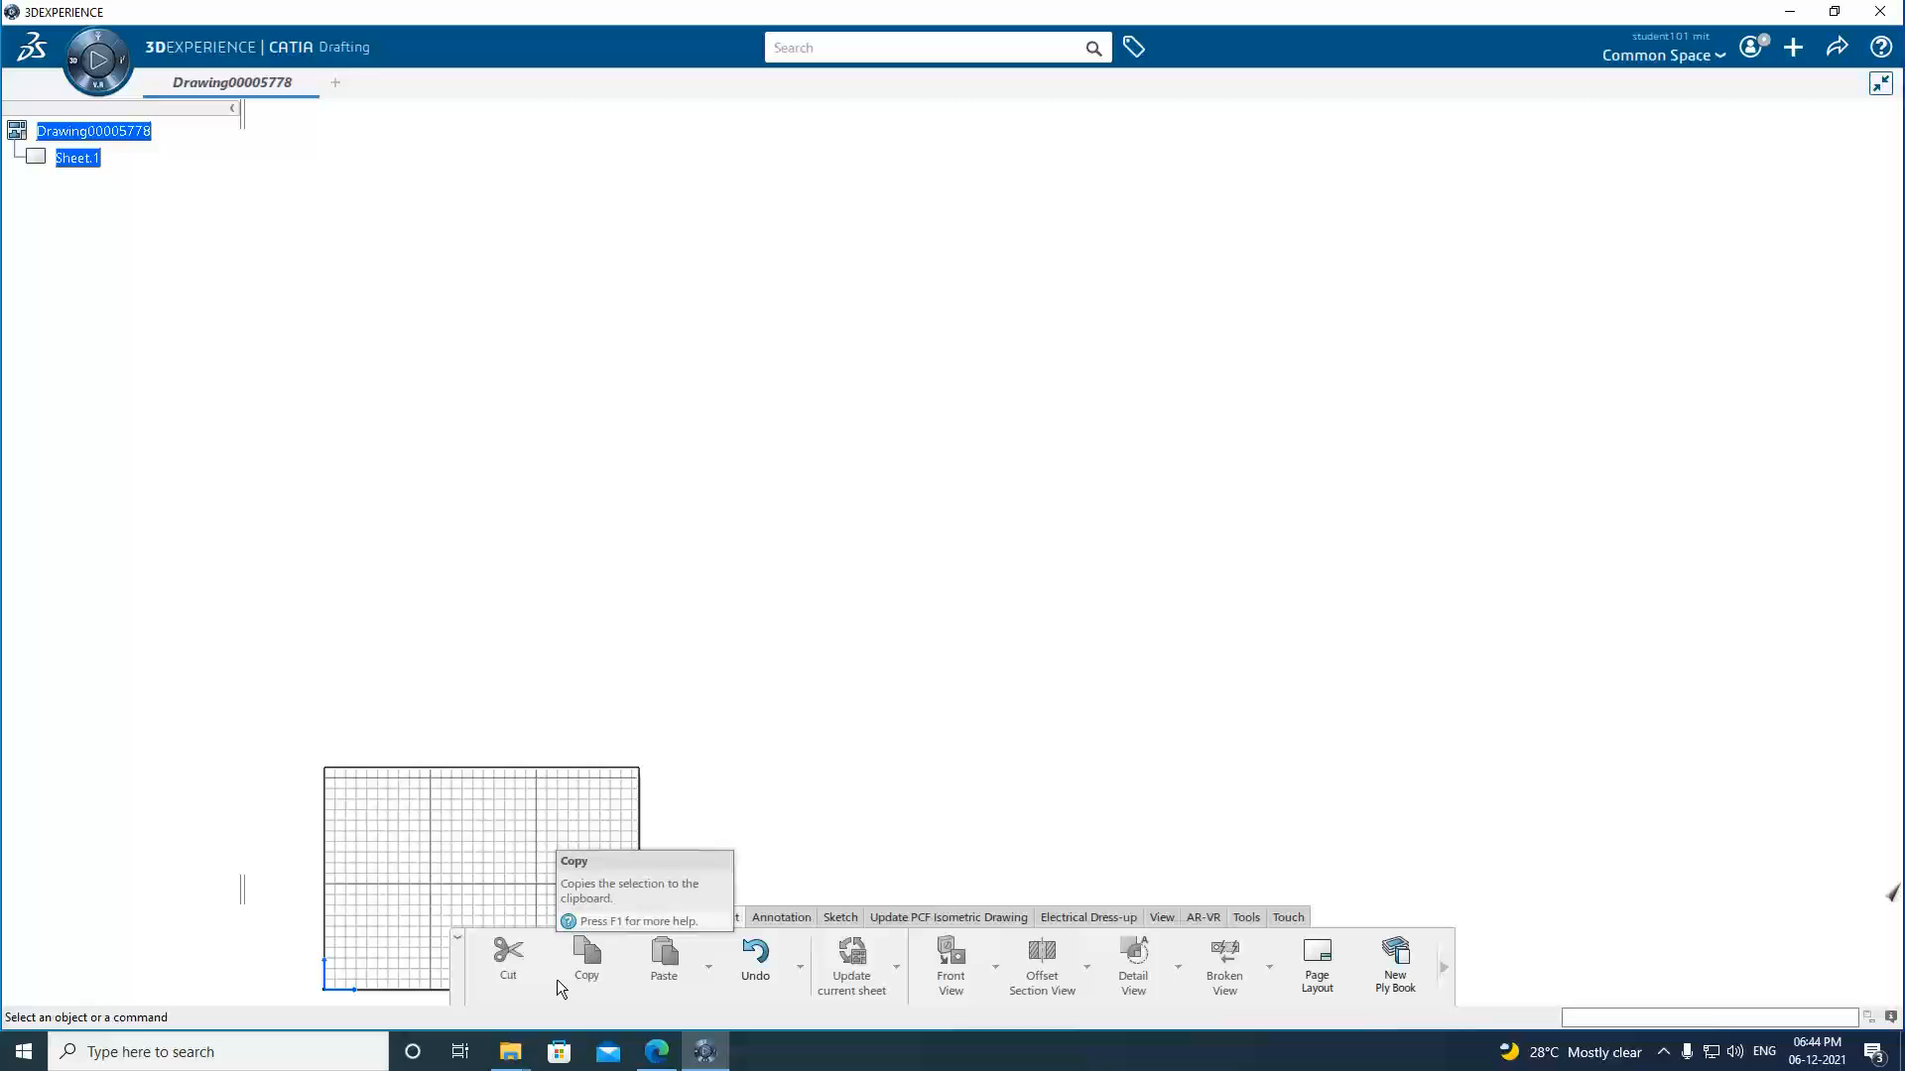
{"action": "left_click", "coordinate": [1162, 918]}
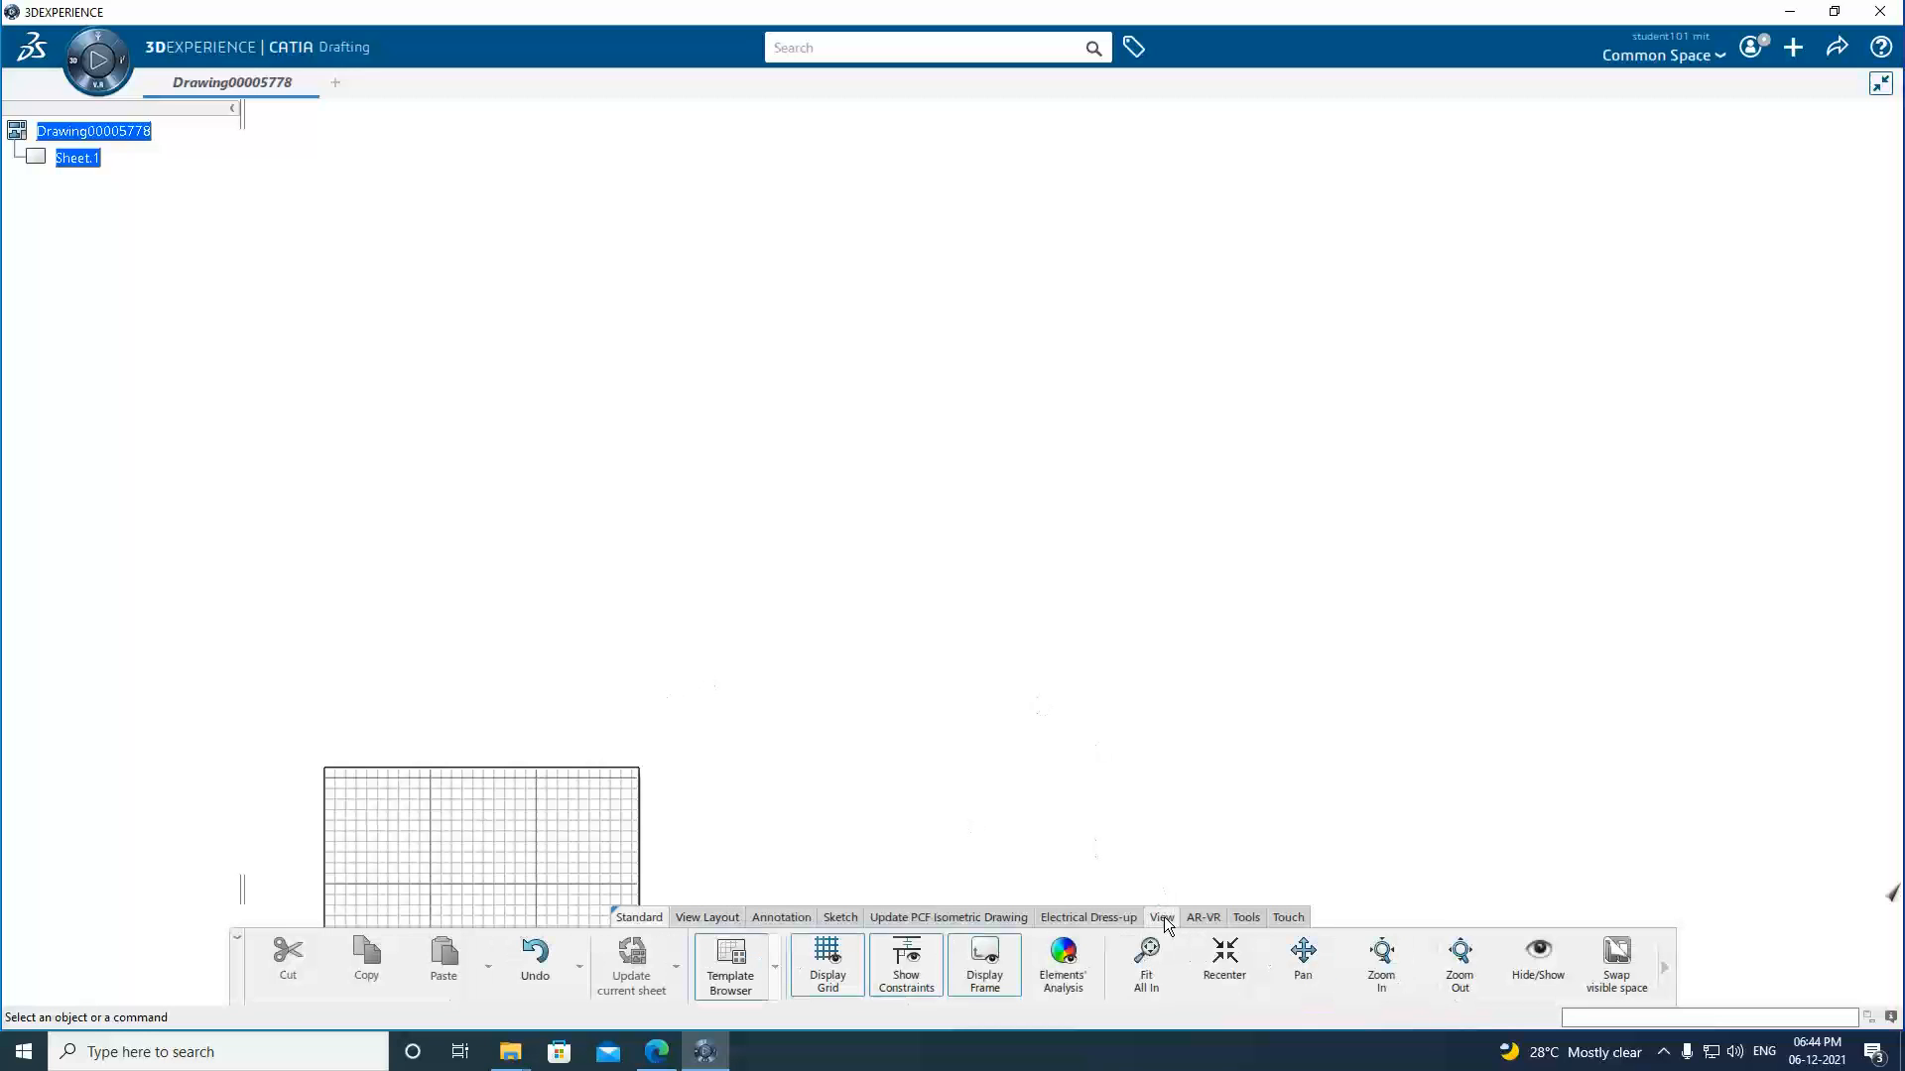
{"action": "left_click", "coordinate": [1146, 980]}
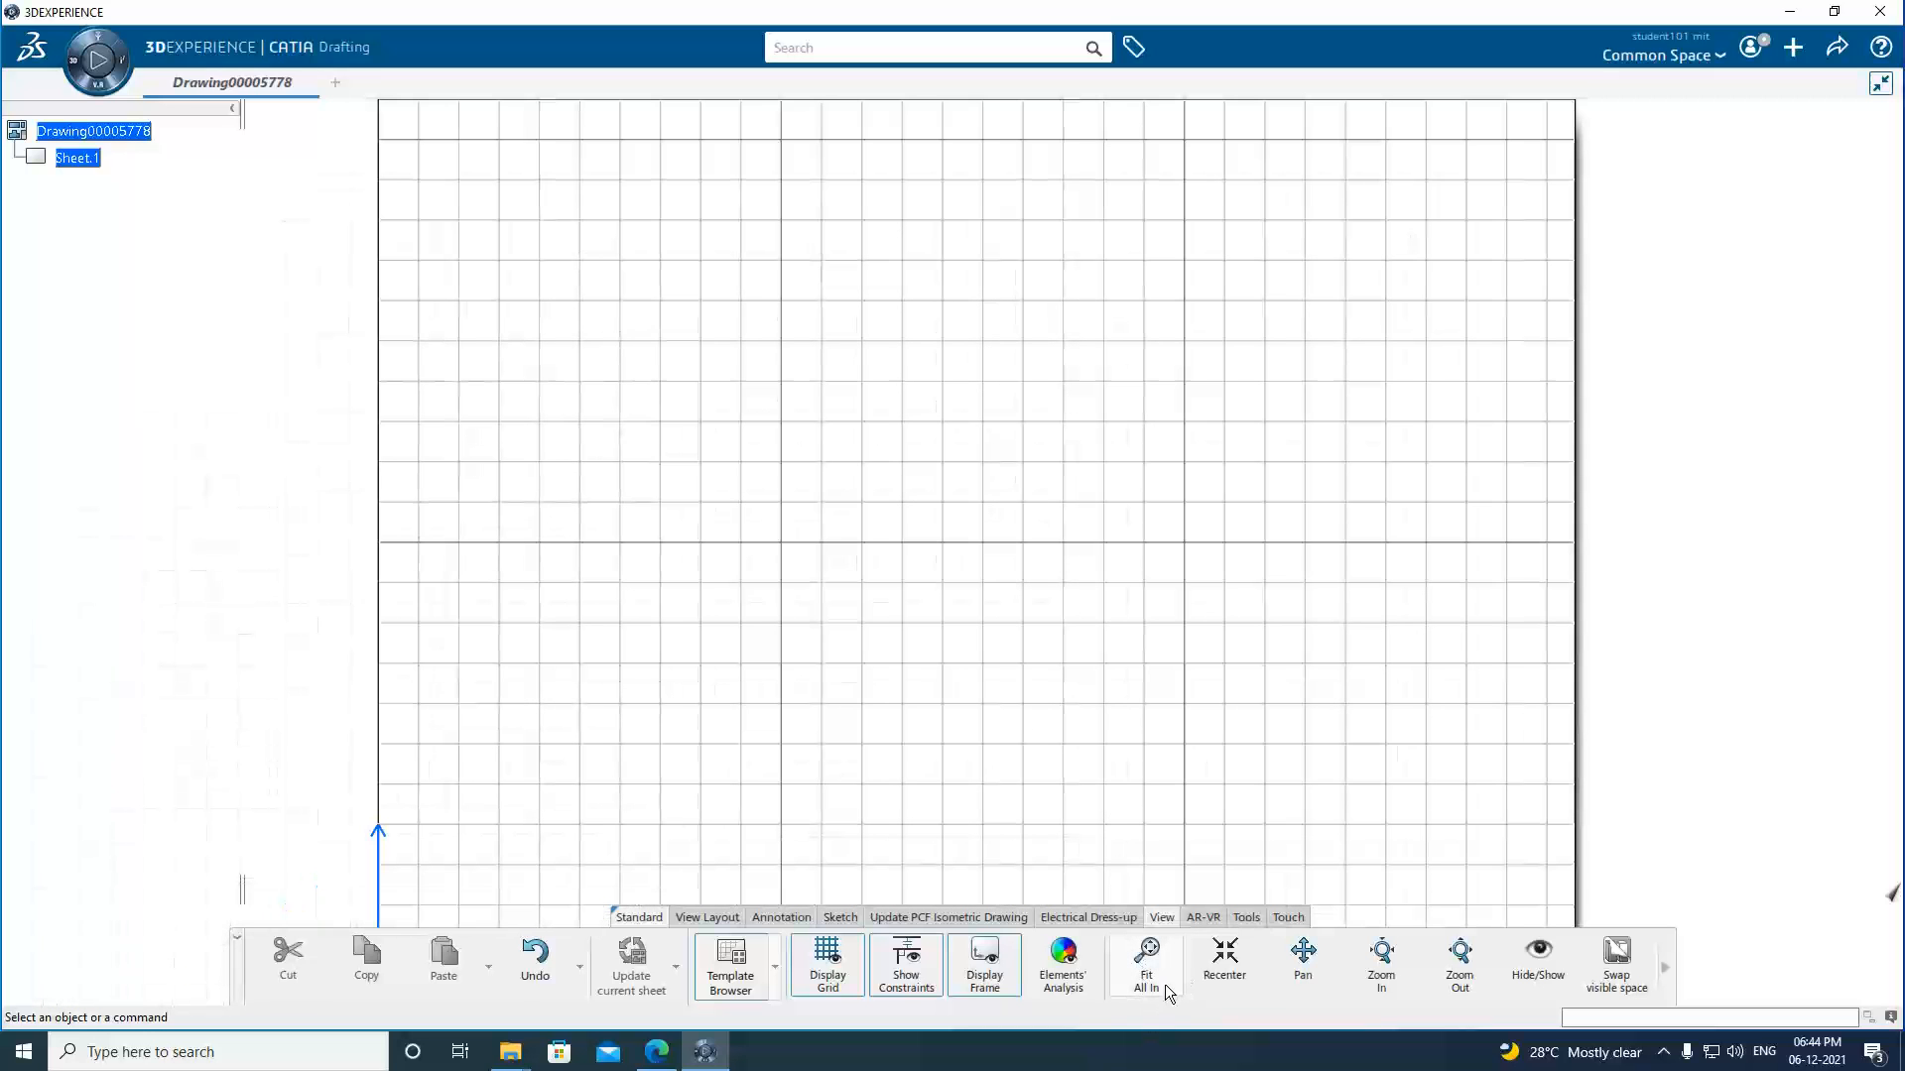
{"action": "left_click", "coordinate": [698, 915]}
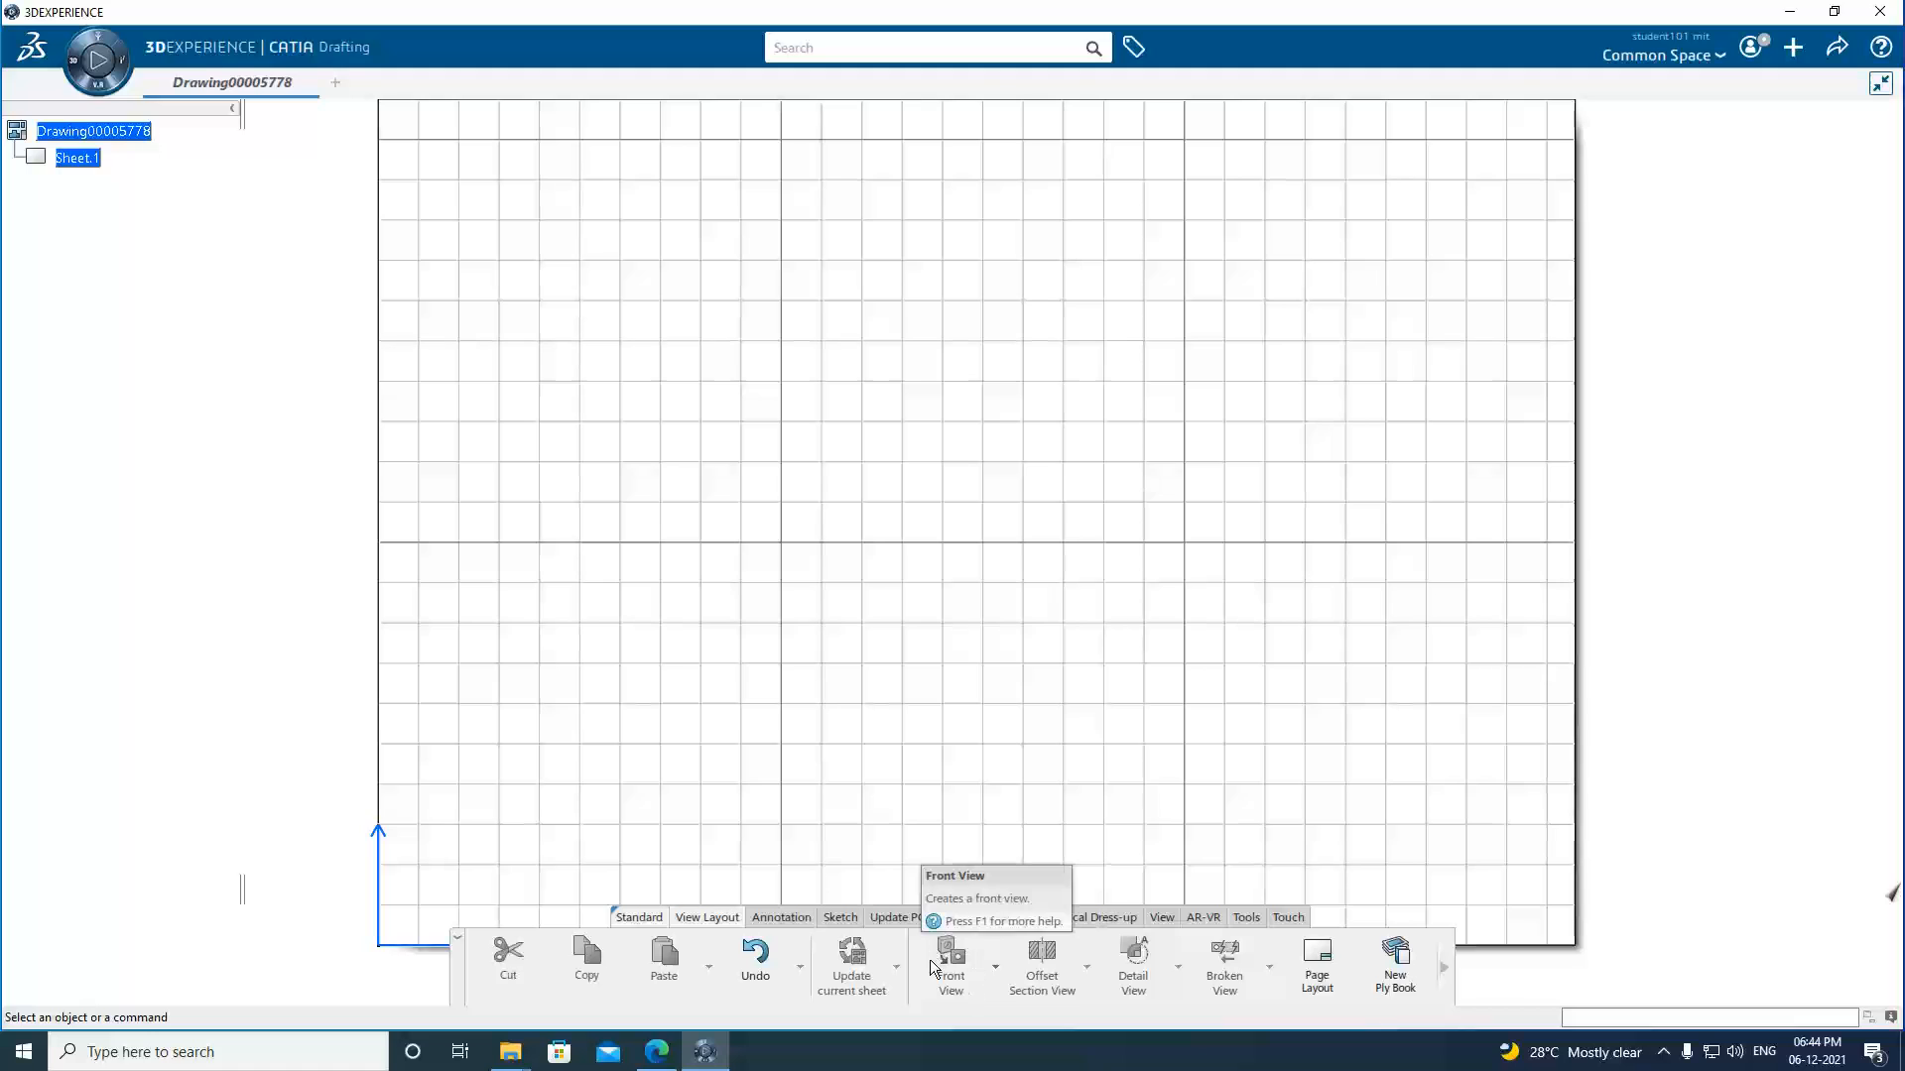
{"action": "left_click", "coordinate": [994, 970]}
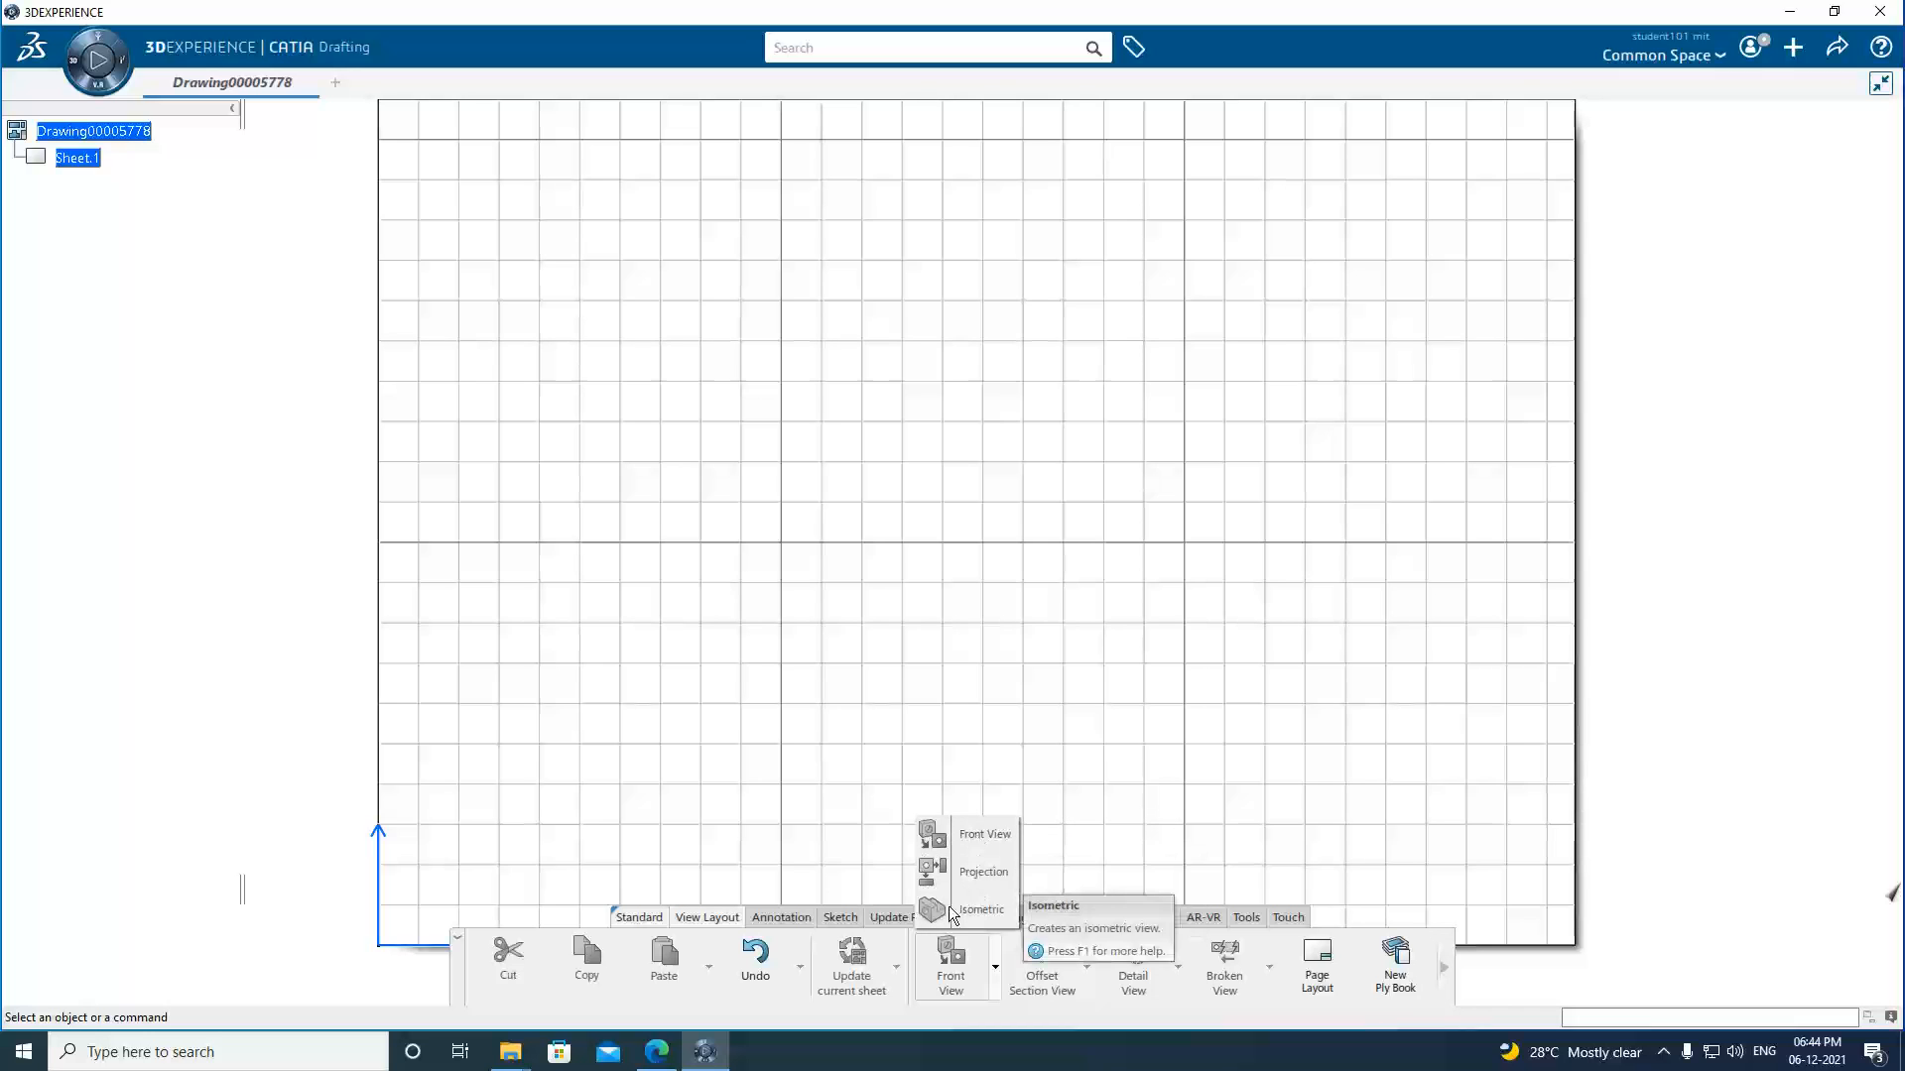
{"action": "left_click", "coordinate": [991, 973]}
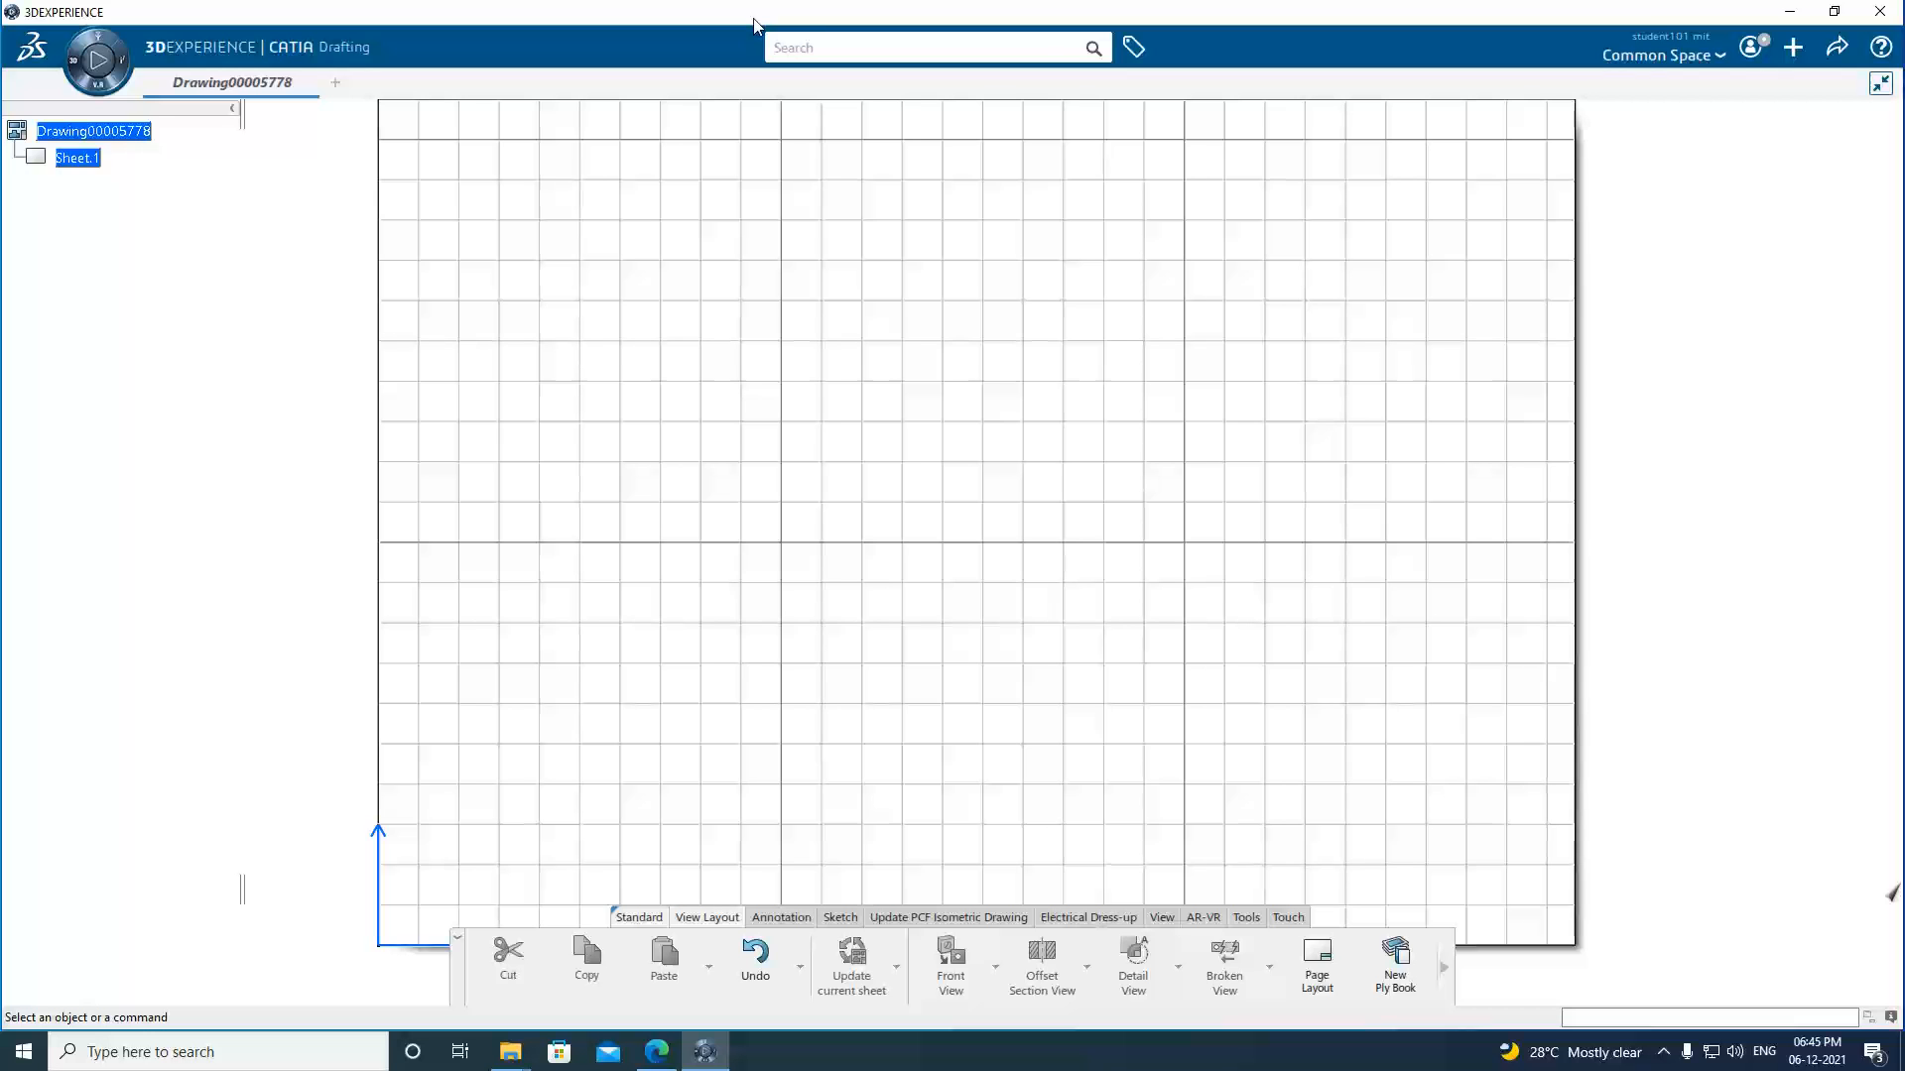
Switch to the lab manual PDF in Edge and examine Exercise 3.2 and the strap joint part details in Fig. 3.4.
{"action": "left_click", "coordinate": [655, 1060]}
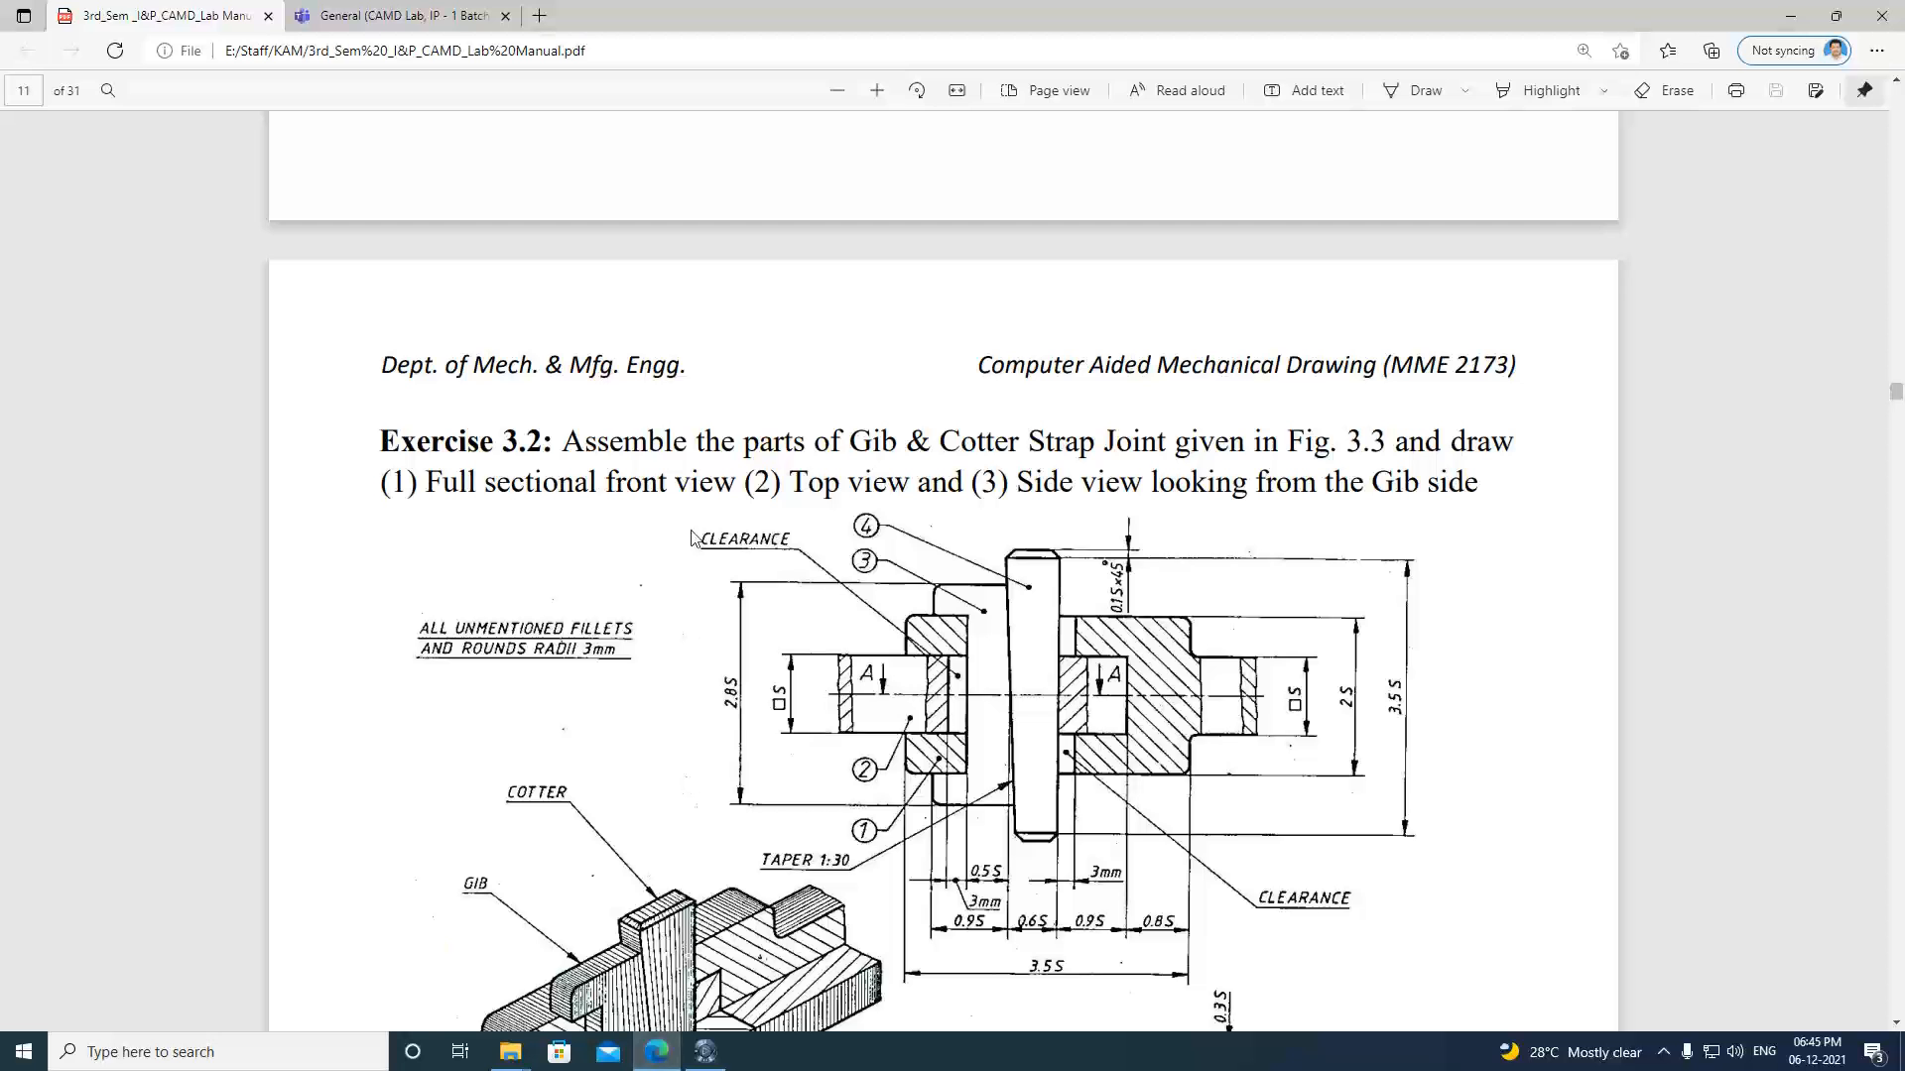
{"action": "scroll", "coordinate": [700, 367], "scroll_direction": "down", "scroll_amount": 3}
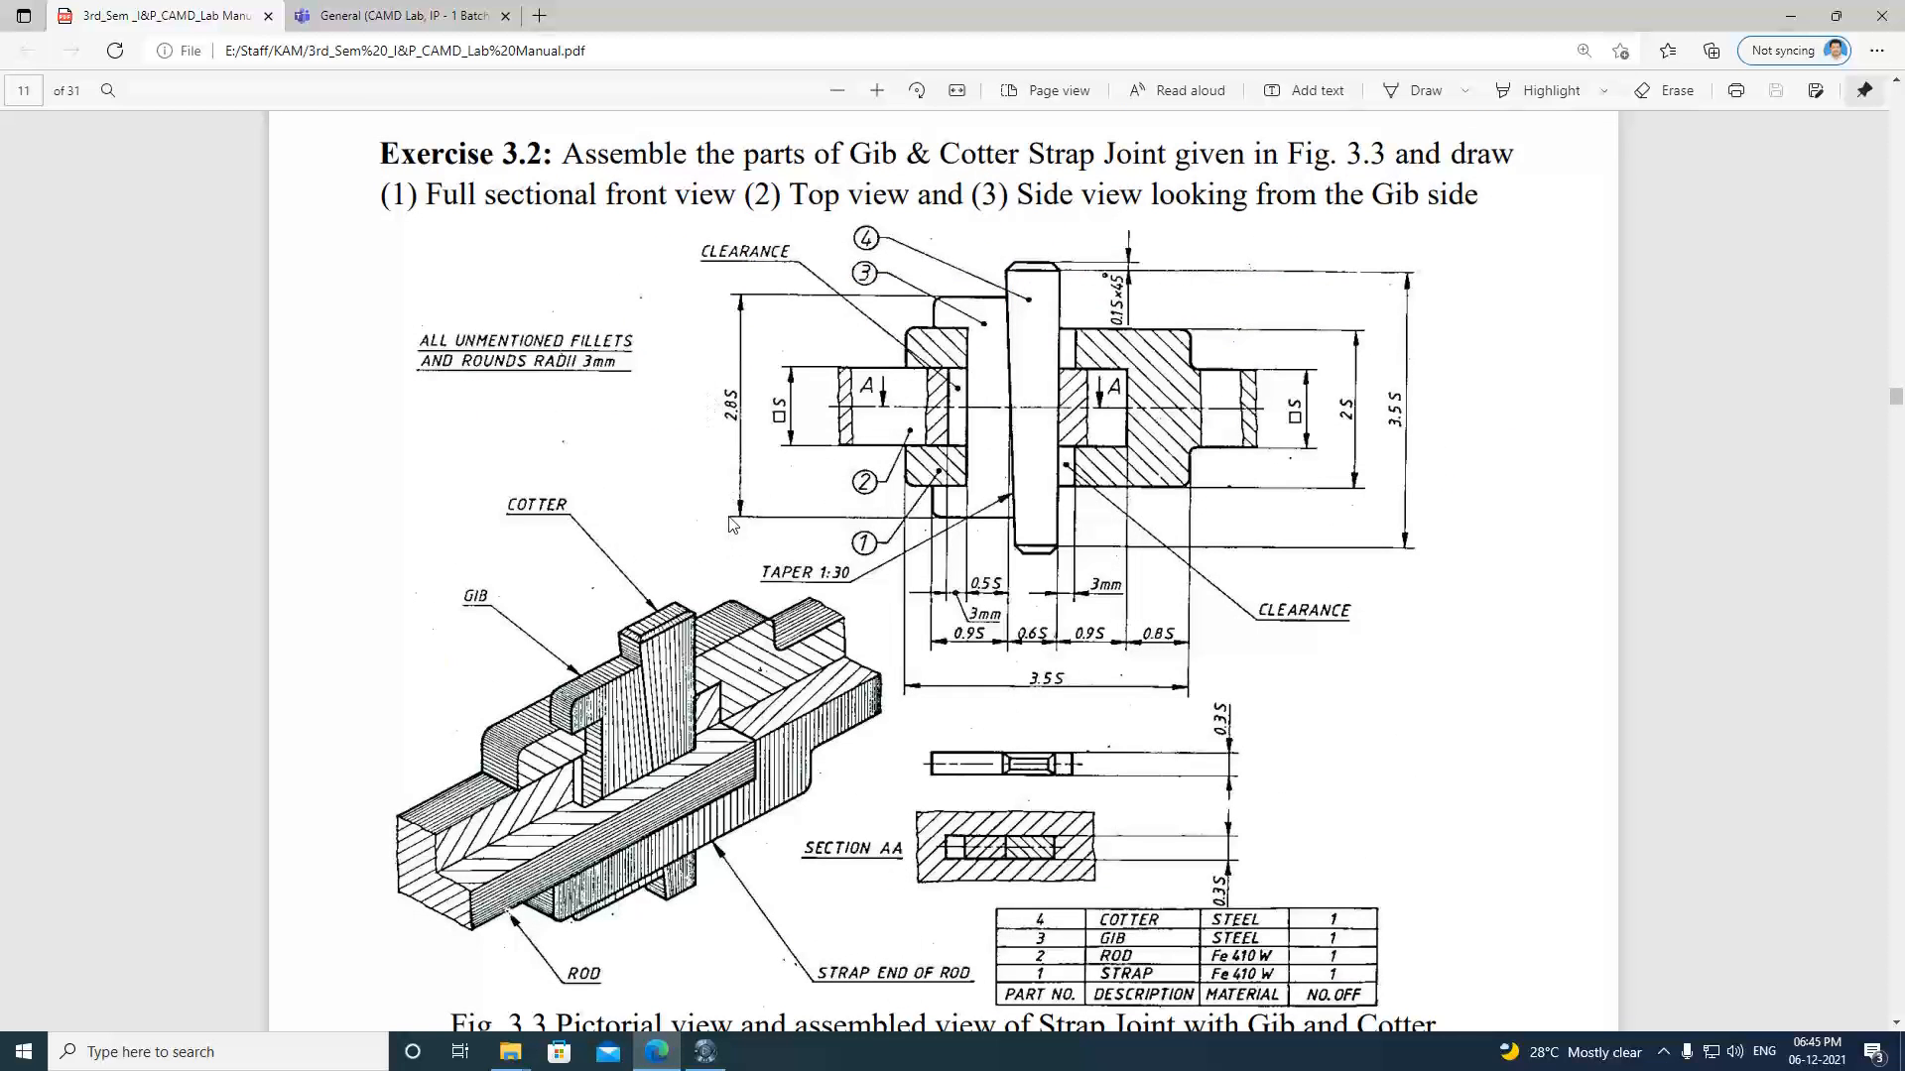
{"action": "scroll", "coordinate": [730, 524], "scroll_direction": "down", "scroll_amount": 9}
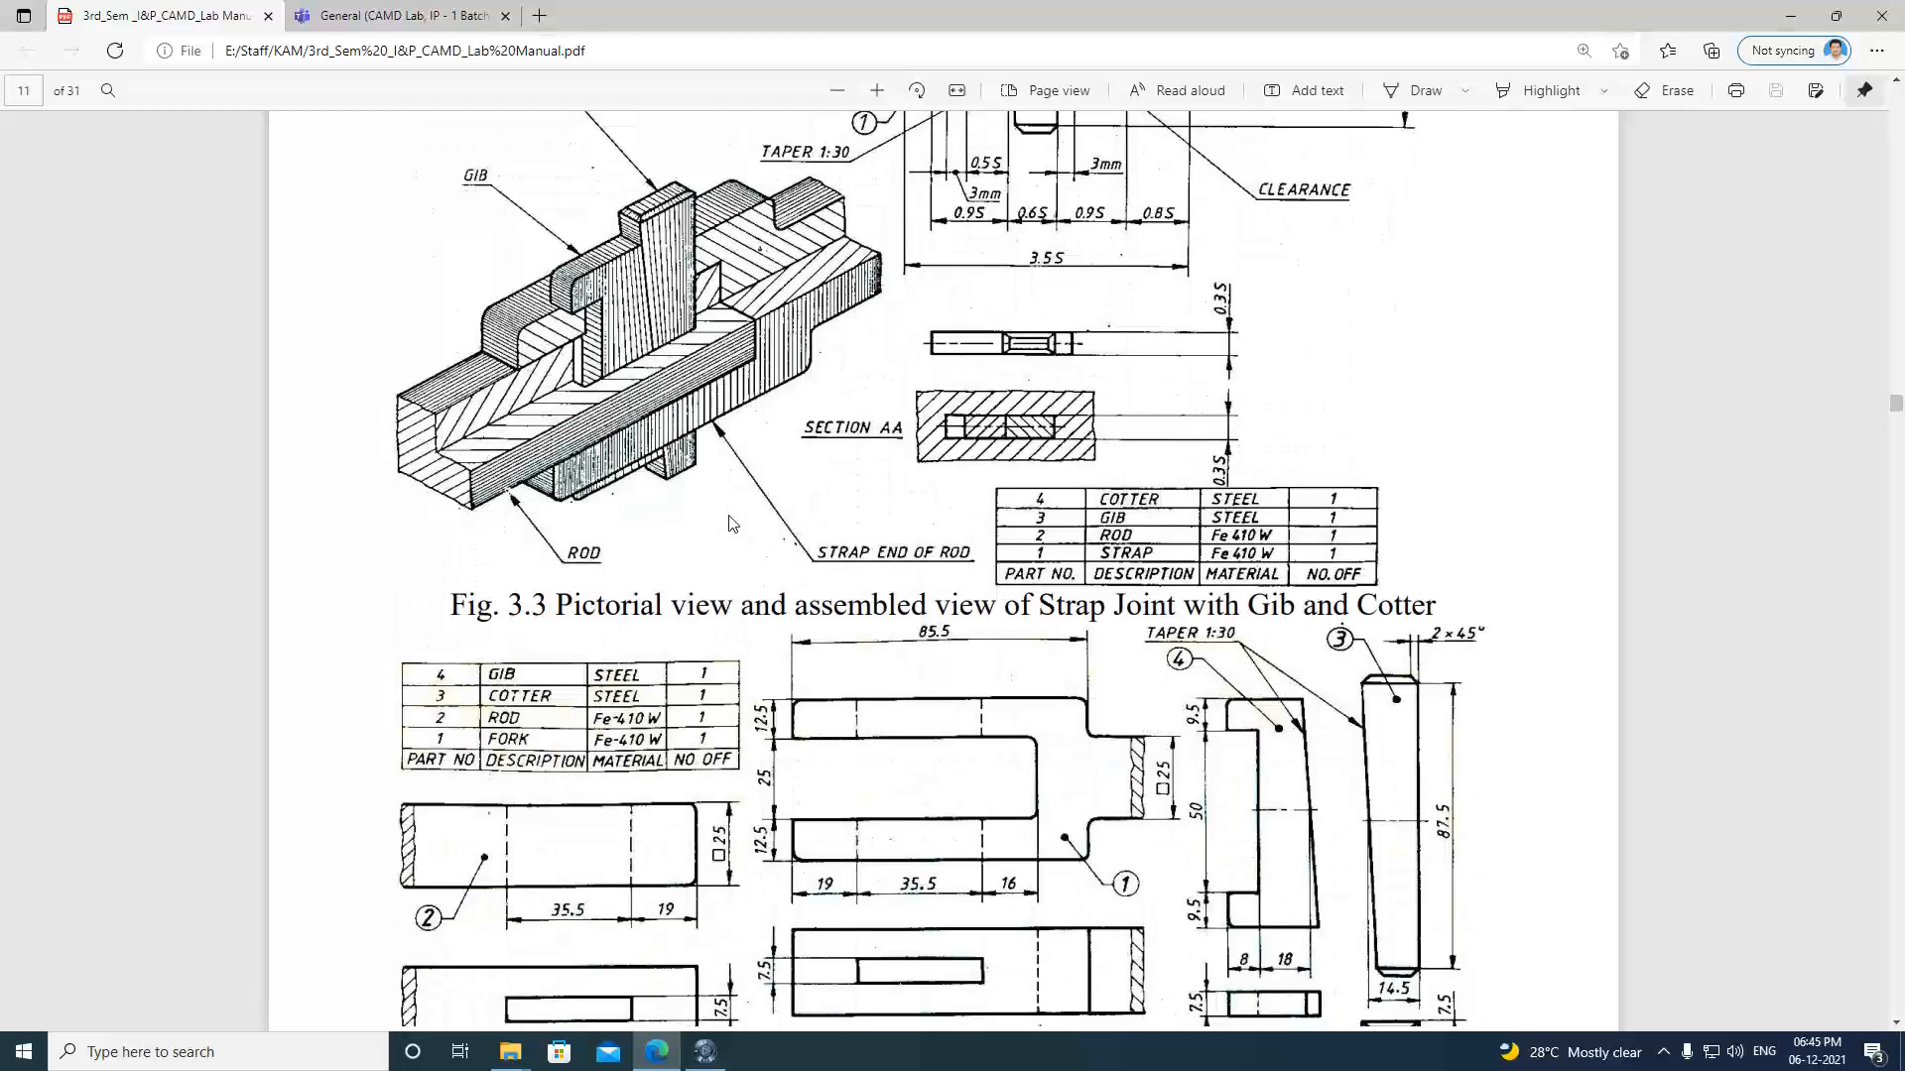
{"action": "scroll", "coordinate": [729, 523], "scroll_direction": "up", "scroll_amount": 11}
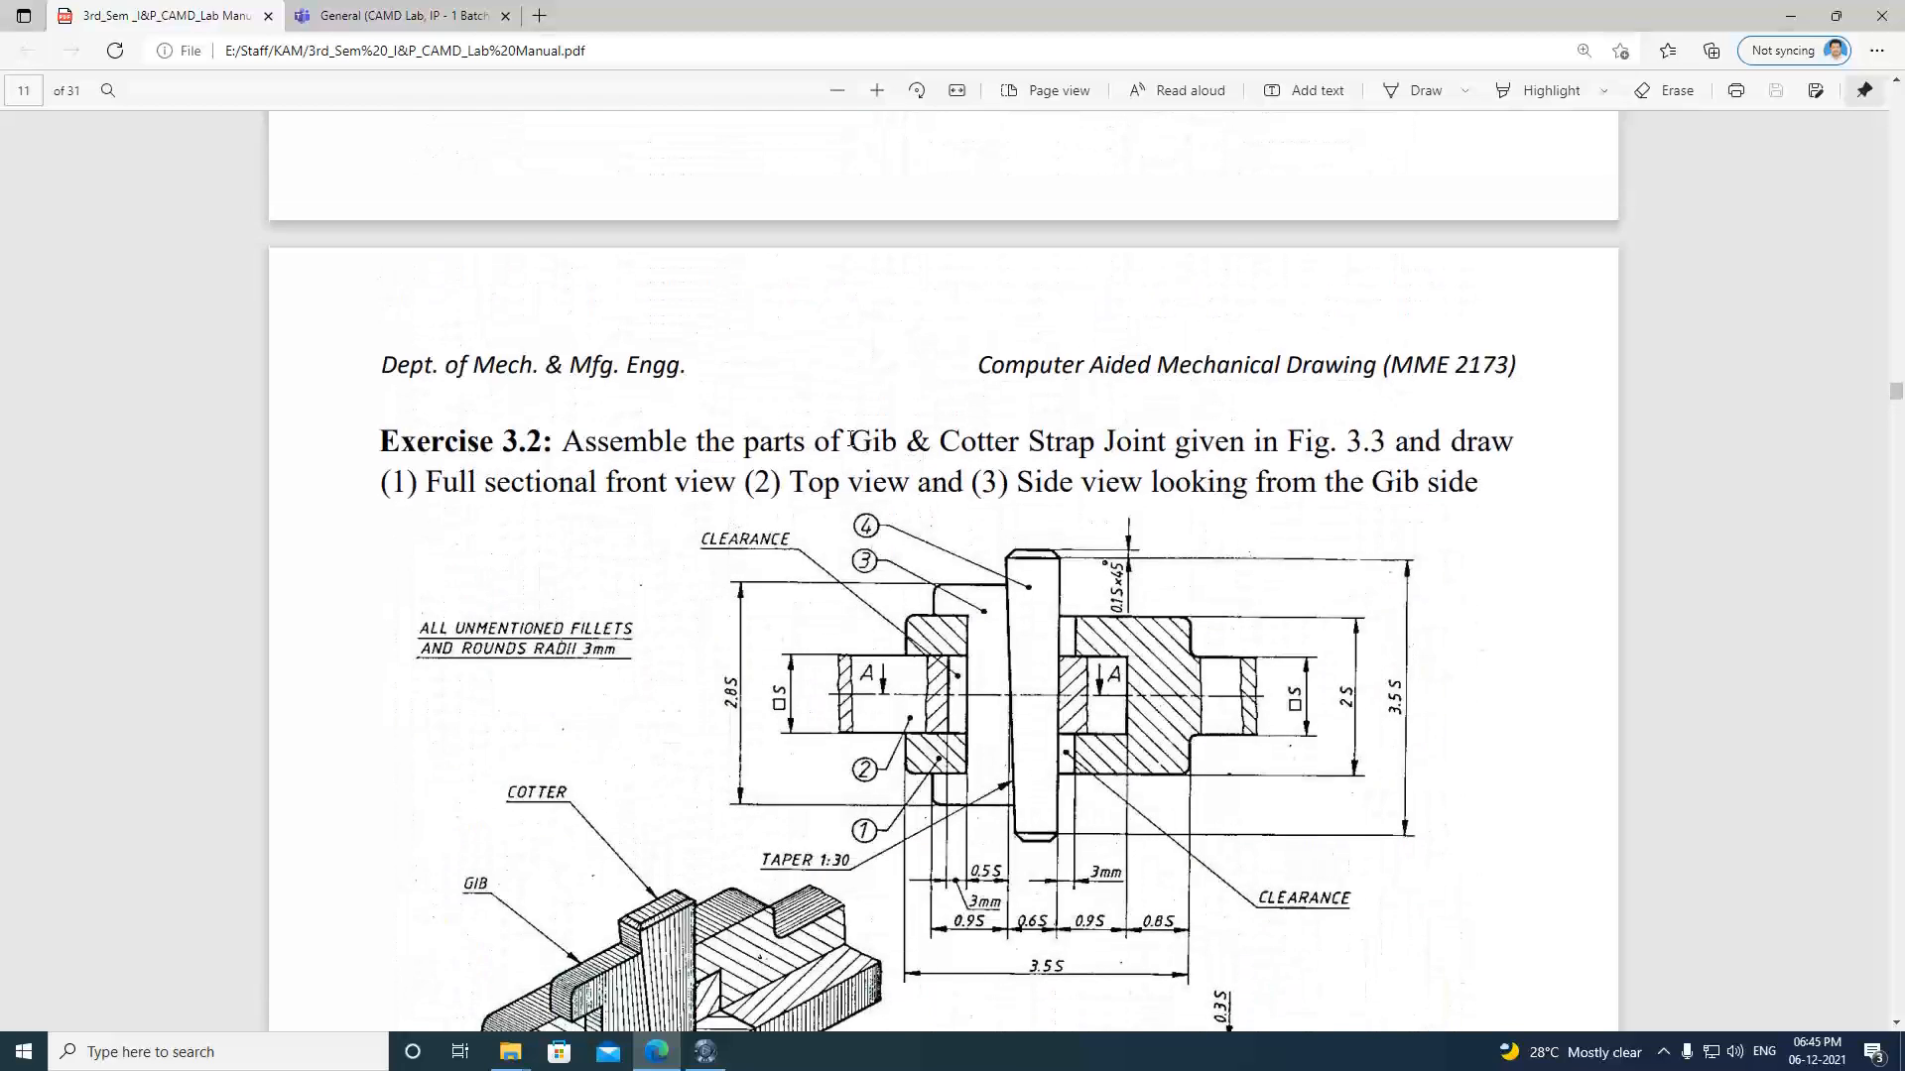
{"action": "left_click_drag", "start_coordinate": [851, 440], "coordinate": [1171, 449]}
{"action": "scroll", "coordinate": [1147, 520], "scroll_direction": "down", "scroll_amount": 10}
{"action": "scroll", "coordinate": [1148, 519], "scroll_direction": "up", "scroll_amount": 3}
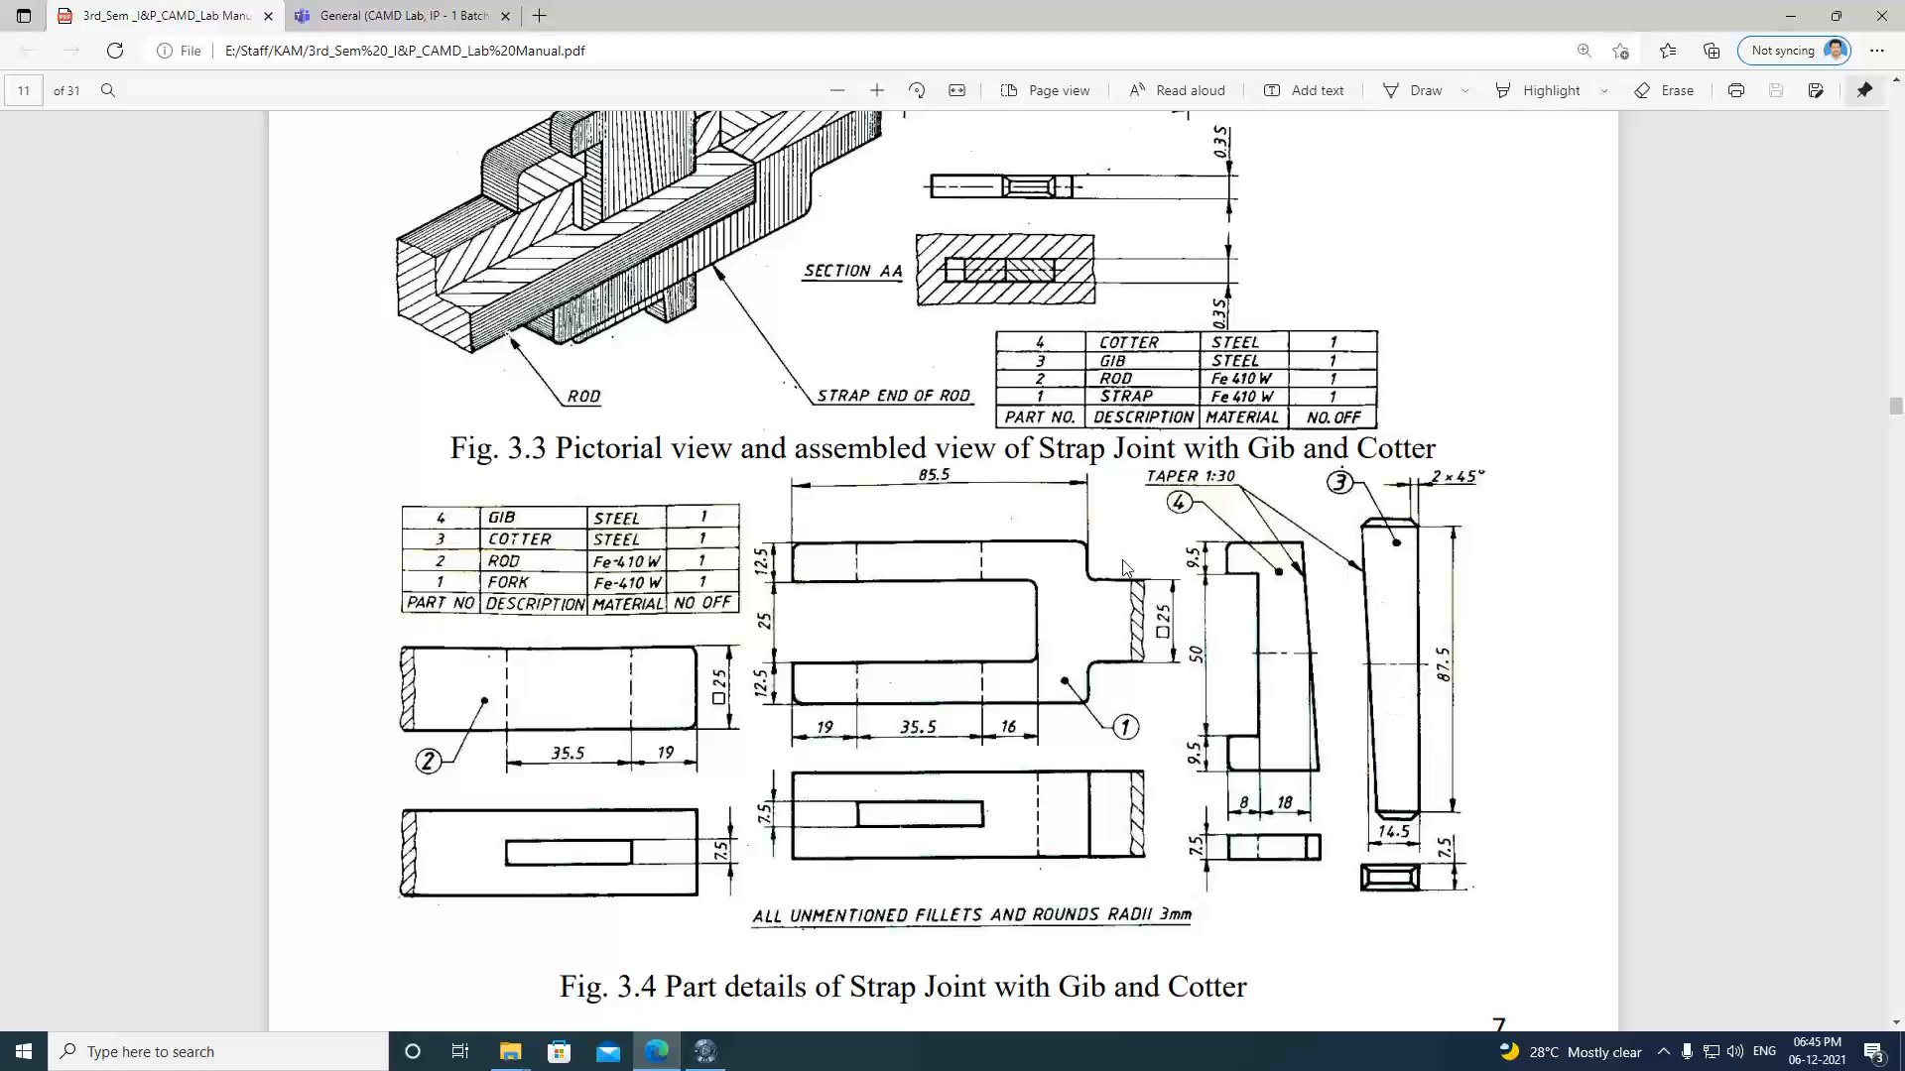
Switch to 3DEXPERIENCE, search for 66404, open the matching physical product and expand its PartBody.
{"action": "left_click", "coordinate": [721, 1053]}
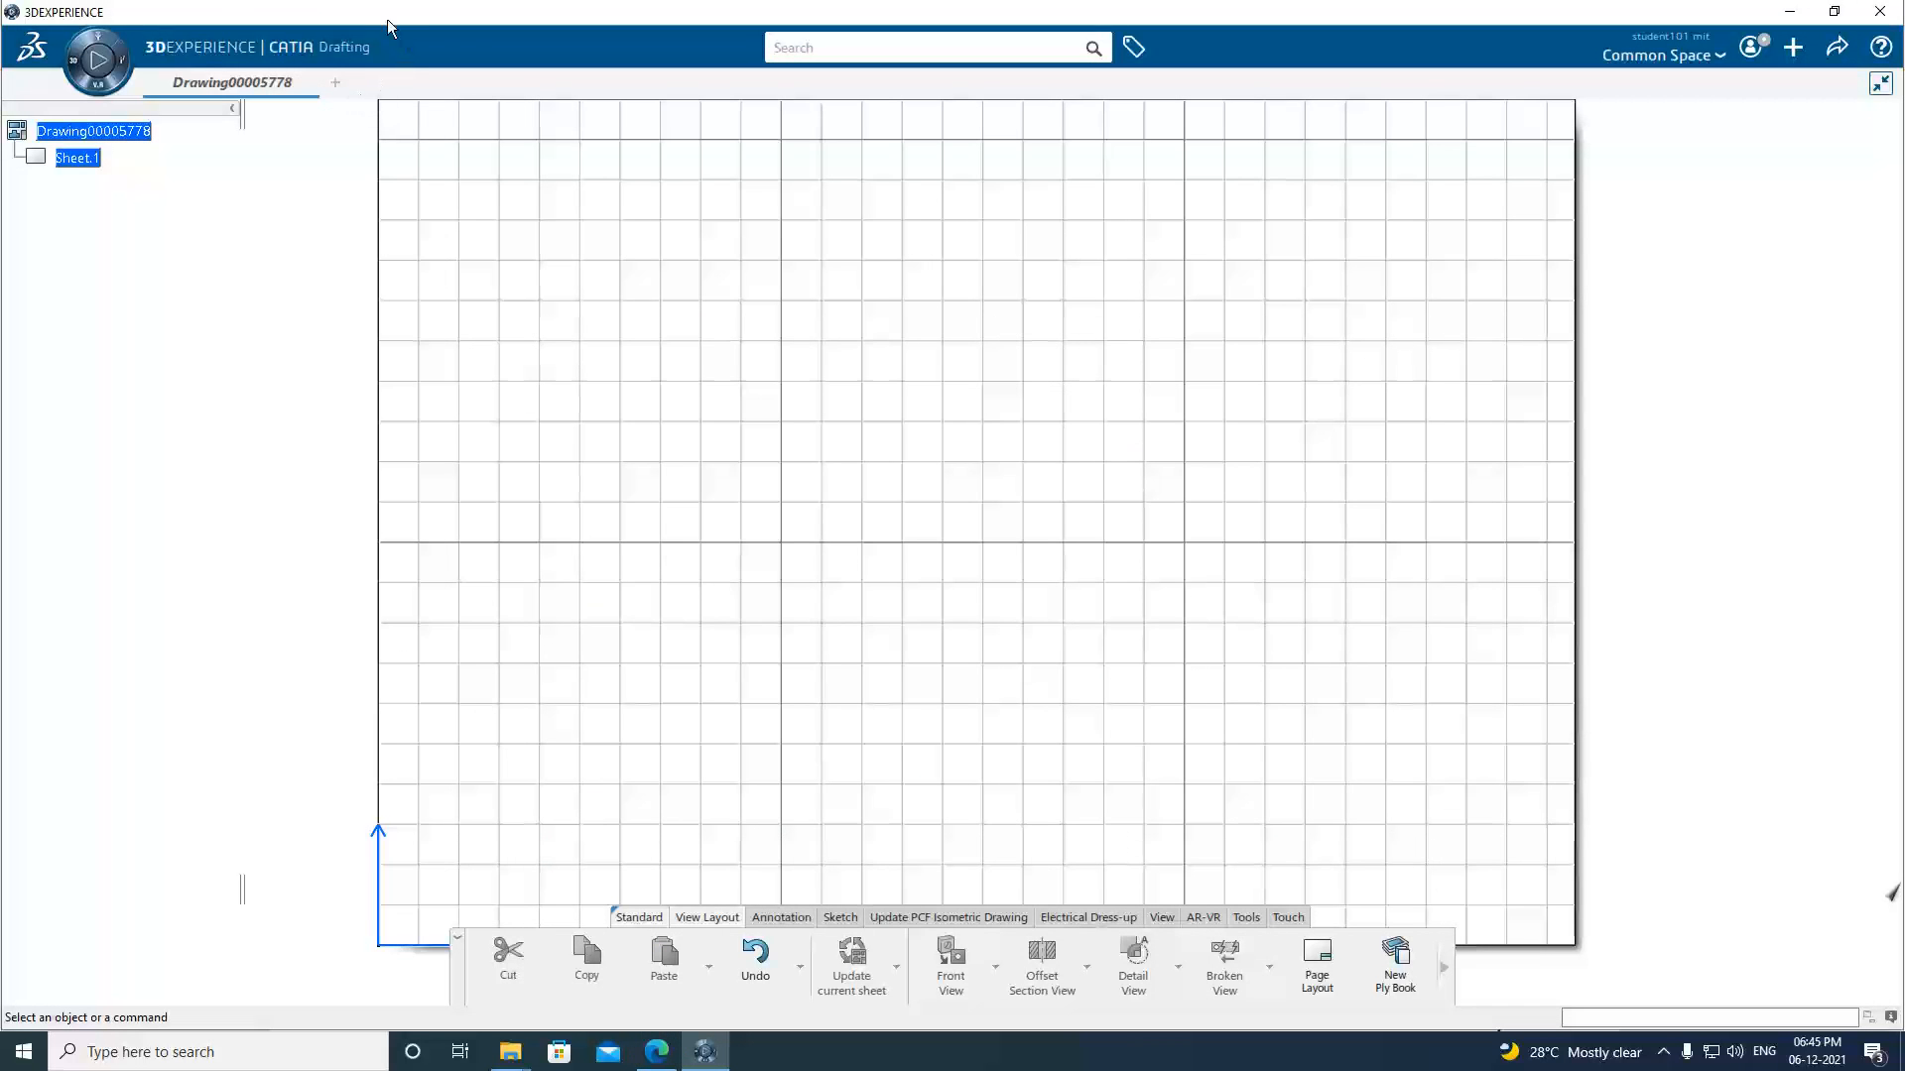
{"action": "left_click", "coordinate": [795, 48]}
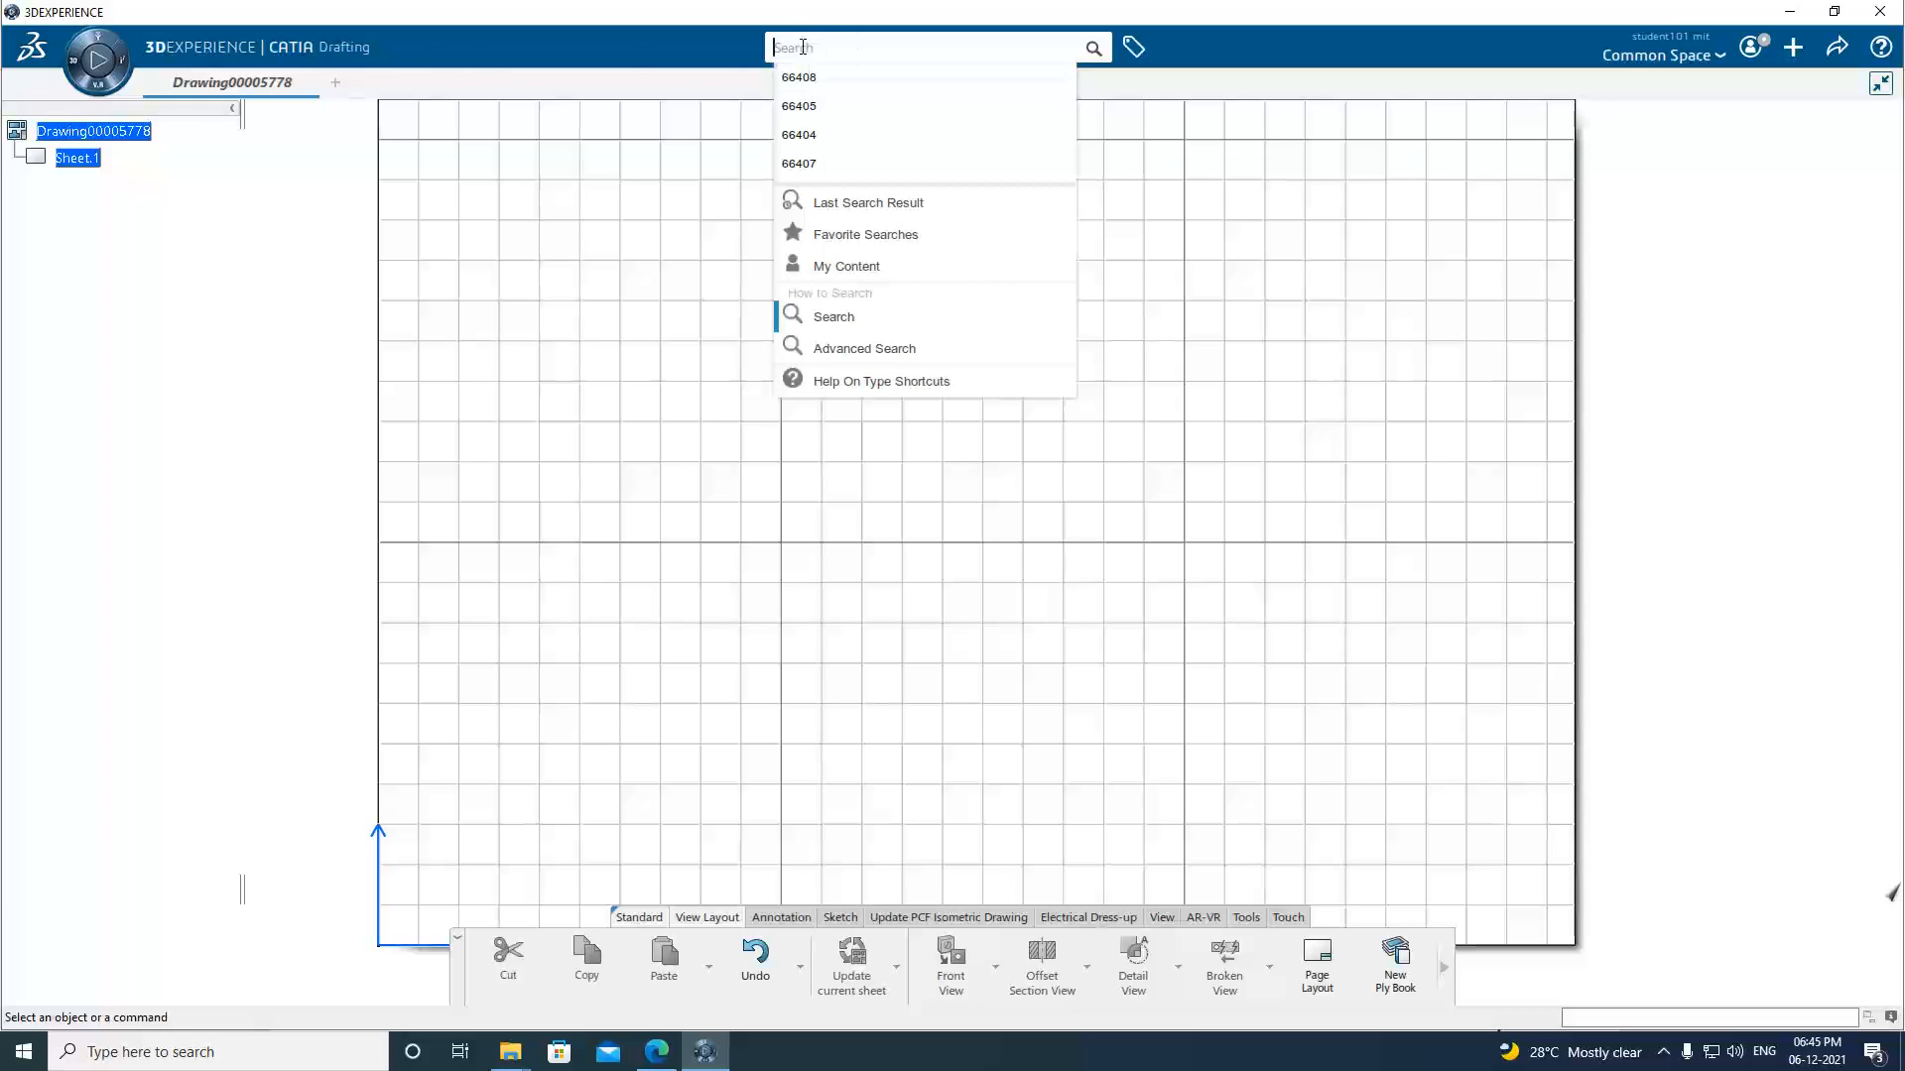
{"action": "type", "text": "66404"}
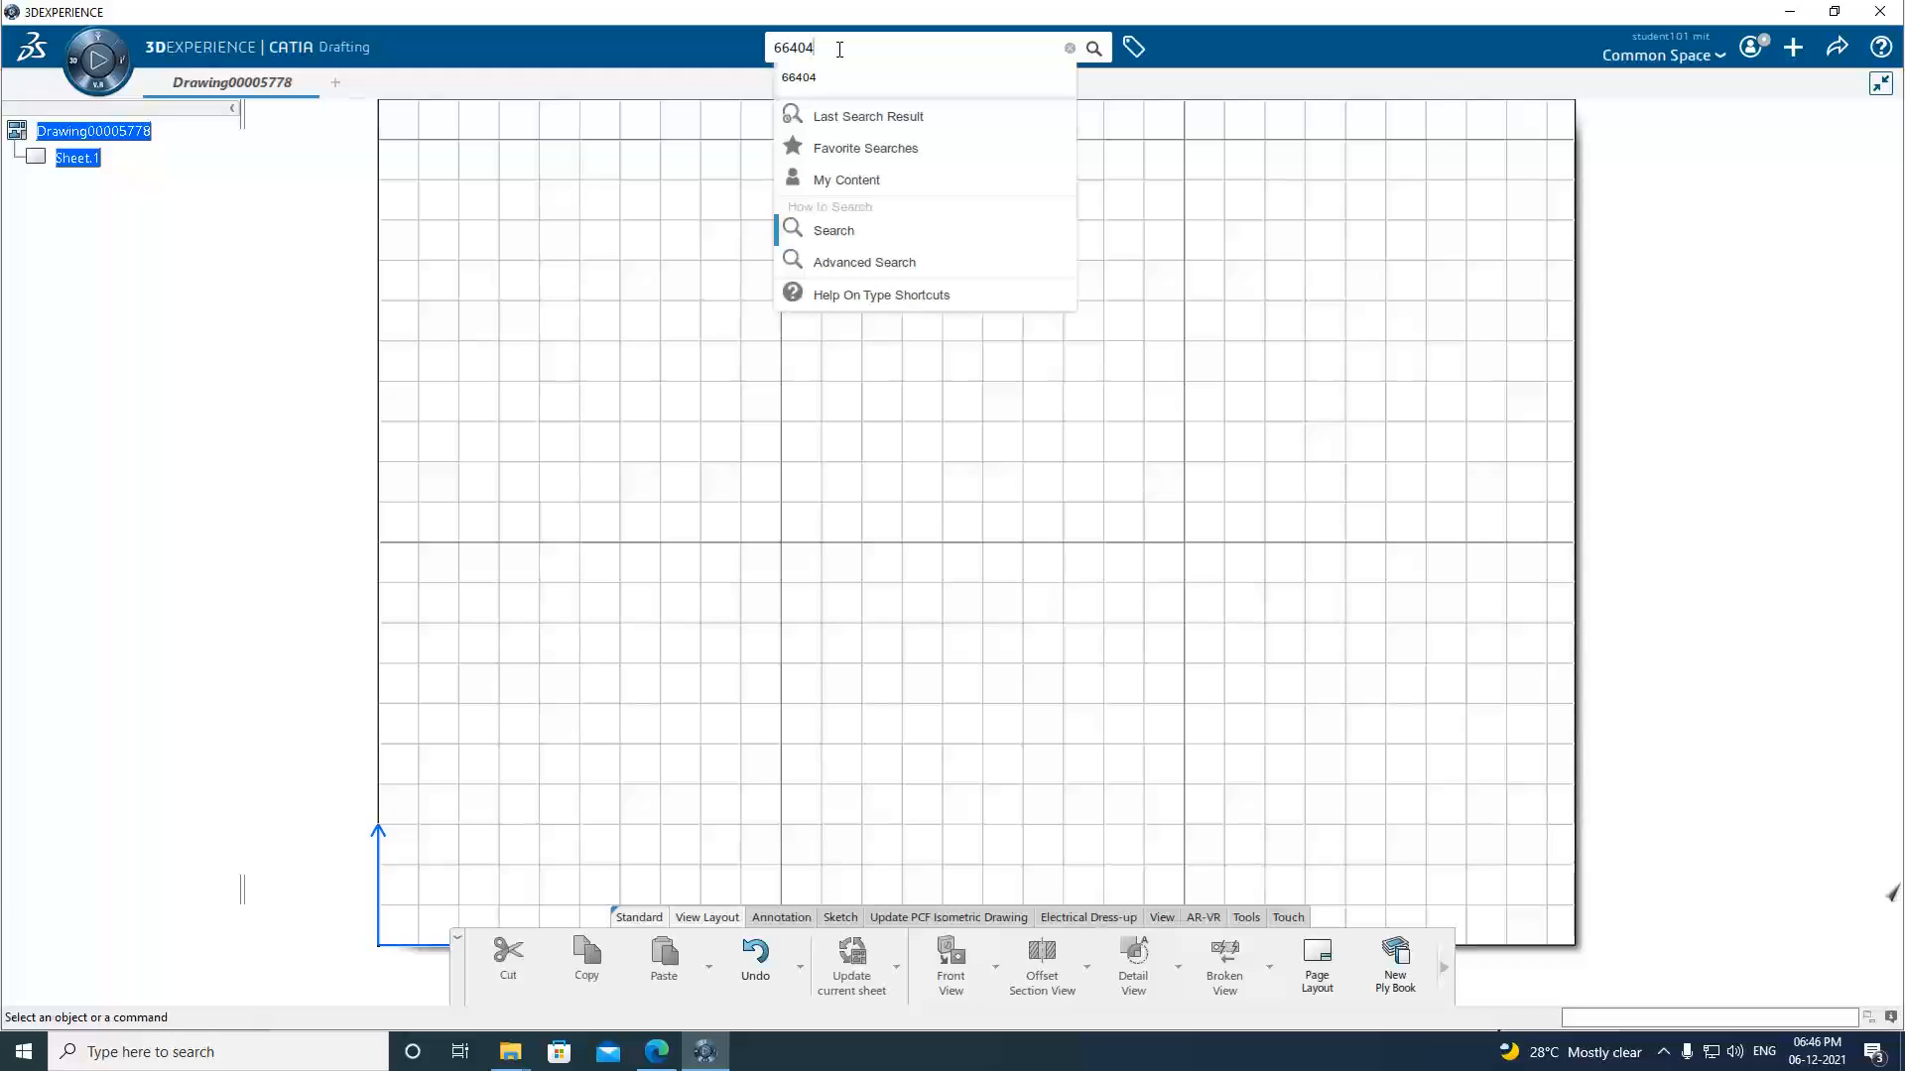
{"action": "key", "text": "Return"}
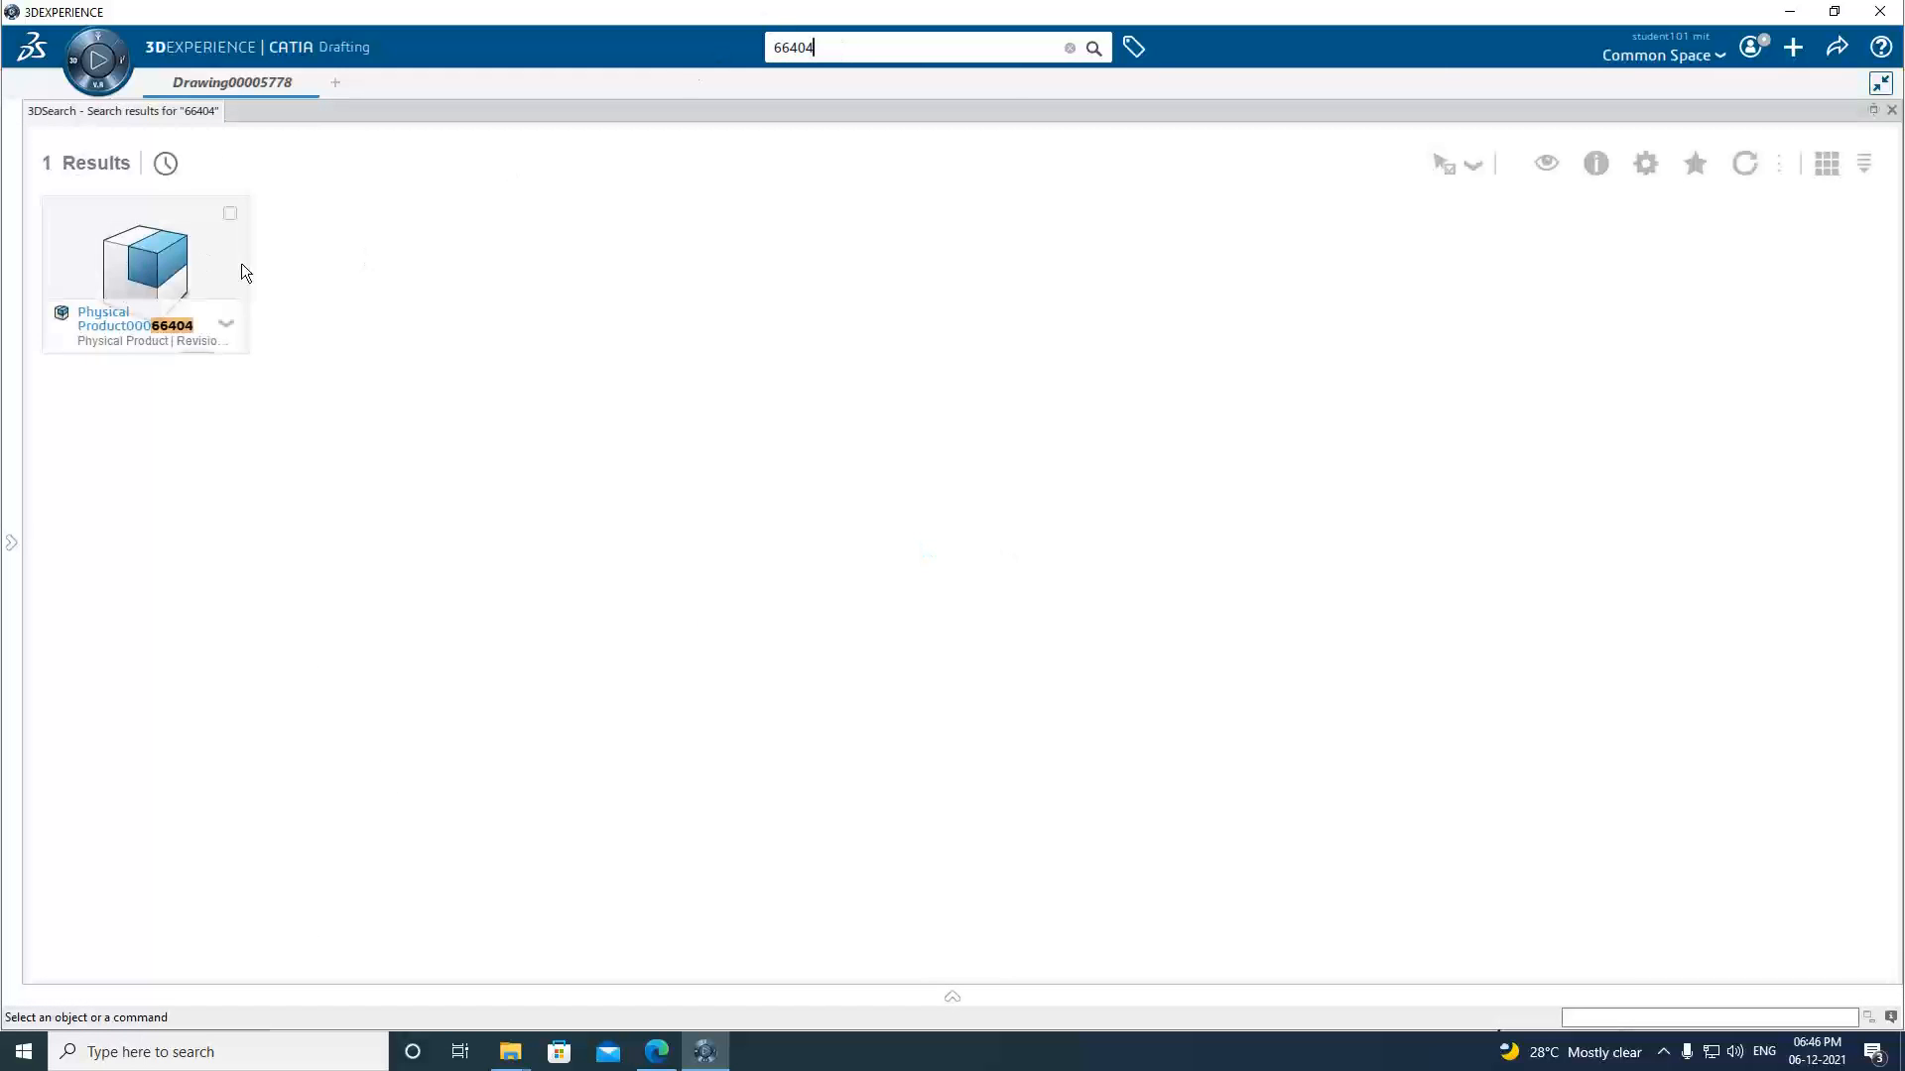
{"action": "right_click", "coordinate": [169, 269]}
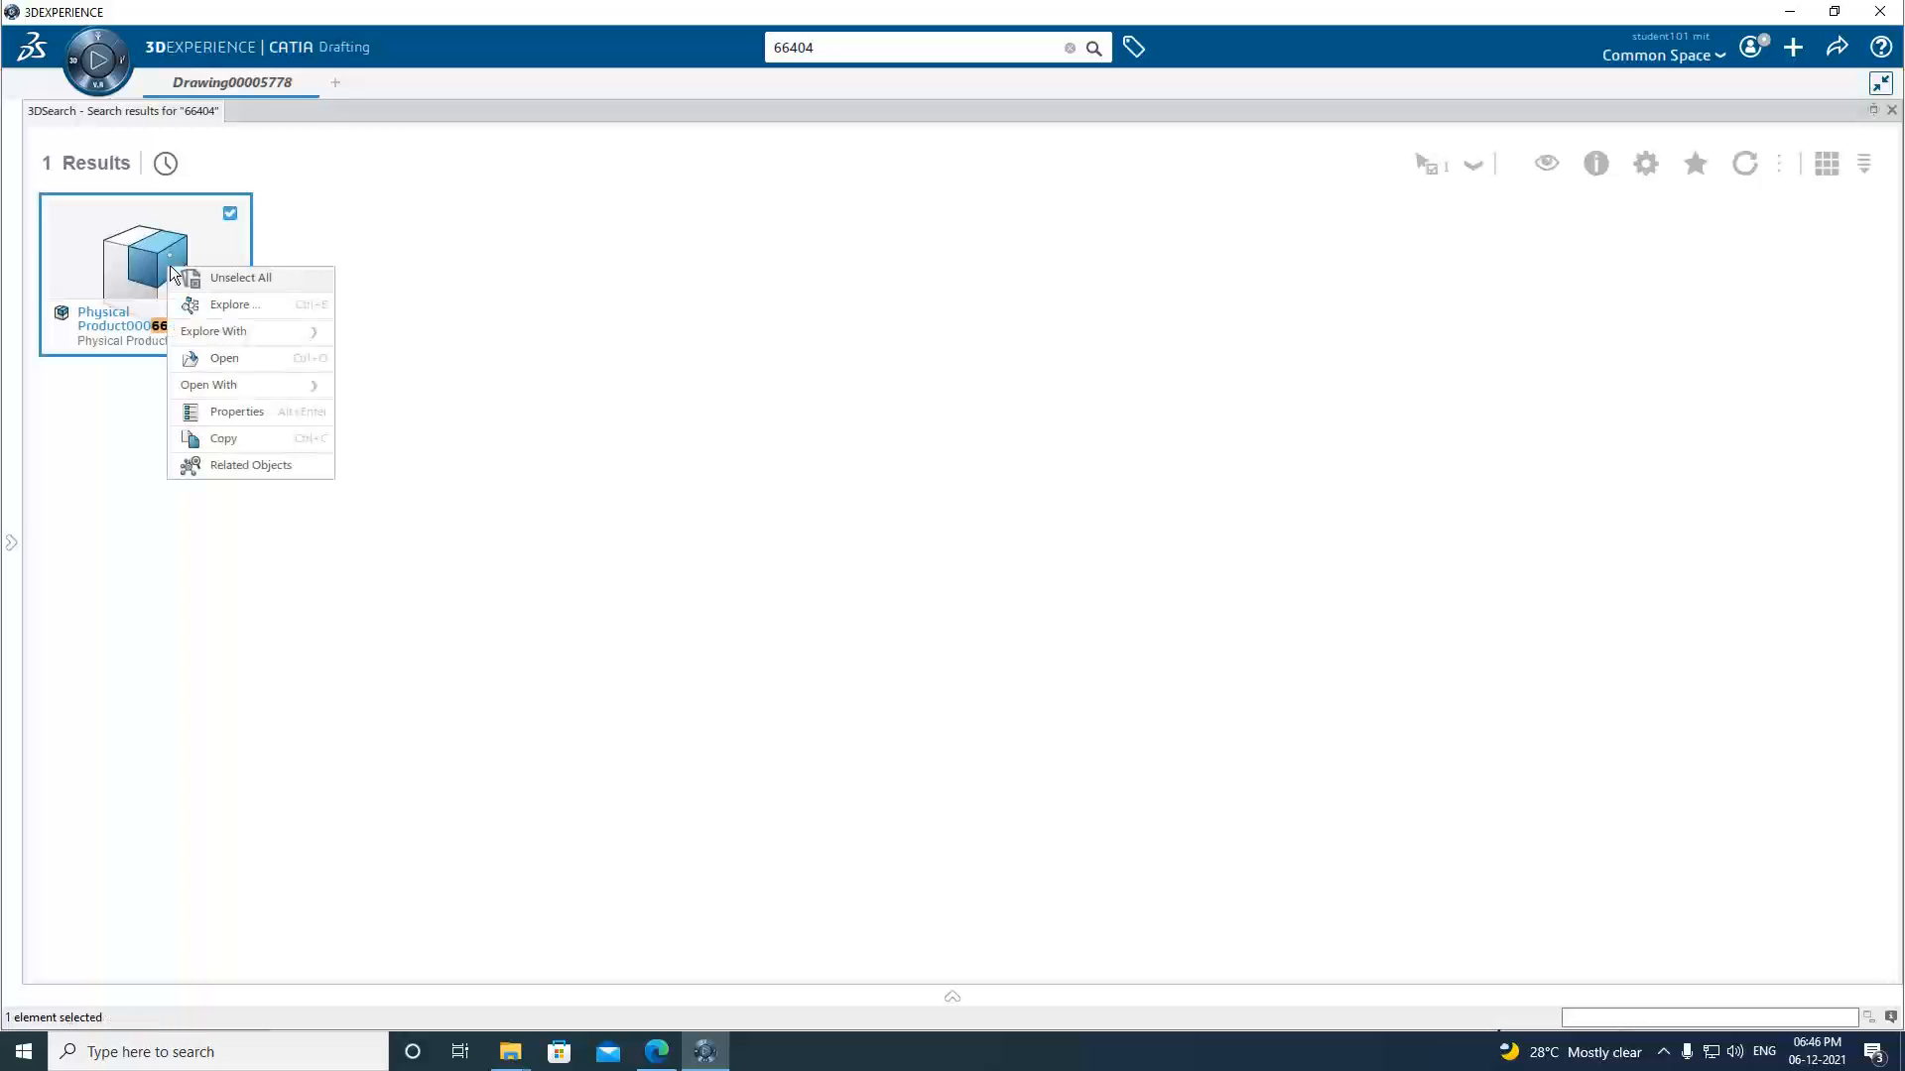
{"action": "left_click", "coordinate": [225, 360]}
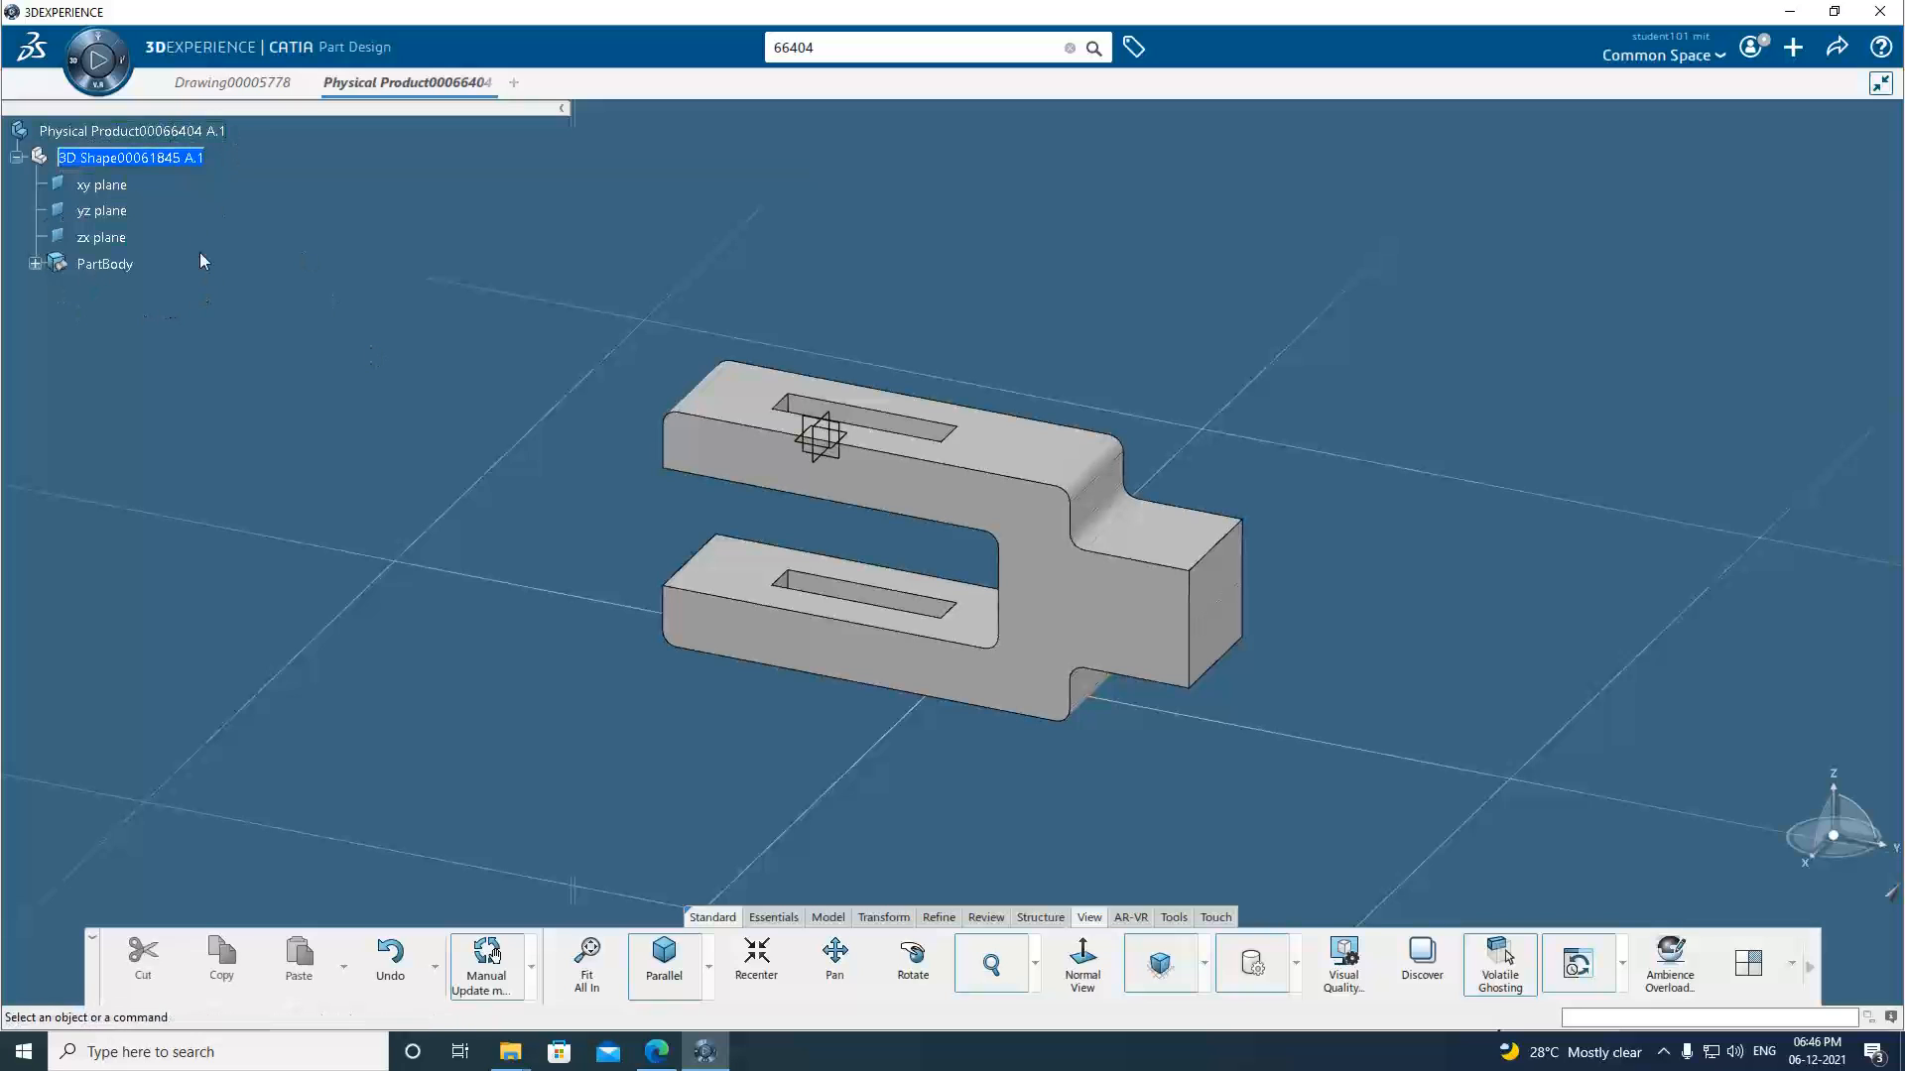
{"action": "left_click", "coordinate": [36, 263]}
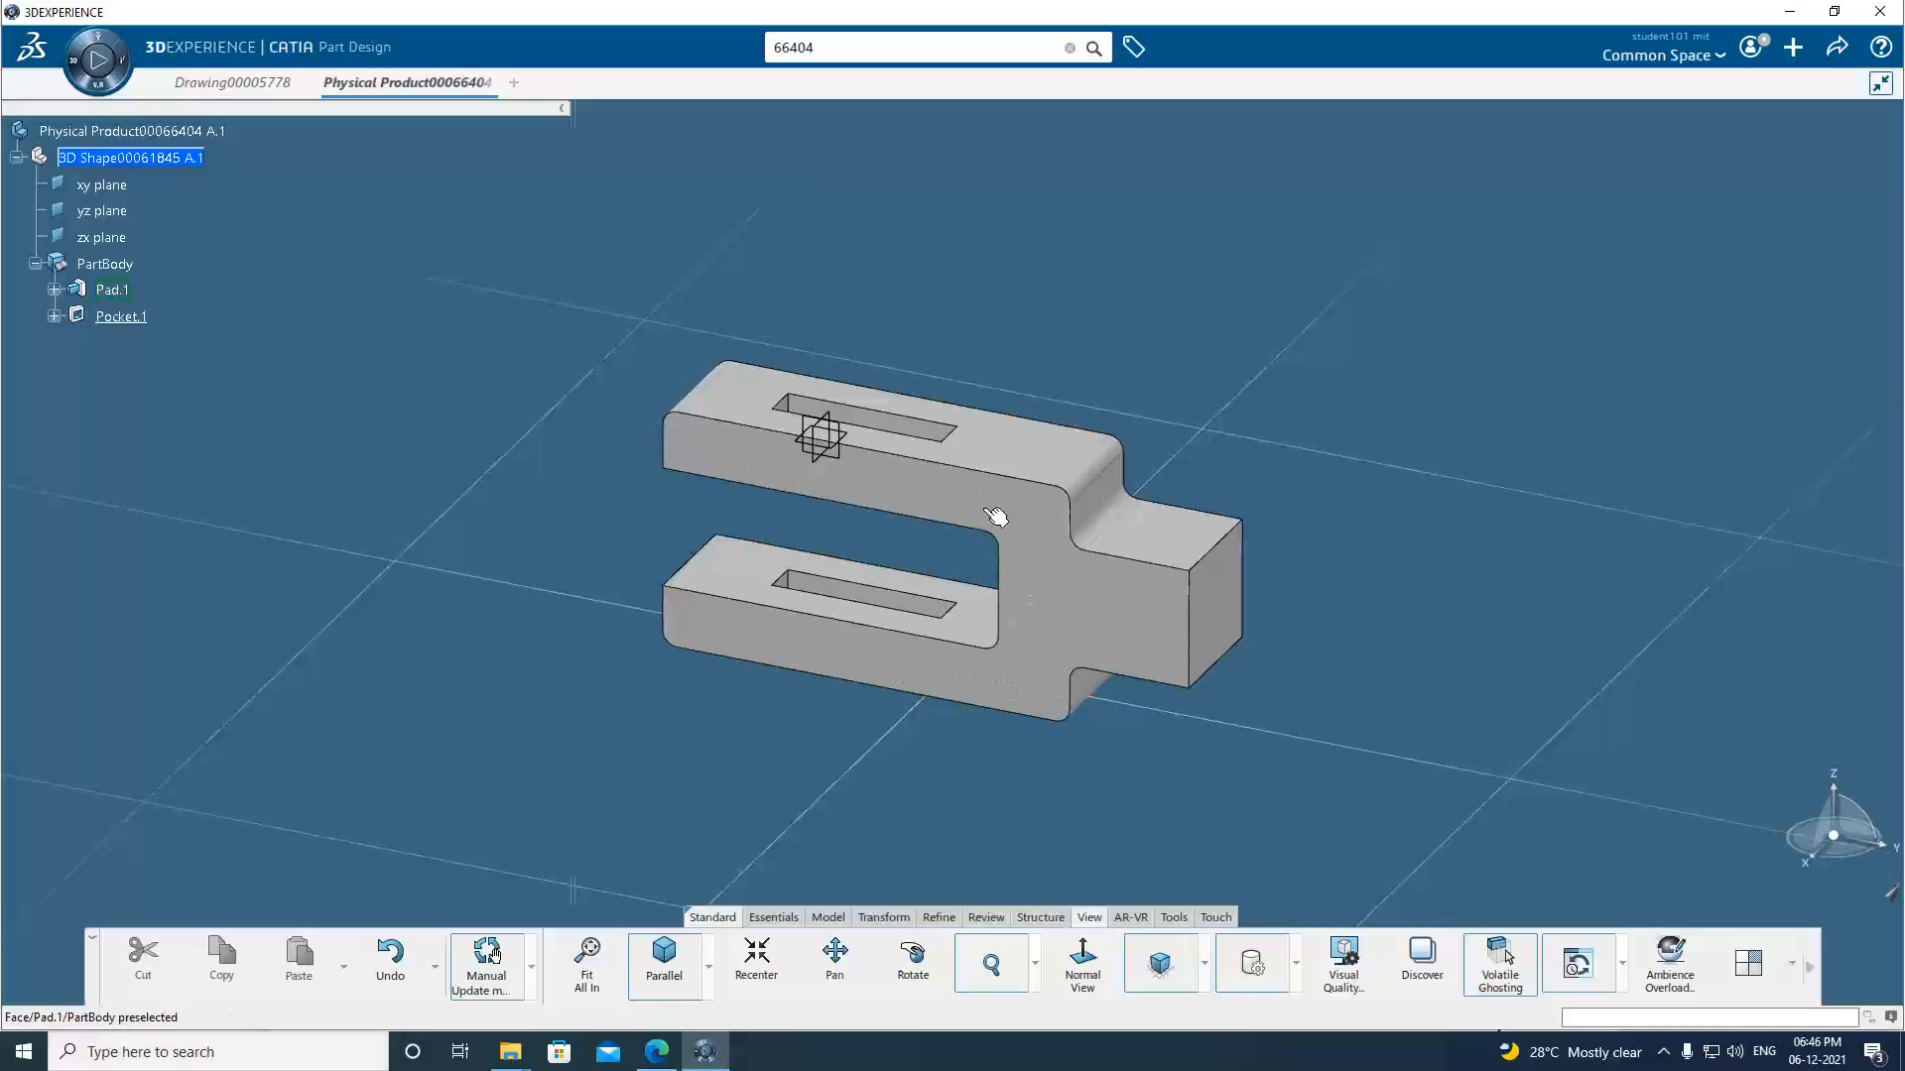
{"action": "mouse_move", "coordinate": [230, 82]}
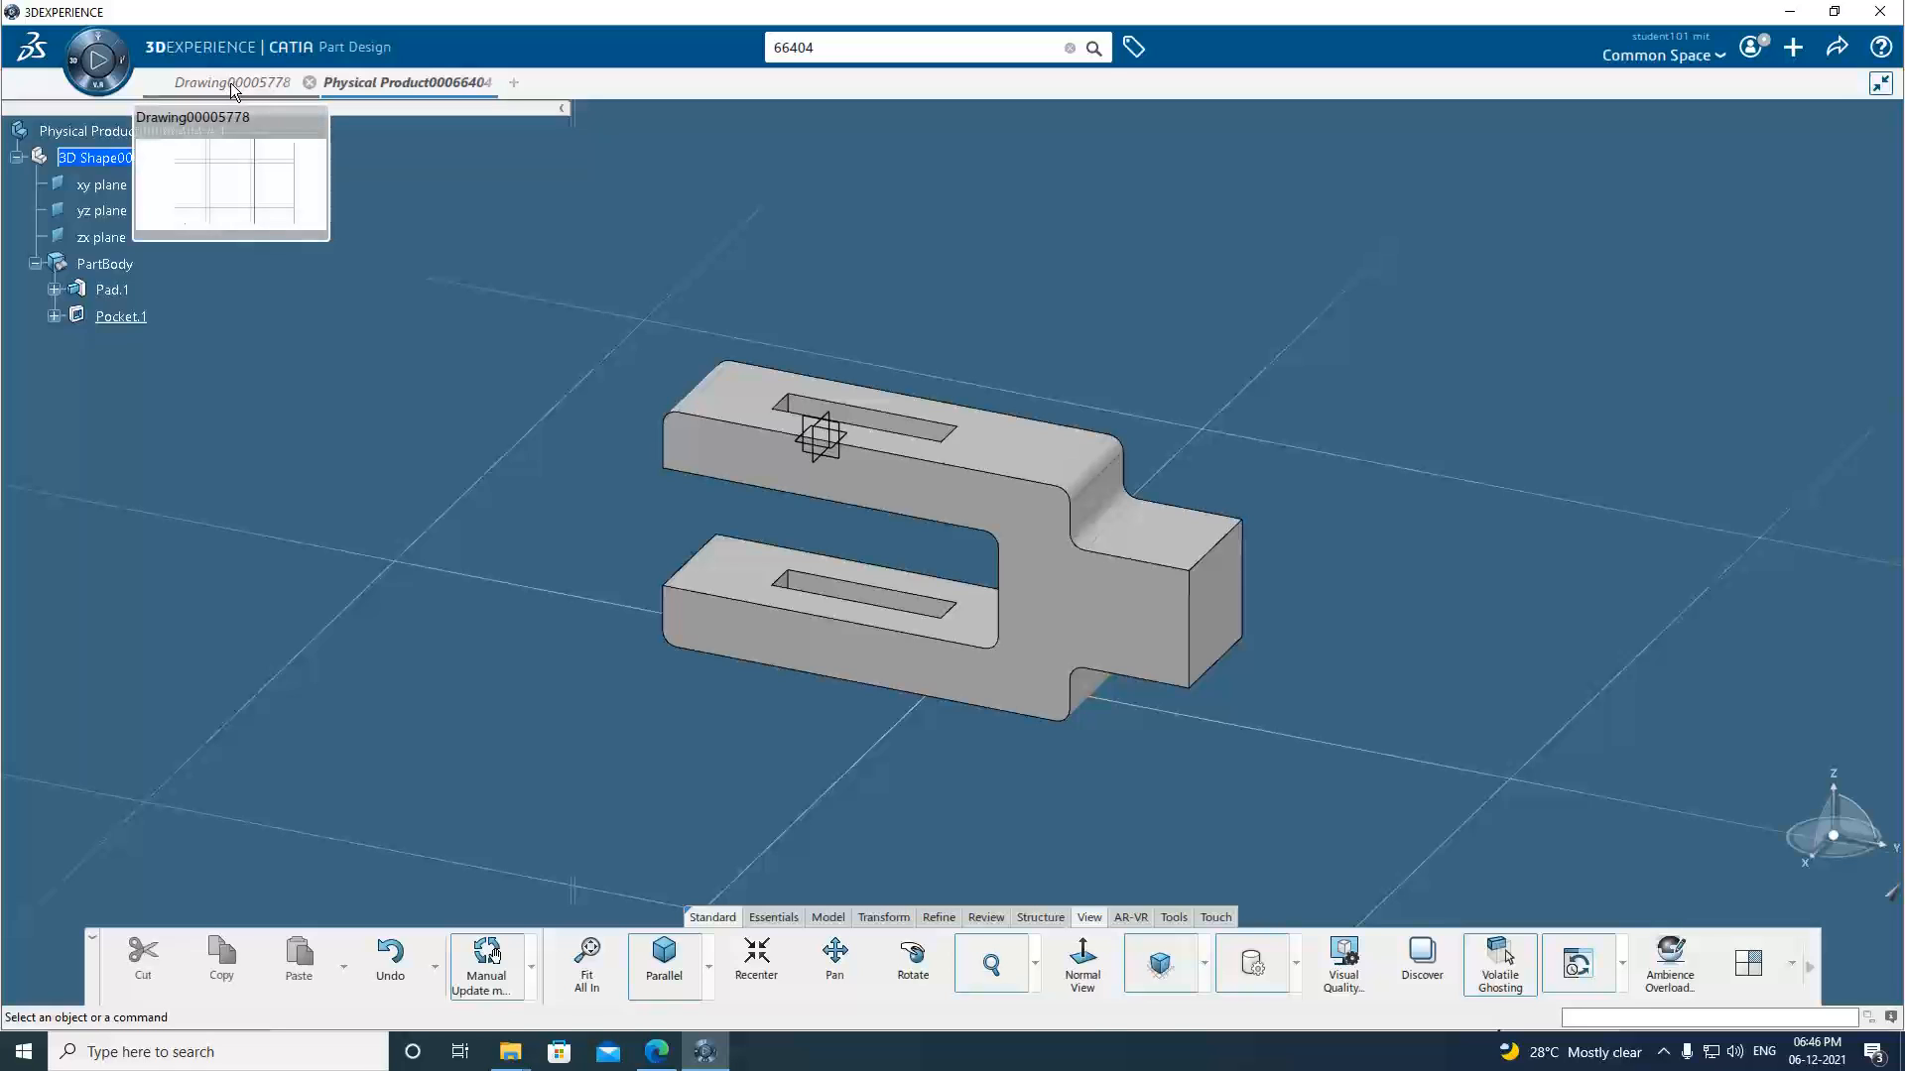
{"action": "left_click", "coordinate": [230, 81]}
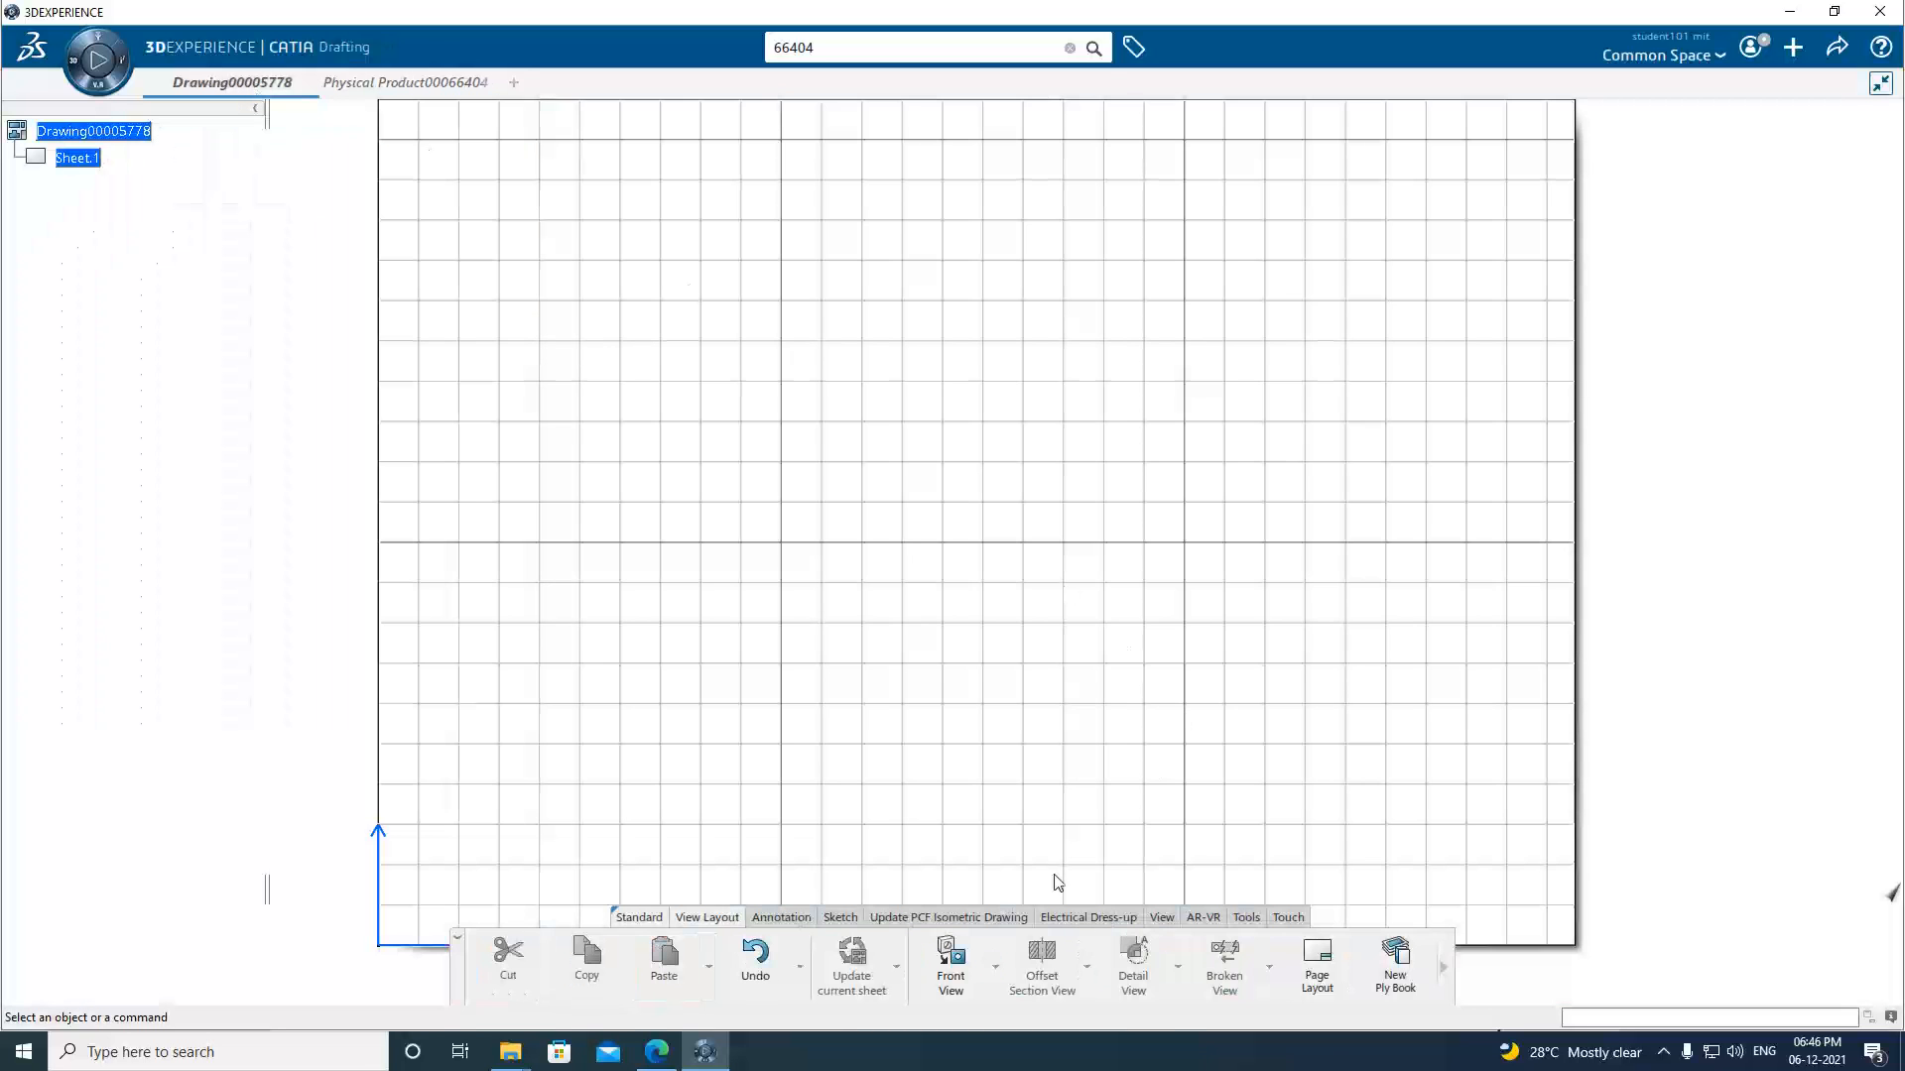
{"action": "left_click", "coordinate": [994, 973]}
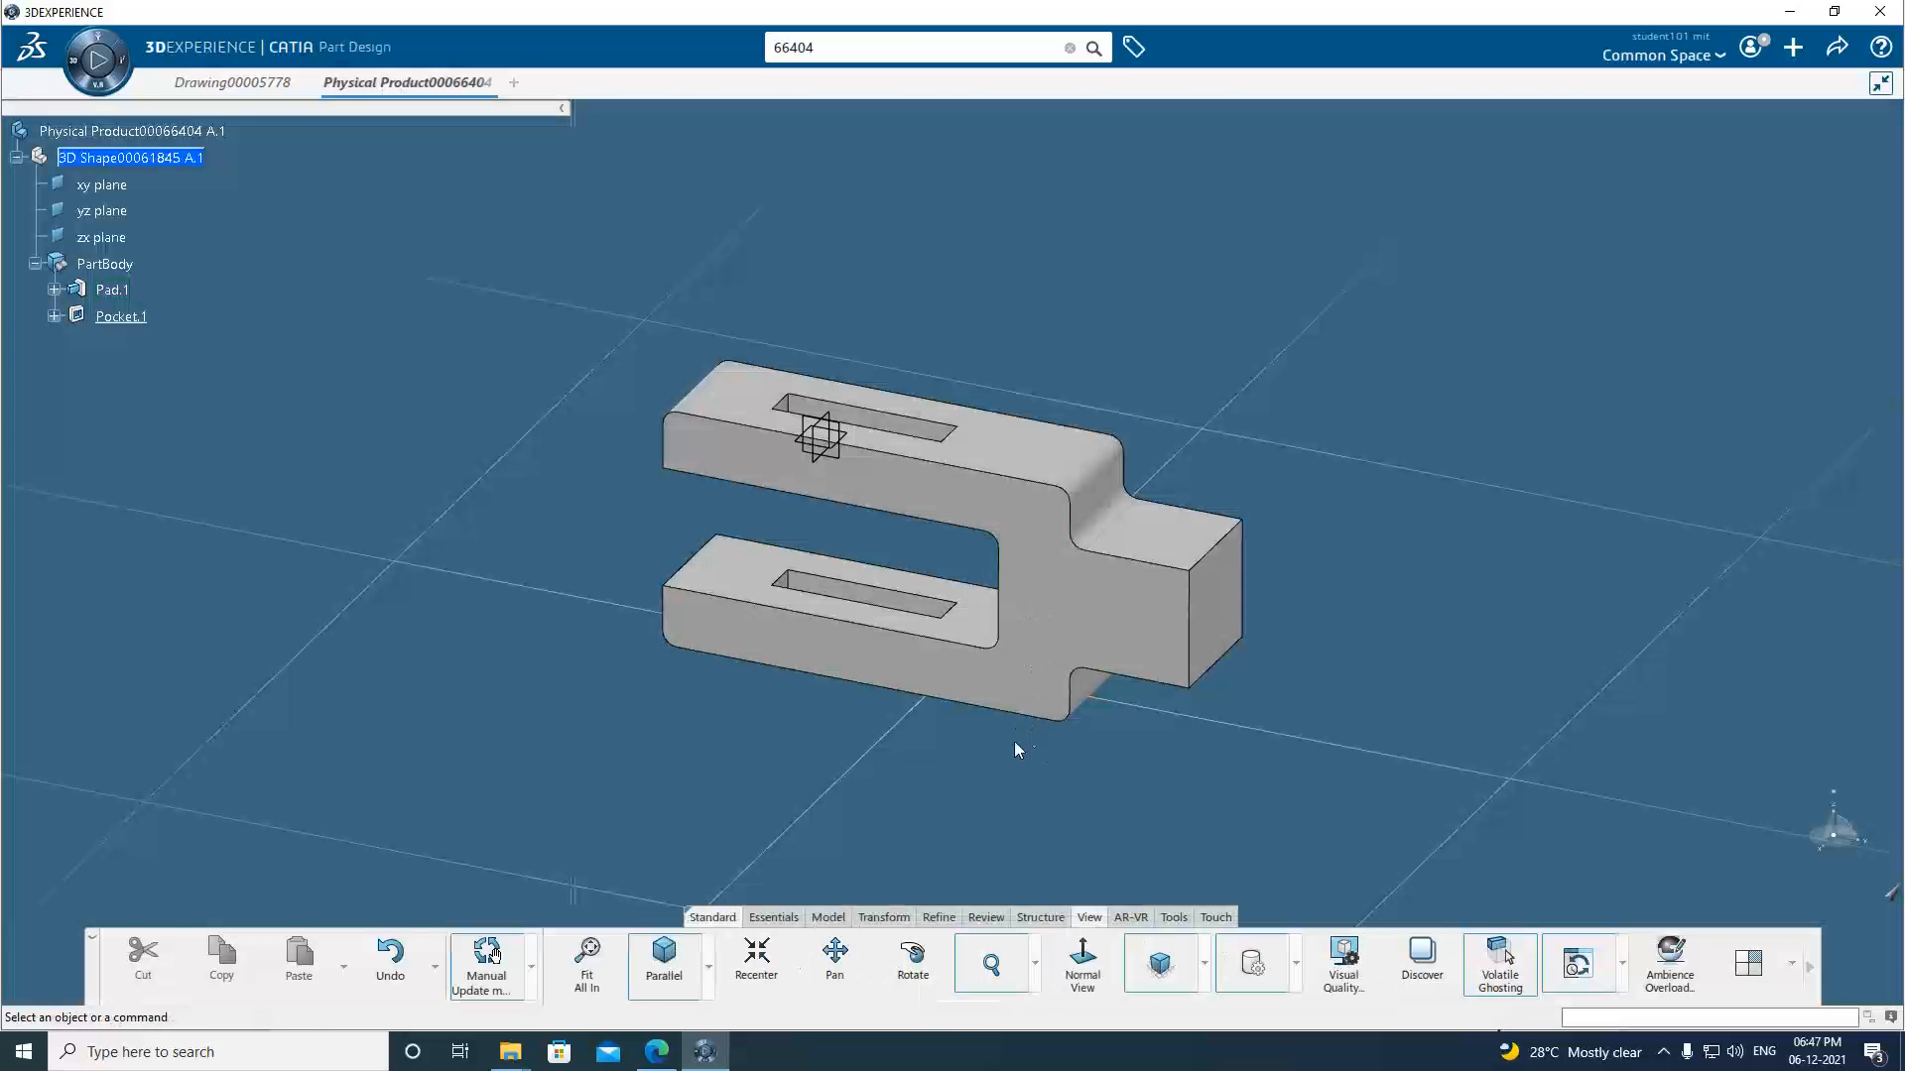
Start a front view on the drawing sheet, taking the U-shaped side face of the fork in the Physical Product00066404 model as reference.
{"action": "left_click", "coordinate": [248, 84]}
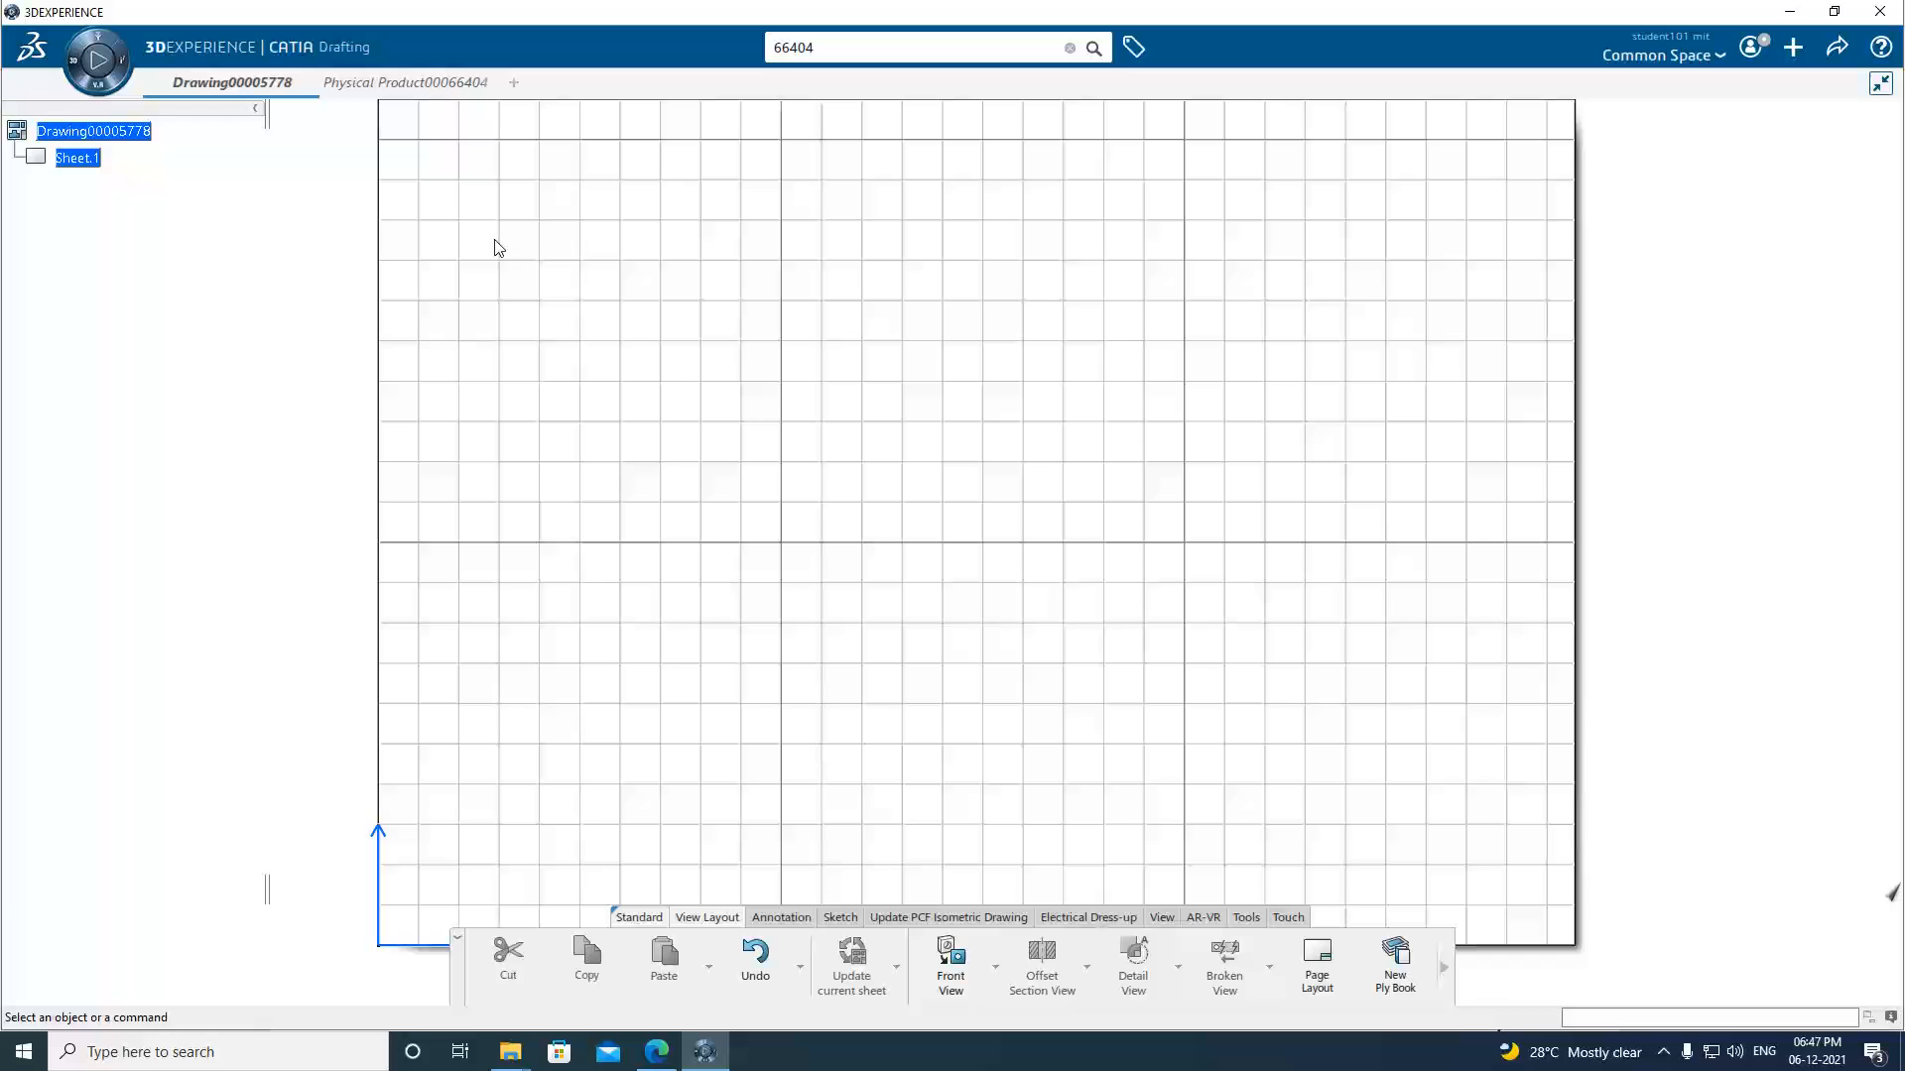
{"action": "left_click", "coordinate": [996, 970]}
{"action": "left_click", "coordinate": [974, 835]}
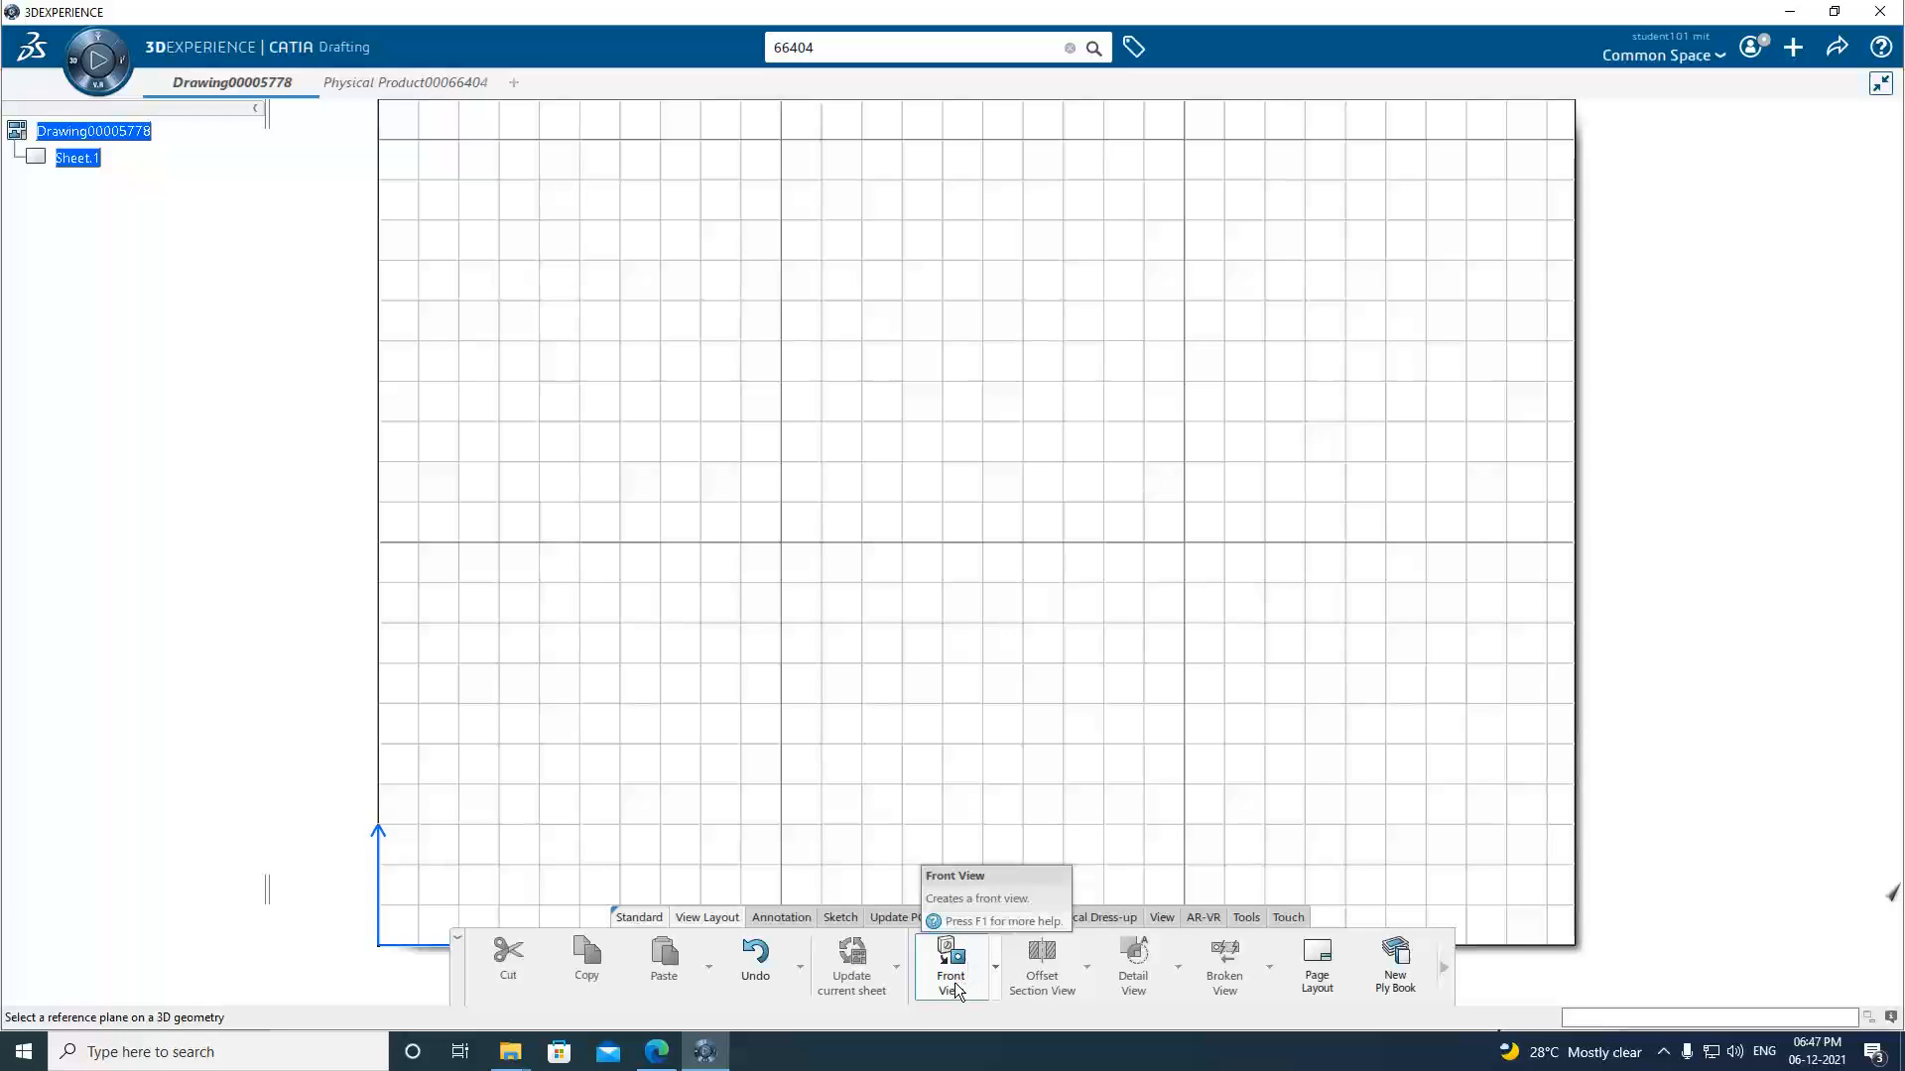
{"action": "left_click", "coordinate": [377, 81]}
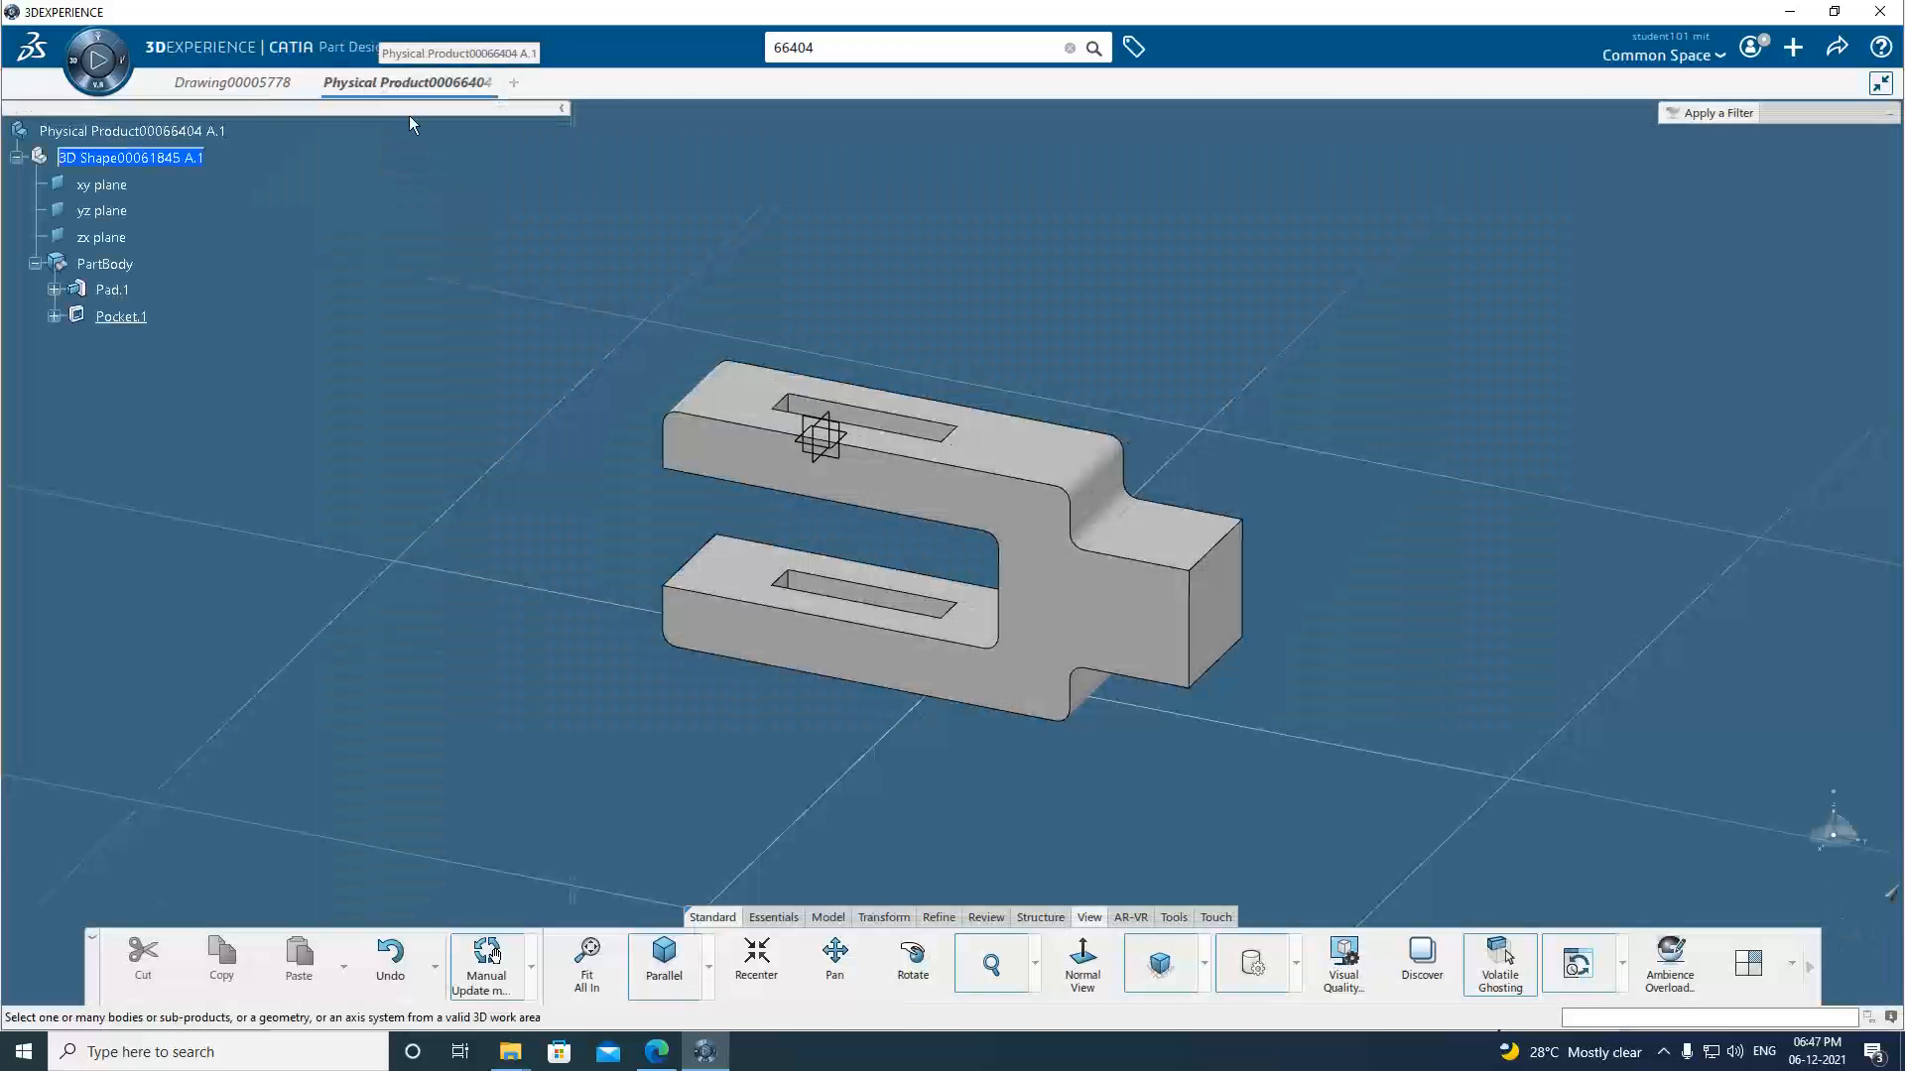
{"action": "left_click", "coordinate": [877, 490]}
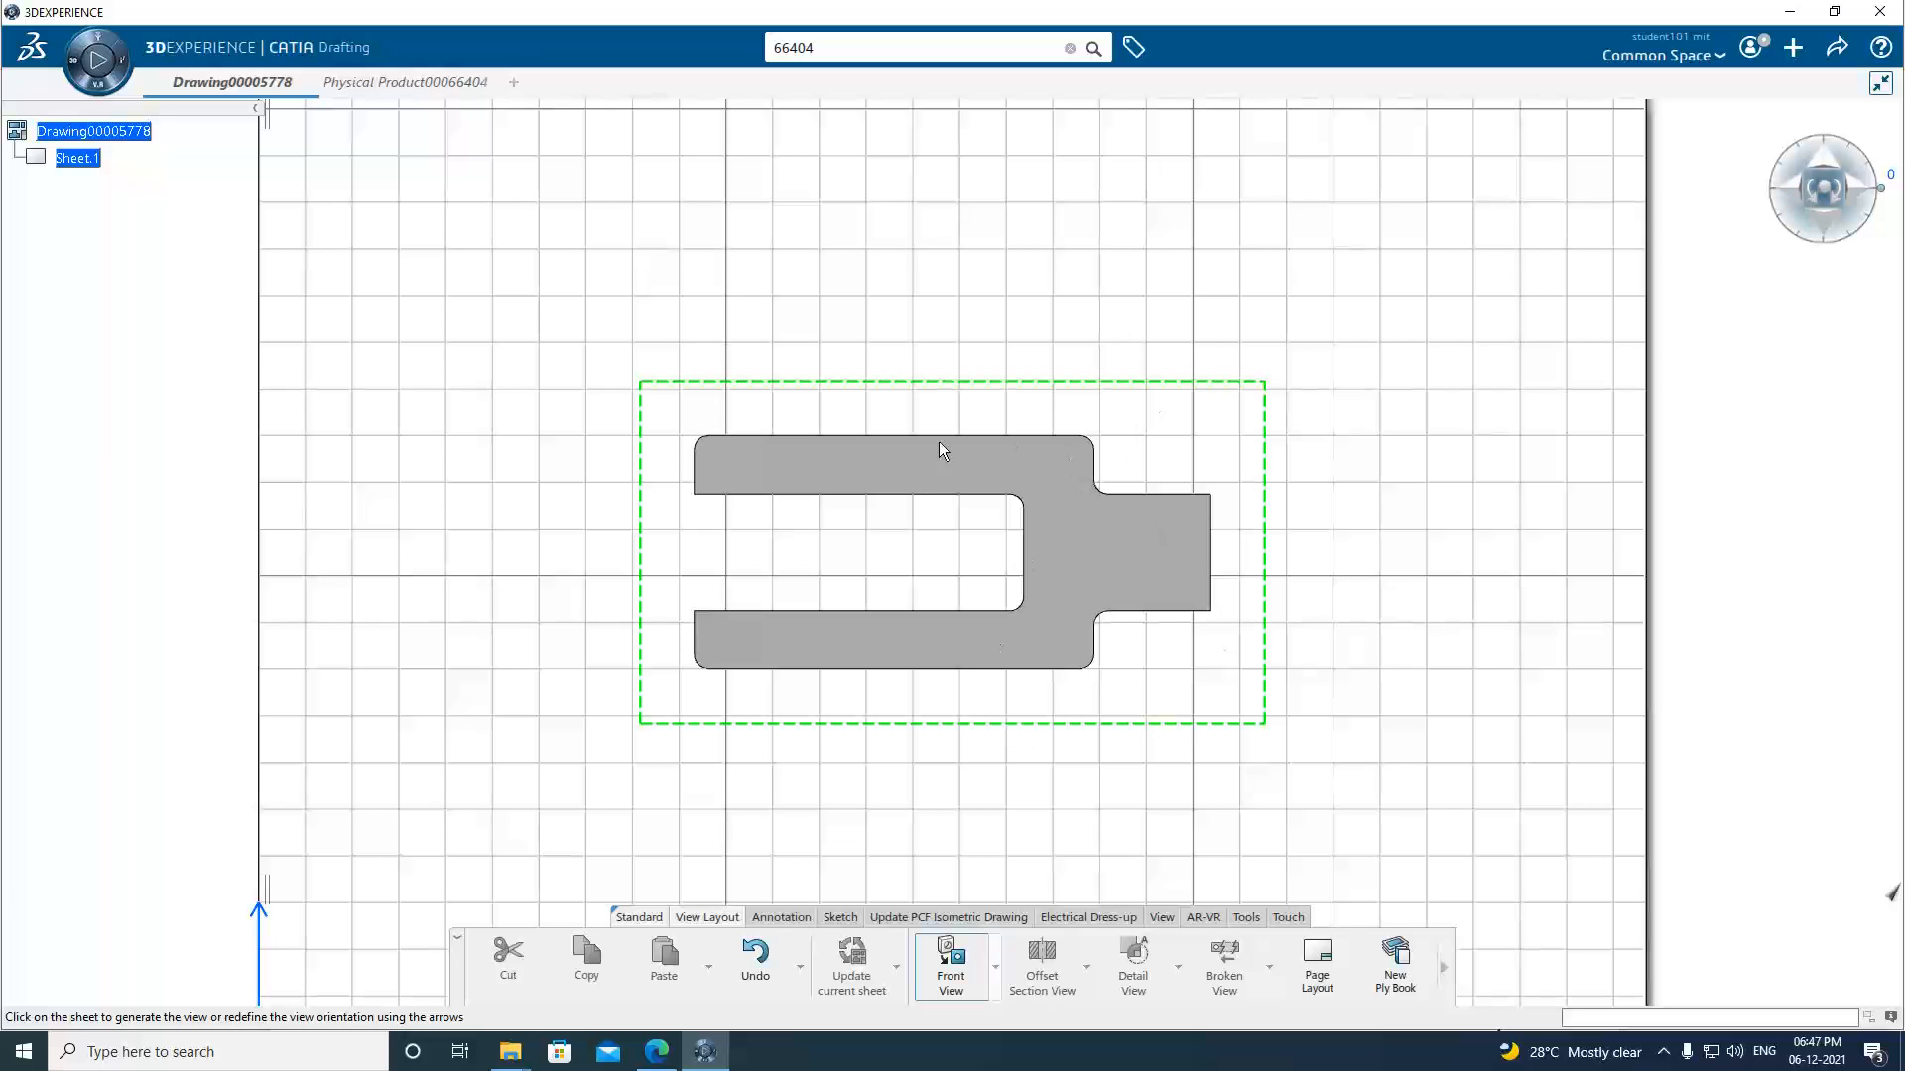
Try turning the front view preview sideways and rotating it in plane to 90 degrees, and return it to its original horizontal orientation.
{"action": "left_click", "coordinate": [1797, 193]}
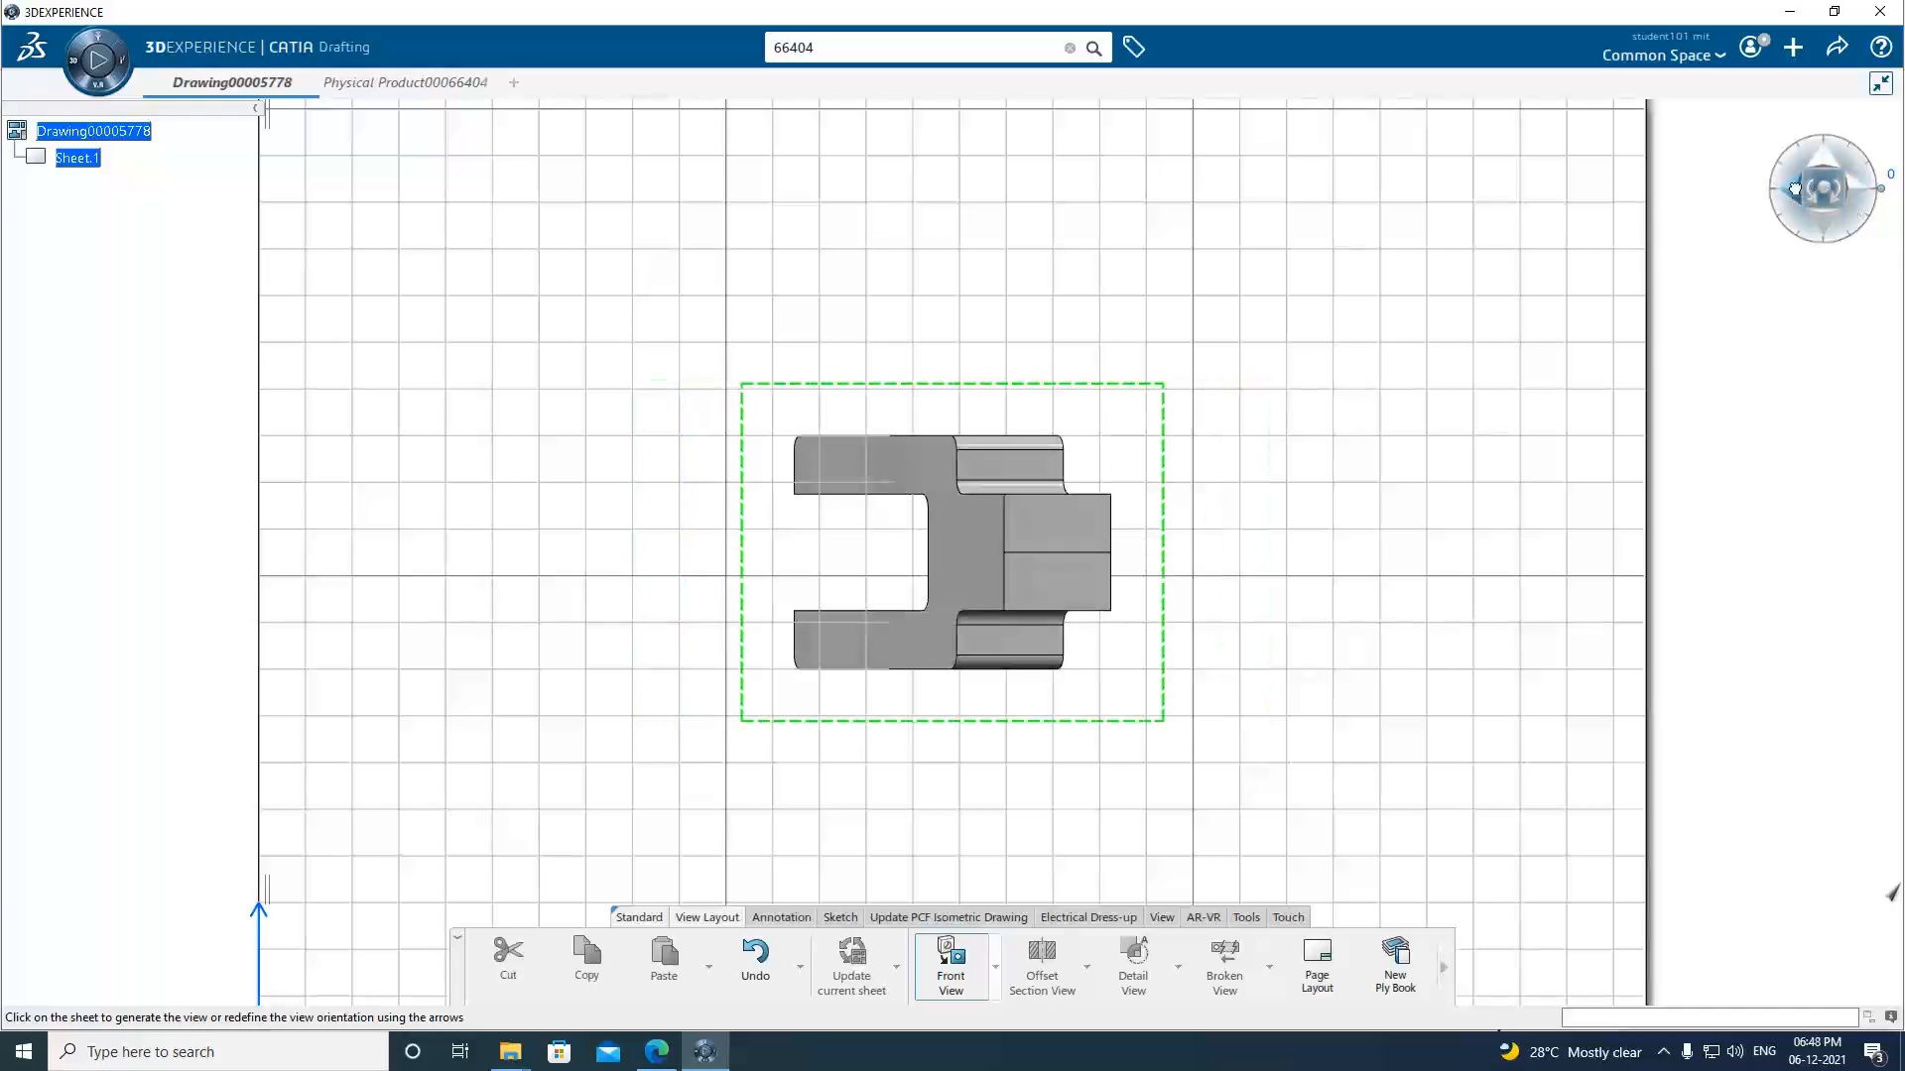
{"action": "left_click", "coordinate": [1796, 189]}
{"action": "left_click", "coordinate": [1795, 189]}
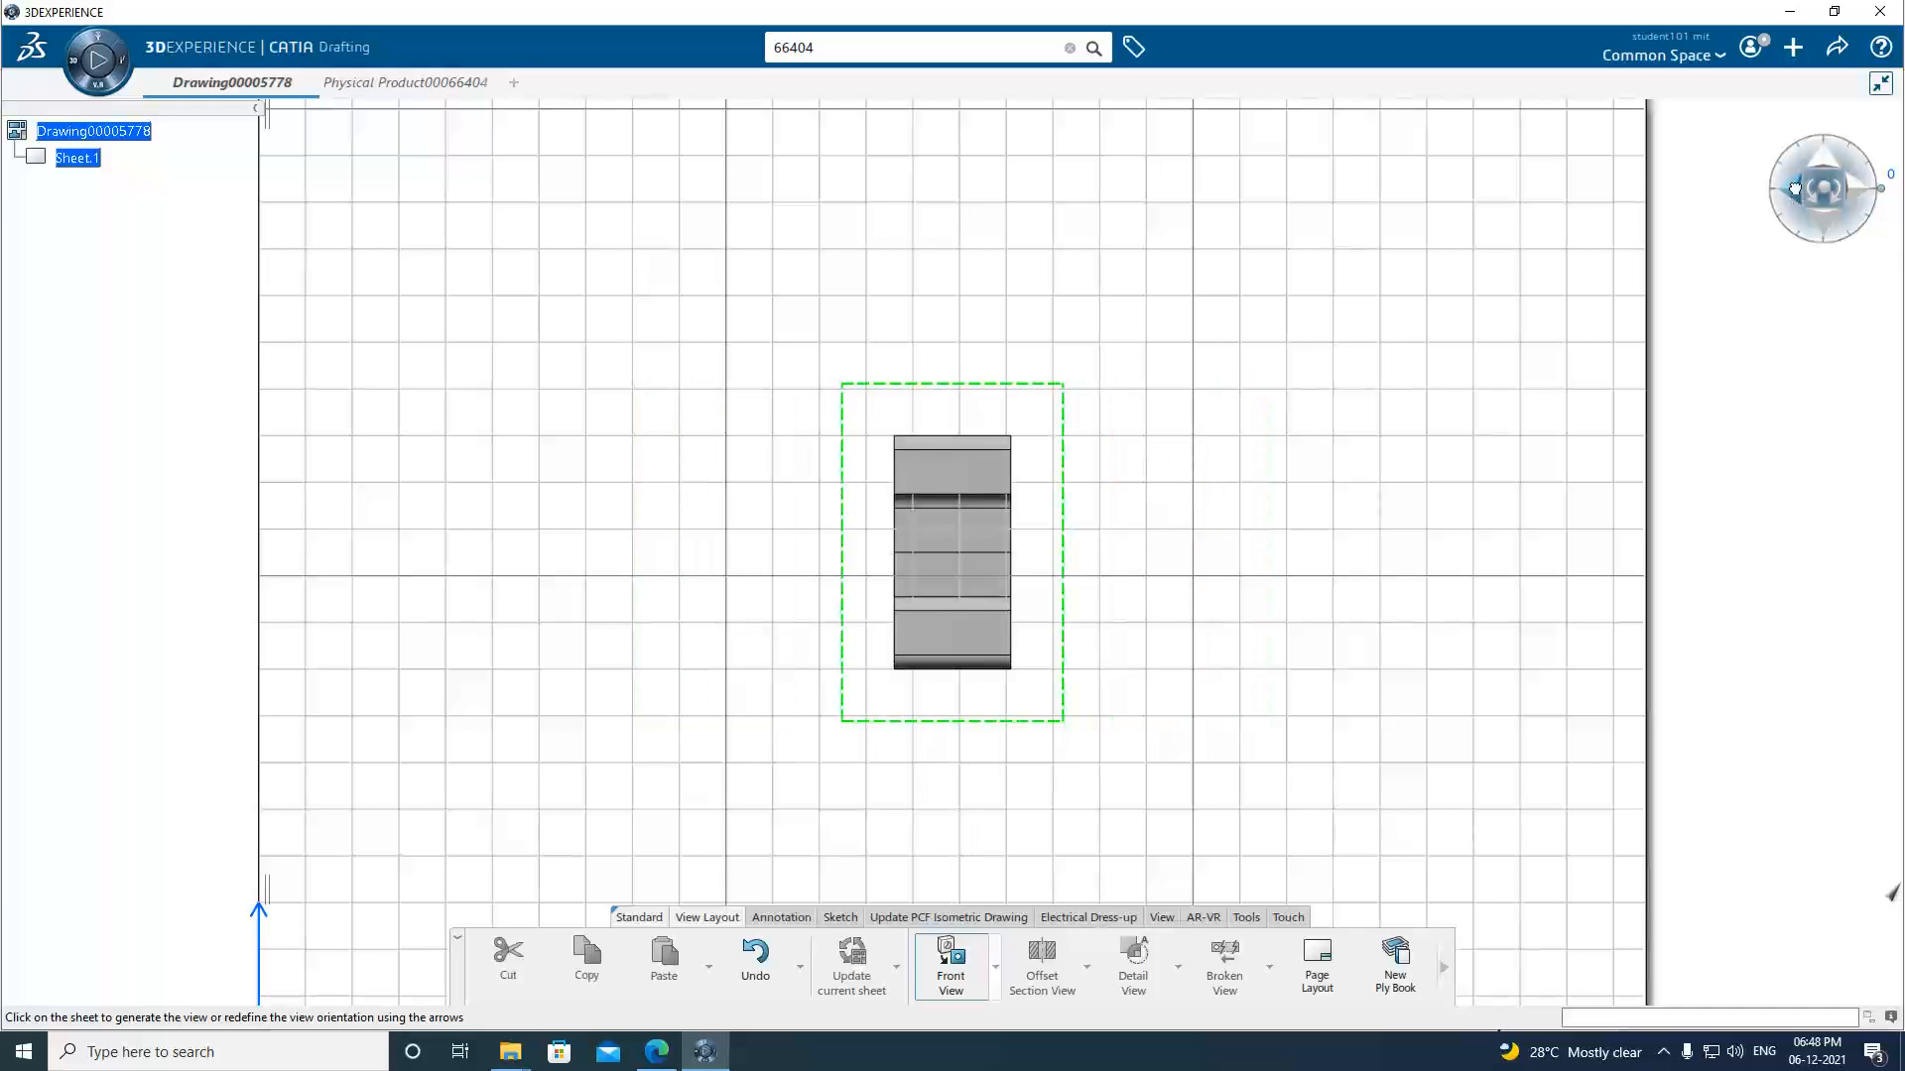
{"action": "left_click", "coordinate": [1861, 191]}
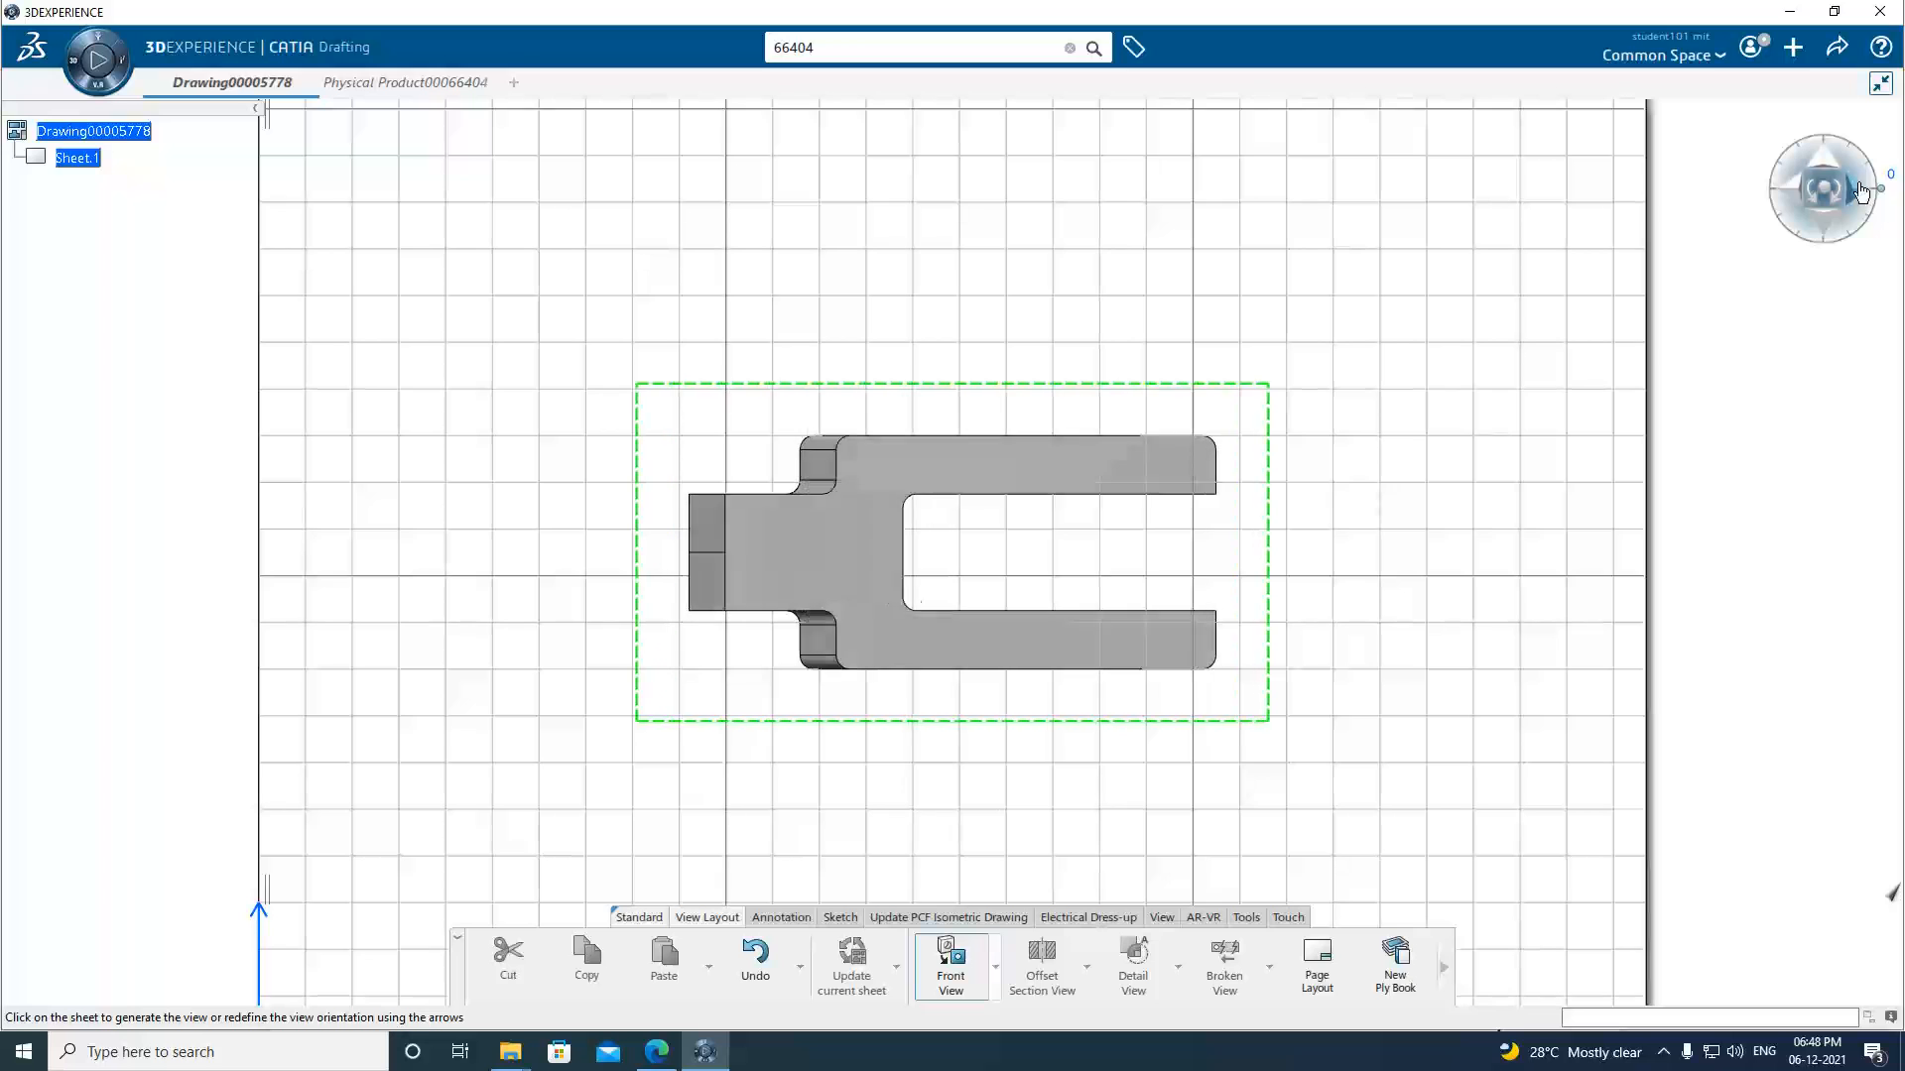
{"action": "left_click", "coordinate": [1862, 191]}
{"action": "left_click", "coordinate": [1860, 189]}
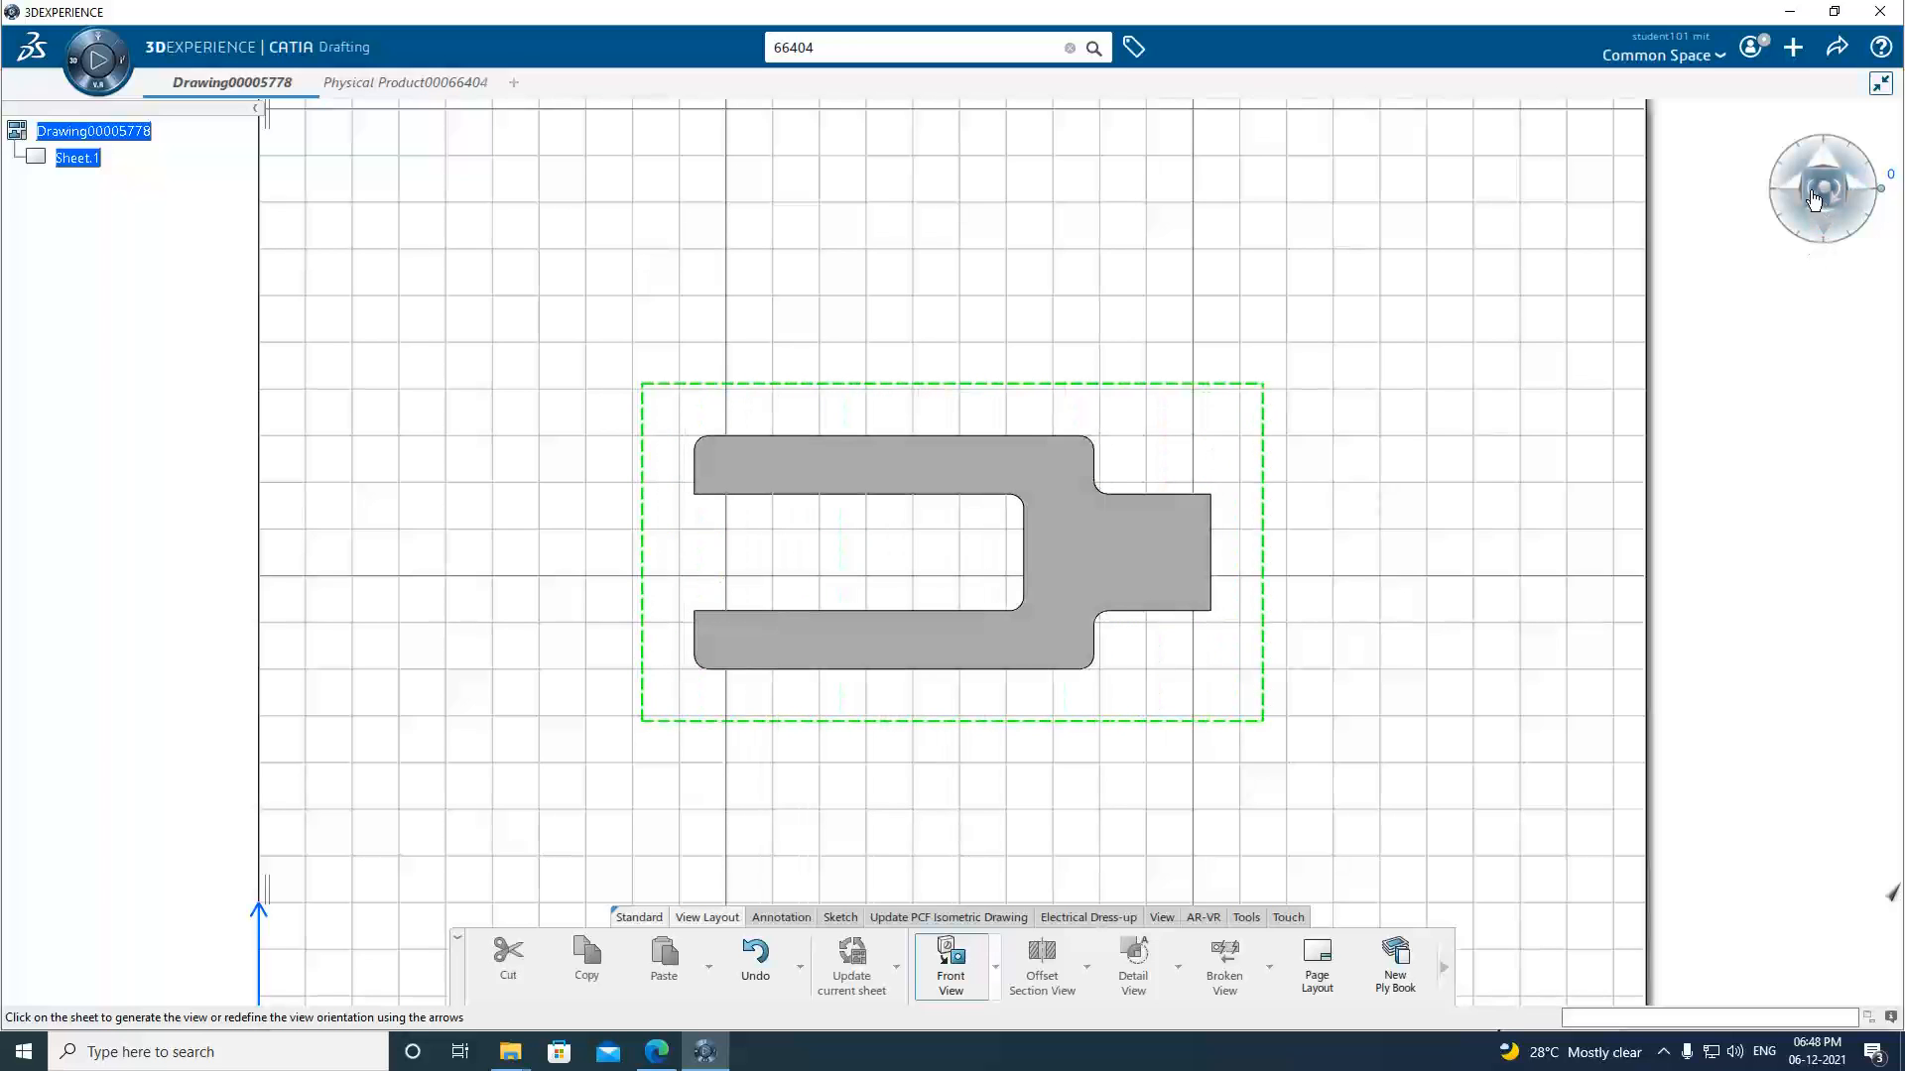
{"action": "left_click", "coordinate": [1812, 198]}
{"action": "left_click", "coordinate": [1813, 198]}
{"action": "left_click", "coordinate": [1812, 198]}
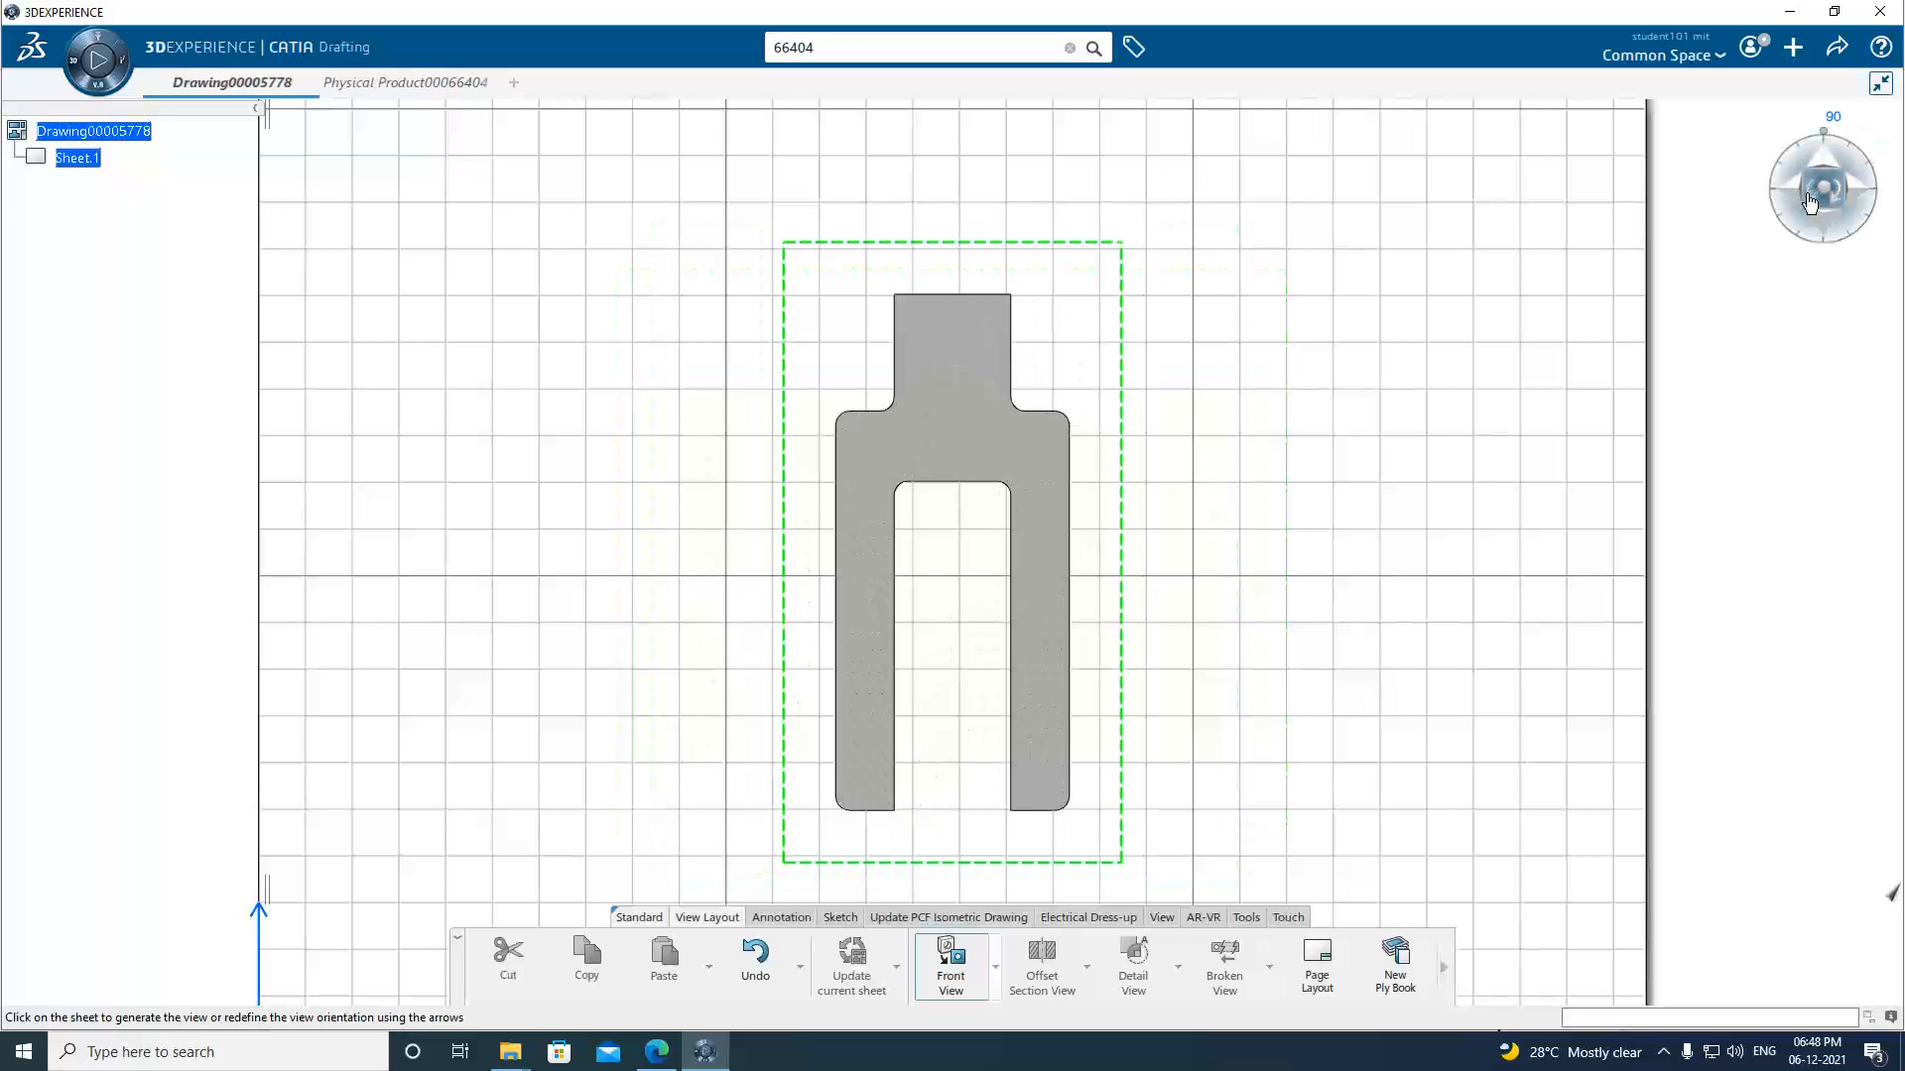
{"action": "left_click", "coordinate": [1843, 199]}
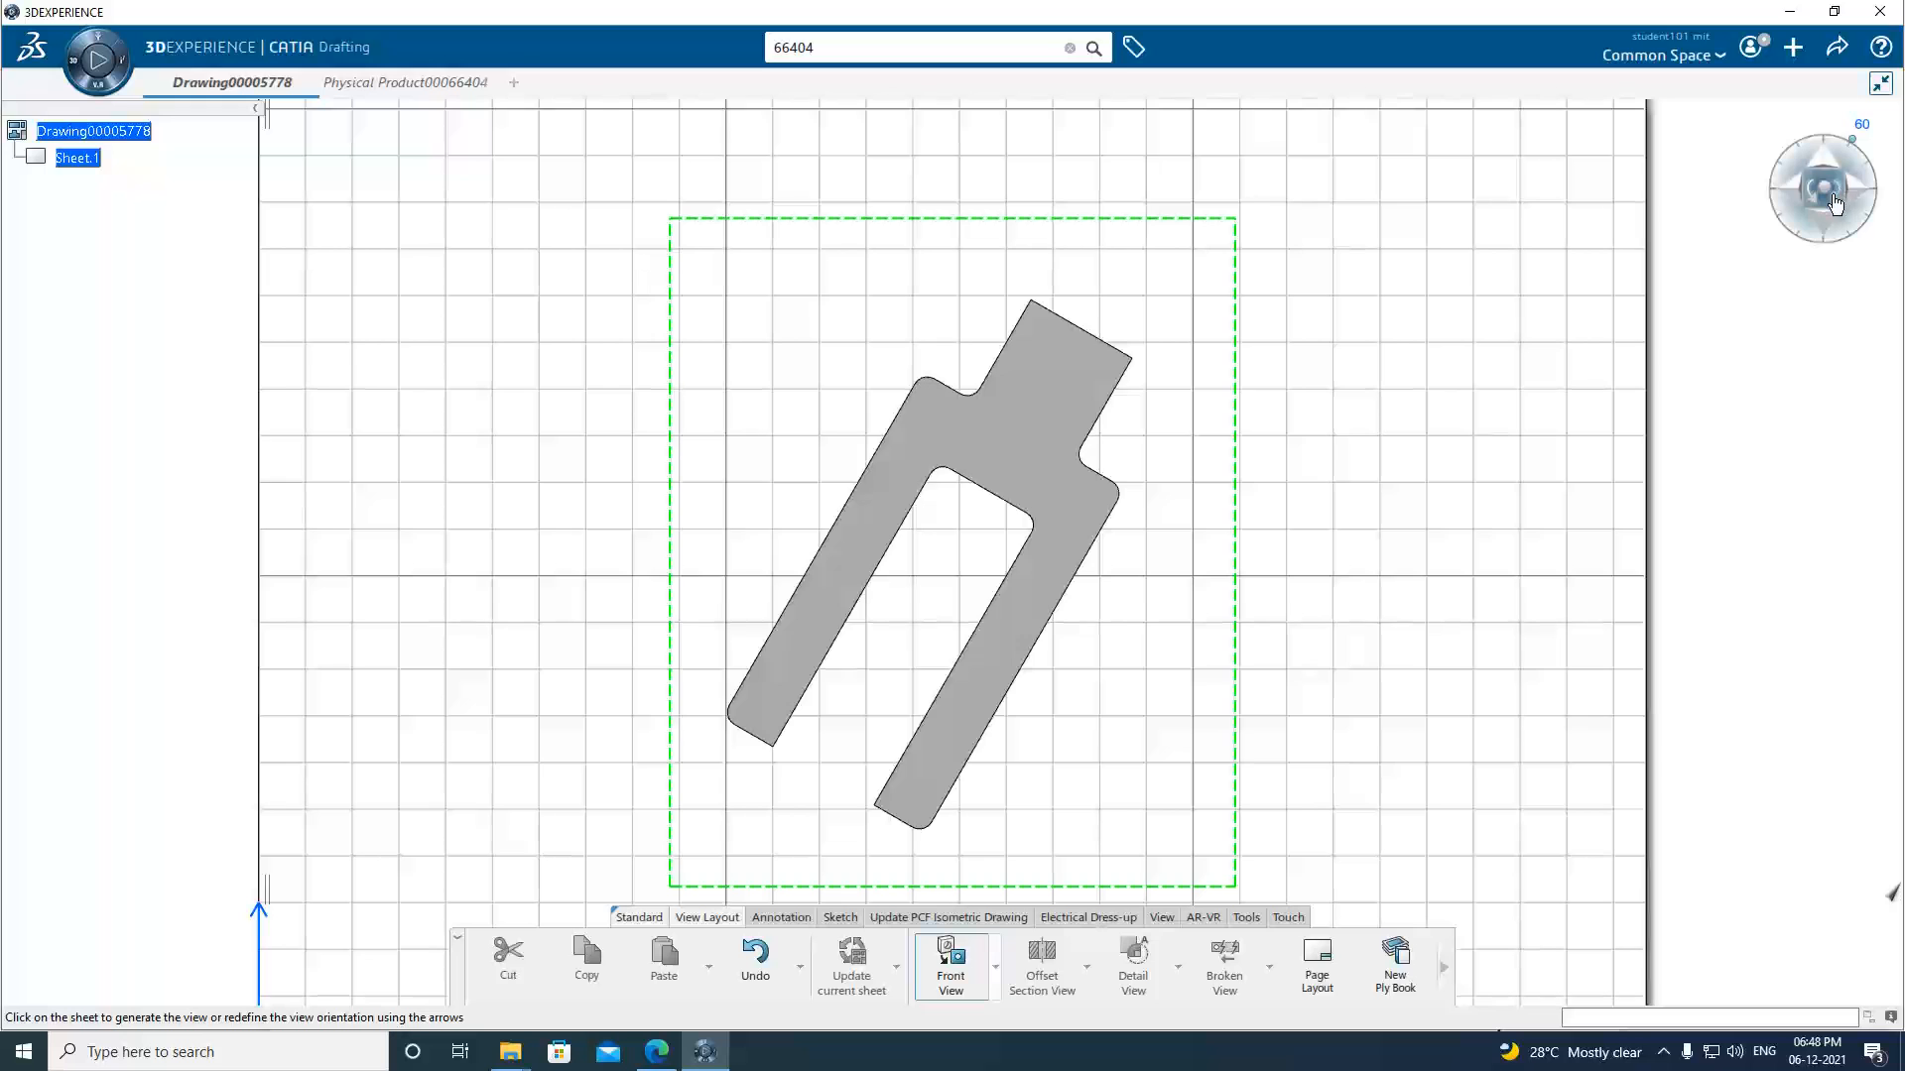
{"action": "left_click", "coordinate": [1835, 203]}
{"action": "left_click", "coordinate": [1836, 204]}
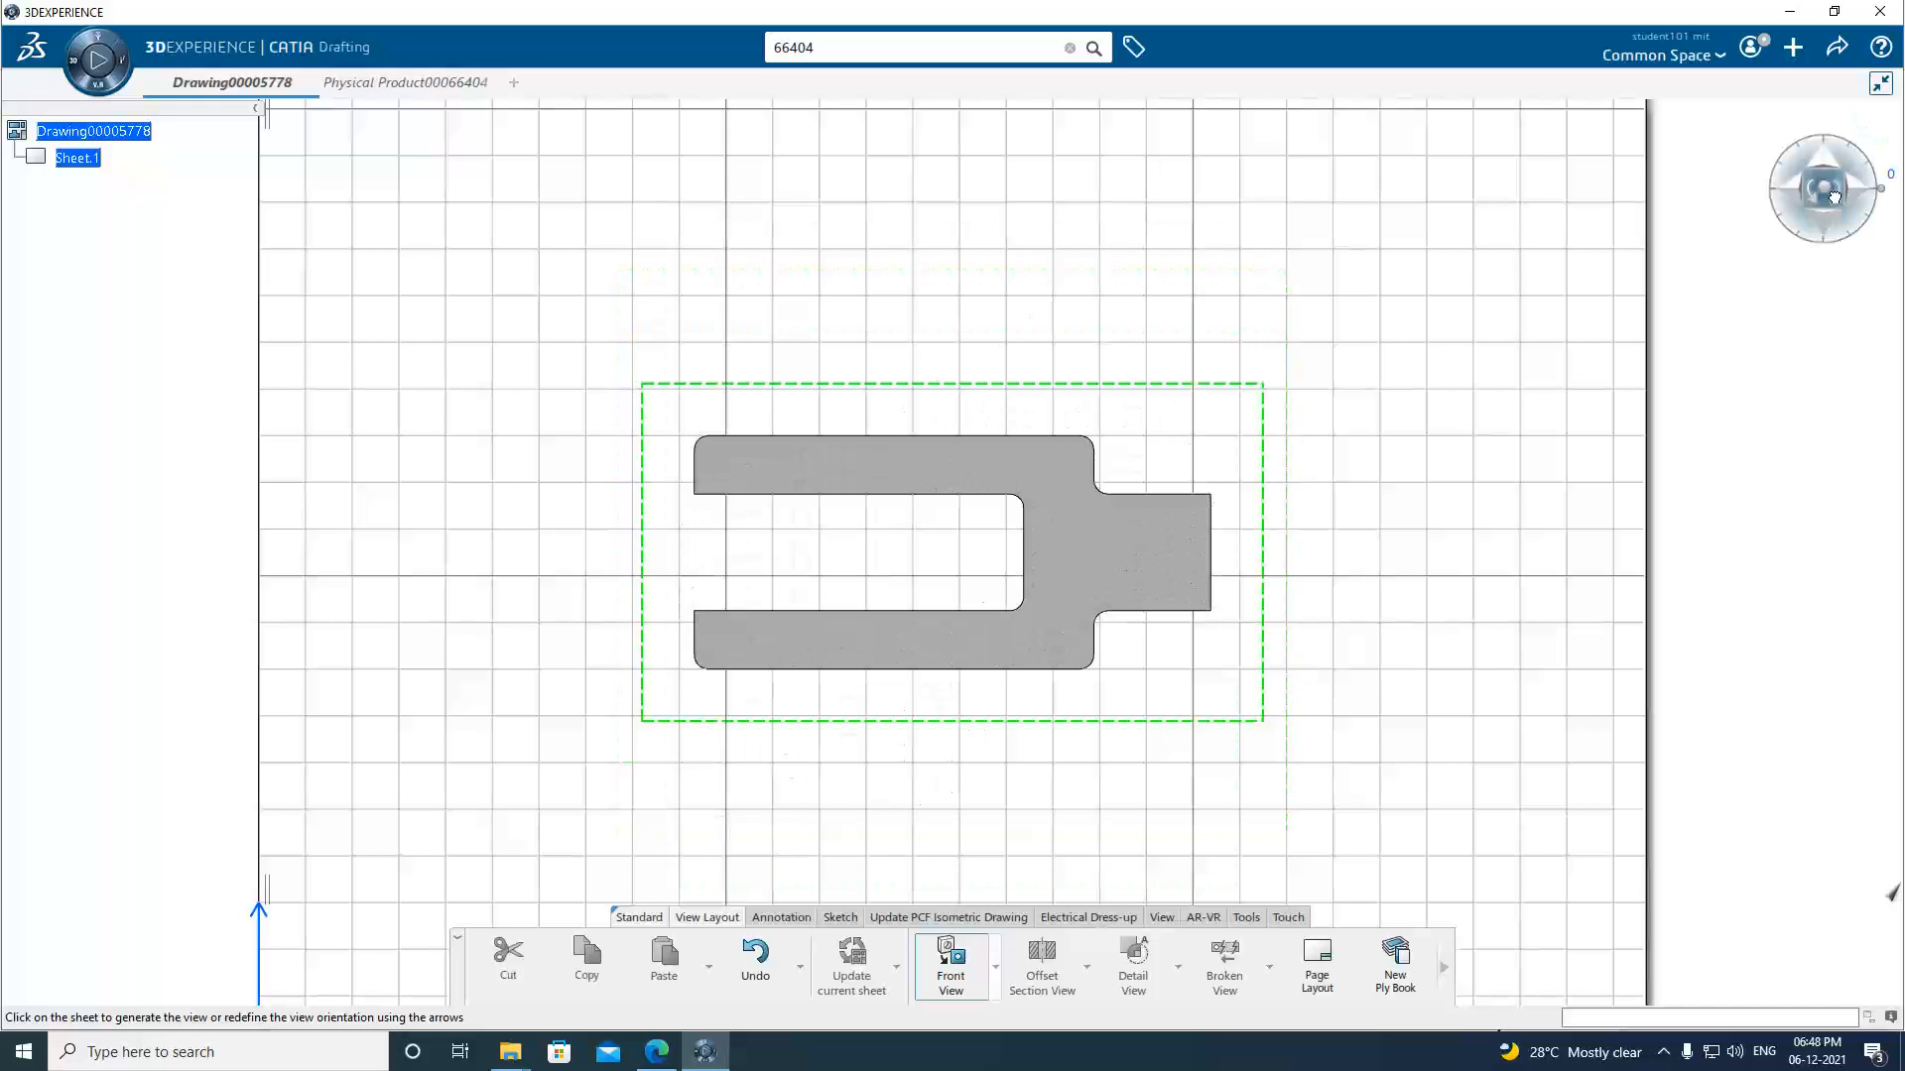
Generate the front view in the horizontal orientation and move it to the upper left area of the sheet.
{"action": "left_click", "coordinate": [1399, 483]}
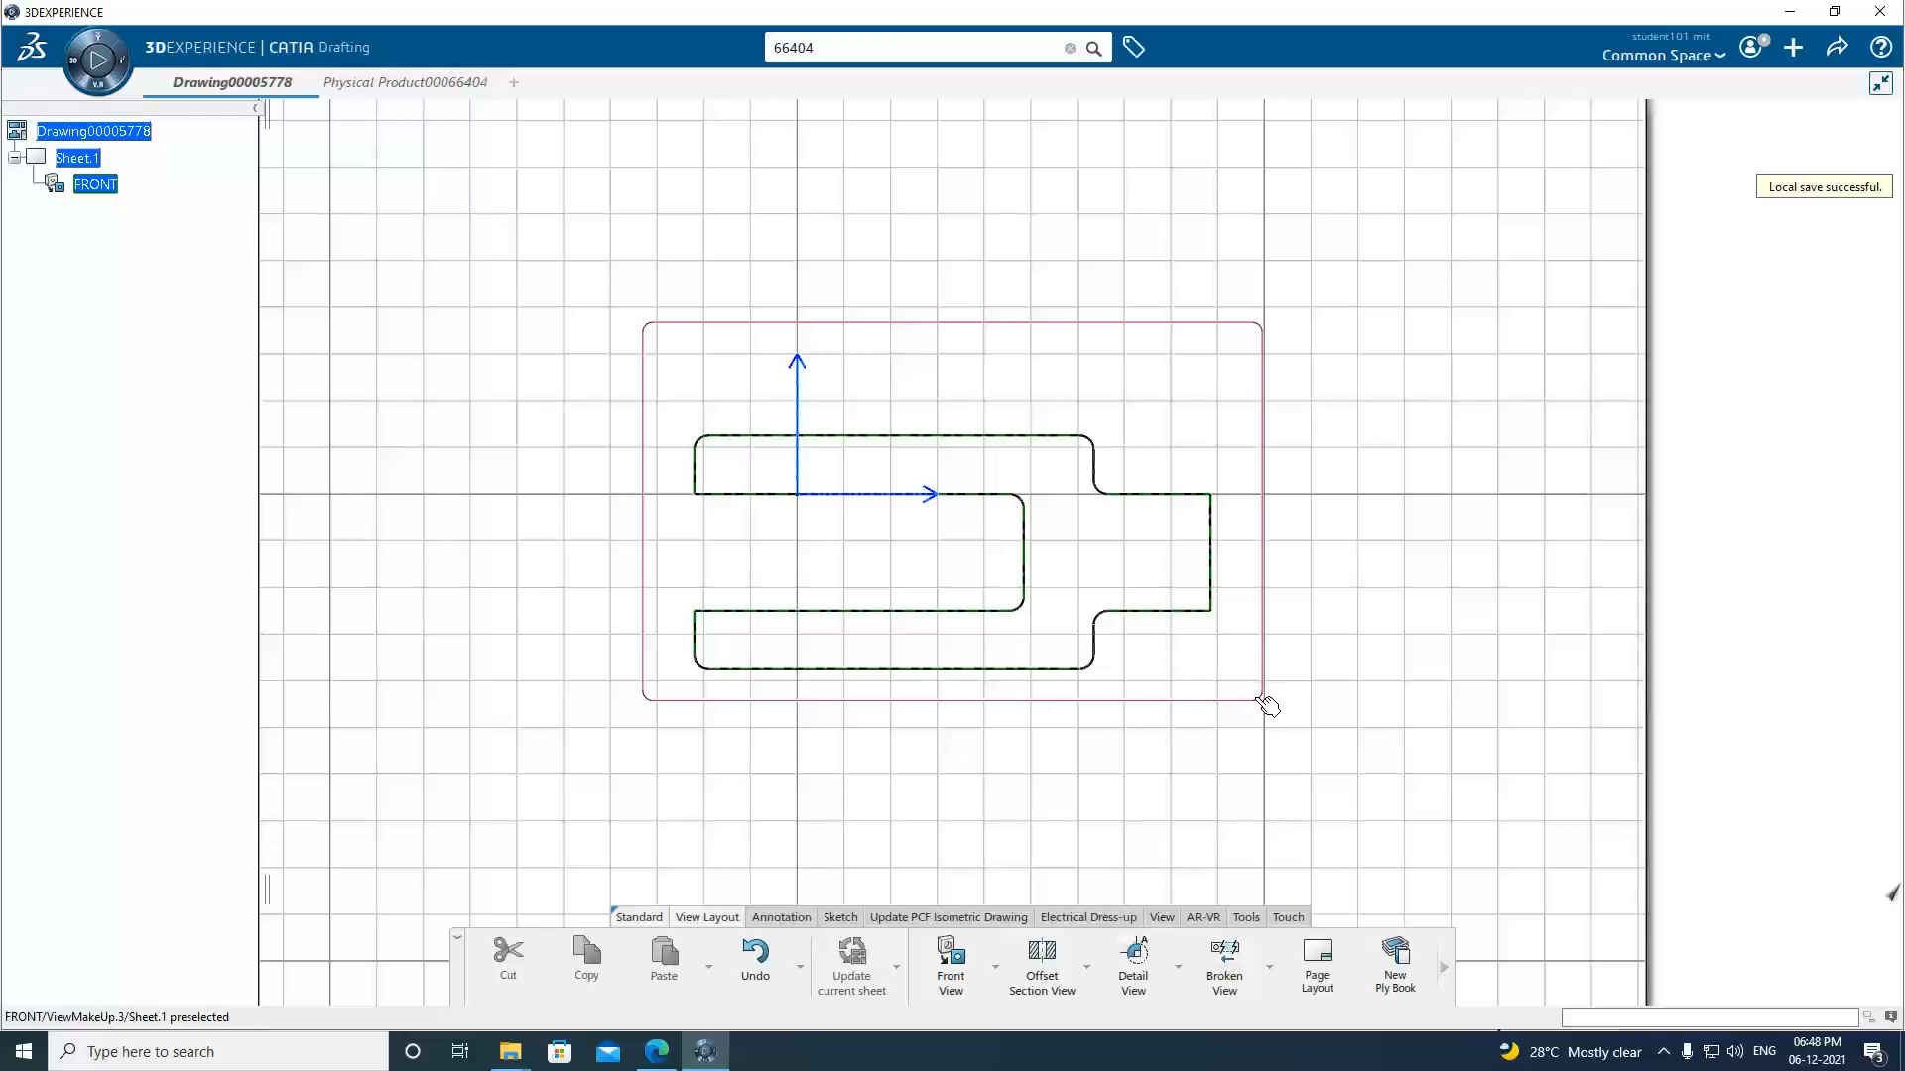
{"action": "left_click_drag", "start_coordinate": [1268, 705], "coordinate": [1082, 505]}
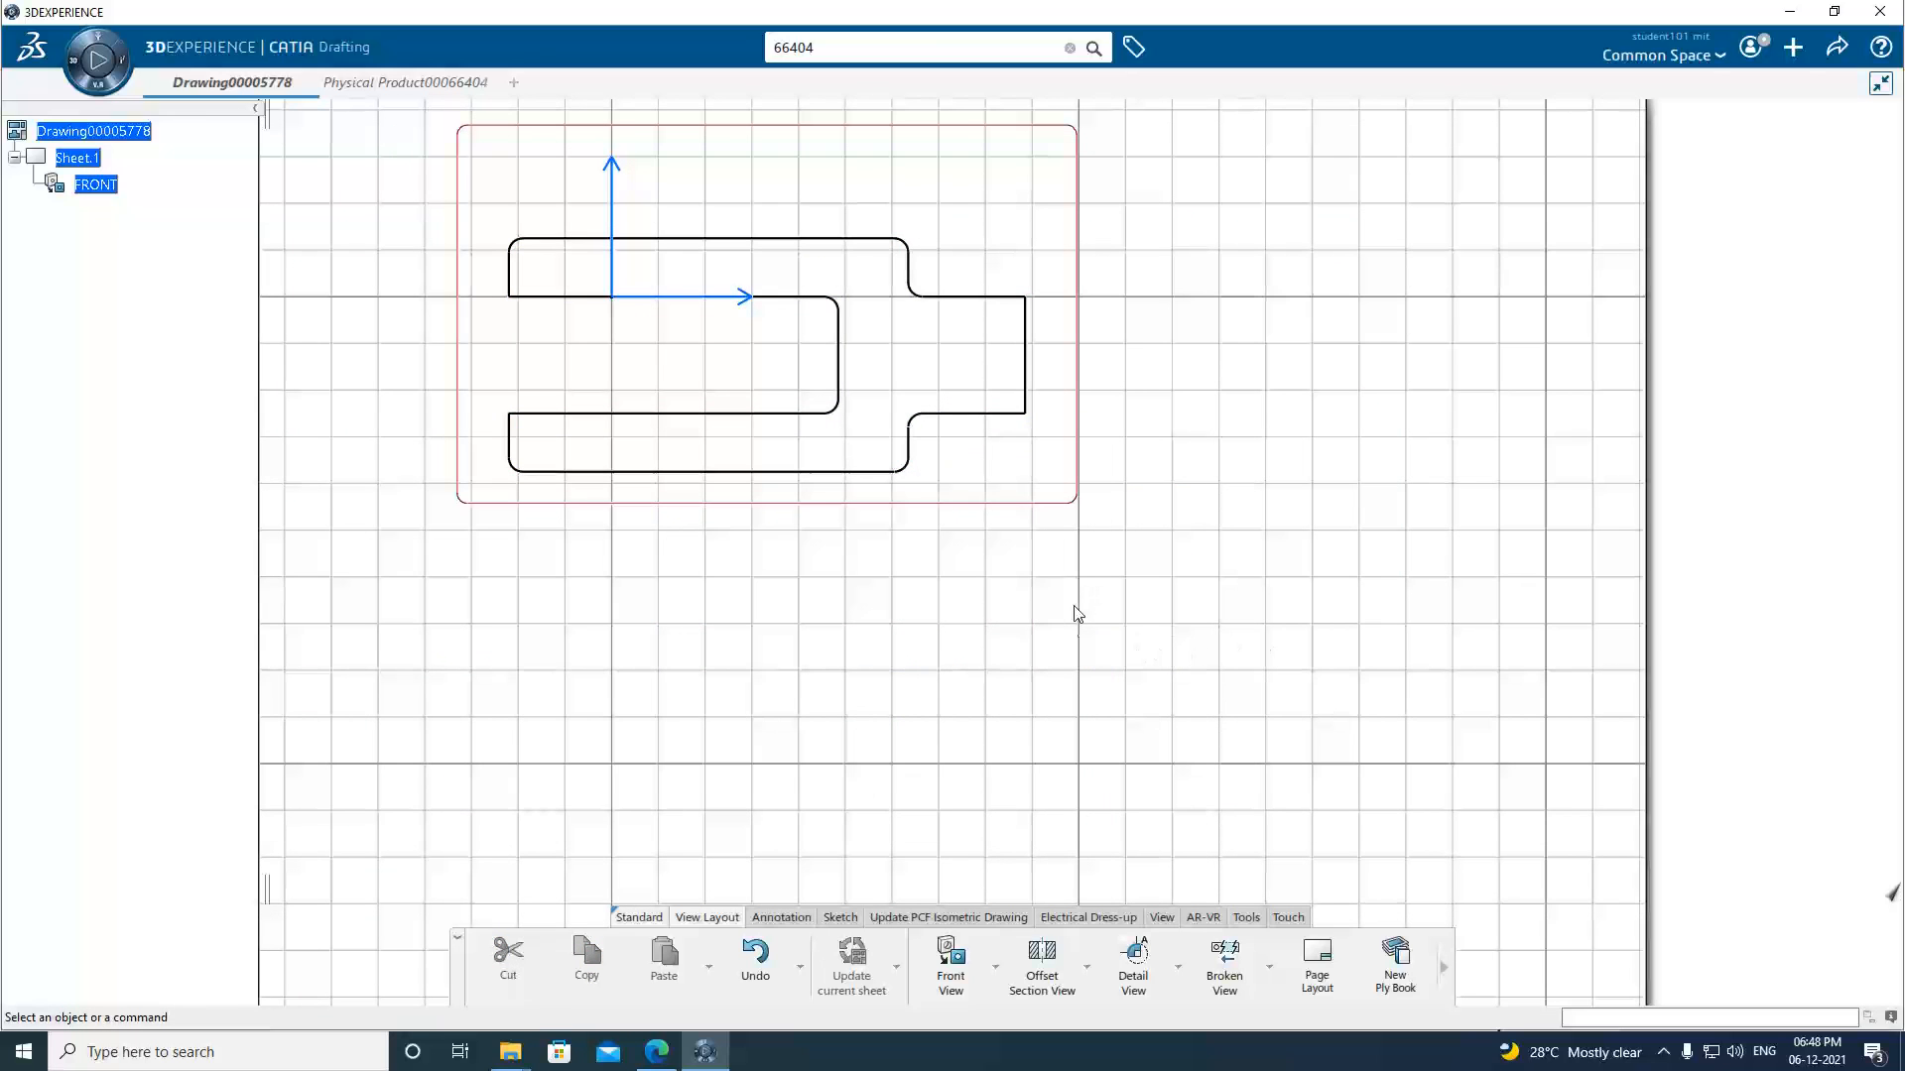
Project a top view below the front view and a left side view to the right of it.
{"action": "left_click", "coordinate": [996, 968]}
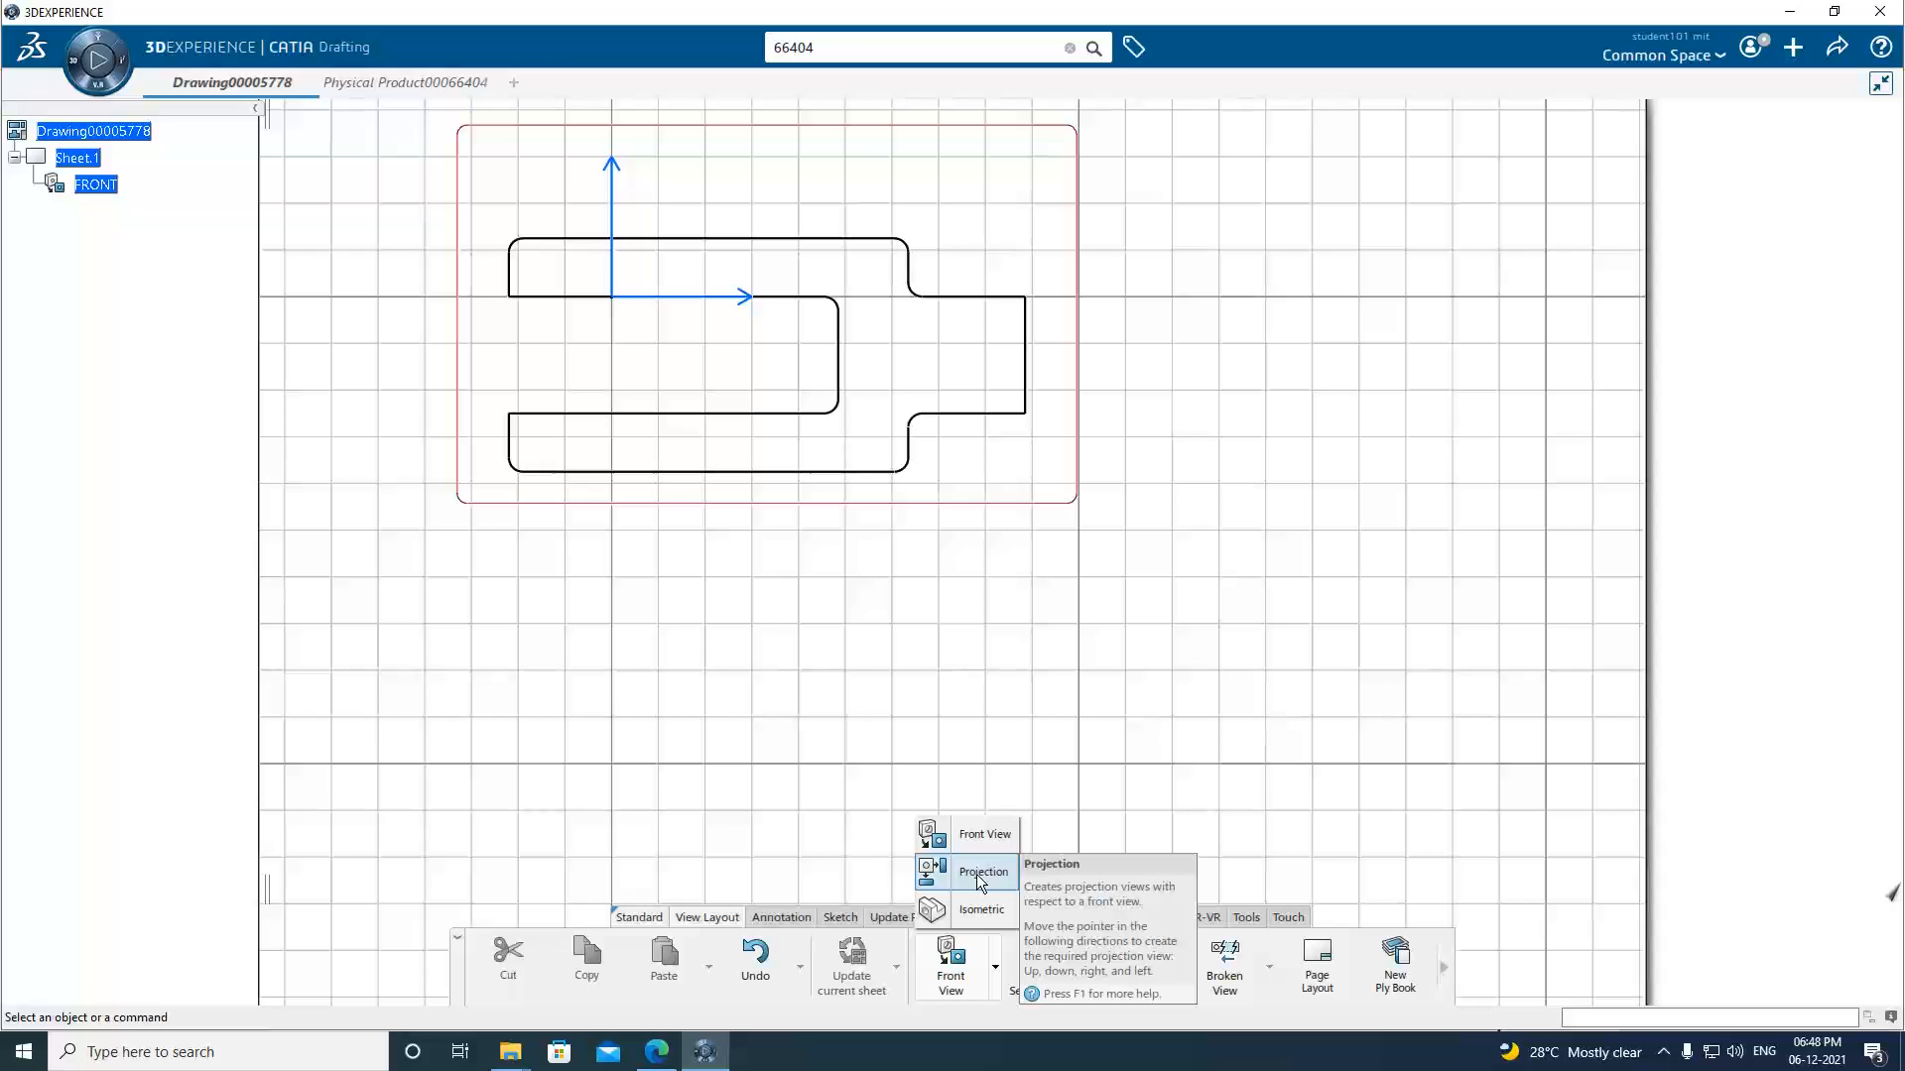
{"action": "left_click", "coordinate": [978, 877]}
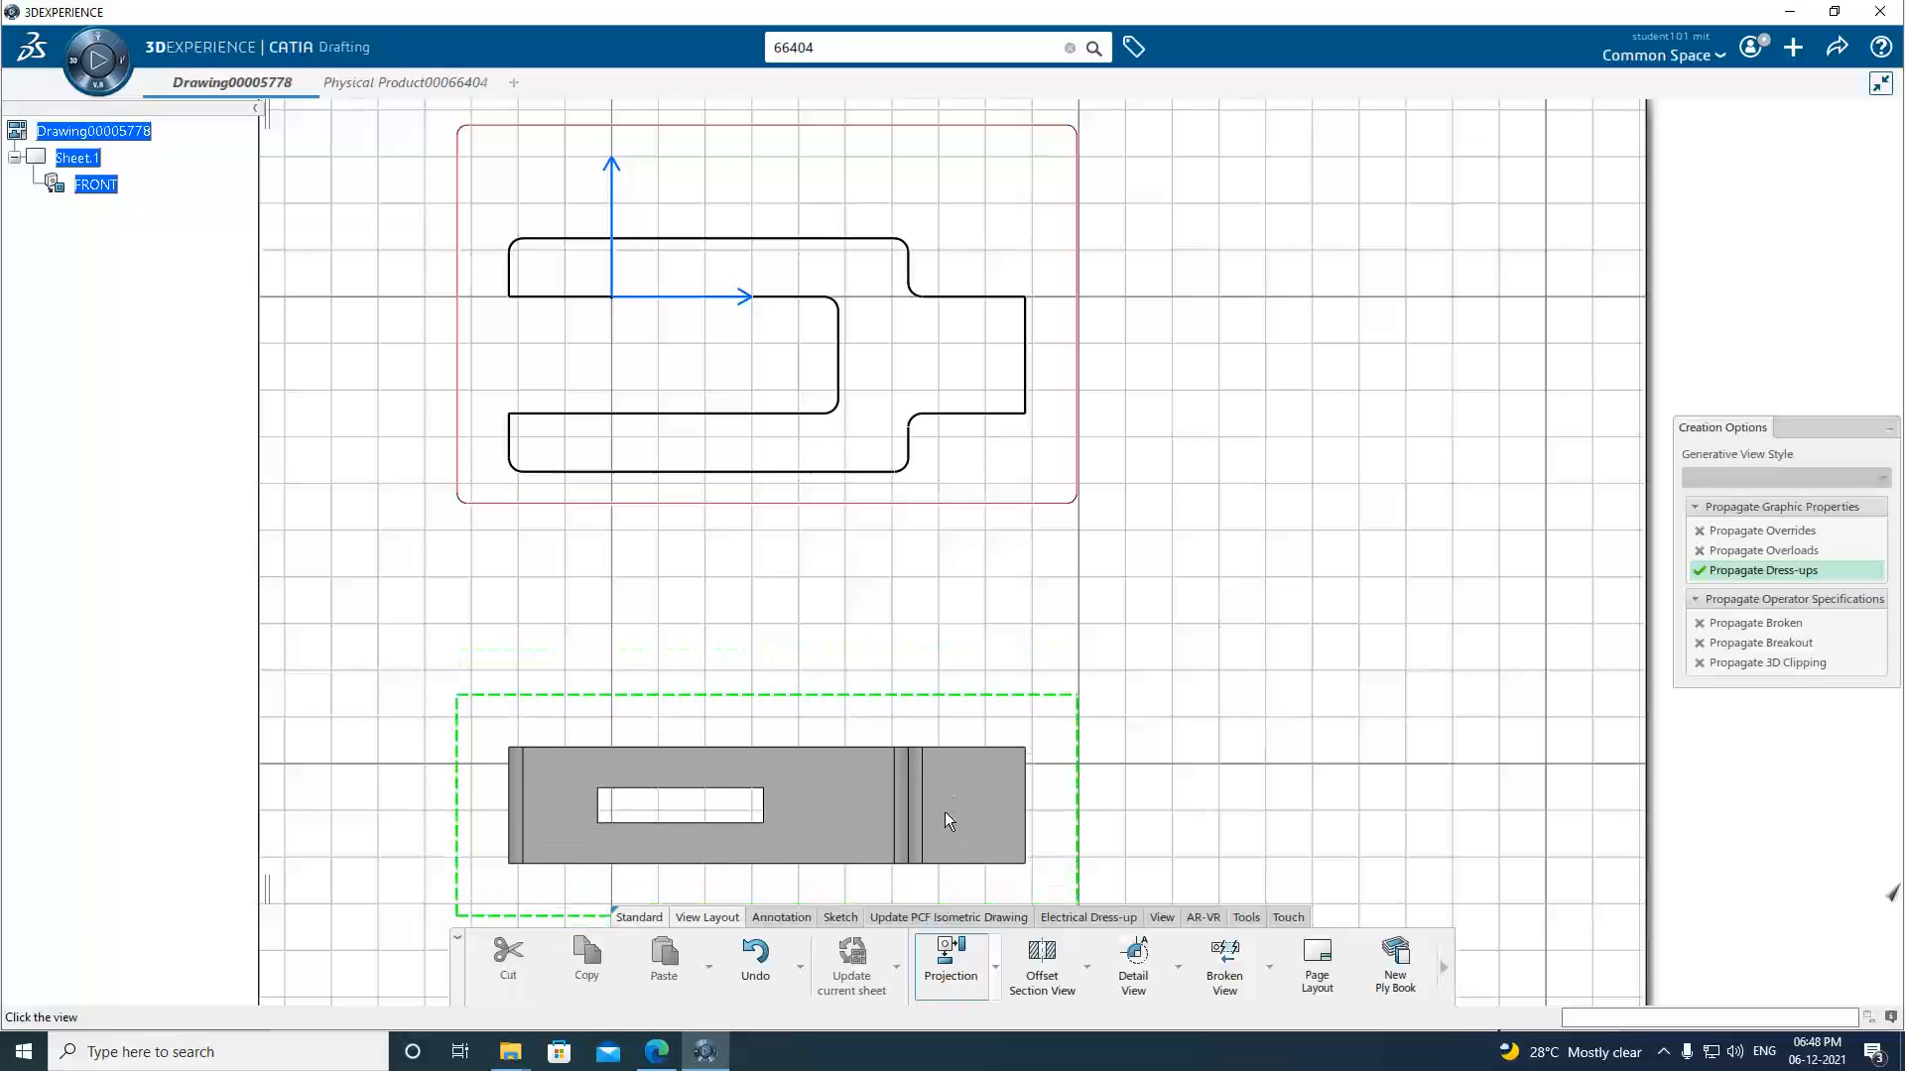
{"action": "left_click", "coordinate": [942, 777]}
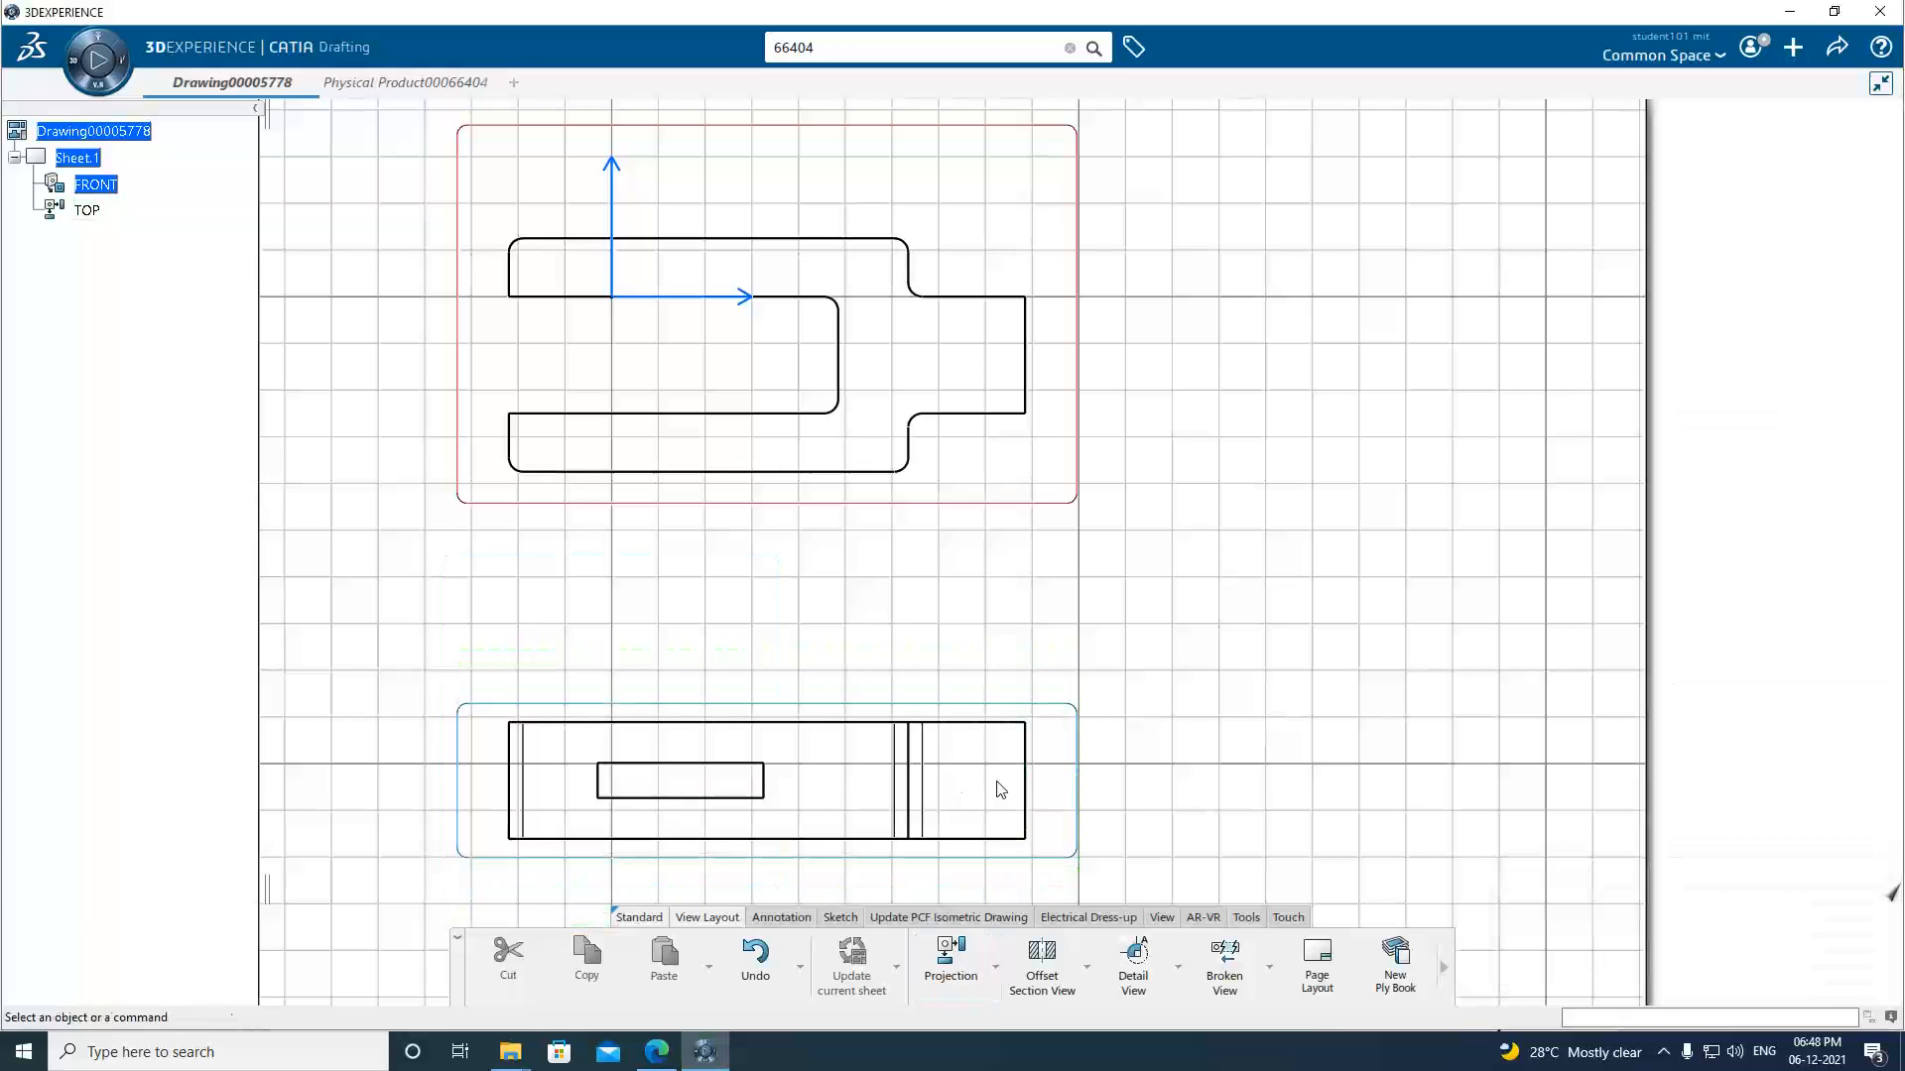
{"action": "left_click", "coordinate": [950, 954]}
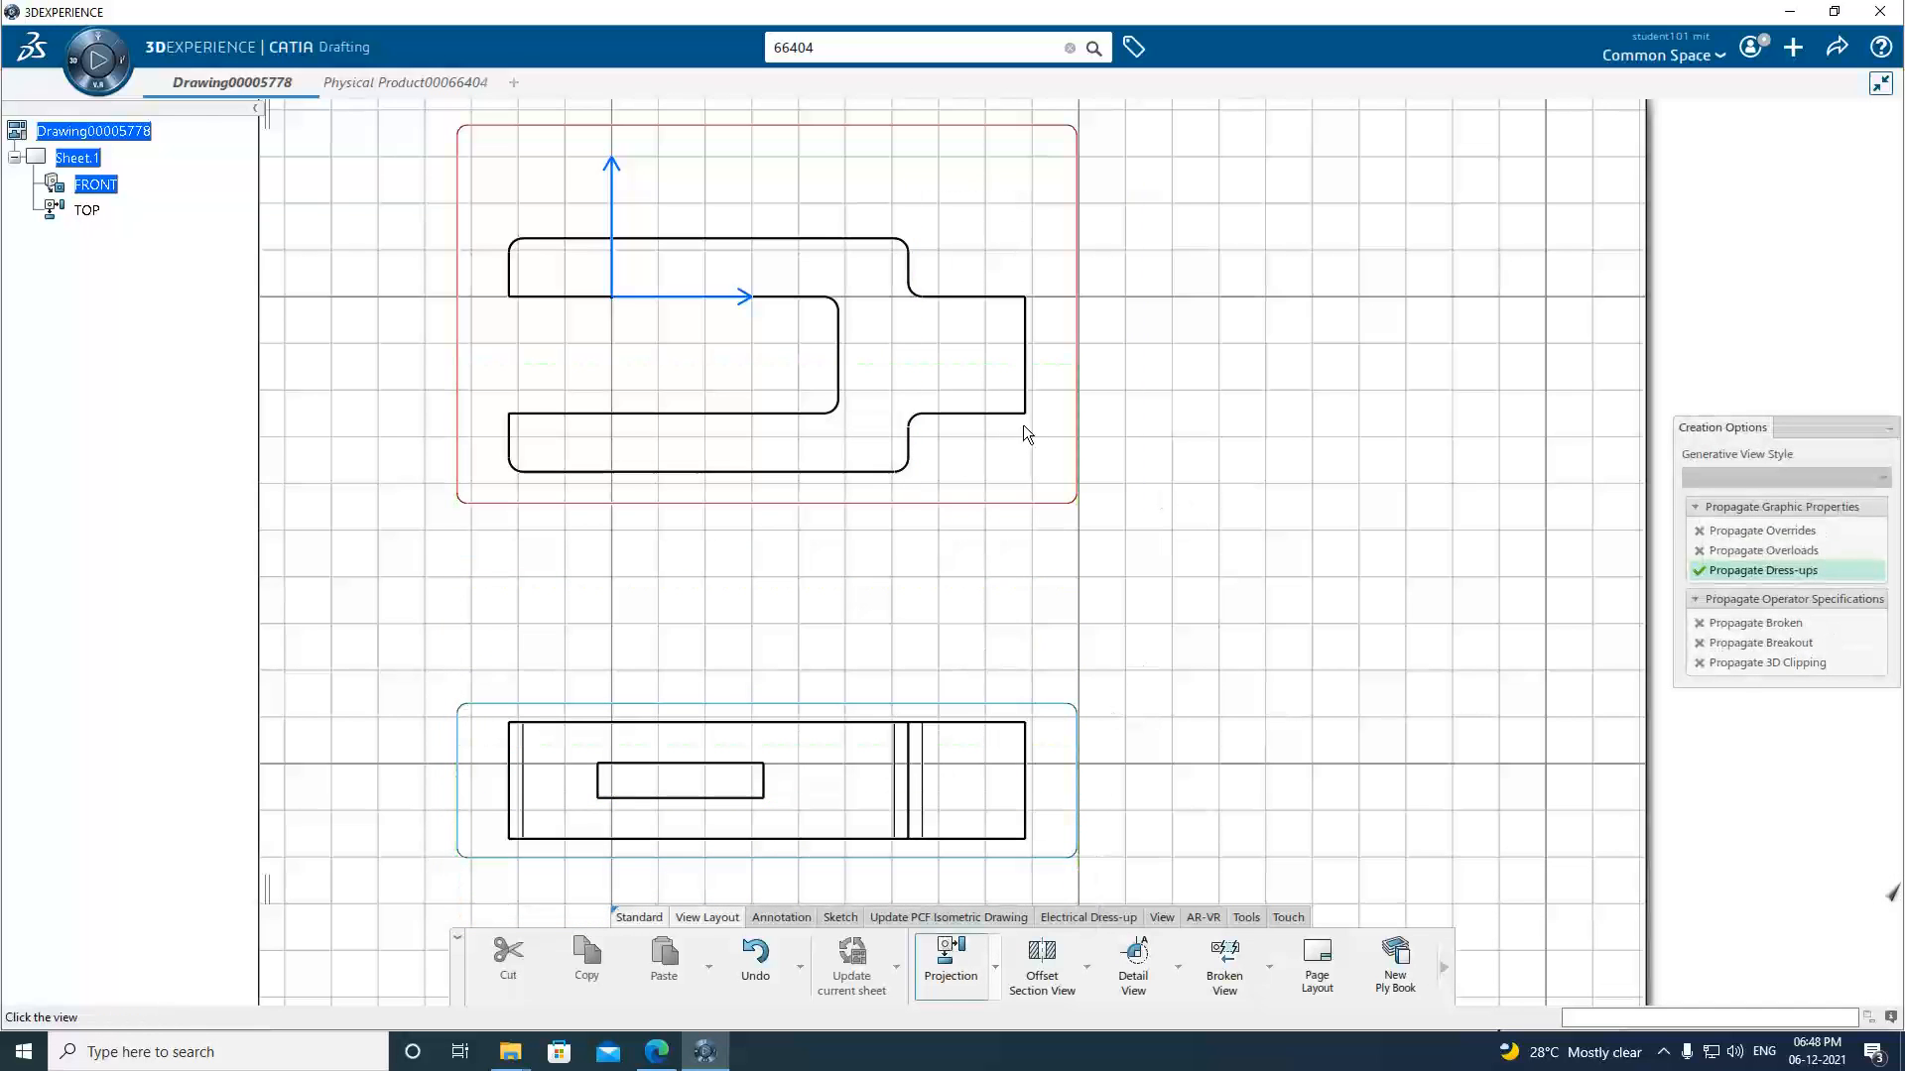
{"action": "left_click", "coordinate": [1407, 461]}
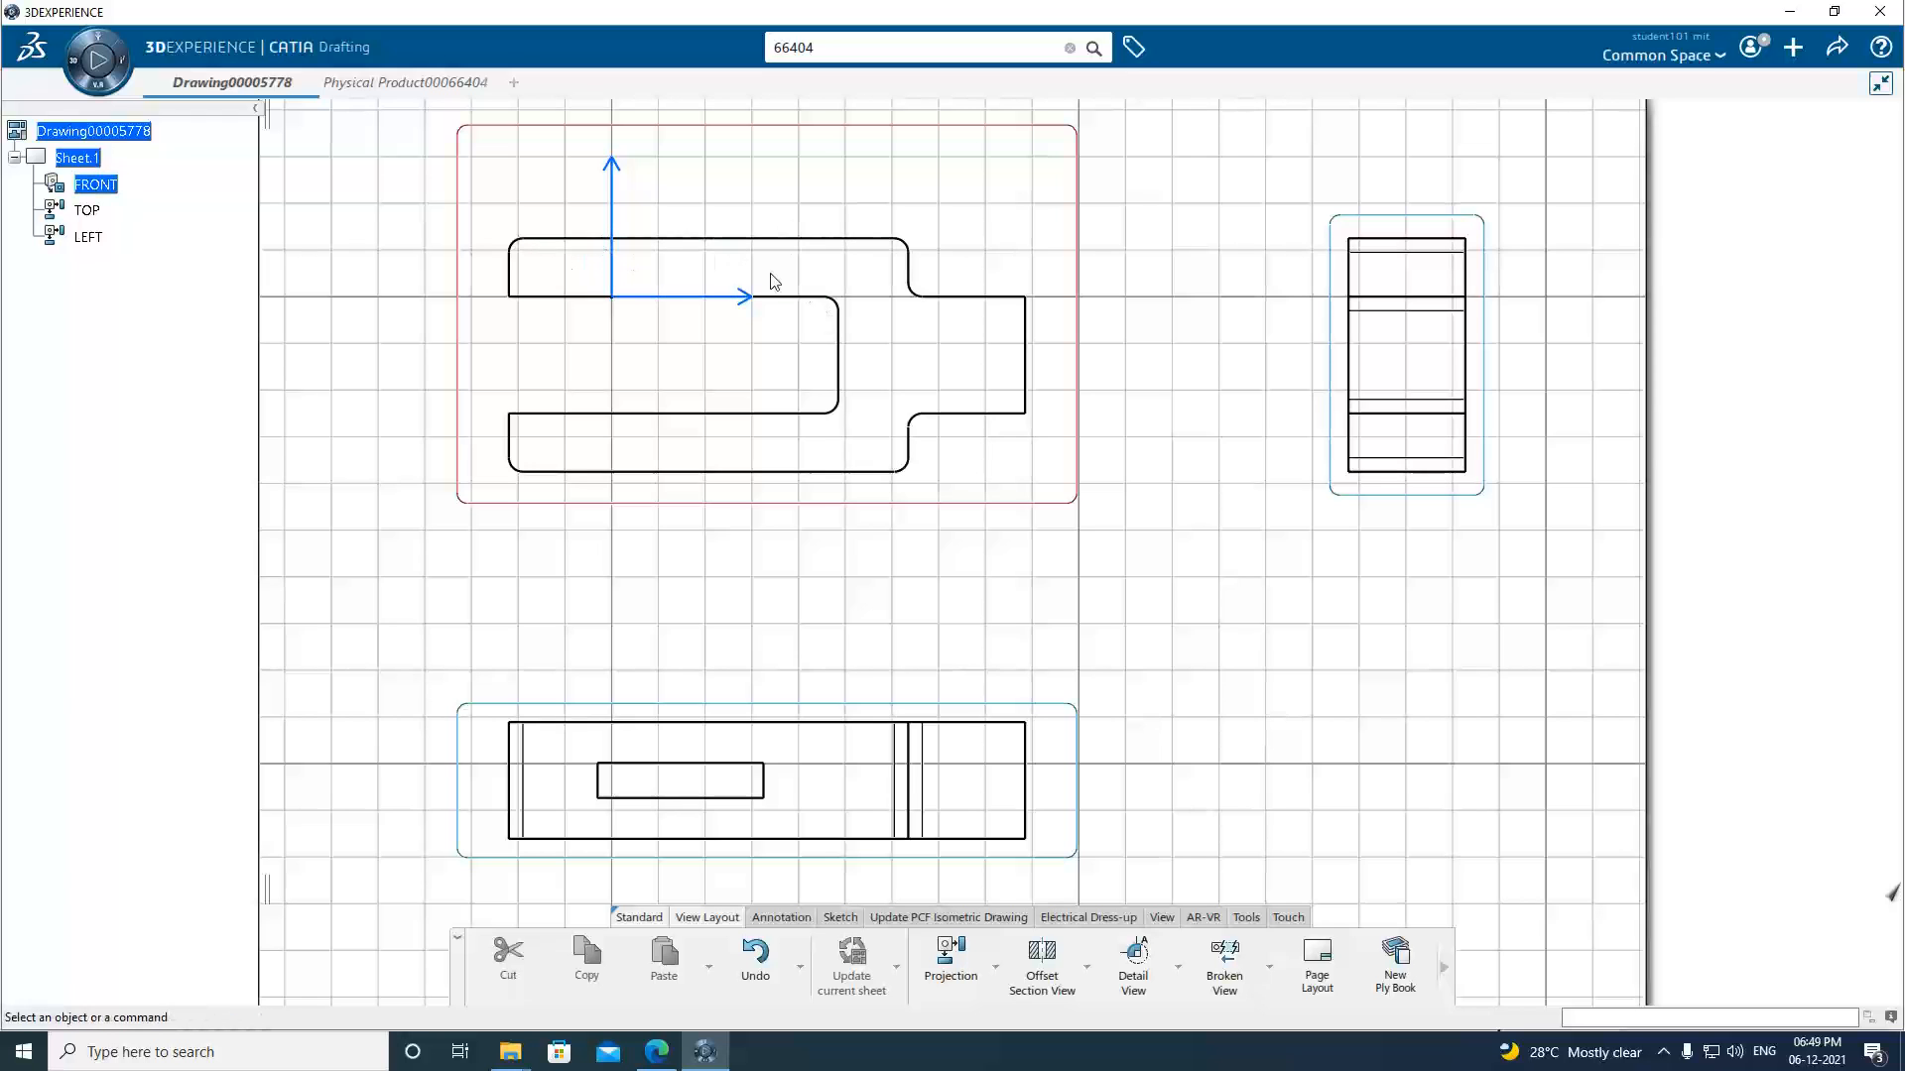
Enable Hidden Lines, Axis, Center Line and Thread in the dress-up properties of the front view.
{"action": "right_click", "coordinate": [1081, 510]}
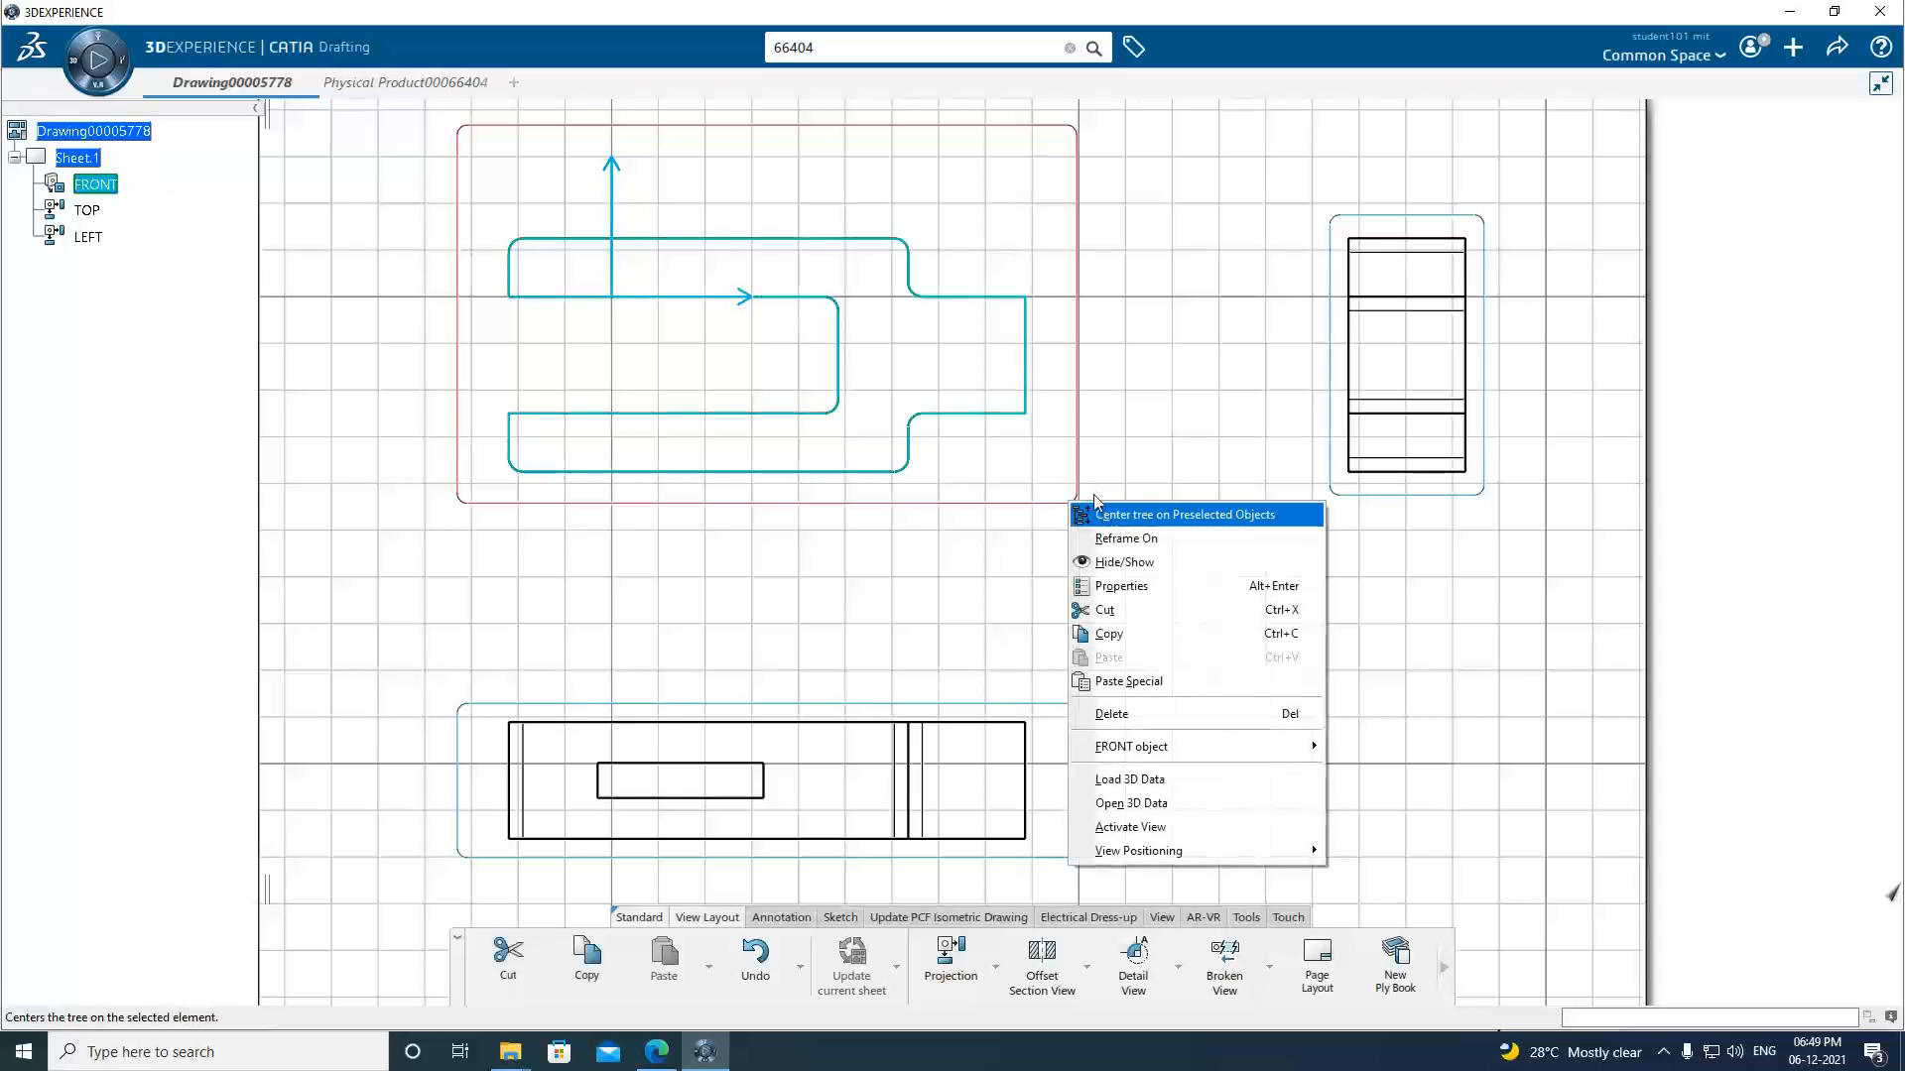
{"action": "left_click", "coordinate": [1112, 591]}
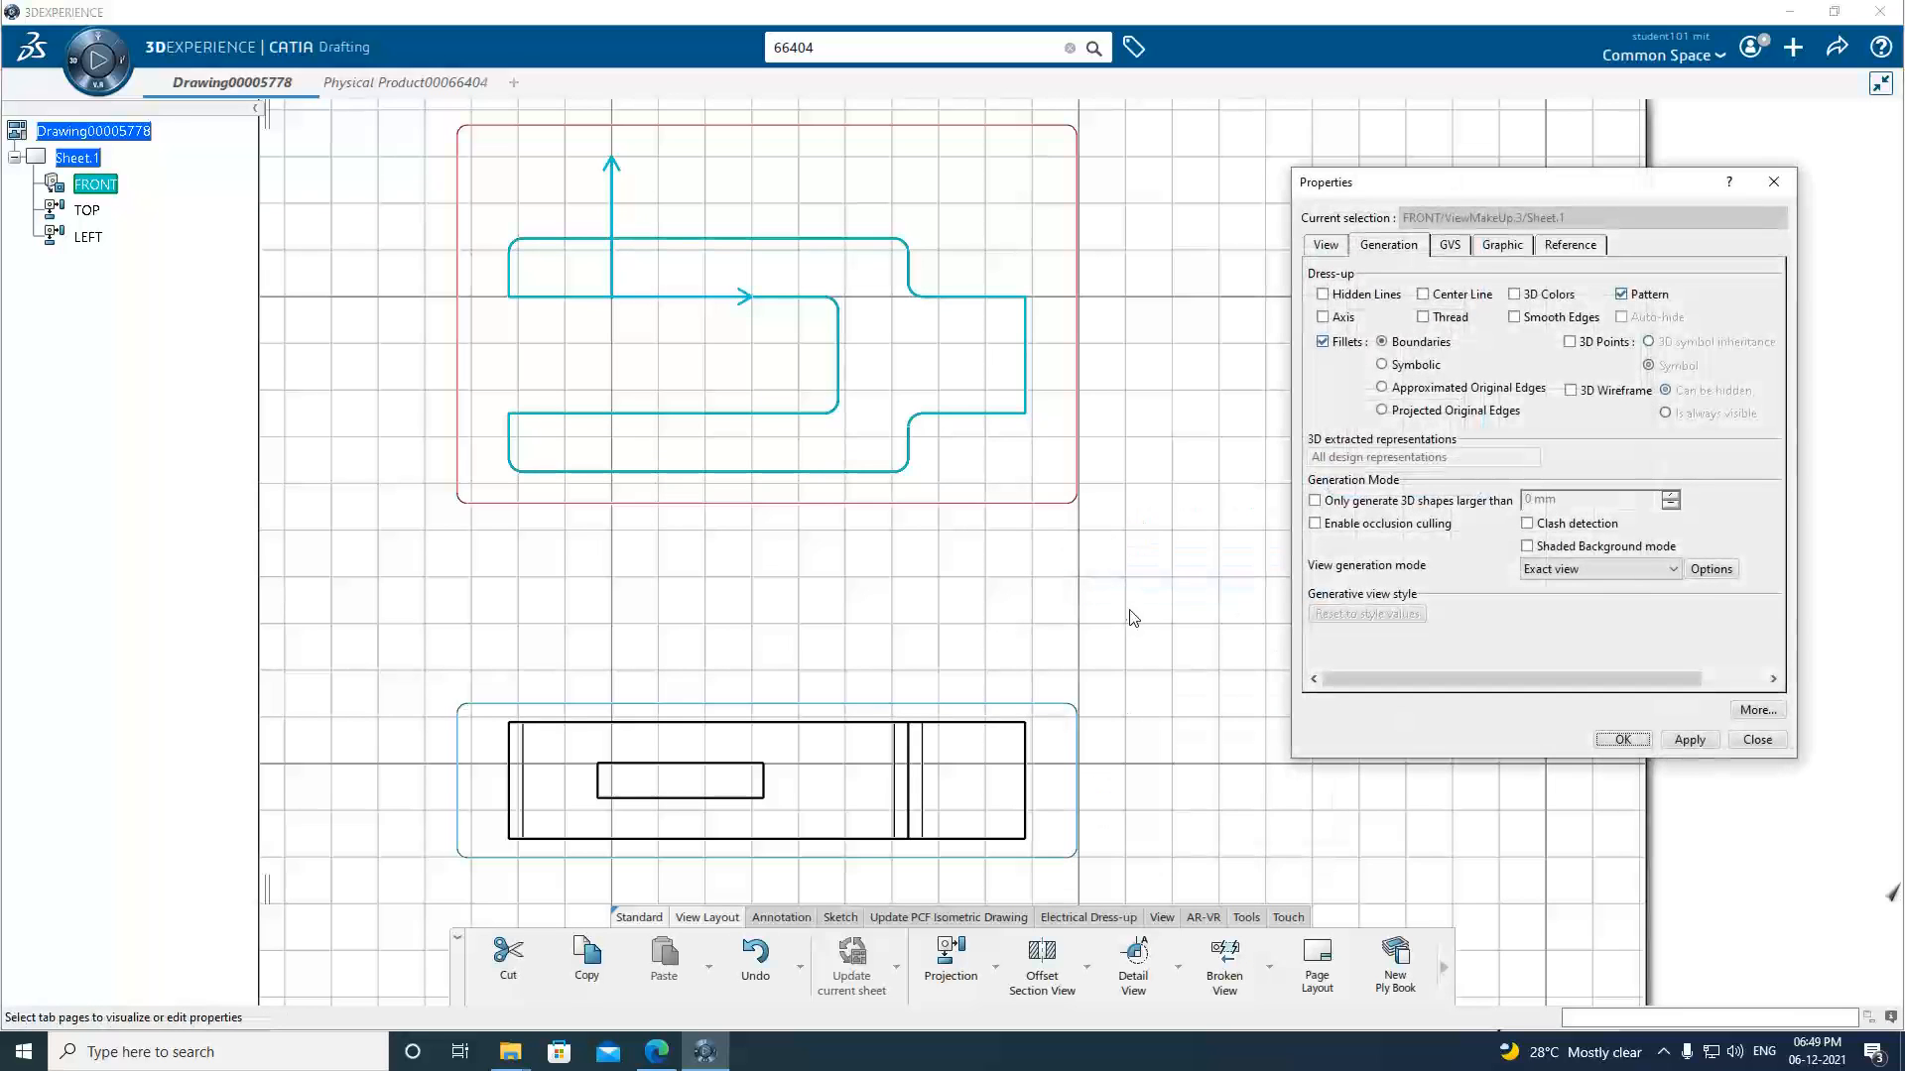
{"action": "left_click", "coordinate": [1323, 294]}
{"action": "left_click", "coordinate": [1324, 317]}
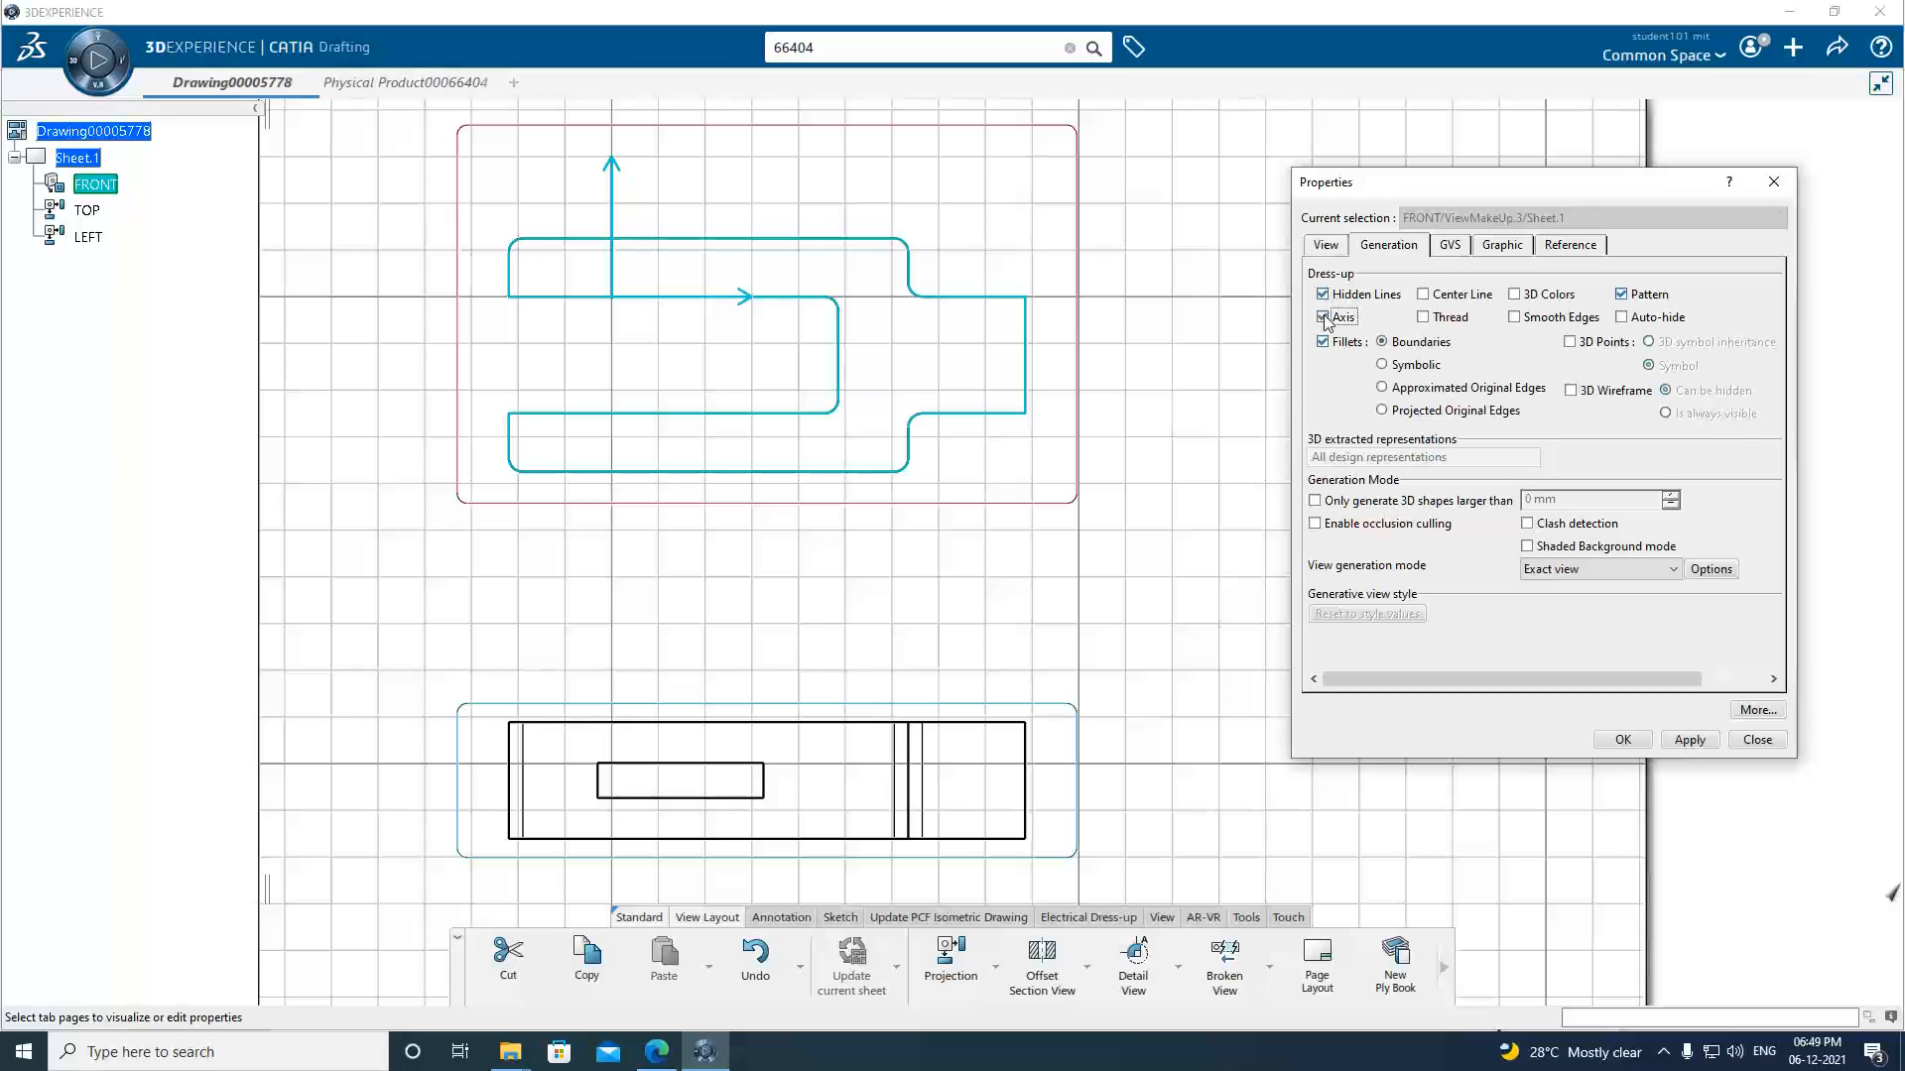
{"action": "left_click", "coordinate": [1424, 295]}
{"action": "left_click", "coordinate": [1423, 317]}
{"action": "left_click", "coordinate": [1688, 742]}
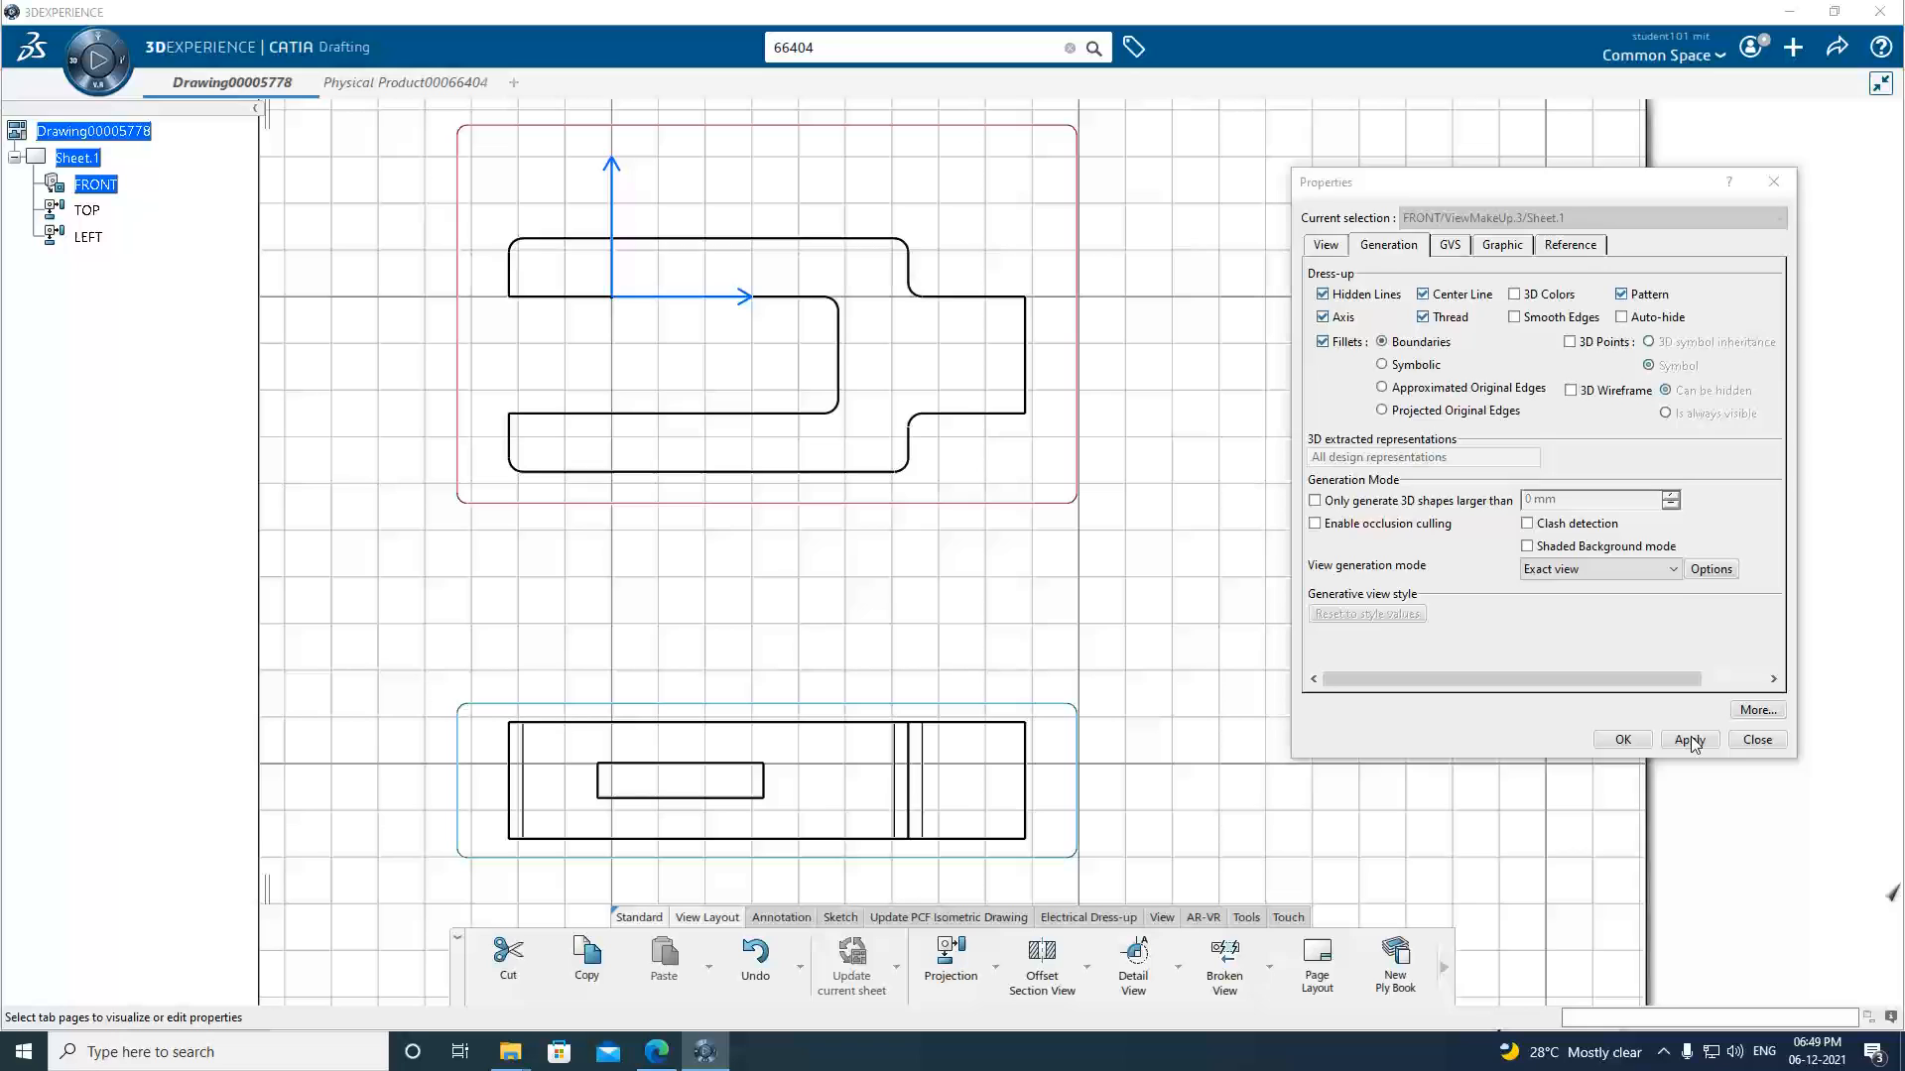
{"action": "left_click", "coordinate": [1636, 746]}
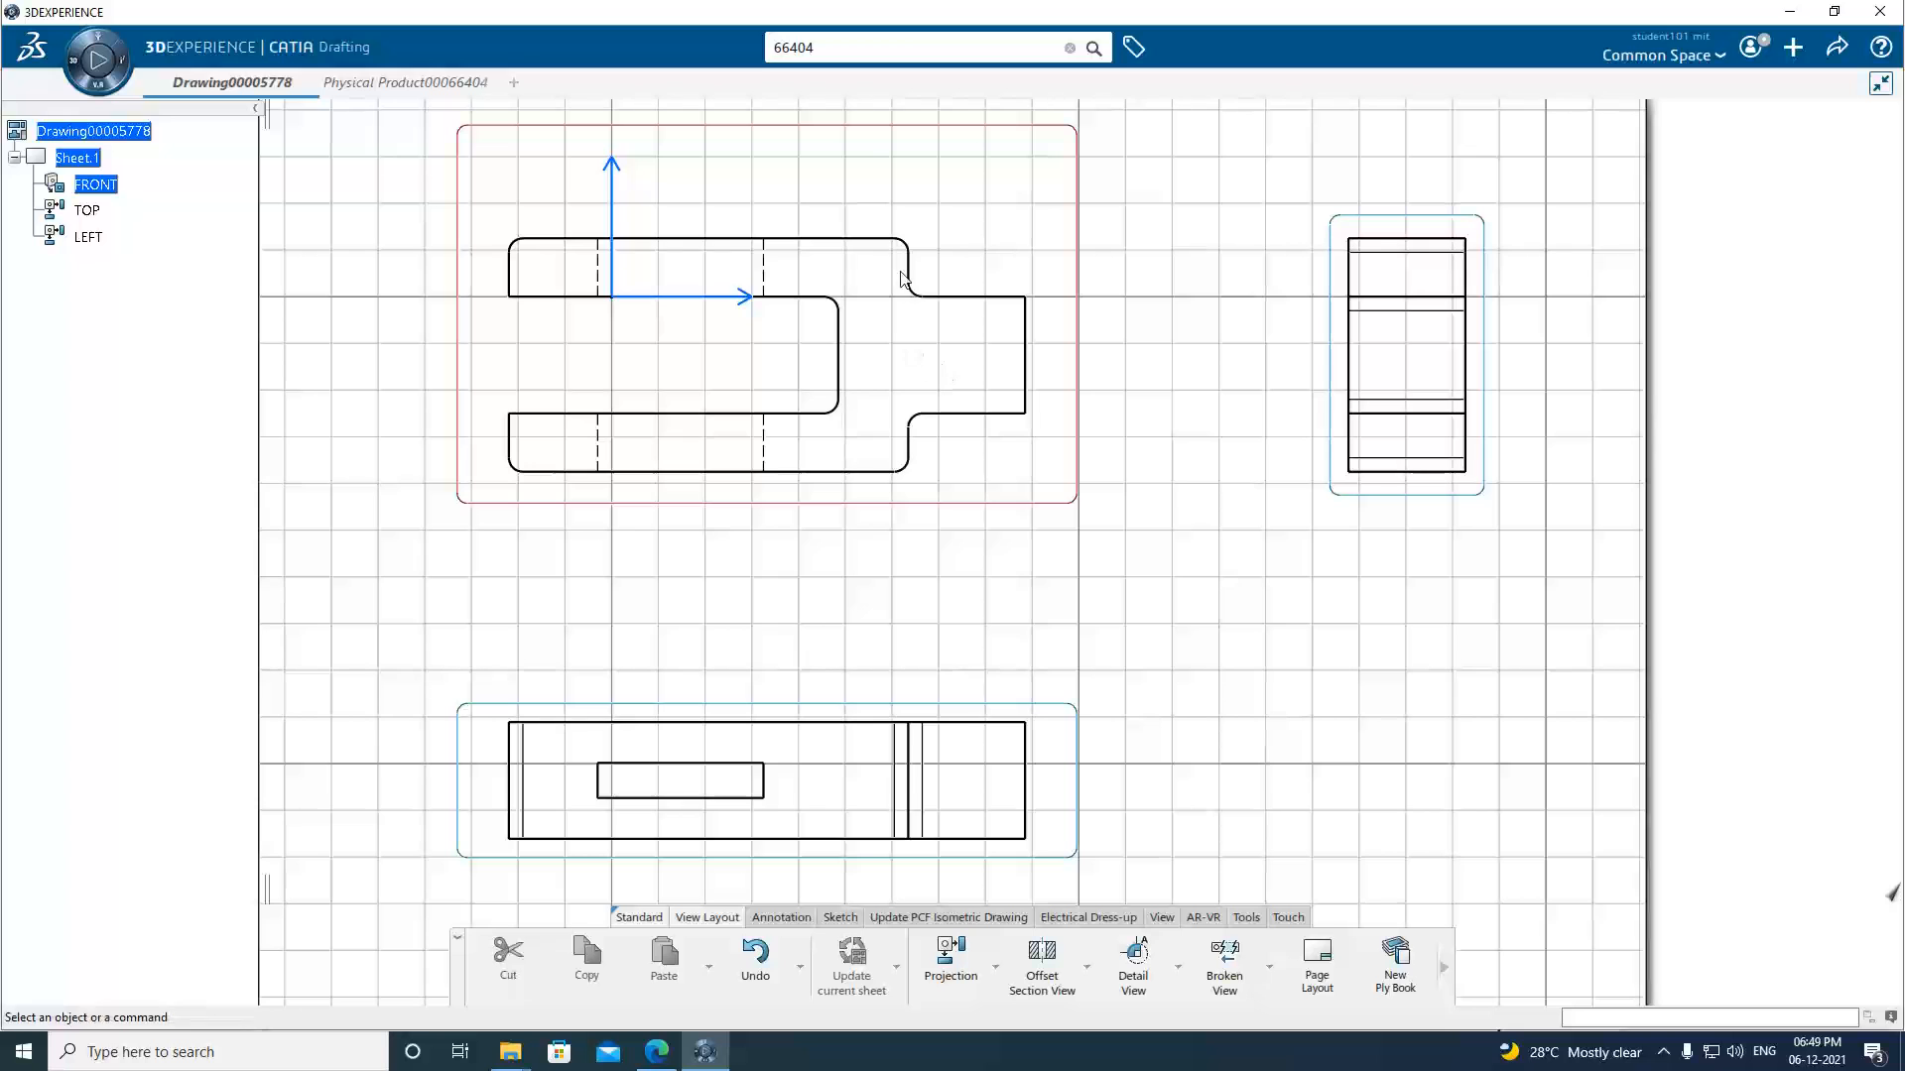
Enable Hidden Lines, Axis, Center Line and Thread in the dress-up properties of the top view.
{"action": "left_click", "coordinate": [1077, 710]}
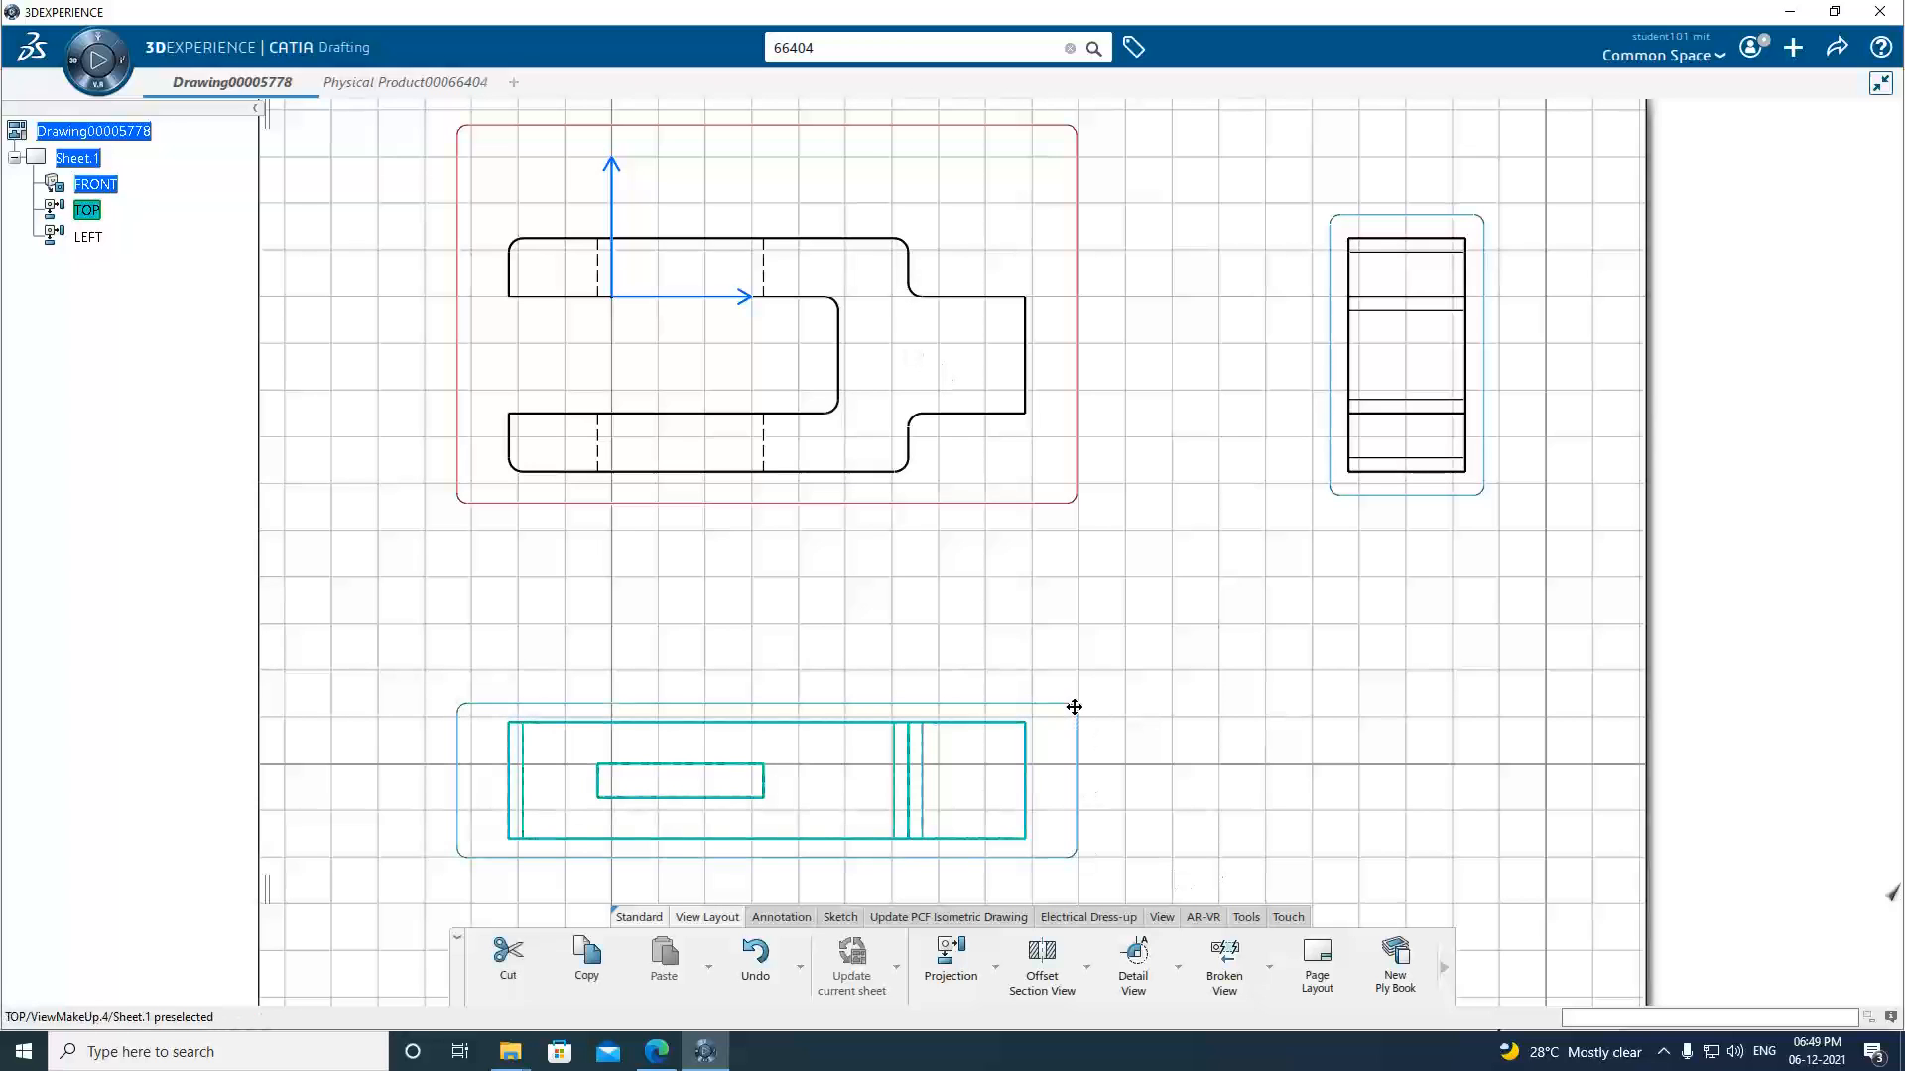
{"action": "right_click", "coordinate": [1077, 710]}
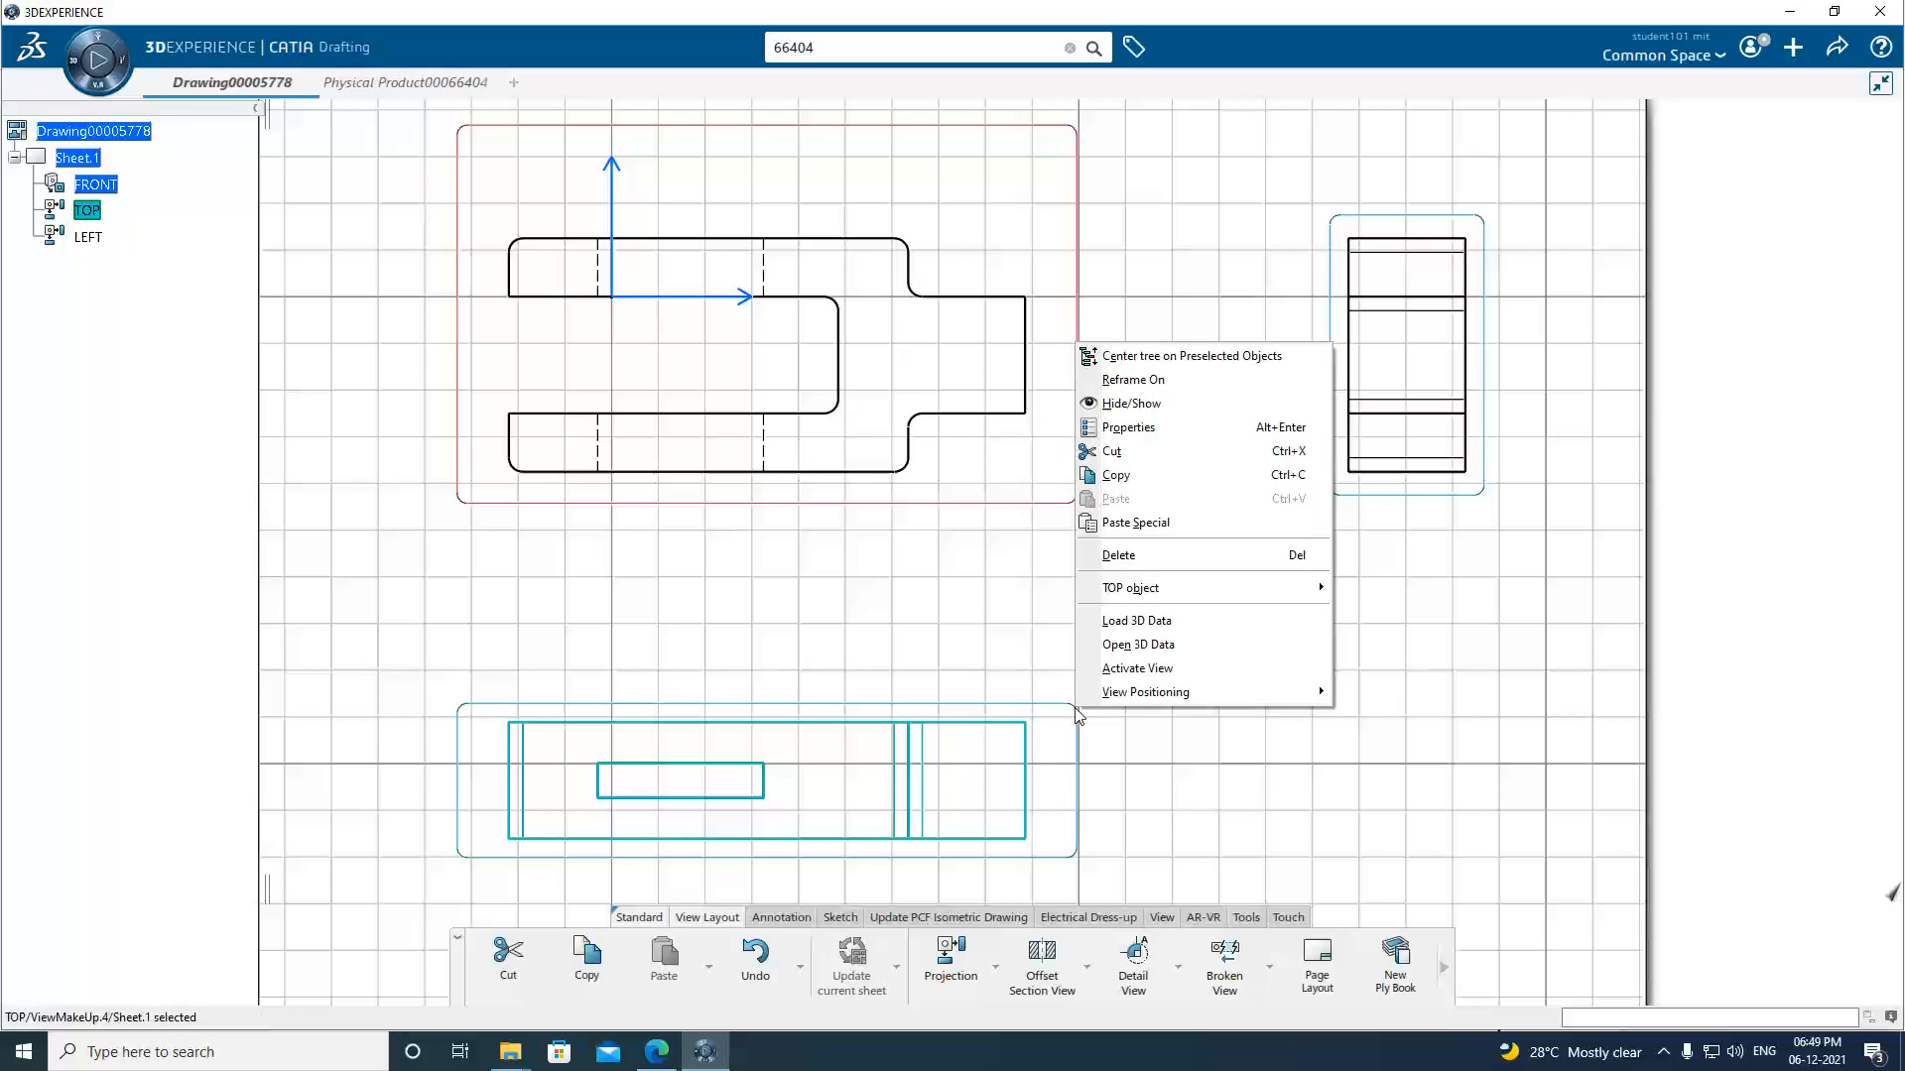
{"action": "left_click", "coordinate": [1146, 428]}
{"action": "left_click", "coordinate": [1323, 295]}
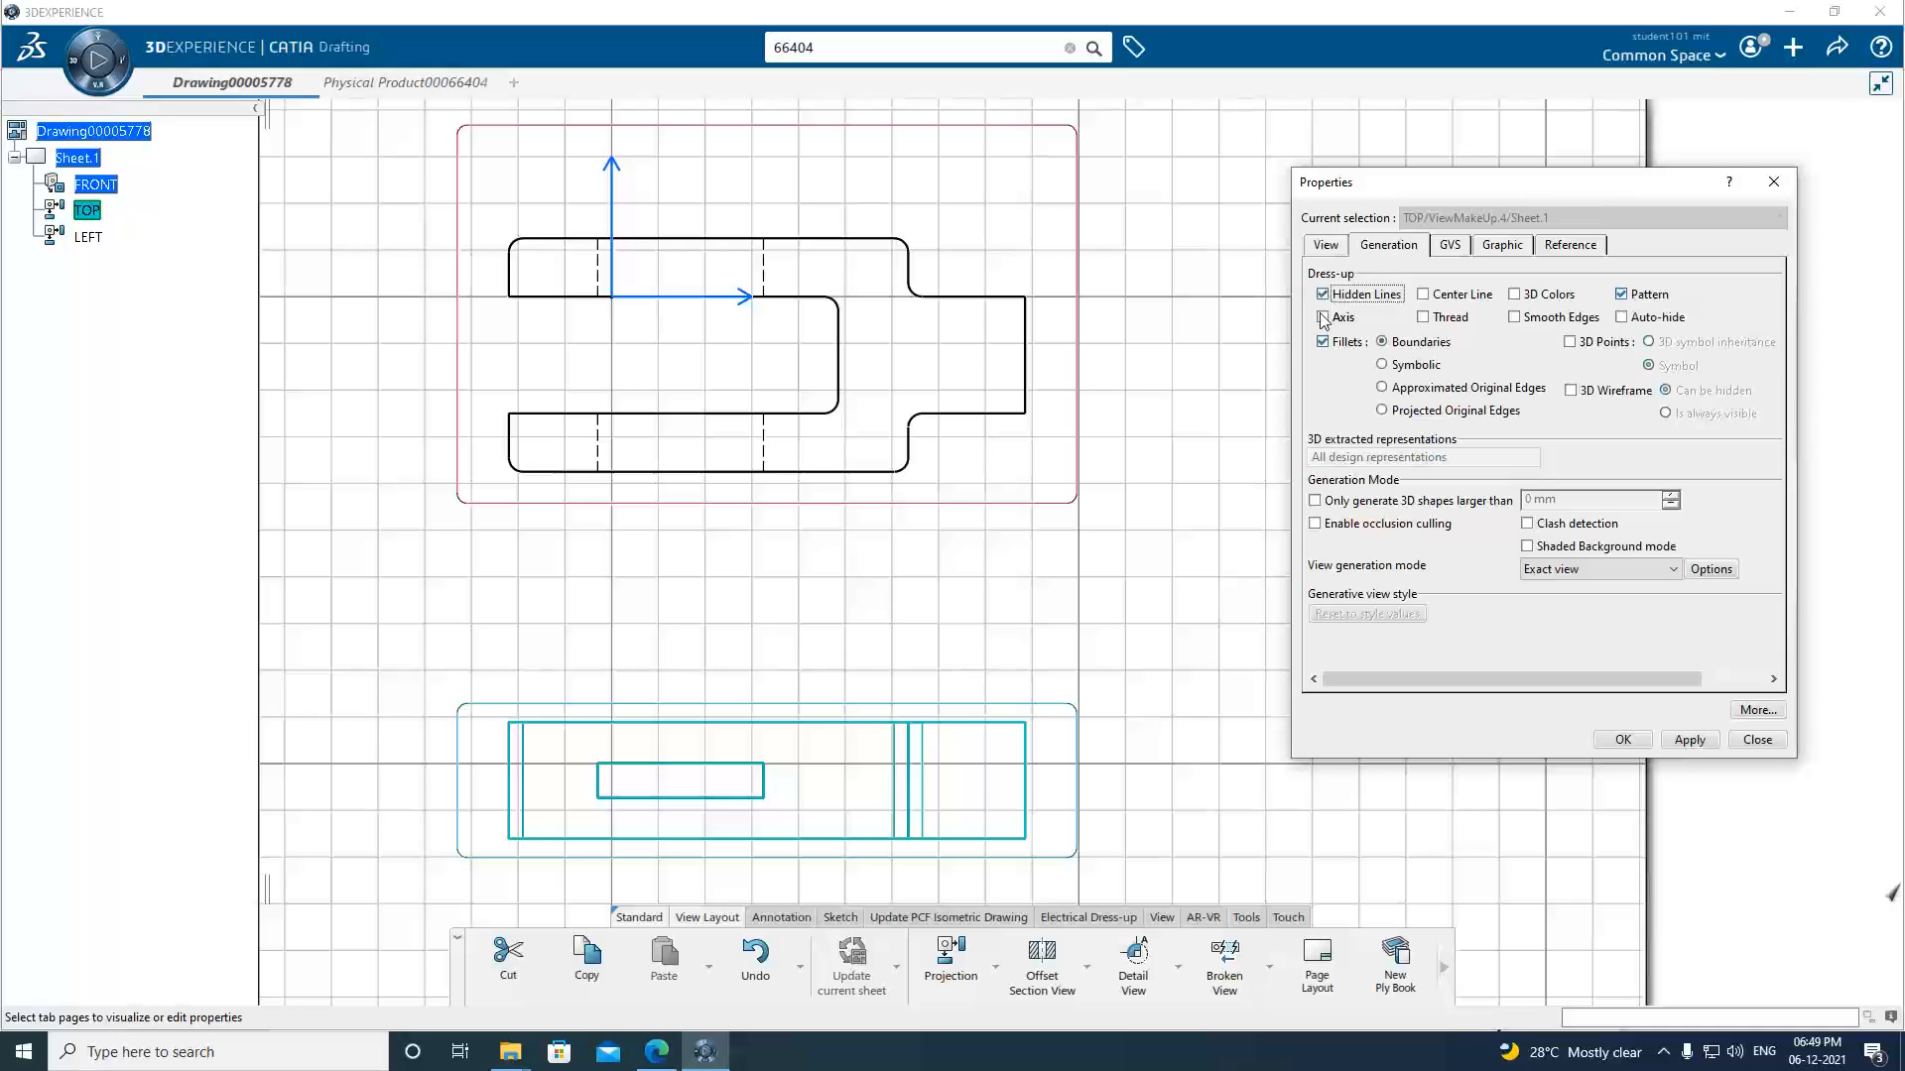
{"action": "left_click", "coordinate": [1341, 319]}
{"action": "left_click", "coordinate": [1424, 295]}
{"action": "left_click", "coordinate": [1424, 317]}
{"action": "left_click", "coordinate": [1632, 739]}
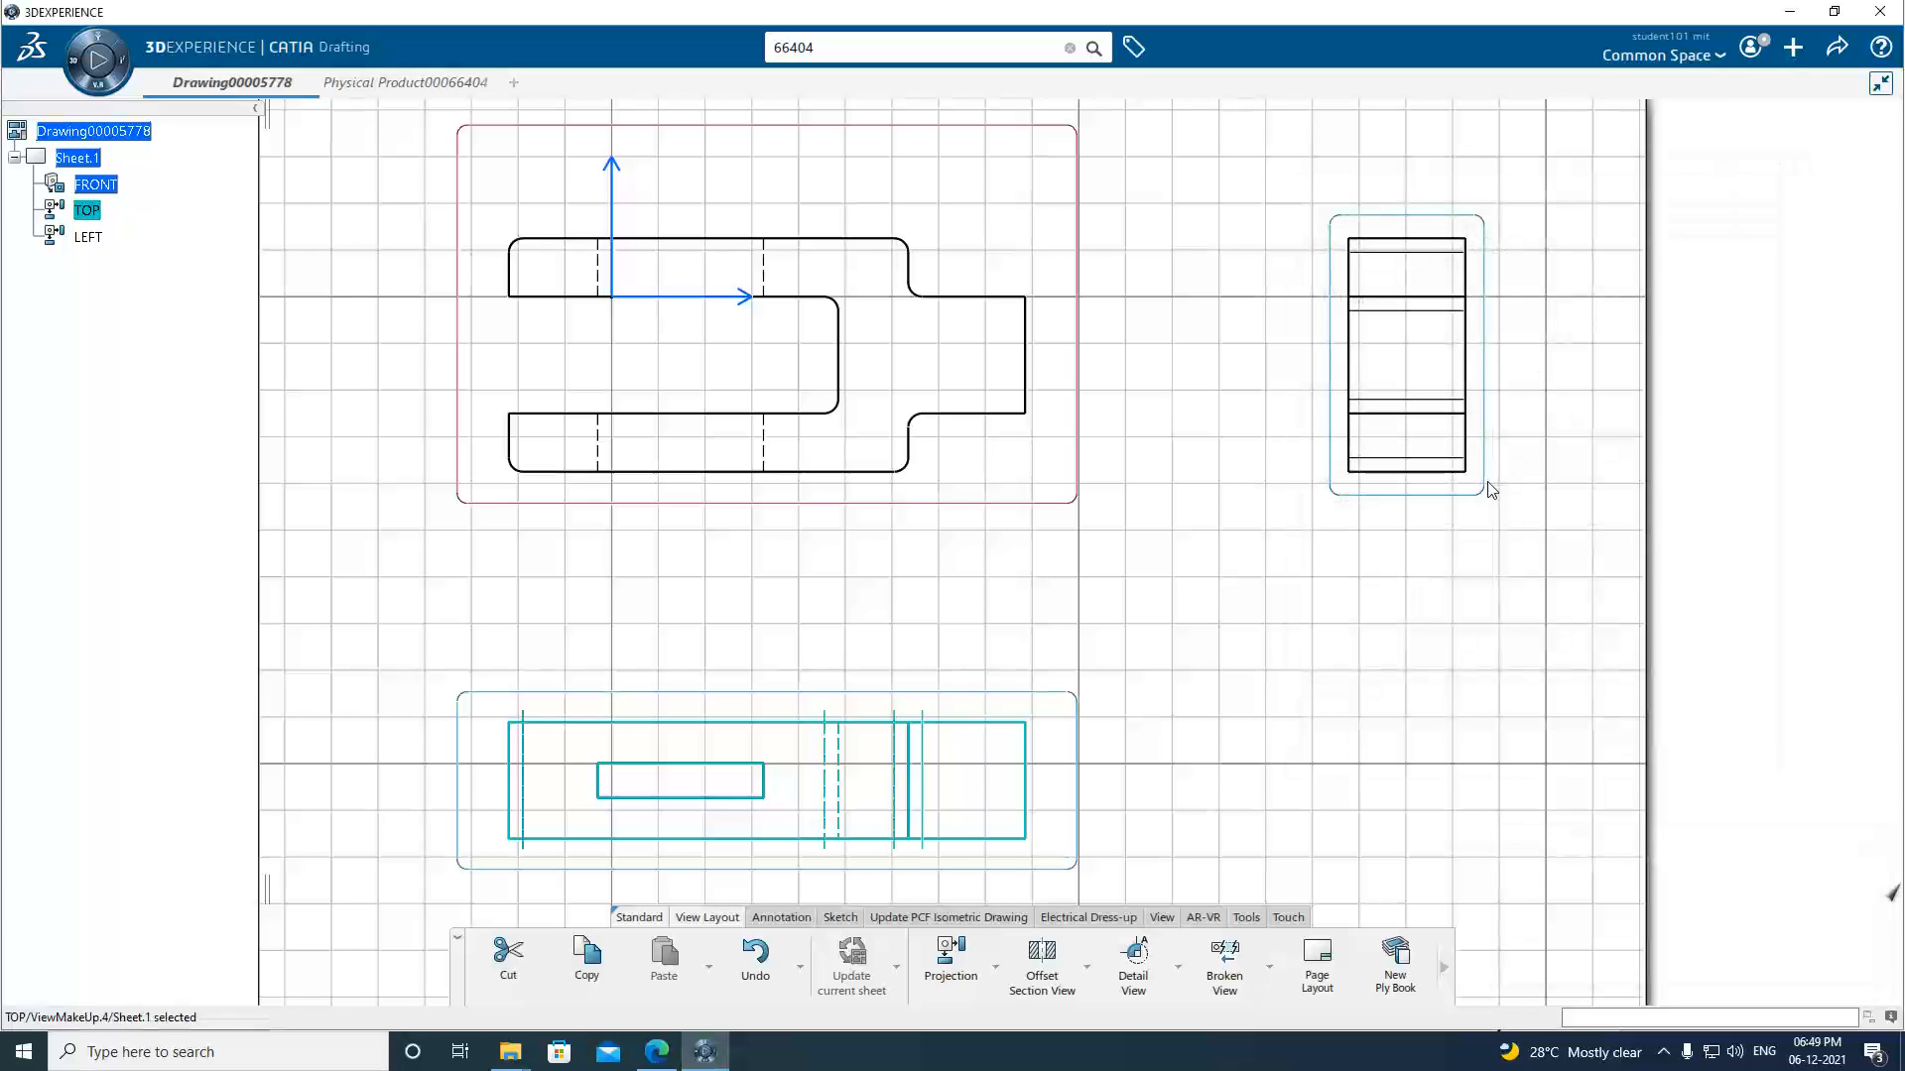
Enable Hidden Lines, Axis, Center Line and Thread in the dress-up properties of the left view.
{"action": "right_click", "coordinate": [1490, 489]}
{"action": "left_click", "coordinate": [1567, 568]}
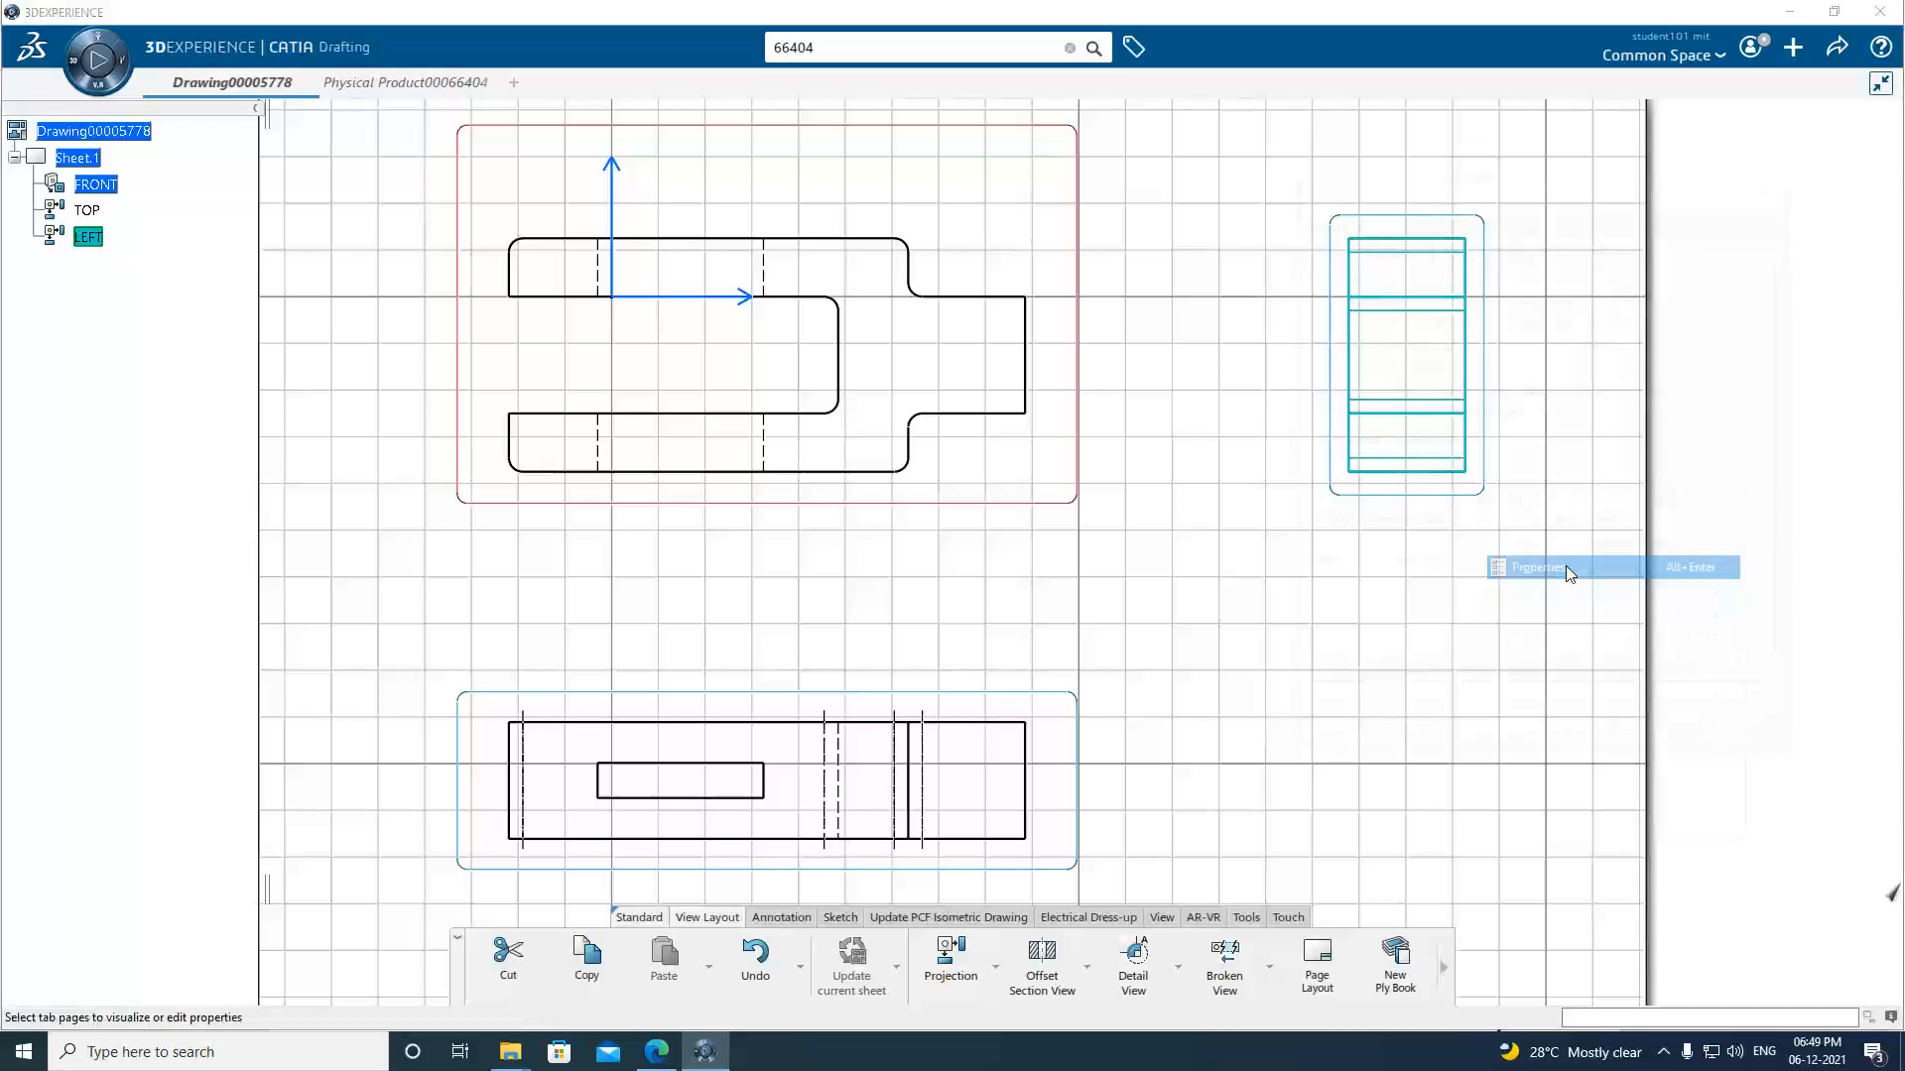
{"action": "left_click", "coordinate": [1325, 296]}
{"action": "left_click", "coordinate": [1324, 319]}
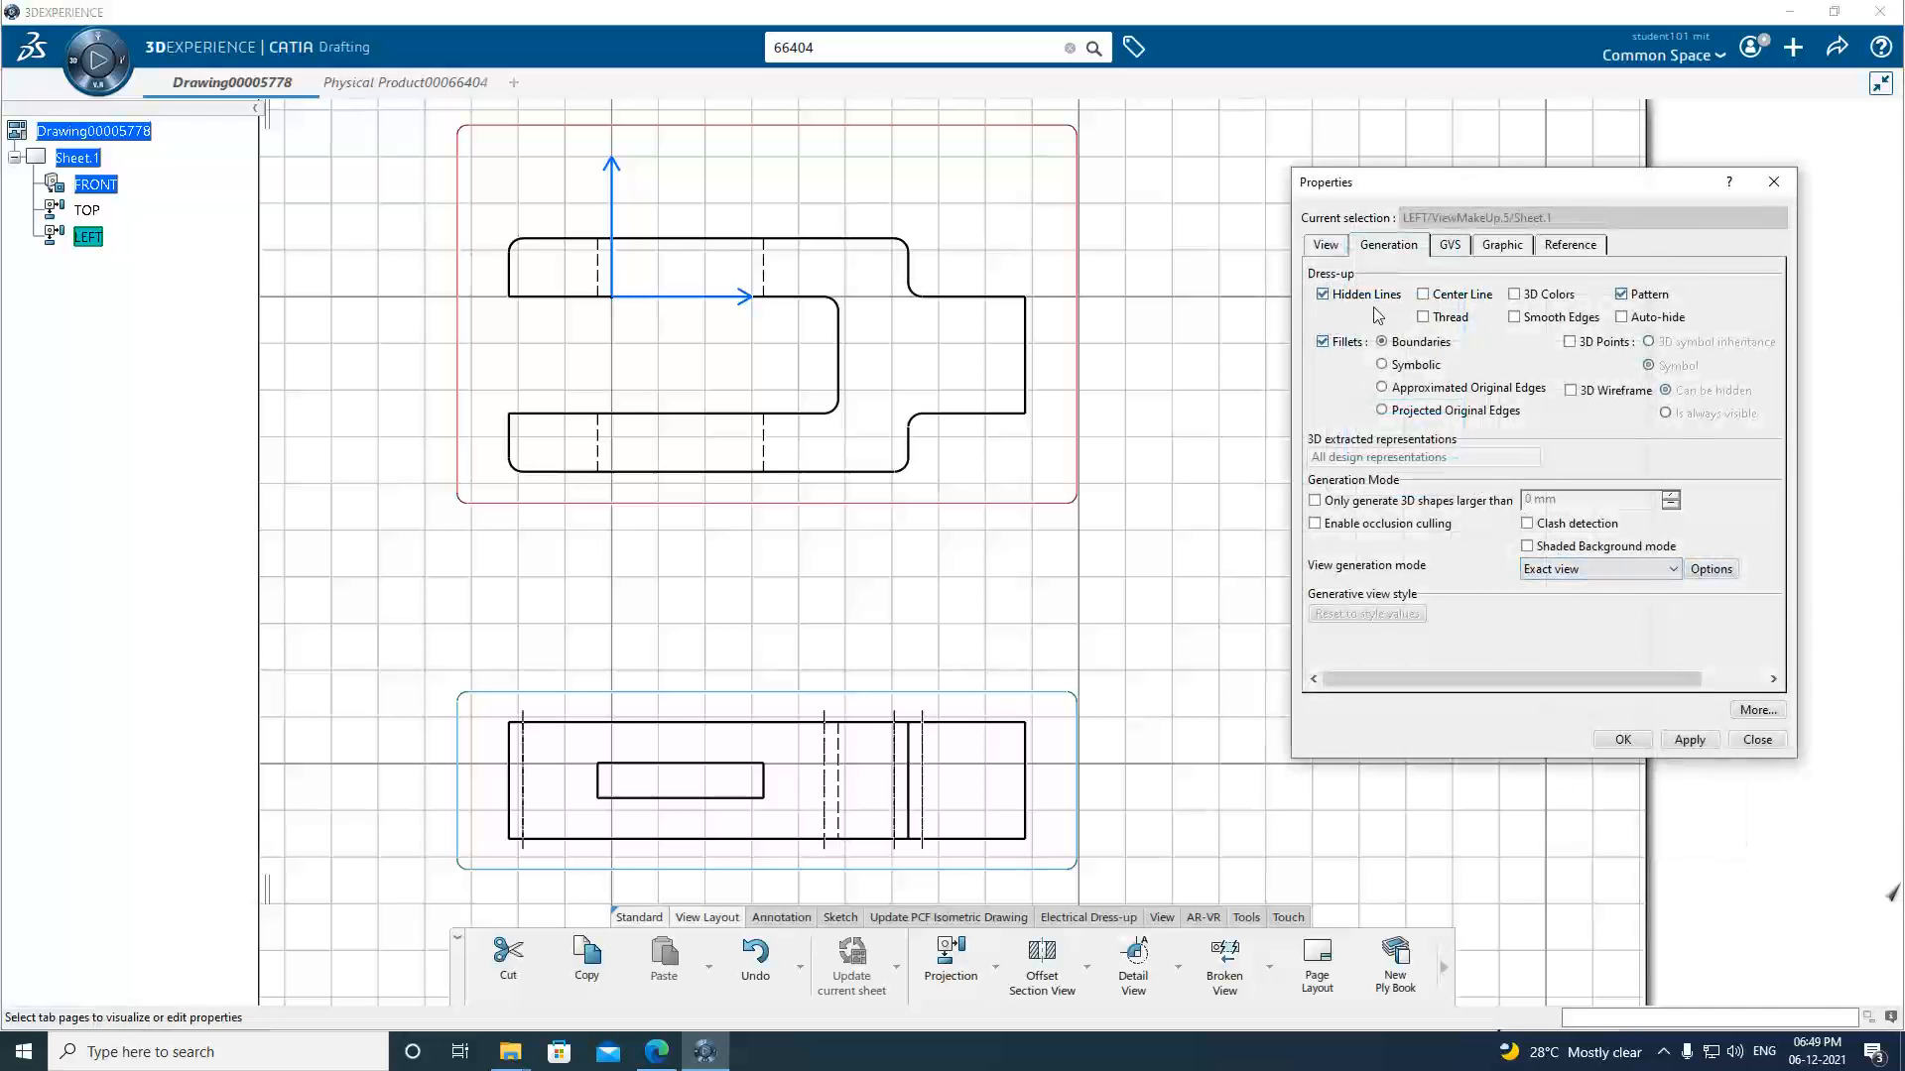
{"action": "left_click", "coordinate": [1424, 295]}
{"action": "left_click", "coordinate": [1424, 317]}
{"action": "left_click", "coordinate": [1626, 741]}
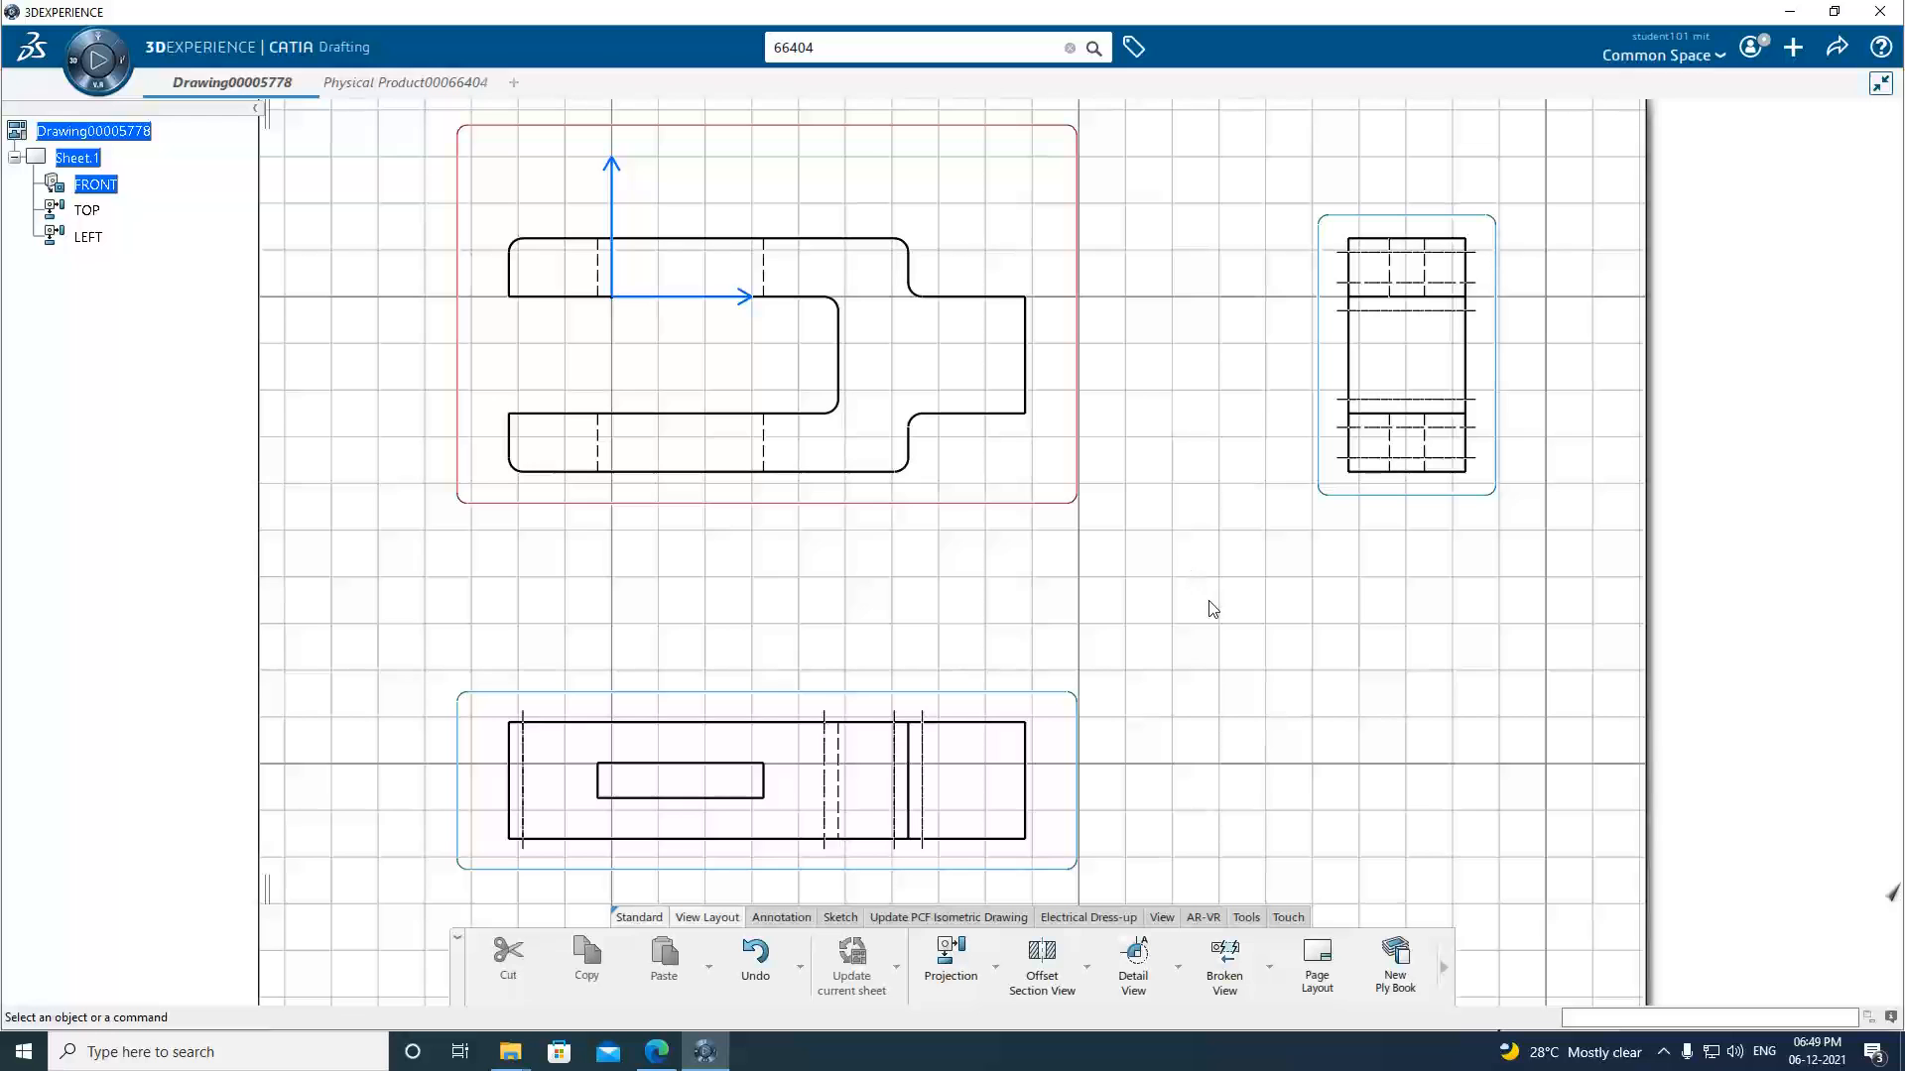
{"action": "left_click", "coordinate": [1161, 917]}
{"action": "left_click", "coordinate": [1146, 957]}
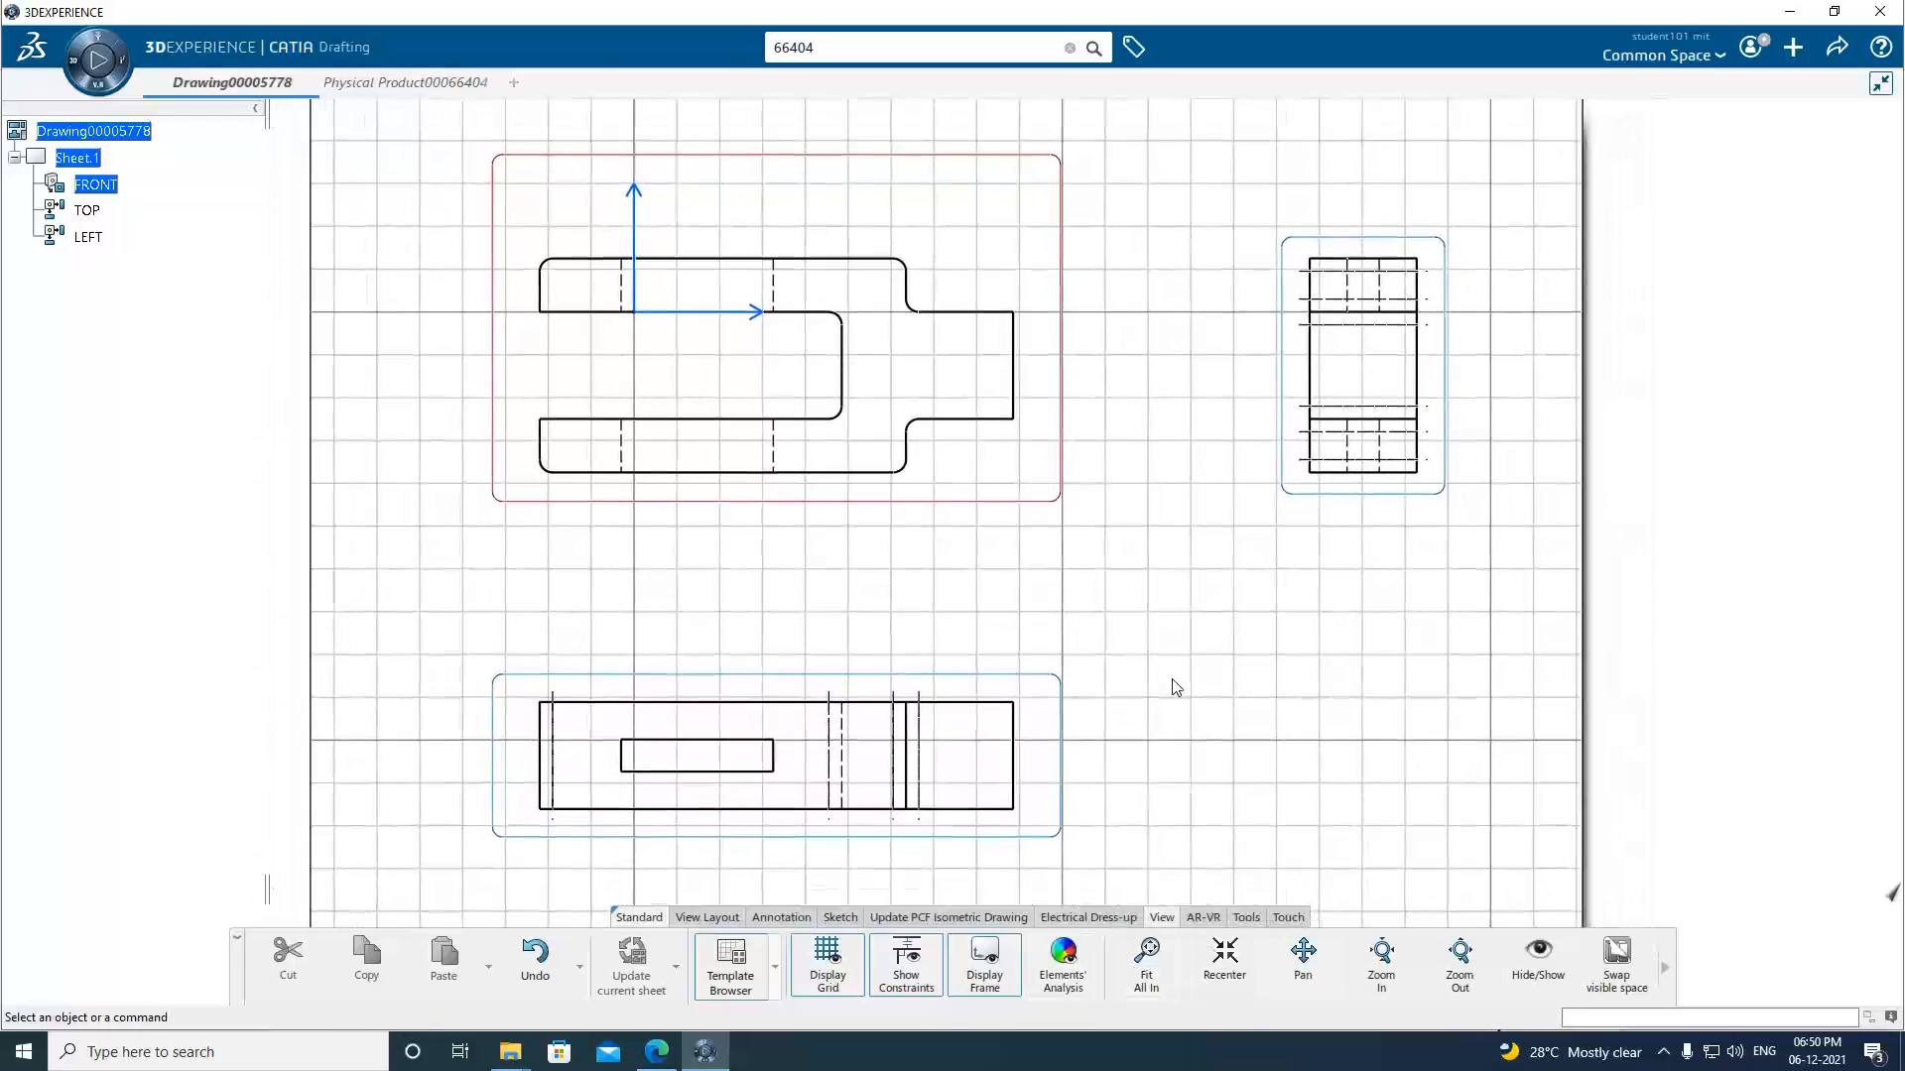
{"action": "middle_click_drag", "start_coordinate": [1178, 617], "coordinate": [1176, 659]}
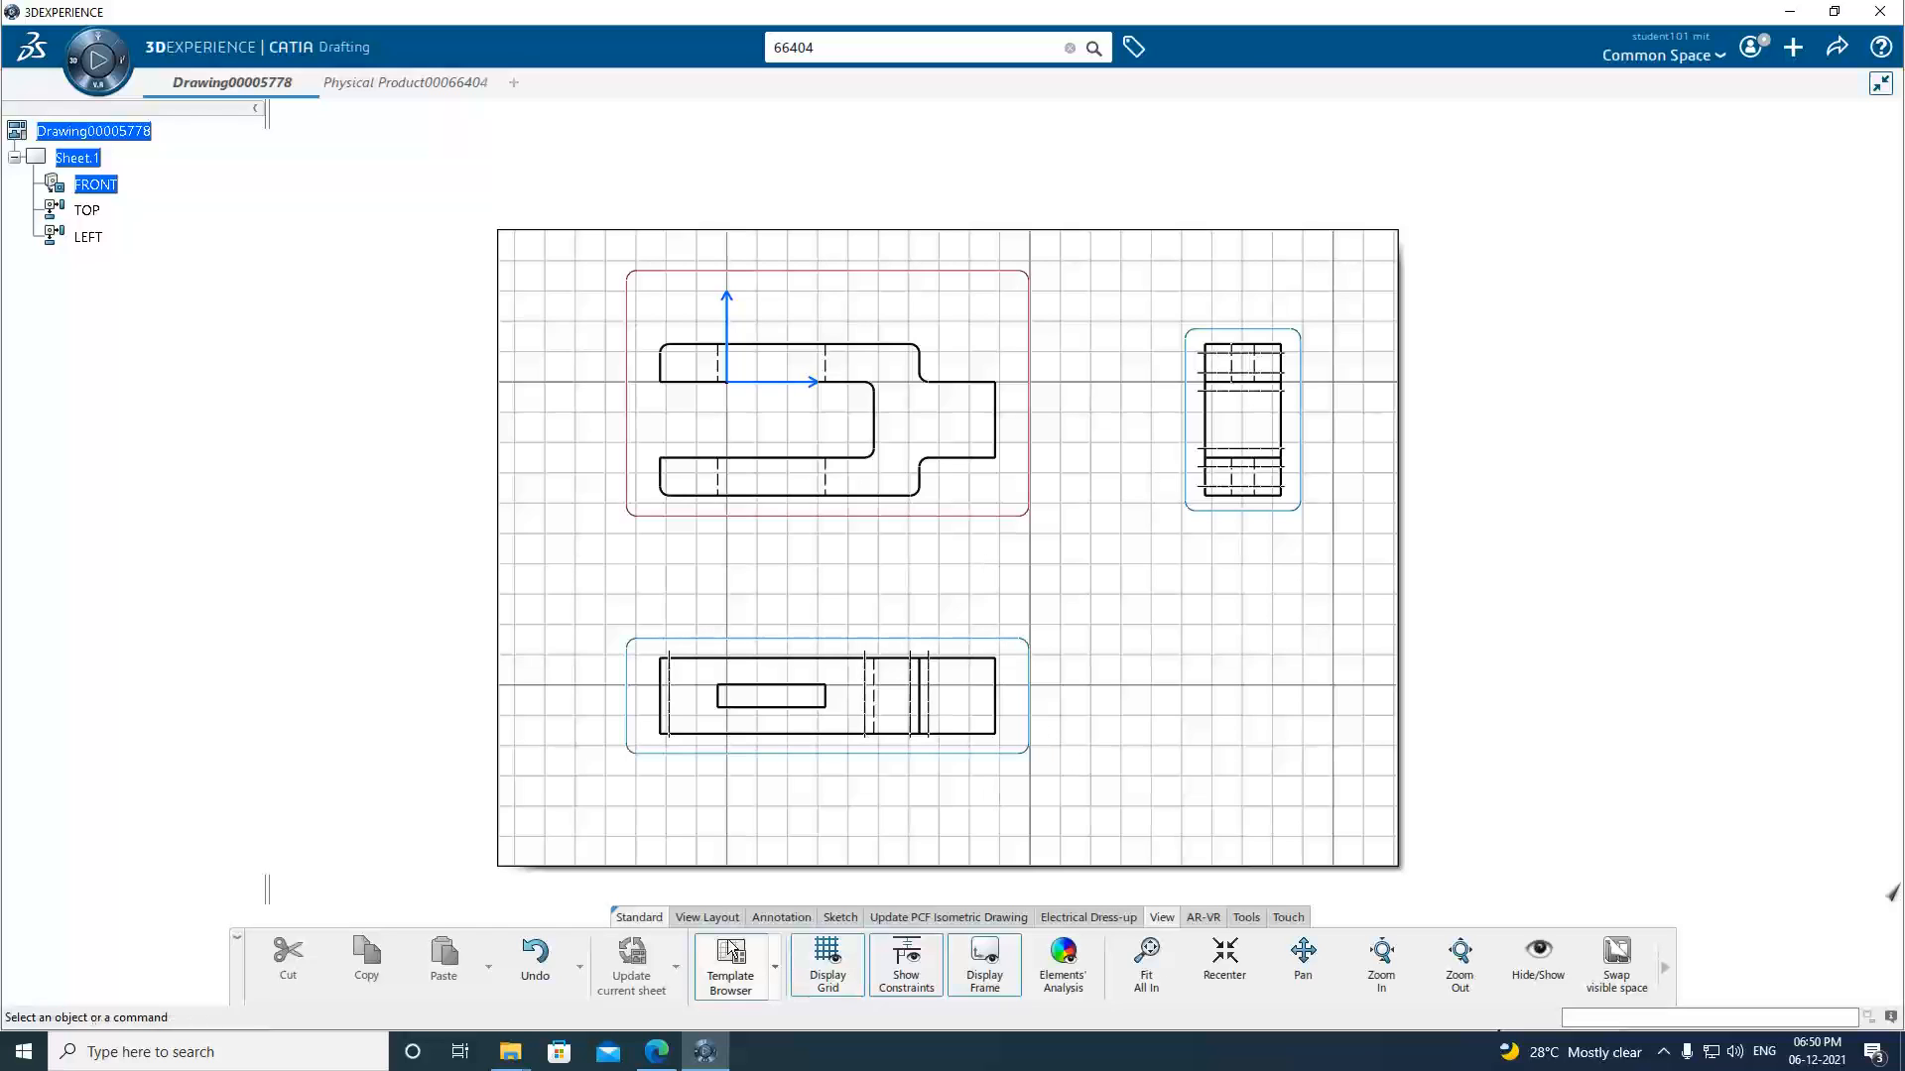
{"action": "mouse_move", "coordinate": [716, 923]}
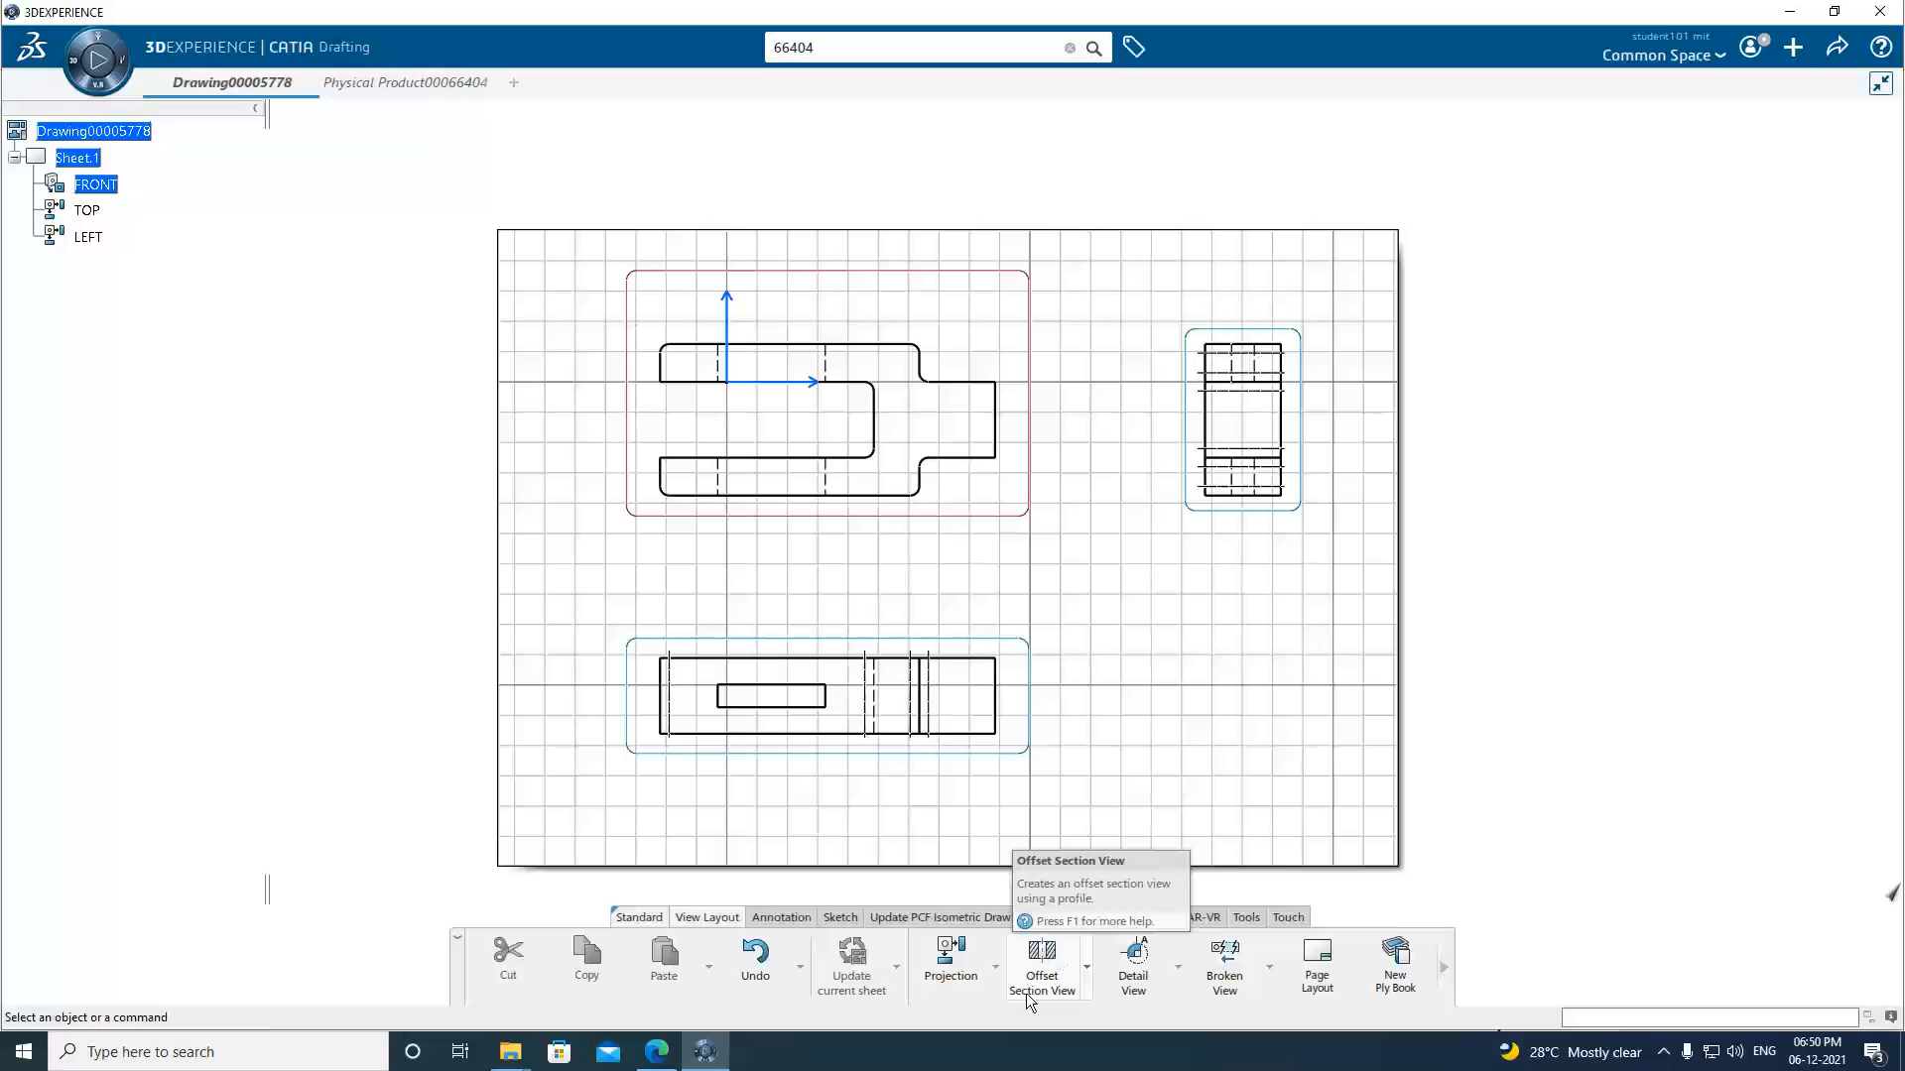
{"action": "left_click", "coordinate": [1087, 969]}
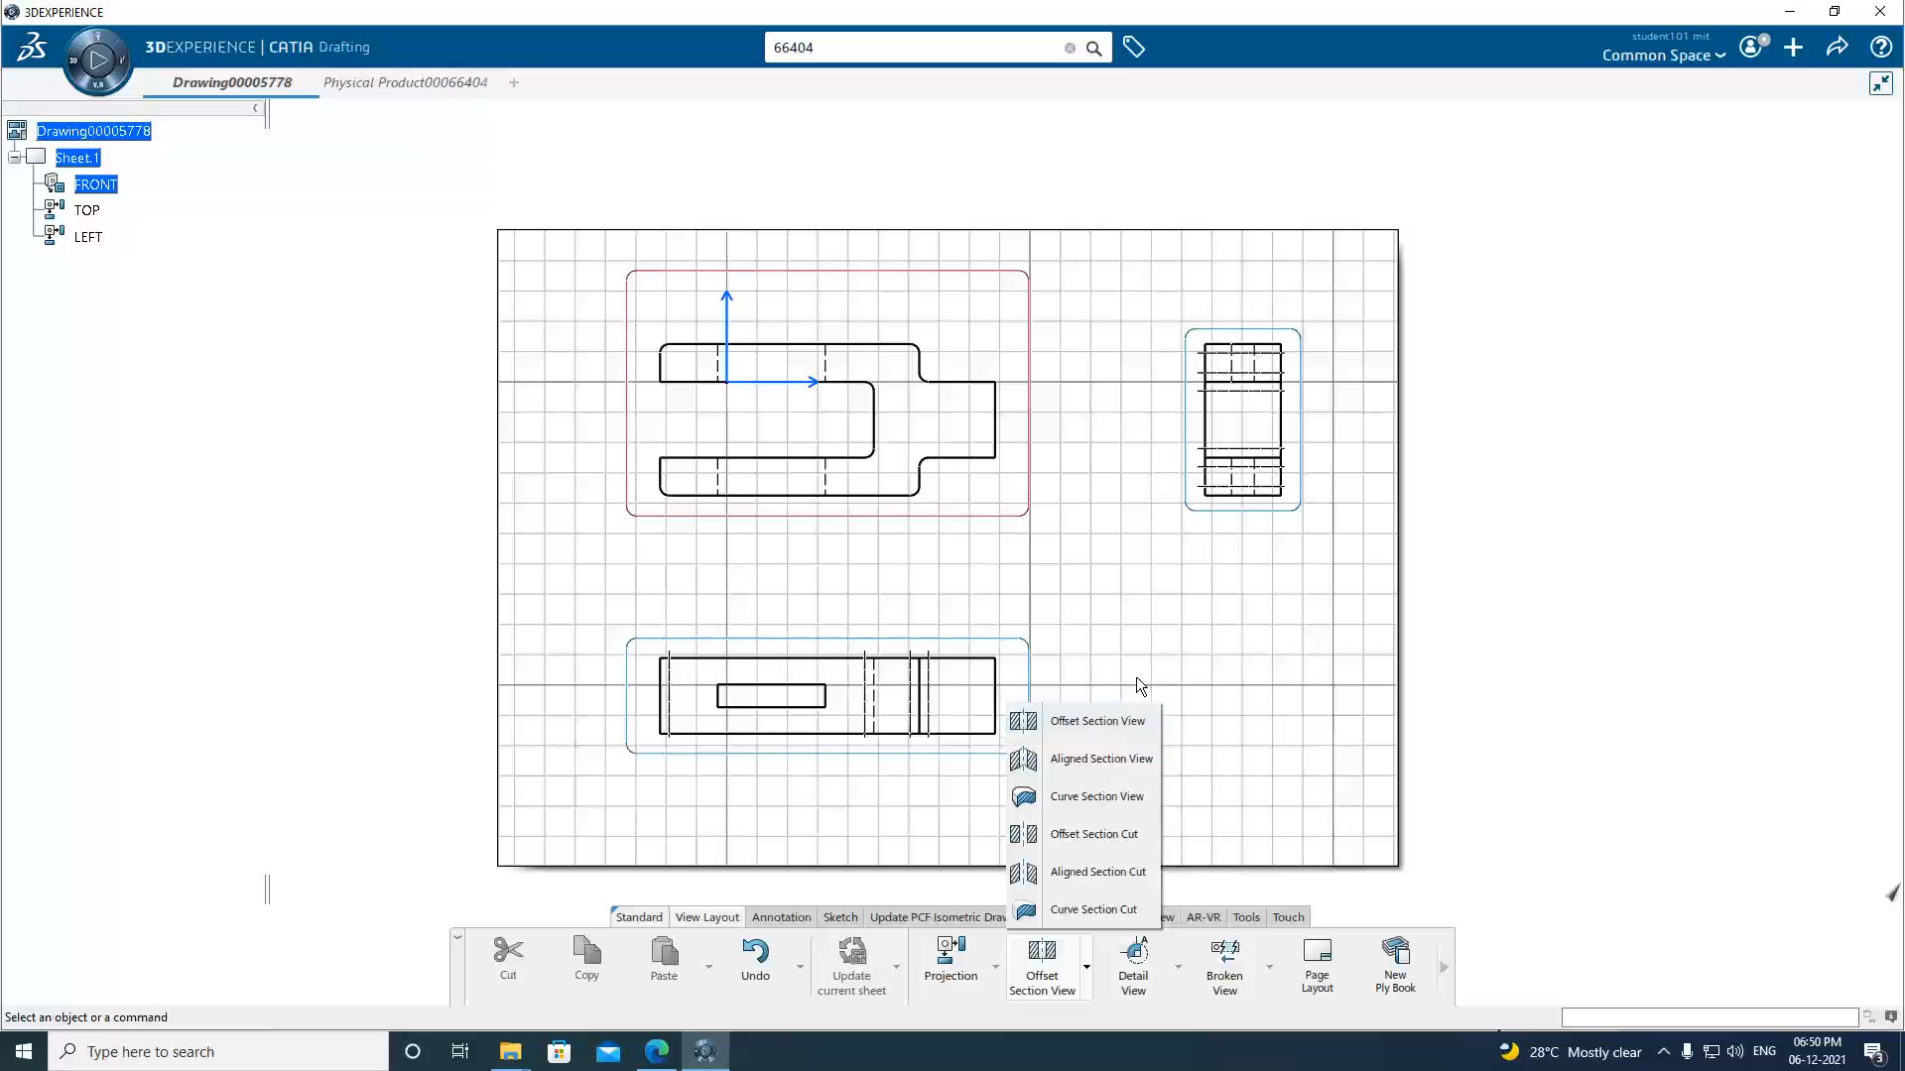
{"action": "left_click", "coordinate": [1092, 722]}
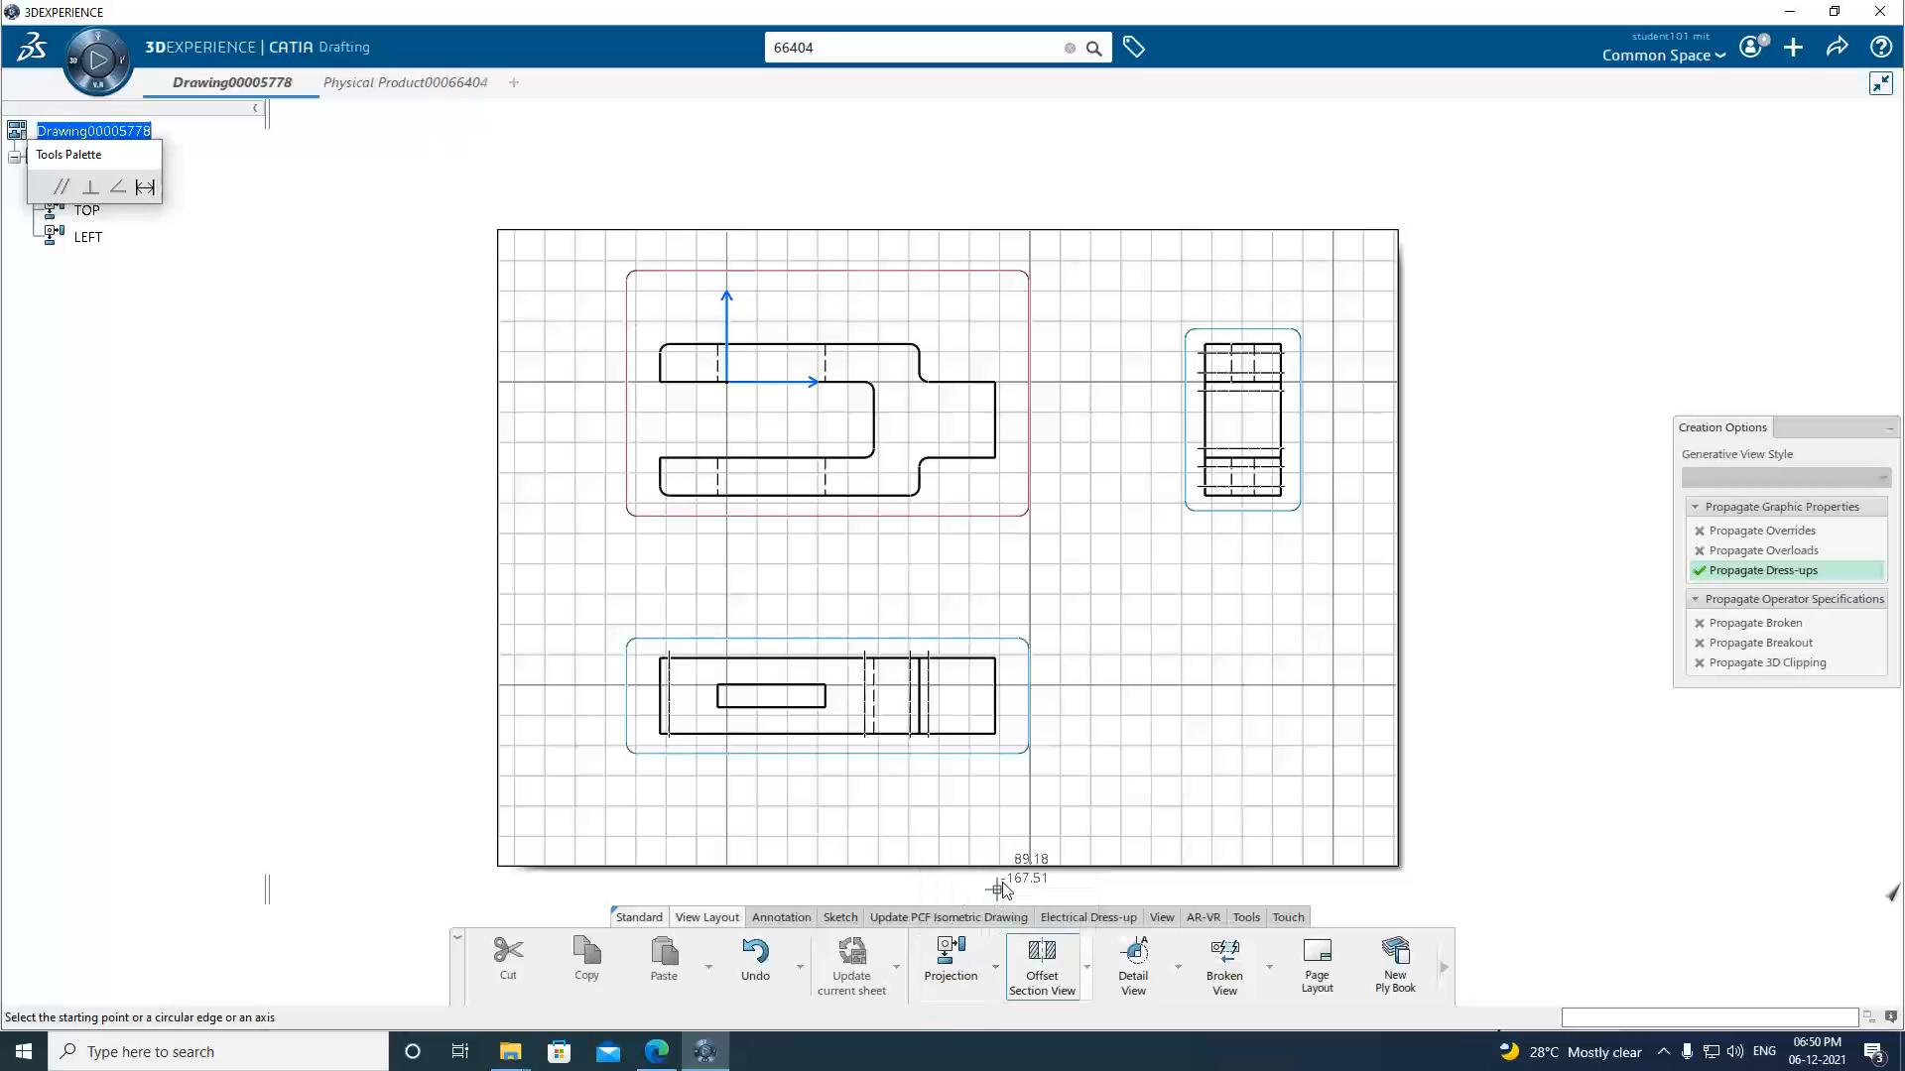
{"action": "key", "text": "Escape"}
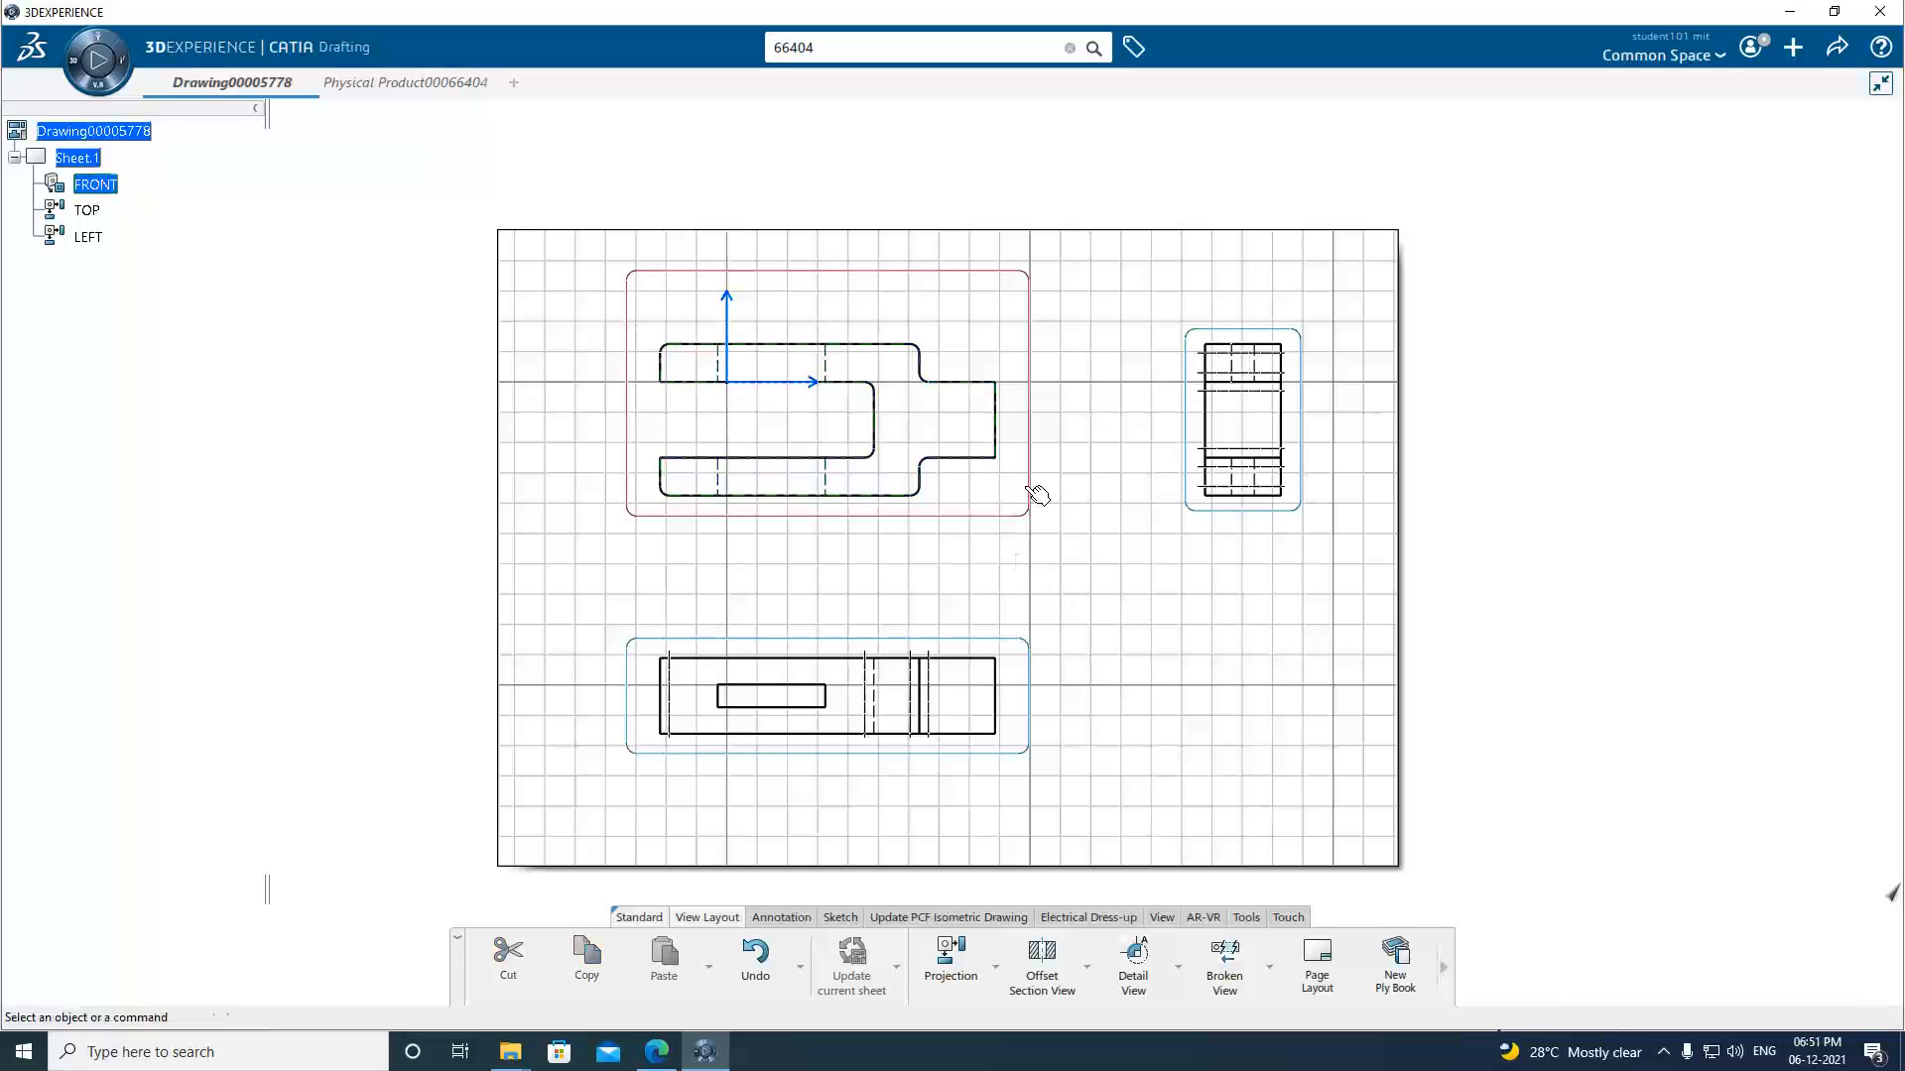
Delete the front view and activate the top view.
{"action": "key", "text": "Delete"}
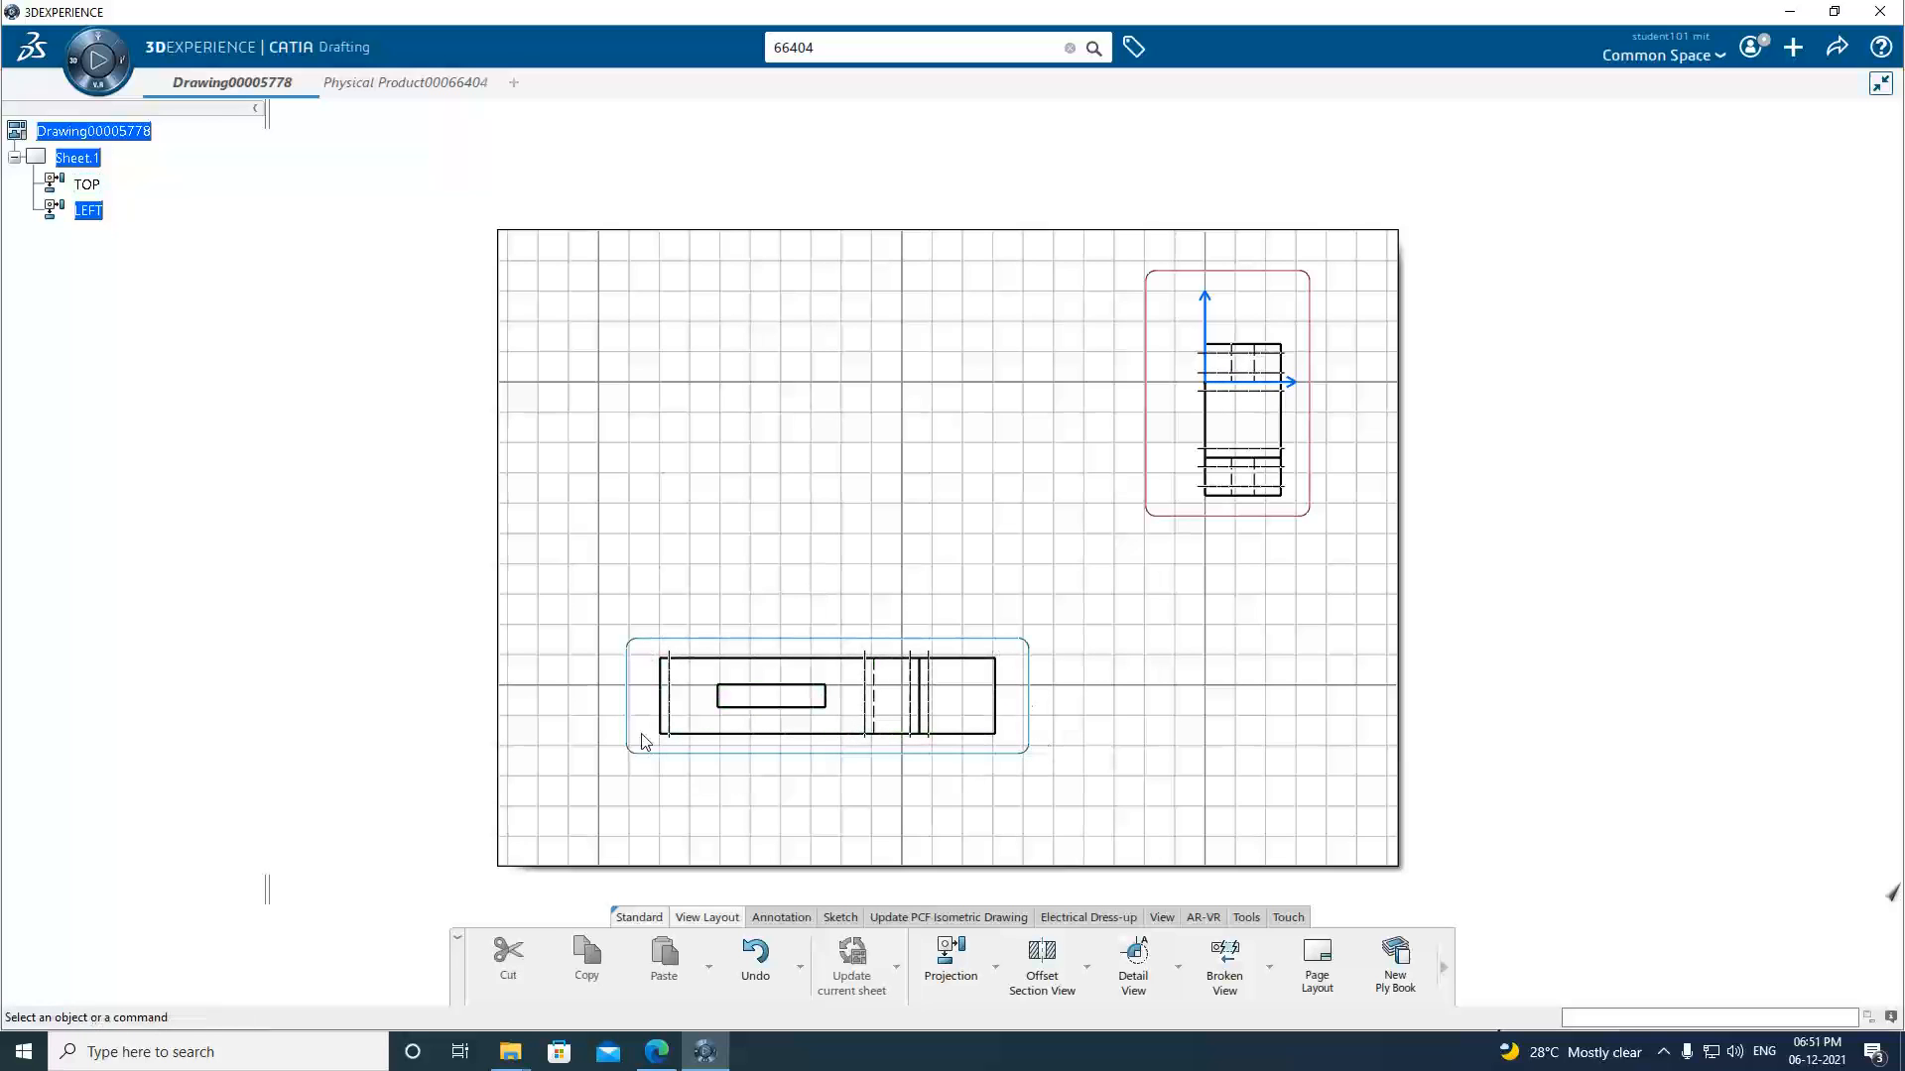
{"action": "right_click", "coordinate": [1027, 750]}
{"action": "left_click", "coordinate": [1076, 713]}
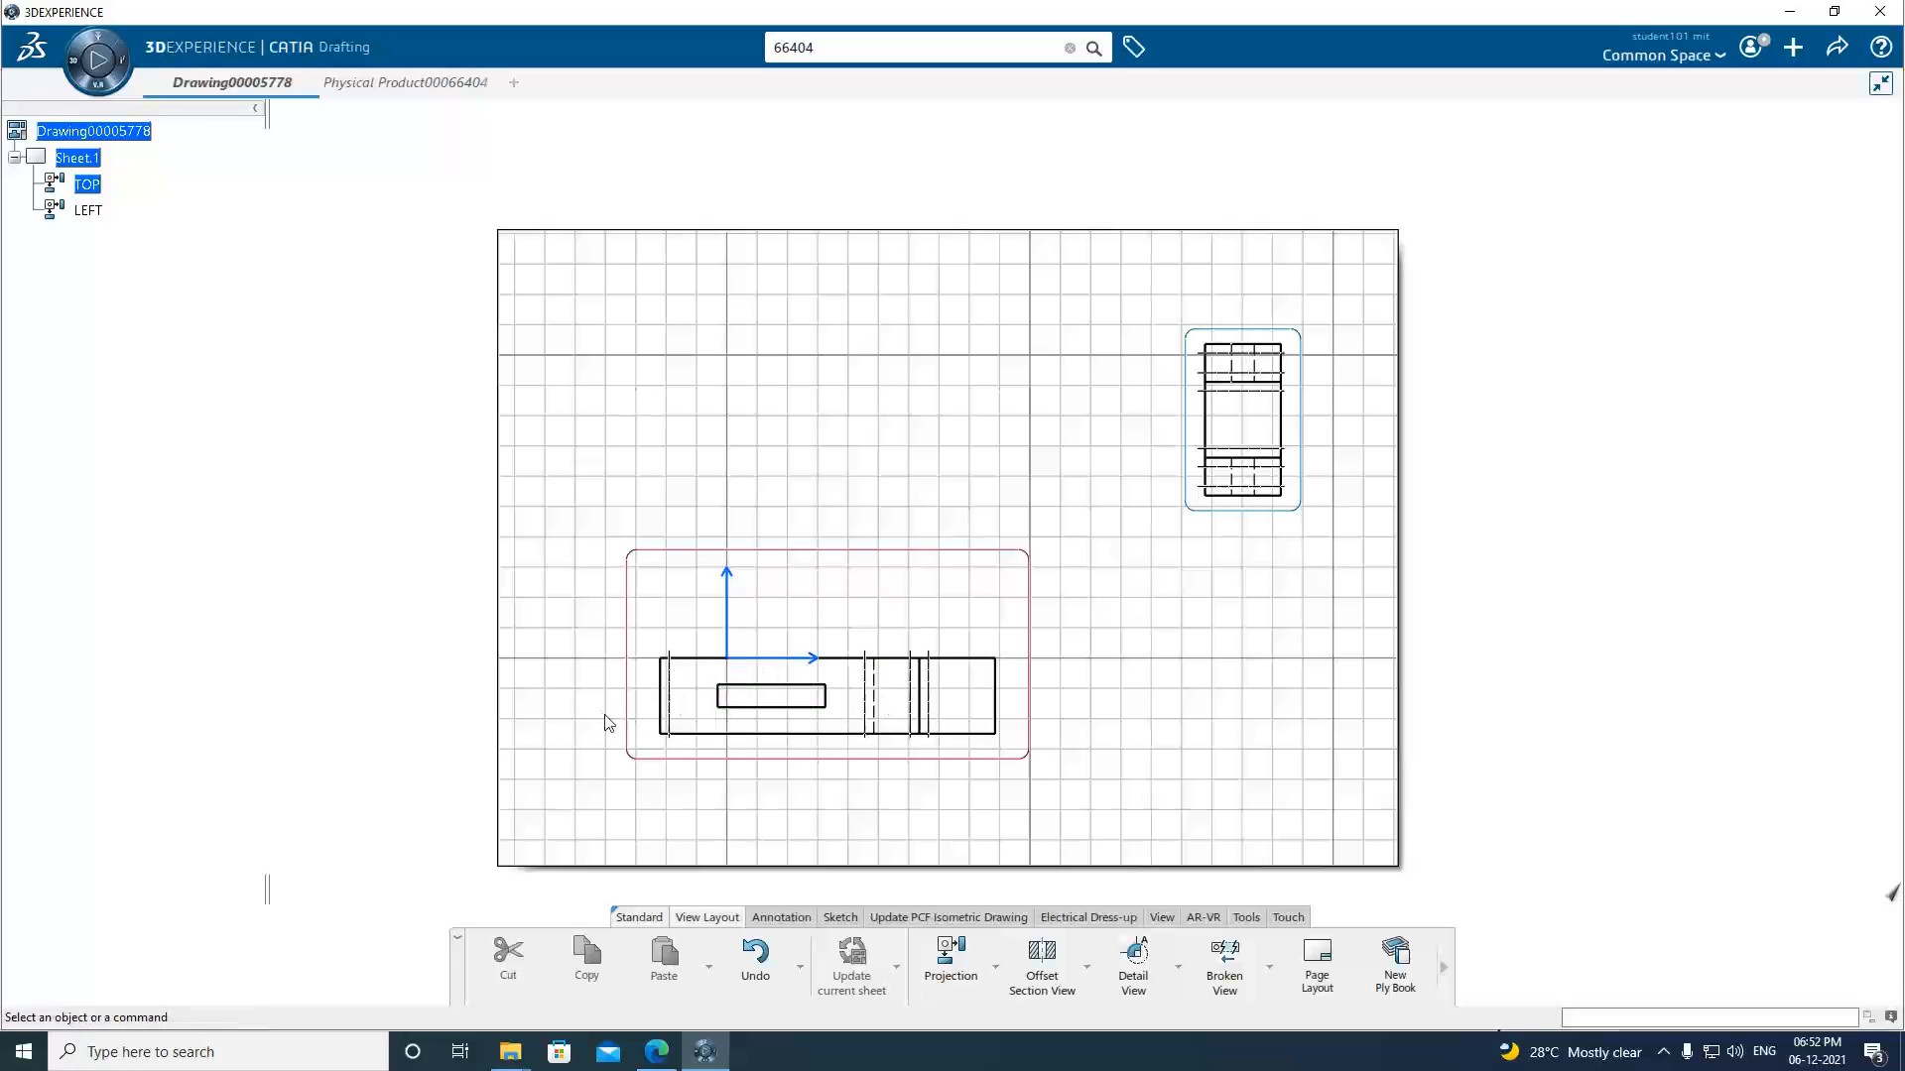
Create an offset section view cut lengthwise through the middle of the slot in the top view and place it above that view.
{"action": "right_click", "coordinate": [1032, 764]}
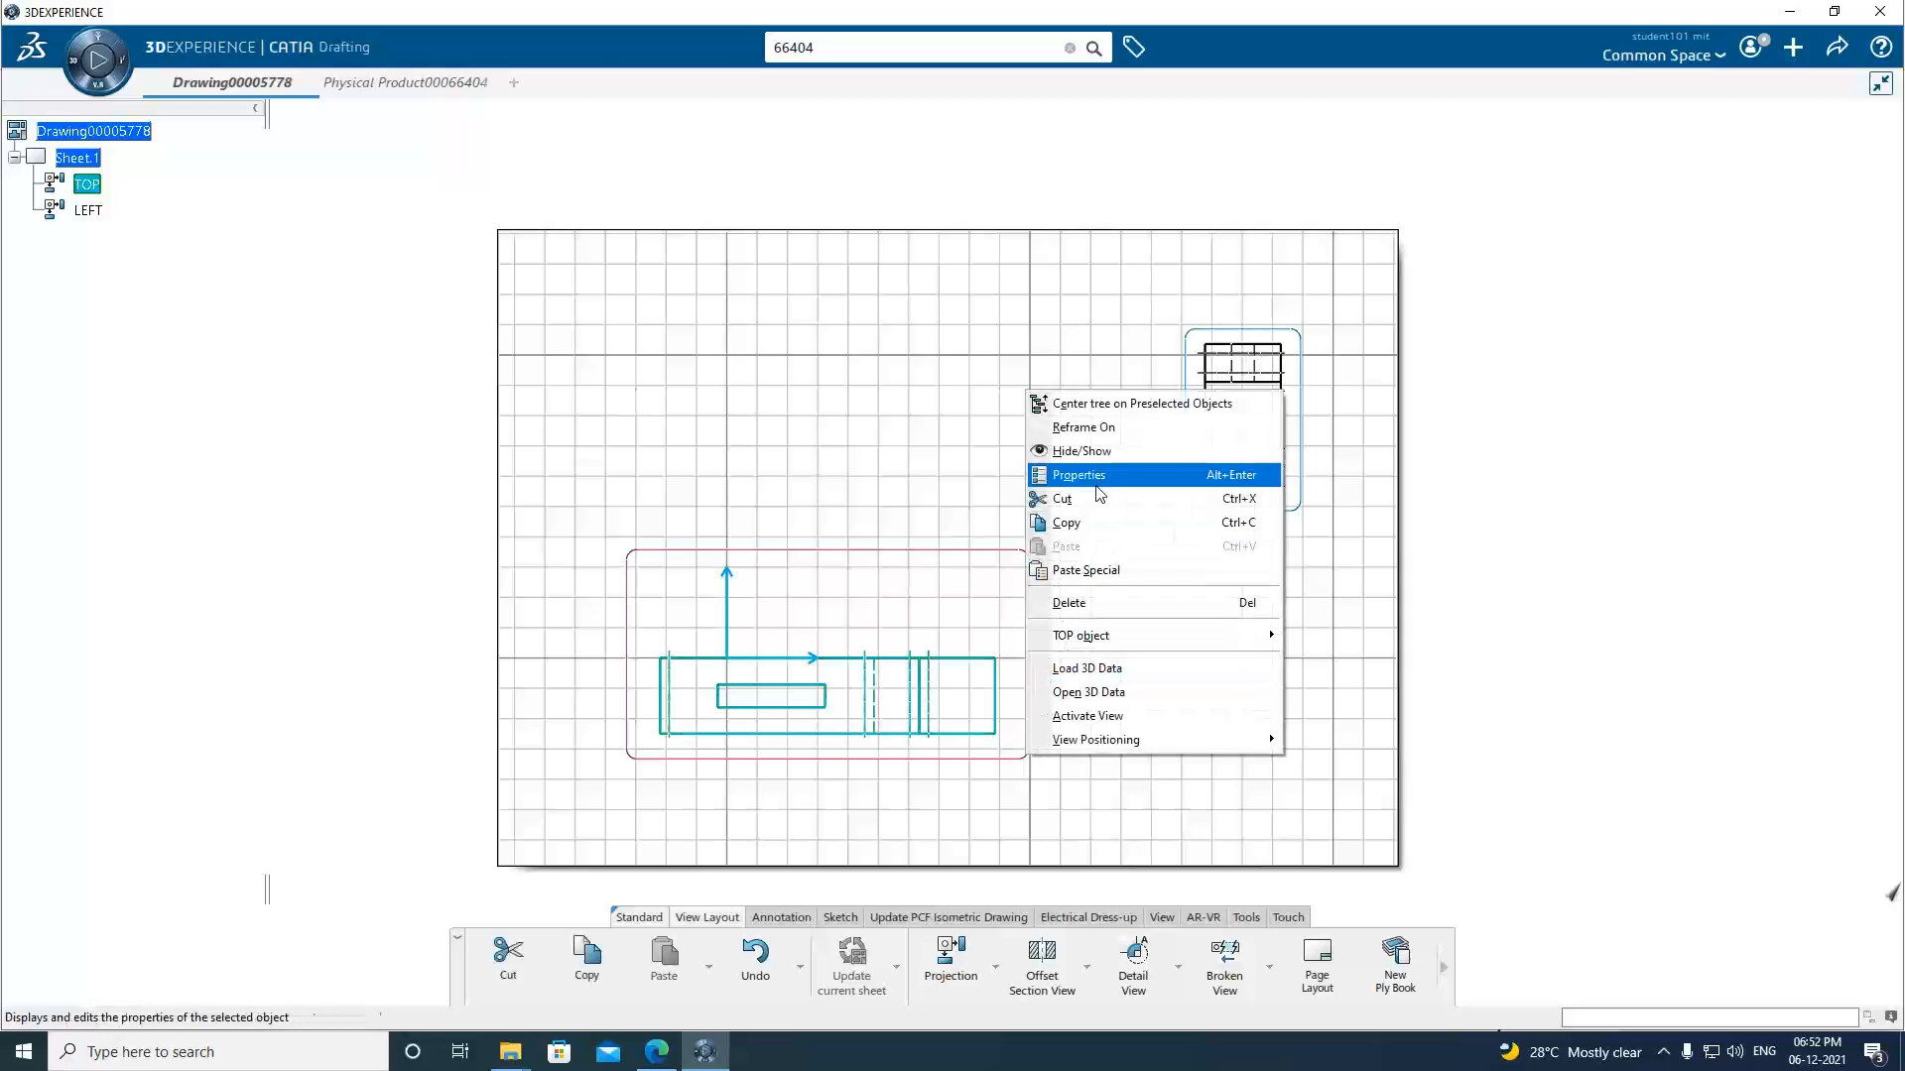
{"action": "left_click", "coordinate": [1108, 435]}
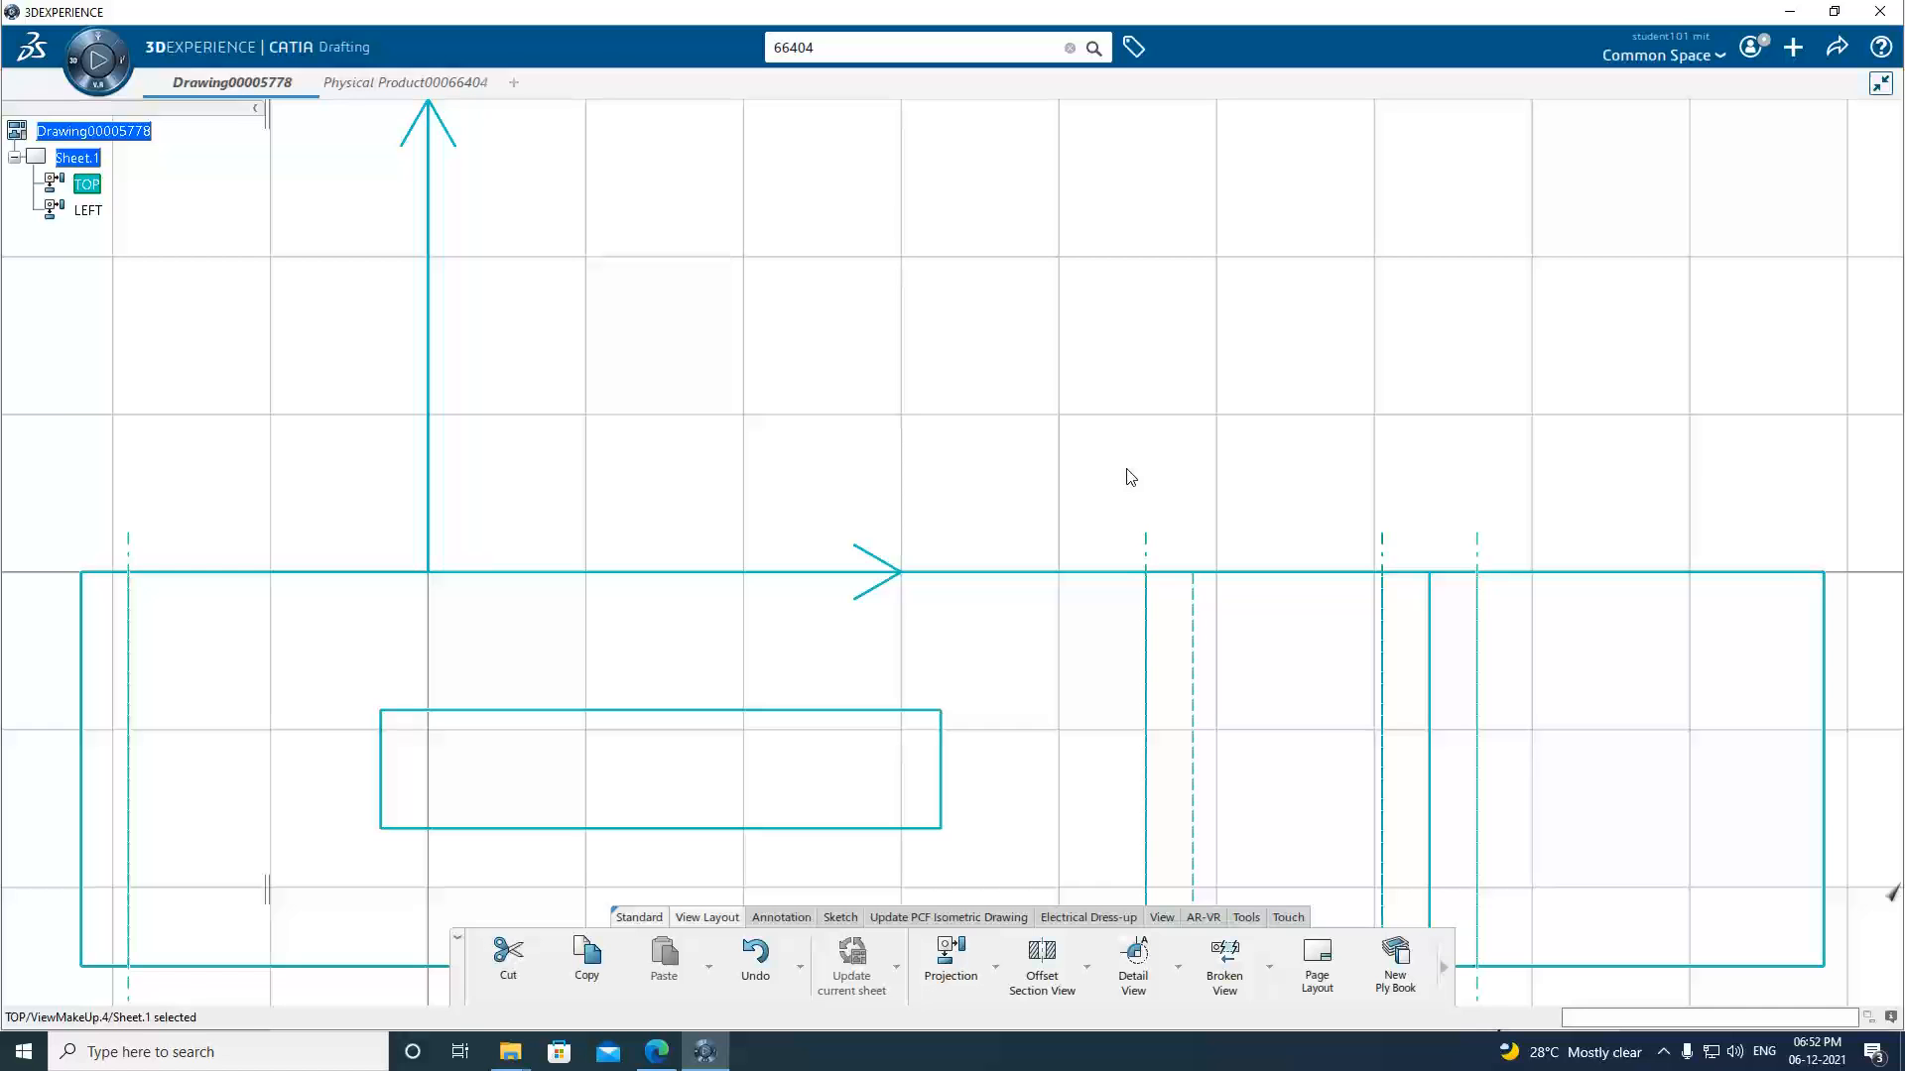
{"action": "middle_click_drag", "start_coordinate": [1127, 470], "coordinate": [1129, 554], "text": "ctrl"}
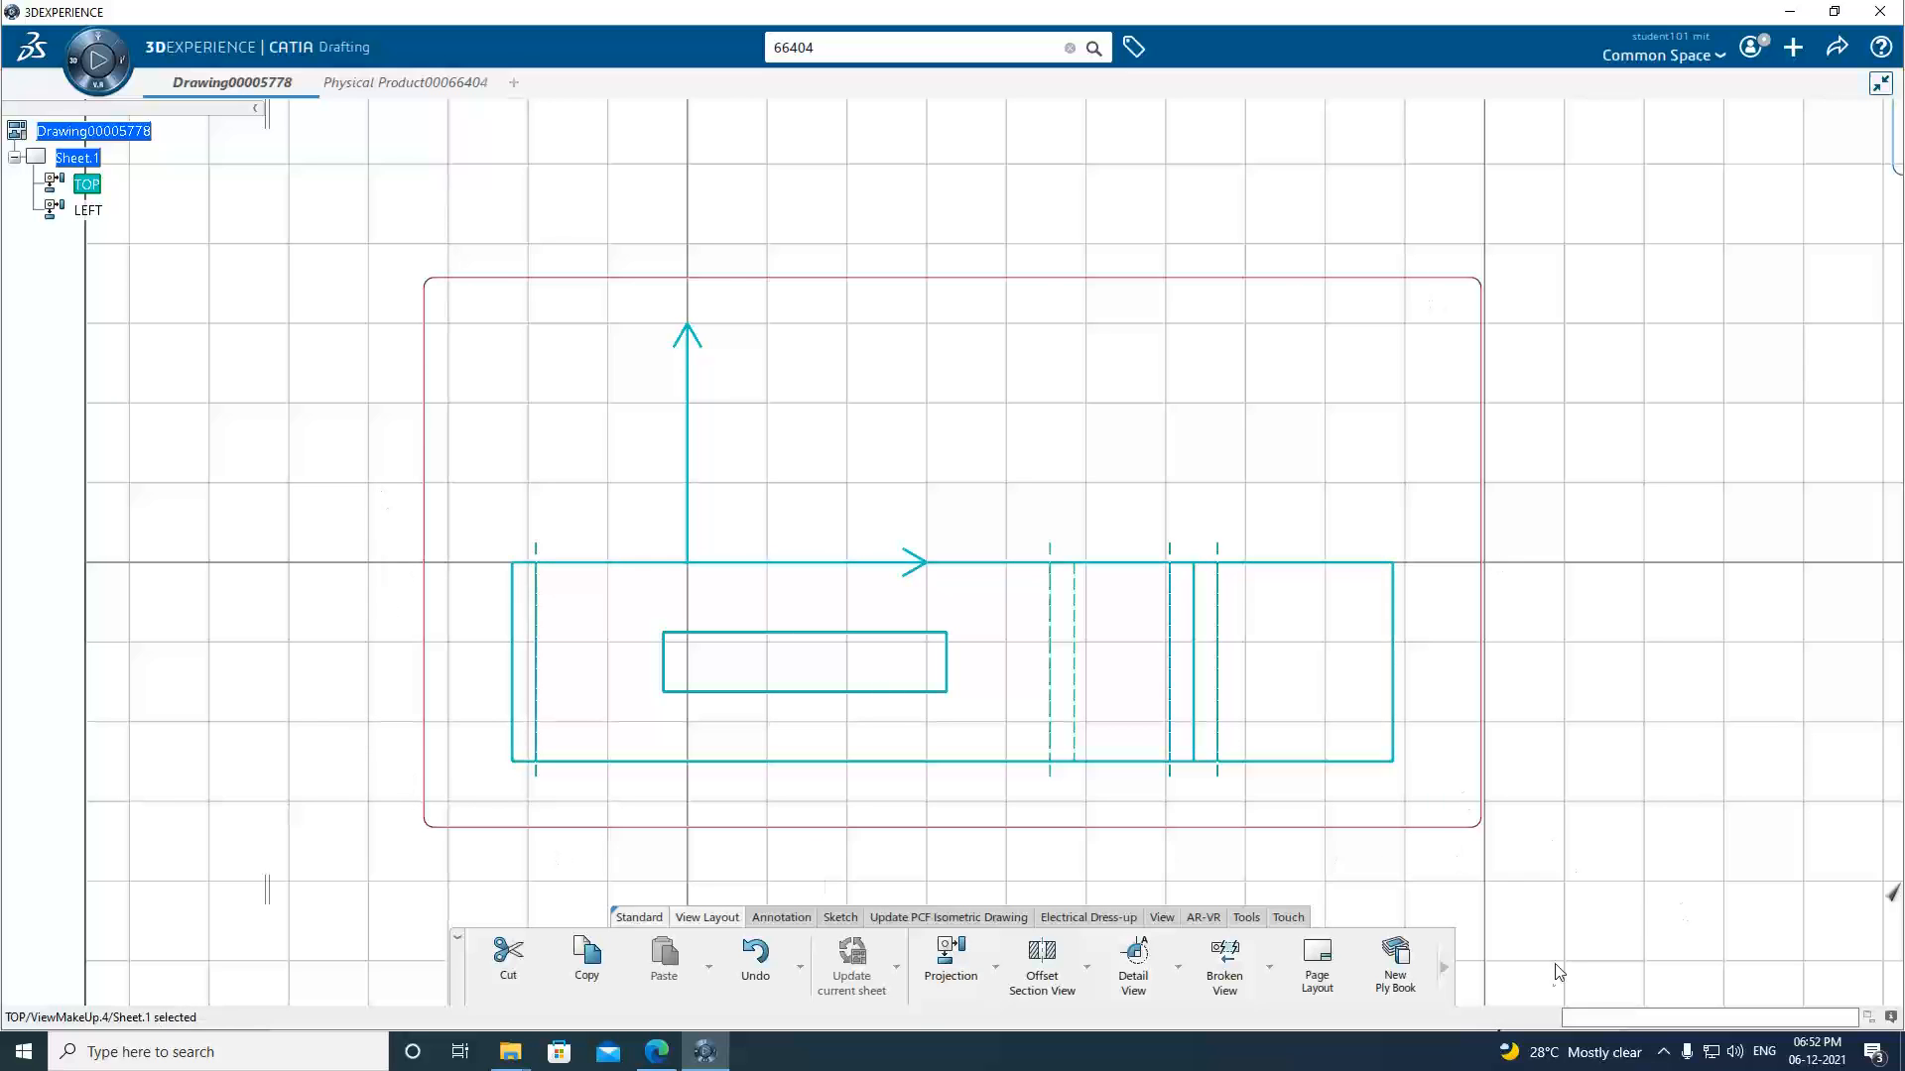
{"action": "left_click", "coordinate": [1087, 968]}
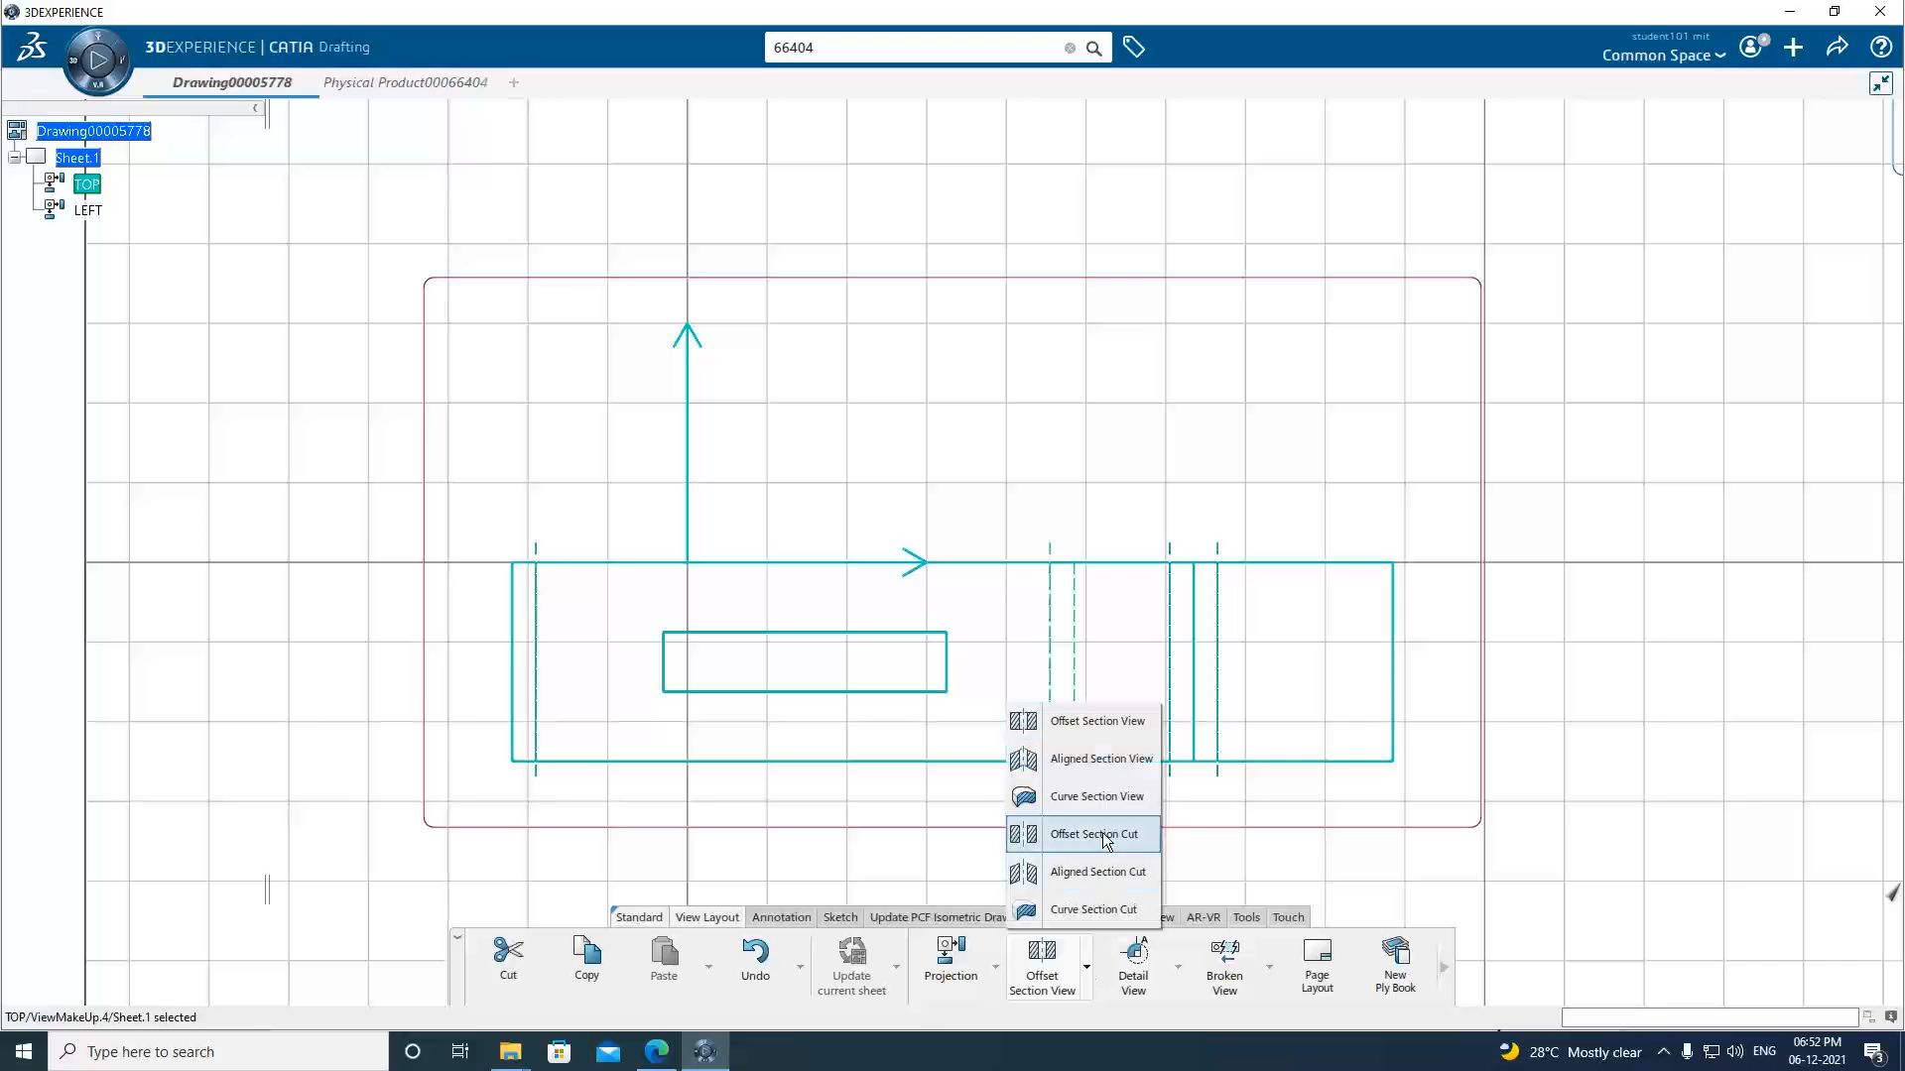
{"action": "left_click", "coordinate": [1057, 722]}
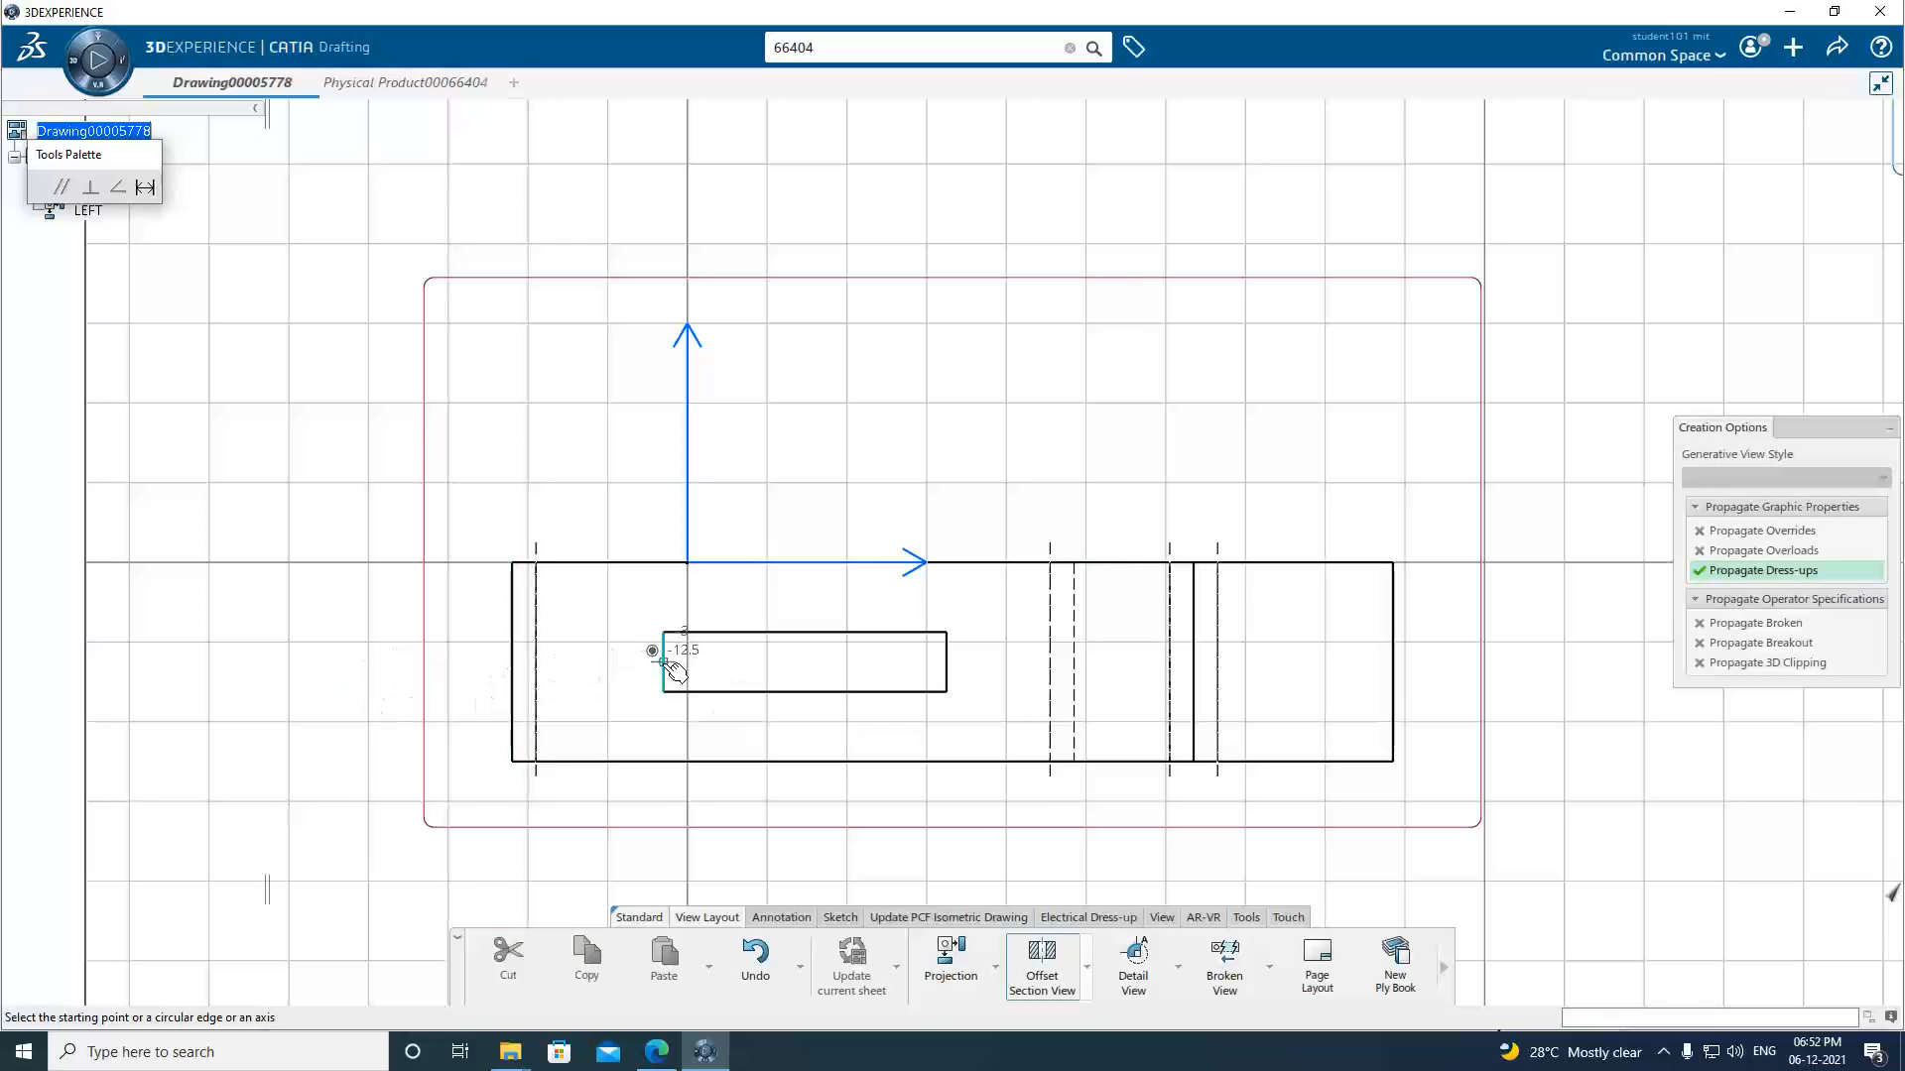
{"action": "left_click", "coordinate": [483, 662]}
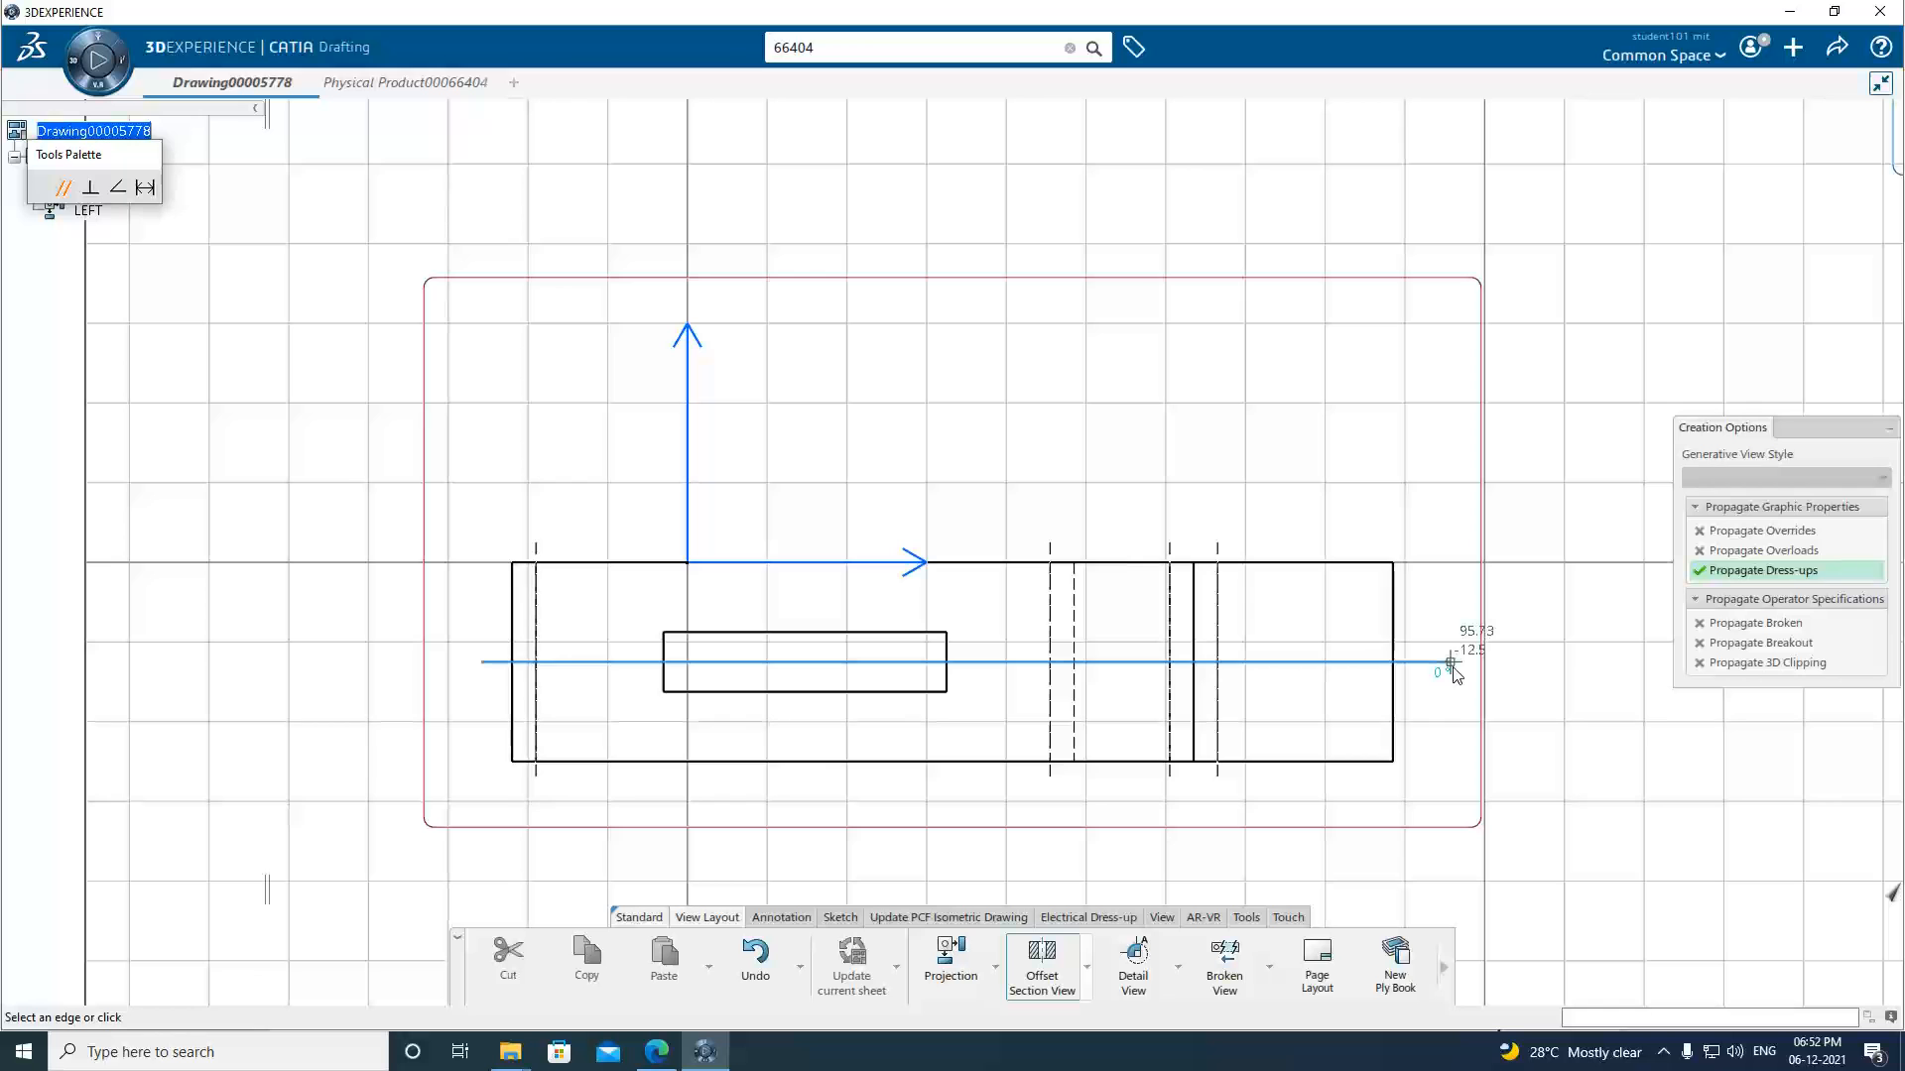
{"action": "double_click", "coordinate": [1454, 670]}
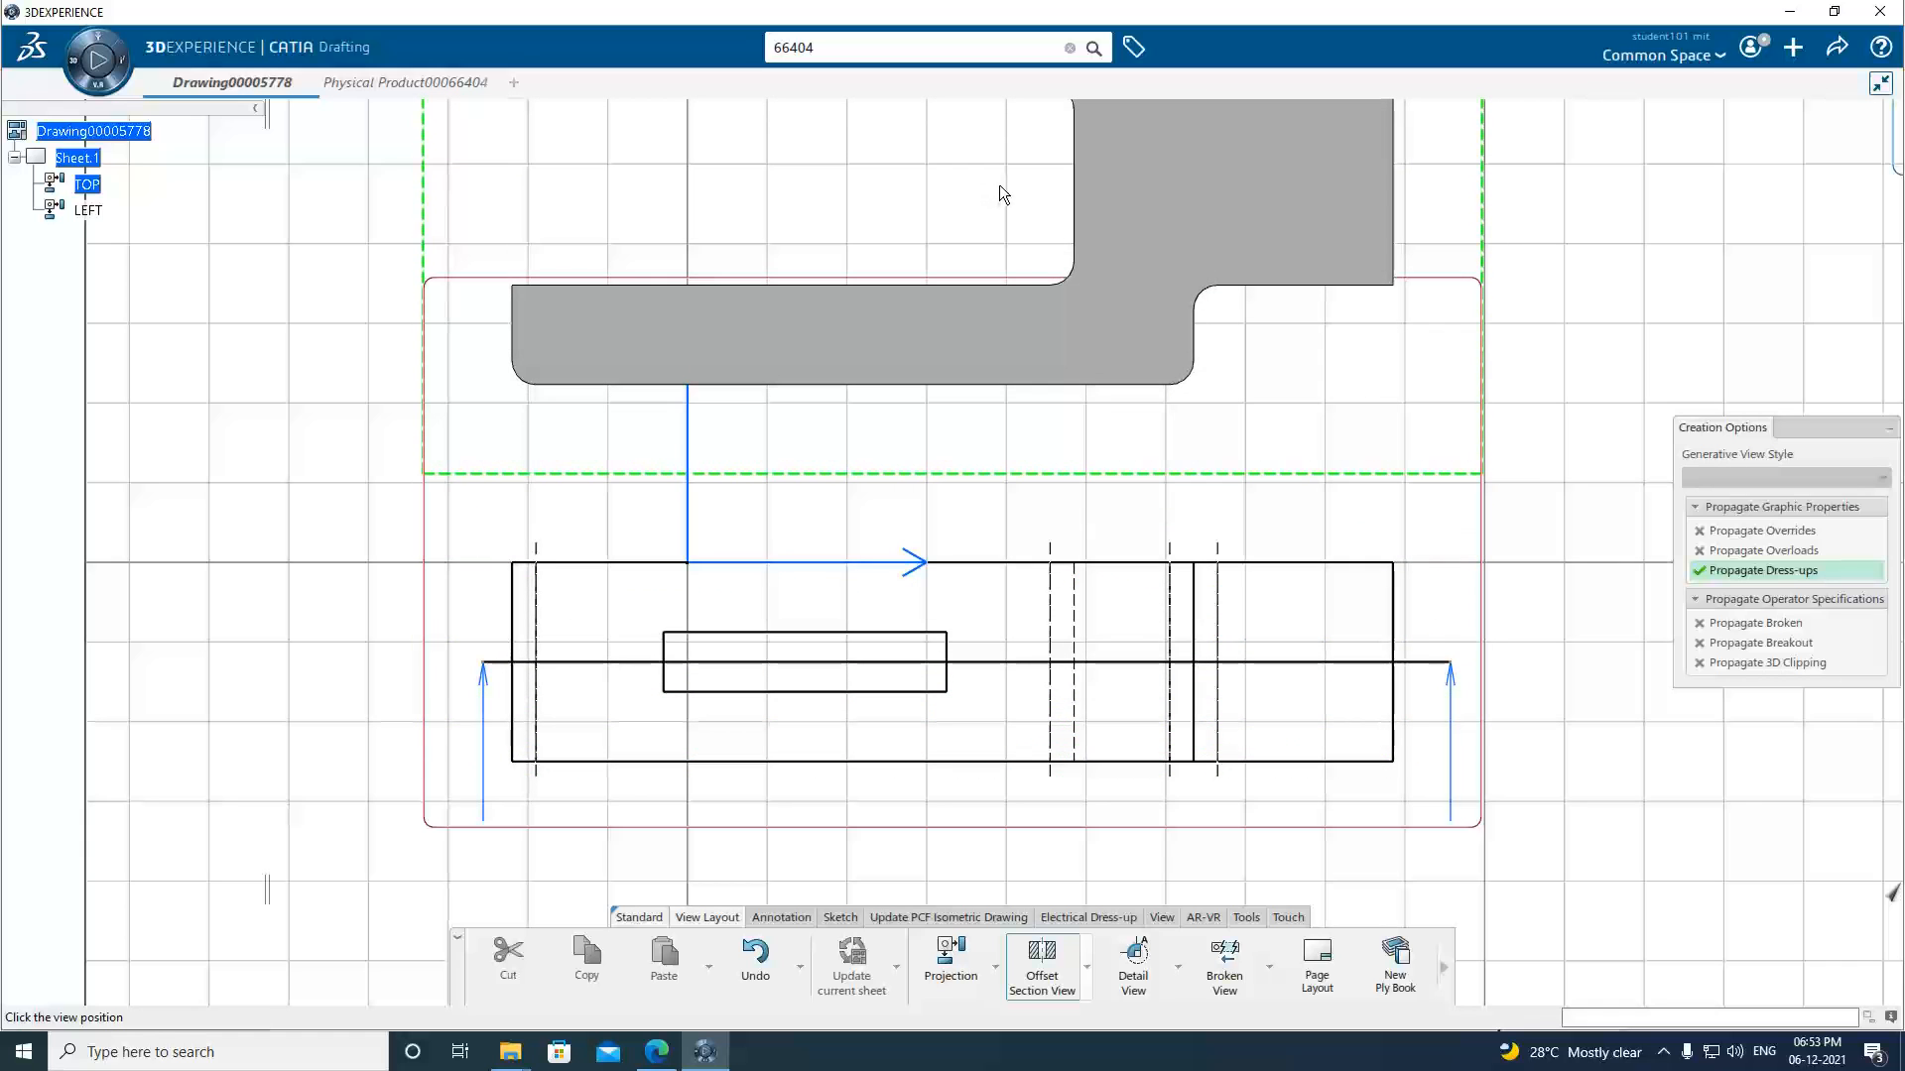
{"action": "middle_click_drag", "start_coordinate": [998, 185], "coordinate": [962, 372], "text": "ctrl"}
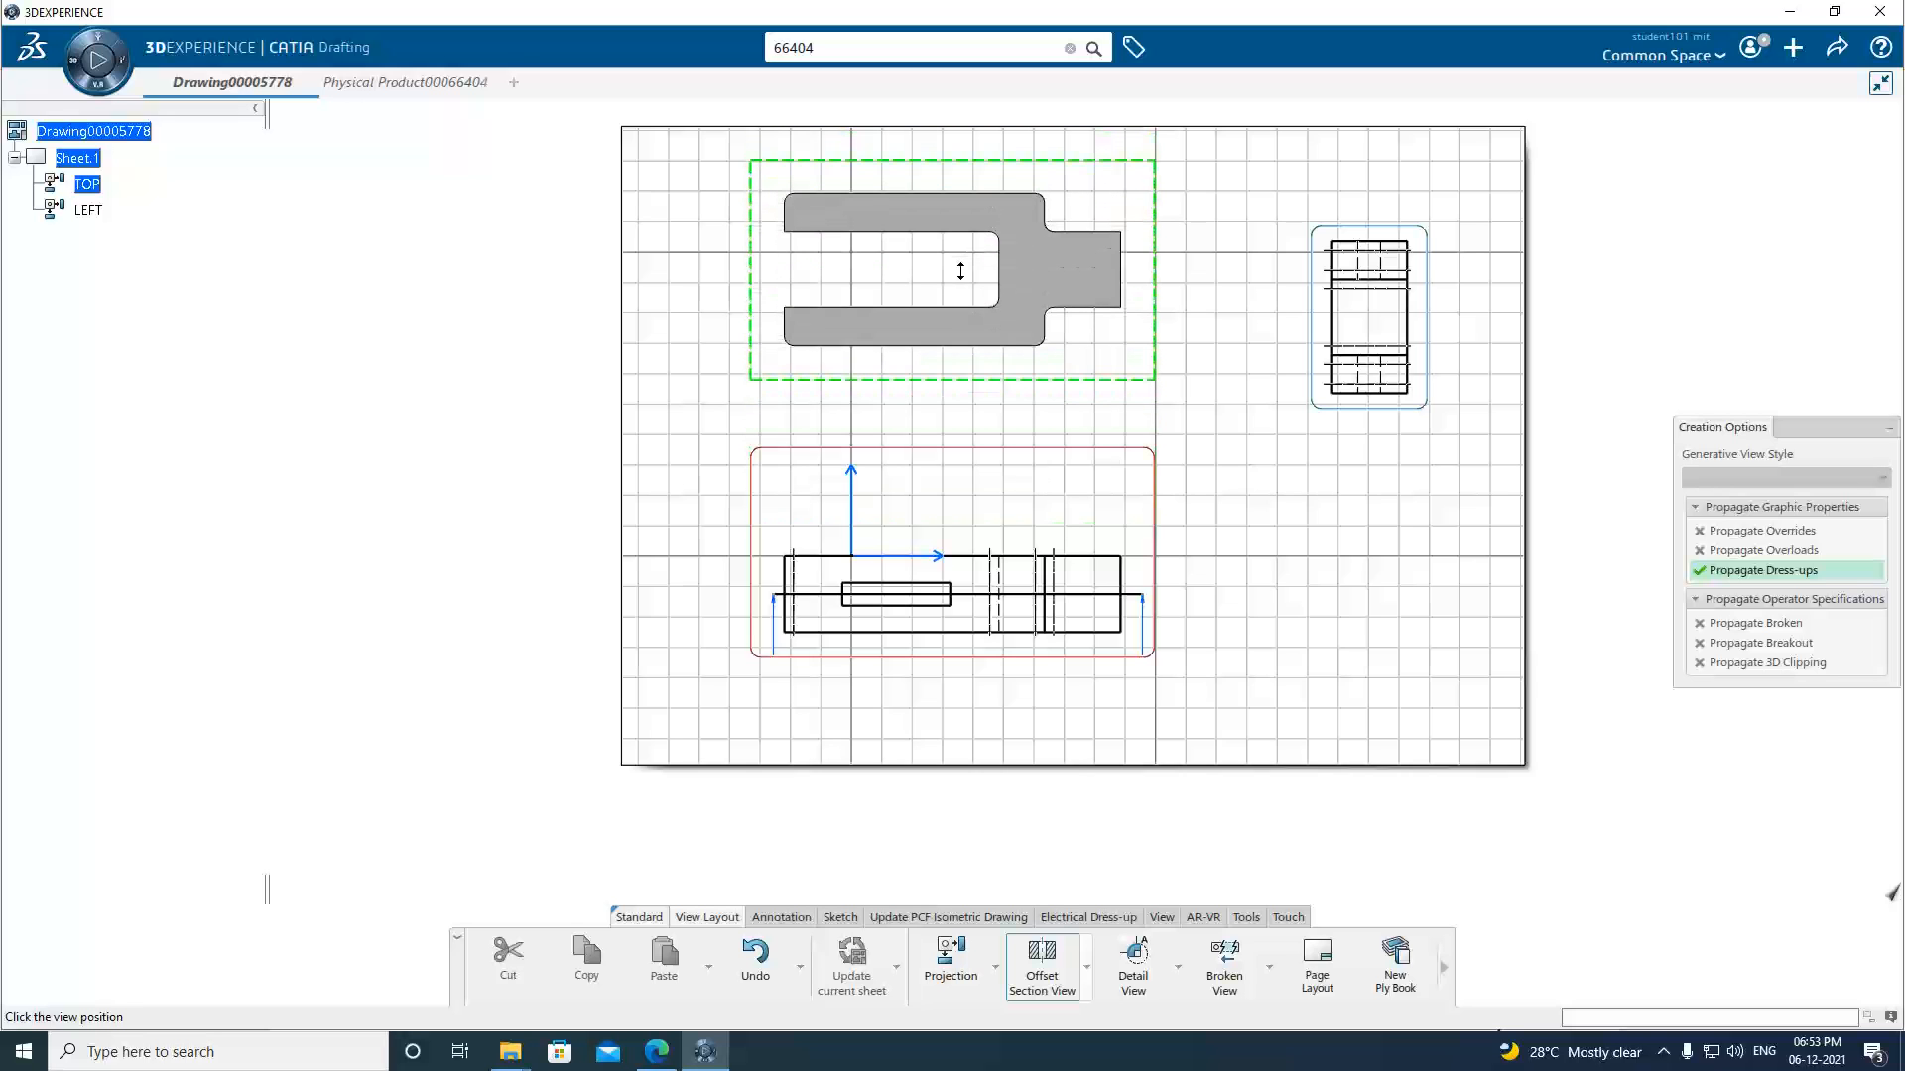
{"action": "left_click", "coordinate": [960, 270]}
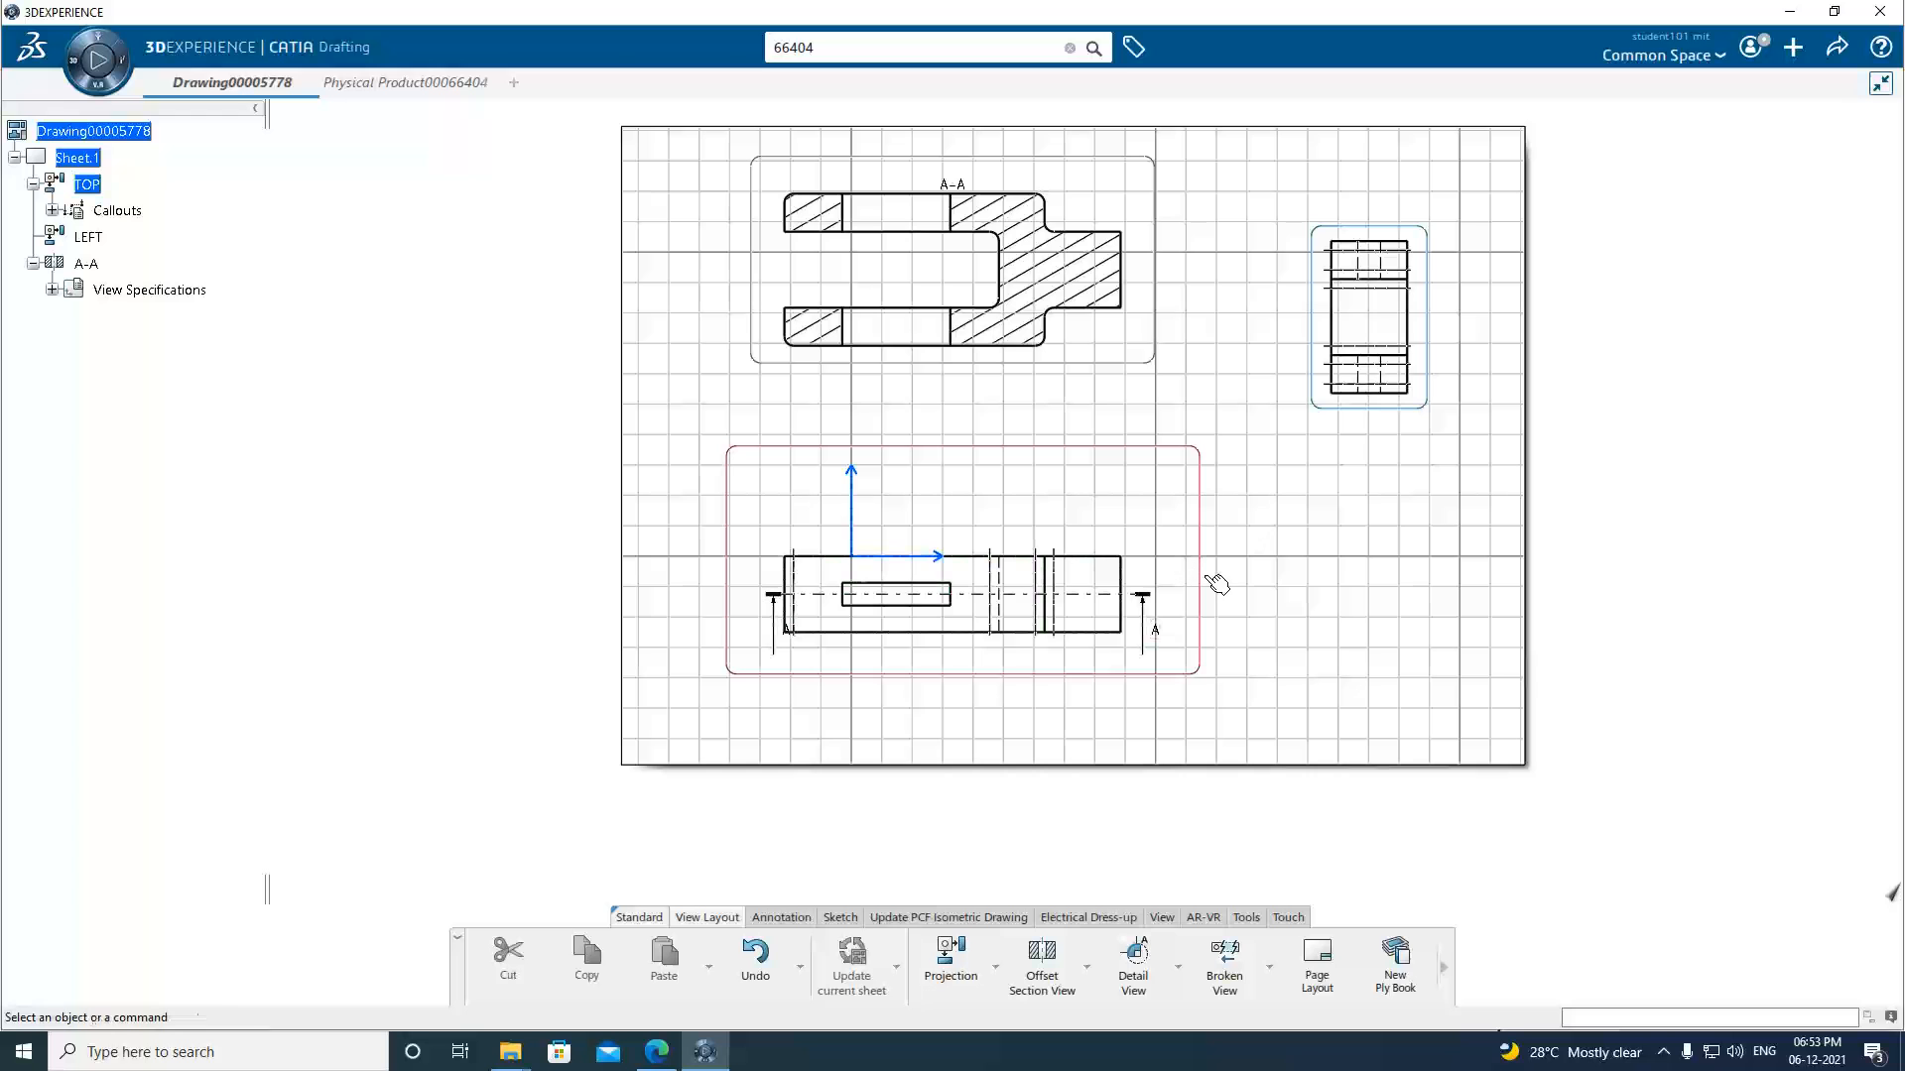
Move the section view down closer to the top view.
{"action": "left_click", "coordinate": [1162, 917]}
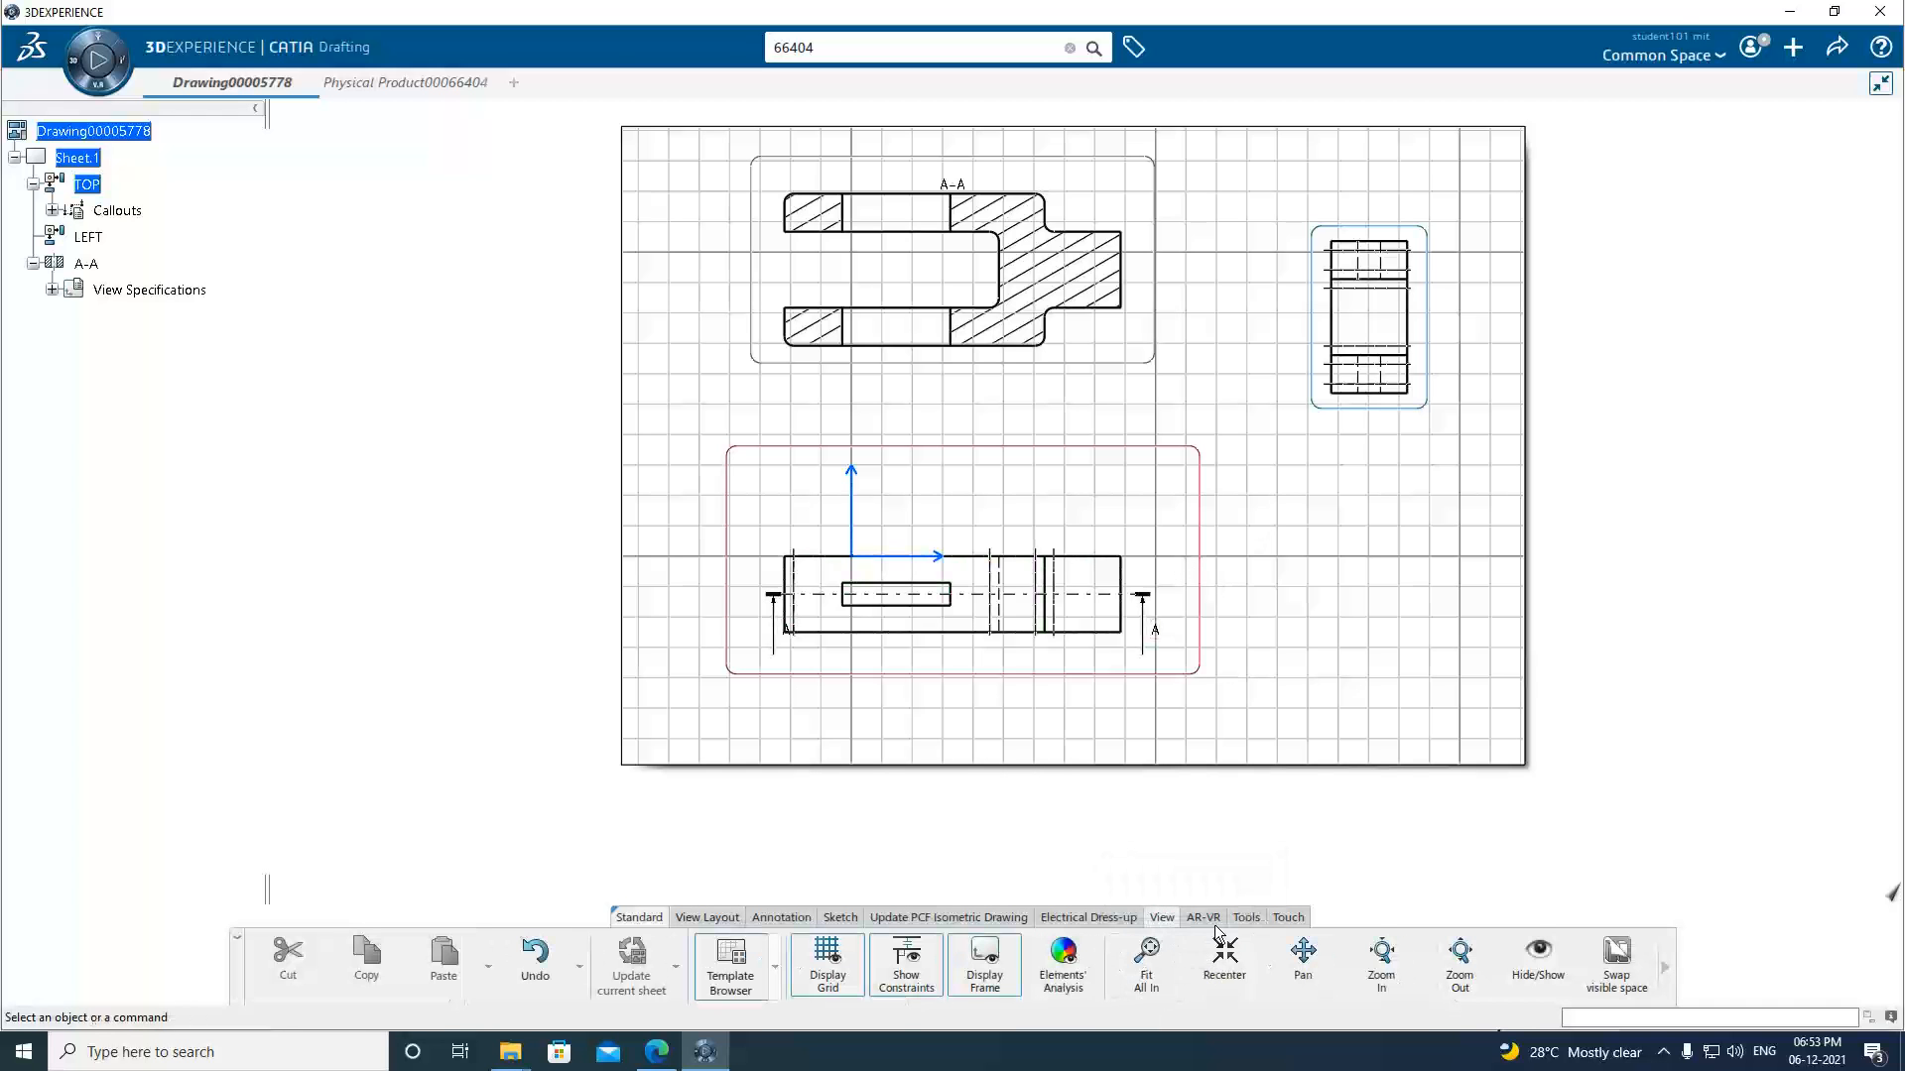
{"action": "left_click", "coordinate": [1146, 958]}
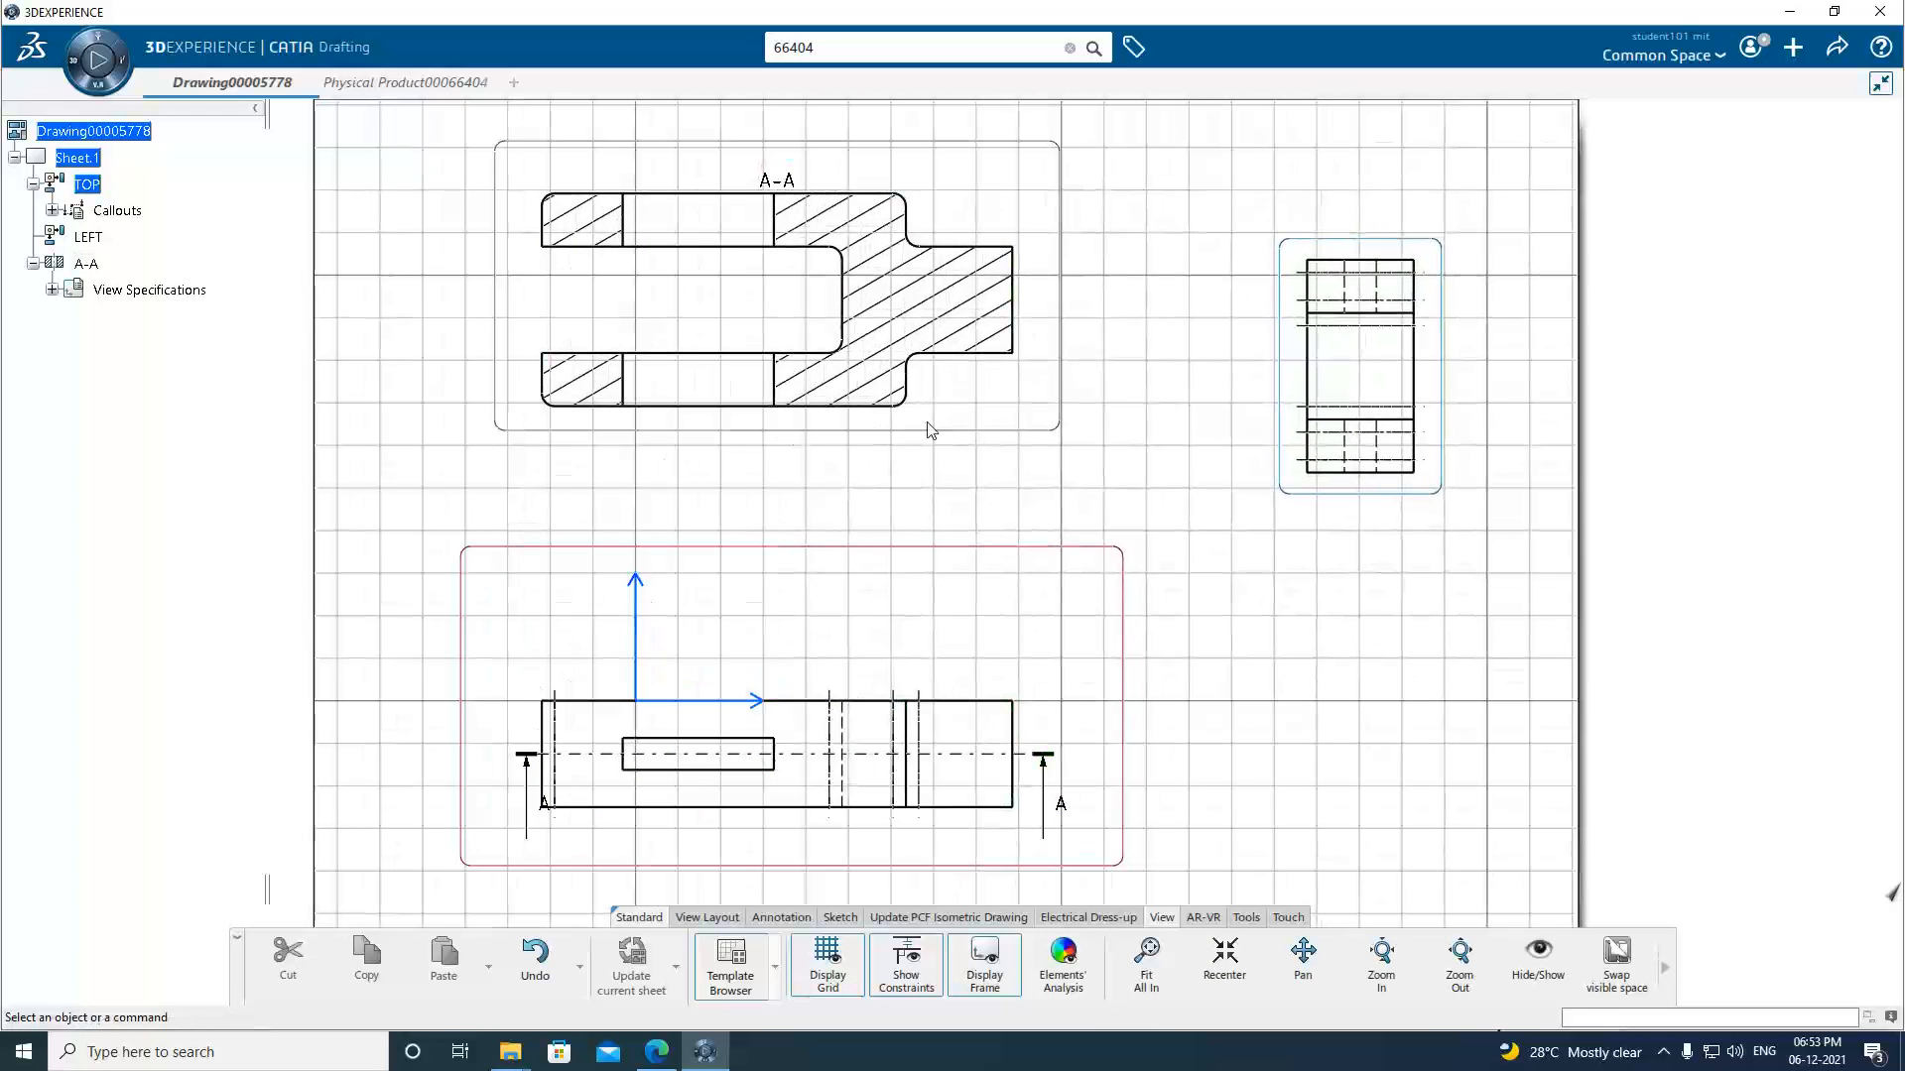
{"action": "left_click_drag", "start_coordinate": [1047, 436], "coordinate": [1131, 497]}
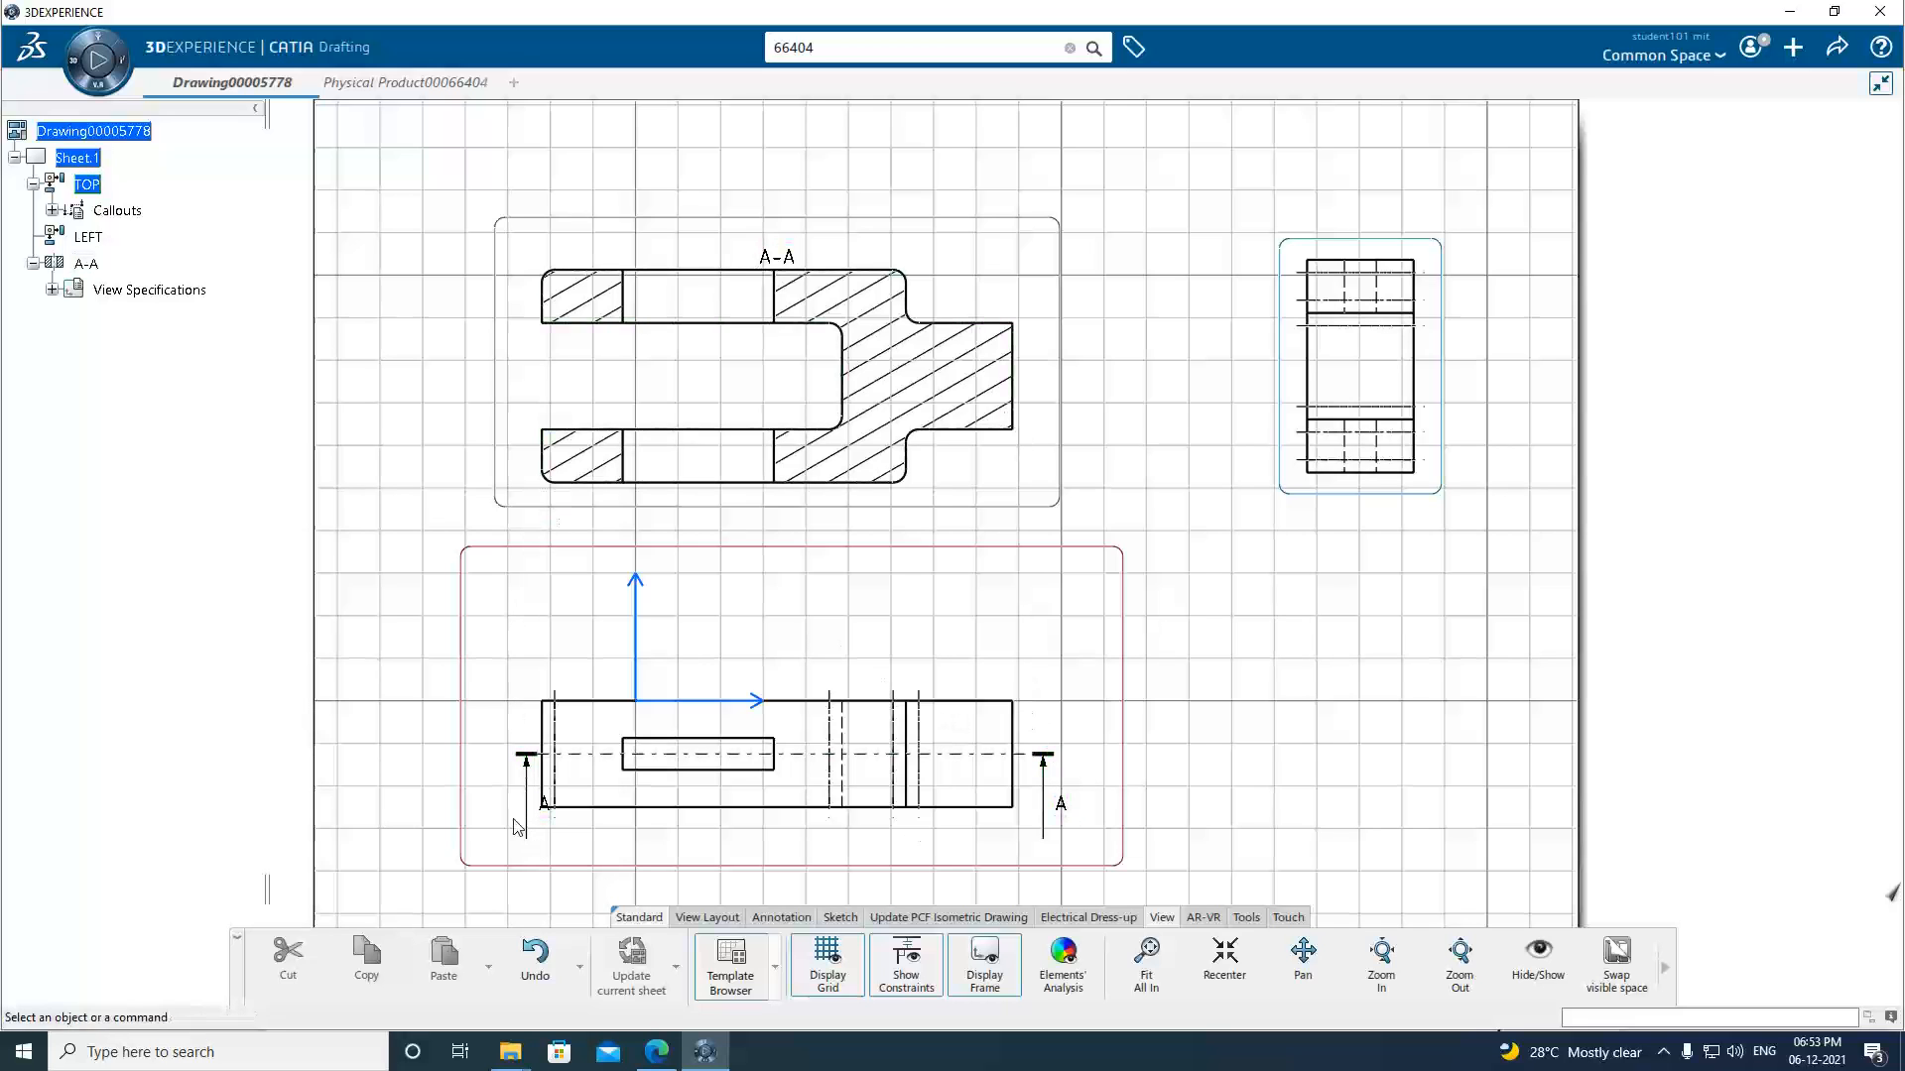
Move the section letter A at the cutting line's left end outside the part outline, to the outer side of its arrow.
{"action": "left_click", "coordinate": [547, 808]}
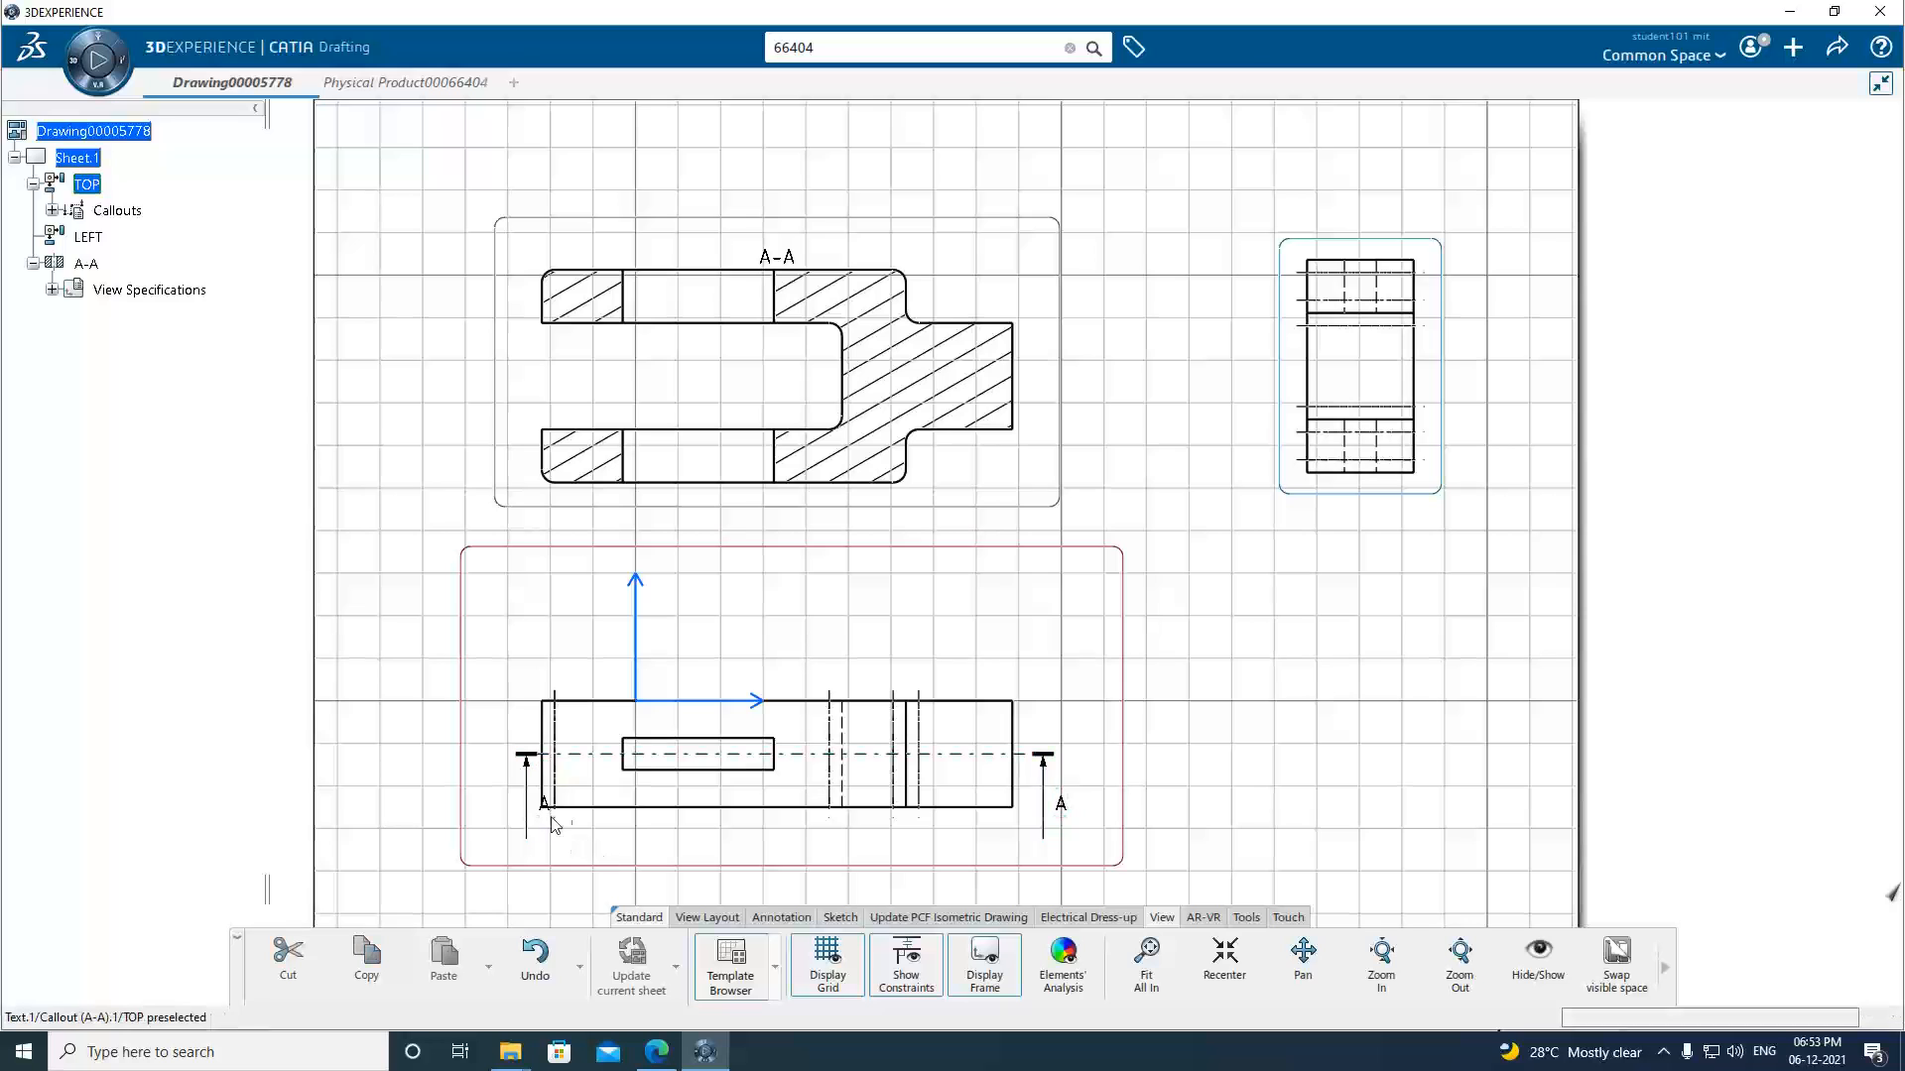
{"action": "left_click_drag", "start_coordinate": [543, 805], "coordinate": [504, 824]}
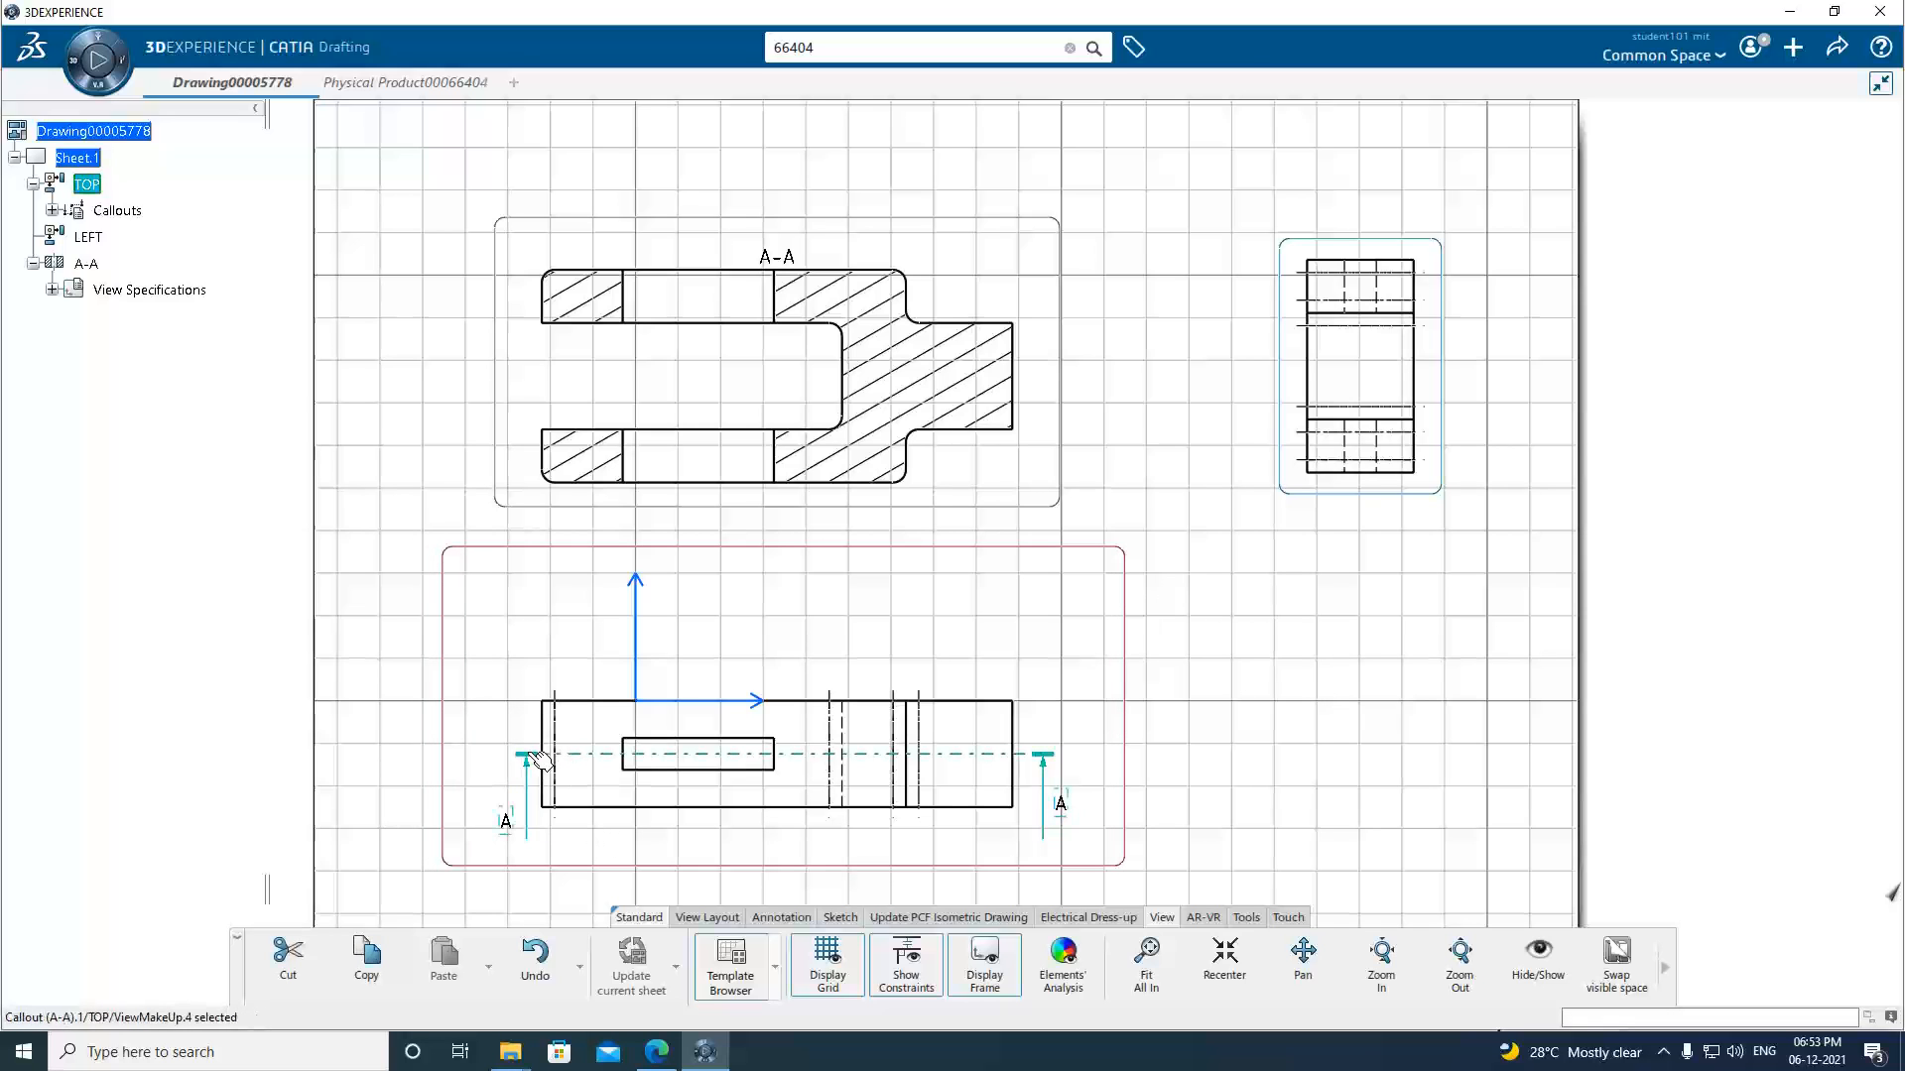
{"action": "left_click", "coordinate": [521, 779]}
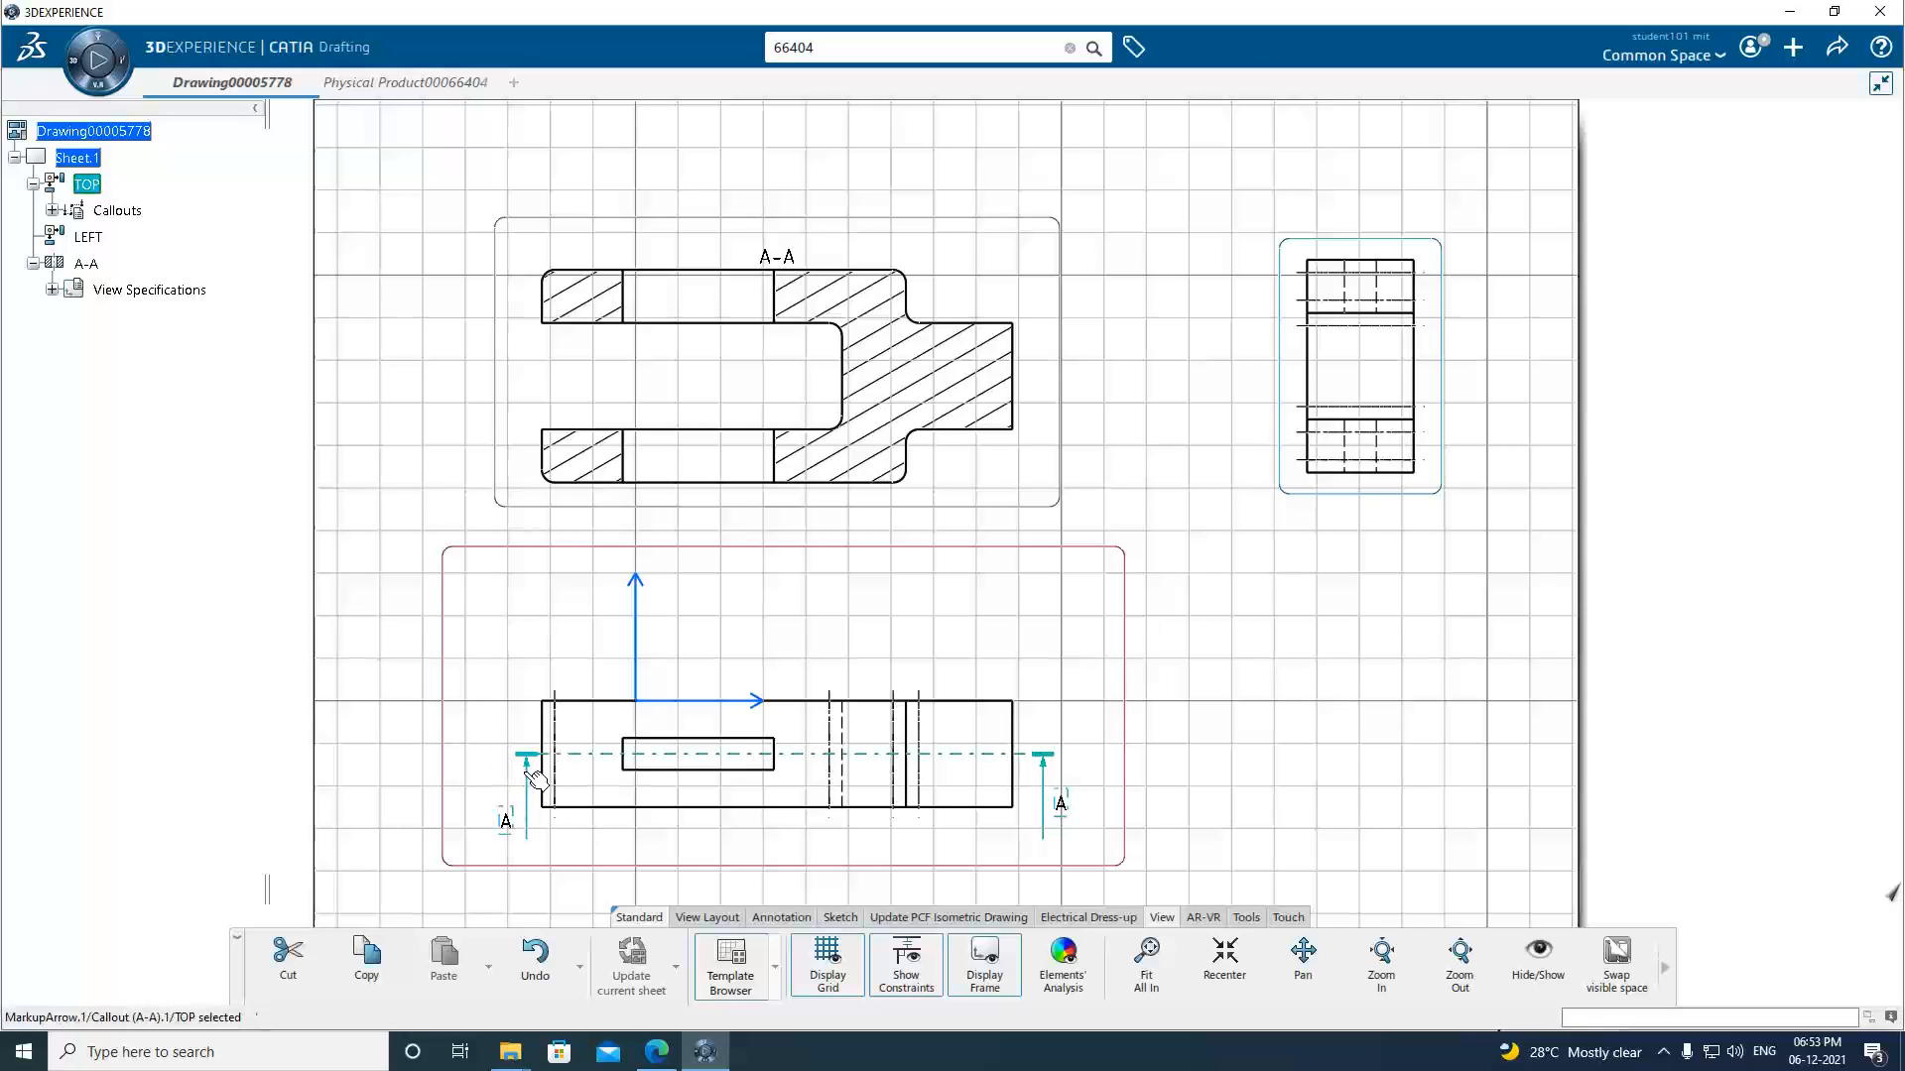
{"action": "left_click", "coordinate": [651, 866]}
{"action": "left_click", "coordinate": [1181, 716]}
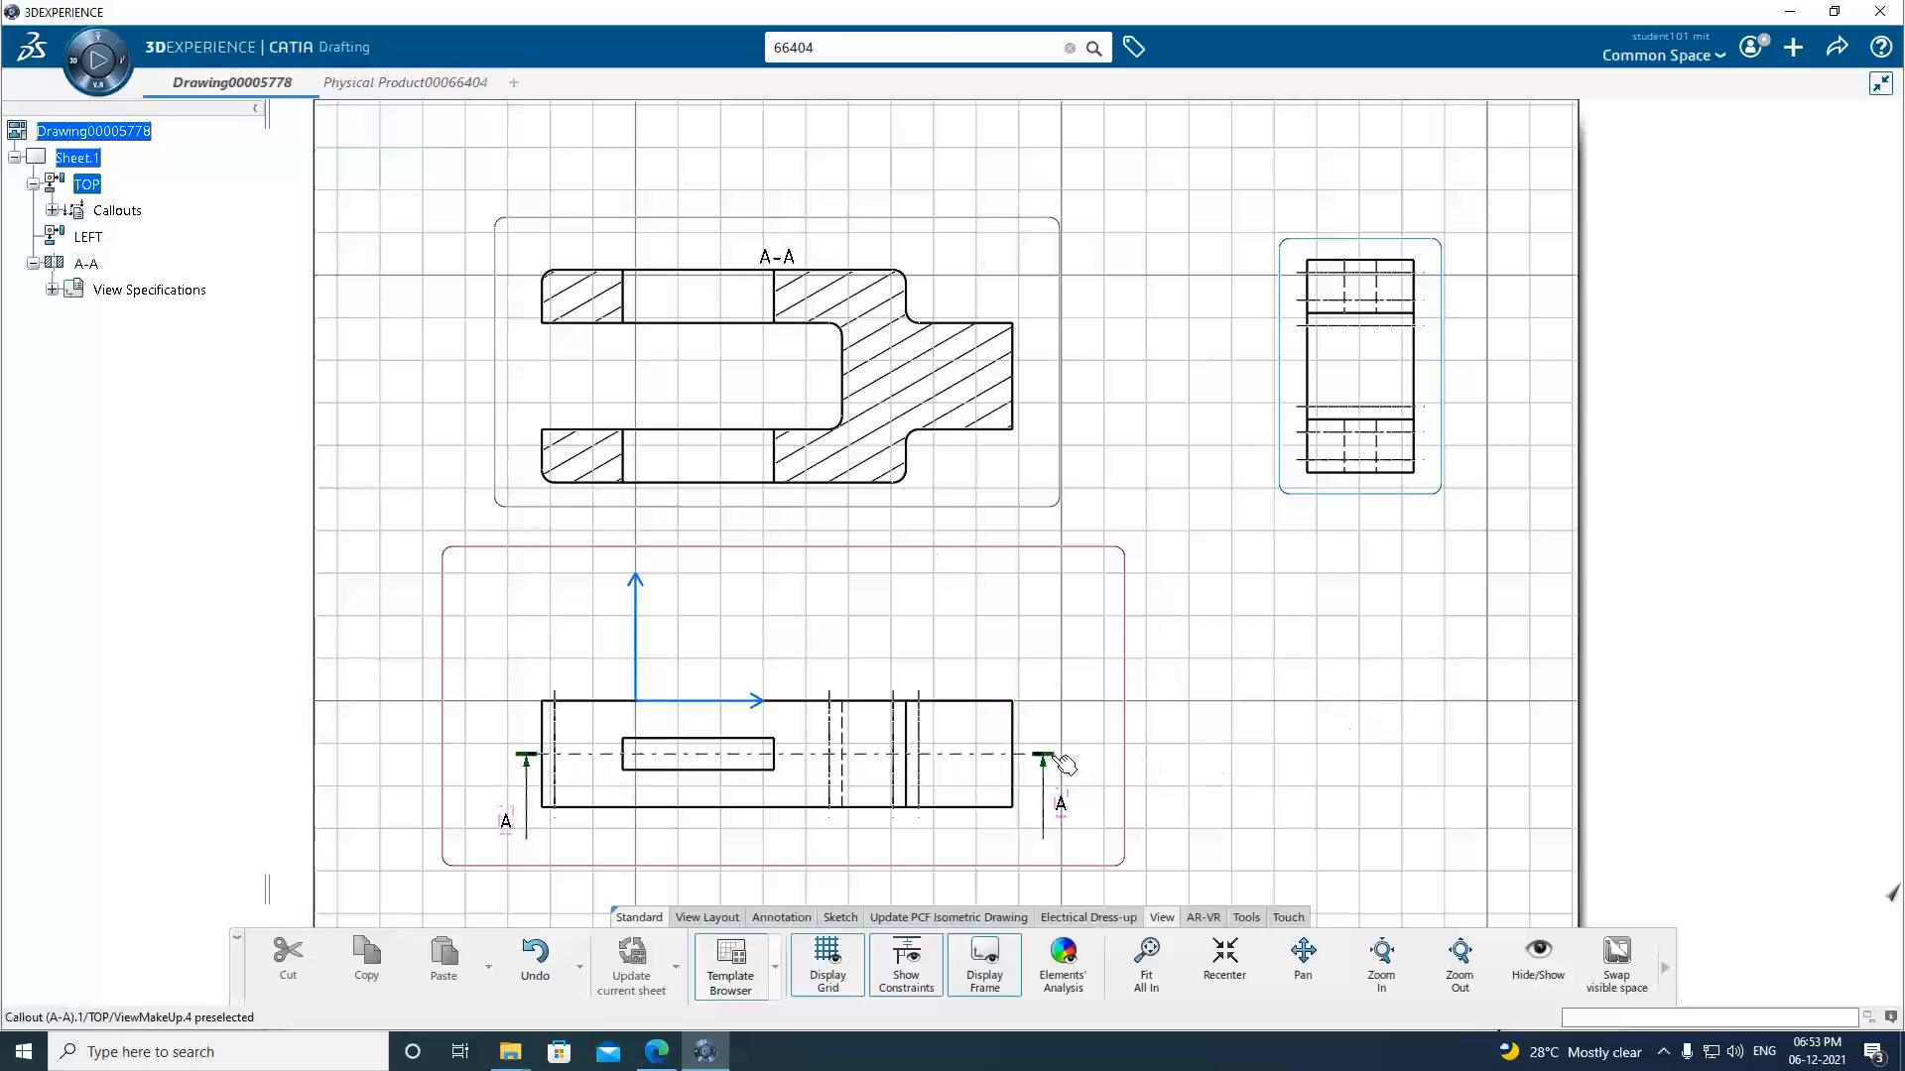
{"action": "left_click", "coordinate": [541, 762]}
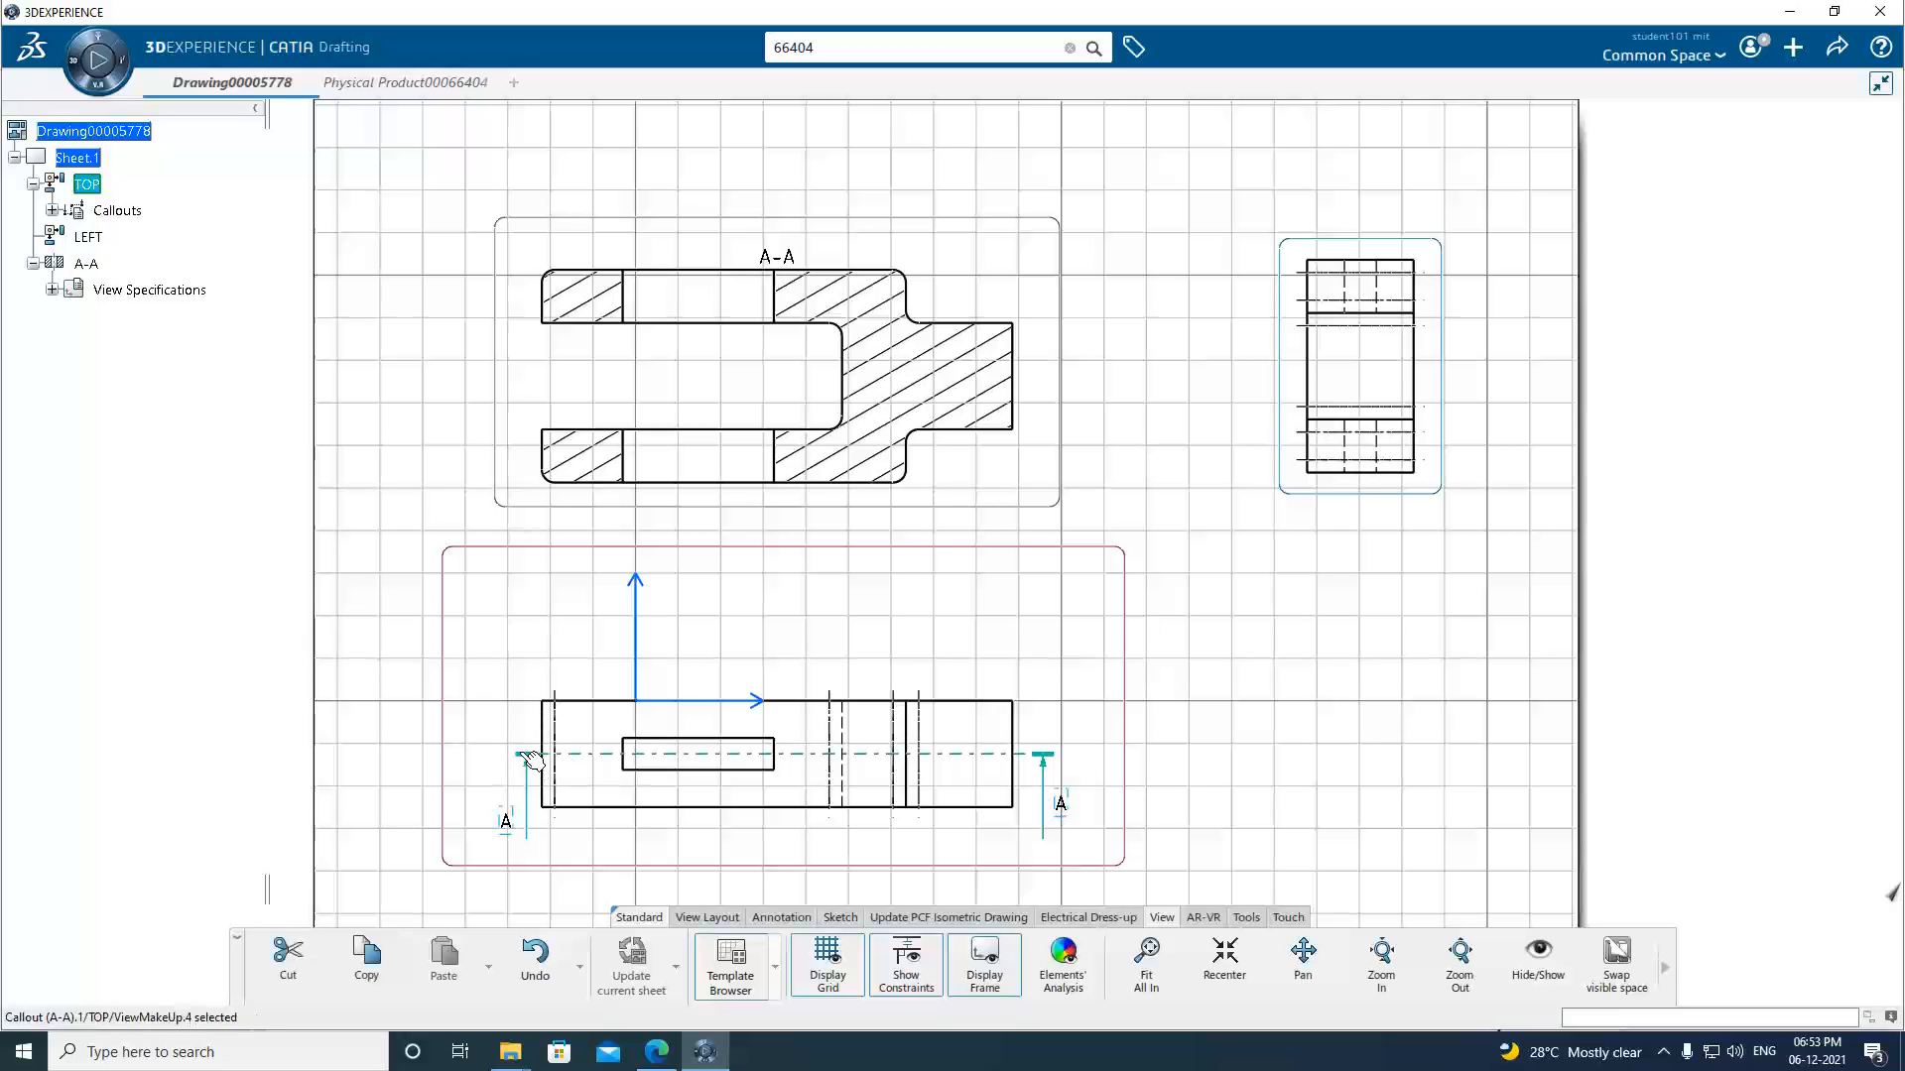
{"action": "left_click", "coordinate": [1121, 685]}
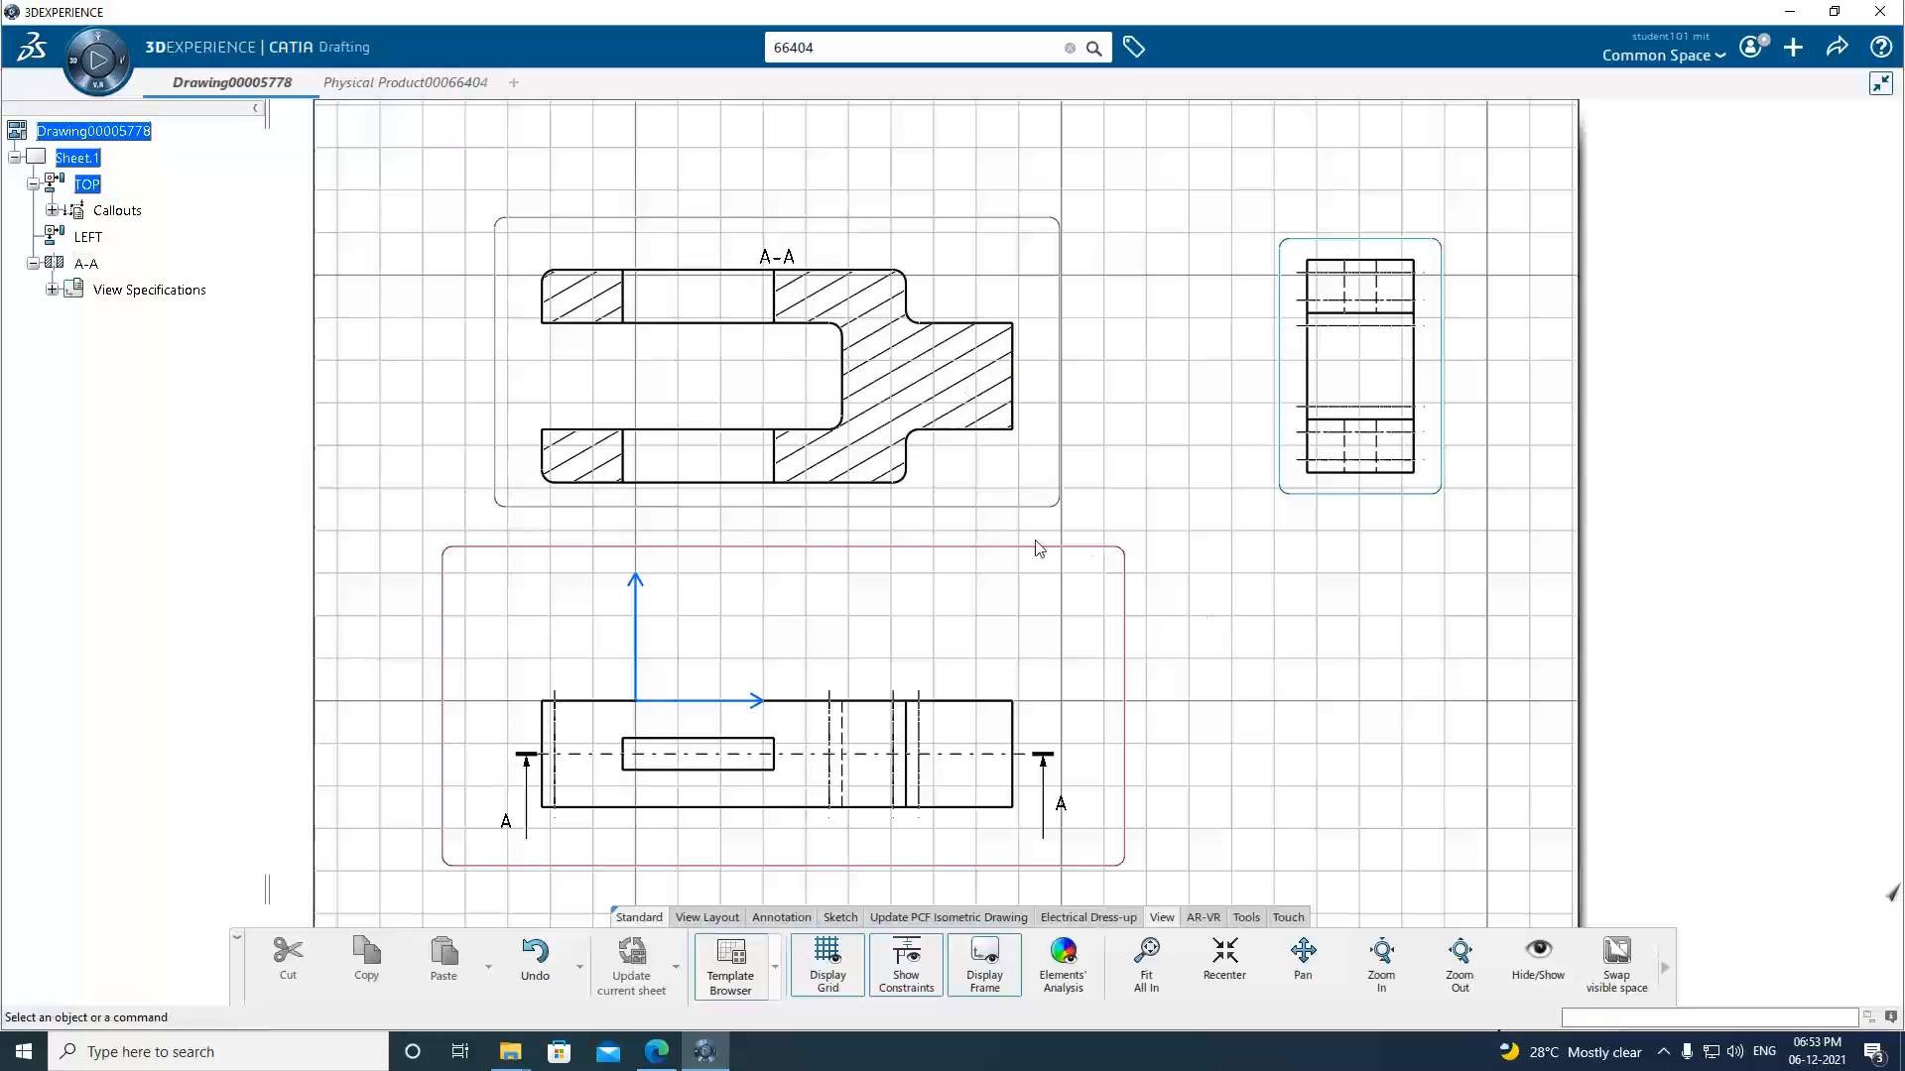
Set the section view's hatching to a 45 deg angle and a 3 mm pitch.
{"action": "left_click", "coordinate": [889, 390]}
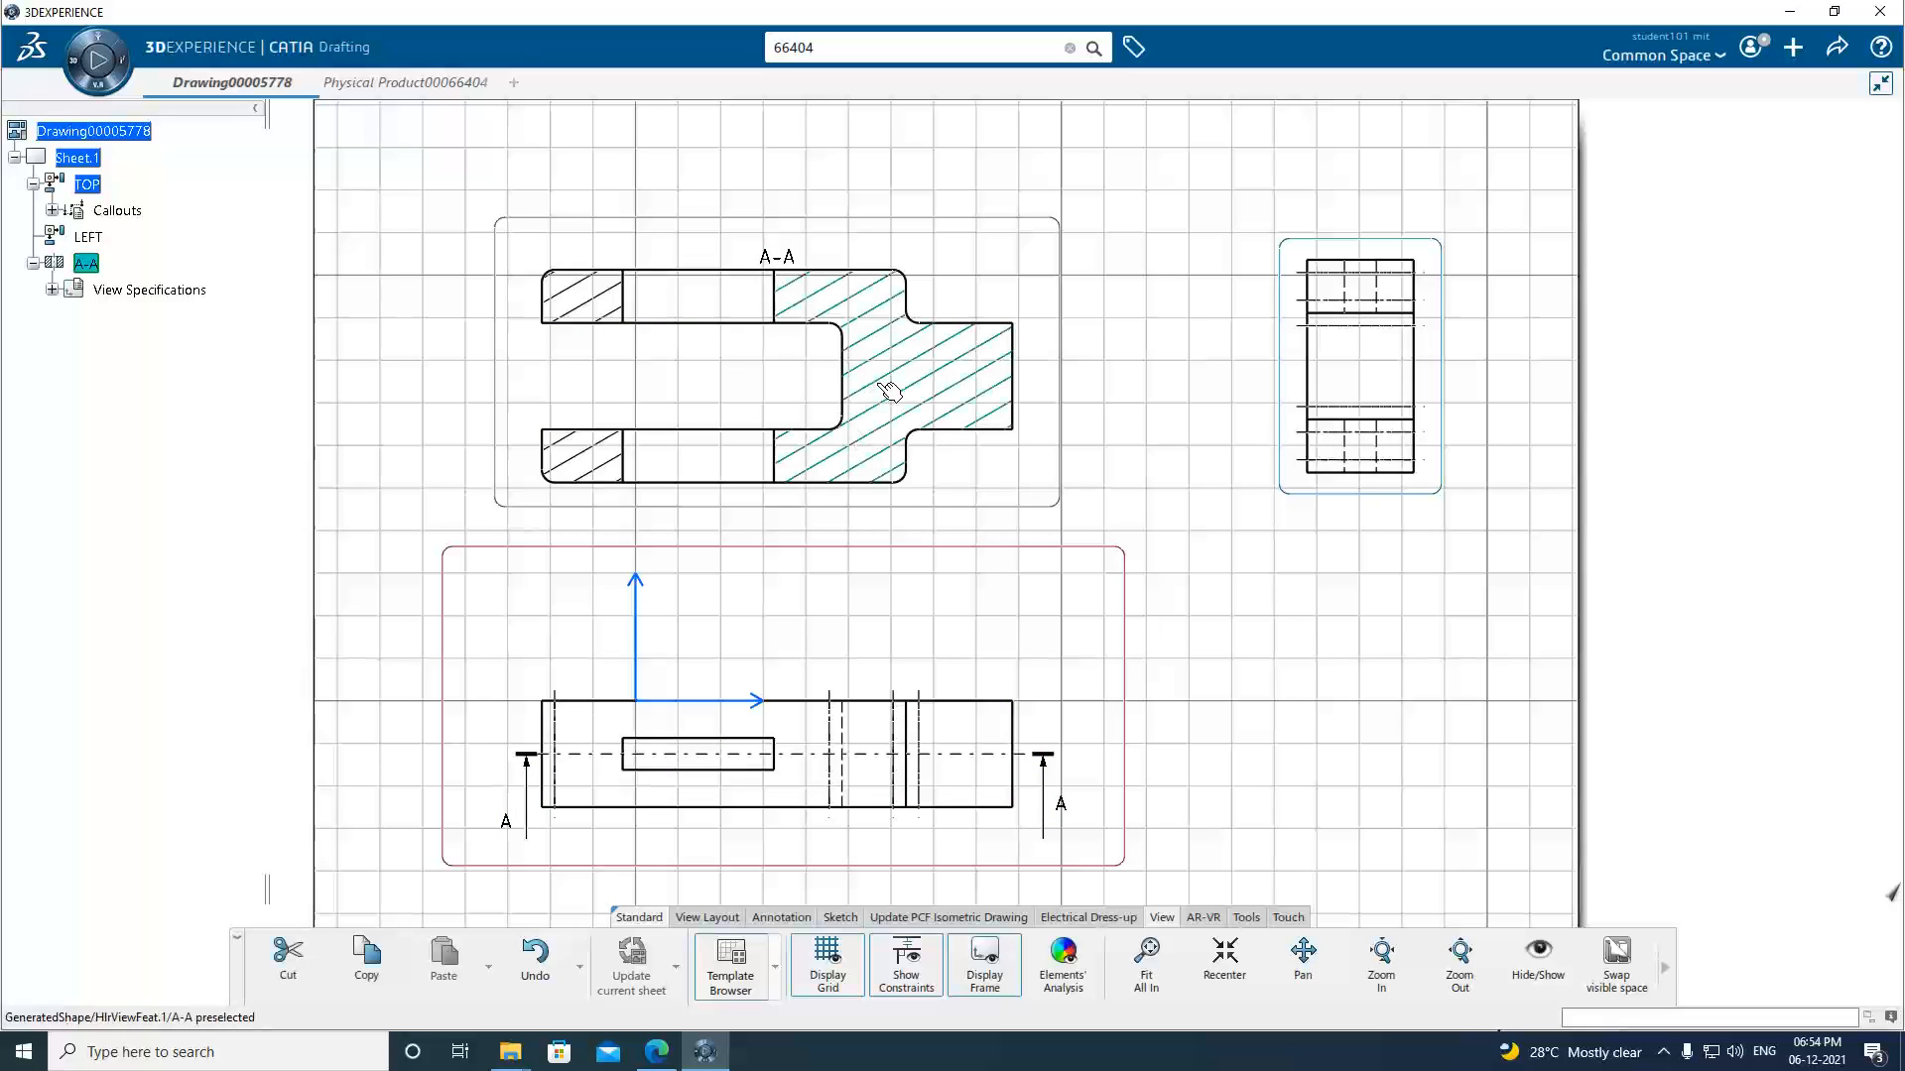
{"action": "right_click", "coordinate": [889, 390]}
{"action": "left_click", "coordinate": [933, 471]}
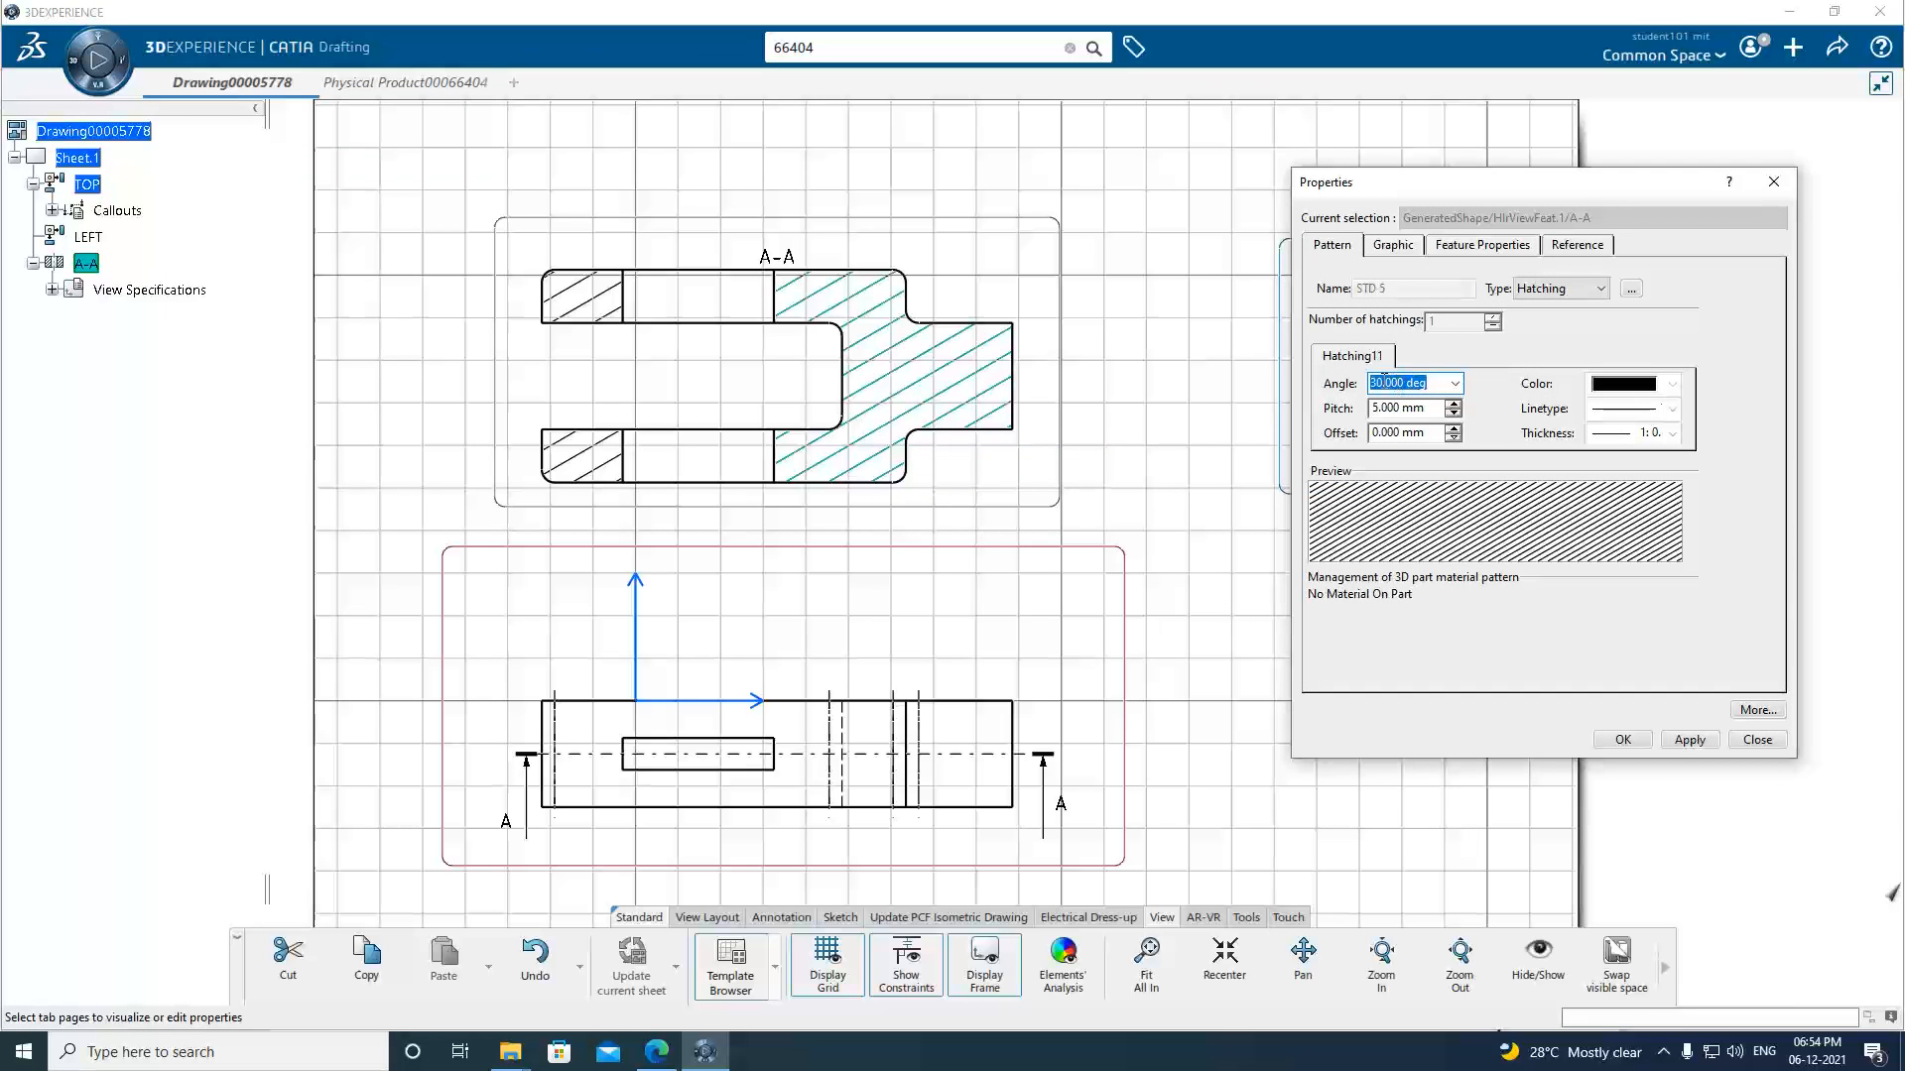
{"action": "left_click", "coordinate": [1386, 382]}
{"action": "left_click", "coordinate": [1698, 744]}
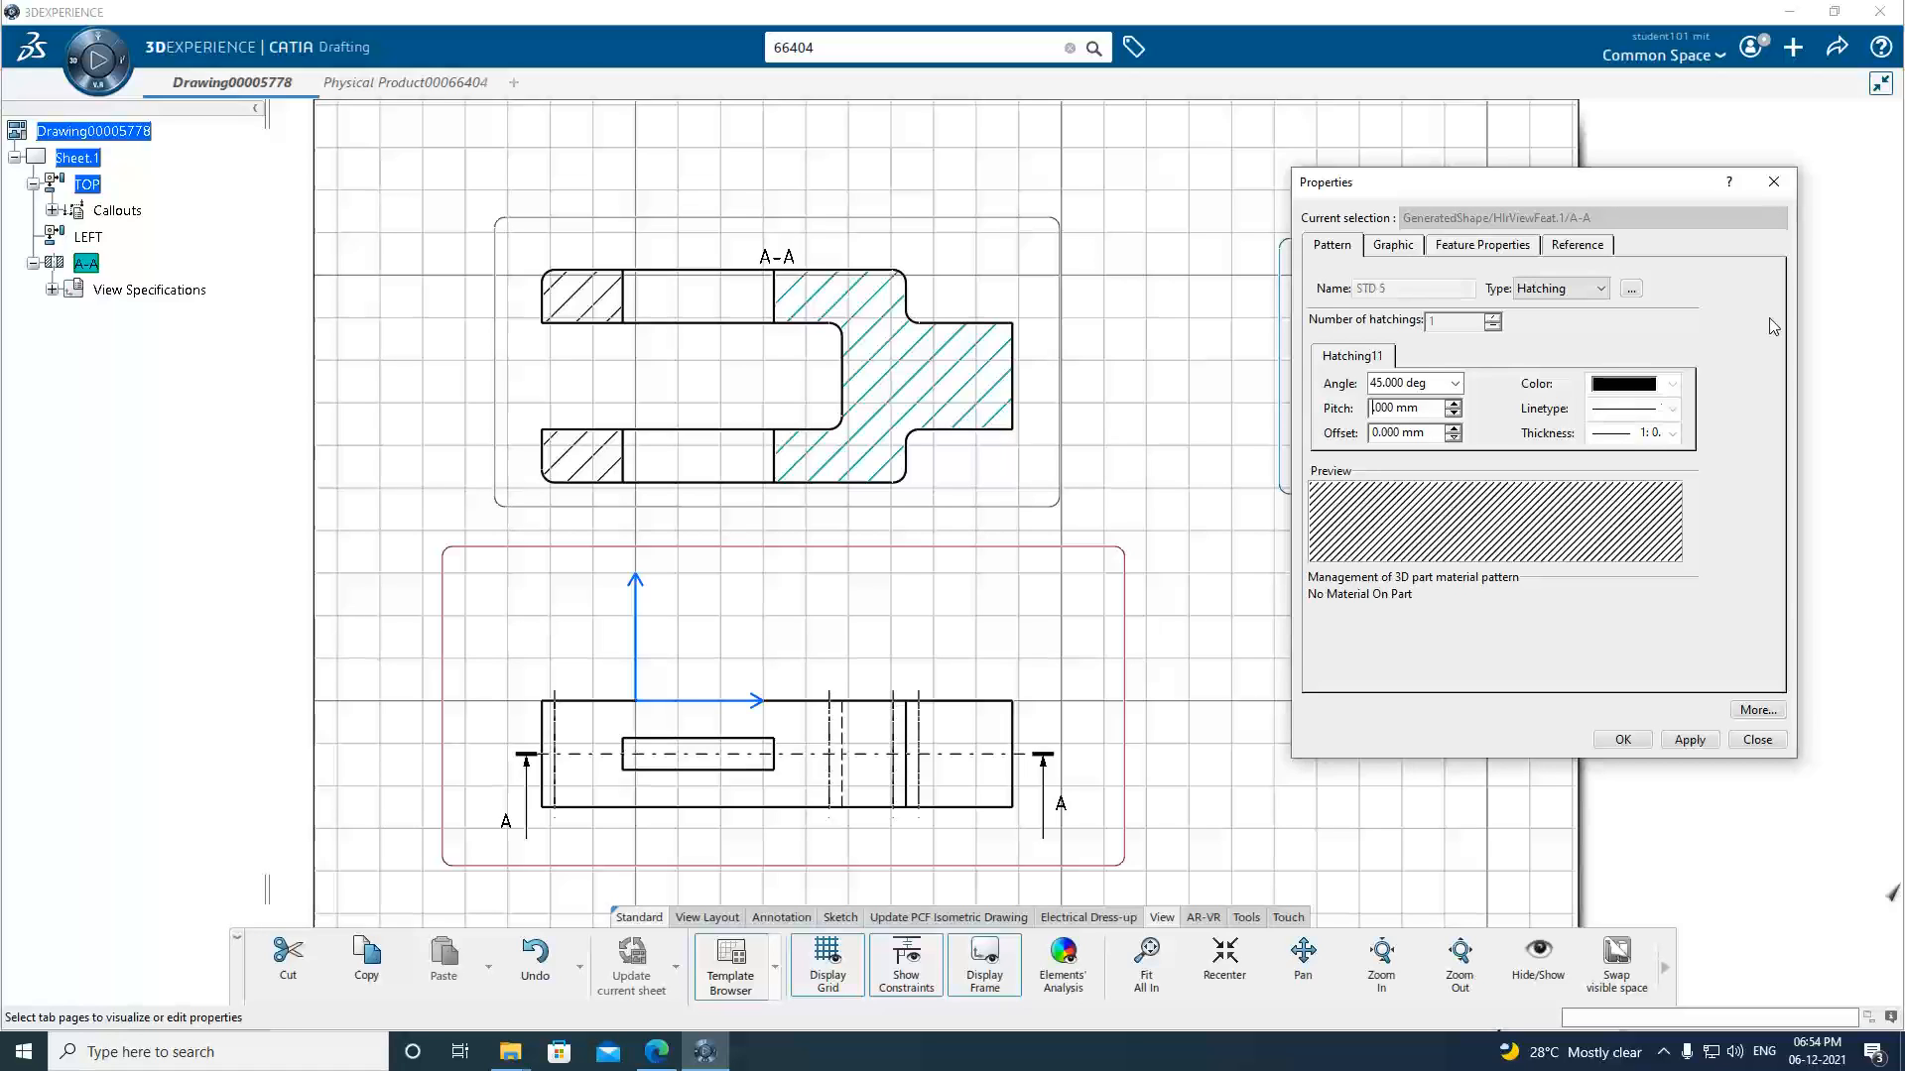
{"action": "left_click", "coordinate": [1690, 740]}
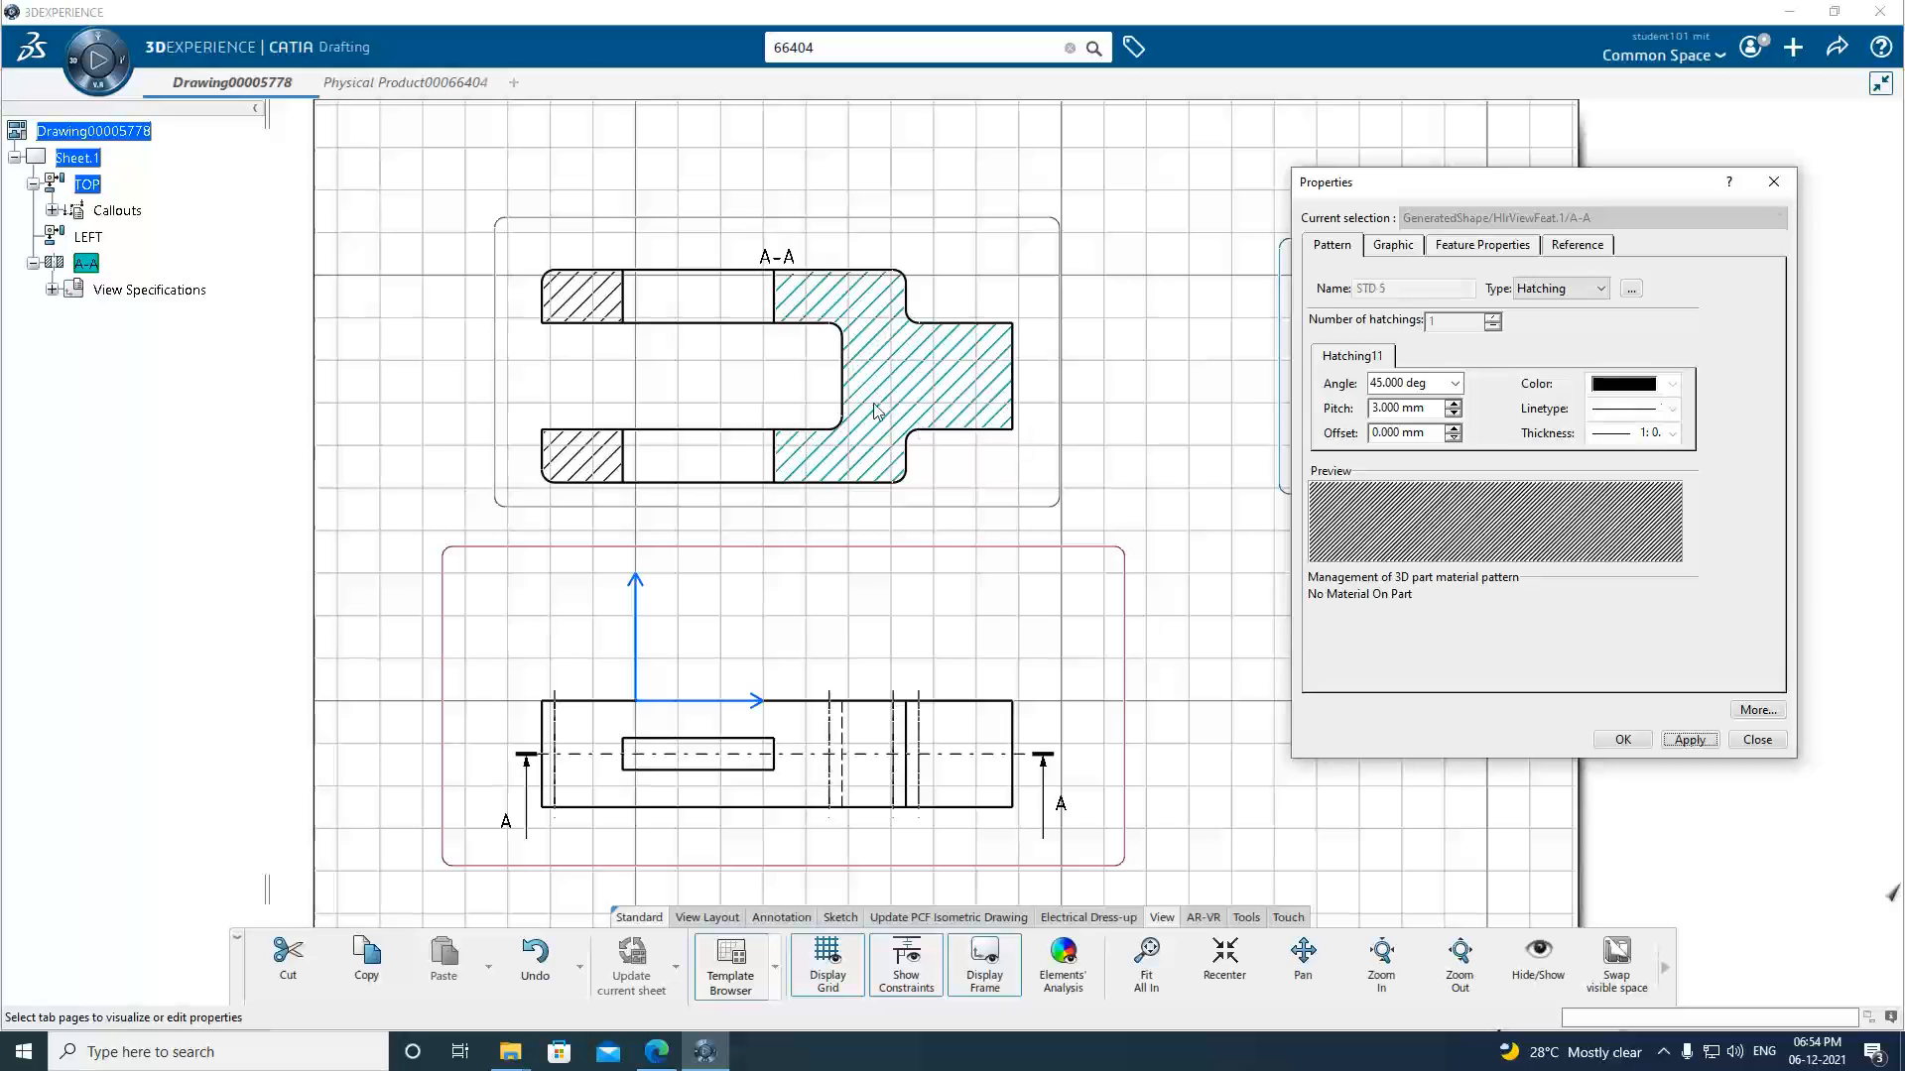
Try a hatching angle of -45 deg on the section view.
{"action": "left_click", "coordinate": [1375, 384]}
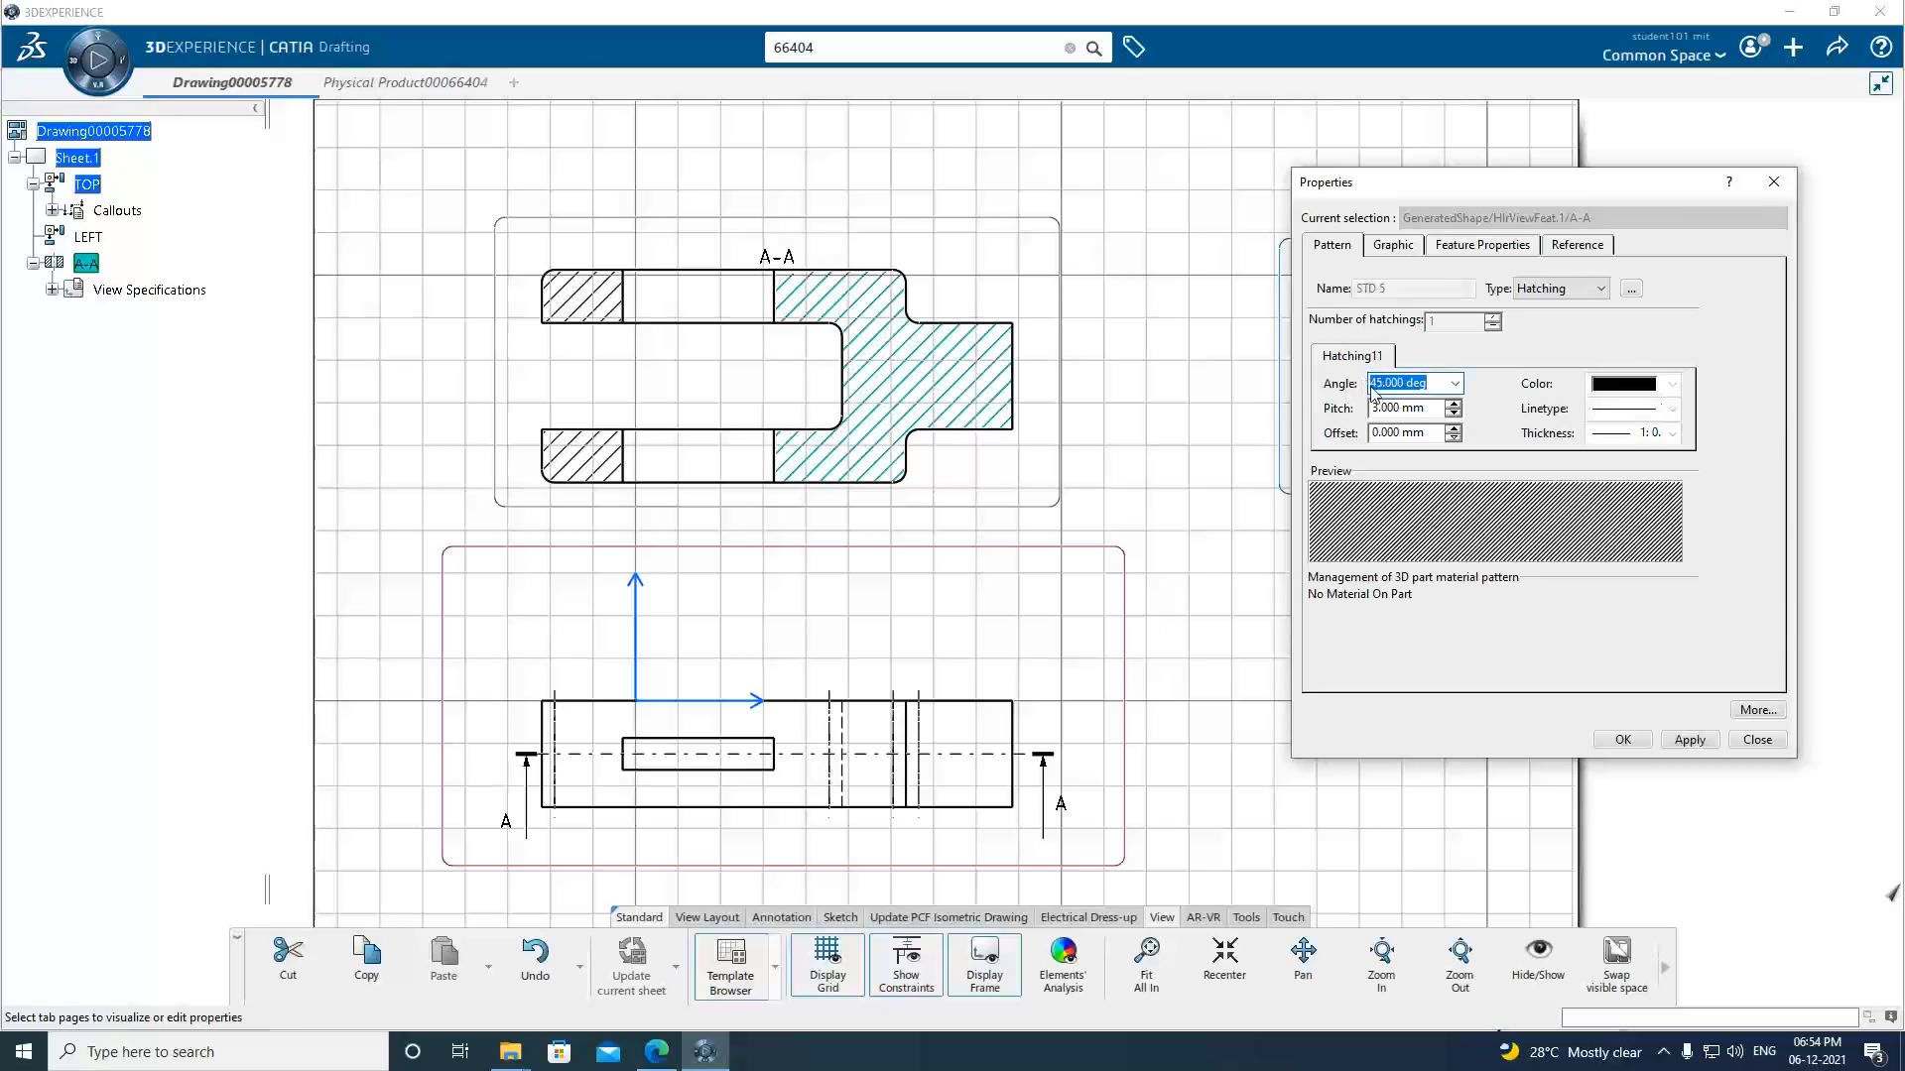
{"action": "left_click", "coordinate": [1373, 384]}
{"action": "left_click", "coordinate": [1688, 741]}
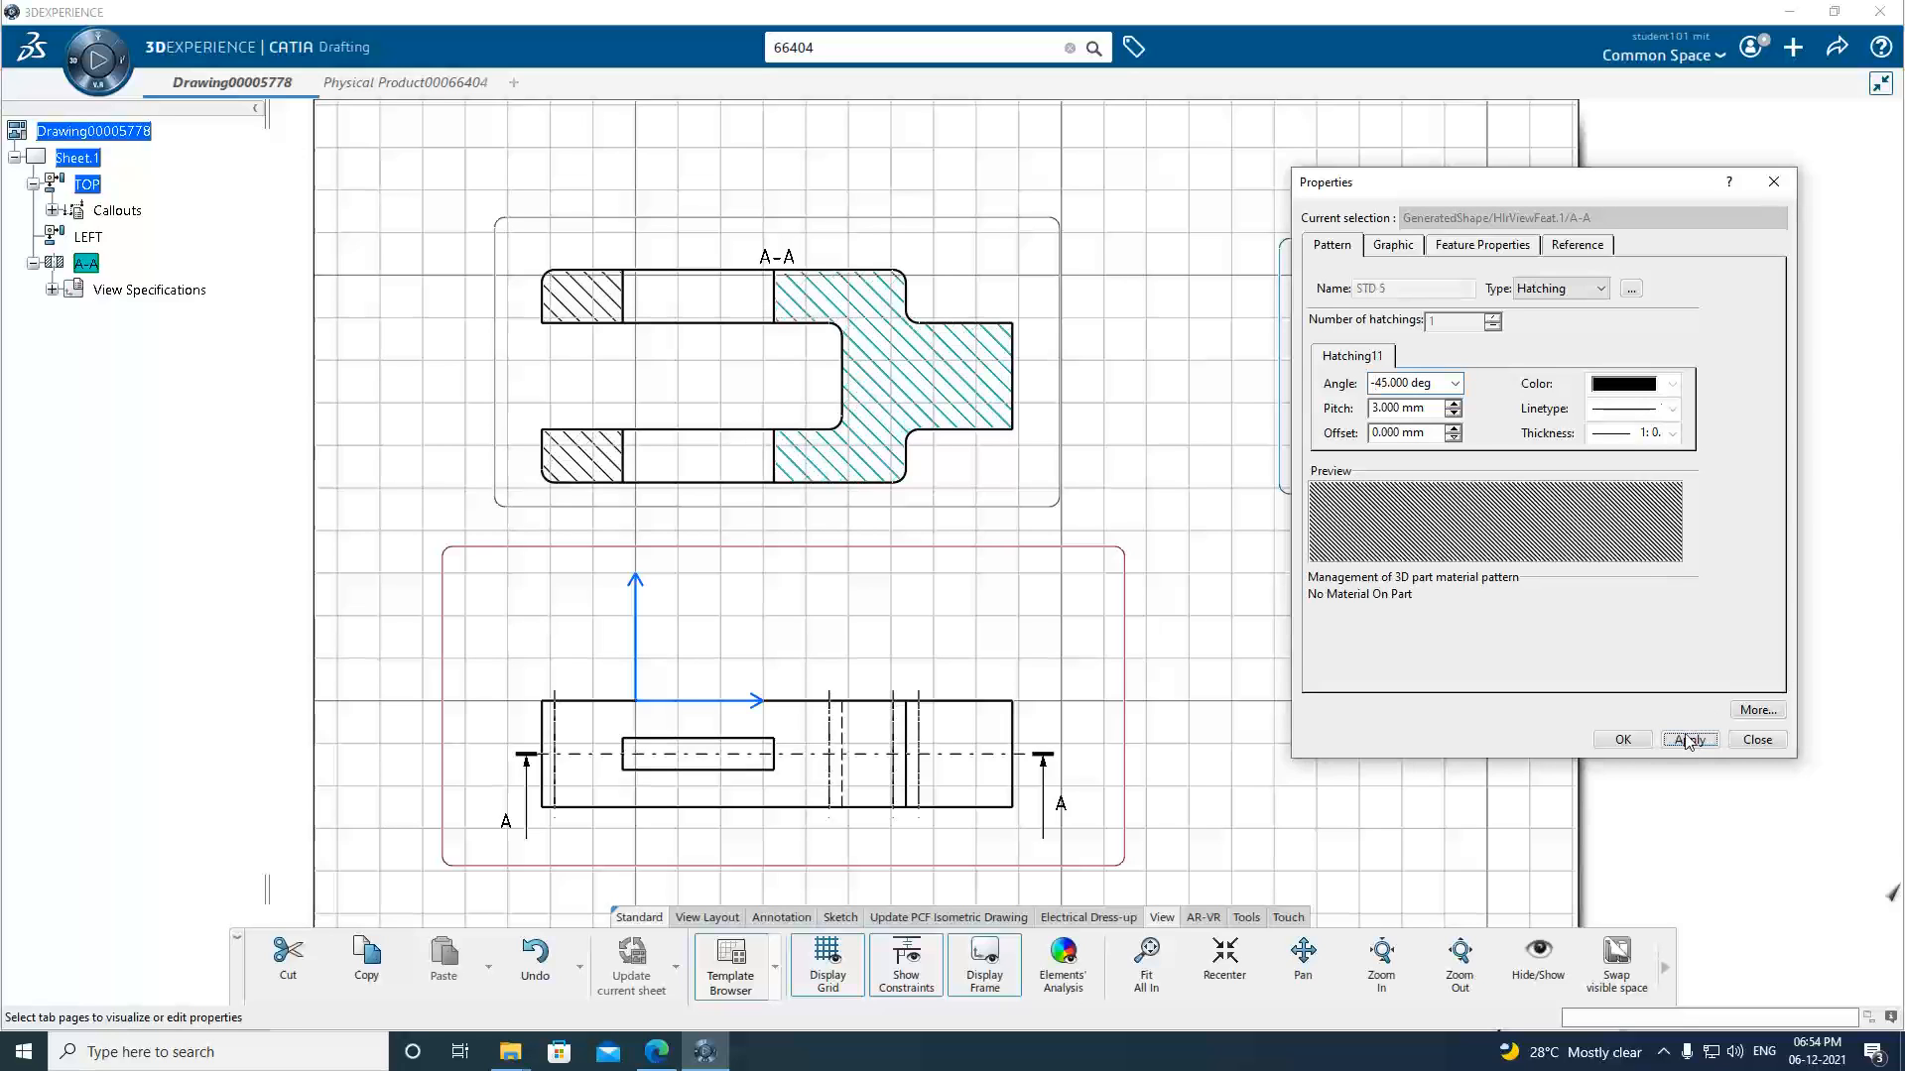
Set the section hatching angle back to 45 deg and accept the hatching properties.
{"action": "left_click", "coordinate": [1404, 384]}
{"action": "left_click", "coordinate": [1377, 384]}
{"action": "key", "text": "BackSpace"}
{"action": "left_click", "coordinate": [1687, 741]}
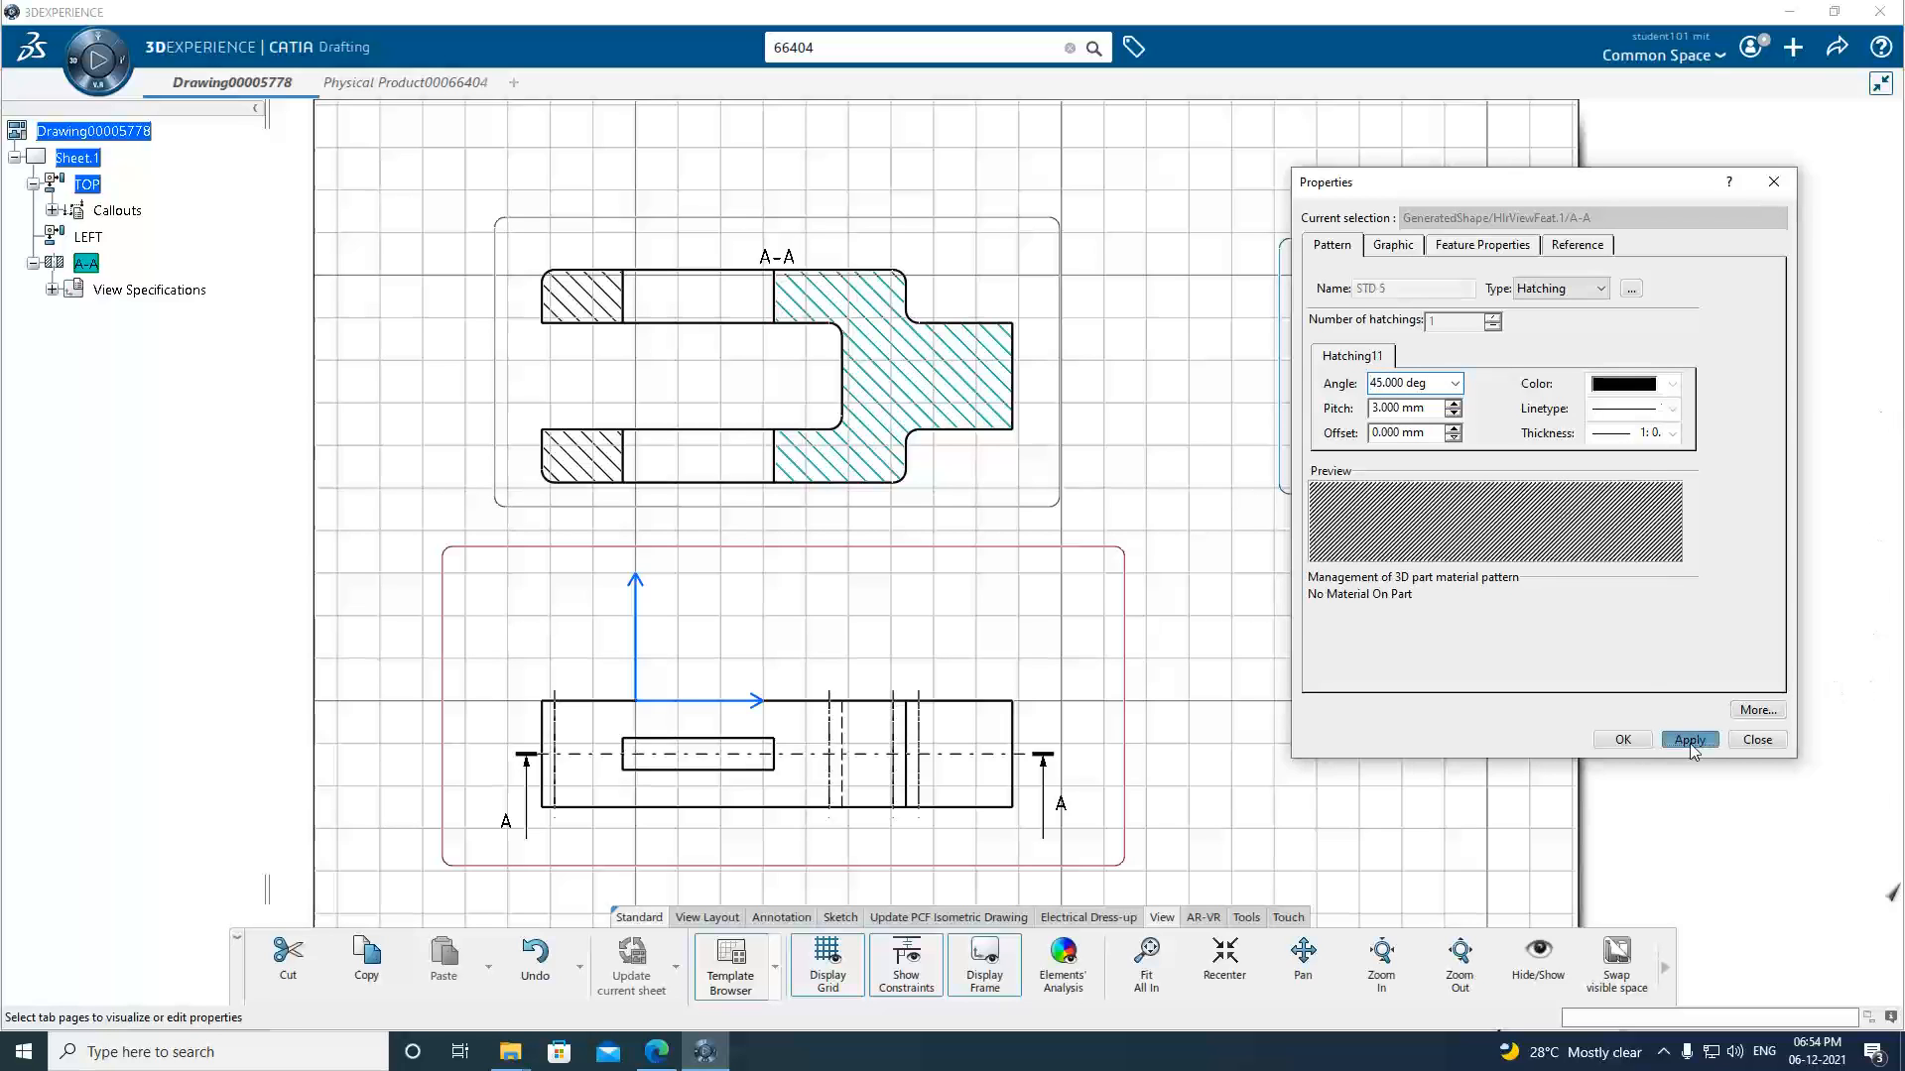
{"action": "left_click", "coordinate": [1621, 740]}
Delete the left side view from the sheet.
{"action": "left_click", "coordinate": [1146, 474]}
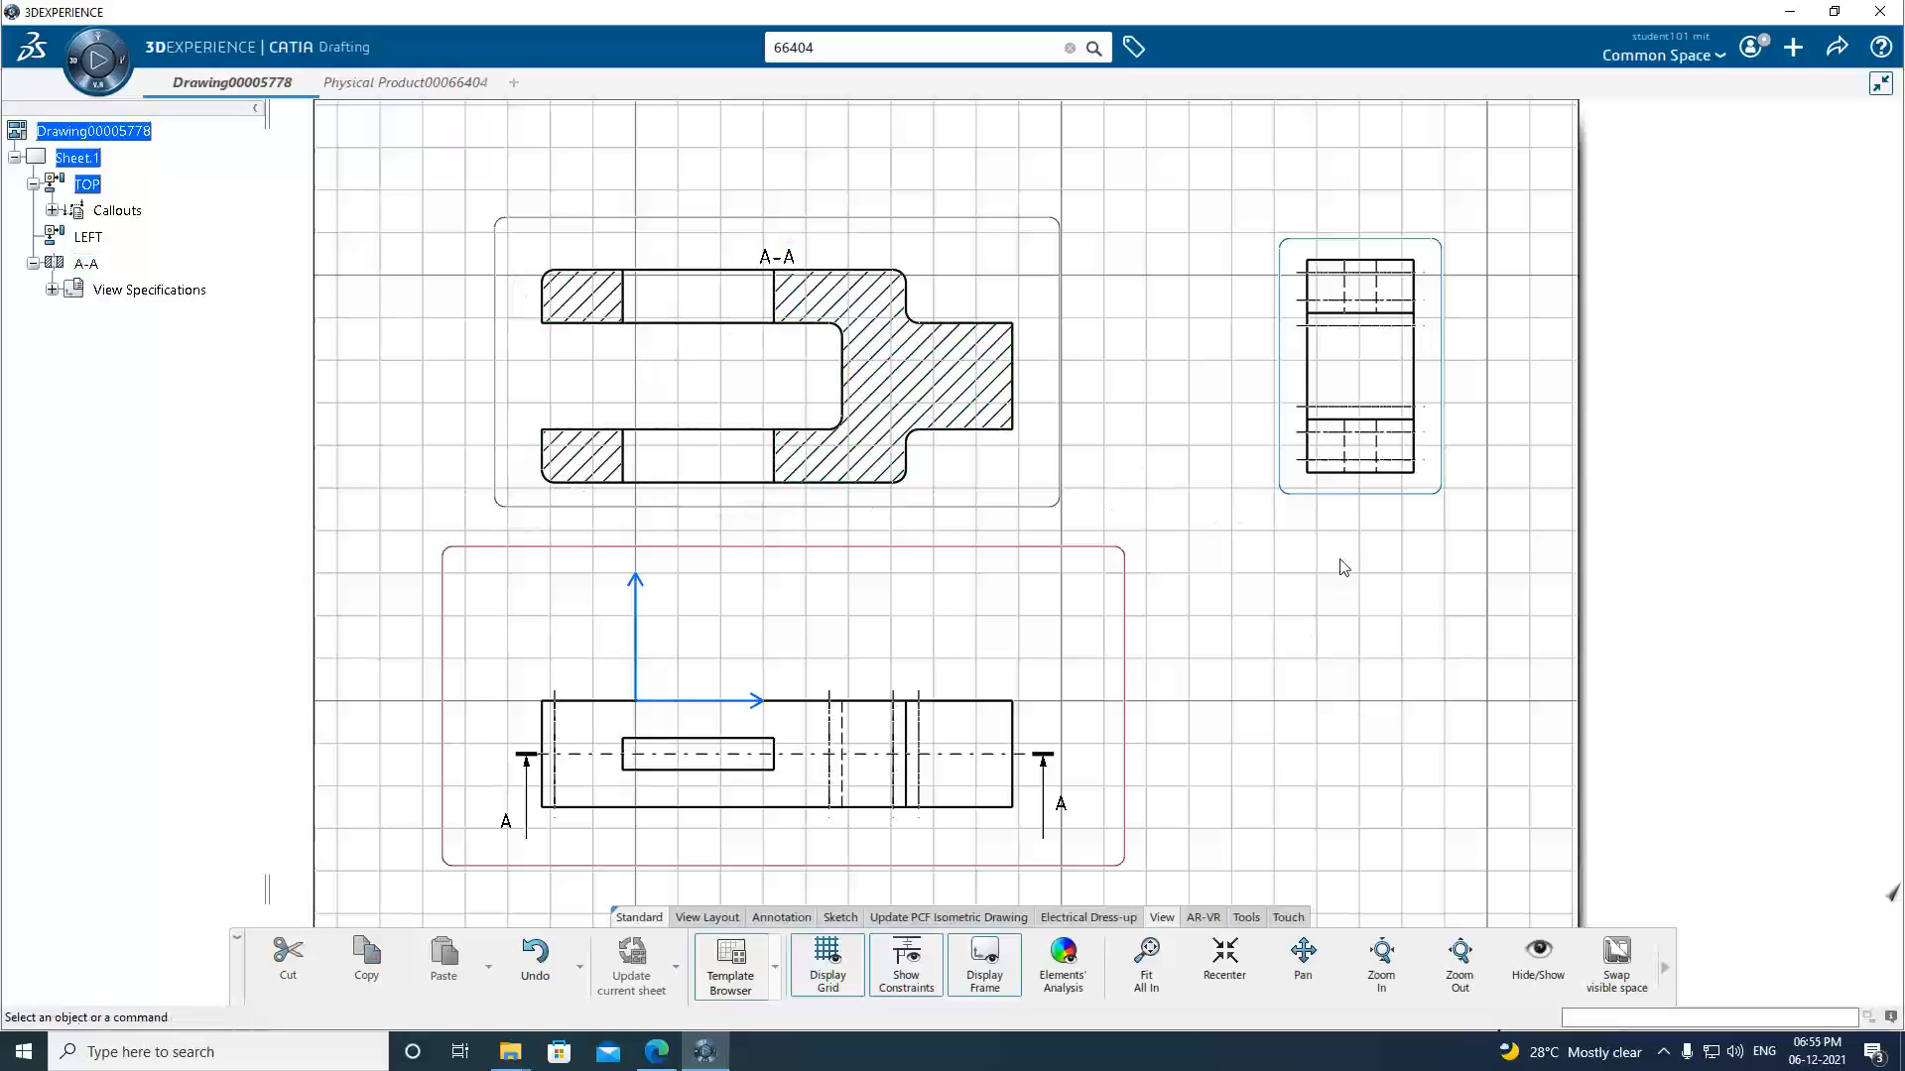
{"action": "left_click", "coordinate": [1447, 506]}
{"action": "key", "text": "Delete"}
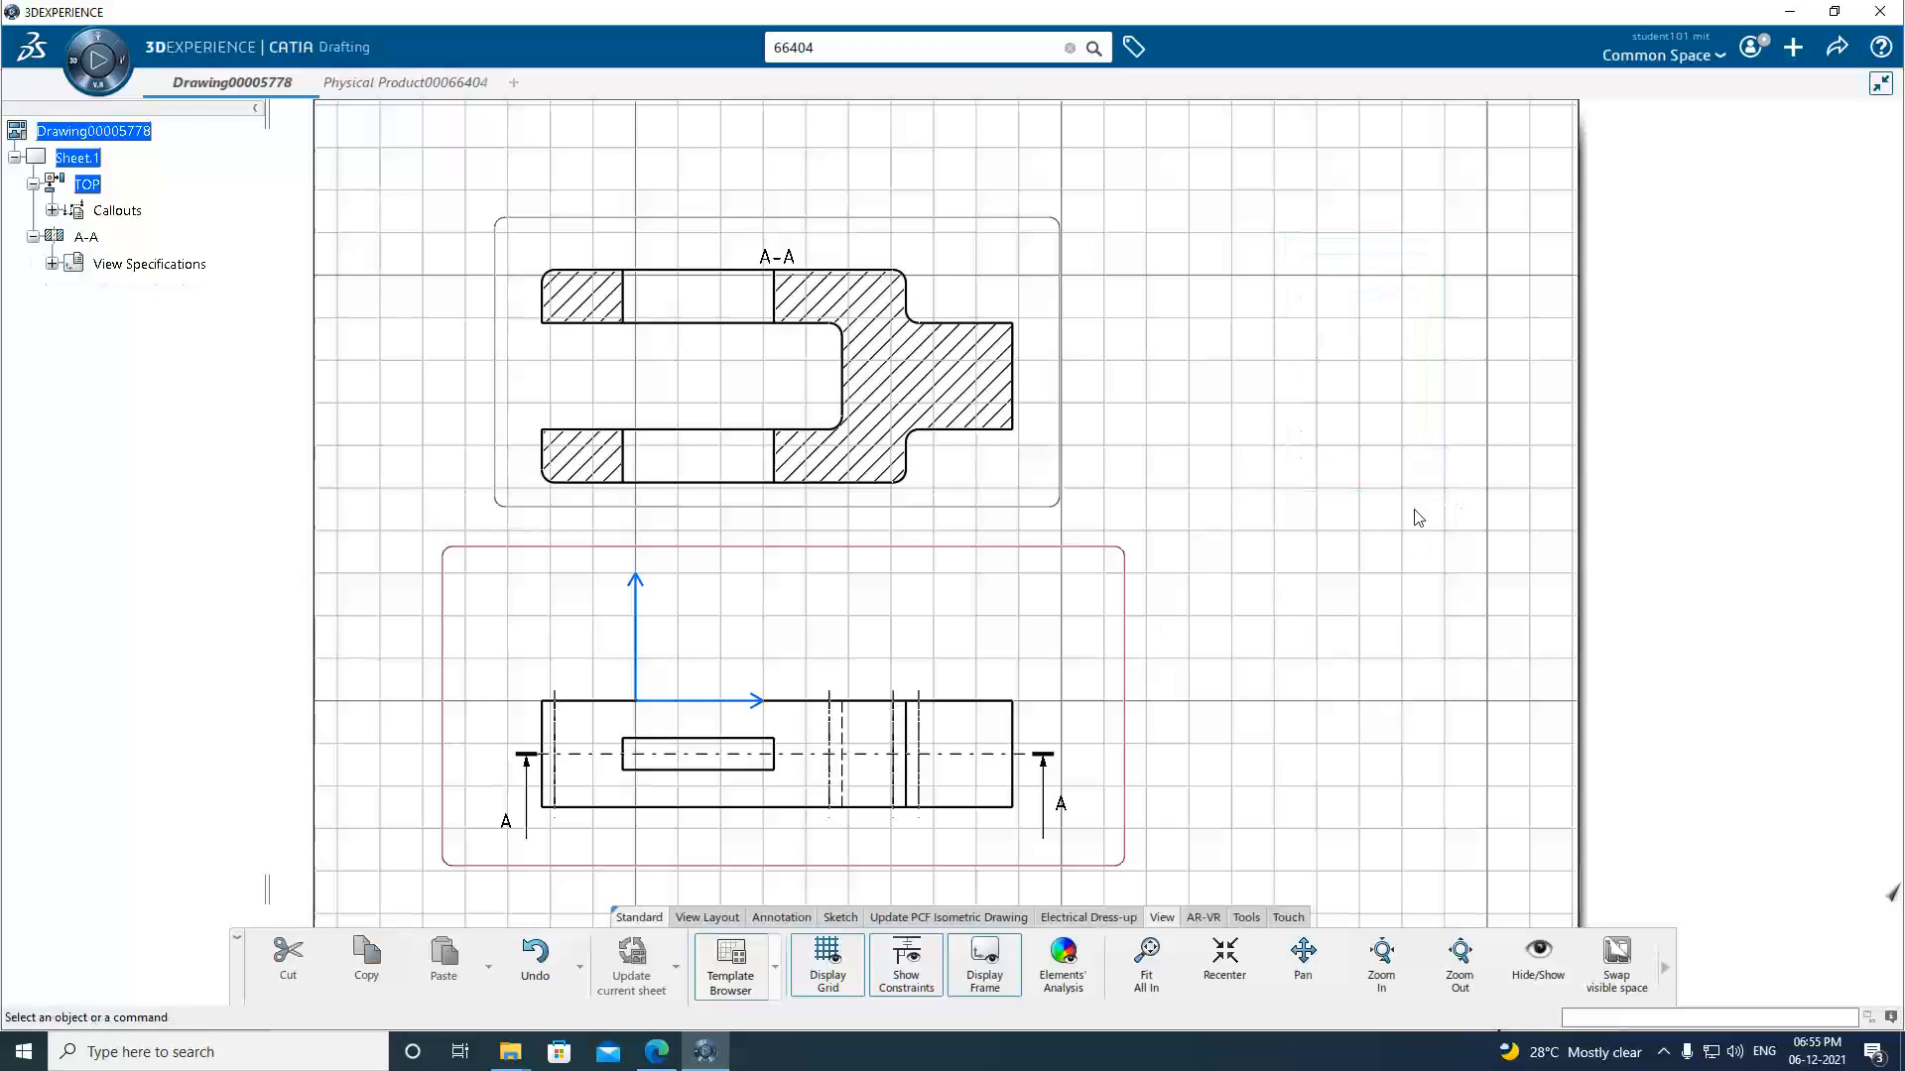
{"action": "left_click", "coordinate": [706, 918]}
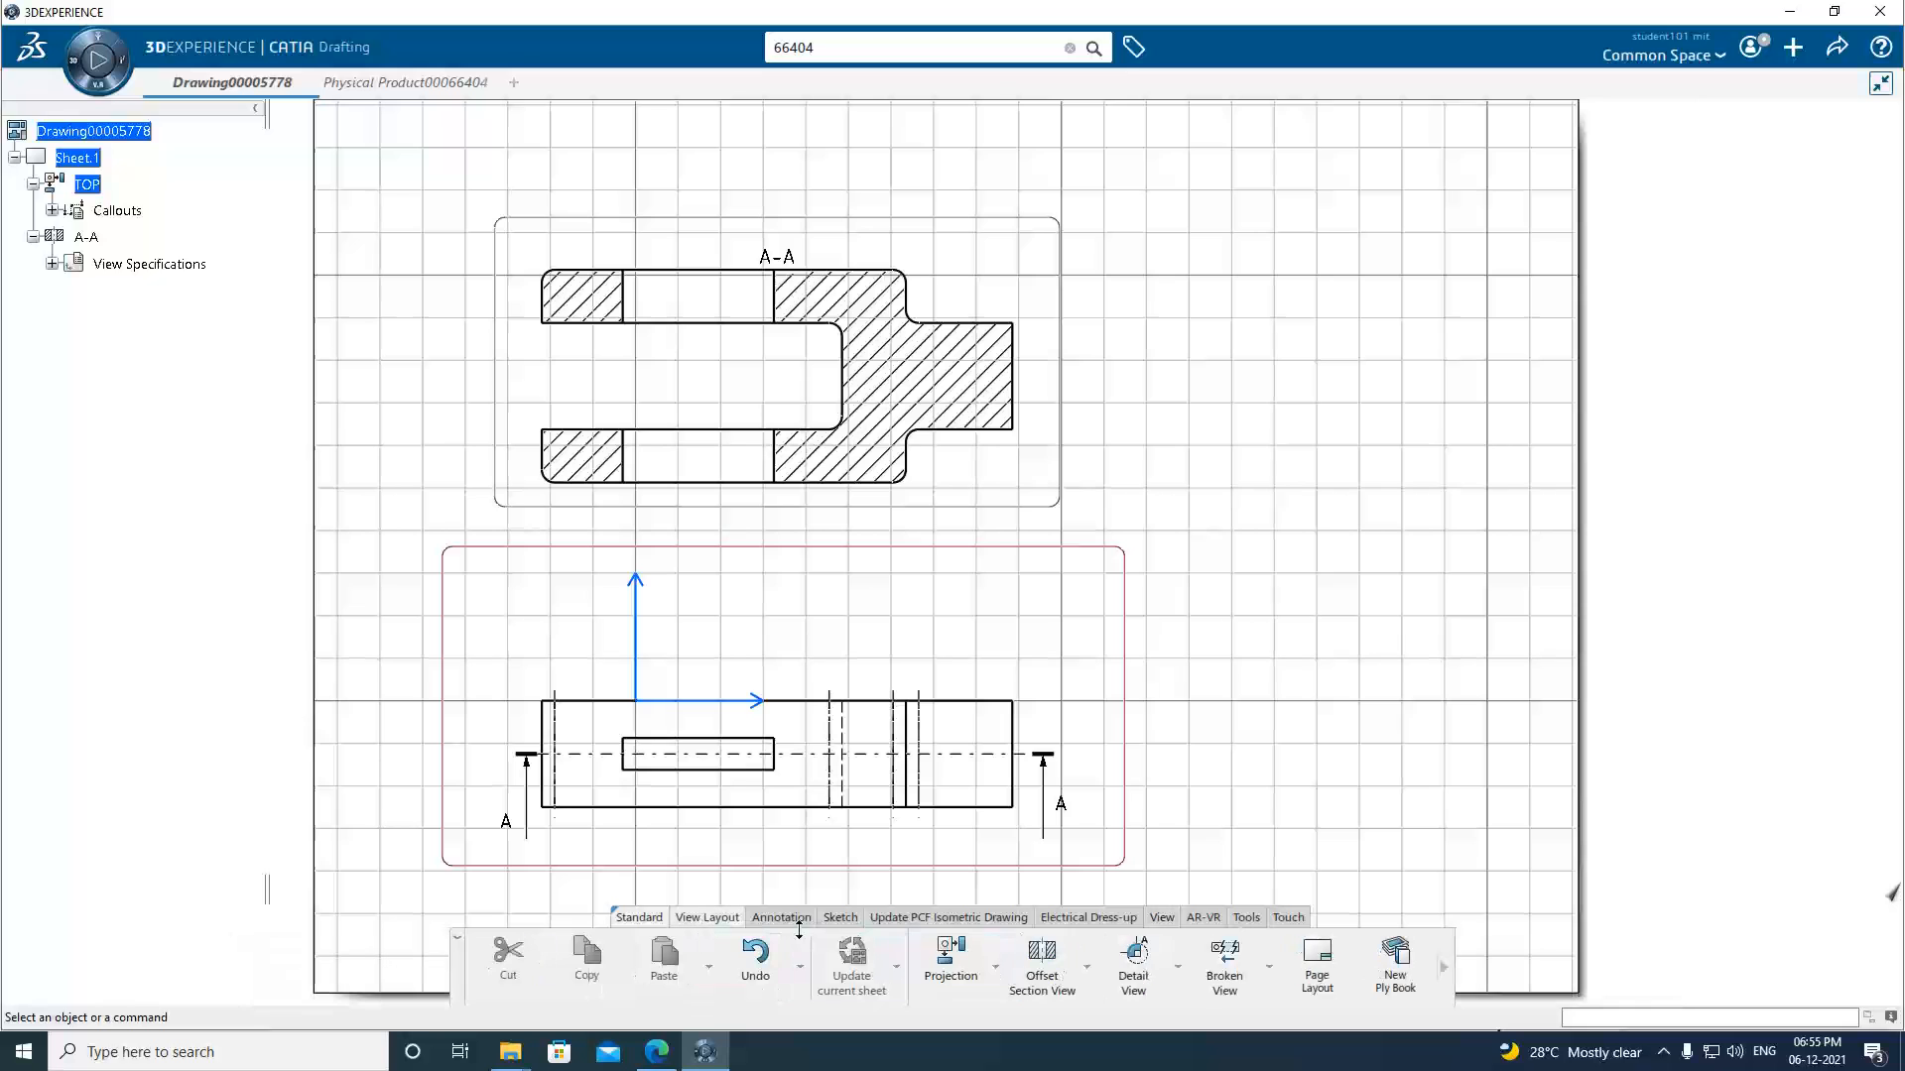
{"action": "left_click", "coordinate": [995, 967]}
{"action": "left_click", "coordinate": [957, 893]}
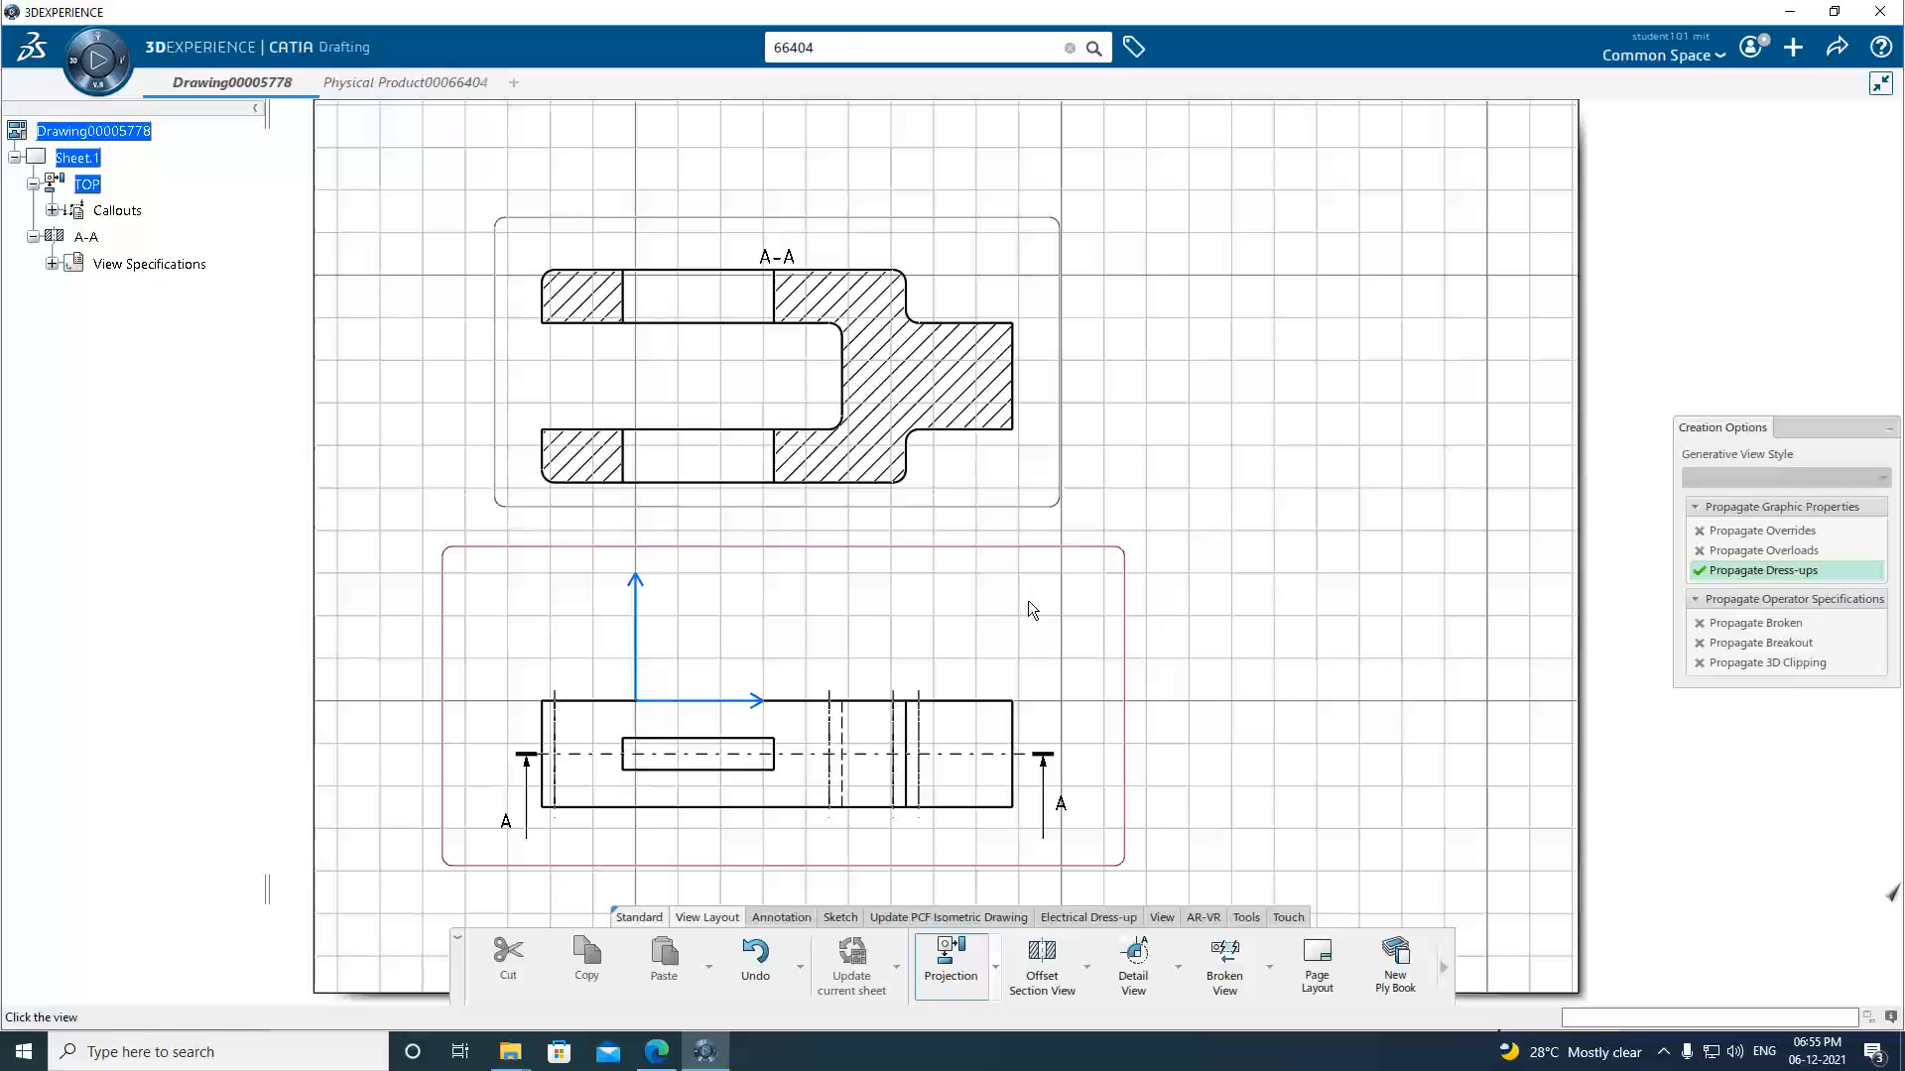
{"action": "key", "text": "Escape"}
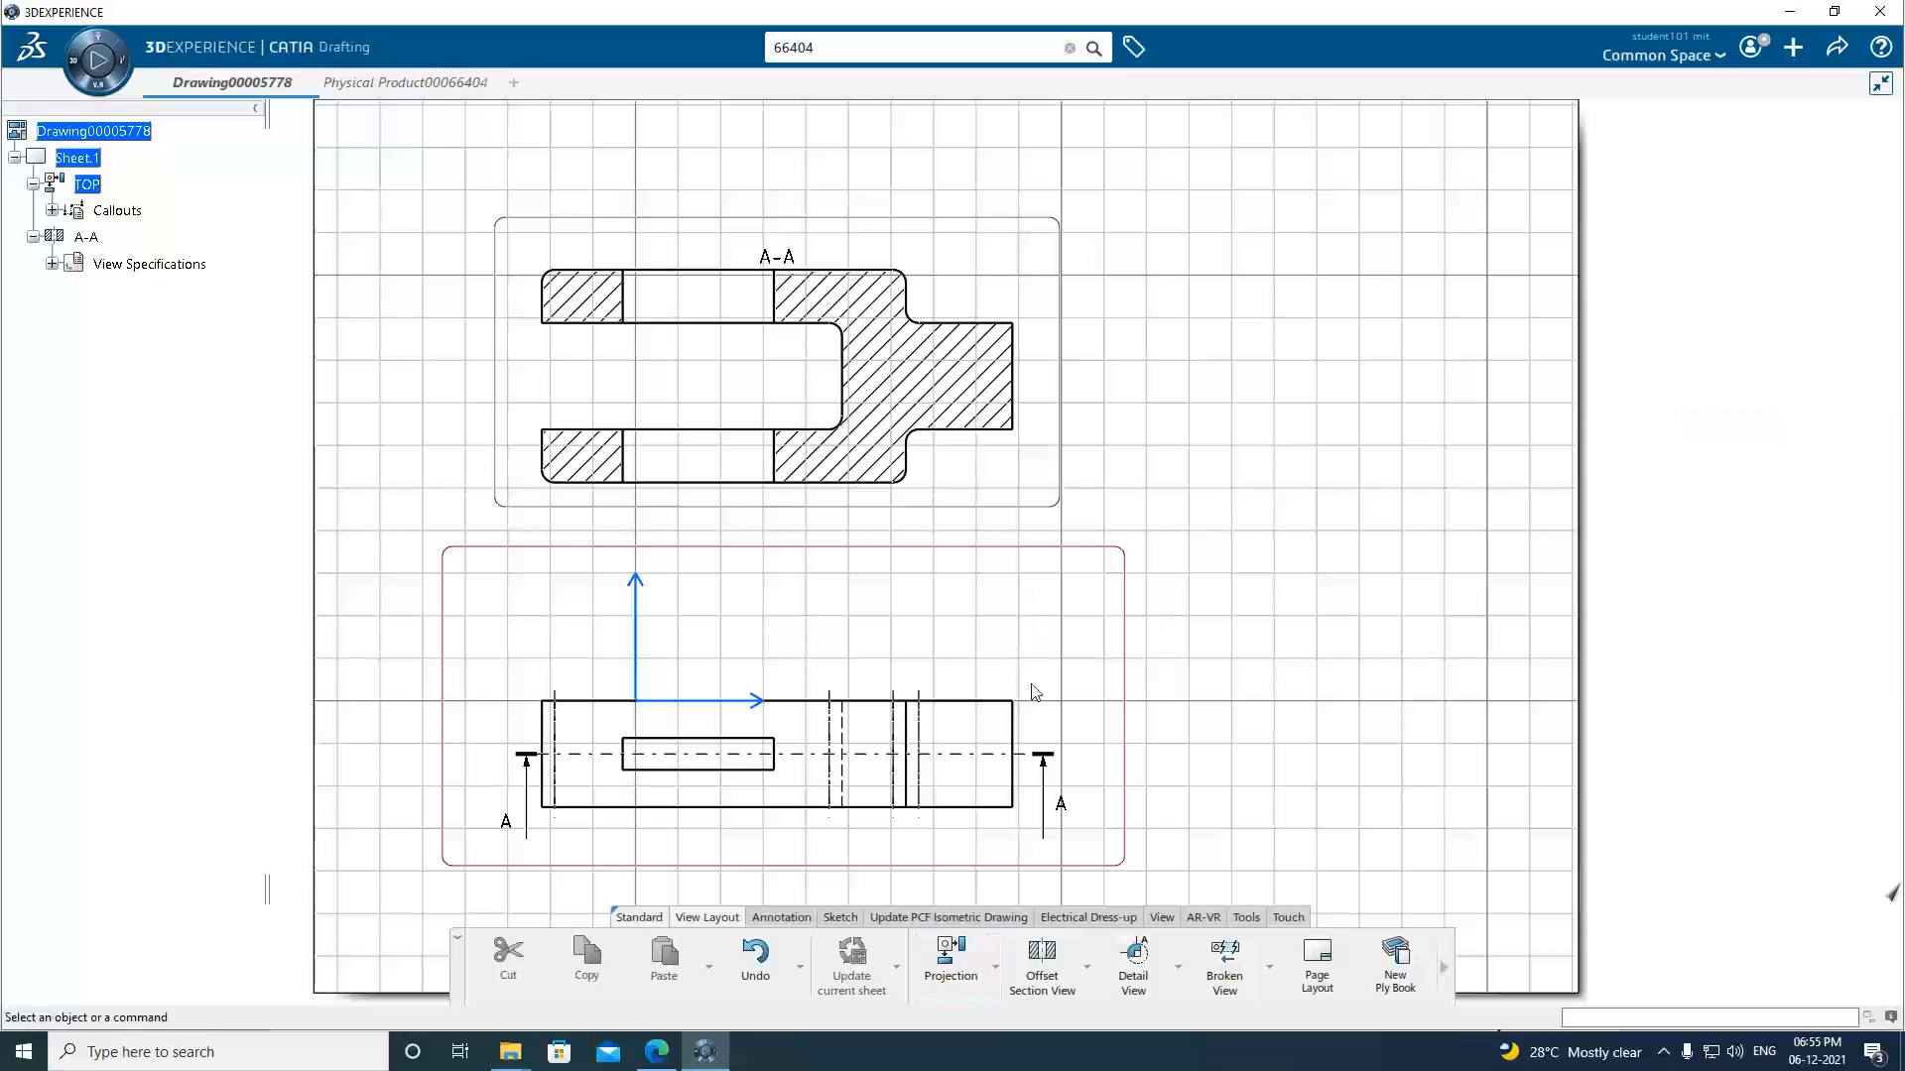
Activate section view A-A and project a side view from it, placed to its right on the sheet.
{"action": "right_click", "coordinate": [1049, 510]}
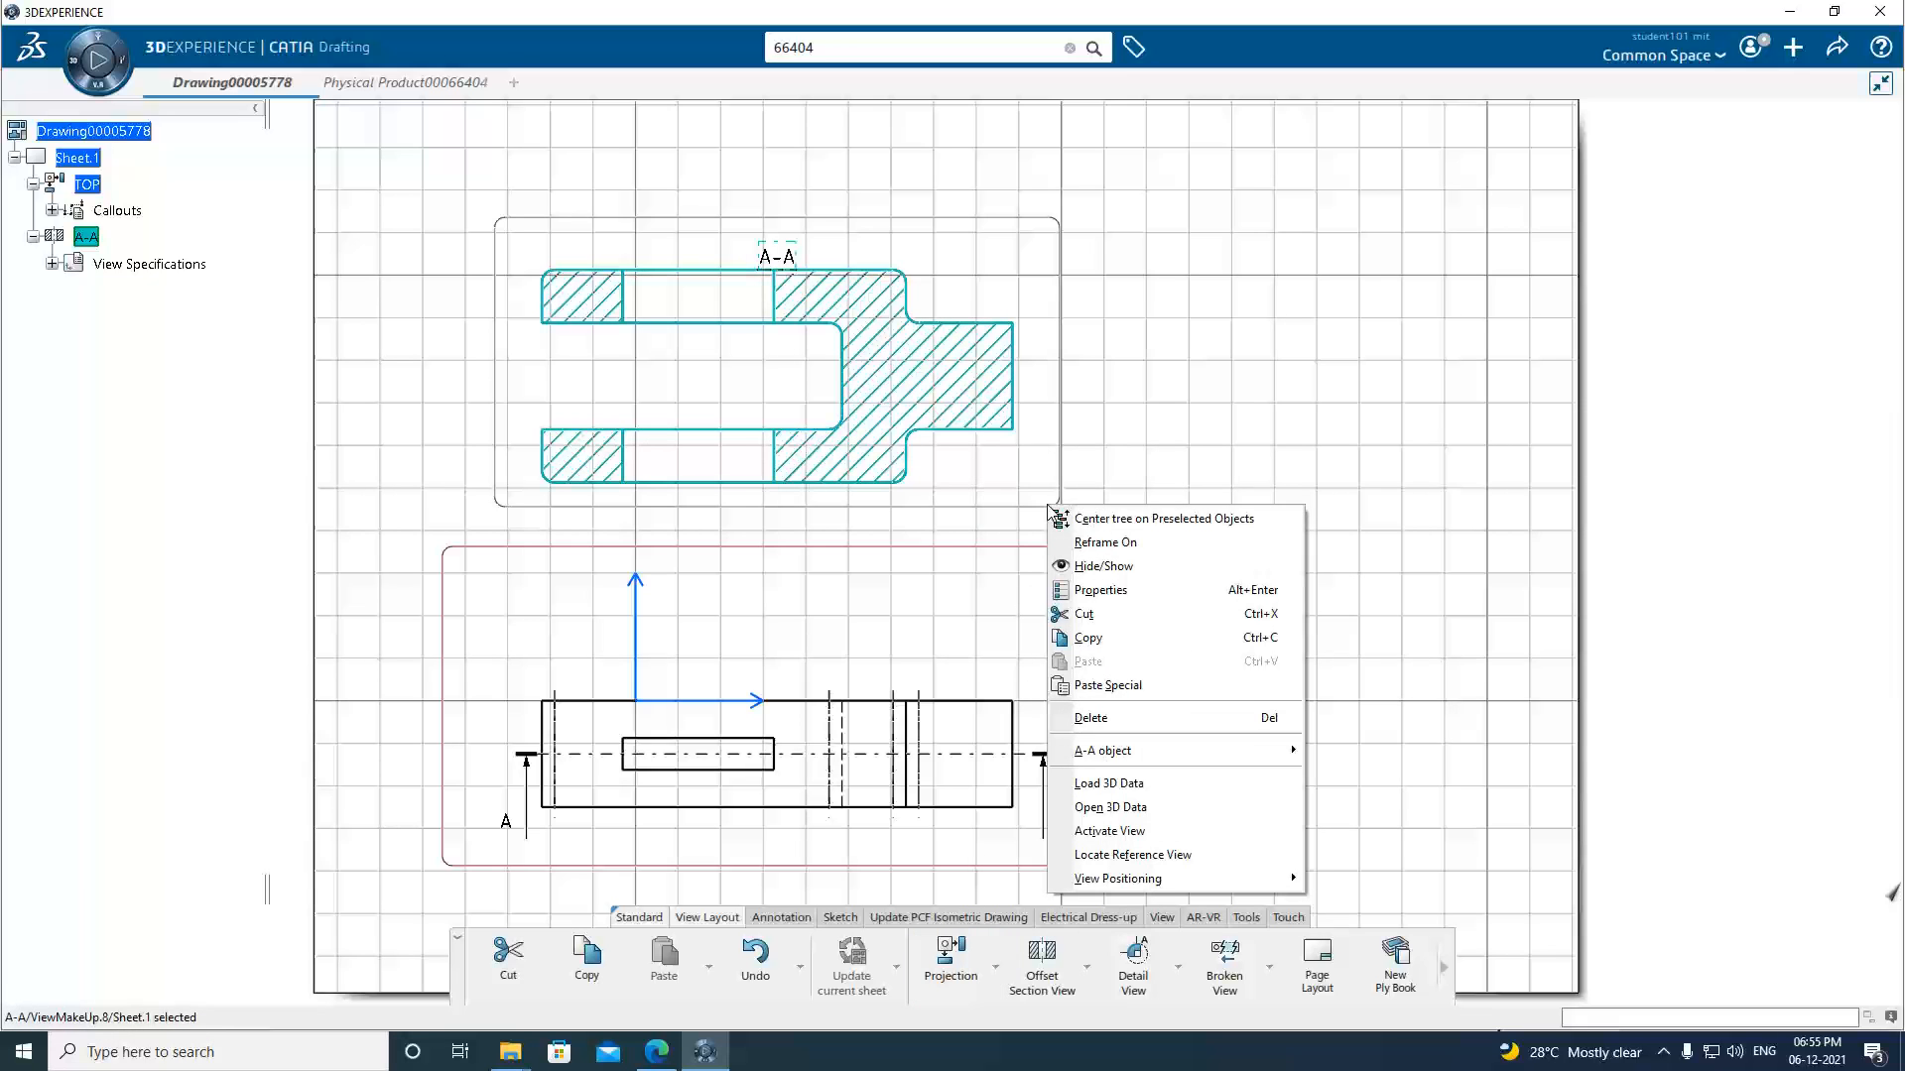
{"action": "left_click", "coordinate": [1111, 834]}
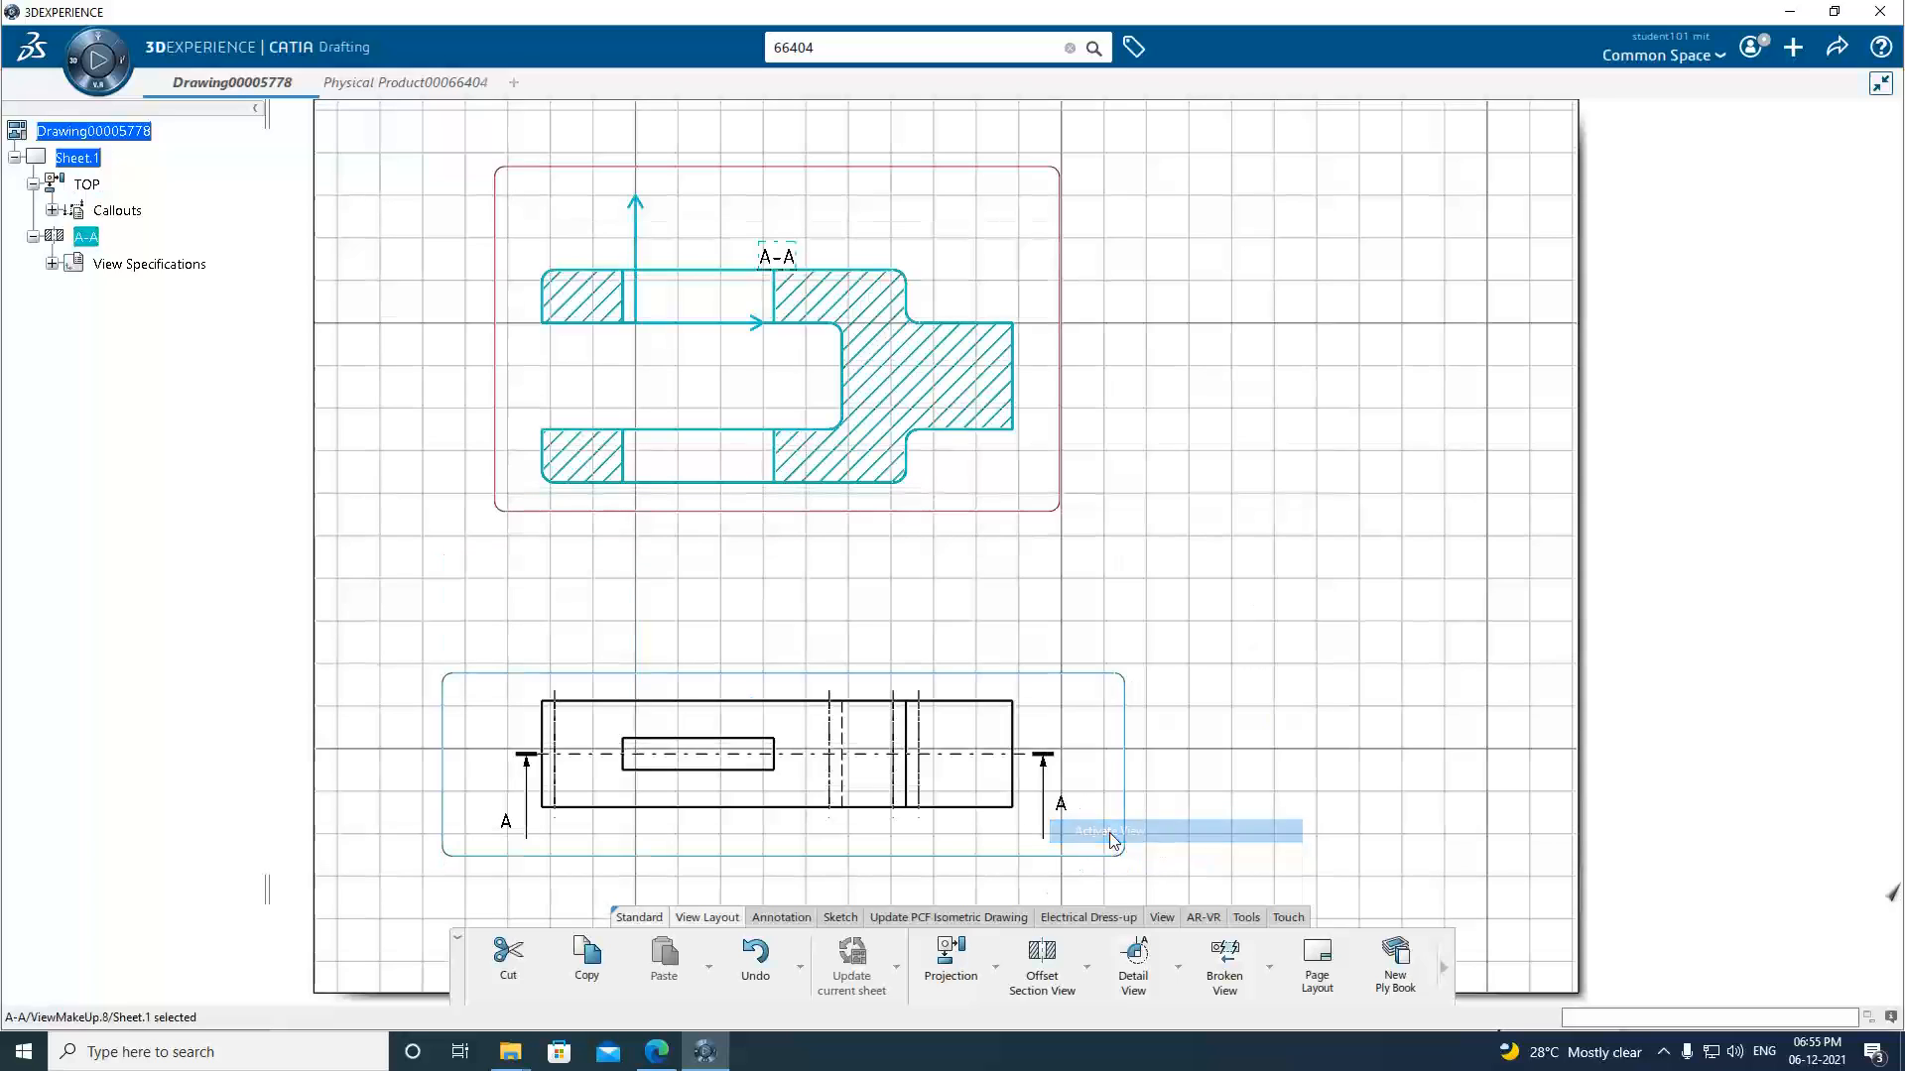
{"action": "left_click", "coordinate": [951, 958]}
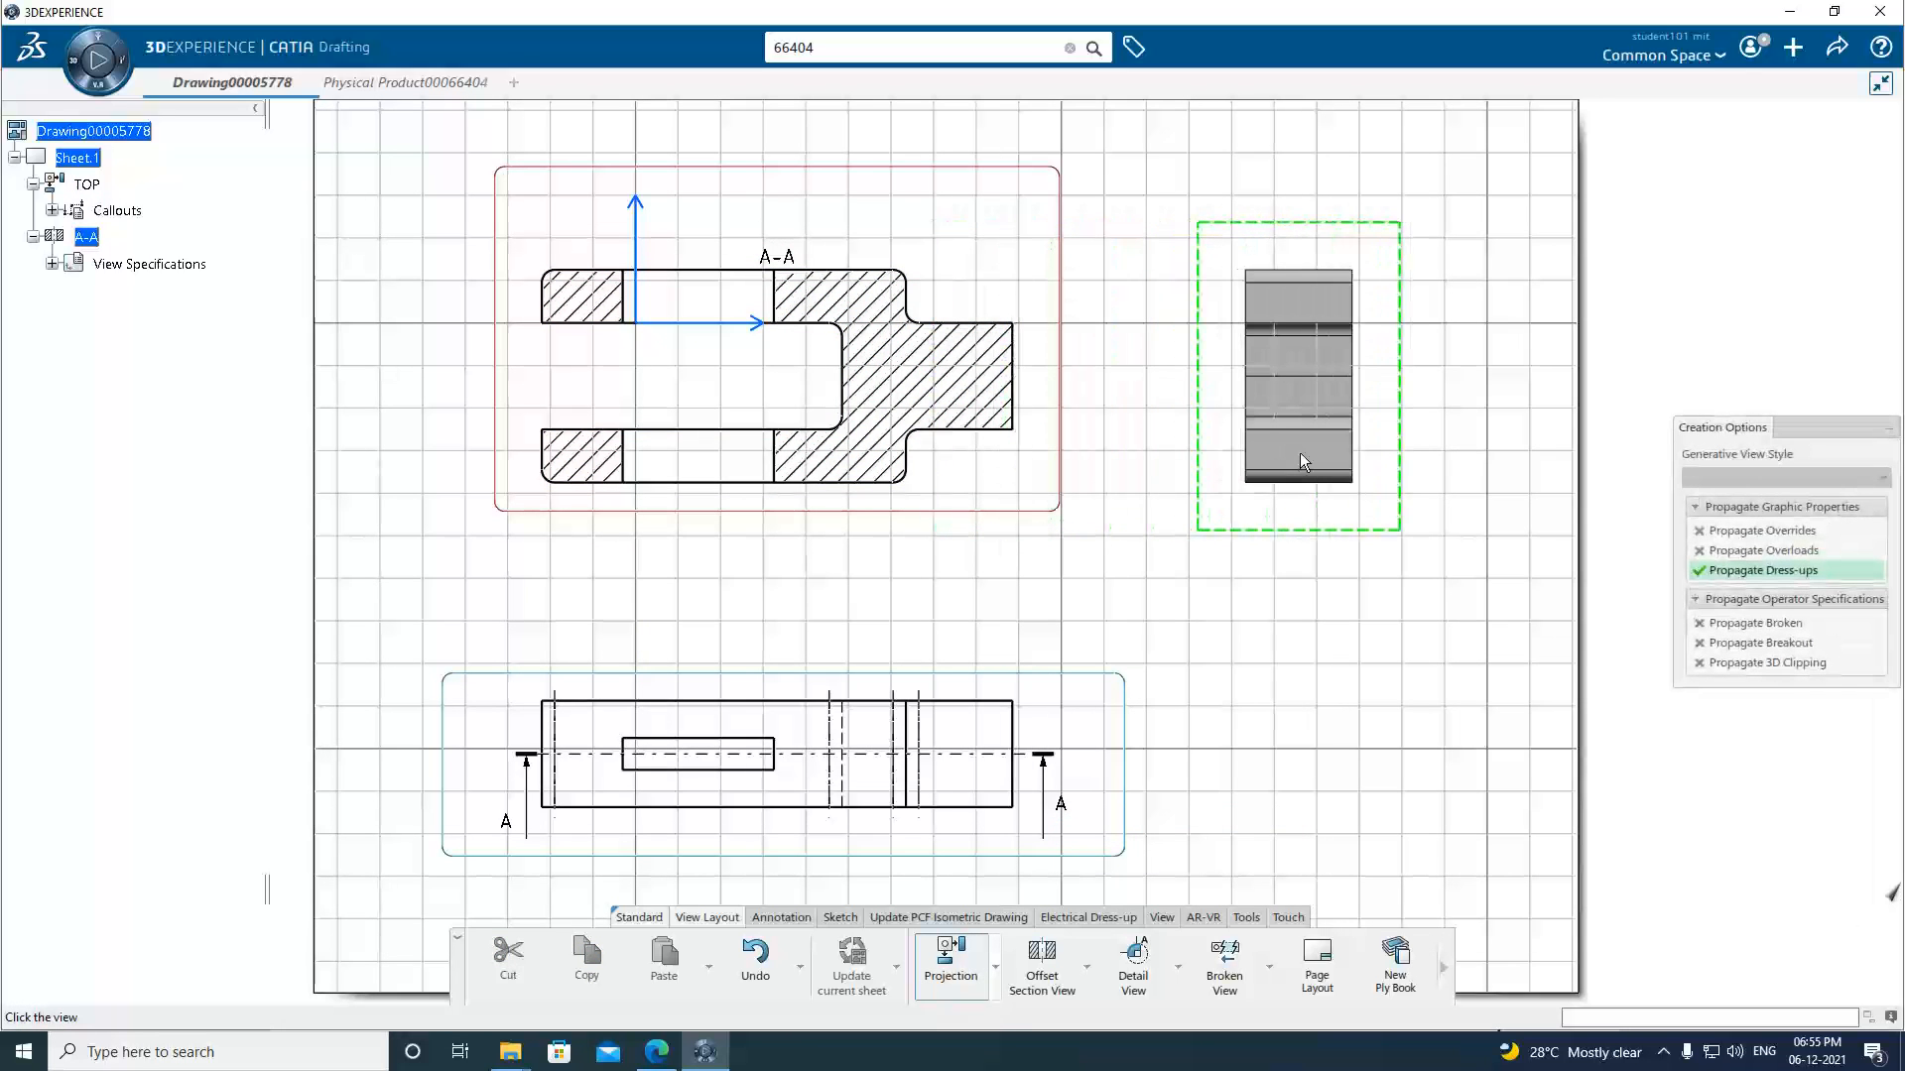
{"action": "left_click", "coordinate": [1298, 477]}
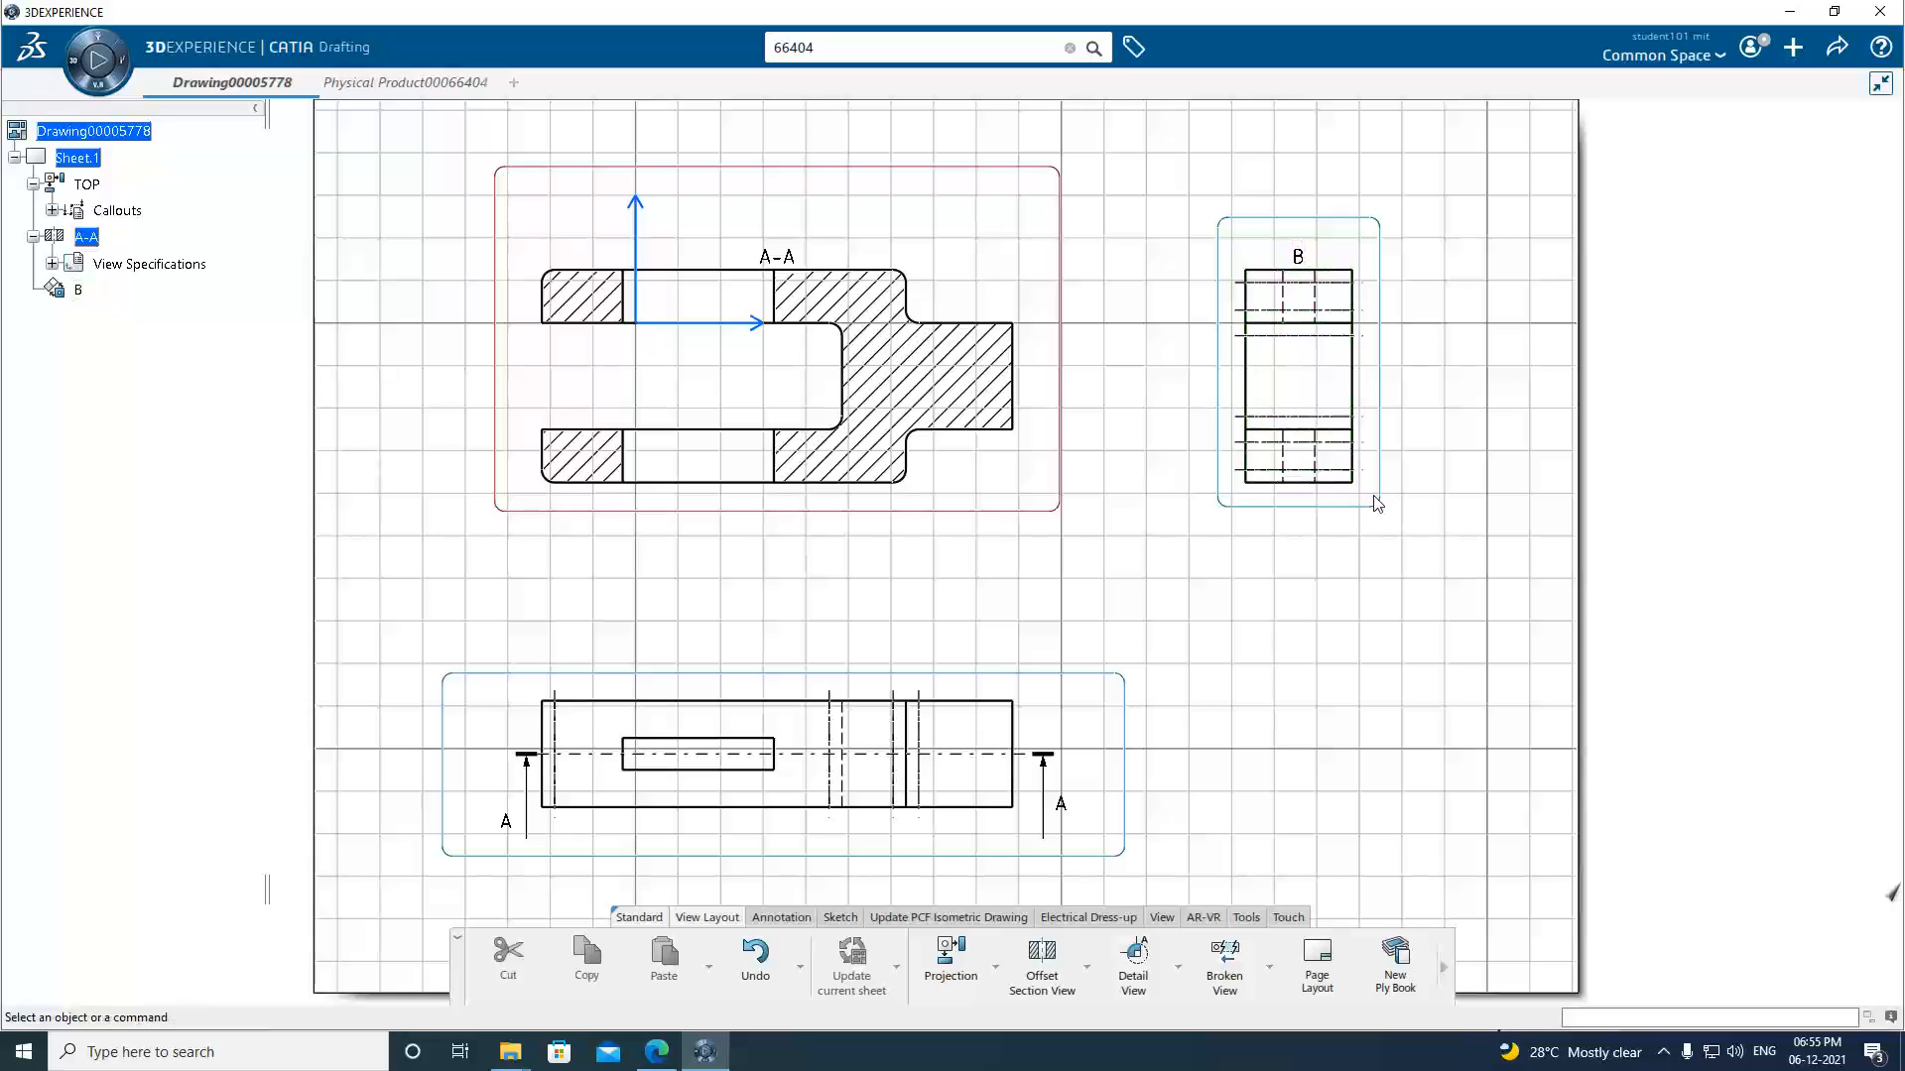
Turn on the Axis dress-up option for projected side view B and accept its properties.
{"action": "right_click", "coordinate": [1380, 497]}
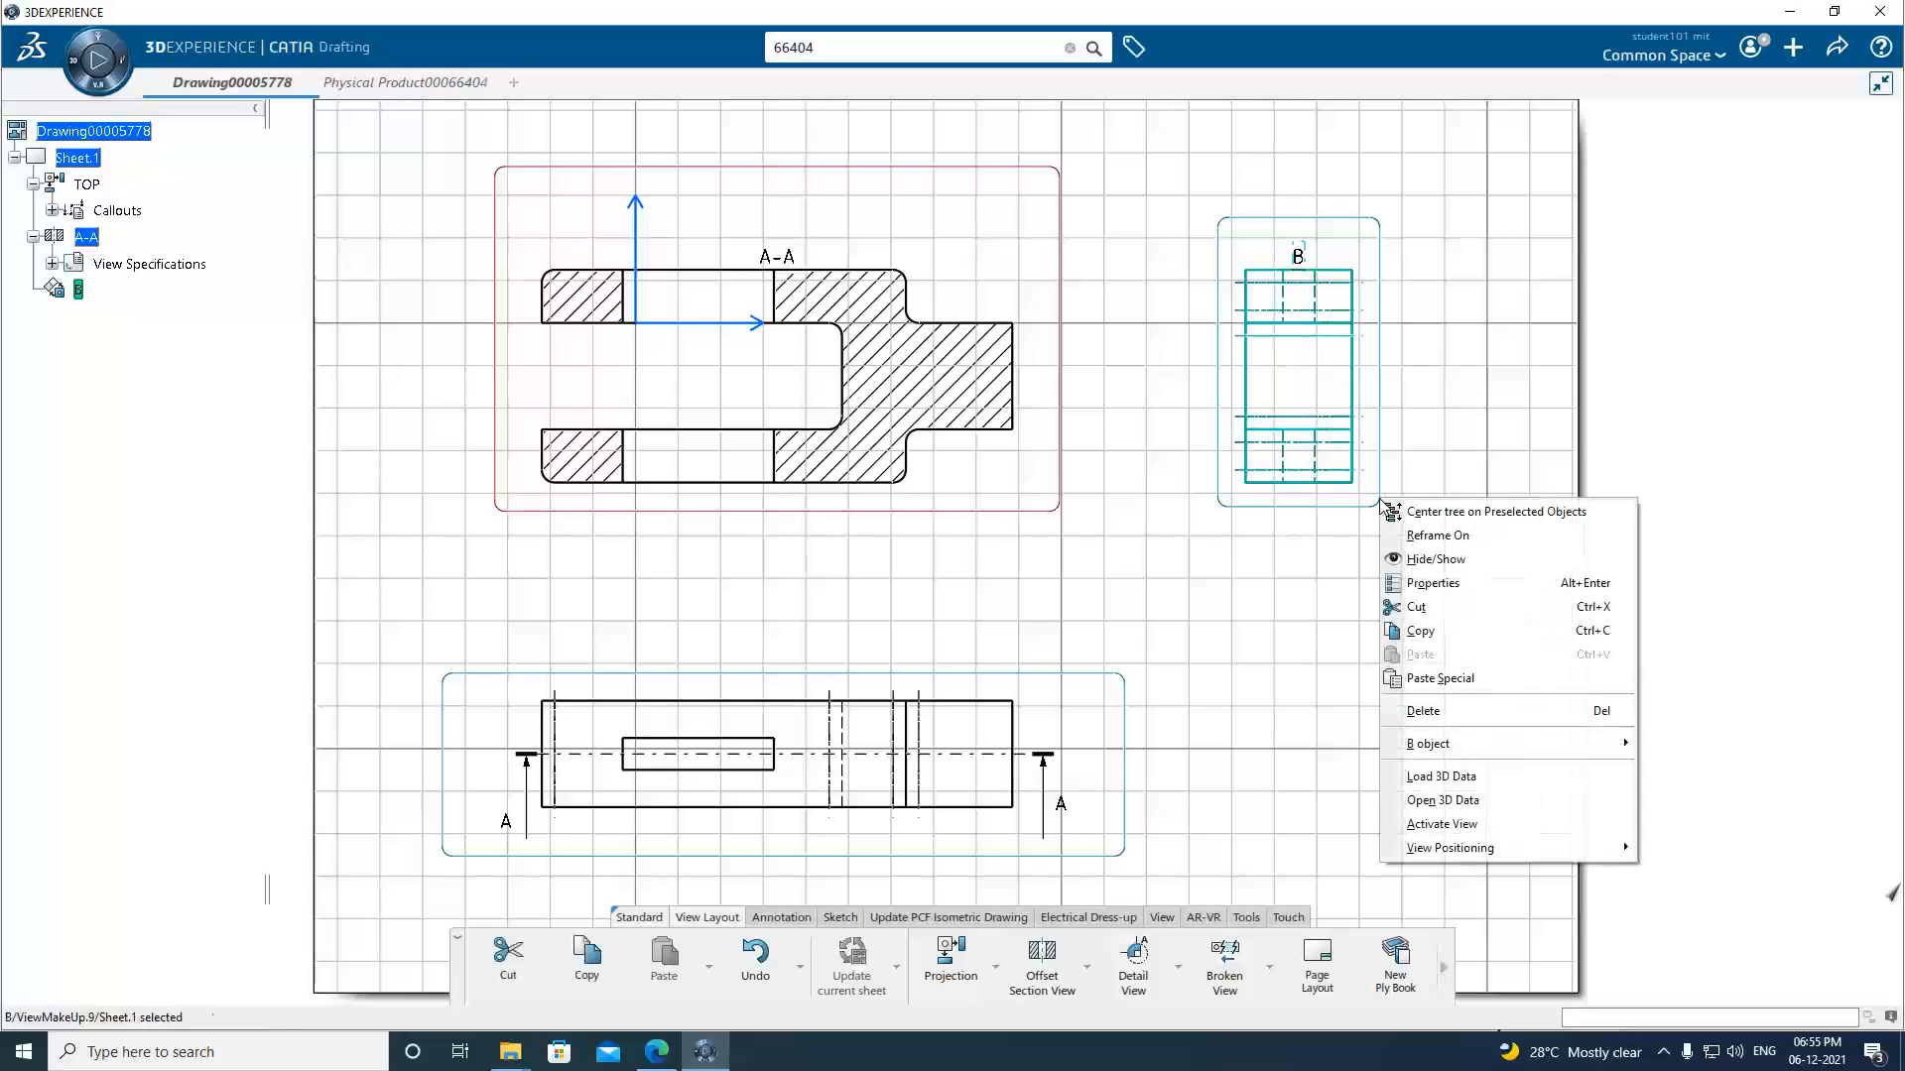
{"action": "left_click", "coordinate": [1439, 587]}
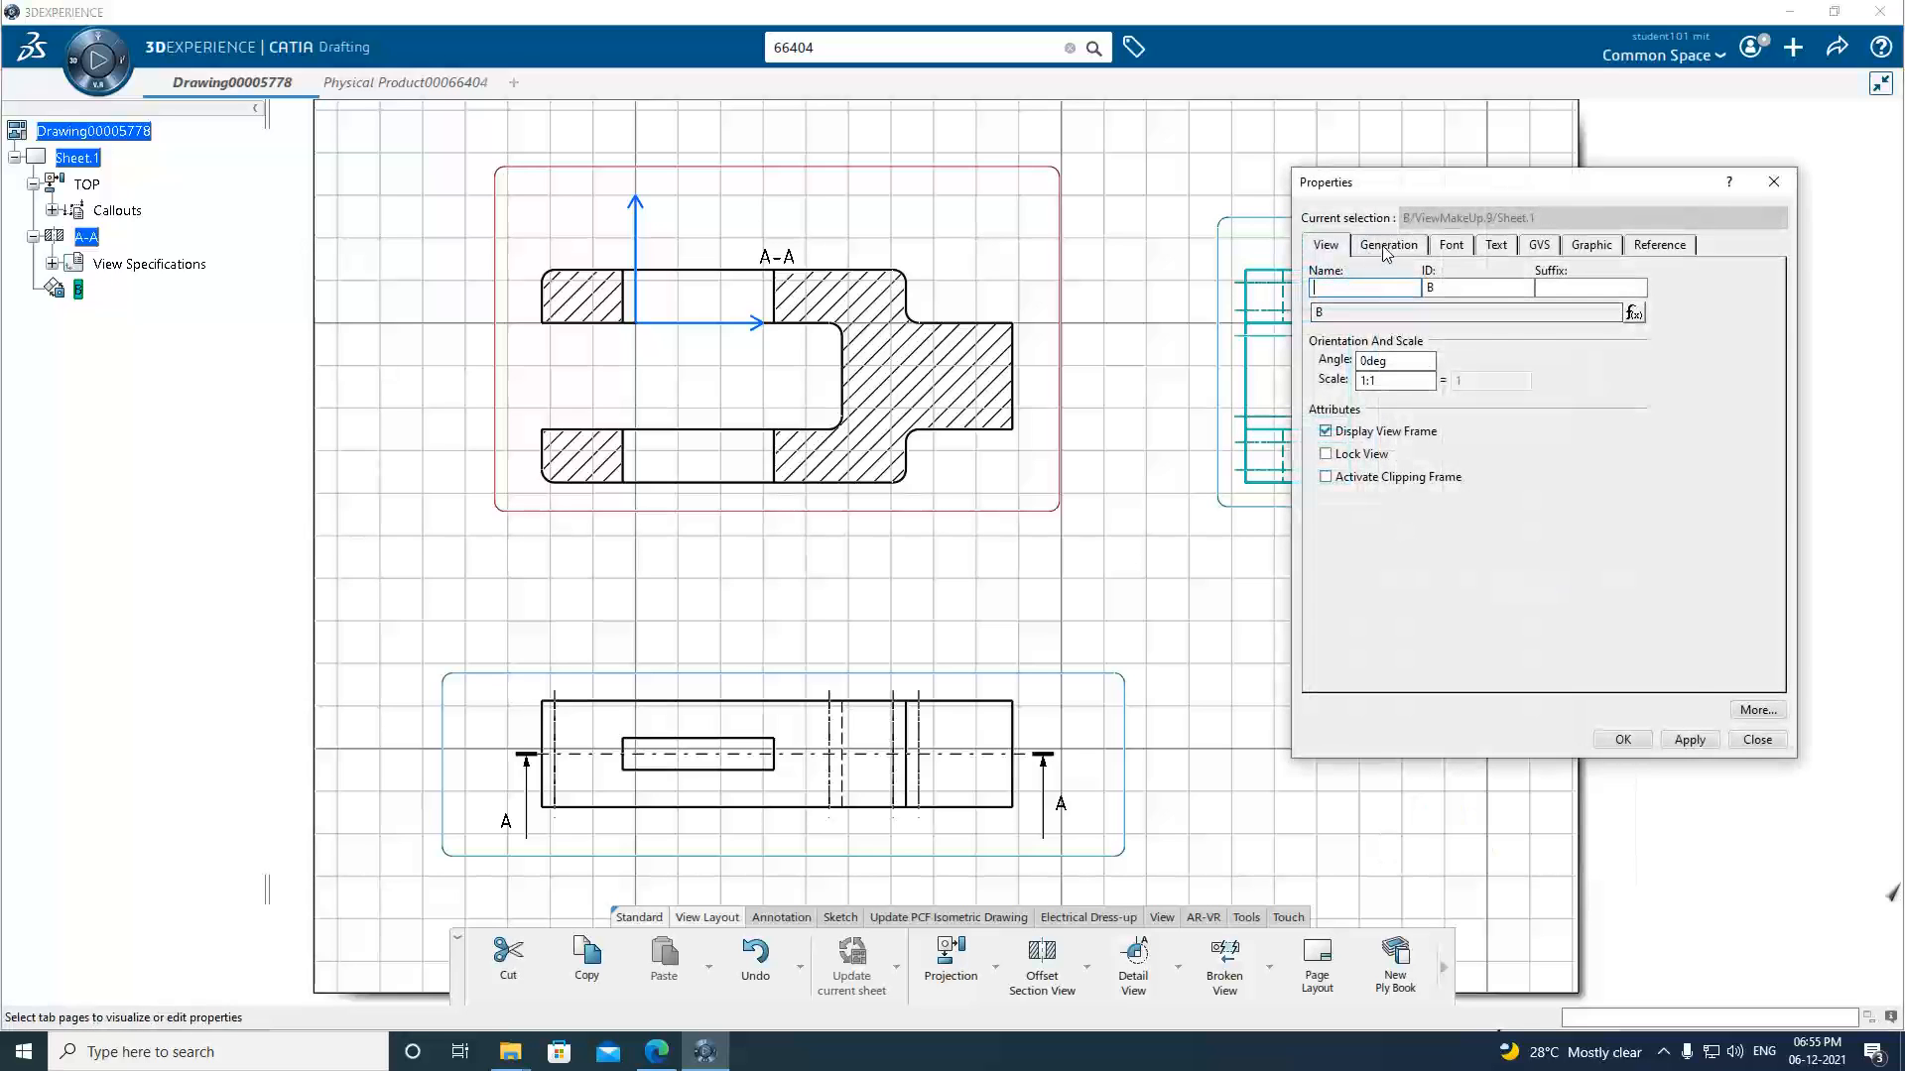
{"action": "left_click", "coordinate": [1389, 244]}
{"action": "left_click", "coordinate": [1324, 318]}
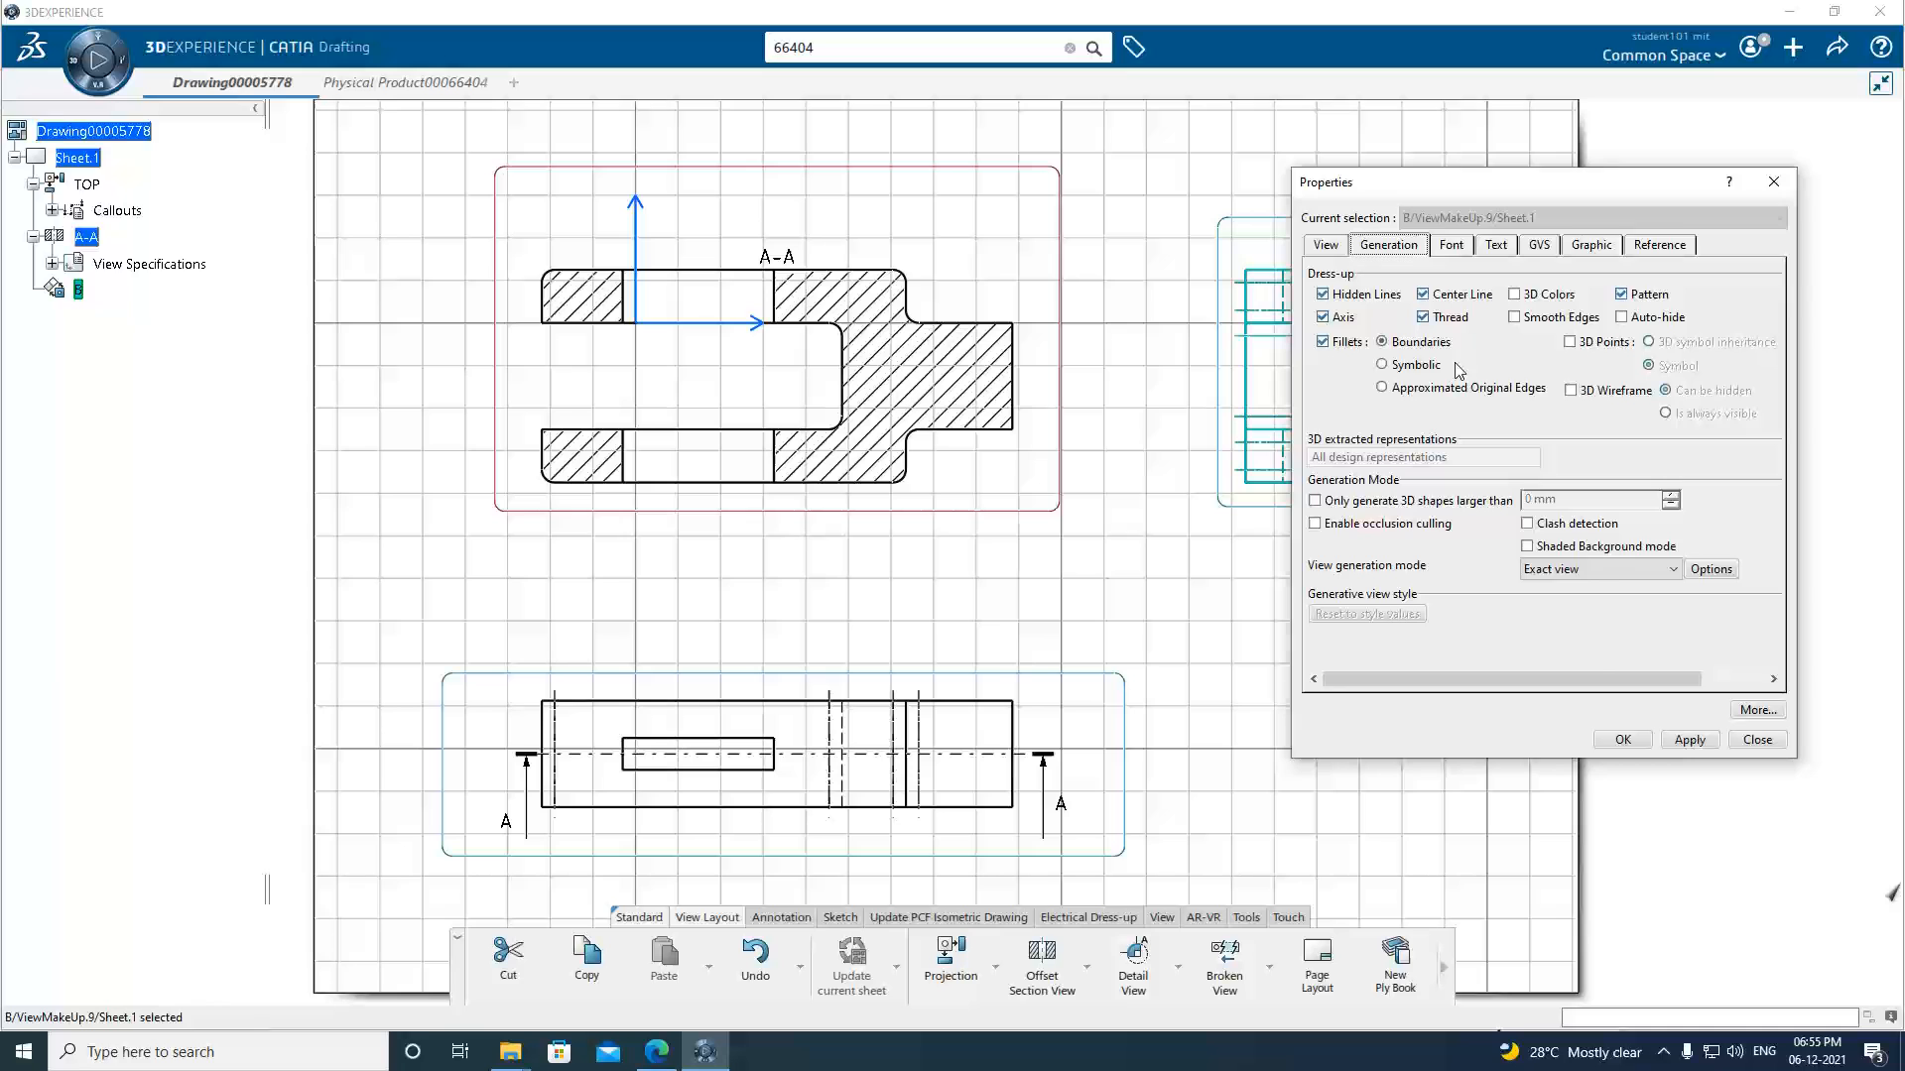
{"action": "left_click", "coordinate": [1630, 741]}
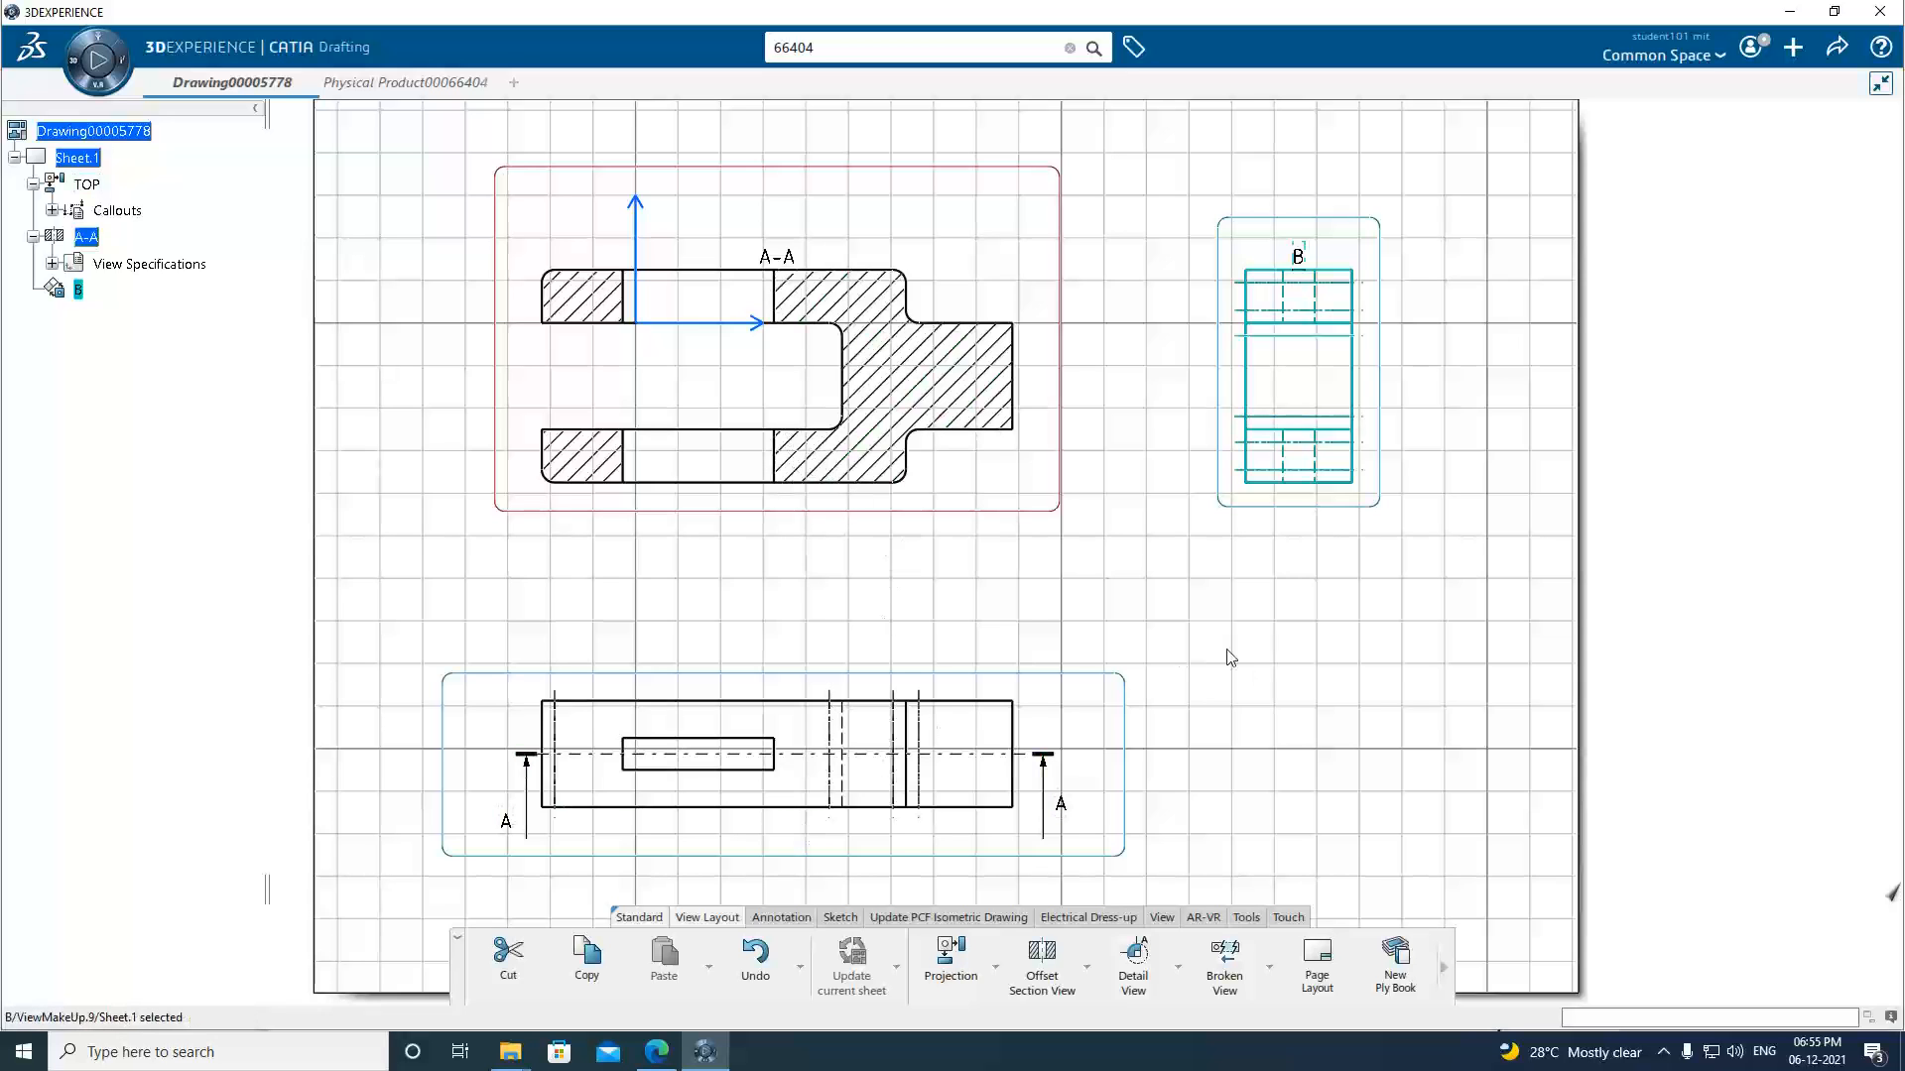
{"action": "left_click", "coordinate": [1202, 617]}
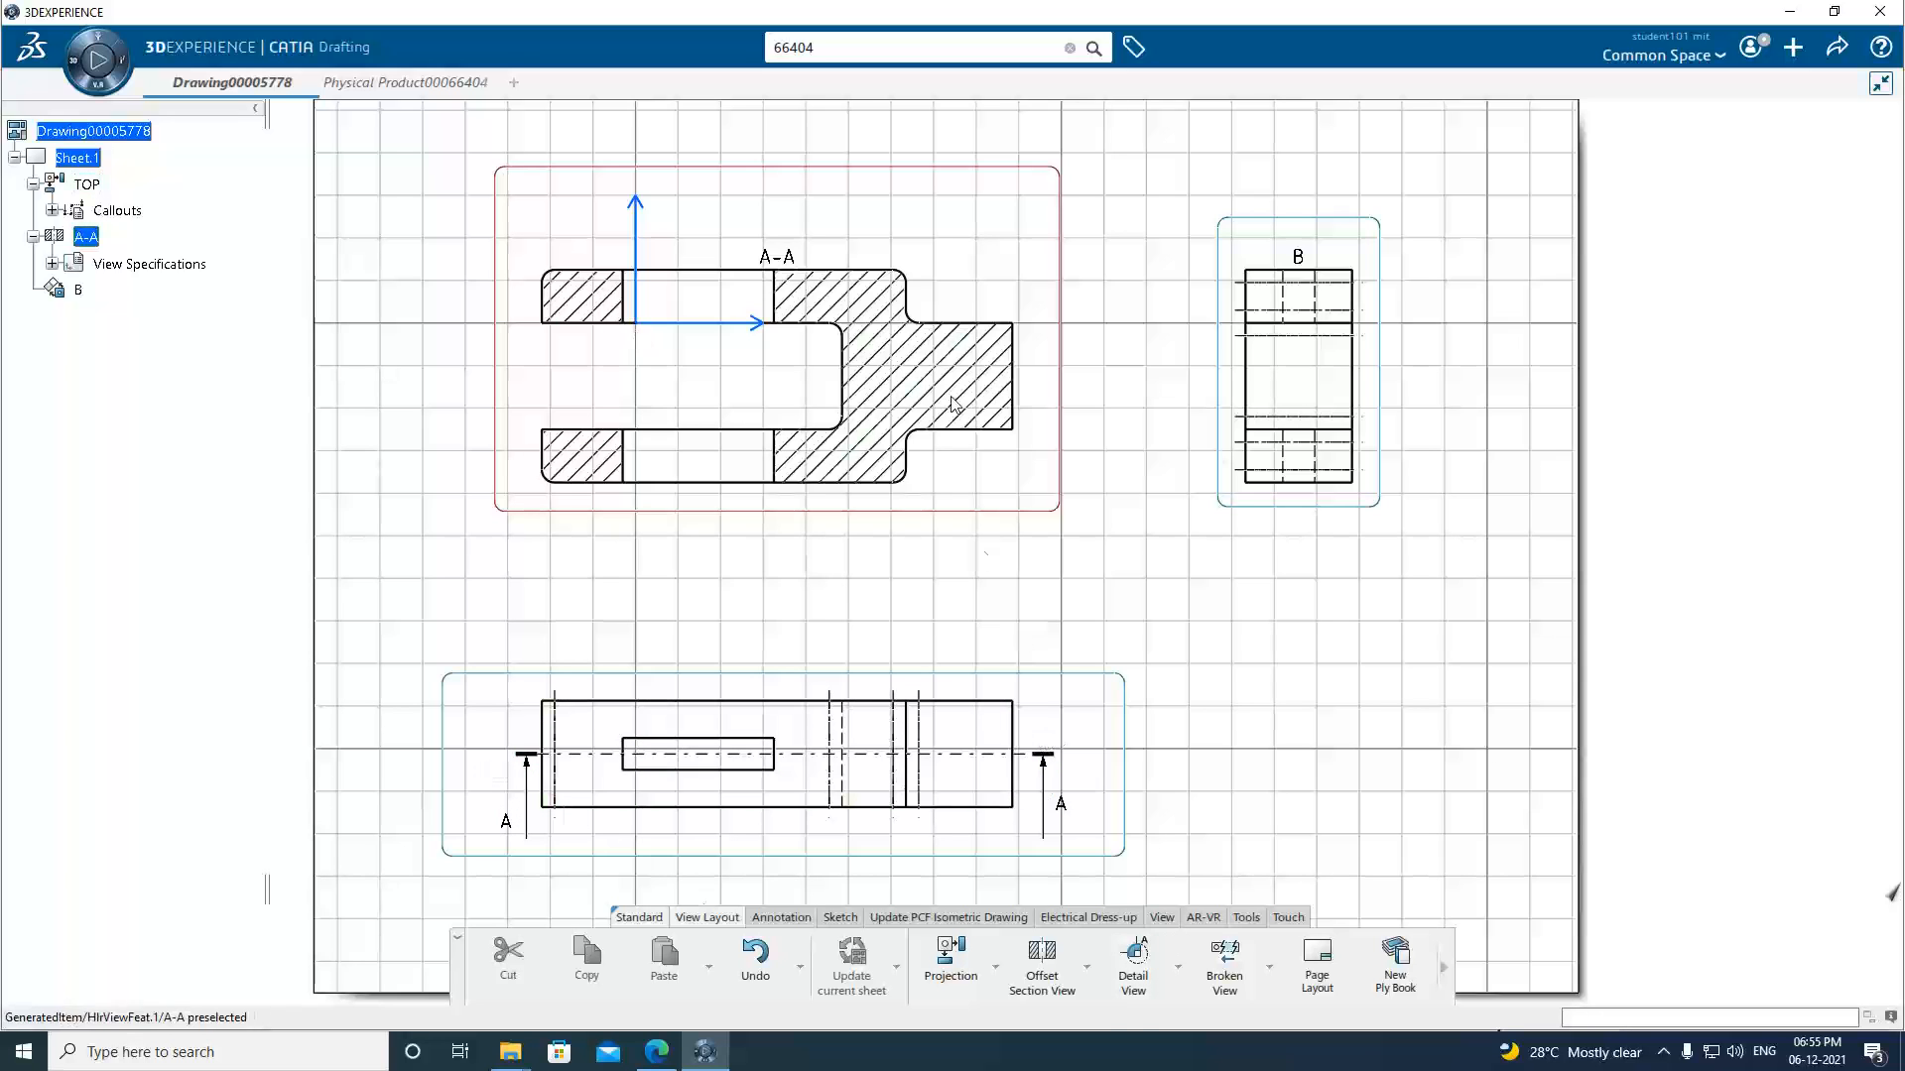
Activate side view B and create an offset section with a stepped cutting line through its lower half, placing the section to its right.
{"action": "right_click", "coordinate": [1380, 509]}
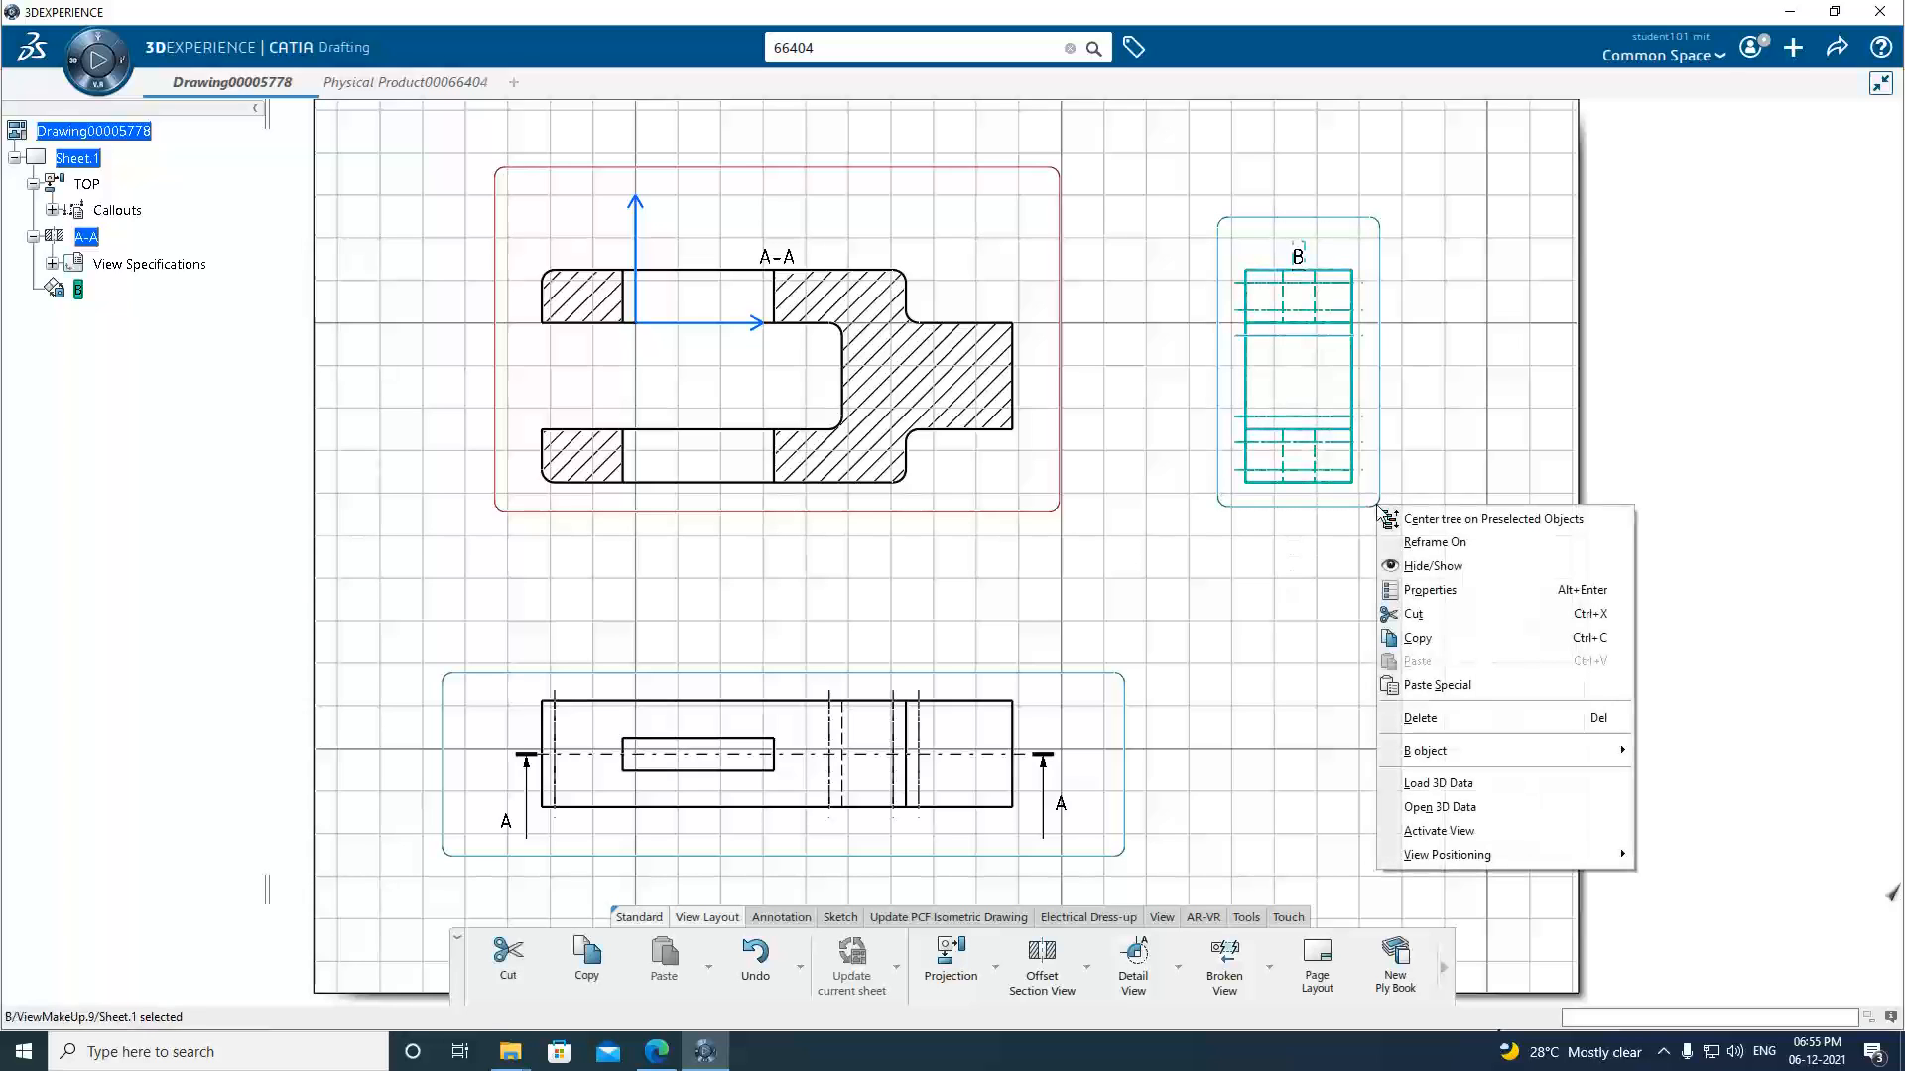
{"action": "left_click", "coordinate": [1438, 830]}
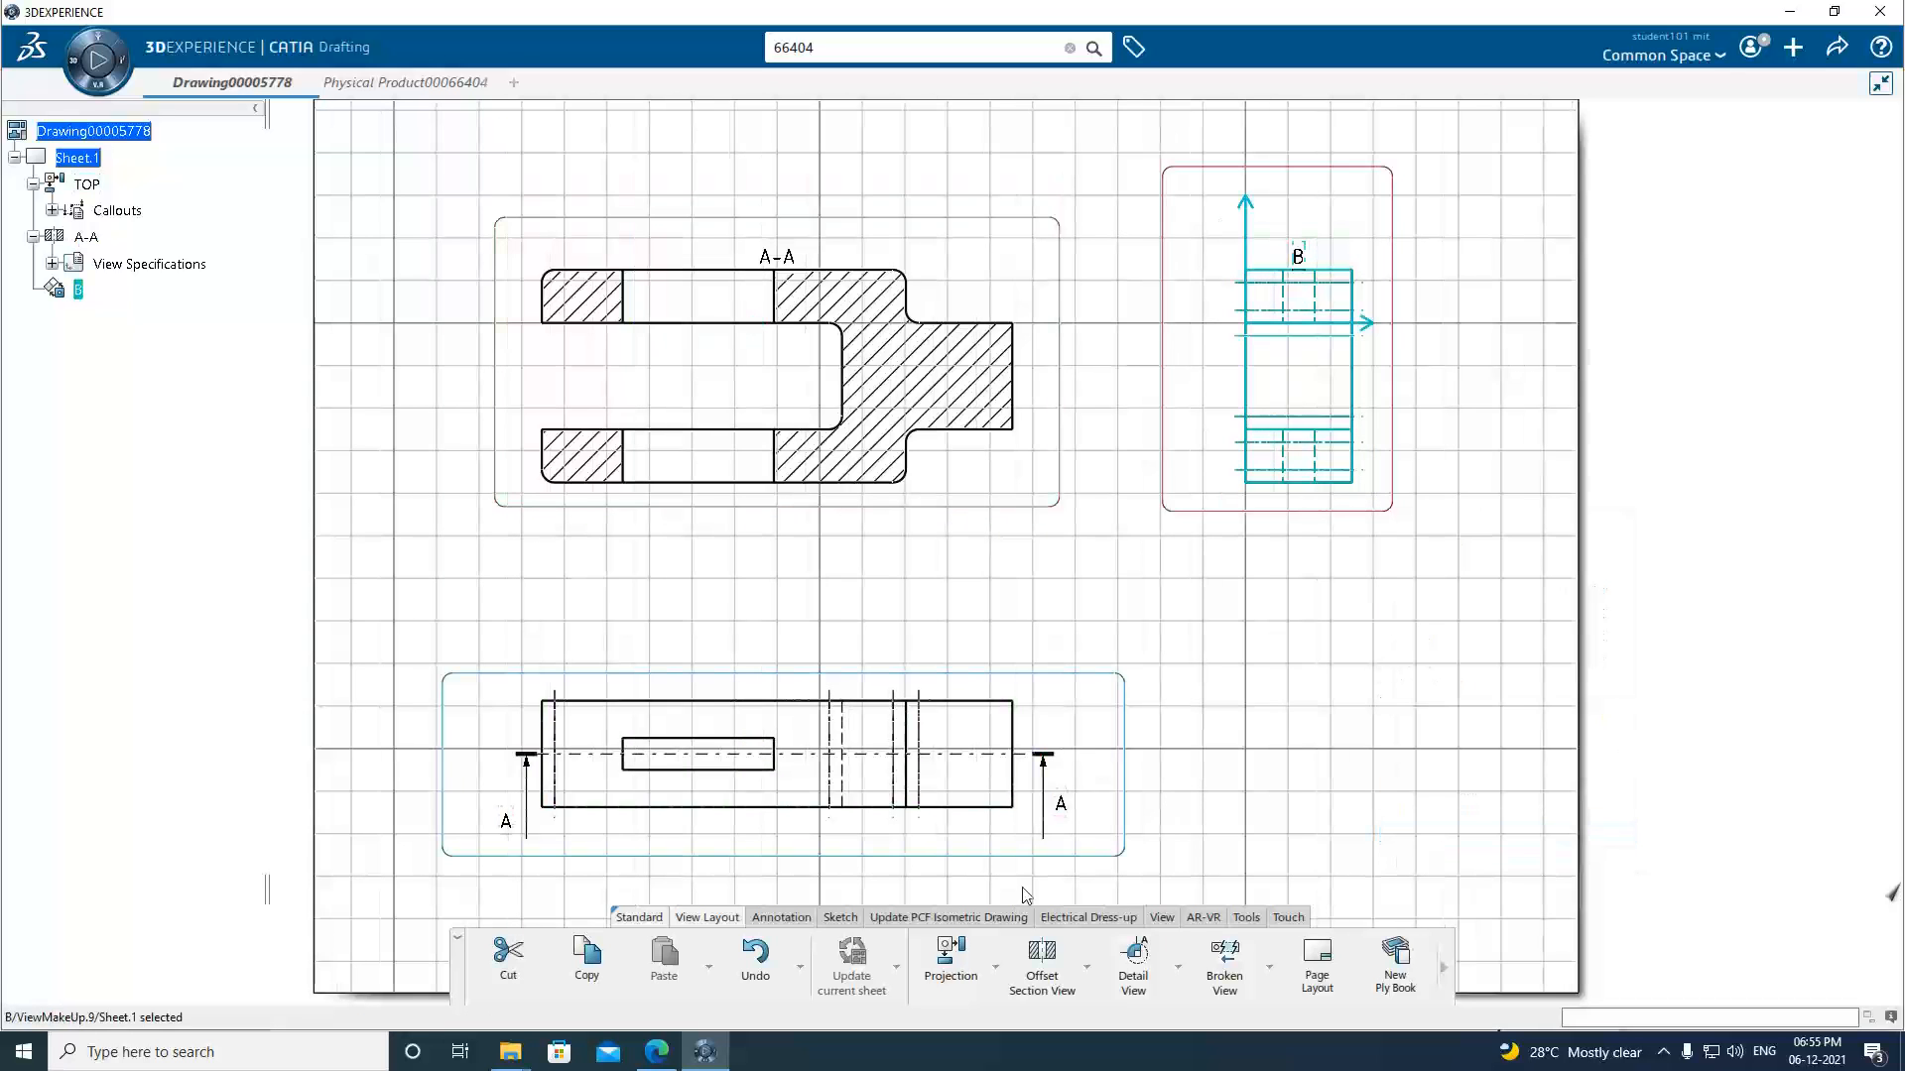
{"action": "left_click", "coordinate": [1042, 960]}
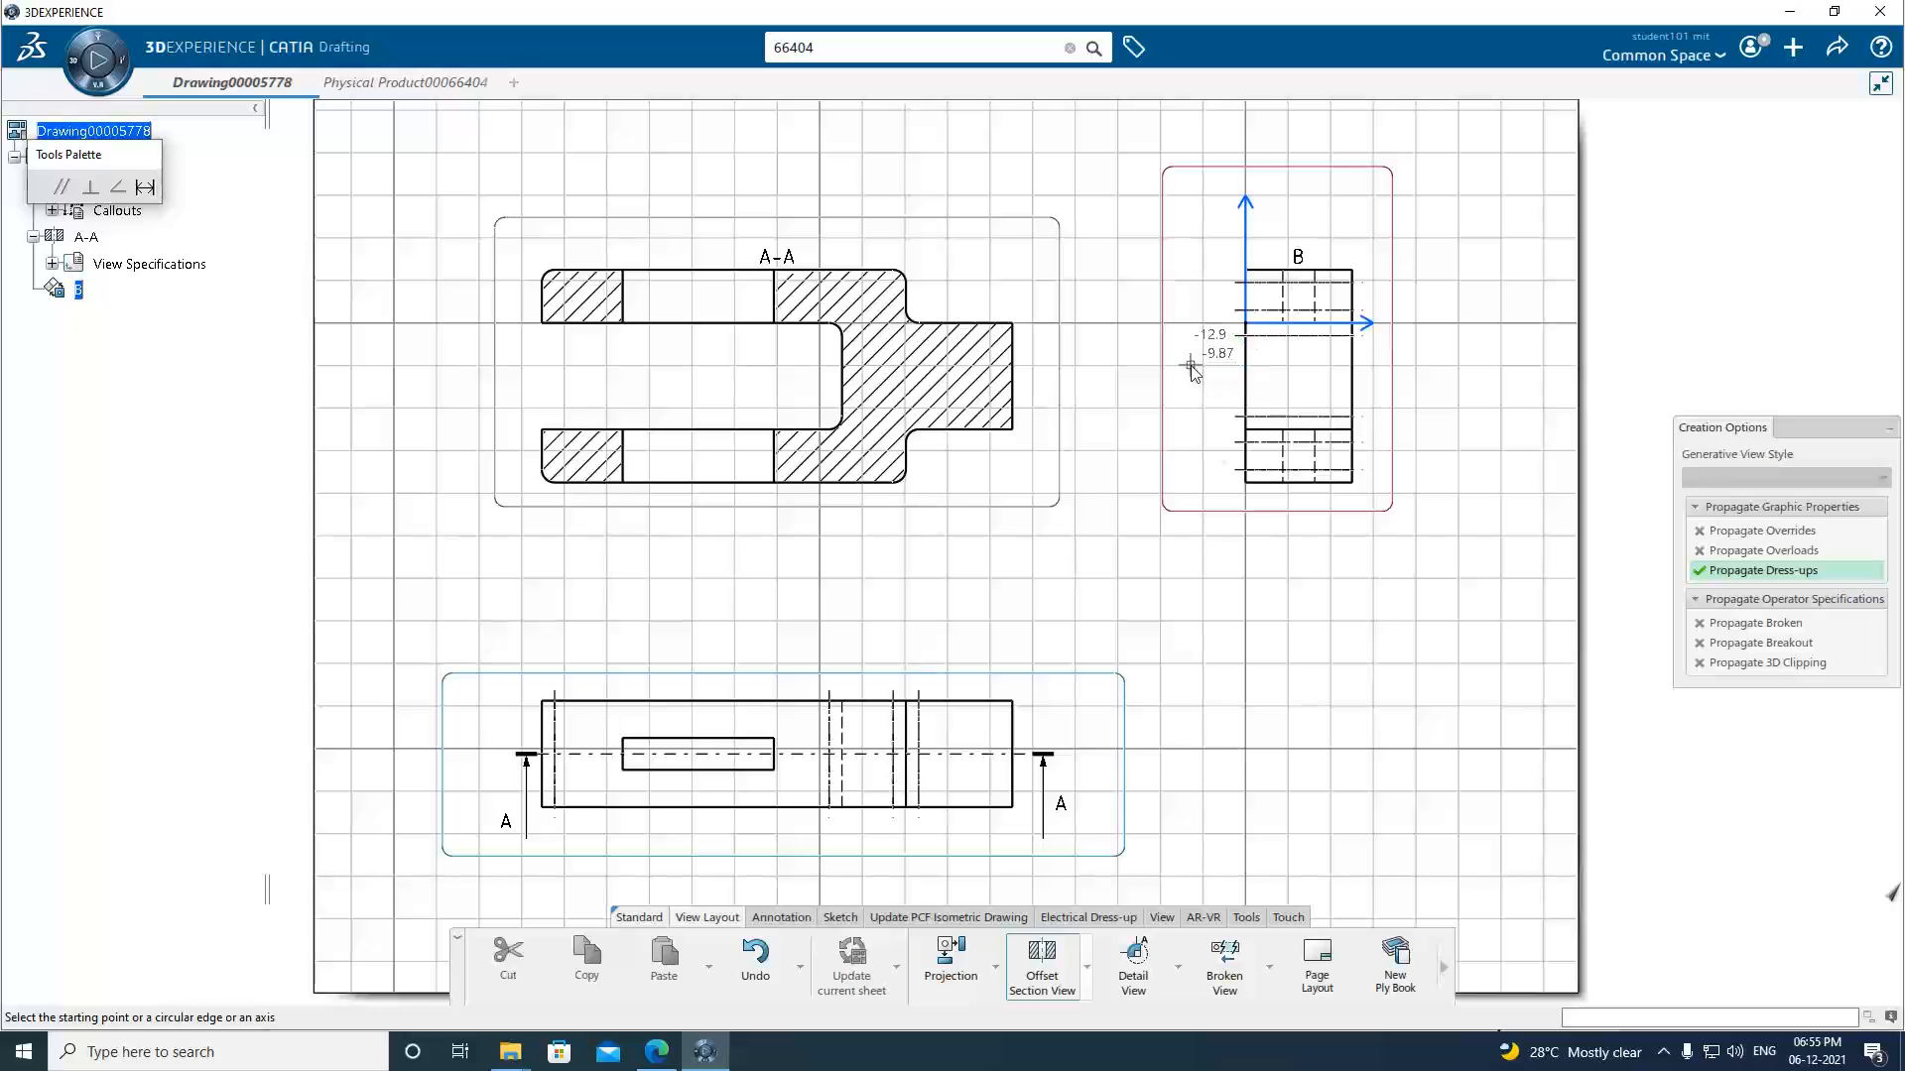
{"action": "left_click", "coordinate": [1306, 549]}
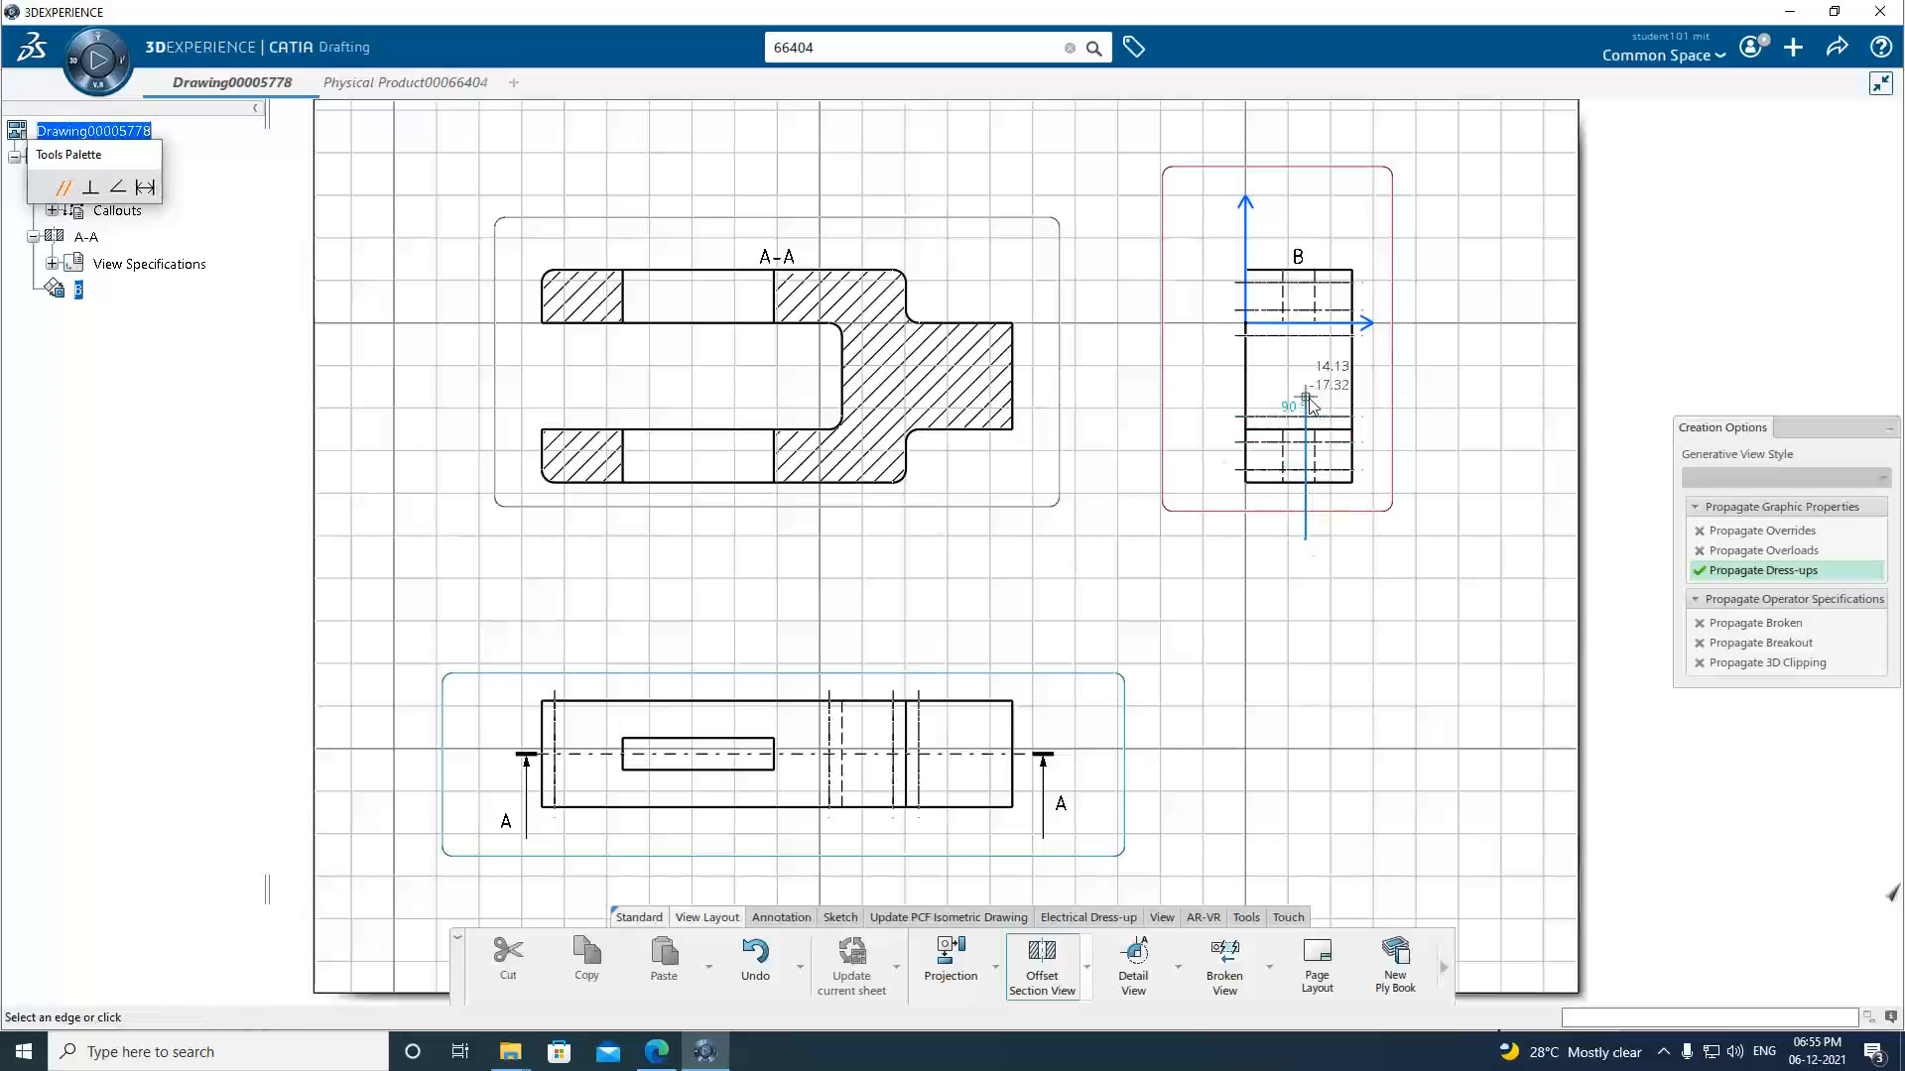
{"action": "left_click", "coordinate": [1305, 368]}
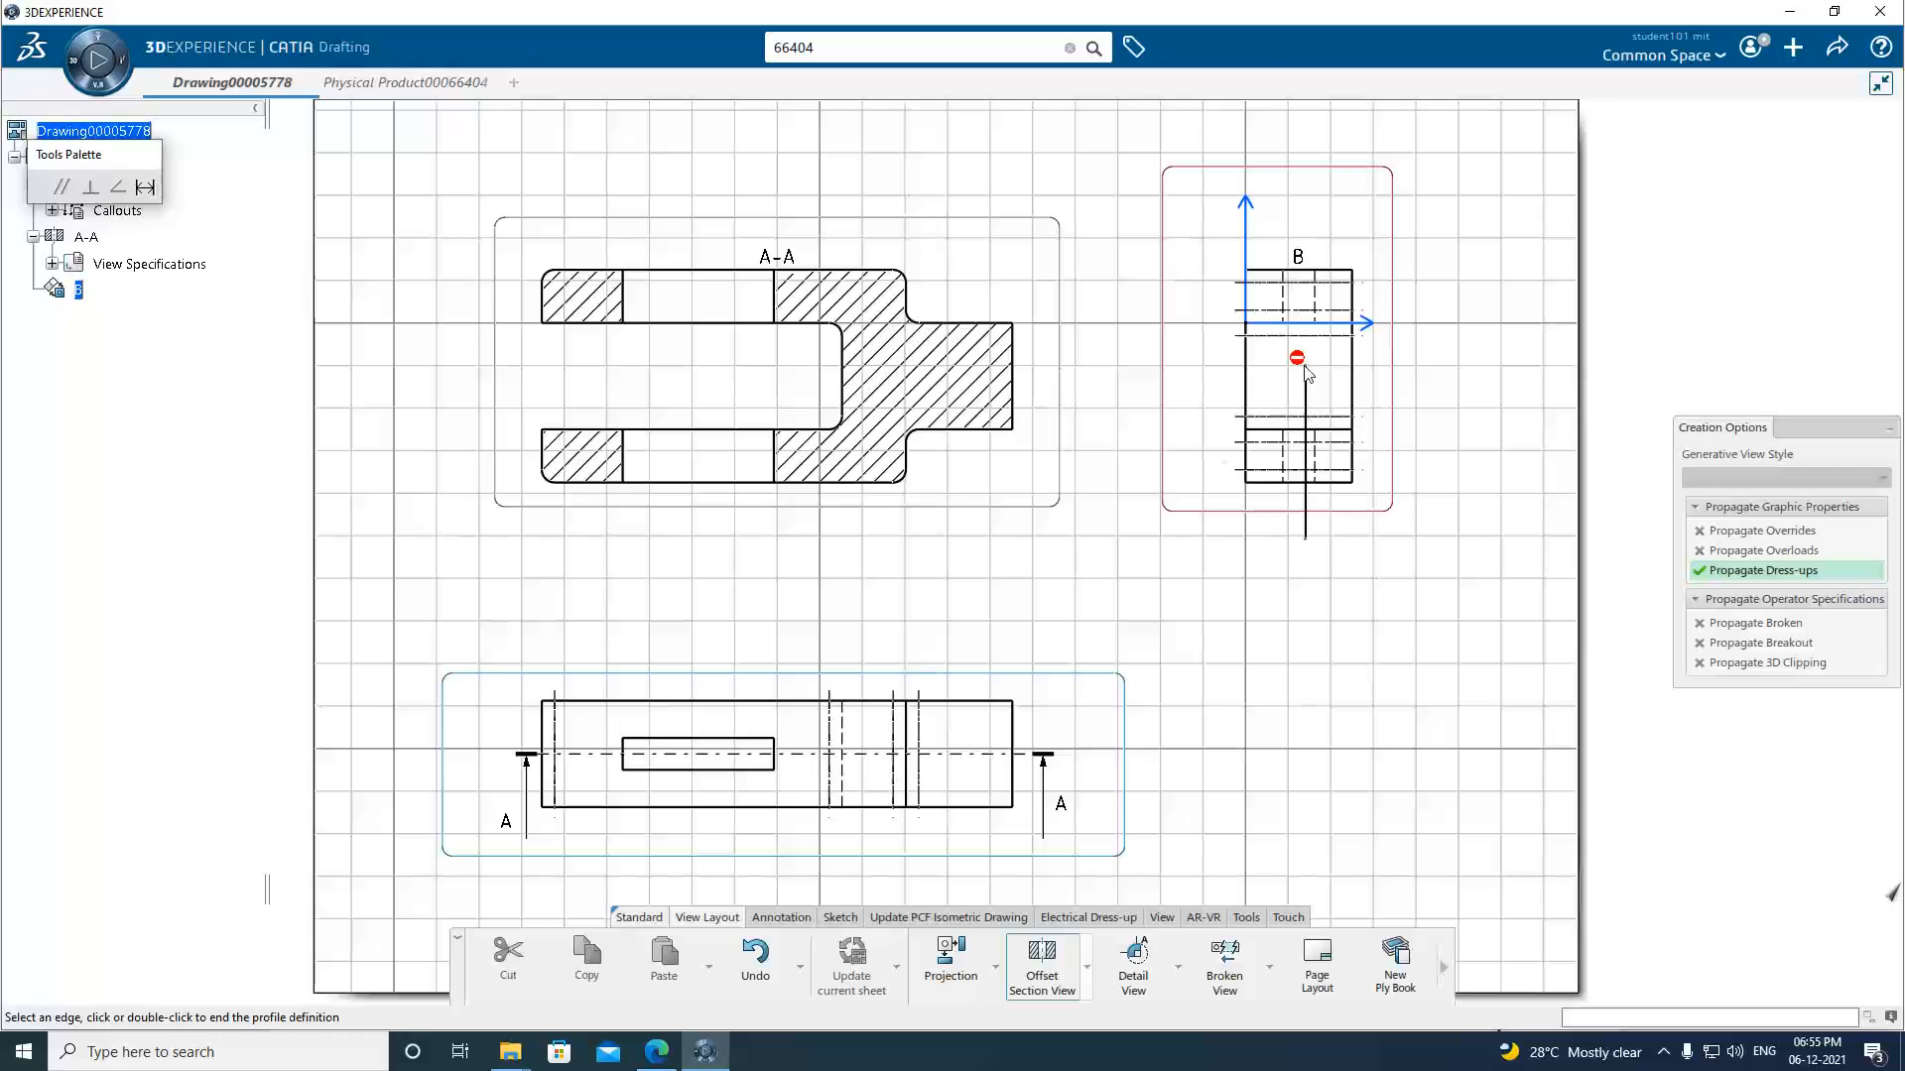
{"action": "left_click", "coordinate": [1273, 366]}
{"action": "left_click", "coordinate": [1198, 365]}
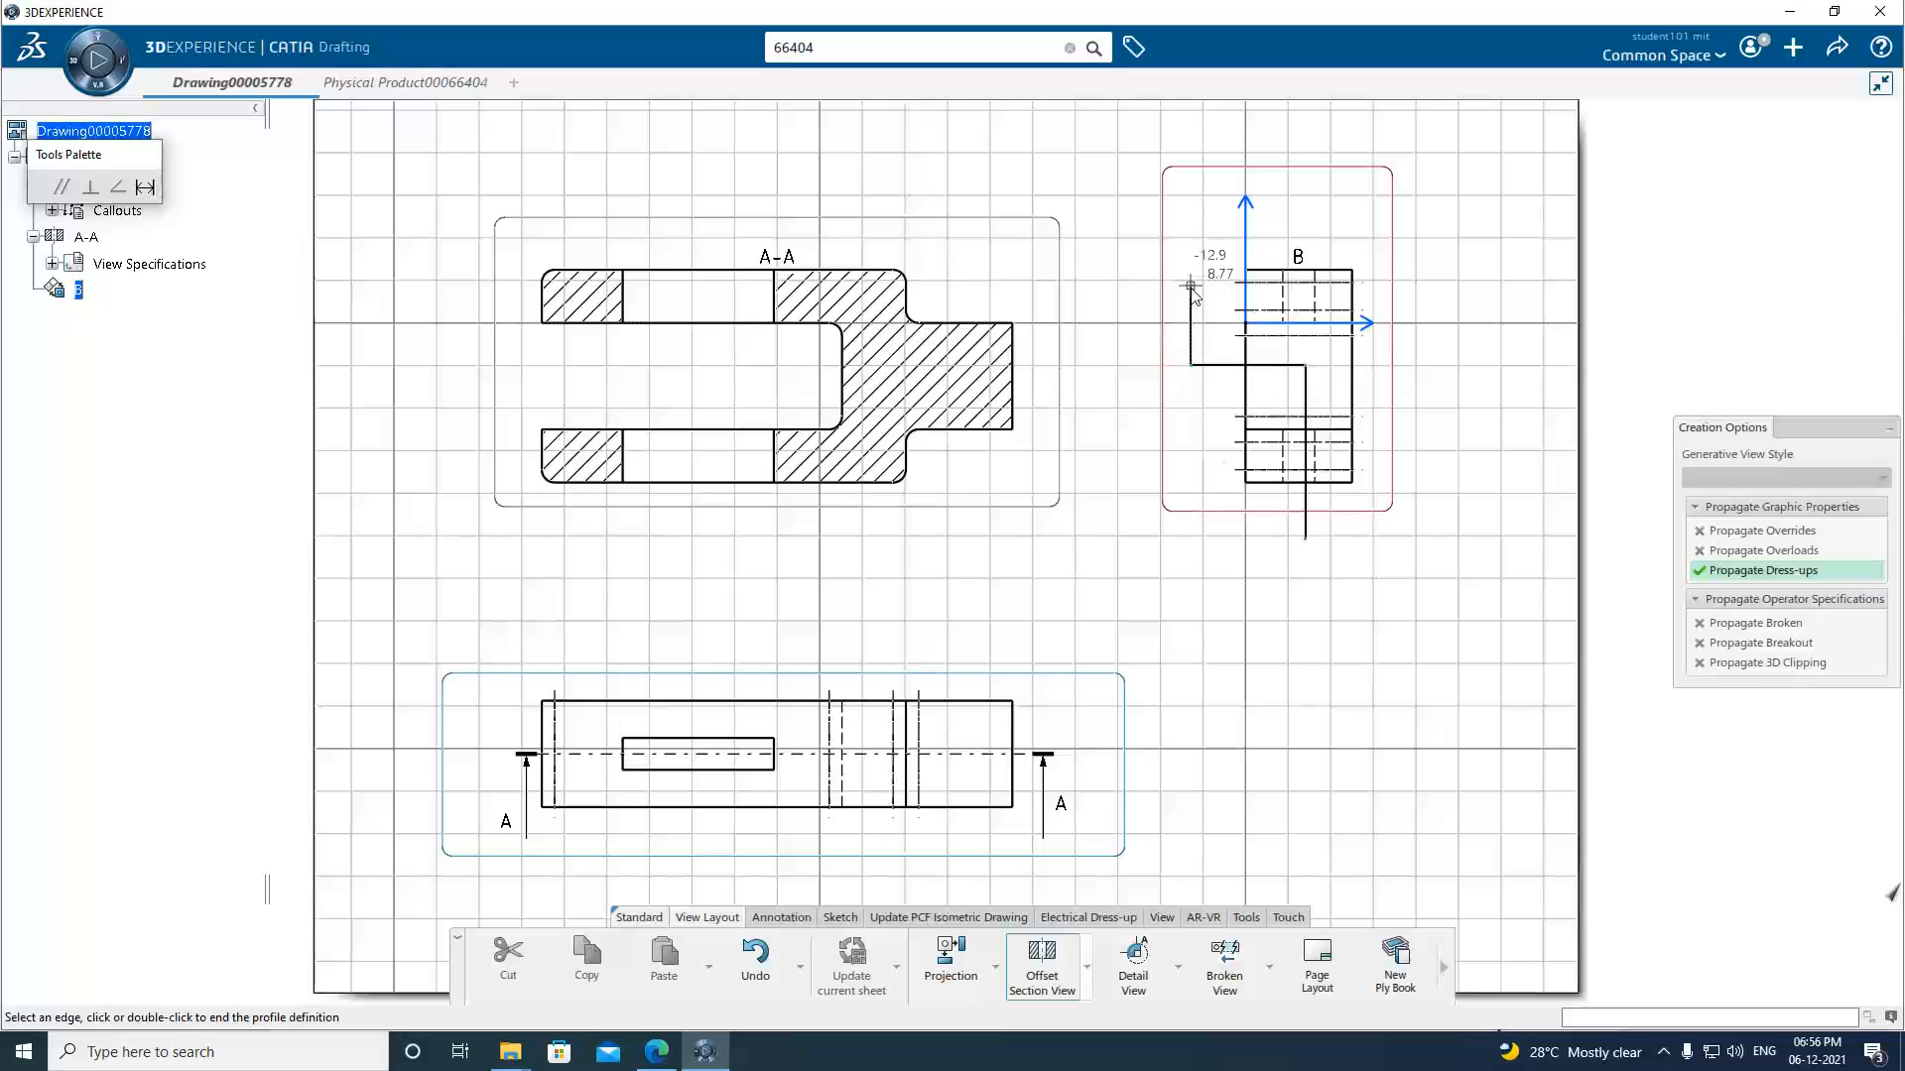
{"action": "double_click", "coordinate": [1190, 183]}
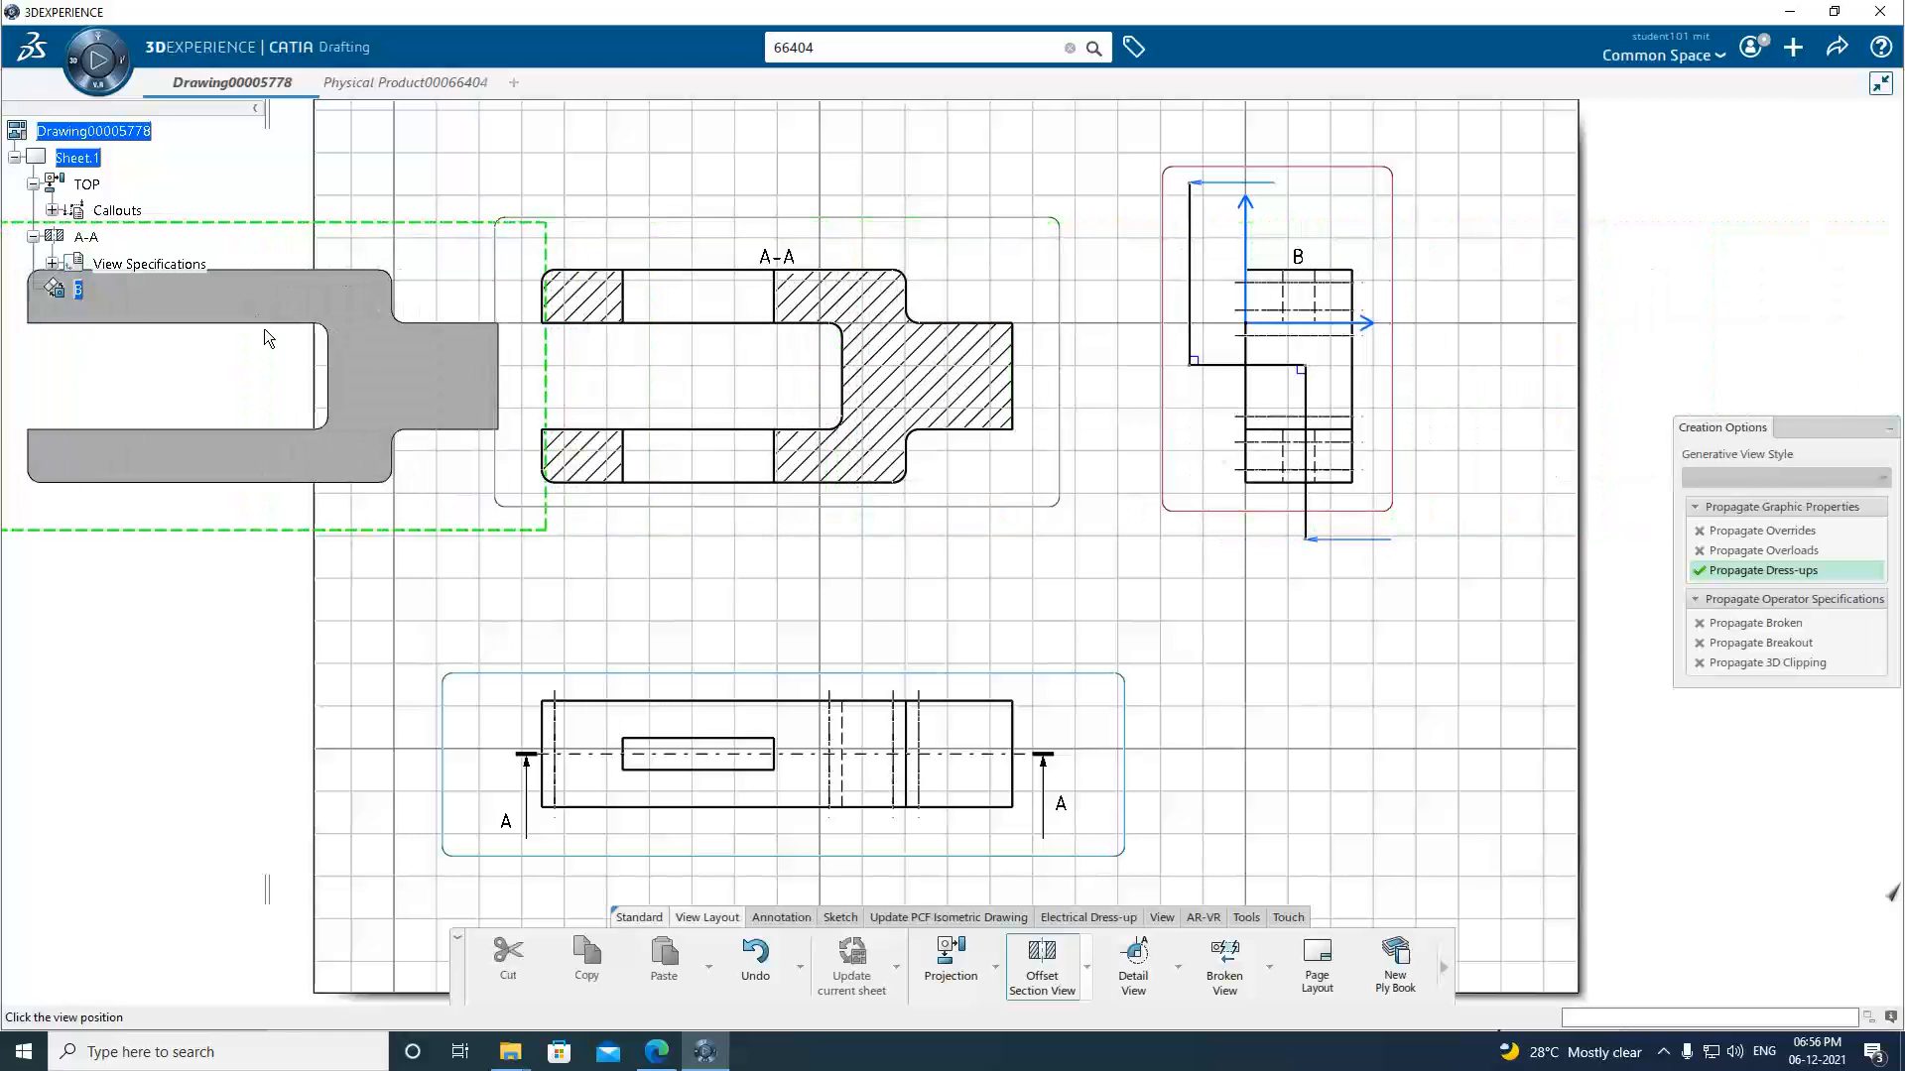
{"action": "scroll", "coordinate": [272, 343], "scroll_direction": "down", "scroll_amount": 1}
{"action": "scroll", "coordinate": [279, 348], "scroll_direction": "down", "scroll_amount": 2}
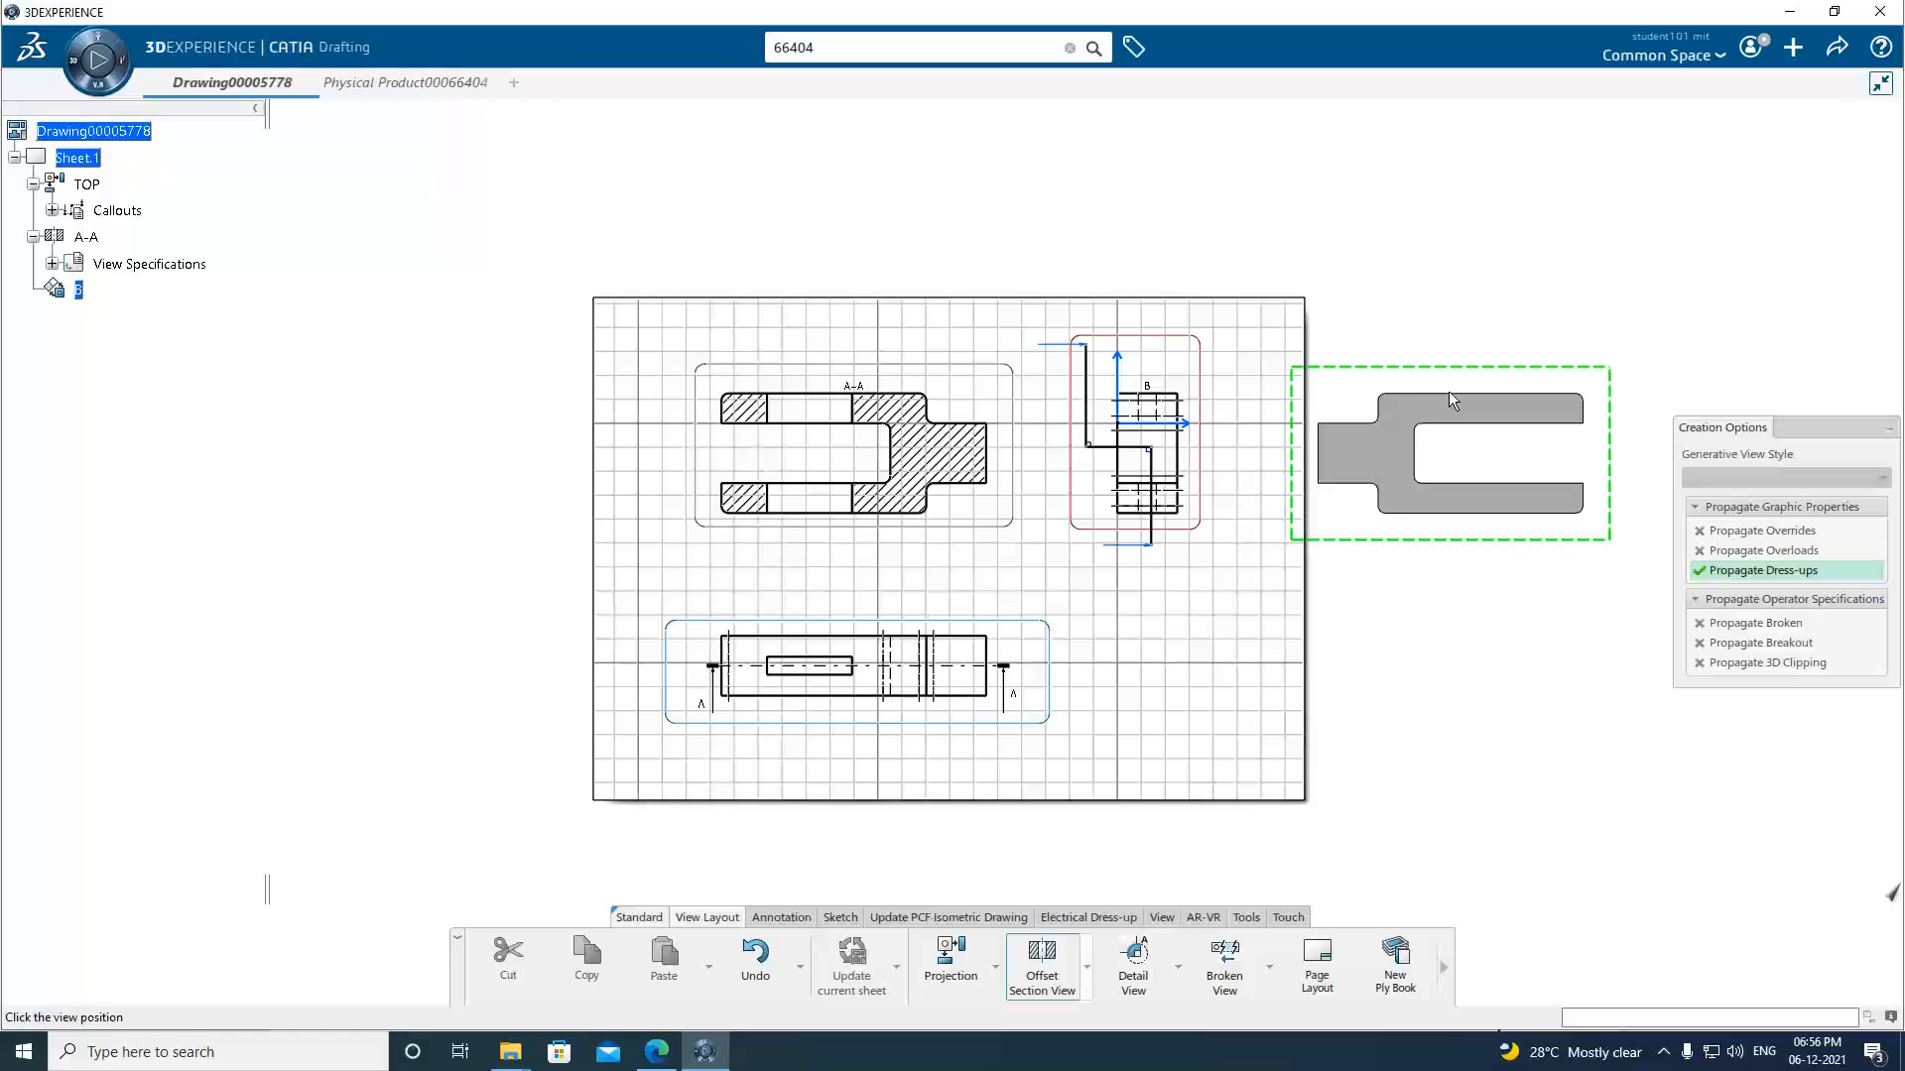
{"action": "left_click", "coordinate": [1472, 393]}
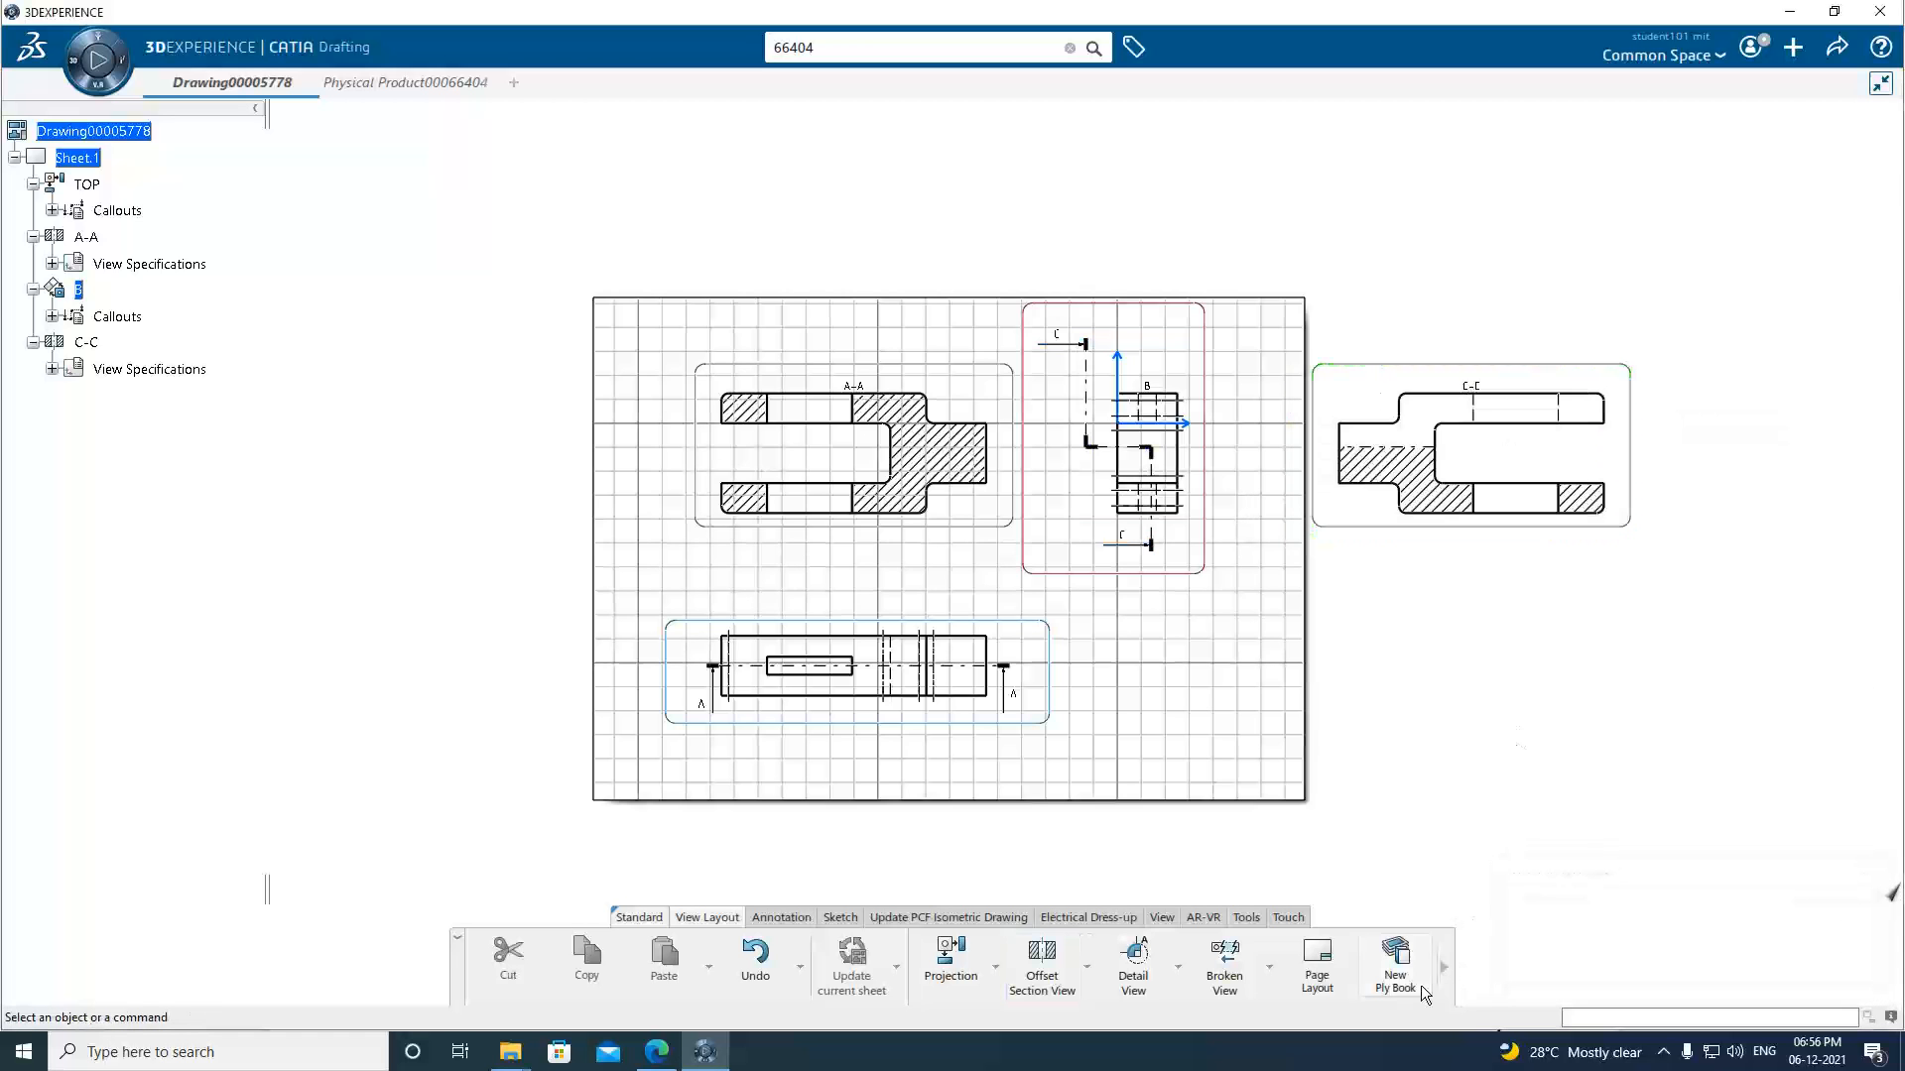
Delete the stepped section view C-C beside the sheet.
{"action": "left_click", "coordinate": [1162, 917]}
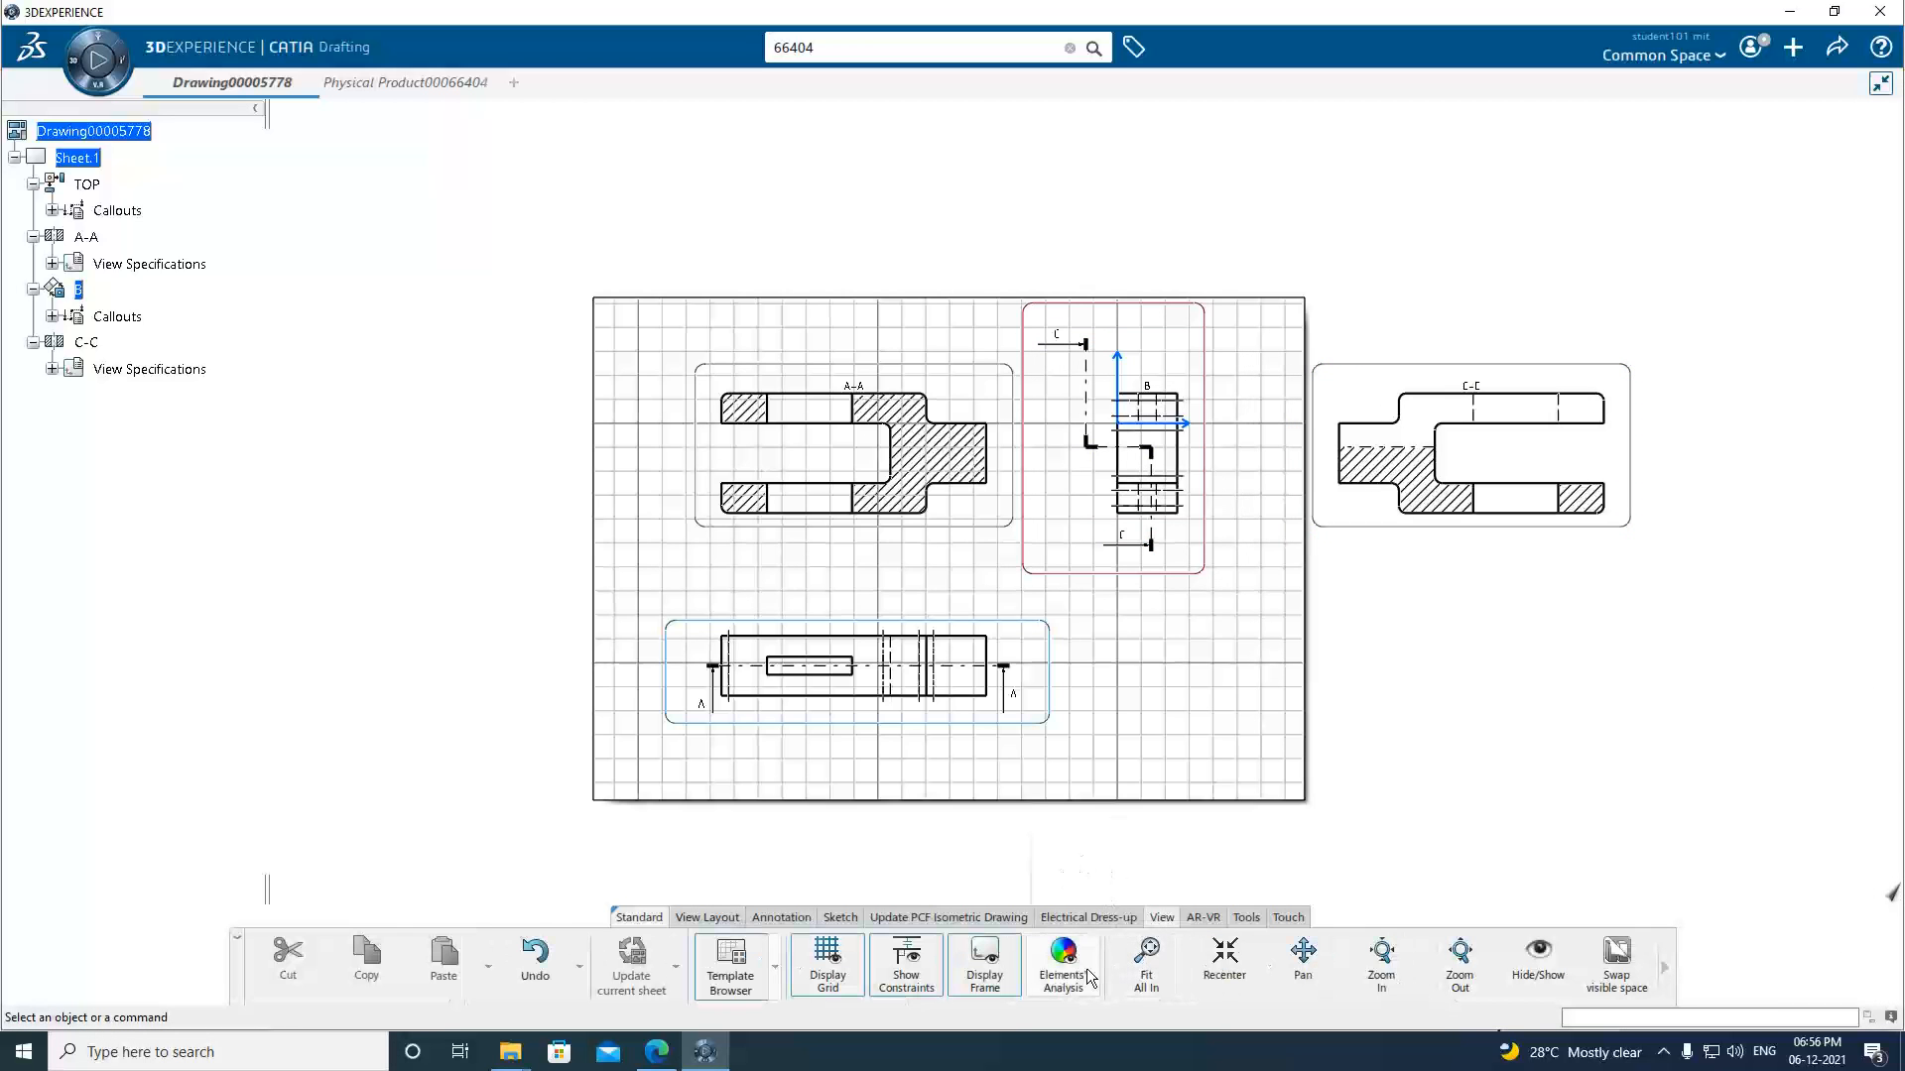
{"action": "left_click", "coordinate": [1146, 957]}
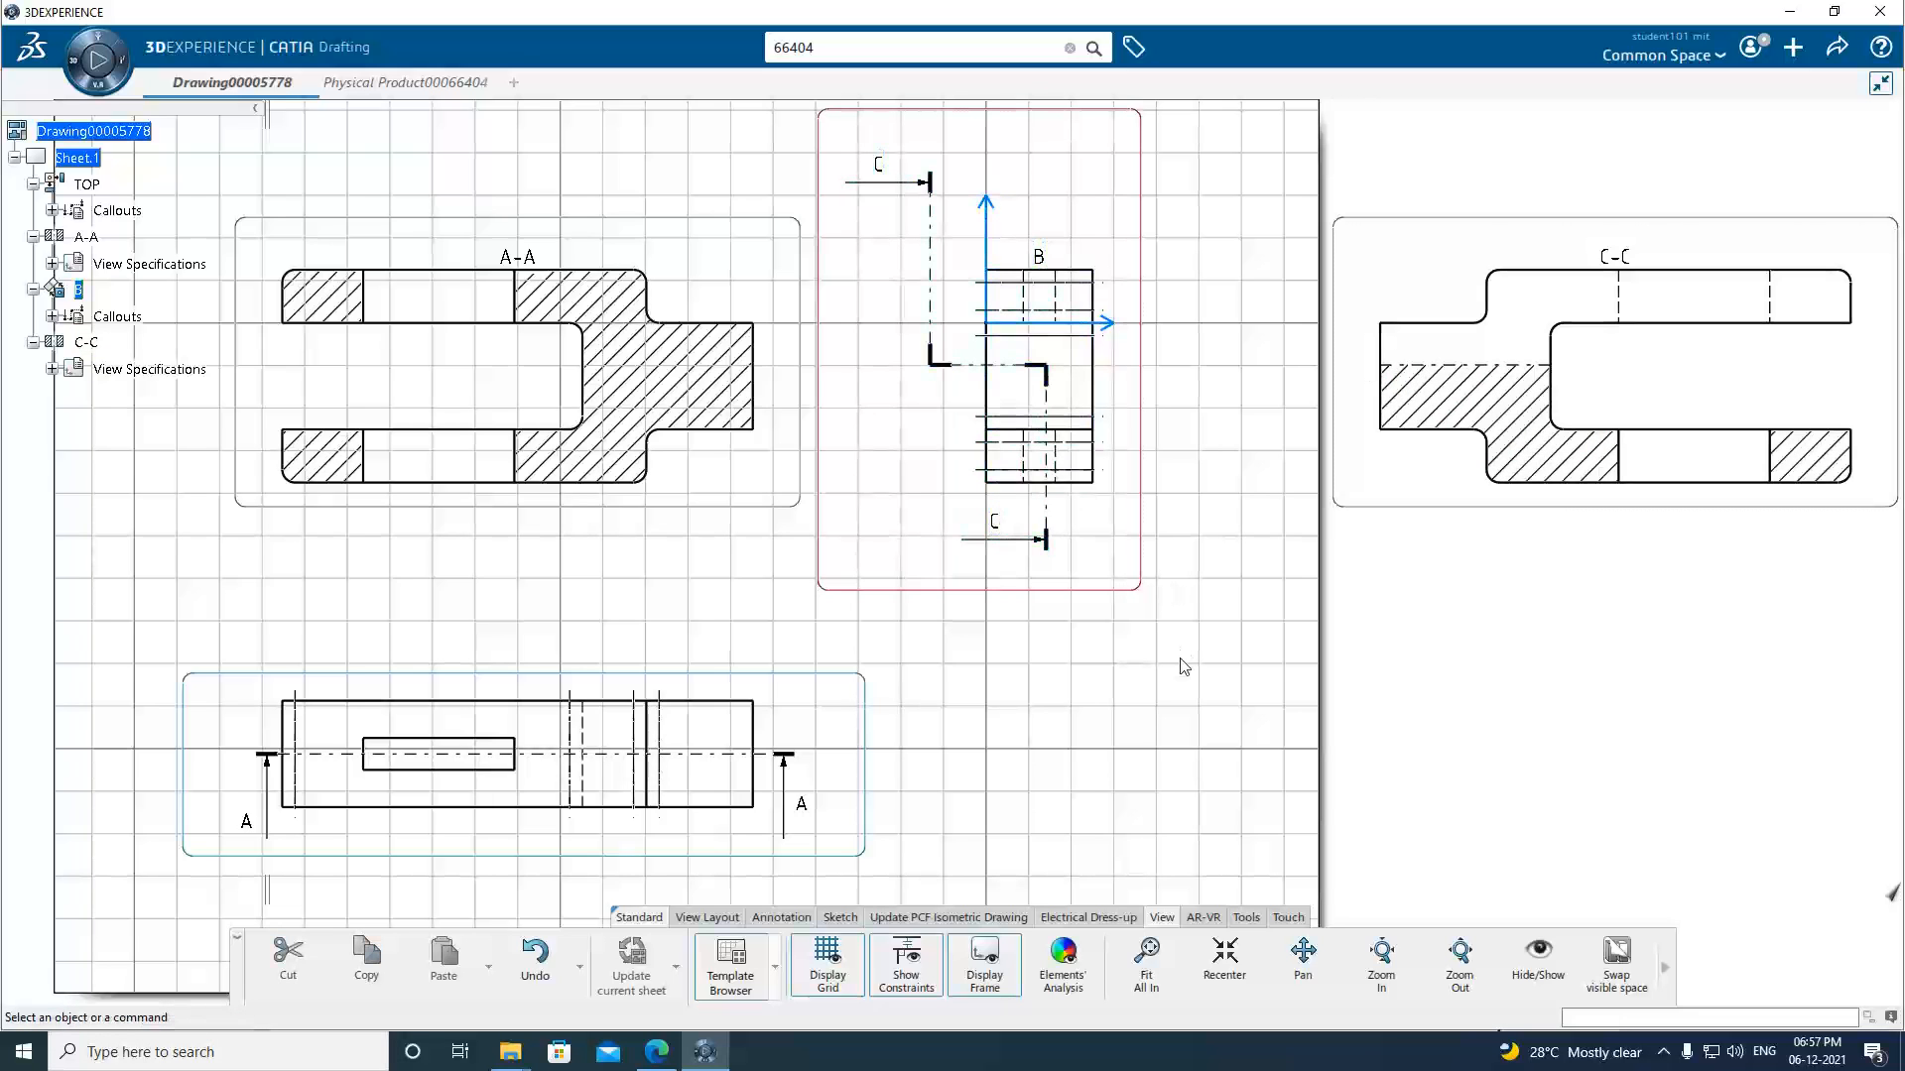
{"action": "left_click", "coordinate": [1379, 508]}
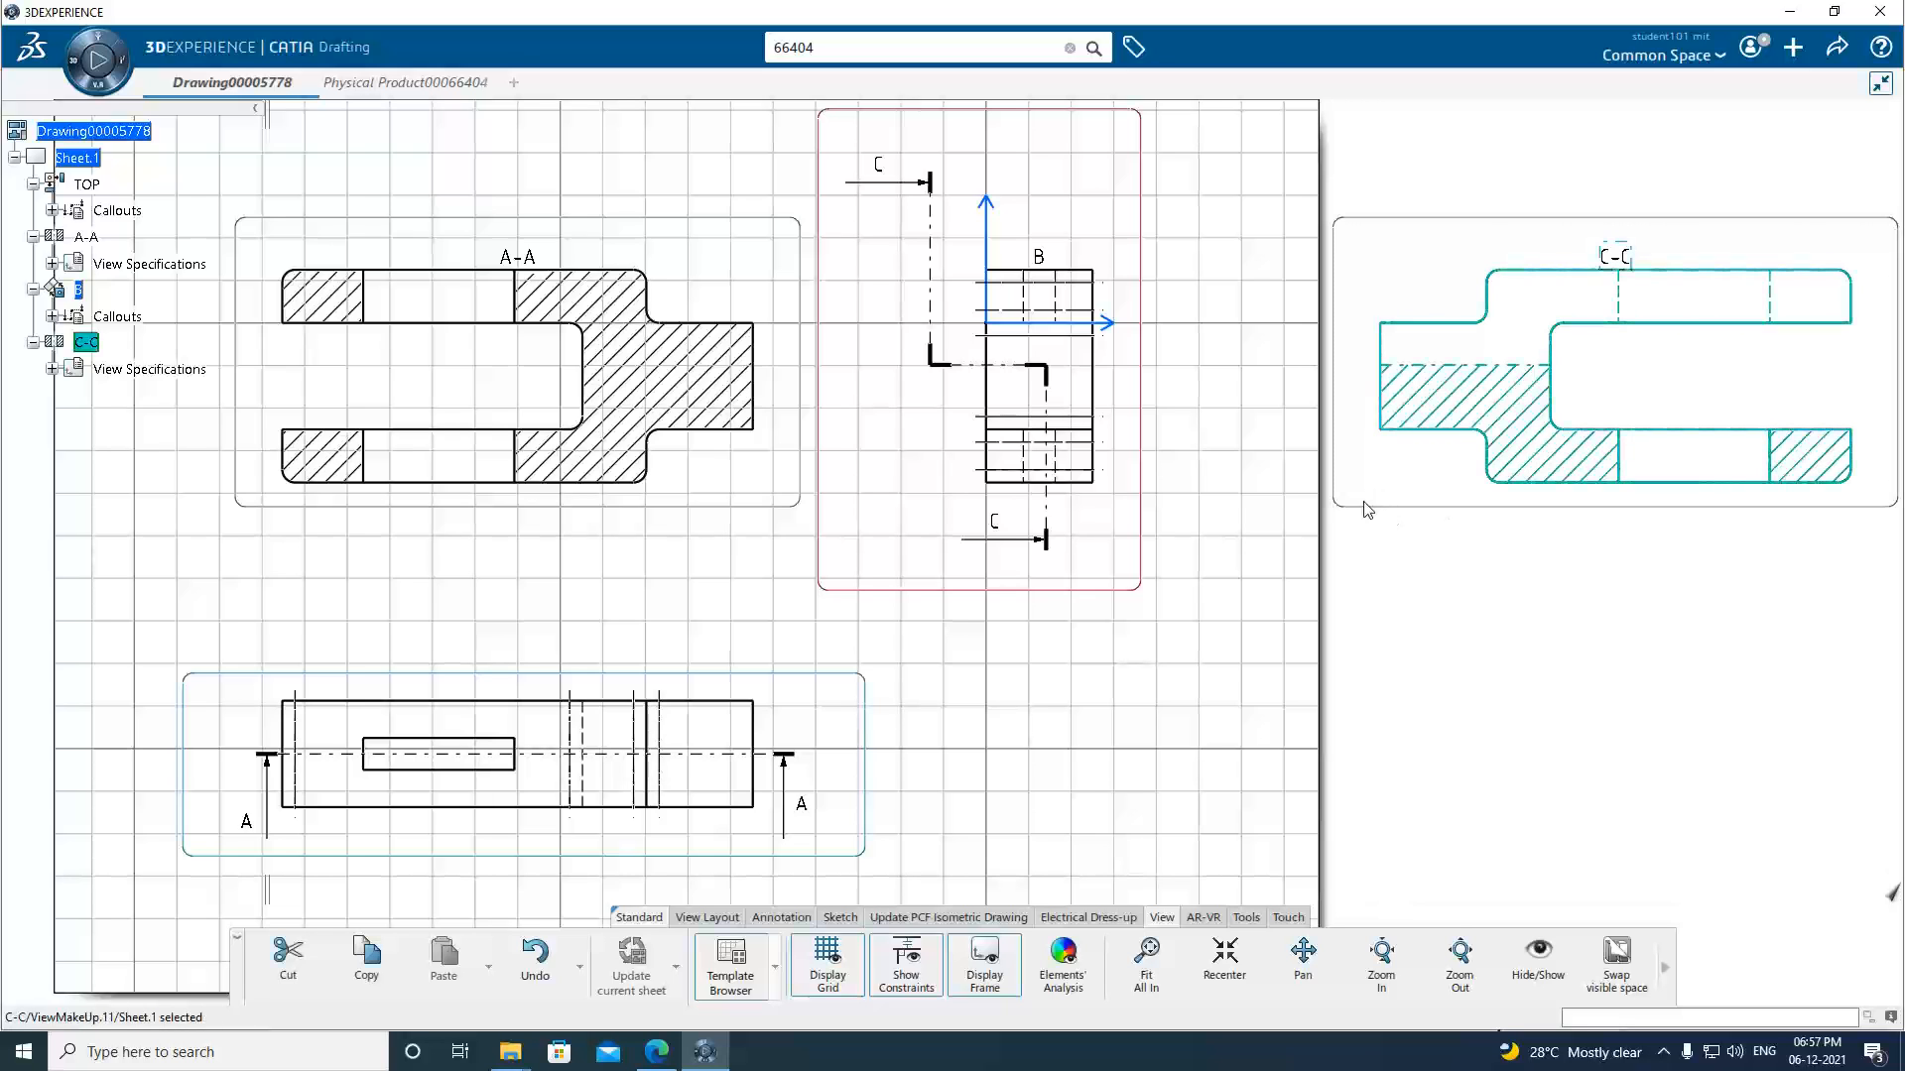
{"action": "key", "text": "Delete"}
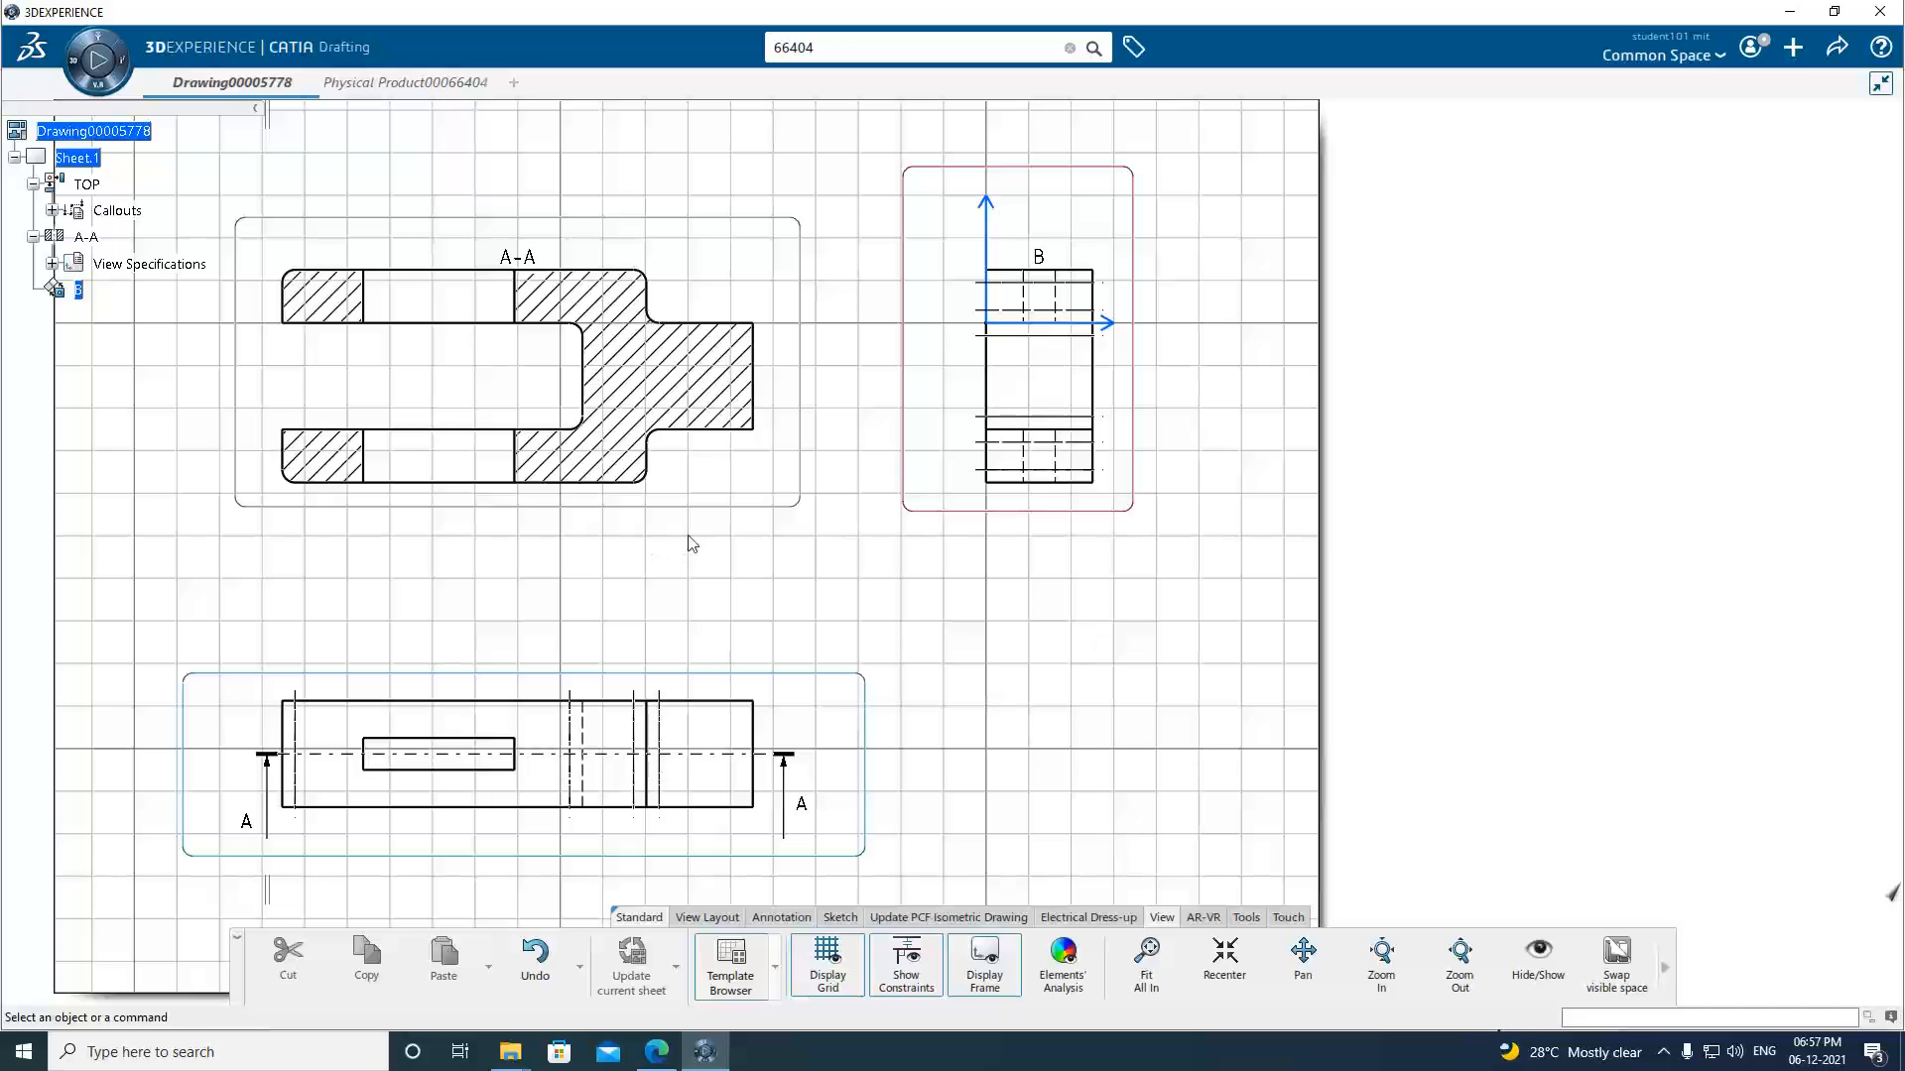
{"action": "right_click", "coordinate": [756, 507]}
{"action": "left_click", "coordinate": [1189, 632]}
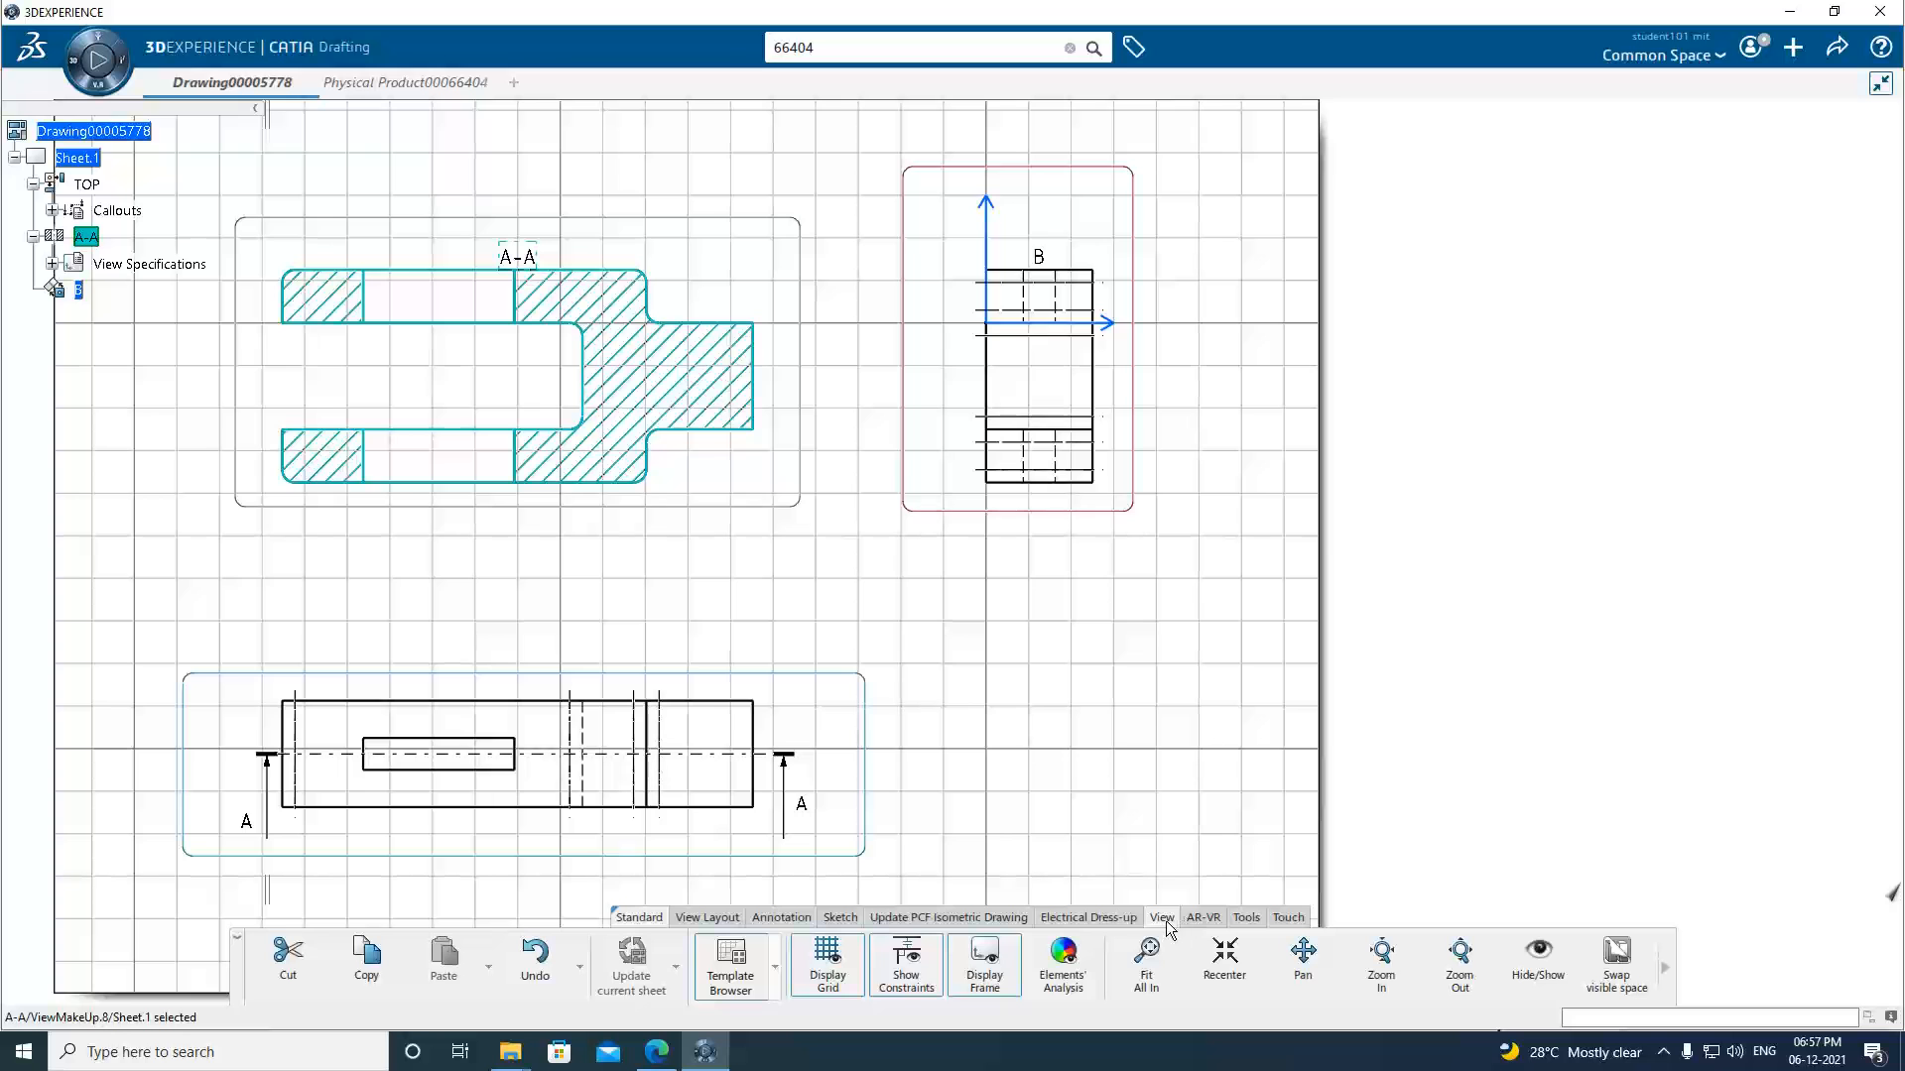
{"action": "left_click", "coordinate": [1147, 961]}
{"action": "left_click", "coordinate": [1418, 657]}
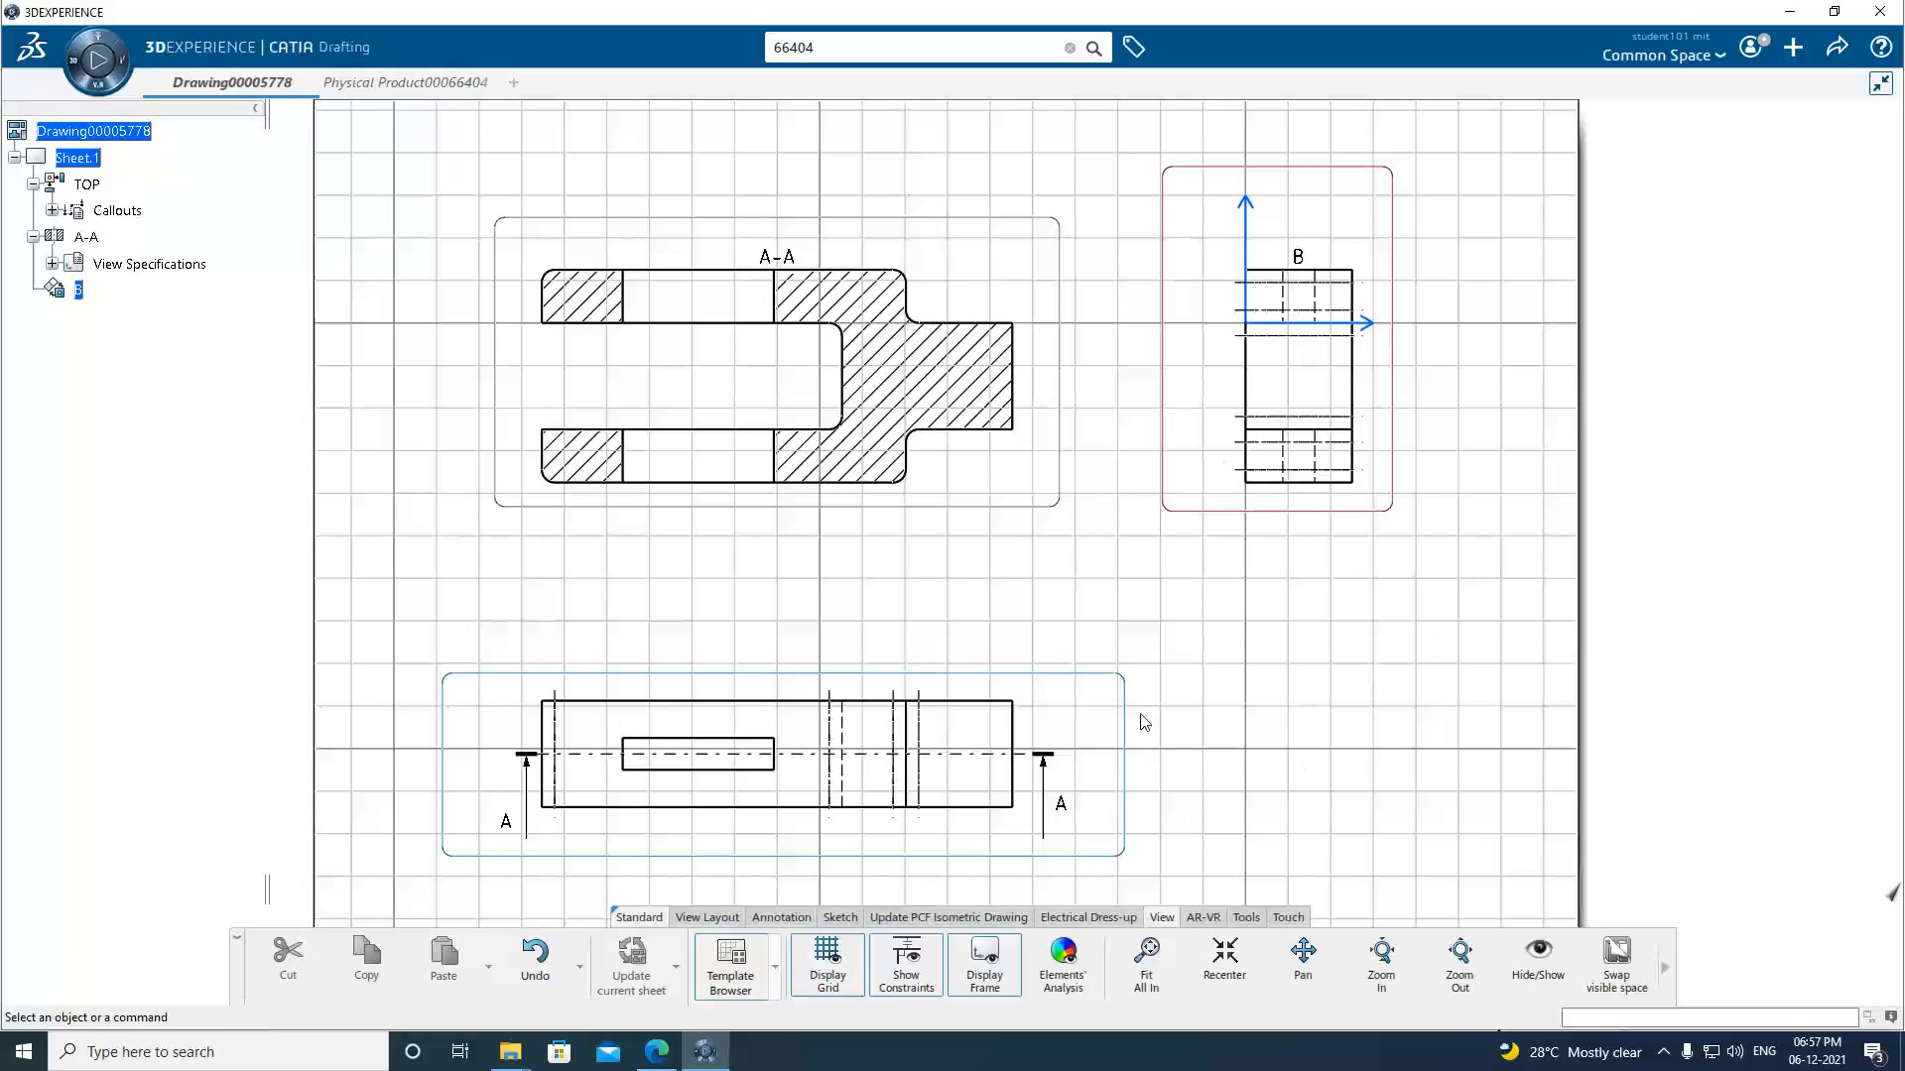
Try a scale of 1:2 on side view B.
{"action": "right_click", "coordinate": [1399, 515]}
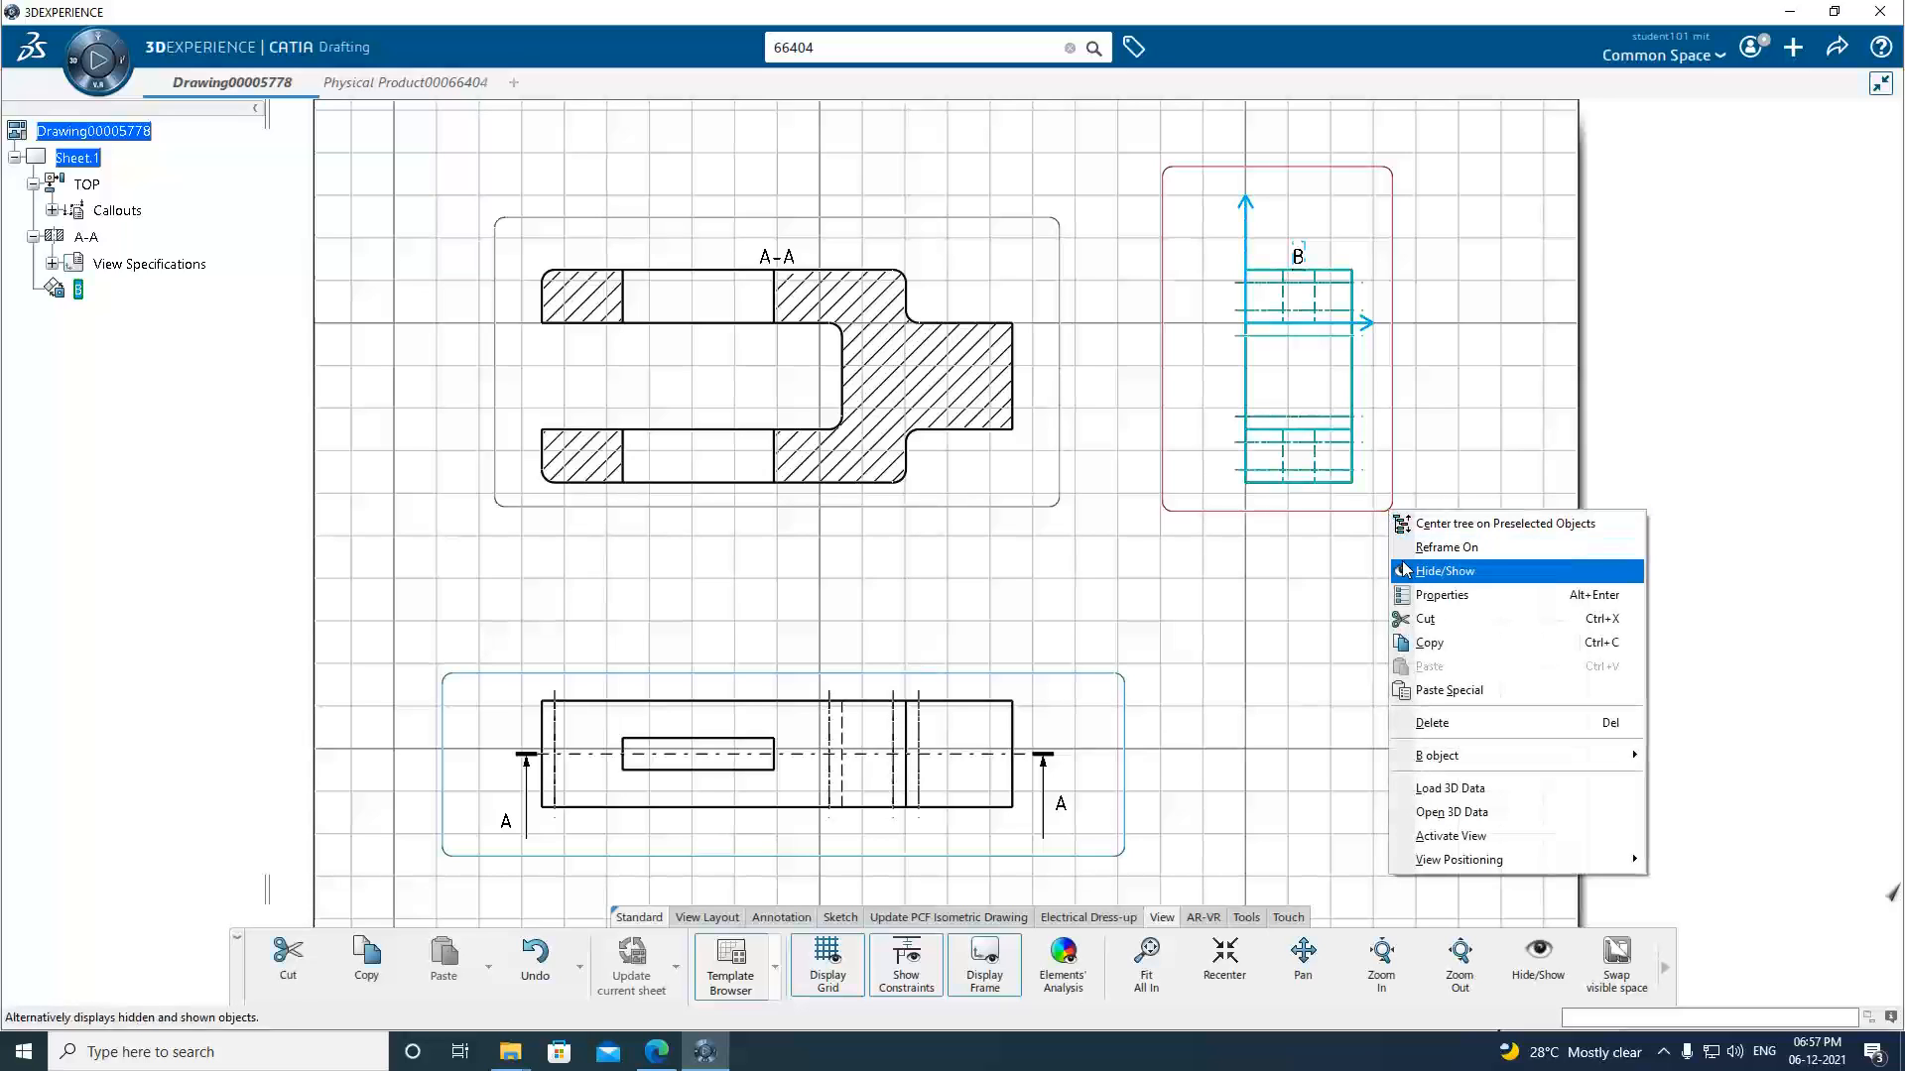
{"action": "left_click", "coordinate": [1441, 599]}
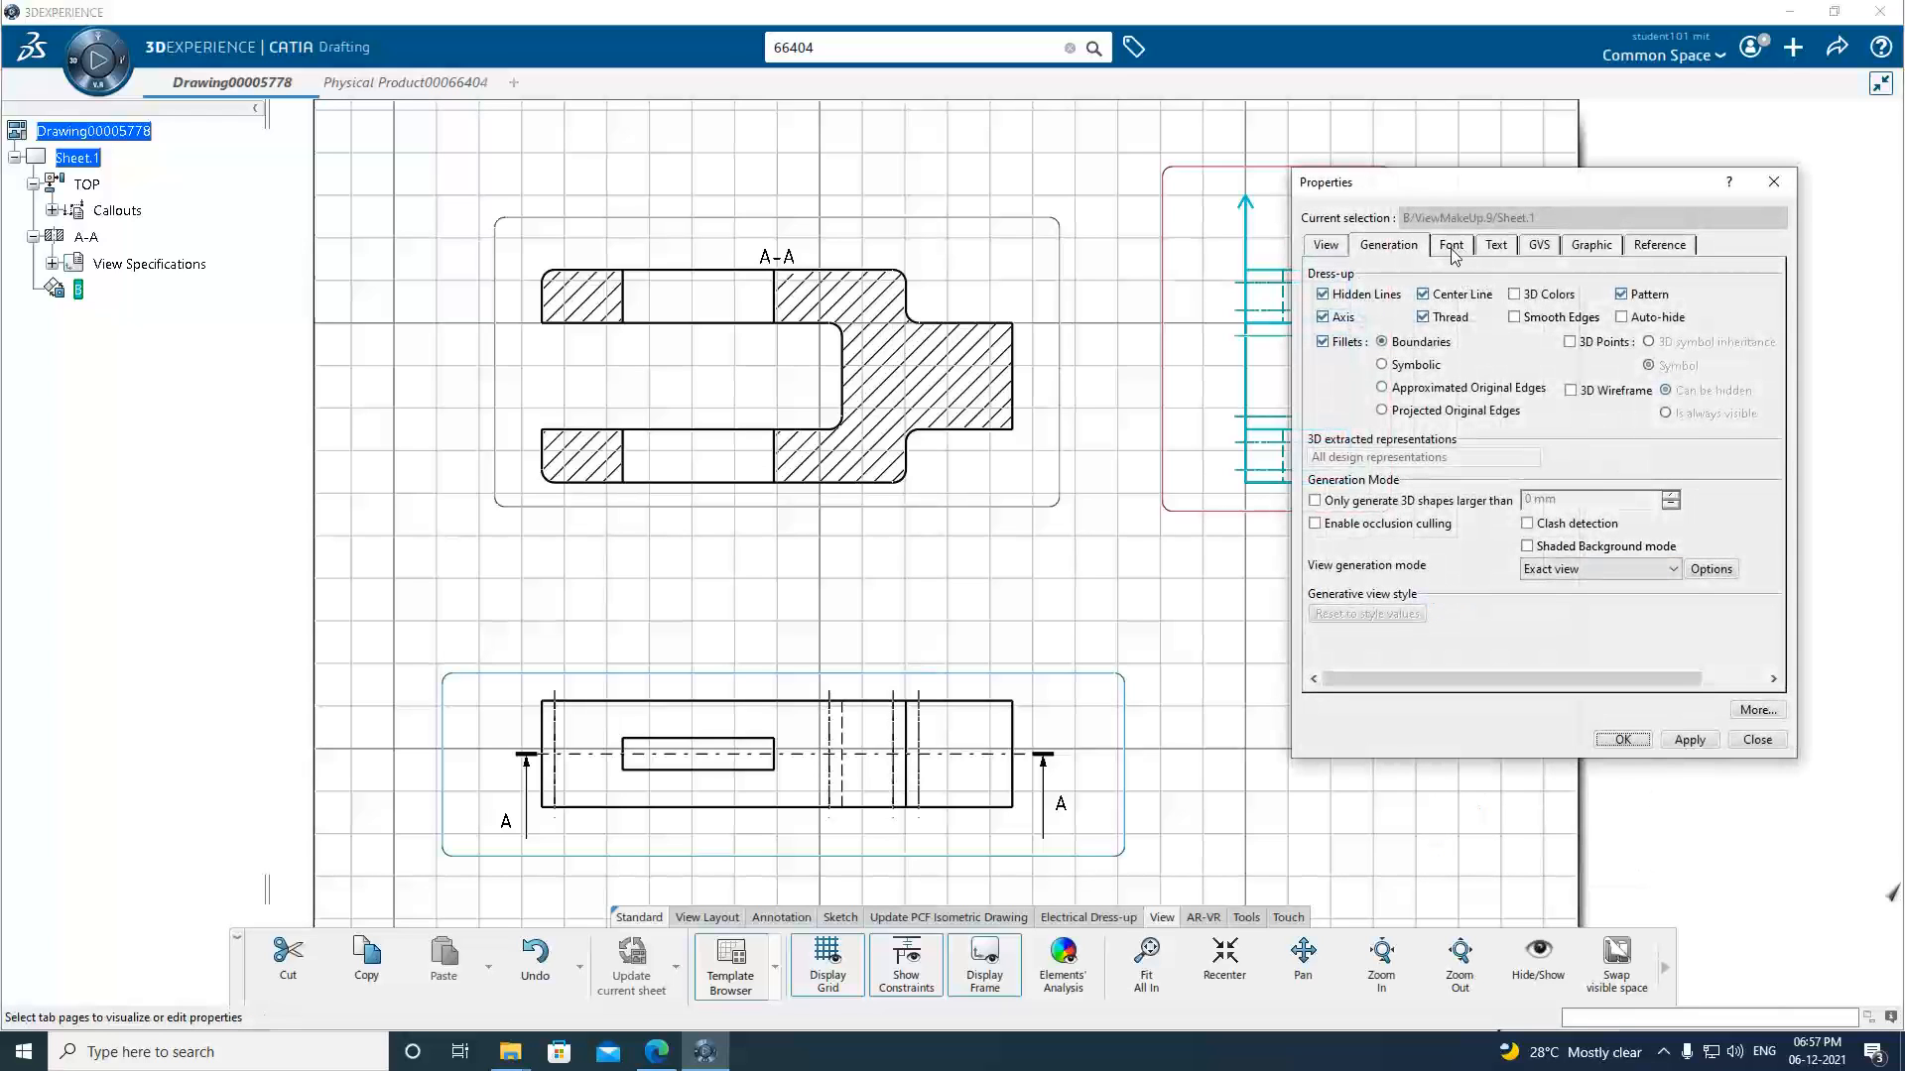
{"action": "left_click", "coordinate": [1326, 245]}
{"action": "left_click", "coordinate": [1399, 382]}
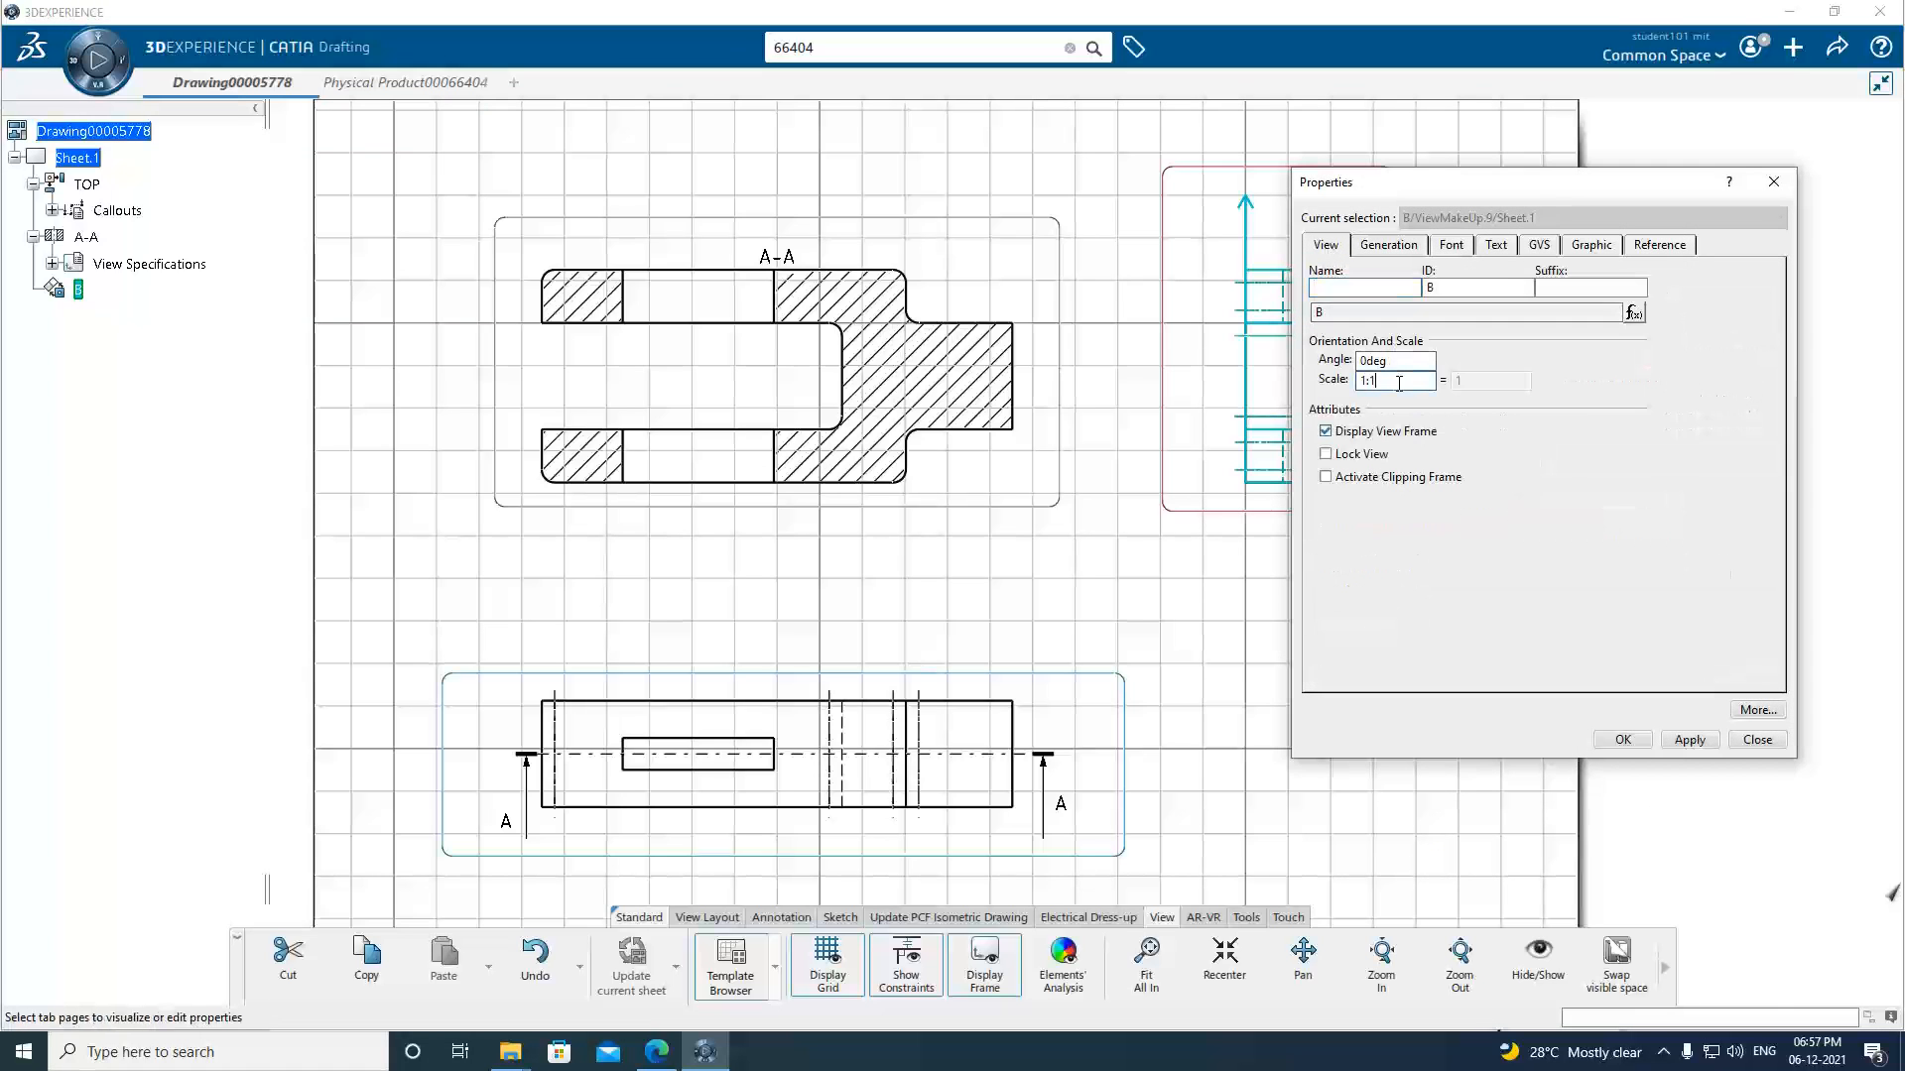
{"action": "key", "text": "BackSpace"}
{"action": "type", "text": "2"}
{"action": "left_click_drag", "start_coordinate": [1617, 185], "coordinate": [1761, 269]}
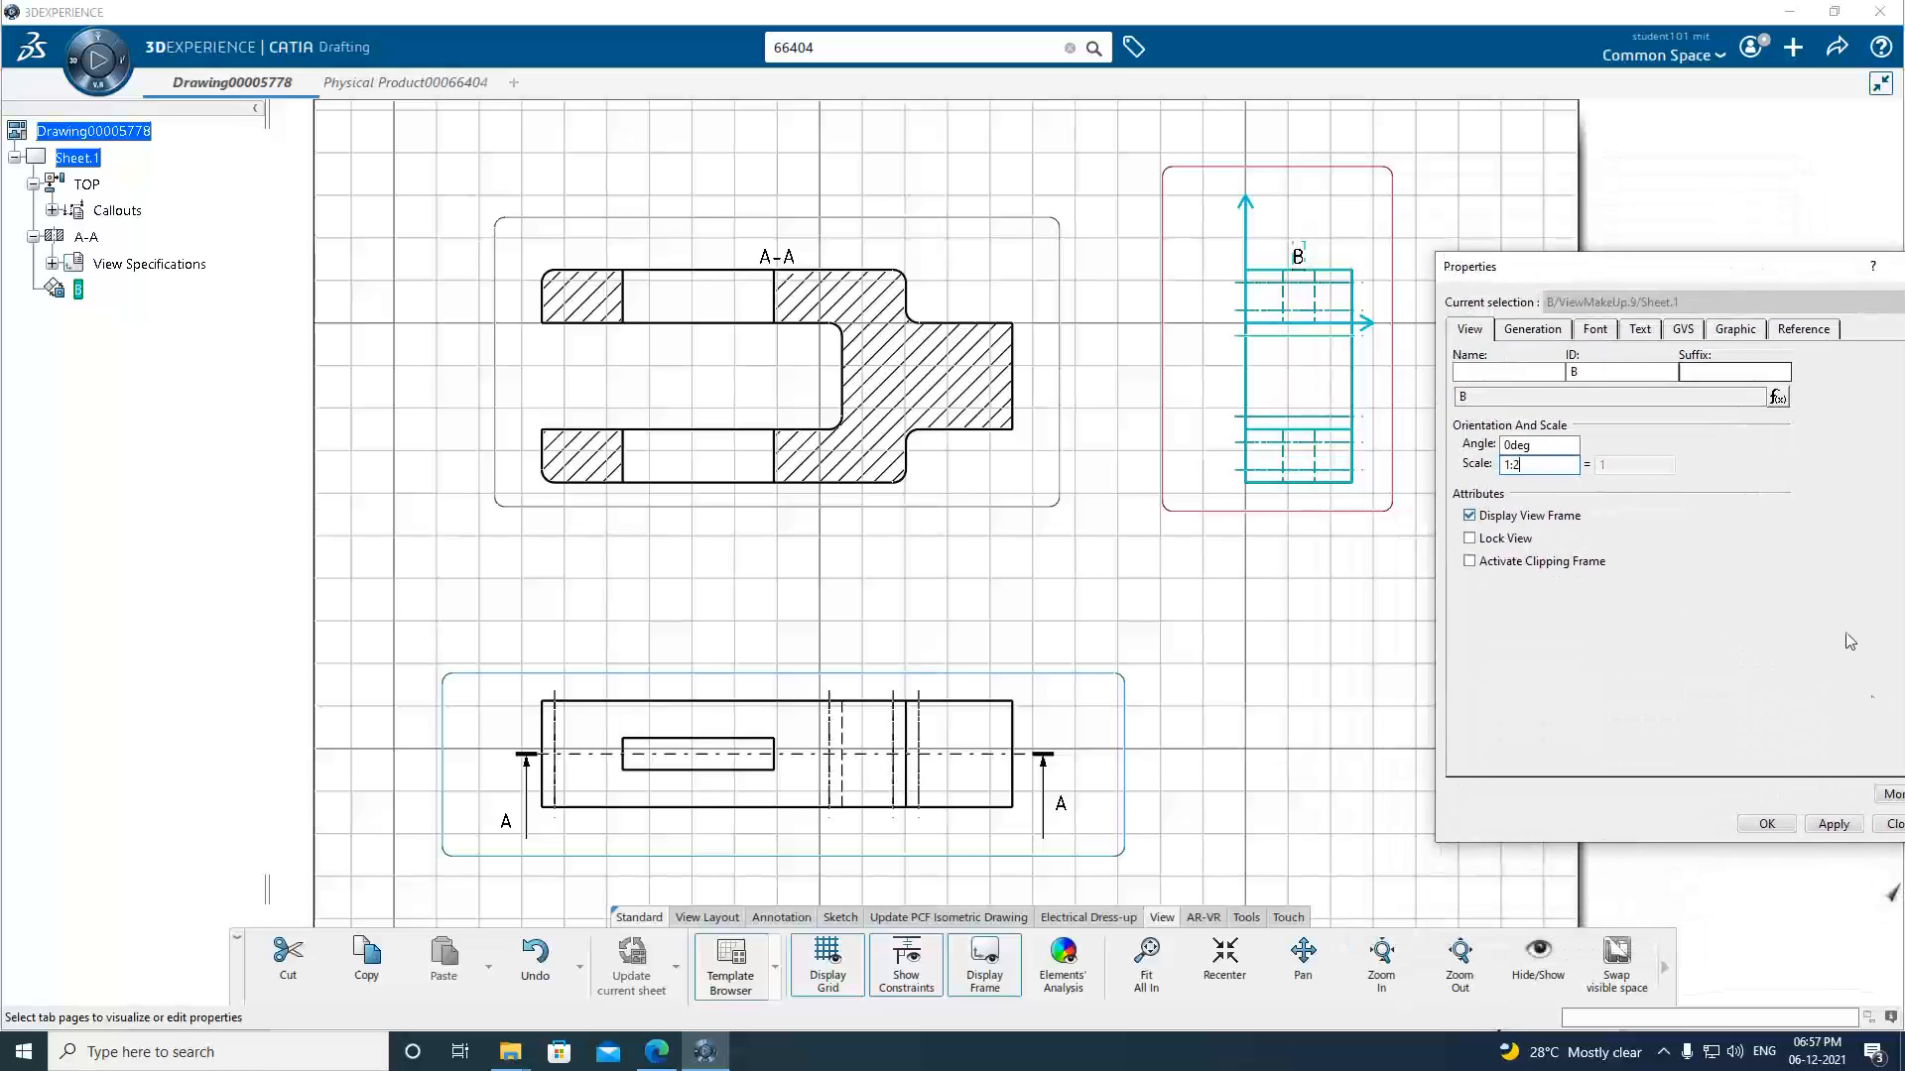
{"action": "left_click", "coordinate": [1833, 824]}
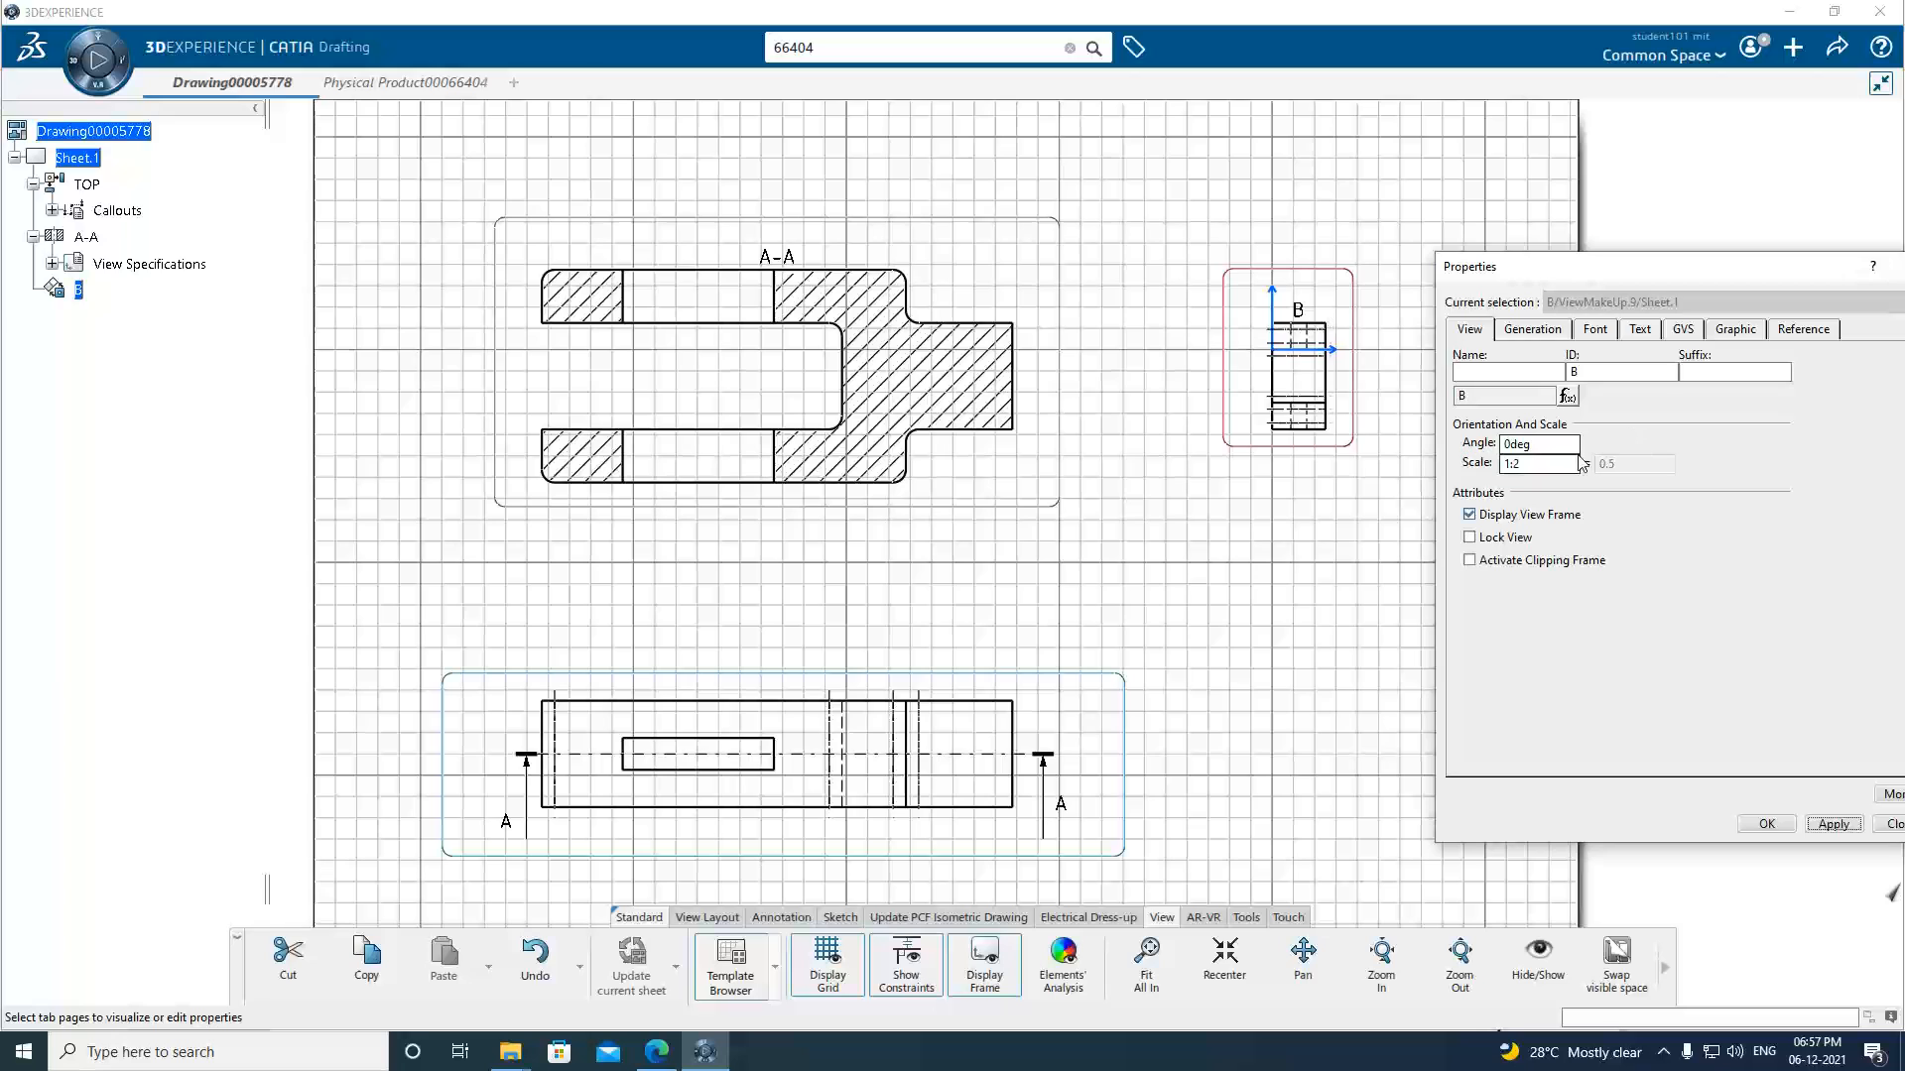
Try a 2:1 scale on side view B, followed by 1:2 again.
{"action": "left_click", "coordinate": [1535, 462]}
{"action": "left_click", "coordinate": [1832, 825]}
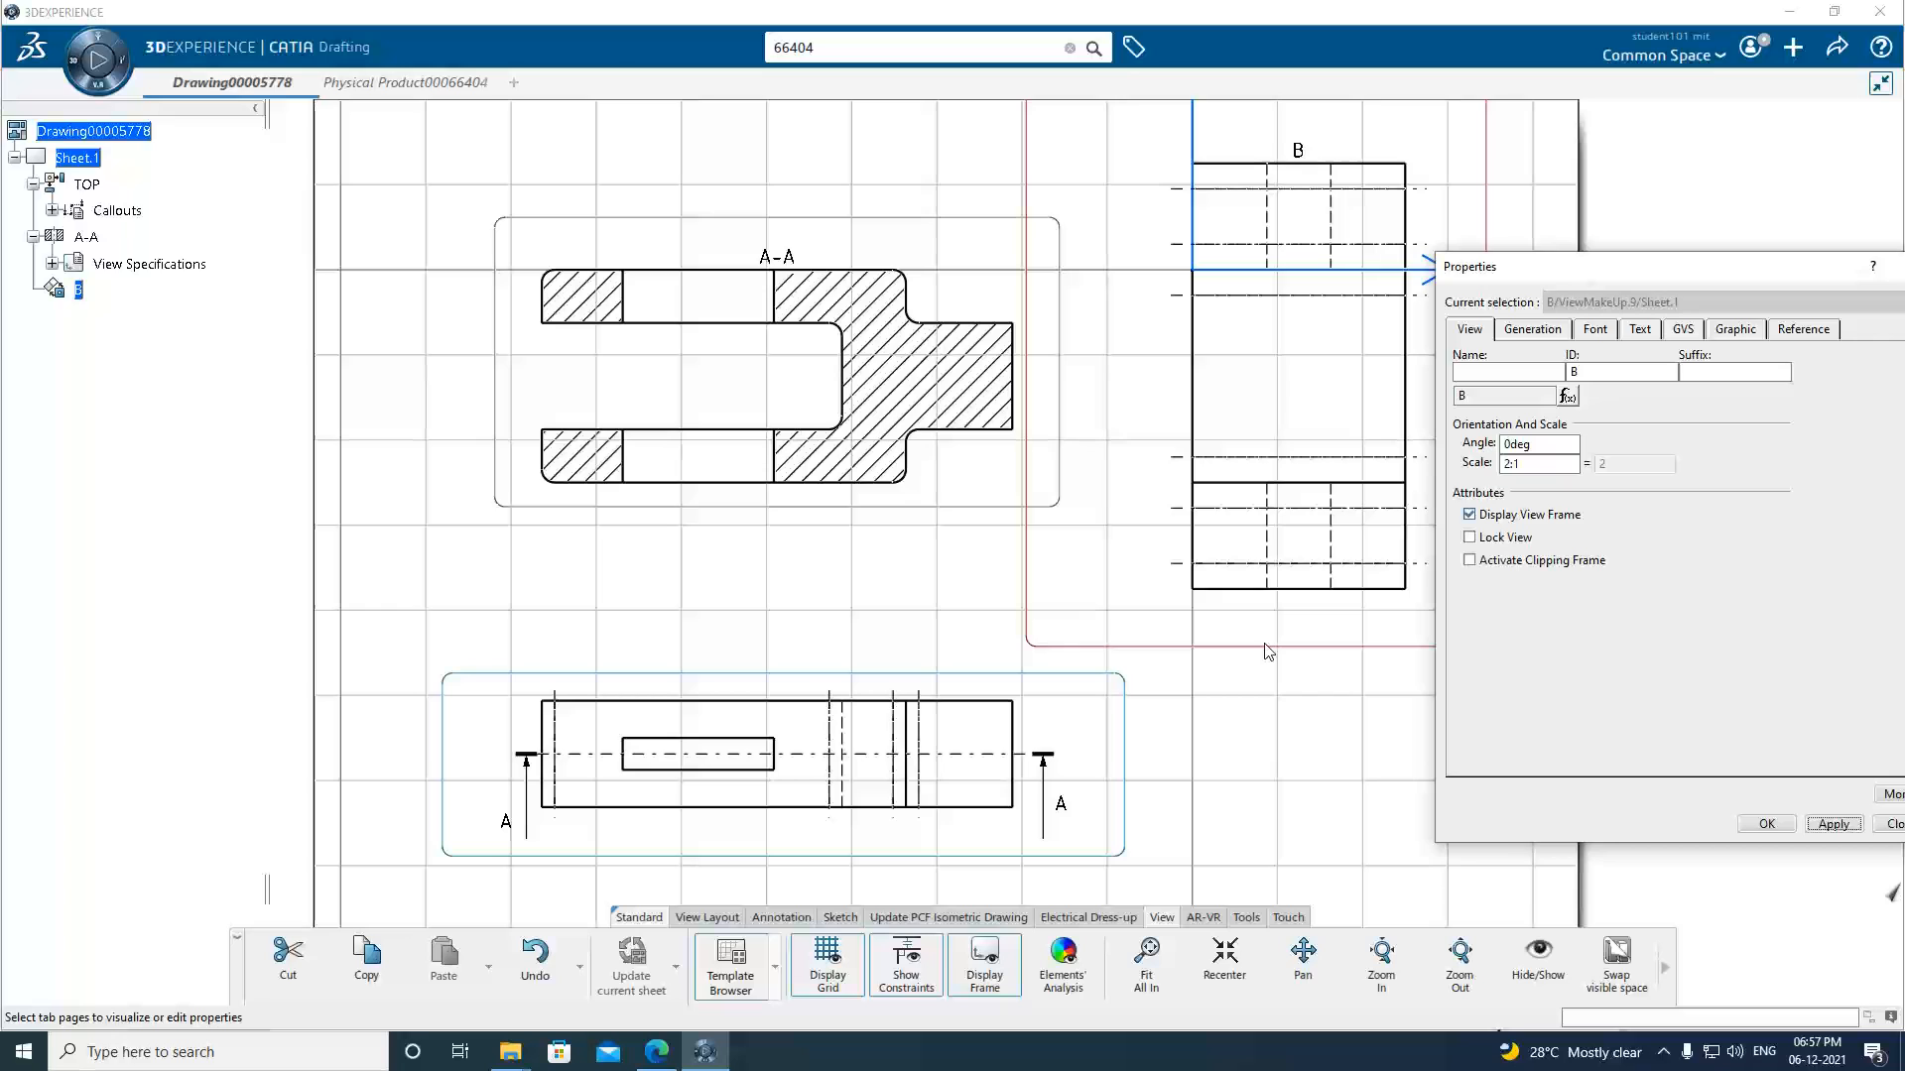
{"action": "left_click", "coordinate": [1504, 464]}
{"action": "key", "text": "Delete"}
{"action": "type", "text": "1:2"}
{"action": "left_click", "coordinate": [1833, 824]}
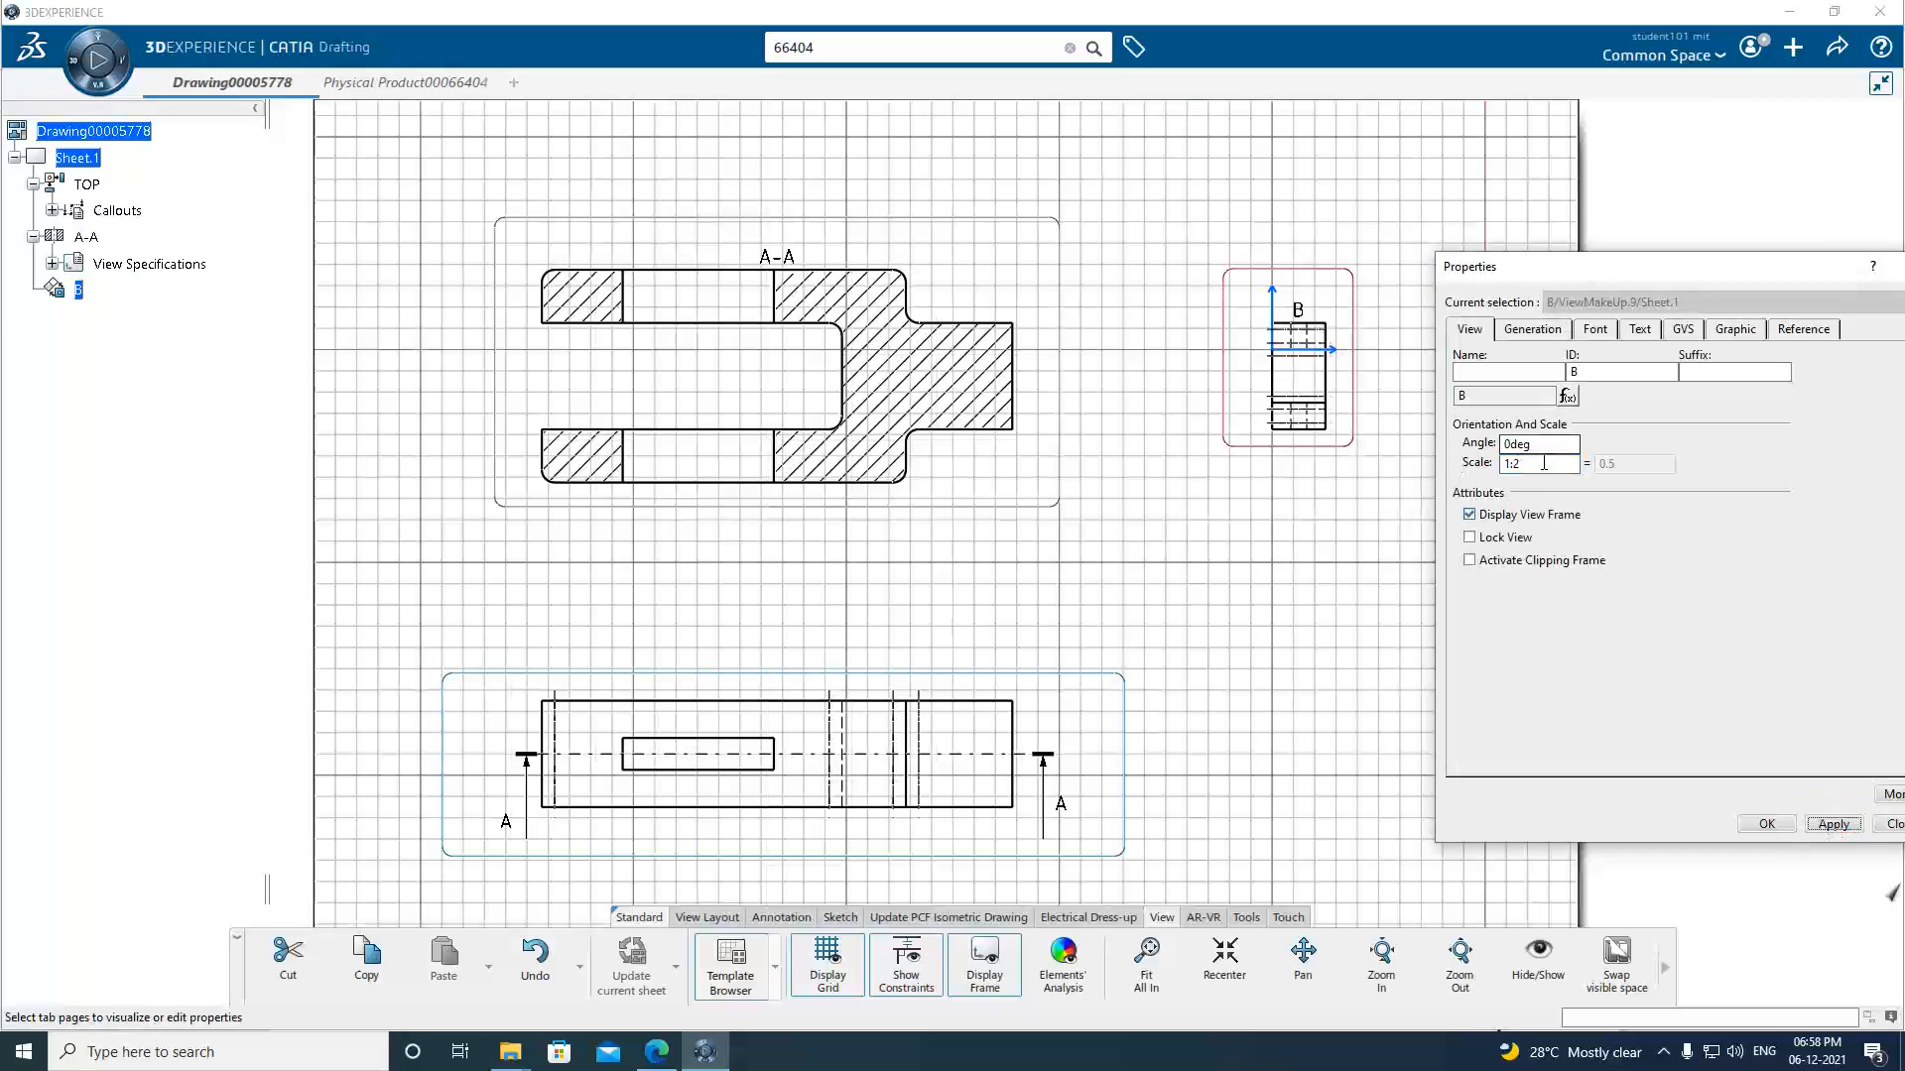
Set side view B's scale back to 1:1 and accept the view properties.
{"action": "left_click", "coordinate": [1543, 464]}
{"action": "type", "text": "1"}
{"action": "left_click", "coordinate": [1833, 825]}
{"action": "left_click", "coordinate": [1767, 824]}
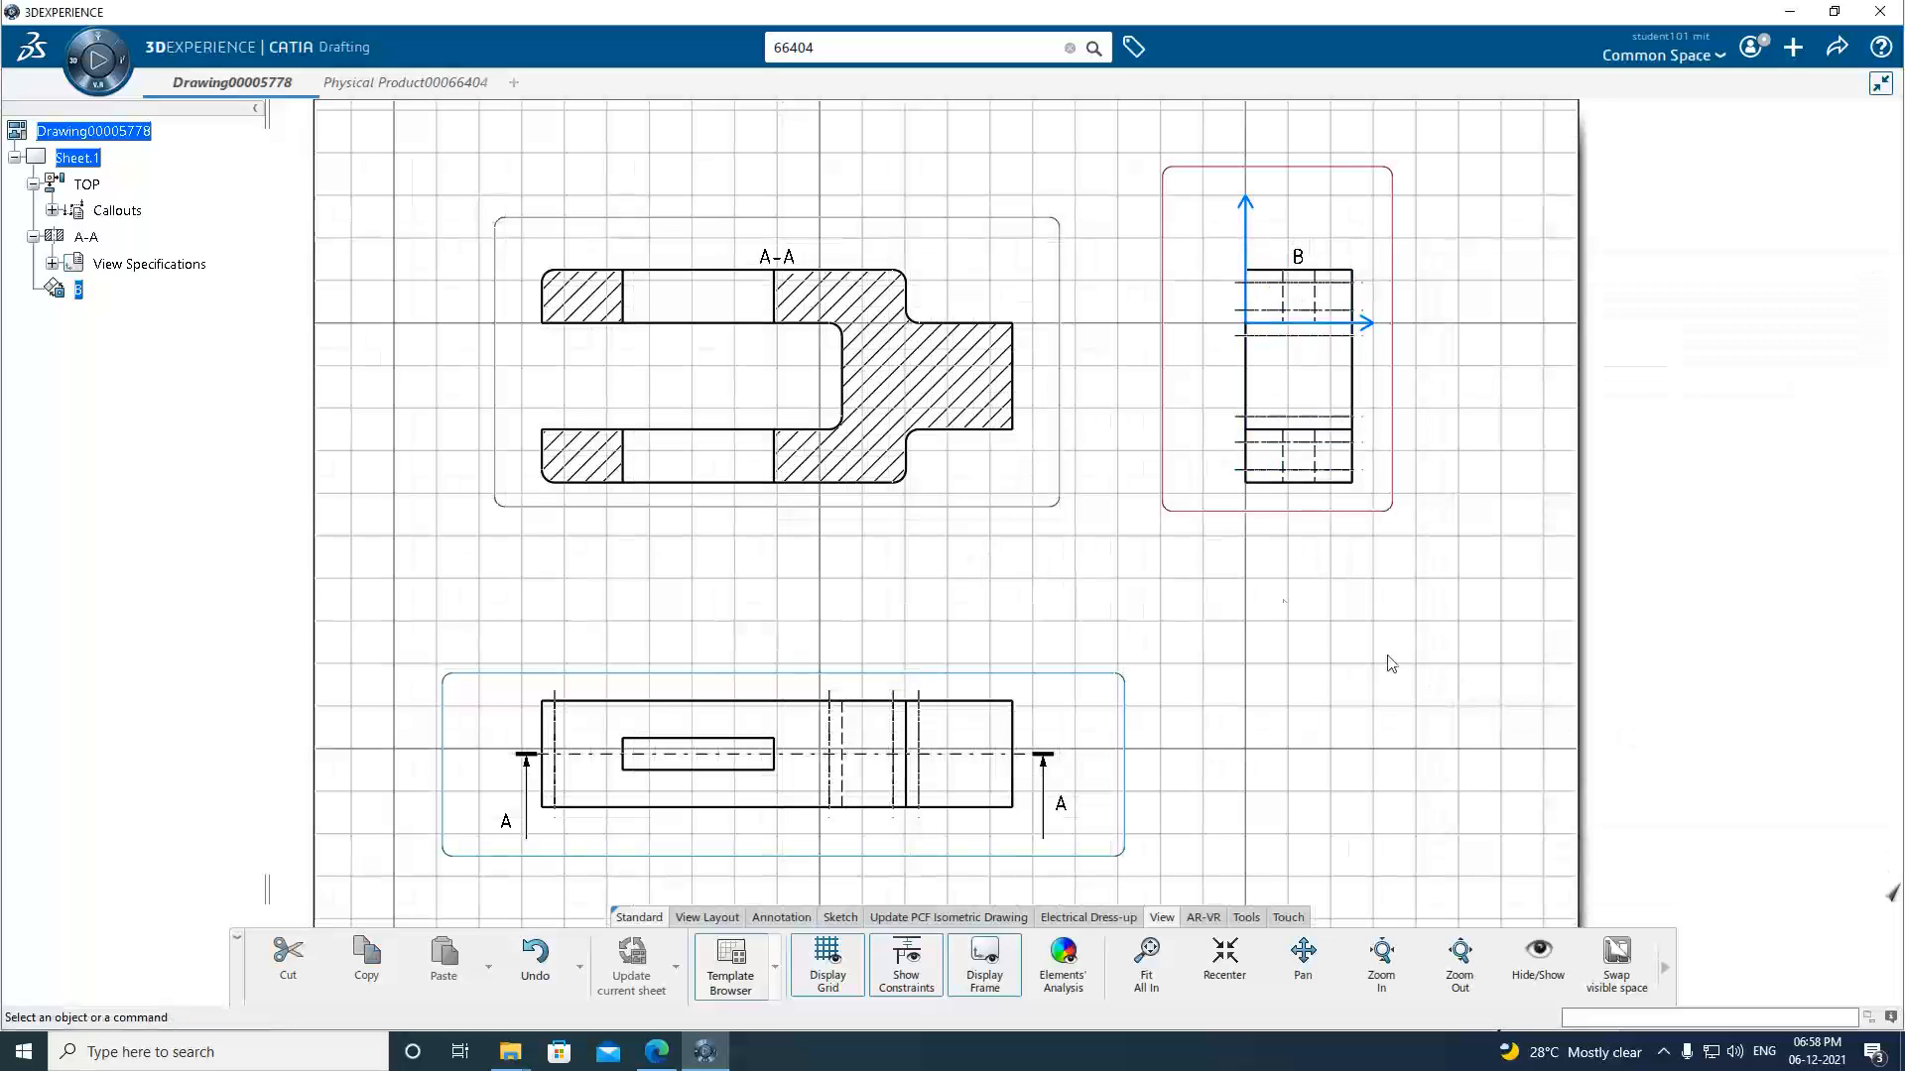
Shift the top view slightly left on the sheet together with its aligned section and side views.
{"action": "left_click", "coordinate": [1007, 508]}
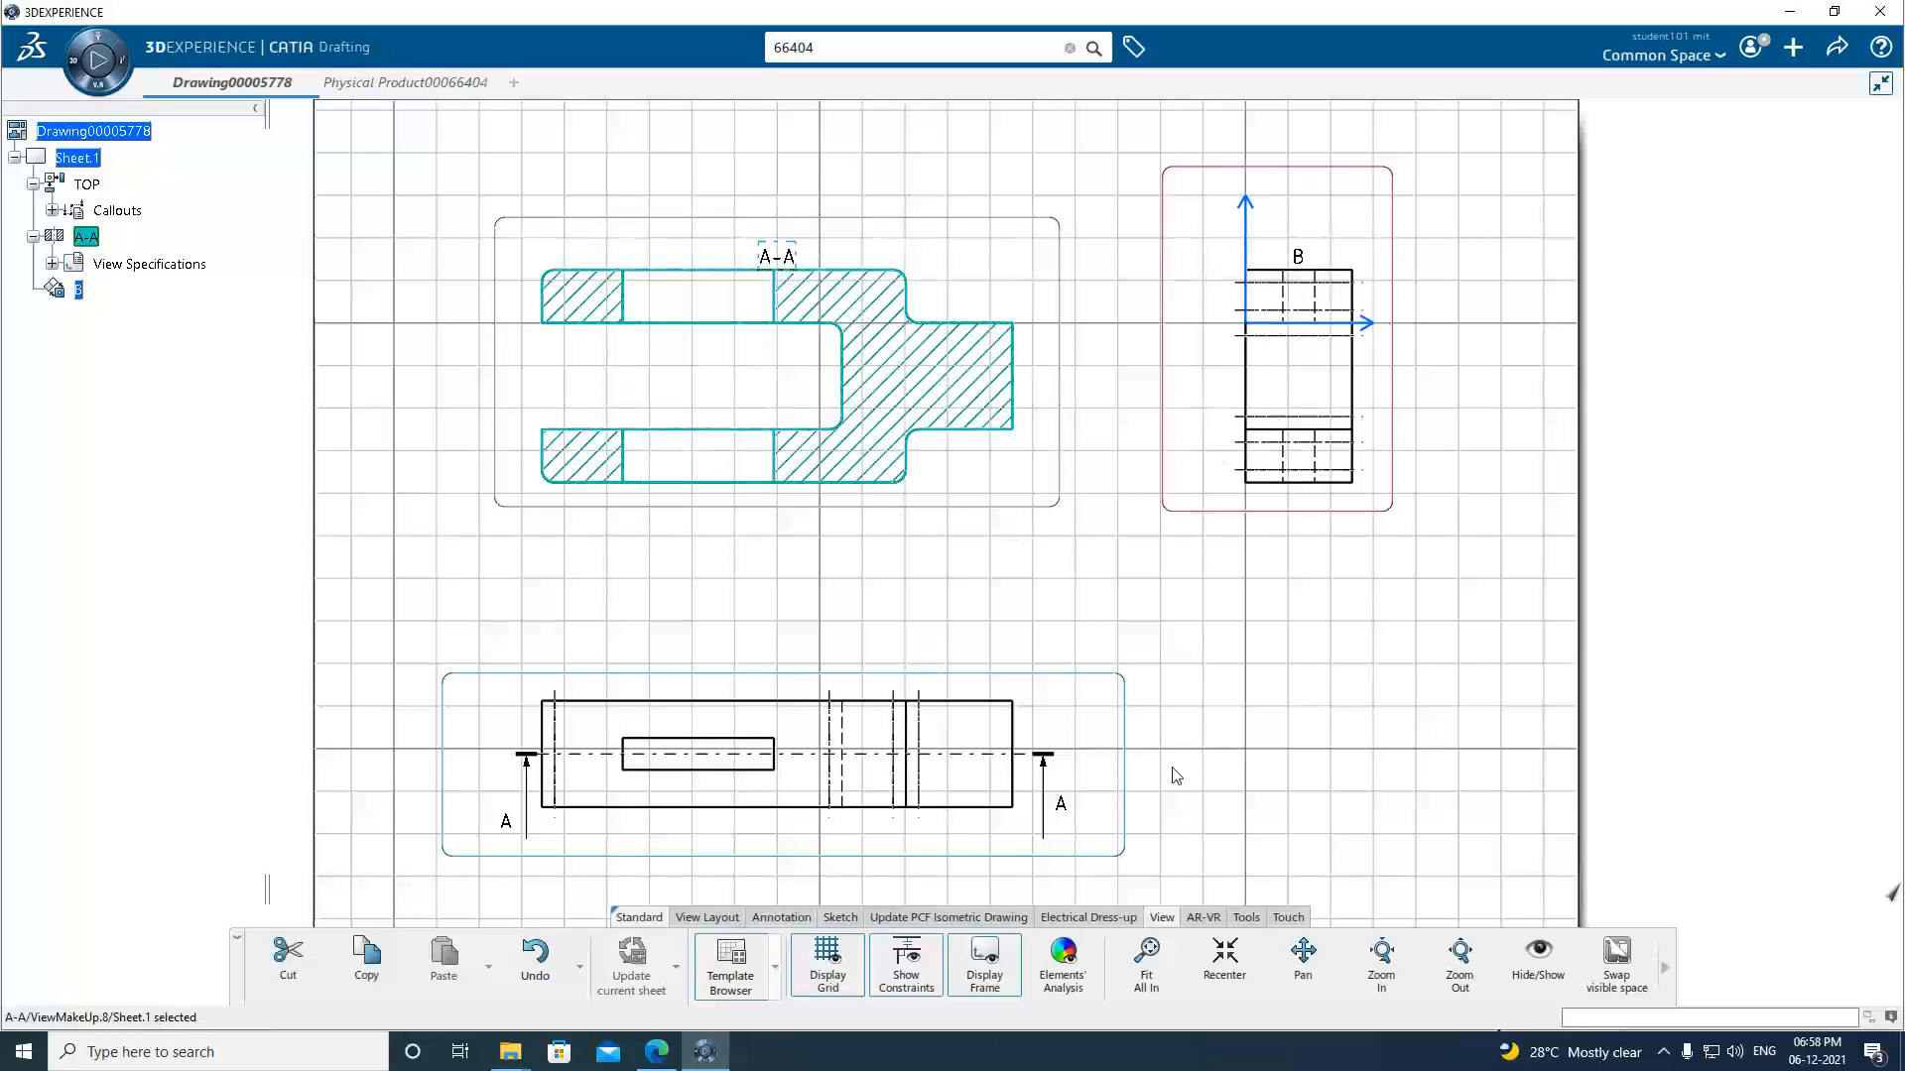
{"action": "left_click", "coordinate": [1134, 851]}
{"action": "left_click", "coordinate": [1332, 663]}
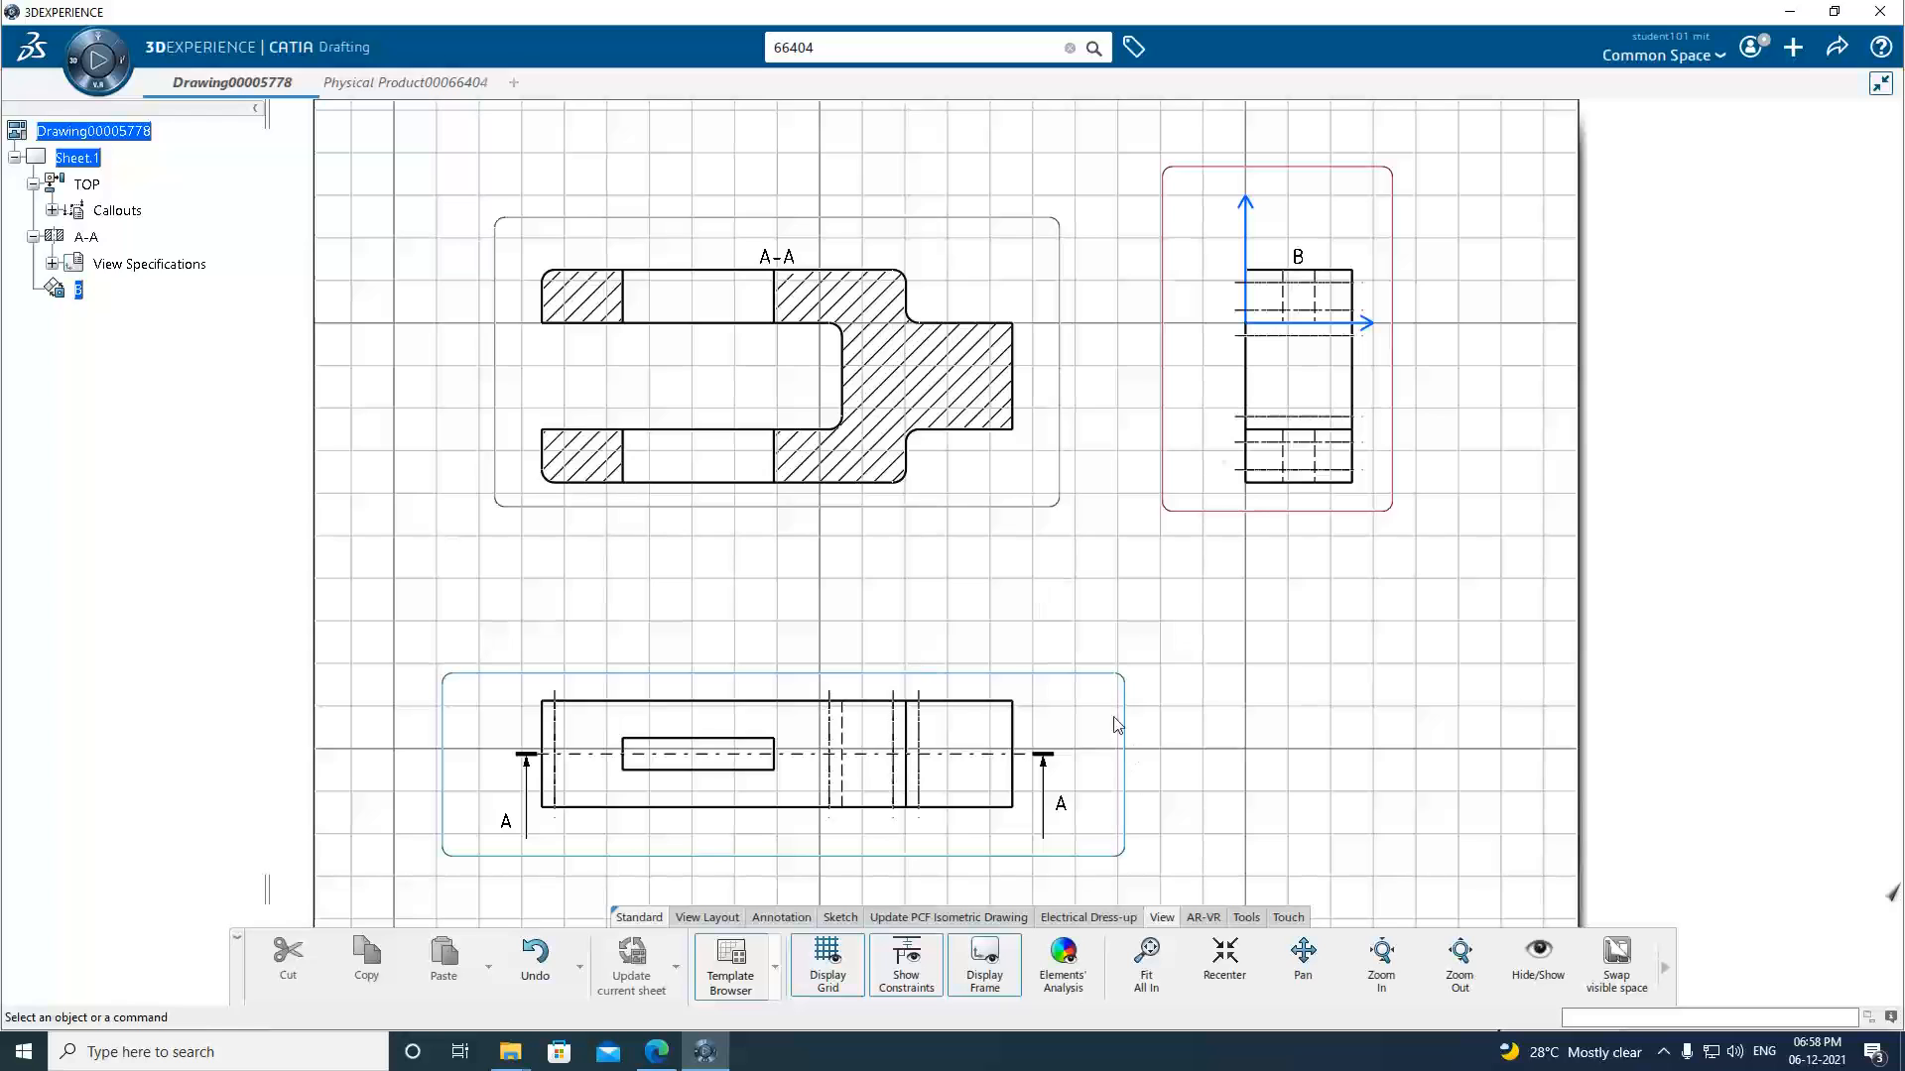
{"action": "left_click_drag", "start_coordinate": [1125, 695], "coordinate": [1117, 697]}
{"action": "left_click", "coordinate": [1195, 629]}
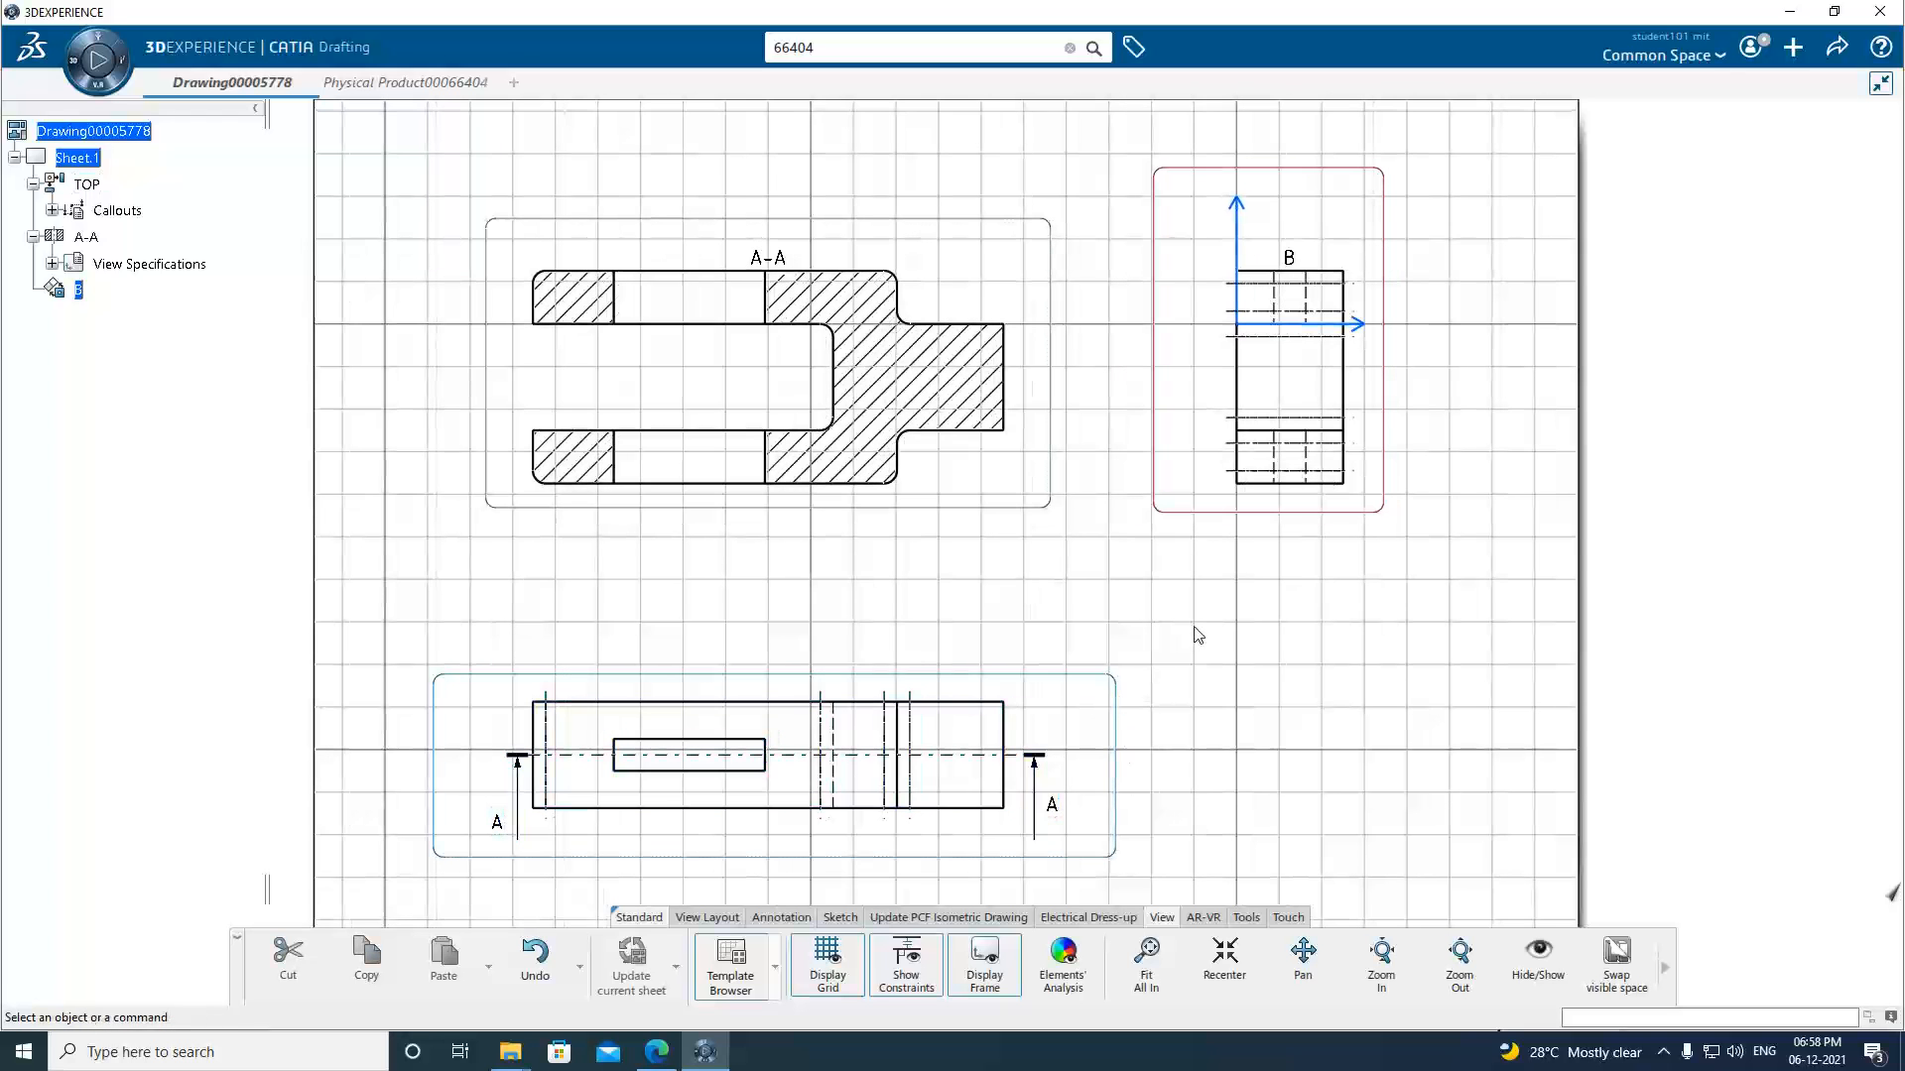
Create an isometric view of the fork from its 3D part and place it below side view B in its original orientation.
{"action": "left_click", "coordinate": [724, 917]}
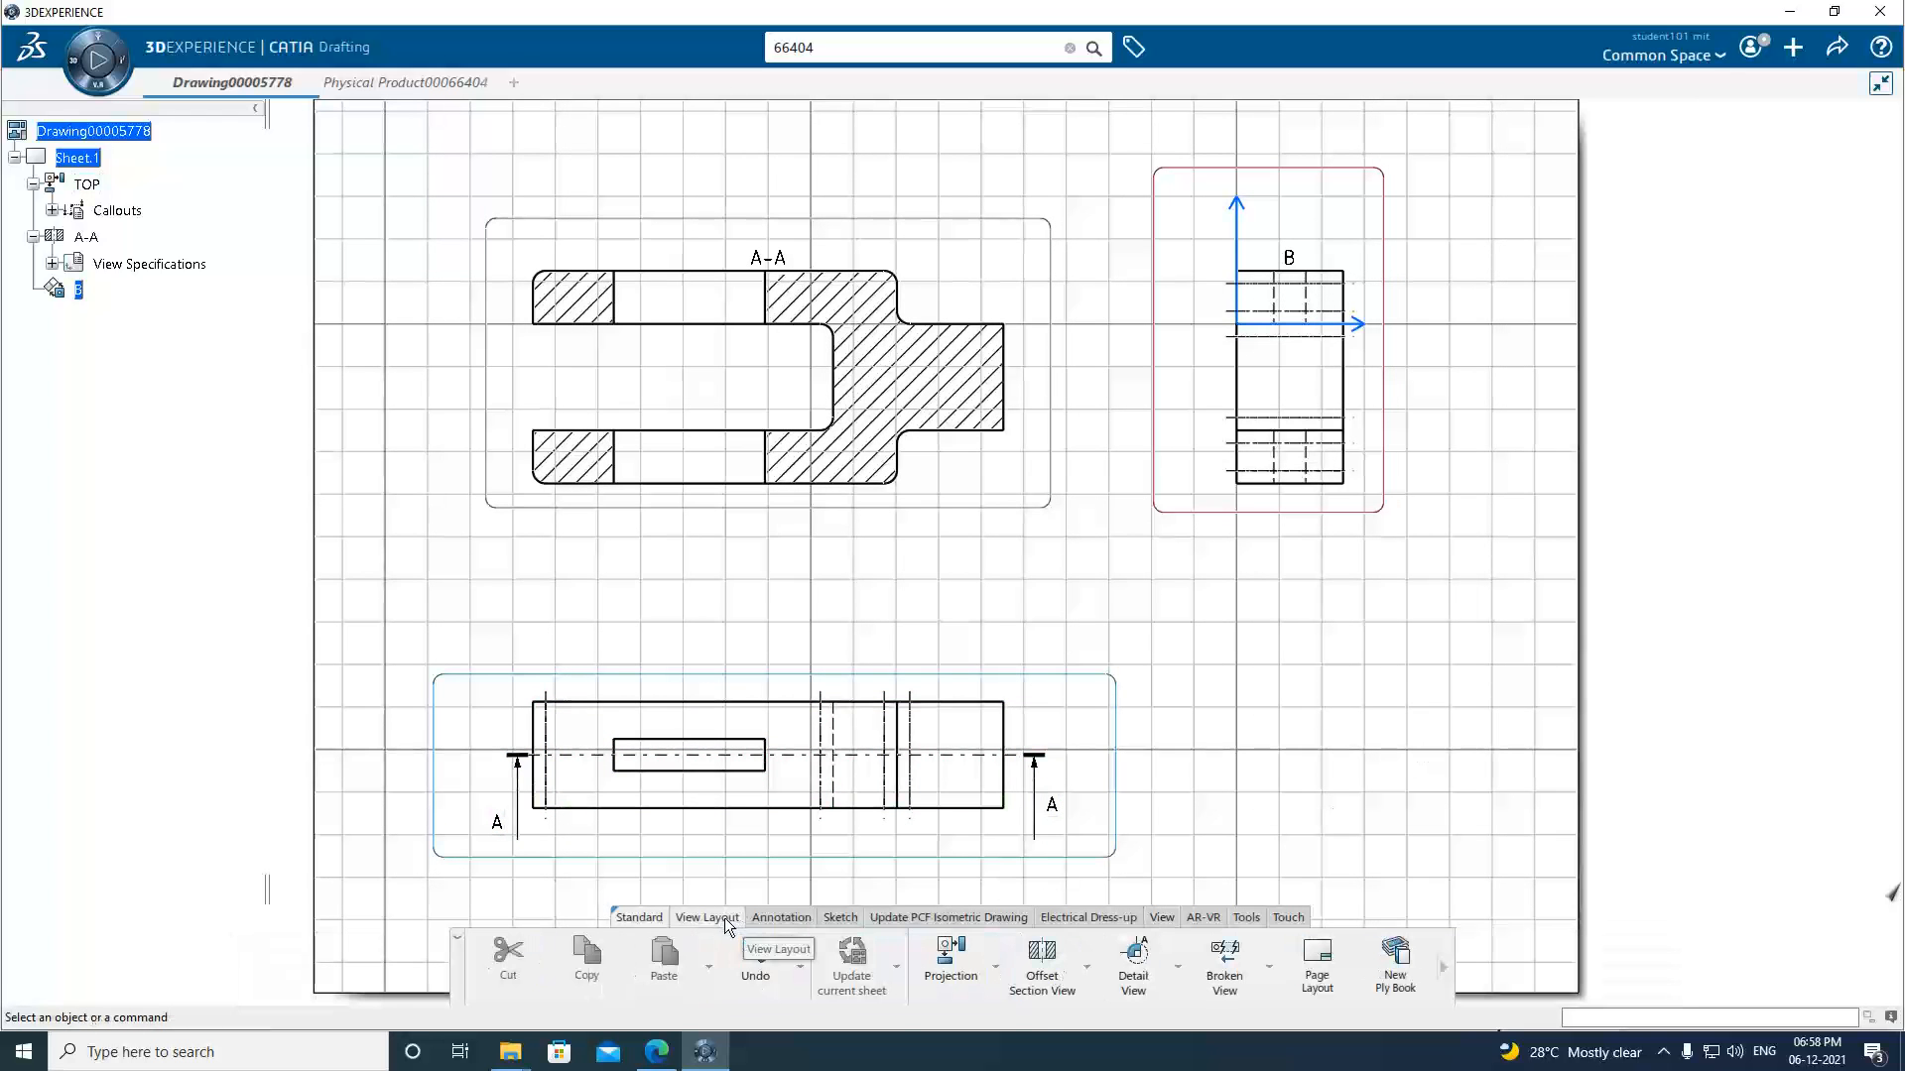
{"action": "left_click", "coordinate": [995, 971]}
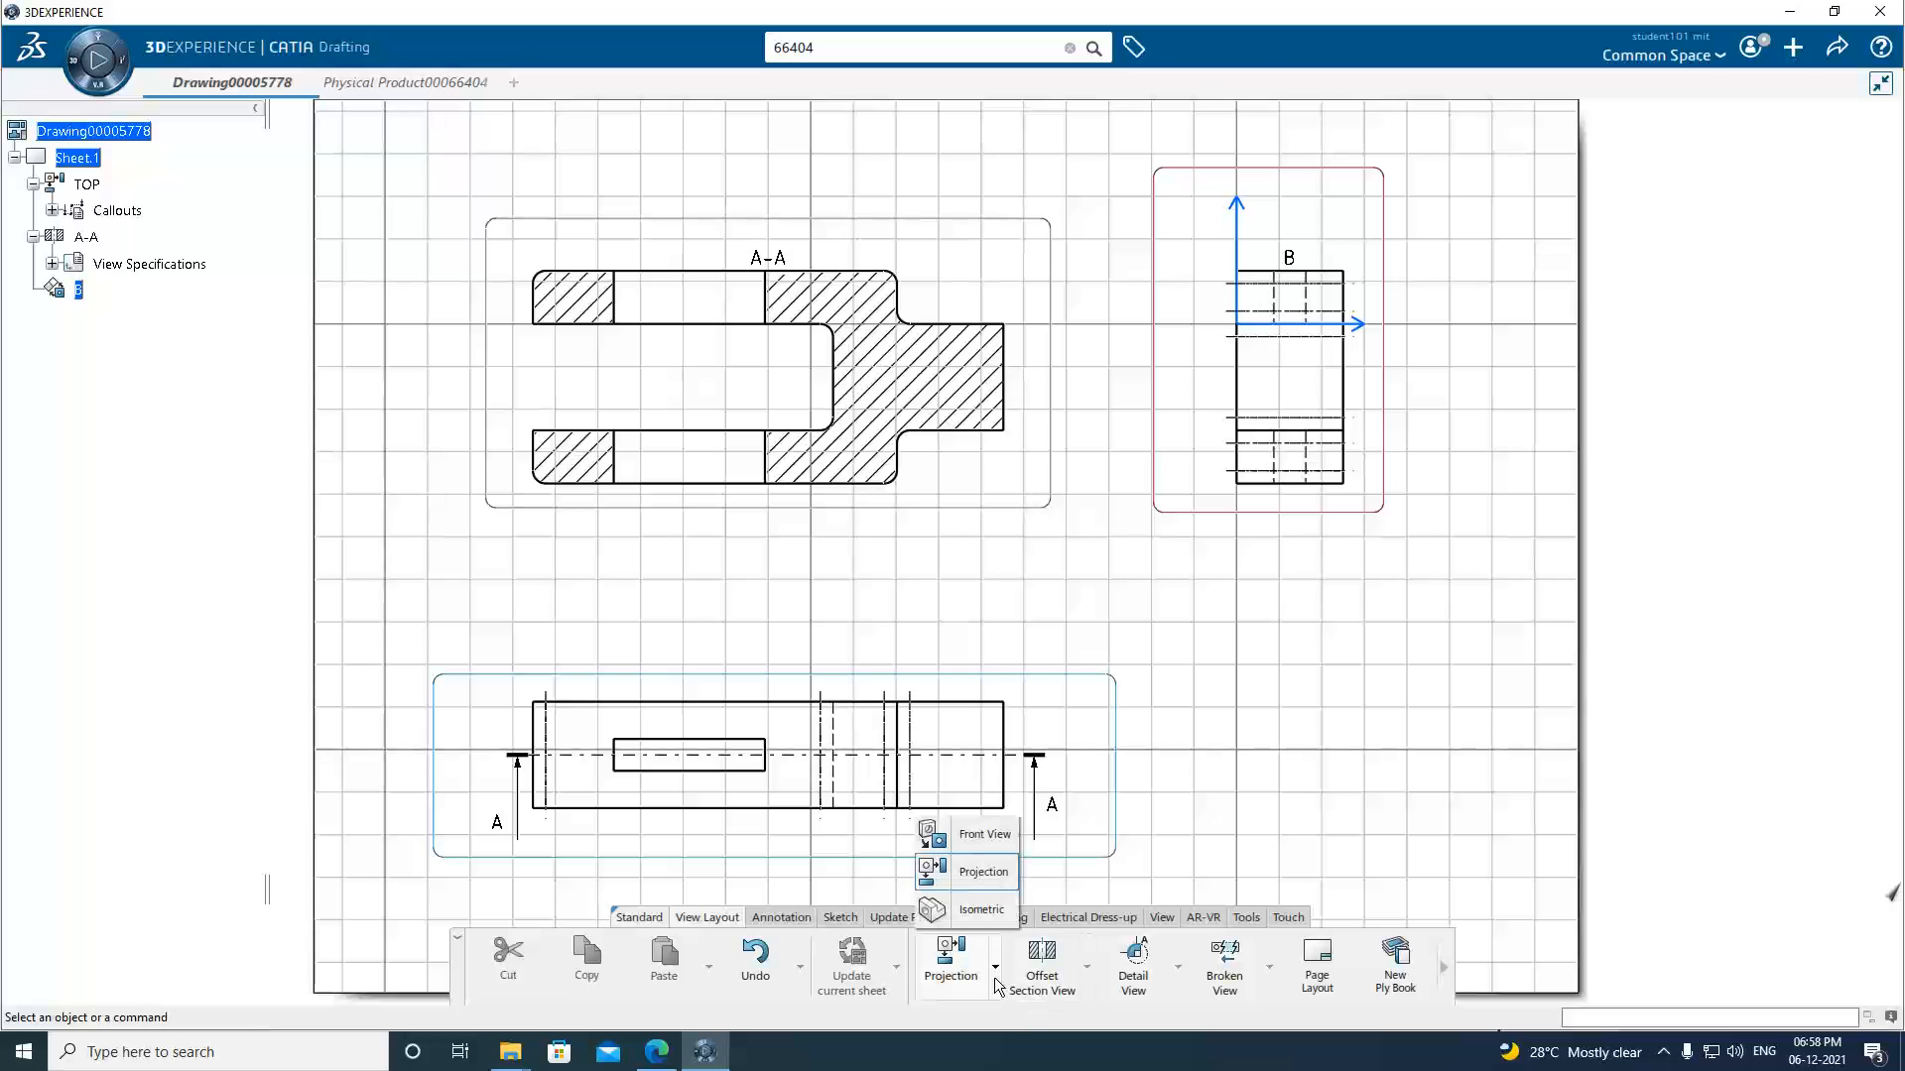
{"action": "left_click", "coordinate": [983, 910]}
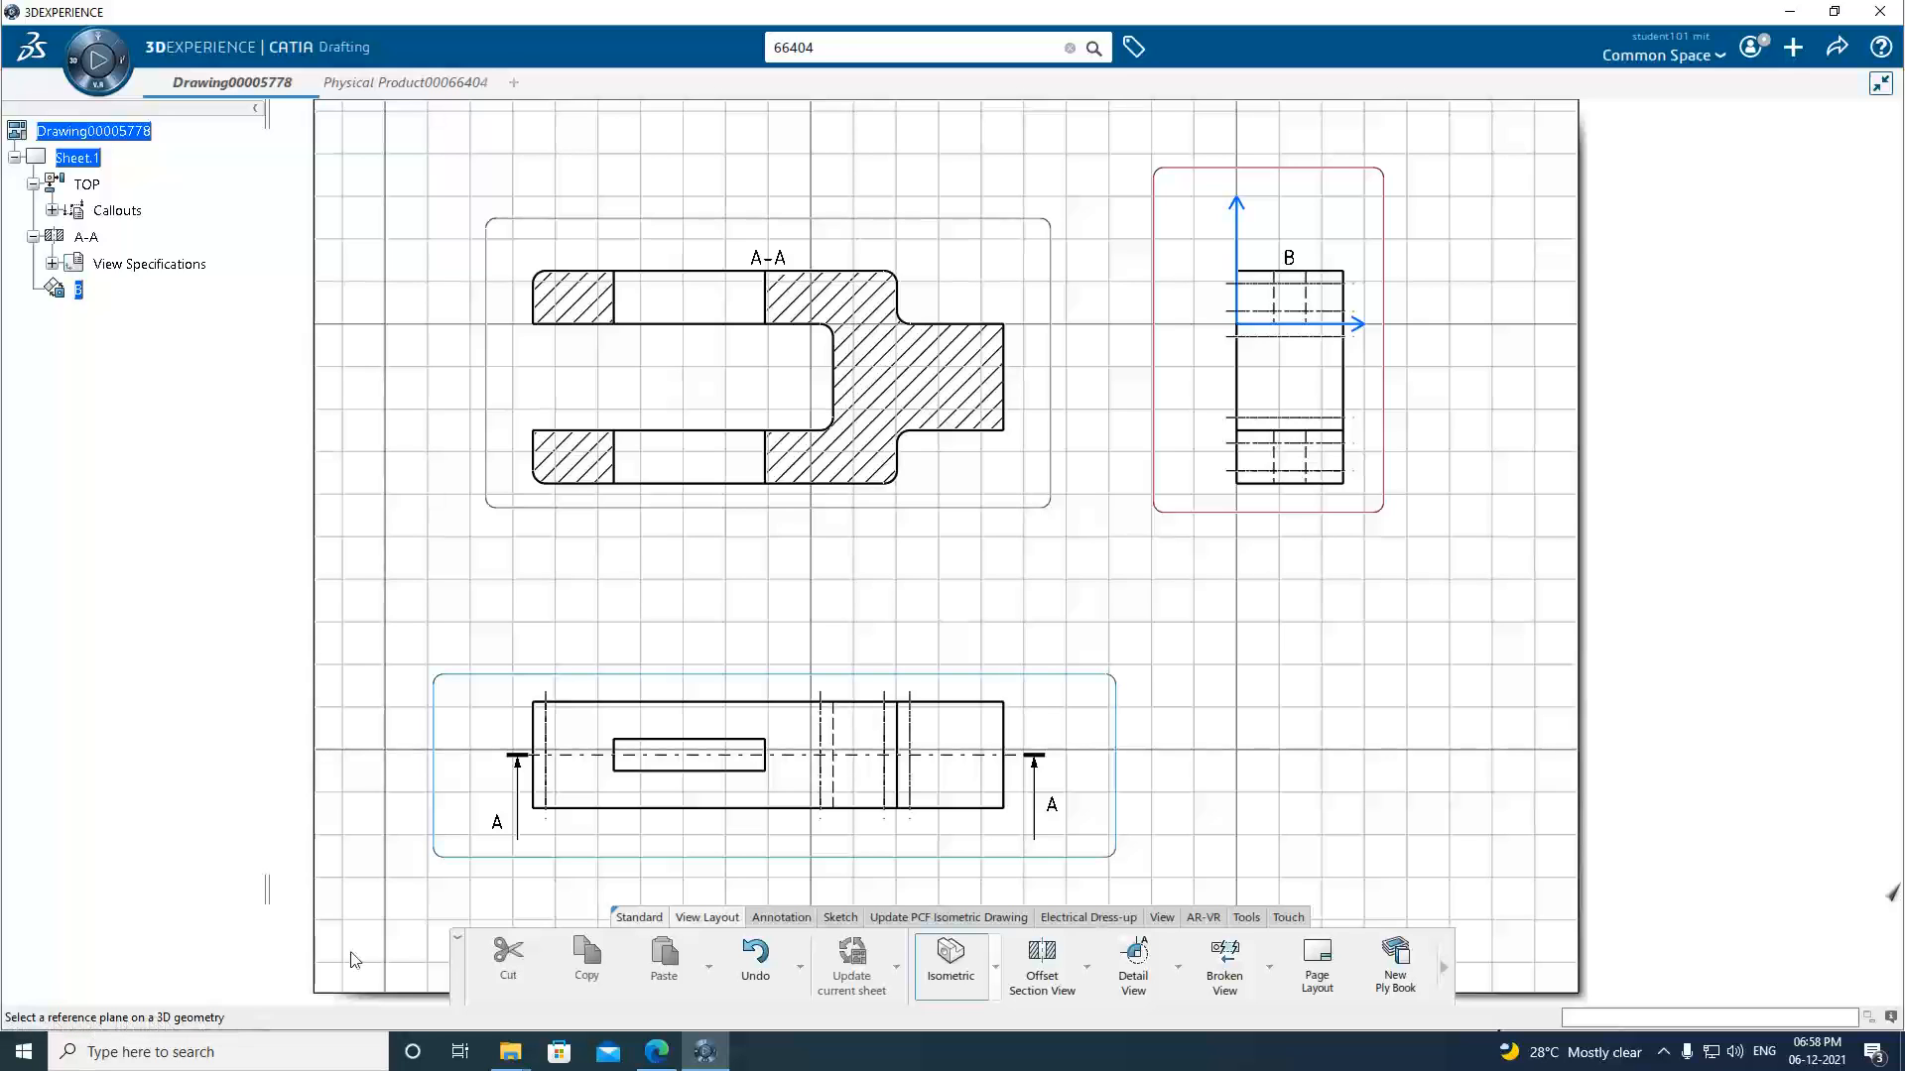
{"action": "left_click", "coordinate": [396, 83]}
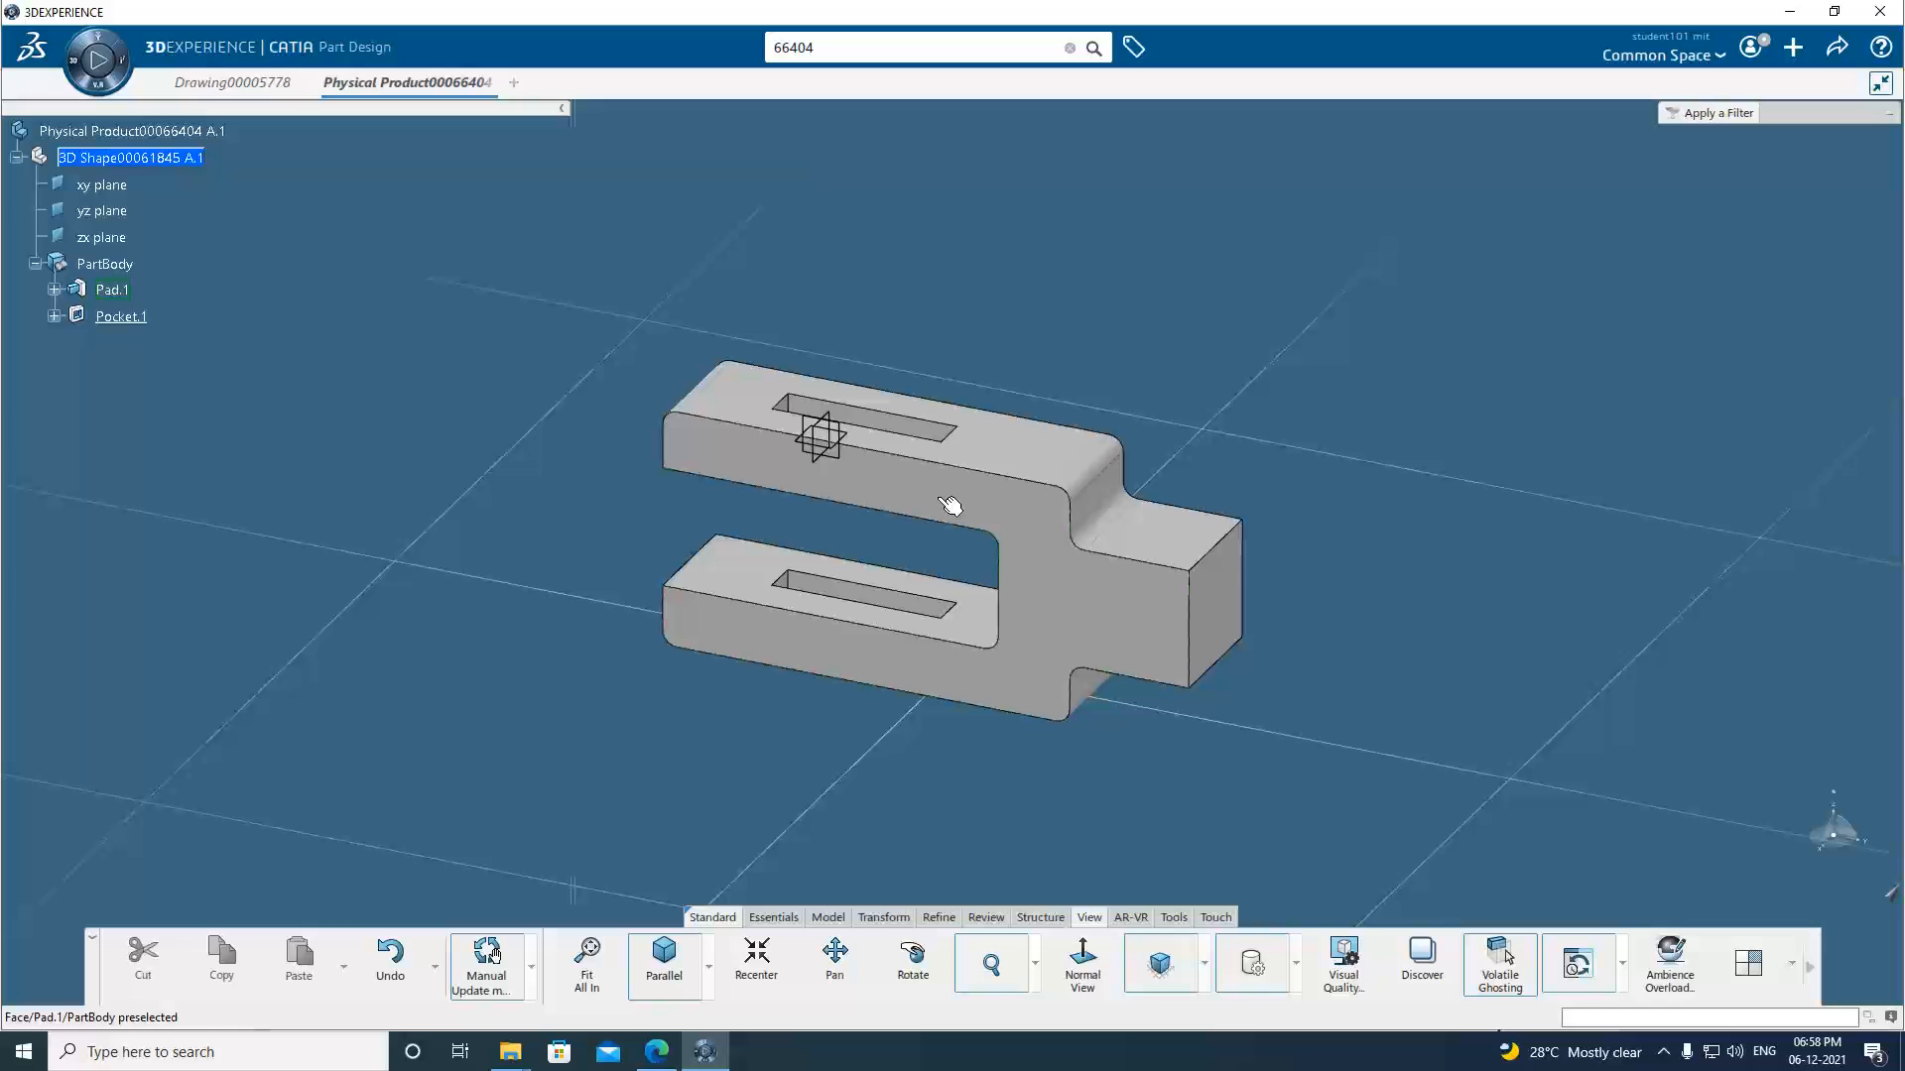
{"action": "left_click", "coordinate": [1204, 978]}
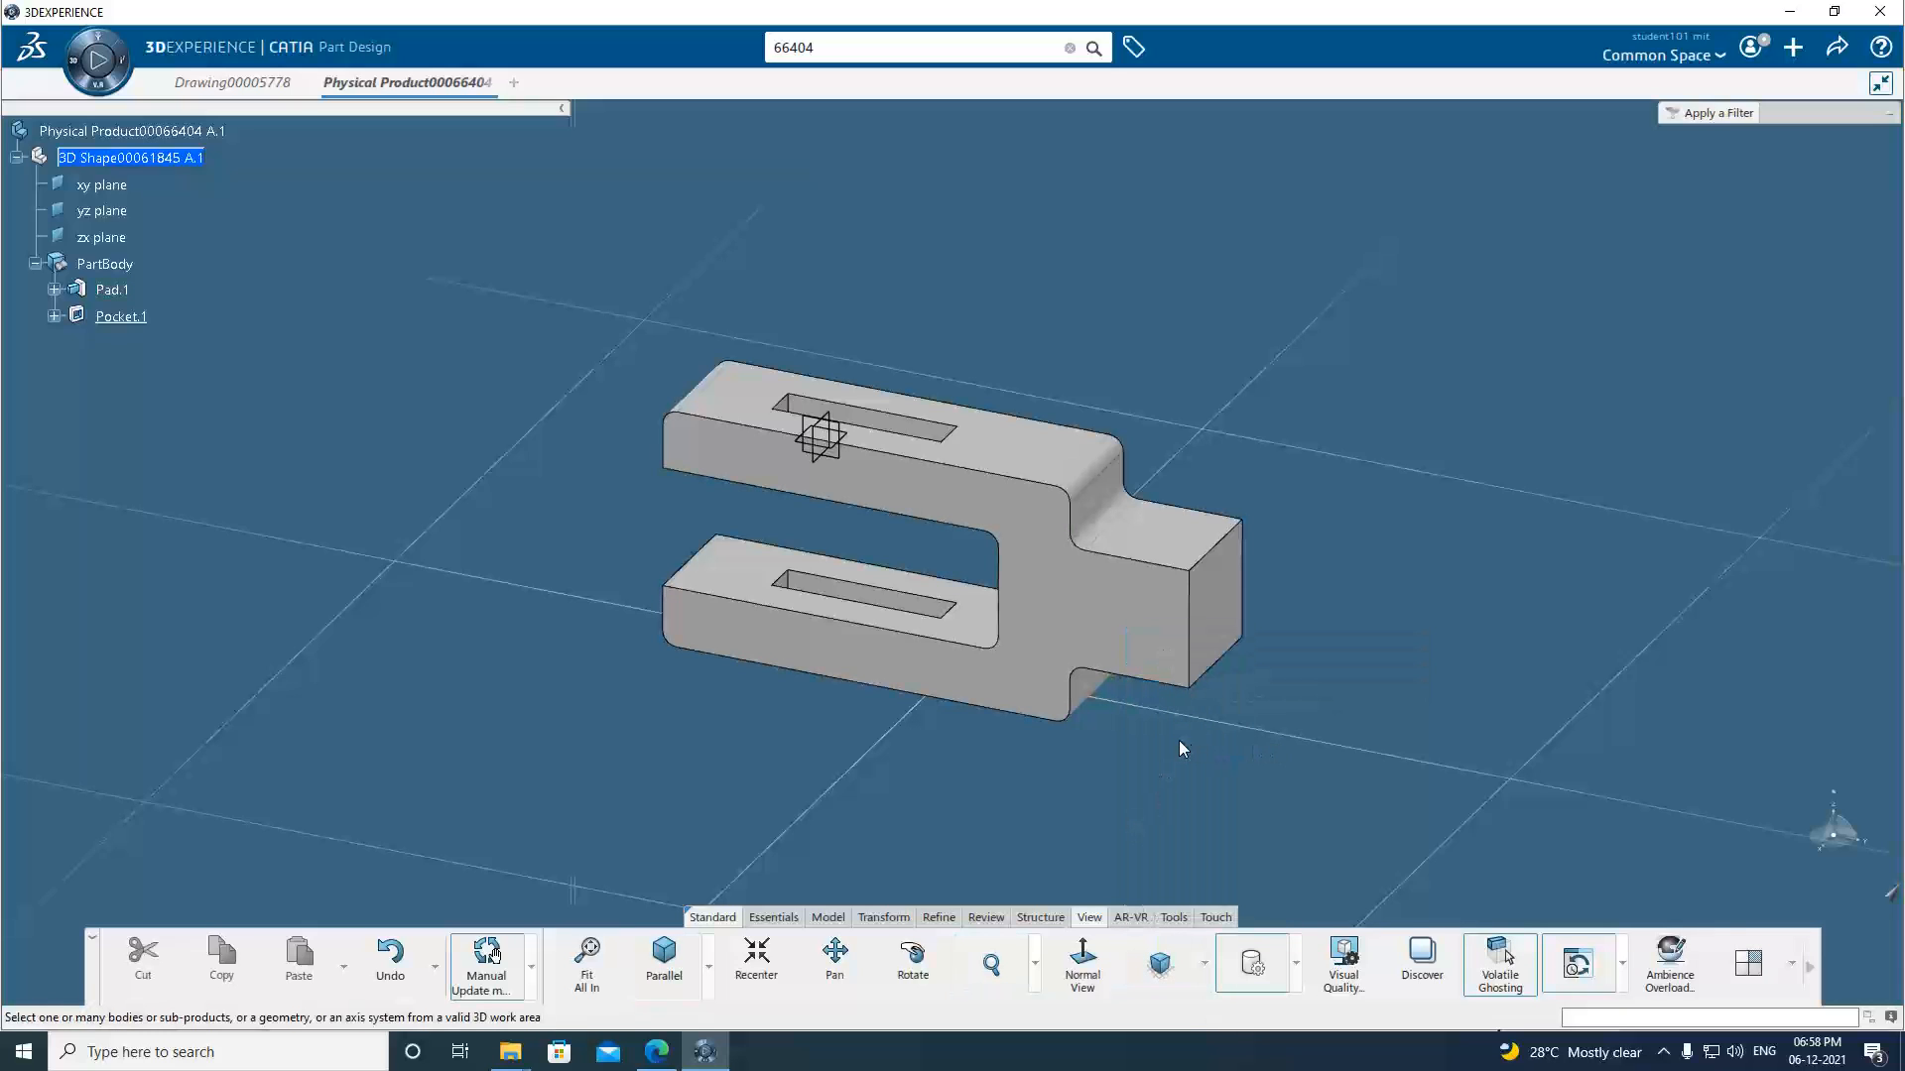
{"action": "left_click", "coordinate": [1027, 562]}
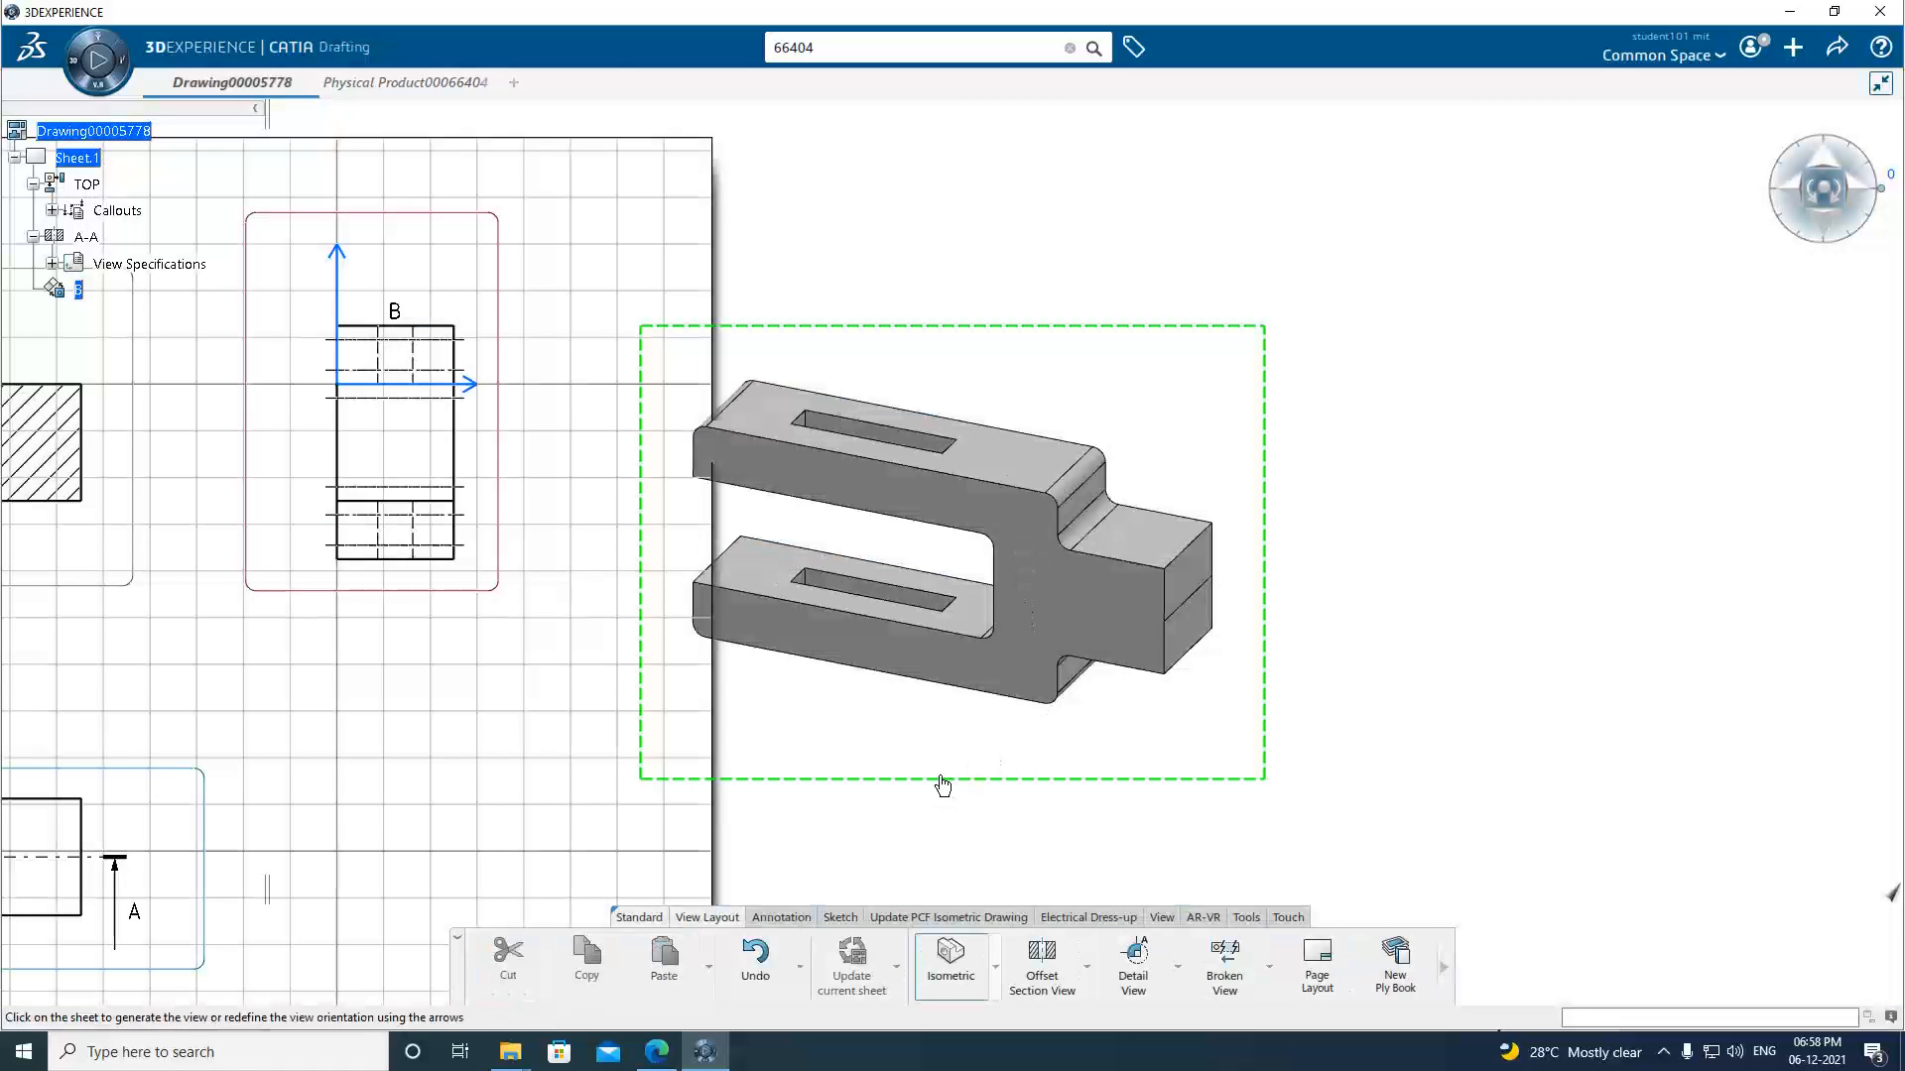
{"action": "left_click", "coordinate": [1833, 198]}
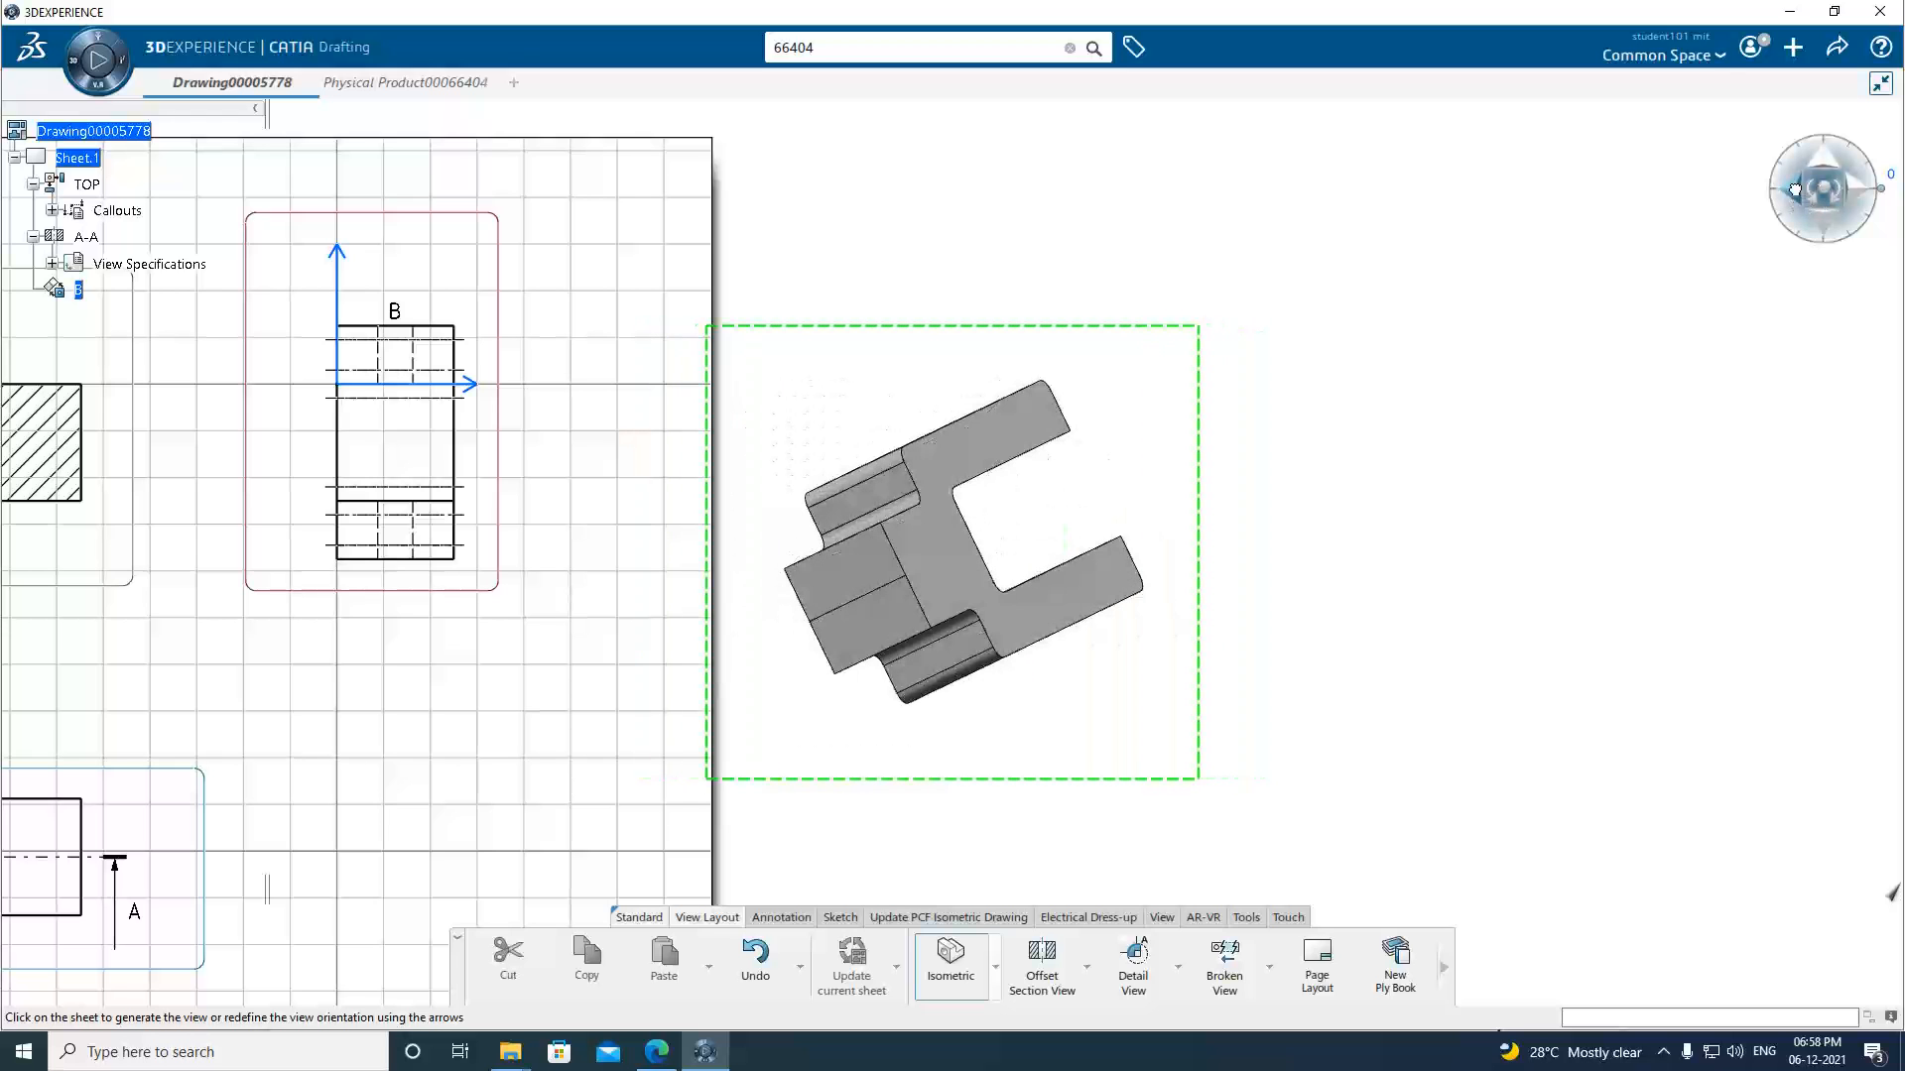
{"action": "left_click", "coordinate": [1858, 194]}
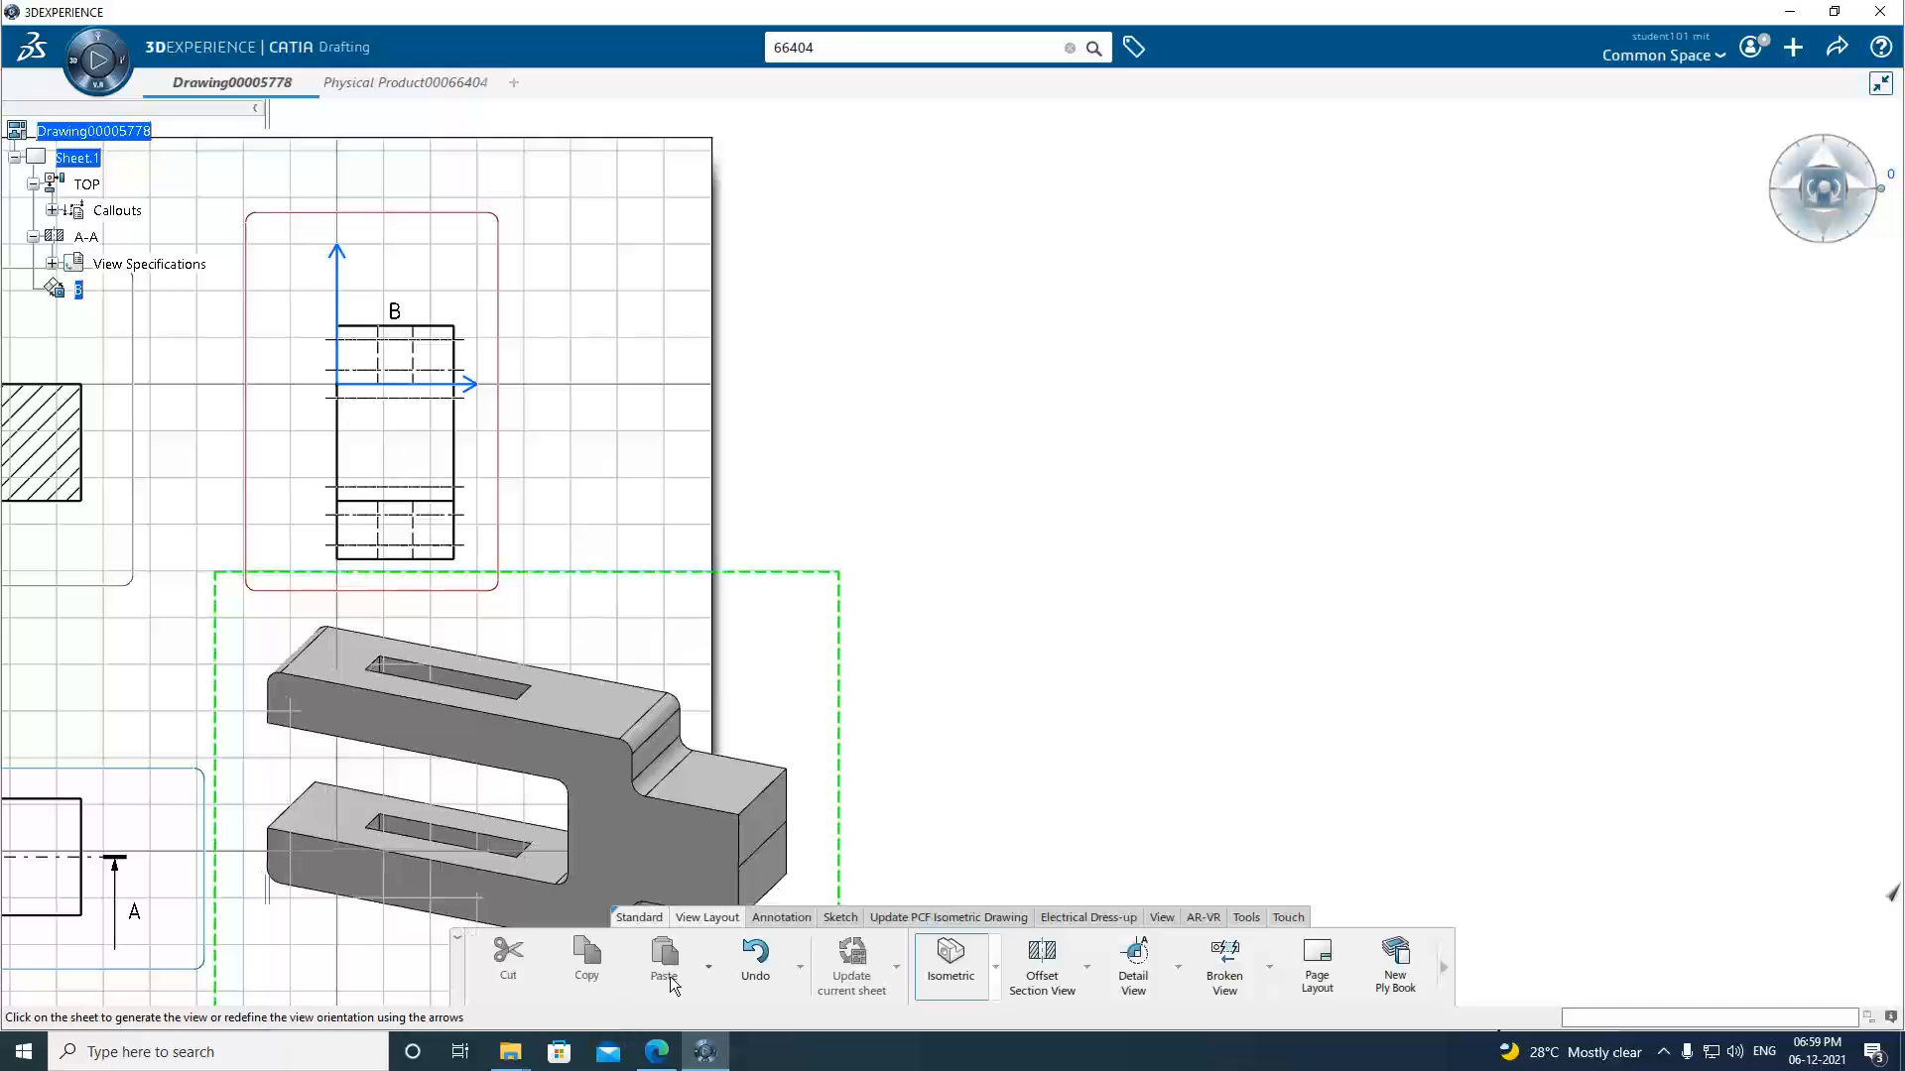
{"action": "left_click", "coordinate": [840, 784]}
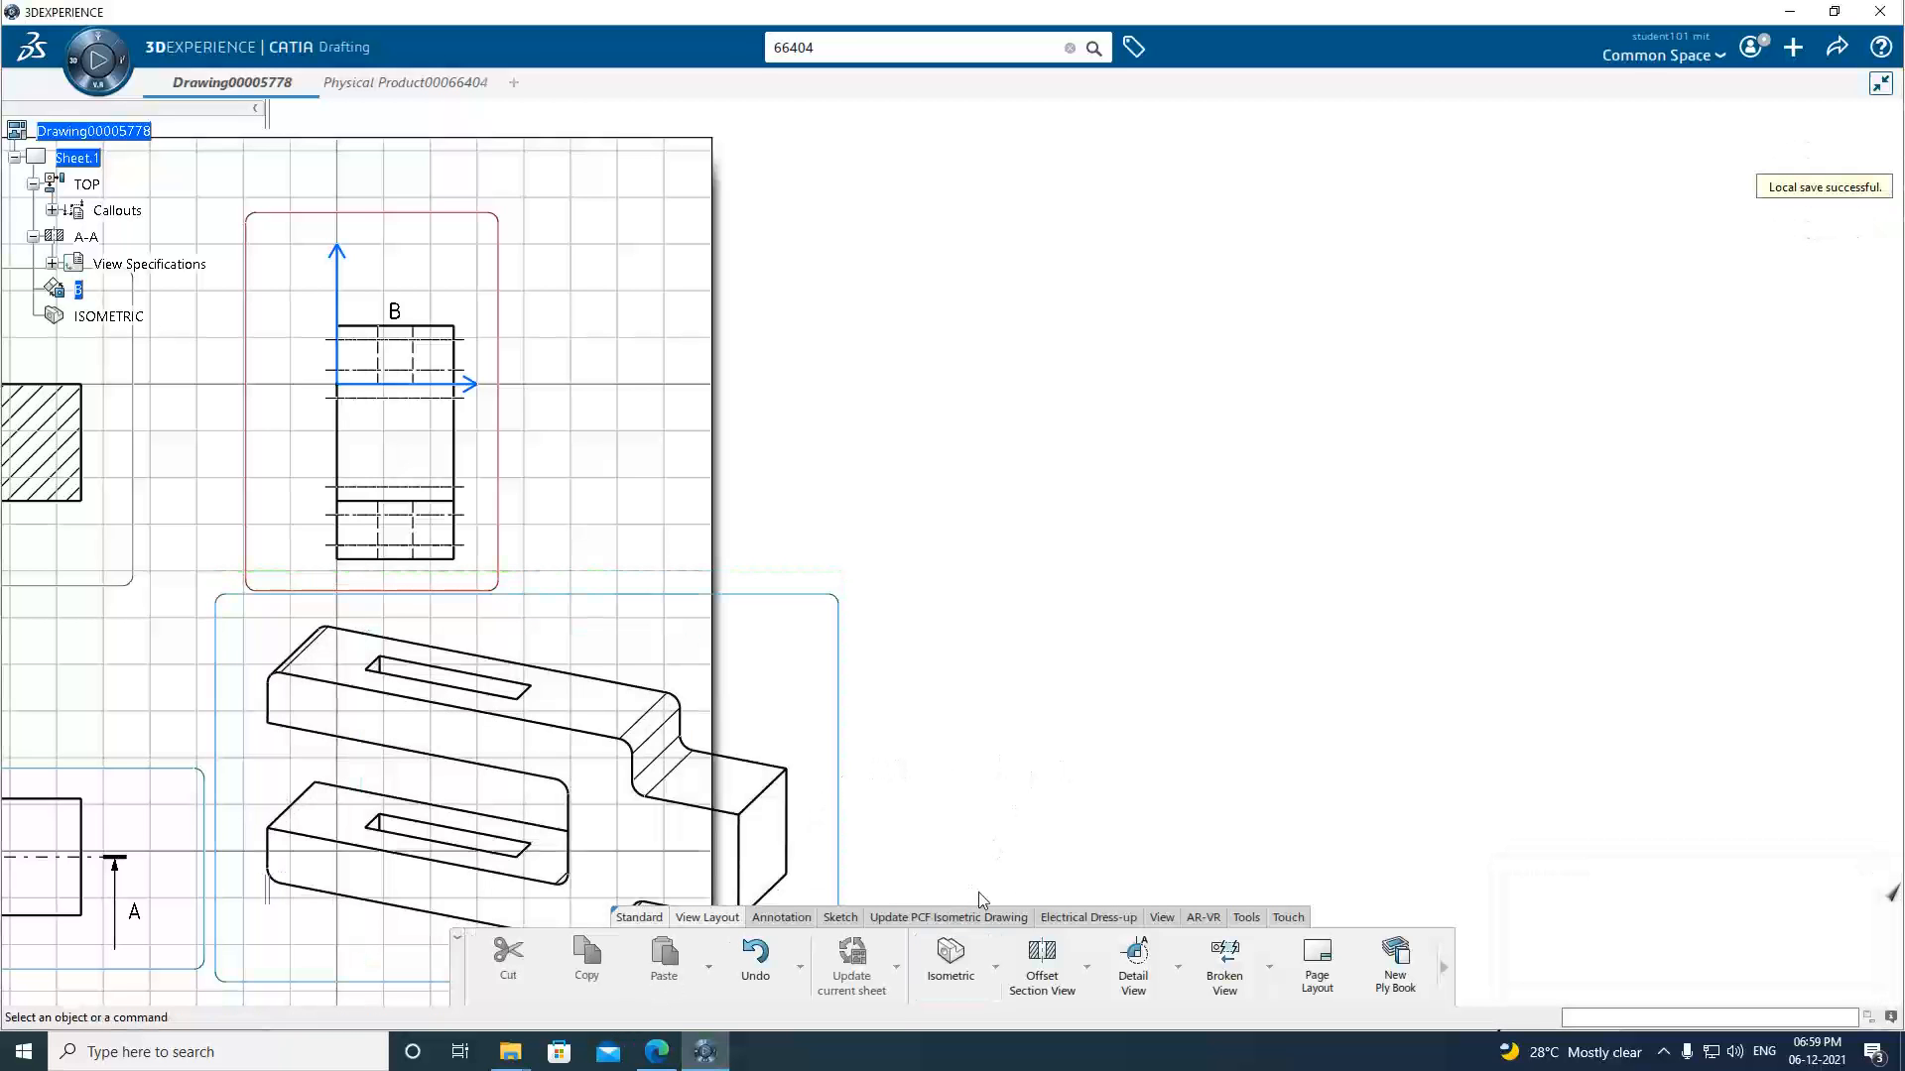
Nudge section view A-A down and move the top view with its aligned views left to make room on the sheet.
{"action": "left_click", "coordinate": [1162, 916]}
{"action": "left_click", "coordinate": [1143, 982]}
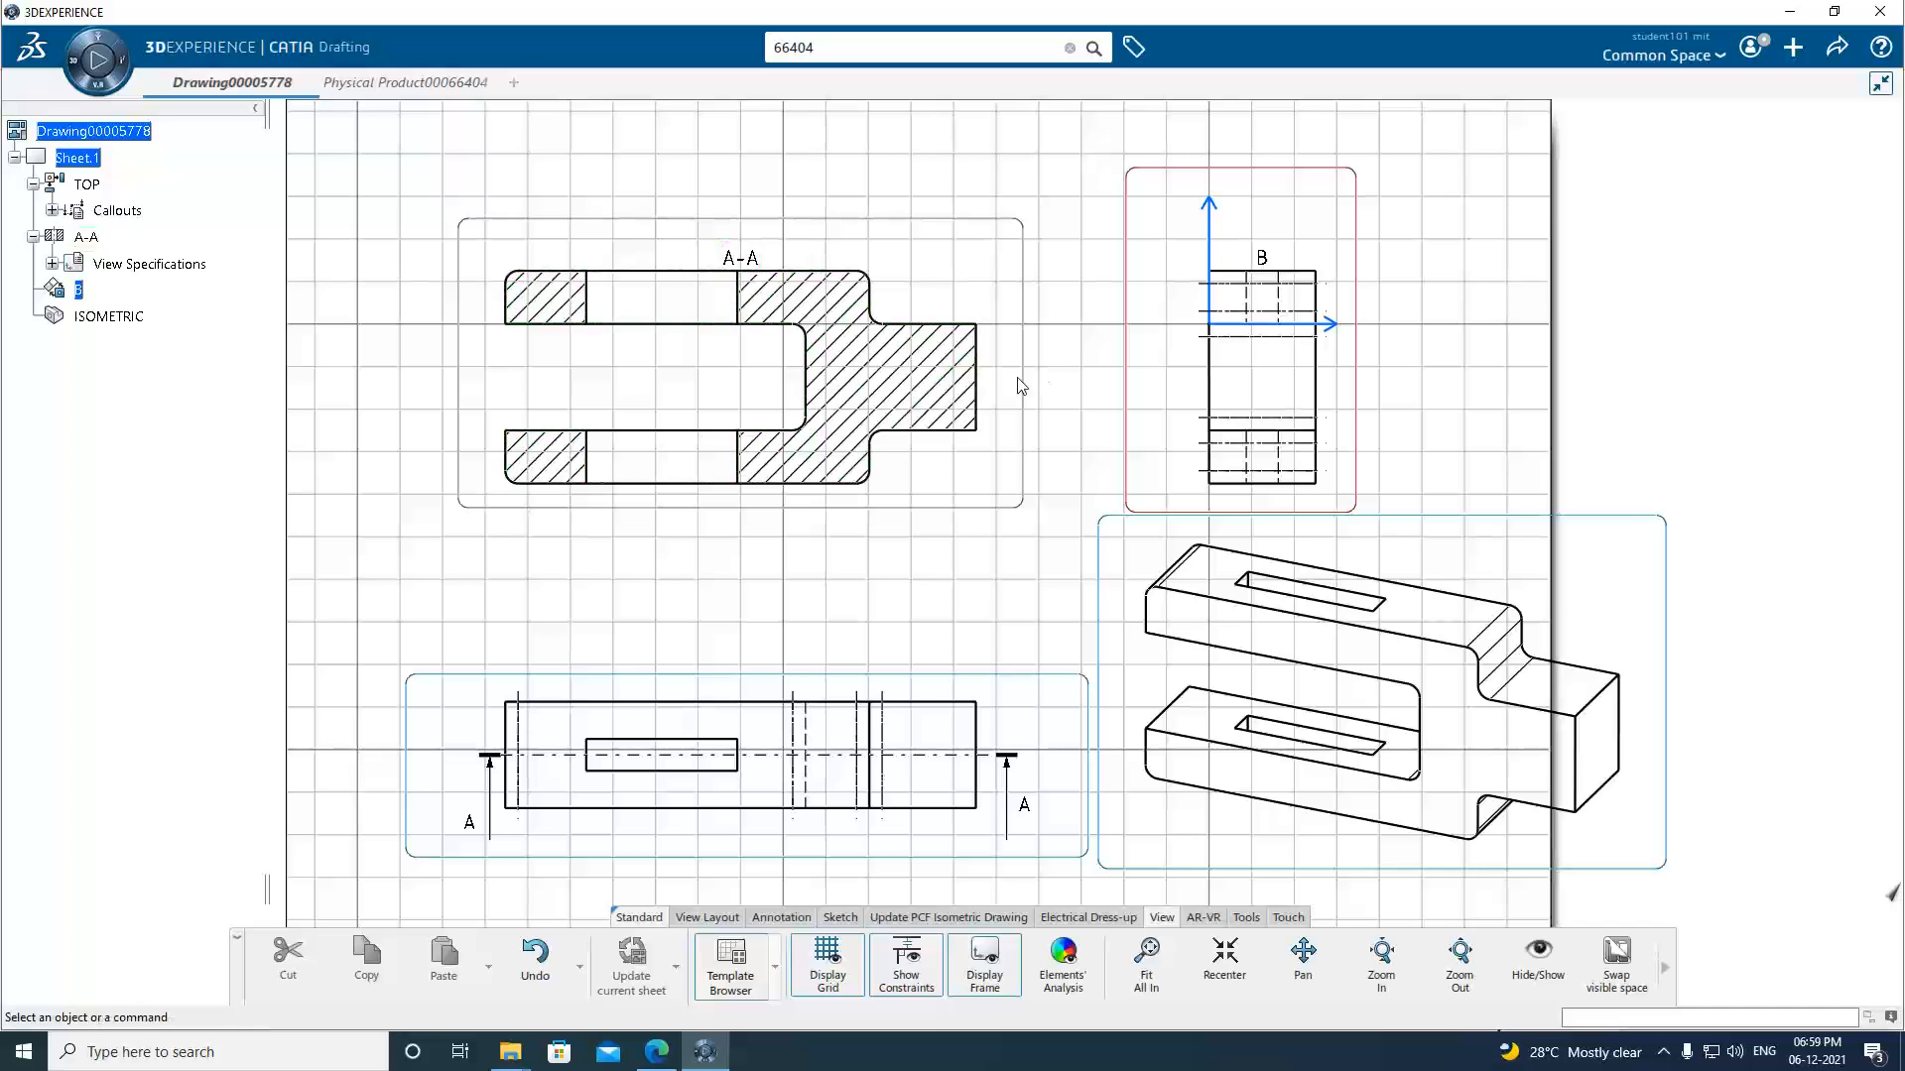
{"action": "left_click", "coordinate": [1019, 385]}
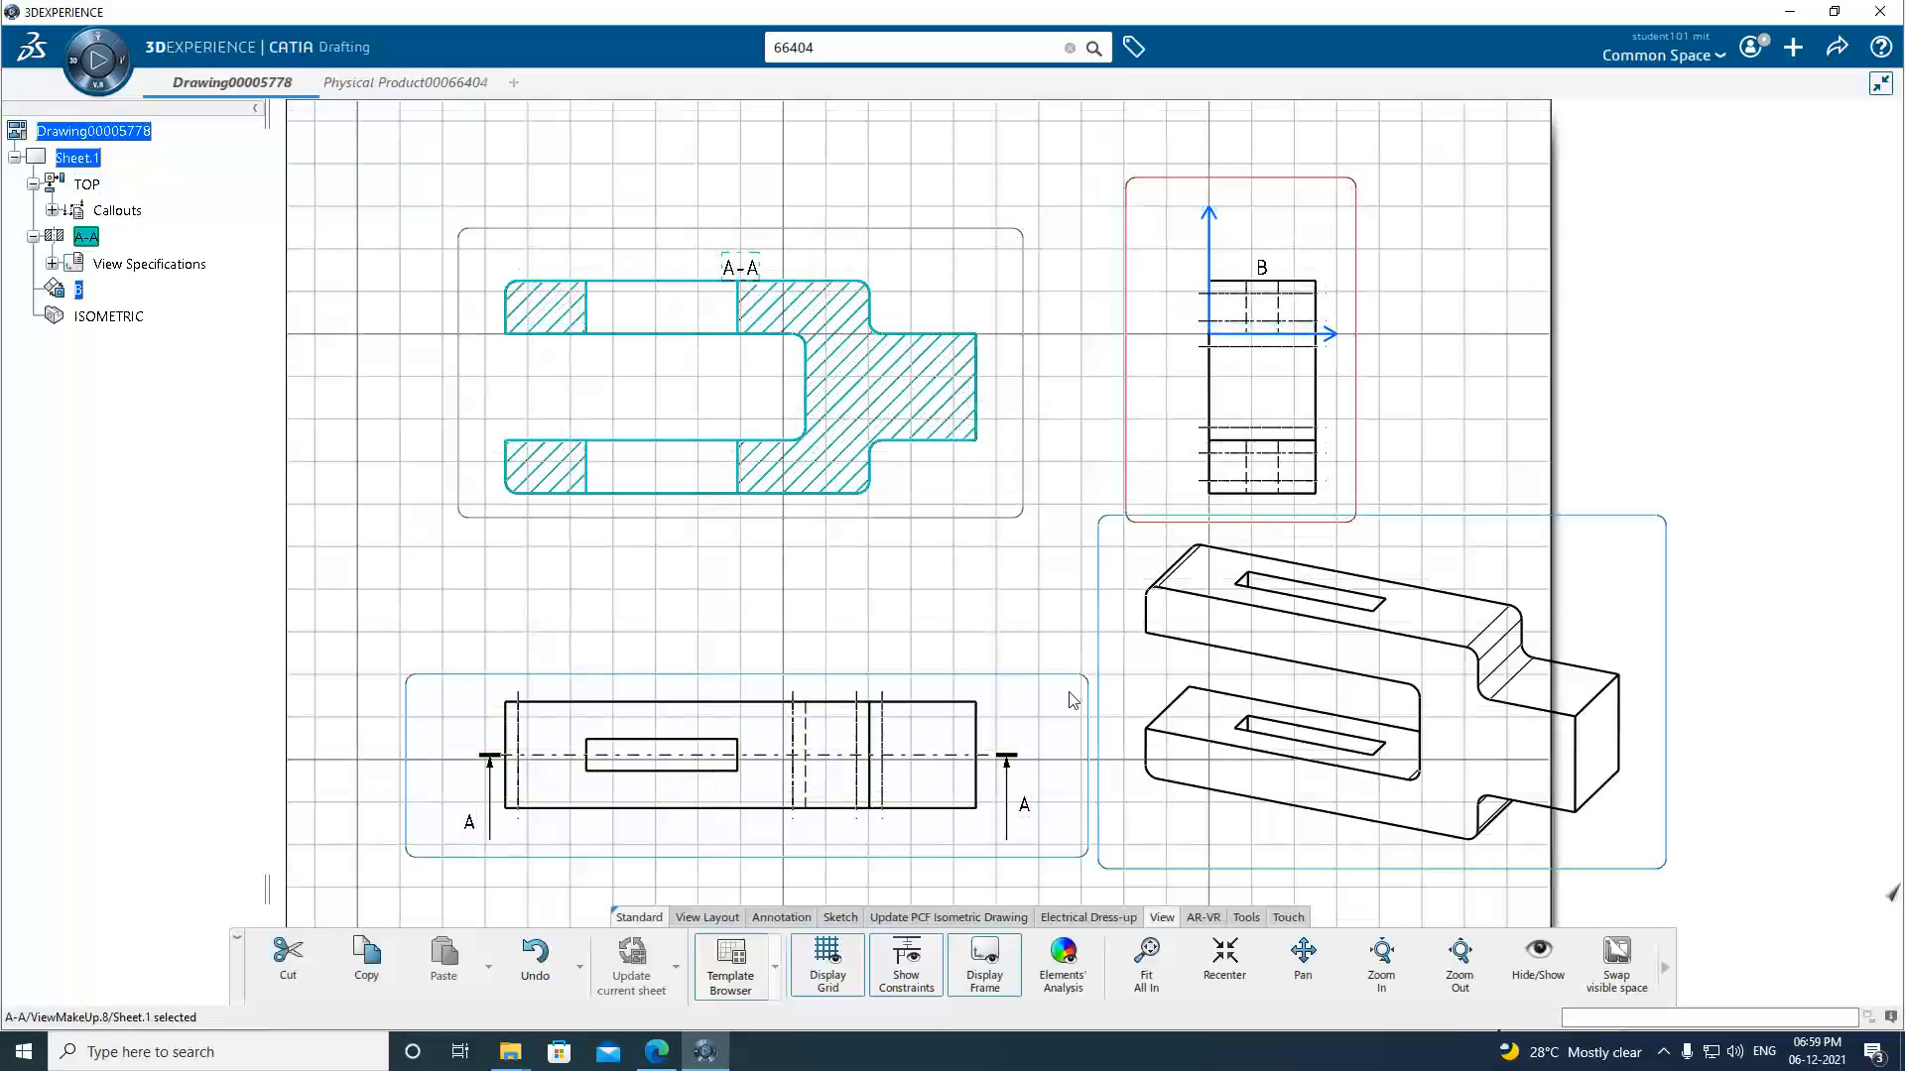
{"action": "left_click_drag", "start_coordinate": [1072, 701], "coordinate": [972, 688]}
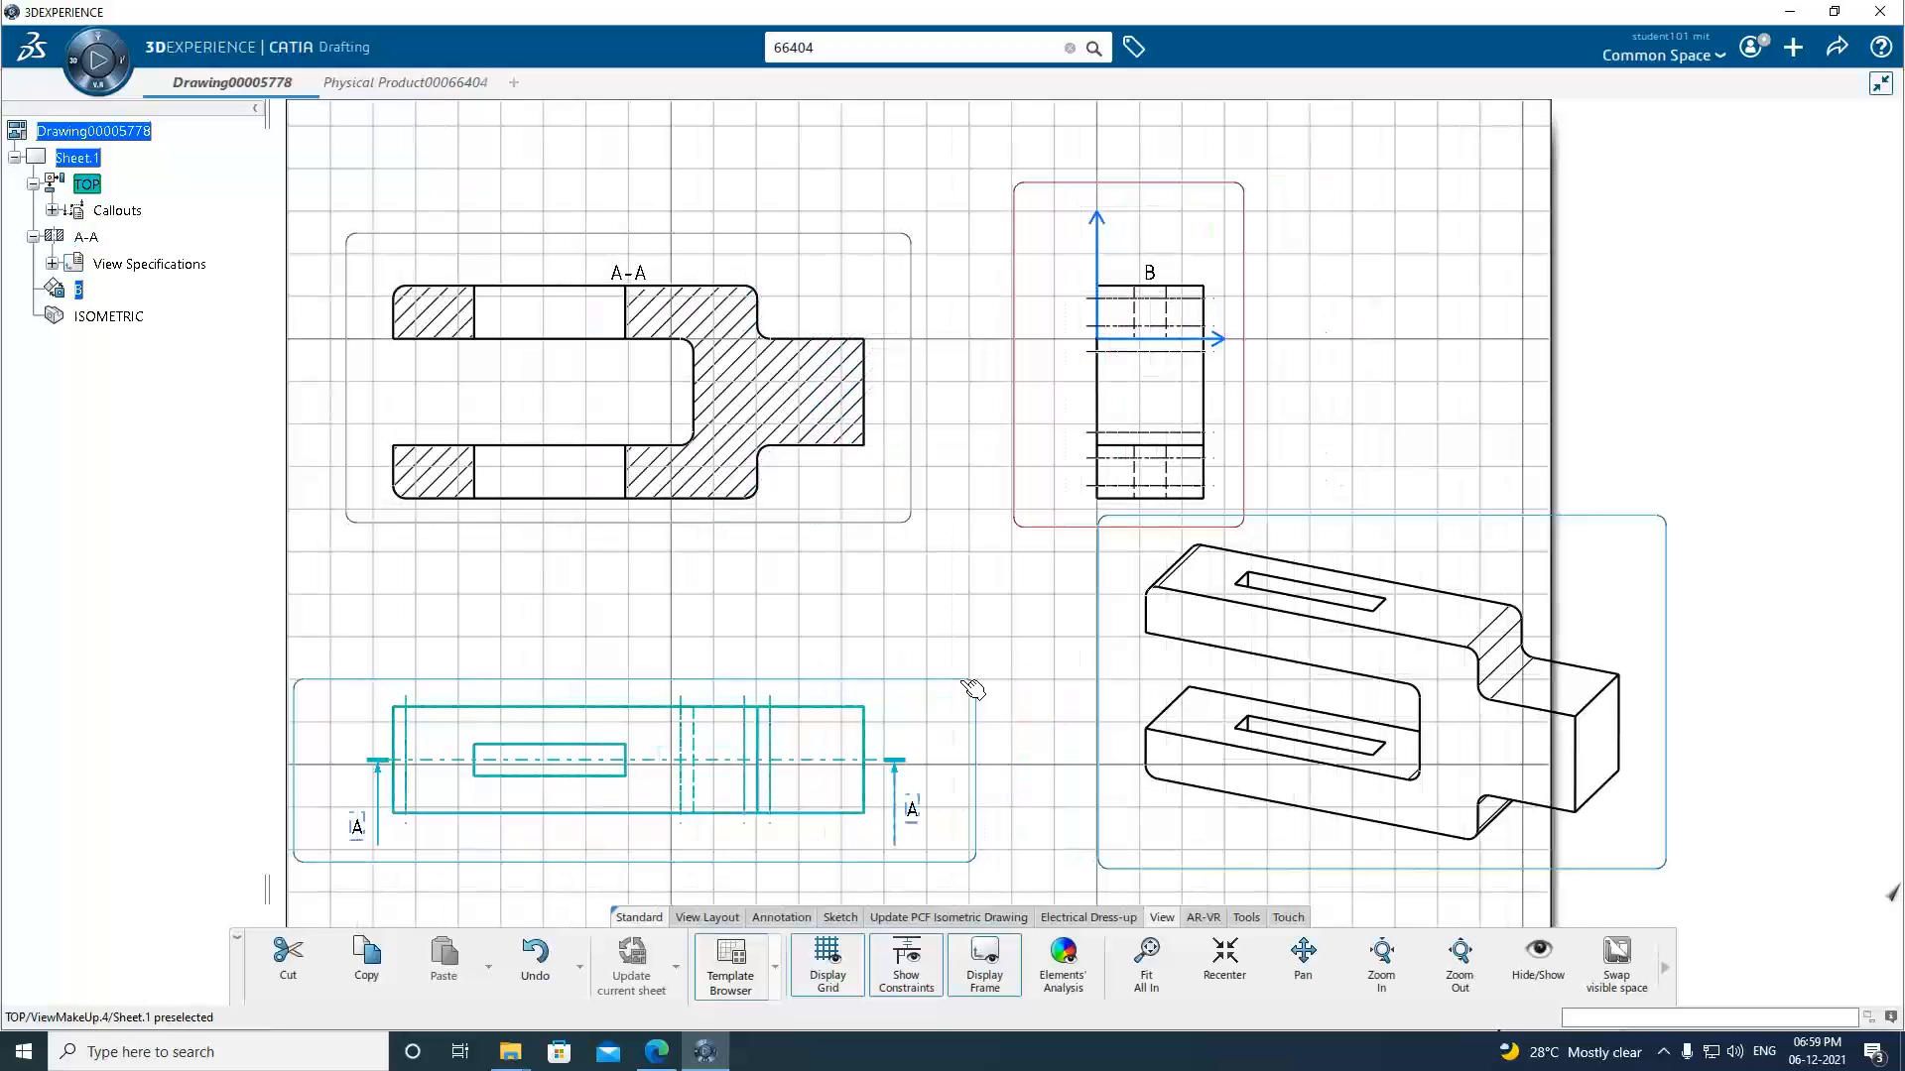
Move the isometric view down and left, clear of side view B.
{"action": "left_click", "coordinate": [1205, 873]}
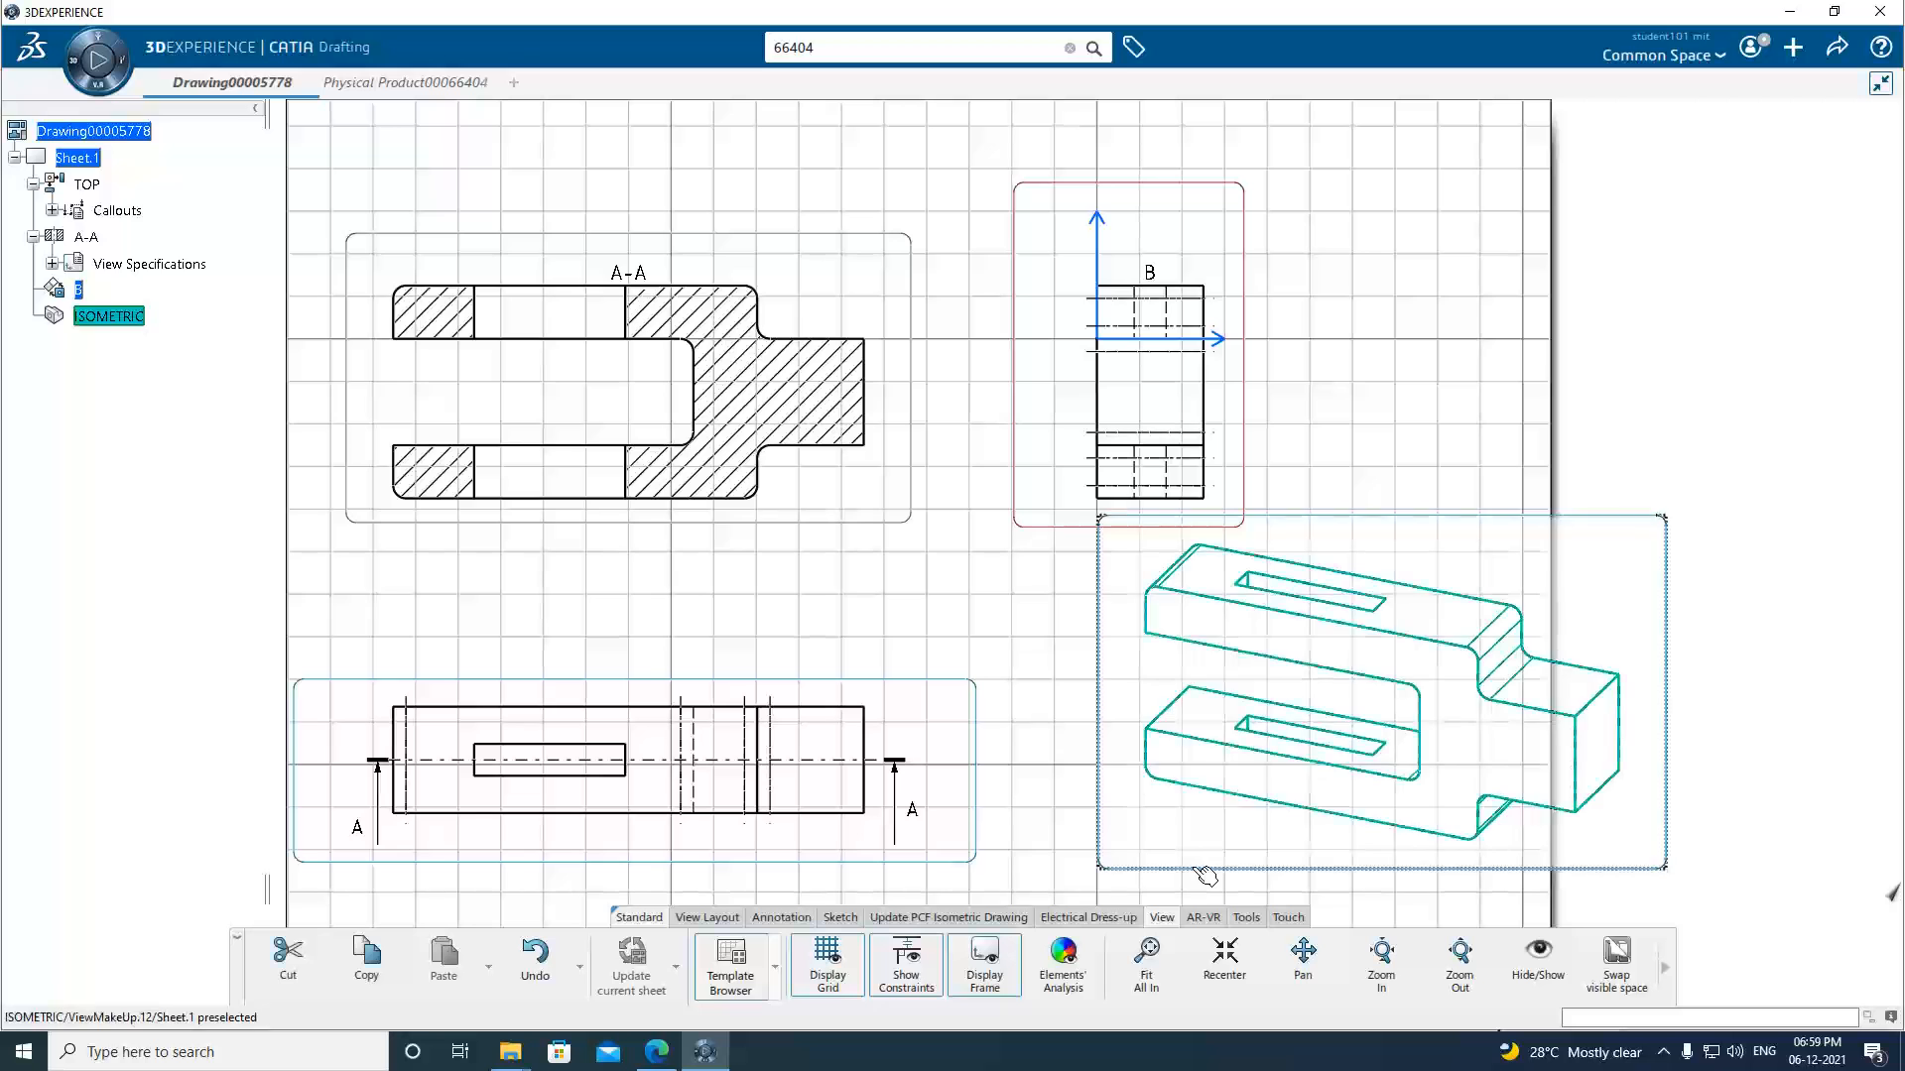
{"action": "left_click_drag", "start_coordinate": [1206, 873], "coordinate": [1112, 930]}
{"action": "left_click", "coordinate": [1691, 779]}
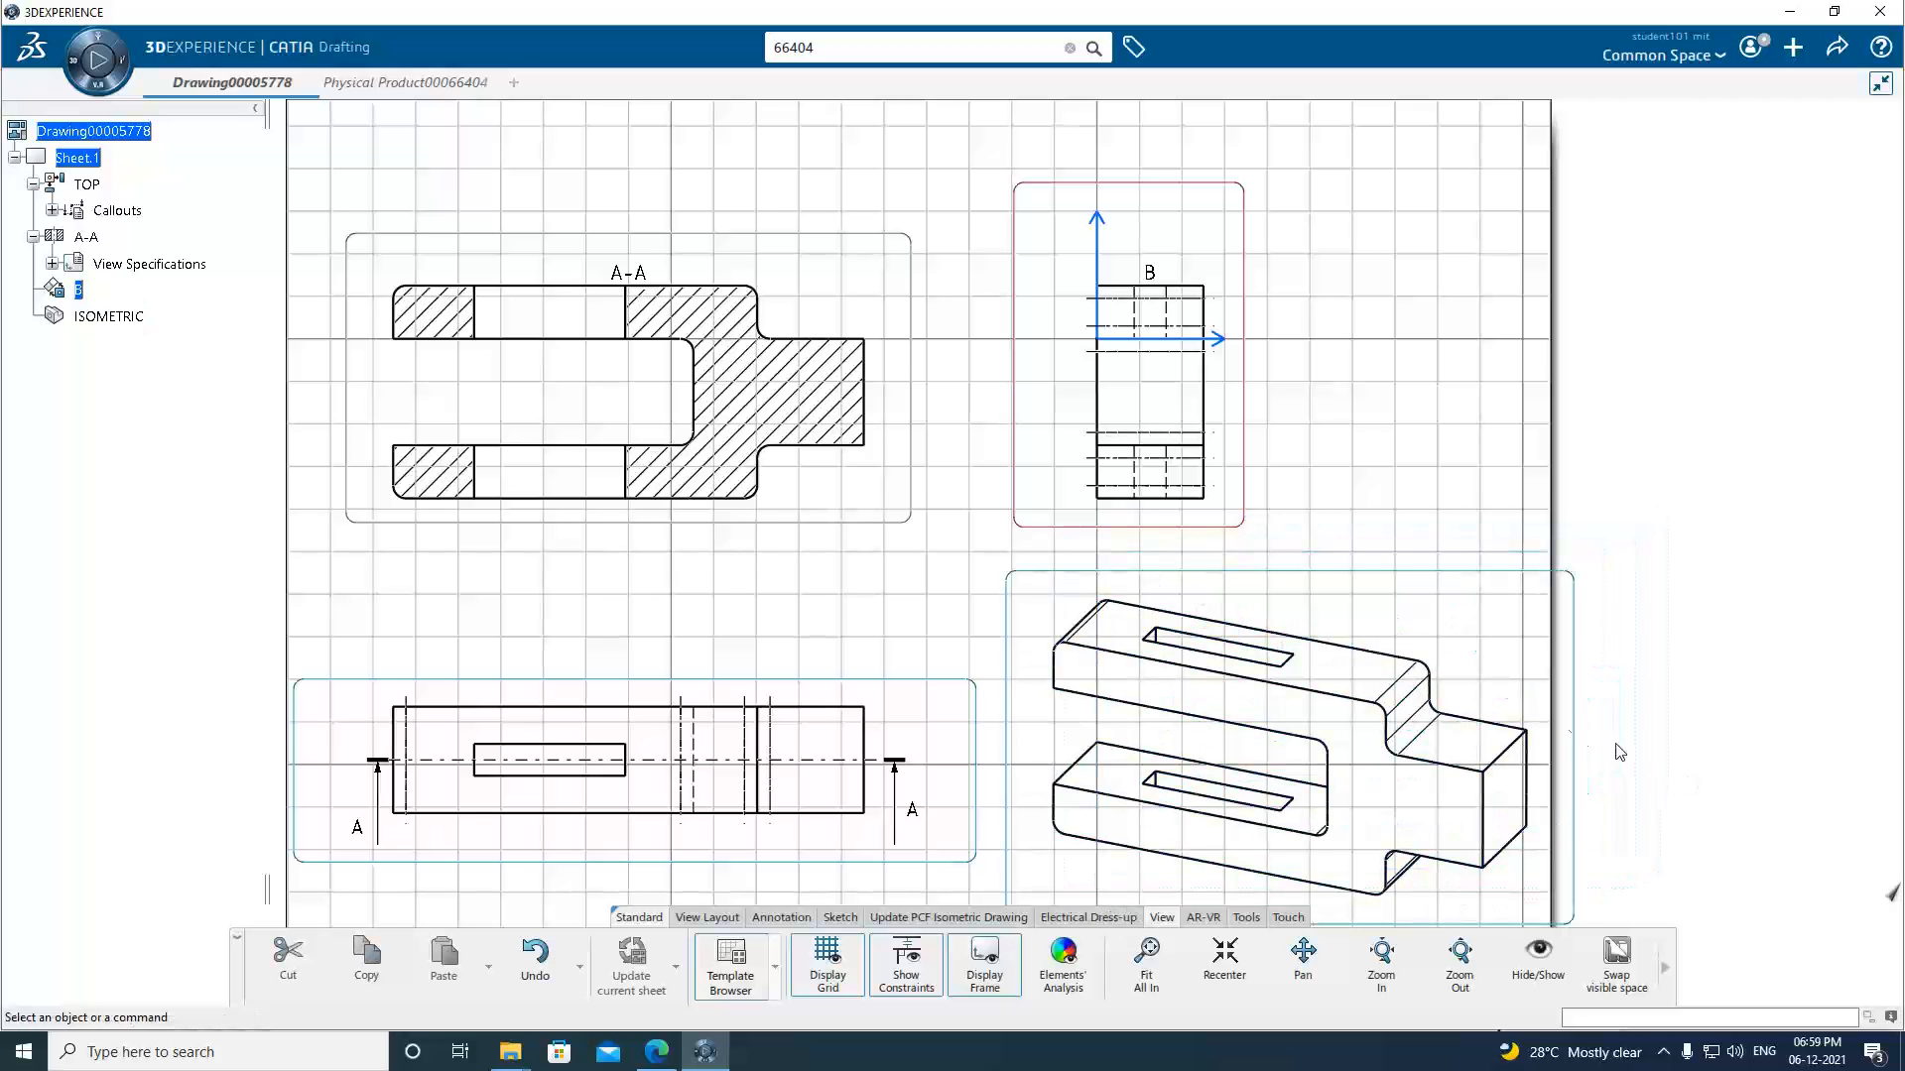
Set the isometric view's scale to 1:2 and accept its properties.
{"action": "scroll", "coordinate": [1500, 644], "scroll_direction": "down", "scroll_amount": 3}
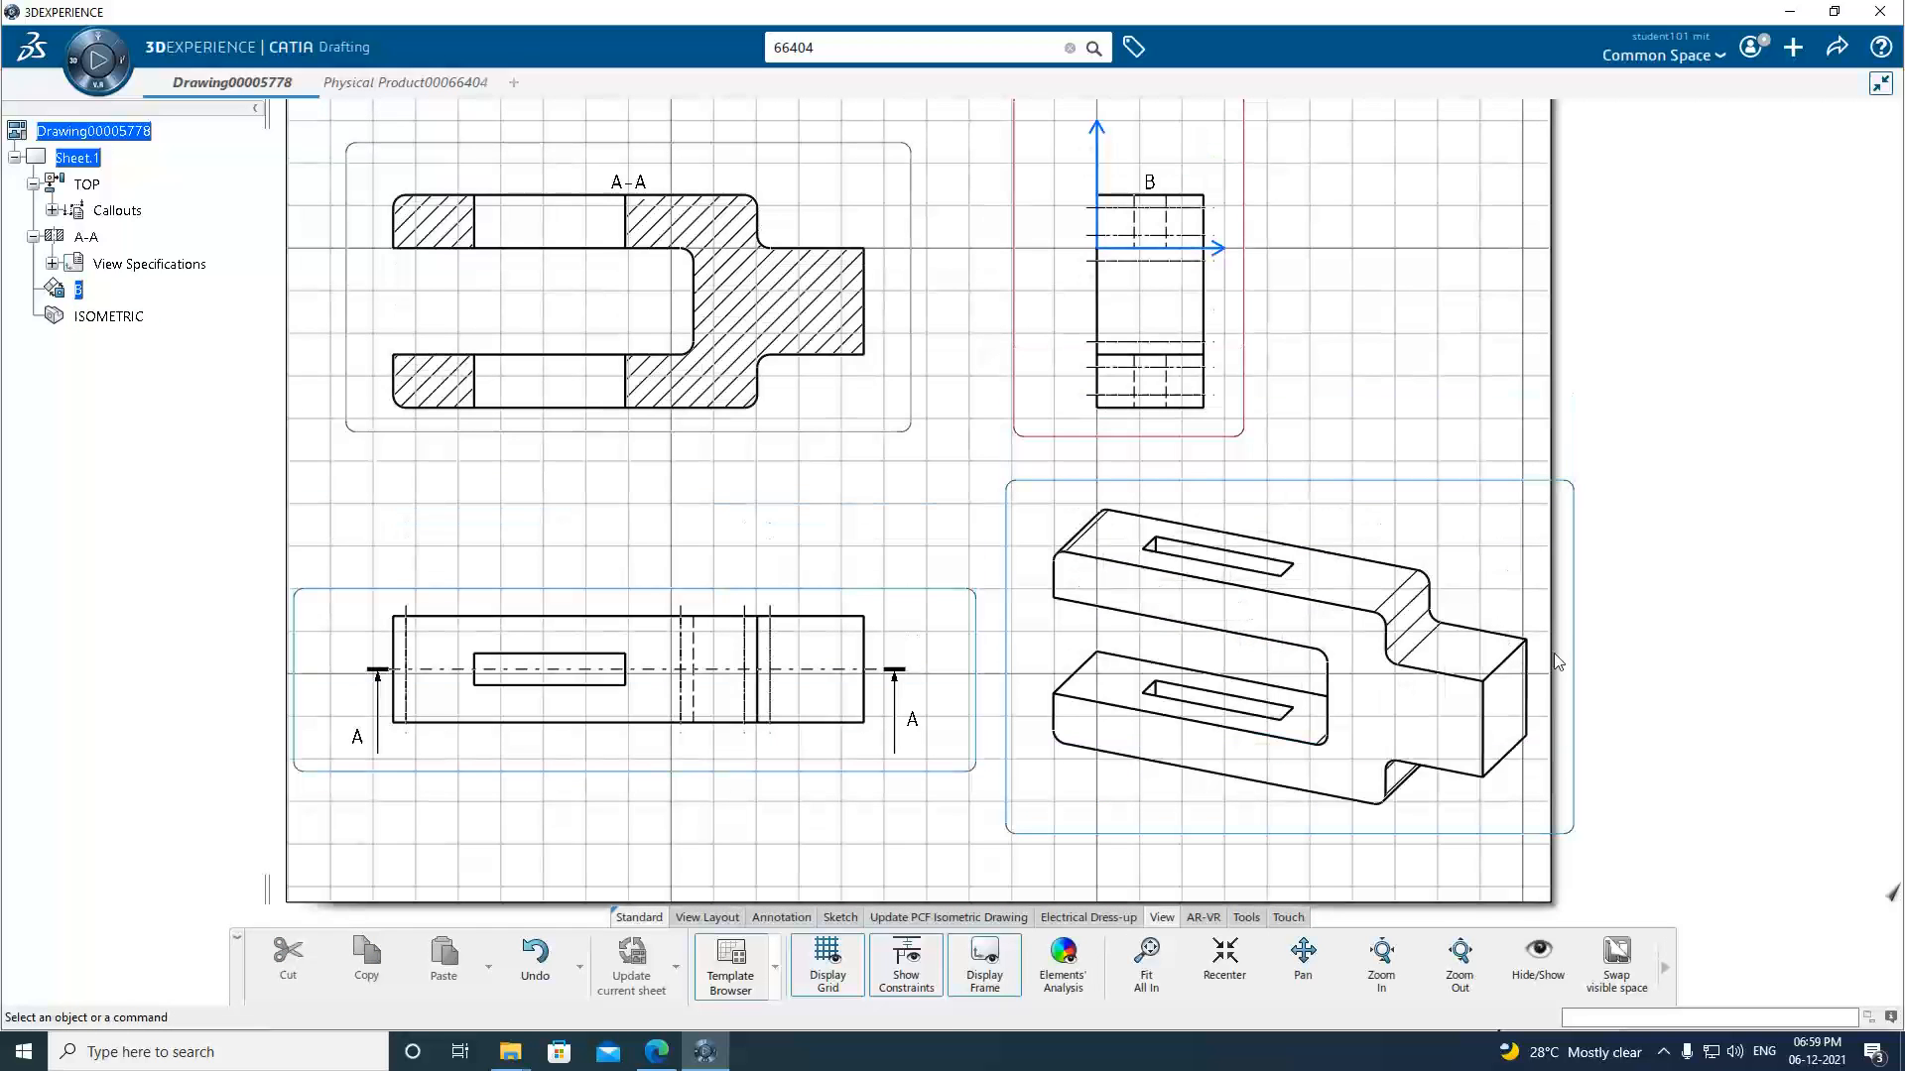
{"action": "left_click", "coordinate": [1445, 496]}
{"action": "right_click", "coordinate": [1446, 496]}
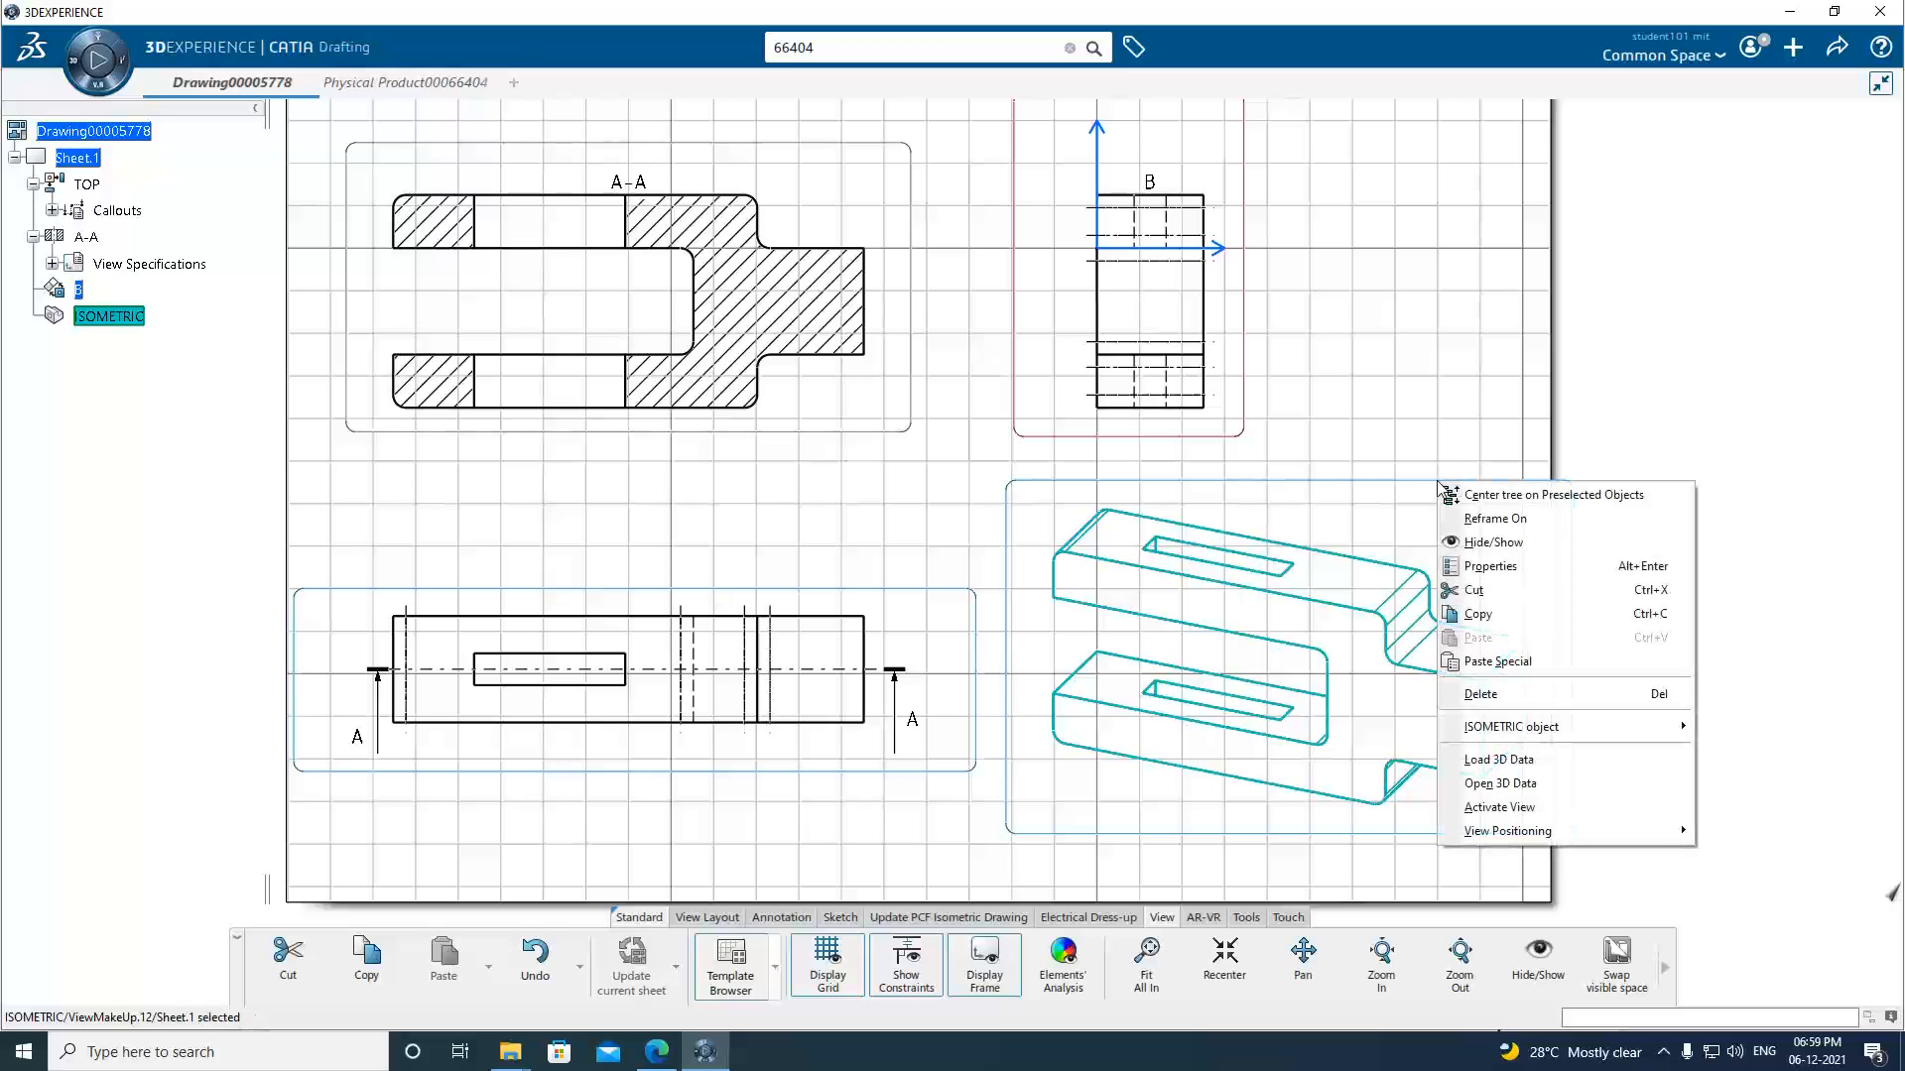
{"action": "left_click", "coordinate": [1491, 569]}
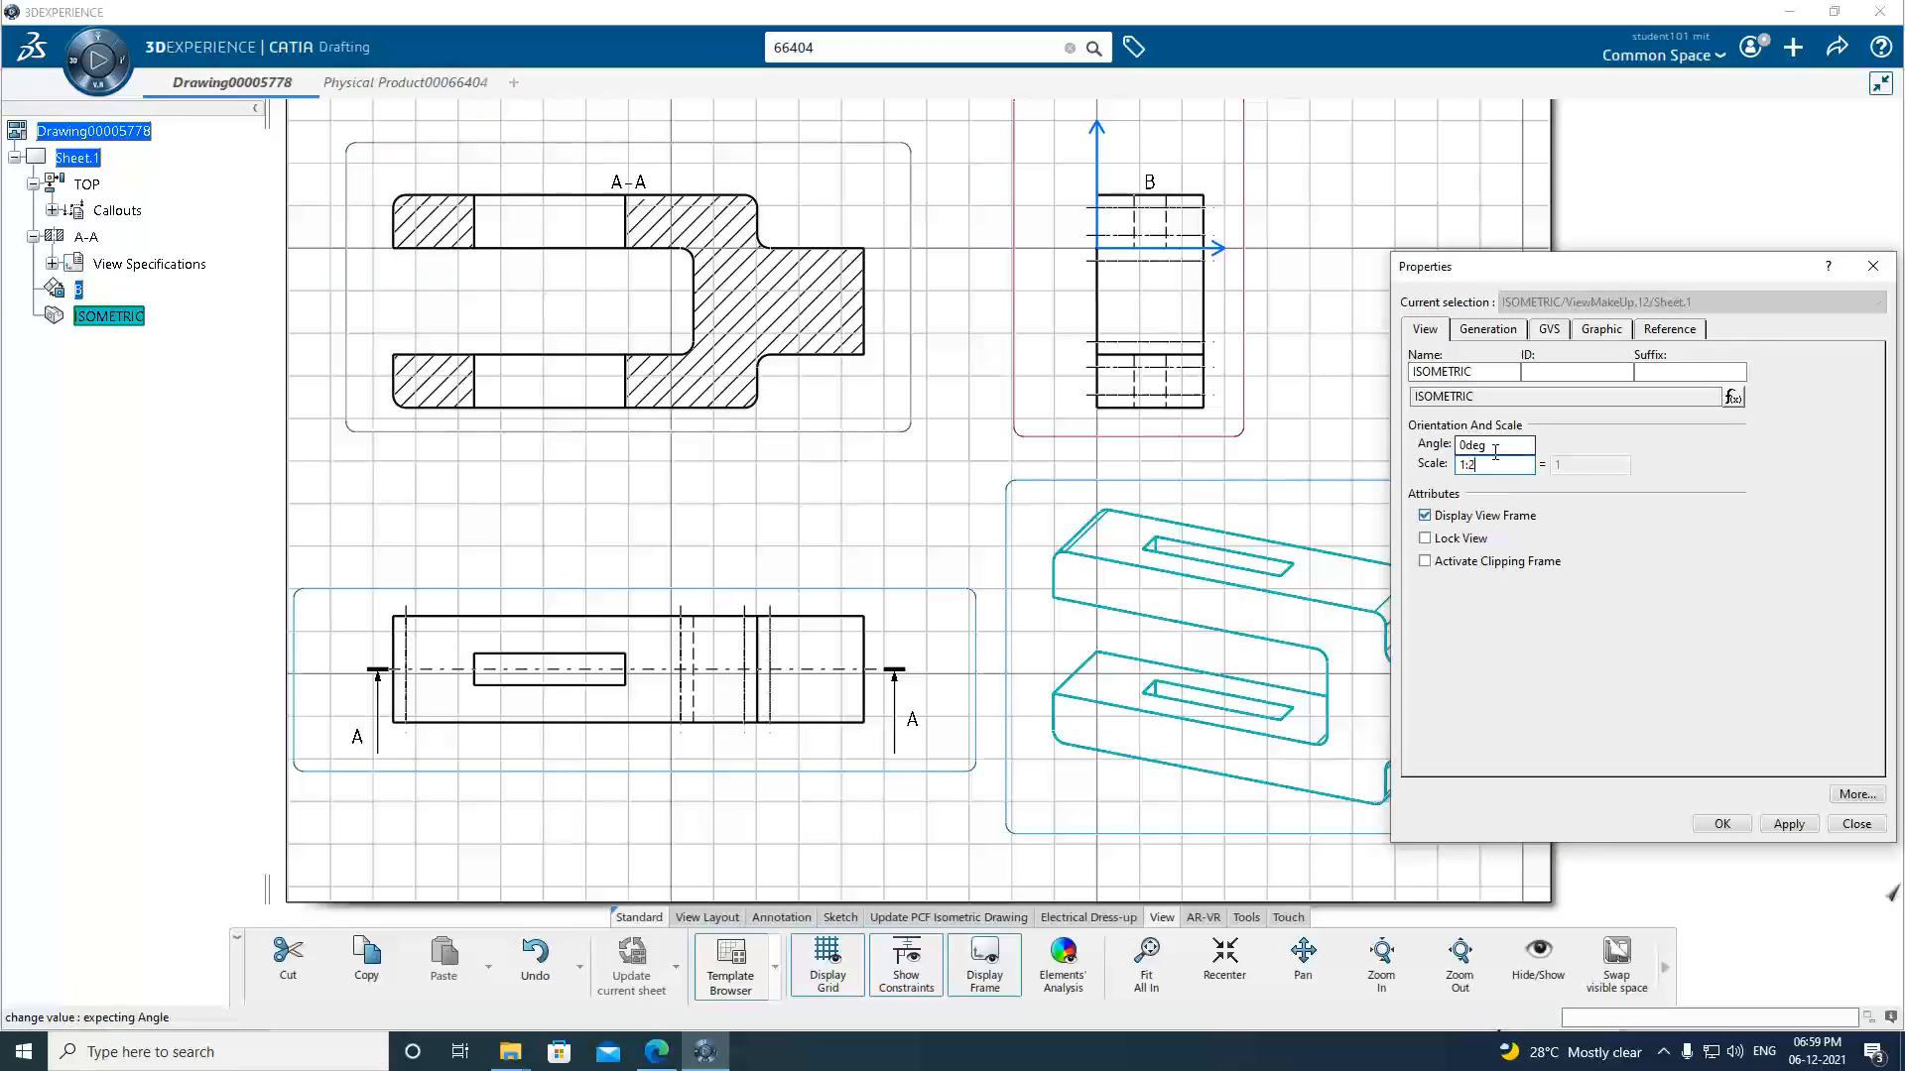
{"action": "left_click", "coordinate": [1787, 824]}
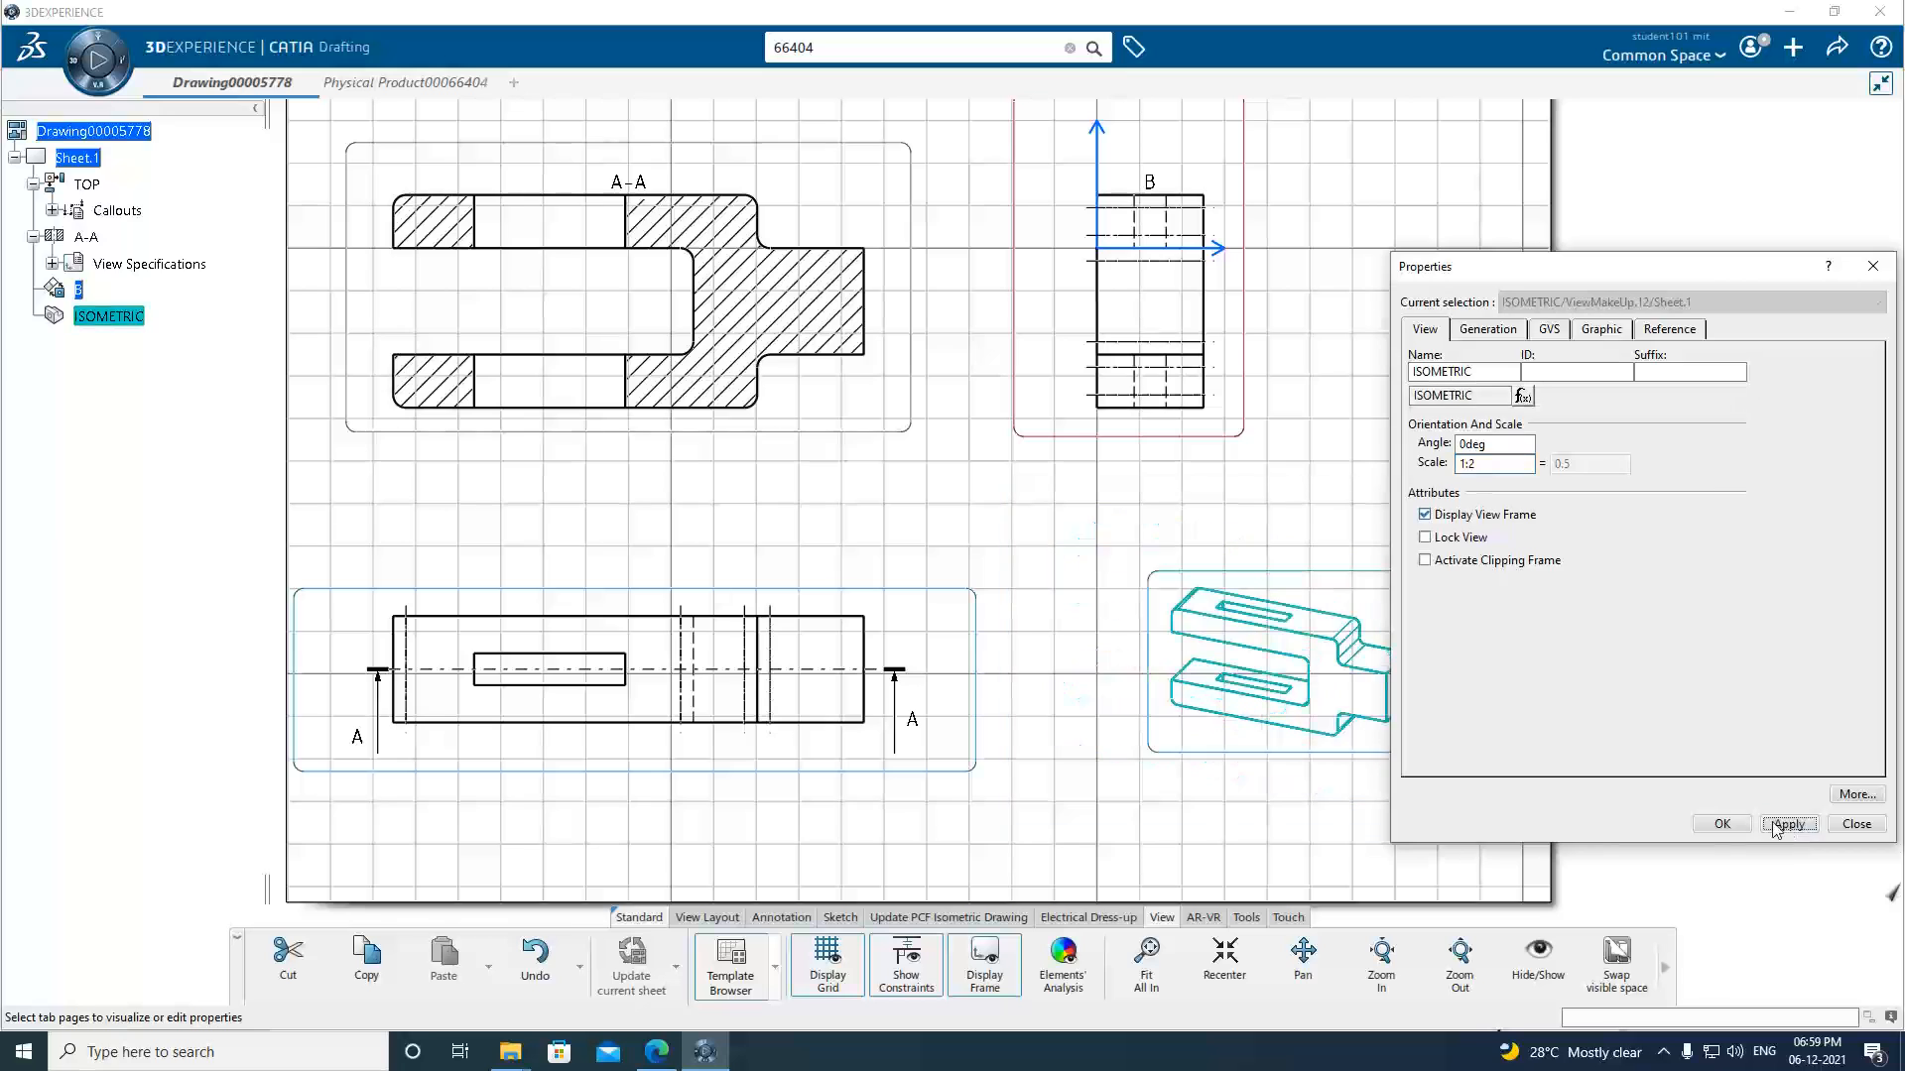
{"action": "left_click", "coordinate": [1723, 825]}
{"action": "left_click", "coordinate": [1330, 805]}
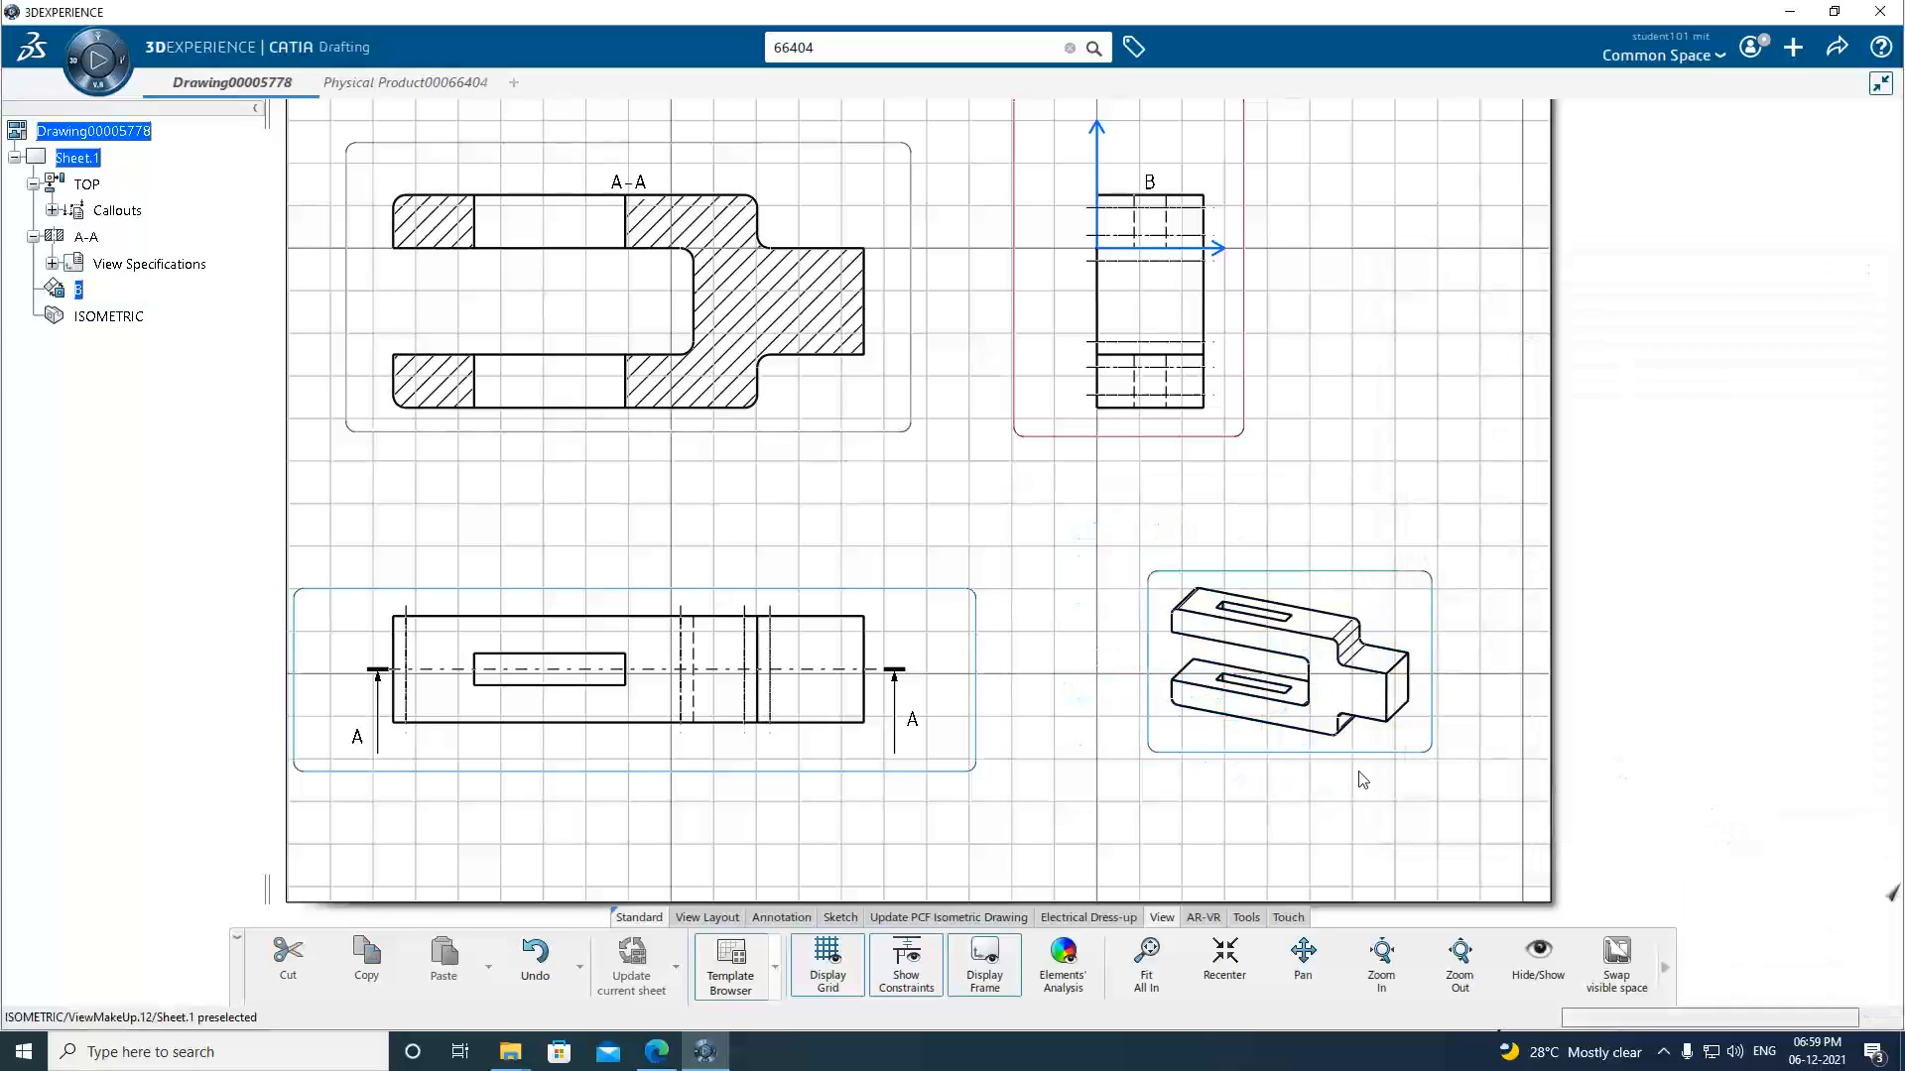
Add the view text to the isometric view and widen its text frame.
{"action": "right_click", "coordinate": [1436, 602]}
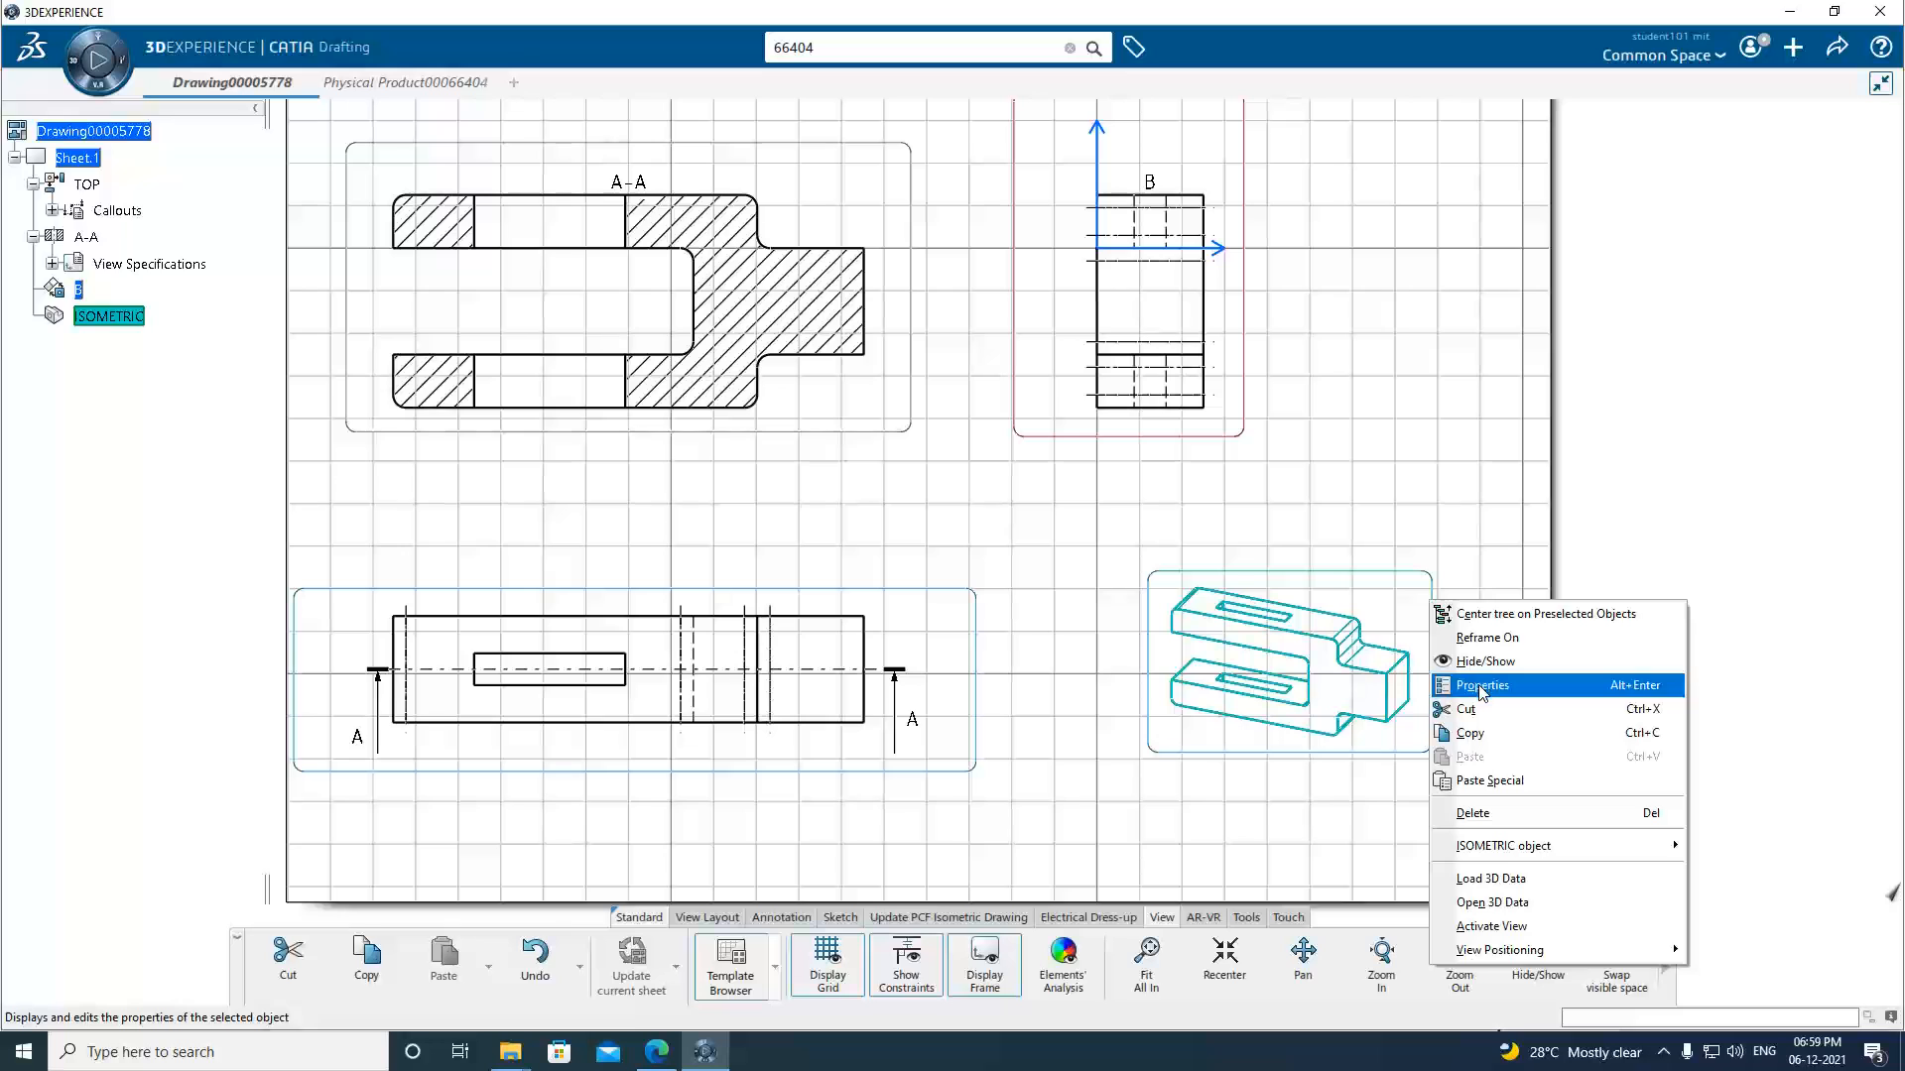
{"action": "left_click", "coordinate": [1399, 761]}
{"action": "right_click", "coordinate": [1438, 755]}
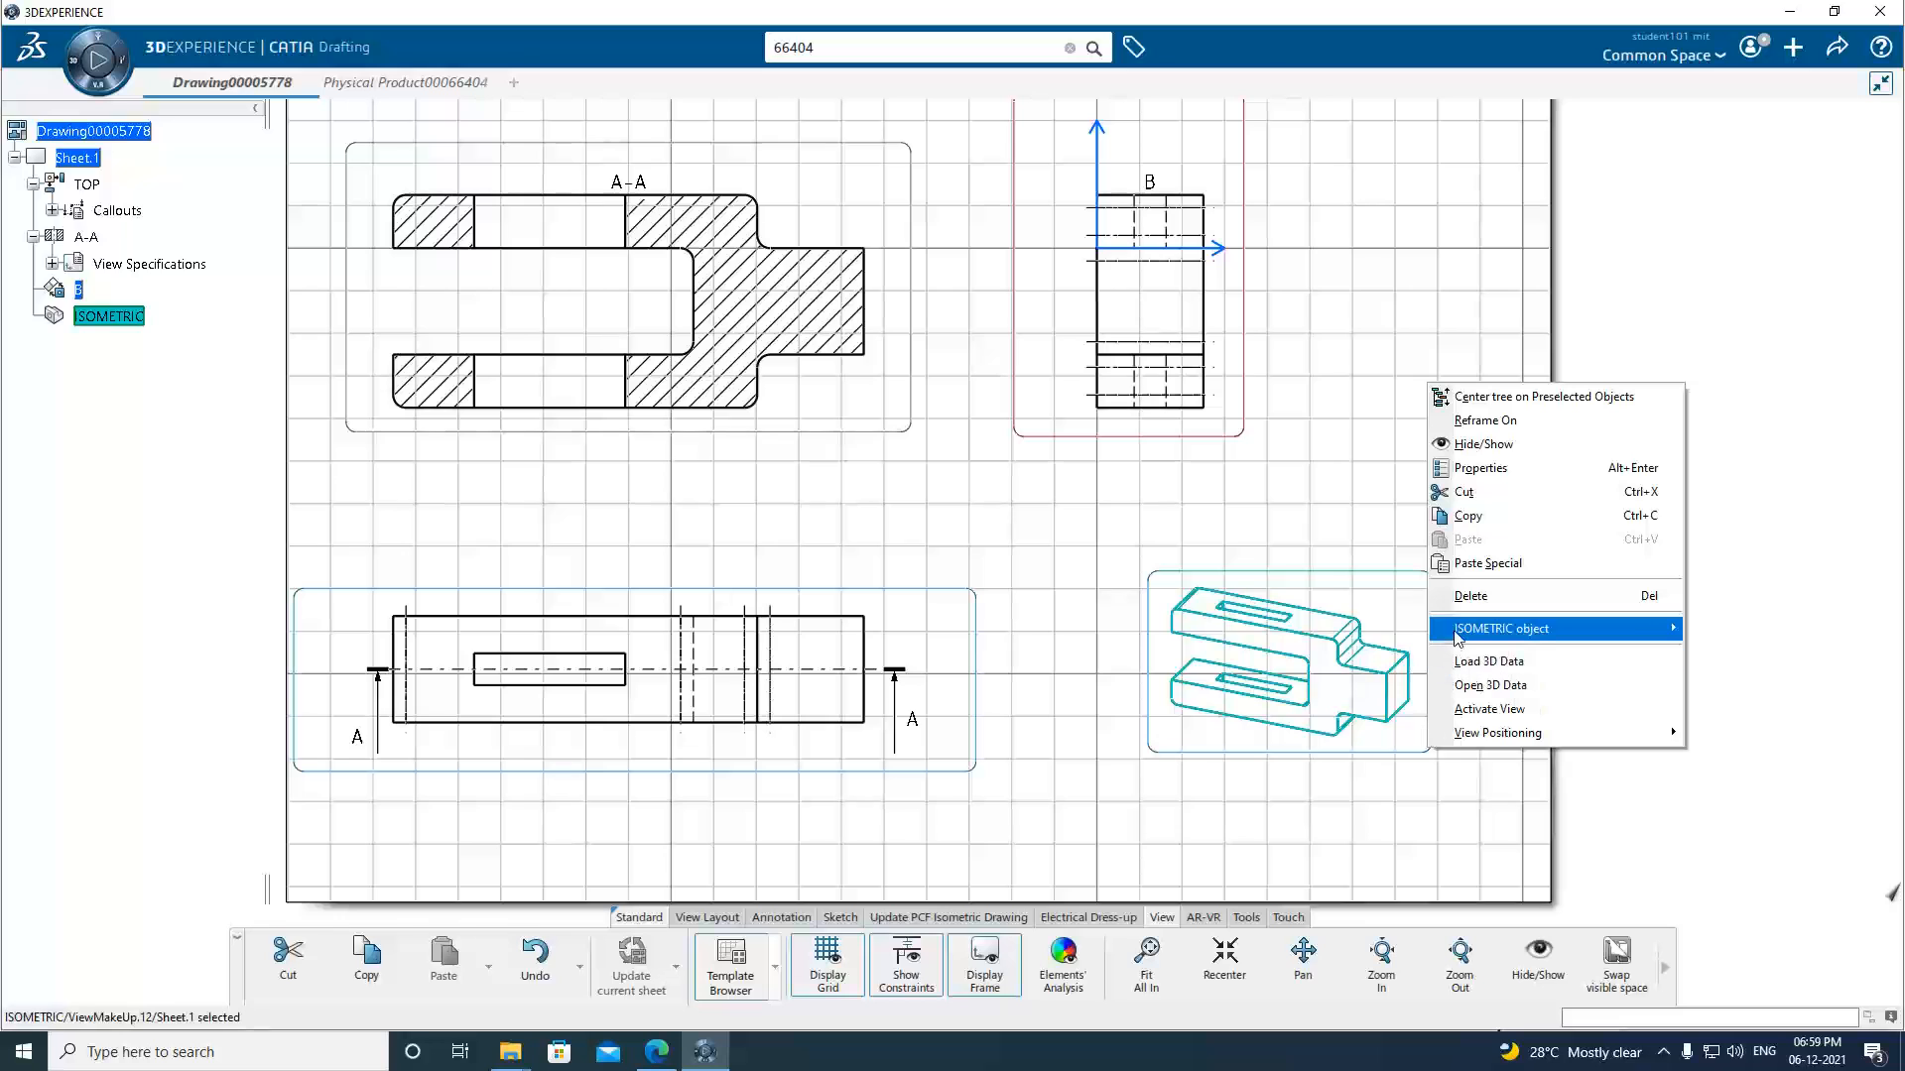
{"action": "mouse_move", "coordinate": [1457, 634]}
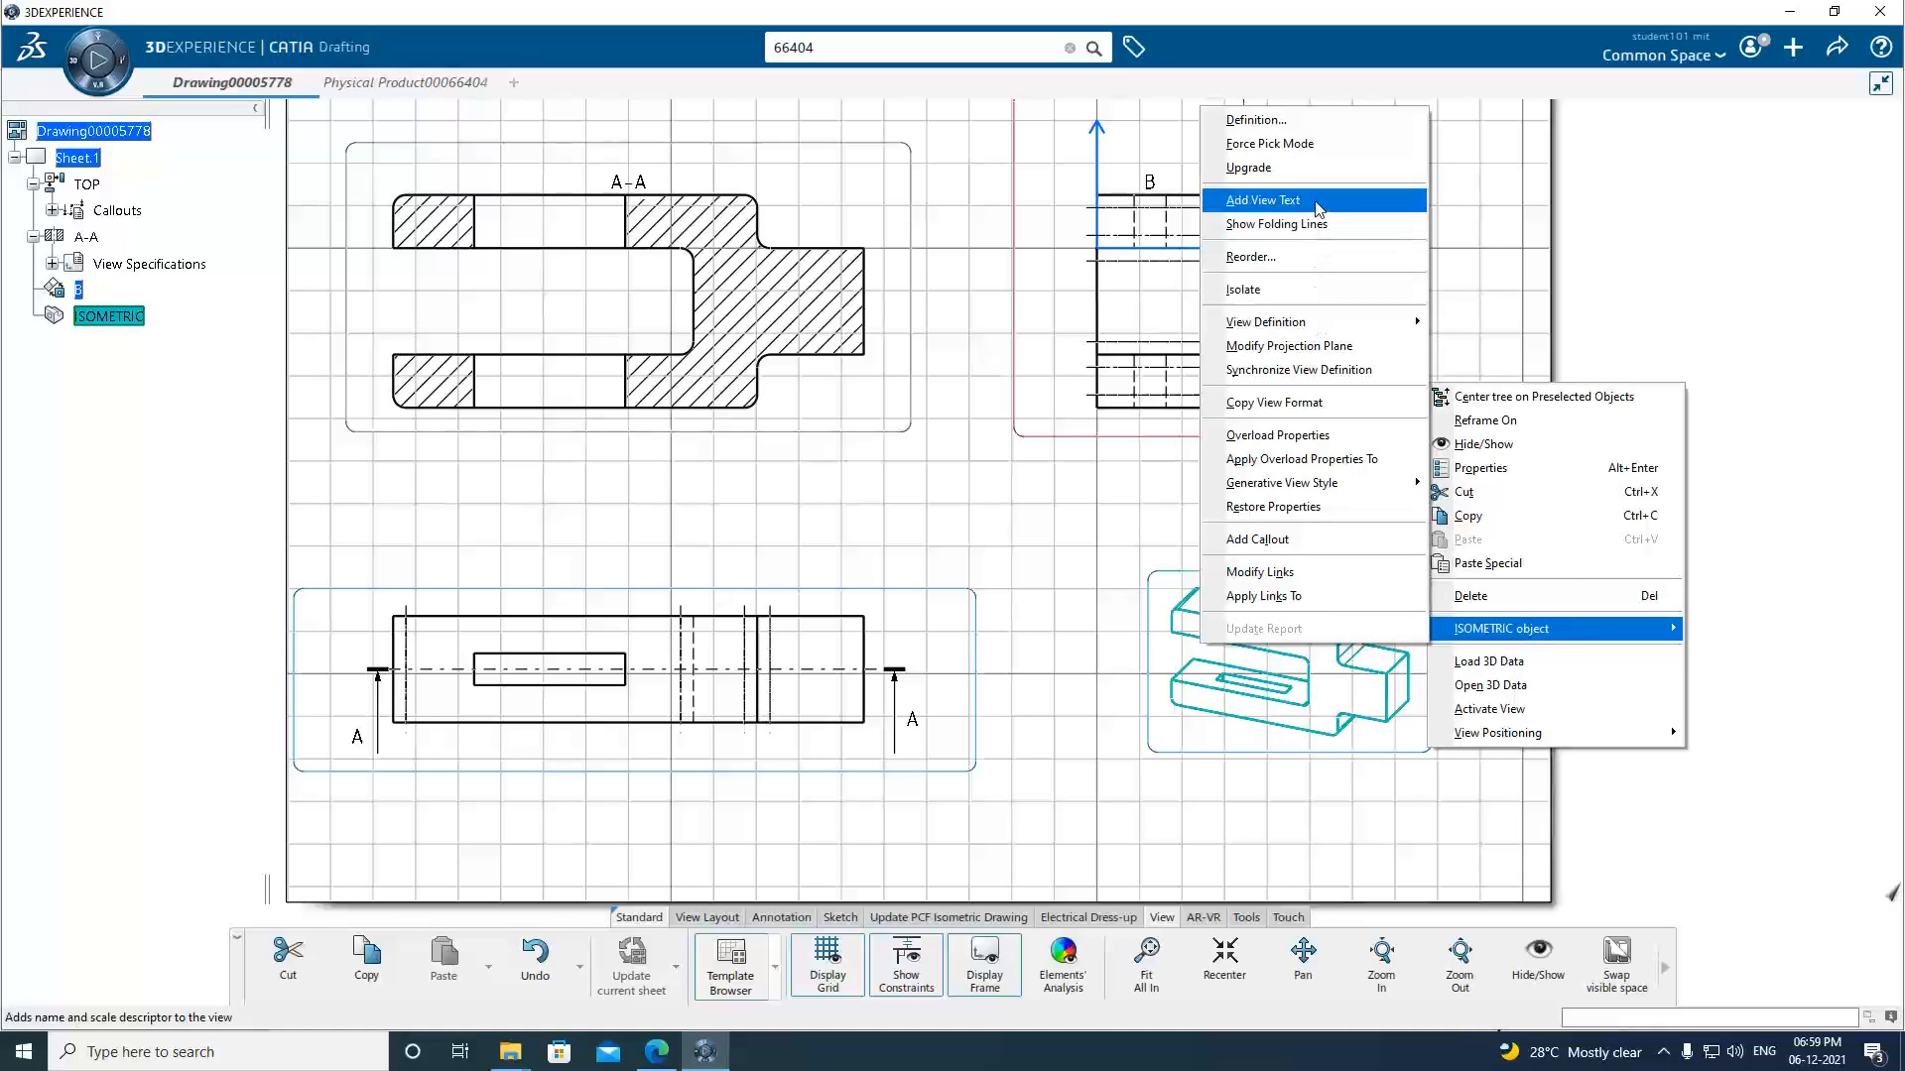
{"action": "left_click", "coordinate": [1263, 200]}
{"action": "left_click", "coordinate": [1280, 574]}
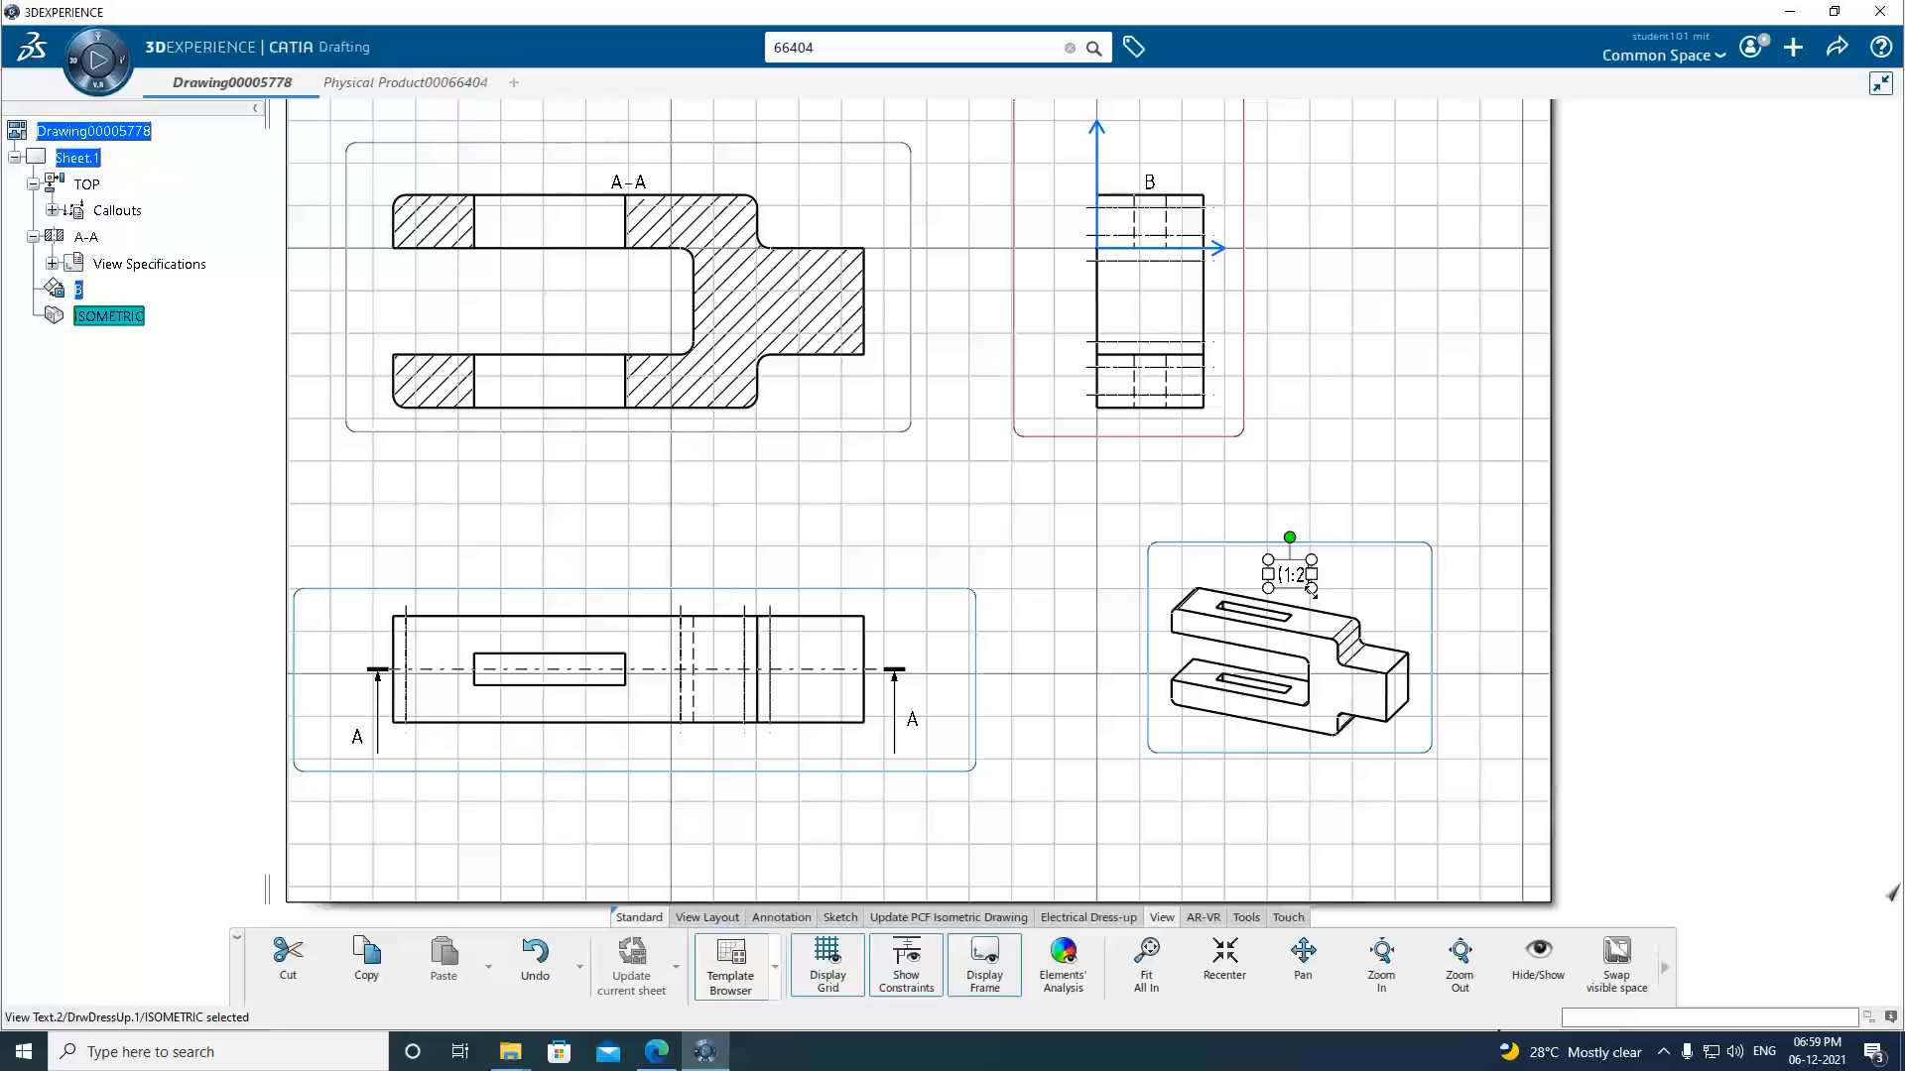
{"action": "left_click_drag", "start_coordinate": [1311, 588], "coordinate": [1356, 599]}
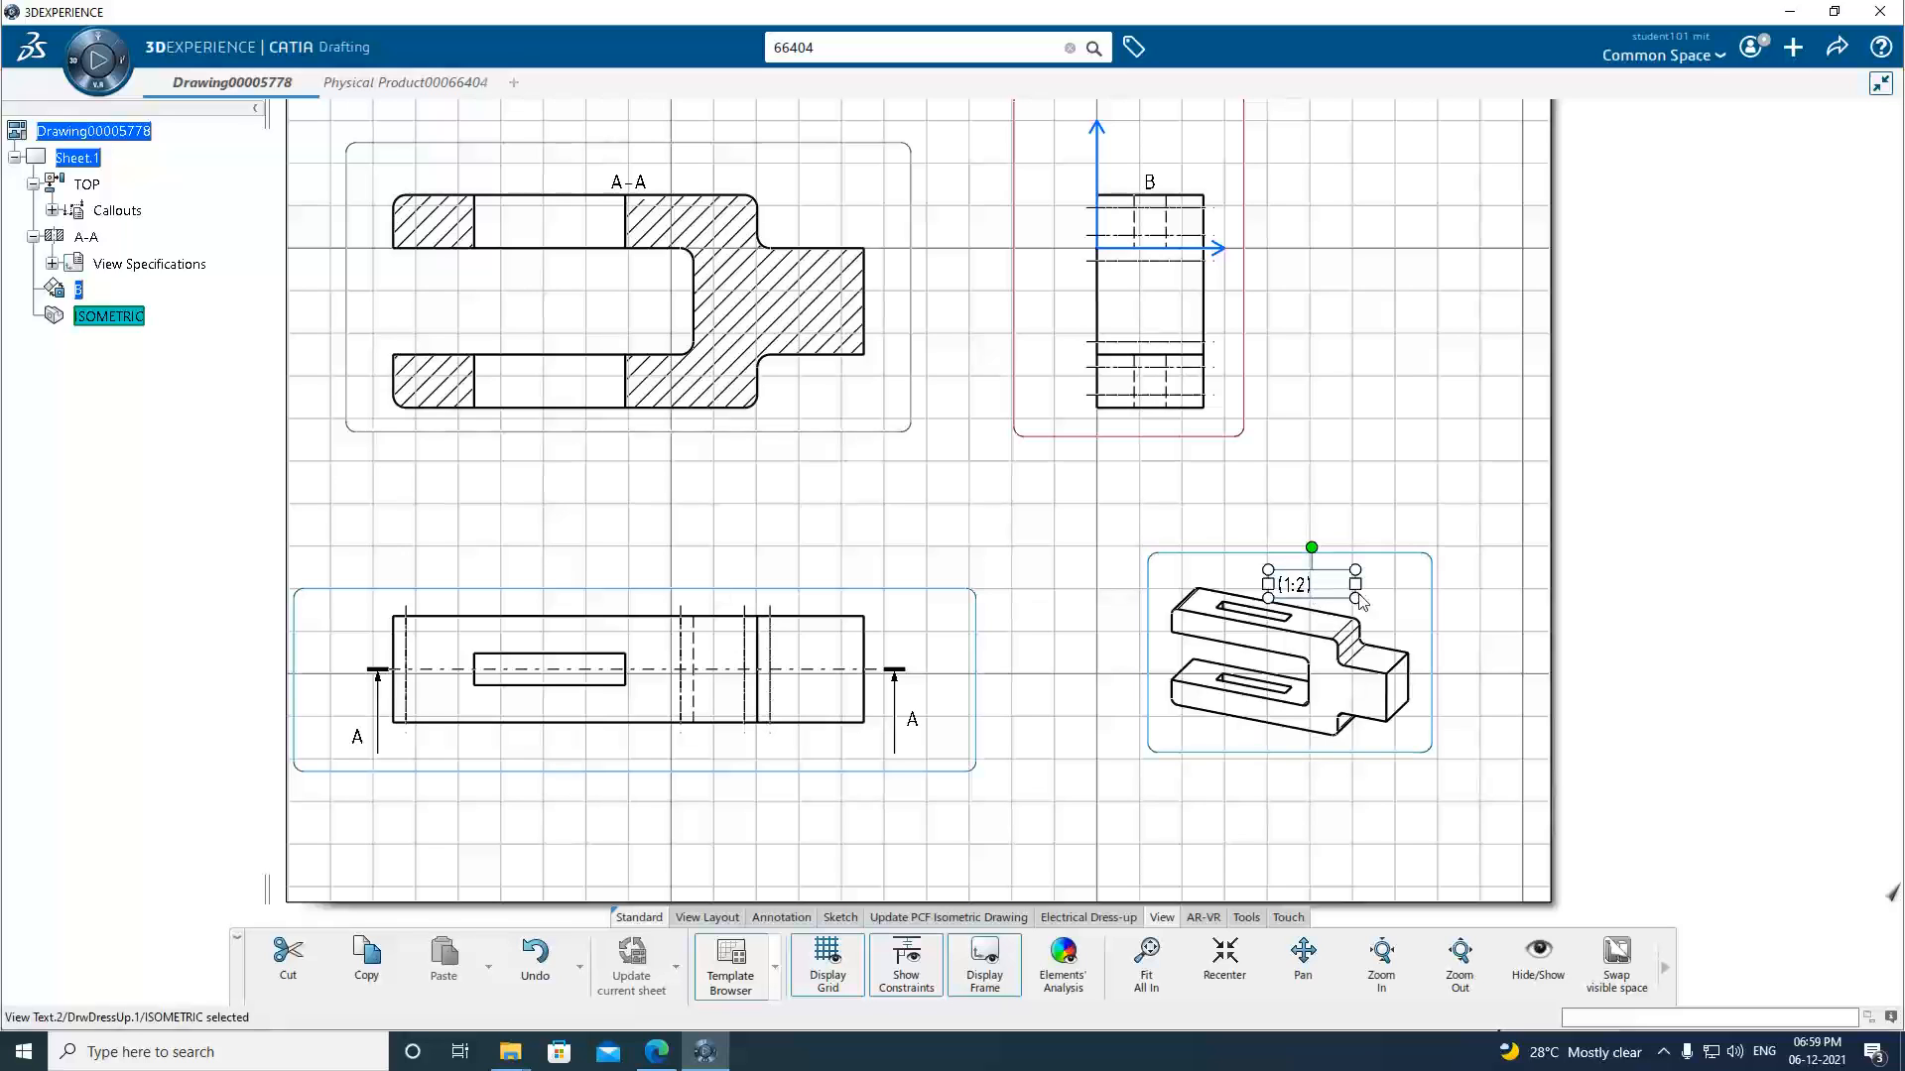
Edit the isometric view's text to read "Isometric Projection" with "Scale 1:2" on the second line, without parentheses.
{"action": "double_click", "coordinate": [1285, 586]}
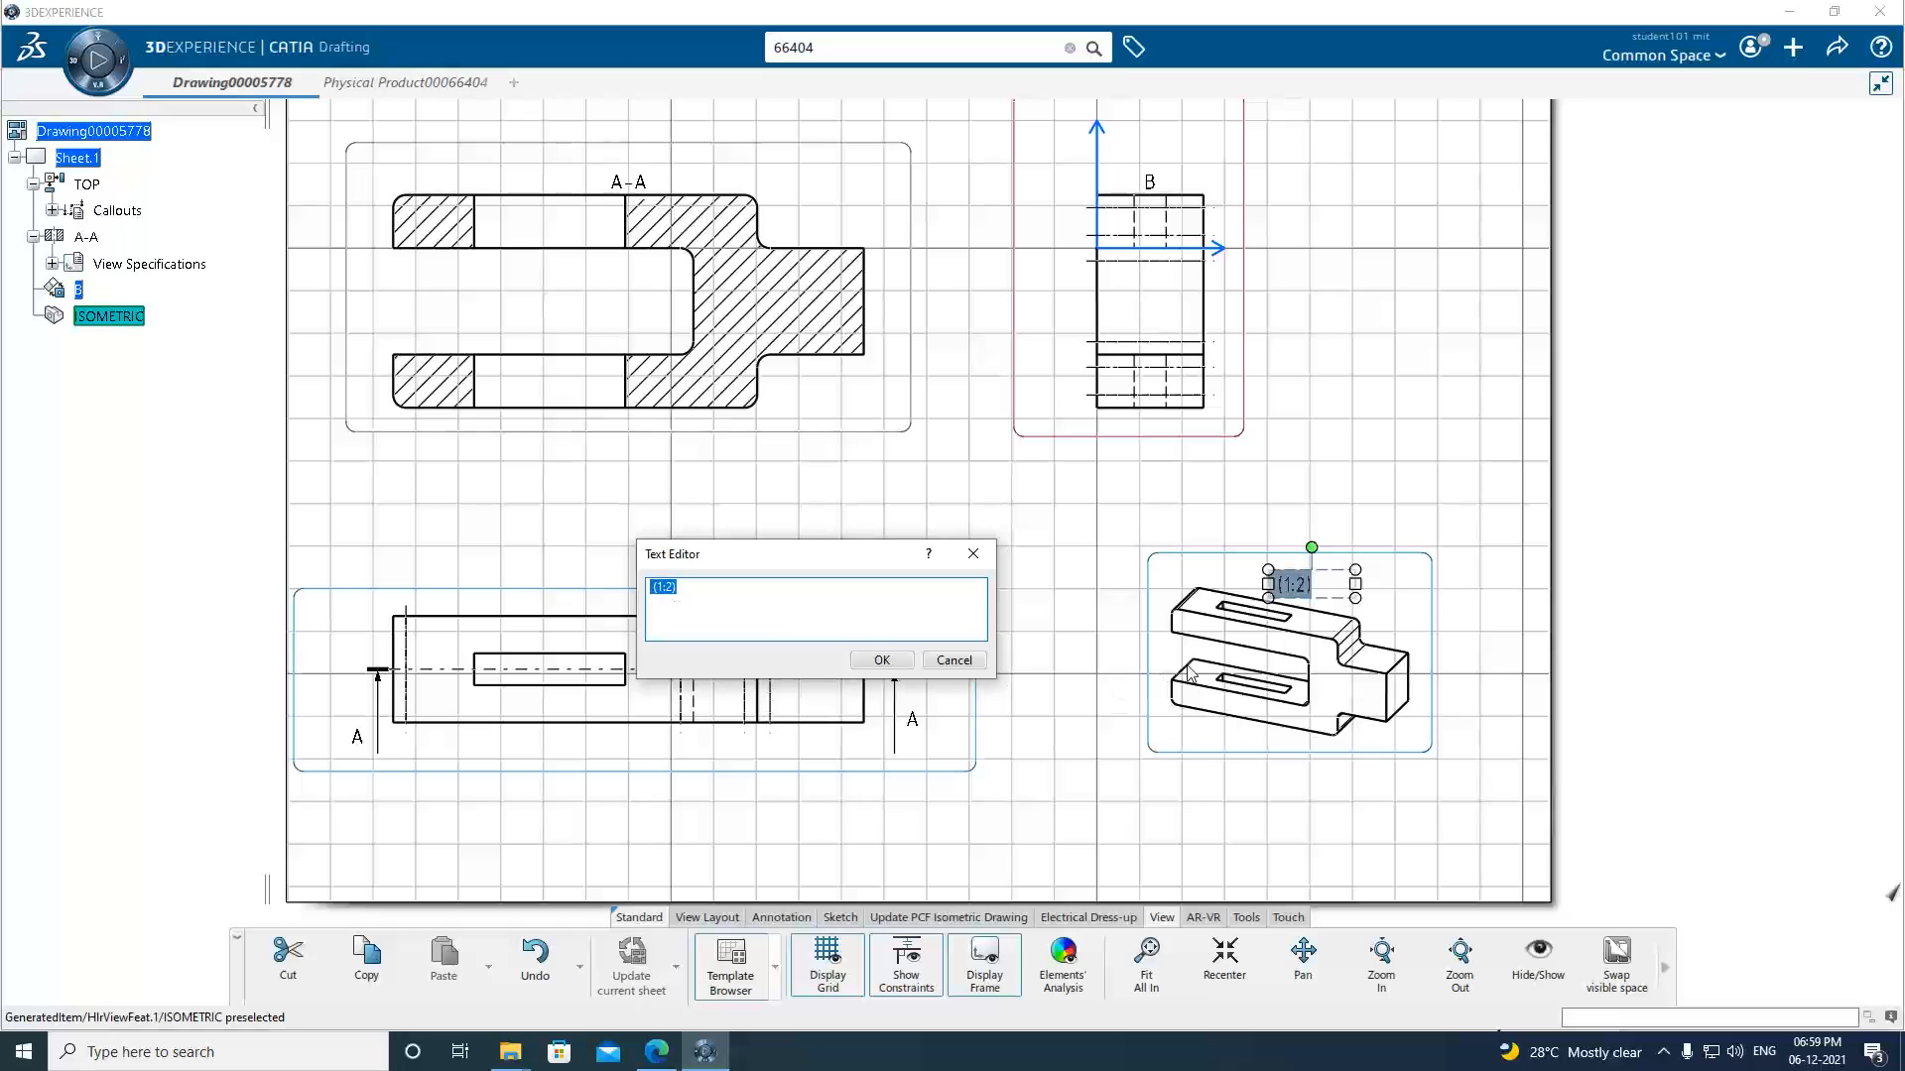
{"action": "key", "text": "Left"}
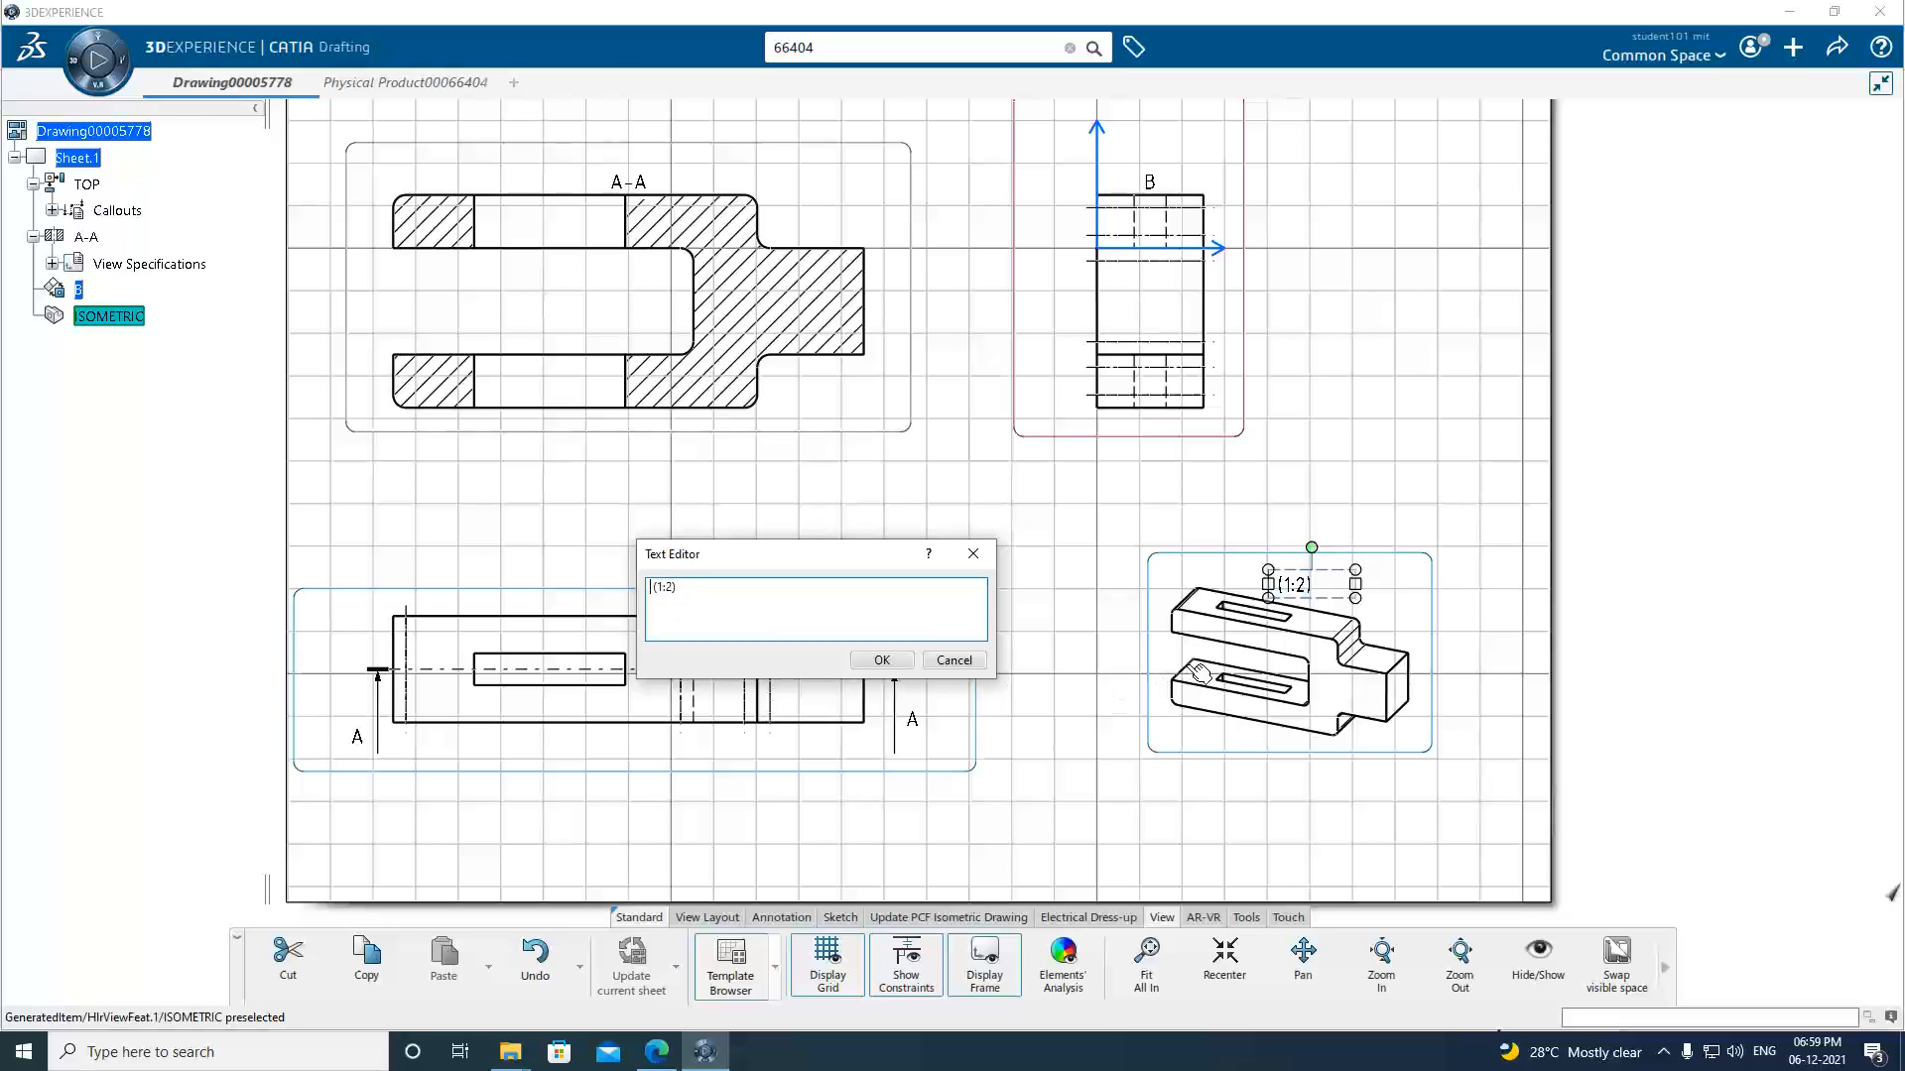
{"action": "type", "text": "Isometric"}
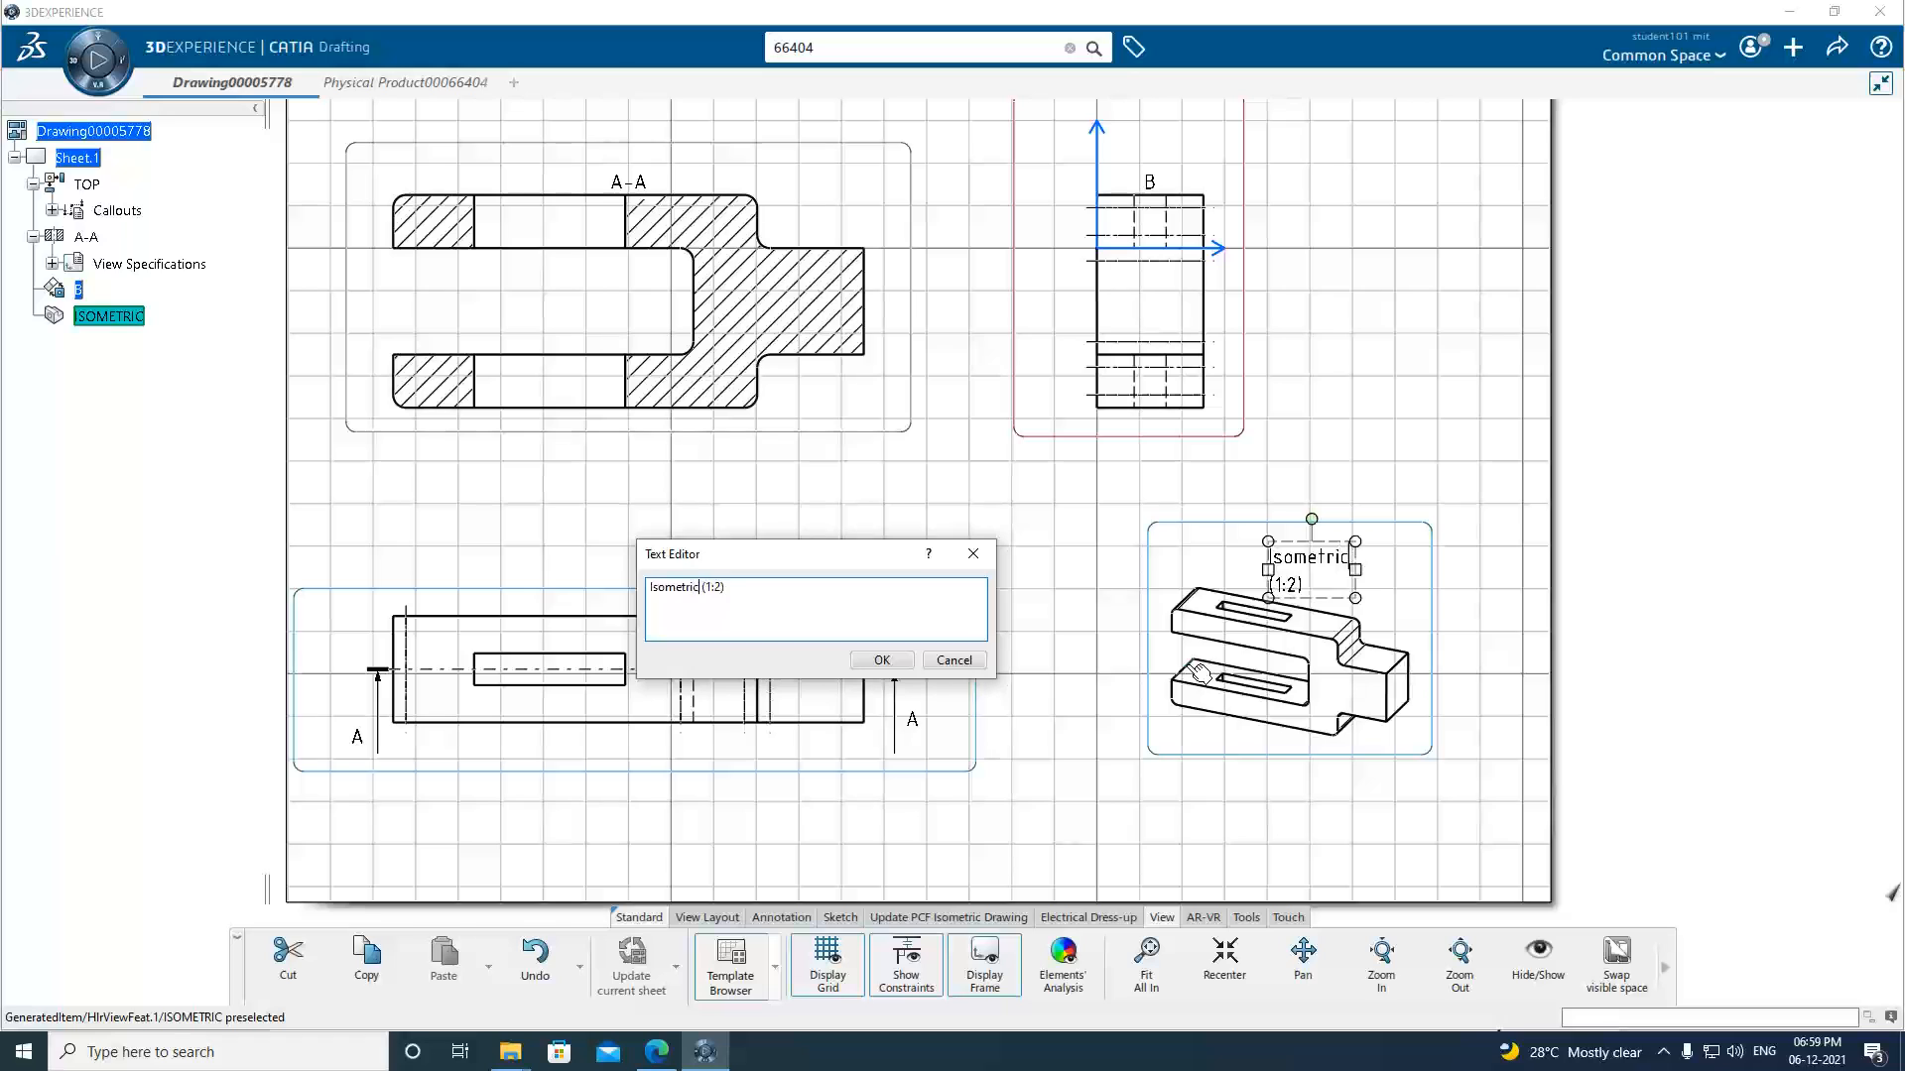
{"action": "type", "text": " Projectio"}
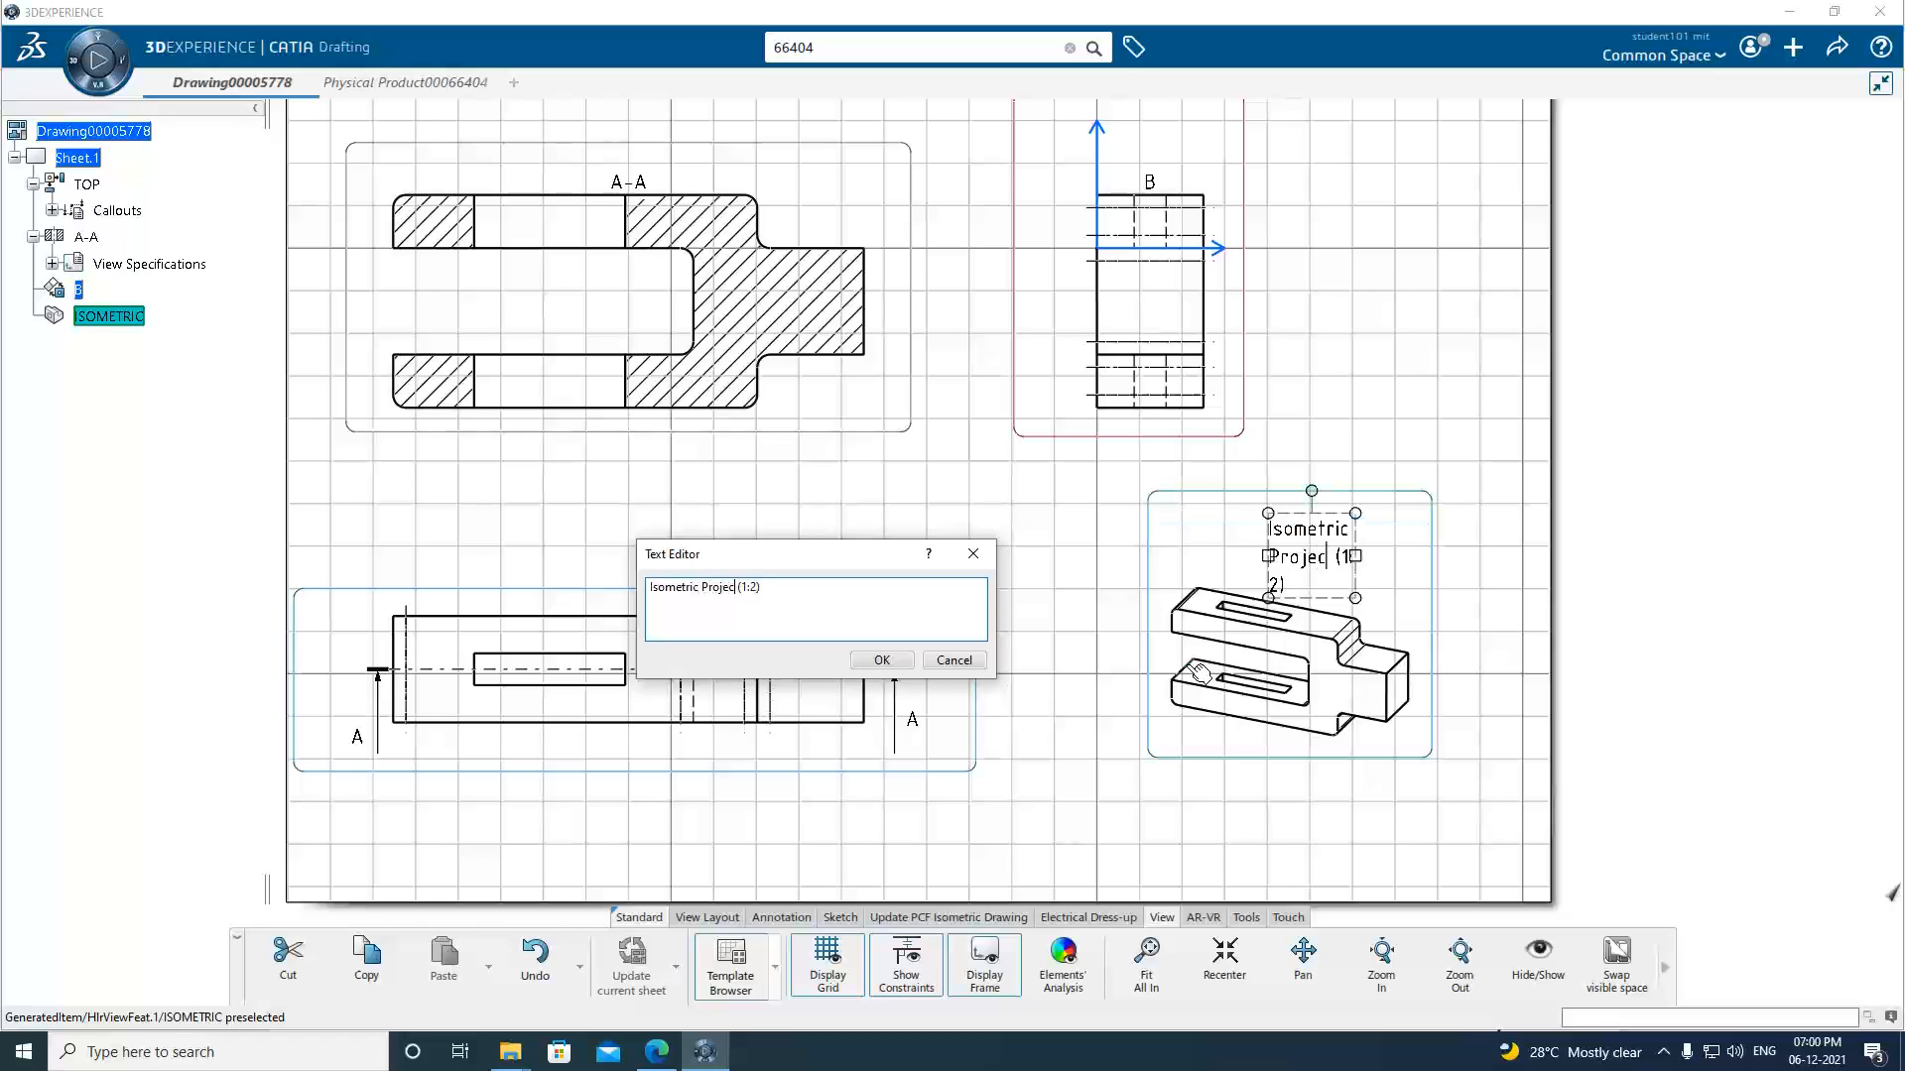
{"action": "type", "text": "n"}
{"action": "key", "text": "Return"}
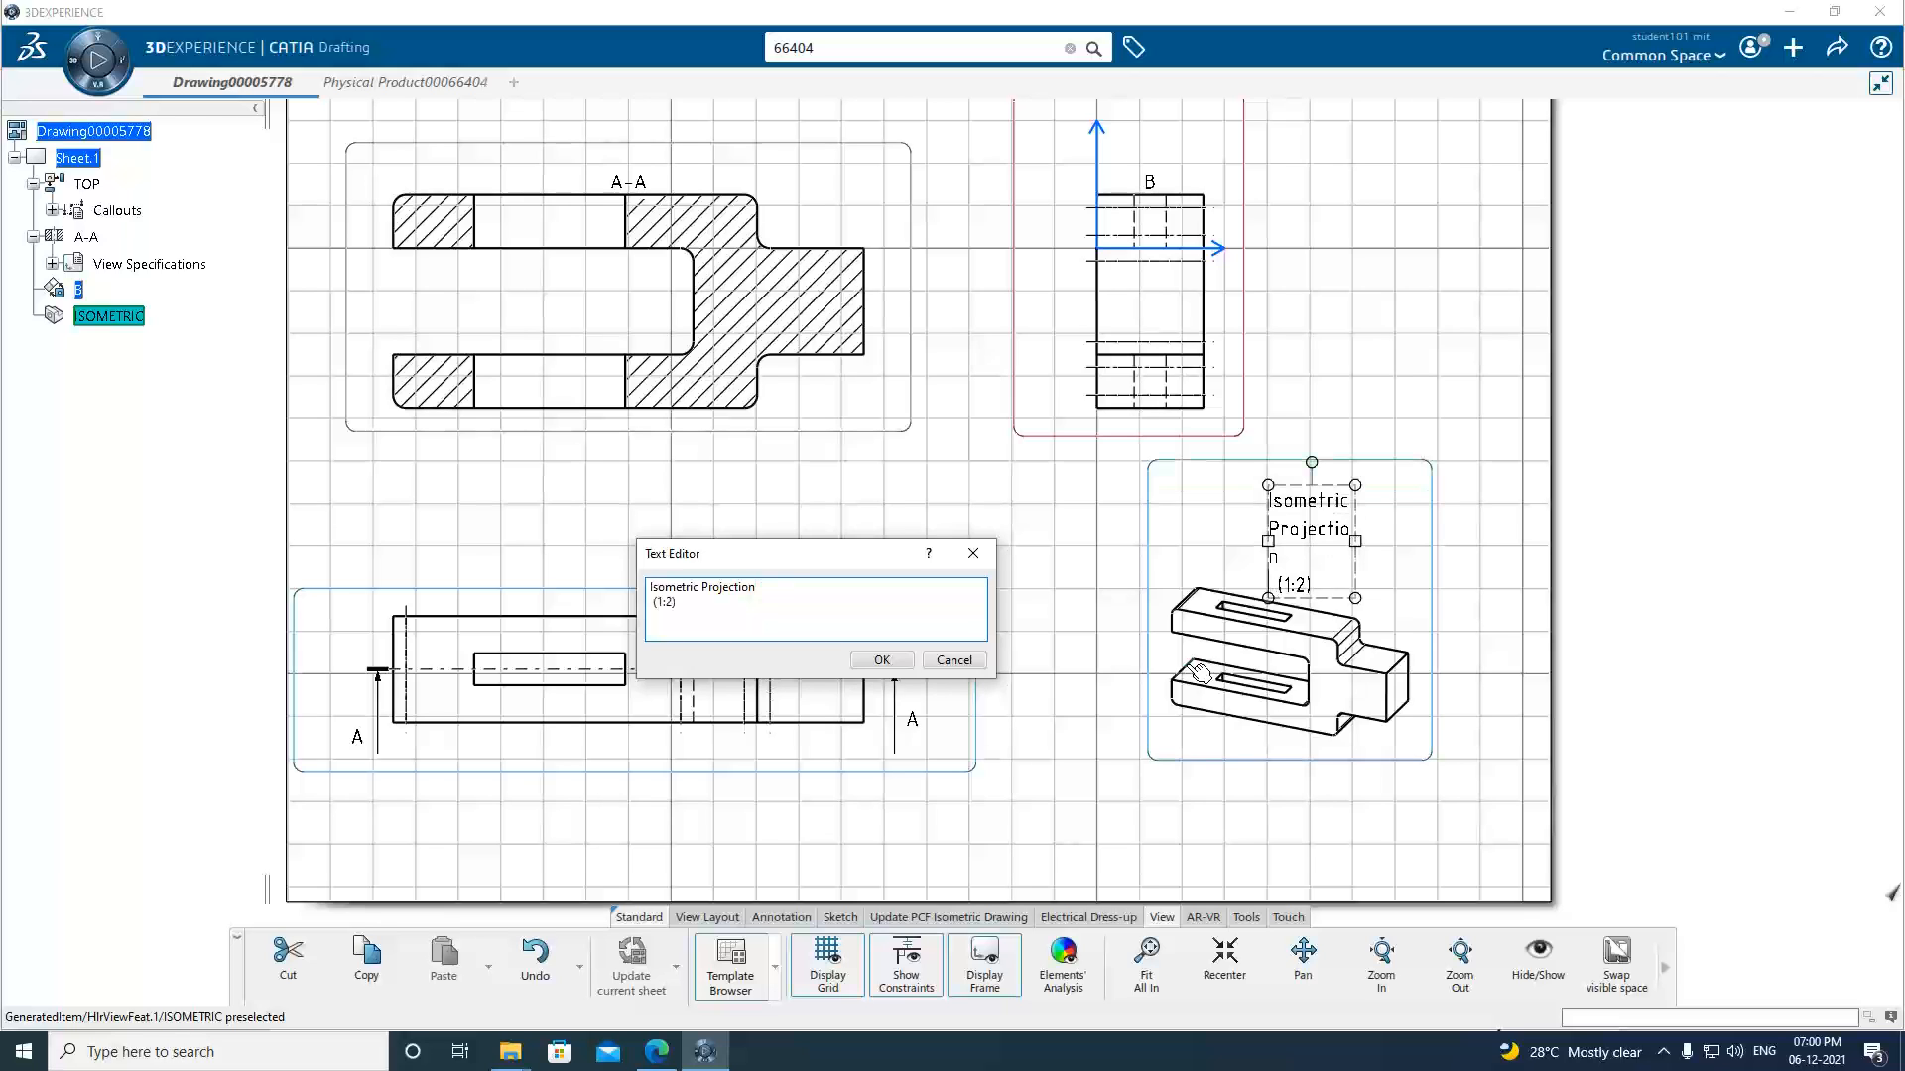
{"action": "type", "text": "Scale:"}
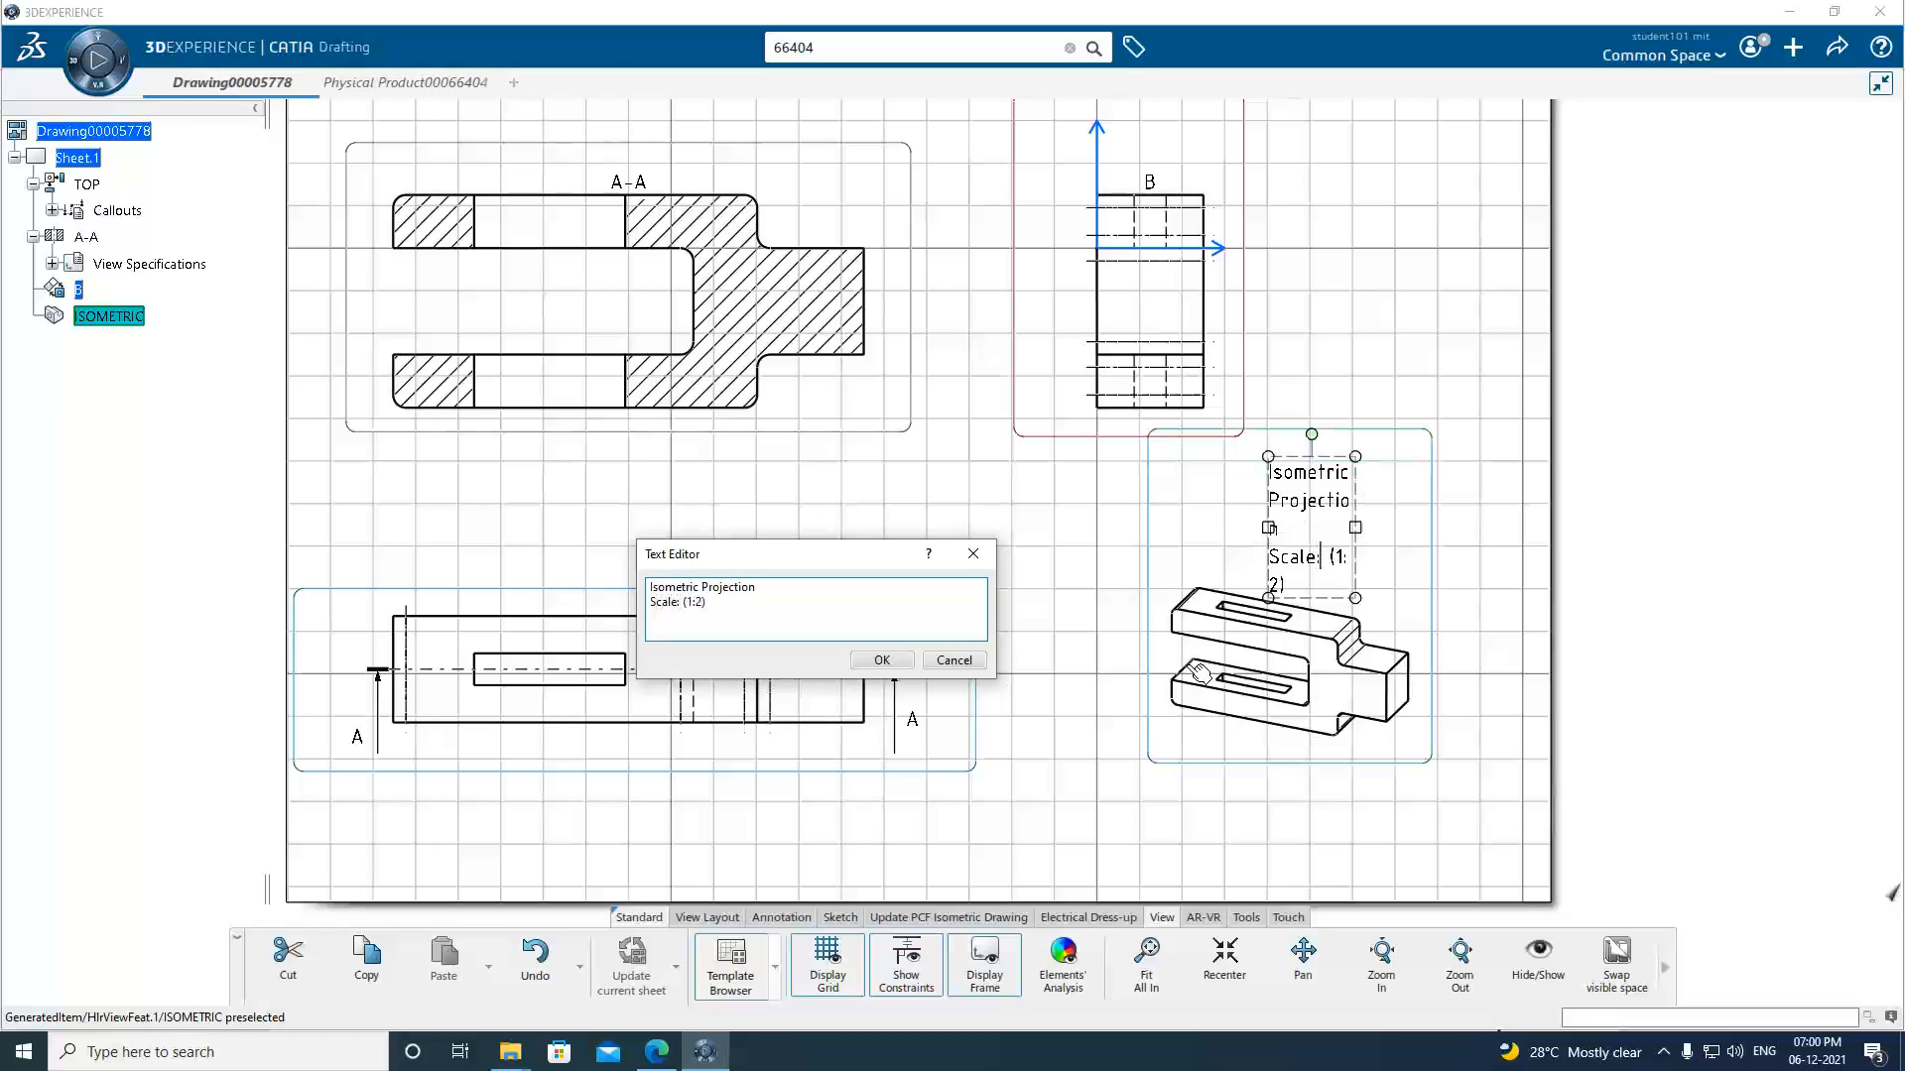
{"action": "key", "text": "BackSpace"}
{"action": "key", "text": "Delete"}
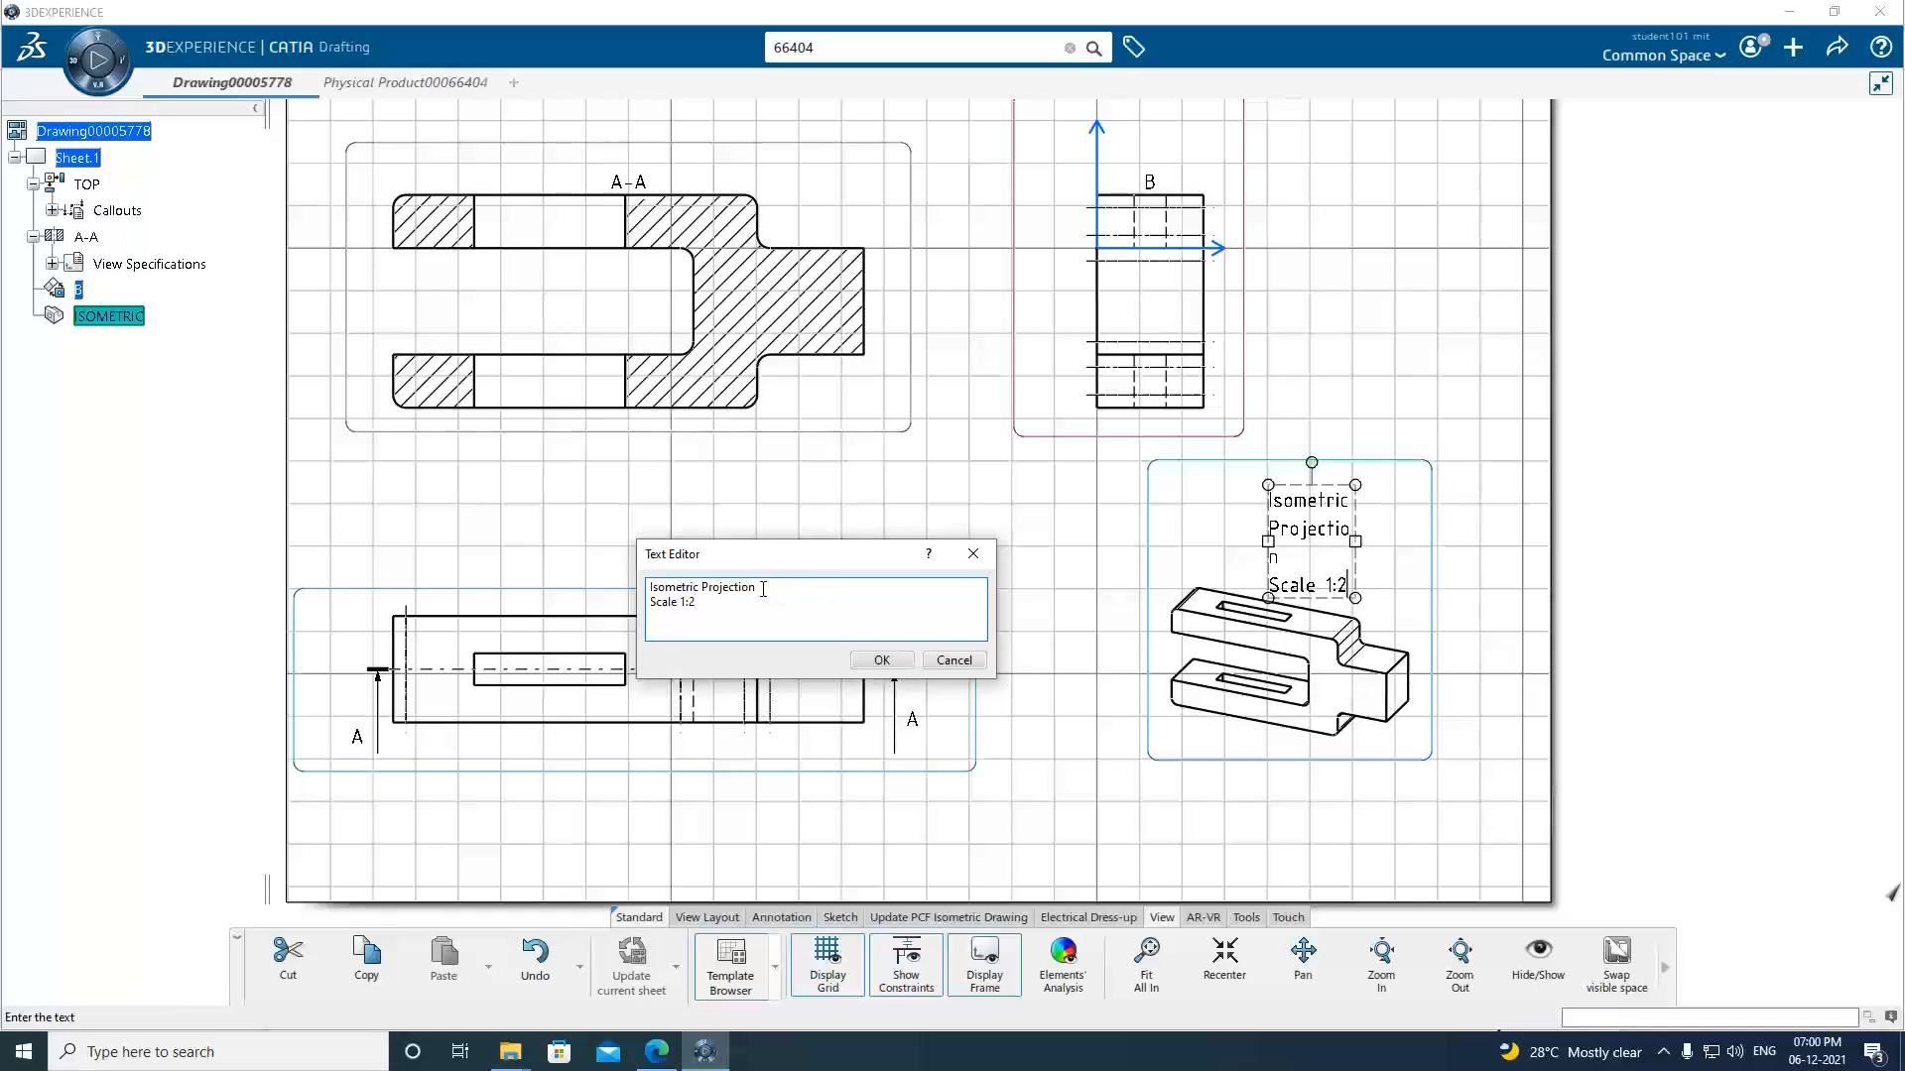
Change the first line of the isometric view's label to "Isometric View" and accept the text.
{"action": "key", "text": "BackSpace"}
{"action": "key", "text": "BackSpace"}
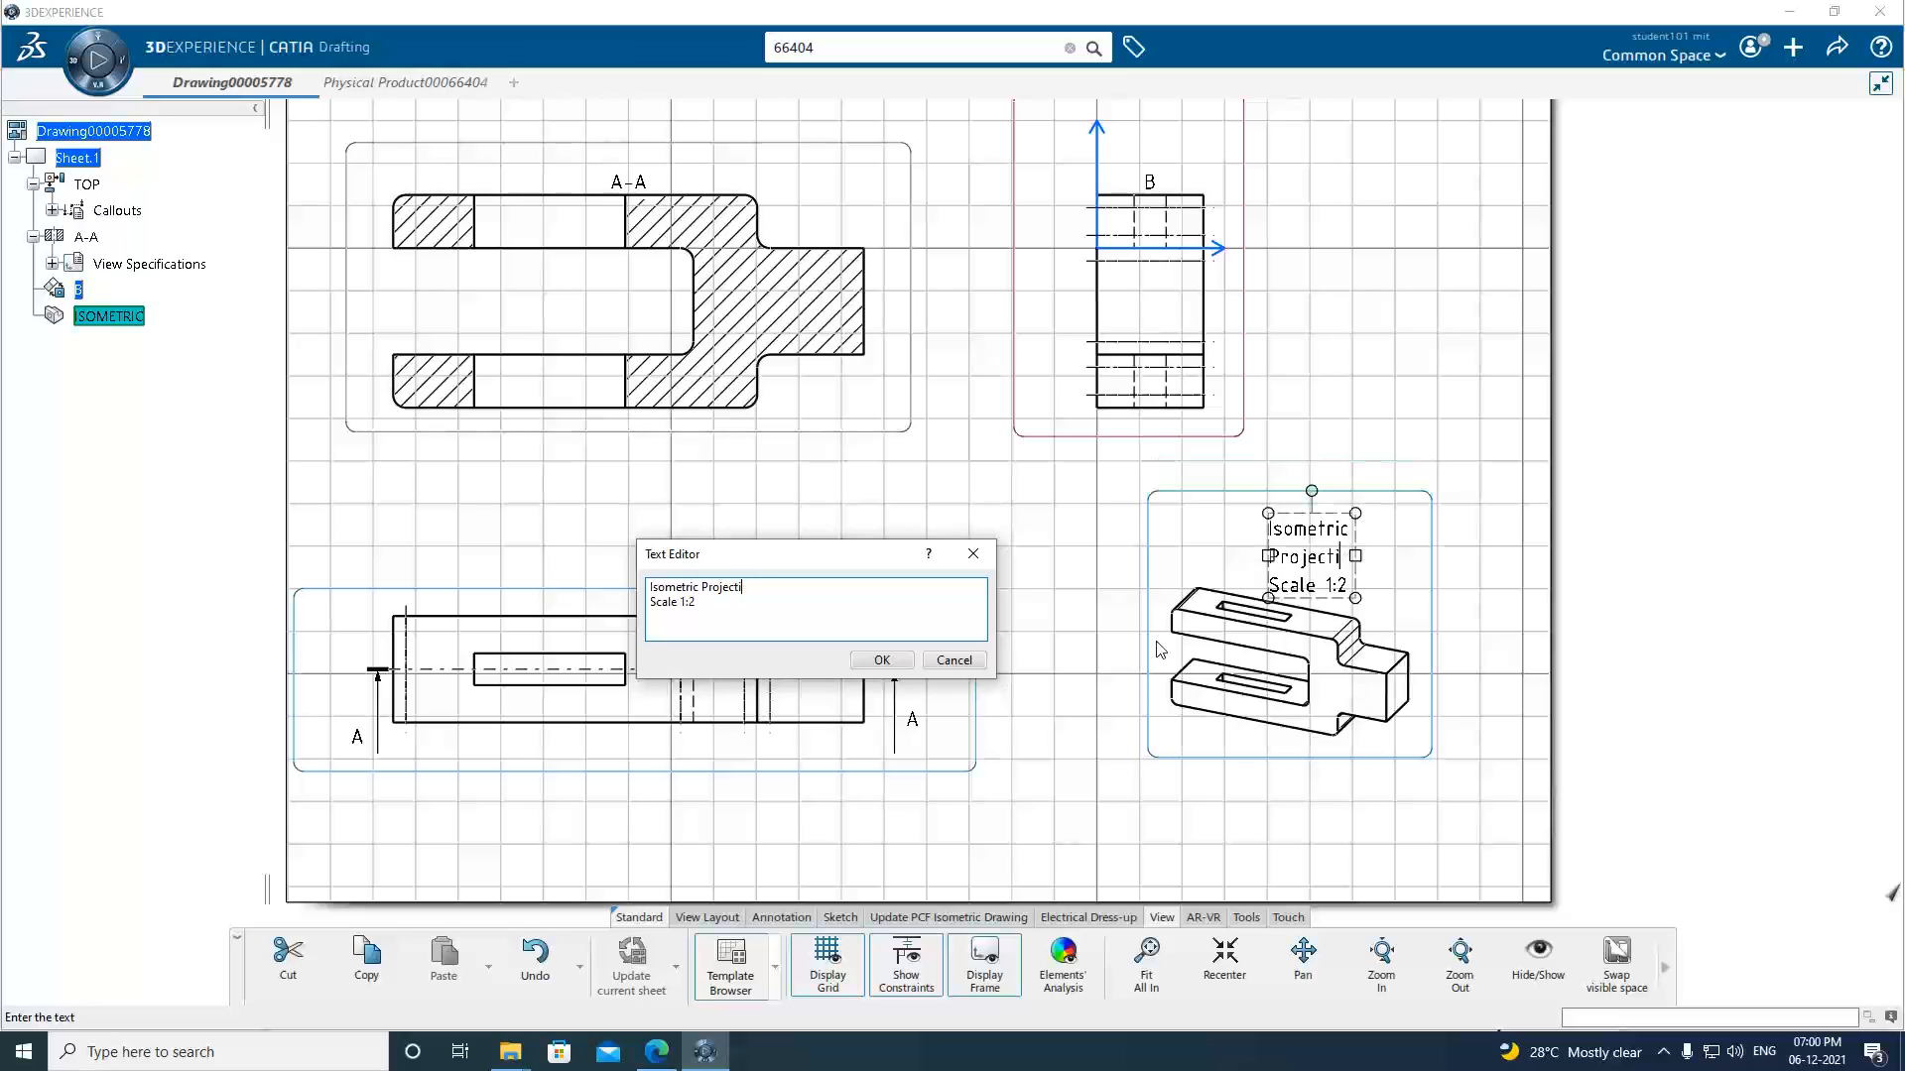
{"action": "key", "text": "BackSpace"}
{"action": "key", "text": "BackSpace"}
{"action": "key", "text": "BackSpace"}
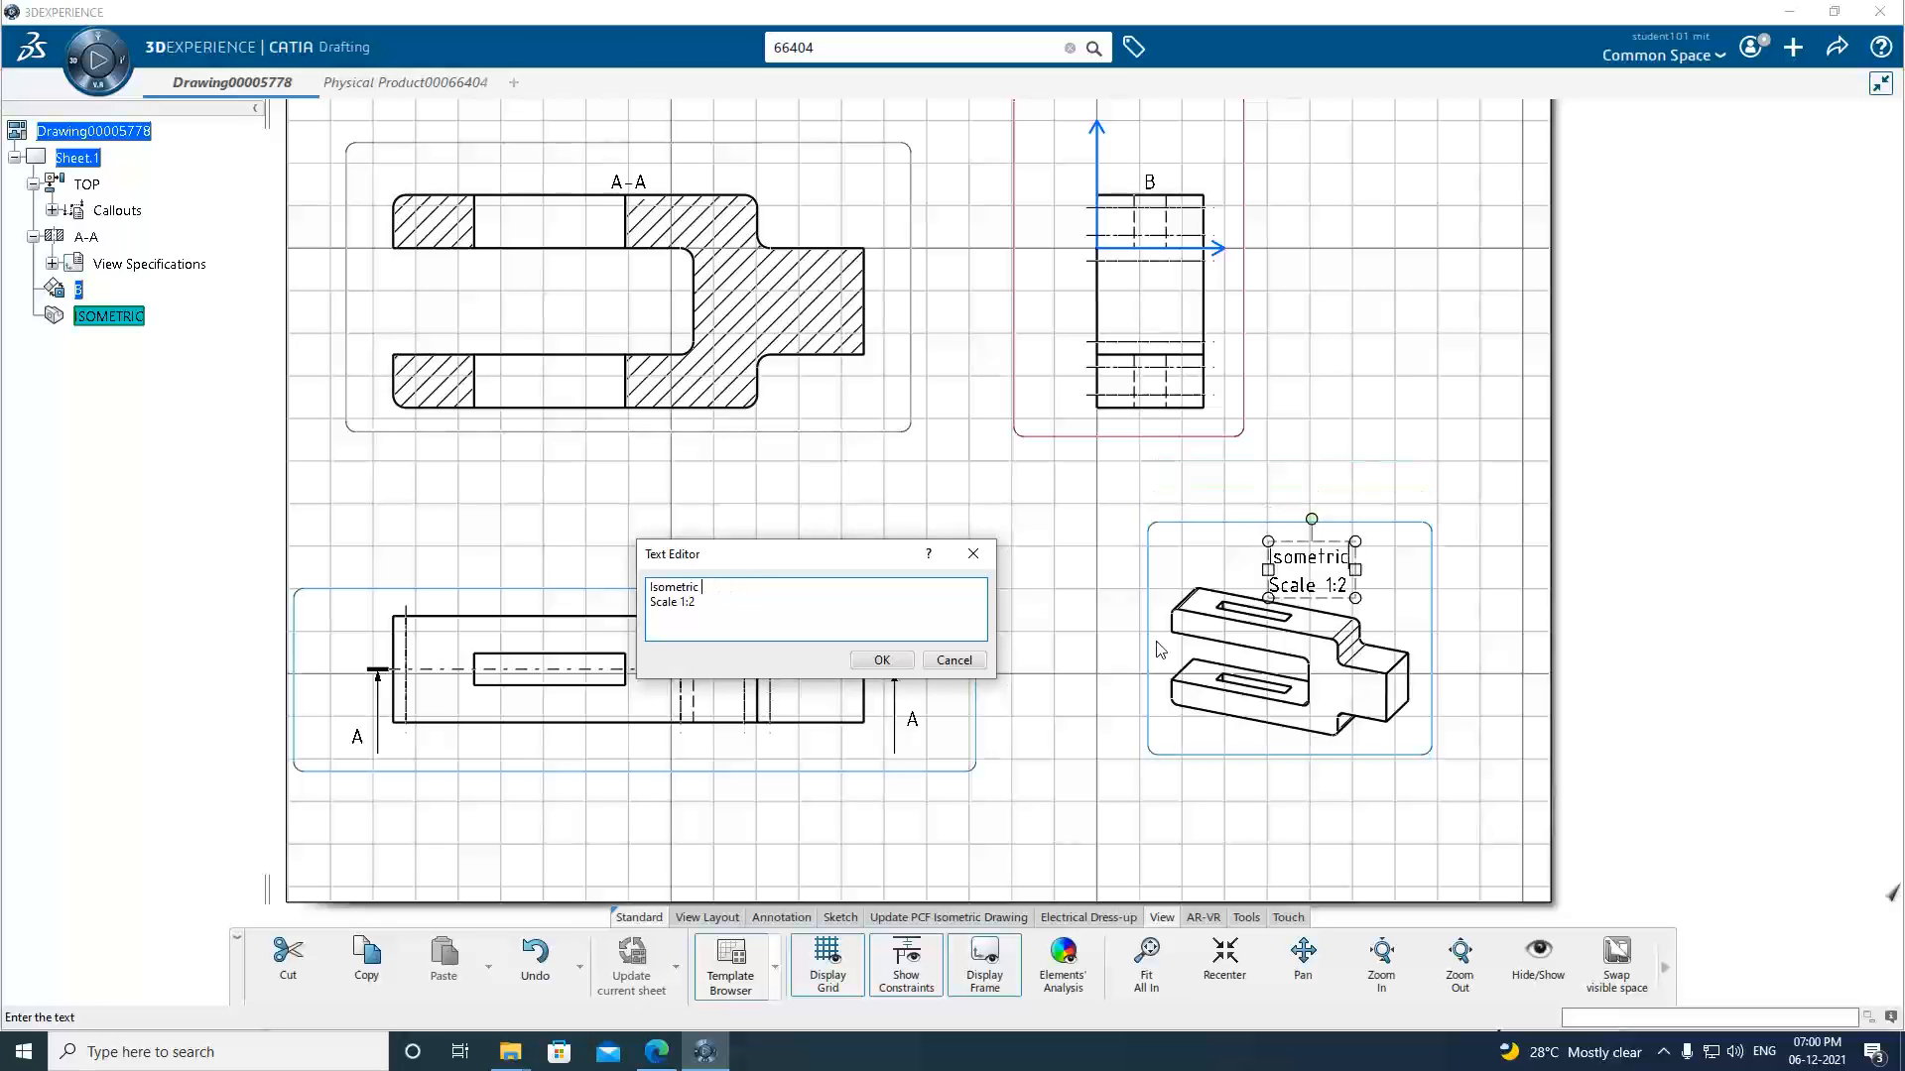
{"action": "key", "text": "BackSpace"}
{"action": "type", "text": "View"}
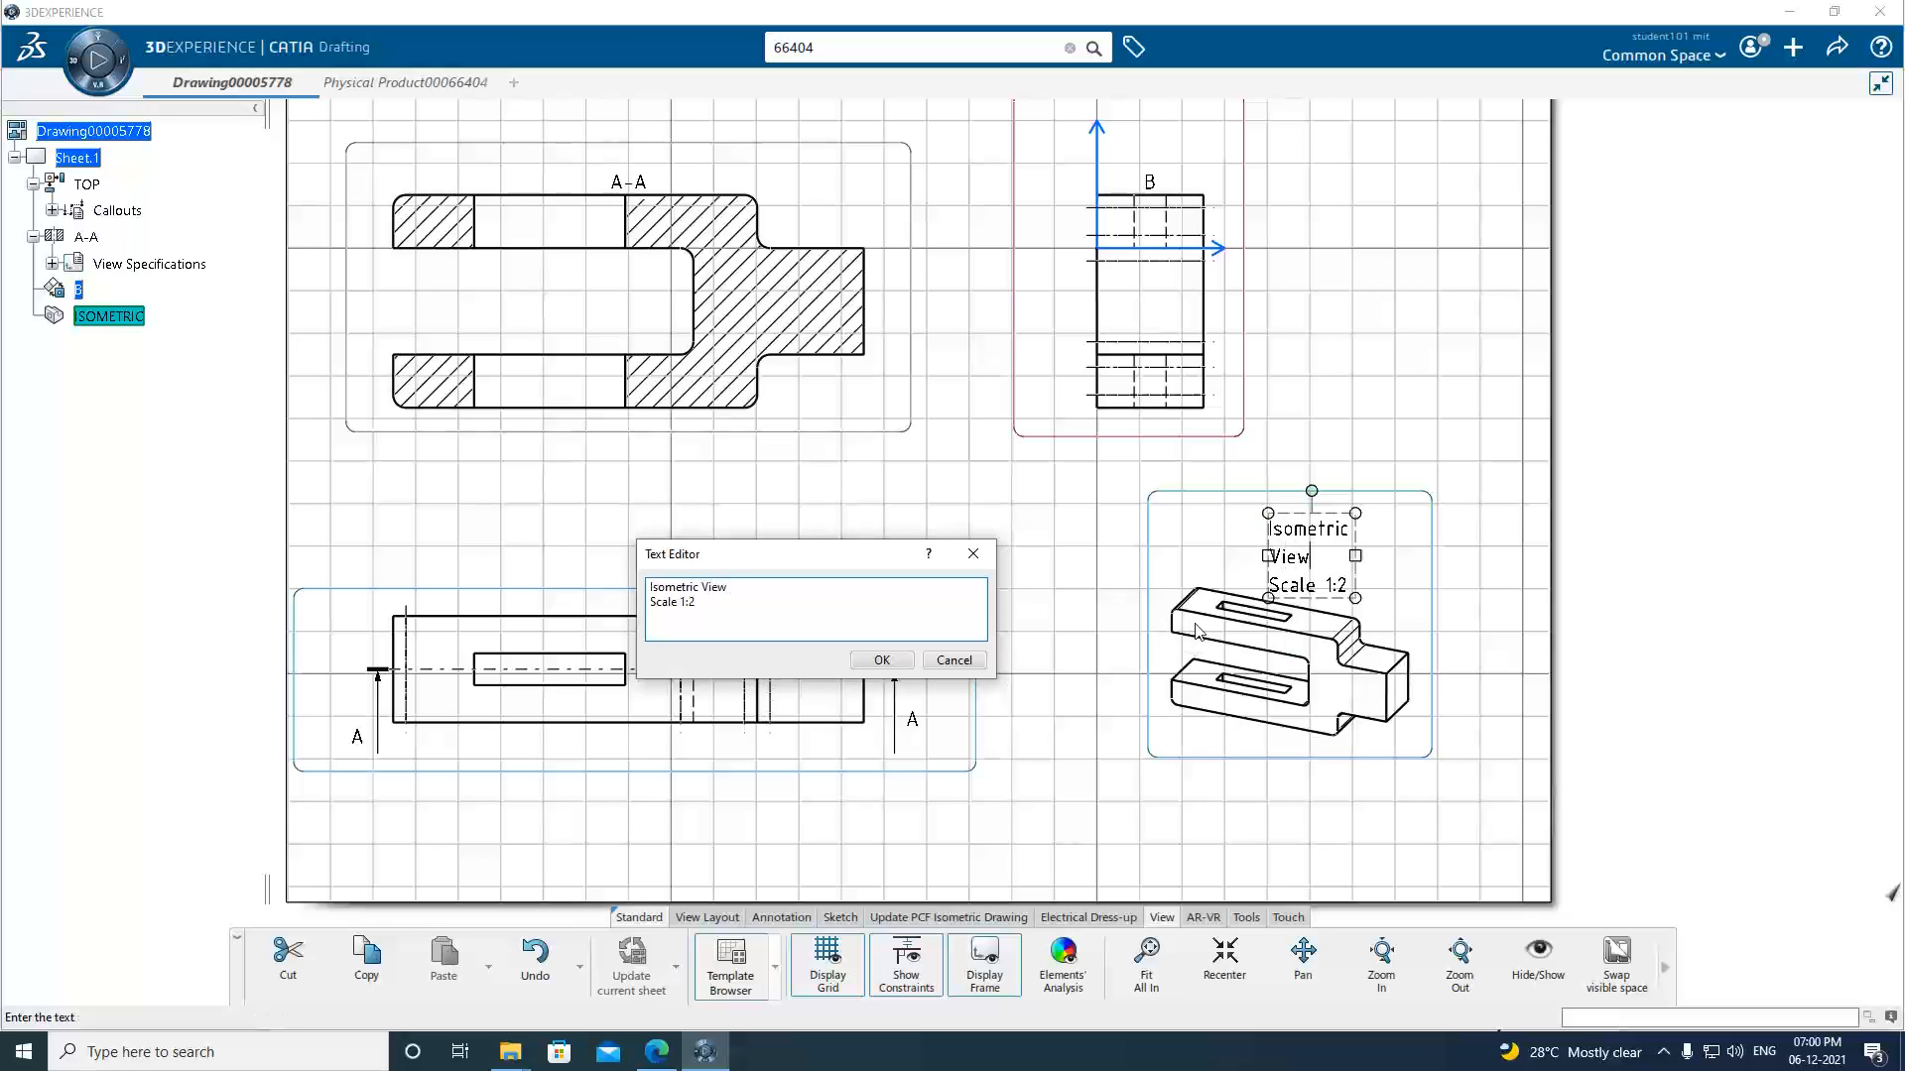
{"action": "left_click", "coordinate": [879, 661]}
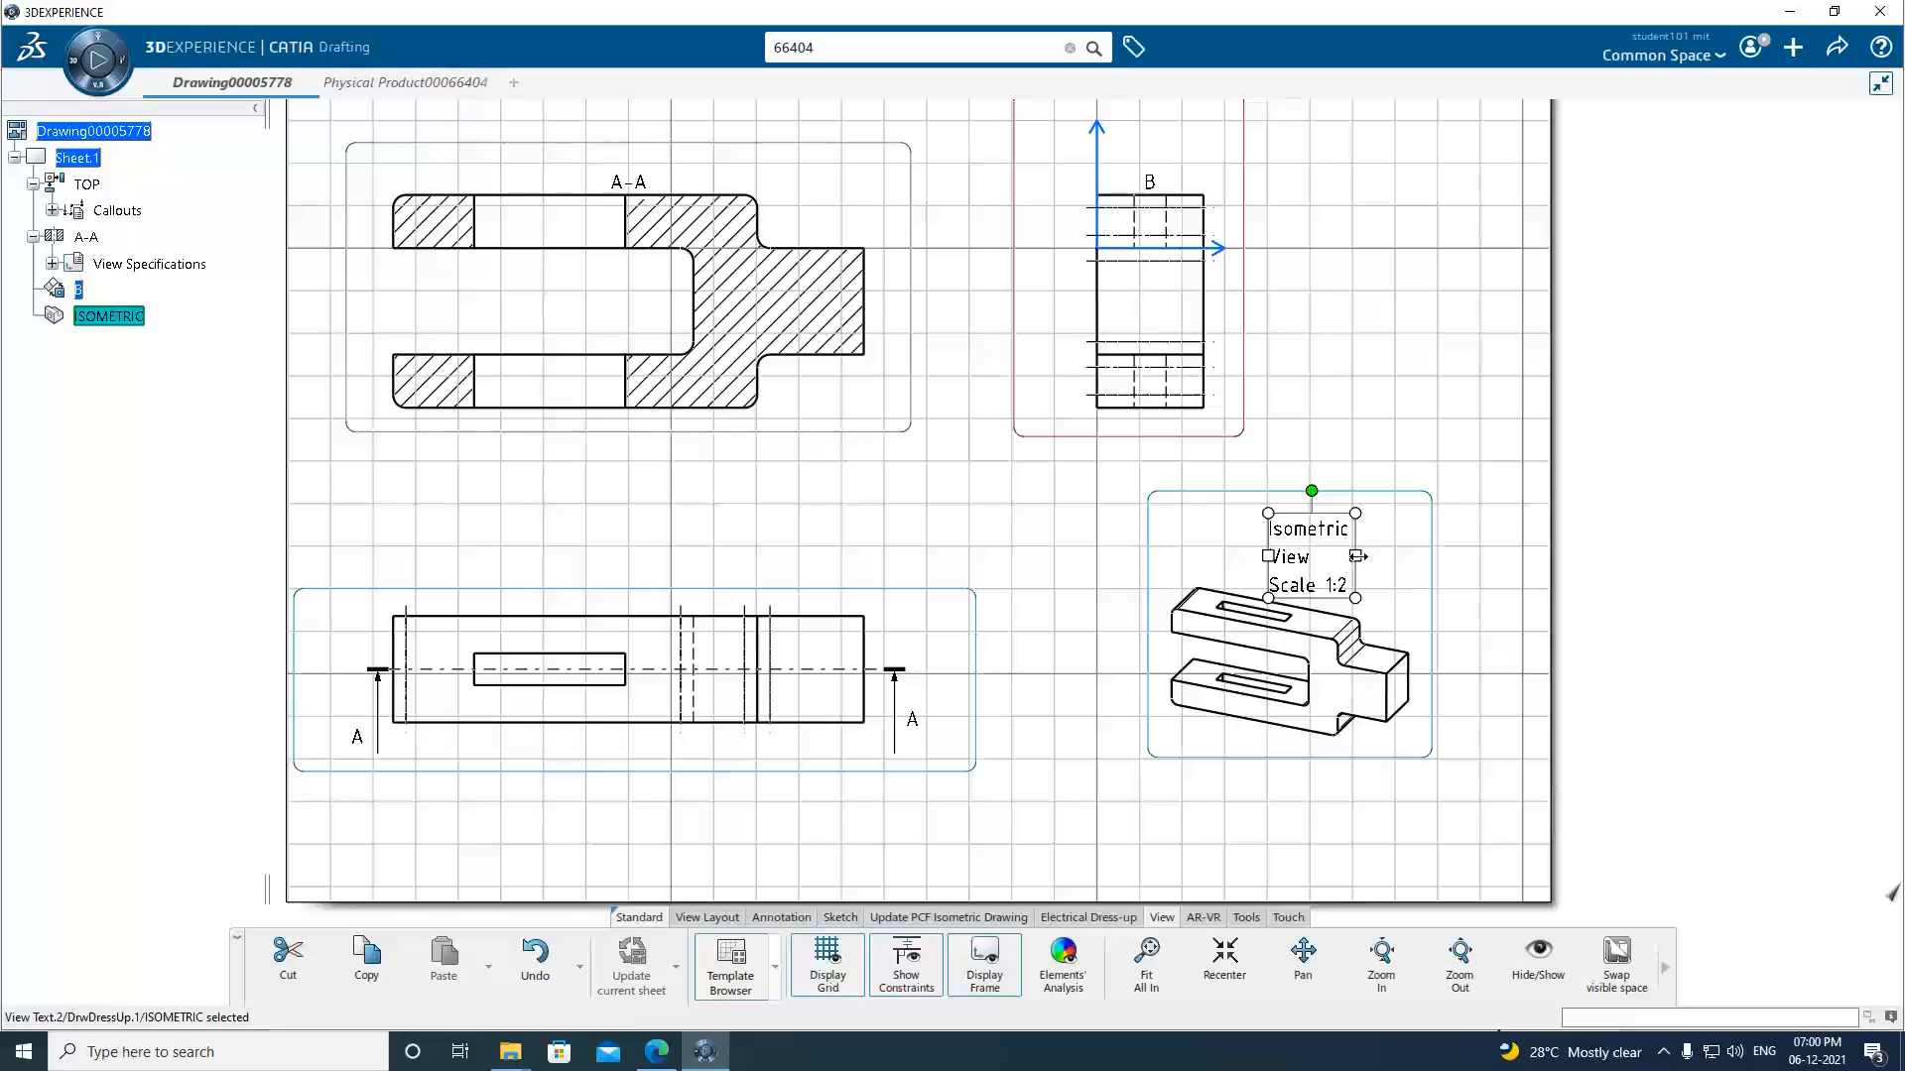
Widen the isometric label's text frame on both sides so that "Isometric View" fits on one line.
{"action": "left_click_drag", "start_coordinate": [1393, 556], "coordinate": [1425, 554]}
{"action": "left_click_drag", "start_coordinate": [1272, 570], "coordinate": [1259, 570]}
{"action": "left_click", "coordinate": [1370, 545]}
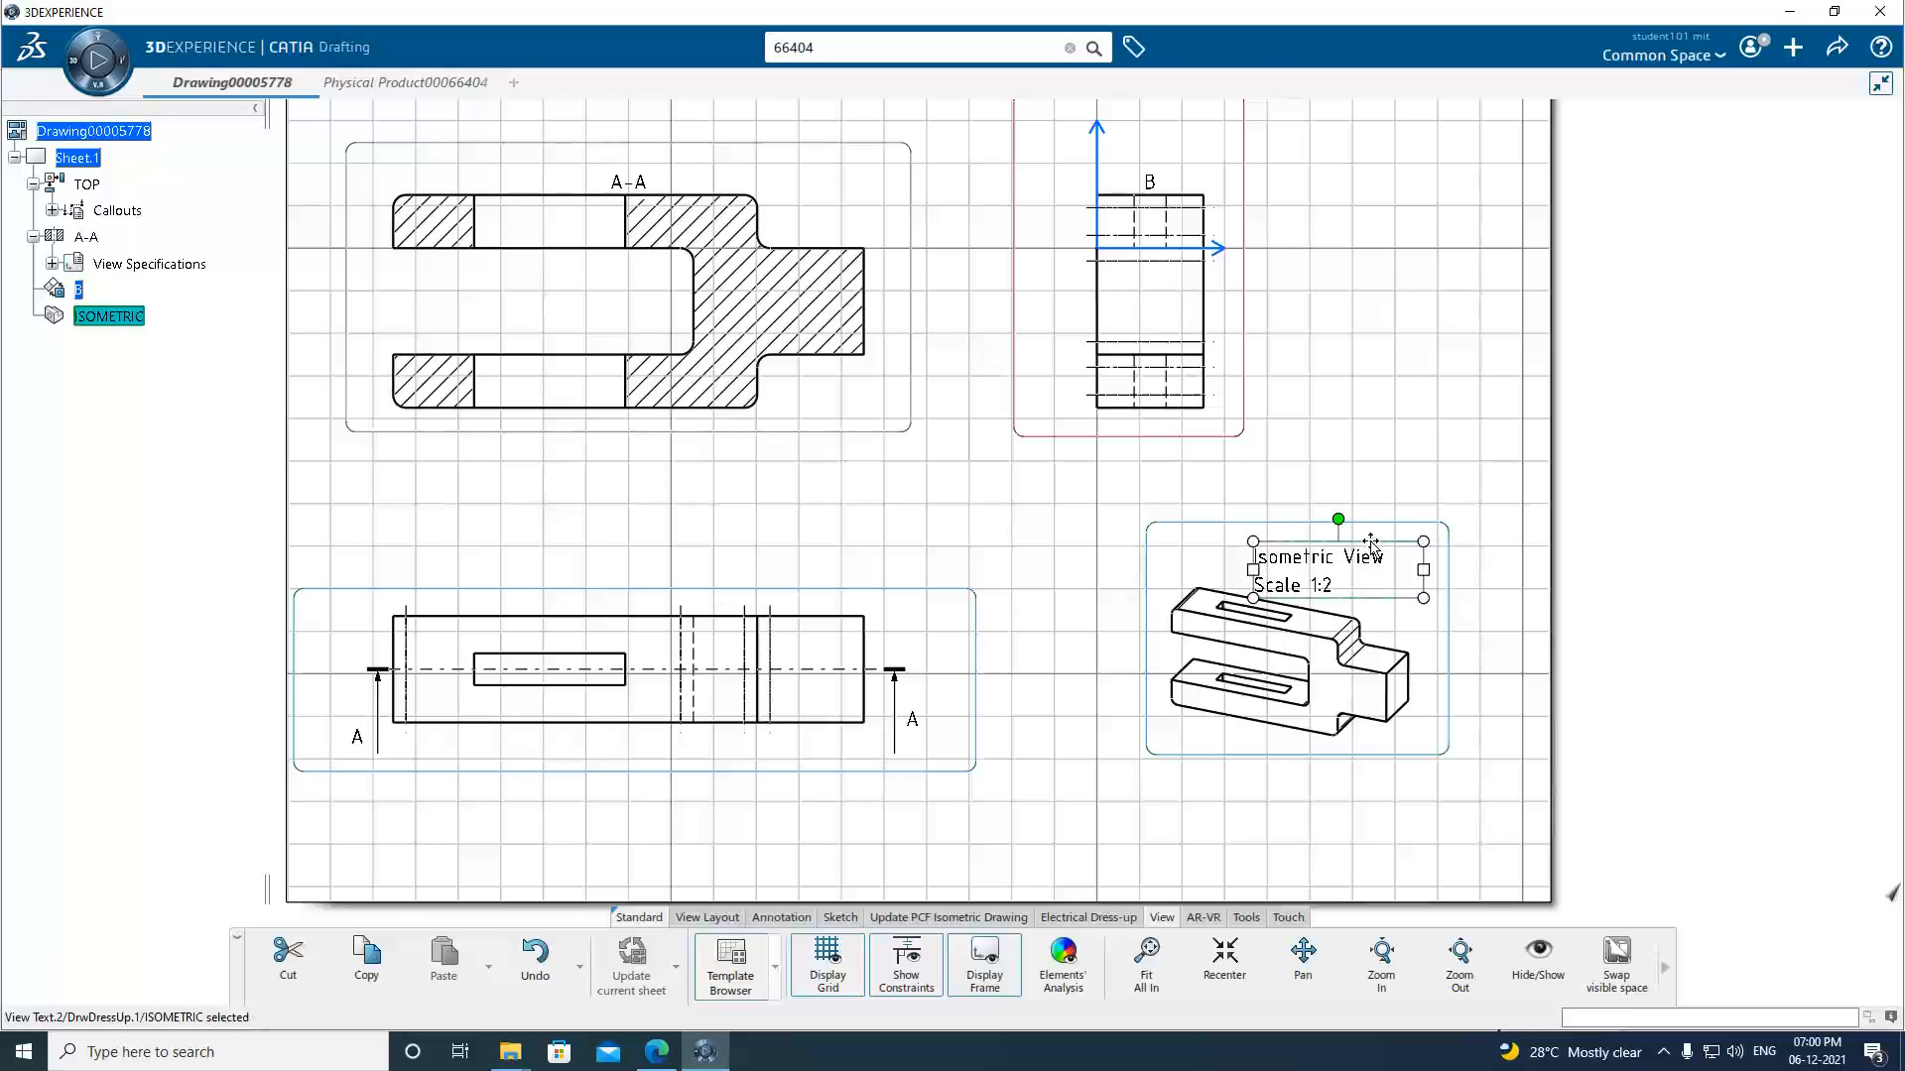
Set the isometric label's text justification to Center in its properties and accept.
{"action": "right_click", "coordinate": [1380, 546]}
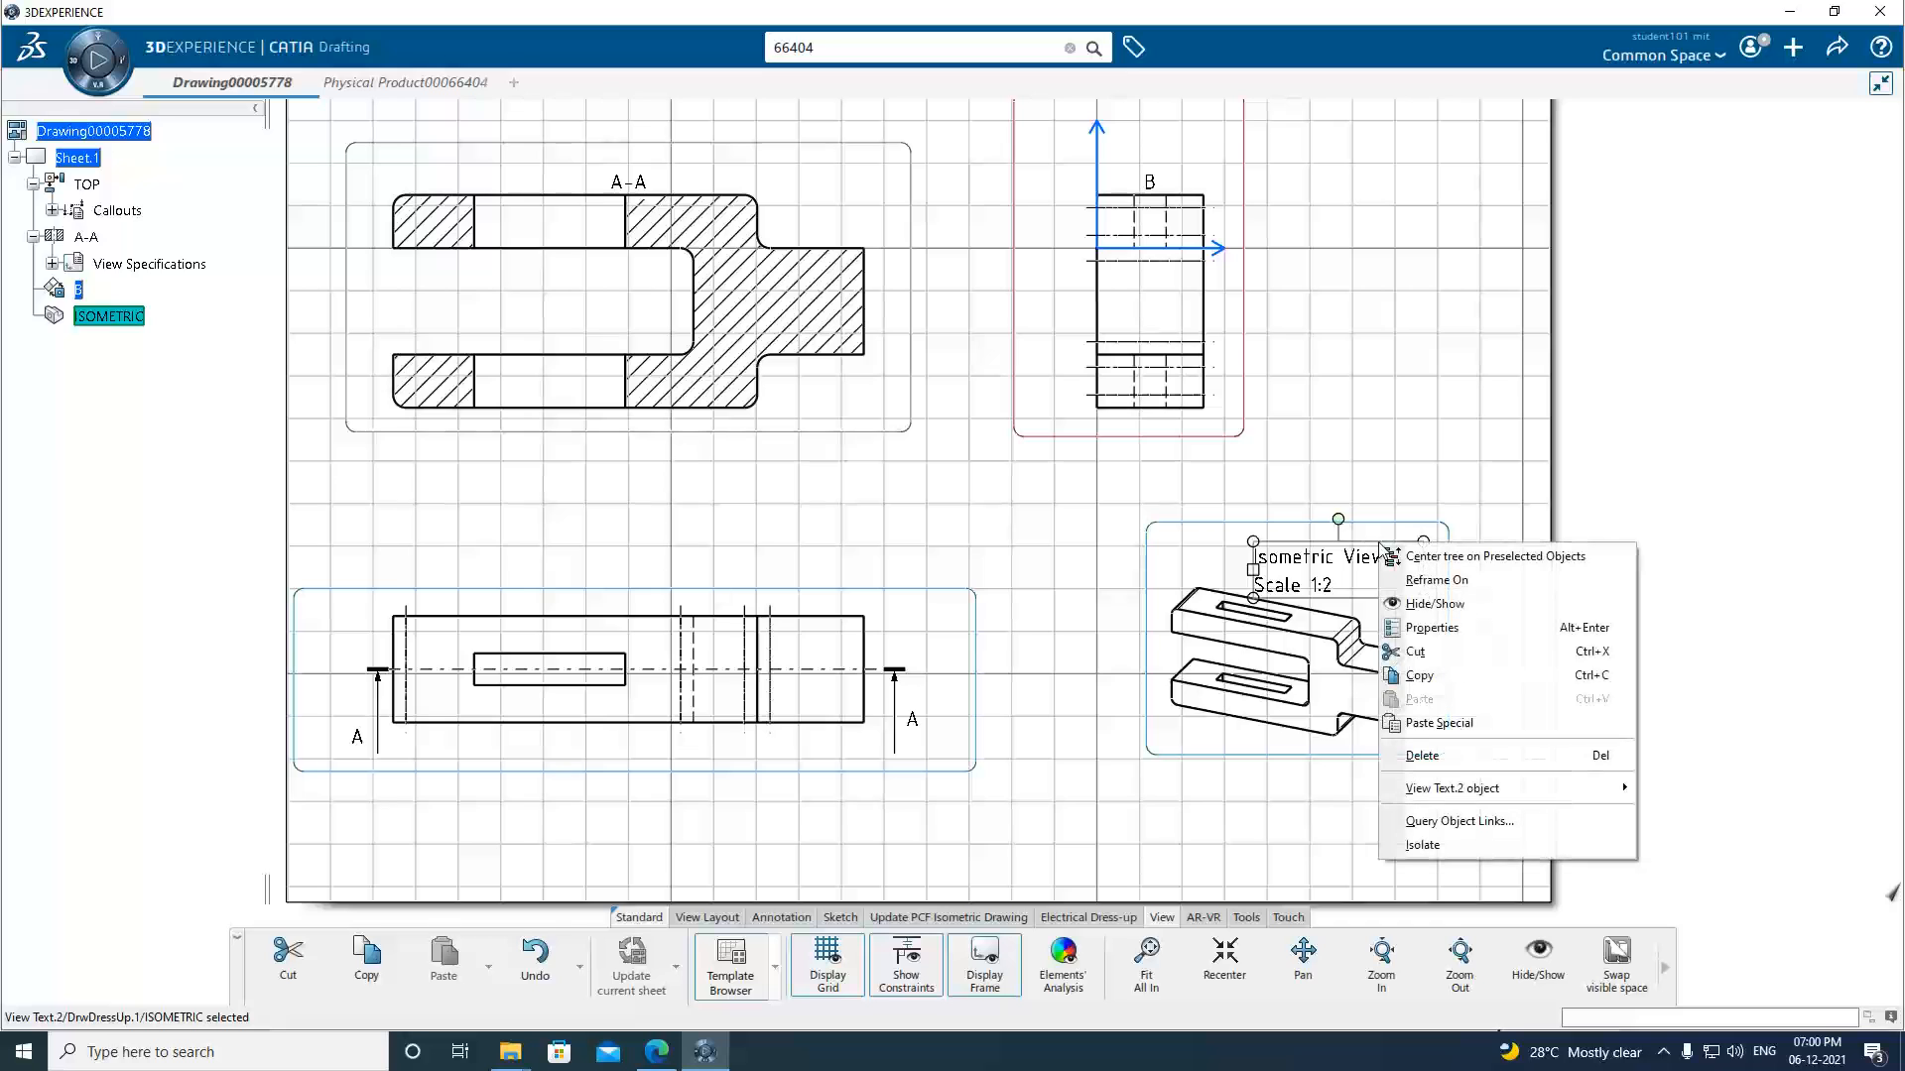
{"action": "left_click", "coordinate": [1423, 628]}
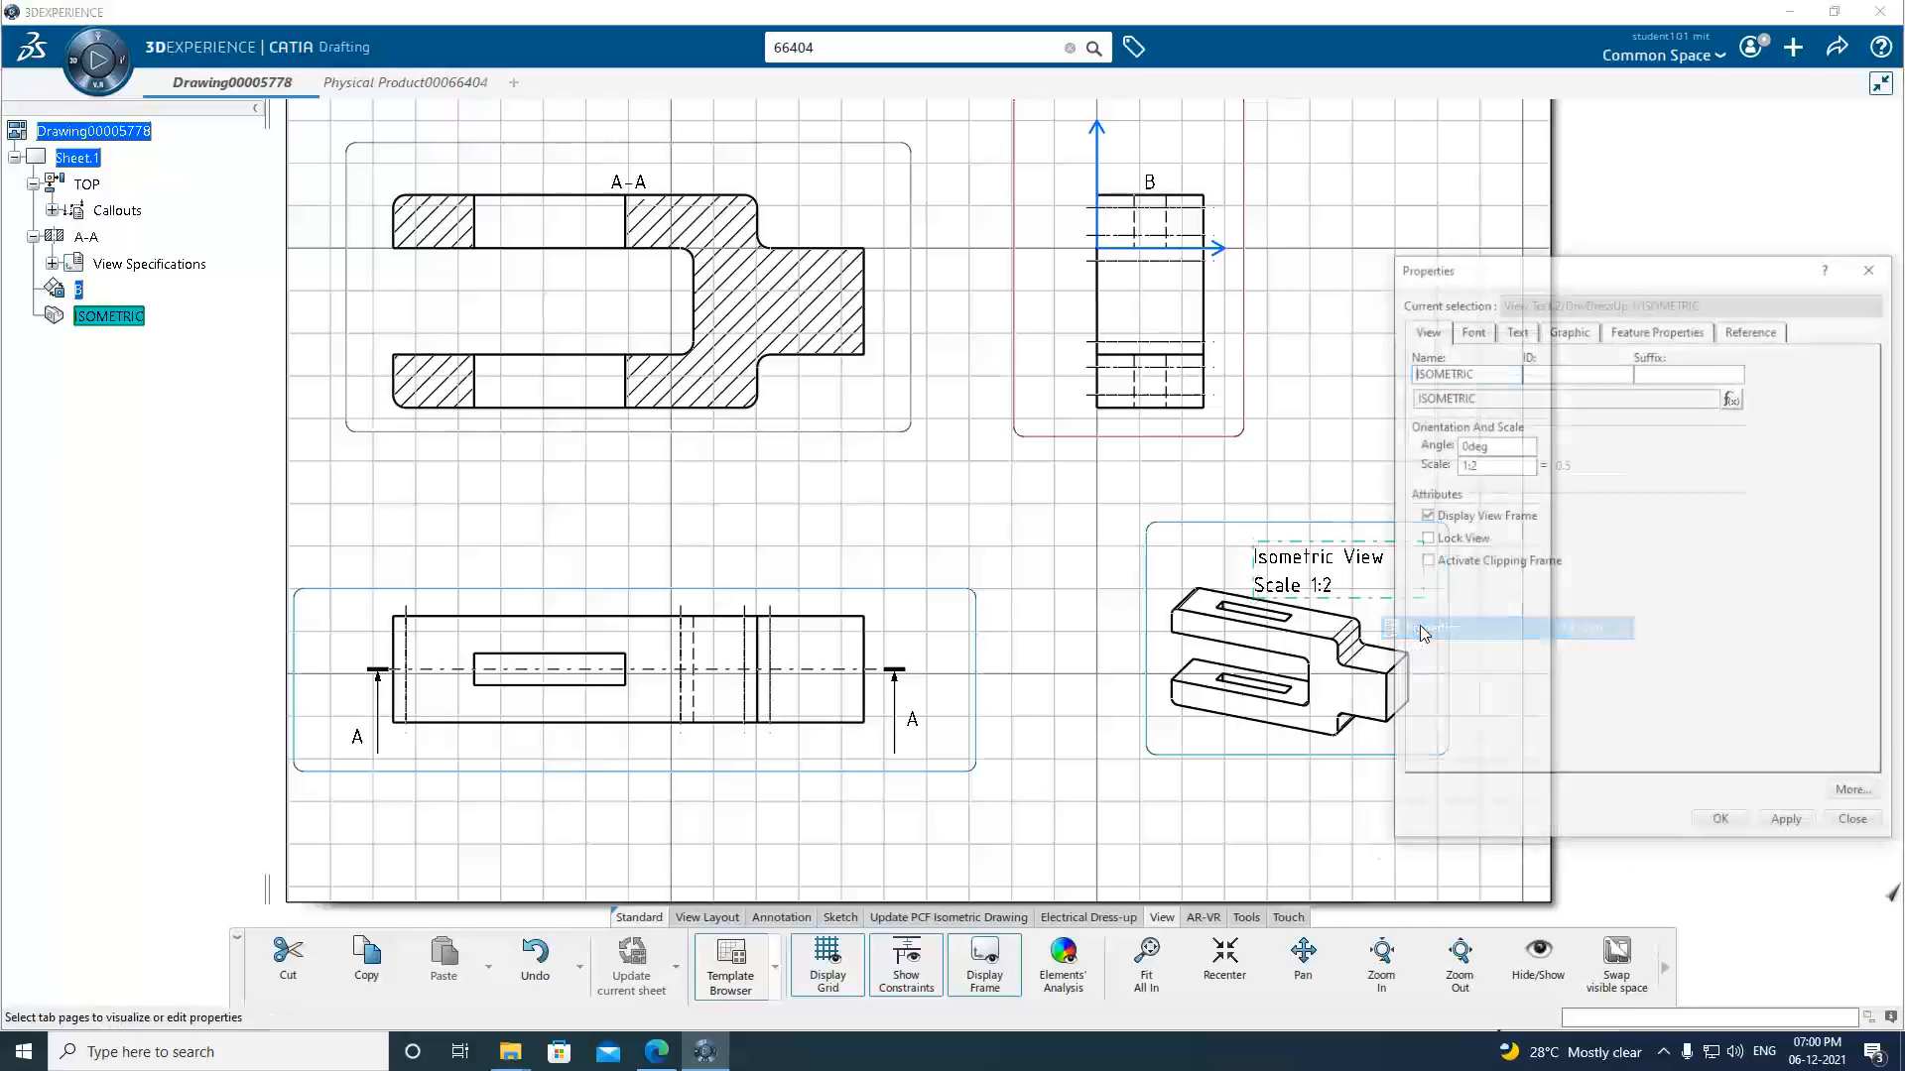
{"action": "left_click", "coordinate": [1471, 330]}
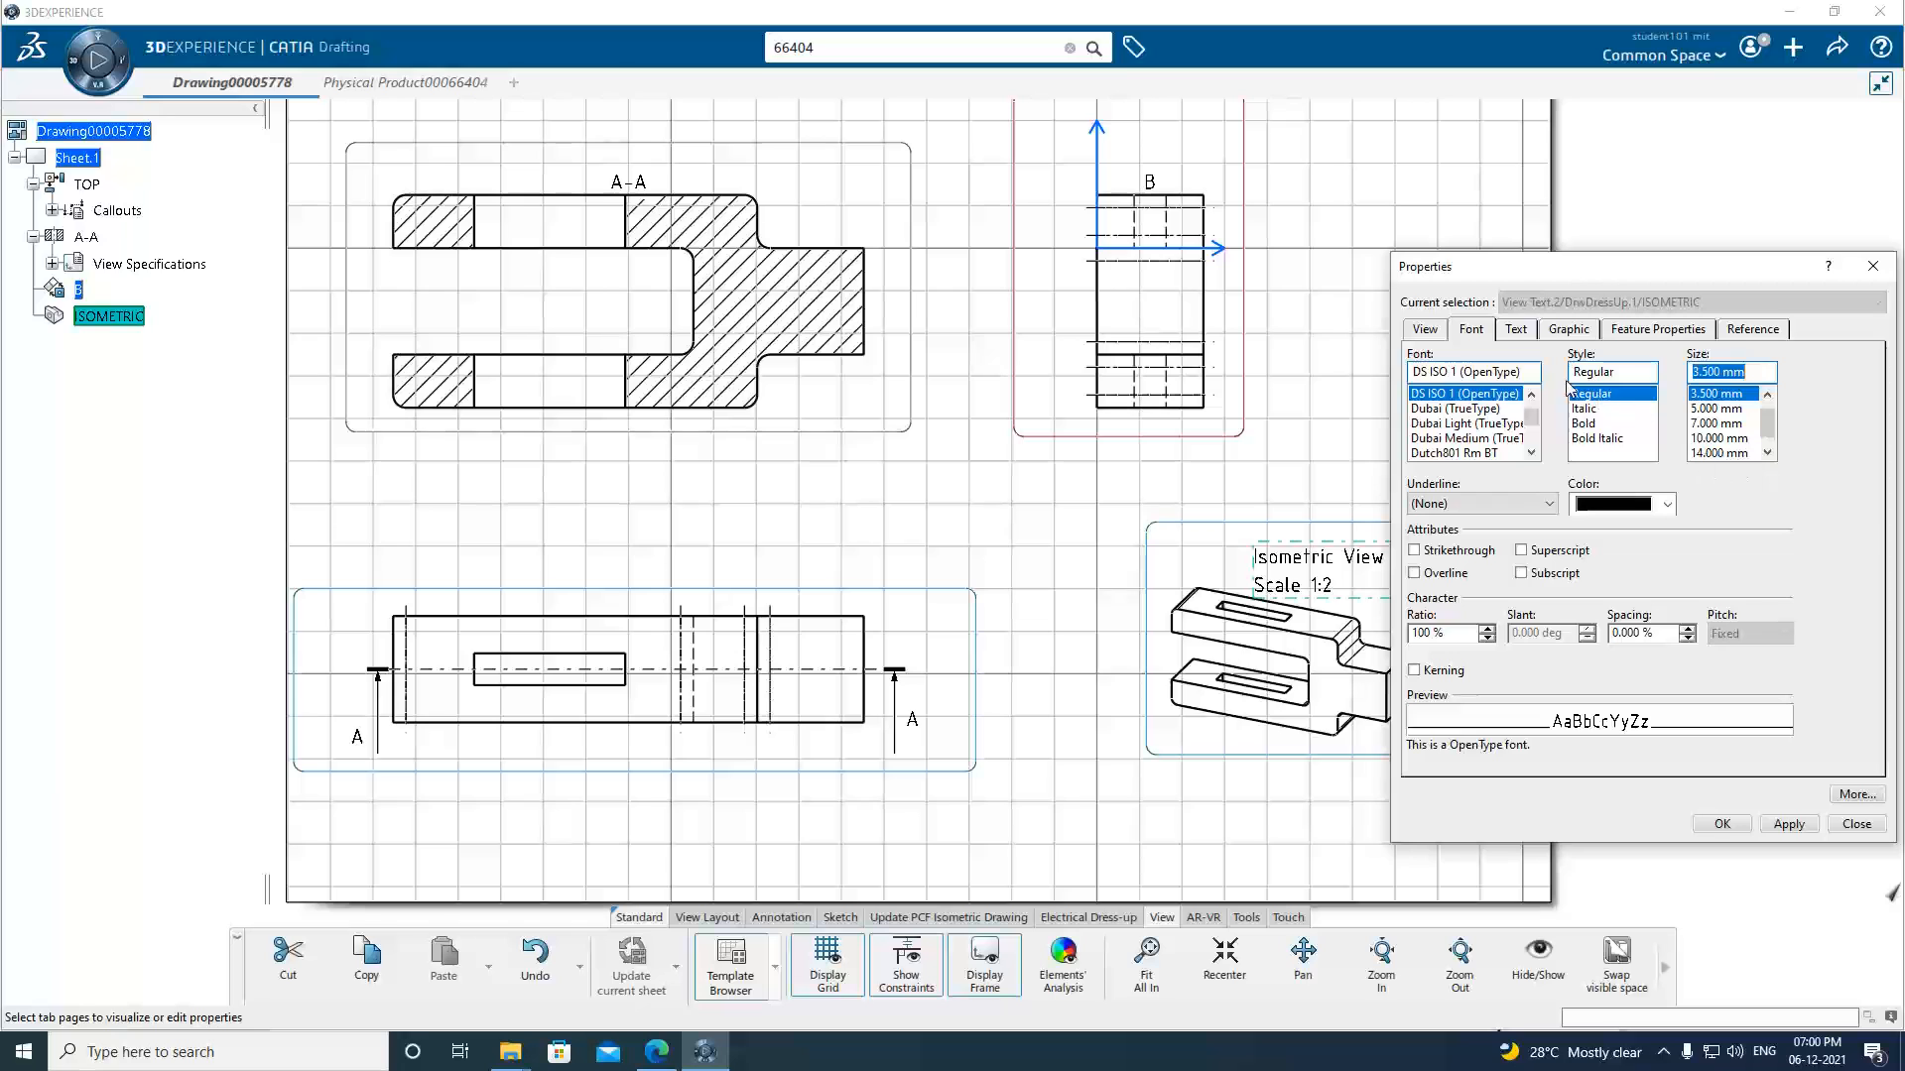
{"action": "left_click", "coordinate": [1518, 333]}
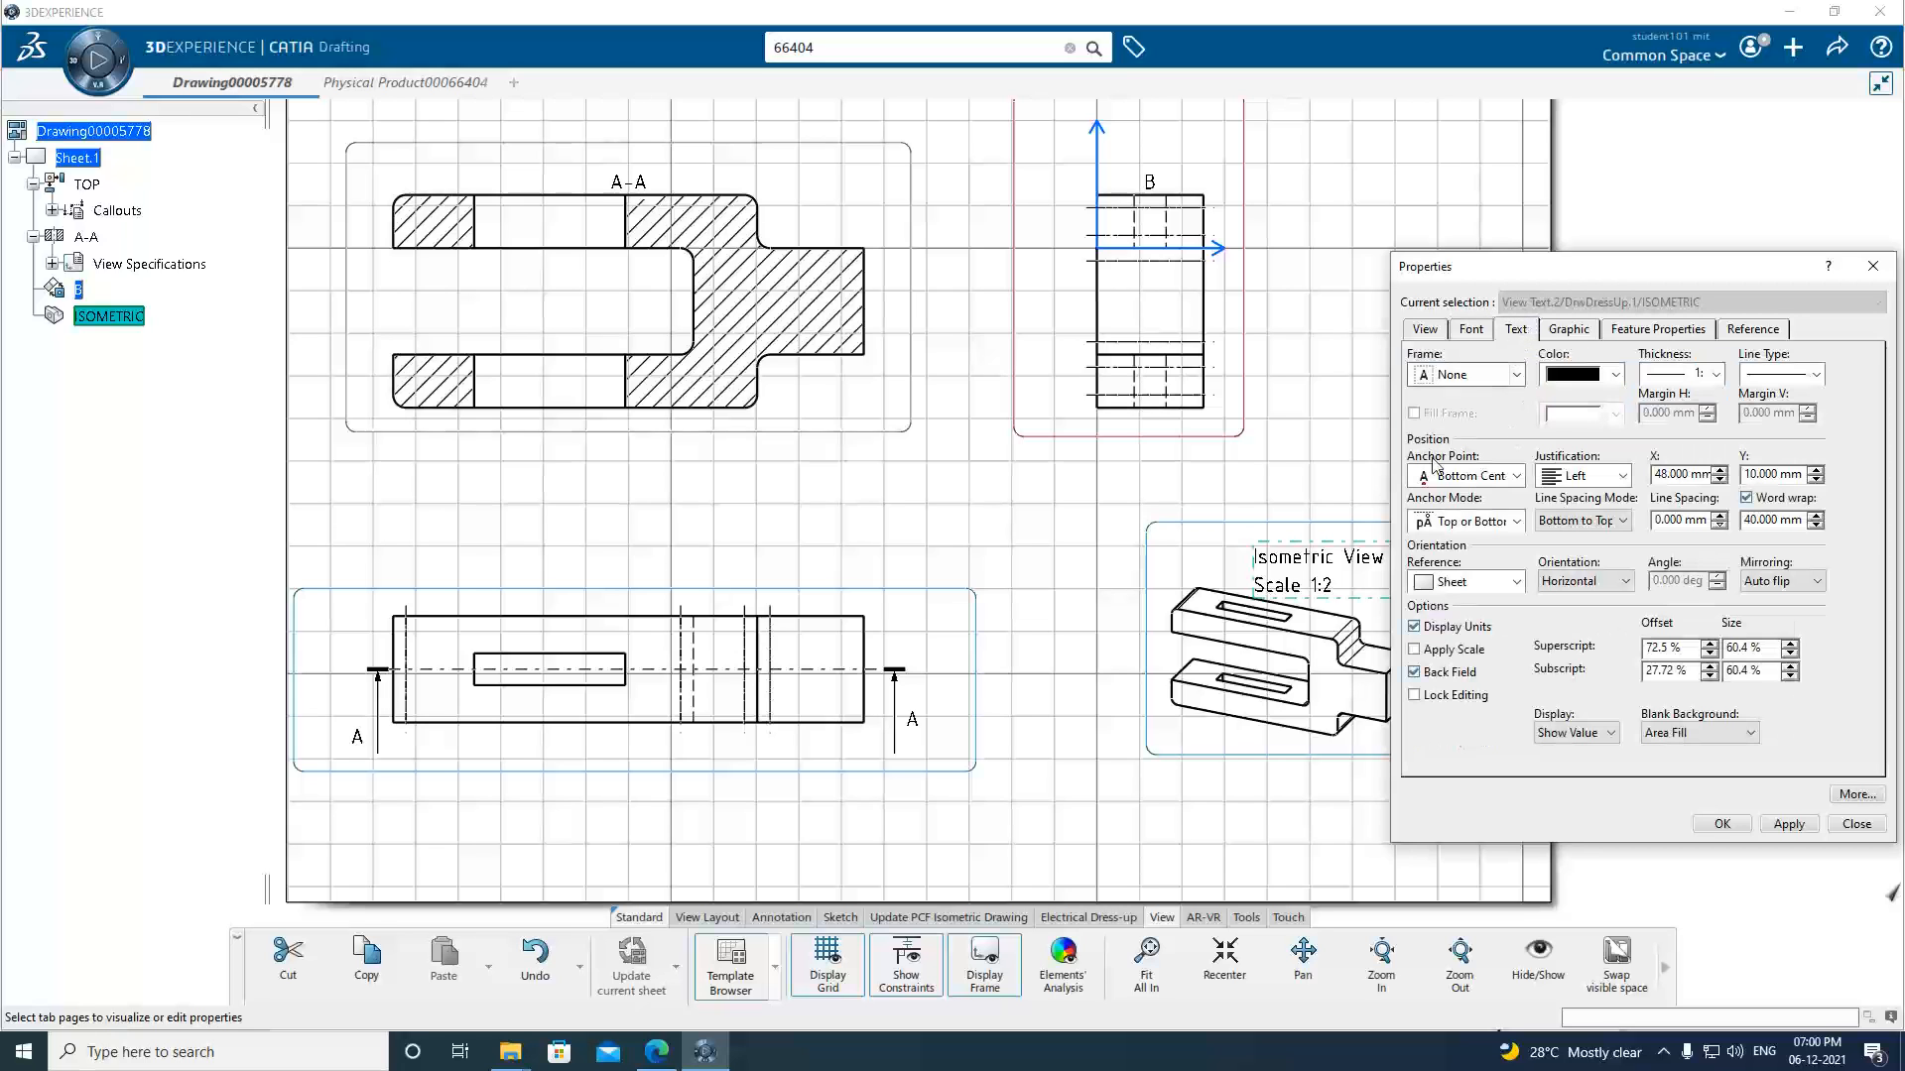
{"action": "left_click", "coordinate": [1622, 477]}
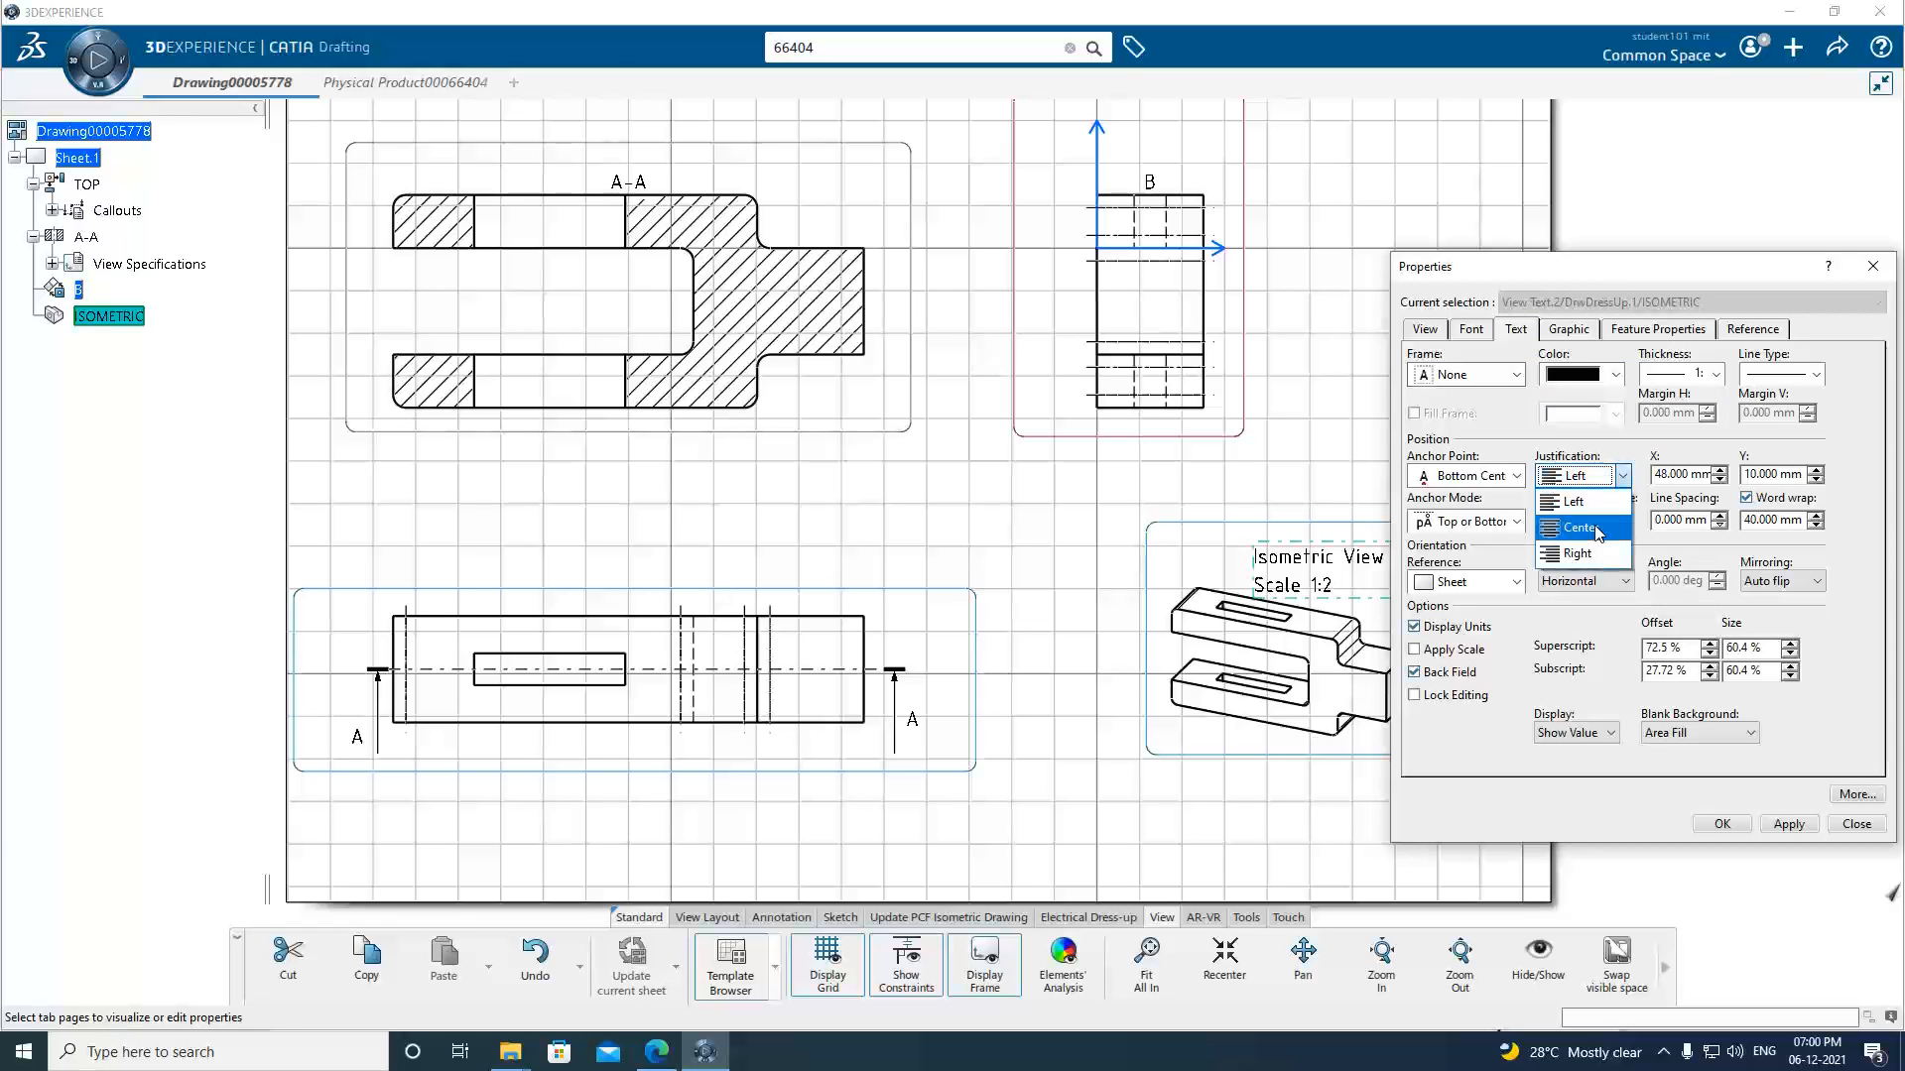
{"action": "left_click", "coordinate": [1595, 530]}
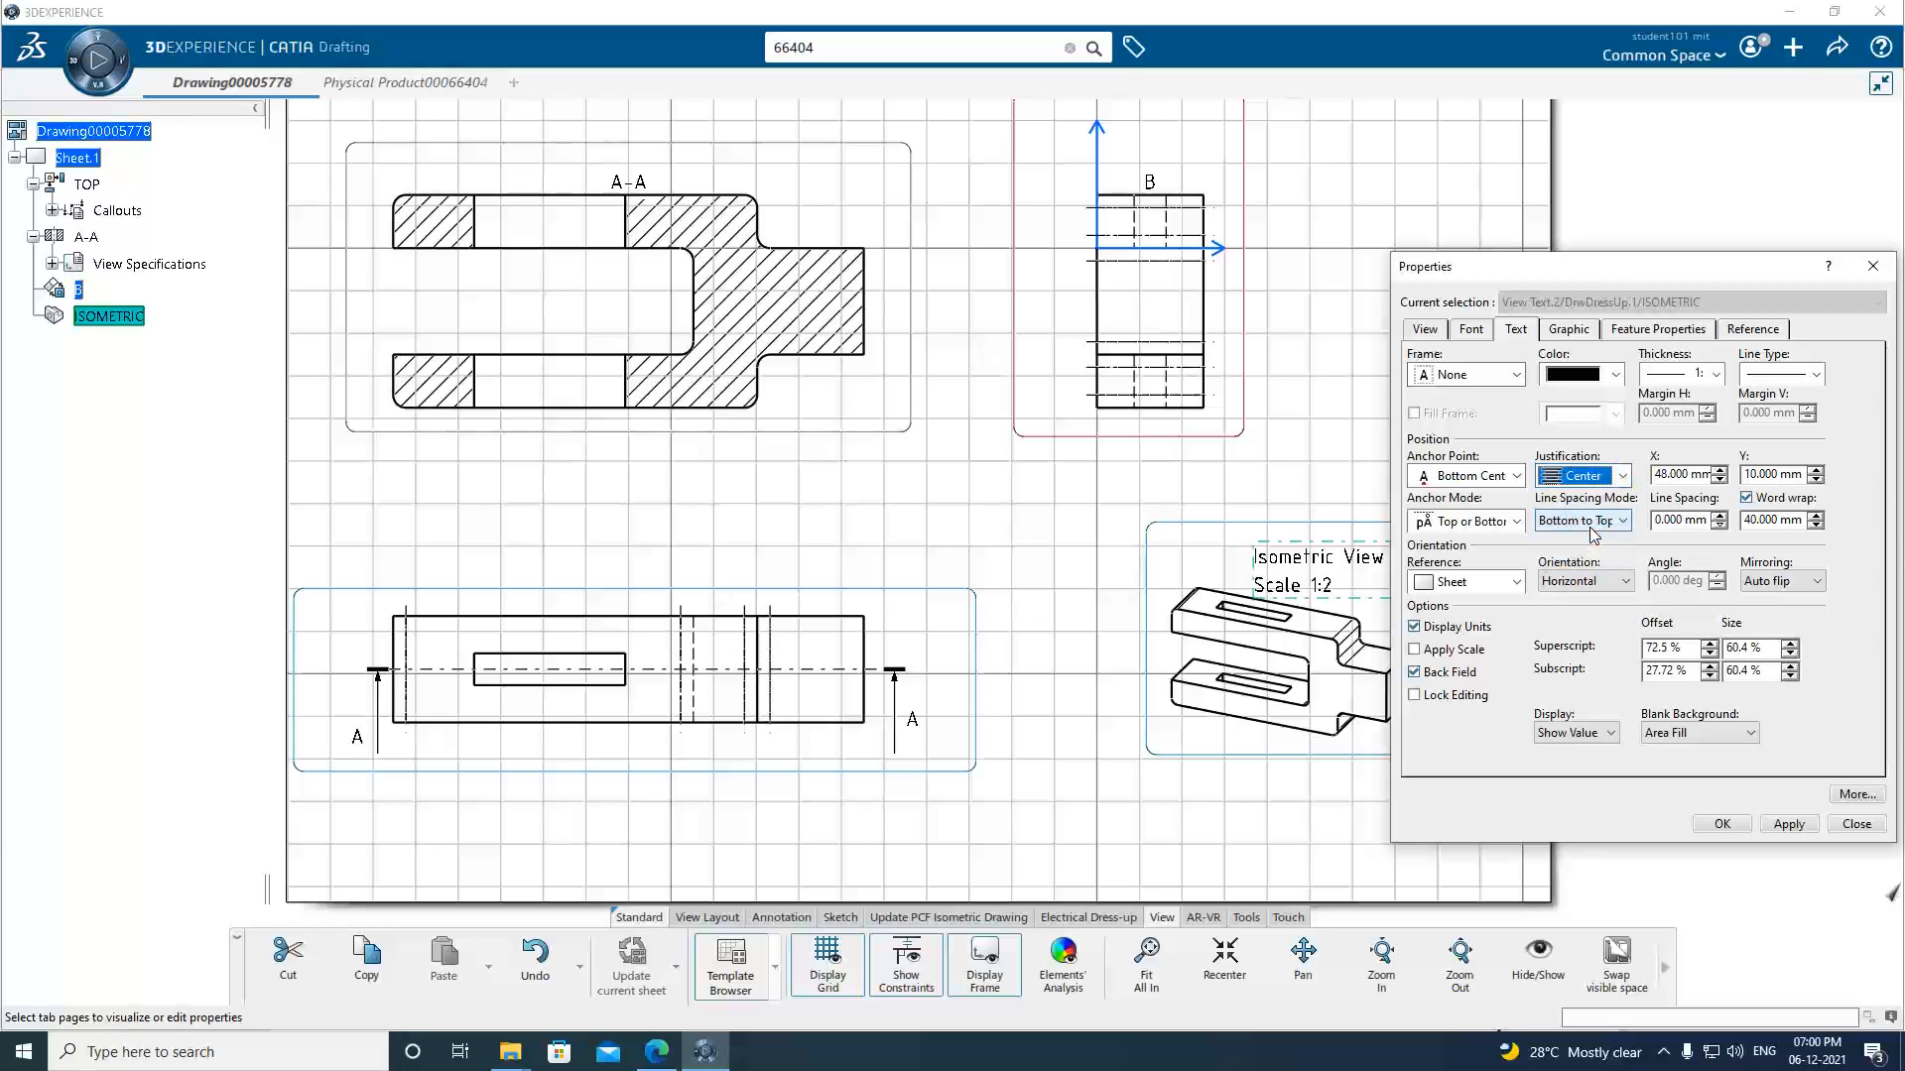
{"action": "left_click", "coordinate": [1791, 824]}
{"action": "left_click", "coordinate": [1714, 824]}
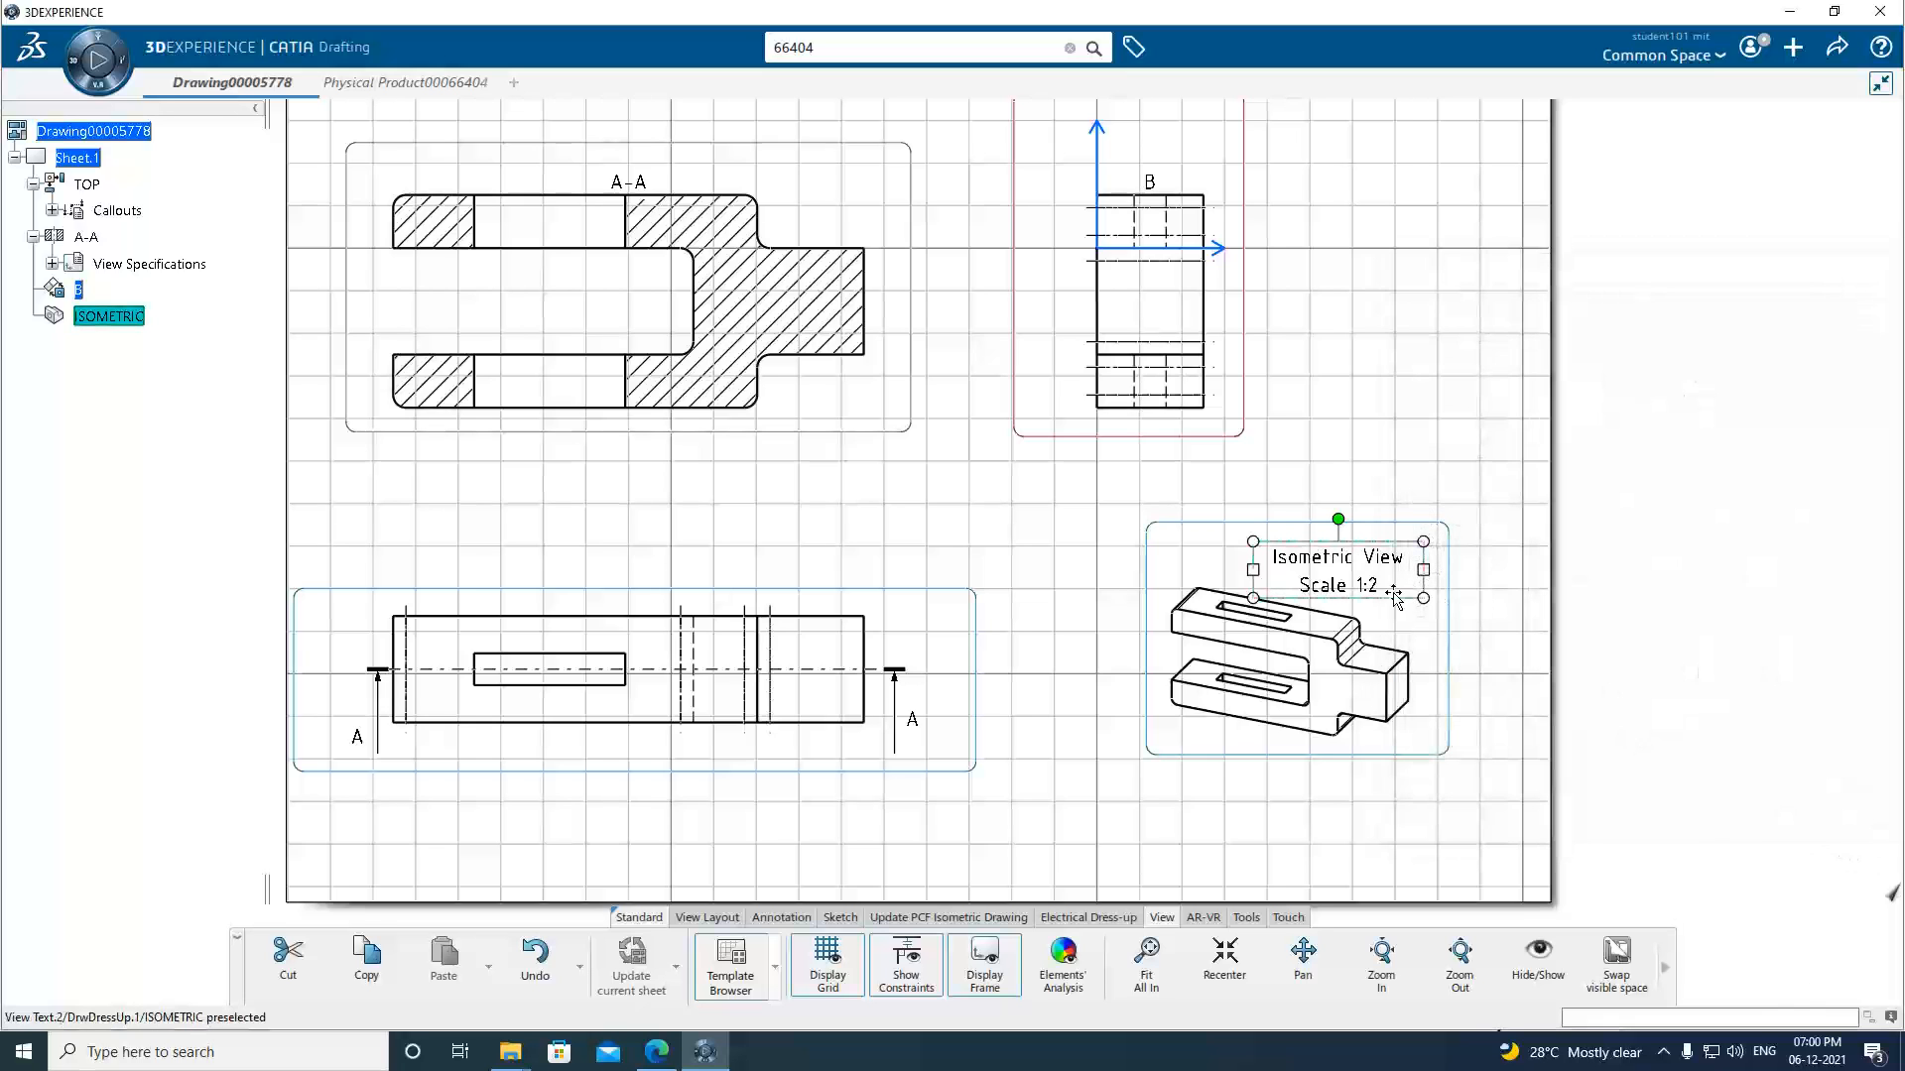
Move the label below the isometric view's geometry, centred under it, and shift the whole view slightly upward.
{"action": "left_click_drag", "start_coordinate": [1394, 599], "coordinate": [1365, 801]}
{"action": "left_click", "coordinate": [1505, 779]}
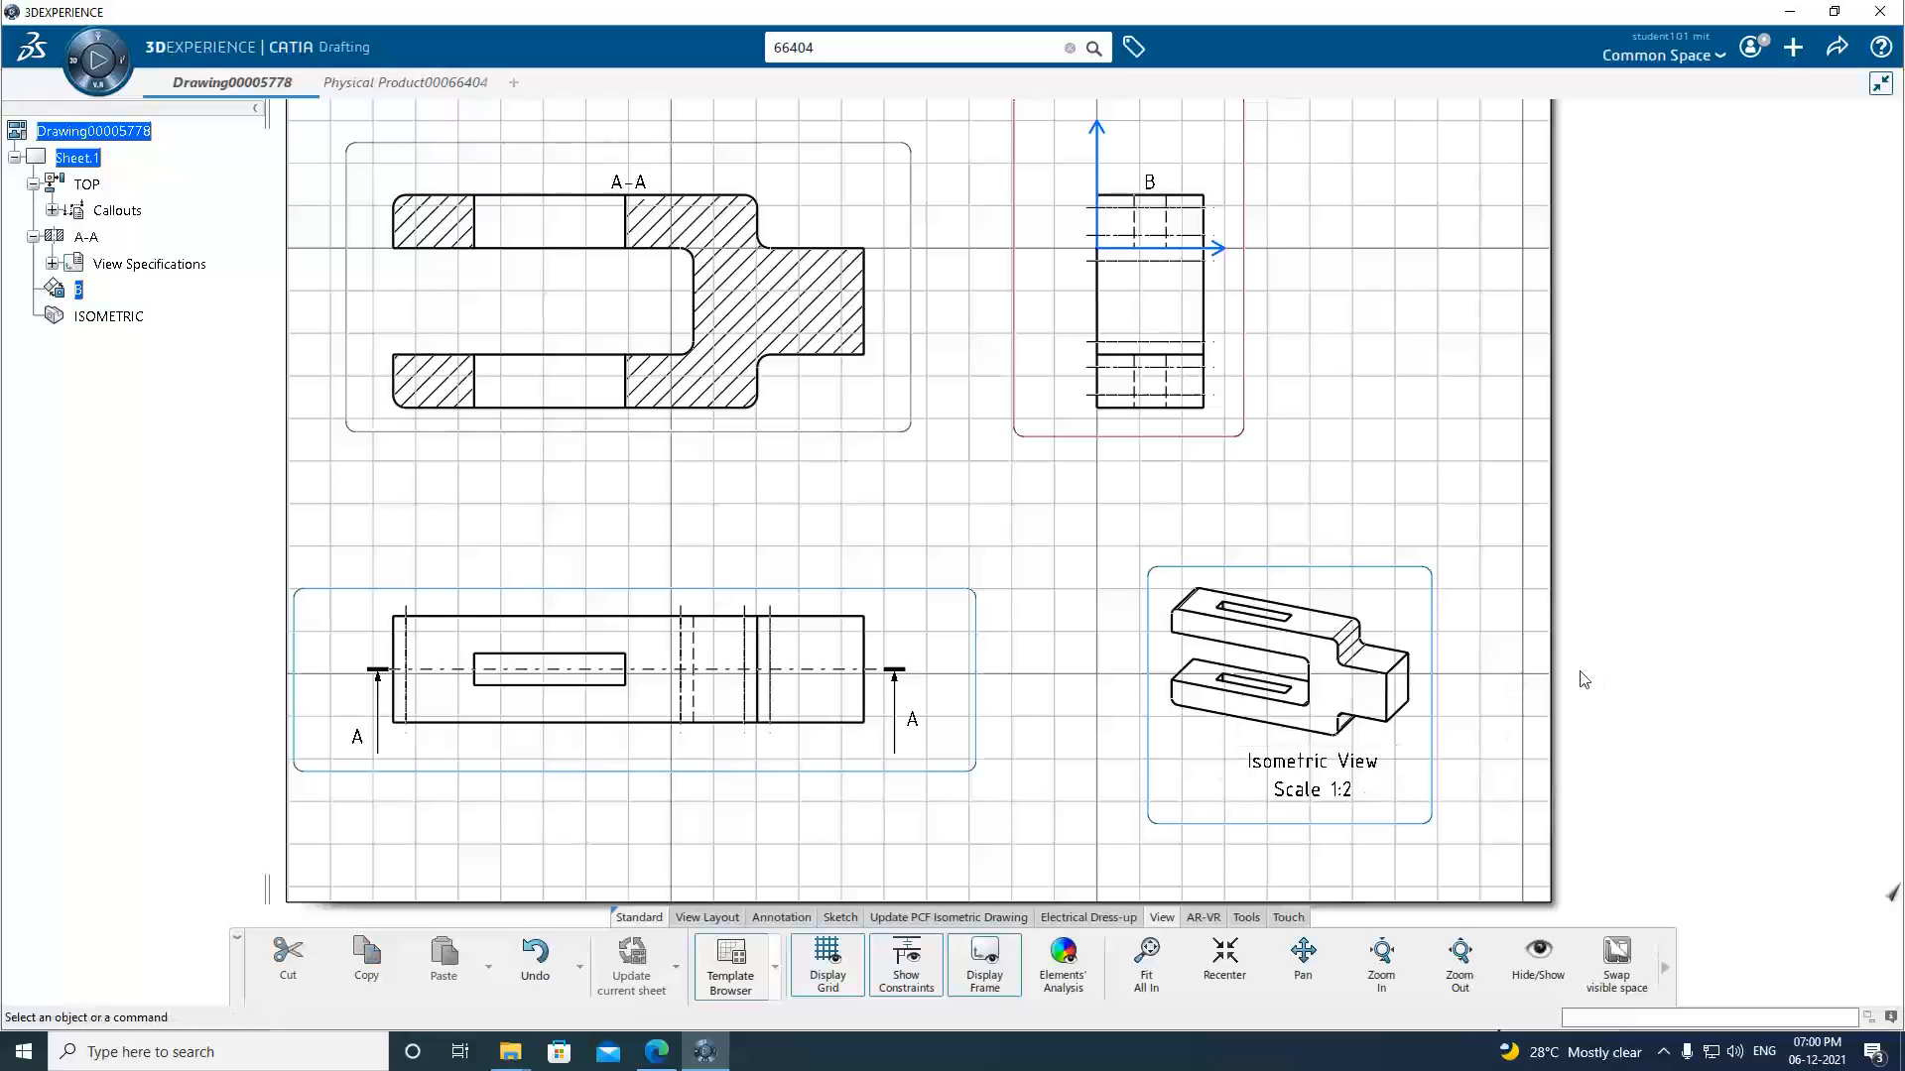
{"action": "left_click_drag", "start_coordinate": [1416, 568], "coordinate": [1412, 530]}
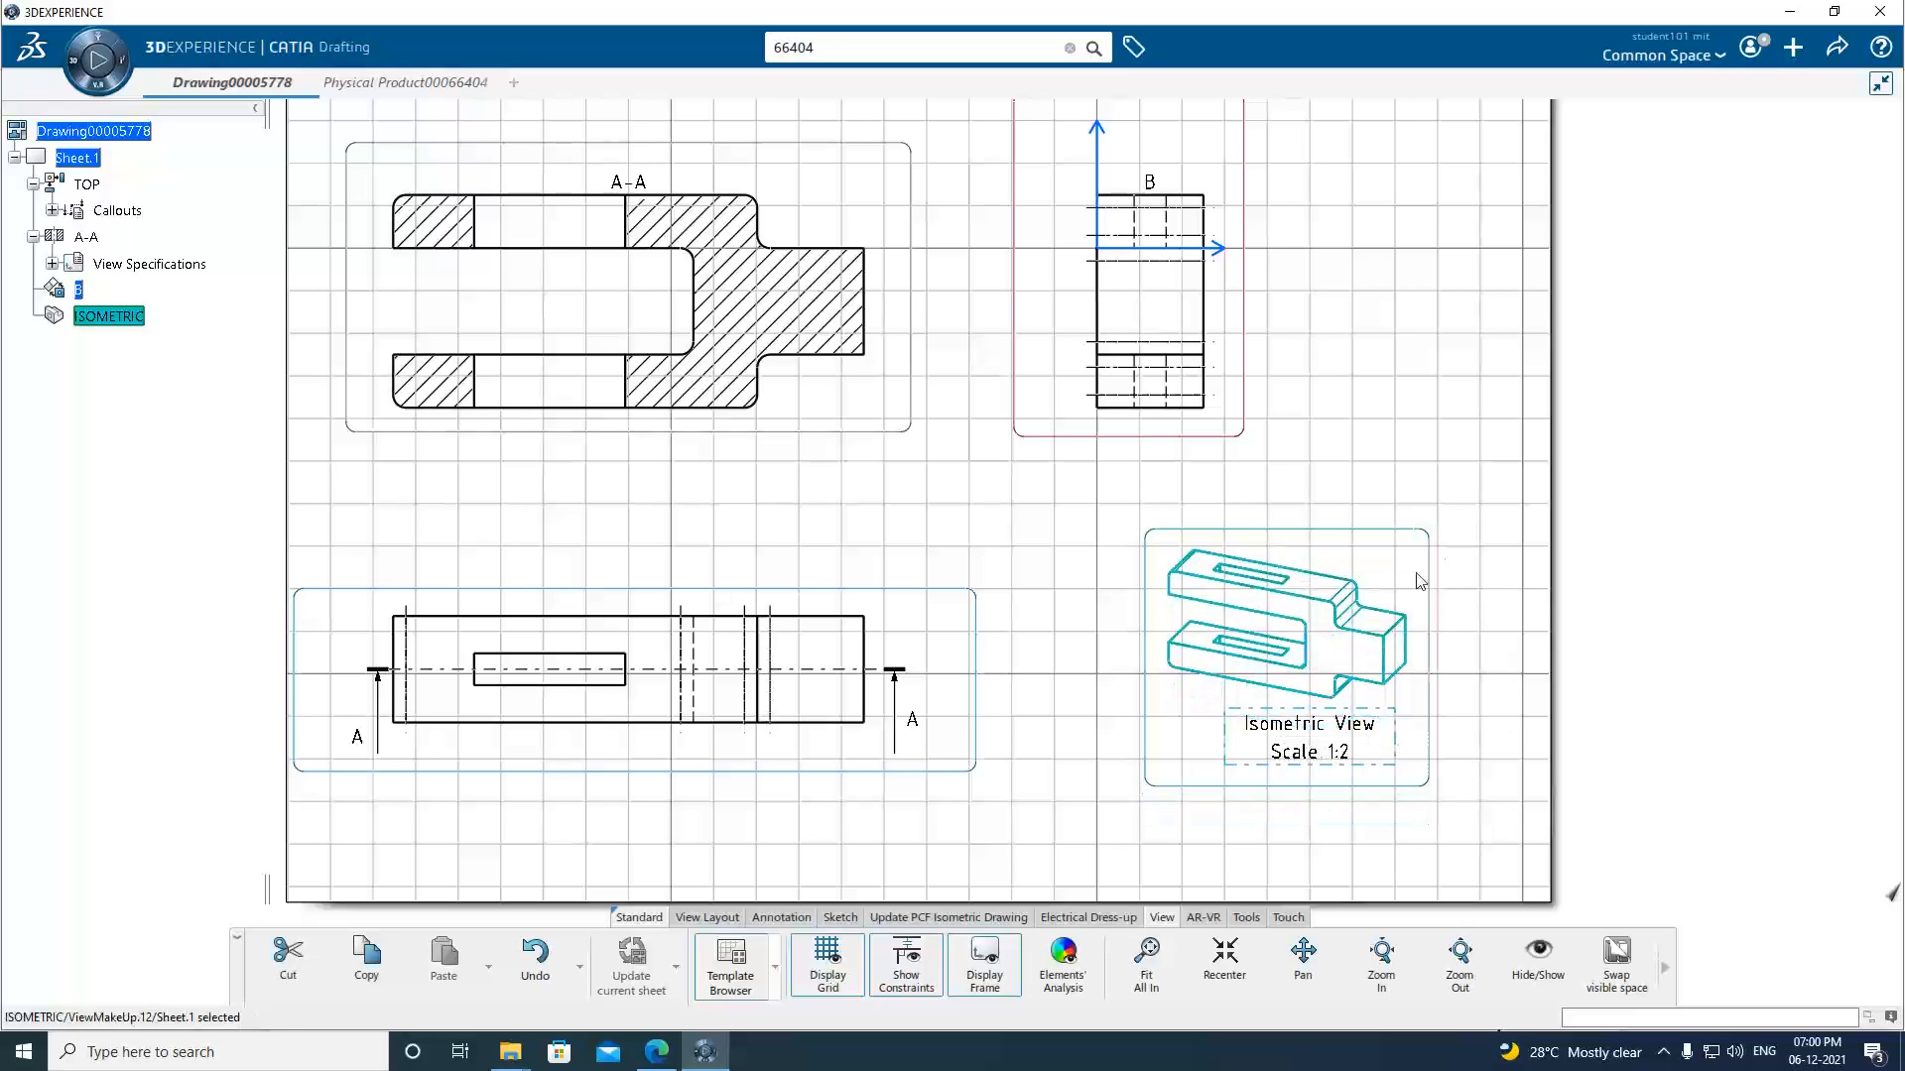
{"action": "left_click", "coordinate": [1508, 647]}
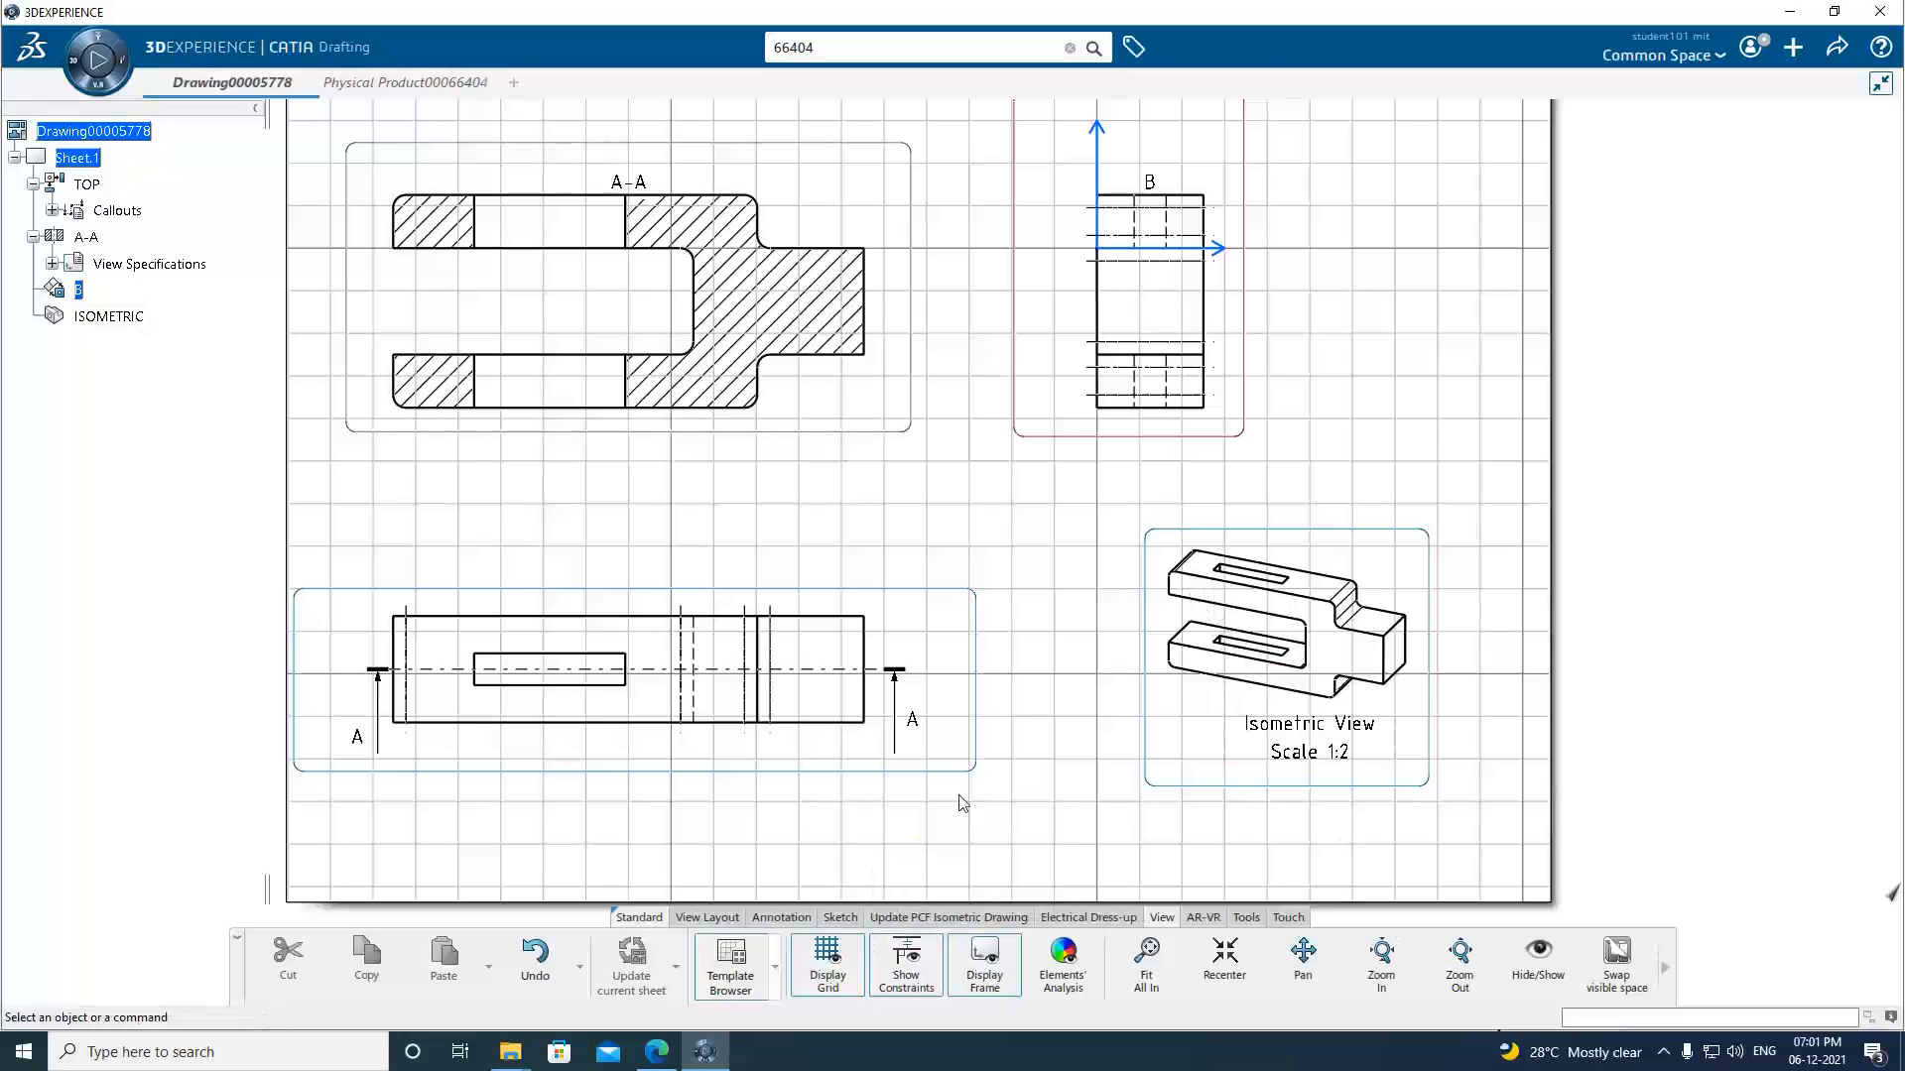
Check the fork's dimensions in the lab manual PDF and dimension the upper arm's thickness beside the open end of section A-A.
{"action": "left_click", "coordinate": [764, 917]}
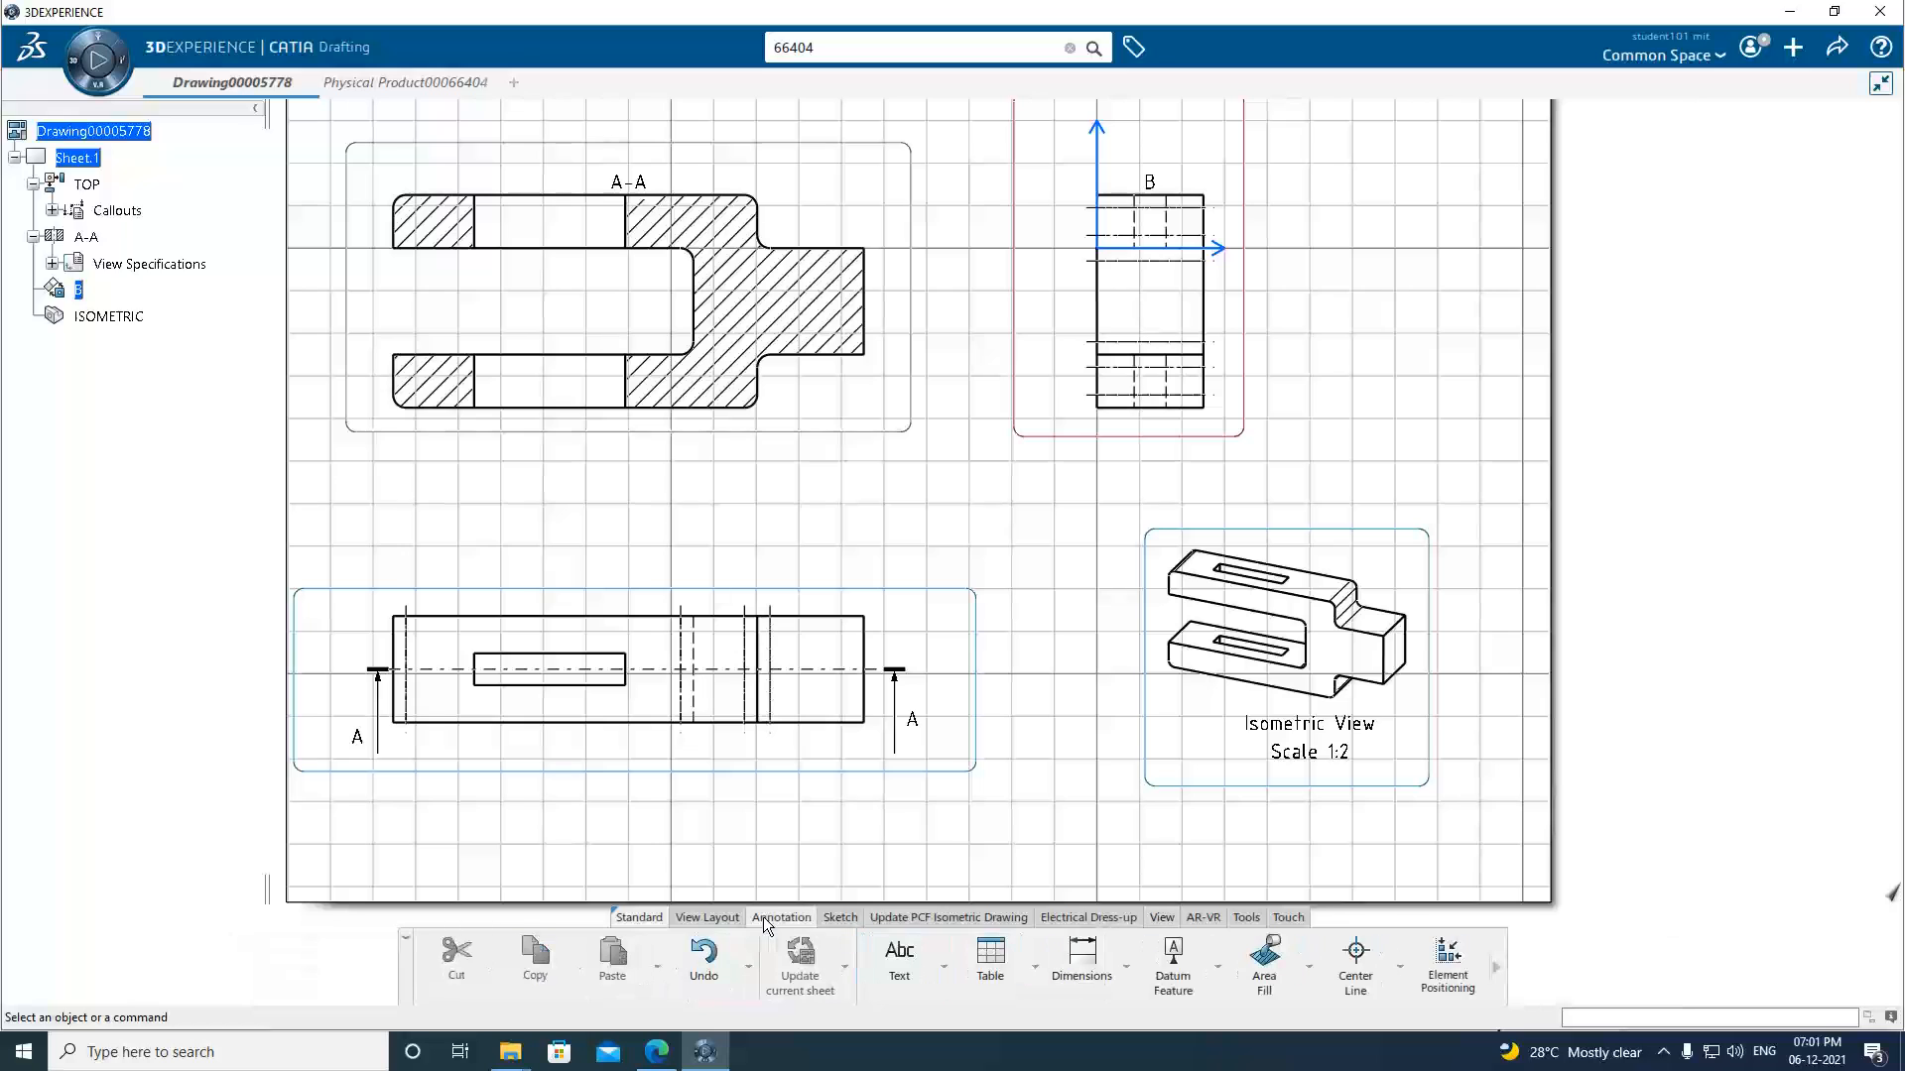
{"action": "left_click", "coordinate": [1127, 970]}
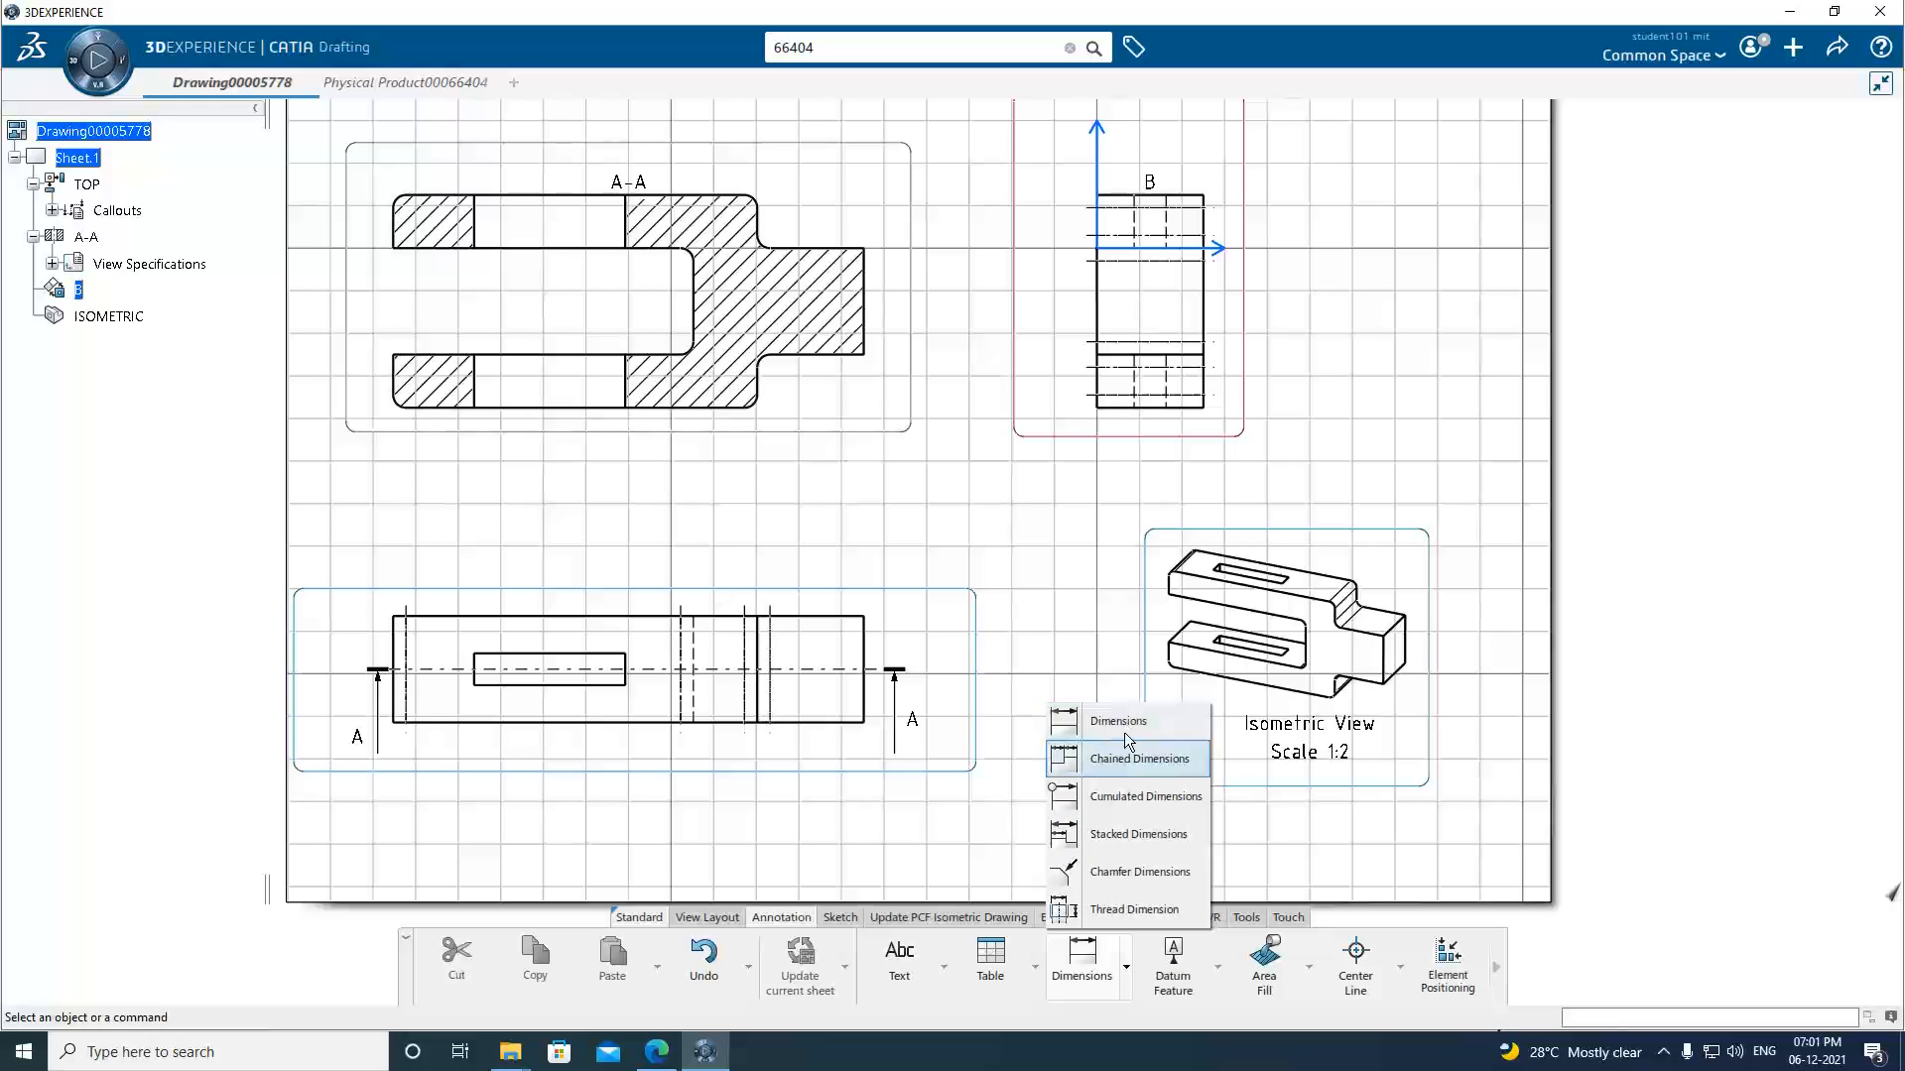
{"action": "left_click", "coordinate": [656, 1052]}
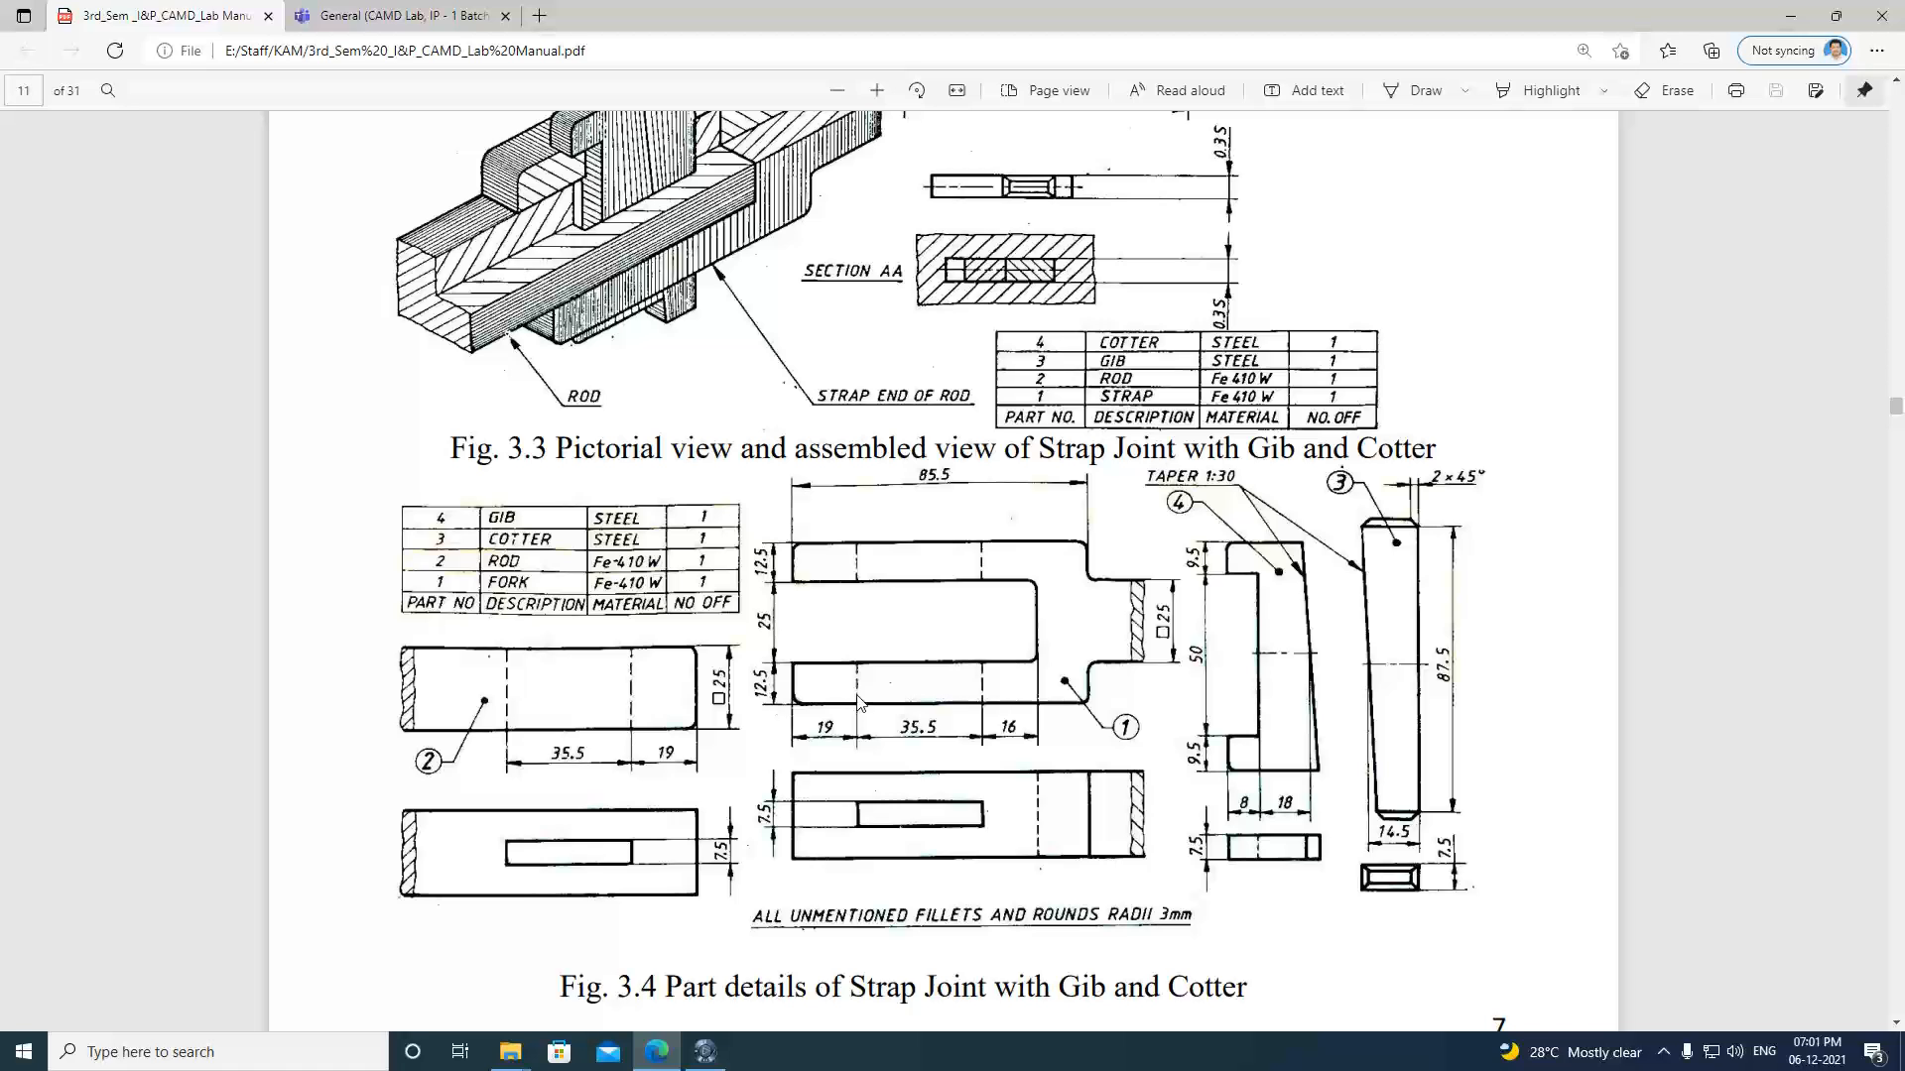
{"action": "left_click", "coordinate": [706, 1052]}
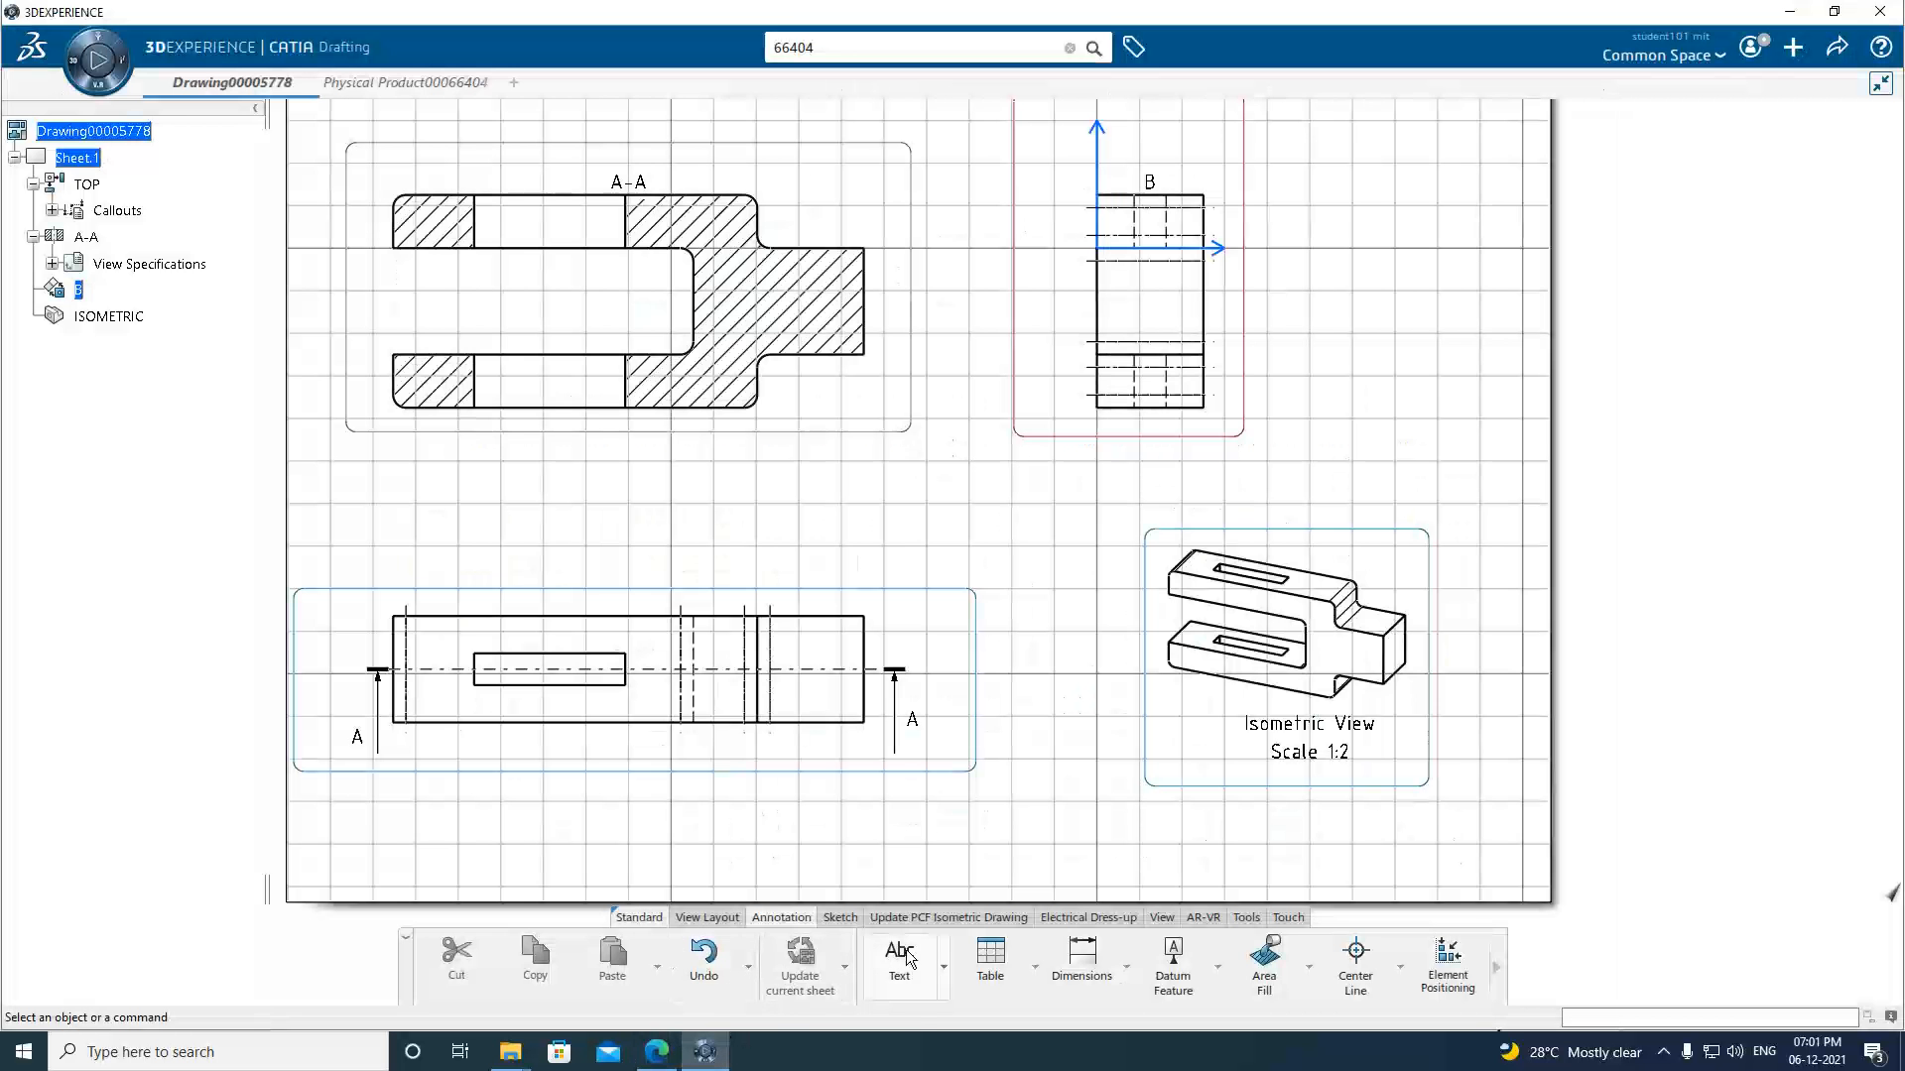
{"action": "left_click", "coordinate": [1083, 960]}
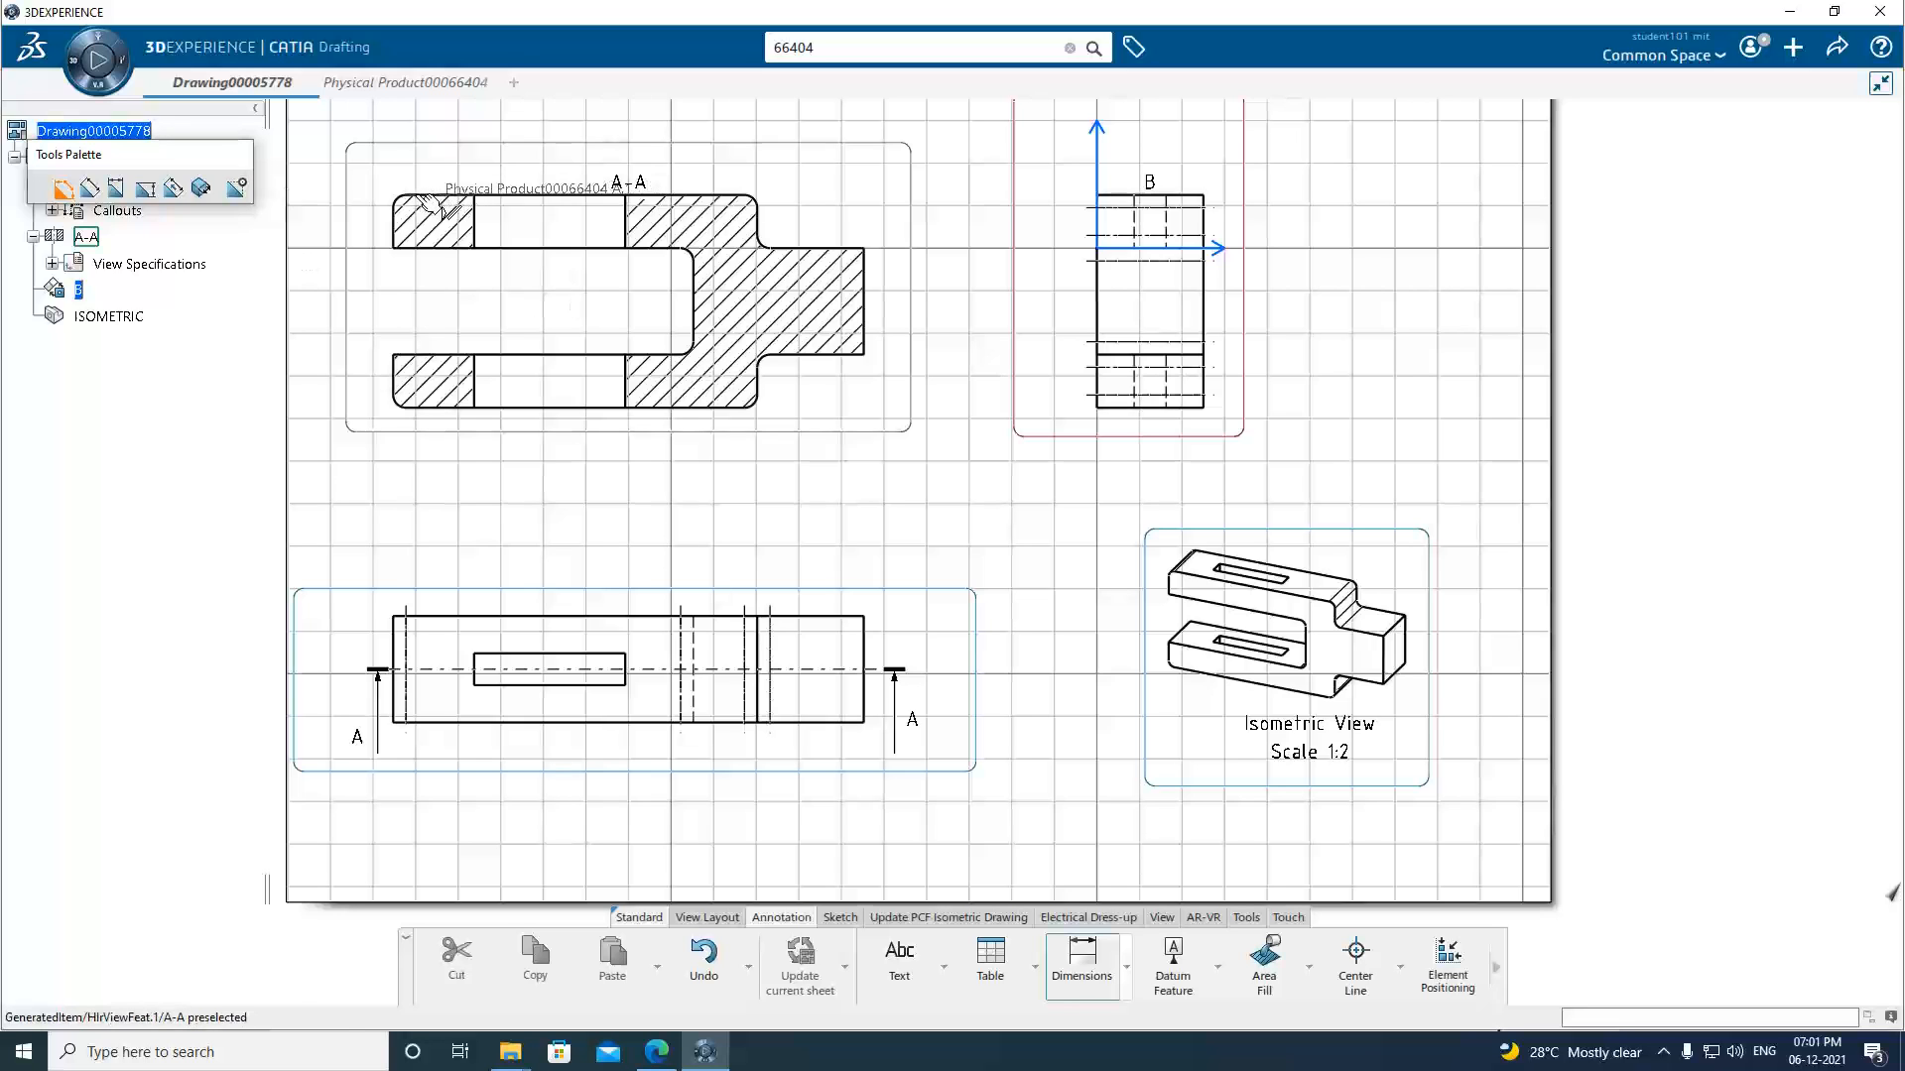
{"action": "left_click", "coordinate": [435, 247]}
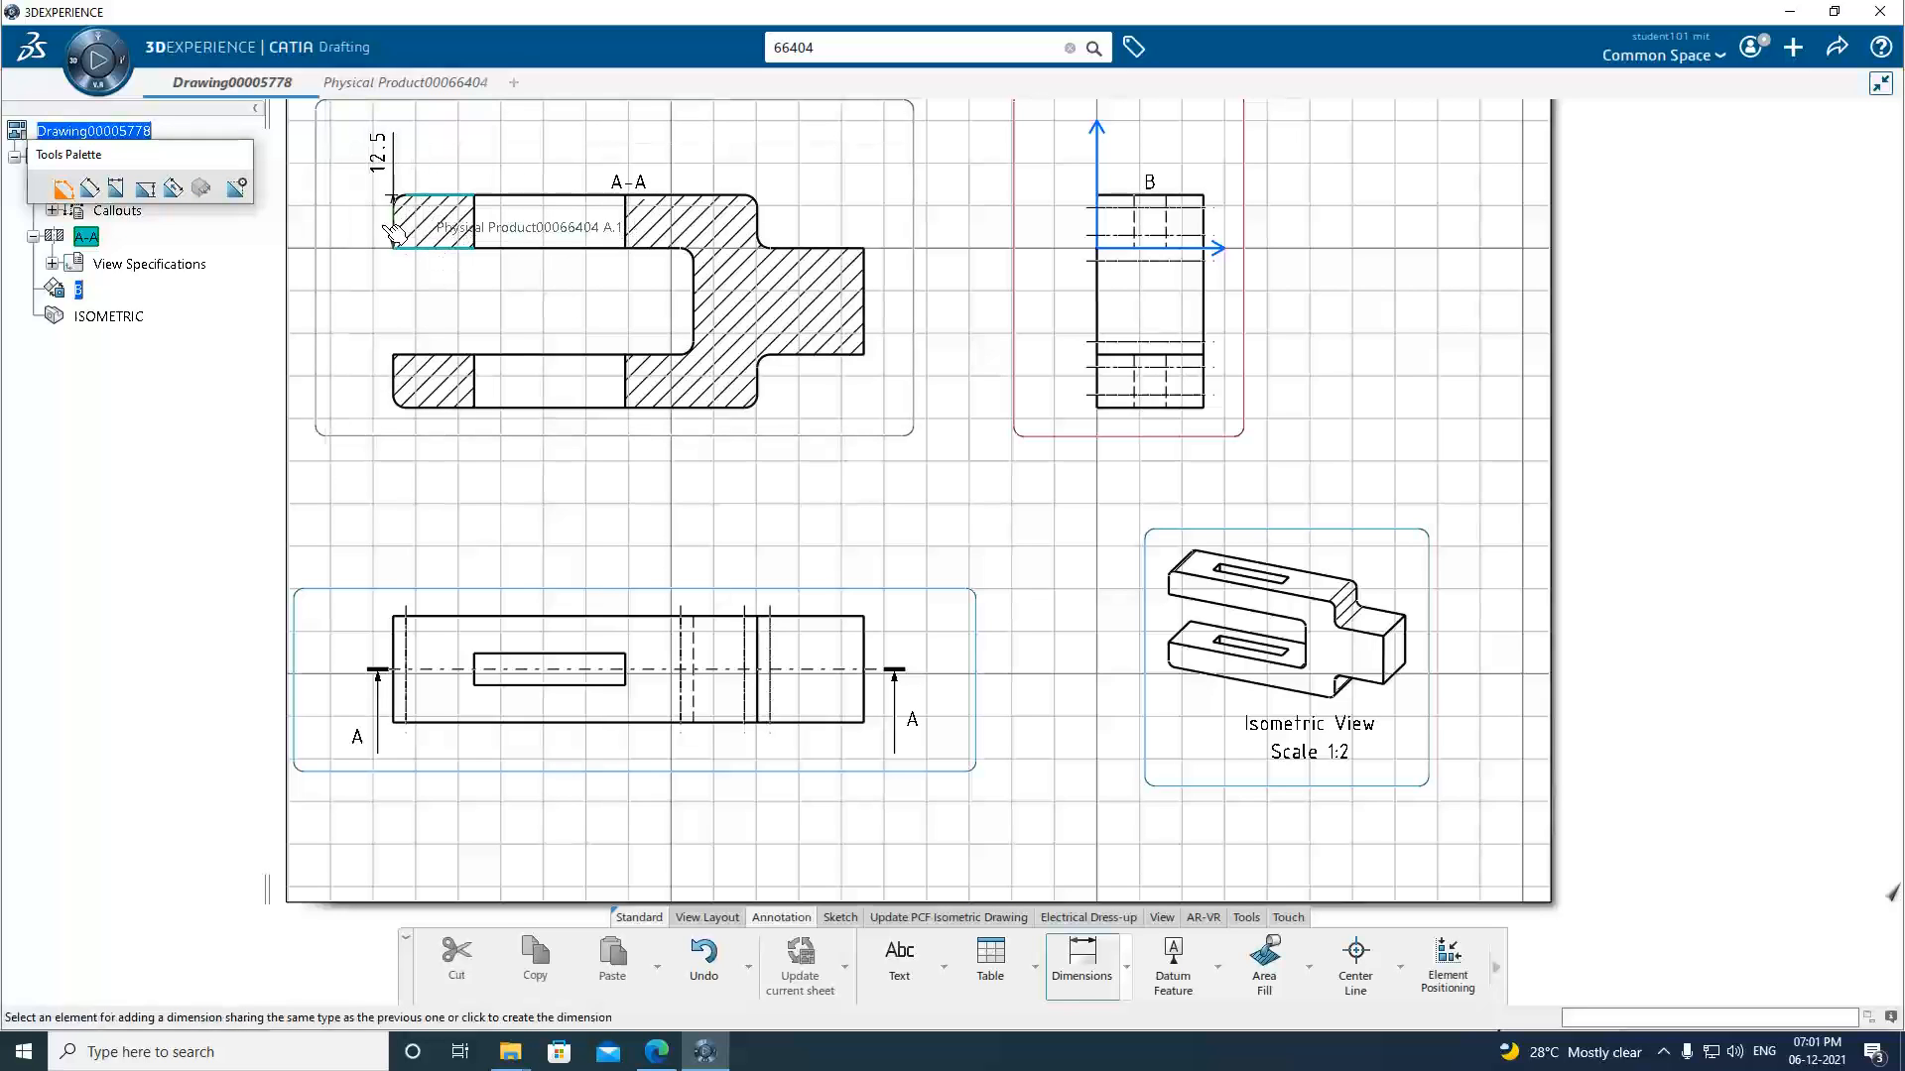
{"action": "left_click", "coordinate": [349, 234]}
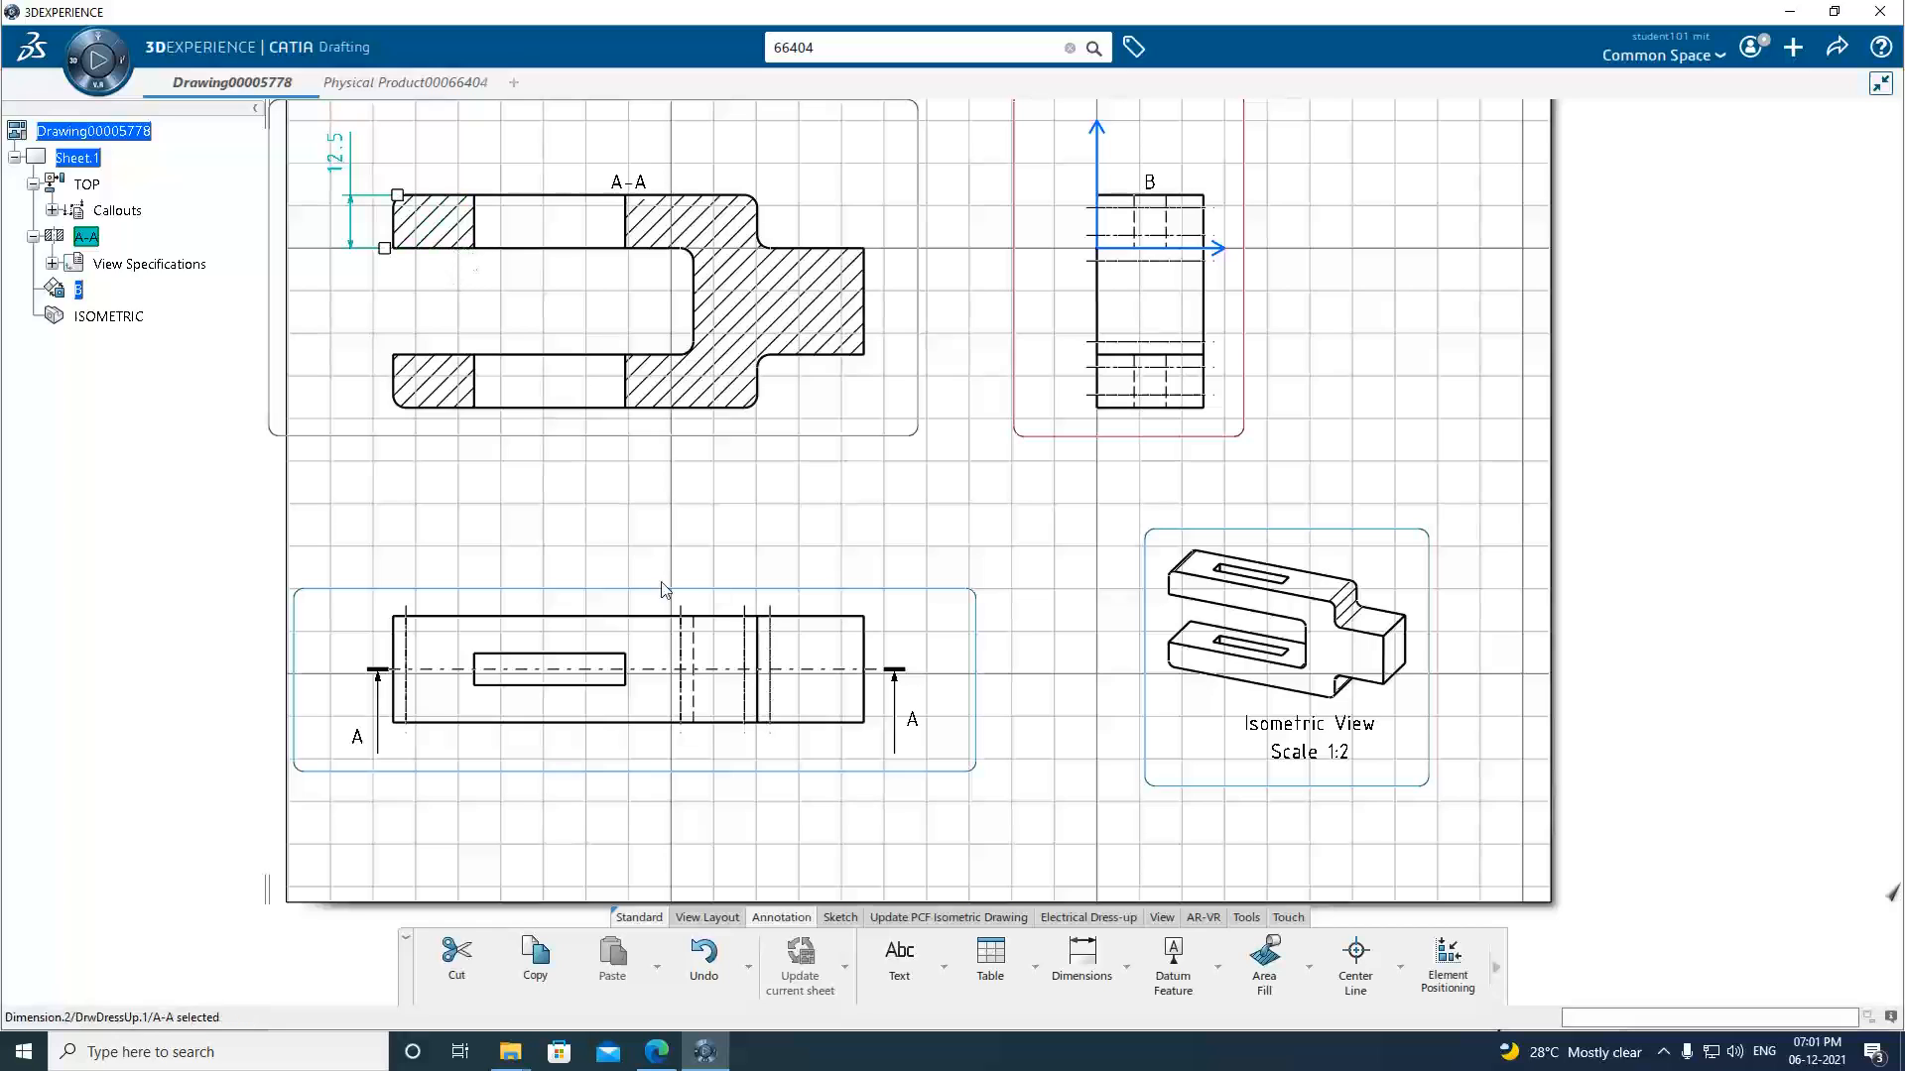
Dimension the gap between the fork's arms and the lower arm's thickness in section A-A, aligned with the upper arm's dimension.
{"action": "left_click", "coordinate": [1082, 955]}
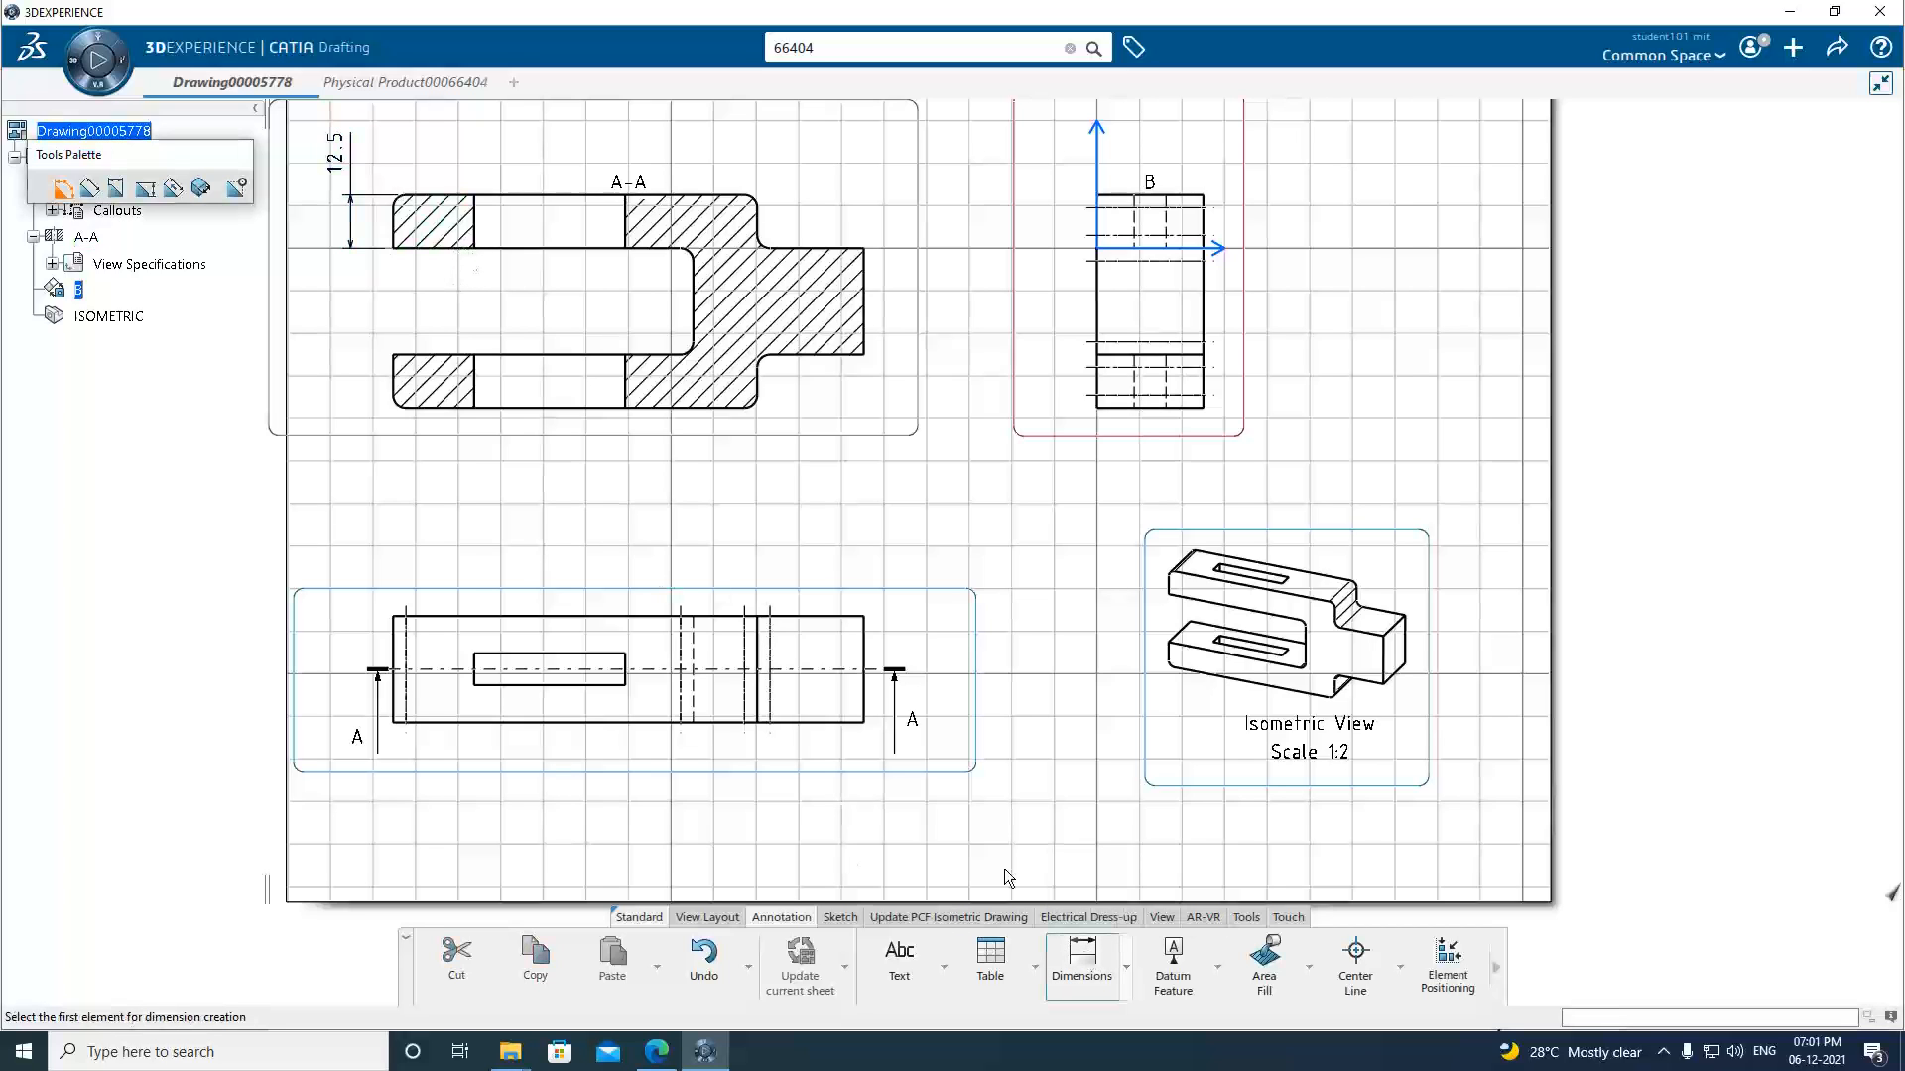
{"action": "left_click", "coordinate": [438, 248]}
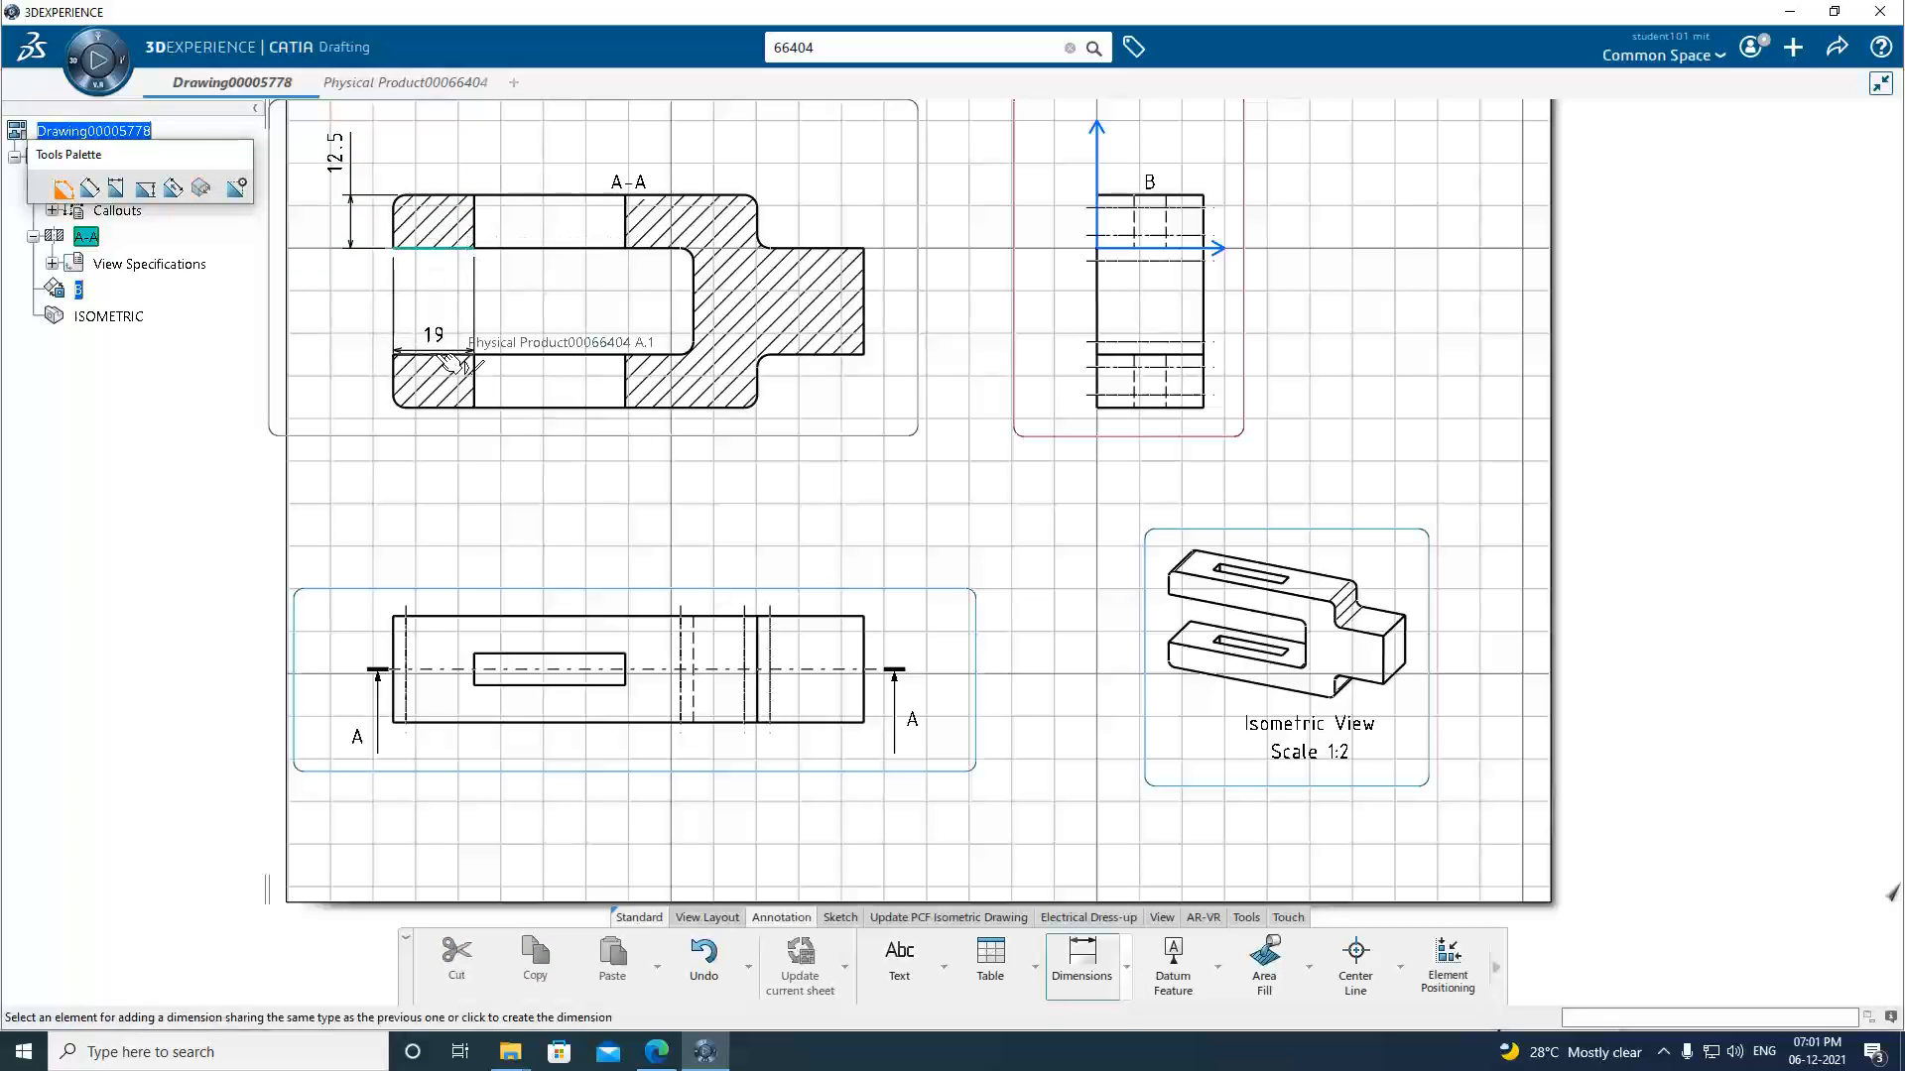
{"action": "left_click", "coordinate": [452, 355]}
{"action": "left_click", "coordinate": [347, 297]}
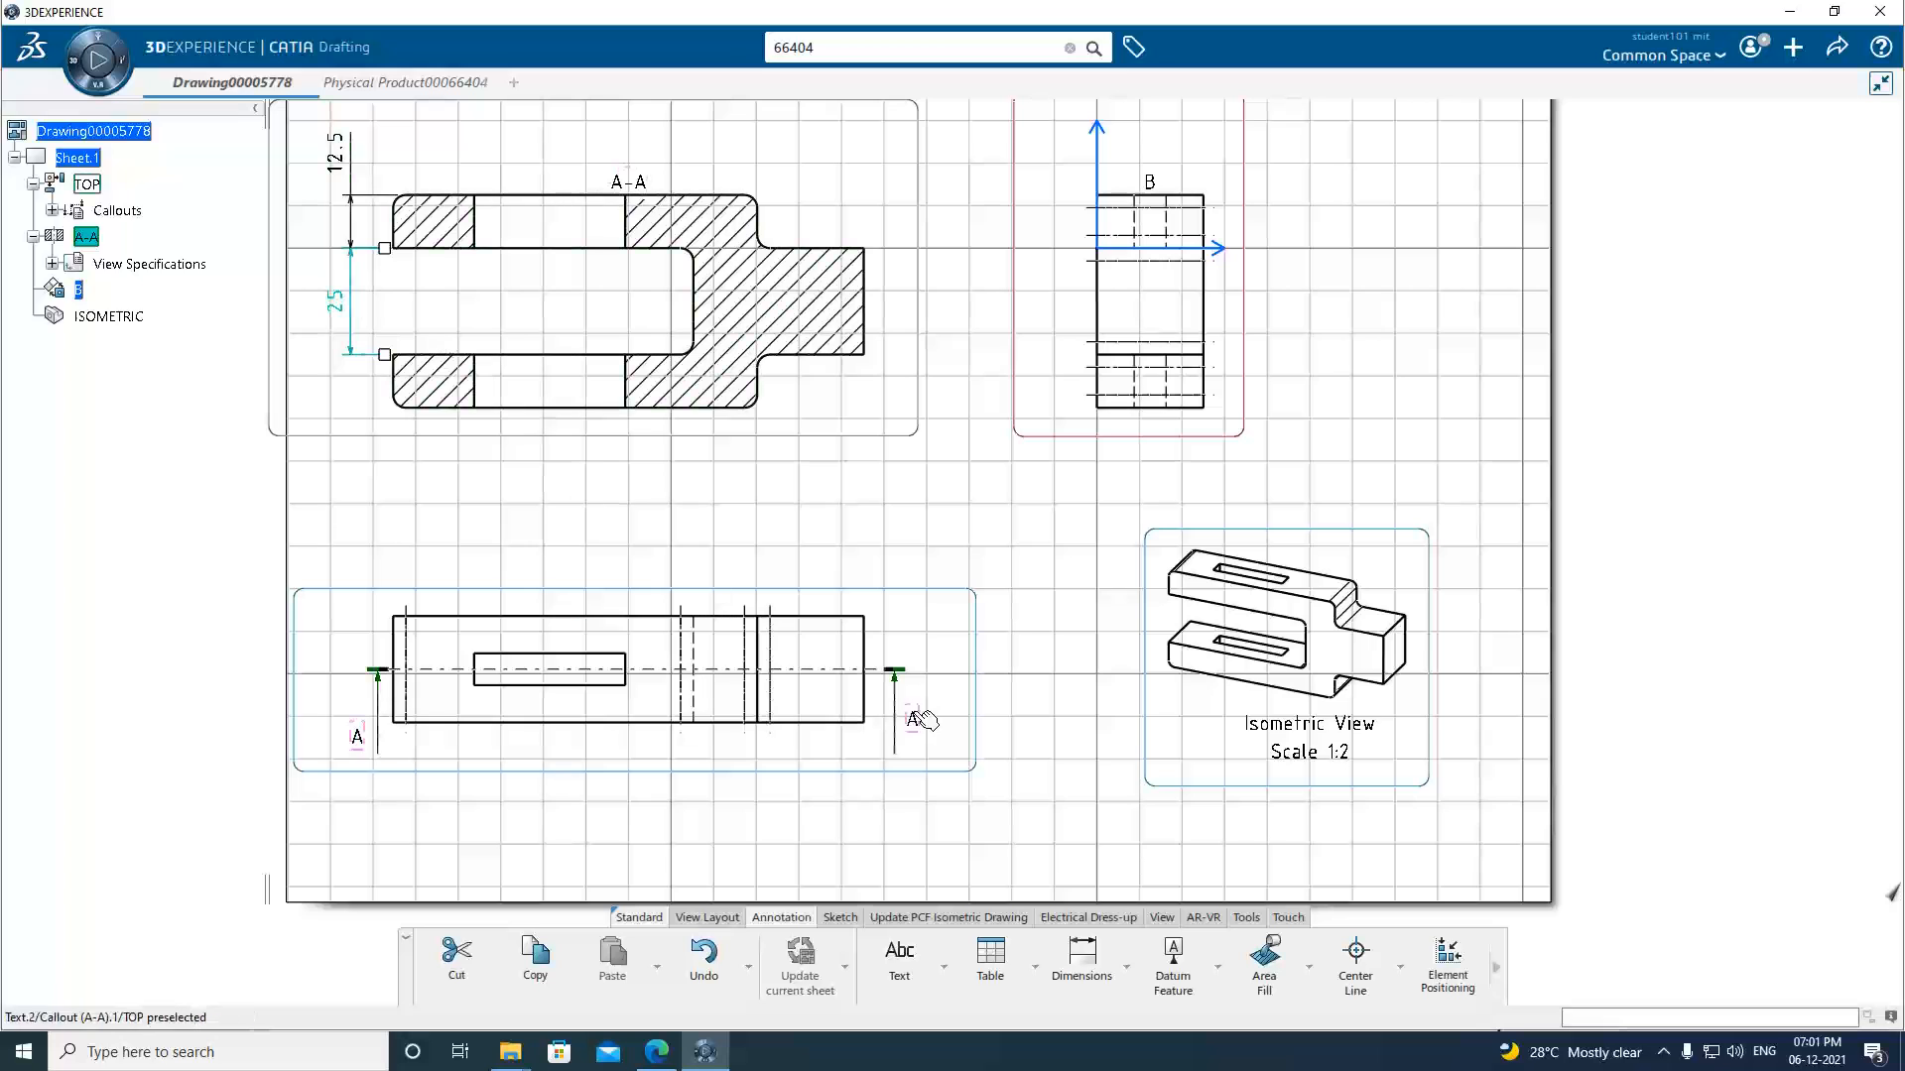
{"action": "left_click", "coordinate": [1081, 954]}
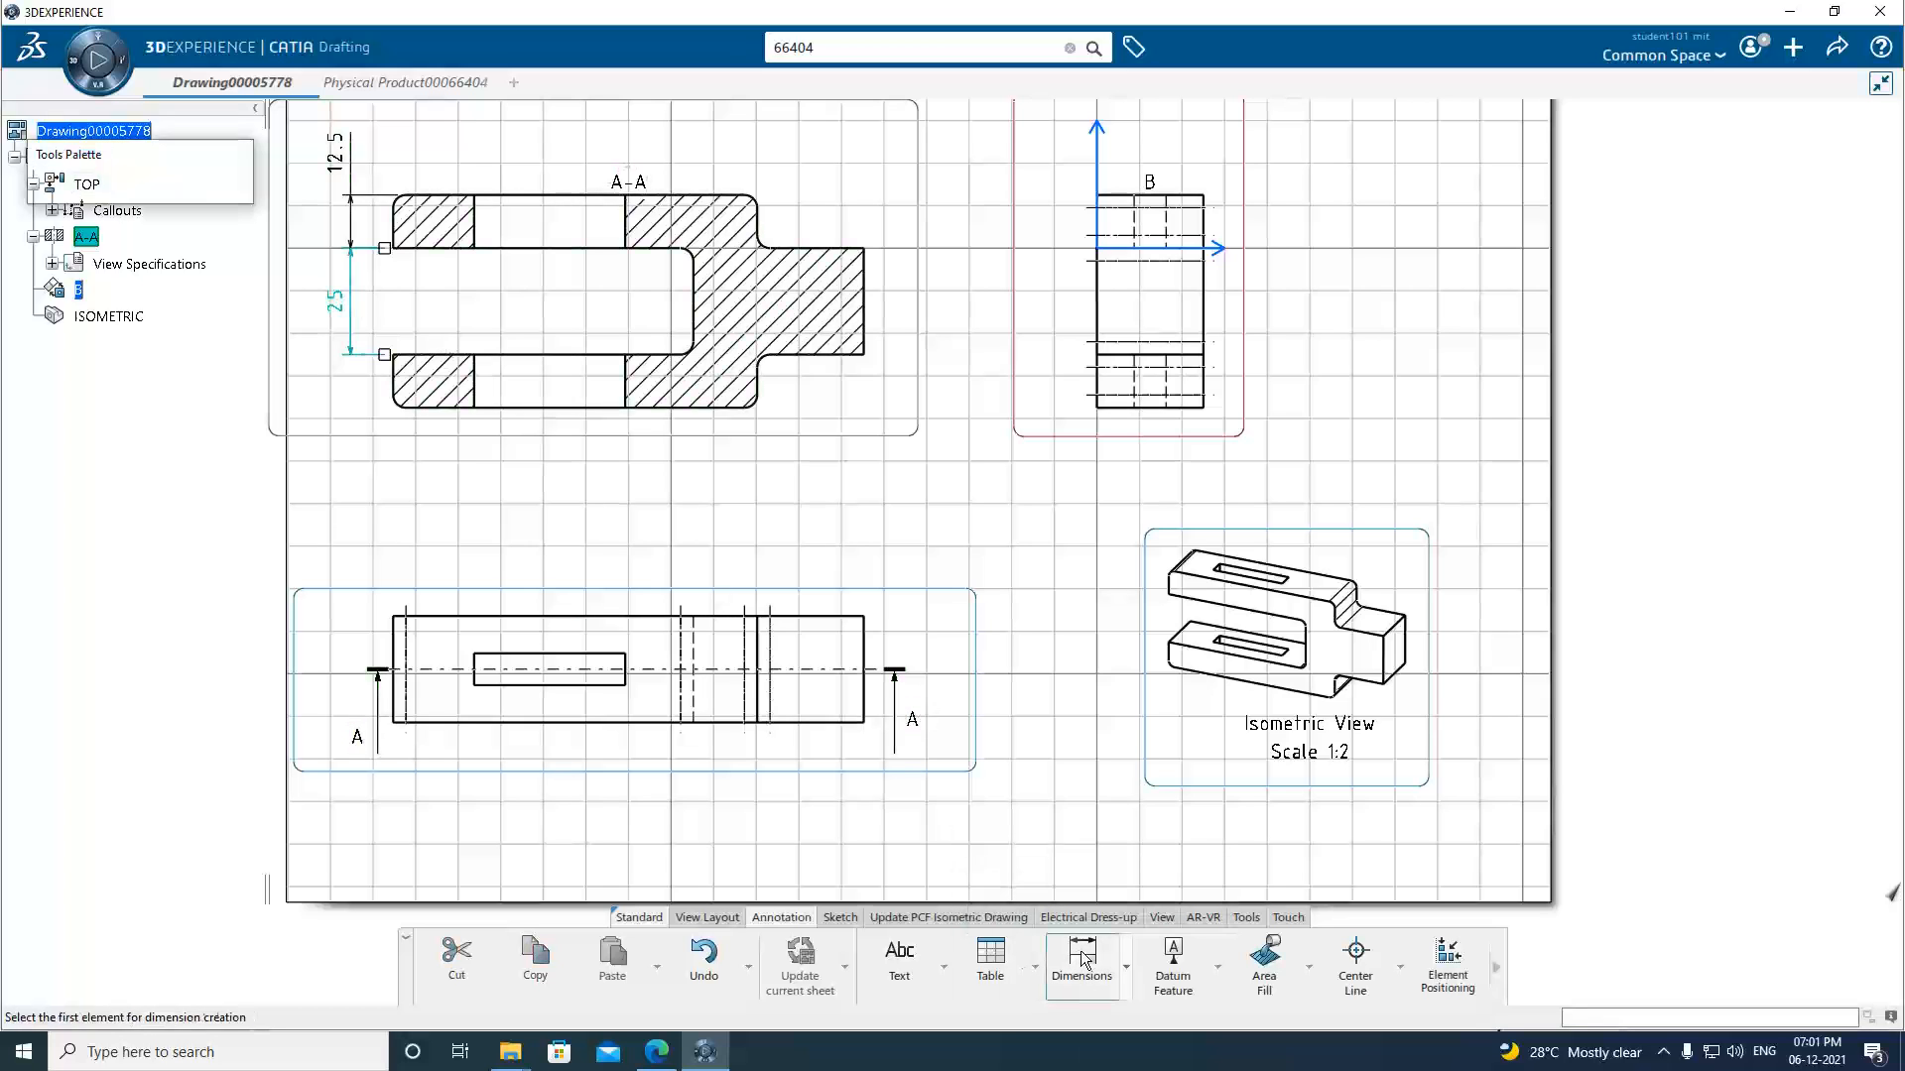
{"action": "left_click", "coordinate": [438, 355]}
{"action": "left_click", "coordinate": [436, 407]}
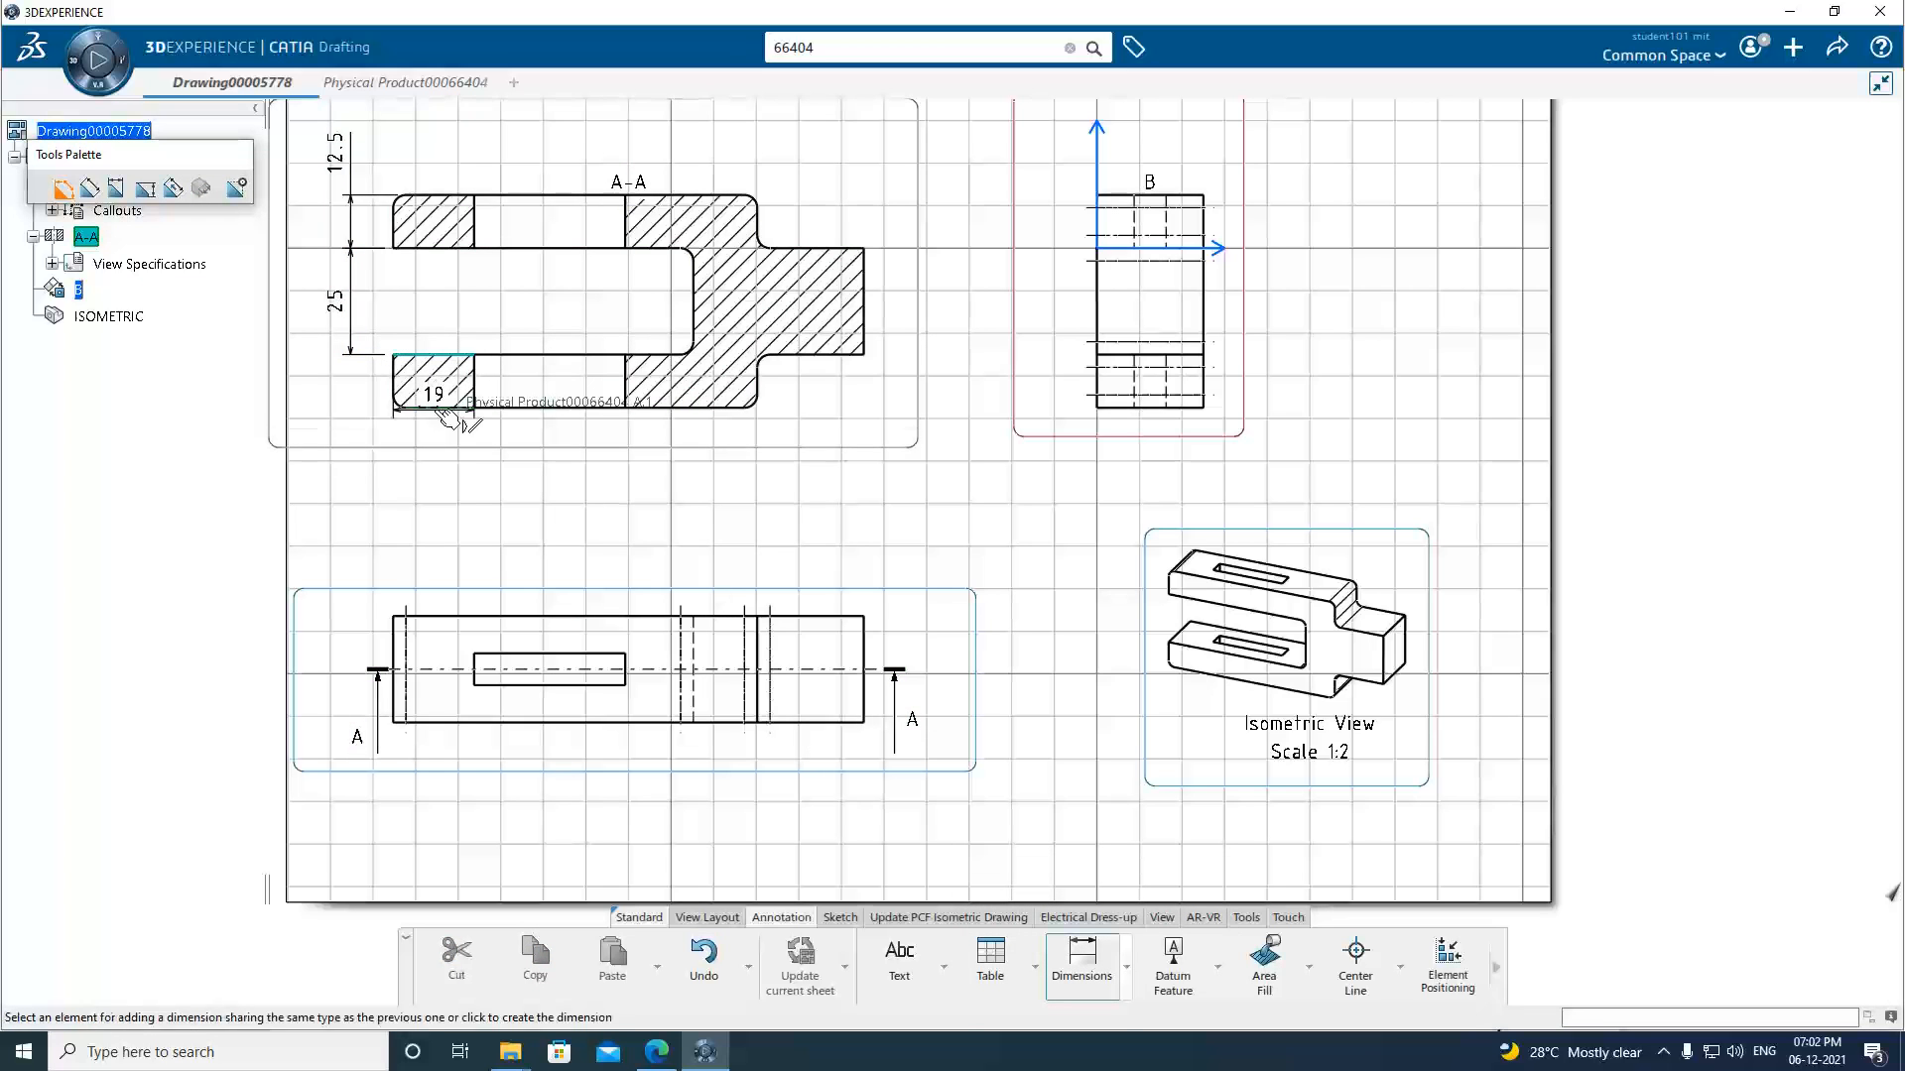
{"action": "left_click", "coordinate": [355, 431]}
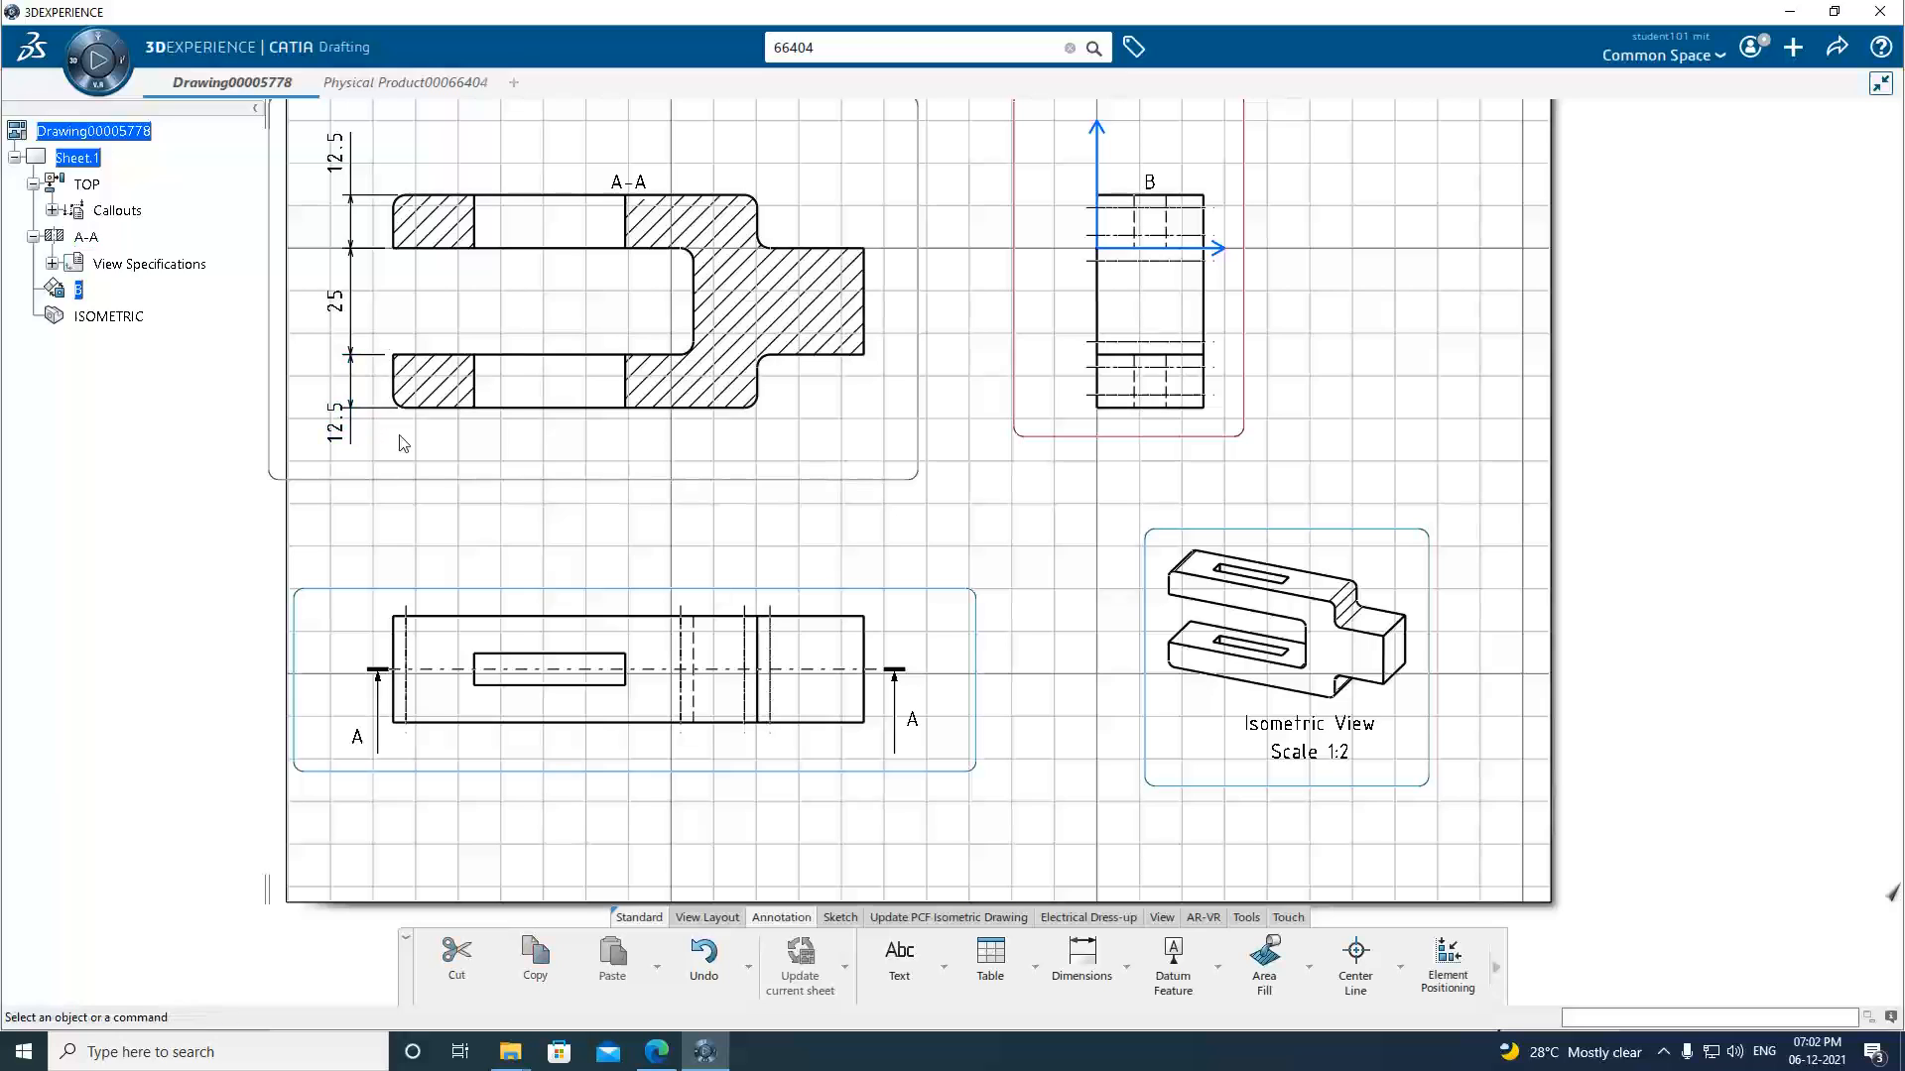
Dimension the distance from the lower arm's open end to the slot and the slot's length, in one line below section A-A.
{"action": "left_click", "coordinate": [1084, 960]}
{"action": "left_click", "coordinate": [474, 385]}
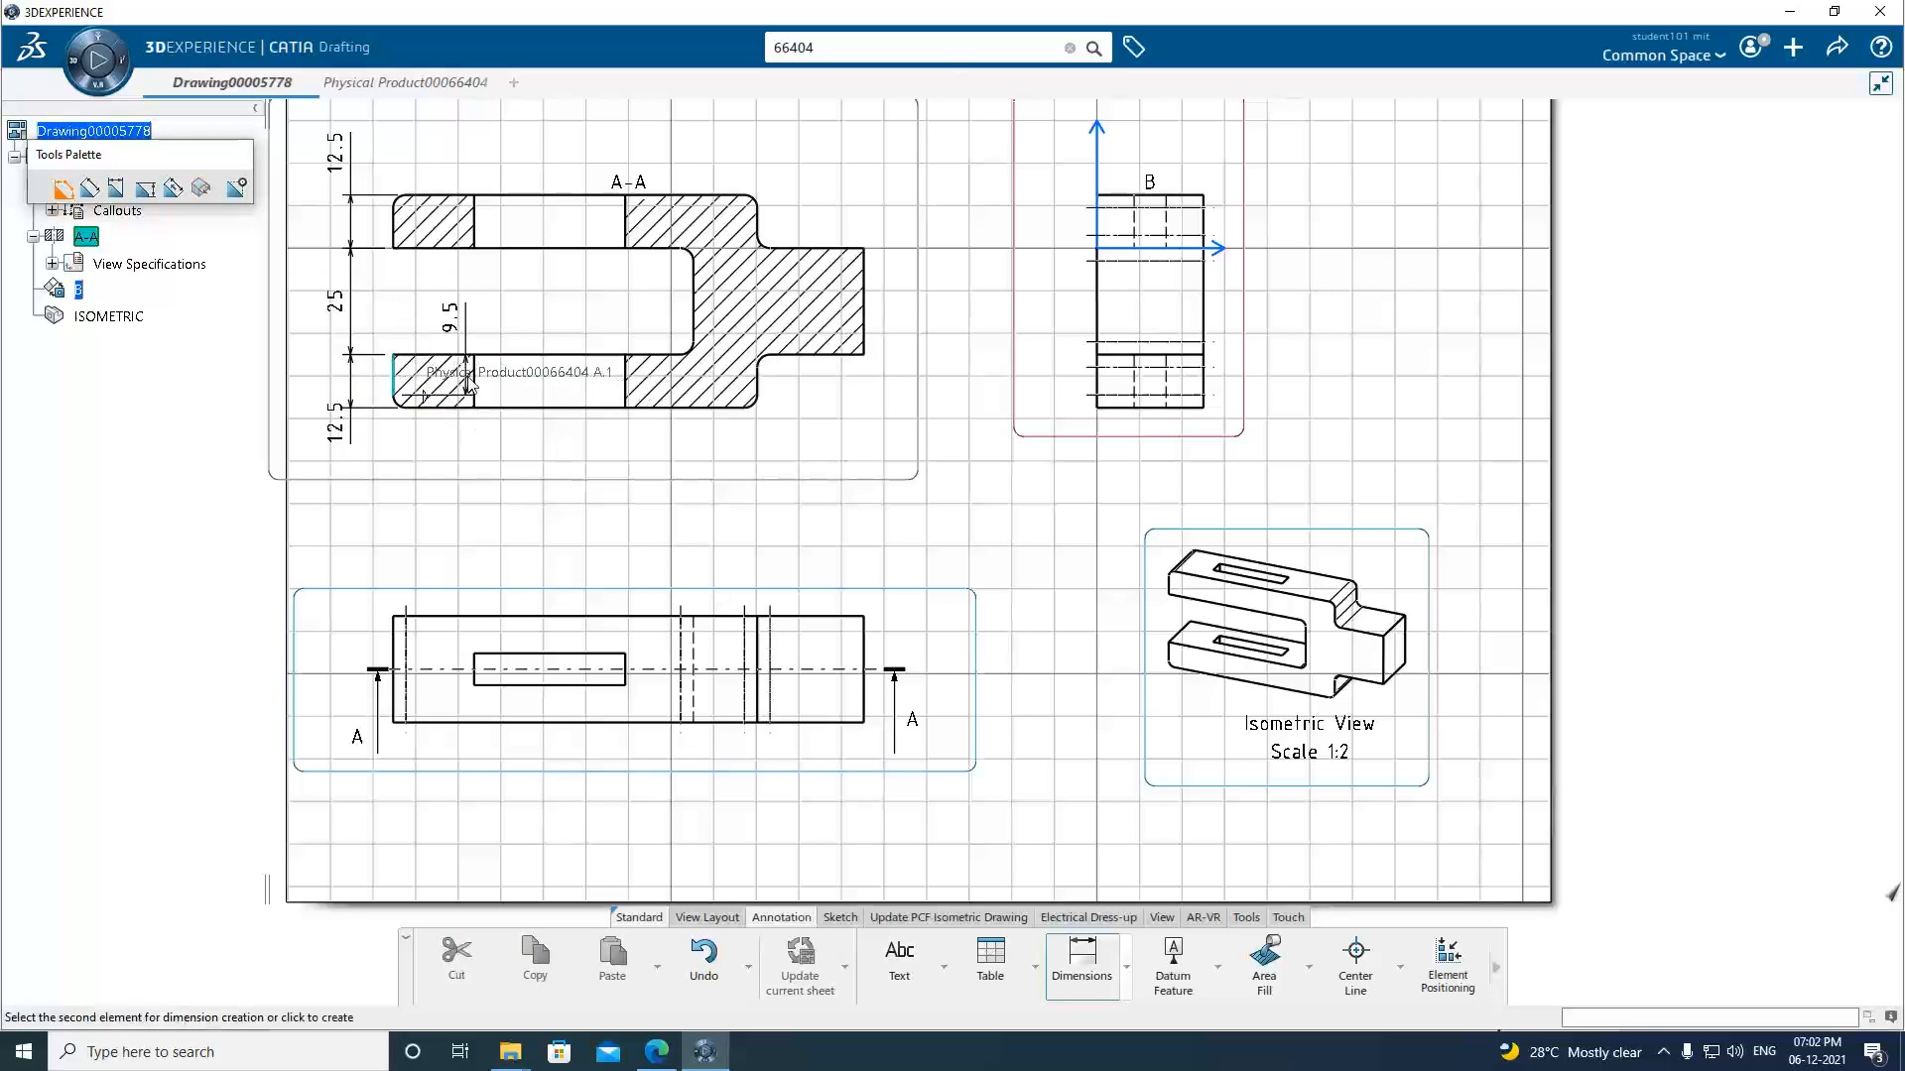
{"action": "left_click", "coordinate": [476, 389]}
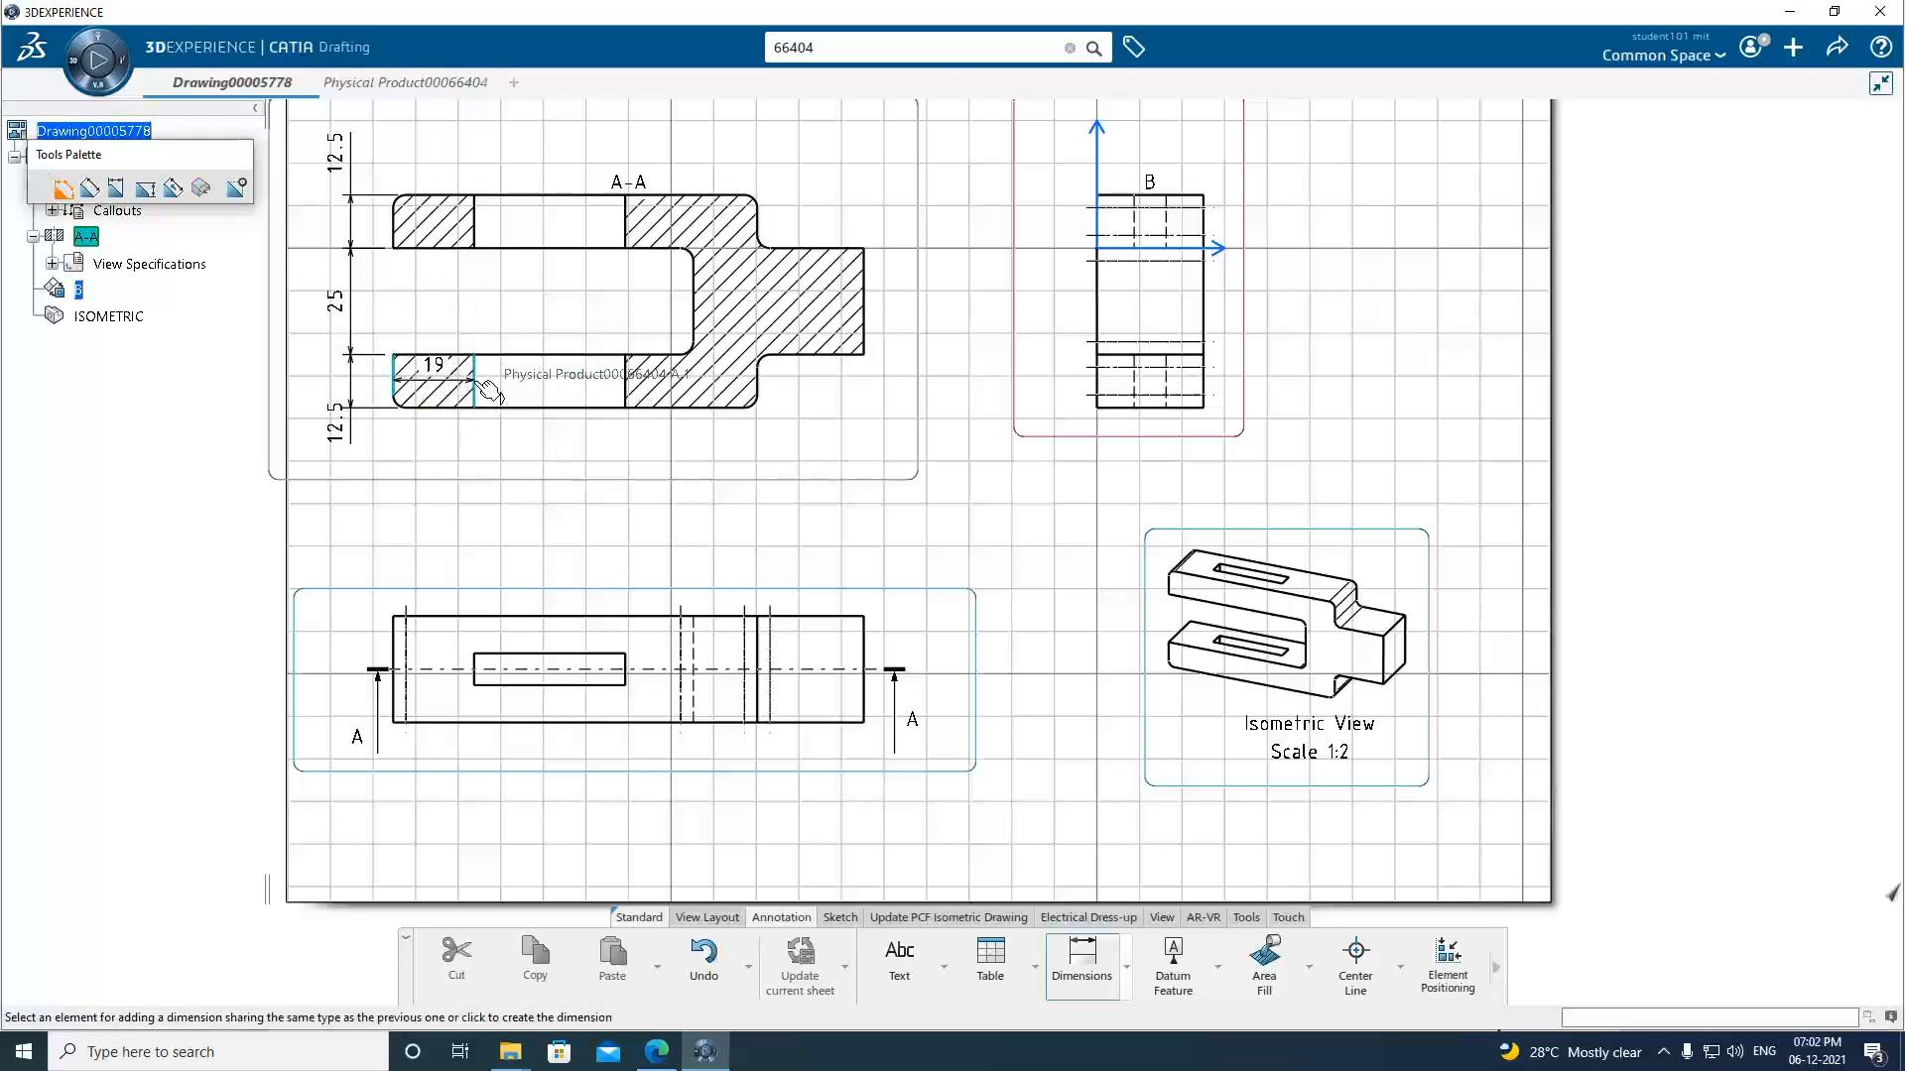
{"action": "left_click", "coordinate": [470, 462]}
{"action": "left_click", "coordinate": [1083, 960]}
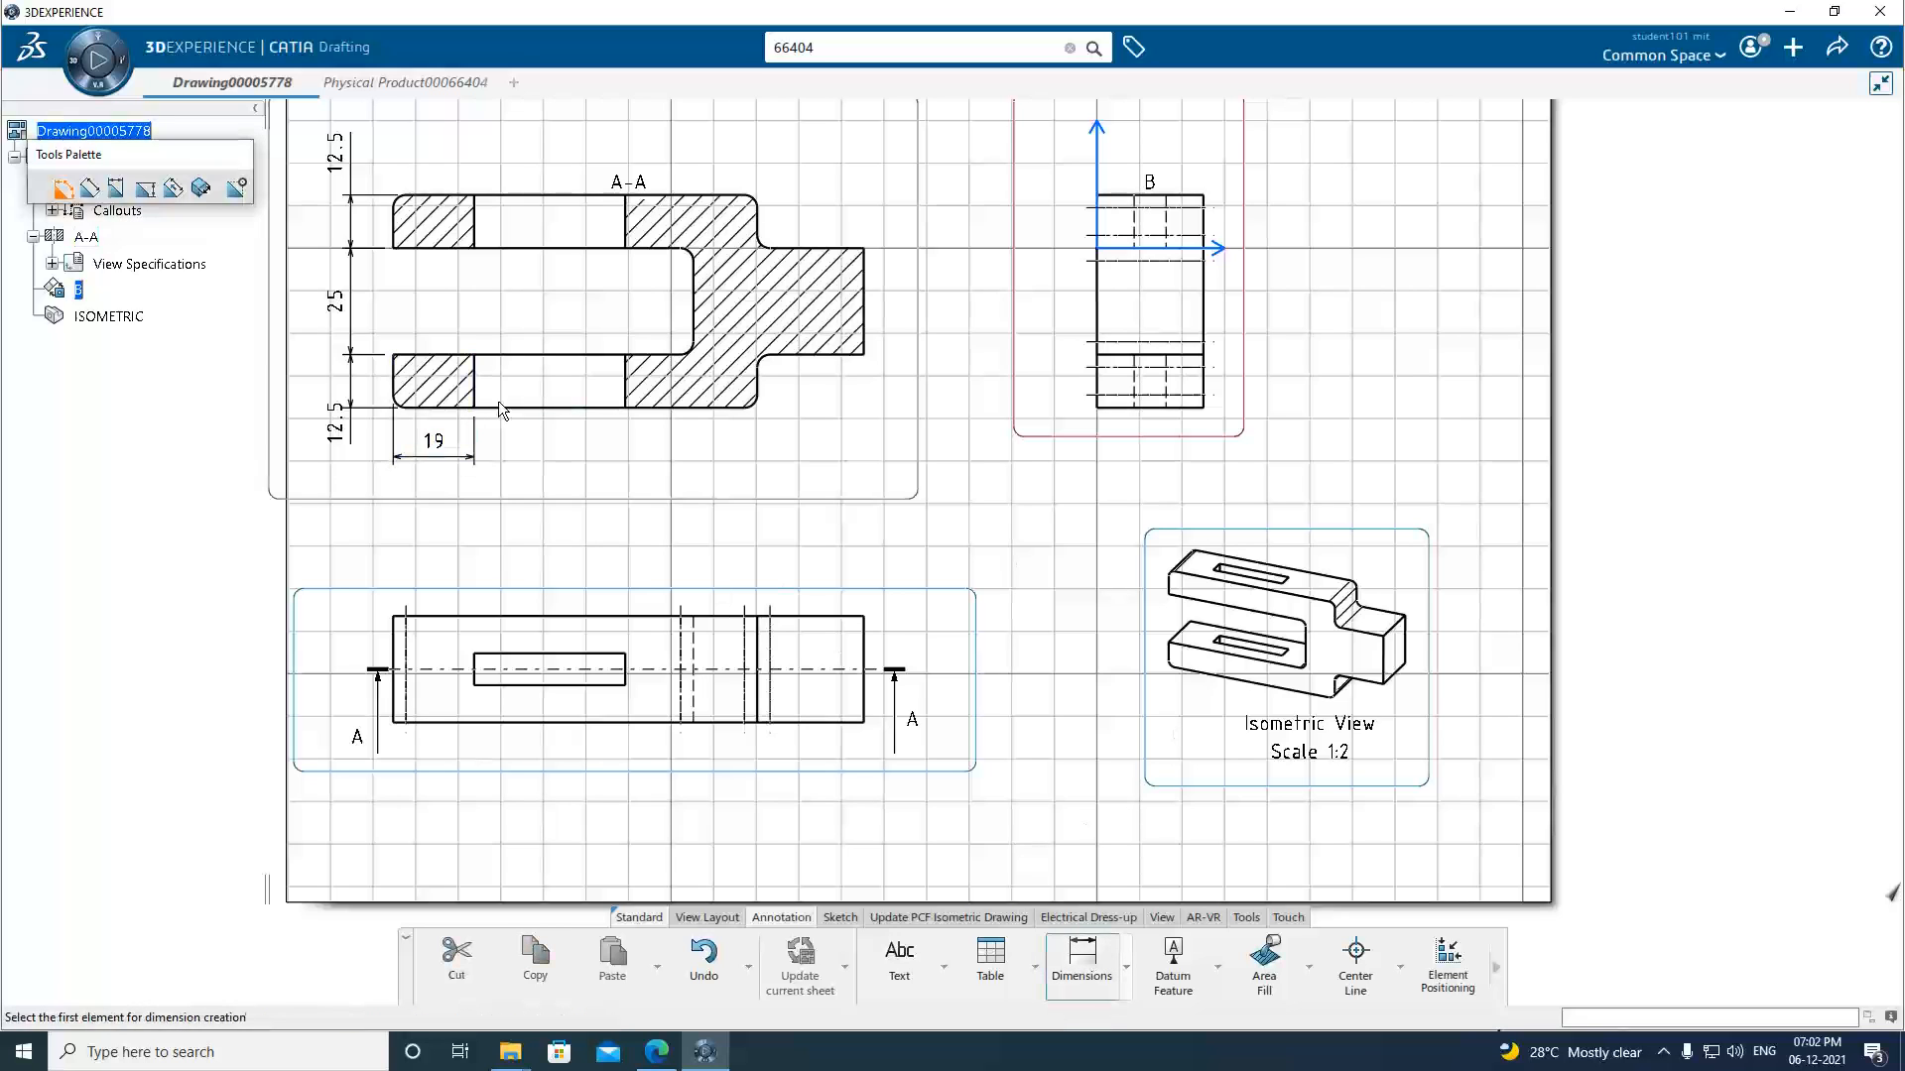
{"action": "left_click", "coordinate": [477, 387]}
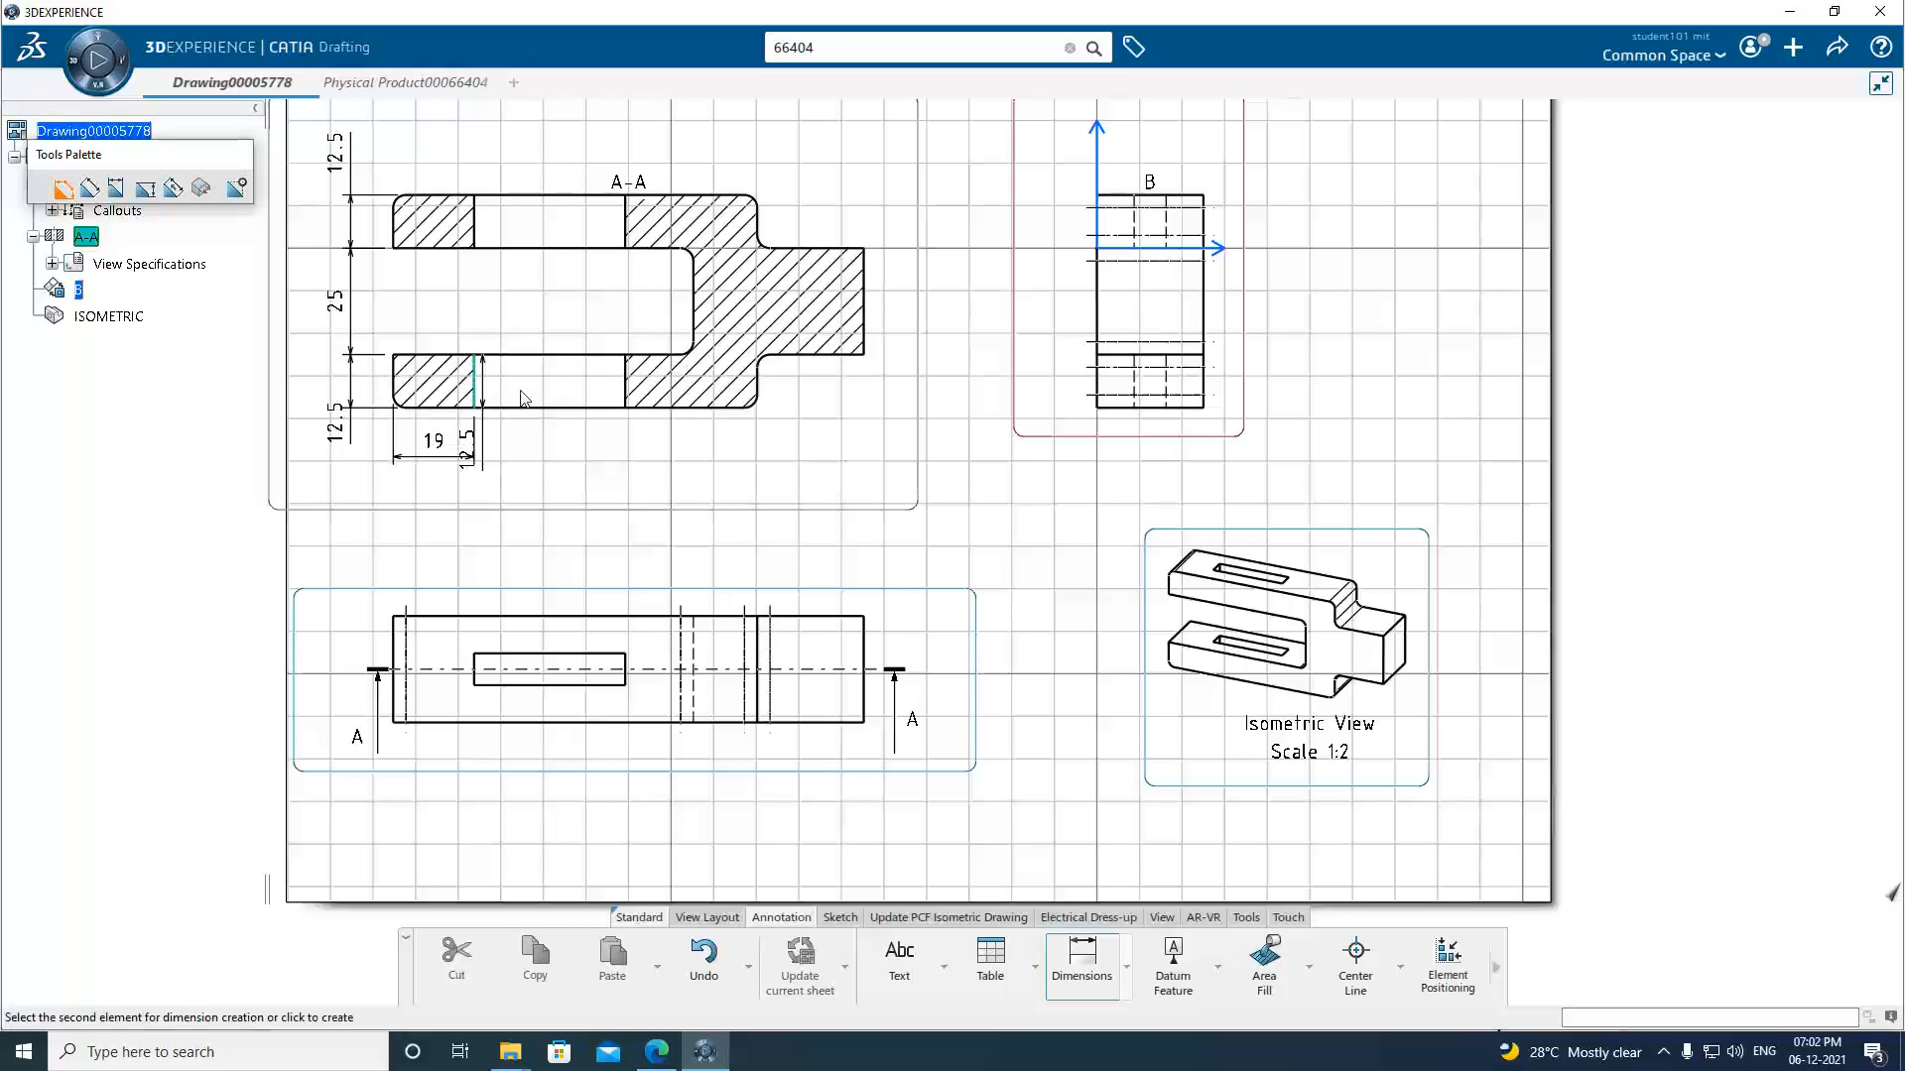
{"action": "left_click", "coordinate": [625, 392]}
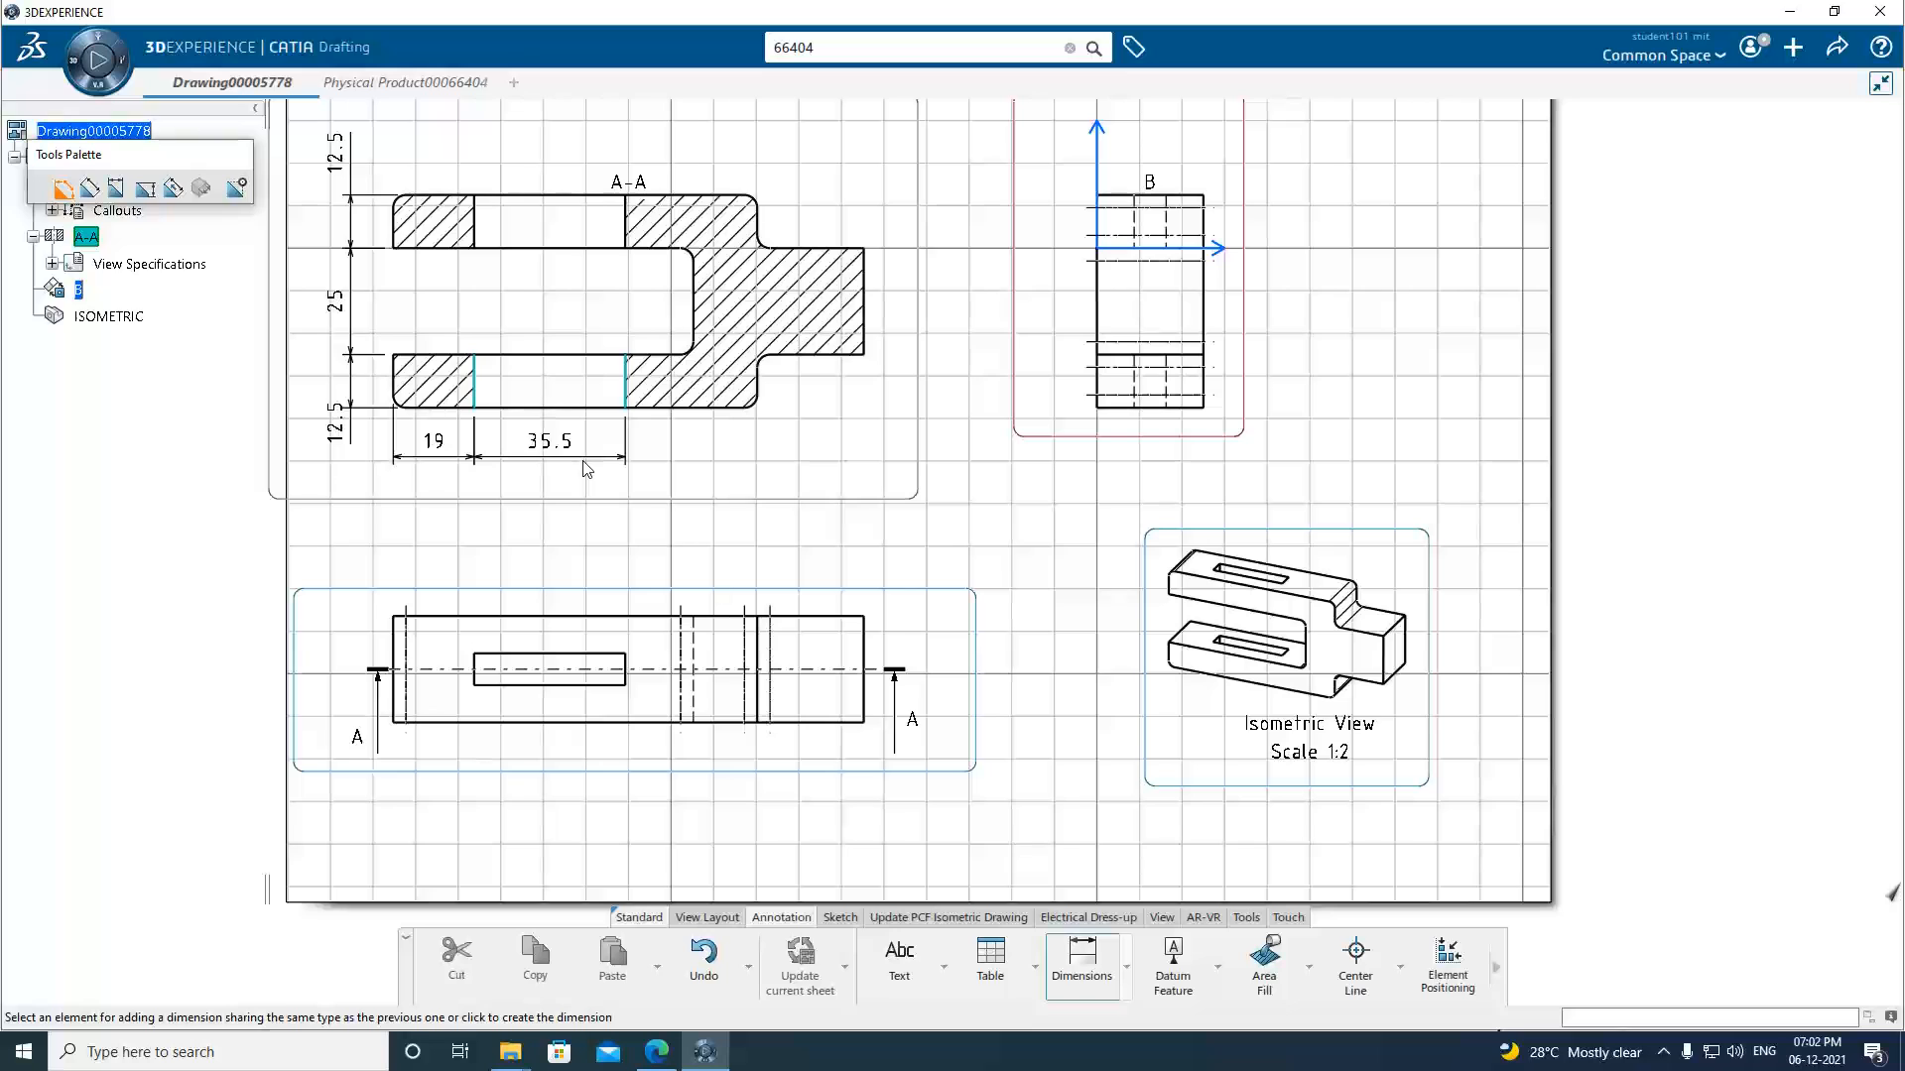
{"action": "left_click", "coordinate": [586, 469]}
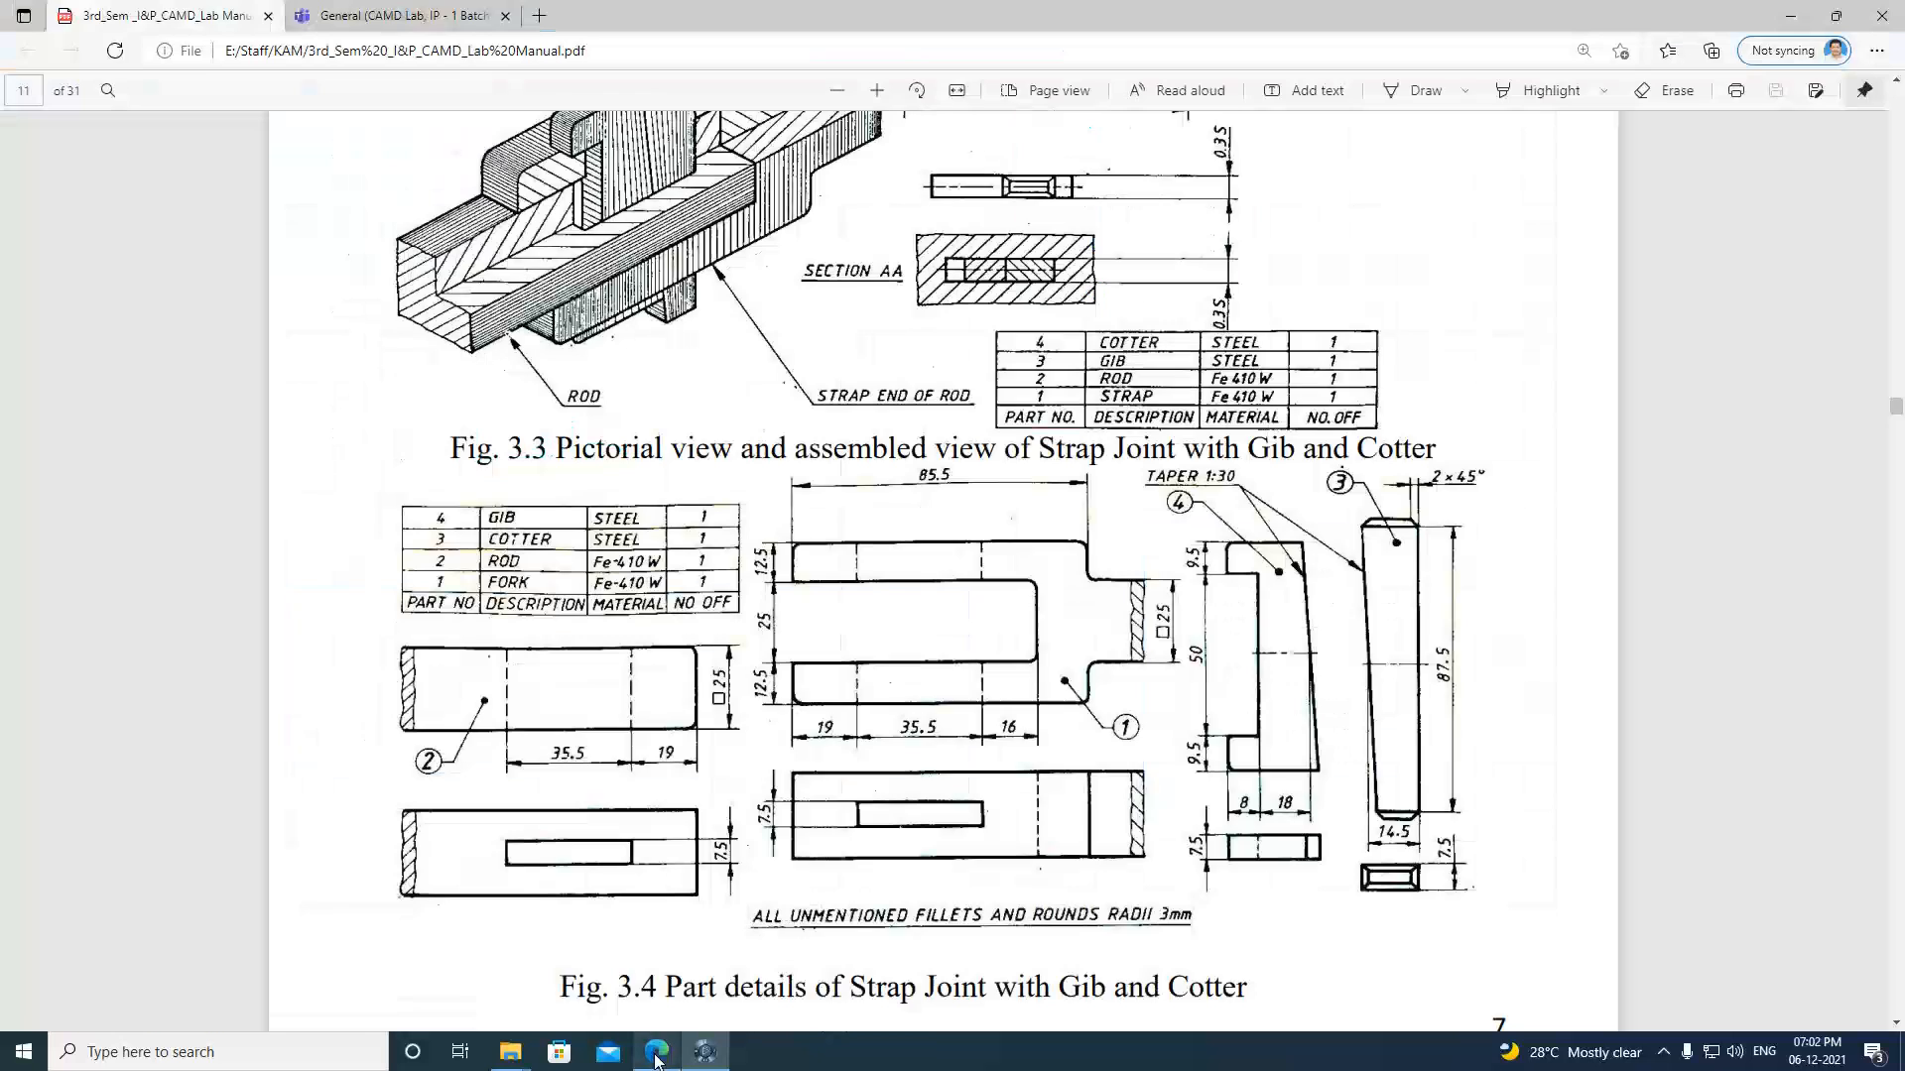
Check the fork details in the lab manual PDF again and dimension from the slot's inner edge on section A-A's lower arm.
{"action": "left_click", "coordinate": [655, 1053]}
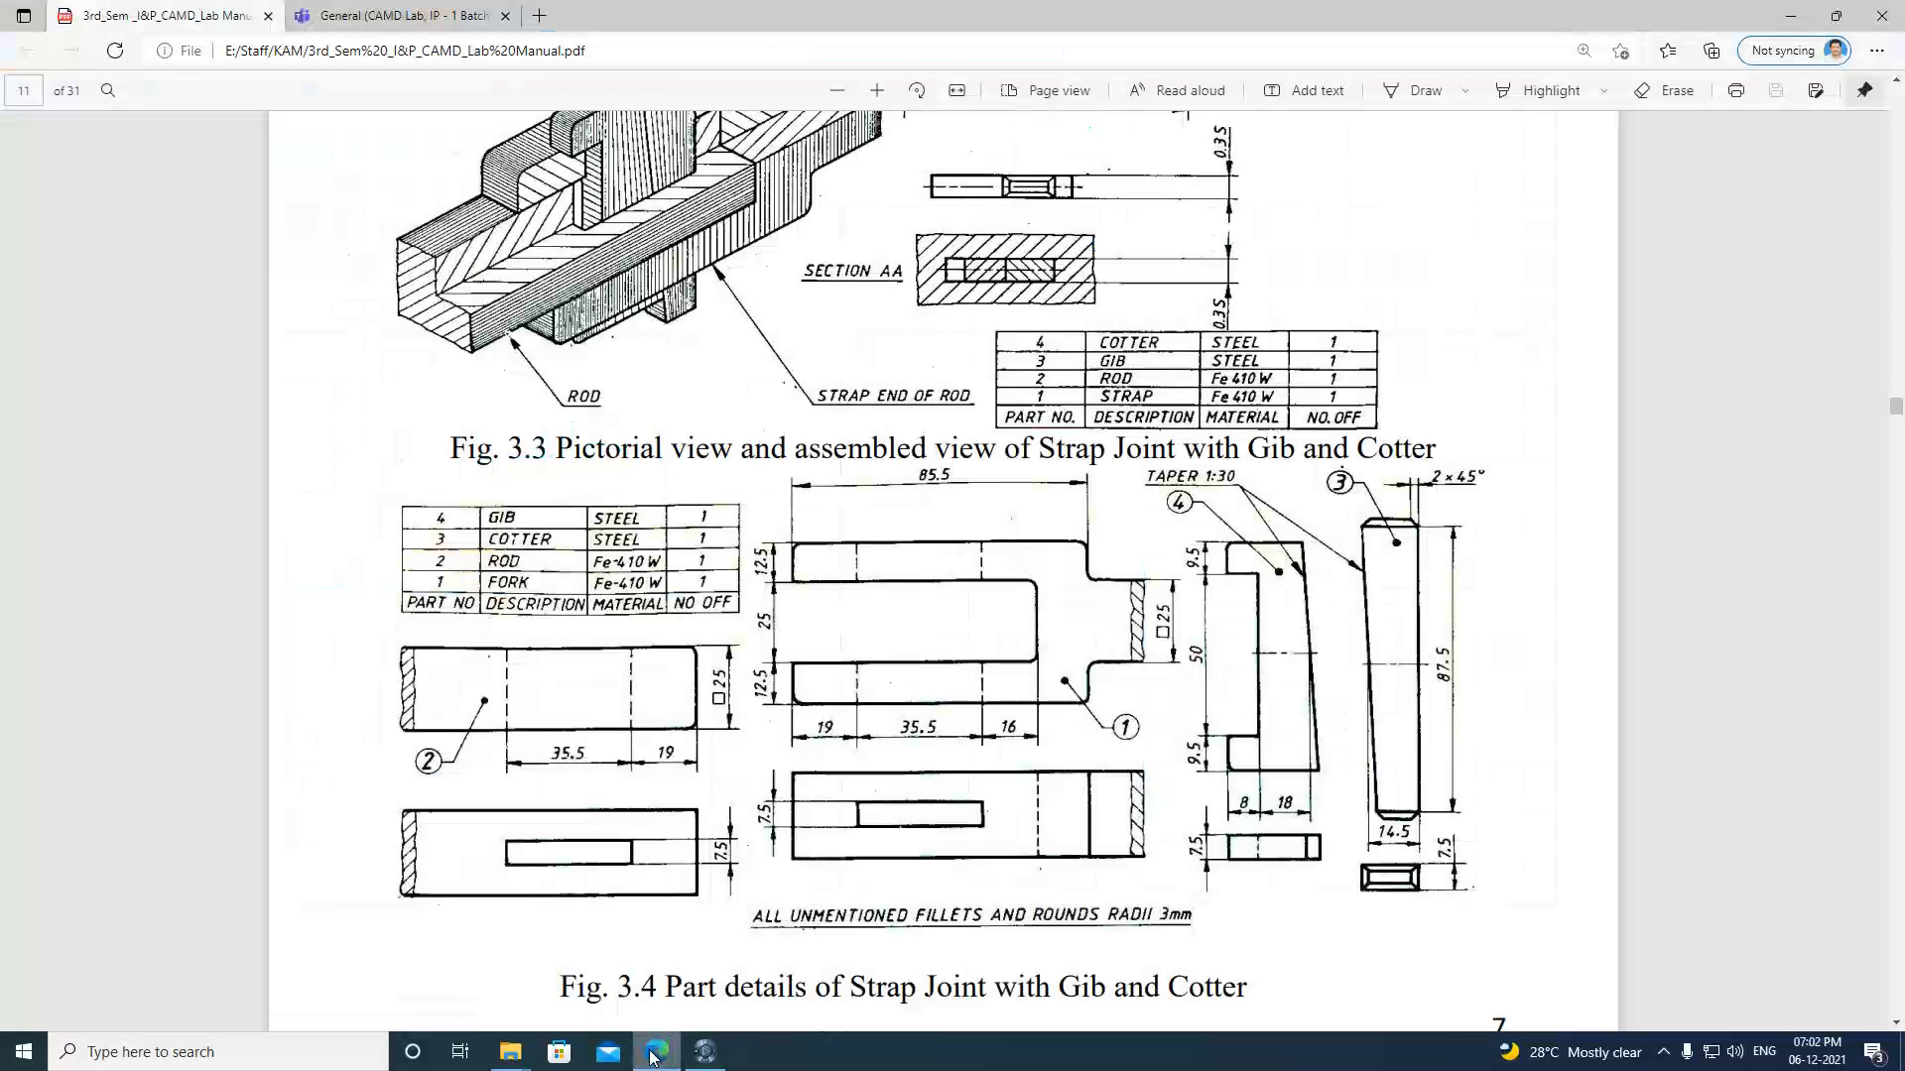
{"action": "left_click", "coordinate": [654, 1054]}
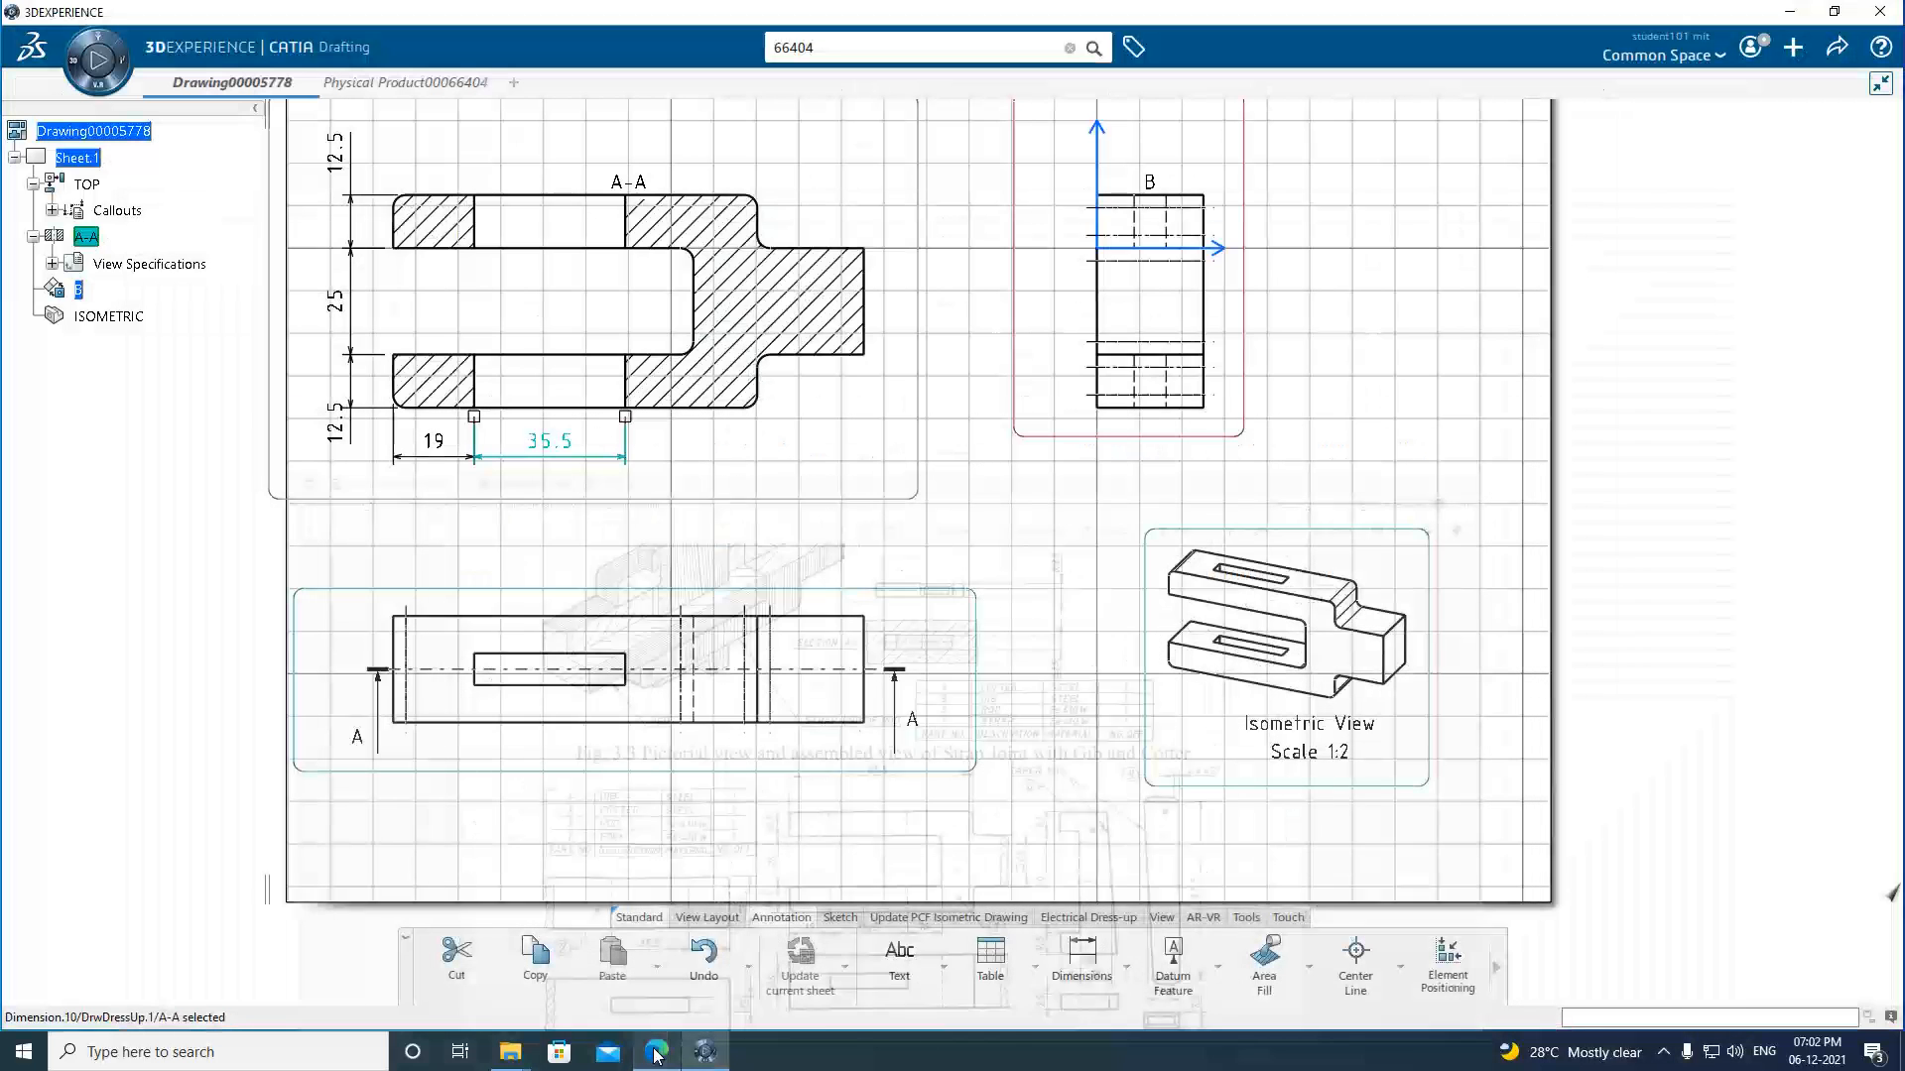
{"action": "left_click", "coordinate": [1081, 958]}
{"action": "left_click", "coordinate": [633, 381]}
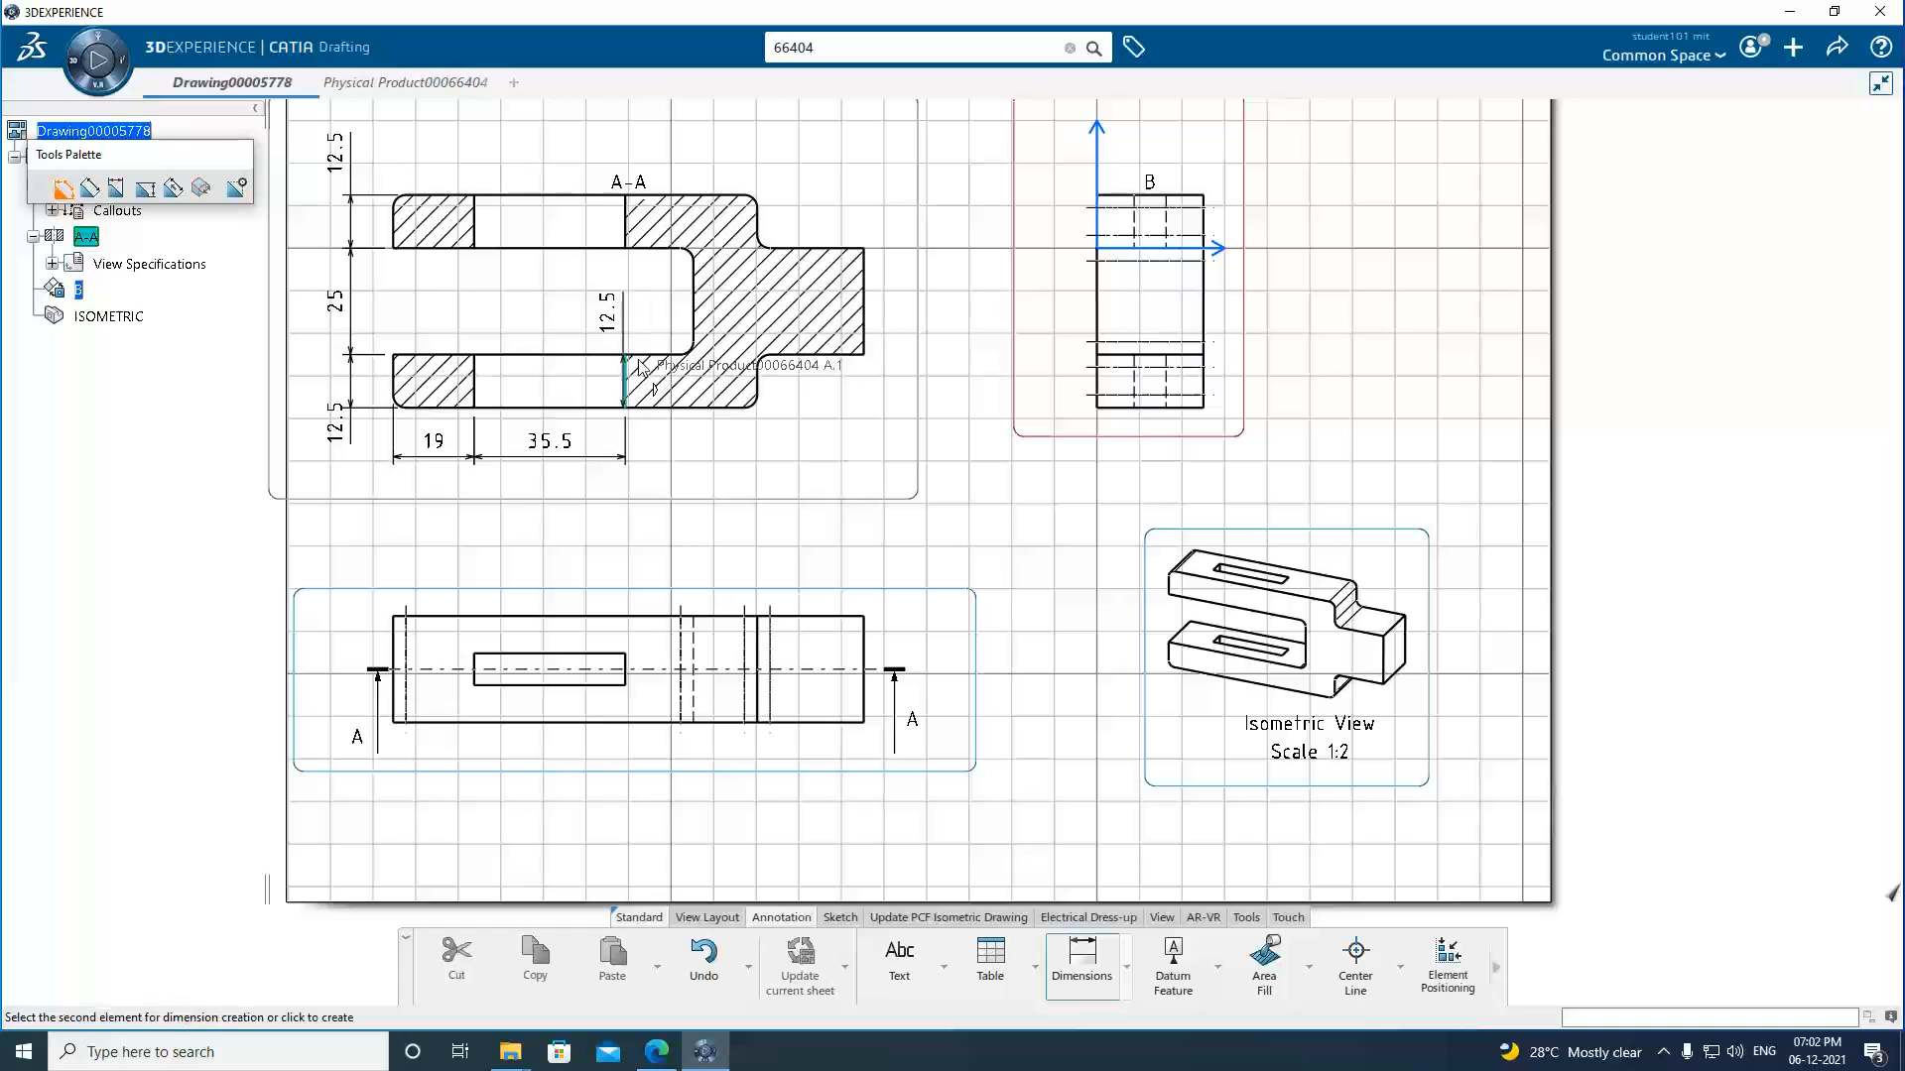
Dimension the distance from the lower slot to the fork's inner wall and the fork head's overall length in section view A-A.
{"action": "left_click", "coordinate": [695, 320]}
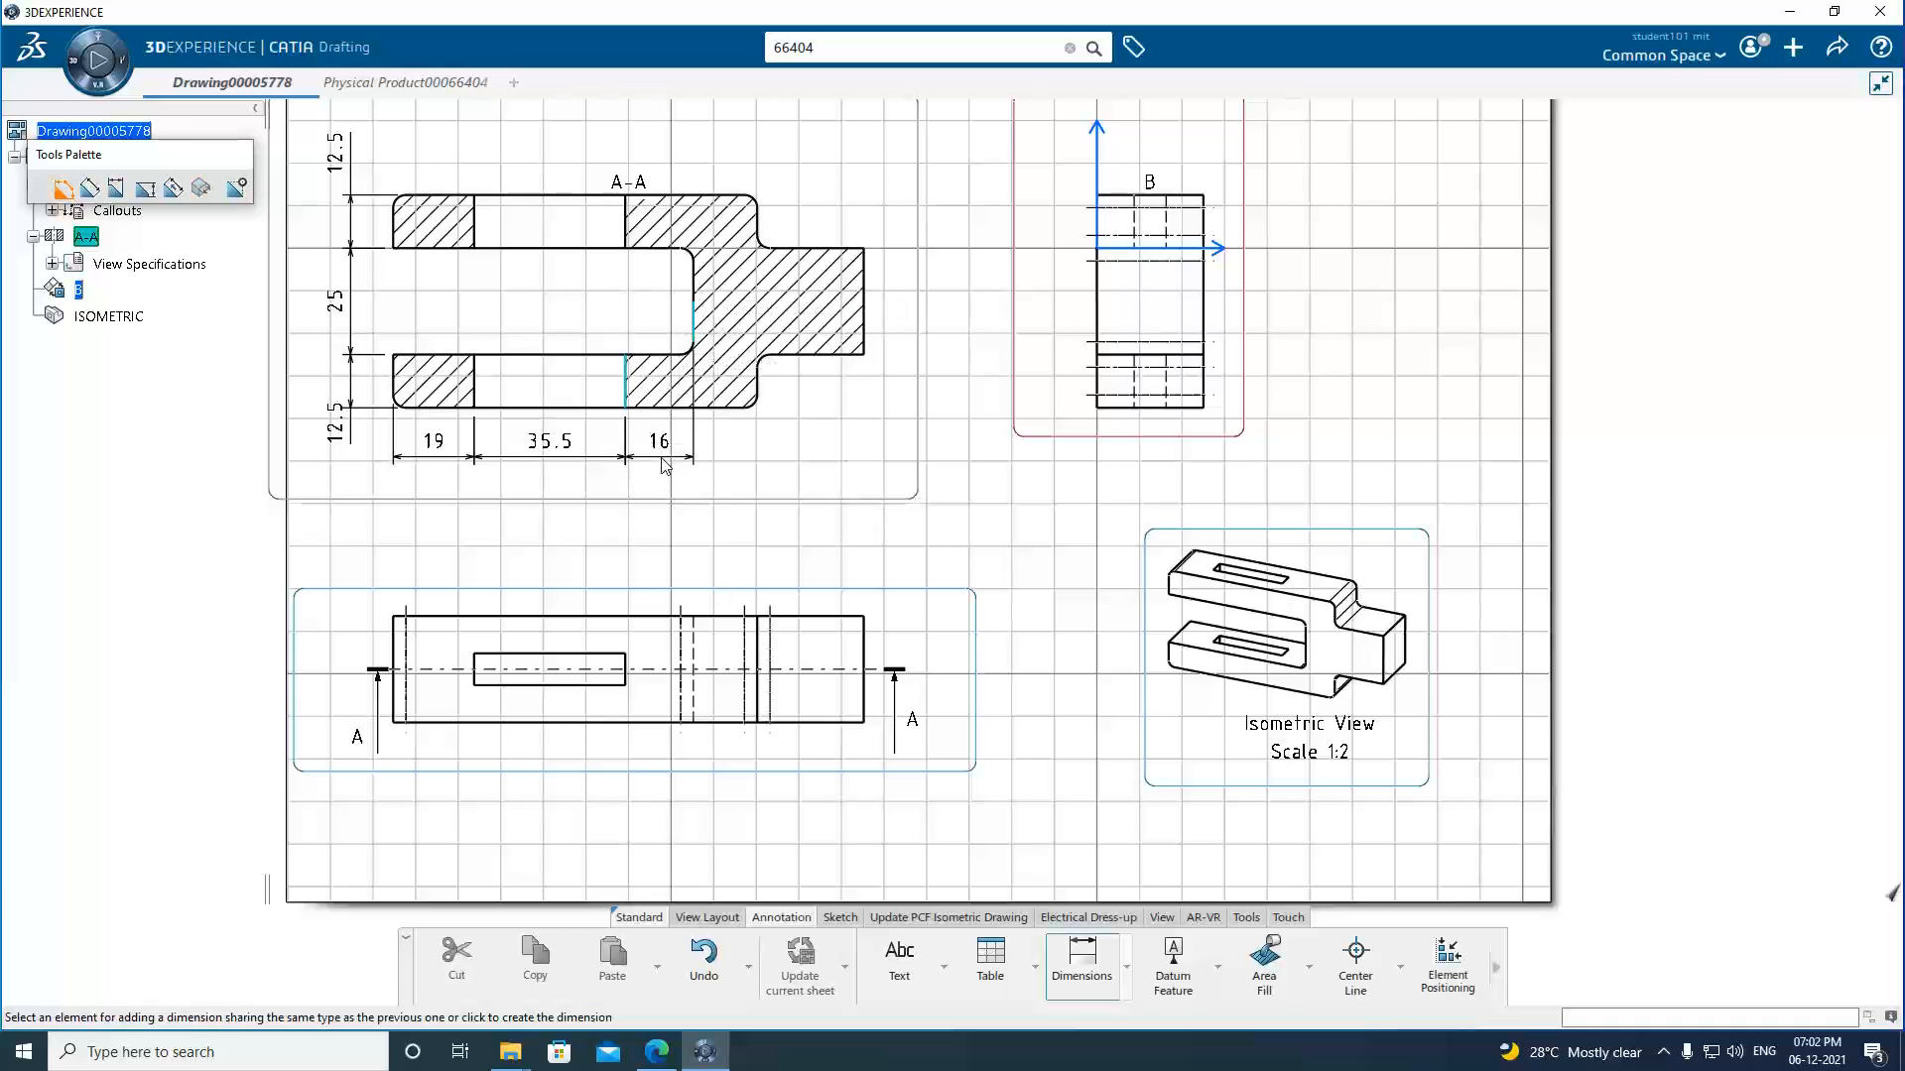
{"action": "left_click", "coordinate": [664, 466]}
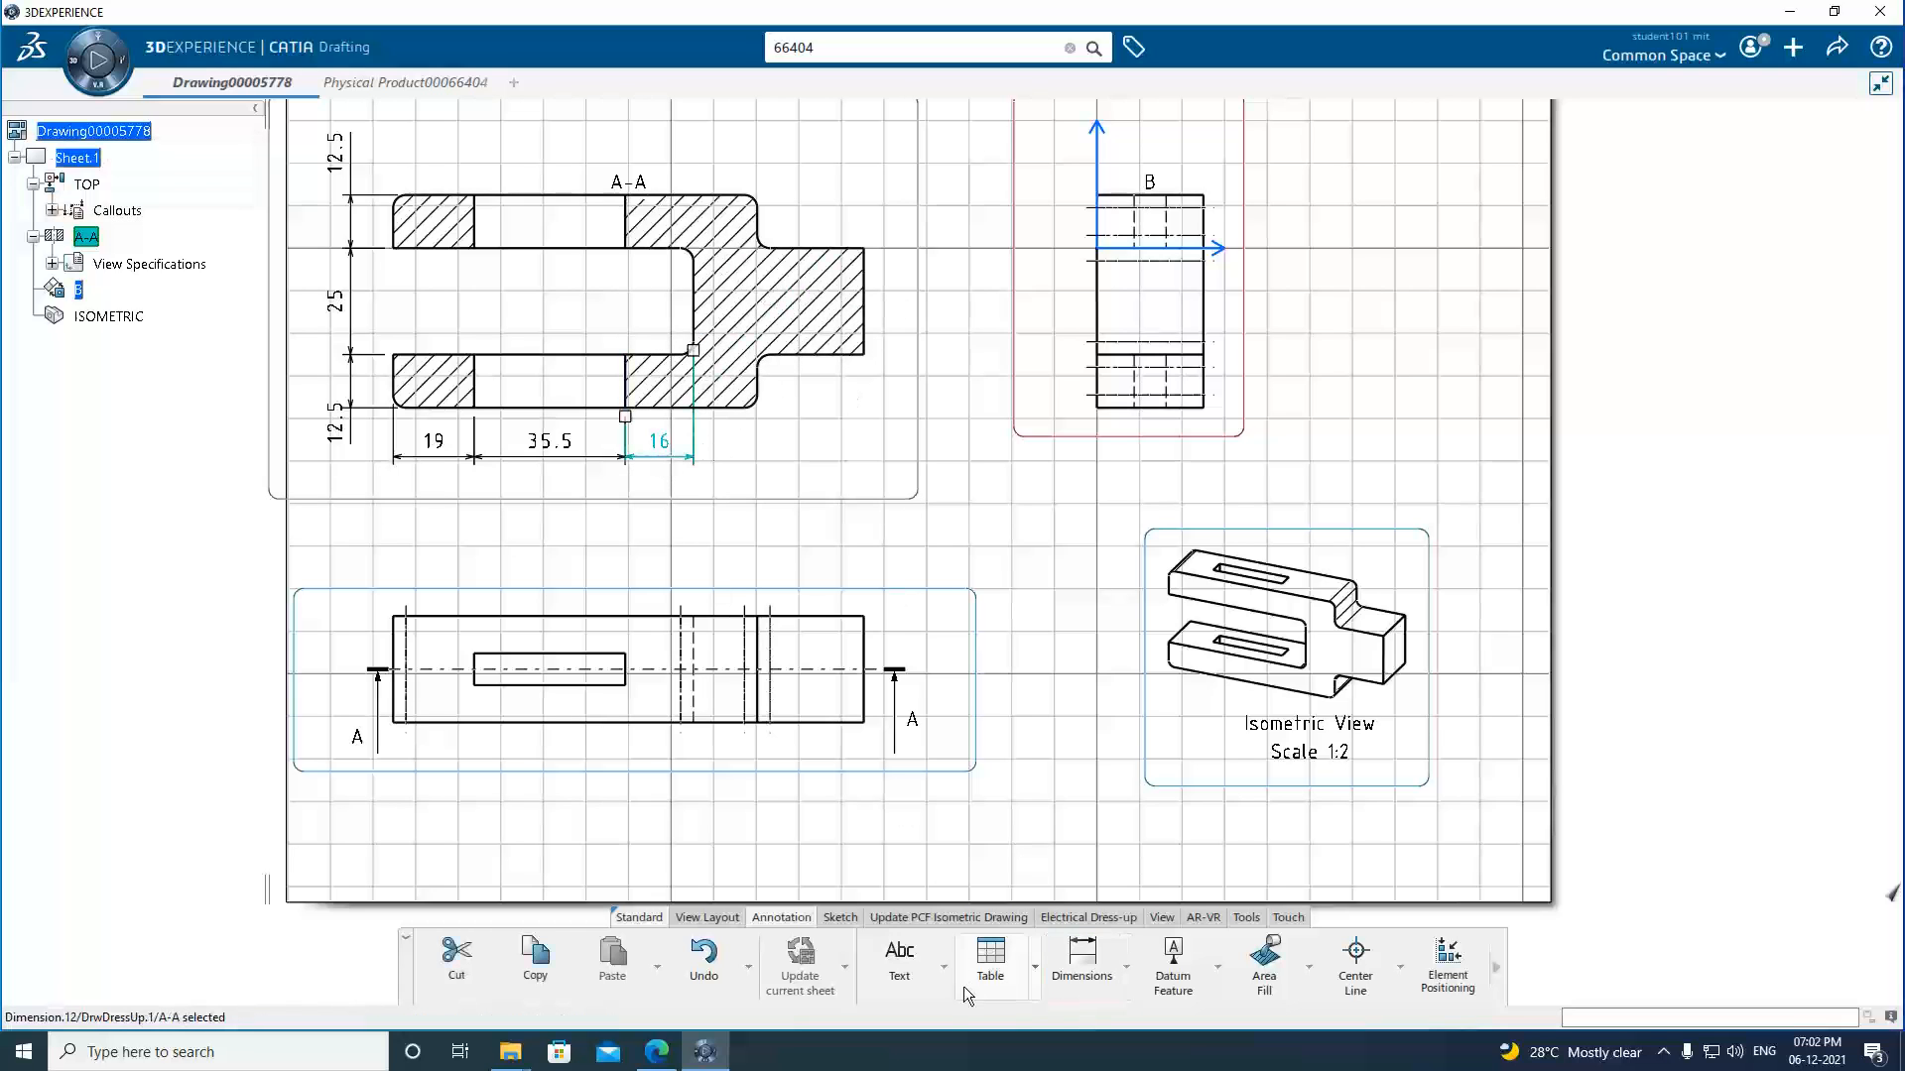
{"action": "left_click", "coordinate": [1086, 955]}
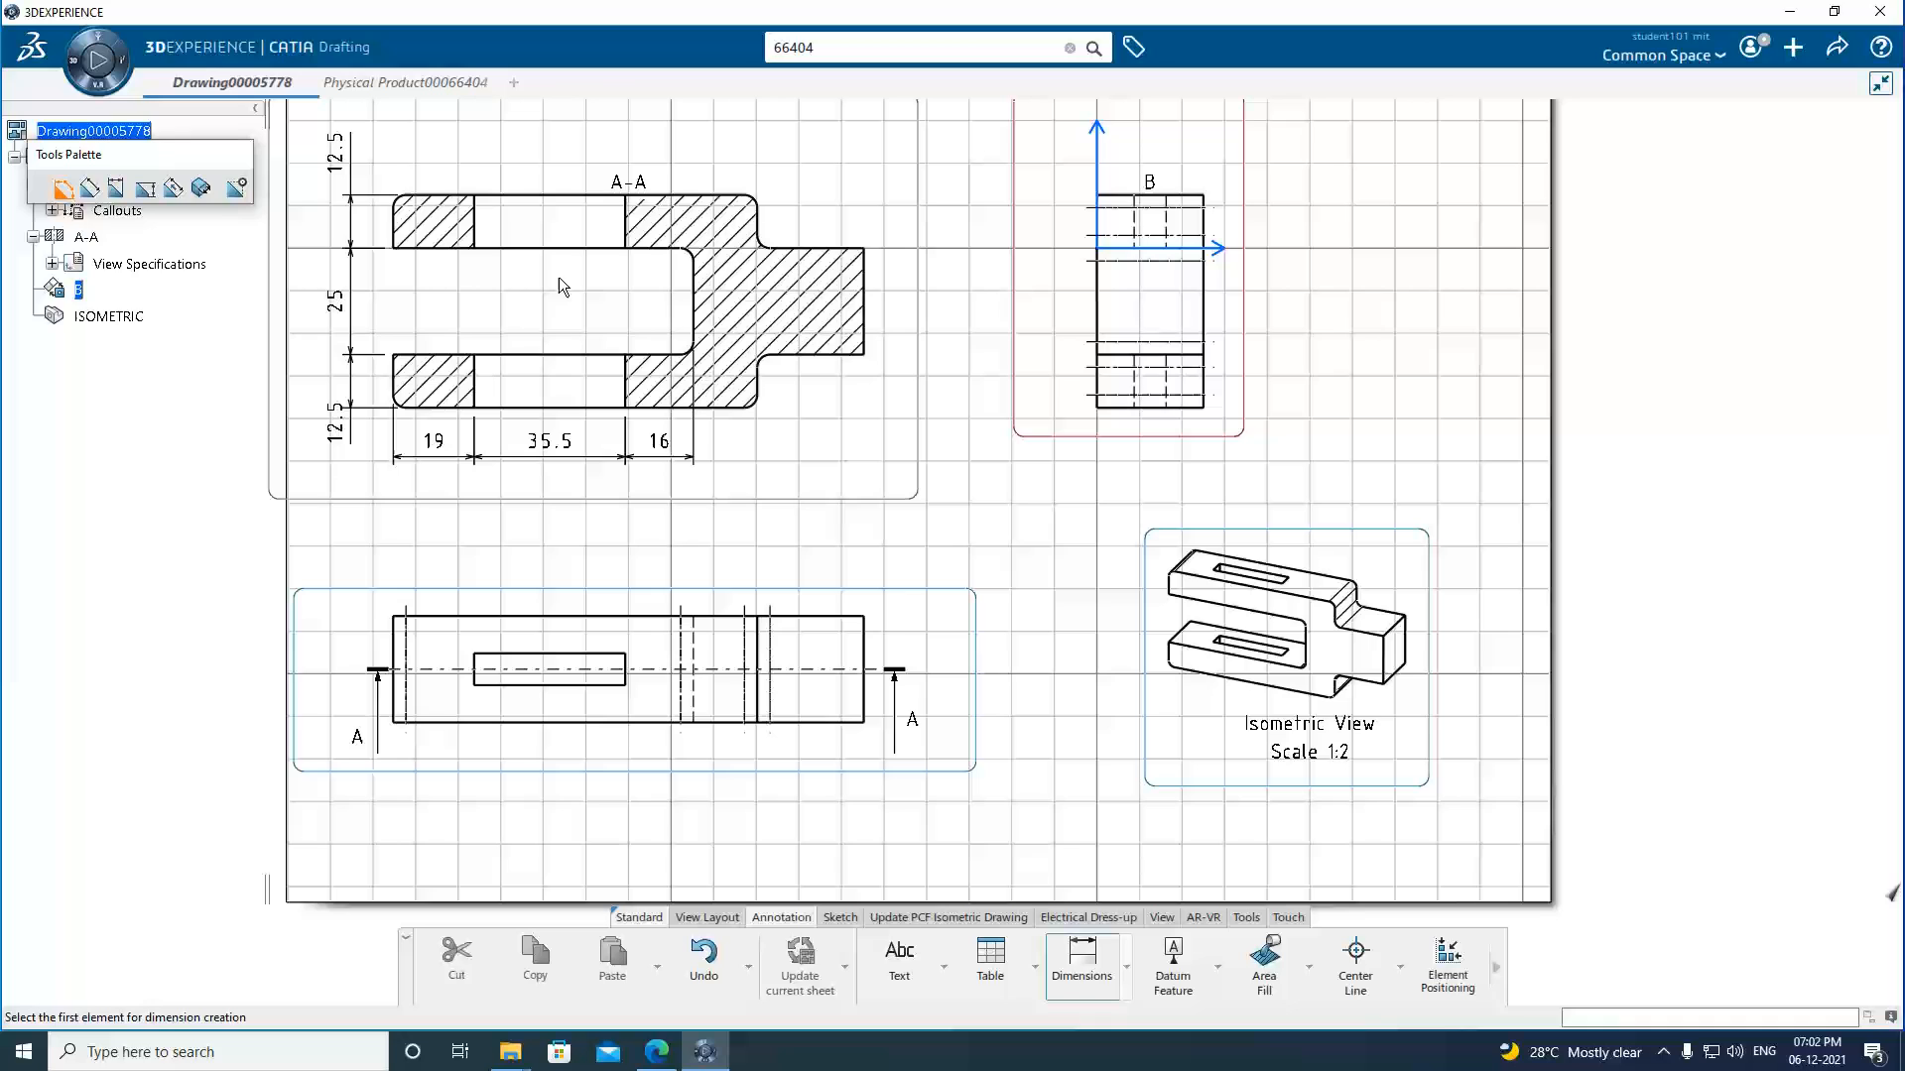
{"action": "left_click", "coordinate": [405, 234]}
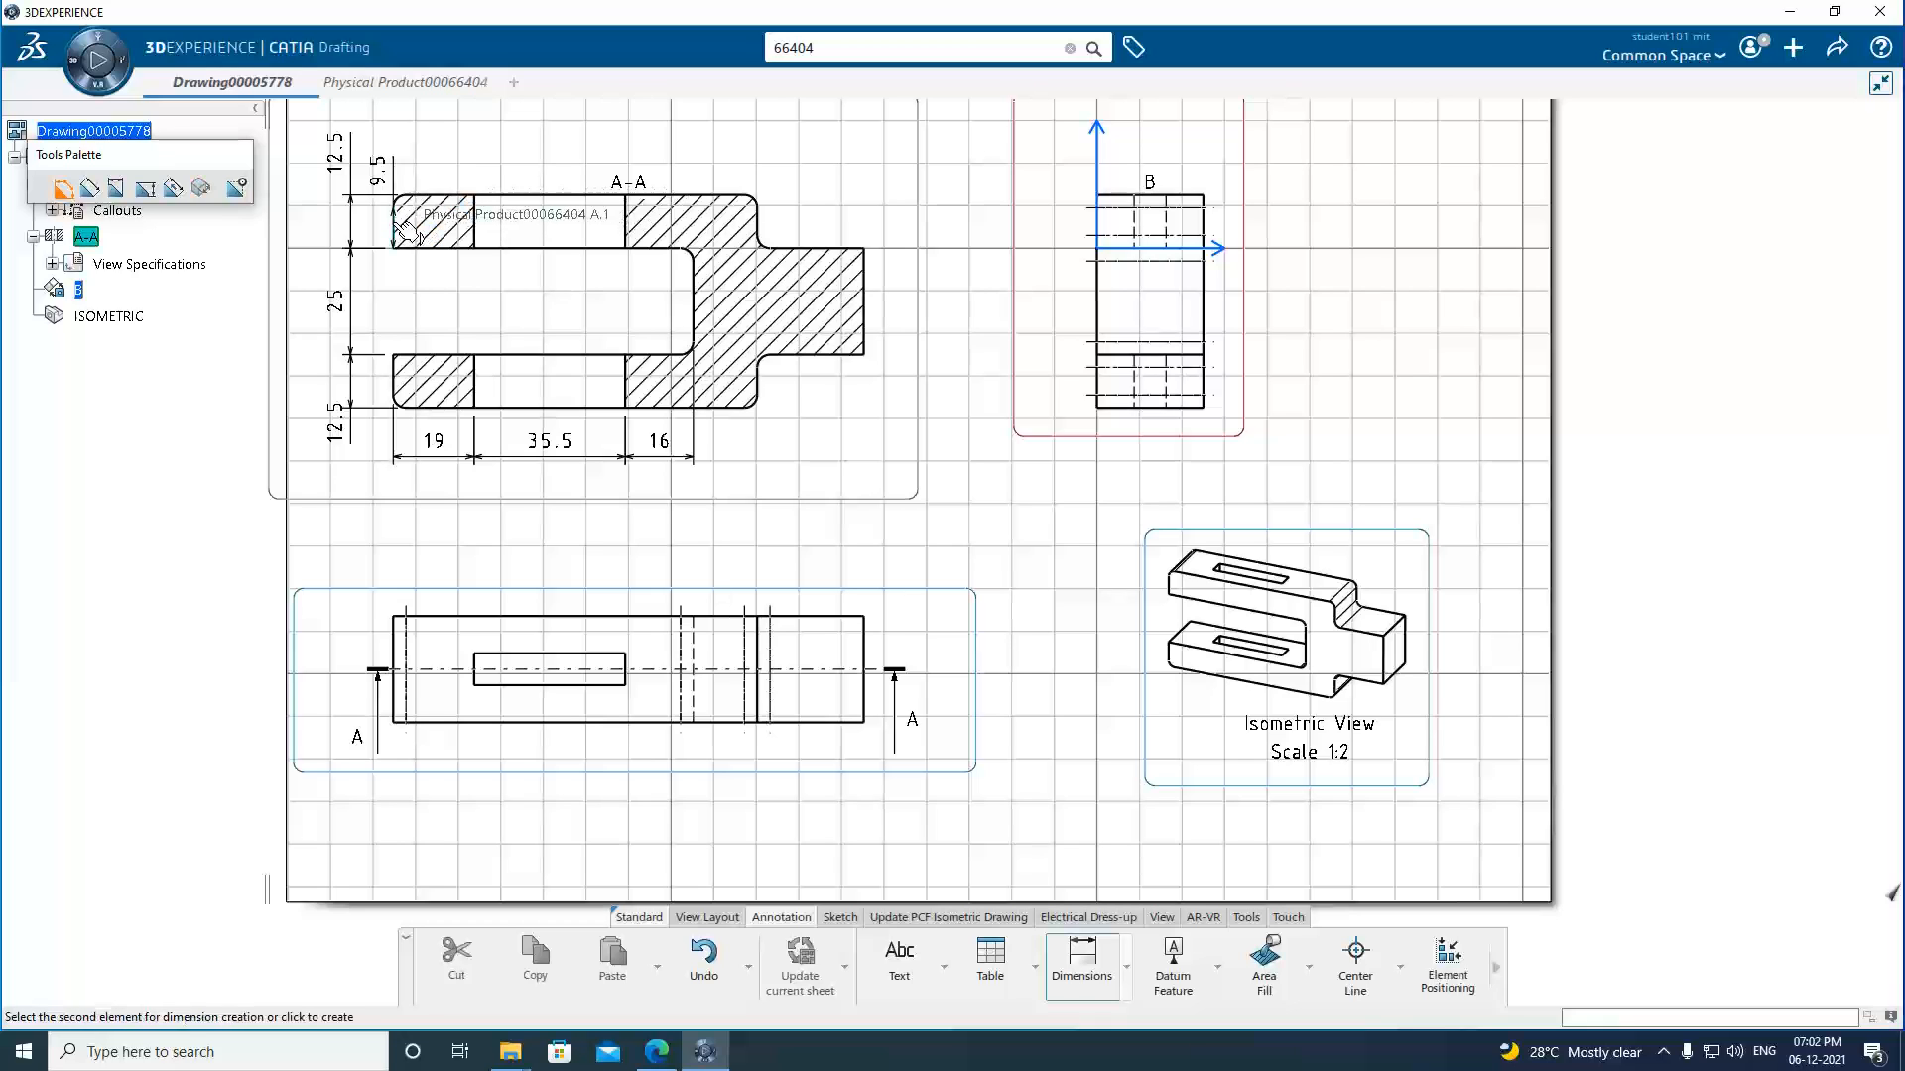
{"action": "left_click", "coordinate": [767, 233]}
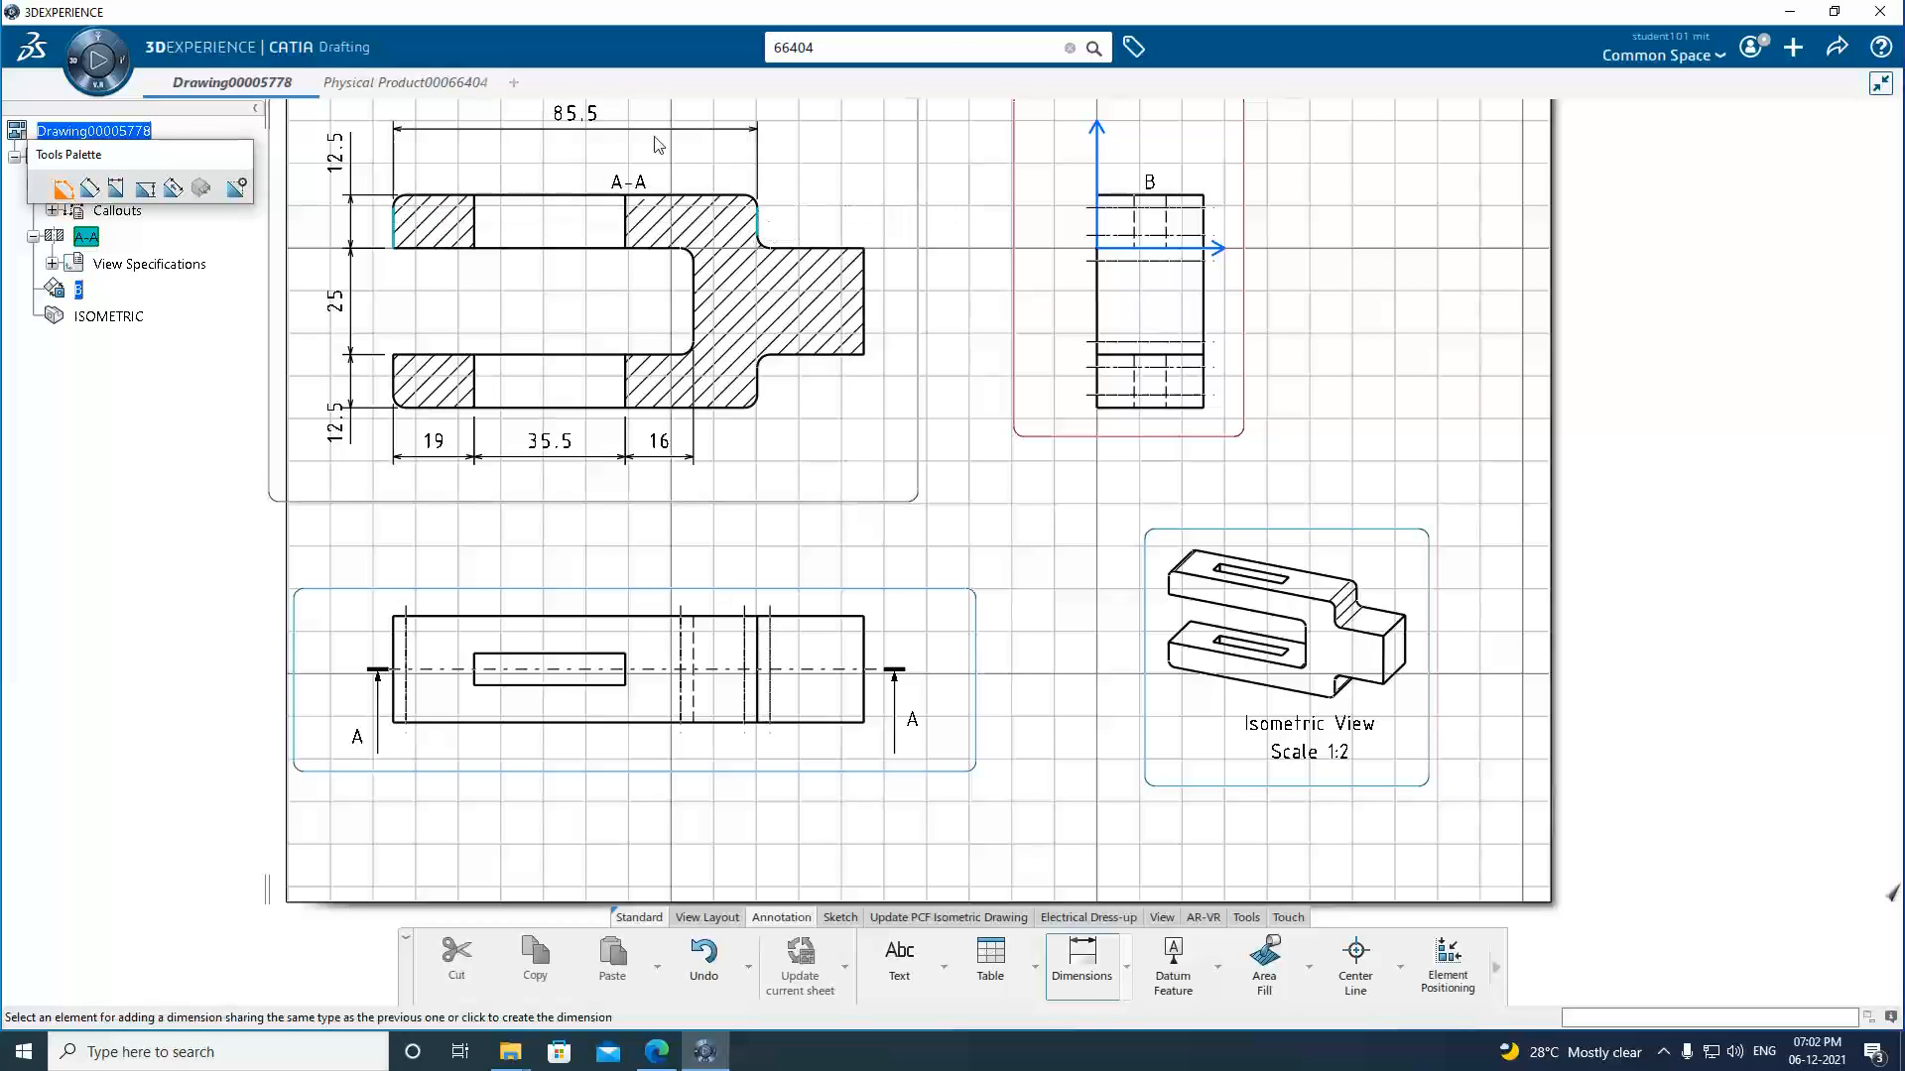
{"action": "left_click", "coordinate": [606, 155]}
{"action": "left_click", "coordinate": [993, 537]}
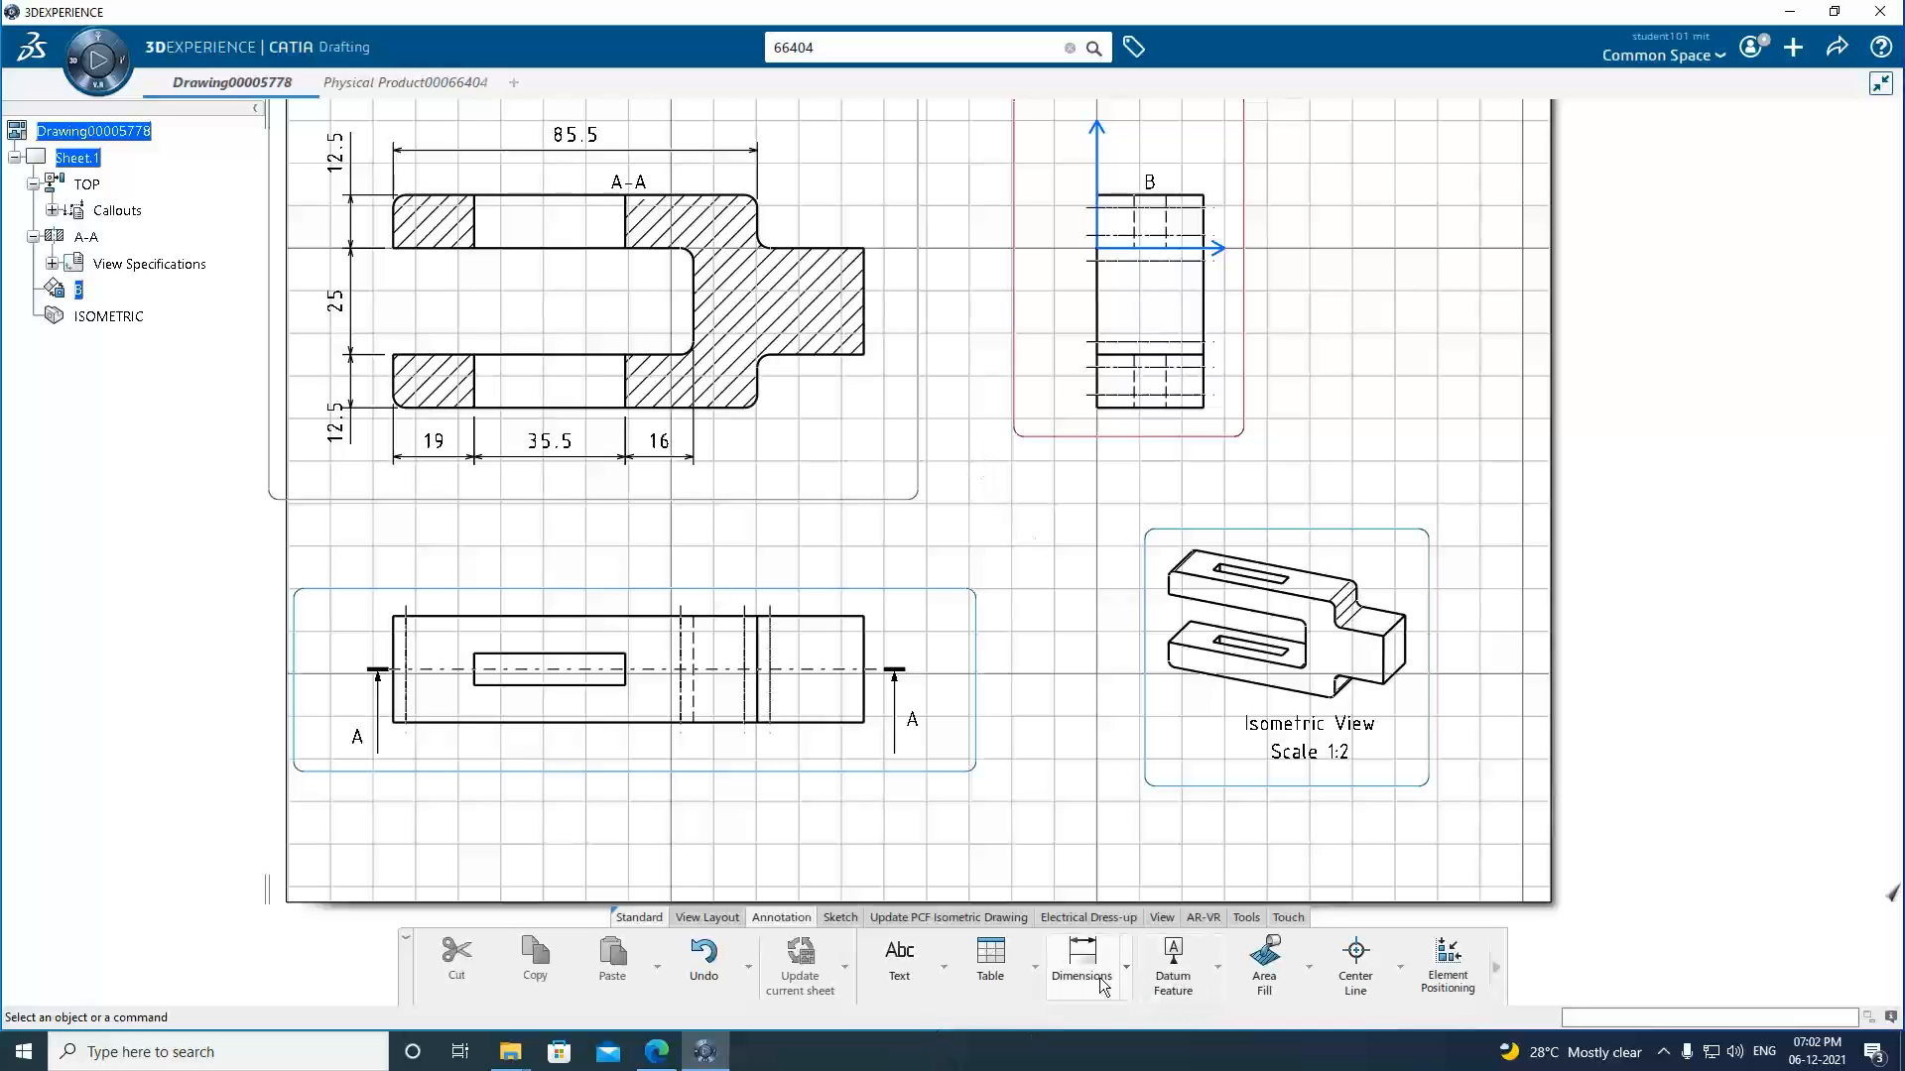
Check the fork in Fig. 3.4 of the lab manual in Edge, and dimension the shank's height in section view A-A.
{"action": "left_click", "coordinate": [704, 1052]}
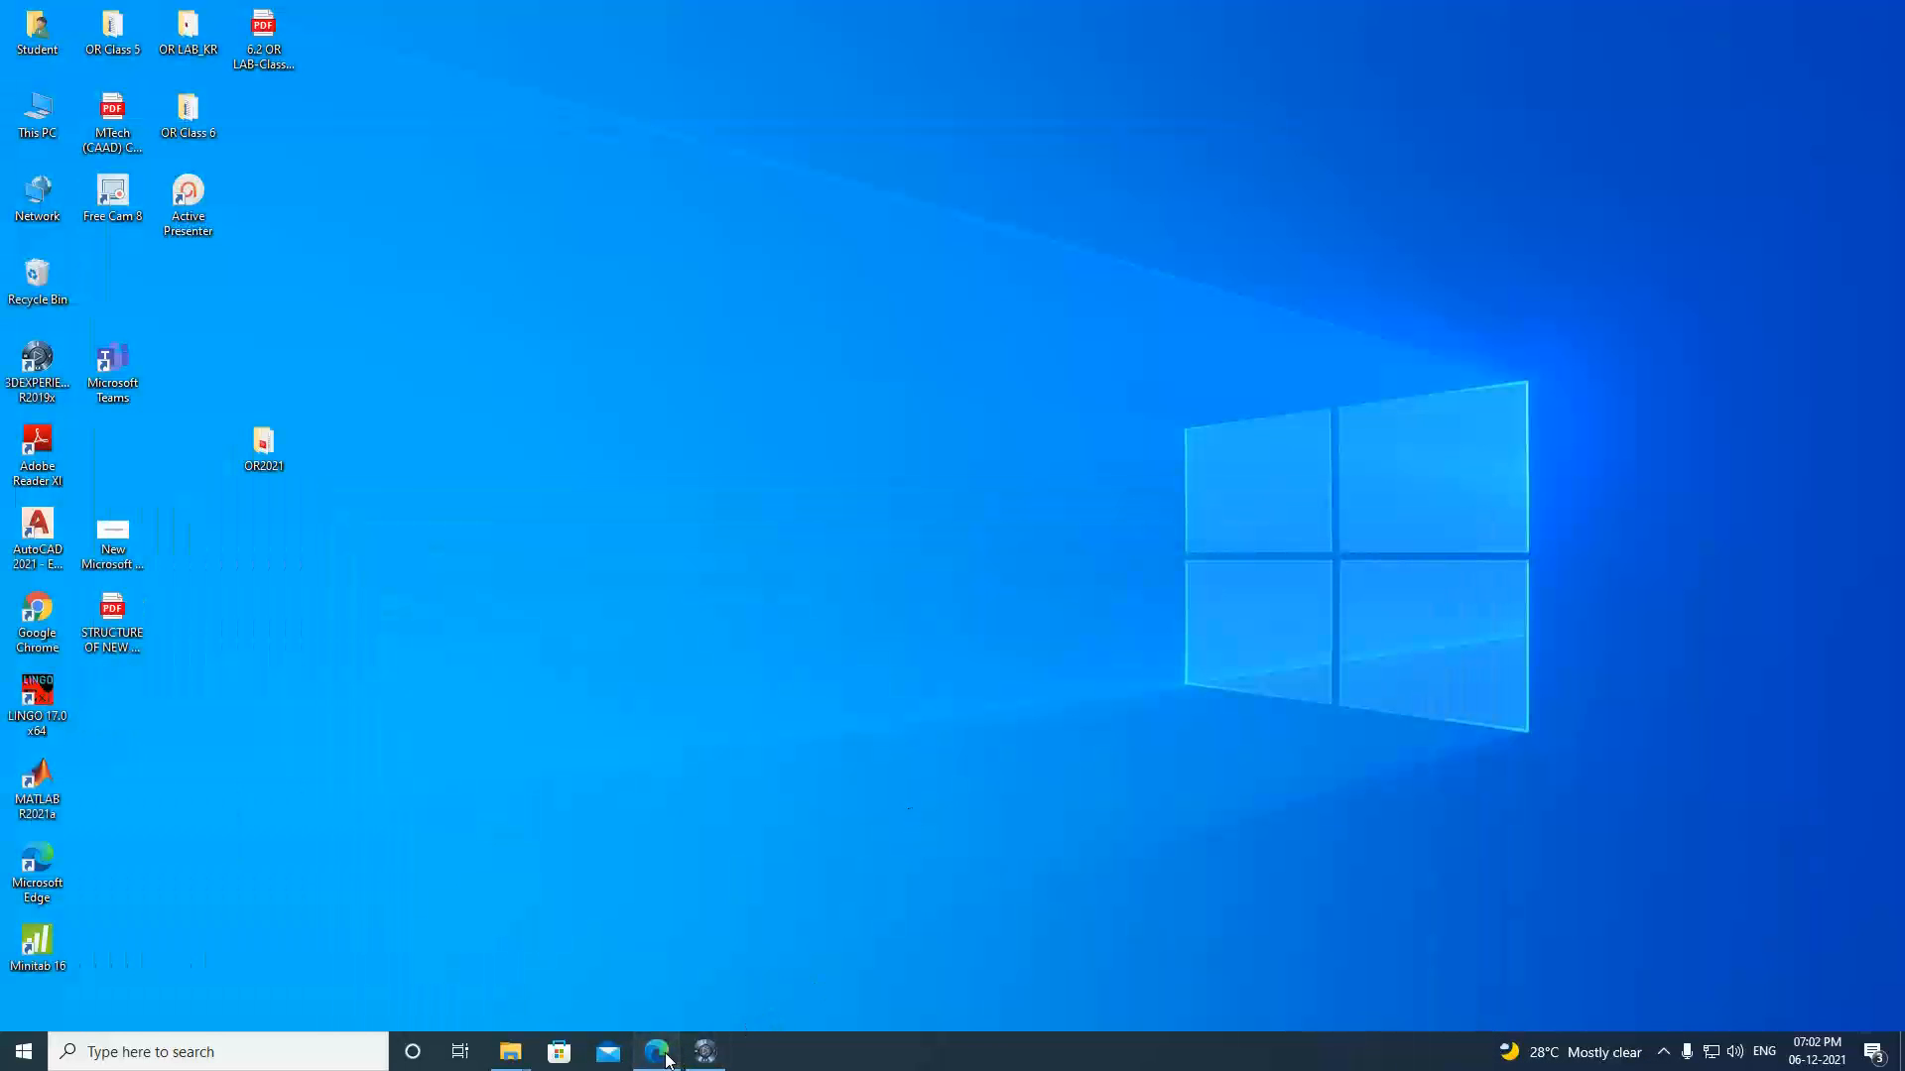
{"action": "left_click", "coordinate": [656, 1052]}
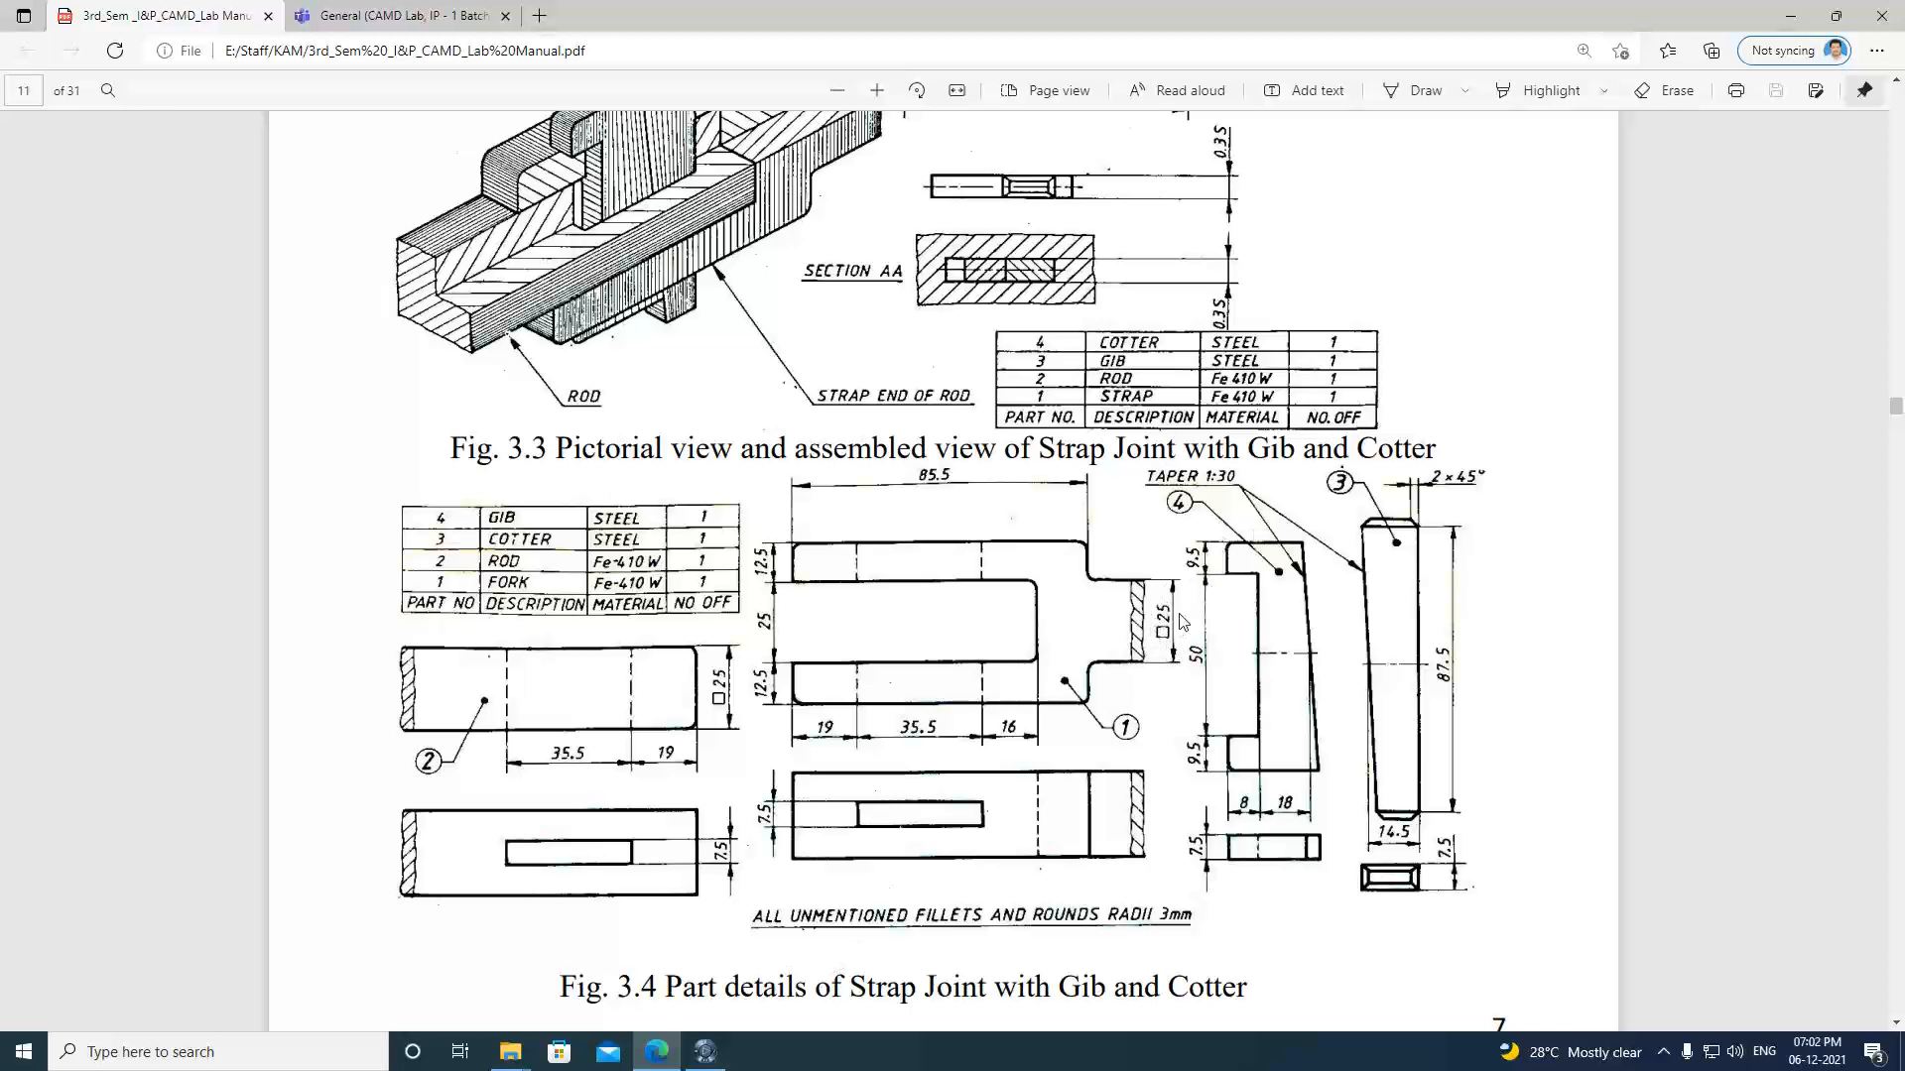
{"action": "left_click", "coordinate": [705, 1052]}
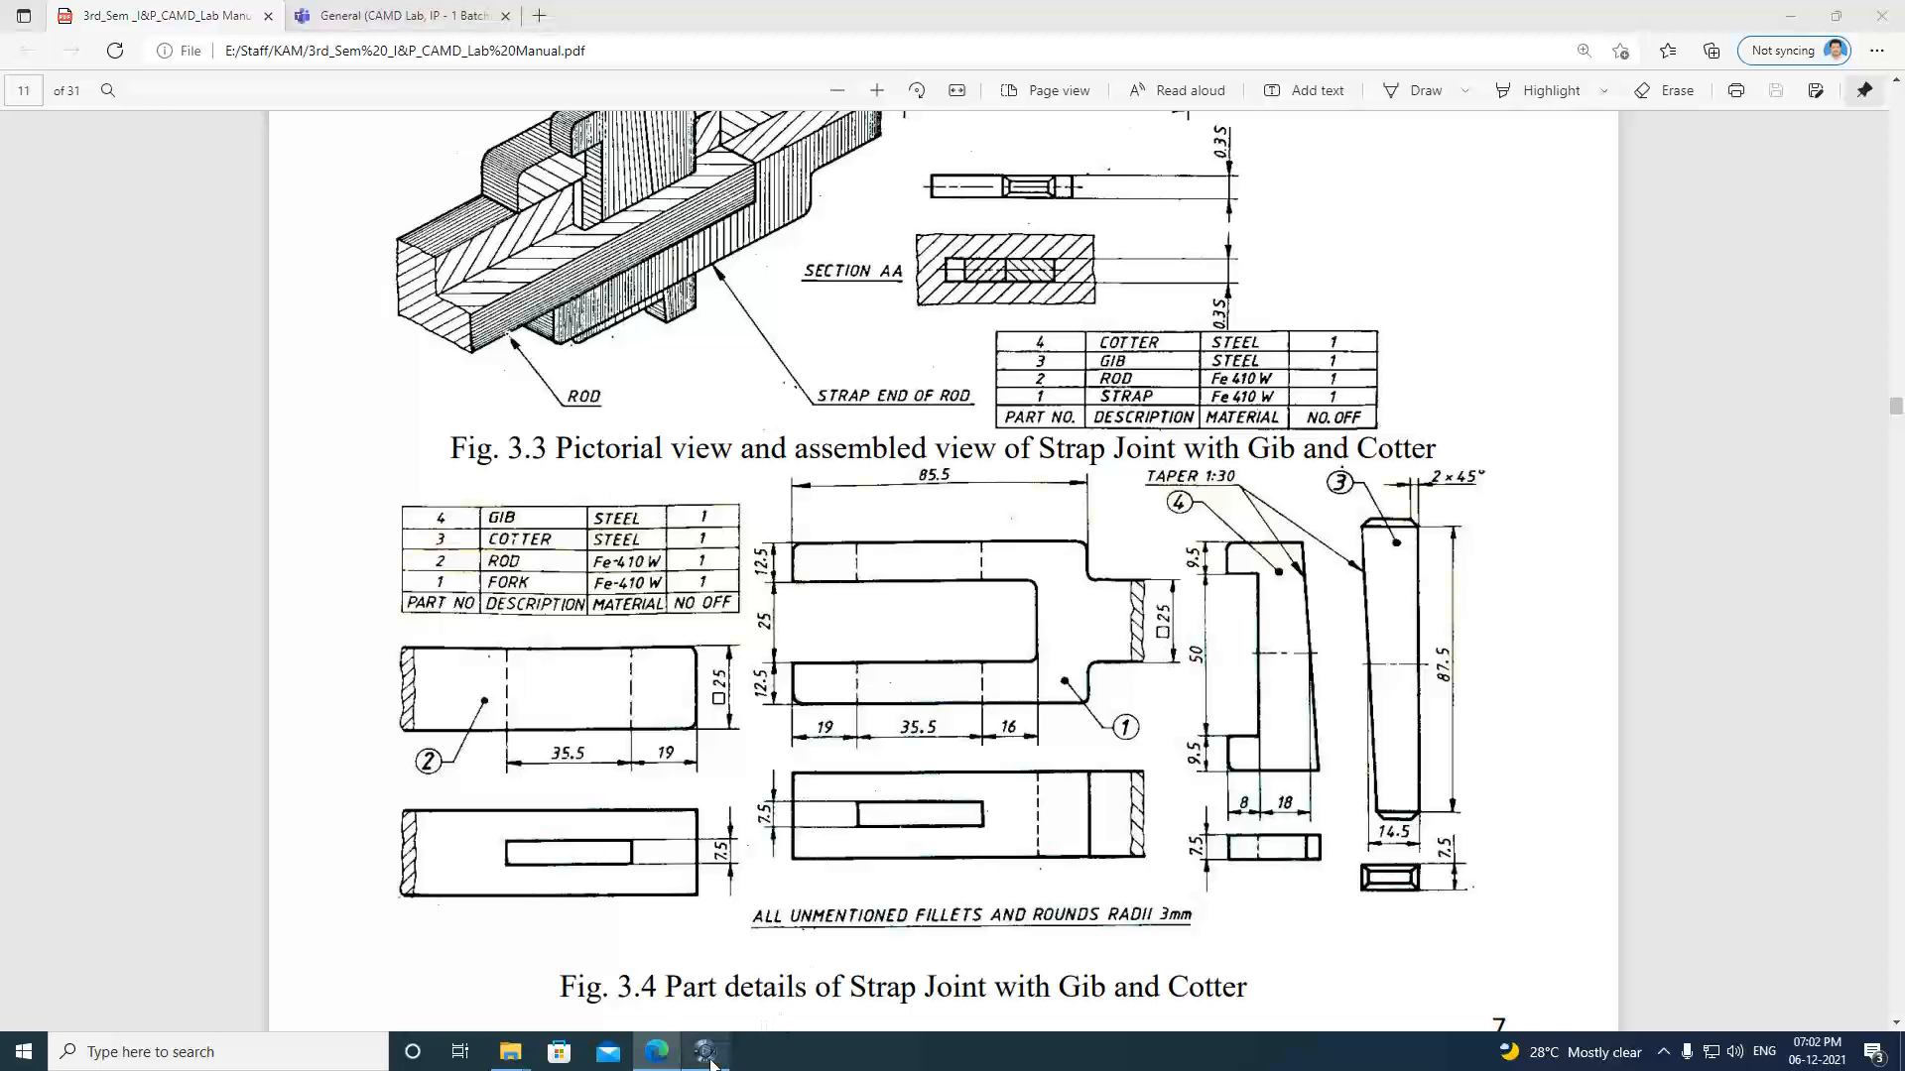
{"action": "left_click", "coordinate": [1078, 967]}
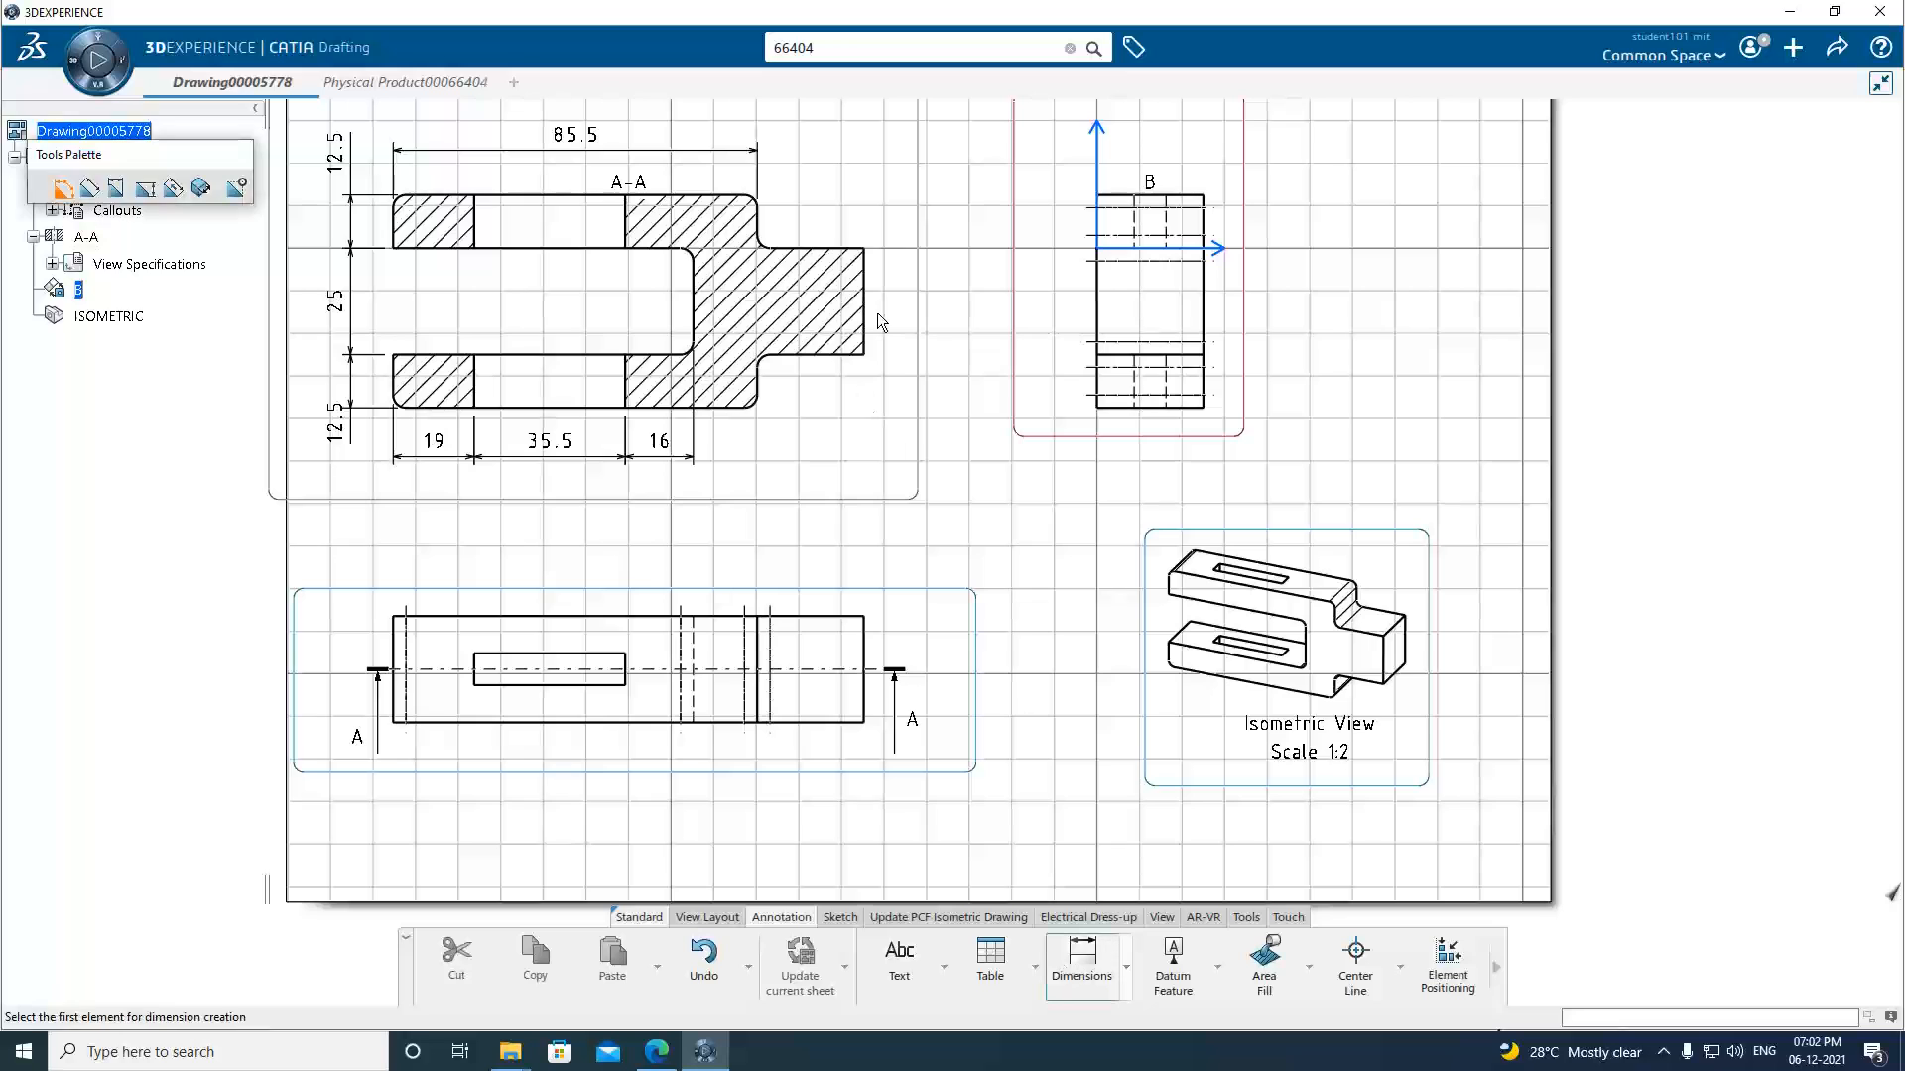
{"action": "left_click", "coordinate": [853, 248]}
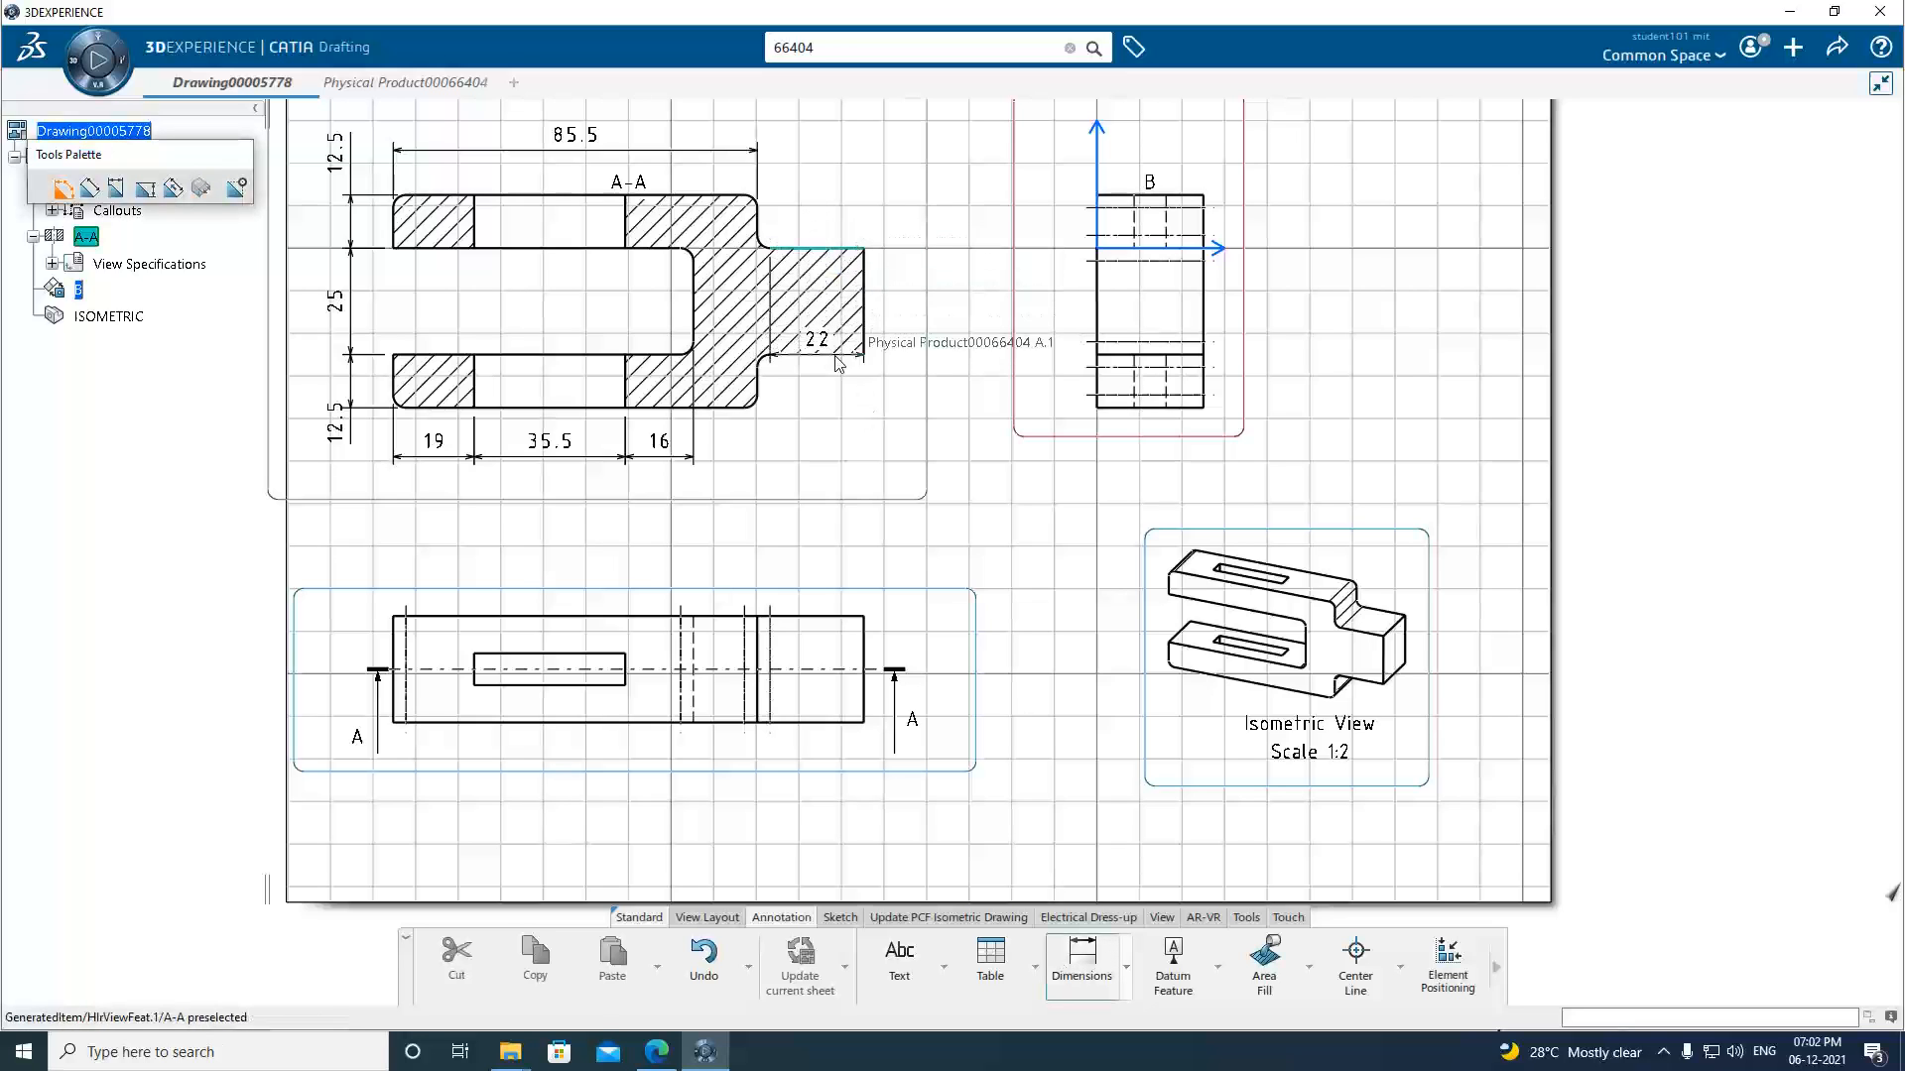
{"action": "left_click", "coordinate": [838, 354]}
{"action": "left_click", "coordinate": [931, 317]}
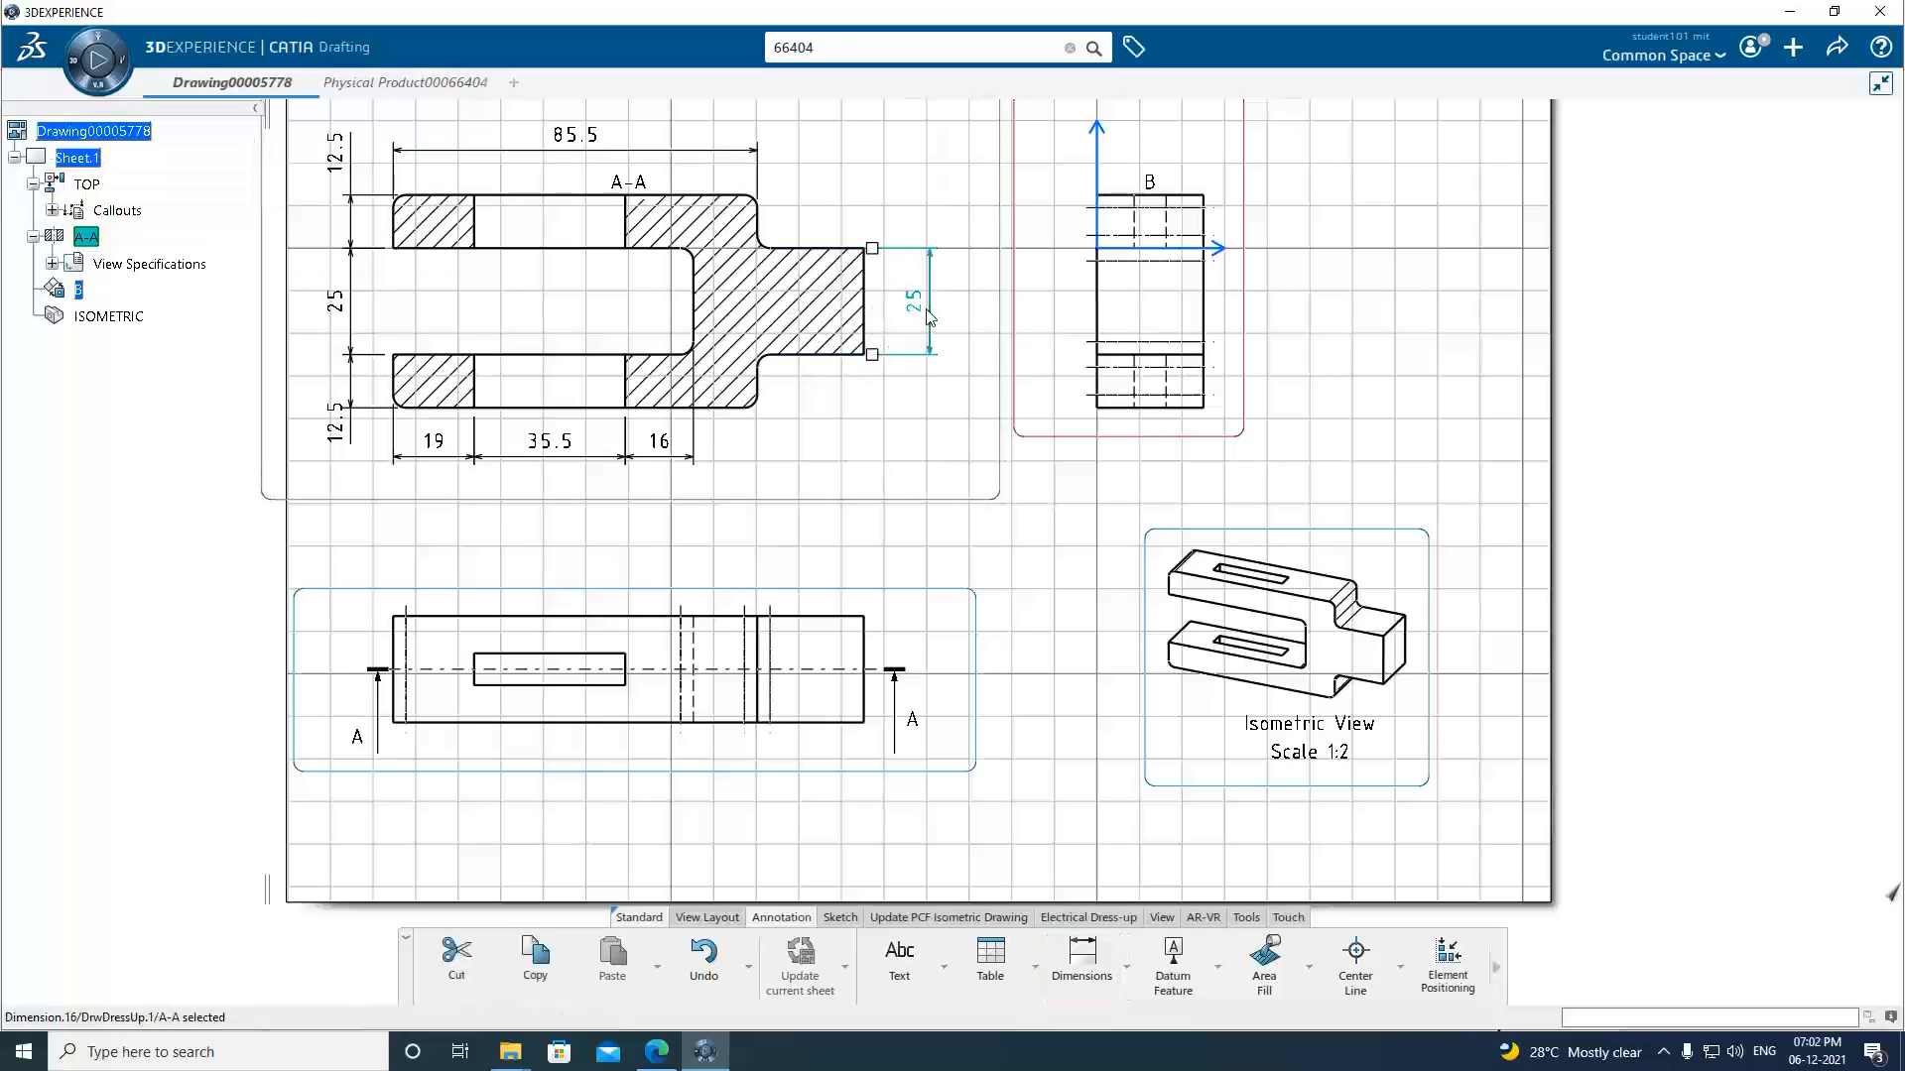
{"action": "left_click", "coordinate": [952, 404]}
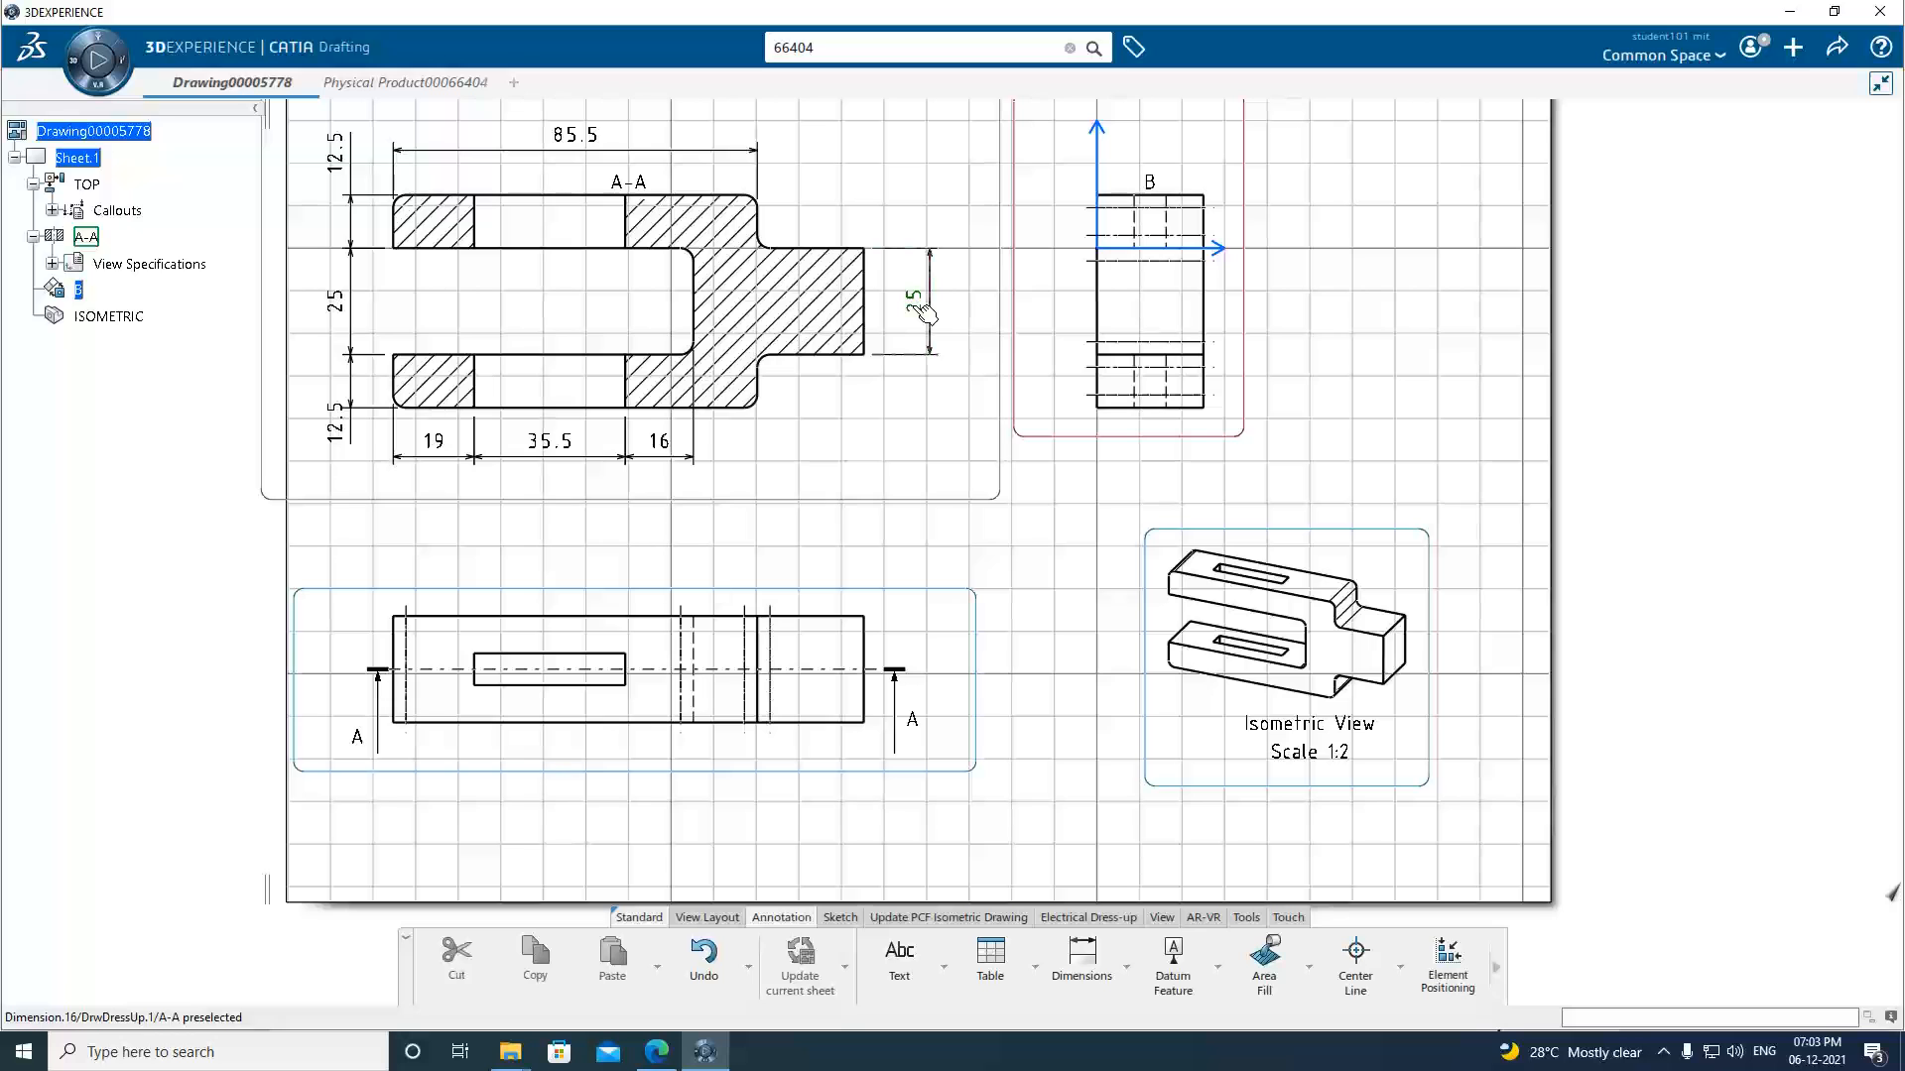
Add a square symbol as prefix to the shank's height dimension in section view A-A.
{"action": "right_click", "coordinate": [922, 314]}
{"action": "left_click", "coordinate": [947, 394]}
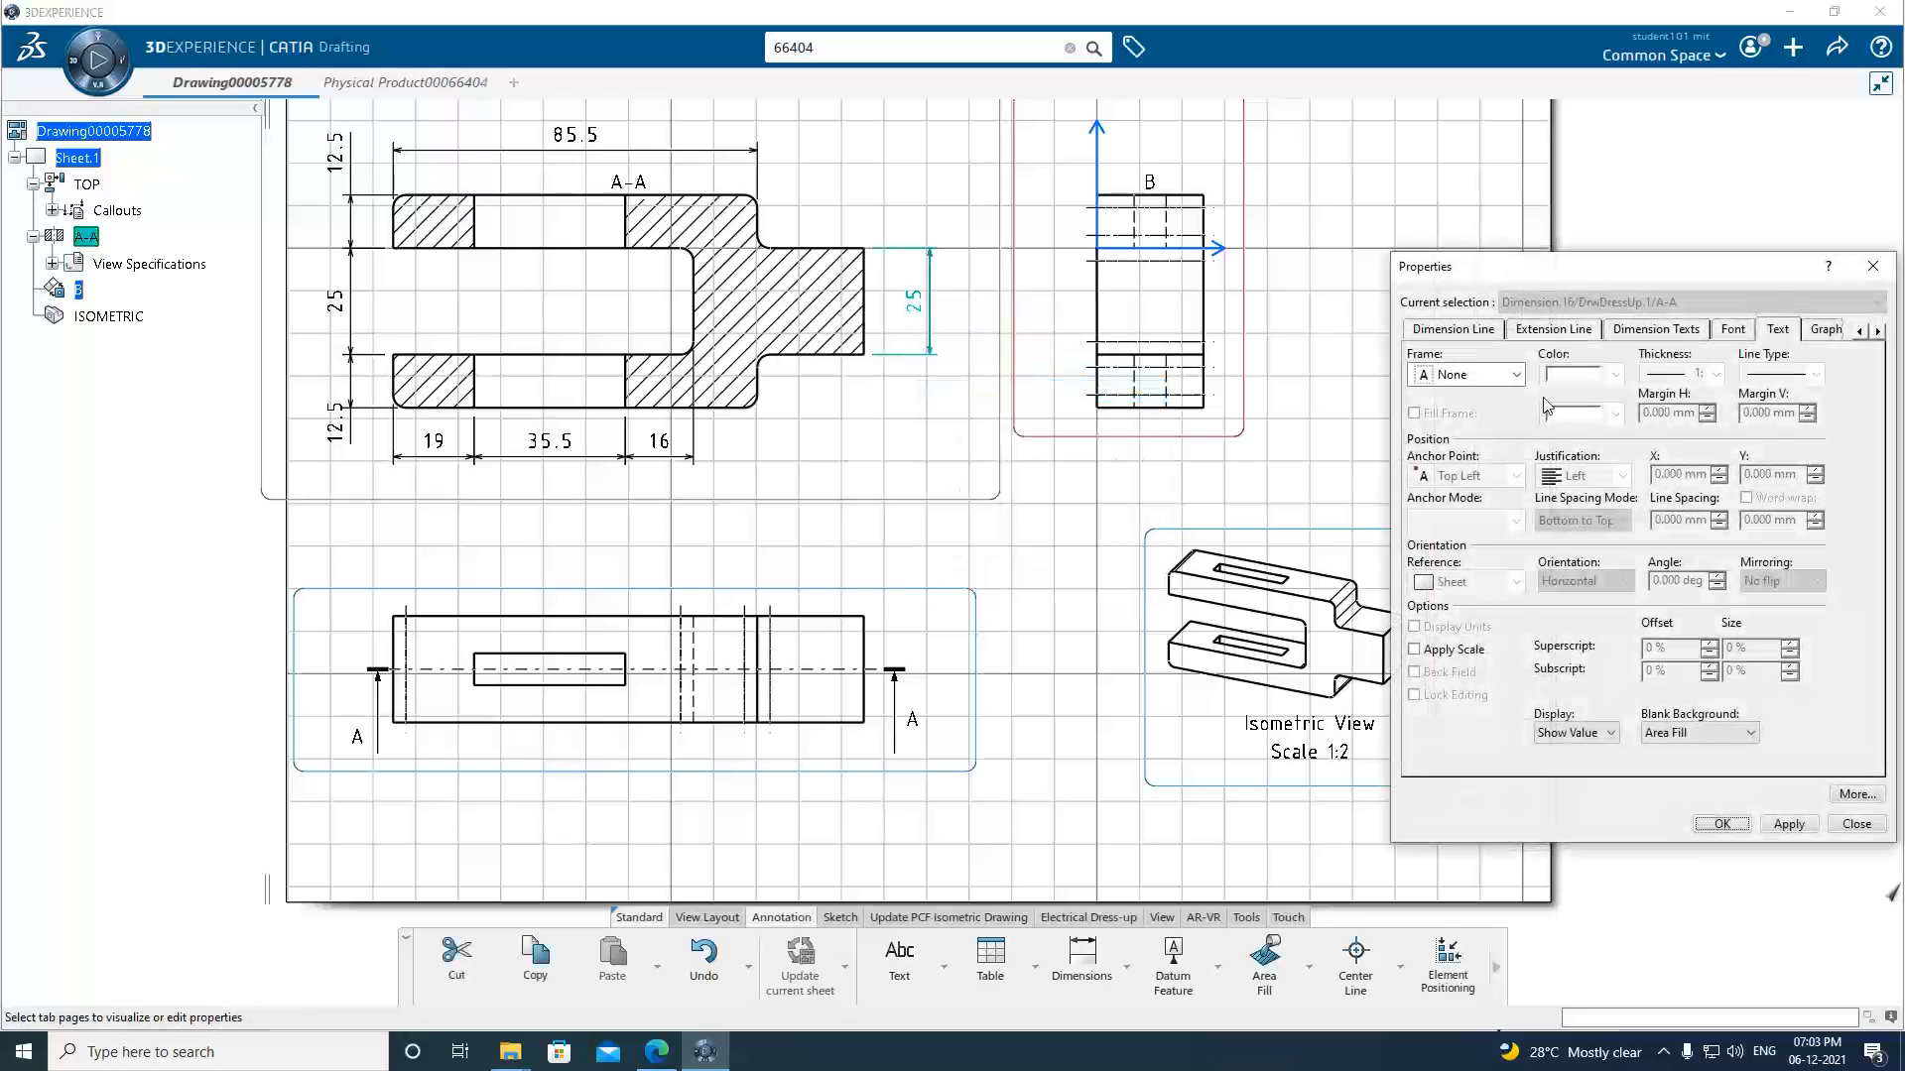
{"action": "left_click_drag", "start_coordinate": [1612, 280], "coordinate": [1442, 241]}
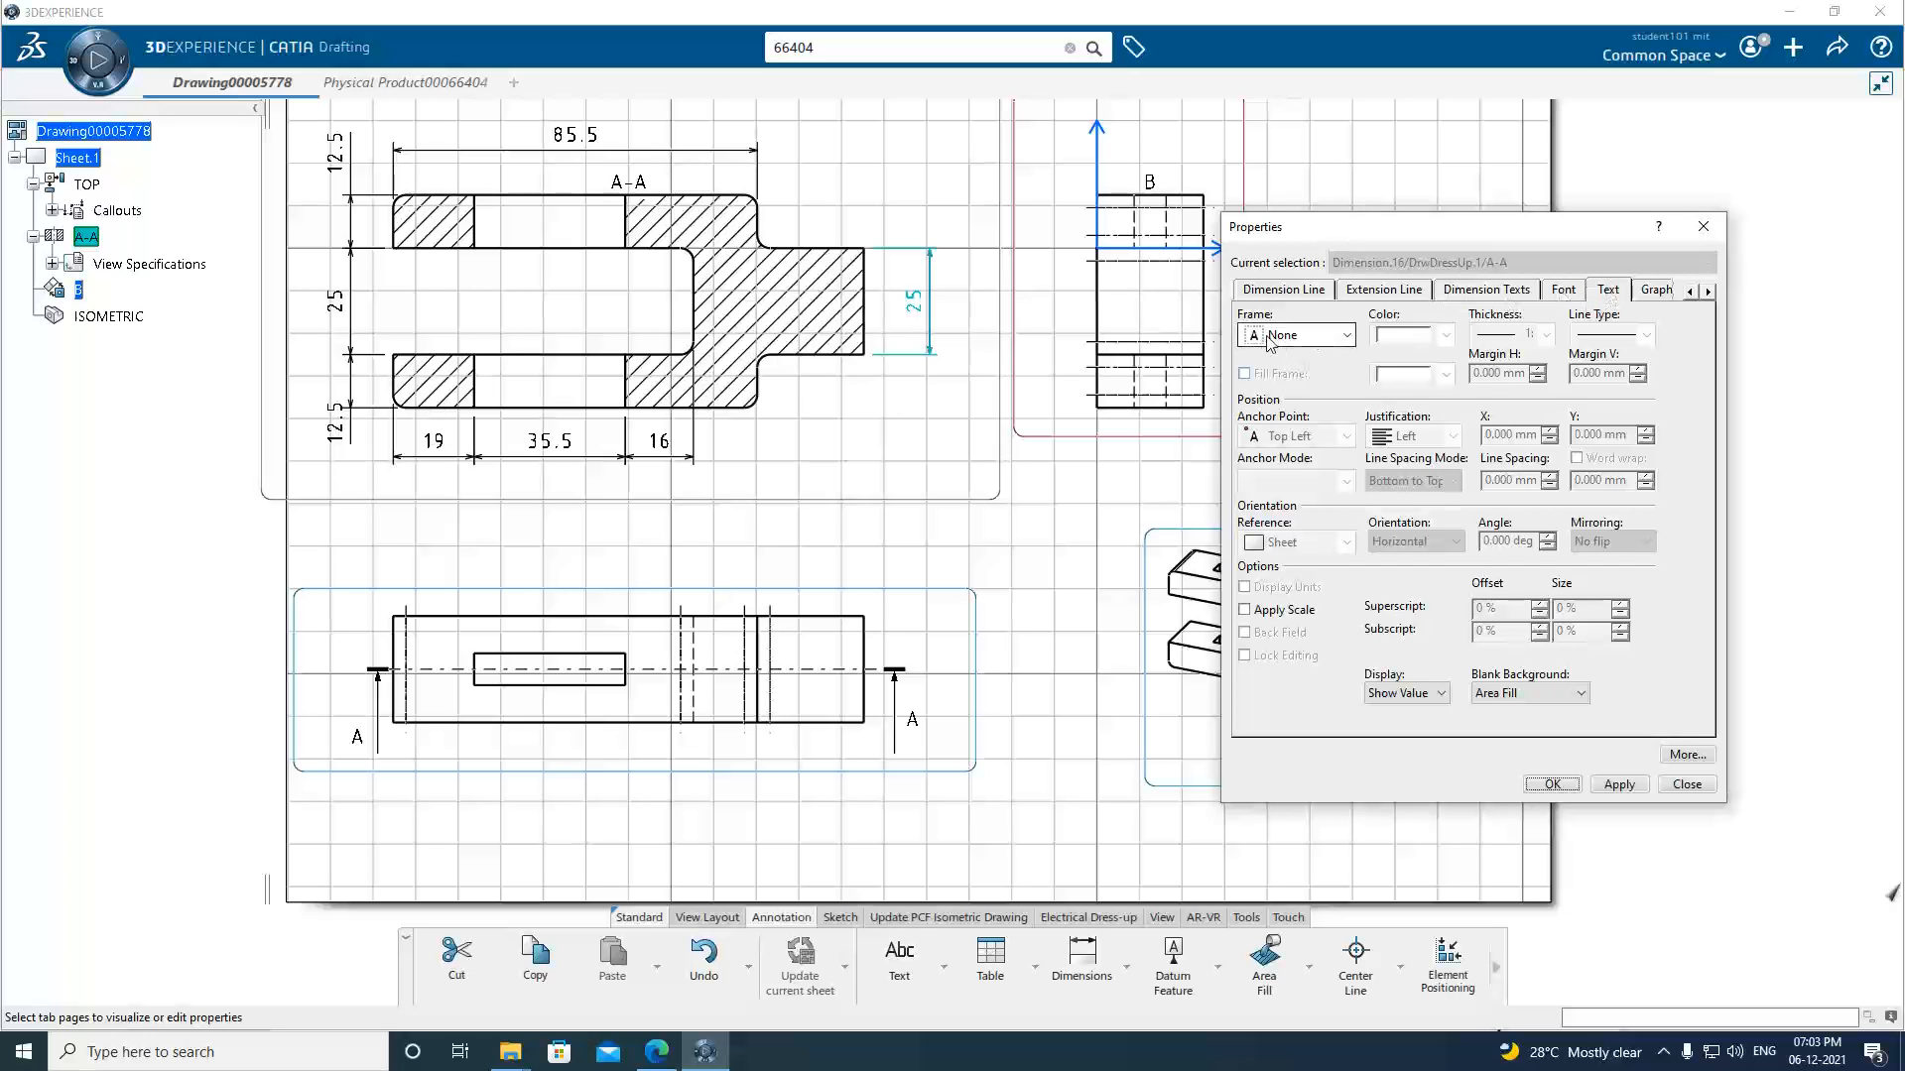
{"action": "left_click", "coordinate": [1349, 337]}
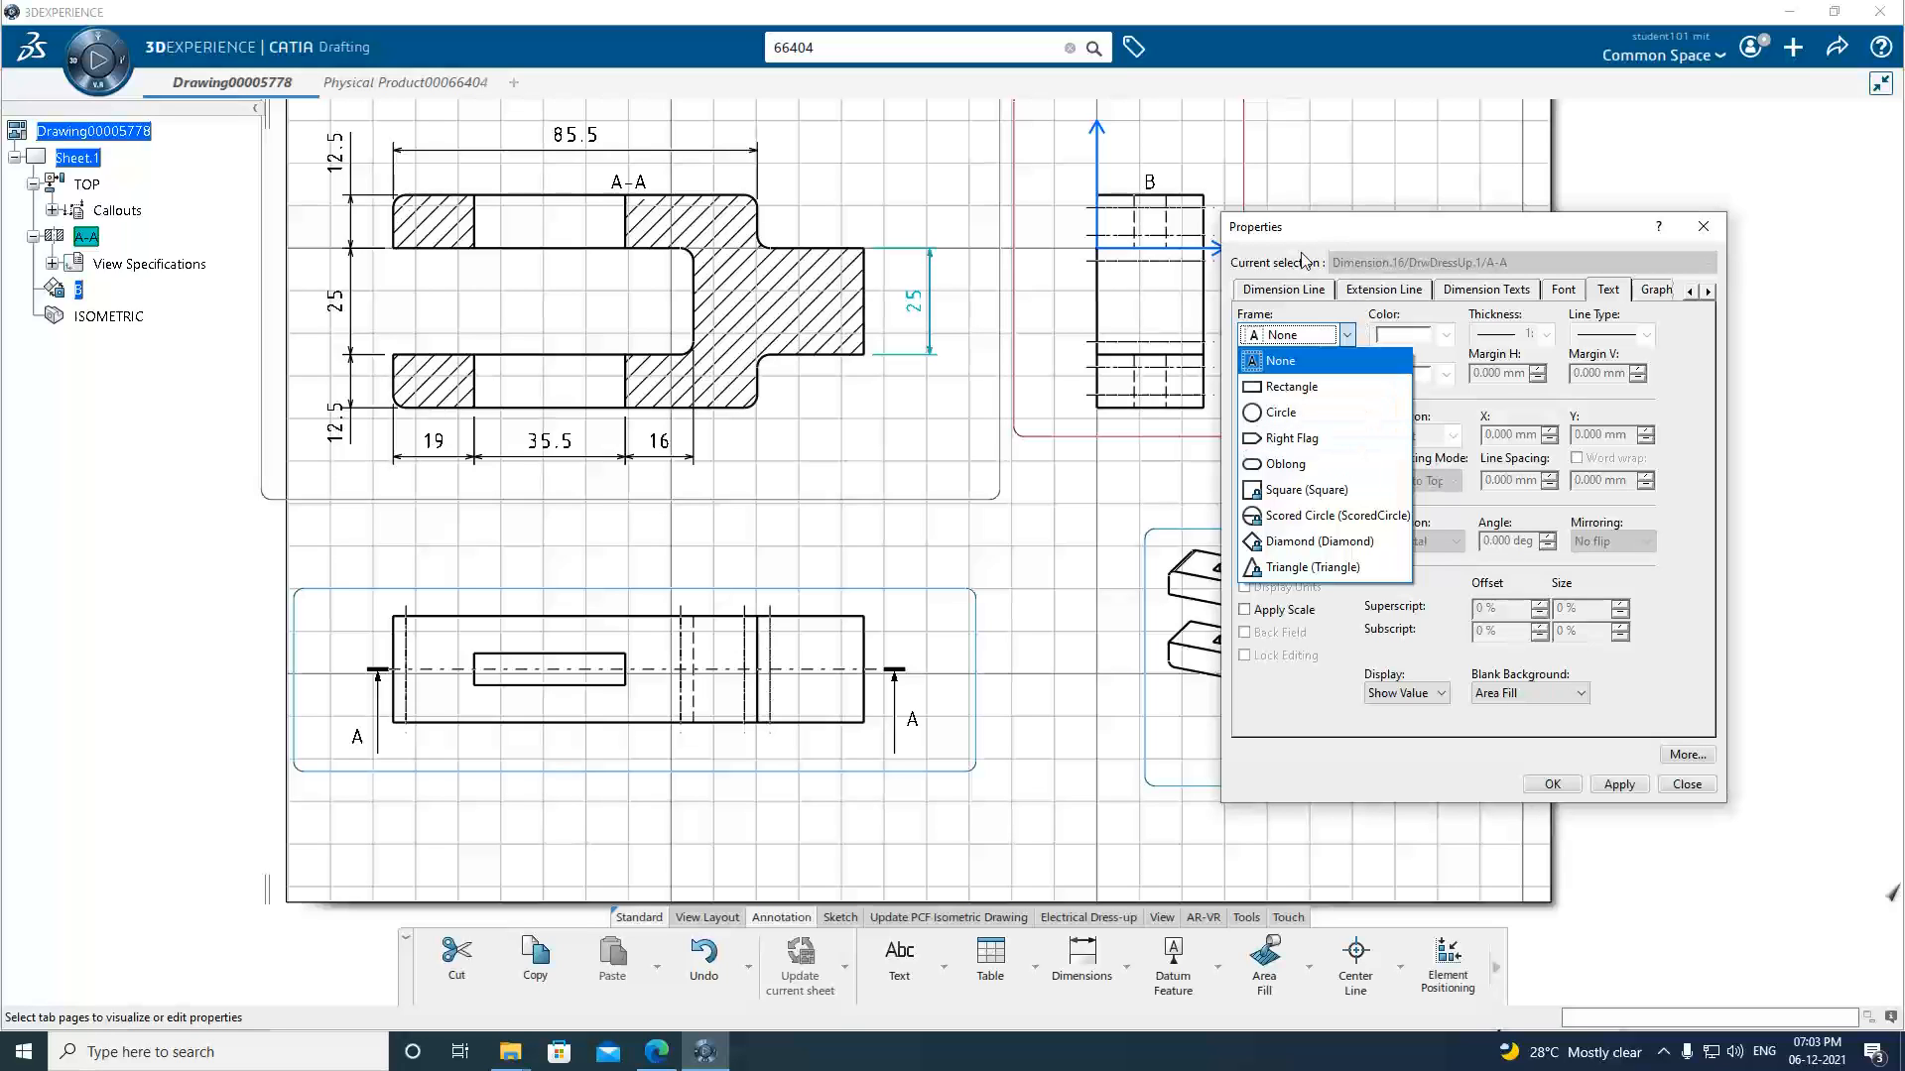
{"action": "left_click", "coordinate": [1292, 330]}
{"action": "left_click", "coordinate": [1279, 291]}
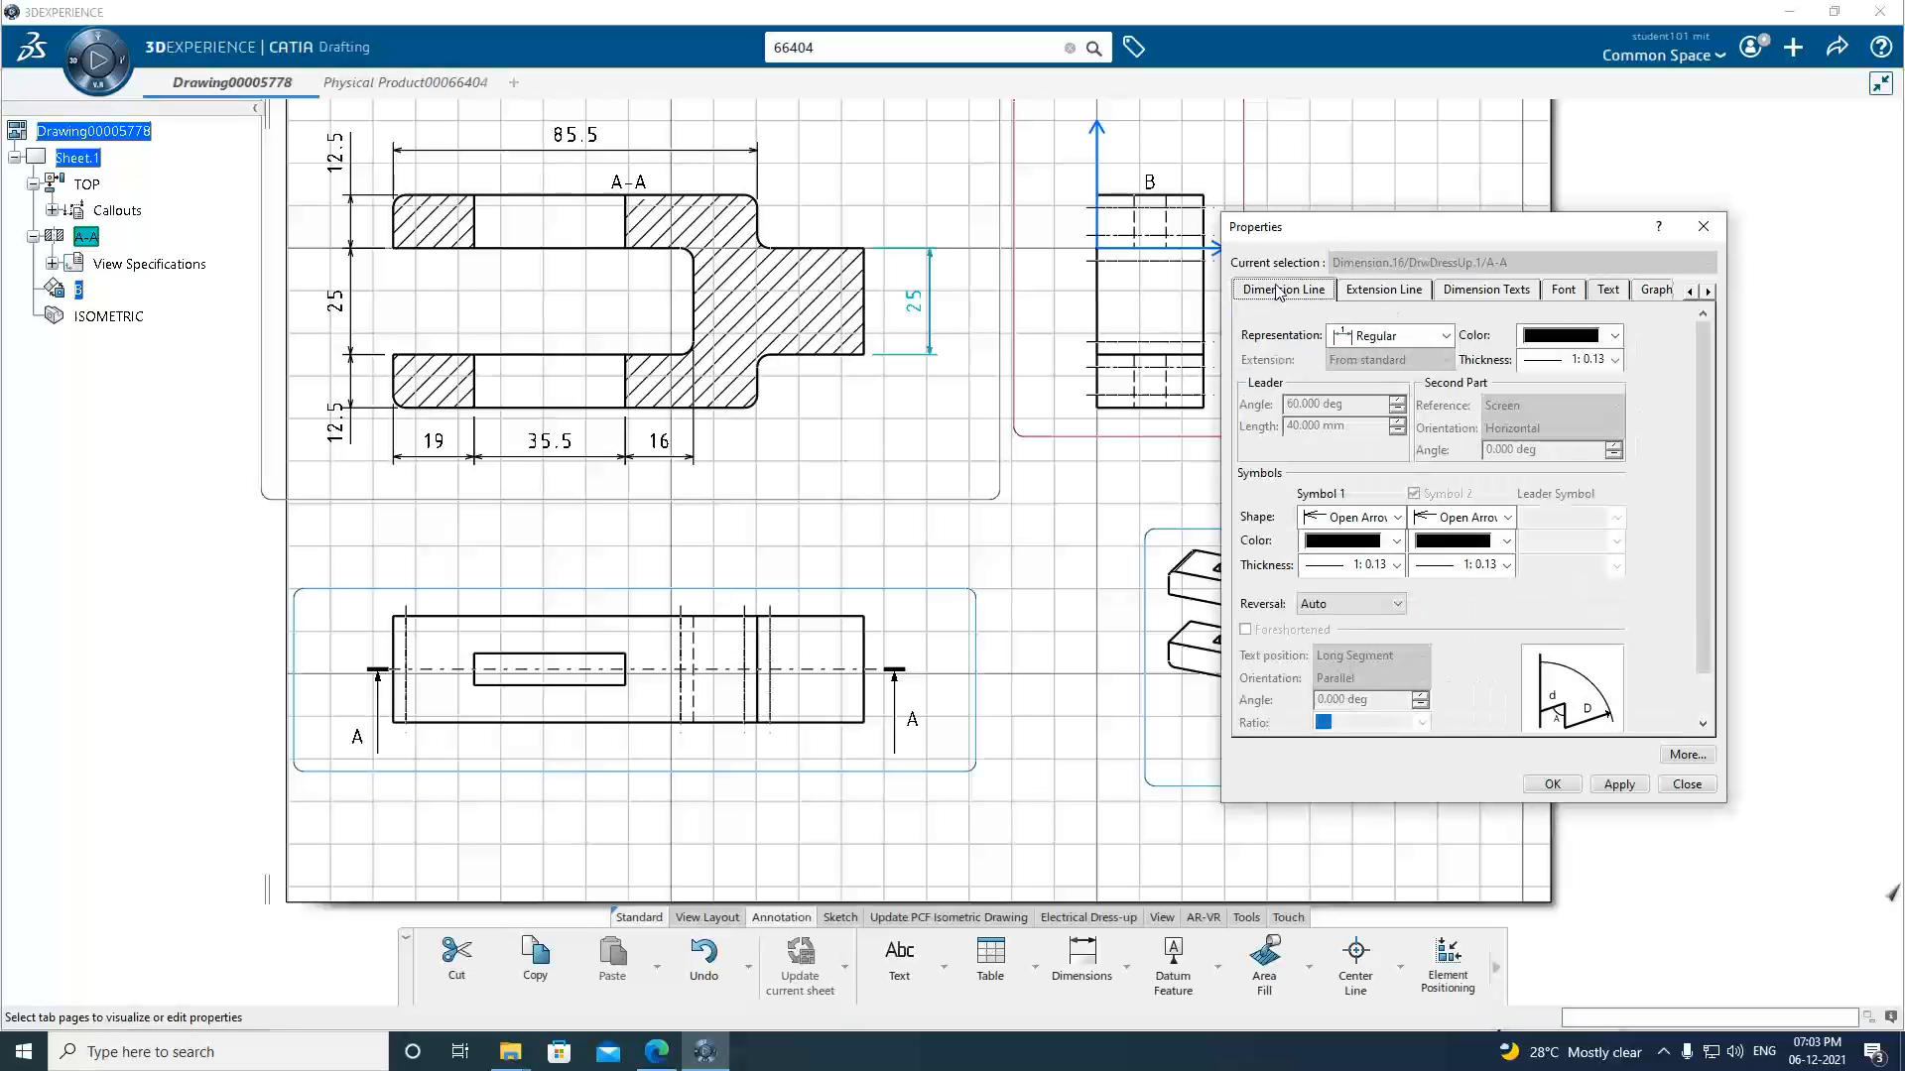
{"action": "left_click", "coordinate": [1388, 293]}
{"action": "left_click", "coordinate": [1498, 294]}
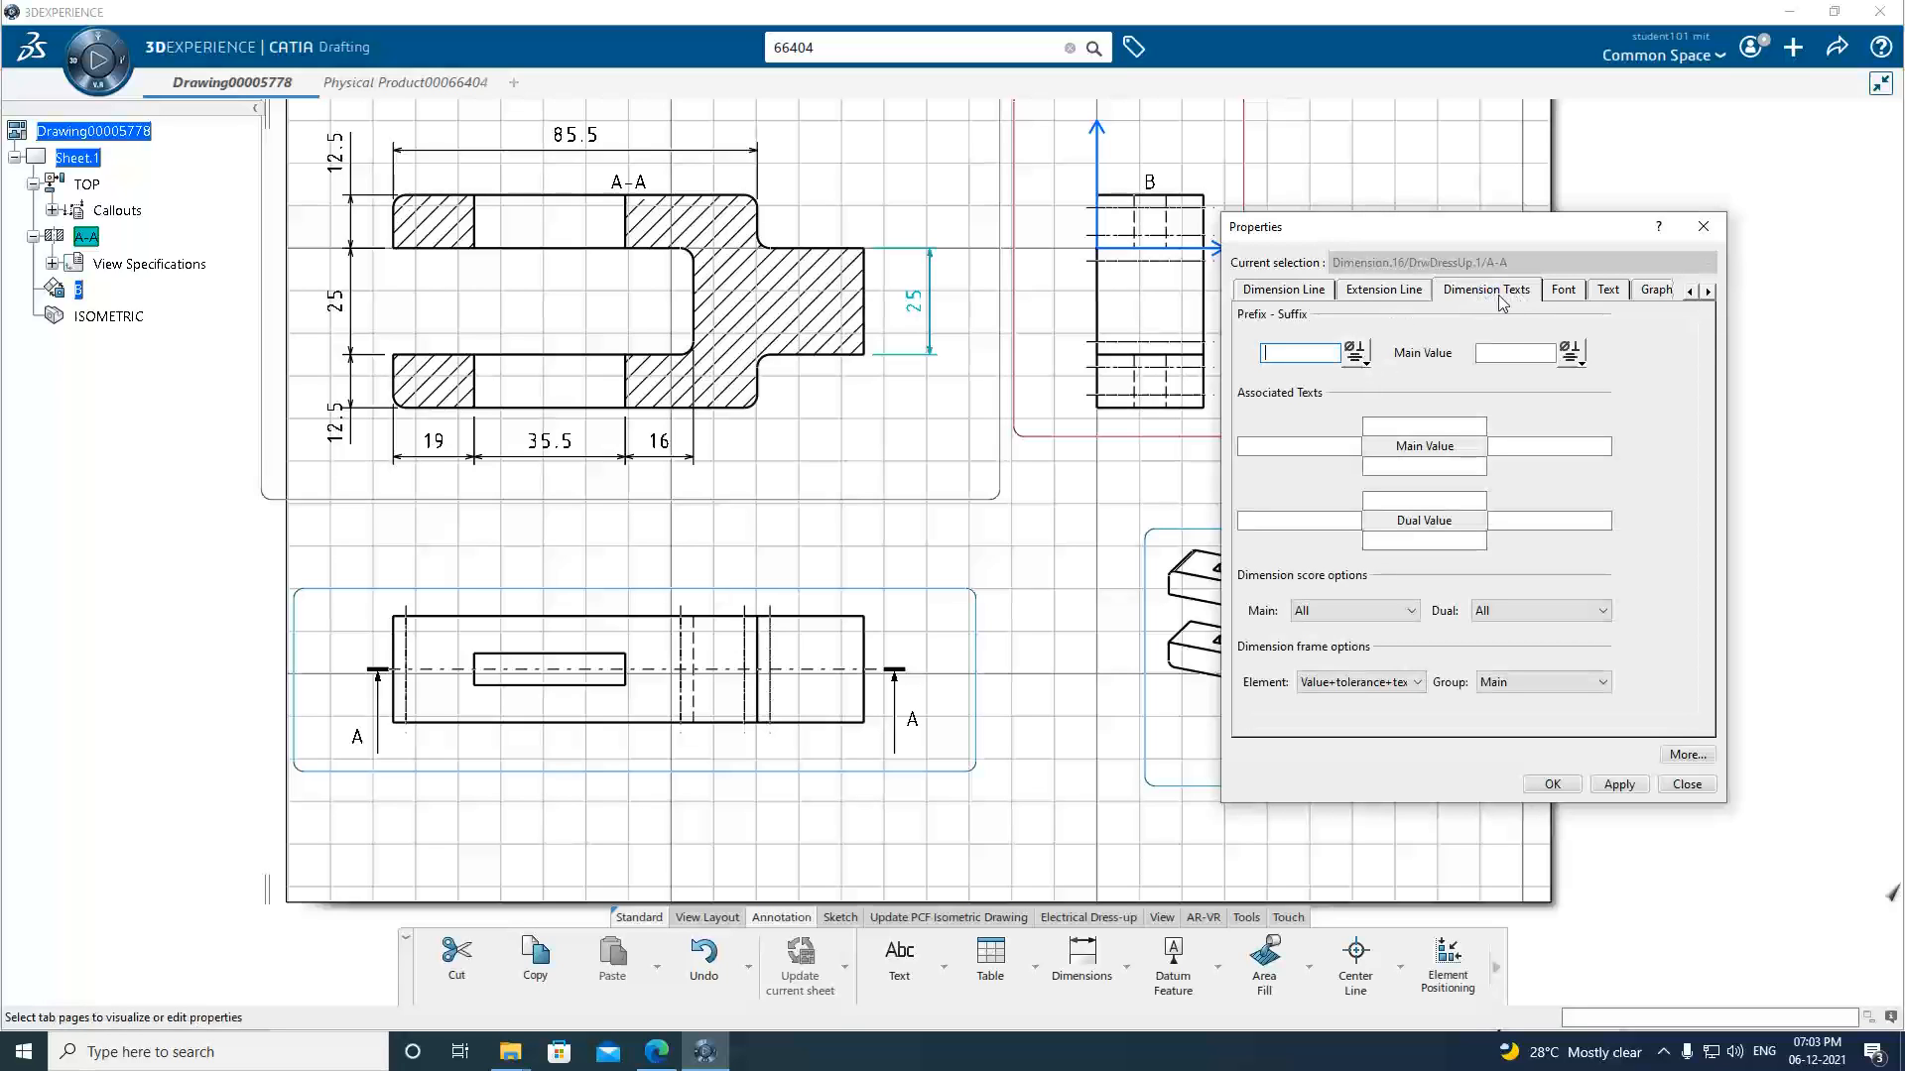
{"action": "left_click", "coordinate": [1357, 355]}
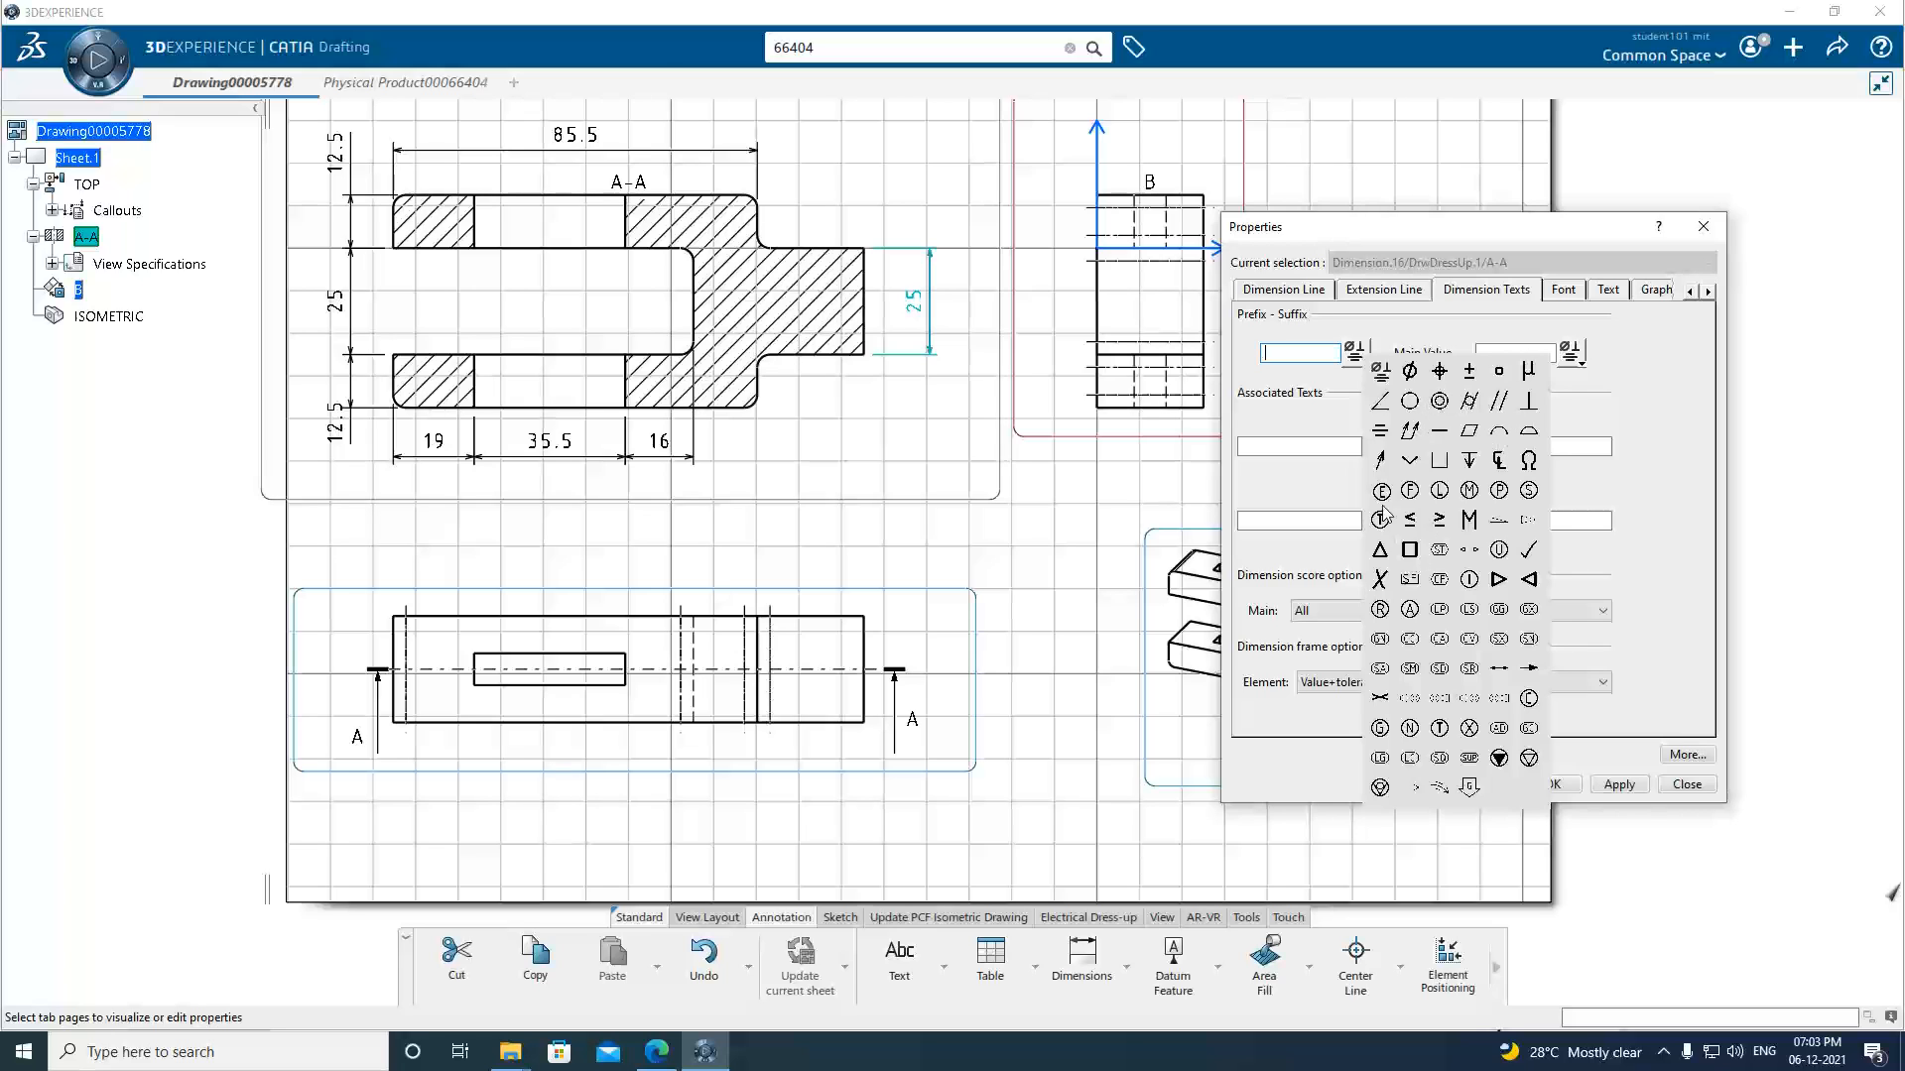
{"action": "left_click", "coordinate": [1411, 551]}
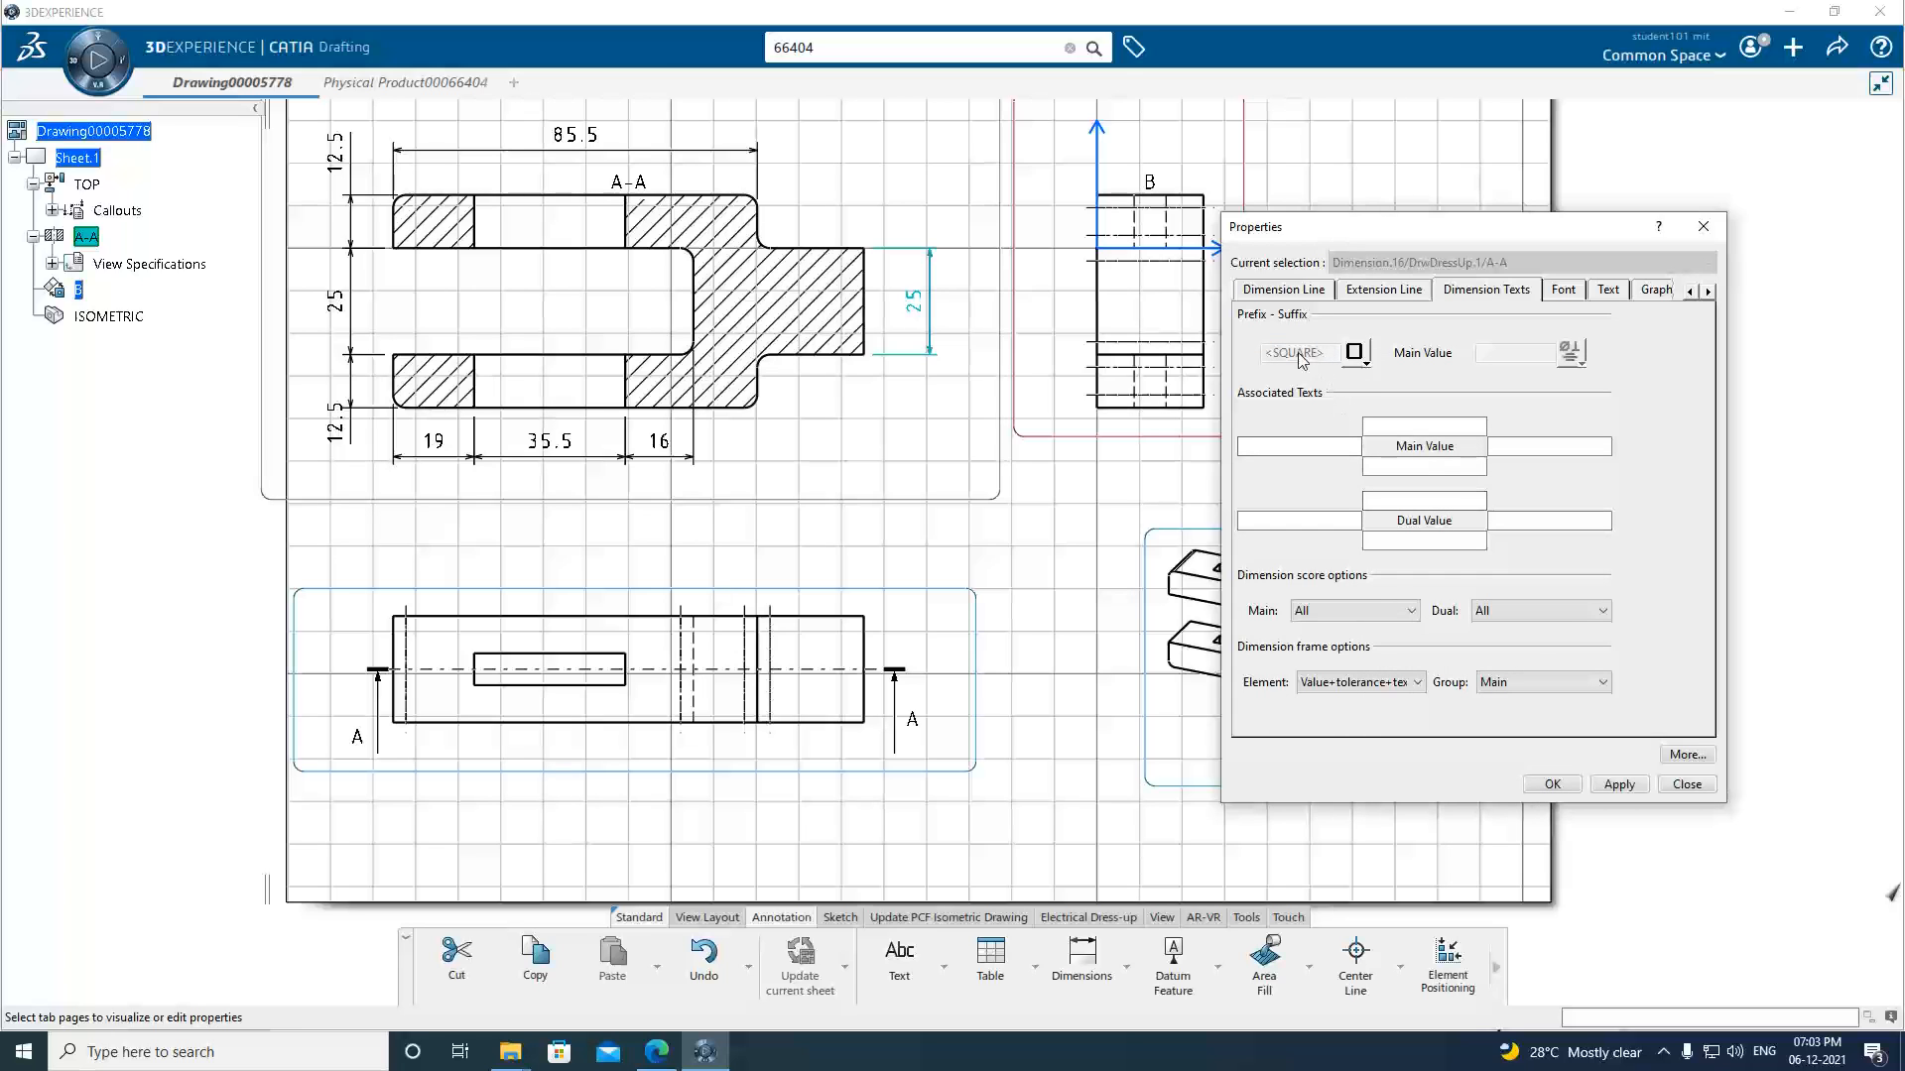
{"action": "left_click", "coordinate": [1618, 785]}
{"action": "left_click", "coordinate": [1553, 784]}
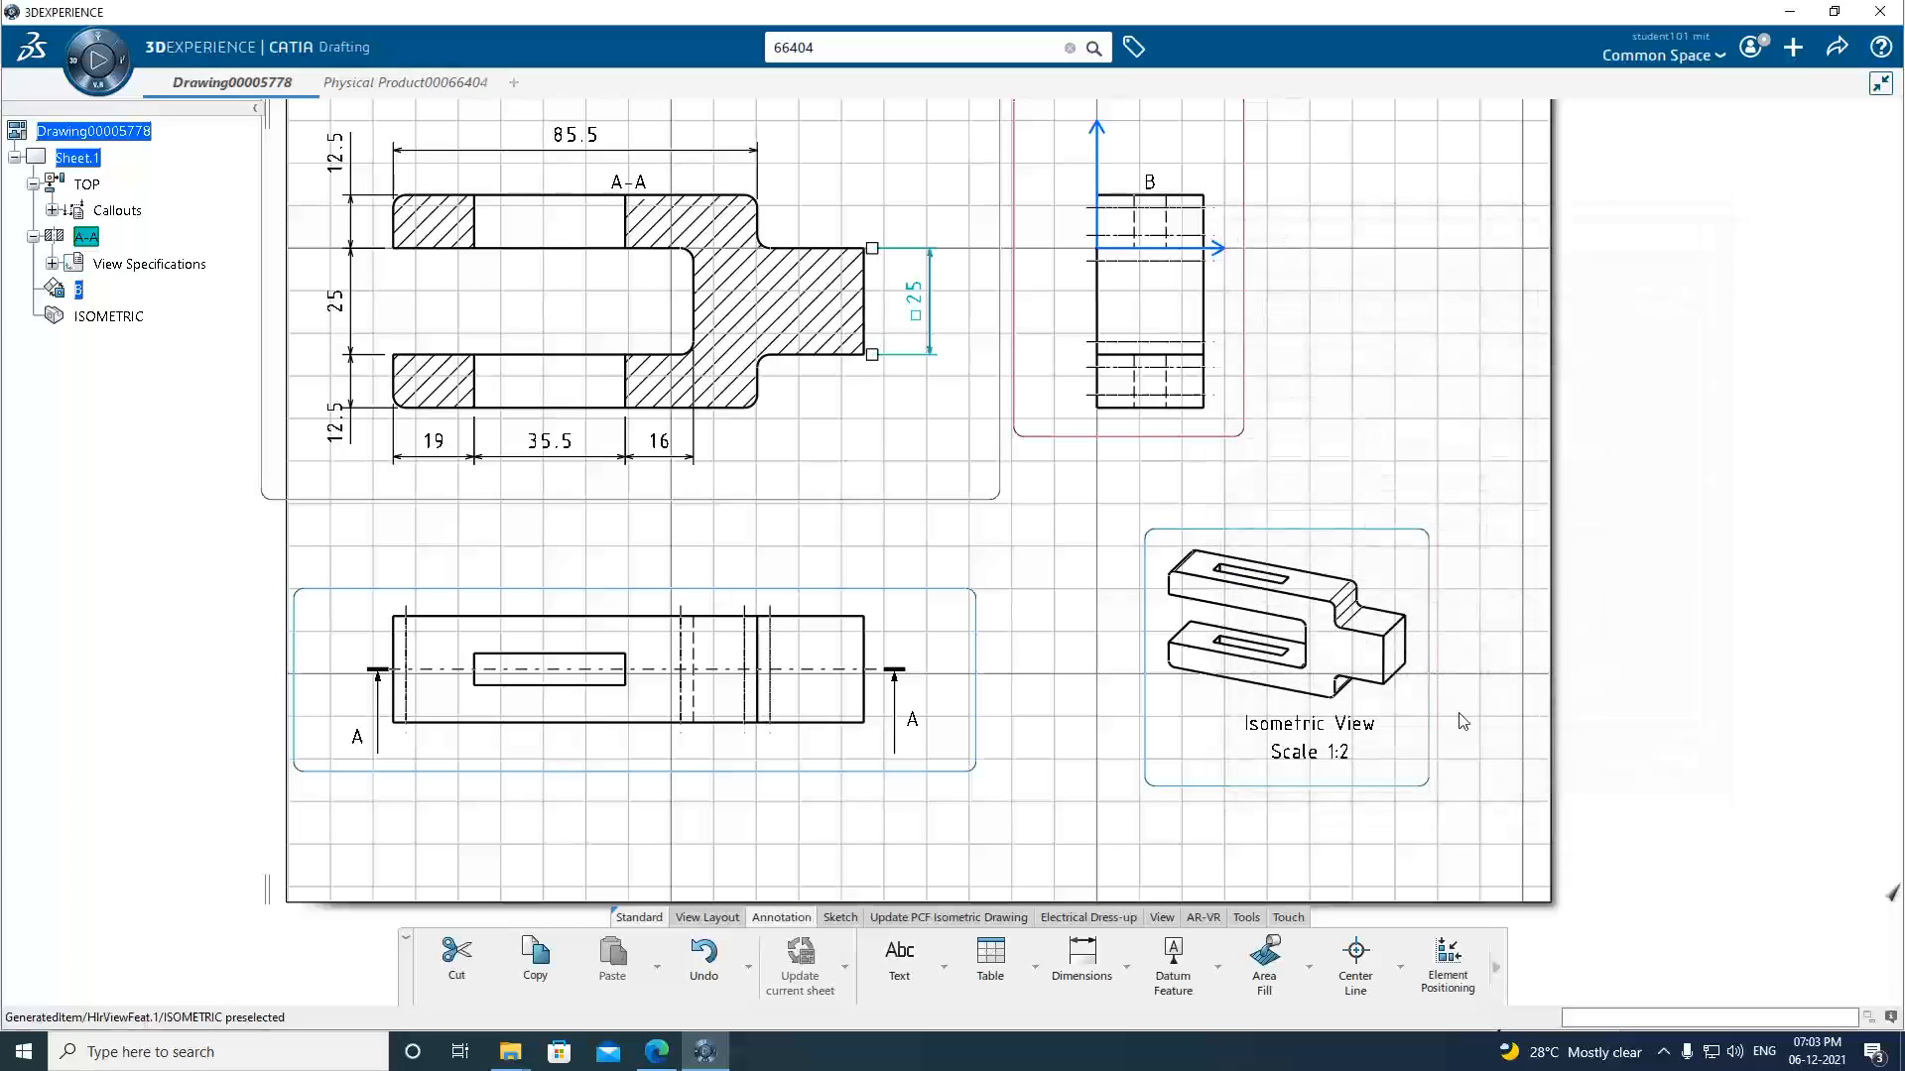
{"action": "left_click", "coordinate": [1028, 522]}
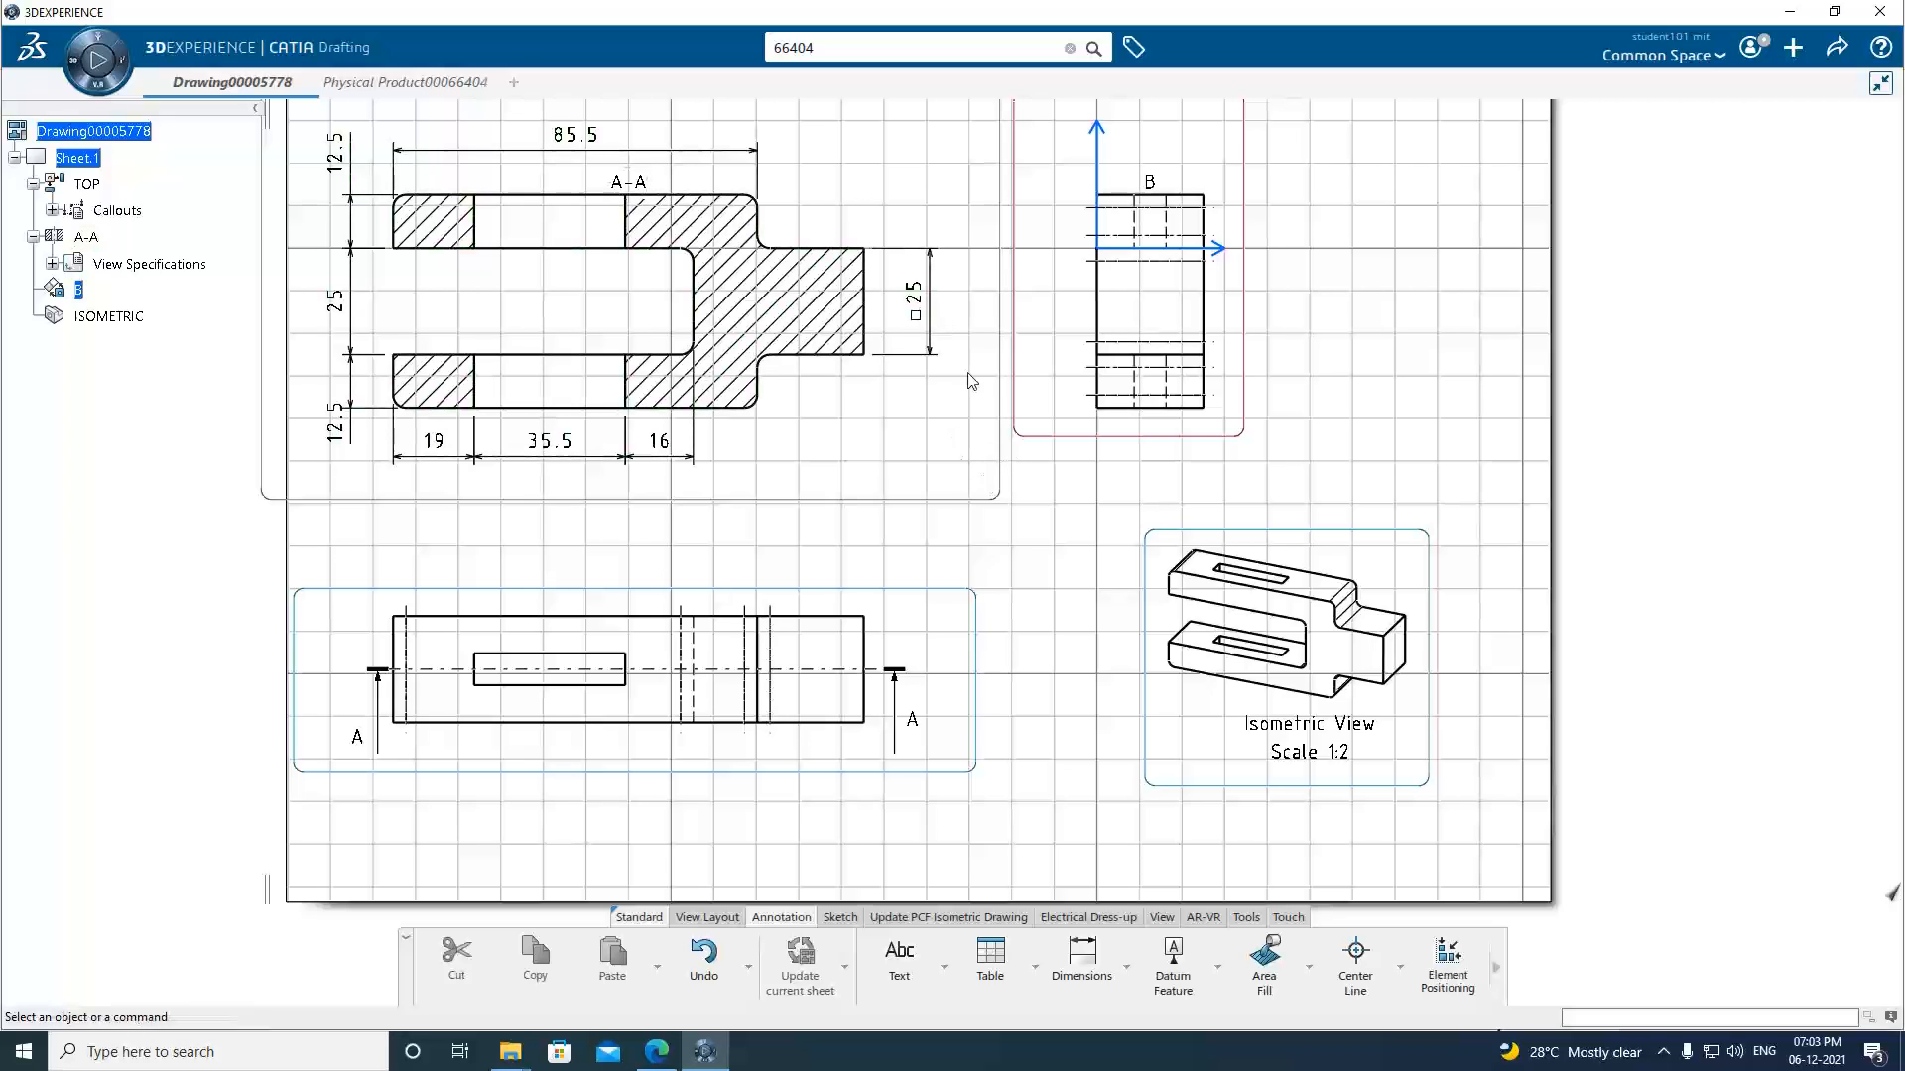
Consult the lab manual again and dimension the slot's width in the top view, placing it beside the fork's open end.
{"action": "left_click", "coordinate": [659, 1056]}
{"action": "left_click", "coordinate": [705, 1052]}
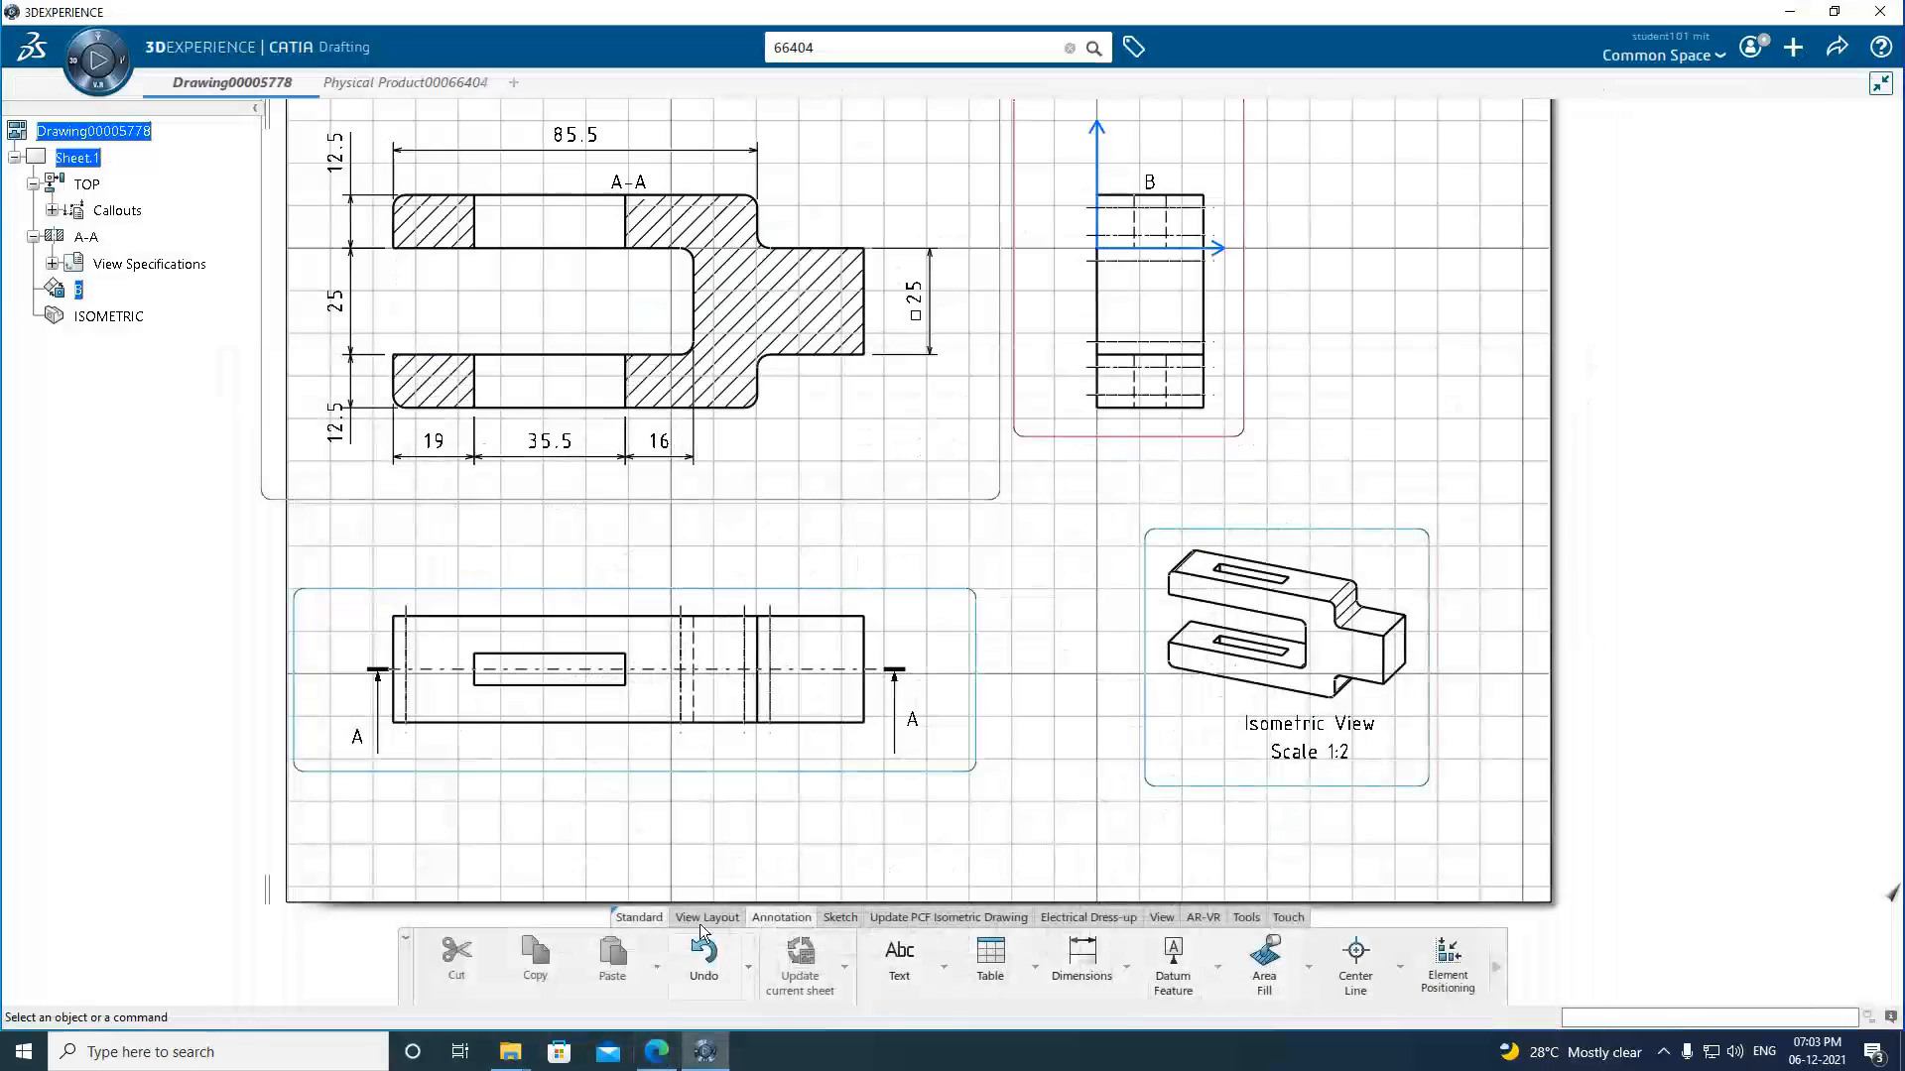
{"action": "left_click", "coordinate": [1082, 957]}
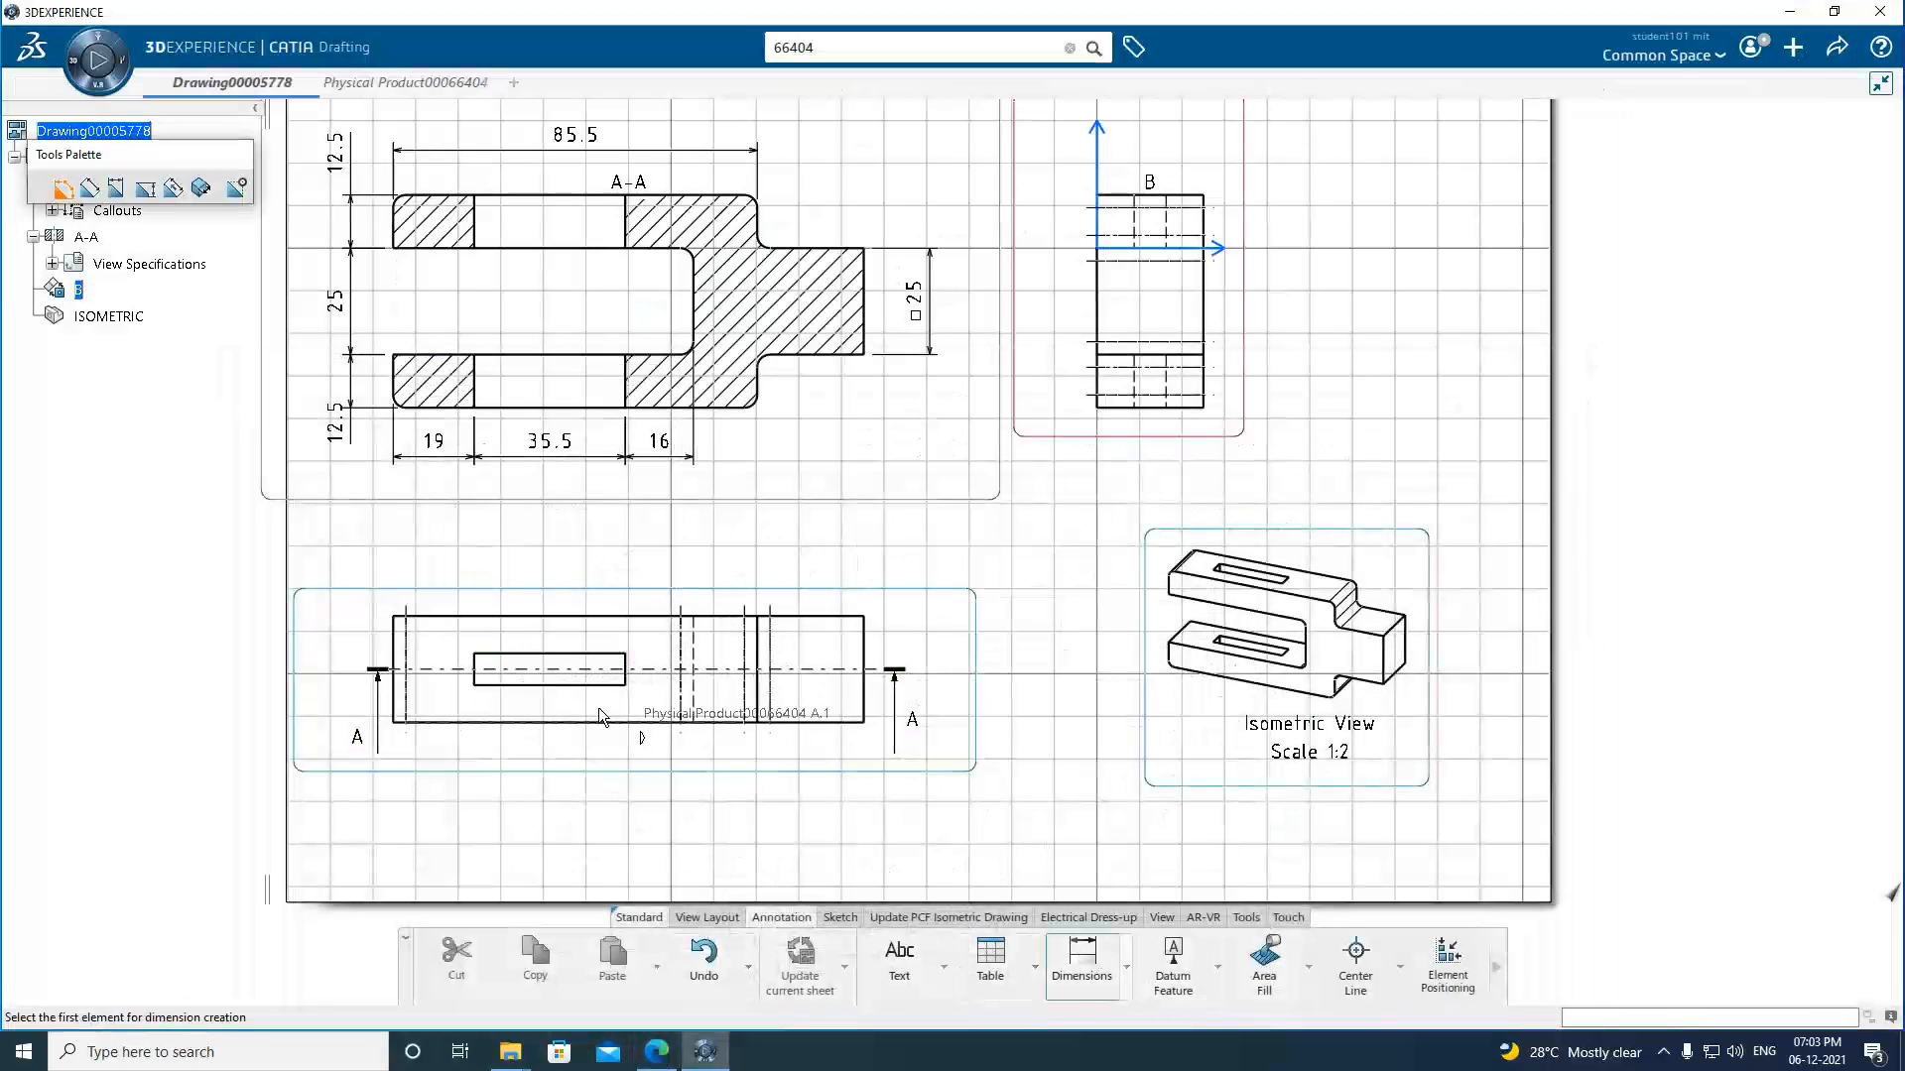
{"action": "left_click", "coordinate": [561, 656]}
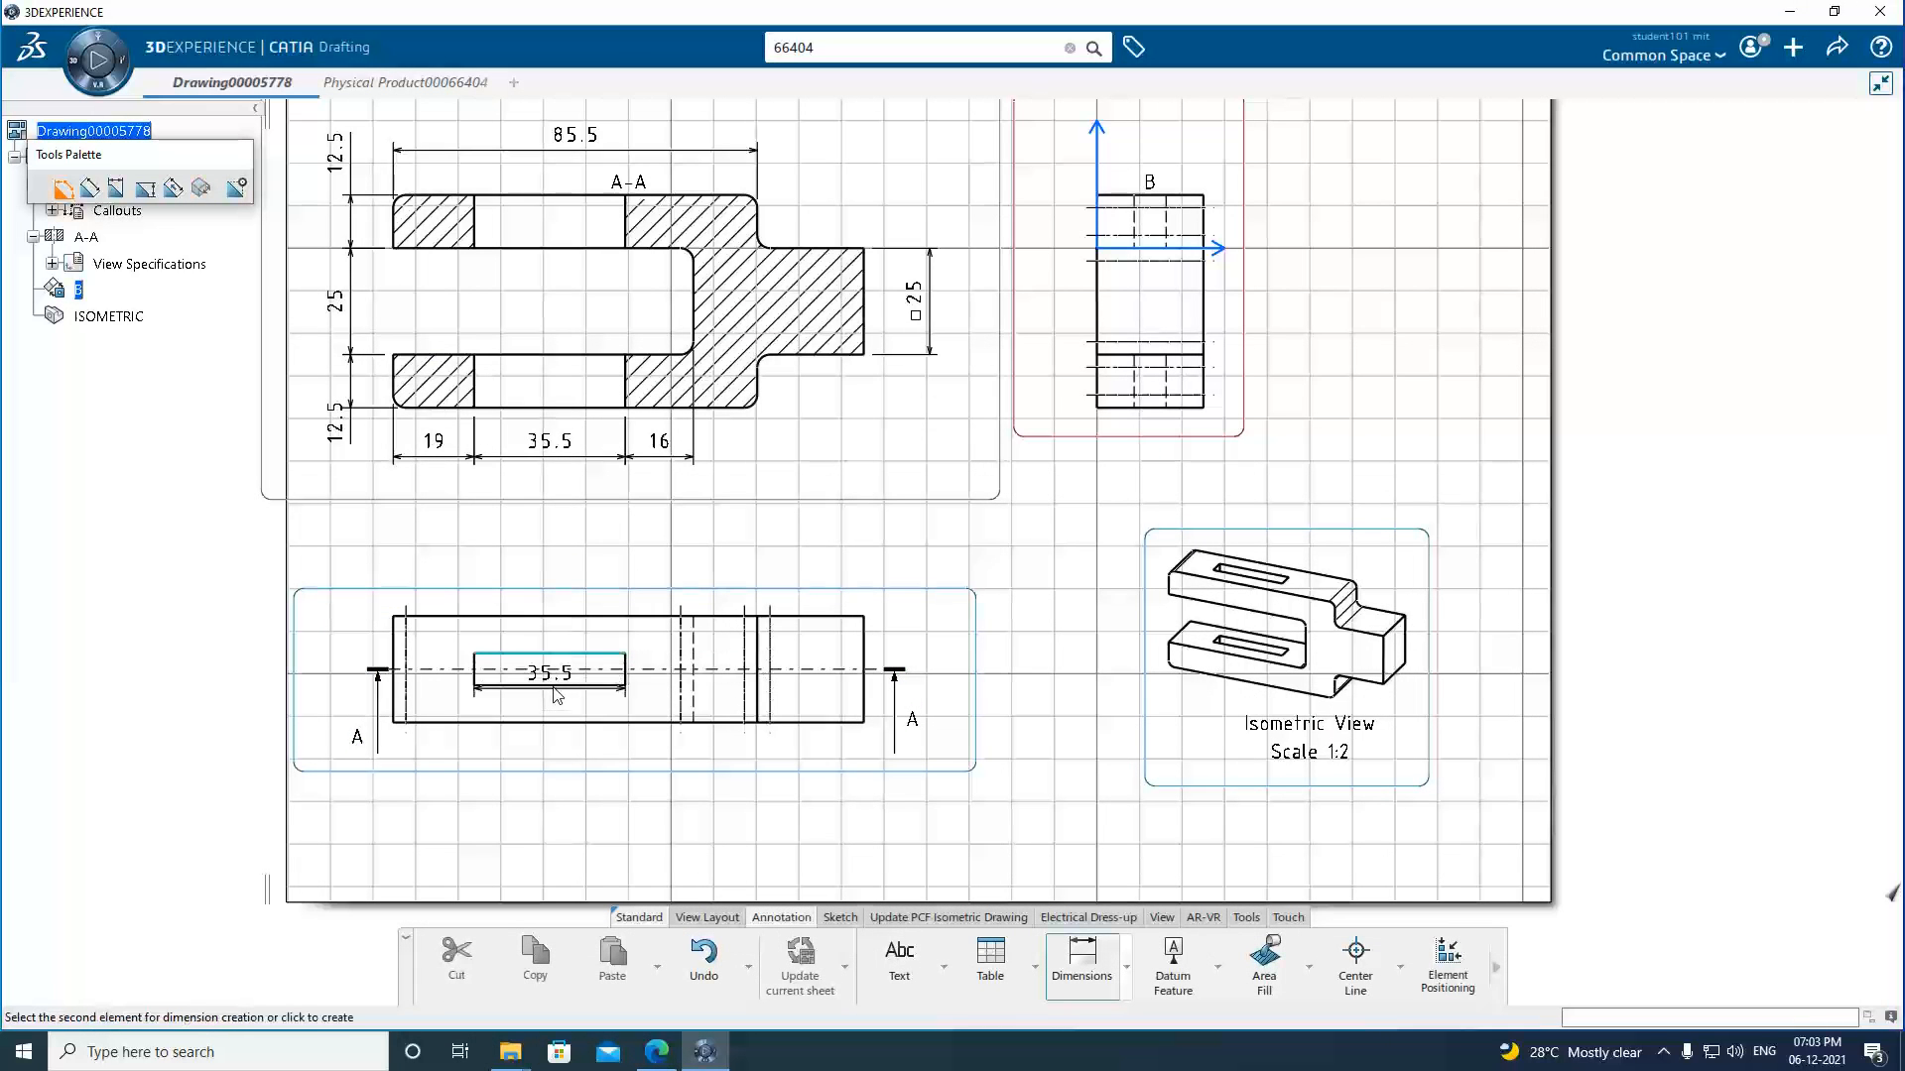
{"action": "left_click", "coordinate": [556, 686]}
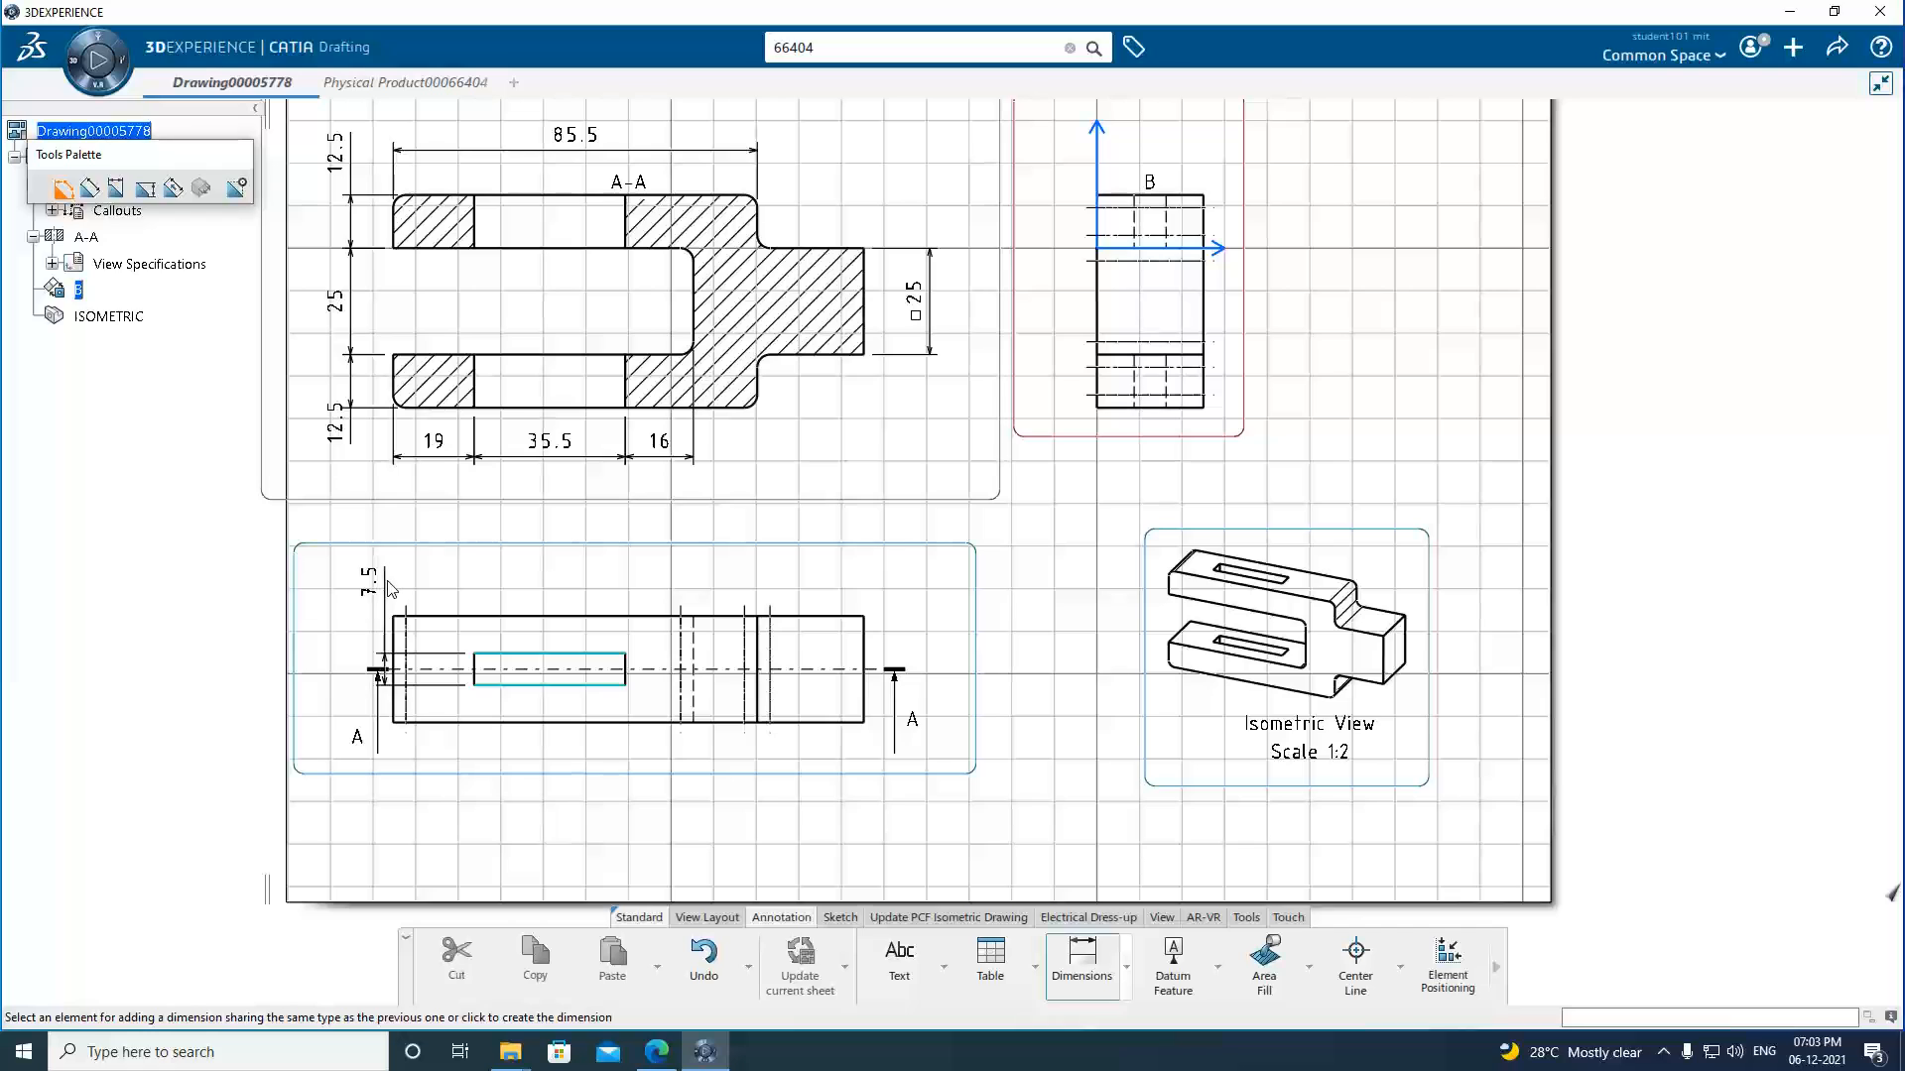
{"action": "left_click", "coordinate": [389, 590]}
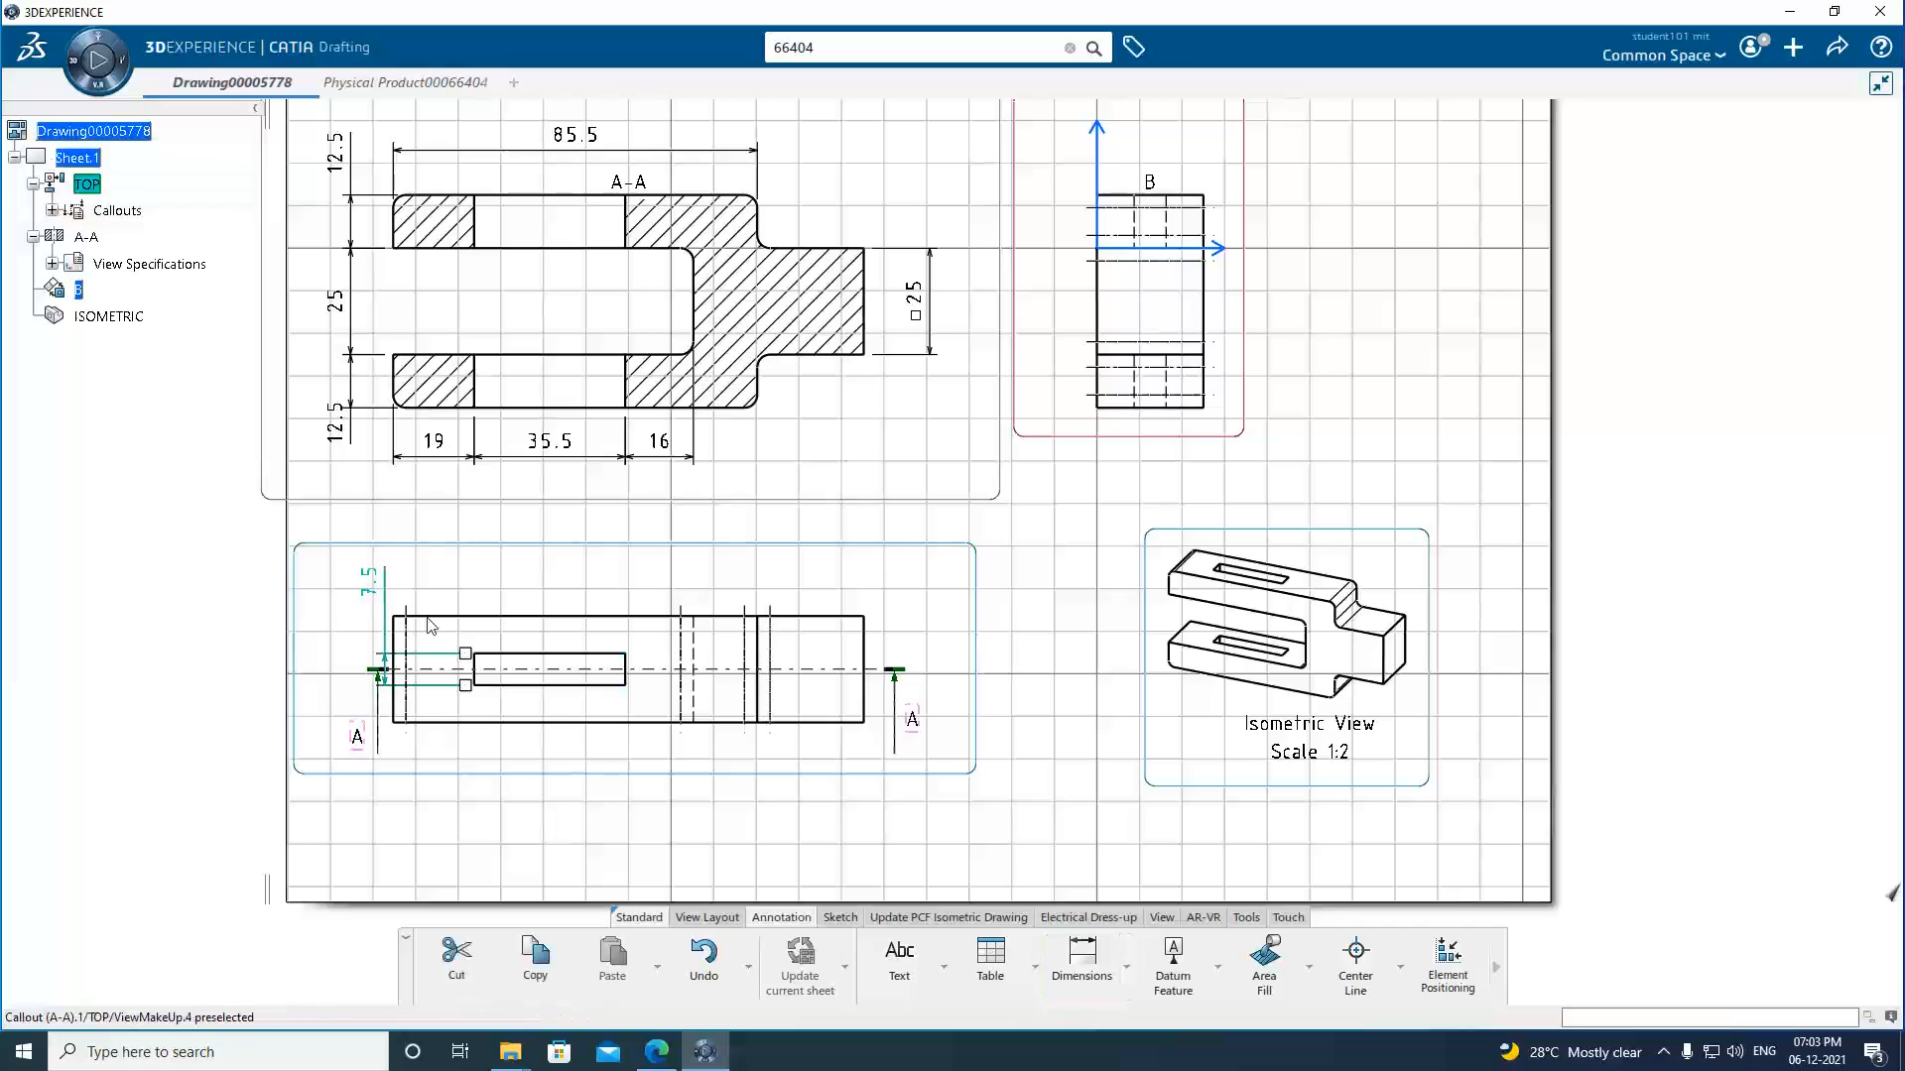
Inspect the properties of the A-A section callout in the top view.
{"action": "left_click", "coordinate": [387, 744]}
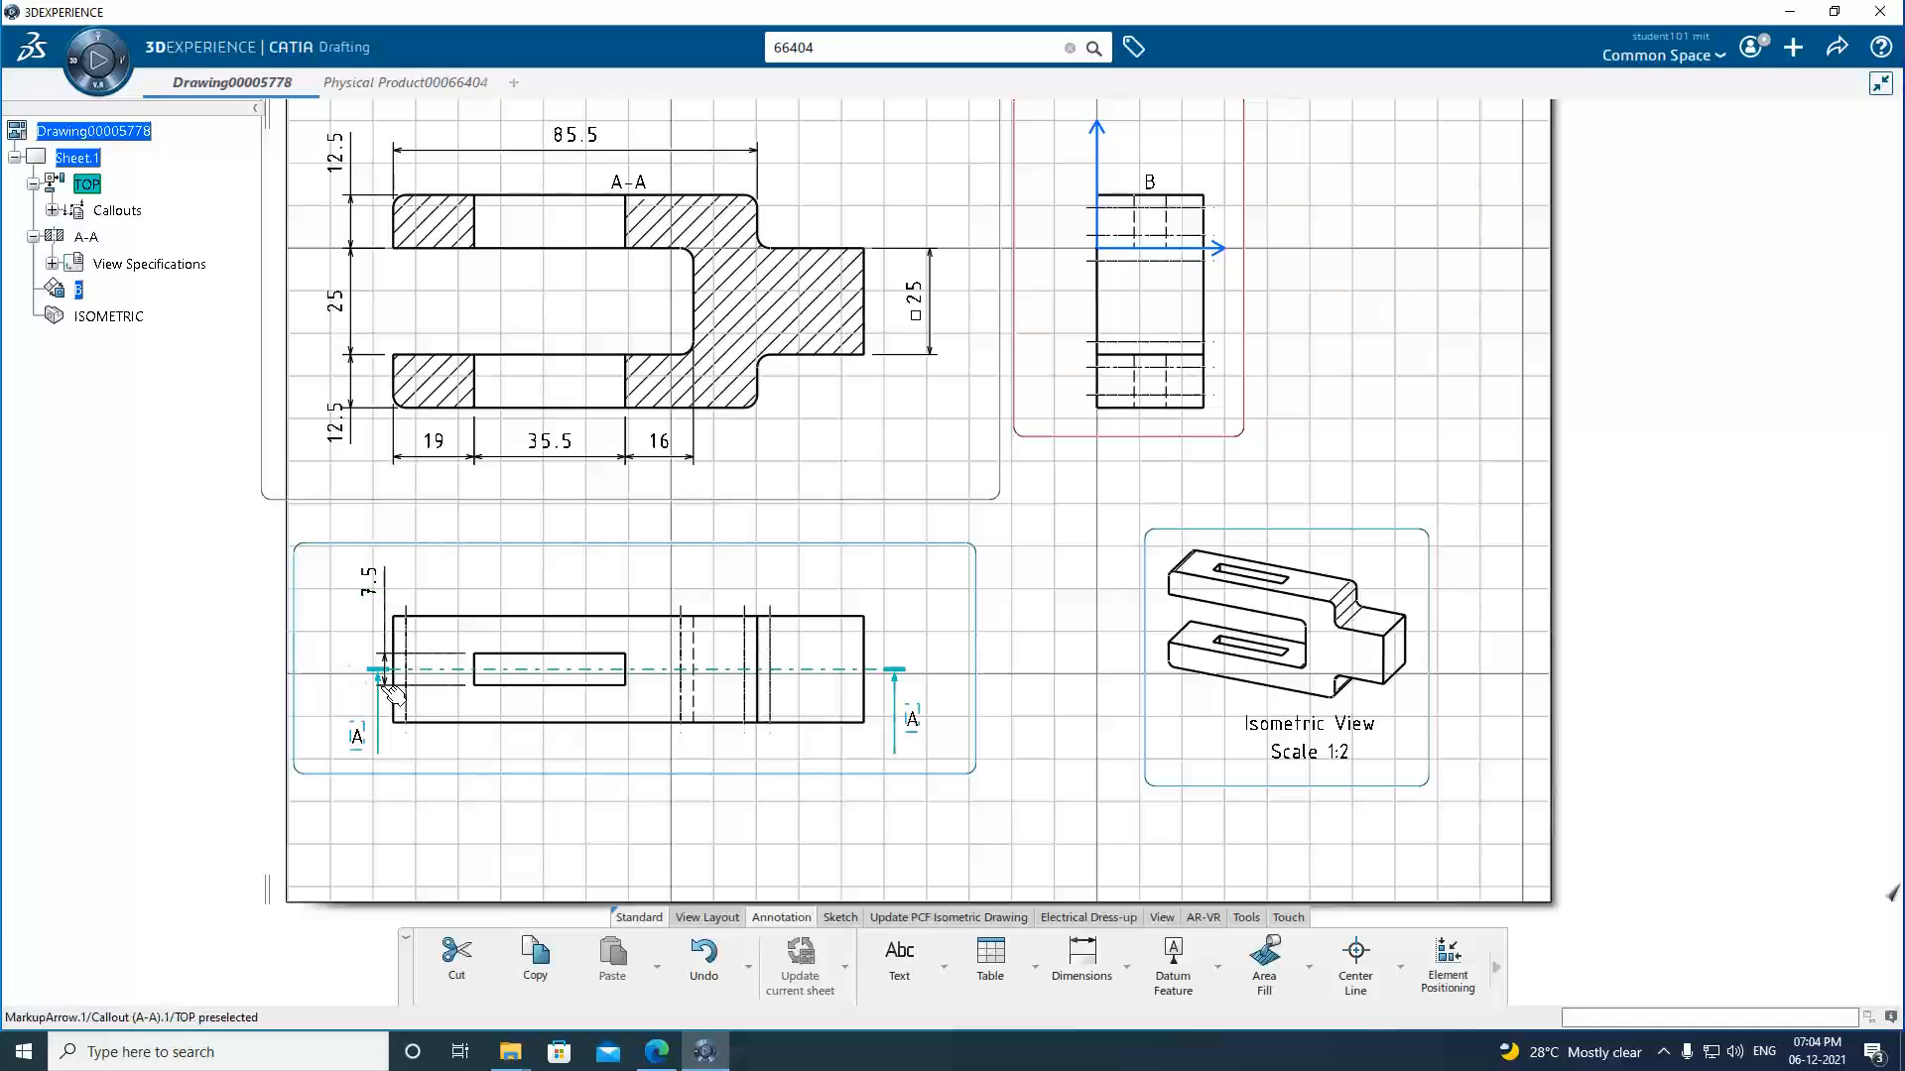
{"action": "right_click", "coordinate": [387, 722]}
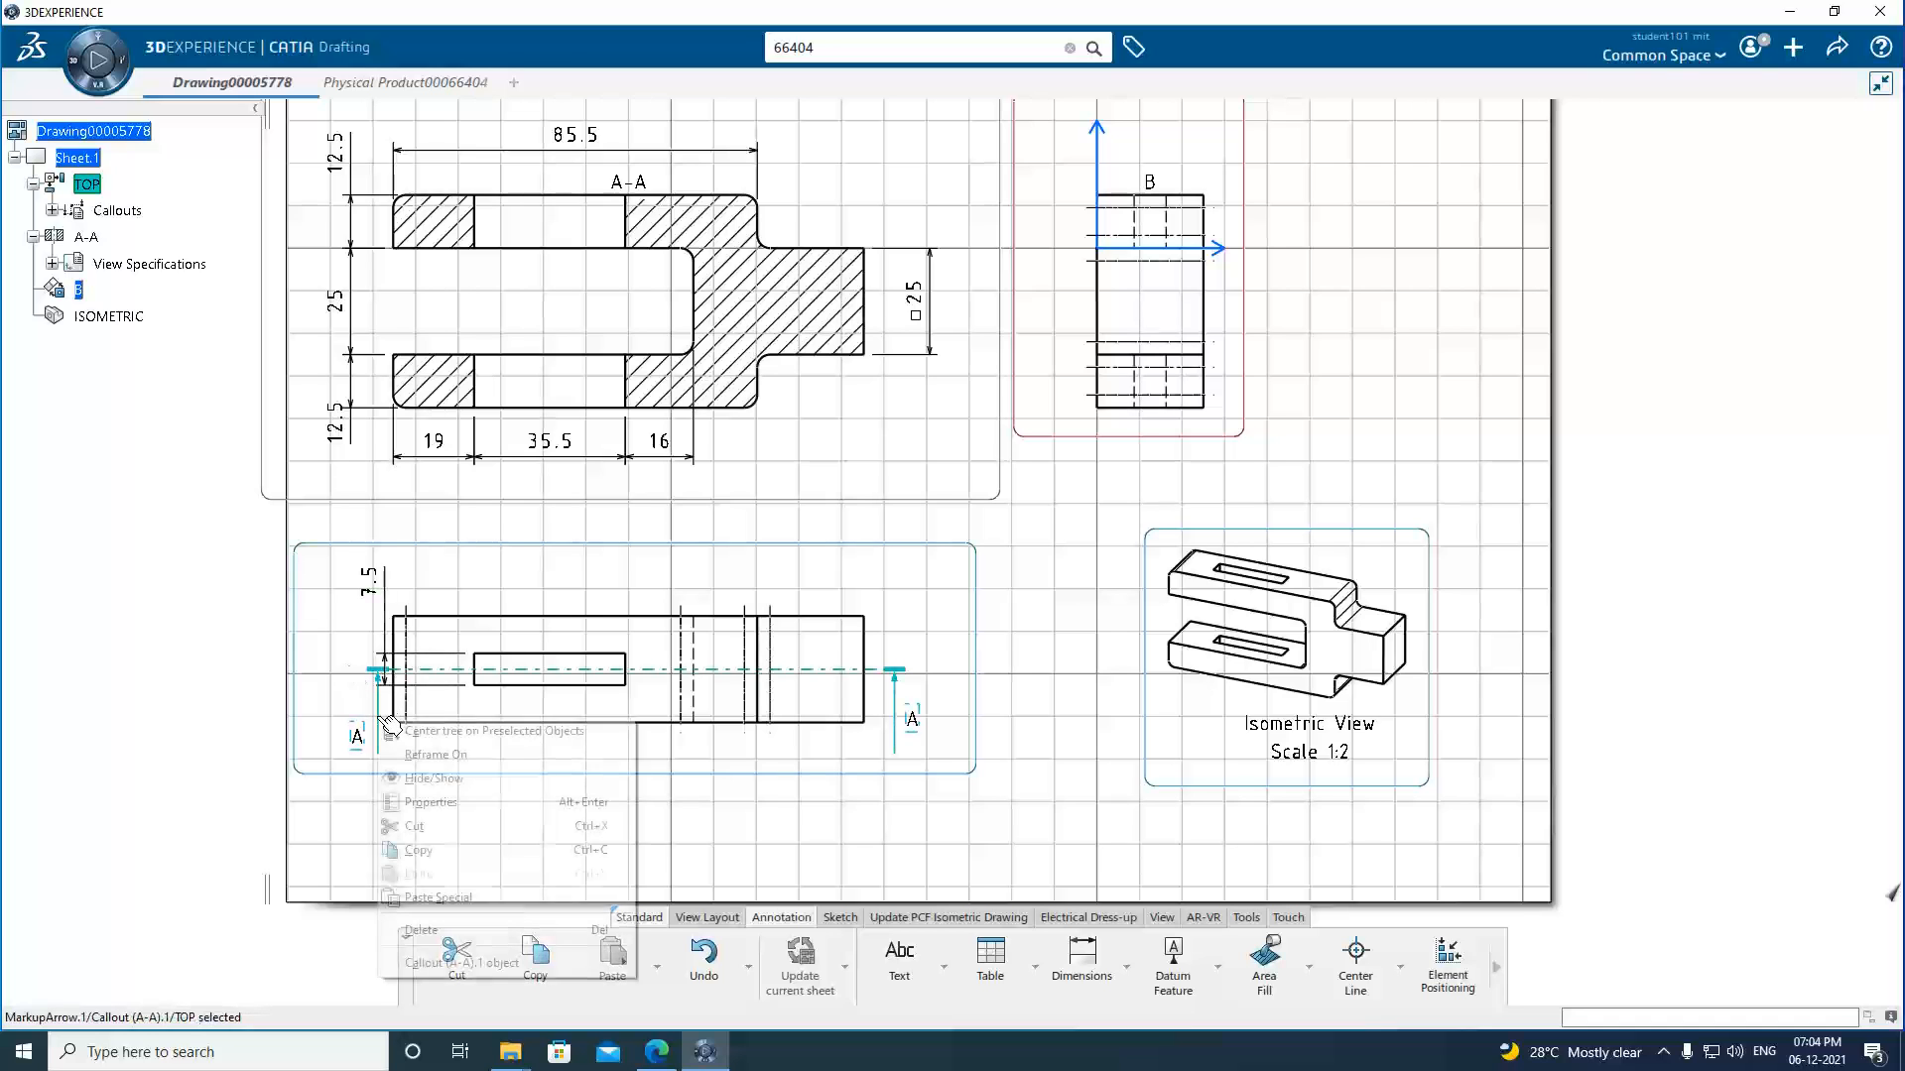
{"action": "left_click", "coordinate": [432, 802]}
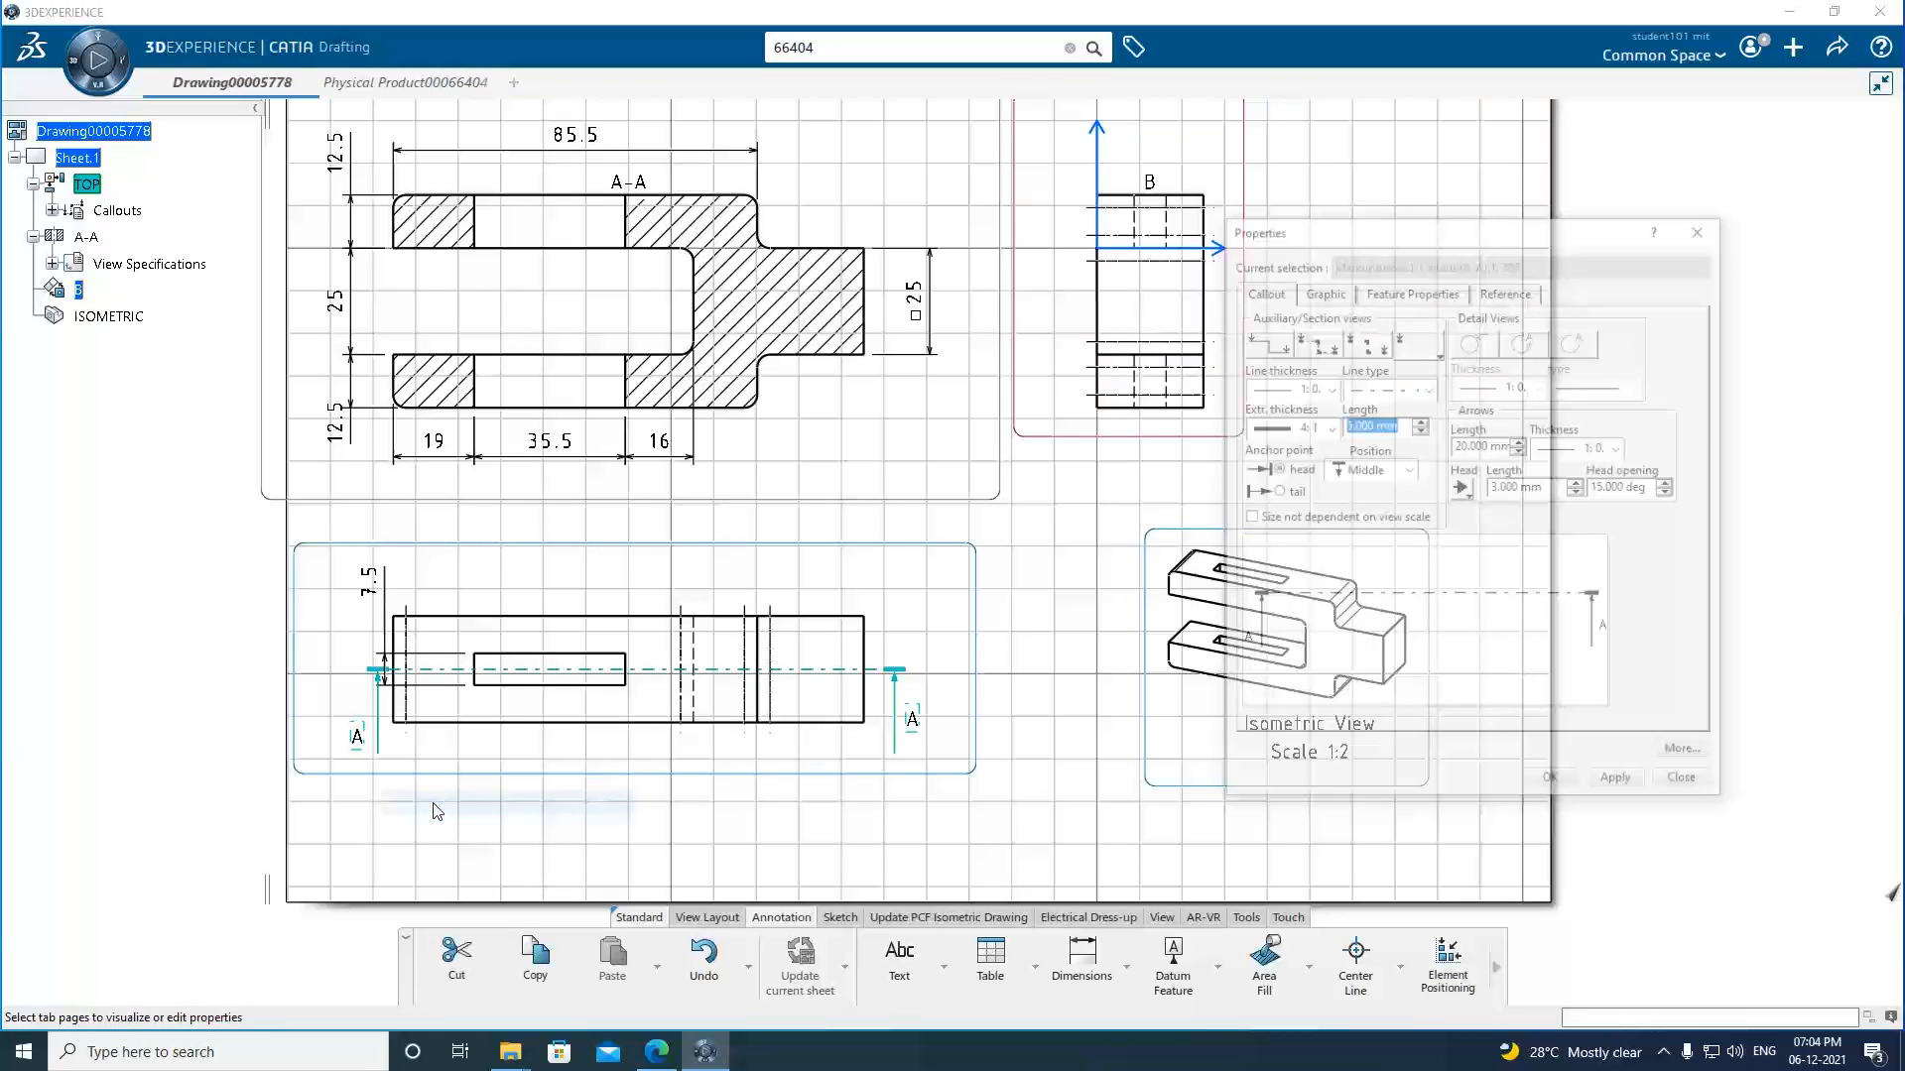
{"action": "left_click", "coordinate": [1685, 784]}
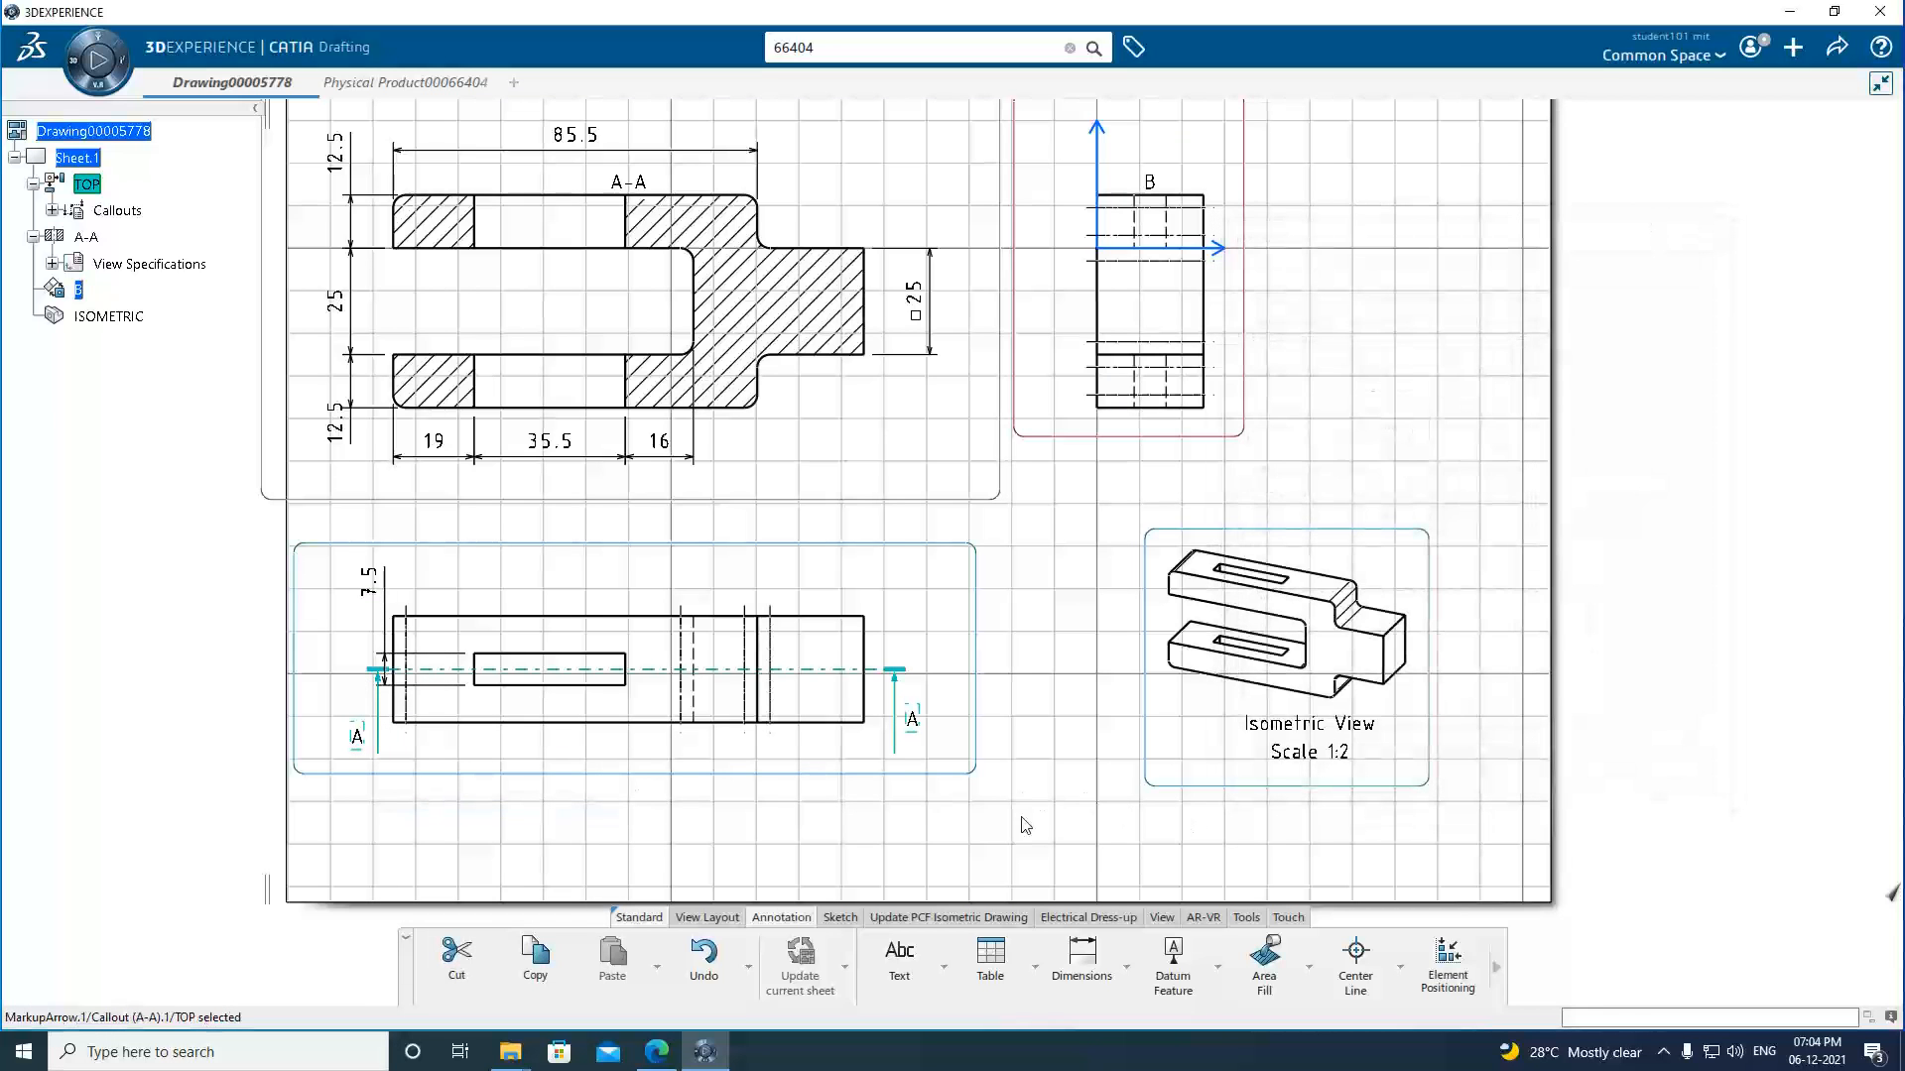
{"action": "left_click", "coordinate": [901, 679]}
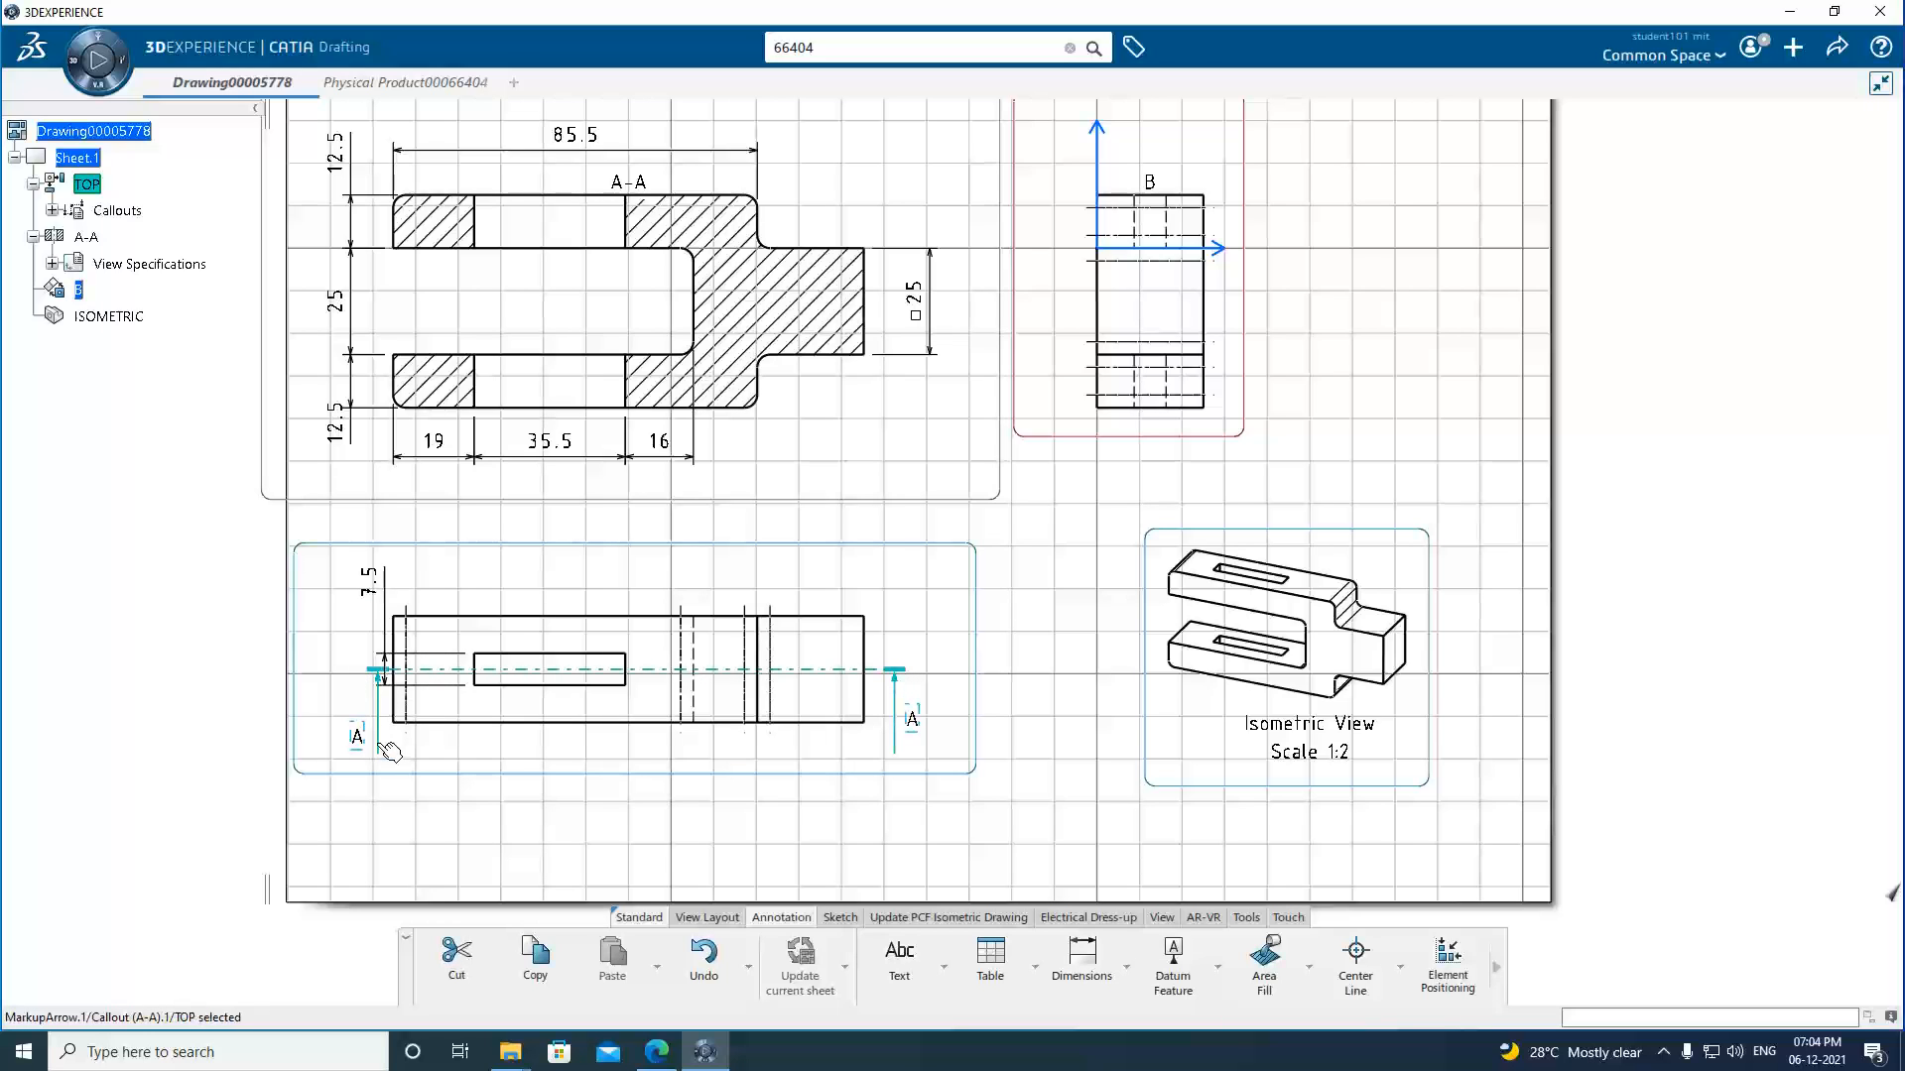
{"action": "left_click", "coordinate": [375, 675]}
{"action": "left_click", "coordinate": [620, 797]}
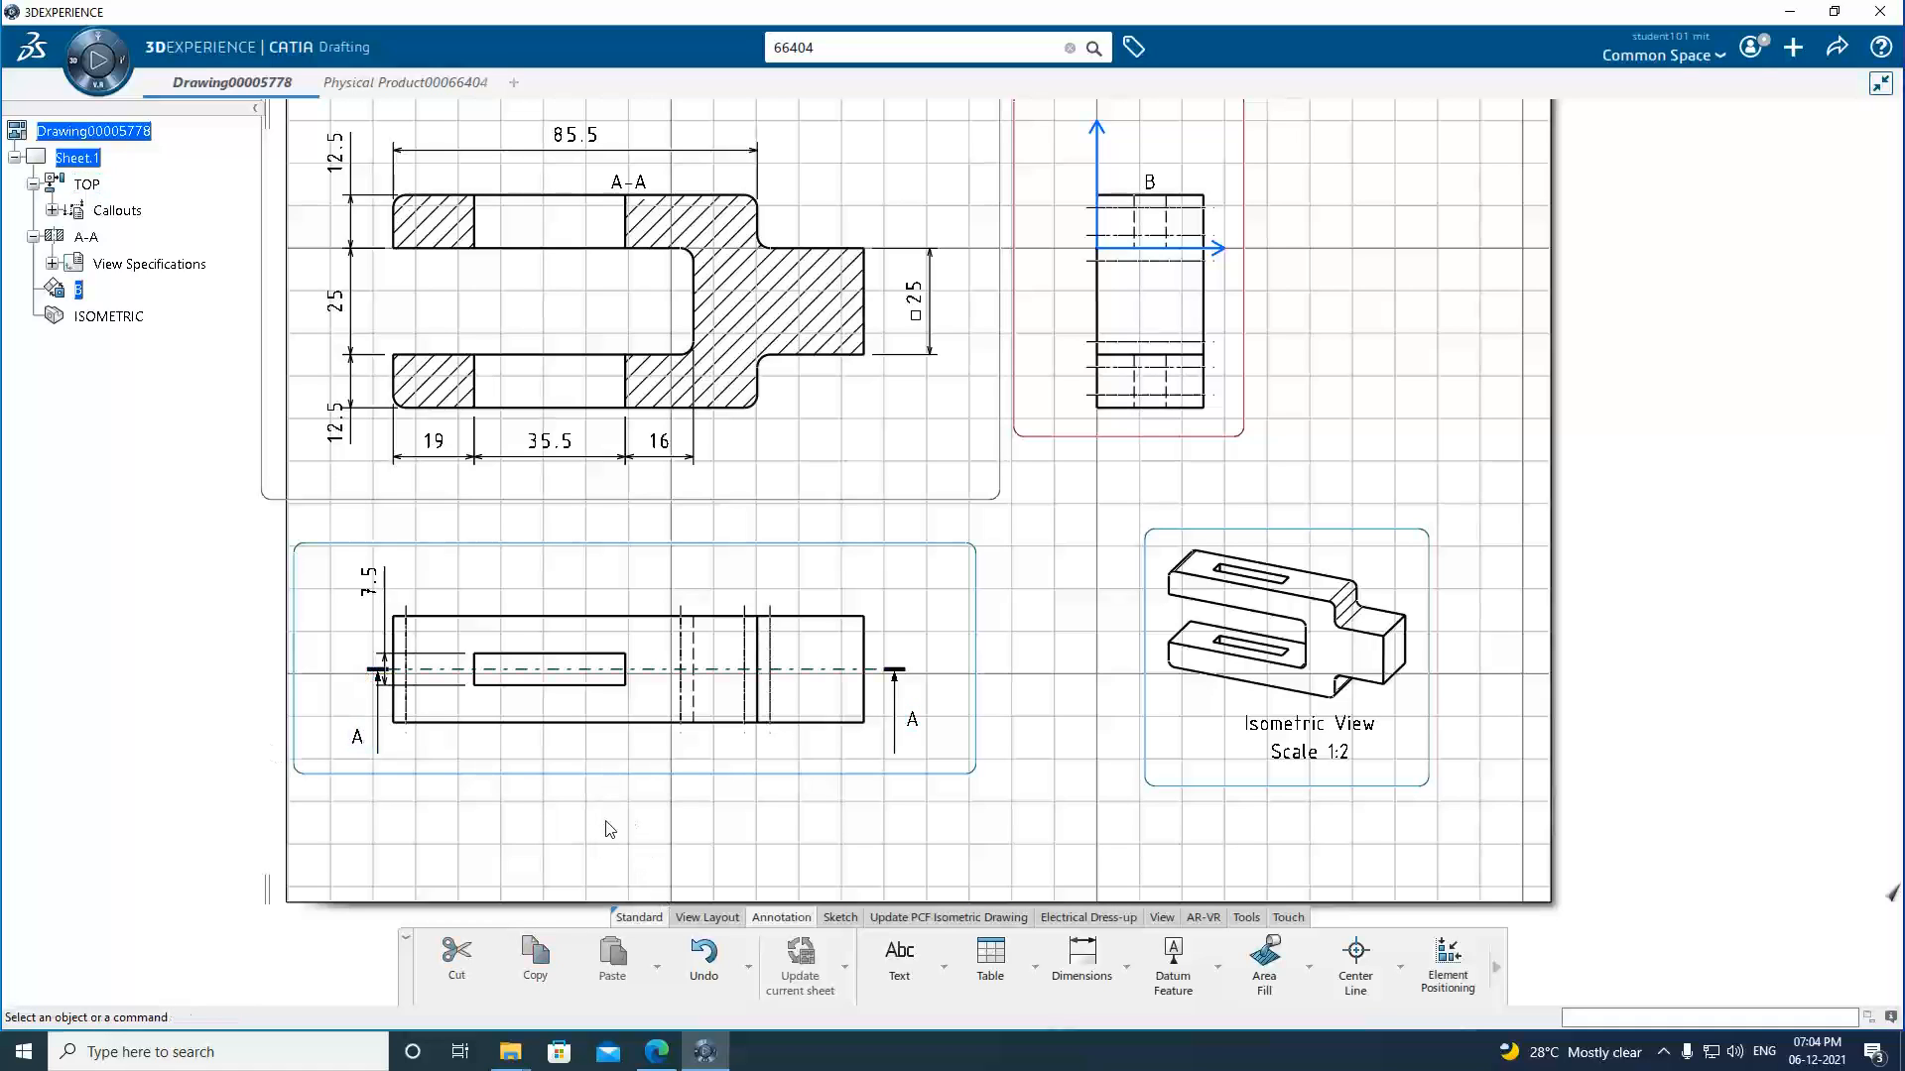
Open the definition of section view A-A to make it the active view, and deselect the section callout.
{"action": "right_click", "coordinate": [87, 238]}
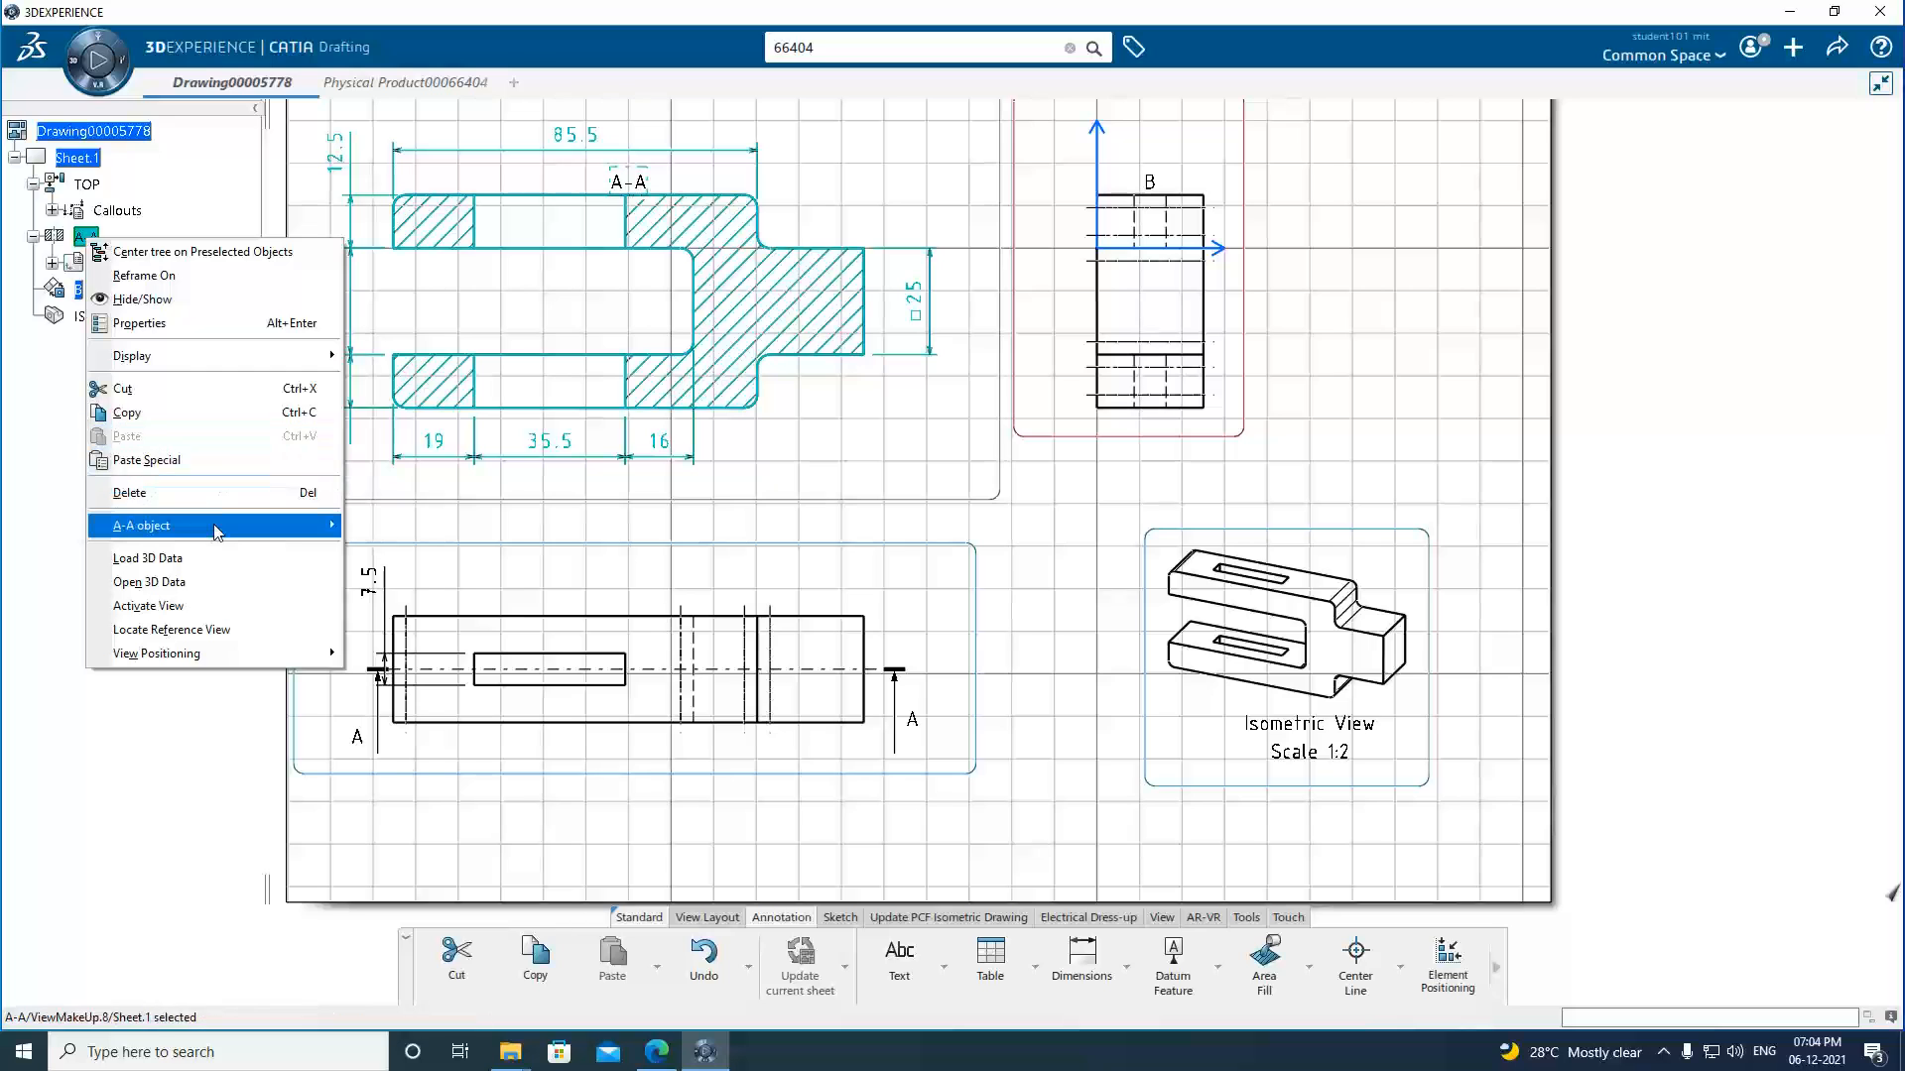
{"action": "mouse_move", "coordinate": [298, 529]}
{"action": "left_click", "coordinate": [402, 527]}
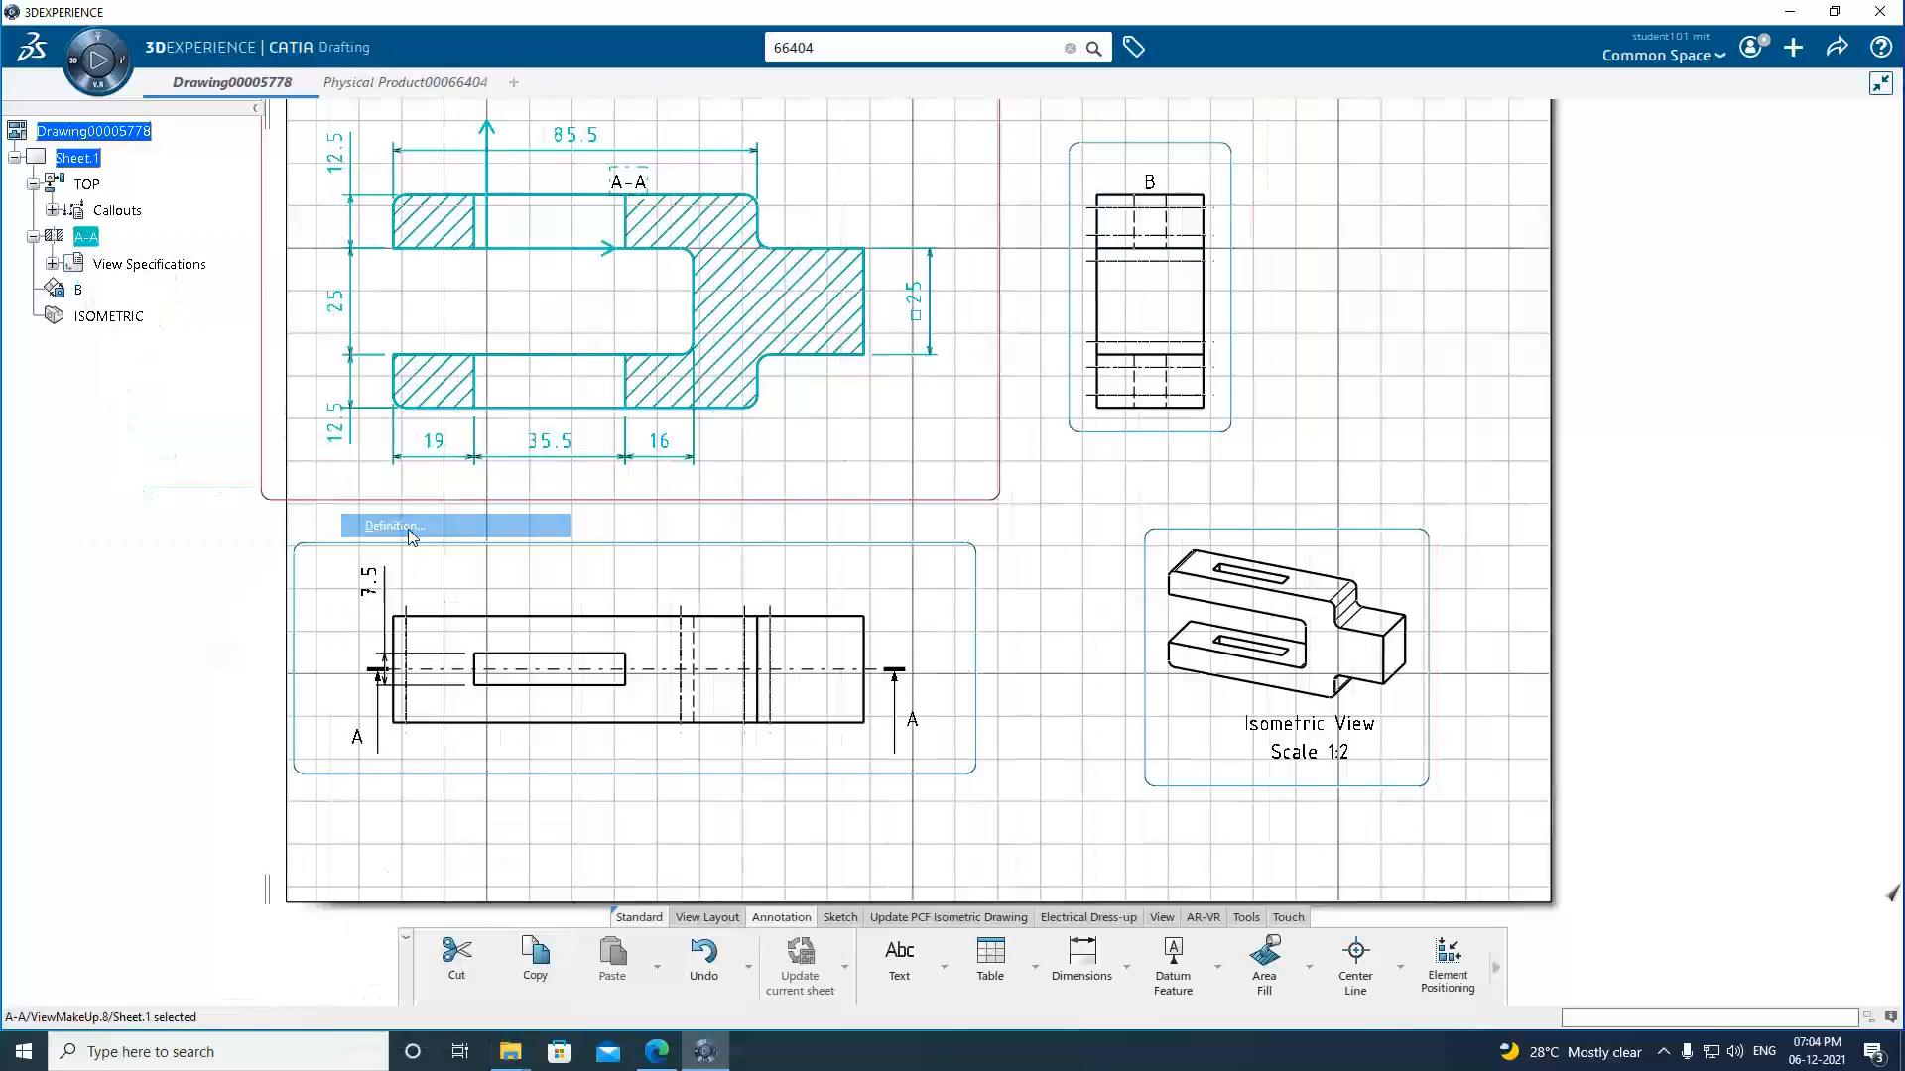
{"action": "left_click", "coordinate": [380, 672]}
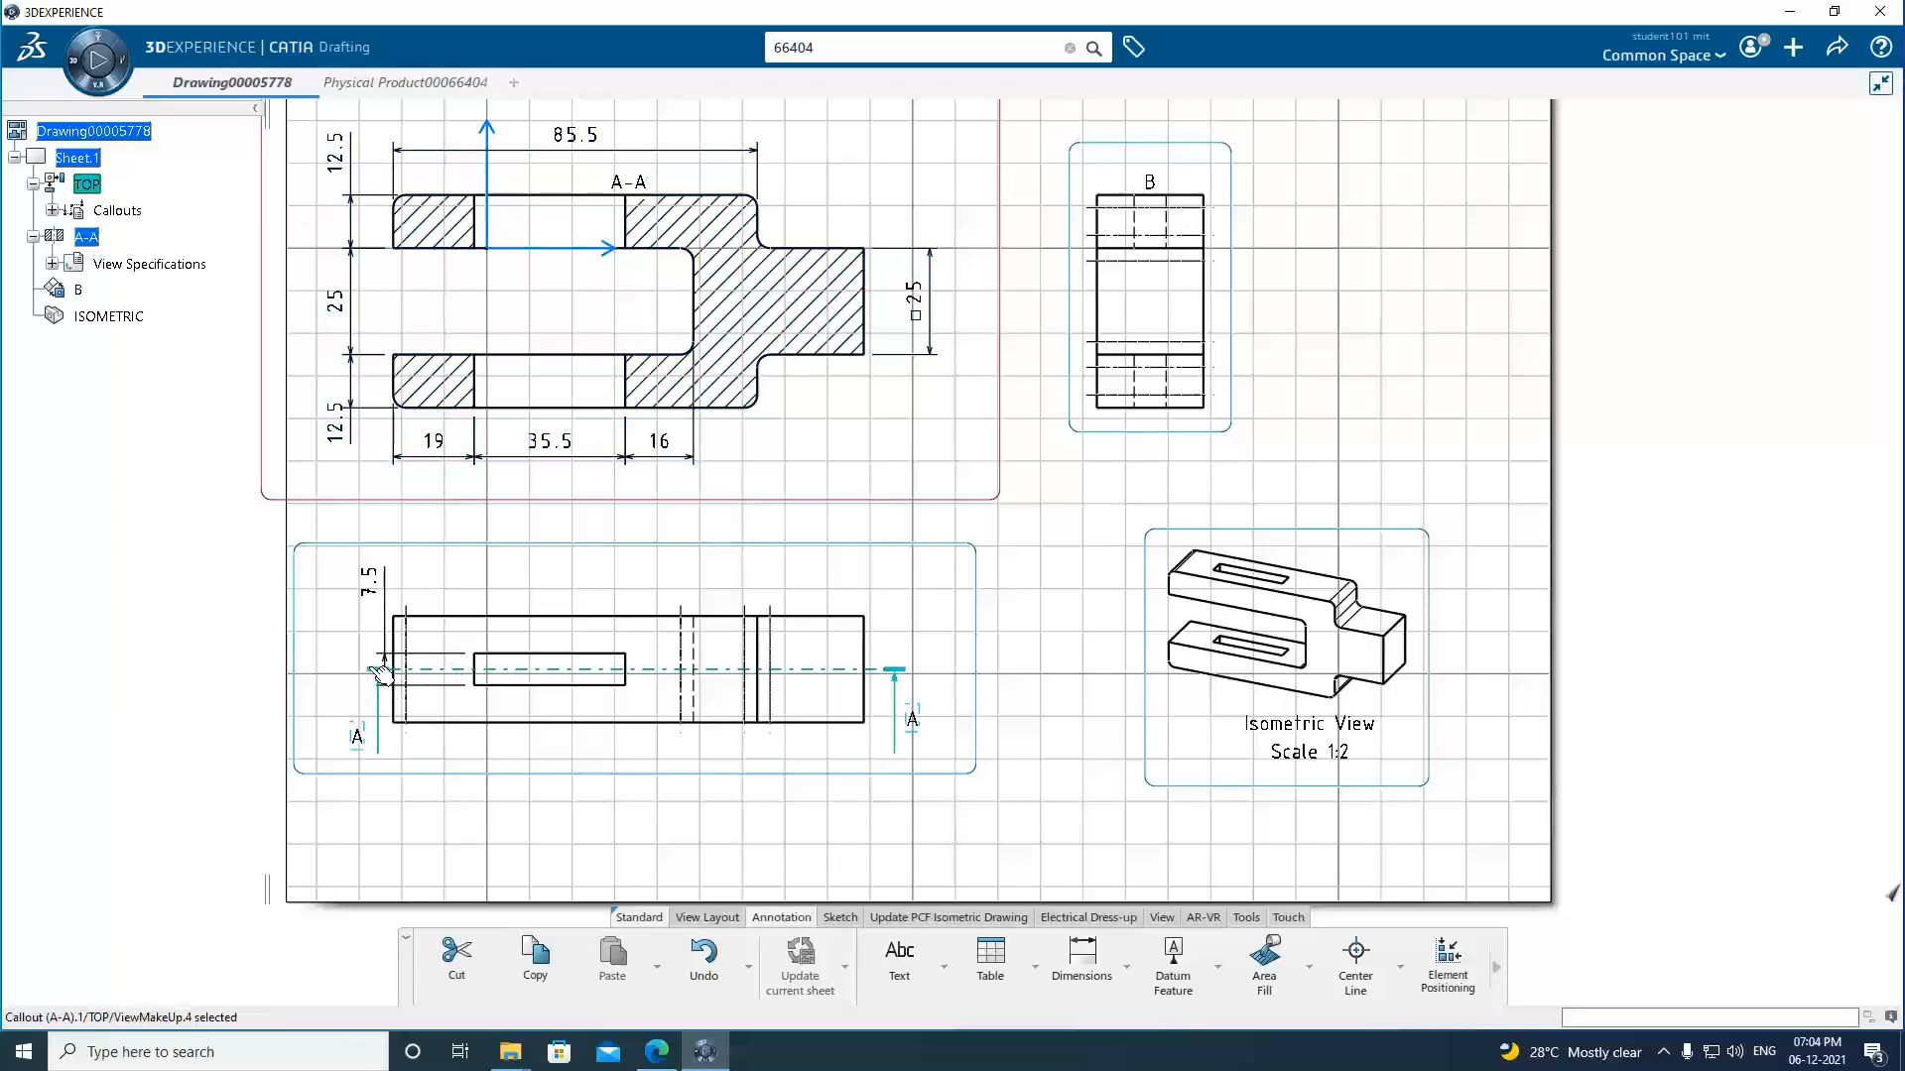
{"action": "left_click", "coordinate": [456, 843]}
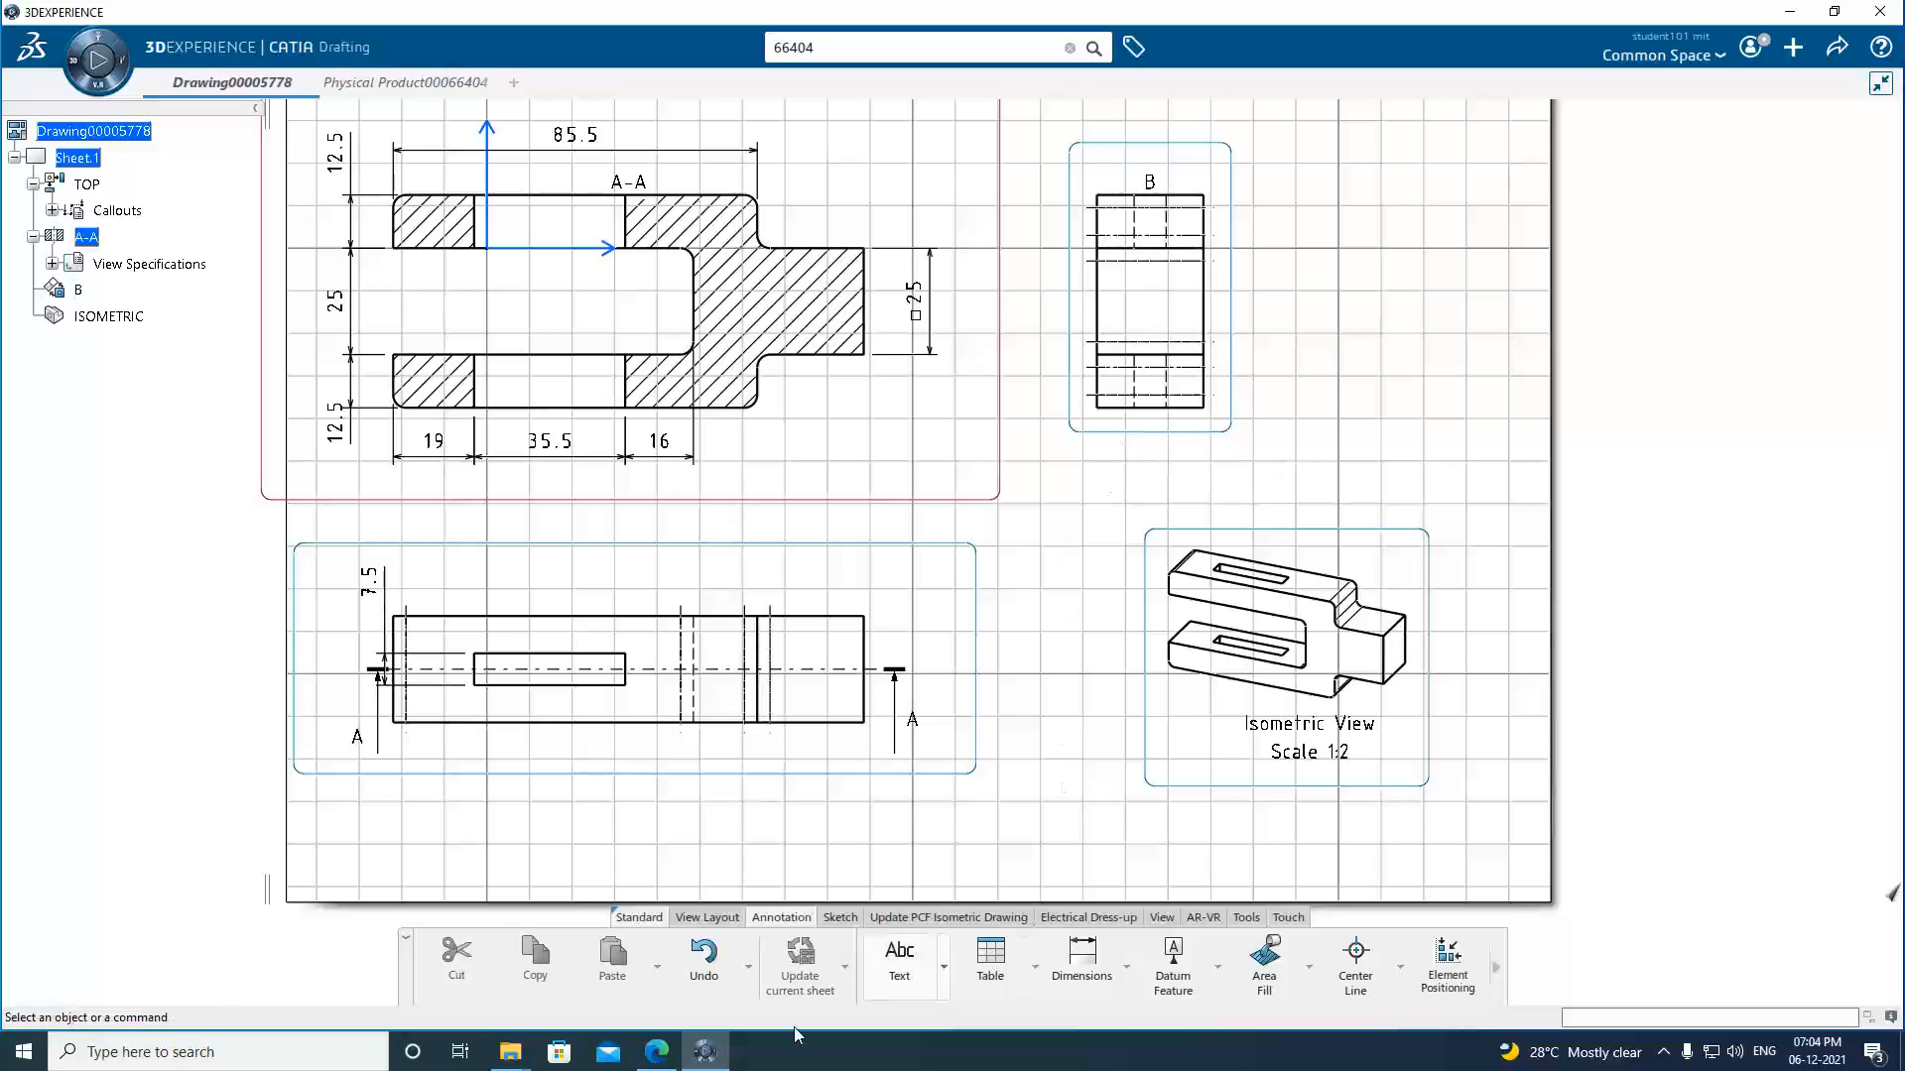
Check the fork's part number in Fig. 3.4 of the lab manual, and add leader text "1" at the lower shank fillet in section view A-A.
{"action": "left_click", "coordinate": [658, 1055]}
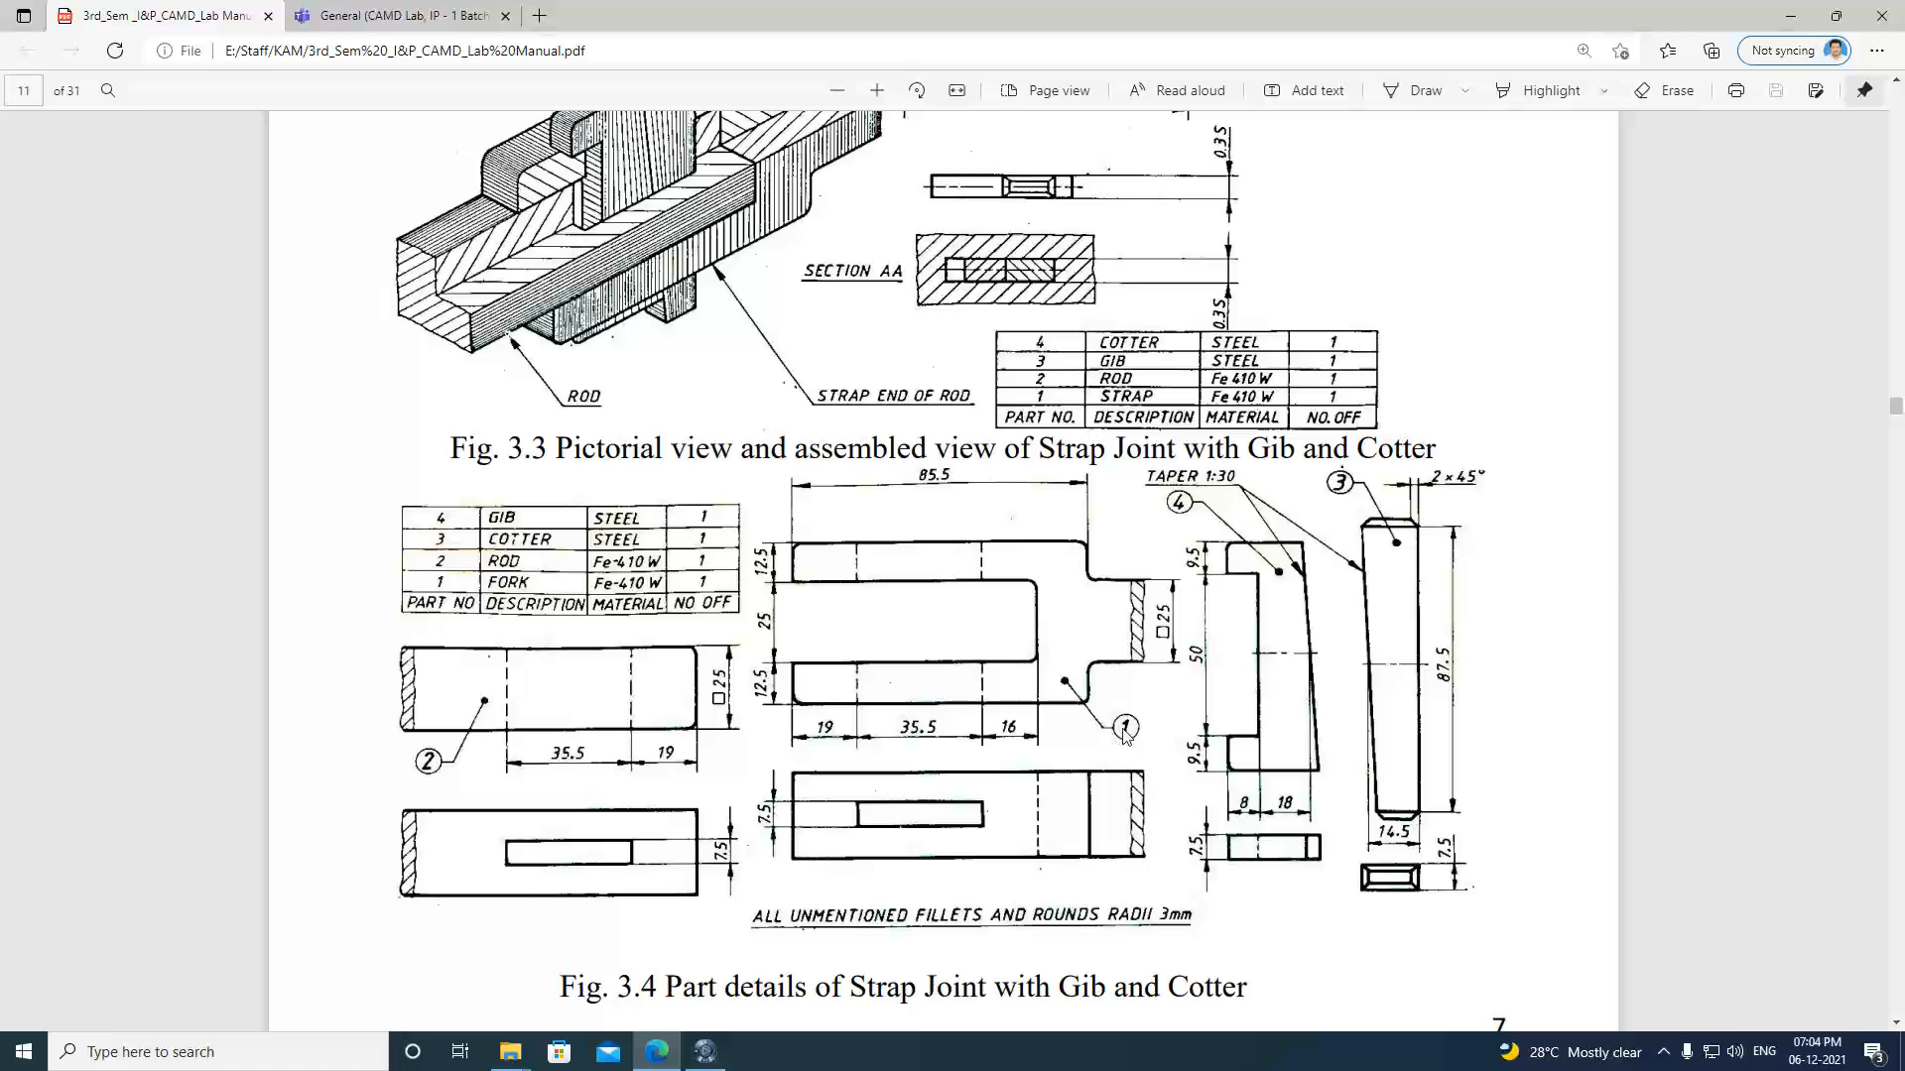
{"action": "left_click", "coordinate": [705, 1051]}
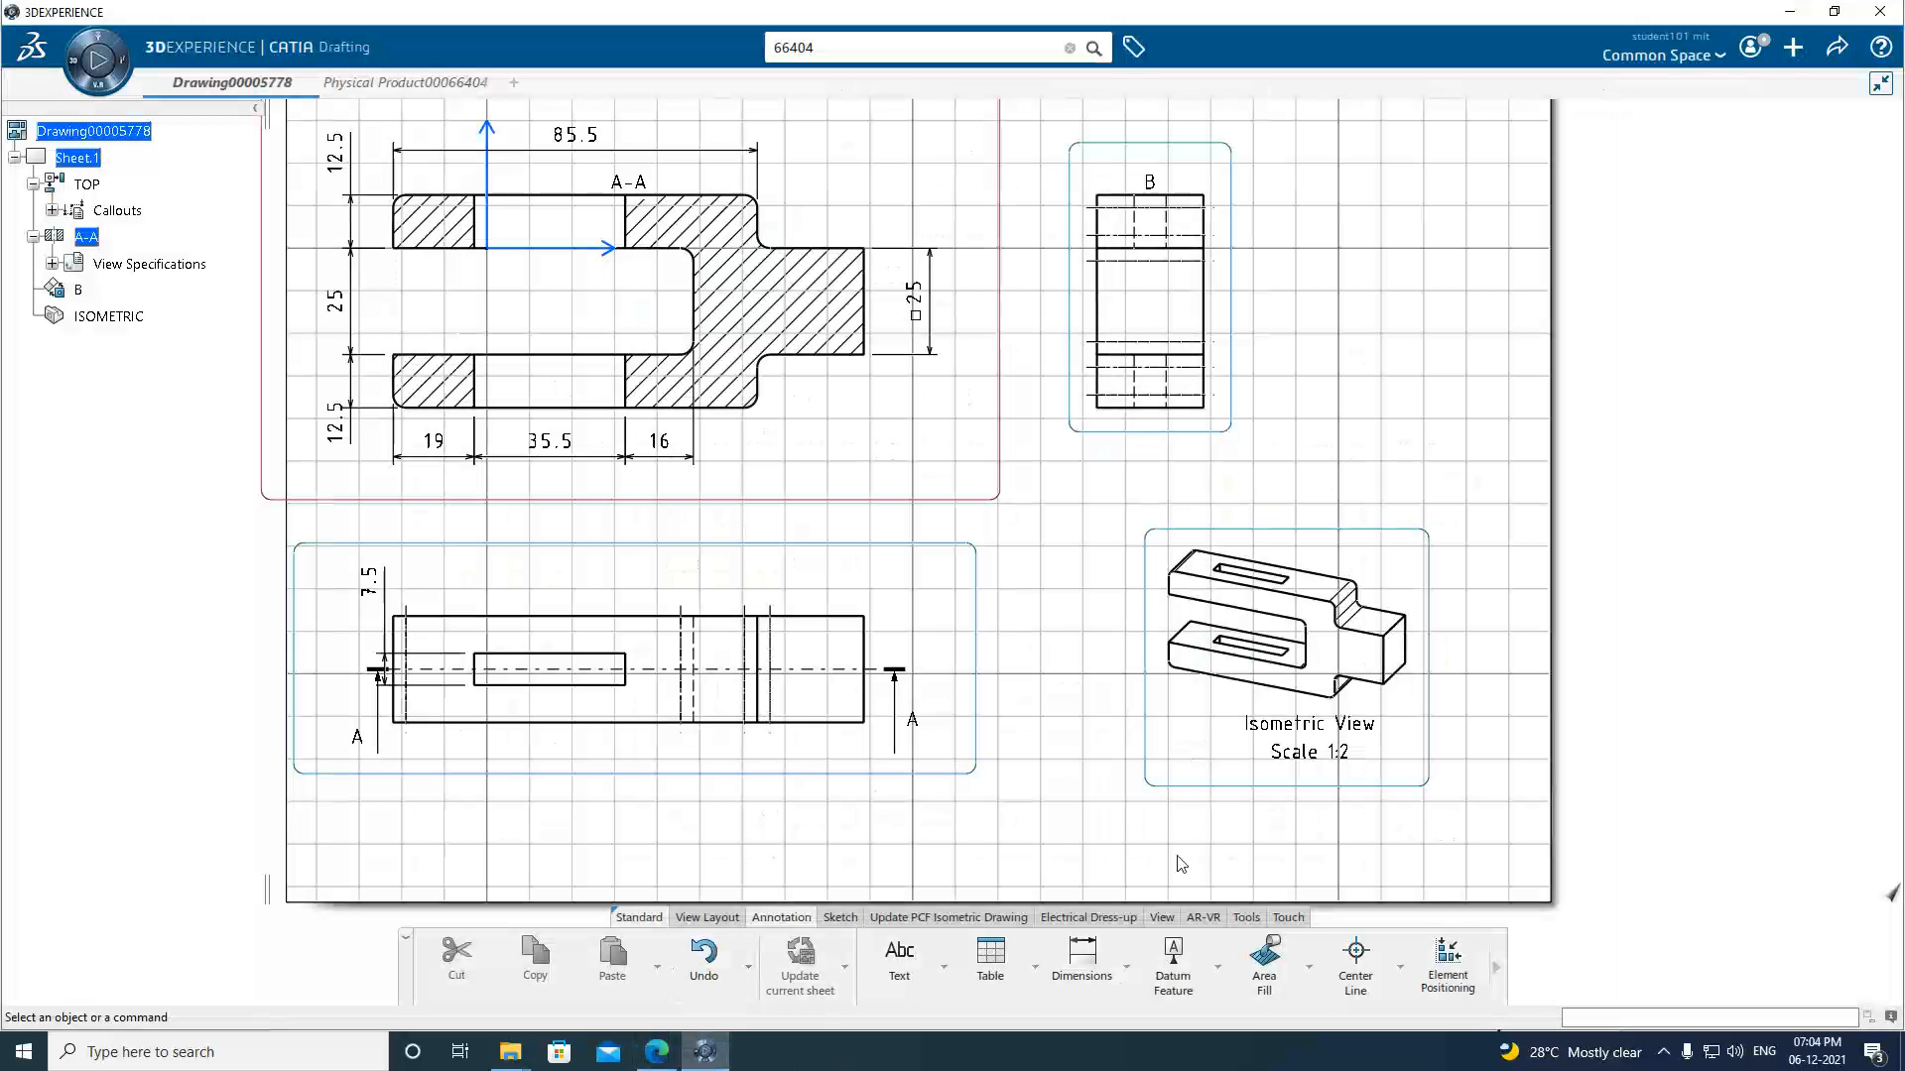
{"action": "left_click", "coordinate": [944, 970]}
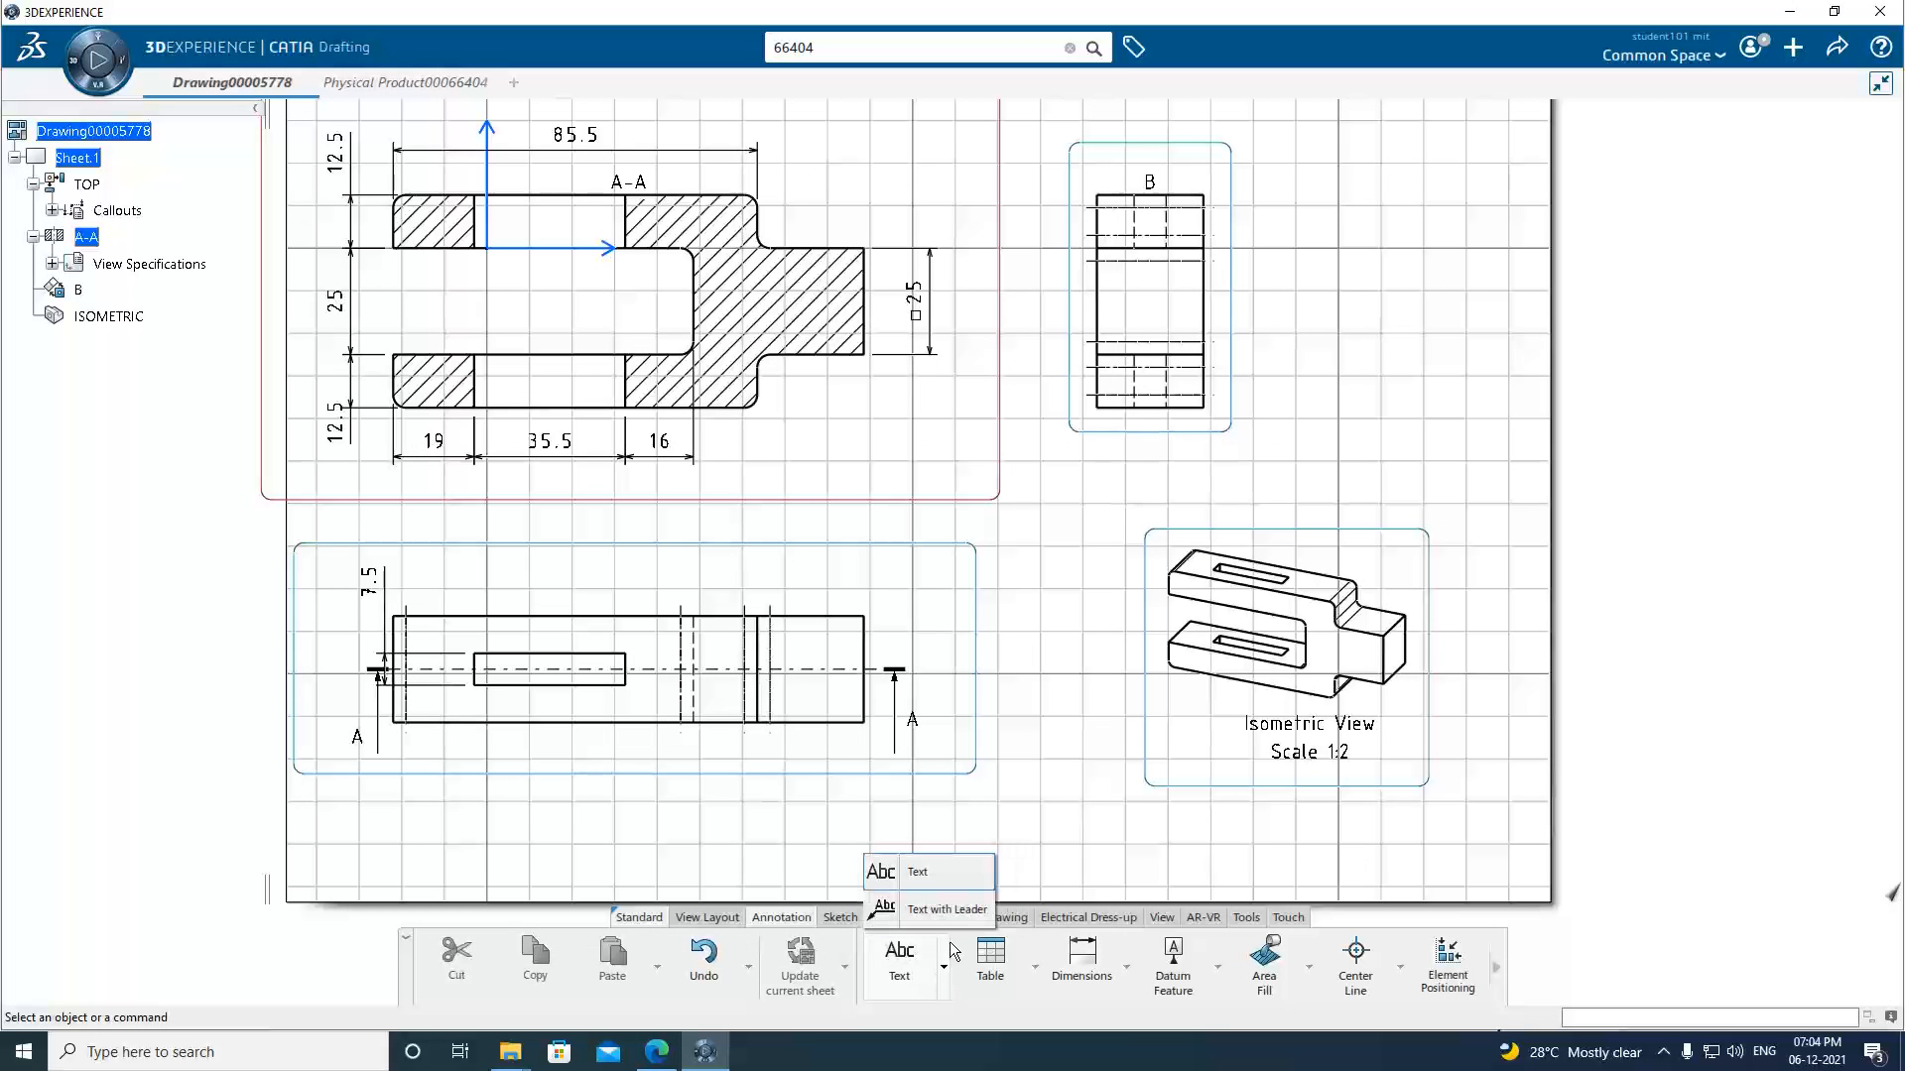
{"action": "left_click", "coordinate": [924, 911]}
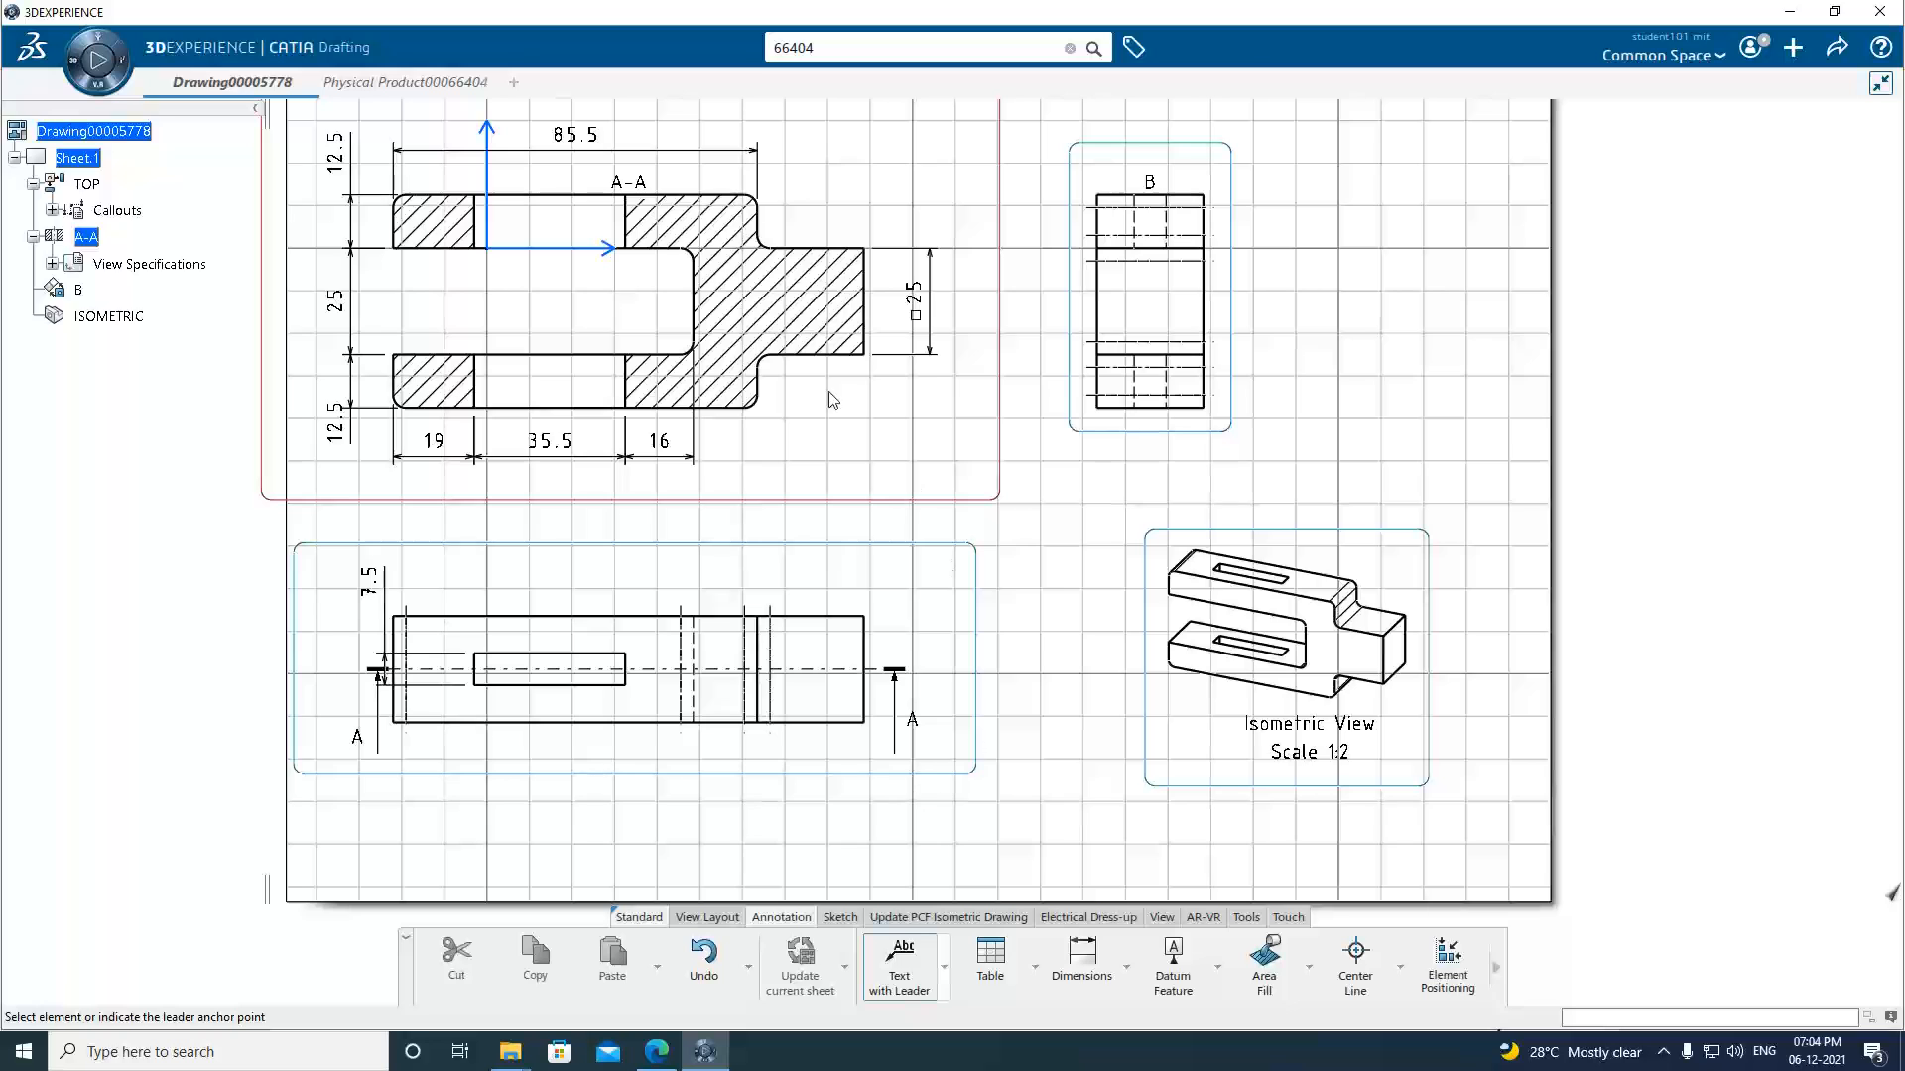
{"action": "left_click", "coordinate": [760, 370]}
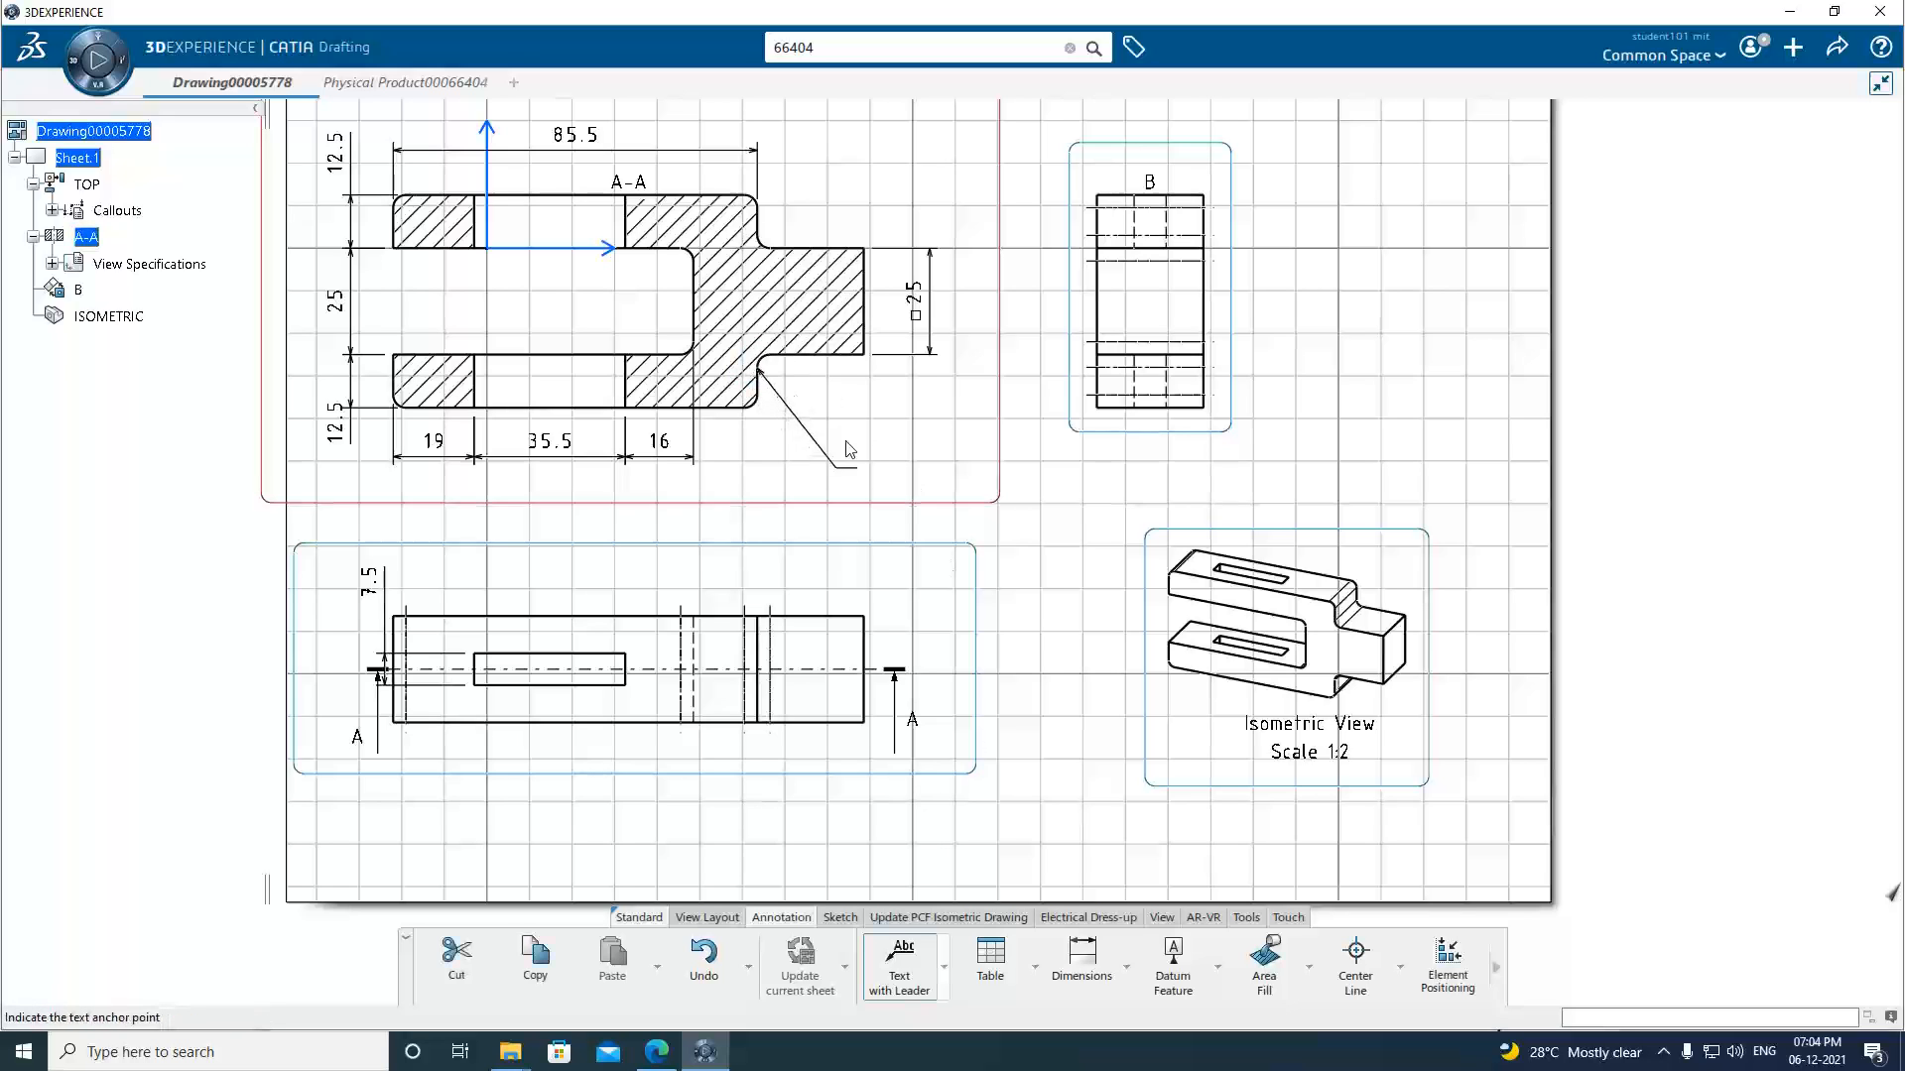
{"action": "left_click", "coordinate": [882, 472]}
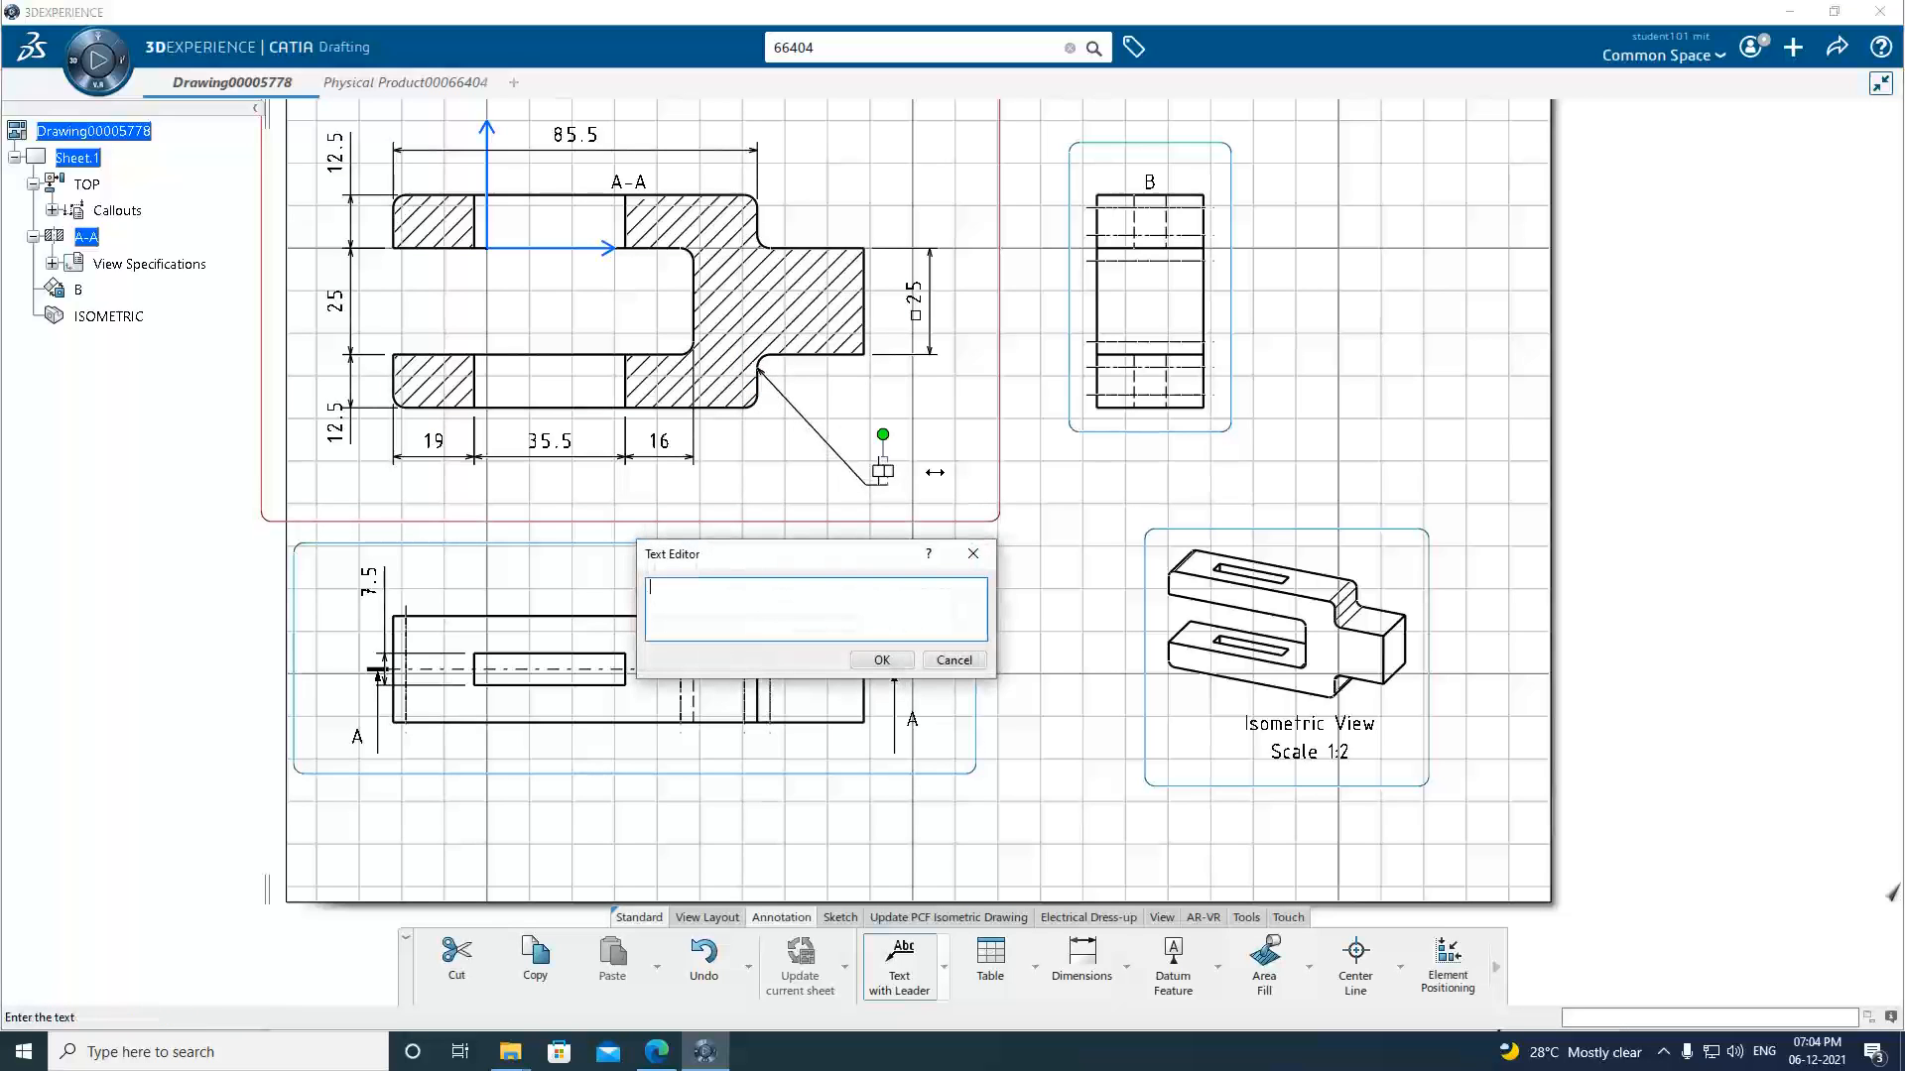
{"action": "type", "text": "1"}
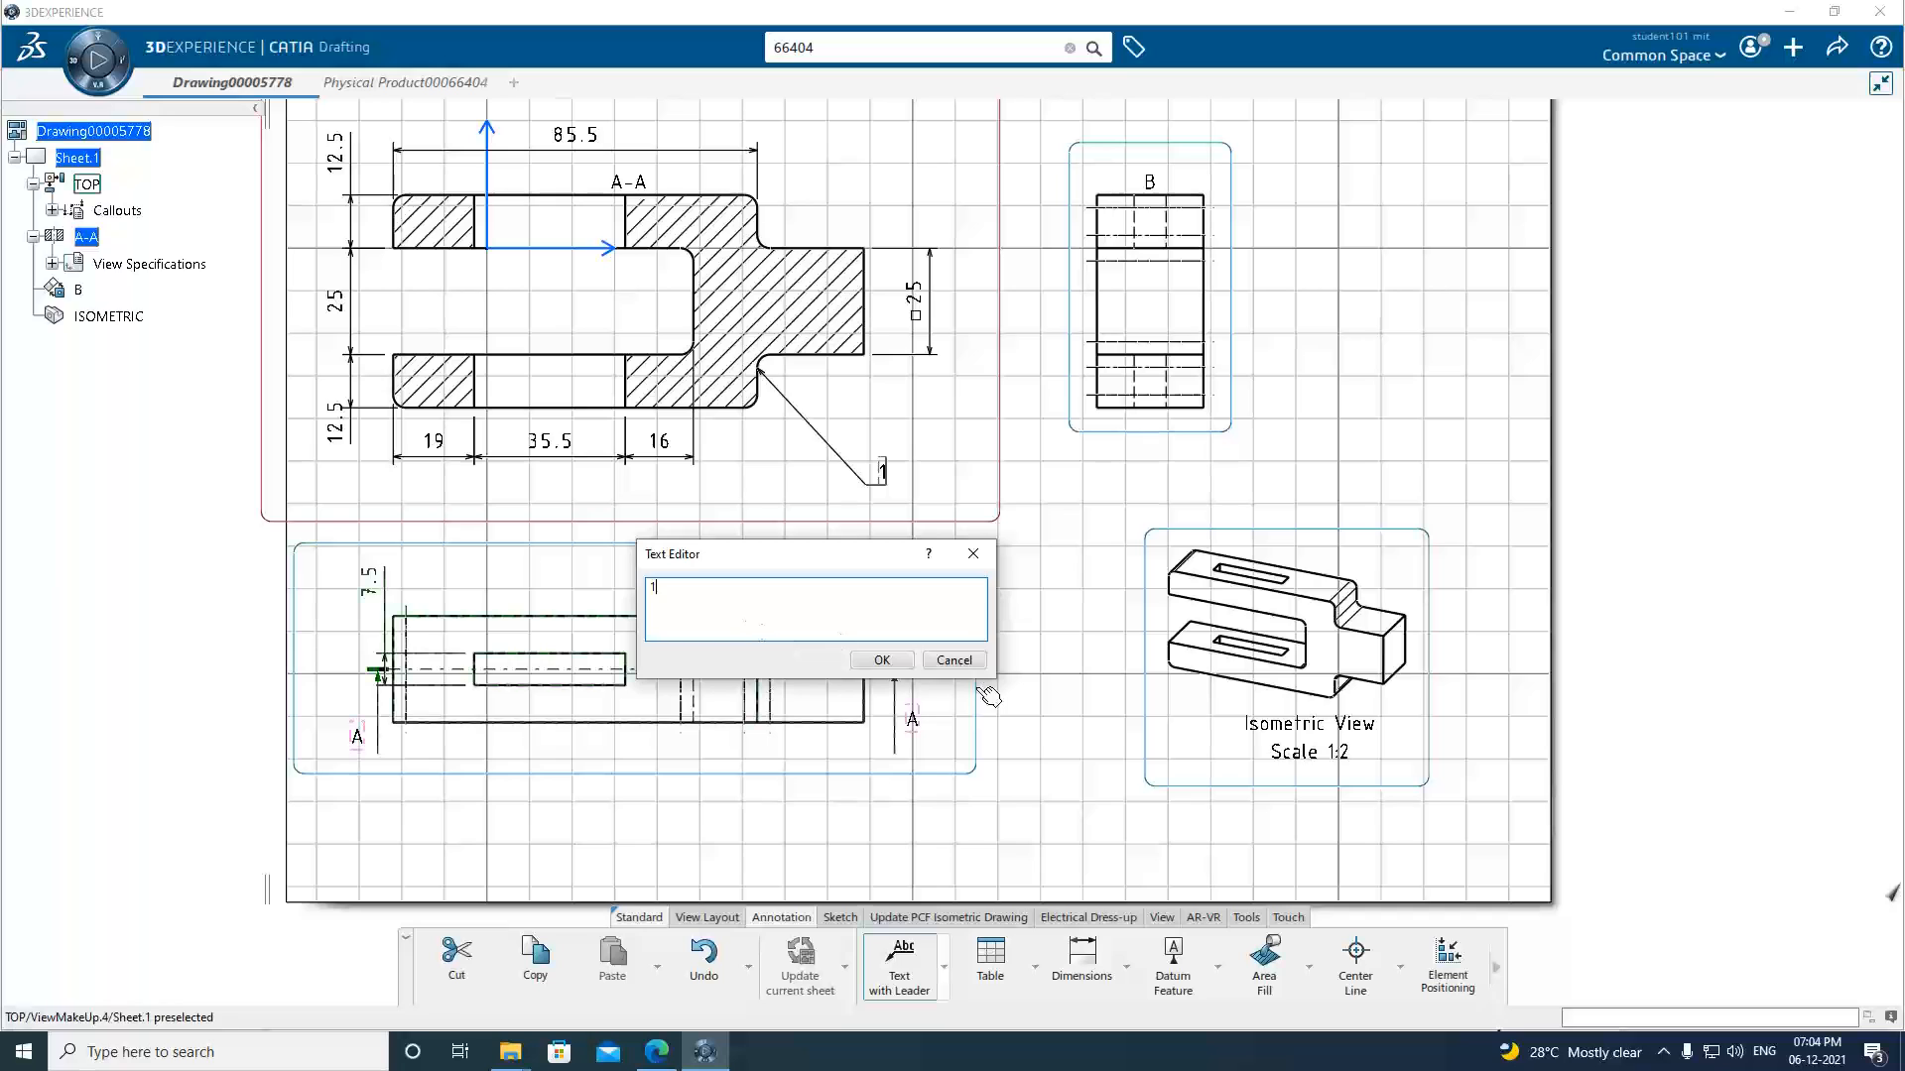
{"action": "left_click", "coordinate": [882, 661]}
{"action": "left_click", "coordinate": [1086, 493]}
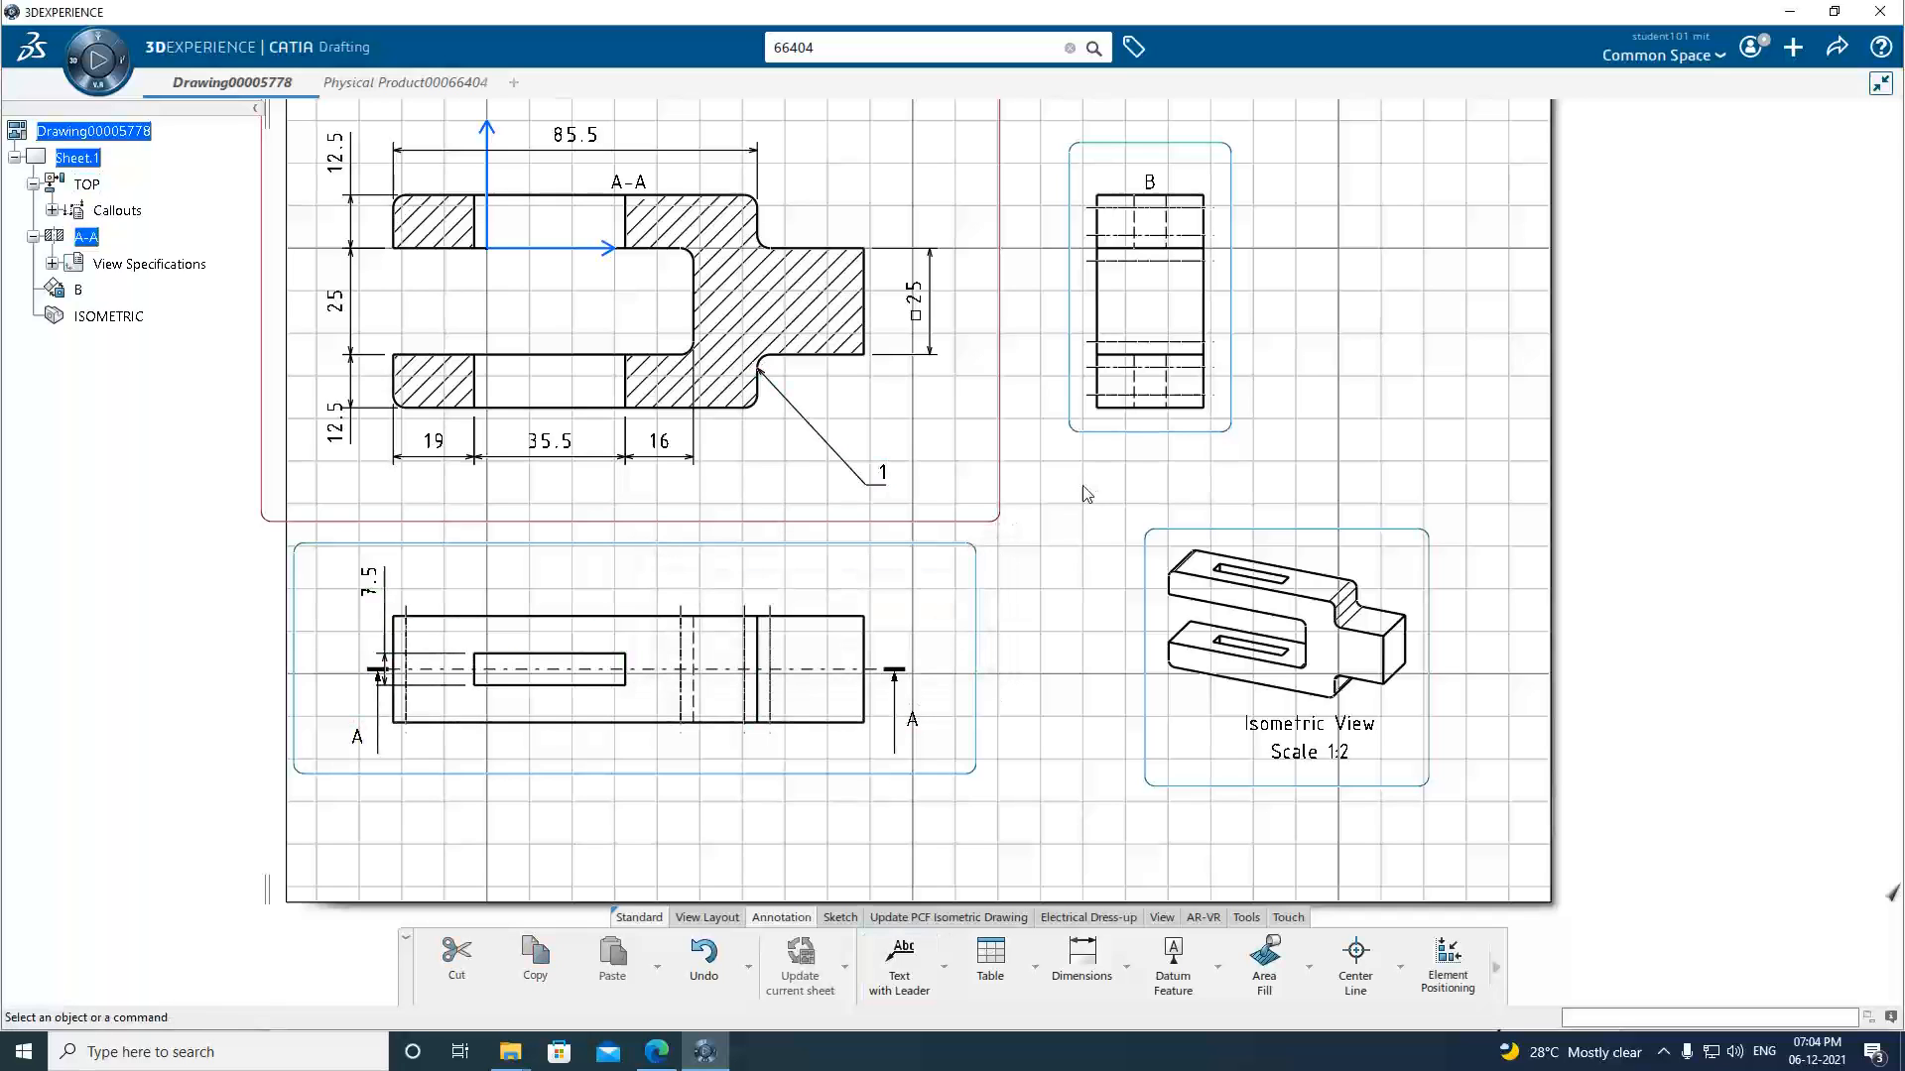
Put a Circle frame around the part number text at the end of the leader in section view A-A.
{"action": "right_click", "coordinate": [885, 475]}
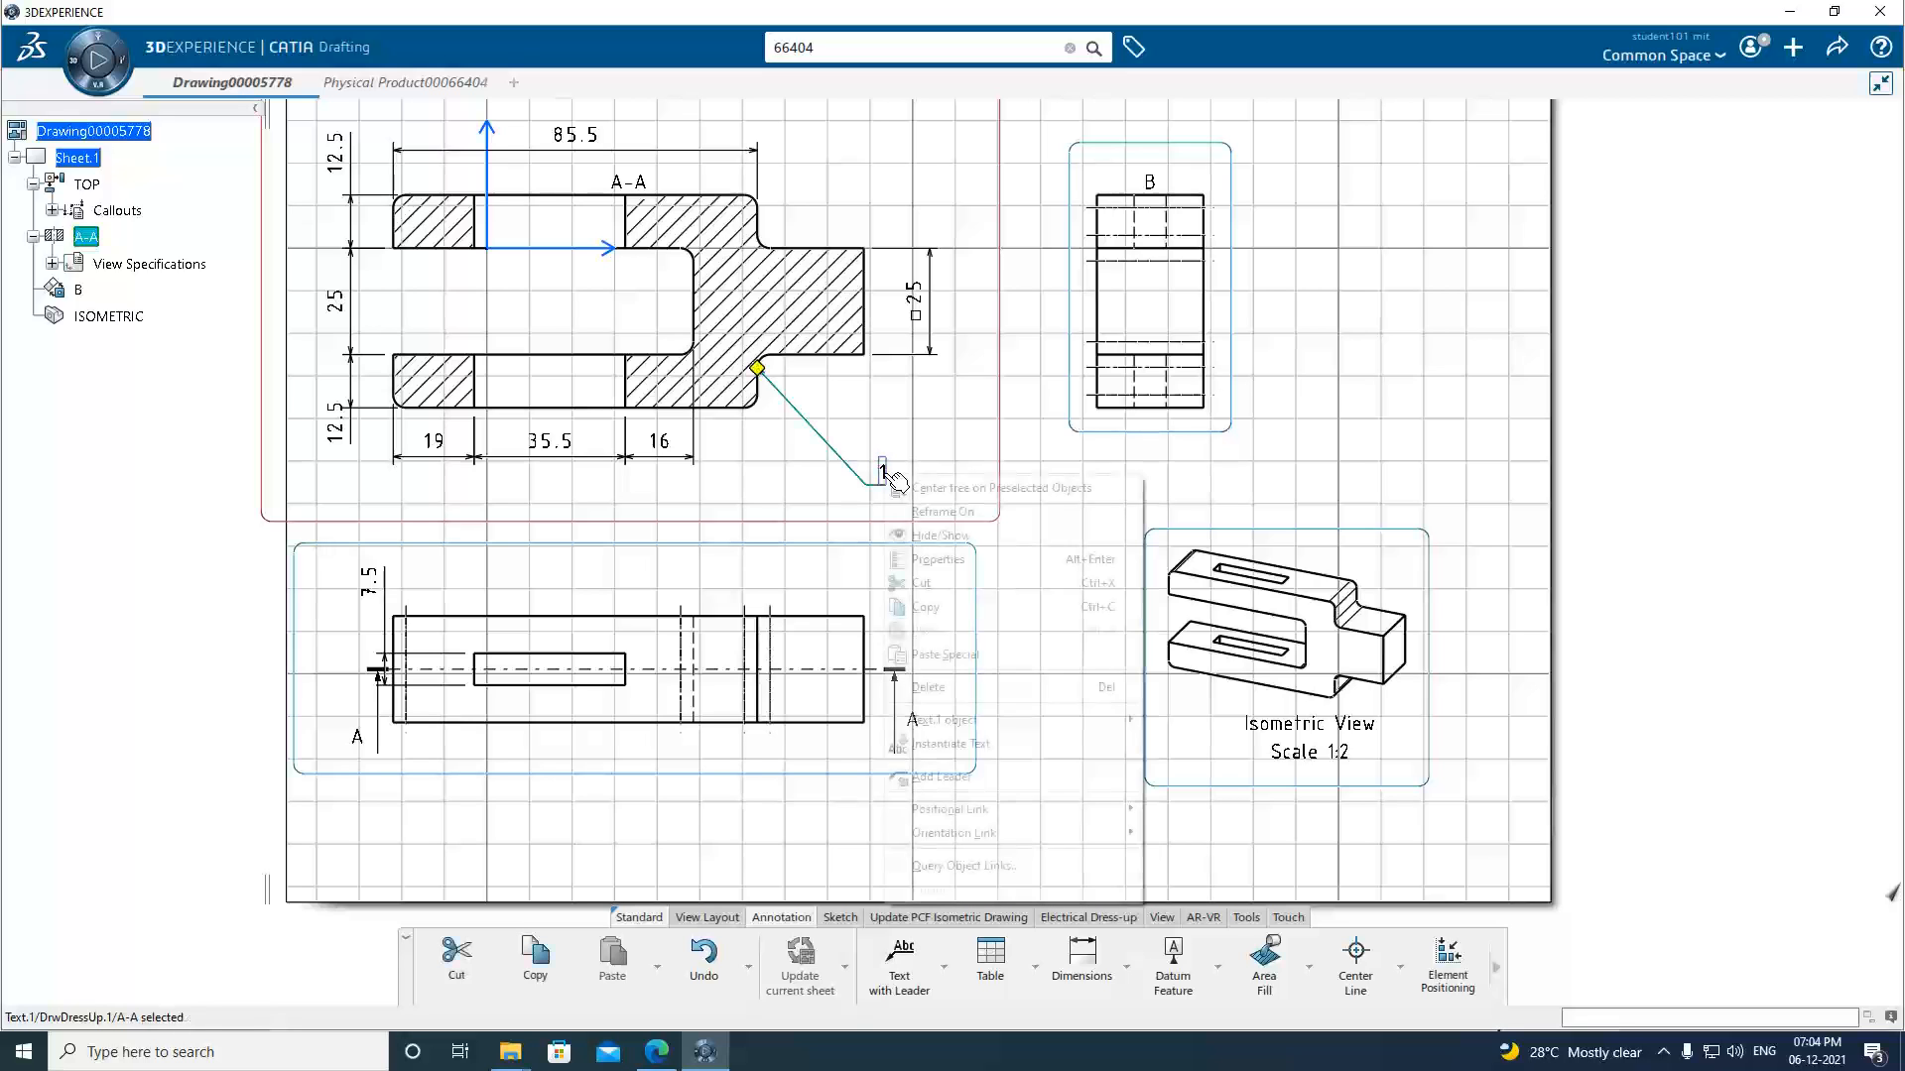
{"action": "left_click", "coordinate": [937, 562]}
{"action": "left_click", "coordinate": [1299, 291]}
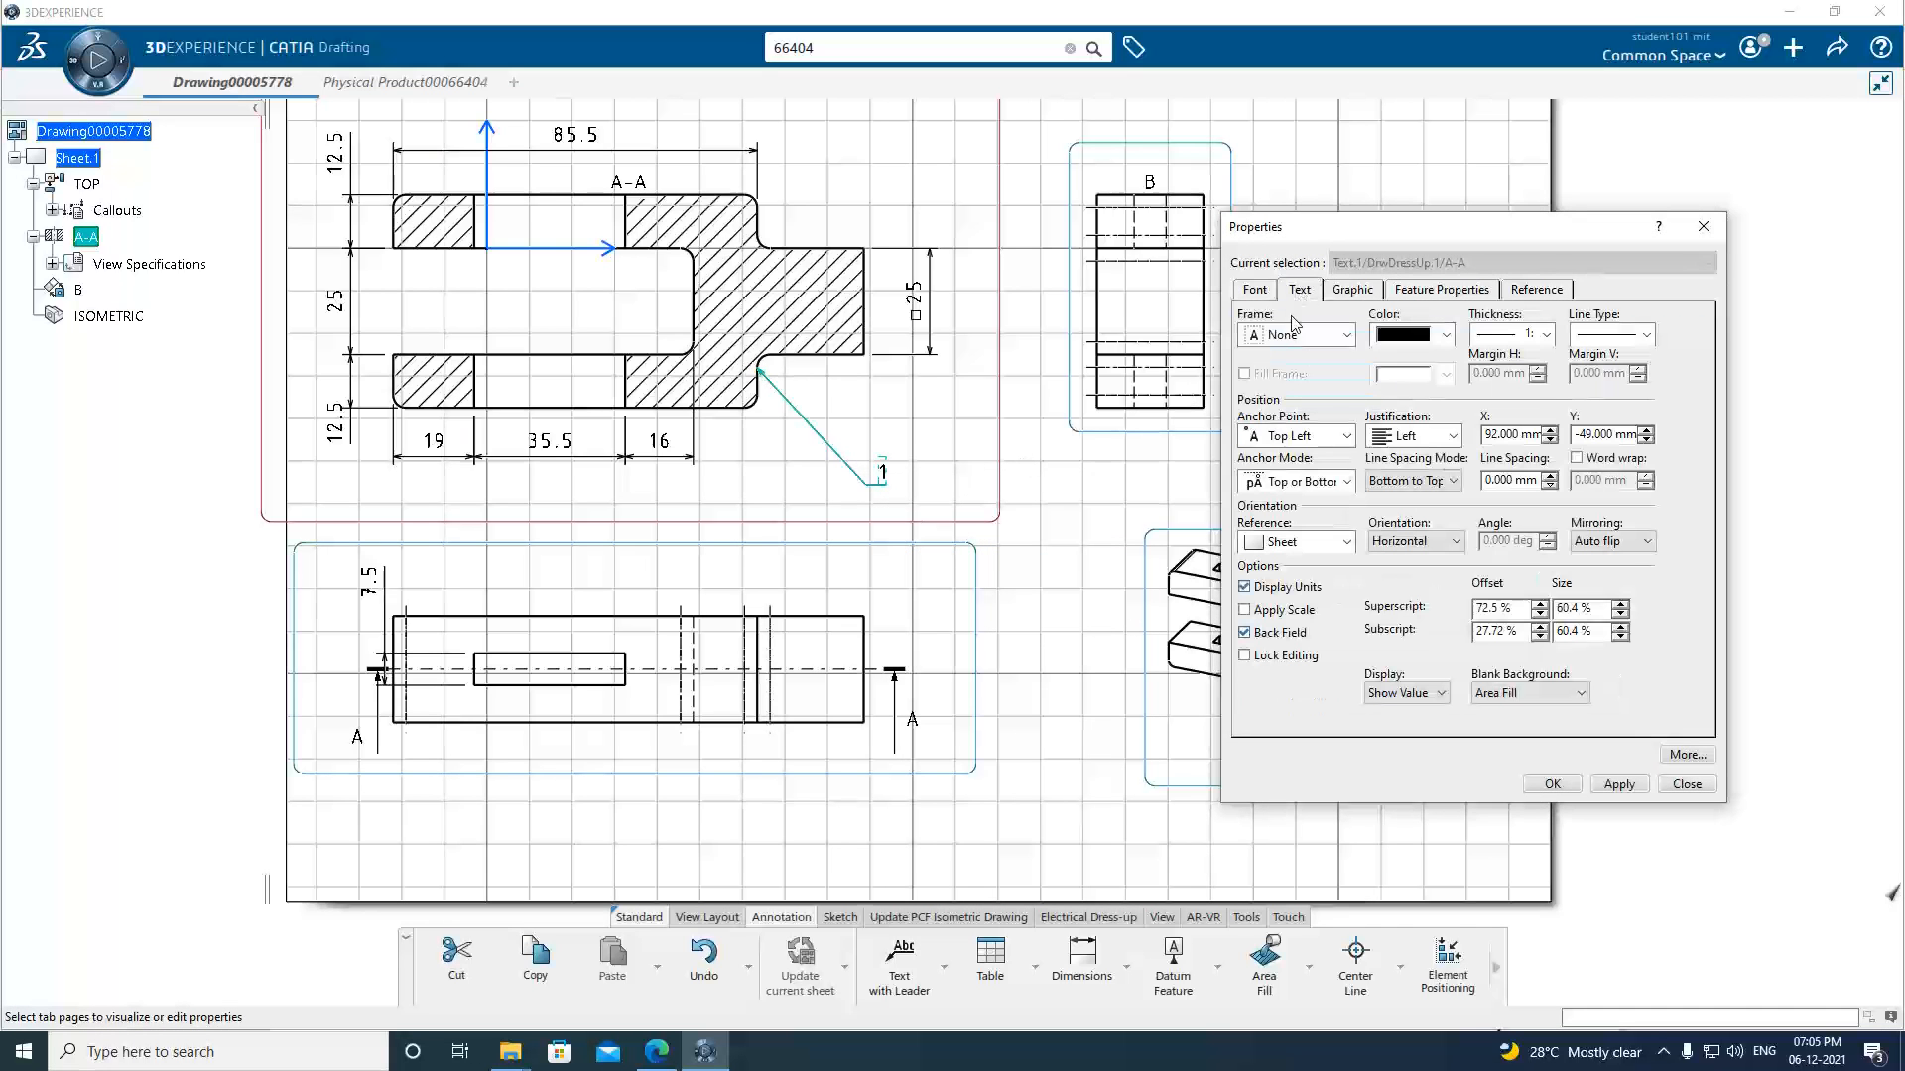
{"action": "left_click", "coordinate": [1346, 338]}
{"action": "left_click", "coordinate": [1310, 438]}
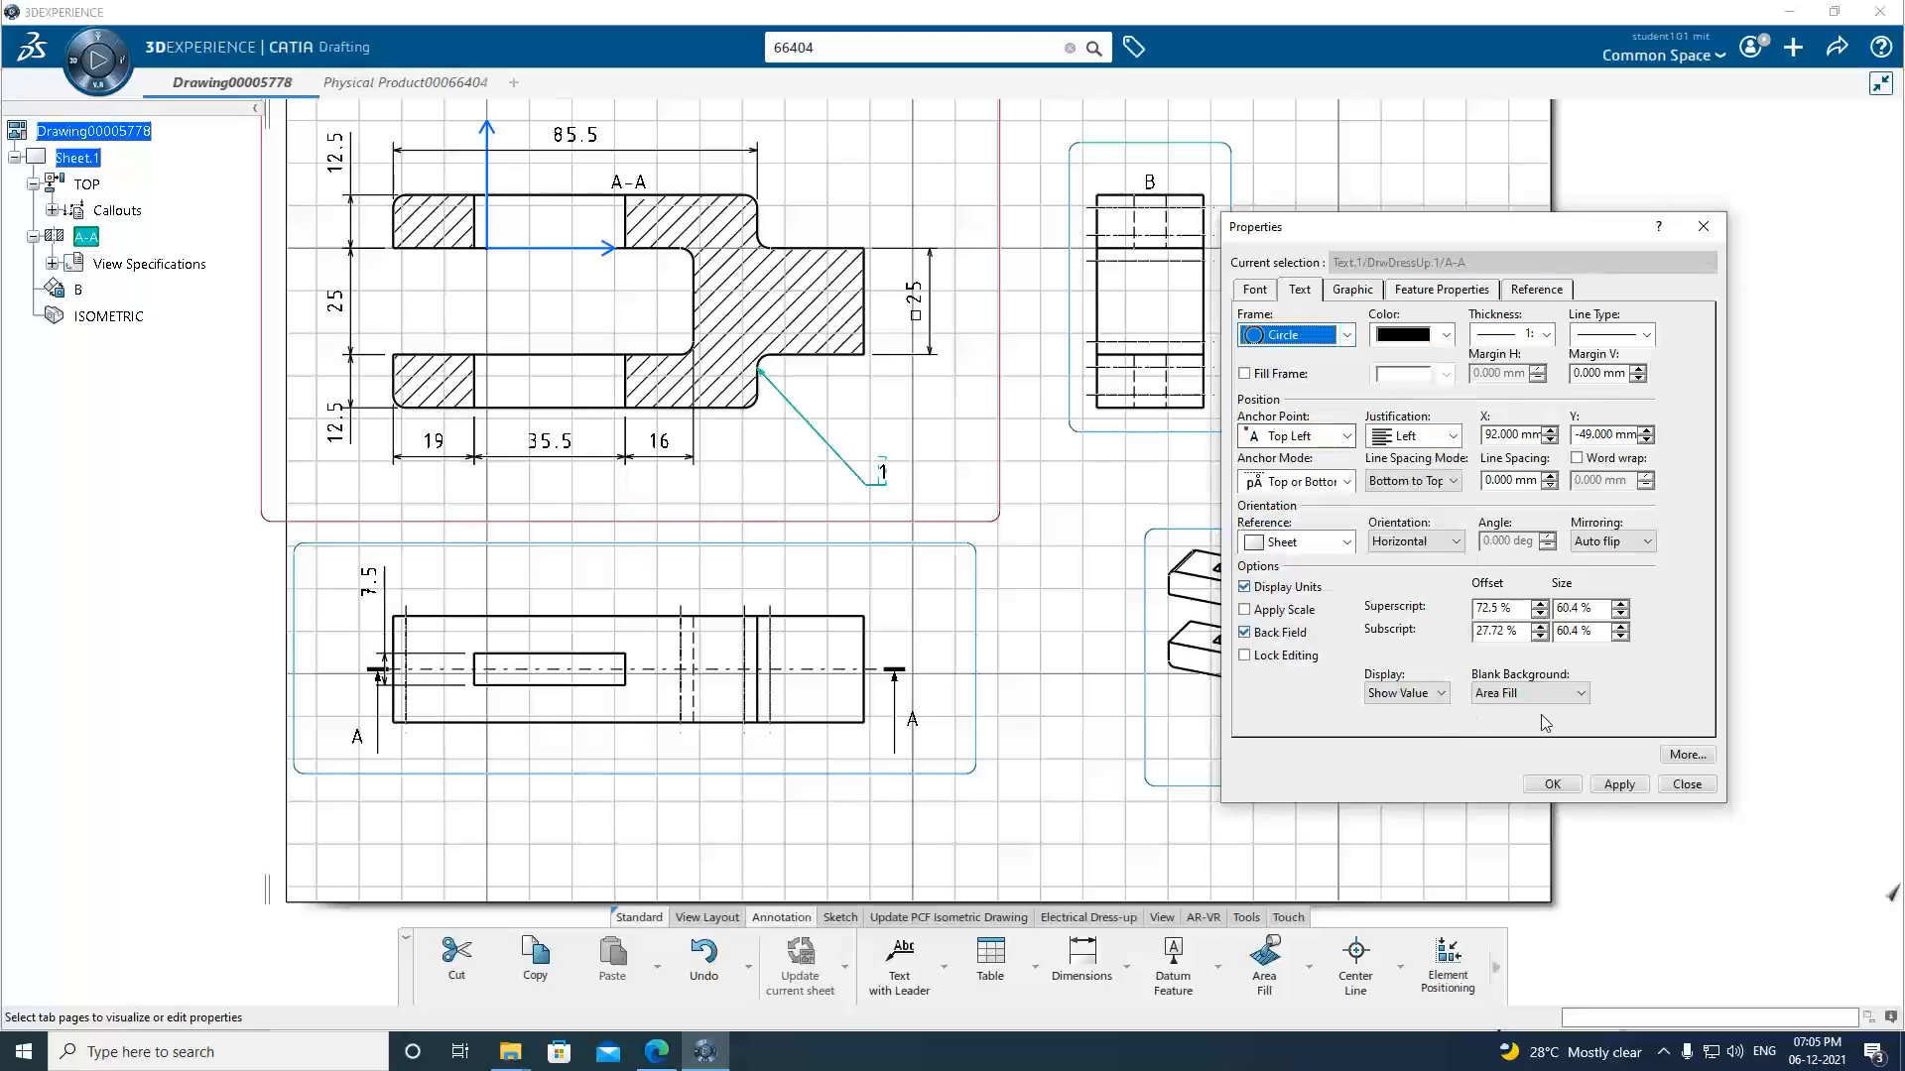
{"action": "left_click", "coordinate": [1617, 785]}
{"action": "left_click", "coordinate": [1552, 785]}
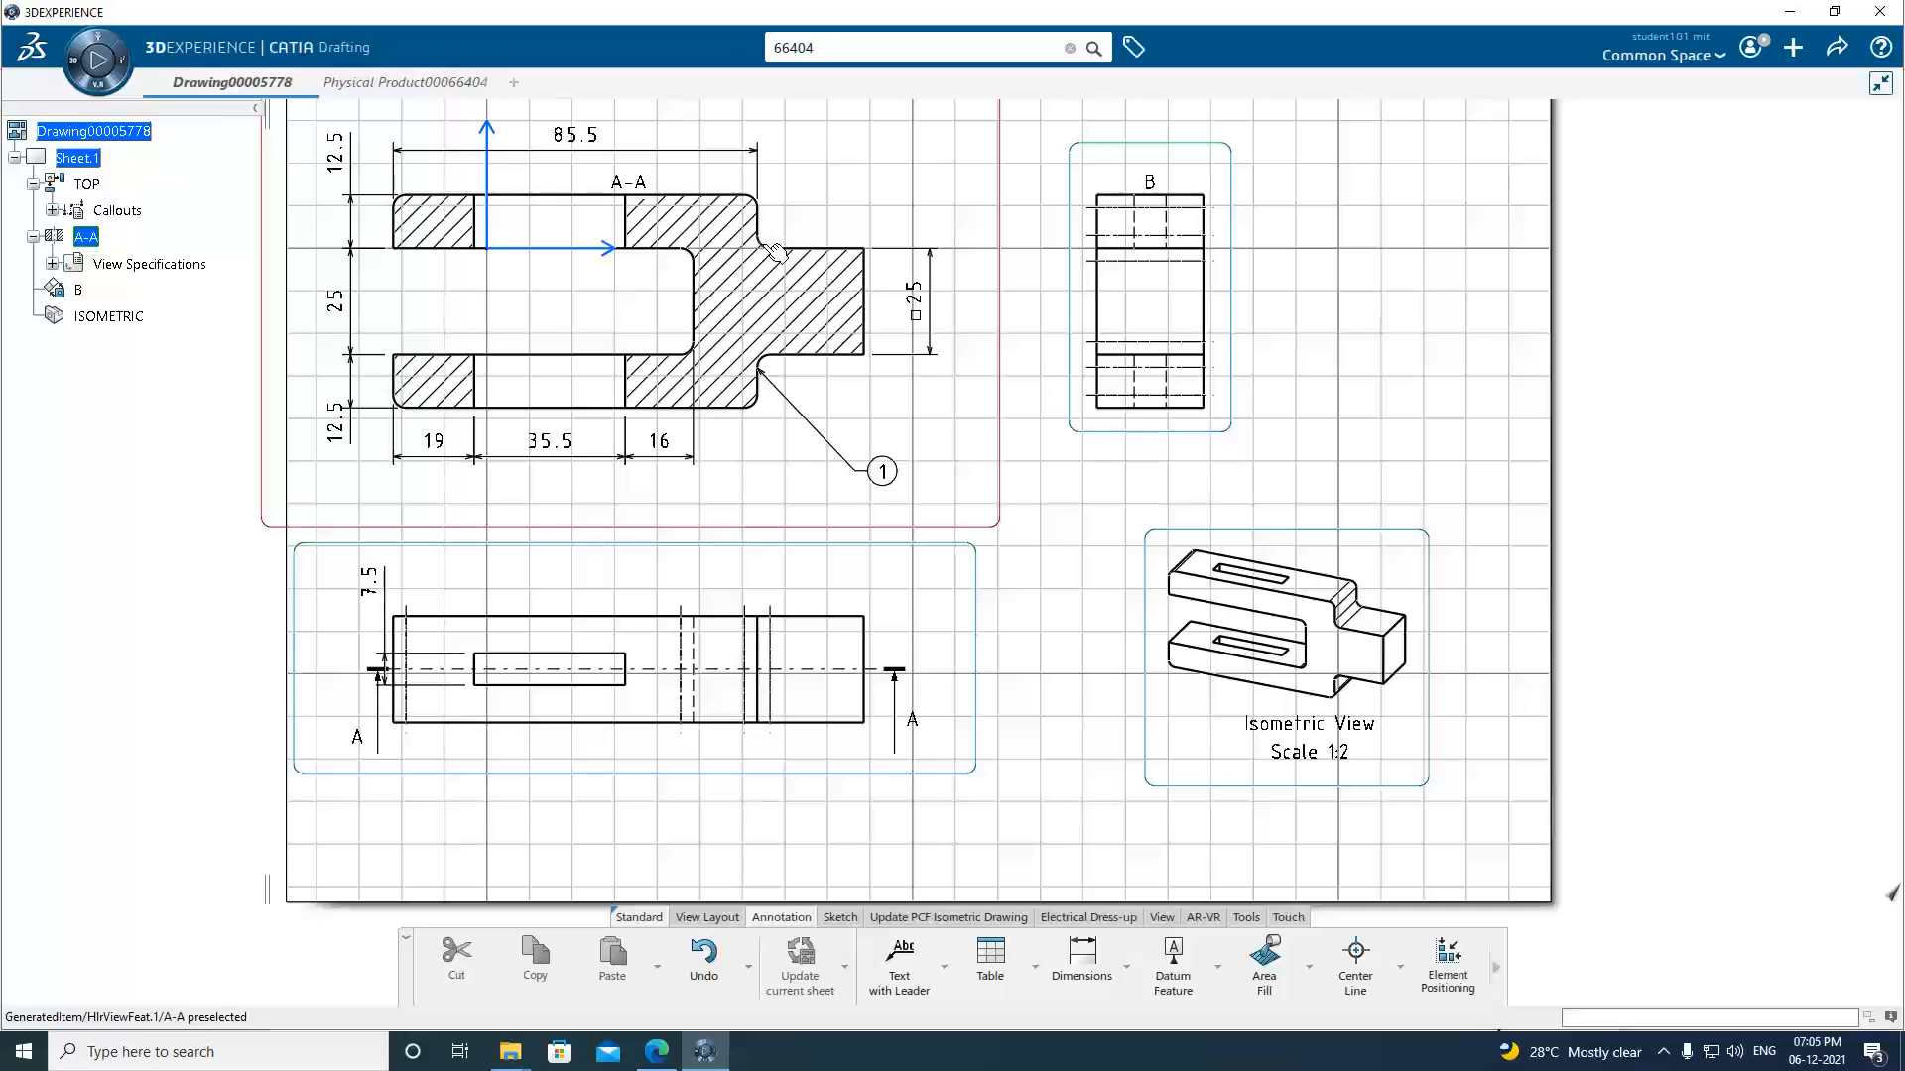
Dimension the fillet between the upper arm and the shank in section view A-A, placing the value above the shank.
{"action": "left_click", "coordinate": [1081, 963]}
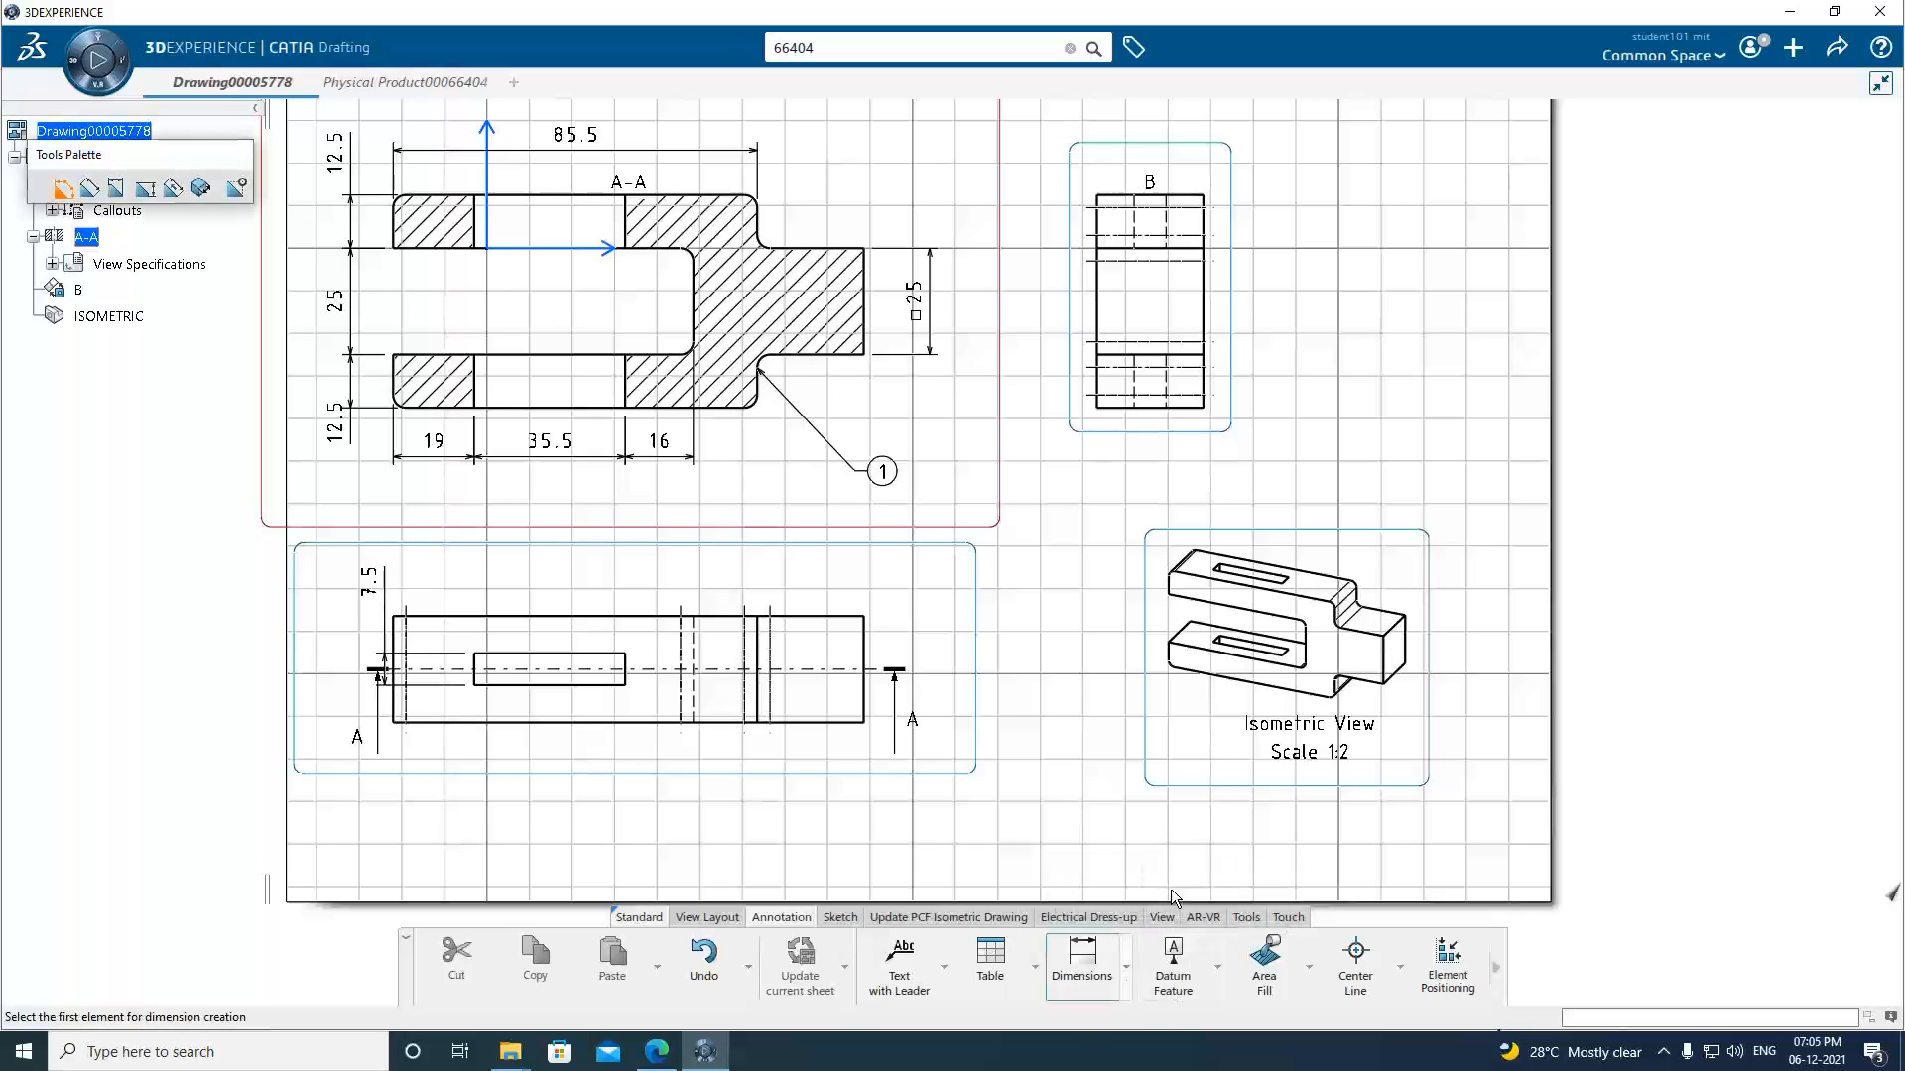
{"action": "left_click", "coordinate": [766, 239]}
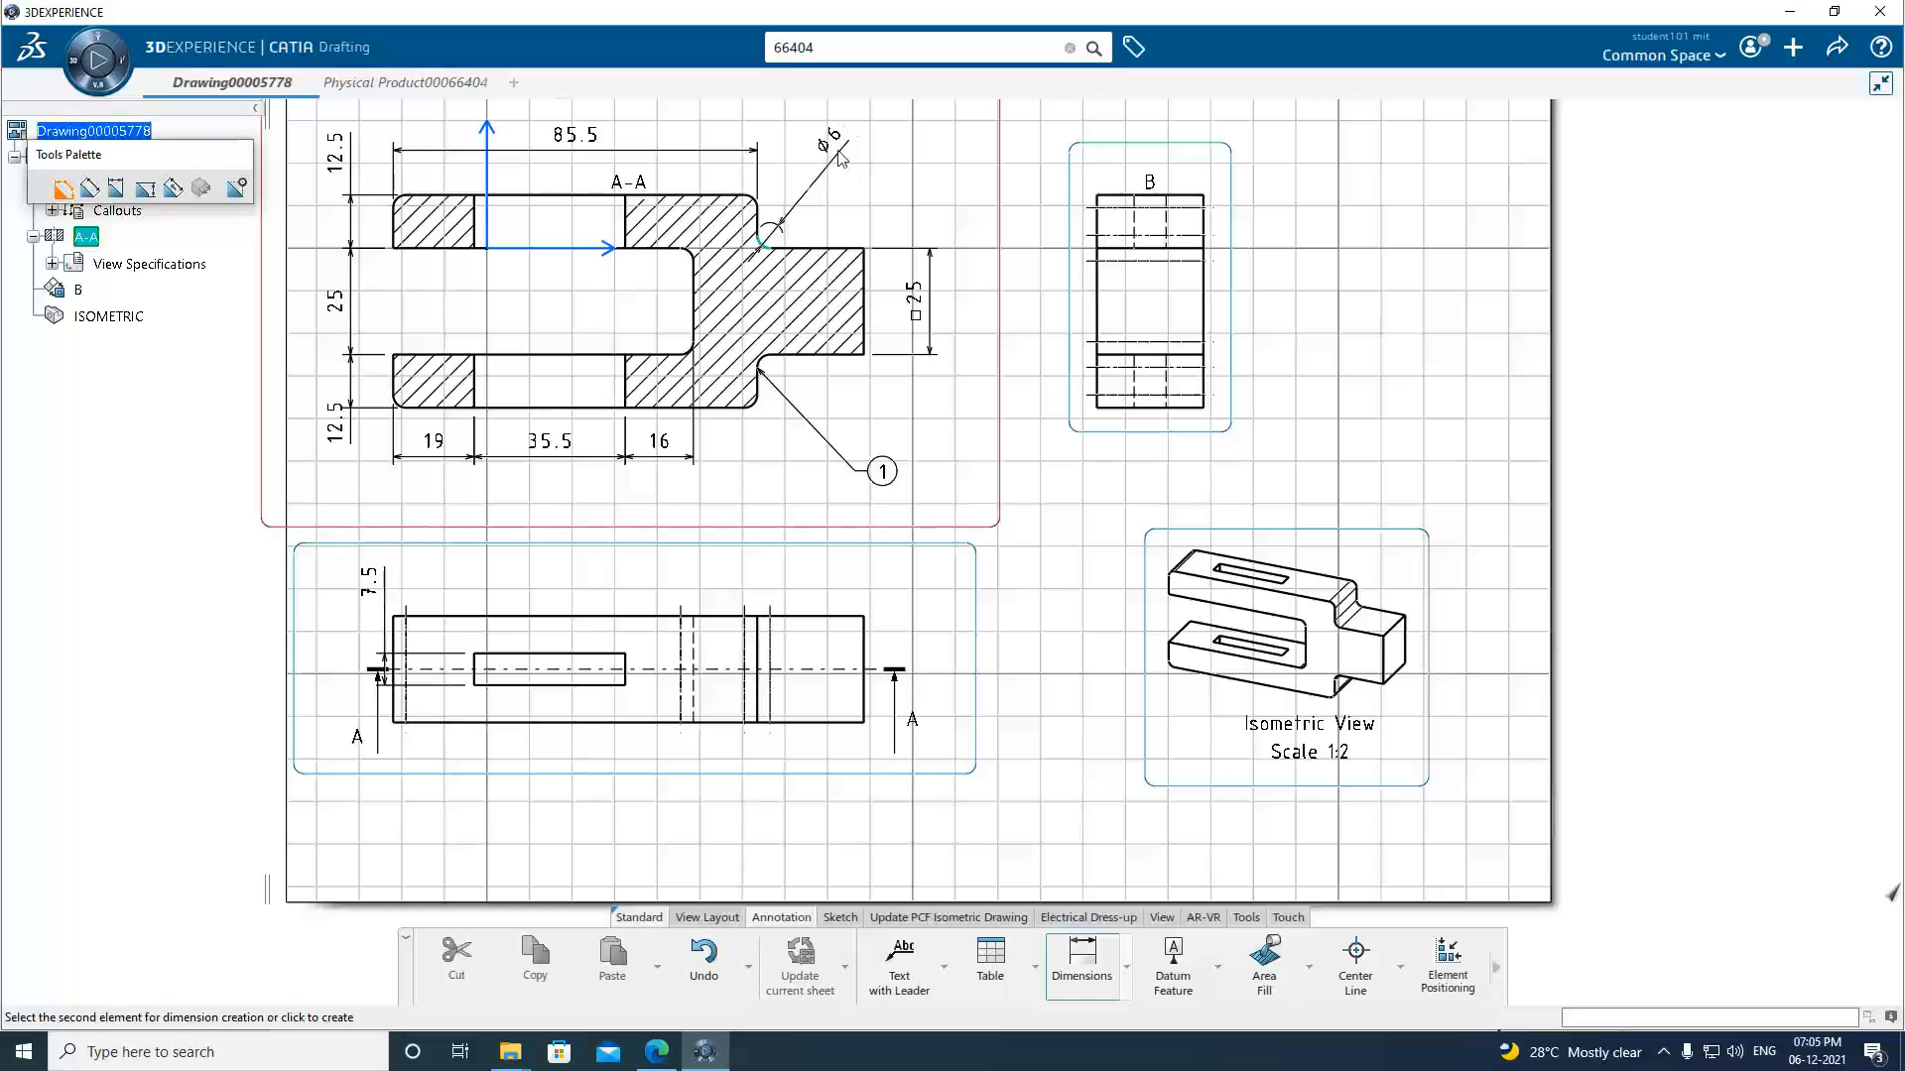
{"action": "left_click", "coordinate": [845, 161]}
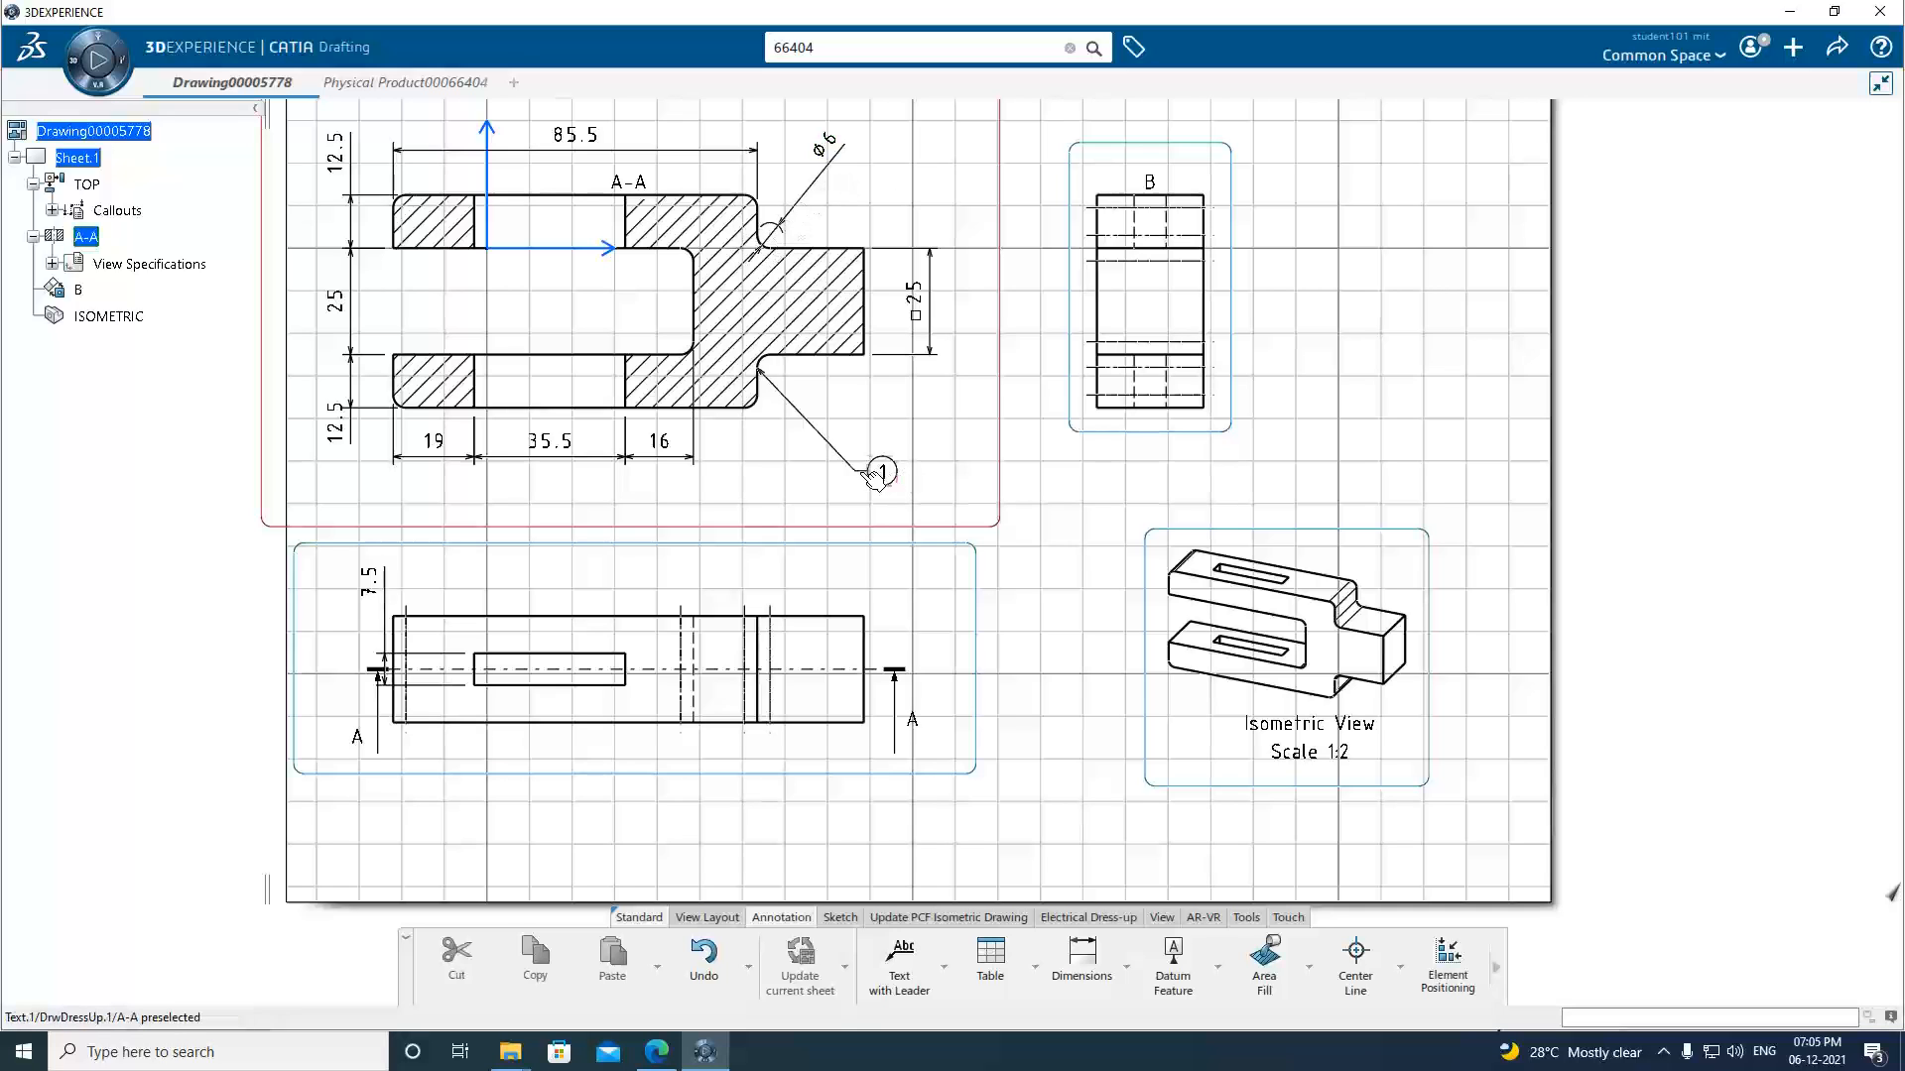
Set the dimension line representation of the upper shank fillet's dimension to Two Parts.
{"action": "left_click", "coordinate": [825, 189]}
{"action": "right_click", "coordinate": [816, 181]}
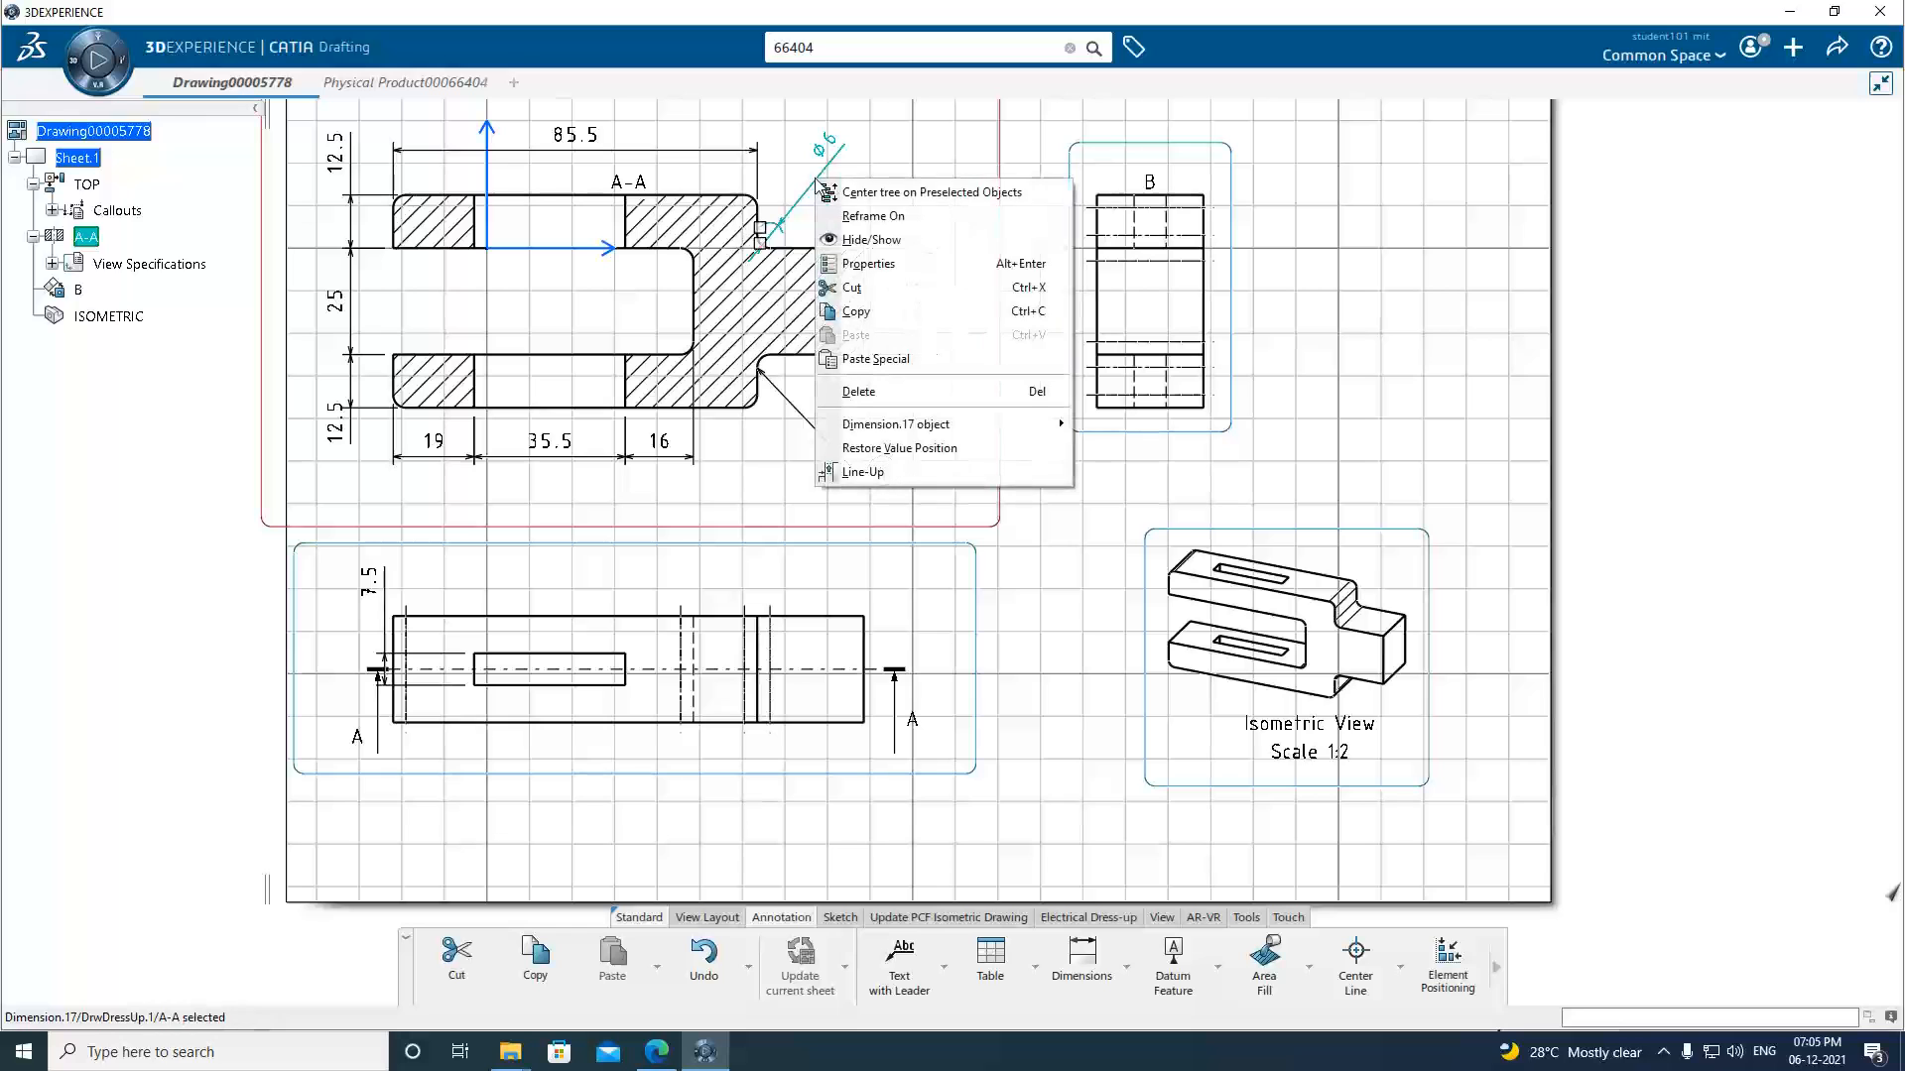
{"action": "left_click", "coordinate": [869, 264]}
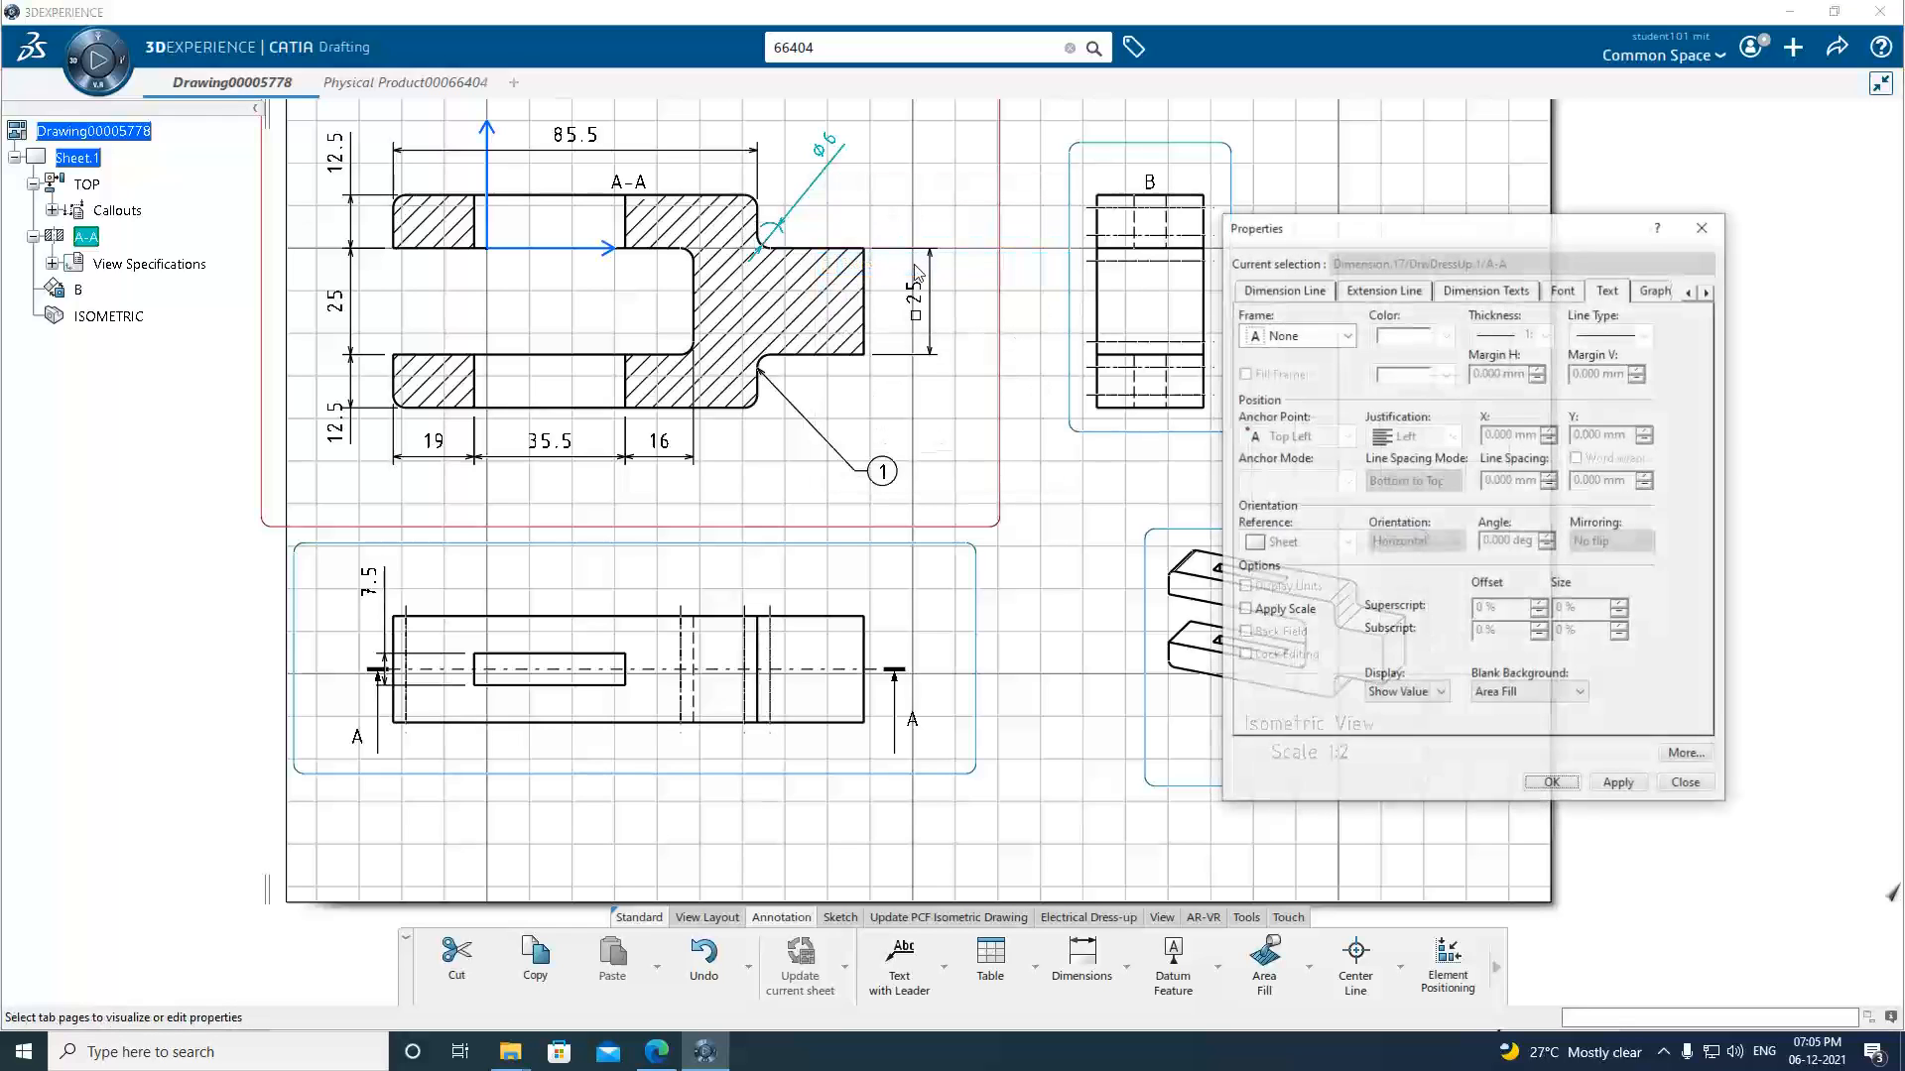
{"action": "left_click", "coordinate": [1301, 294]}
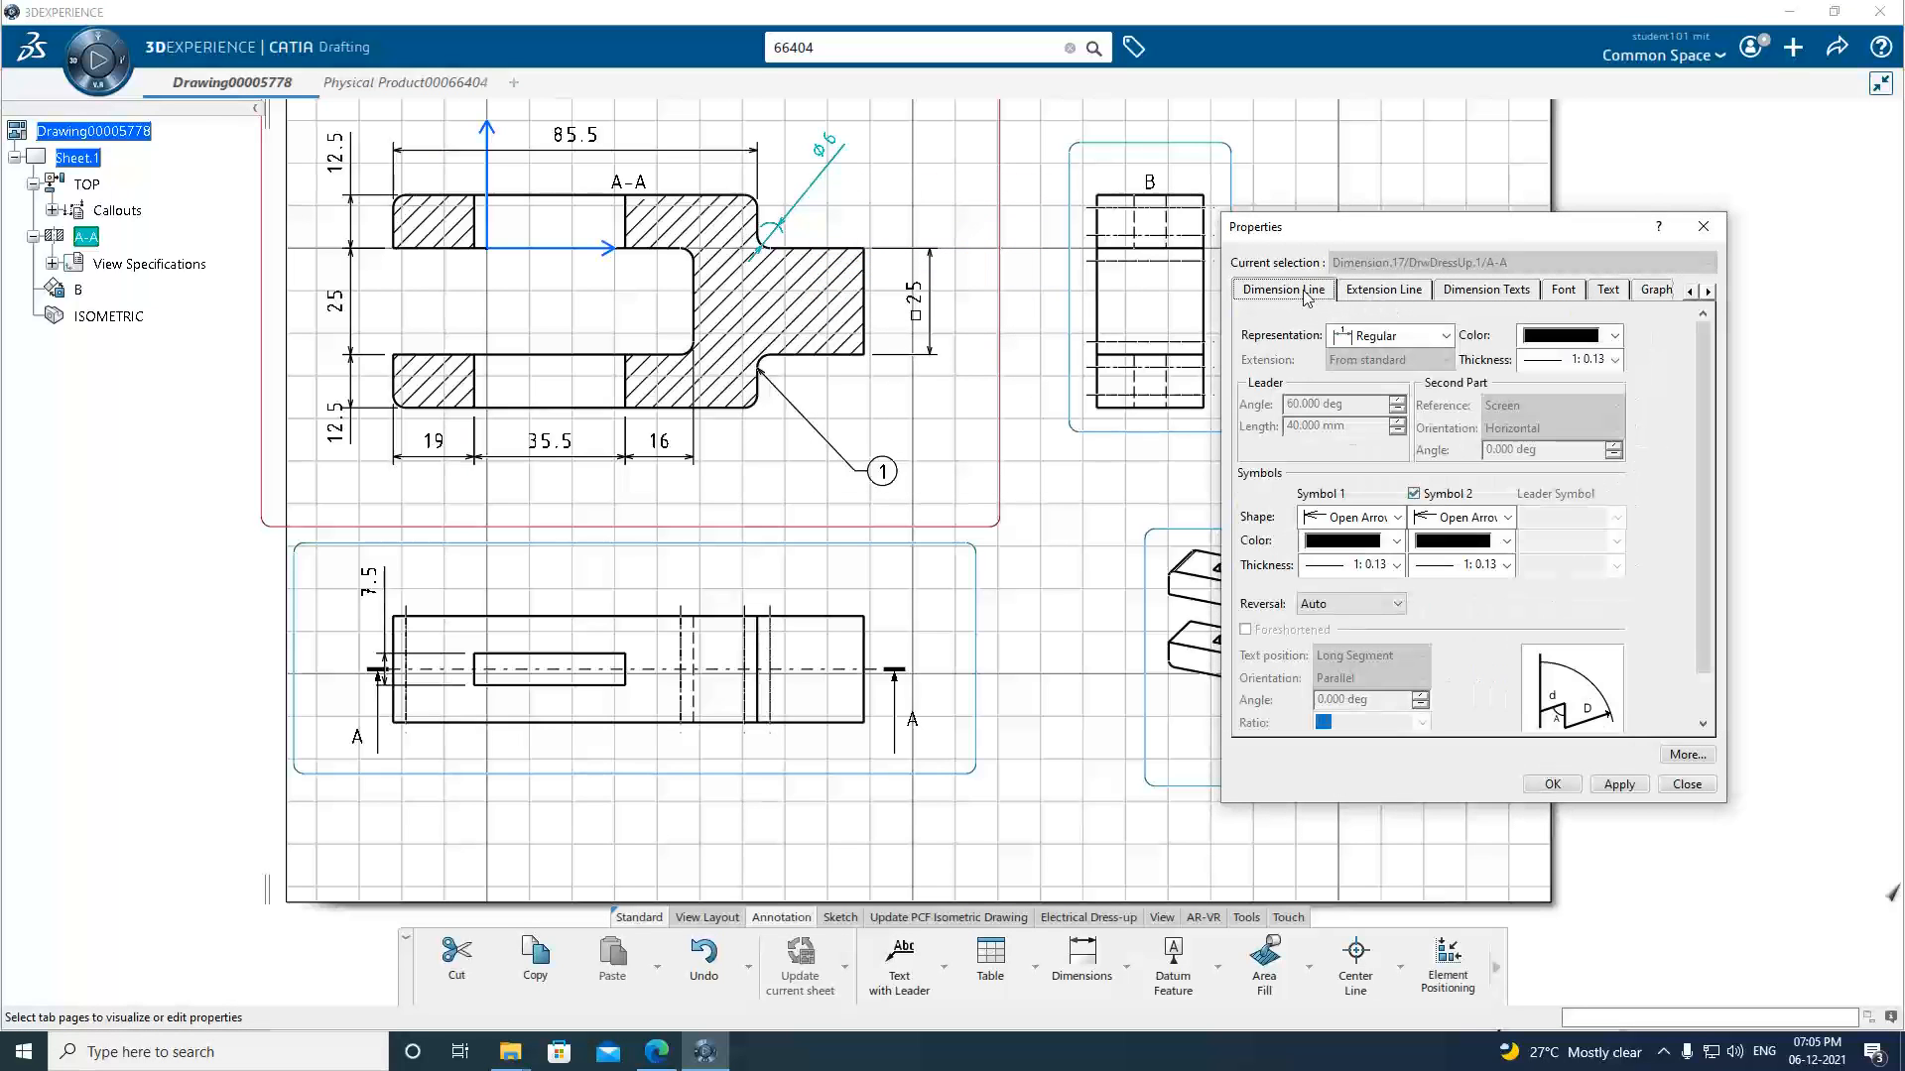
{"action": "left_click", "coordinate": [1373, 294]}
{"action": "left_click", "coordinate": [1282, 298]}
{"action": "left_click", "coordinate": [1446, 337]}
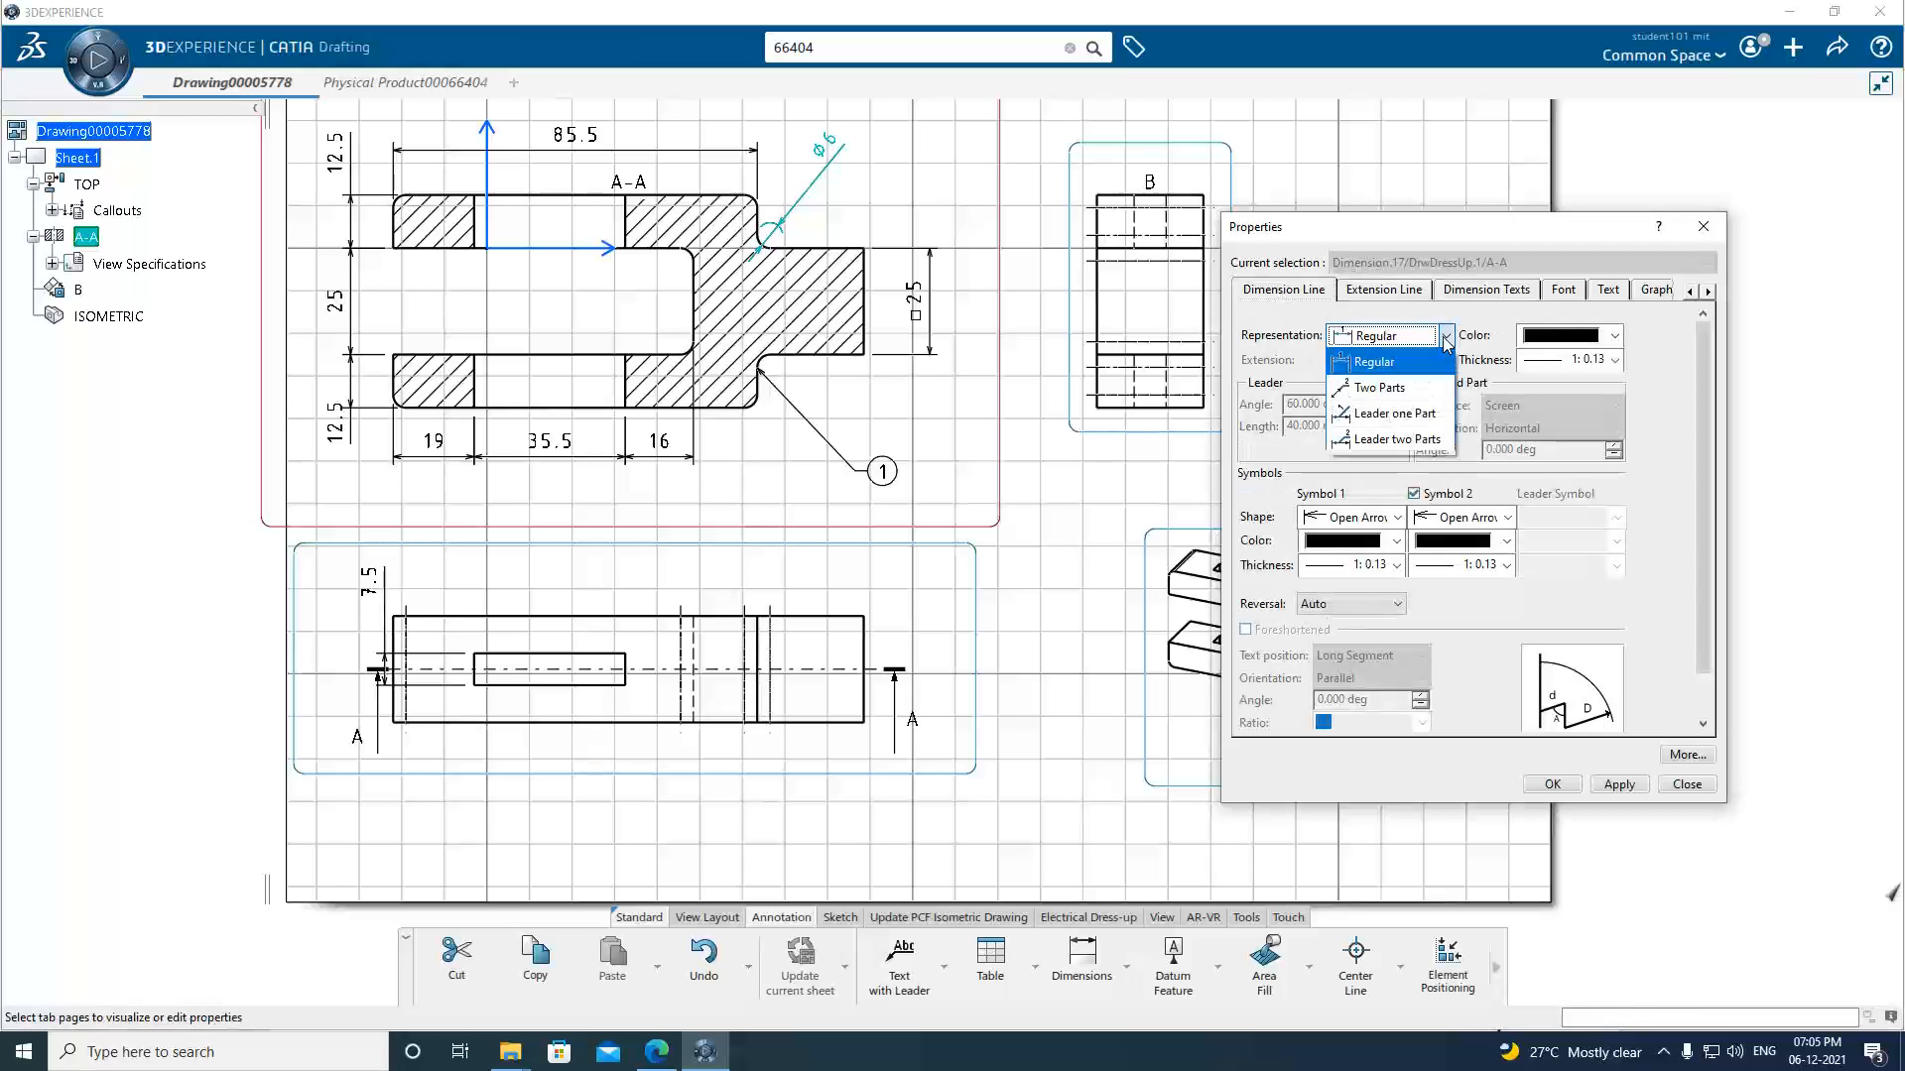
{"action": "left_click", "coordinate": [1377, 387]}
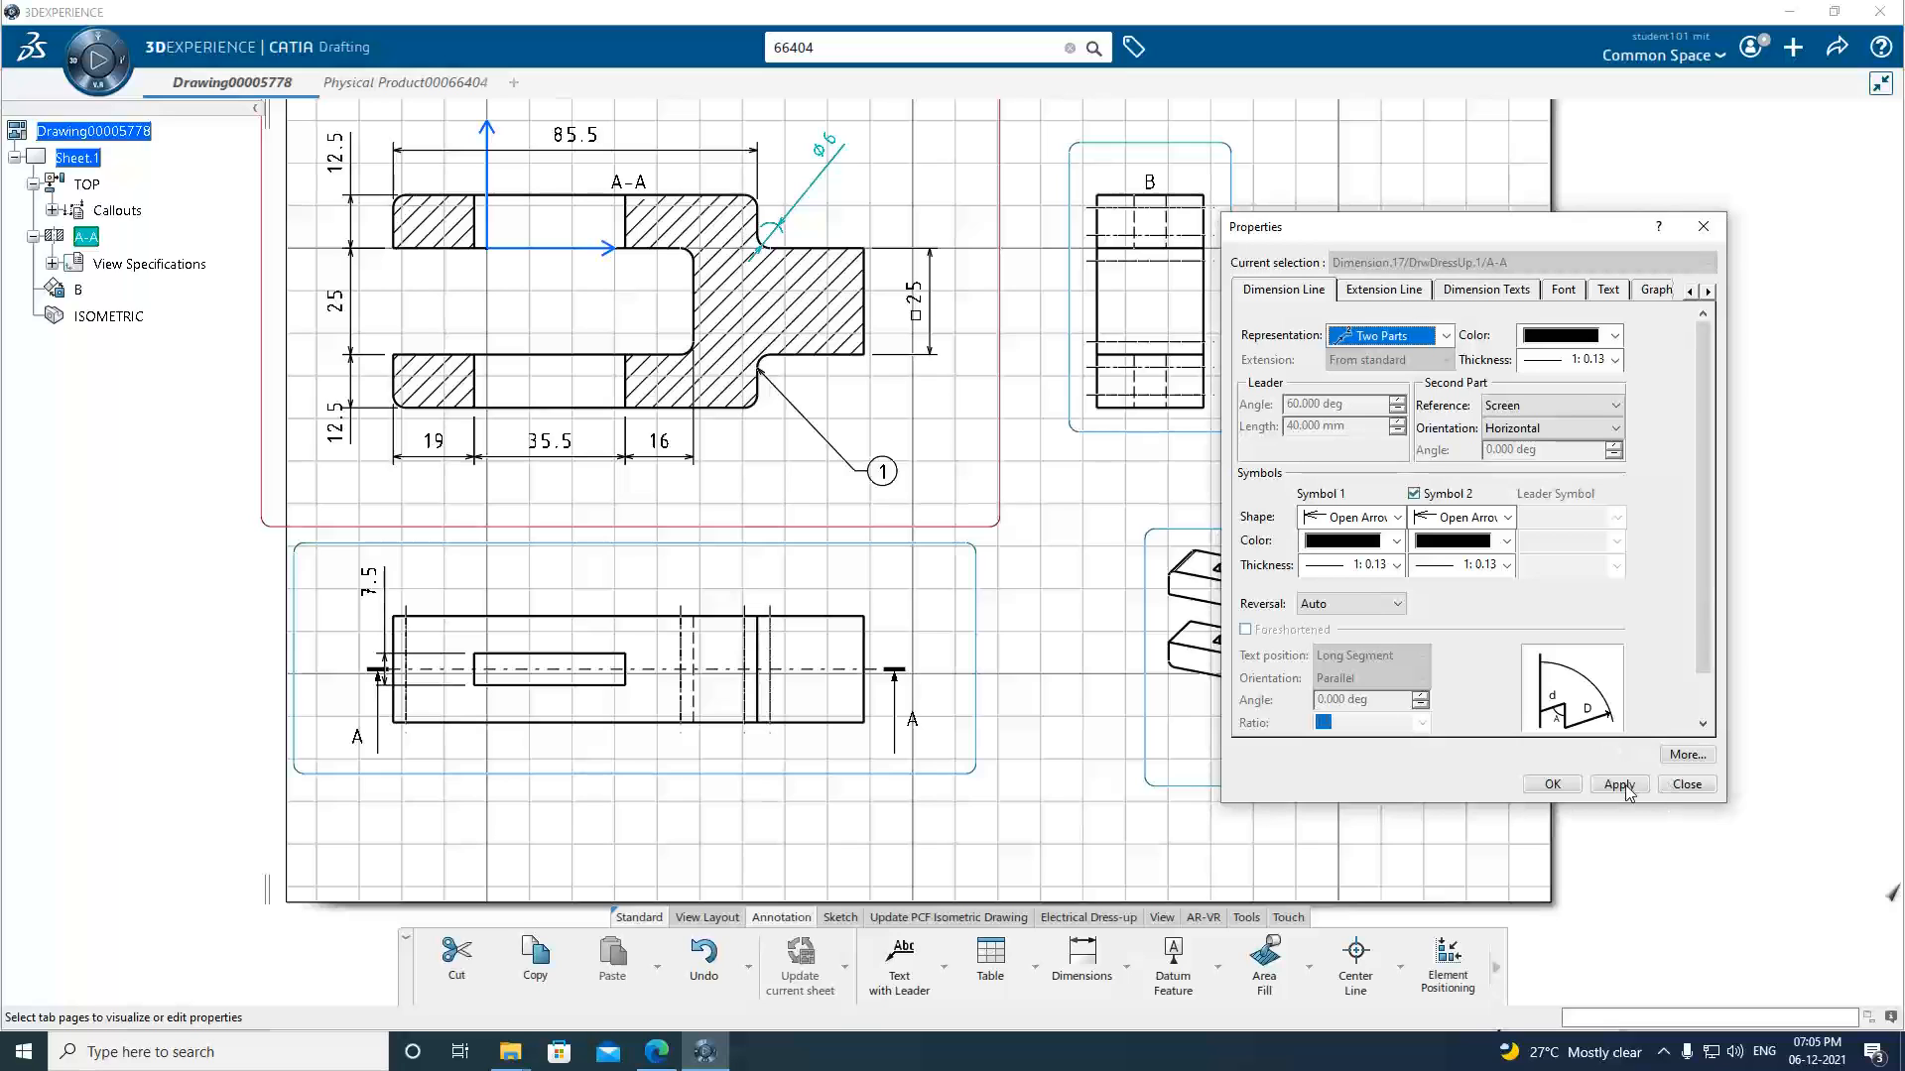
{"action": "left_click", "coordinate": [1623, 787]}
{"action": "left_click", "coordinate": [1573, 784]}
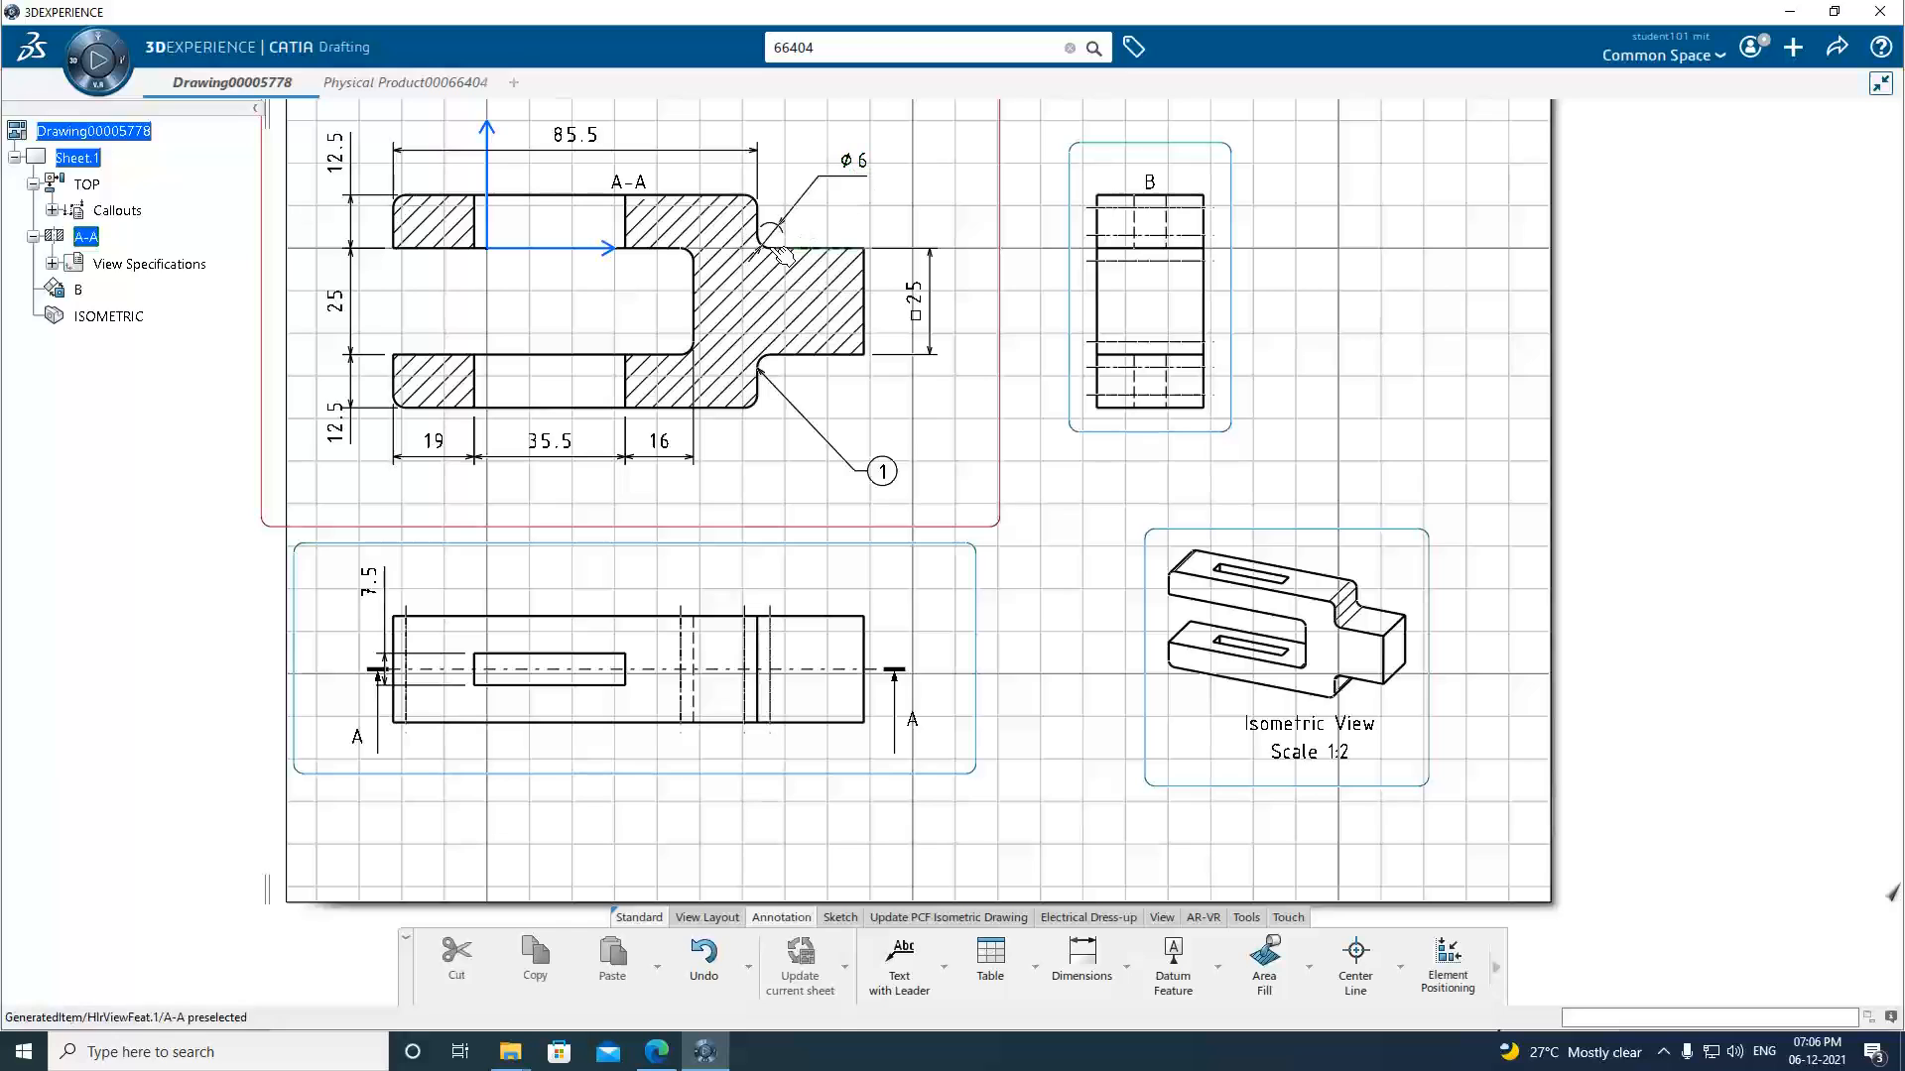
Swap the upper shank fillet's diameter dimension to a radius dimension.
{"action": "left_click", "coordinate": [859, 161]}
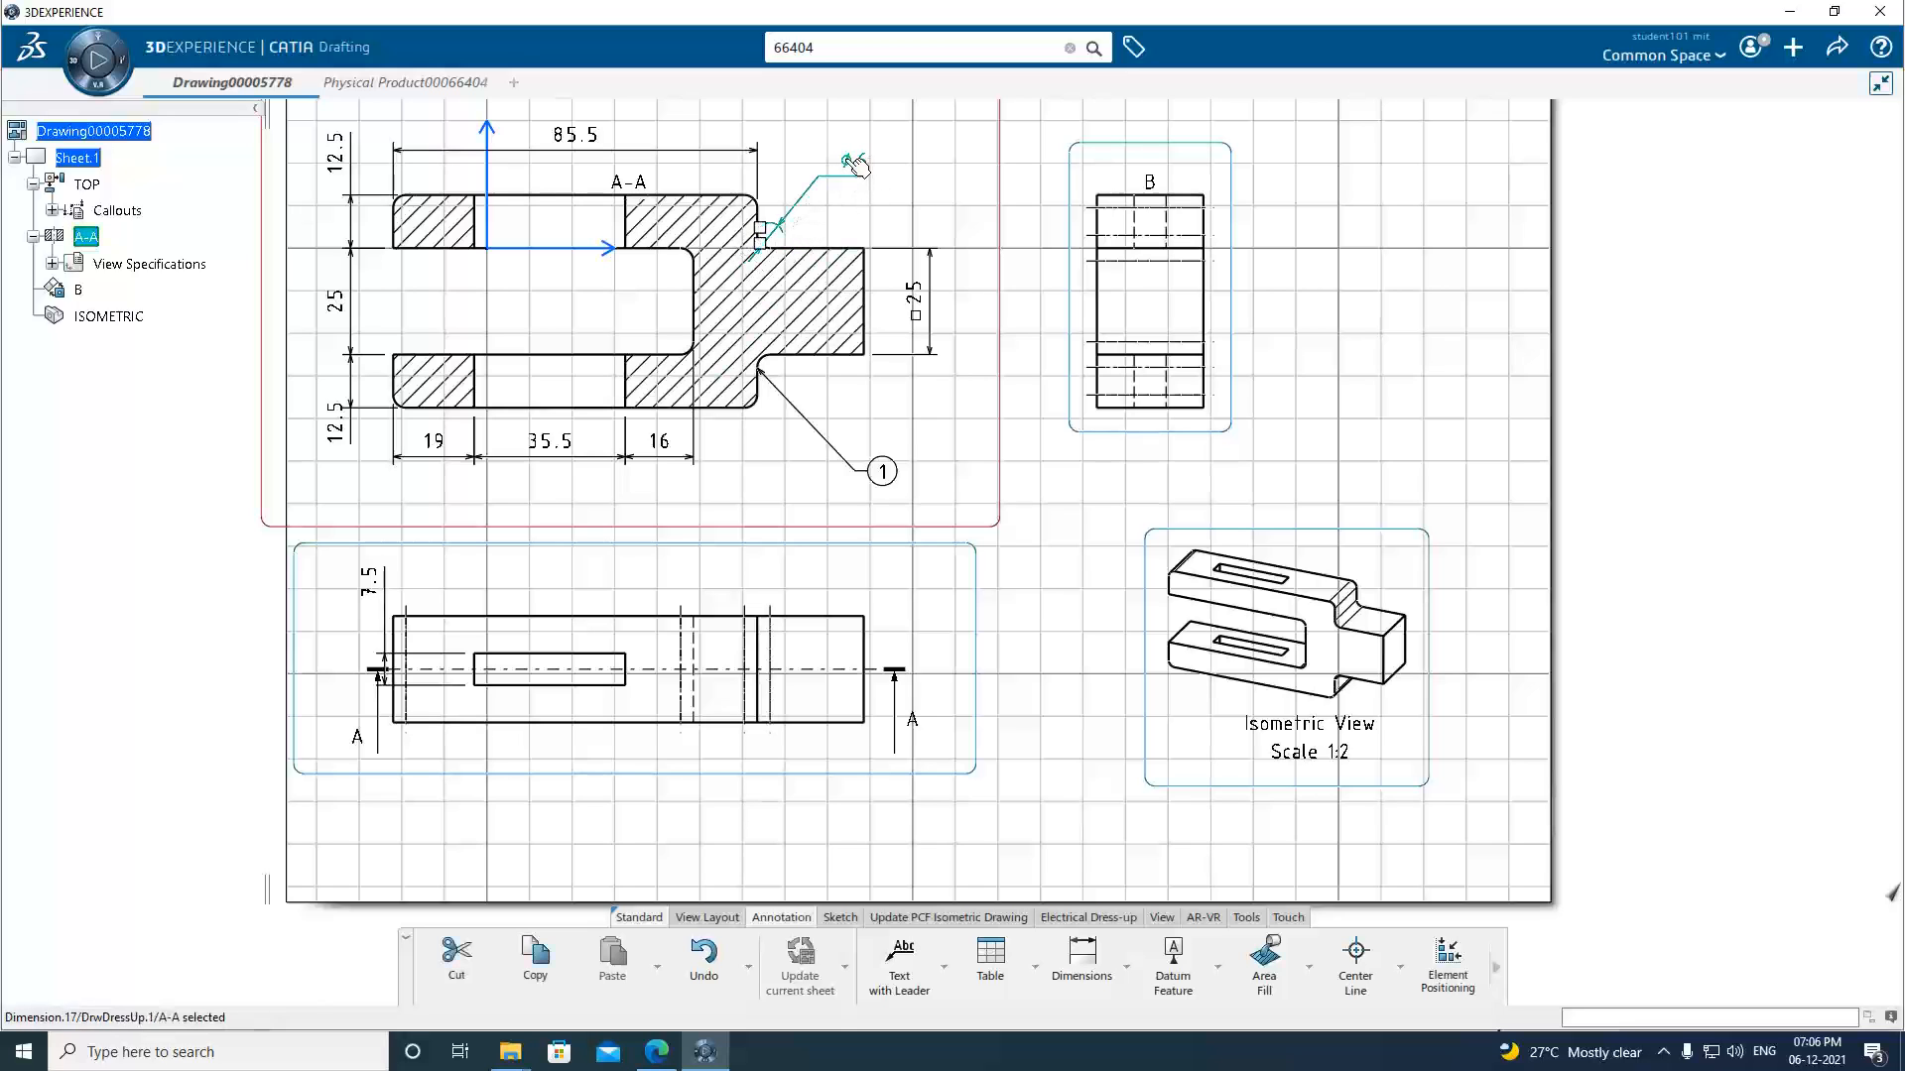
{"action": "right_click", "coordinate": [849, 161]}
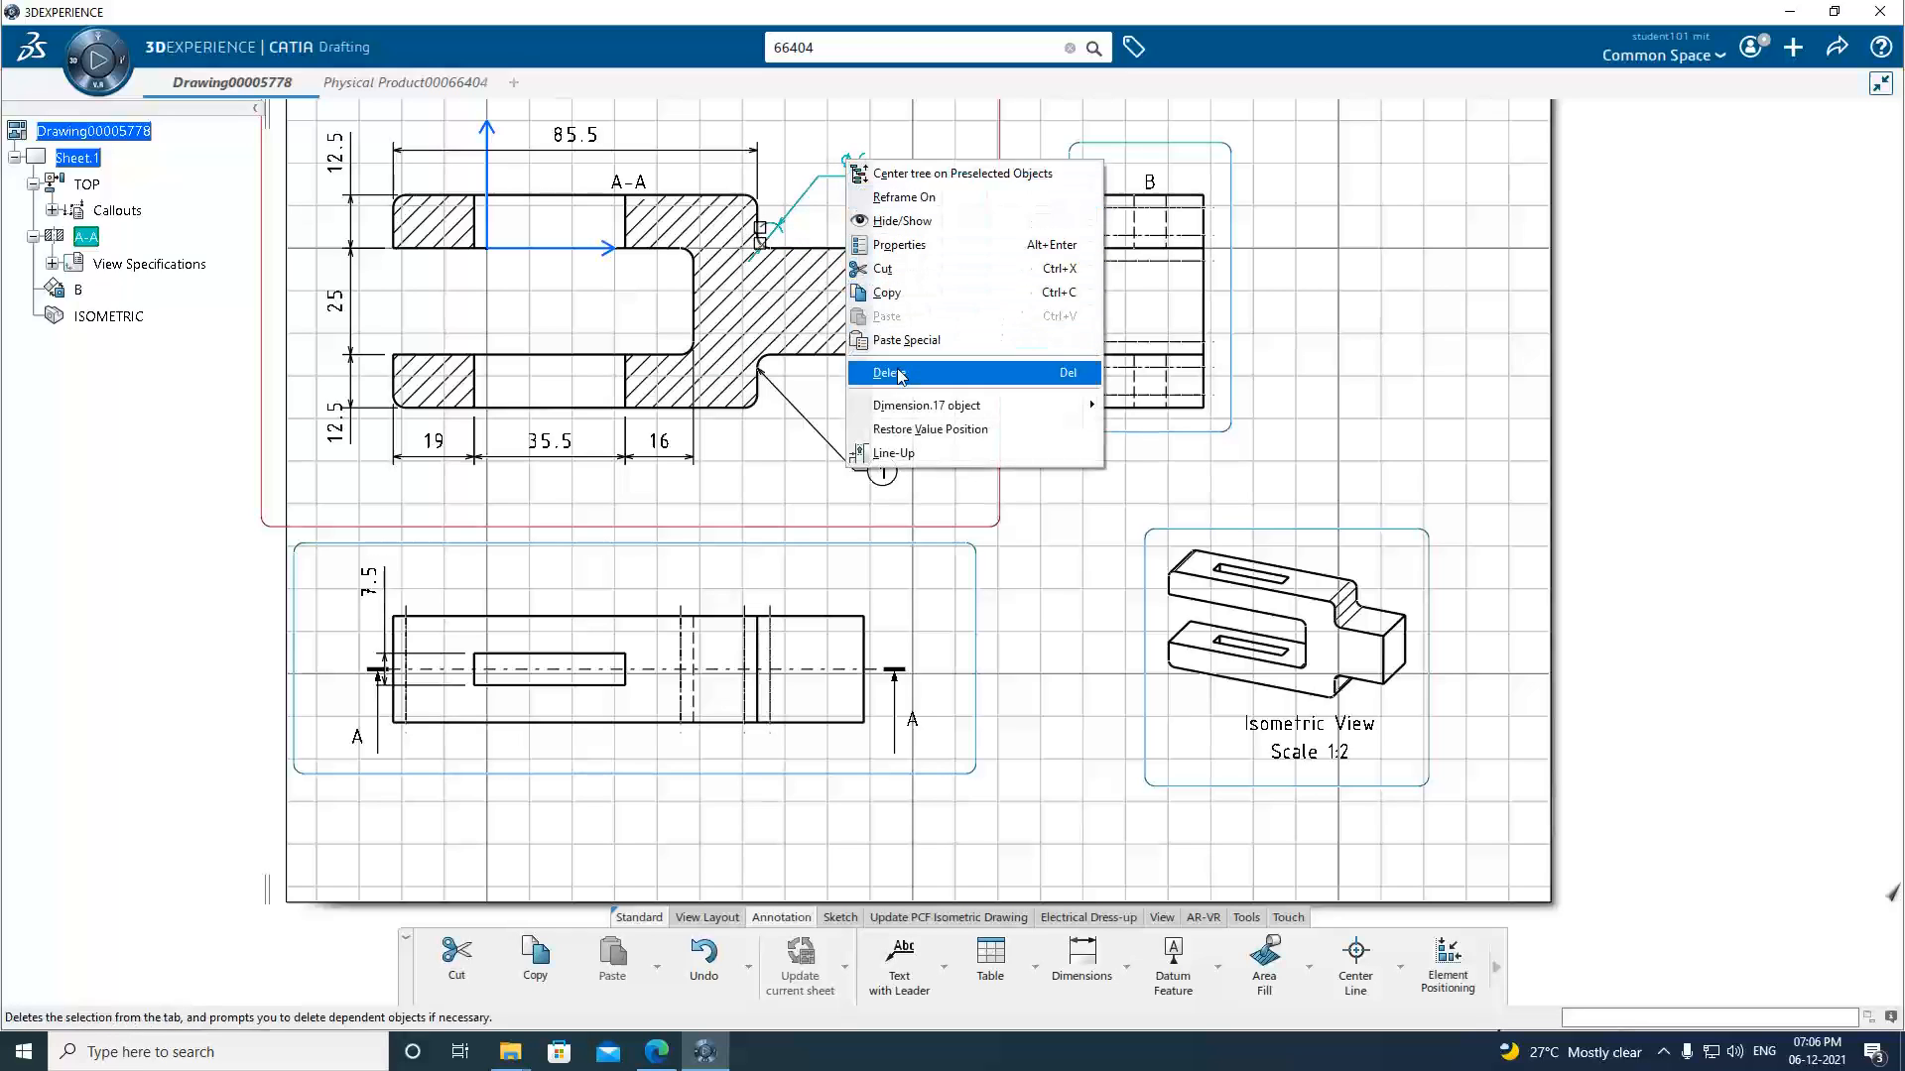
{"action": "mouse_move", "coordinate": [898, 409]}
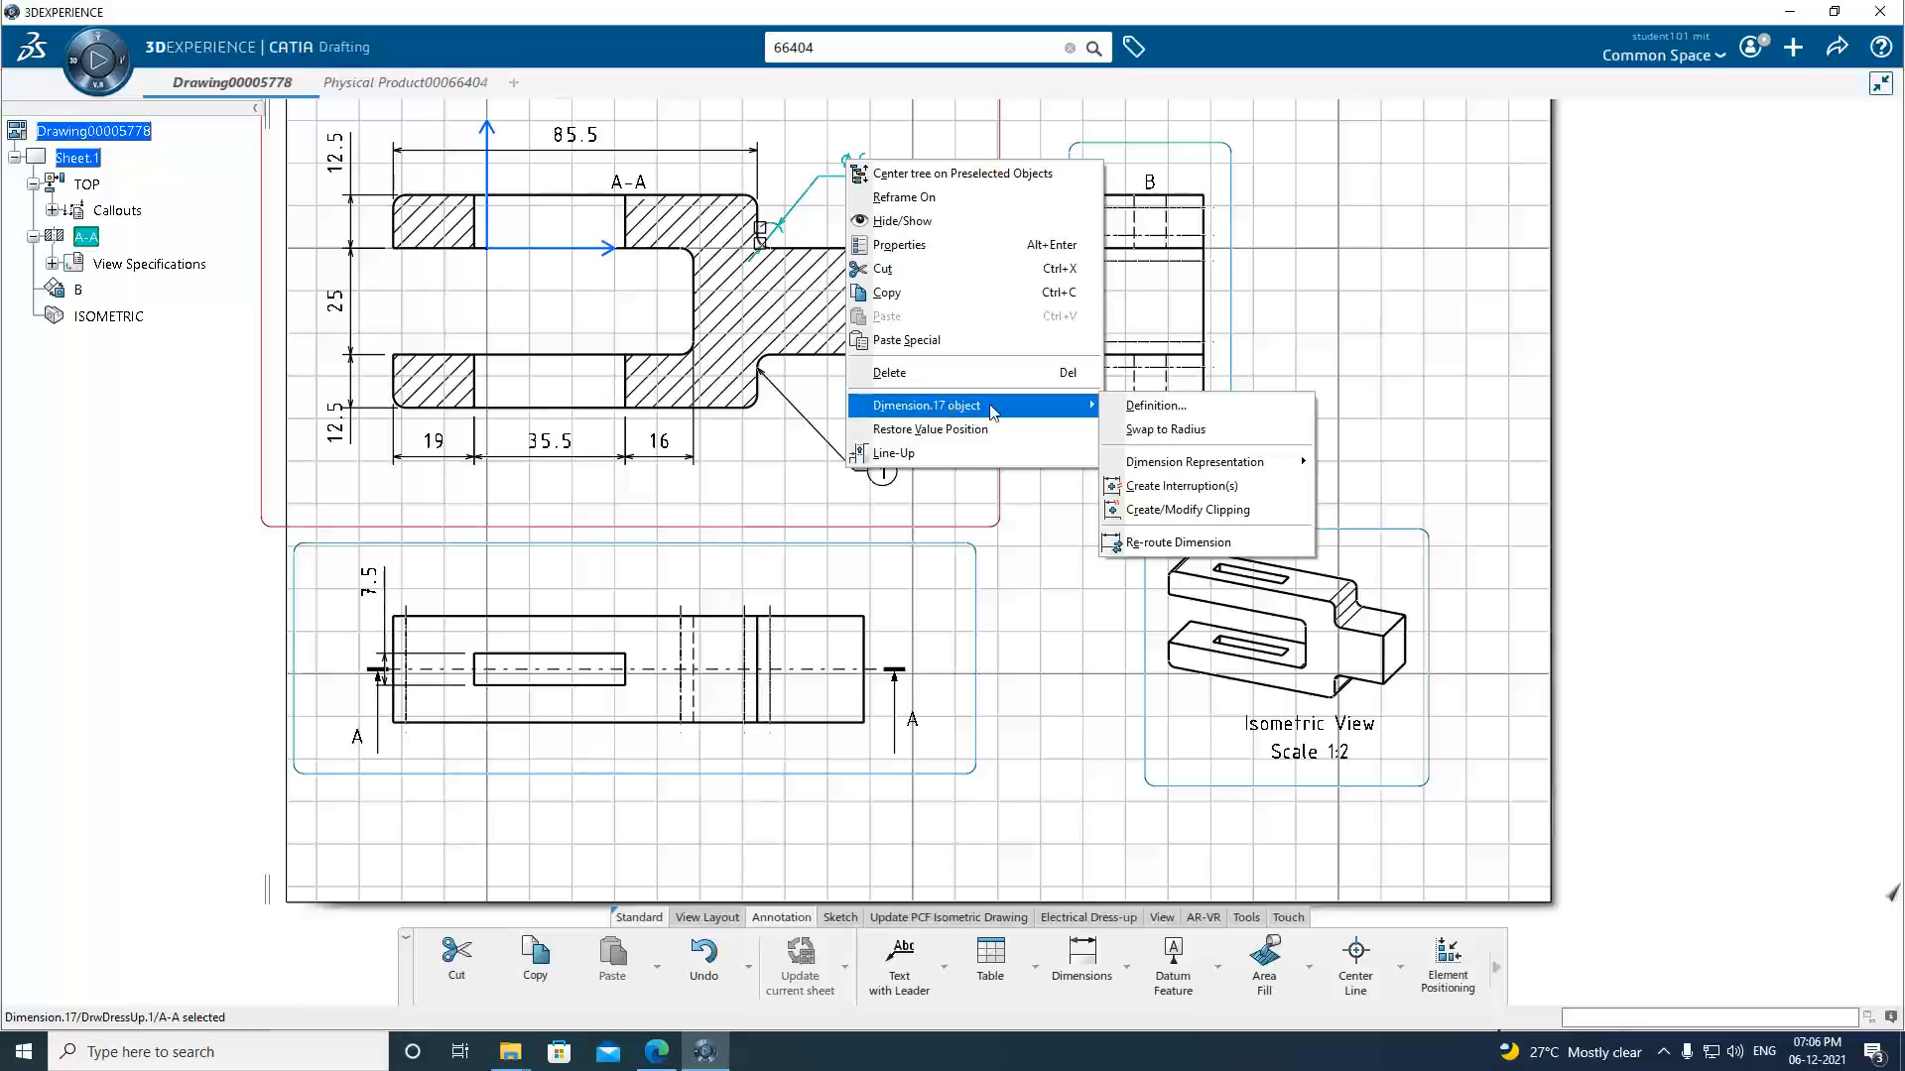
{"action": "left_click", "coordinate": [1195, 431]}
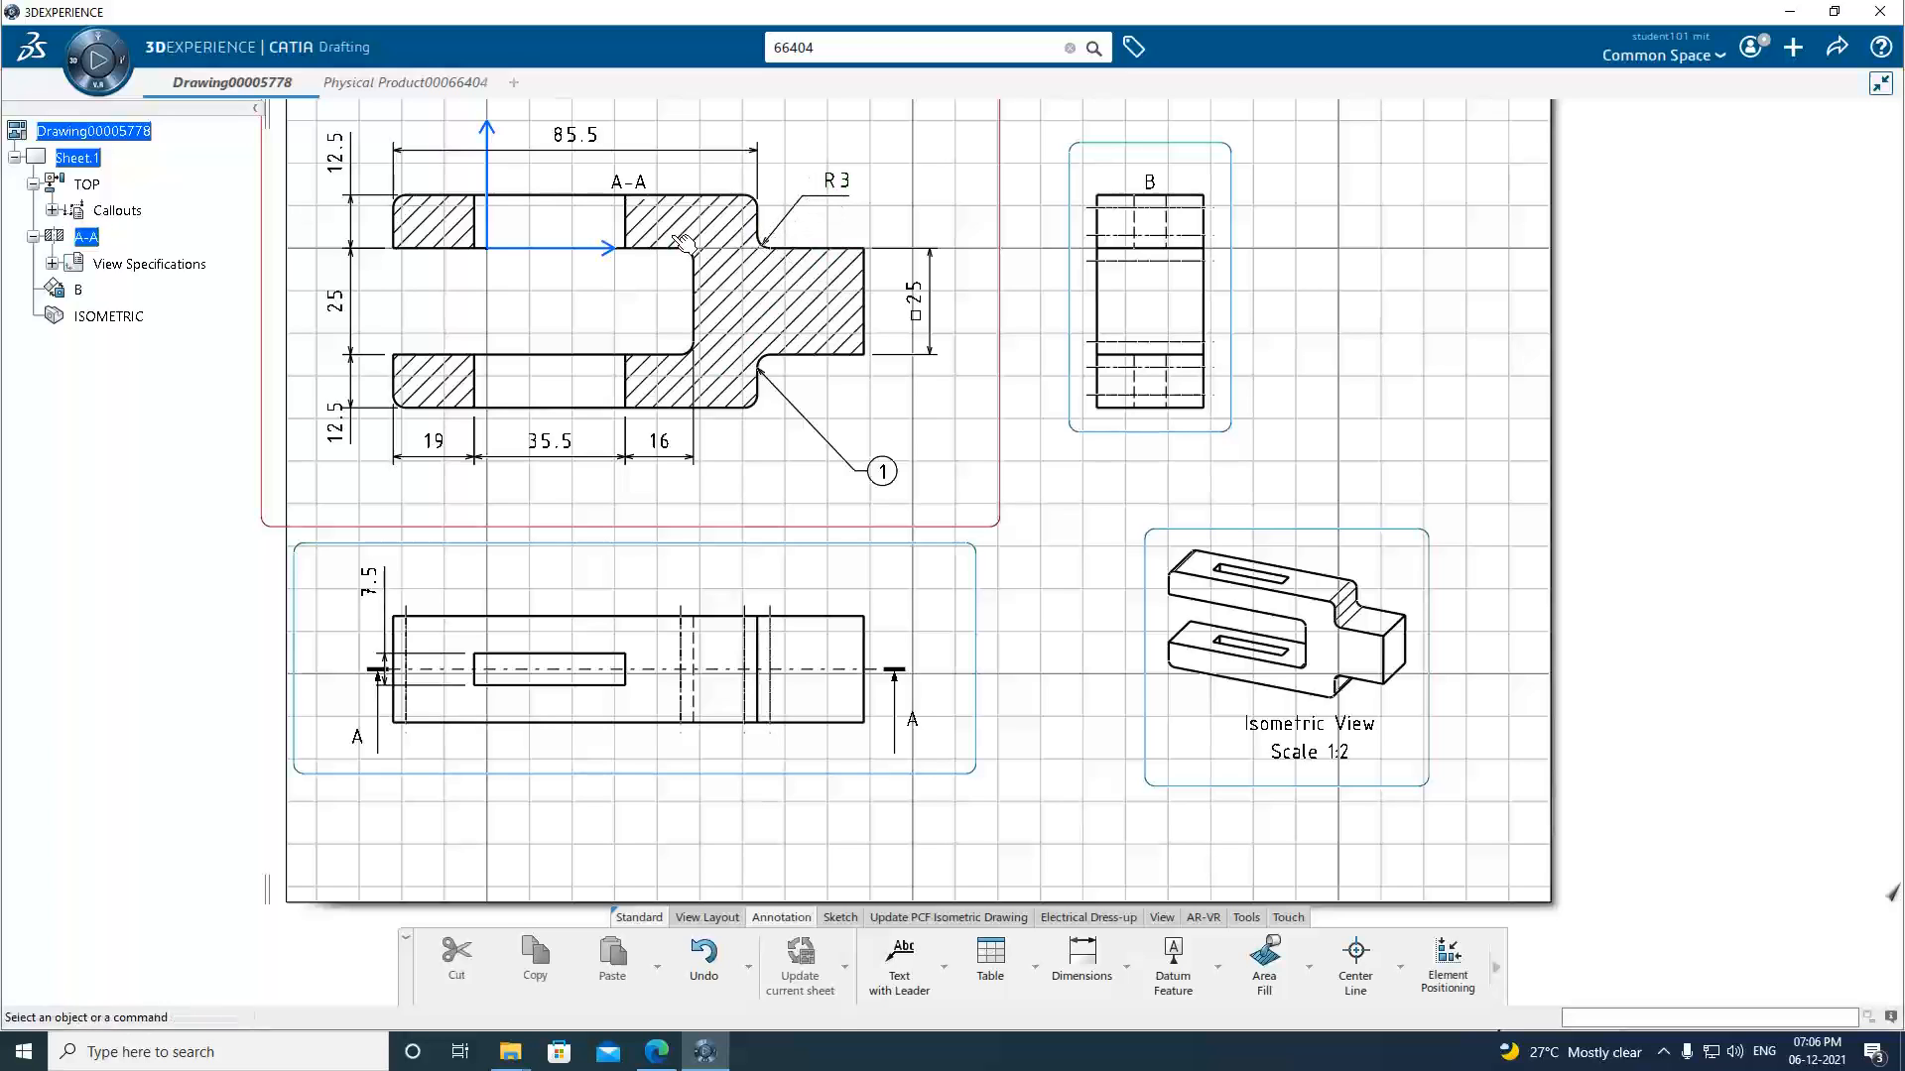
Add the associated text "4 X" in front of the main value of the fillet radius dimension in section view A-A.
{"action": "right_click", "coordinate": [836, 185]}
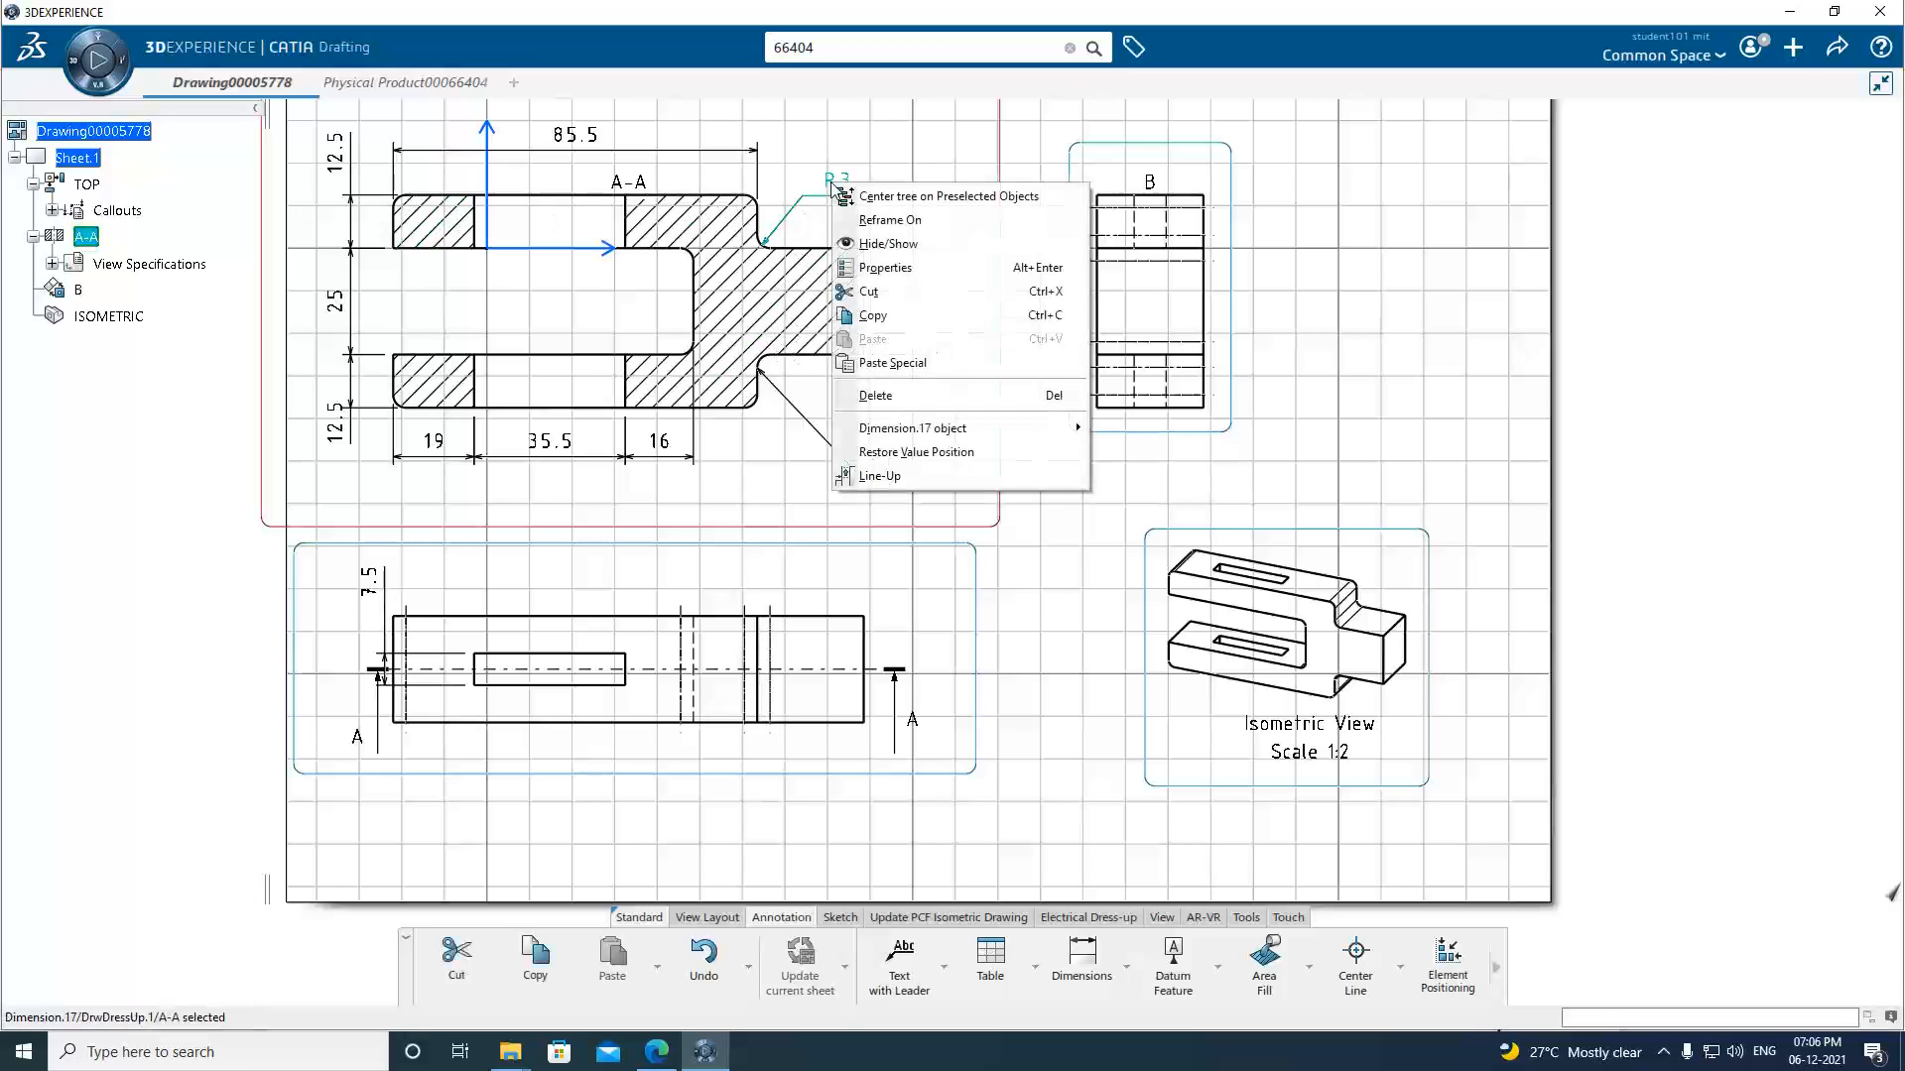
{"action": "left_click", "coordinate": [886, 267]}
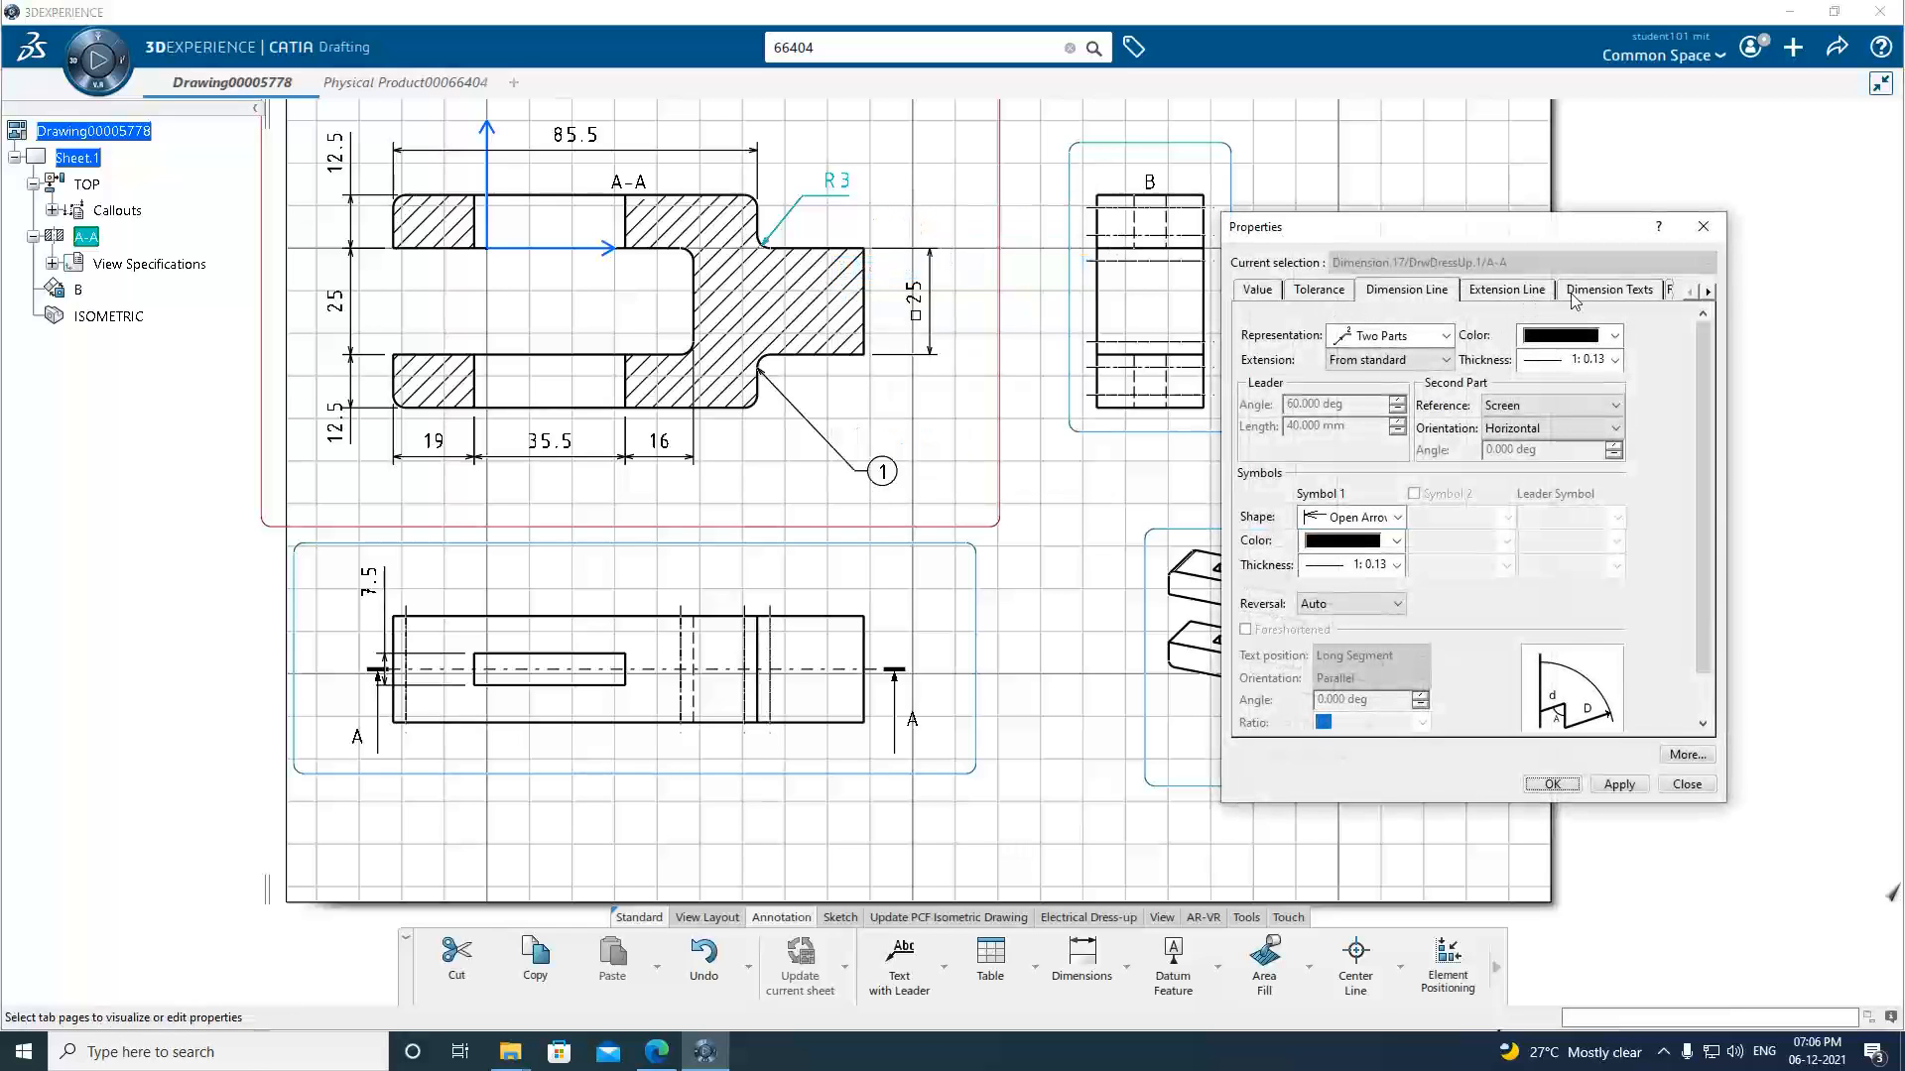
{"action": "left_click", "coordinate": [1258, 291]}
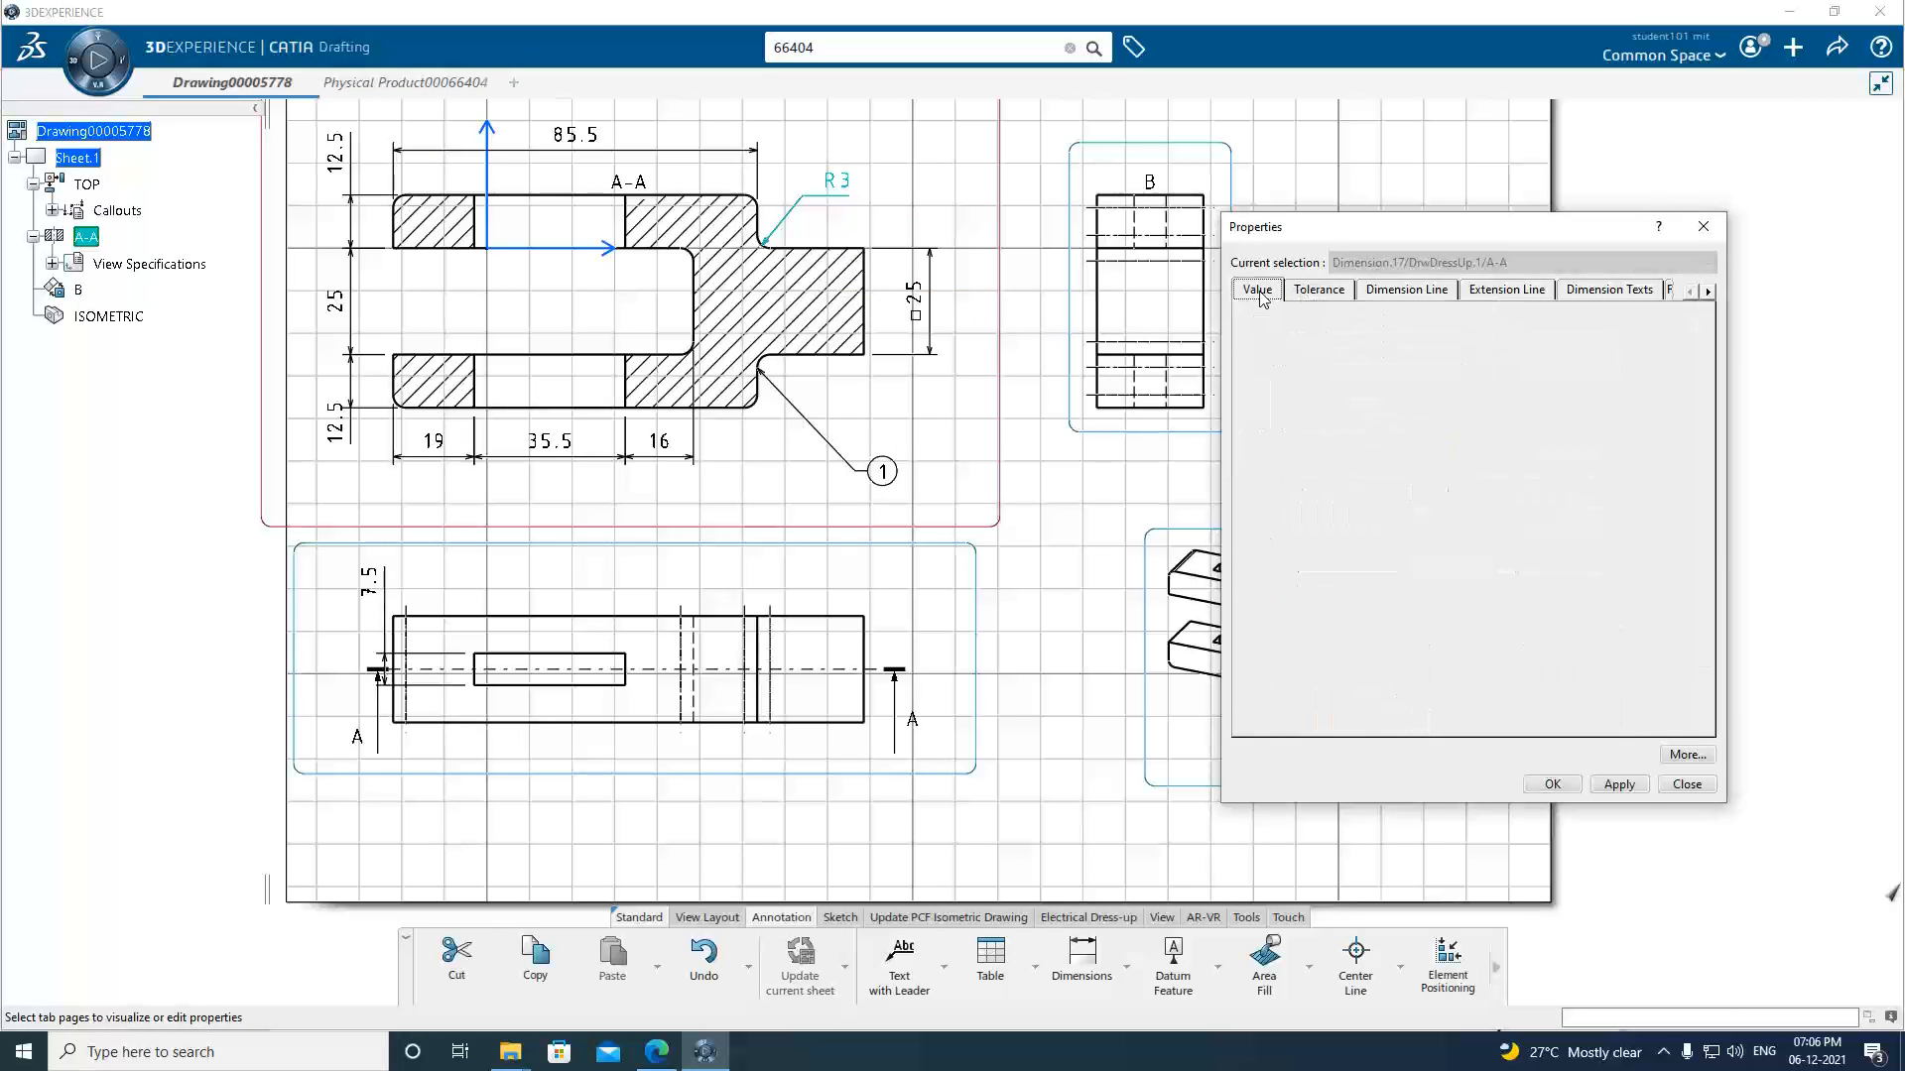
{"action": "left_click", "coordinate": [1316, 293]}
{"action": "left_click", "coordinate": [1398, 292]}
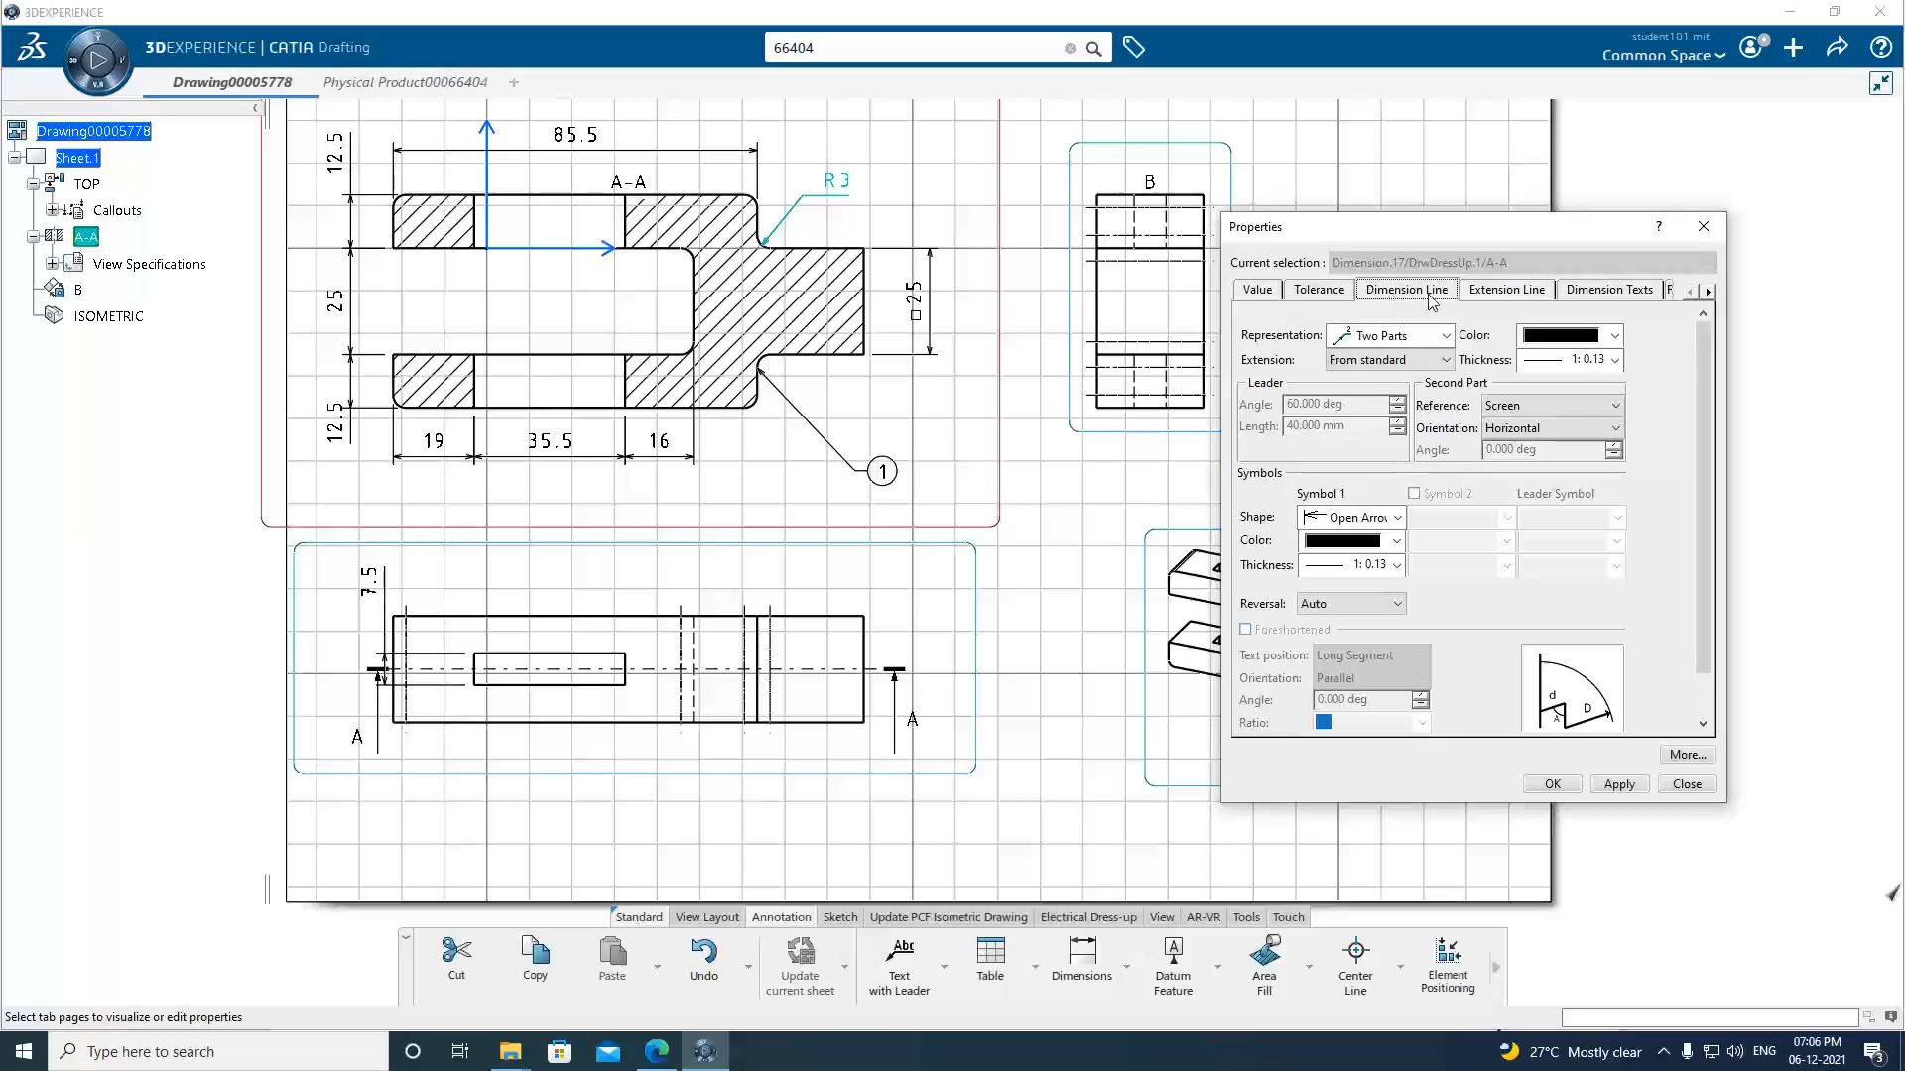
{"action": "left_click", "coordinate": [1483, 291]}
{"action": "left_click", "coordinate": [1577, 291]}
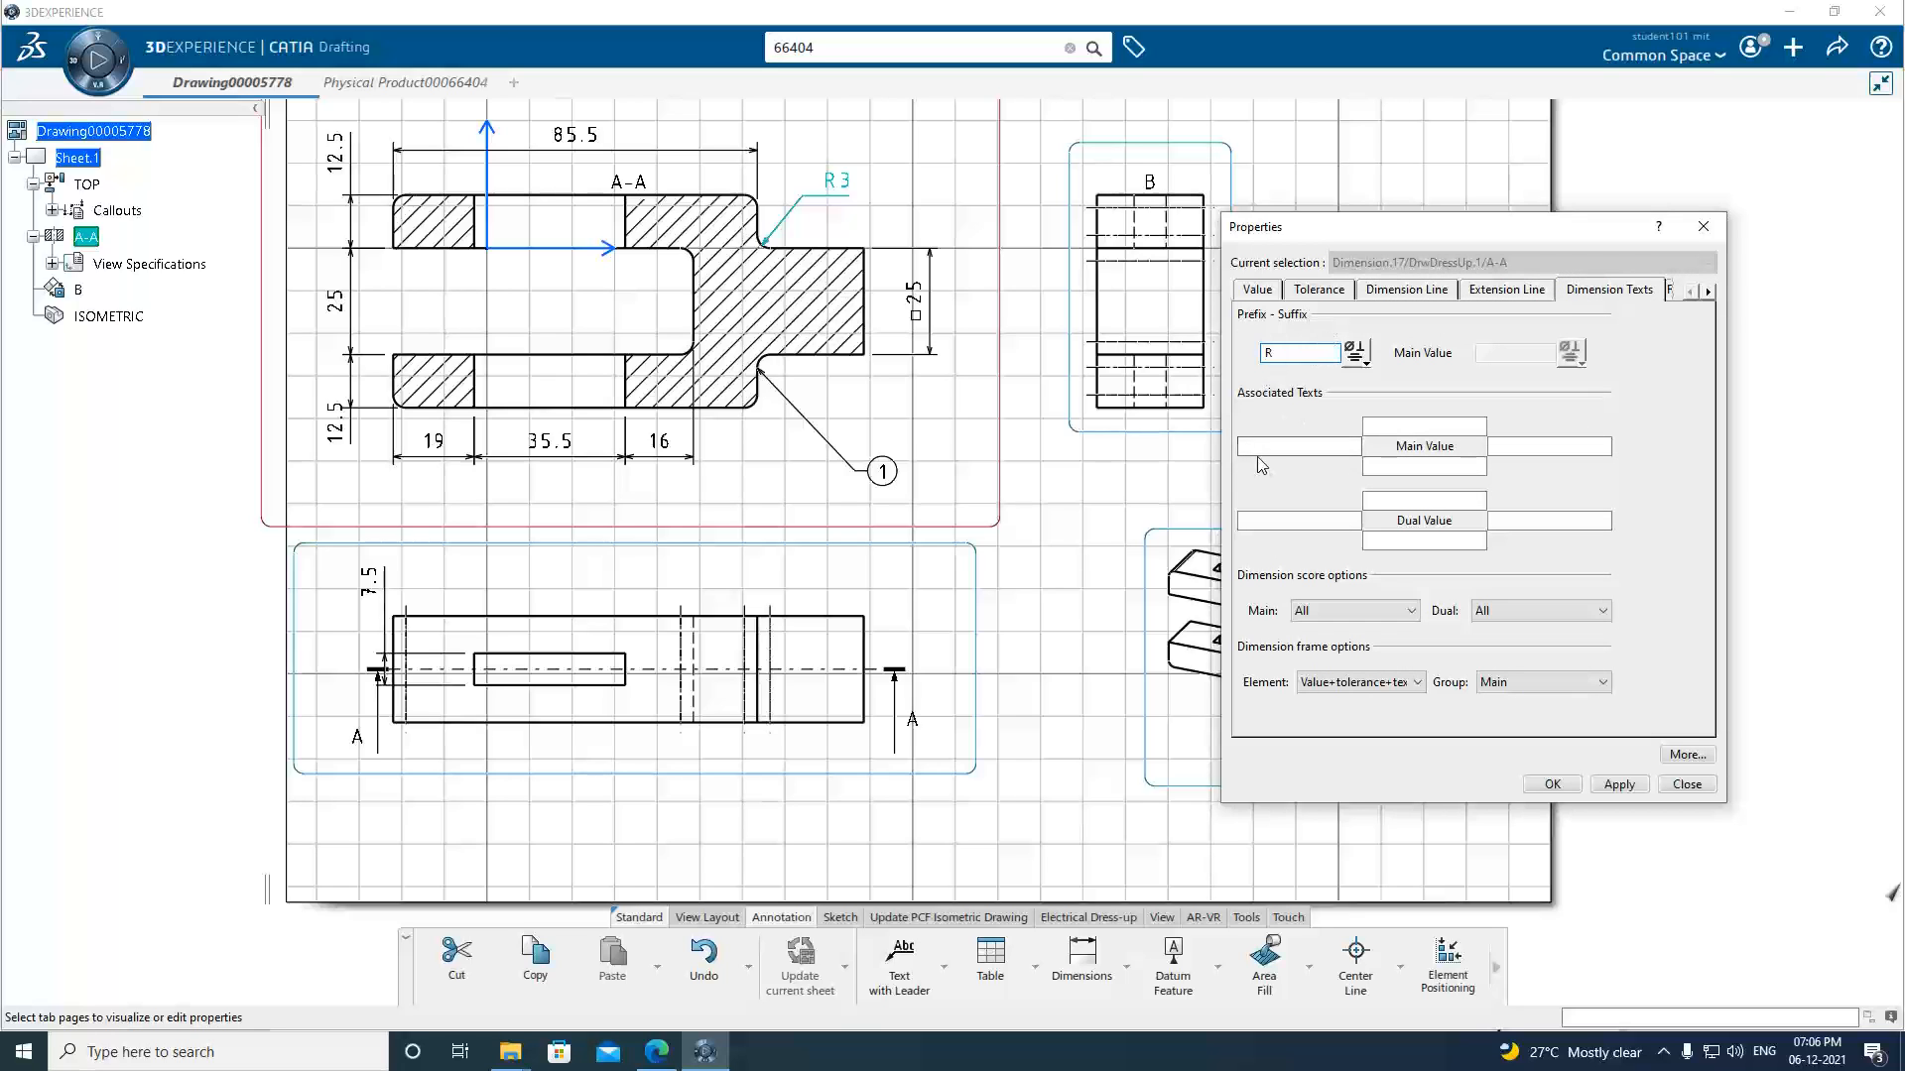
{"action": "left_click", "coordinate": [1270, 448]}
{"action": "type", "text": "4x"}
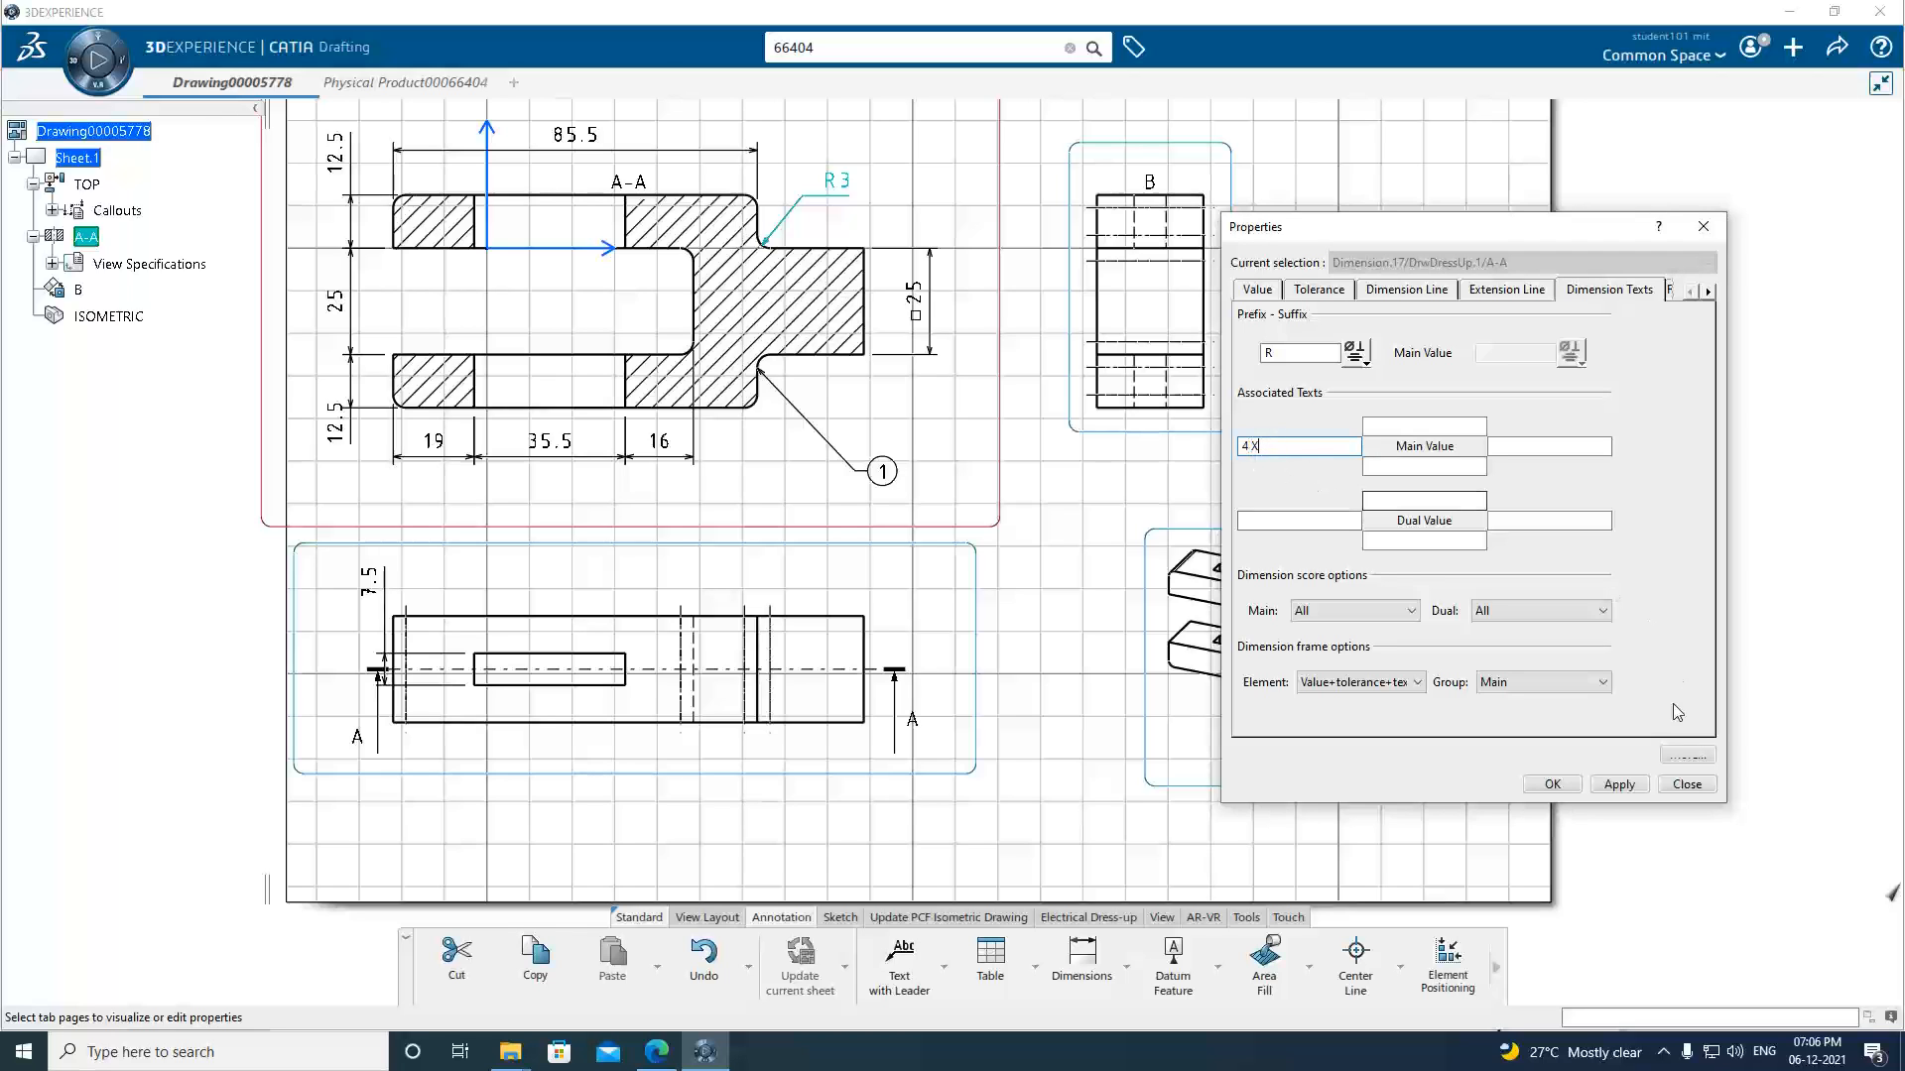
{"action": "left_click", "coordinate": [1619, 784]}
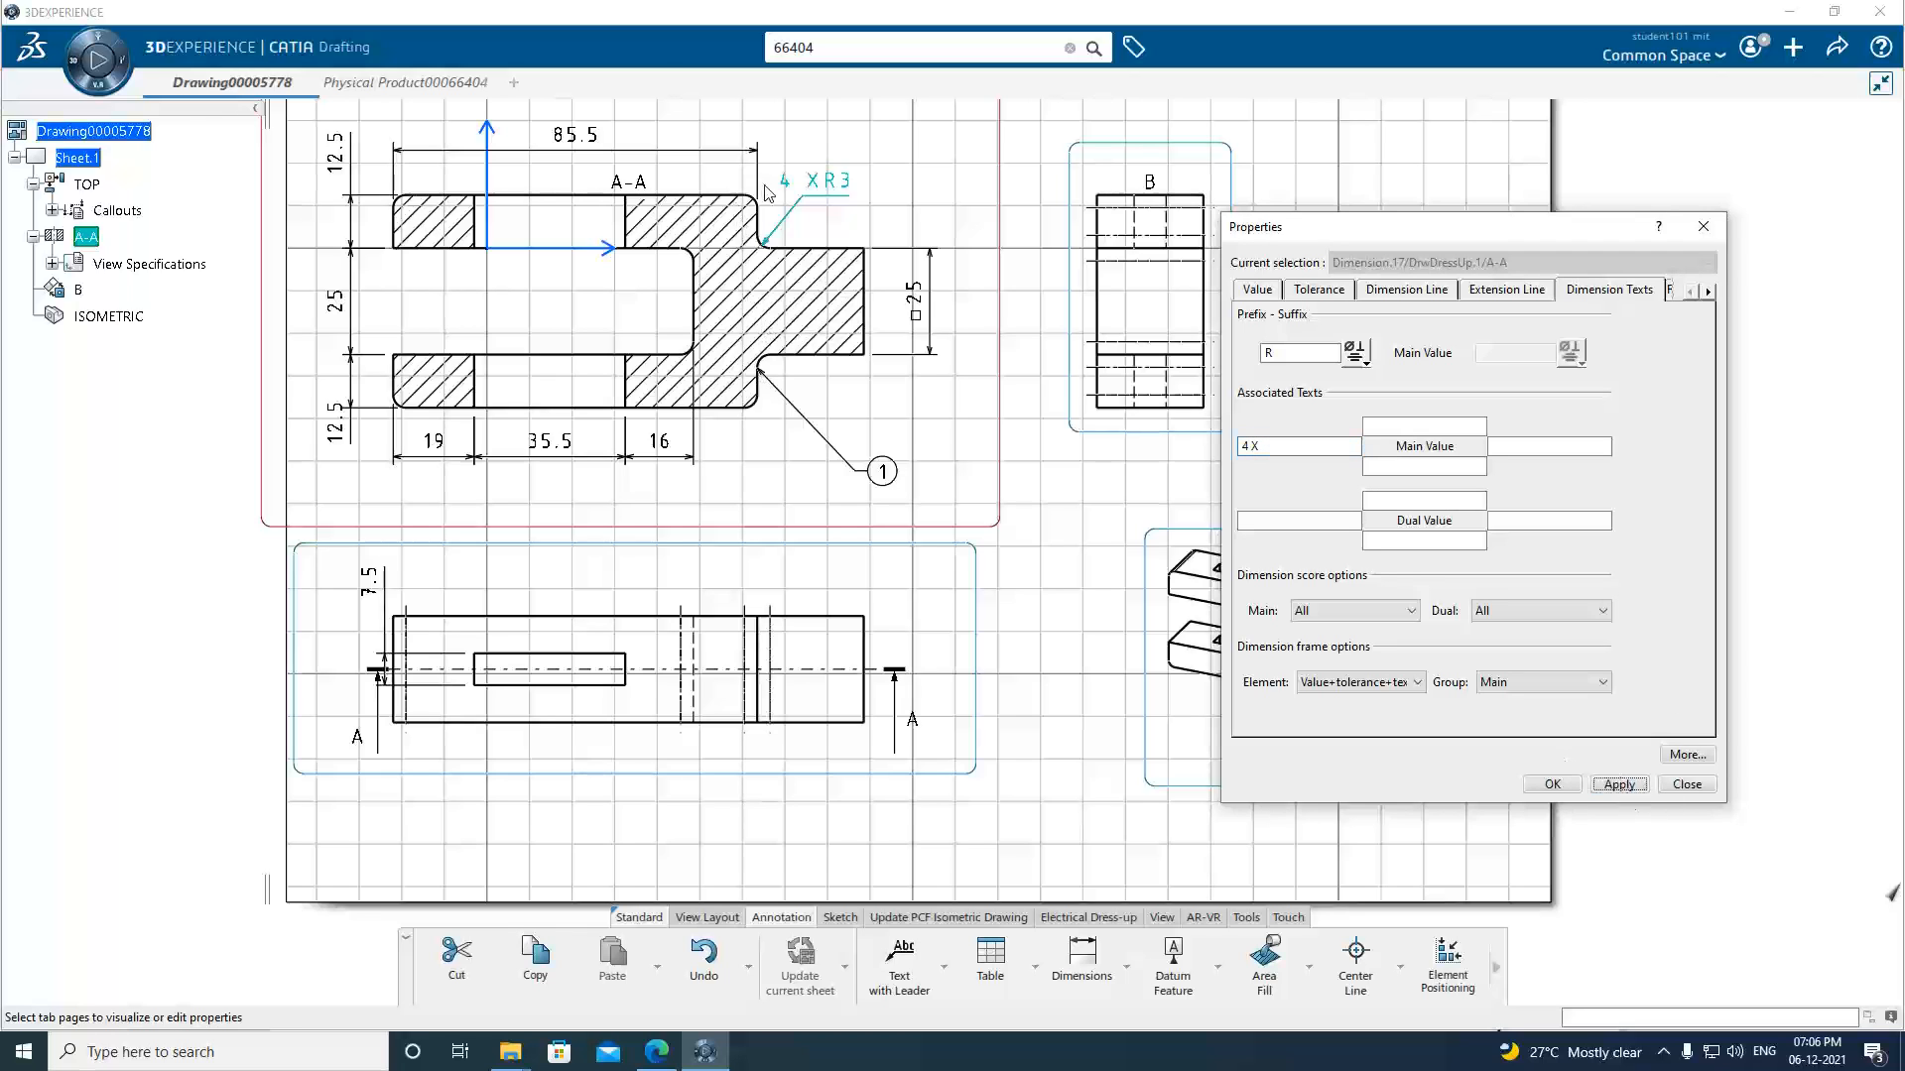
Remove the space from the text preceding the fillet radius value so that it reads 4X.
{"action": "left_click", "coordinate": [1252, 447]}
{"action": "key", "text": "BackSpace"}
{"action": "left_click", "coordinate": [1619, 784]}
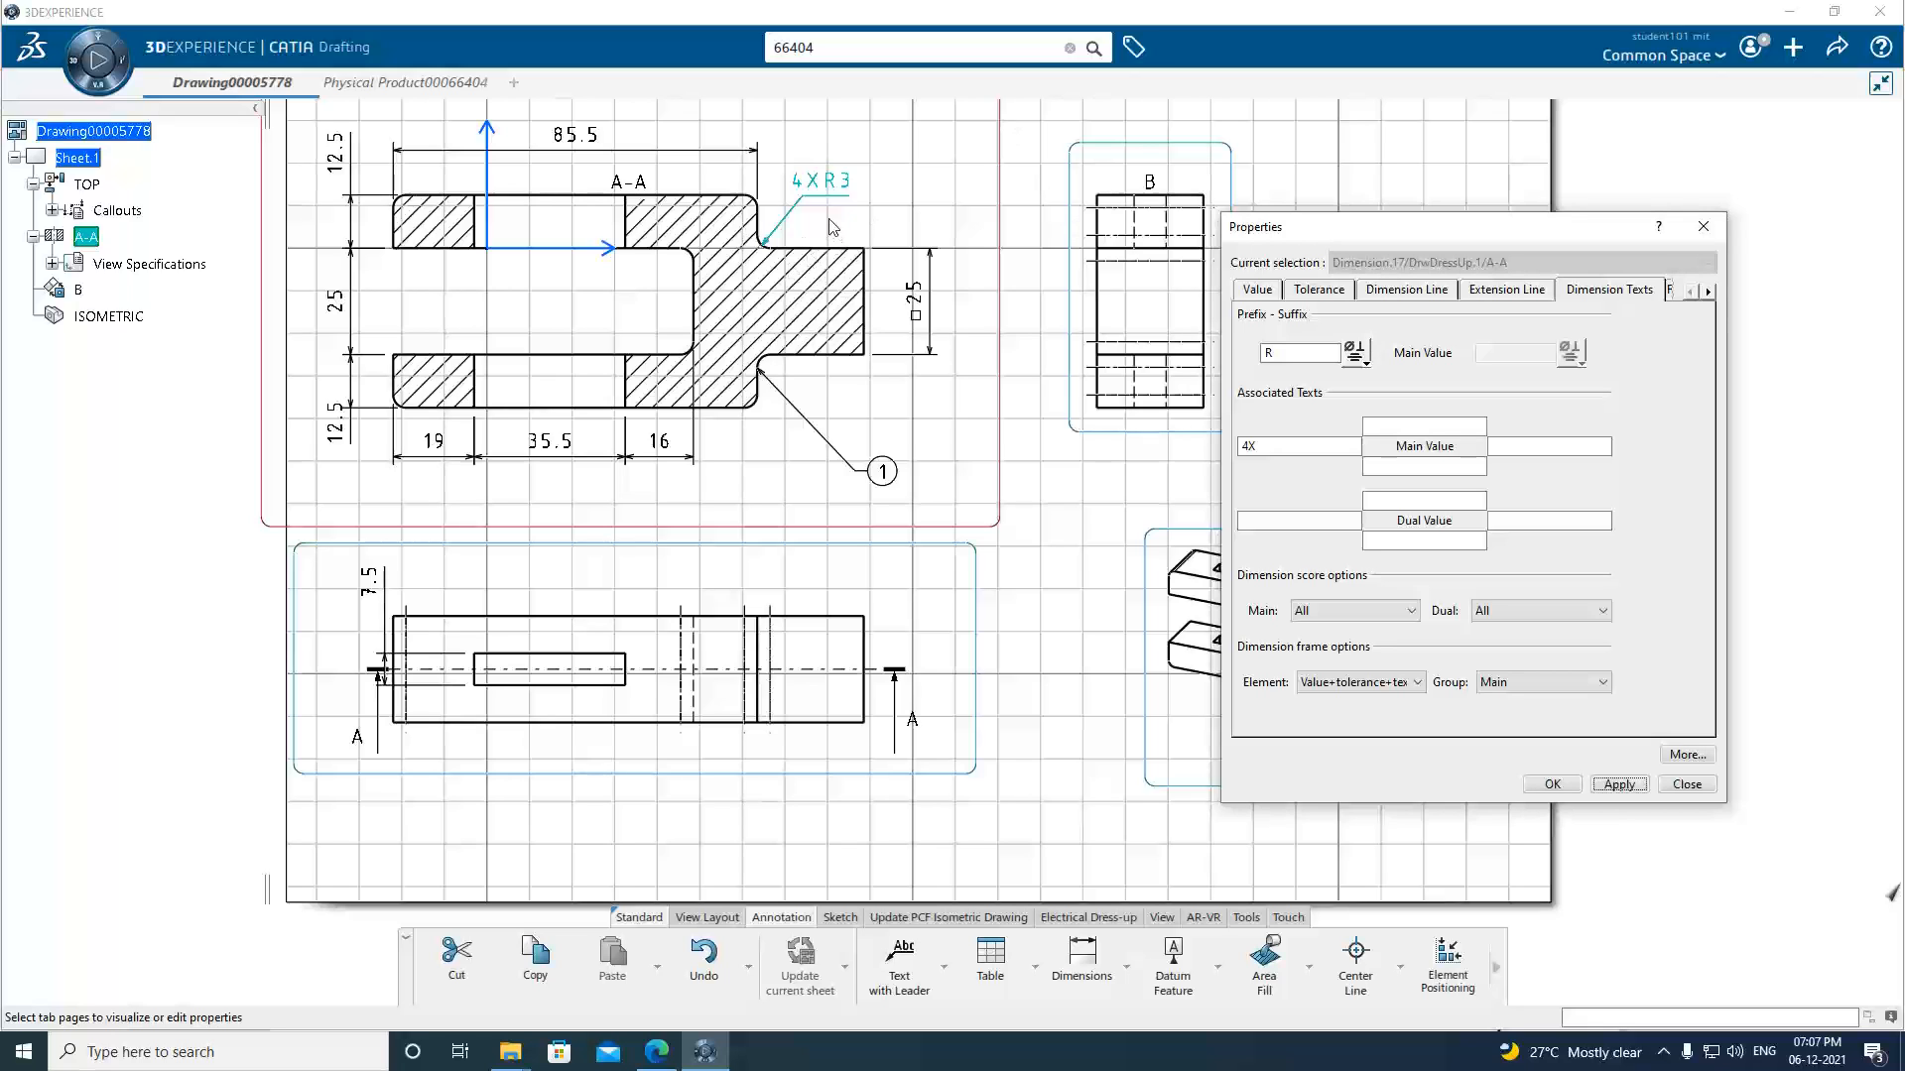
Clear the associated text in front of the fillet radius dimension's main value.
{"action": "left_click_drag", "start_coordinate": [1276, 447], "coordinate": [1185, 449]}
{"action": "key", "text": "Delete"}
{"action": "left_click", "coordinate": [1627, 786]}
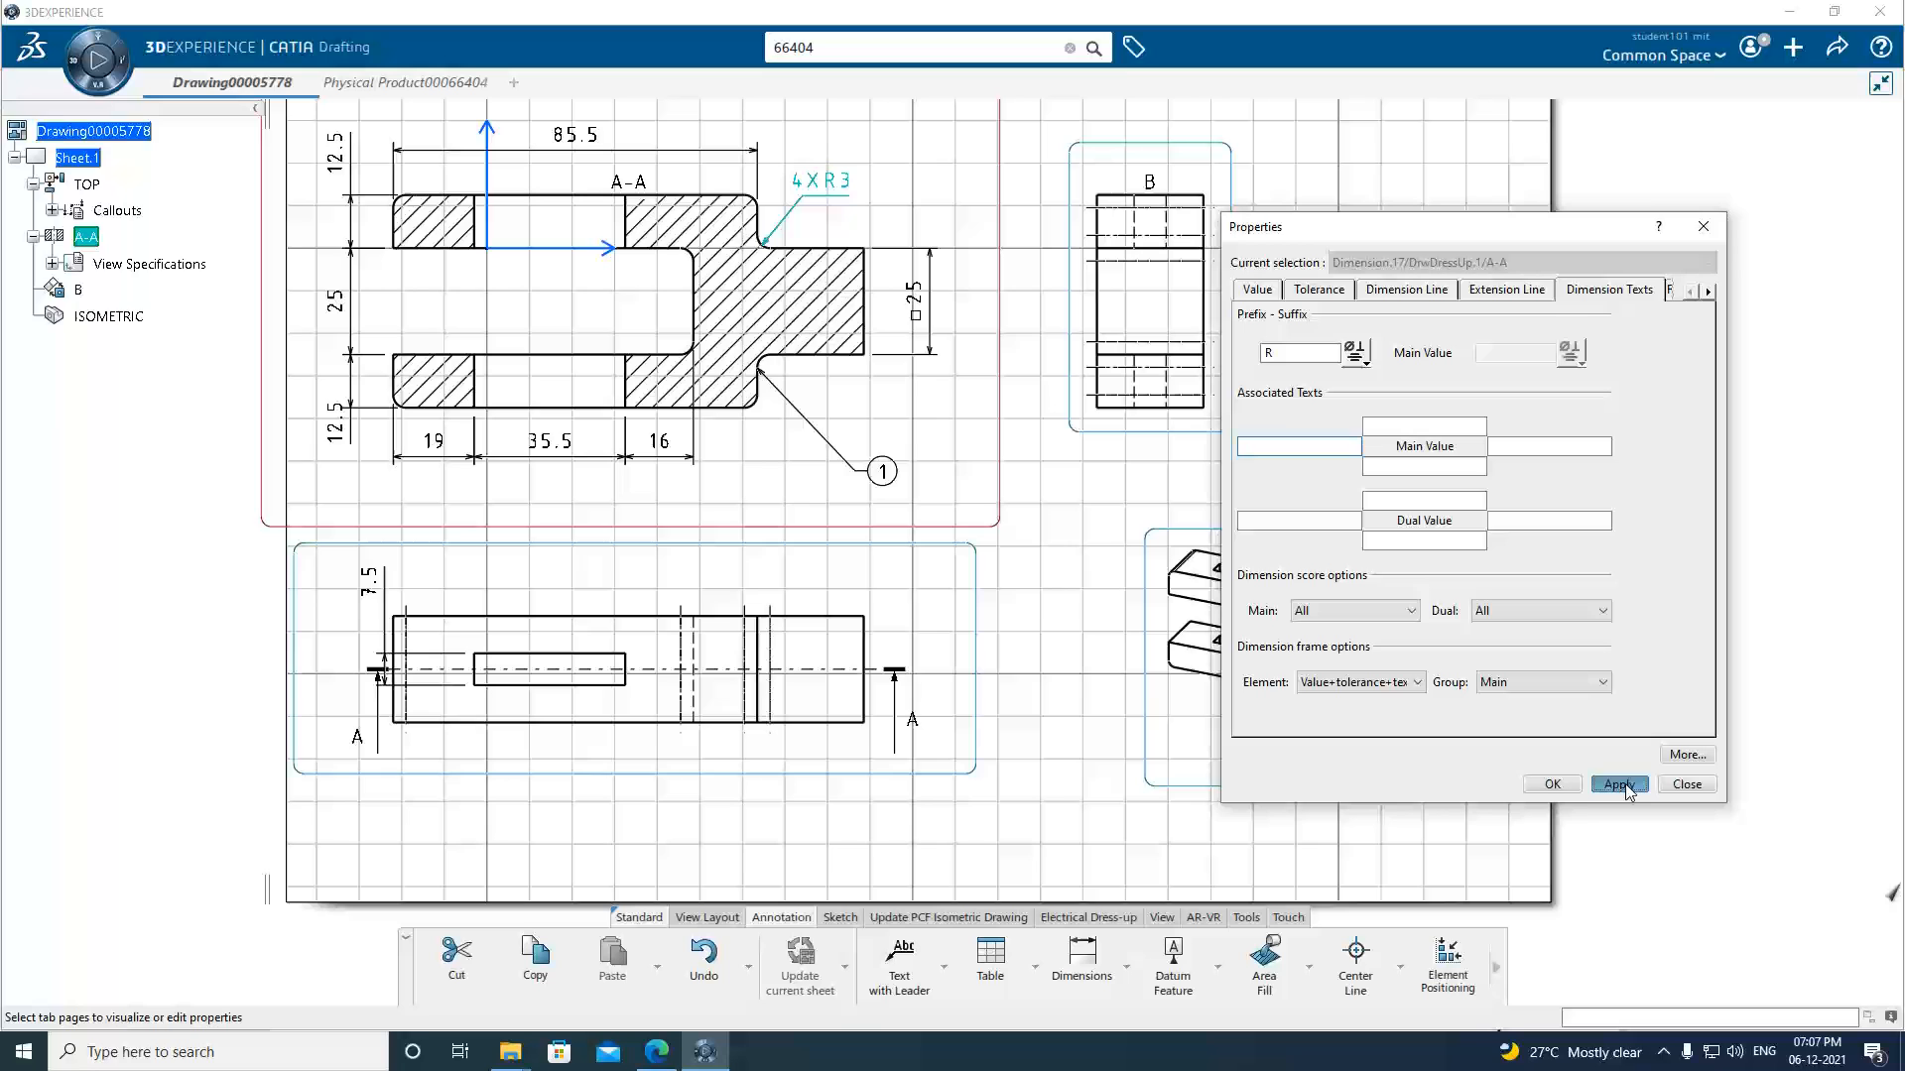
{"action": "left_click", "coordinate": [1552, 784]}
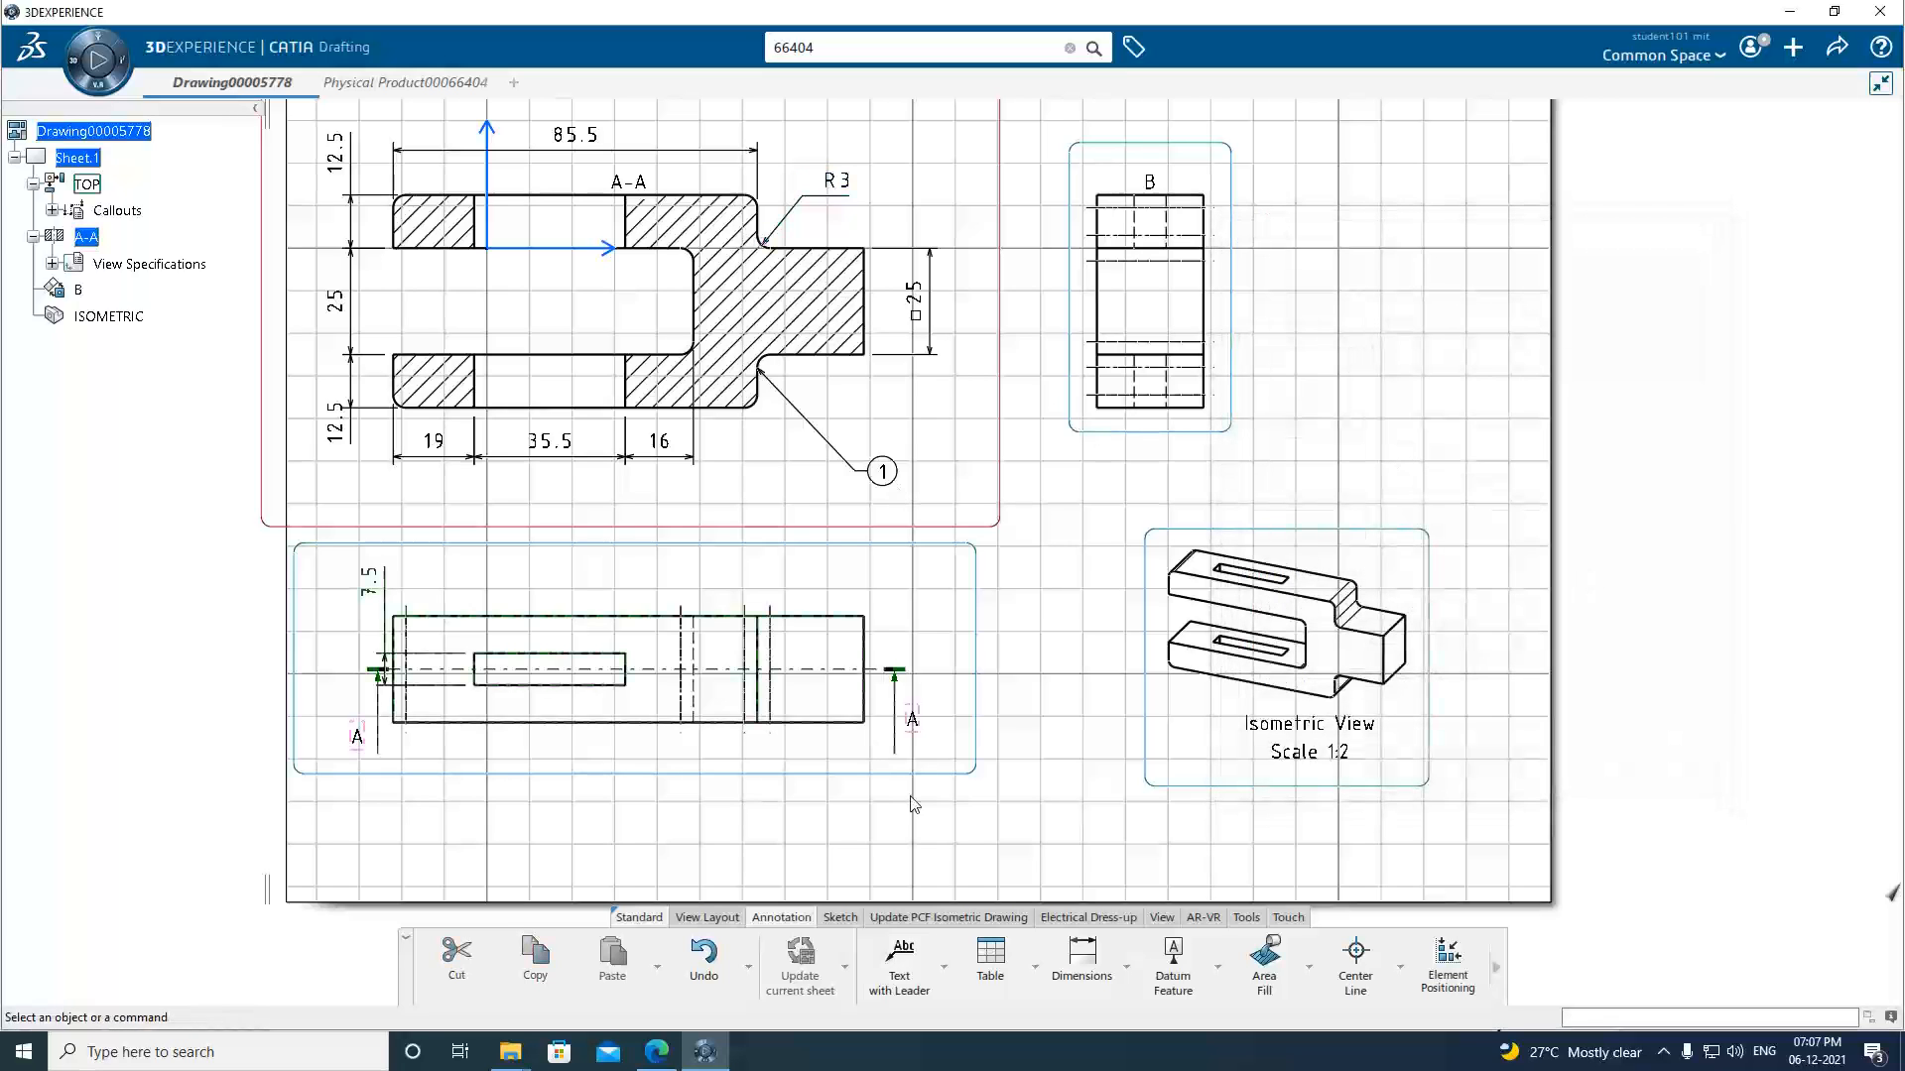
Place a plain text annotation without leader reading STRAP below the top view.
{"action": "left_click", "coordinate": [944, 967]}
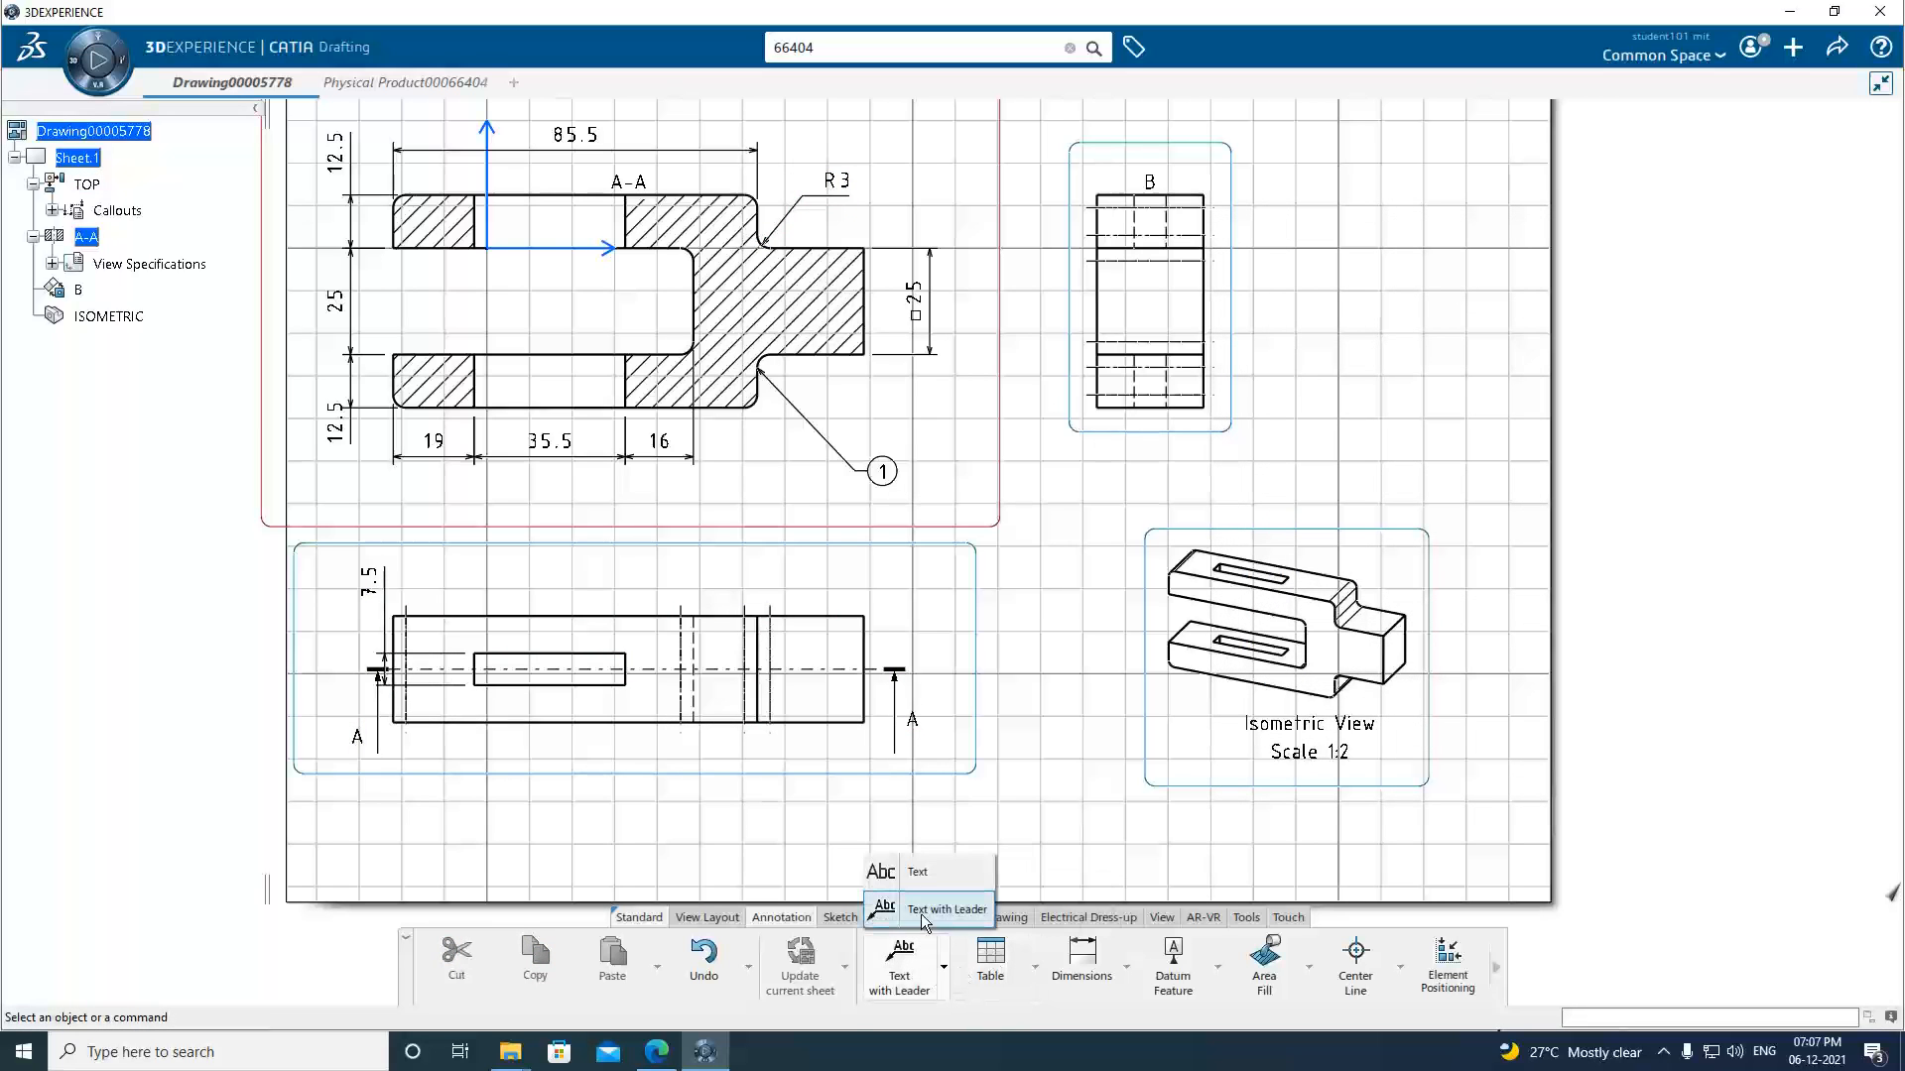
{"action": "left_click", "coordinate": [926, 879]}
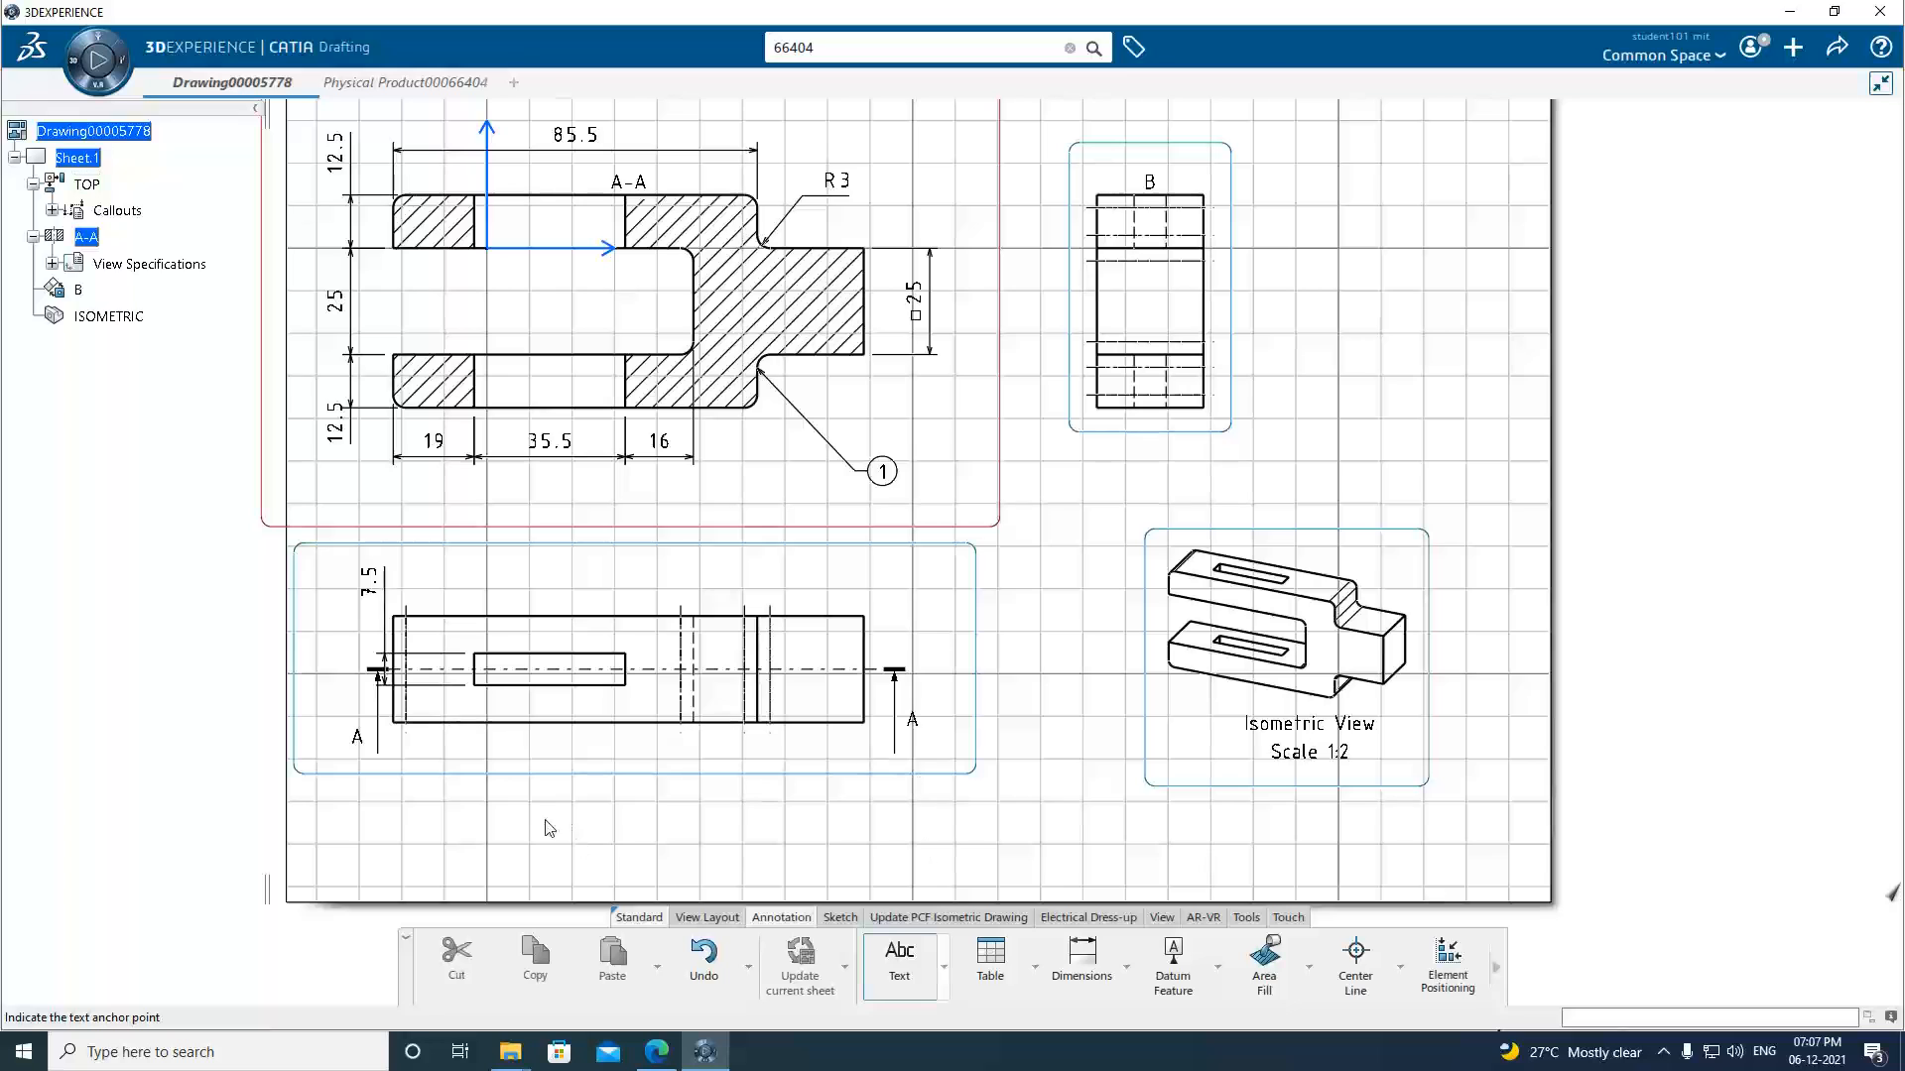
{"action": "left_click", "coordinate": [943, 968]}
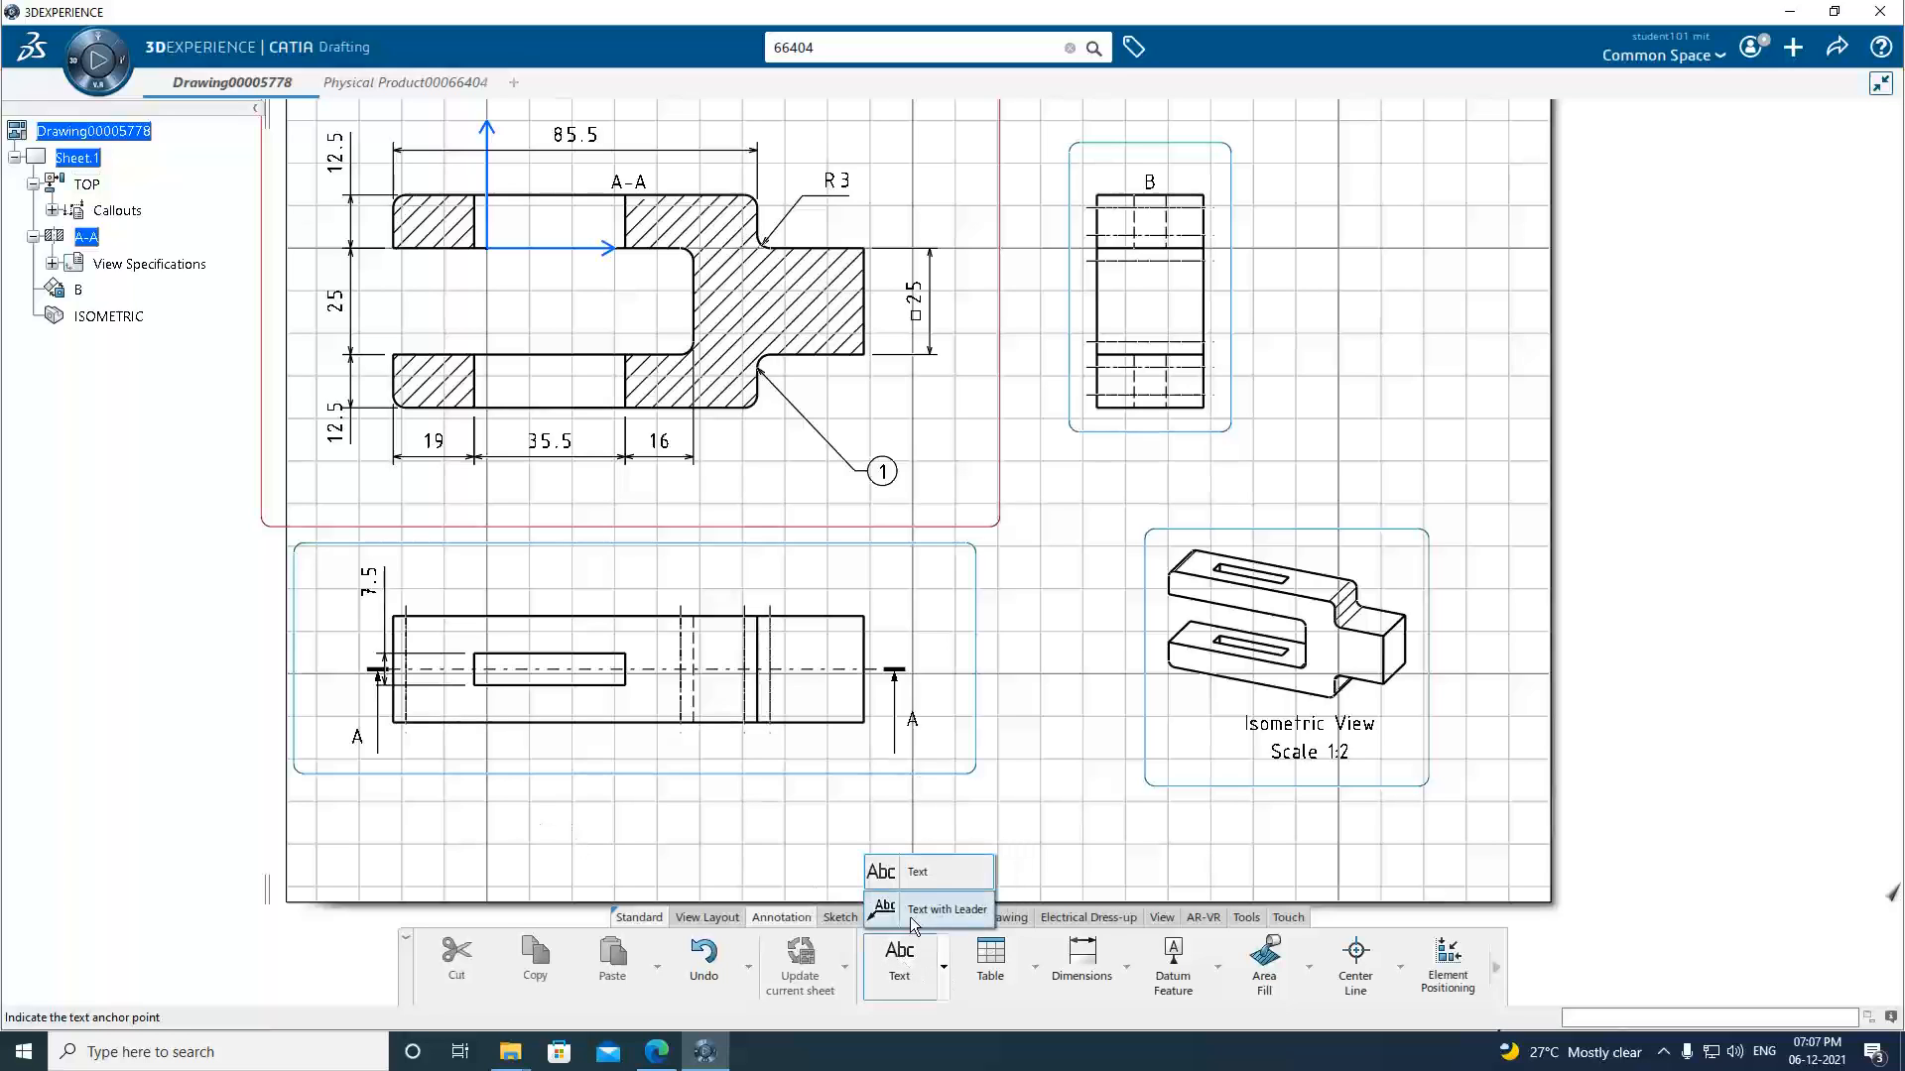
{"action": "left_click", "coordinate": [915, 877]}
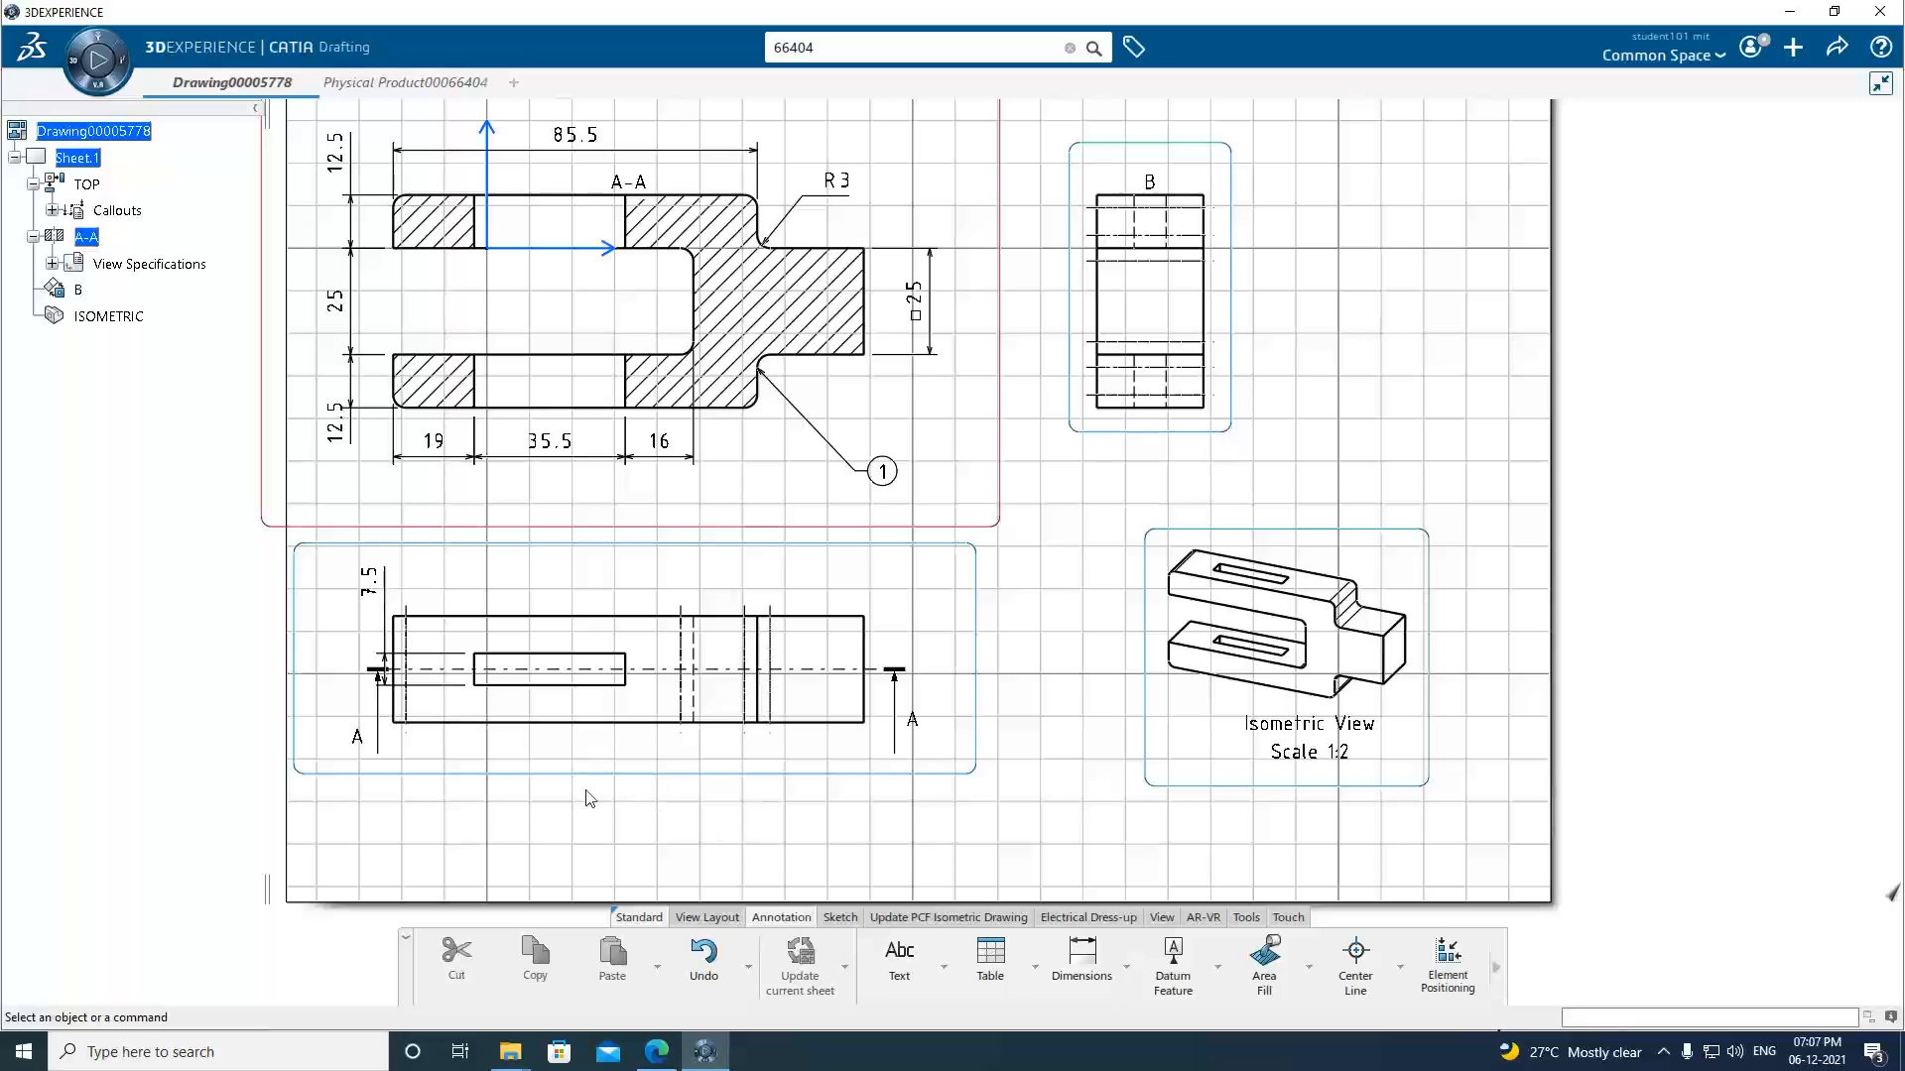
{"action": "left_click", "coordinate": [903, 963]}
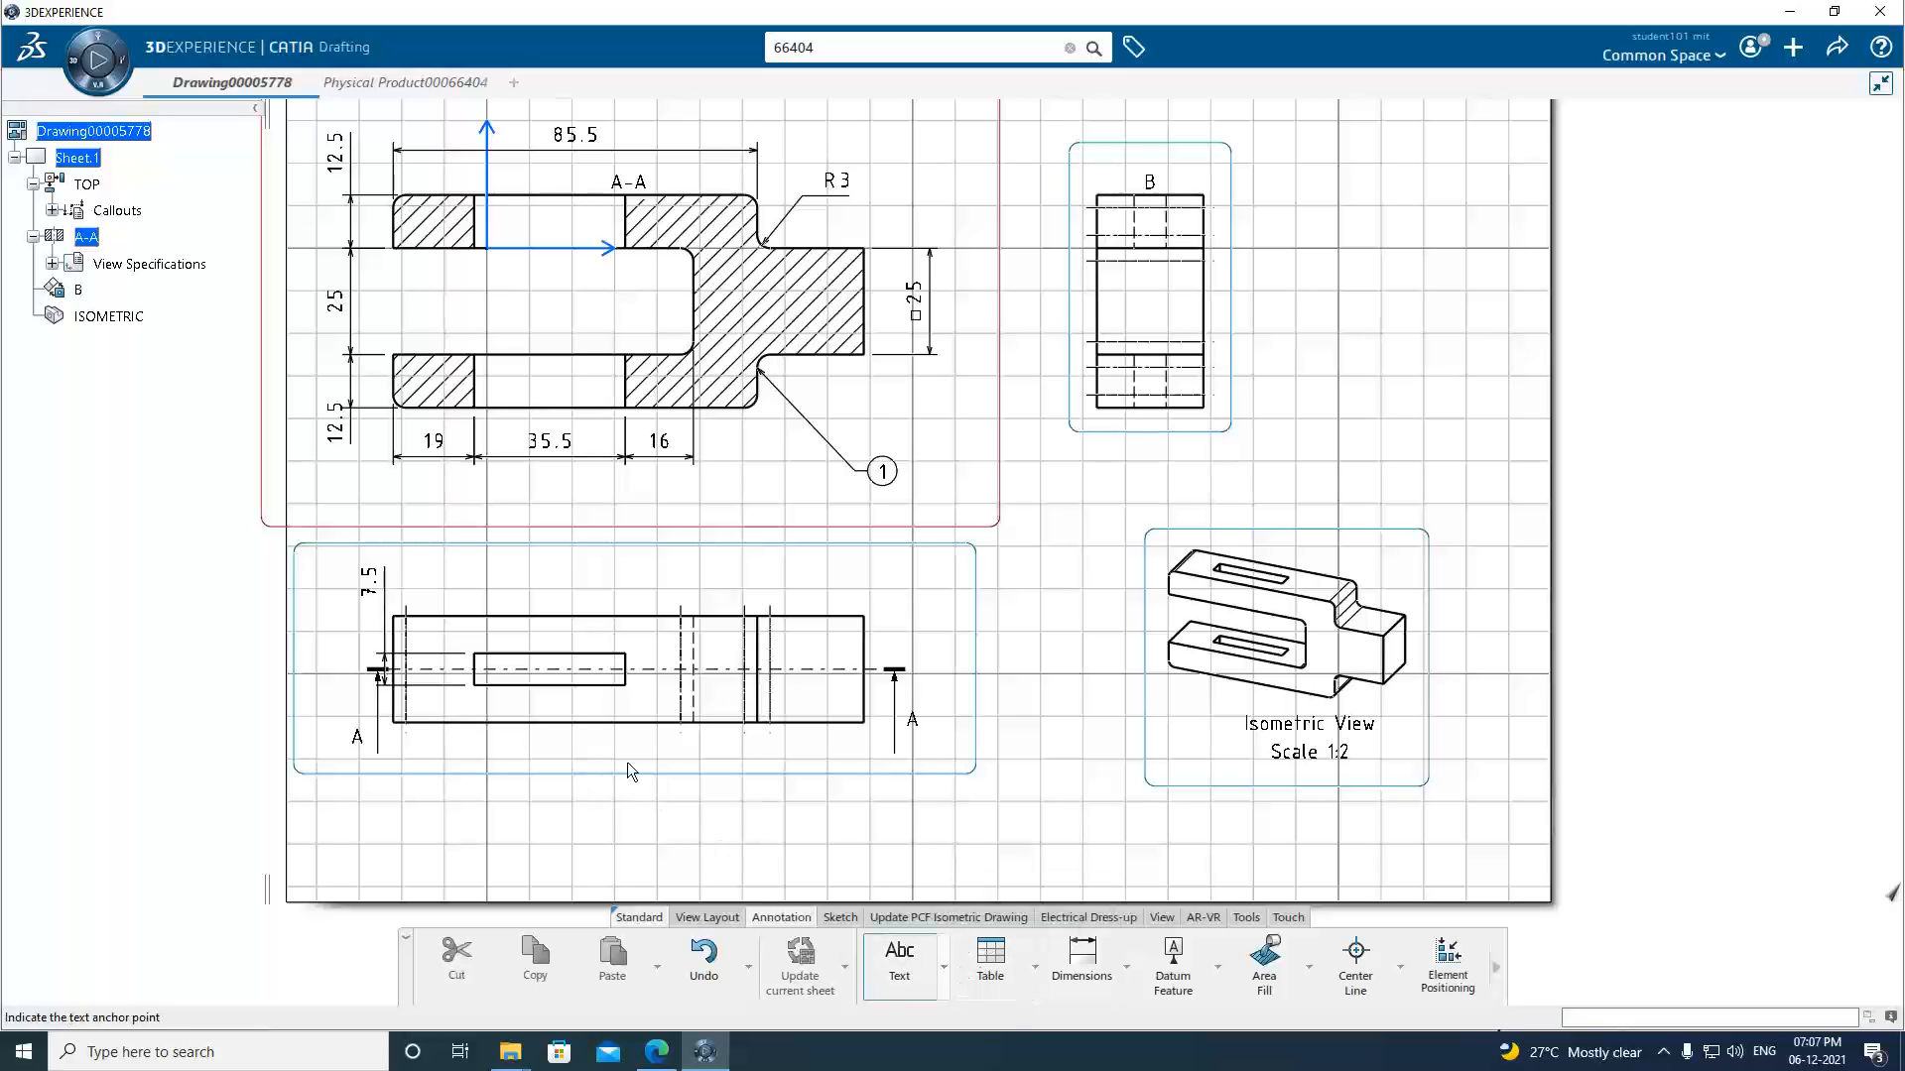
{"action": "left_click", "coordinate": [530, 802]}
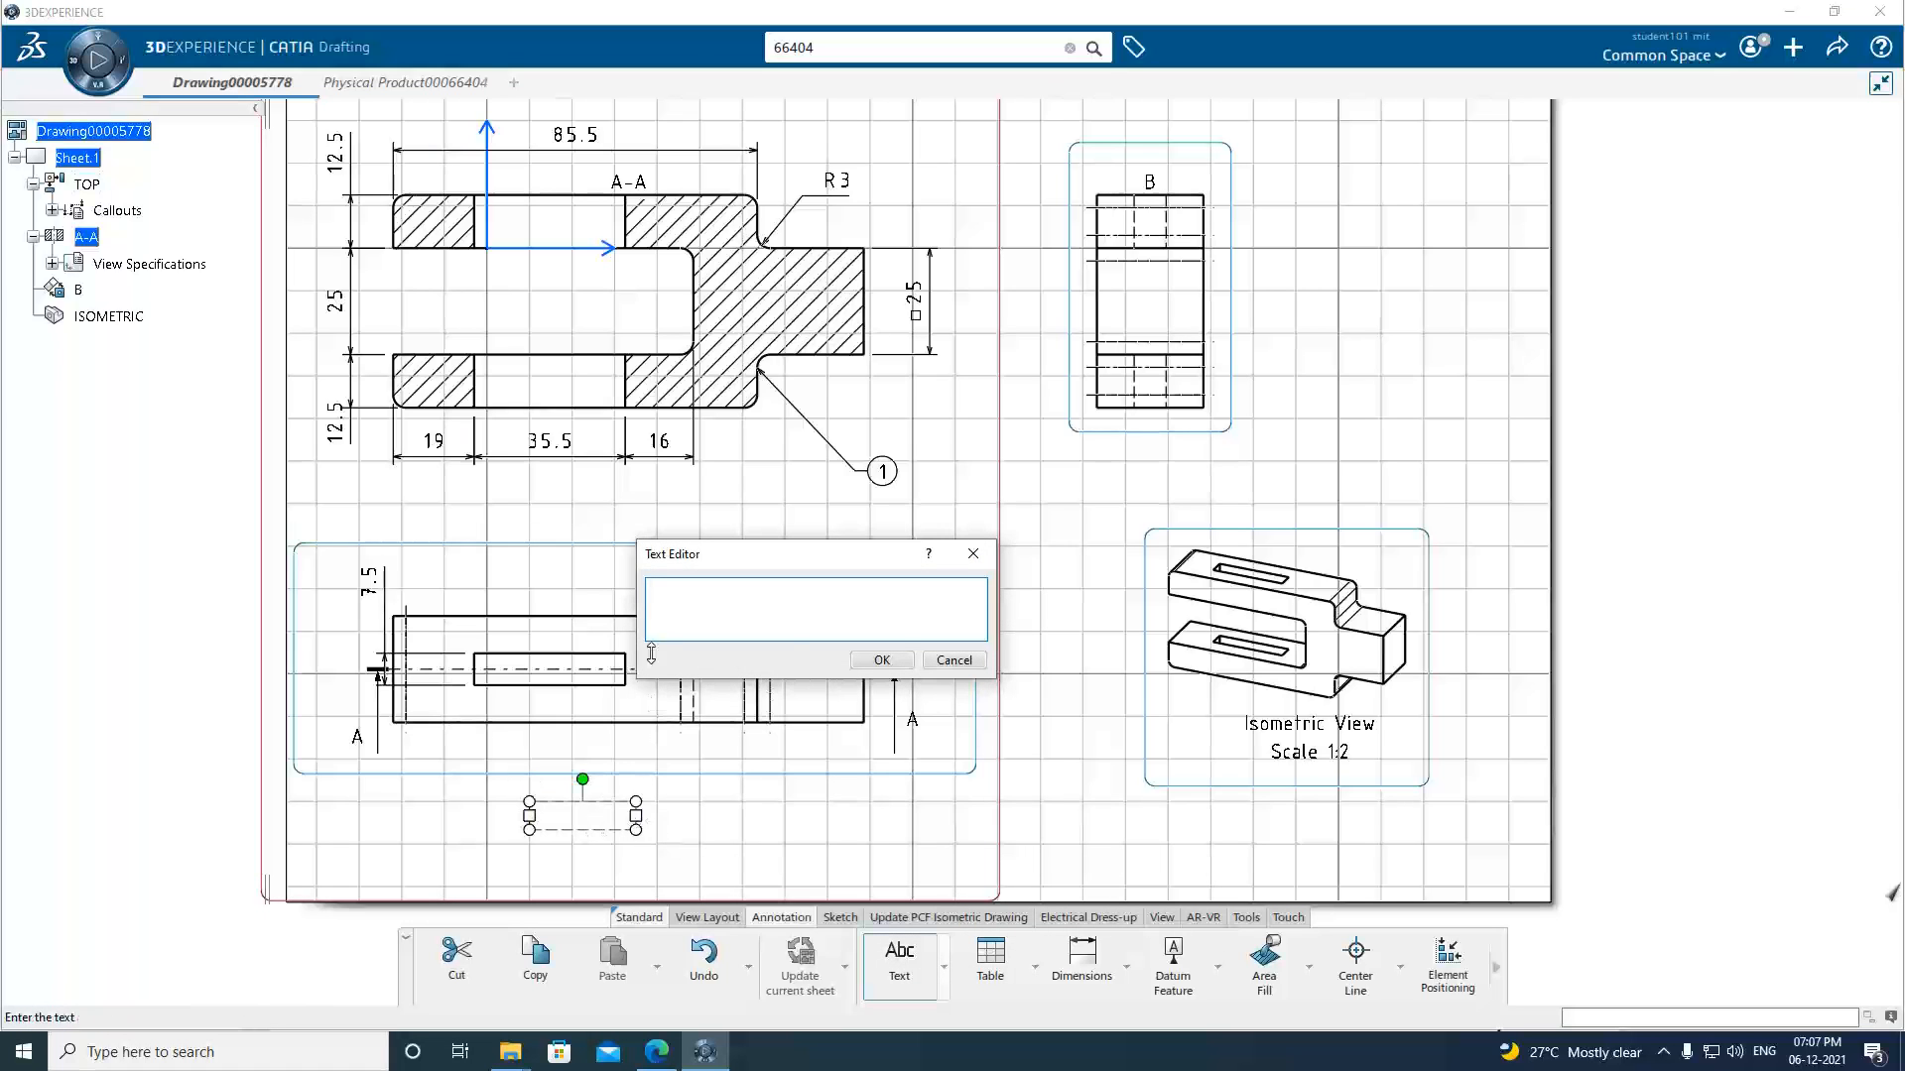
{"action": "type", "text": "STRAP"}
{"action": "left_click", "coordinate": [882, 659]}
Set the font size of the STRAP text to 10 mm.
{"action": "left_click", "coordinate": [583, 818]}
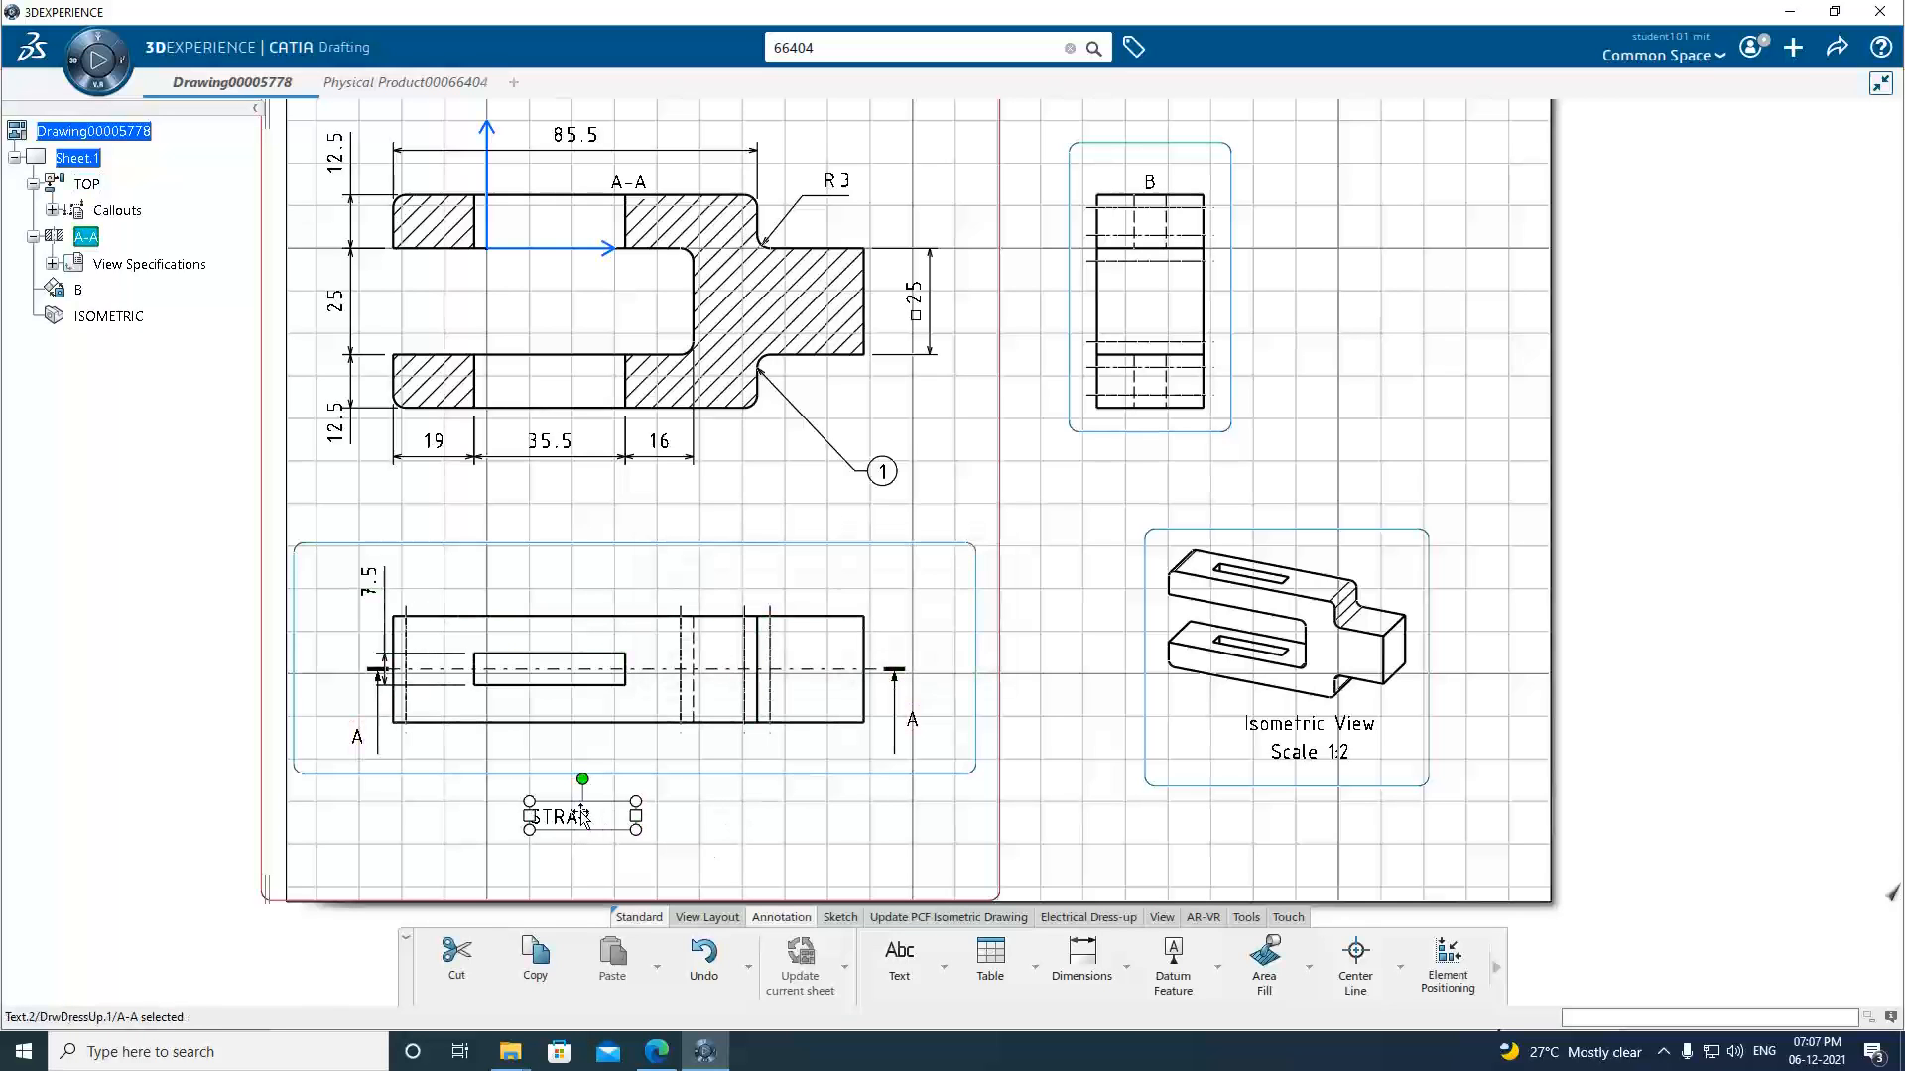
{"action": "right_click", "coordinate": [608, 804]}
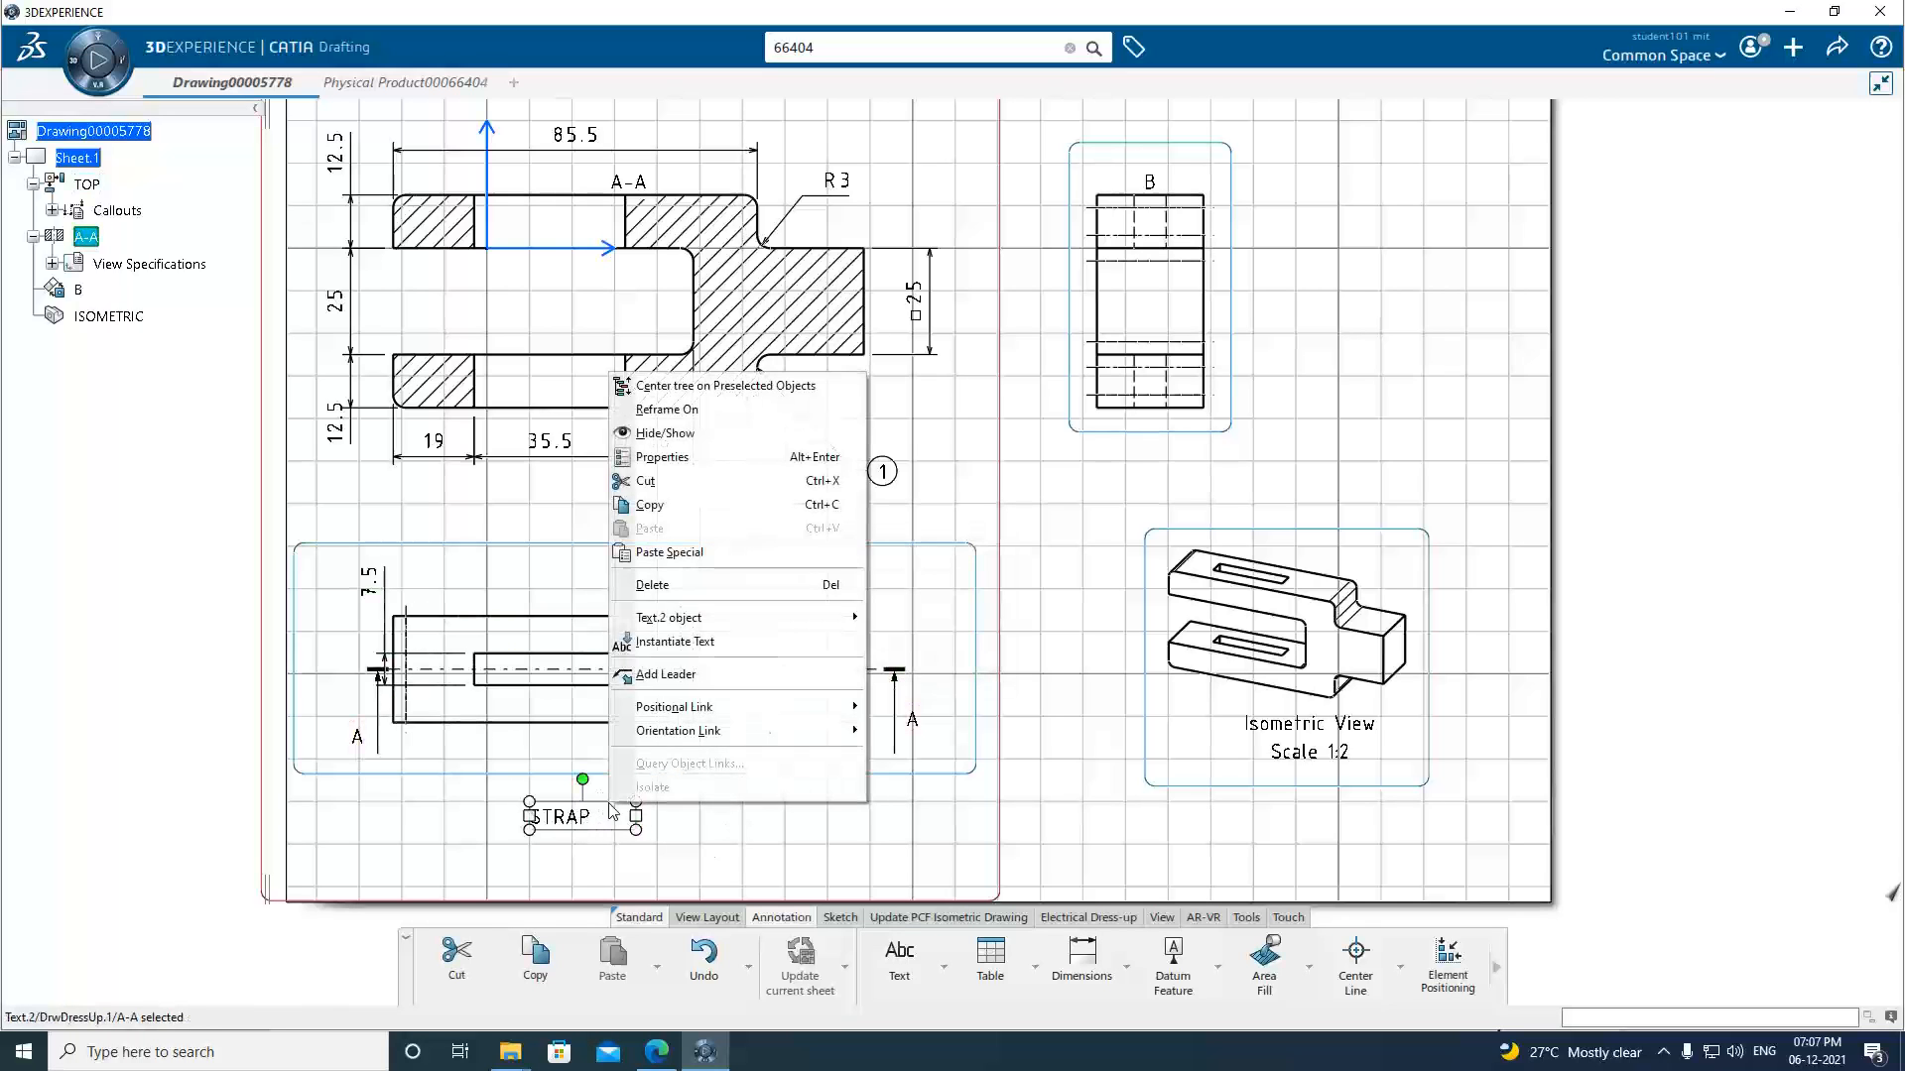
{"action": "left_click", "coordinate": [738, 458]}
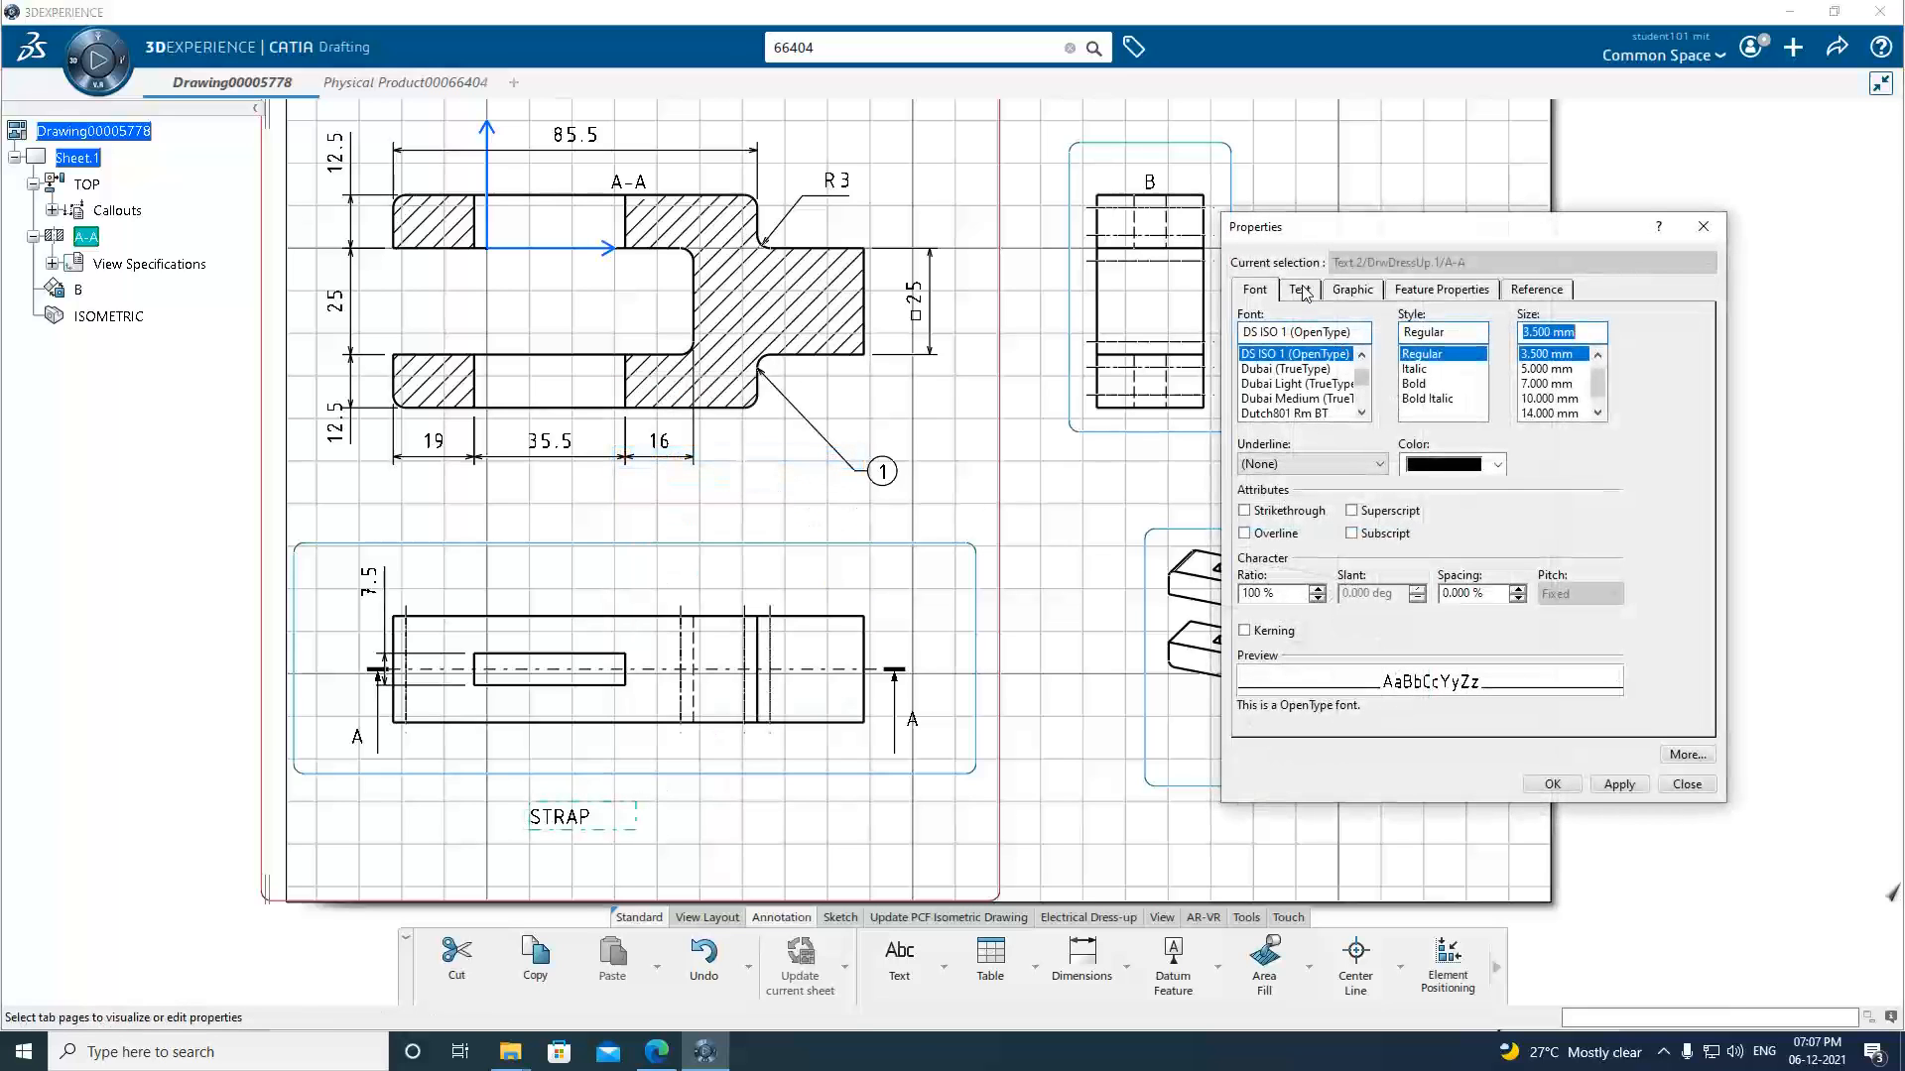
{"action": "left_click", "coordinate": [1544, 399]}
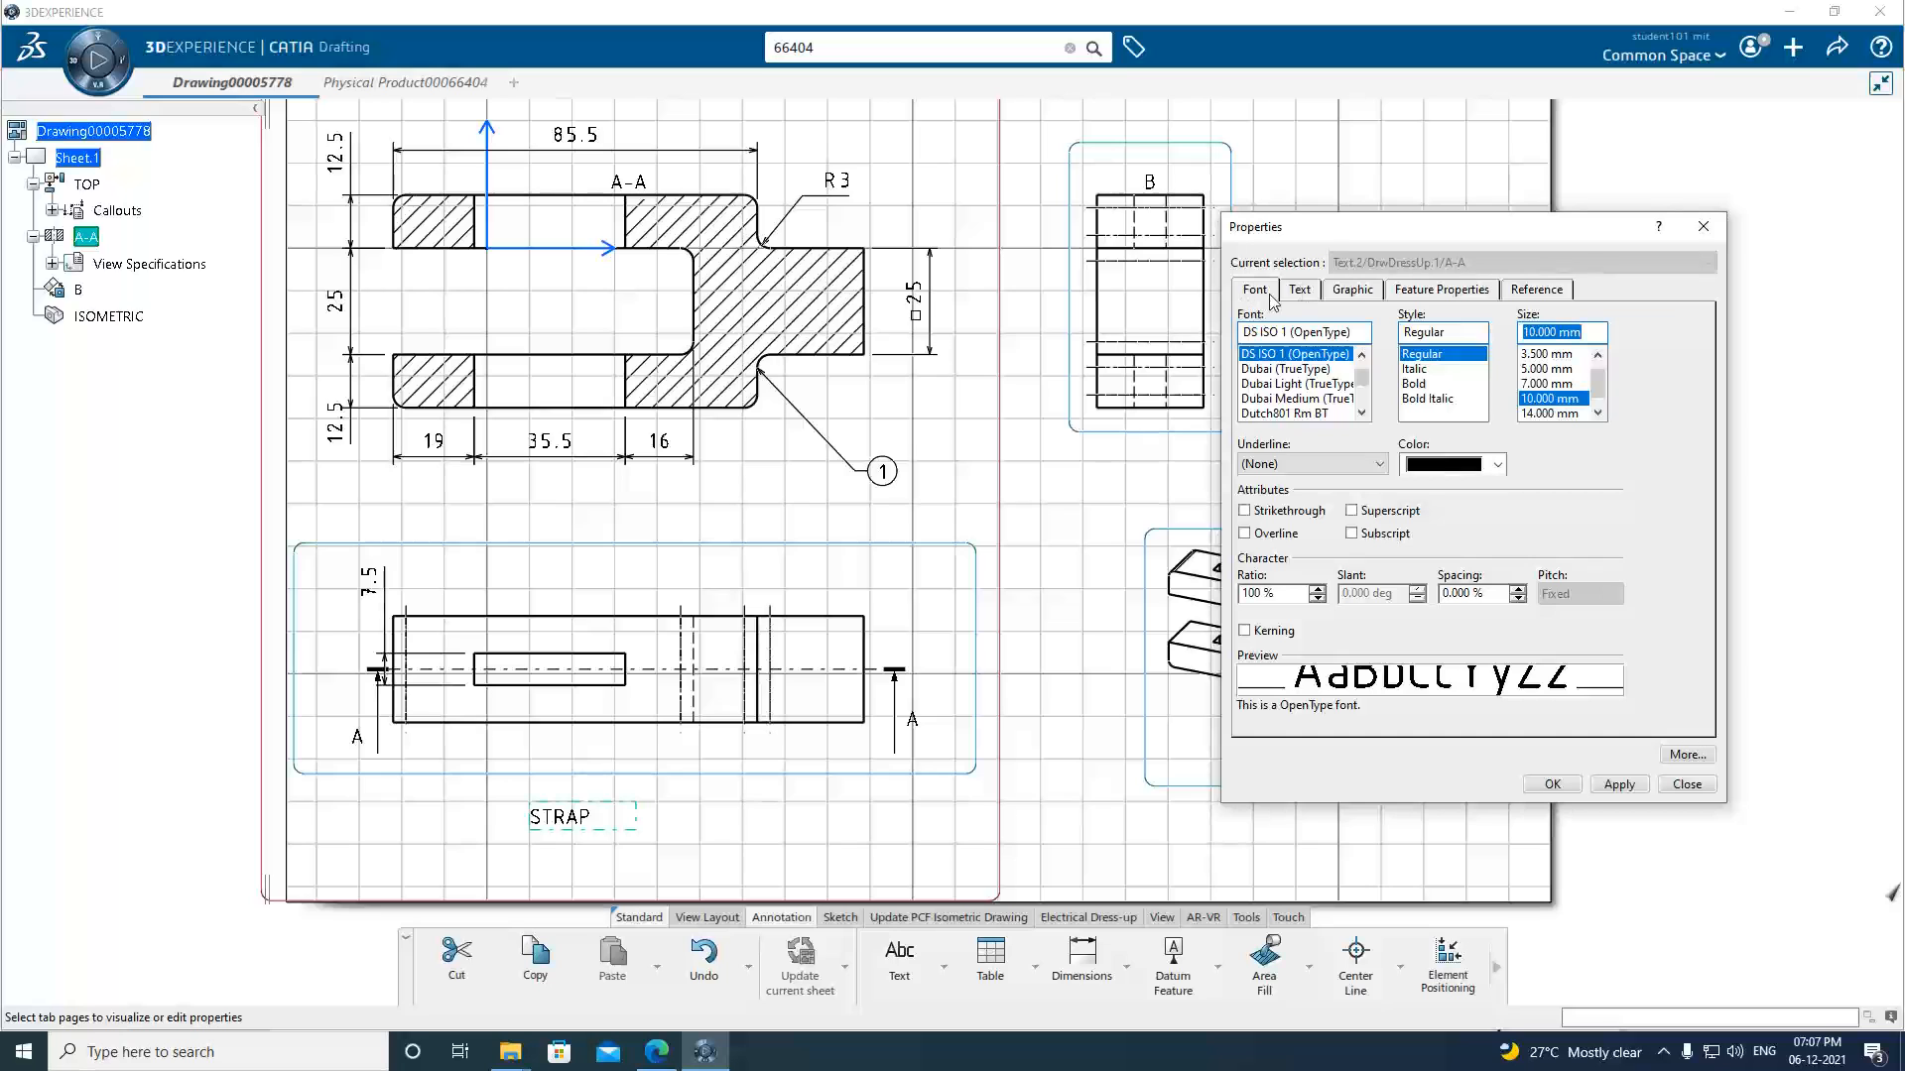
{"action": "left_click", "coordinate": [1552, 786]}
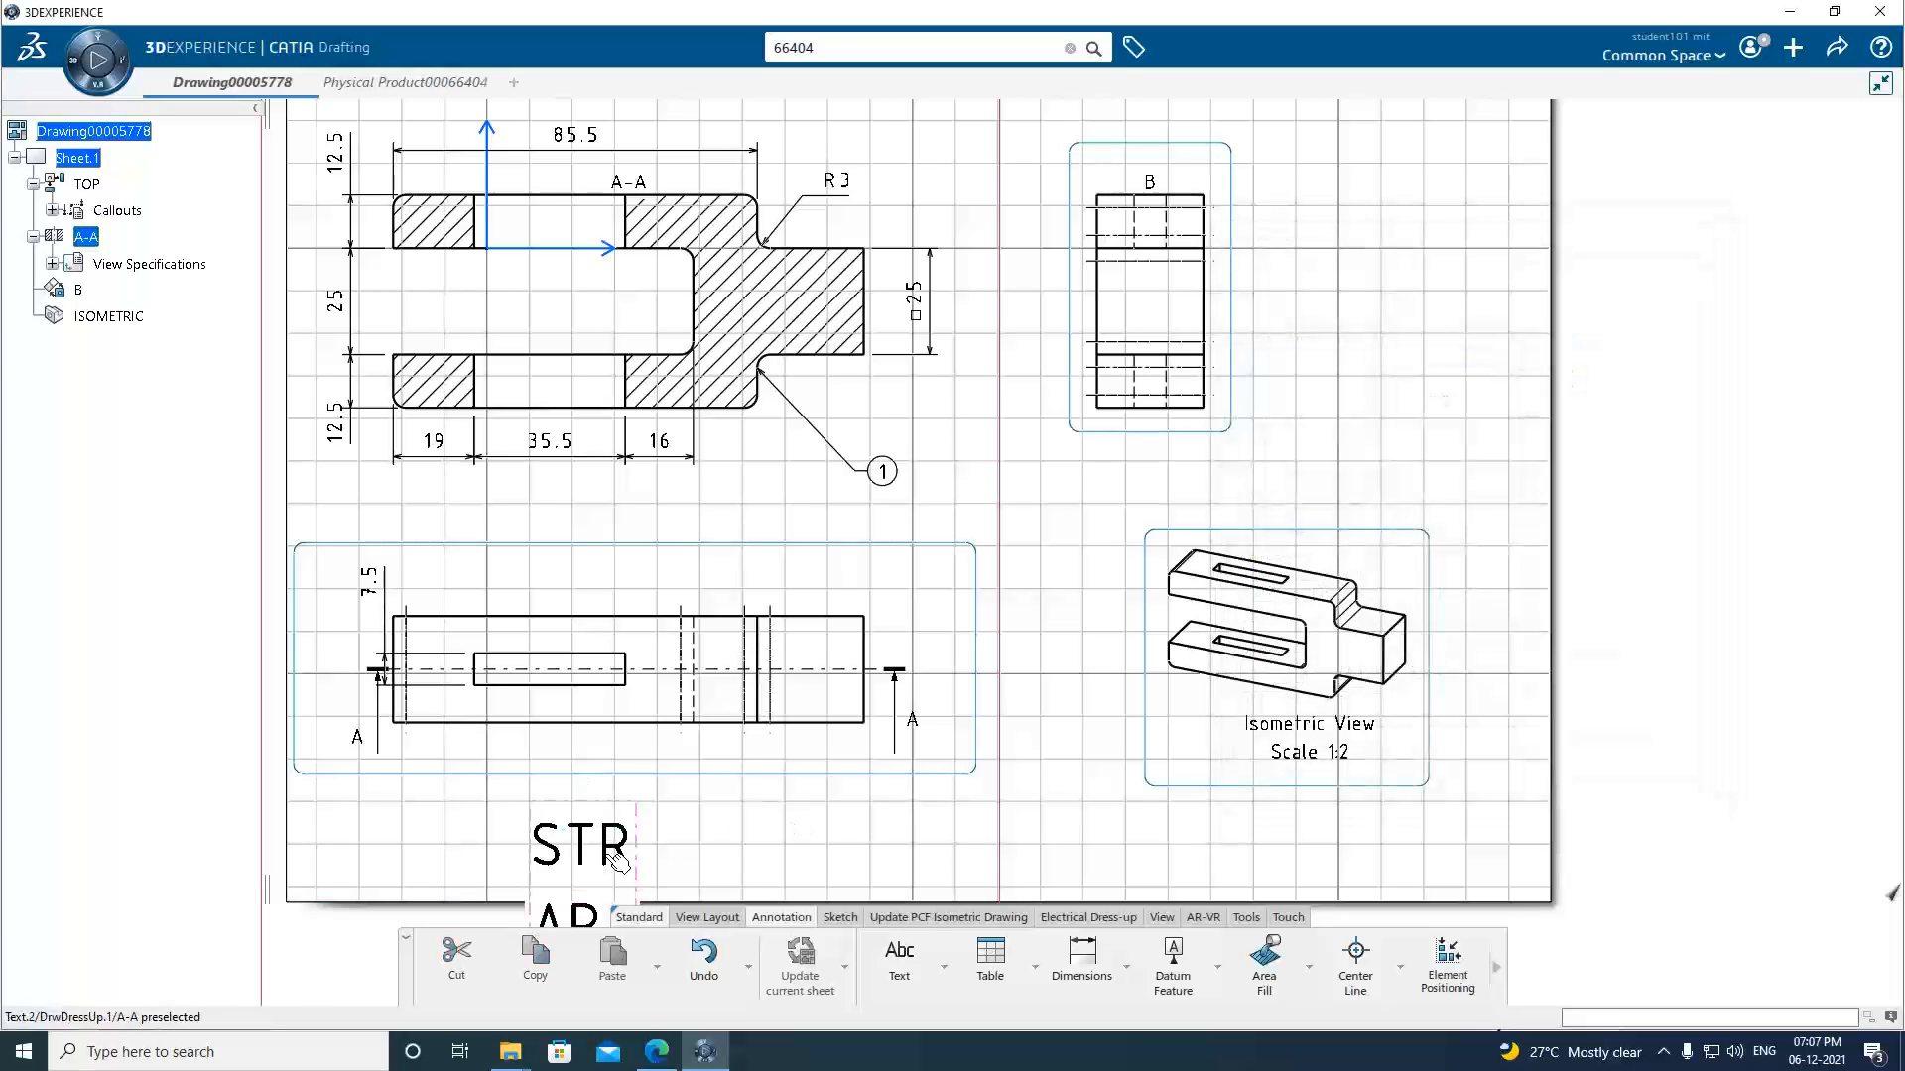
Try moving the STRAP text over toward the isometric view, and undo the move.
{"action": "left_click", "coordinate": [617, 859]}
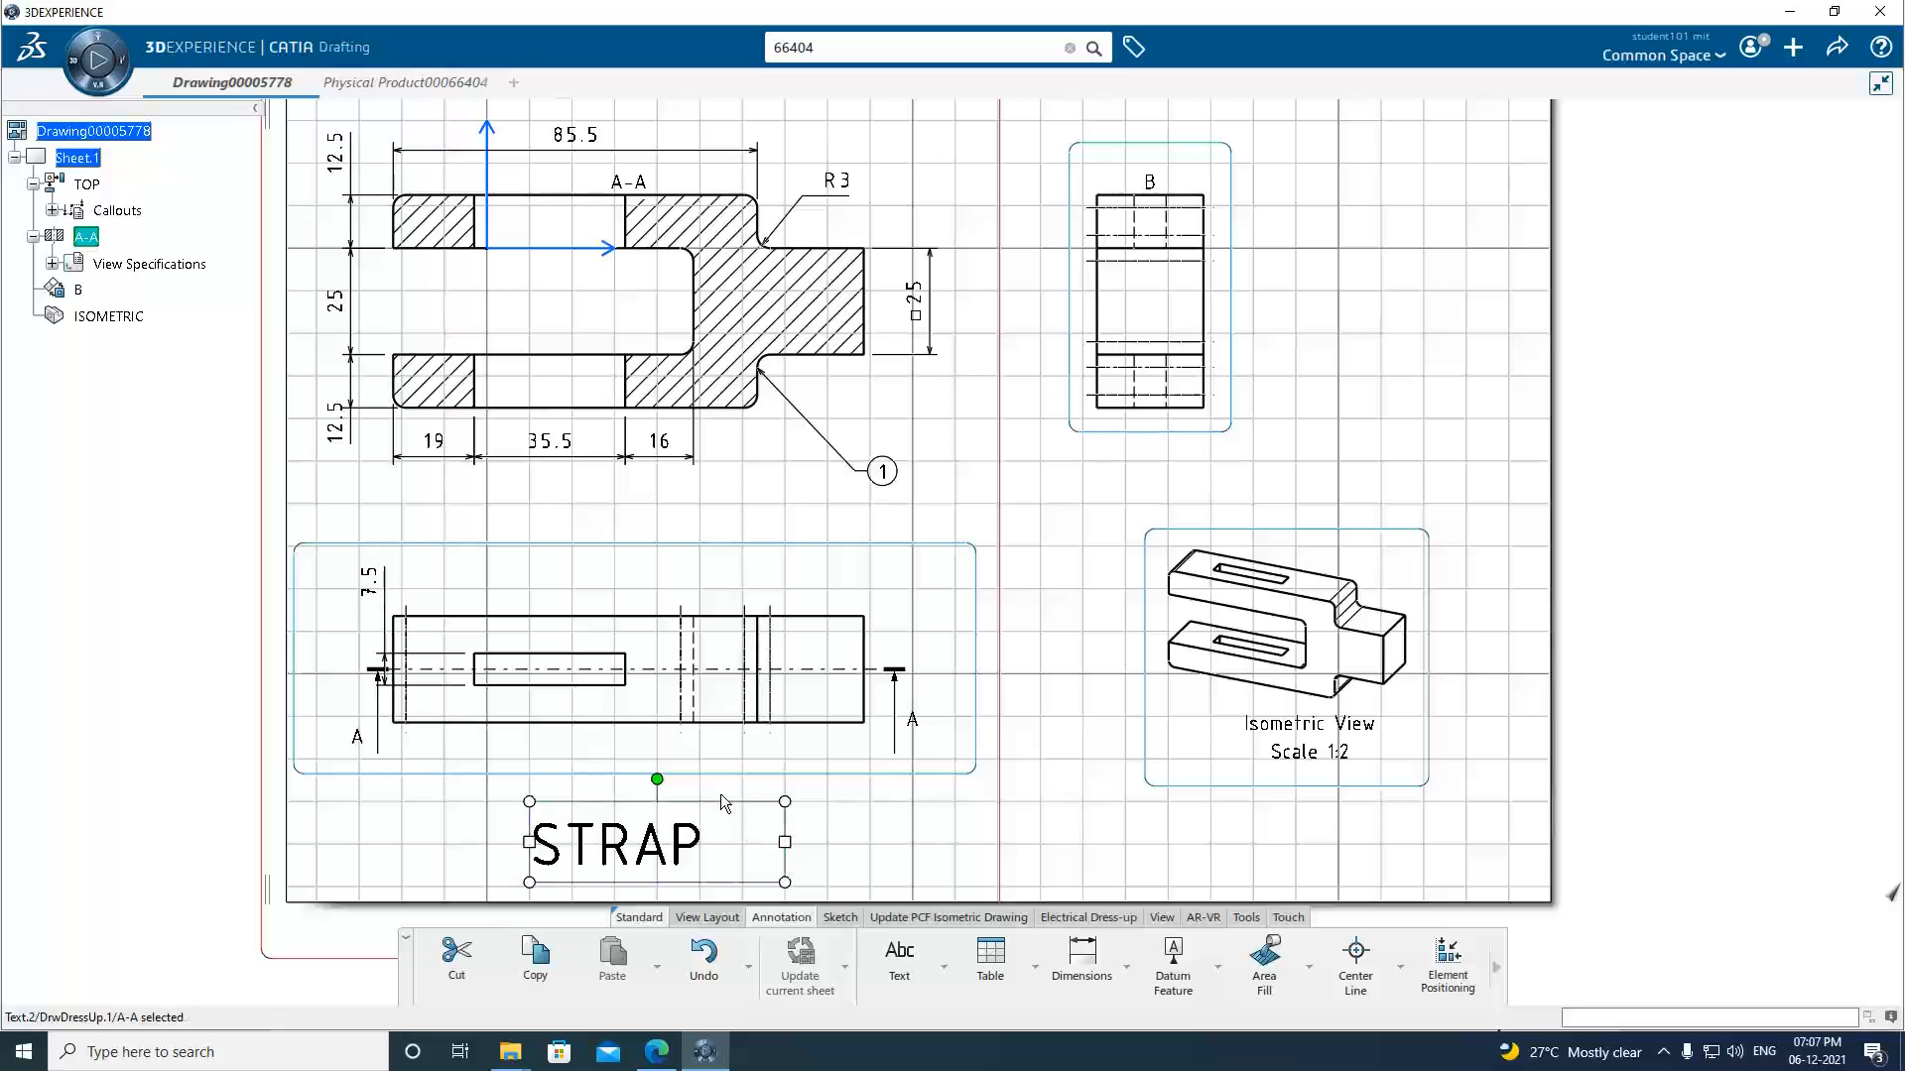
{"action": "mouse_move", "coordinate": [723, 803]}
{"action": "left_mouse_down"}
{"action": "mouse_move", "coordinate": [1278, 786]}
{"action": "mouse_move", "coordinate": [1089, 786]}
{"action": "left_mouse_up"}
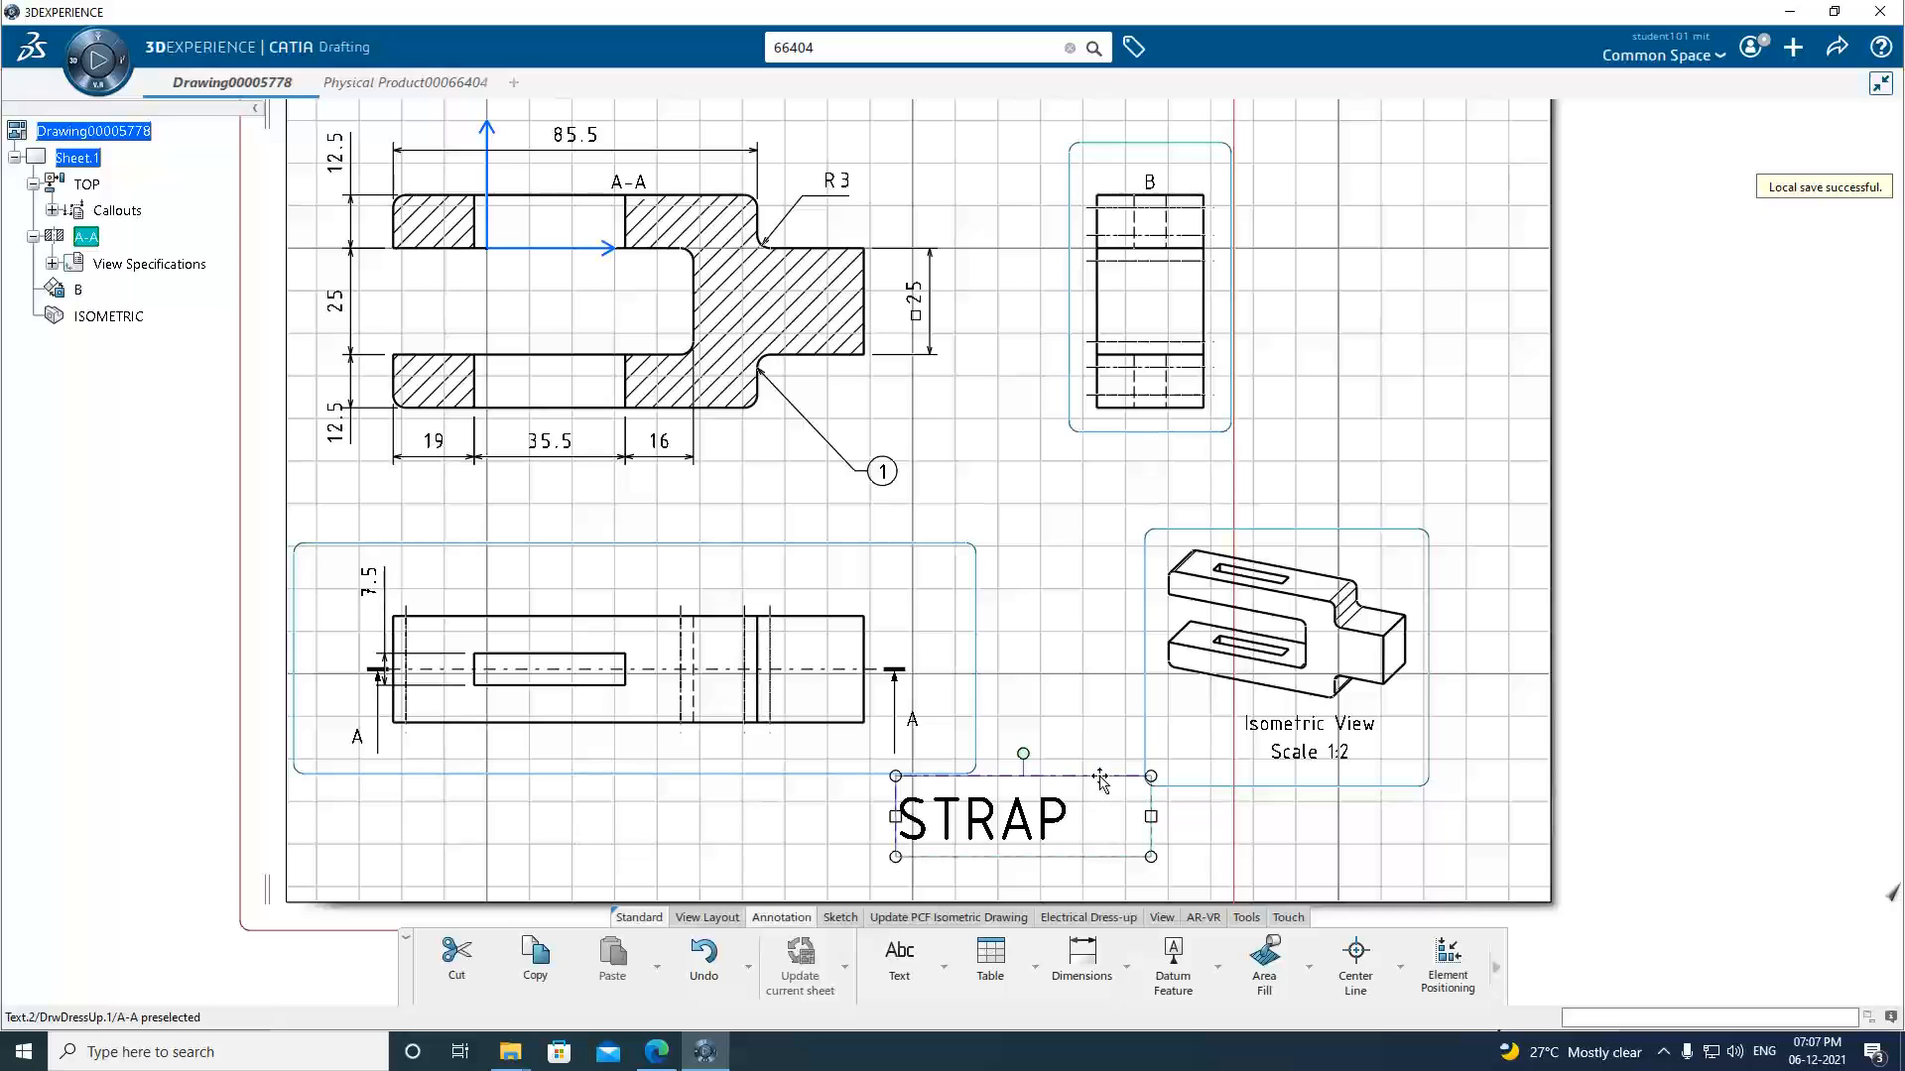
{"action": "key", "text": "ctrl+z"}
{"action": "left_click_drag", "start_coordinate": [960, 824], "coordinate": [961, 823]}
{"action": "left_click", "coordinate": [793, 838]}
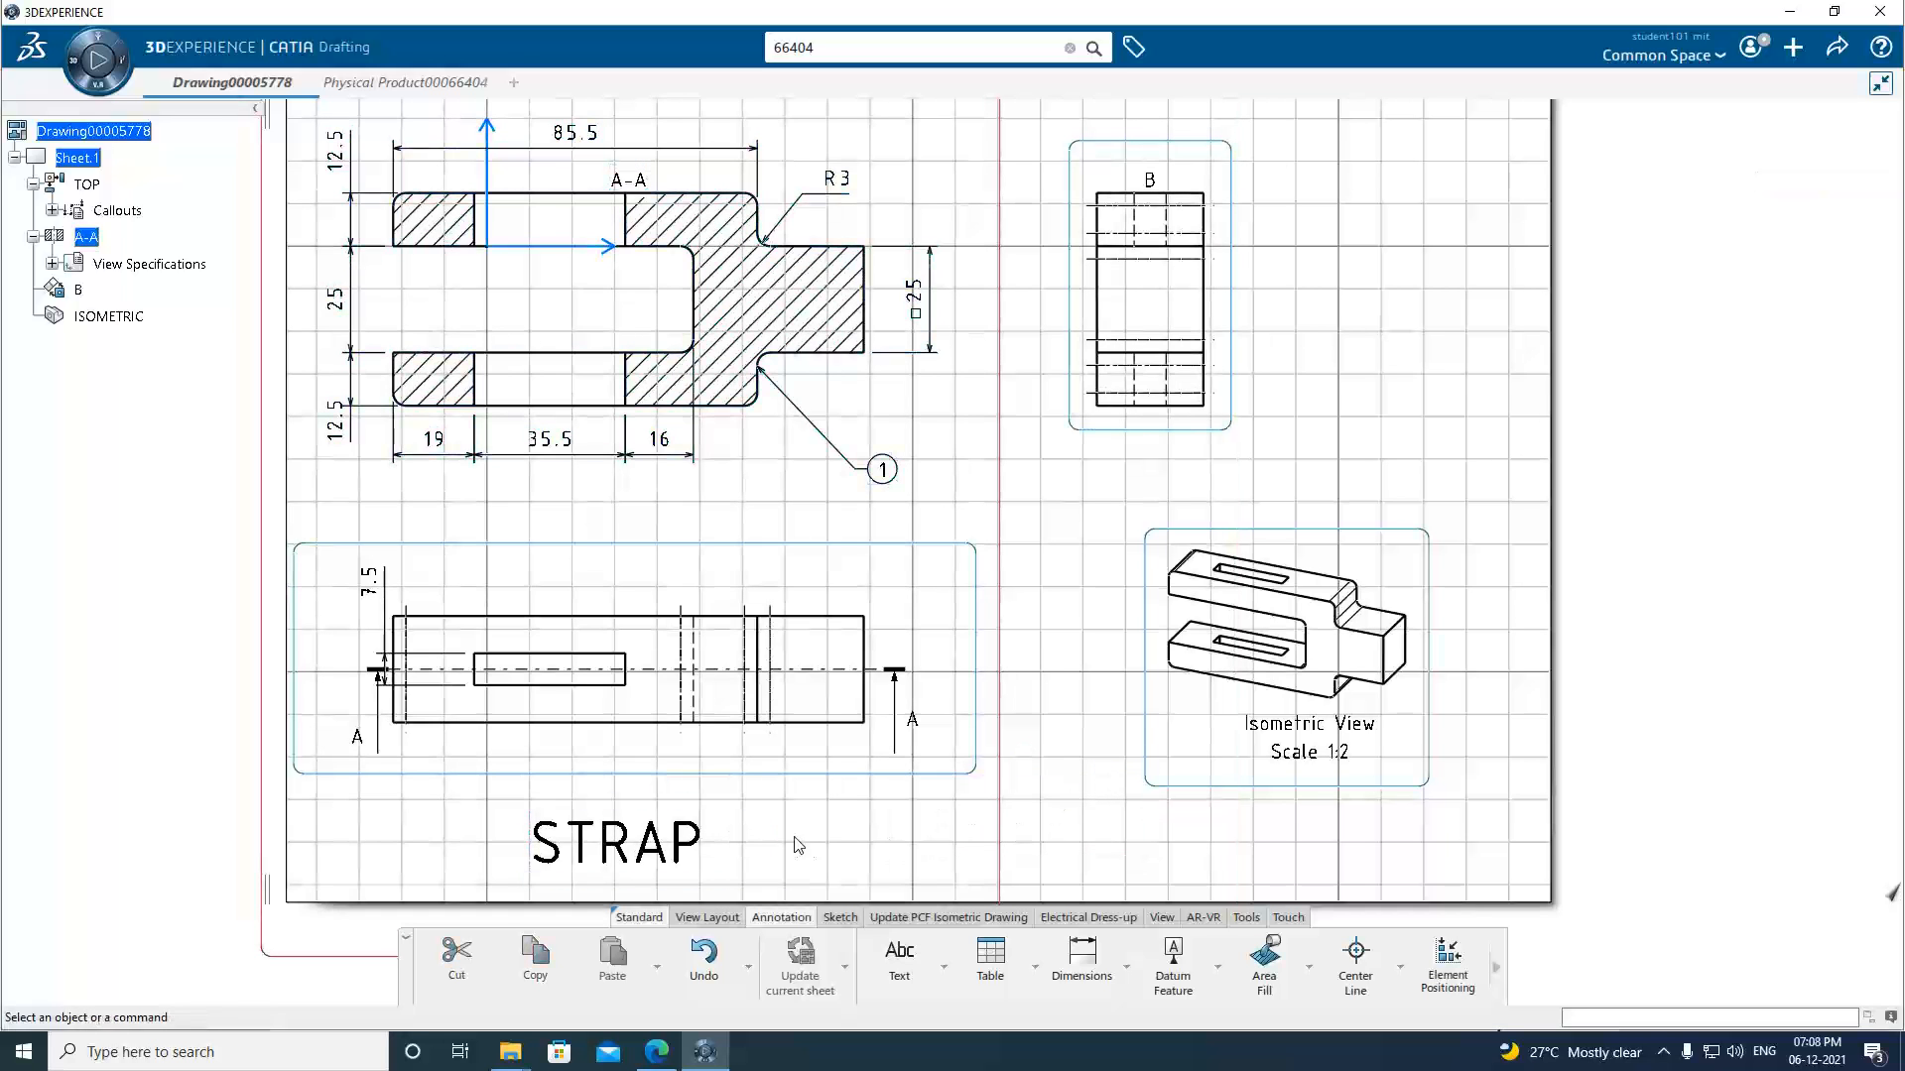
Move the STRAP text slightly so that it sits closer beneath the middle of the top view.
{"action": "left_click", "coordinate": [784, 842]}
{"action": "mouse_move", "coordinate": [794, 849]}
{"action": "left_mouse_down"}
{"action": "mouse_move", "coordinate": [1180, 813]}
{"action": "mouse_move", "coordinate": [1374, 833]}
{"action": "mouse_move", "coordinate": [818, 826]}
{"action": "left_mouse_up"}
{"action": "left_click", "coordinate": [1002, 836]}
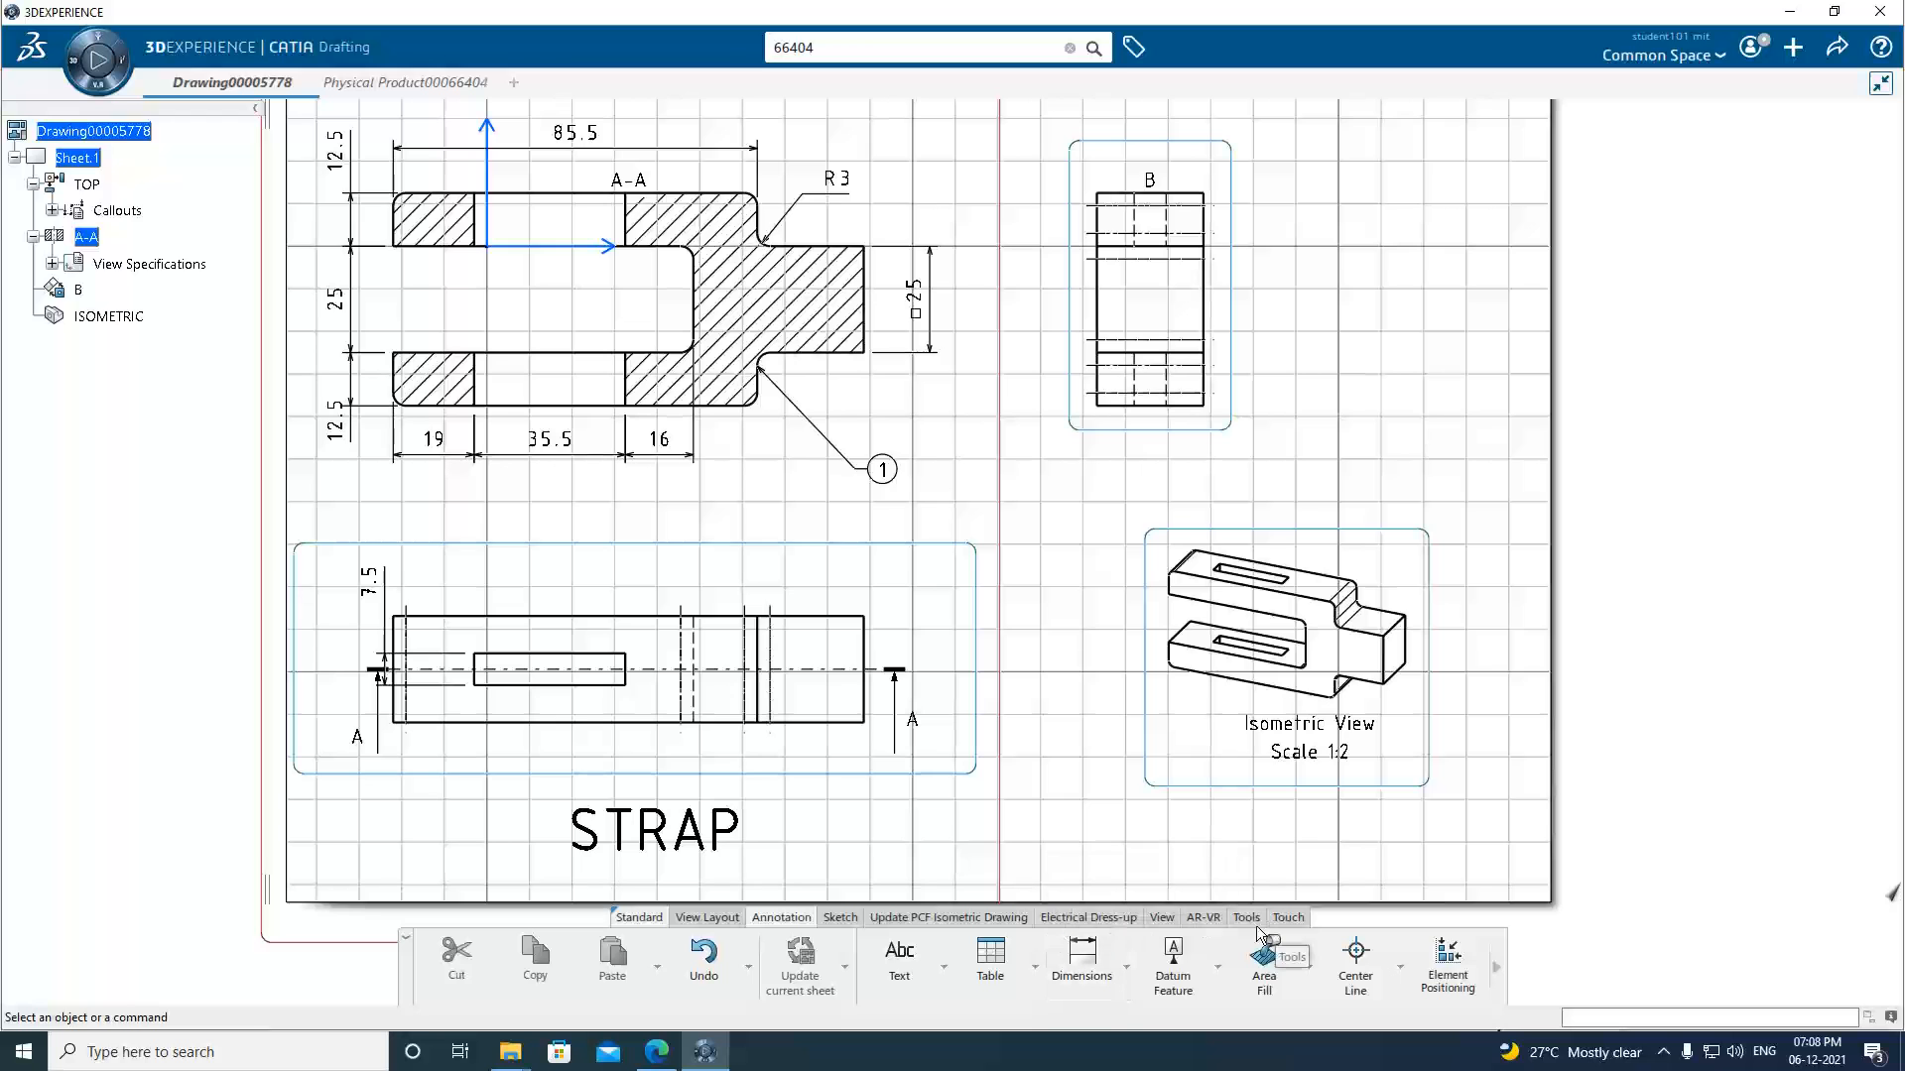
Compare the drawing with the strap joint part details in Fig. 3.4 of the lab manual PDF in the browser.
{"action": "left_click", "coordinate": [1163, 918]}
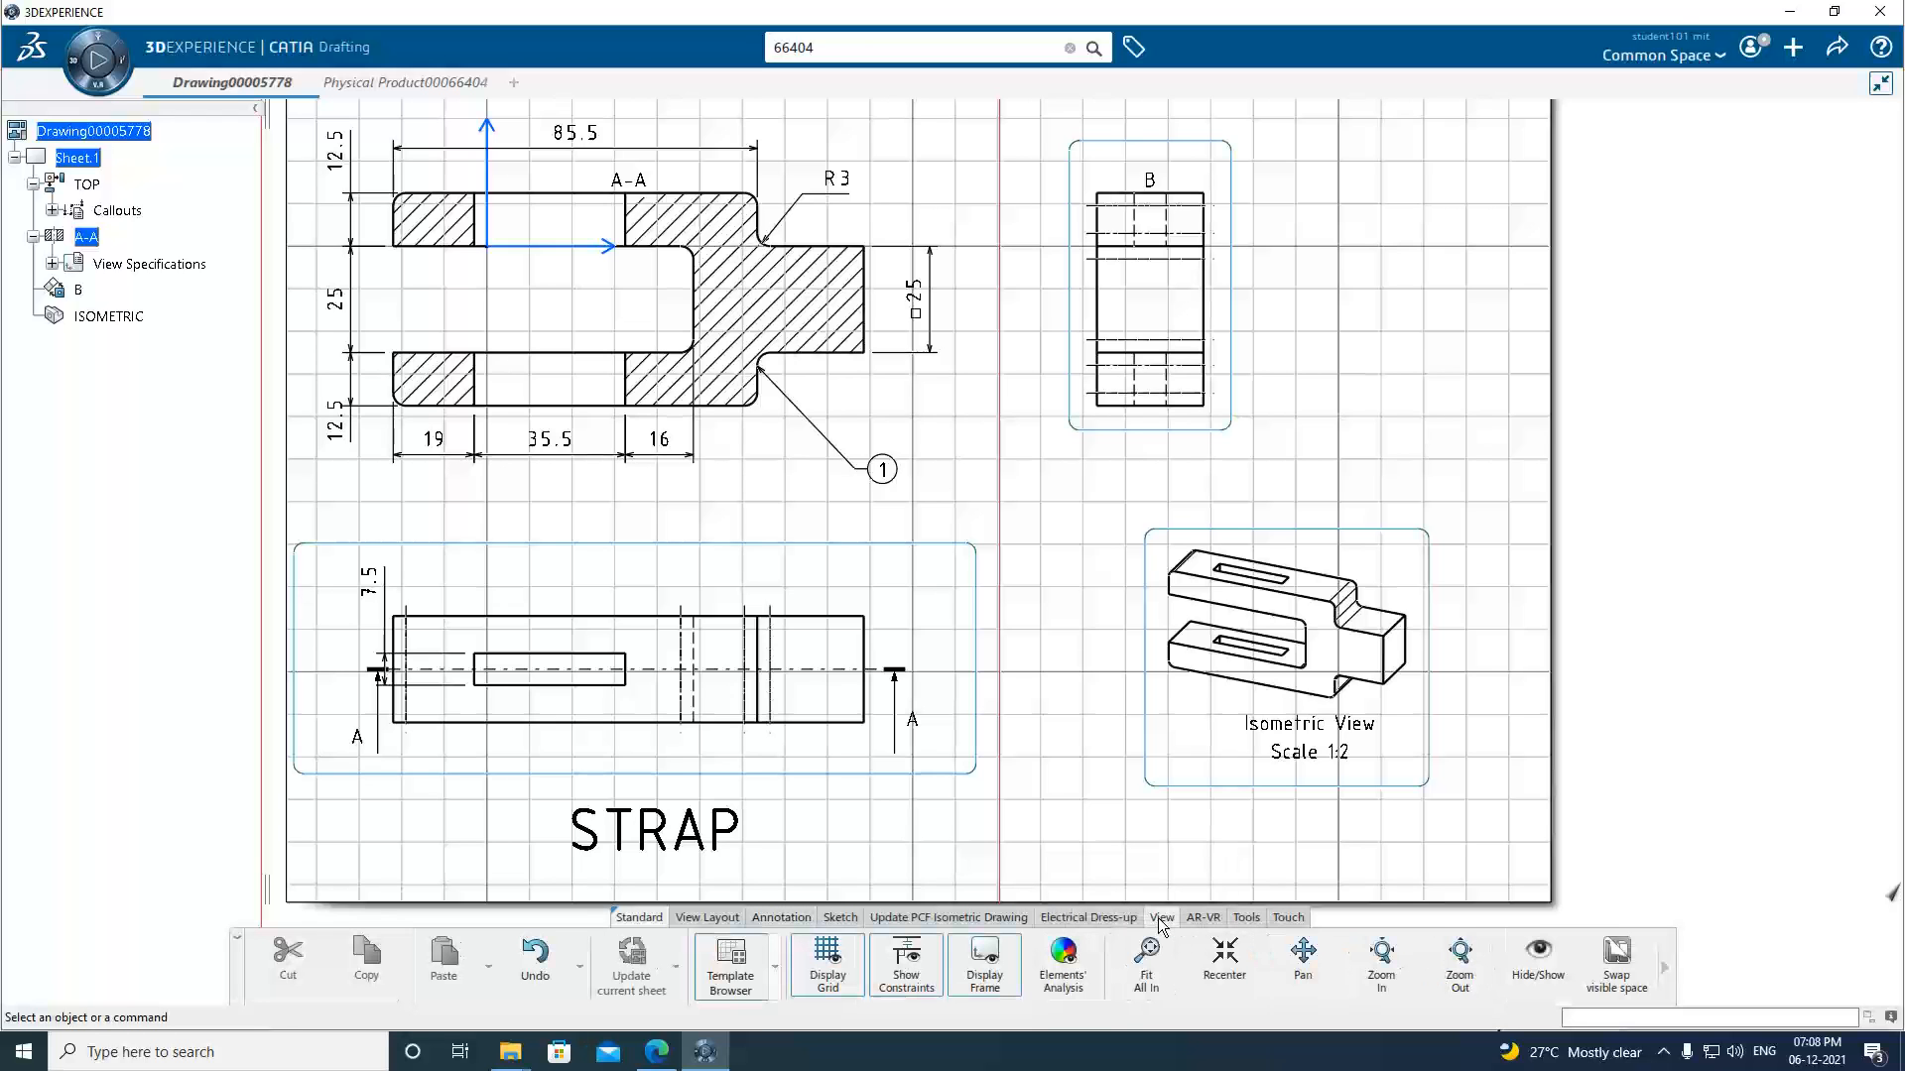
{"action": "left_click", "coordinate": [1147, 981]}
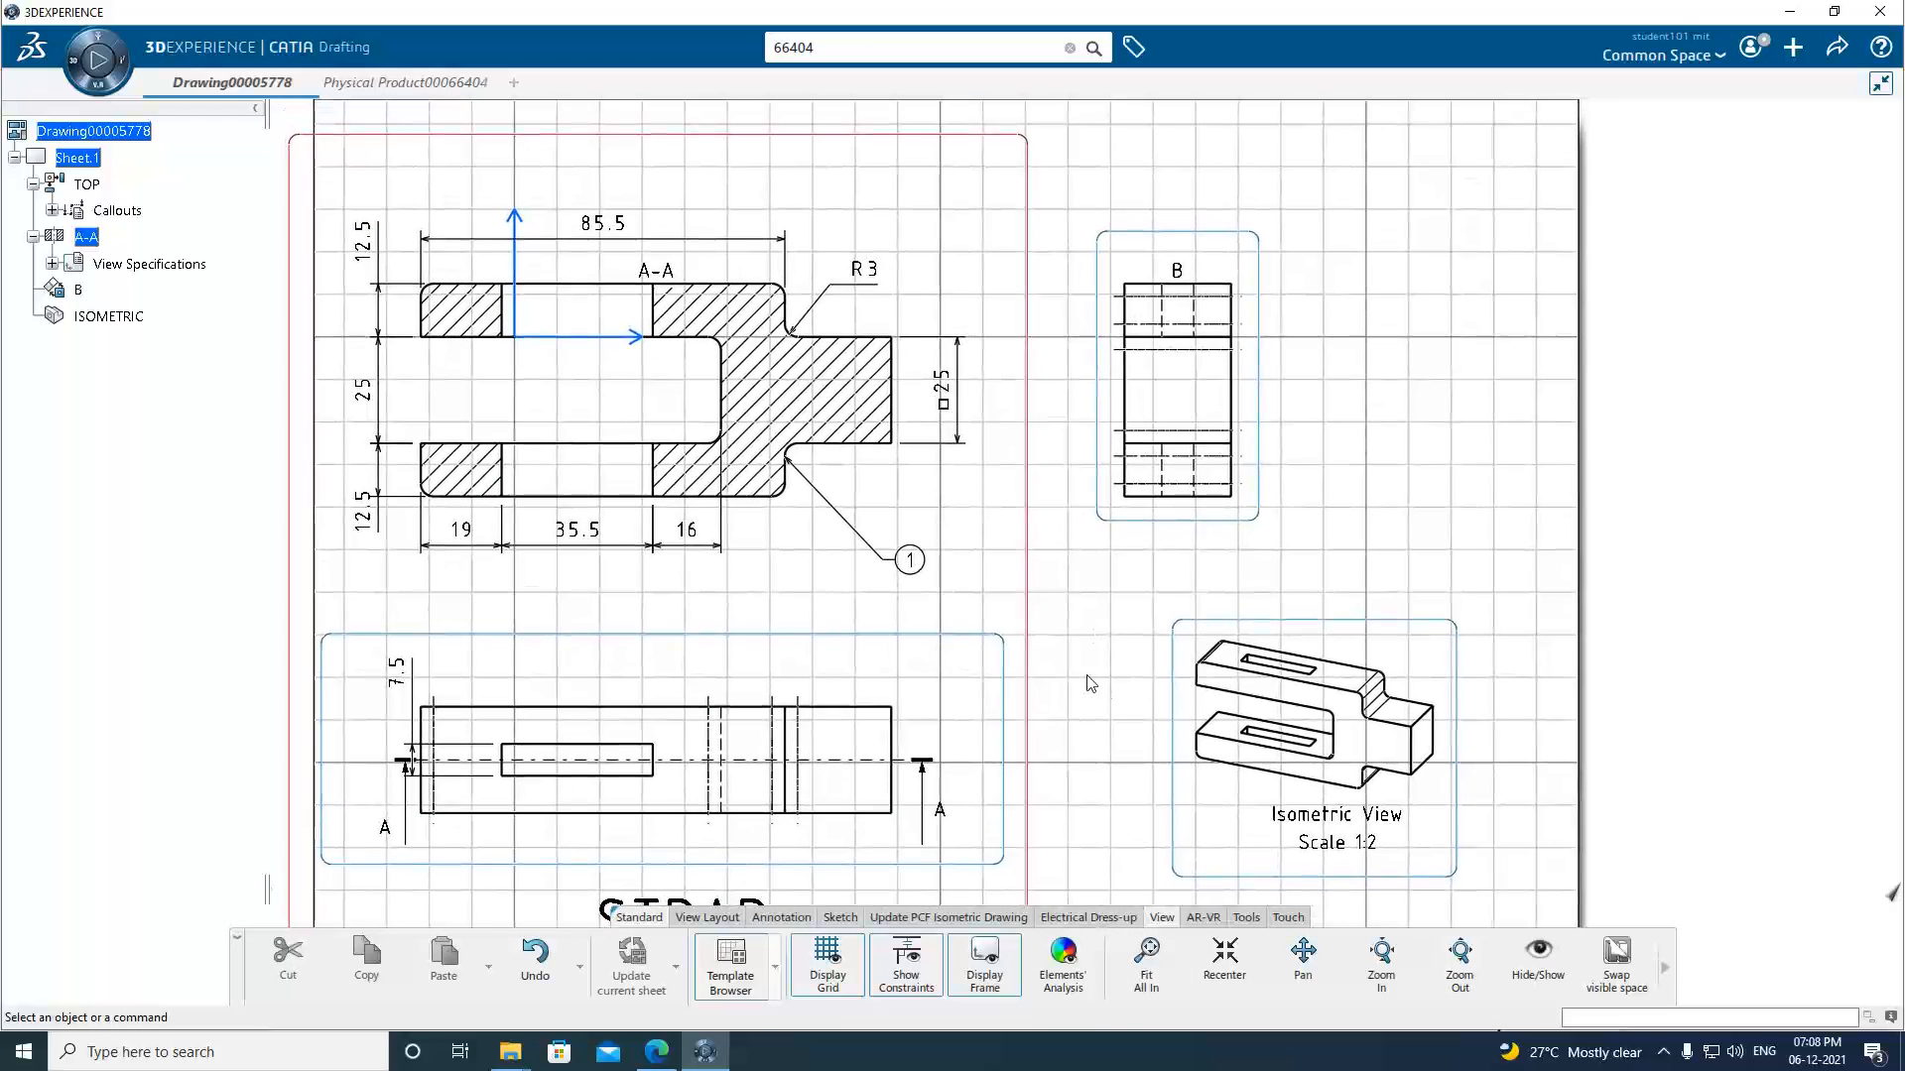
{"action": "middle_click_drag", "start_coordinate": [1048, 753], "coordinate": [1042, 680]}
{"action": "left_click", "coordinate": [652, 1052]}
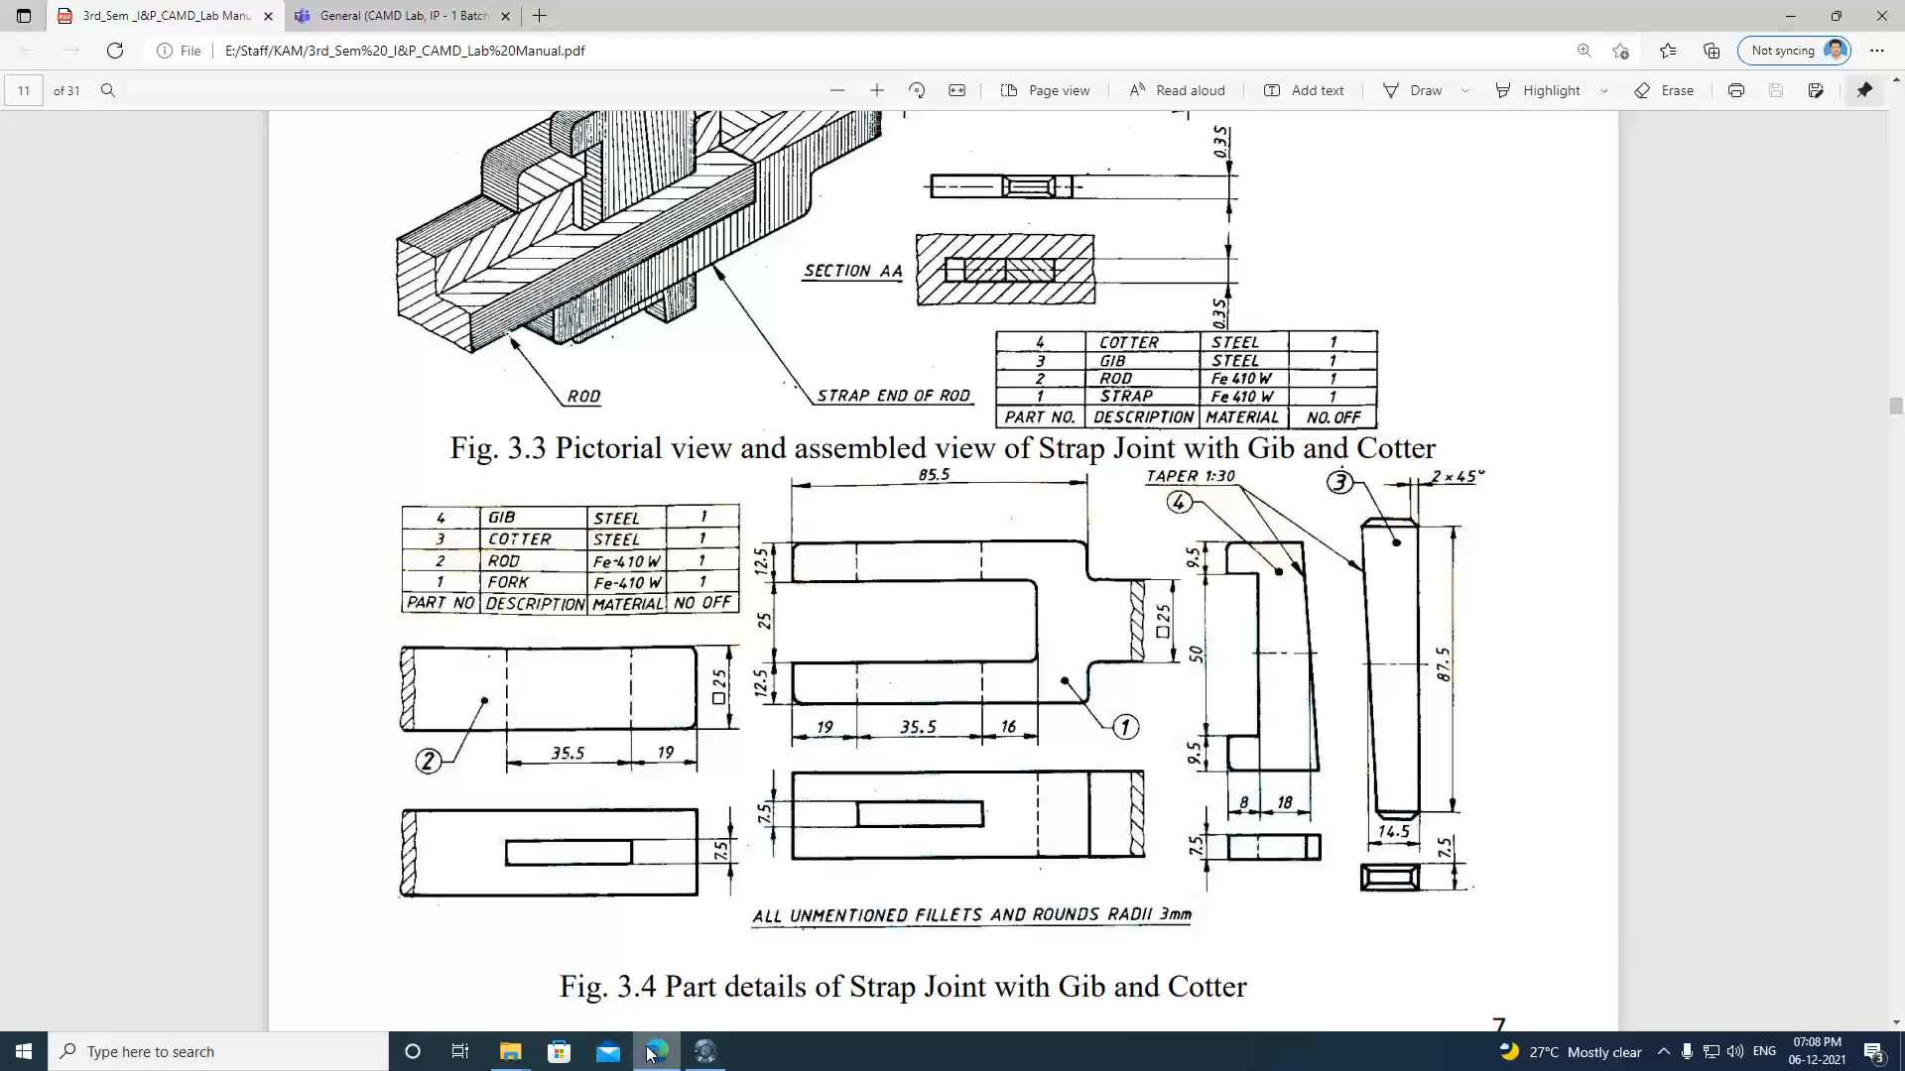
{"action": "left_click", "coordinate": [650, 1052]}
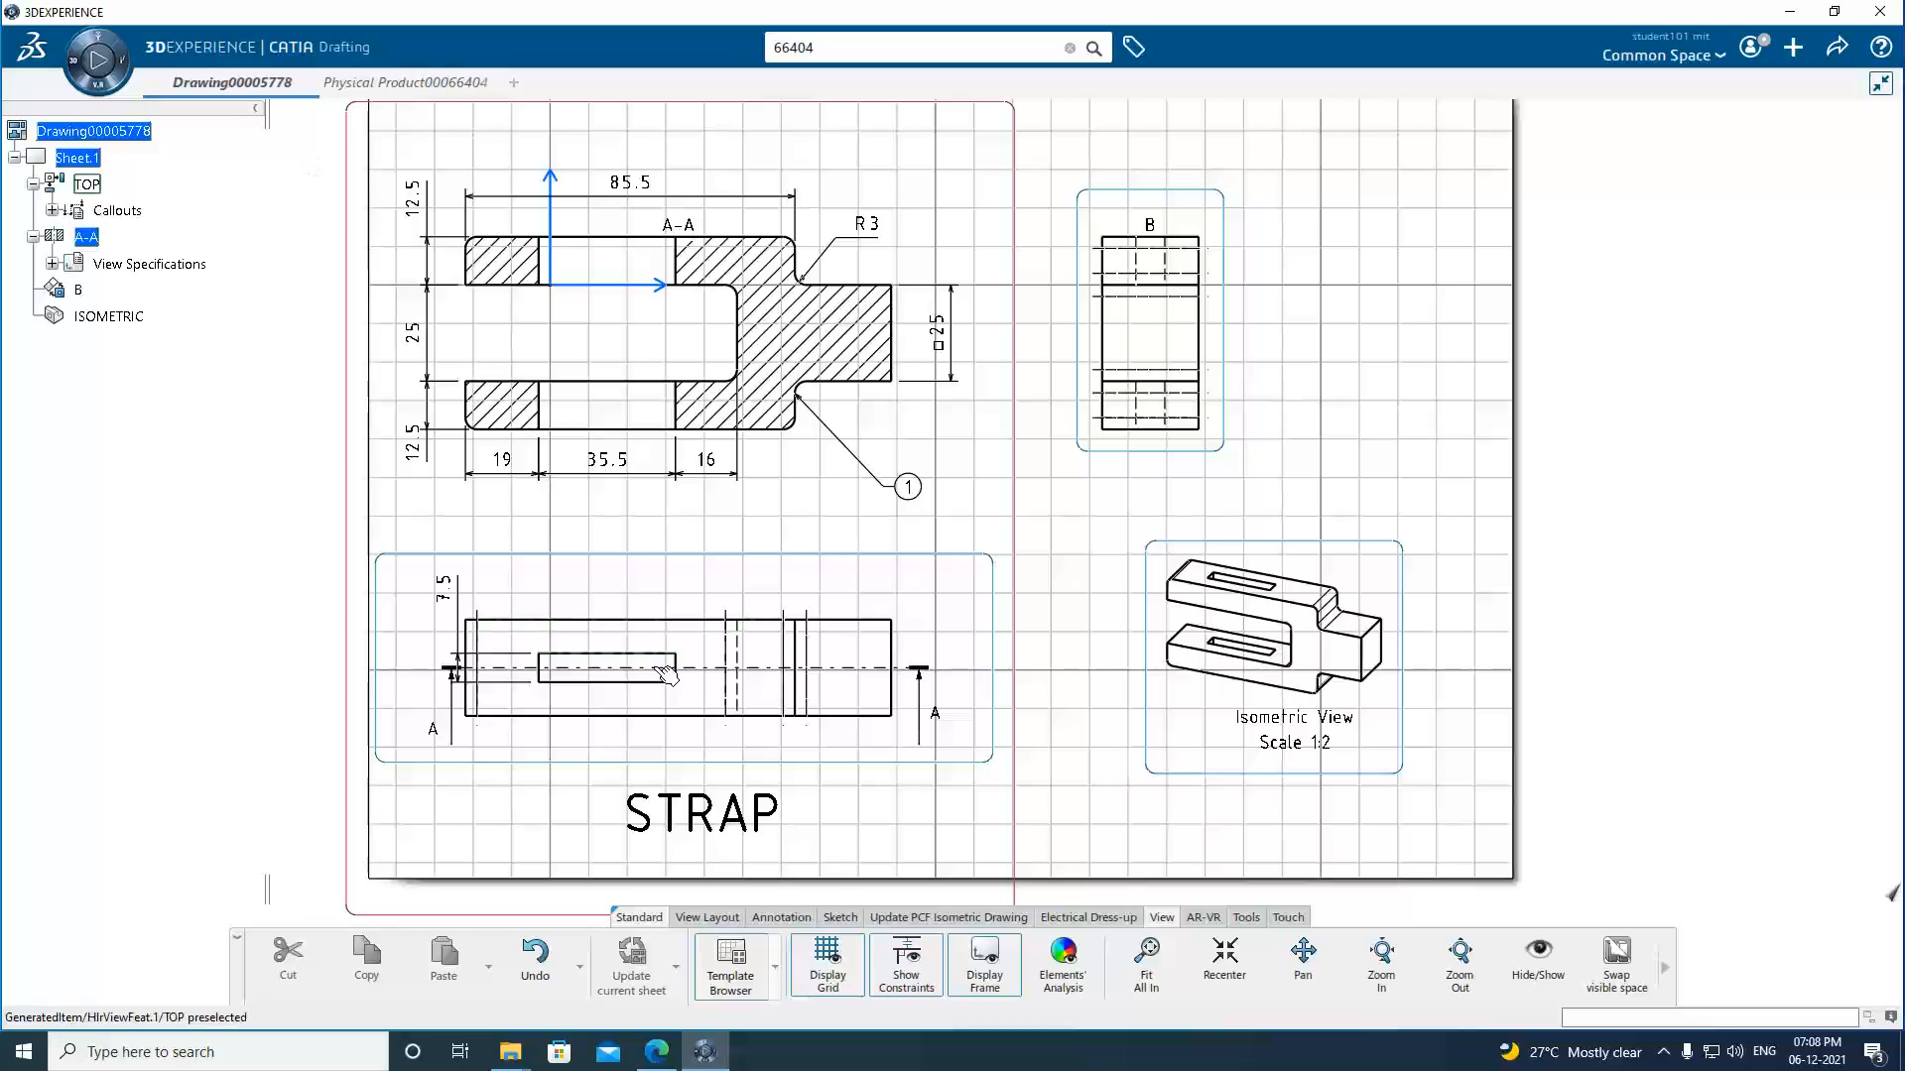
{"action": "left_click", "coordinate": [1664, 1052]}
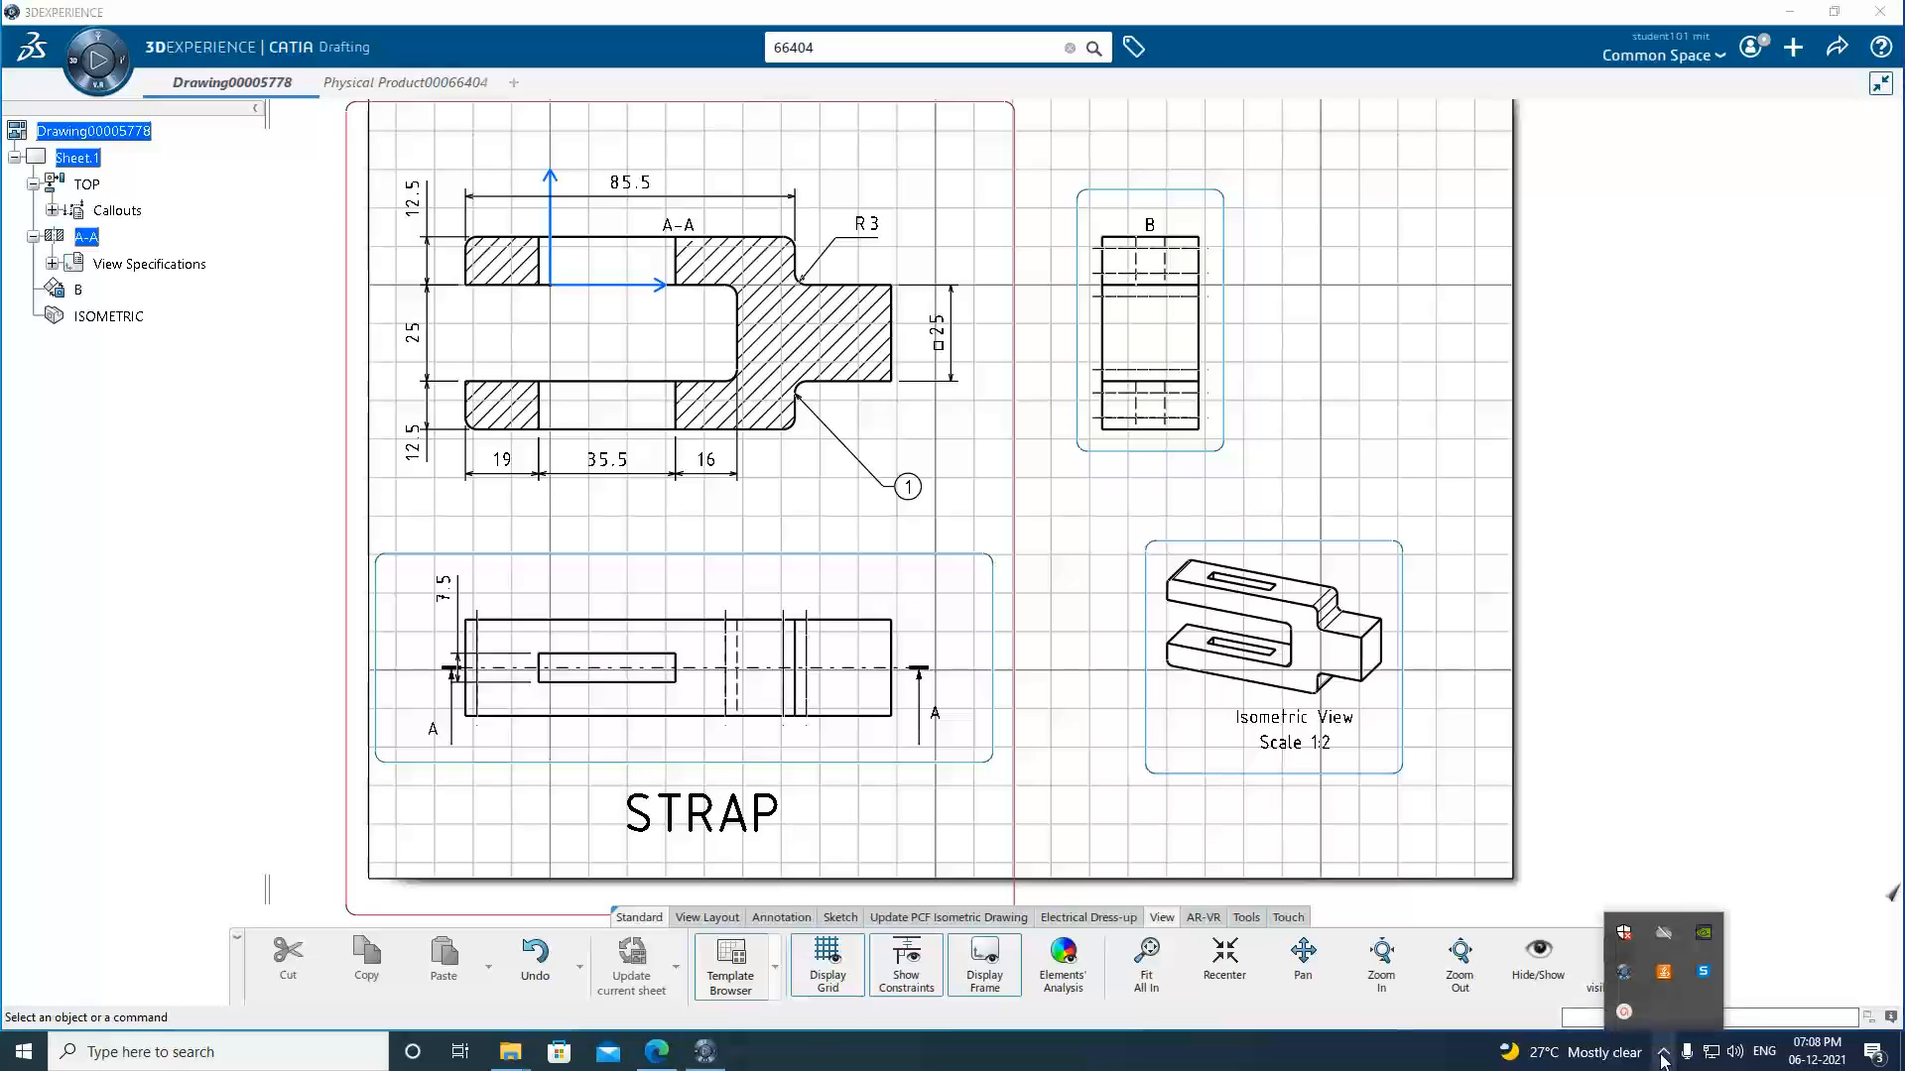
{"action": "left_click", "coordinate": [1624, 1013]}
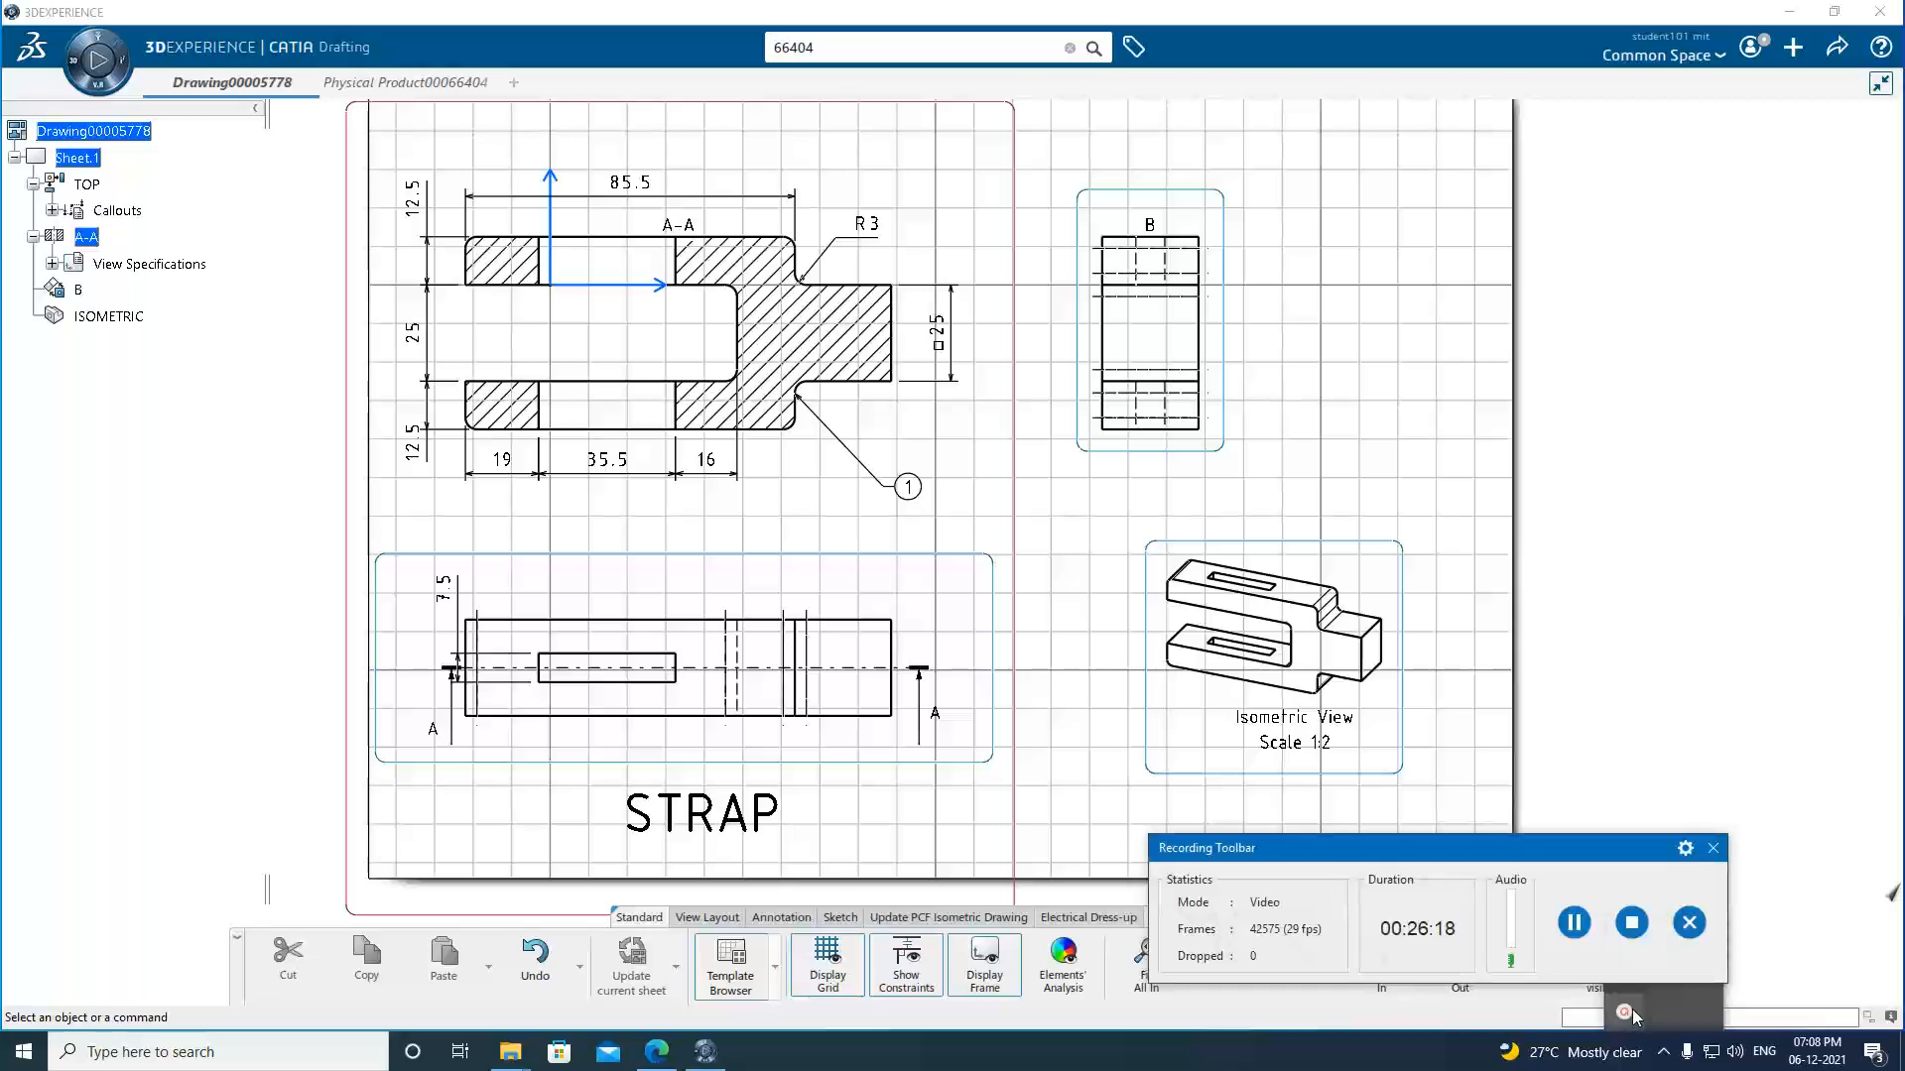
{"action": "left_click", "coordinate": [1575, 924]}
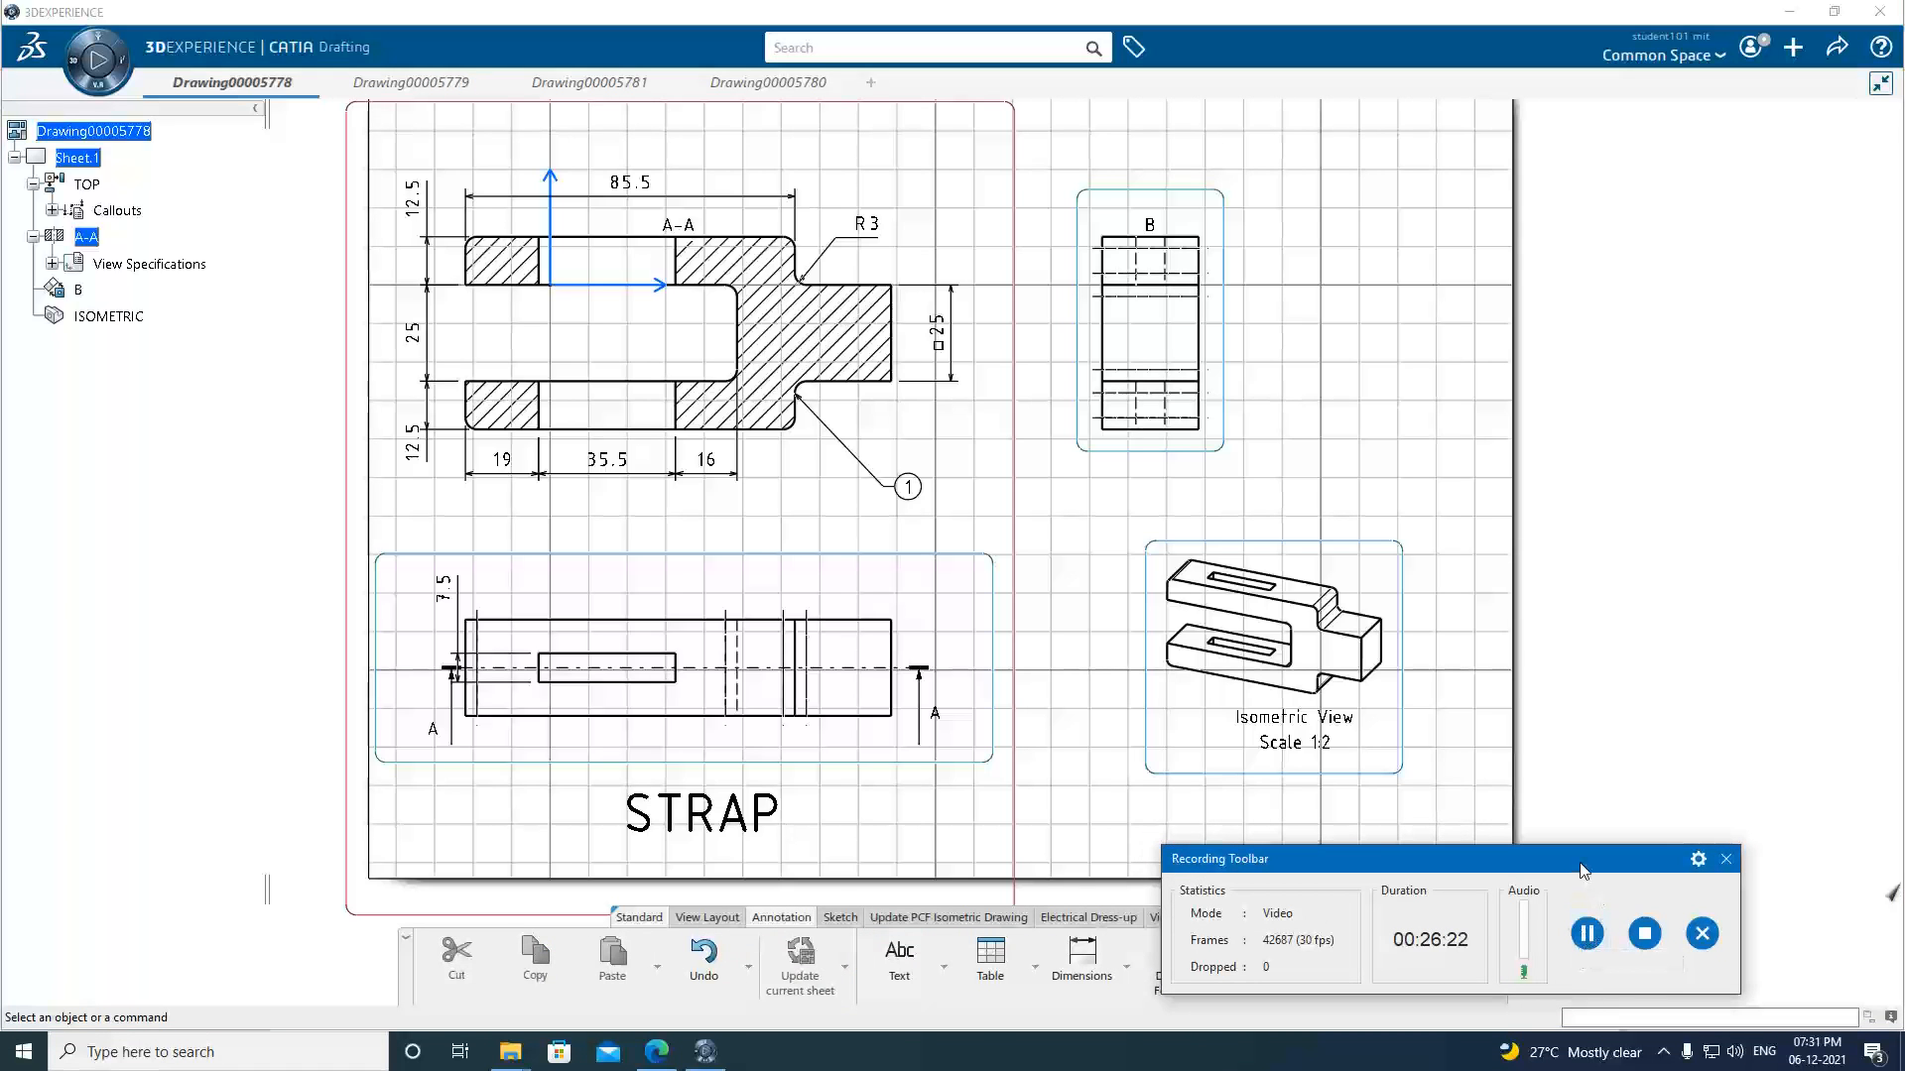
{"action": "left_click_drag", "start_coordinate": [1584, 871], "coordinate": [1726, 1003]}
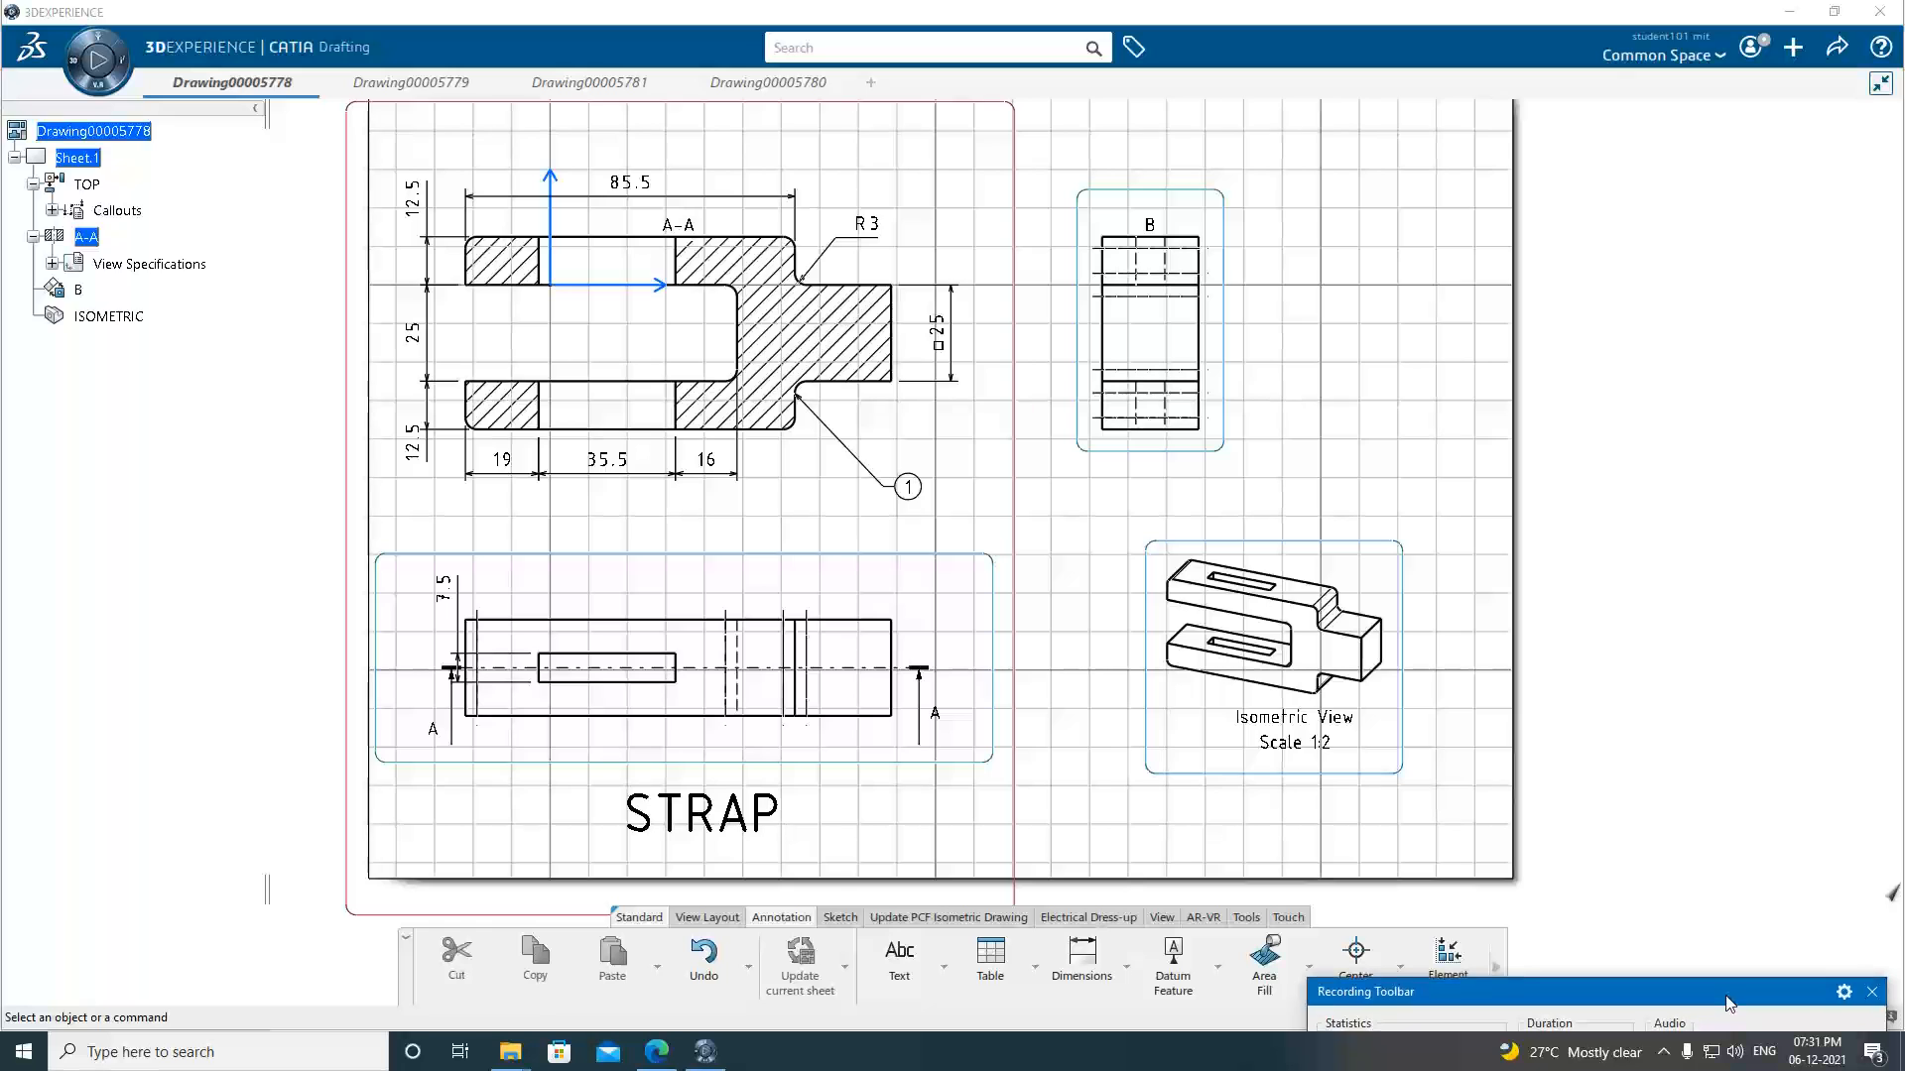
{"action": "mouse_move", "coordinate": [1493, 1004]}
{"action": "left_mouse_down"}
{"action": "mouse_move", "coordinate": [1804, 994]}
{"action": "mouse_move", "coordinate": [1718, 991]}
{"action": "left_mouse_up"}
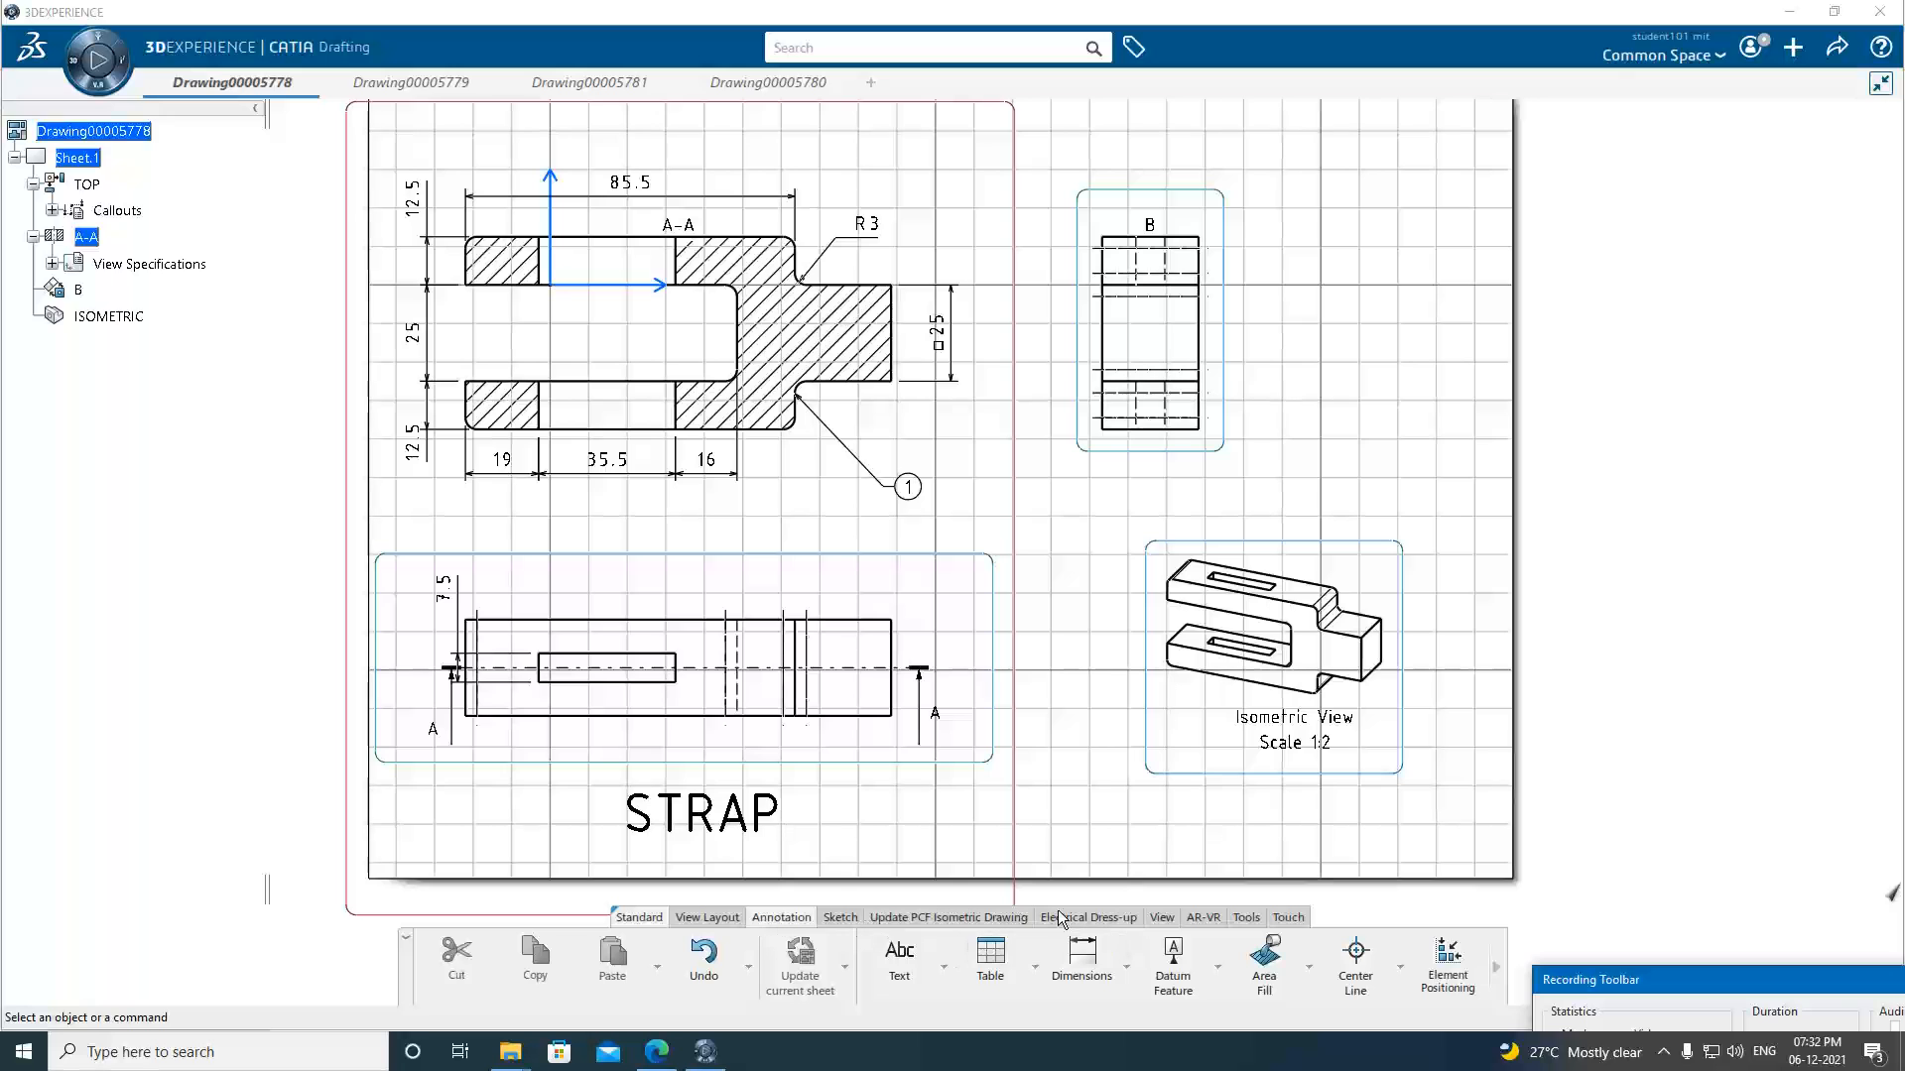
Hide the grid and the view frames on the strap drawing's sheet.
{"action": "left_click", "coordinate": [1167, 919]}
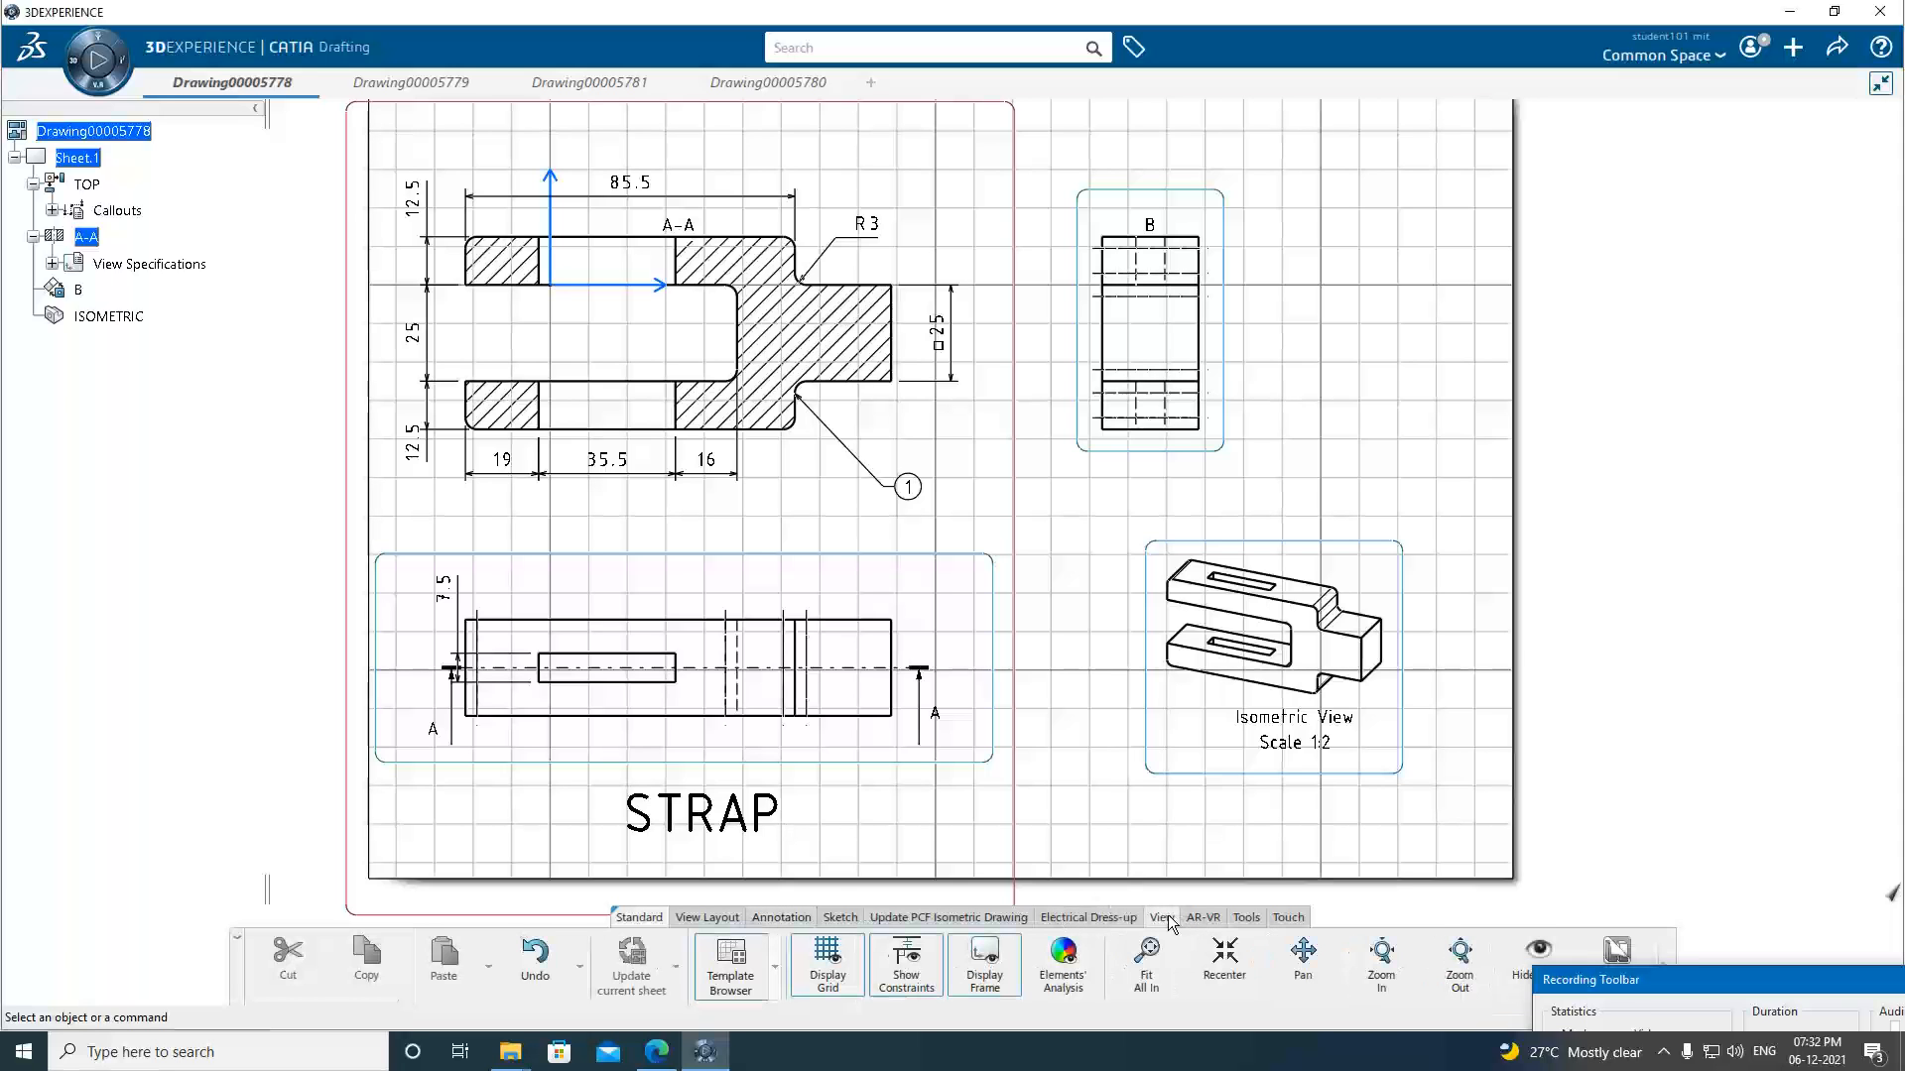
{"action": "left_click", "coordinate": [831, 982]}
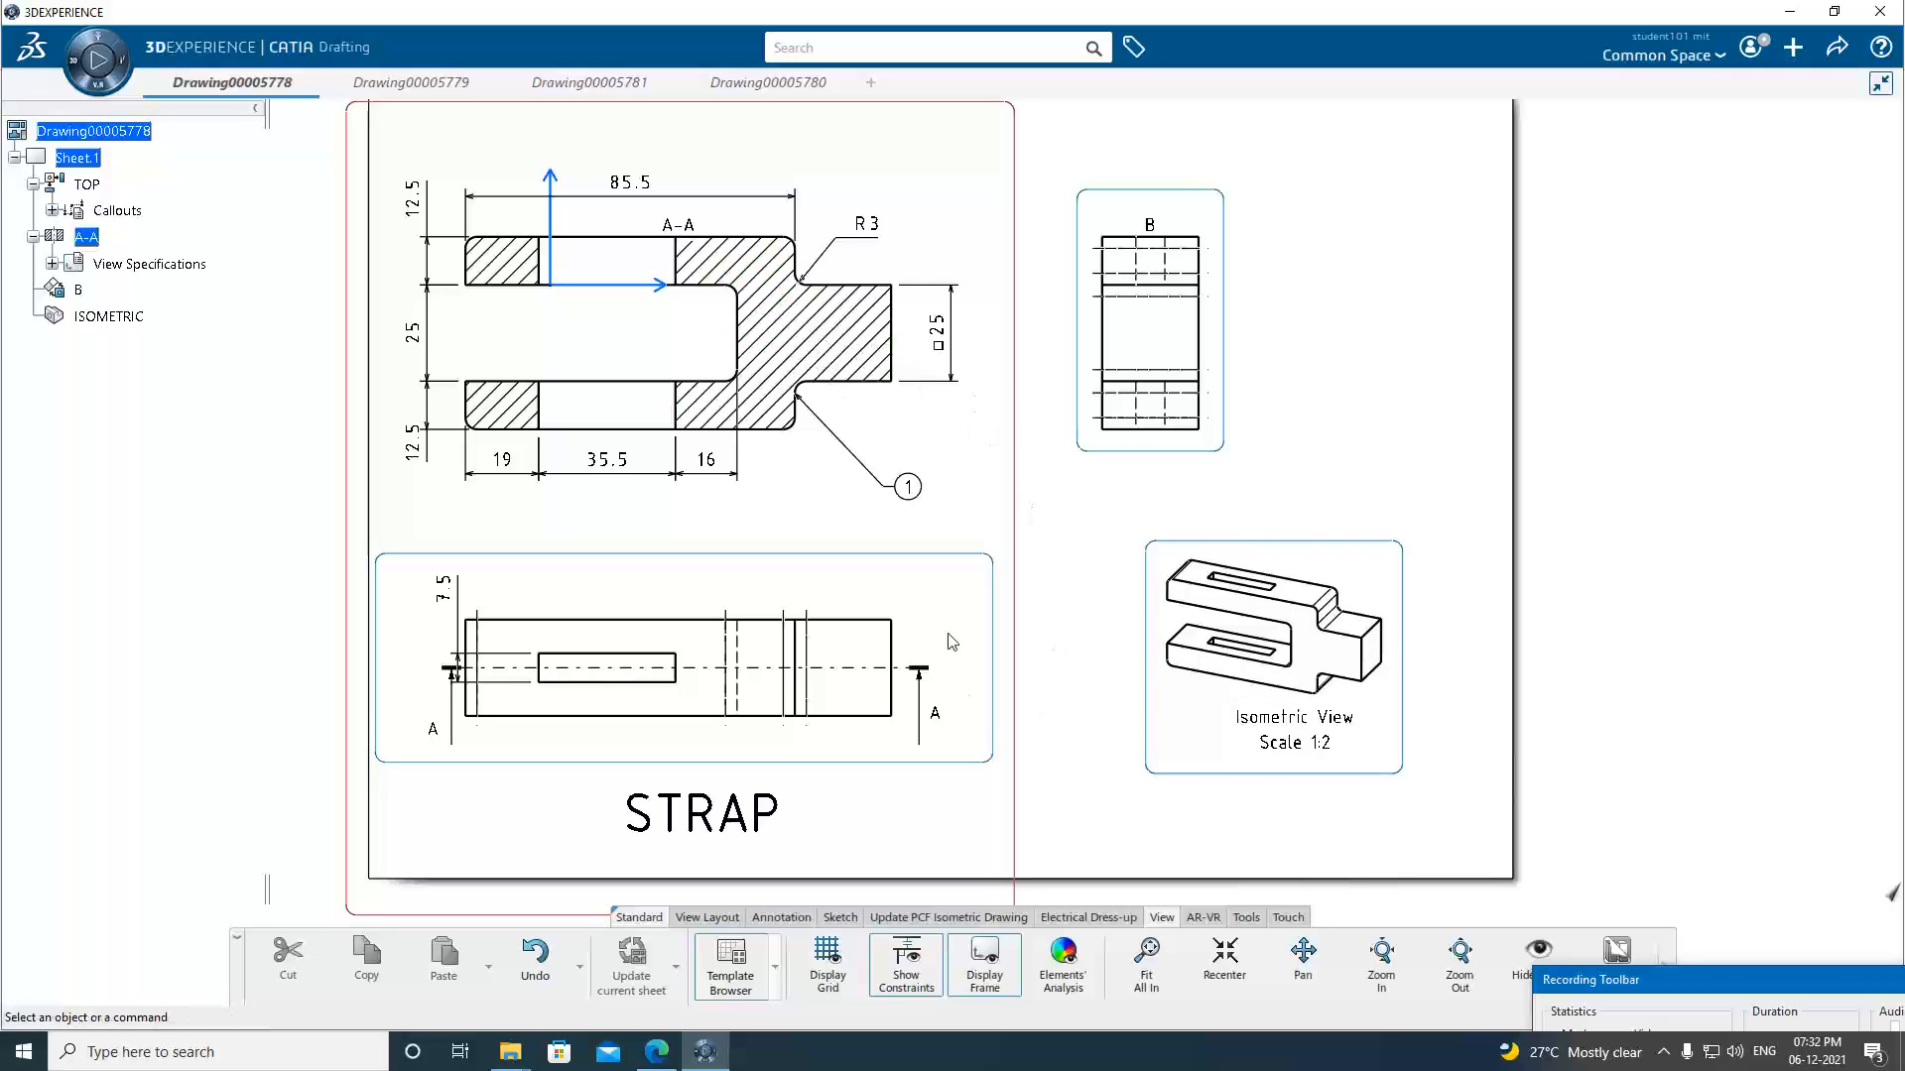
{"action": "left_click", "coordinate": [987, 982]}
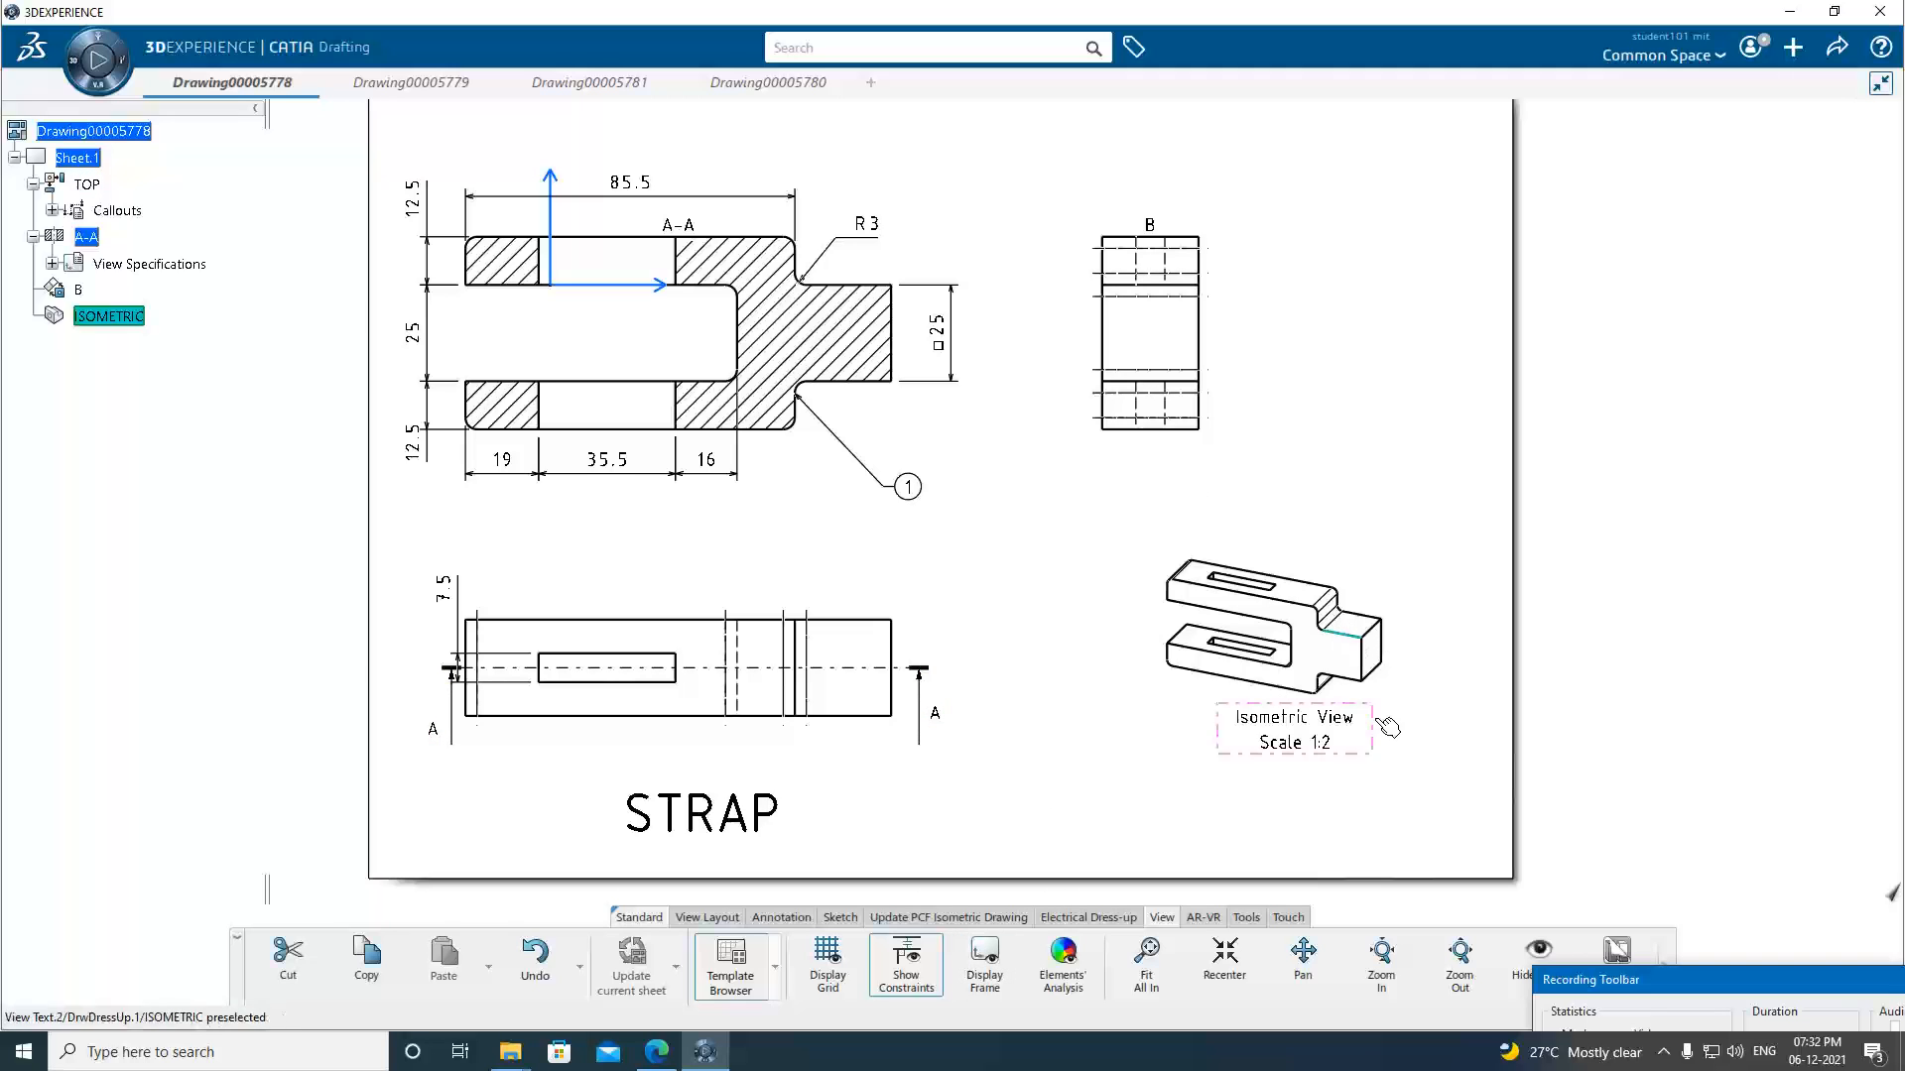
Show the view frames, move the isometric view closer to the top view, and hide the frames again.
{"action": "left_click", "coordinate": [1296, 629]}
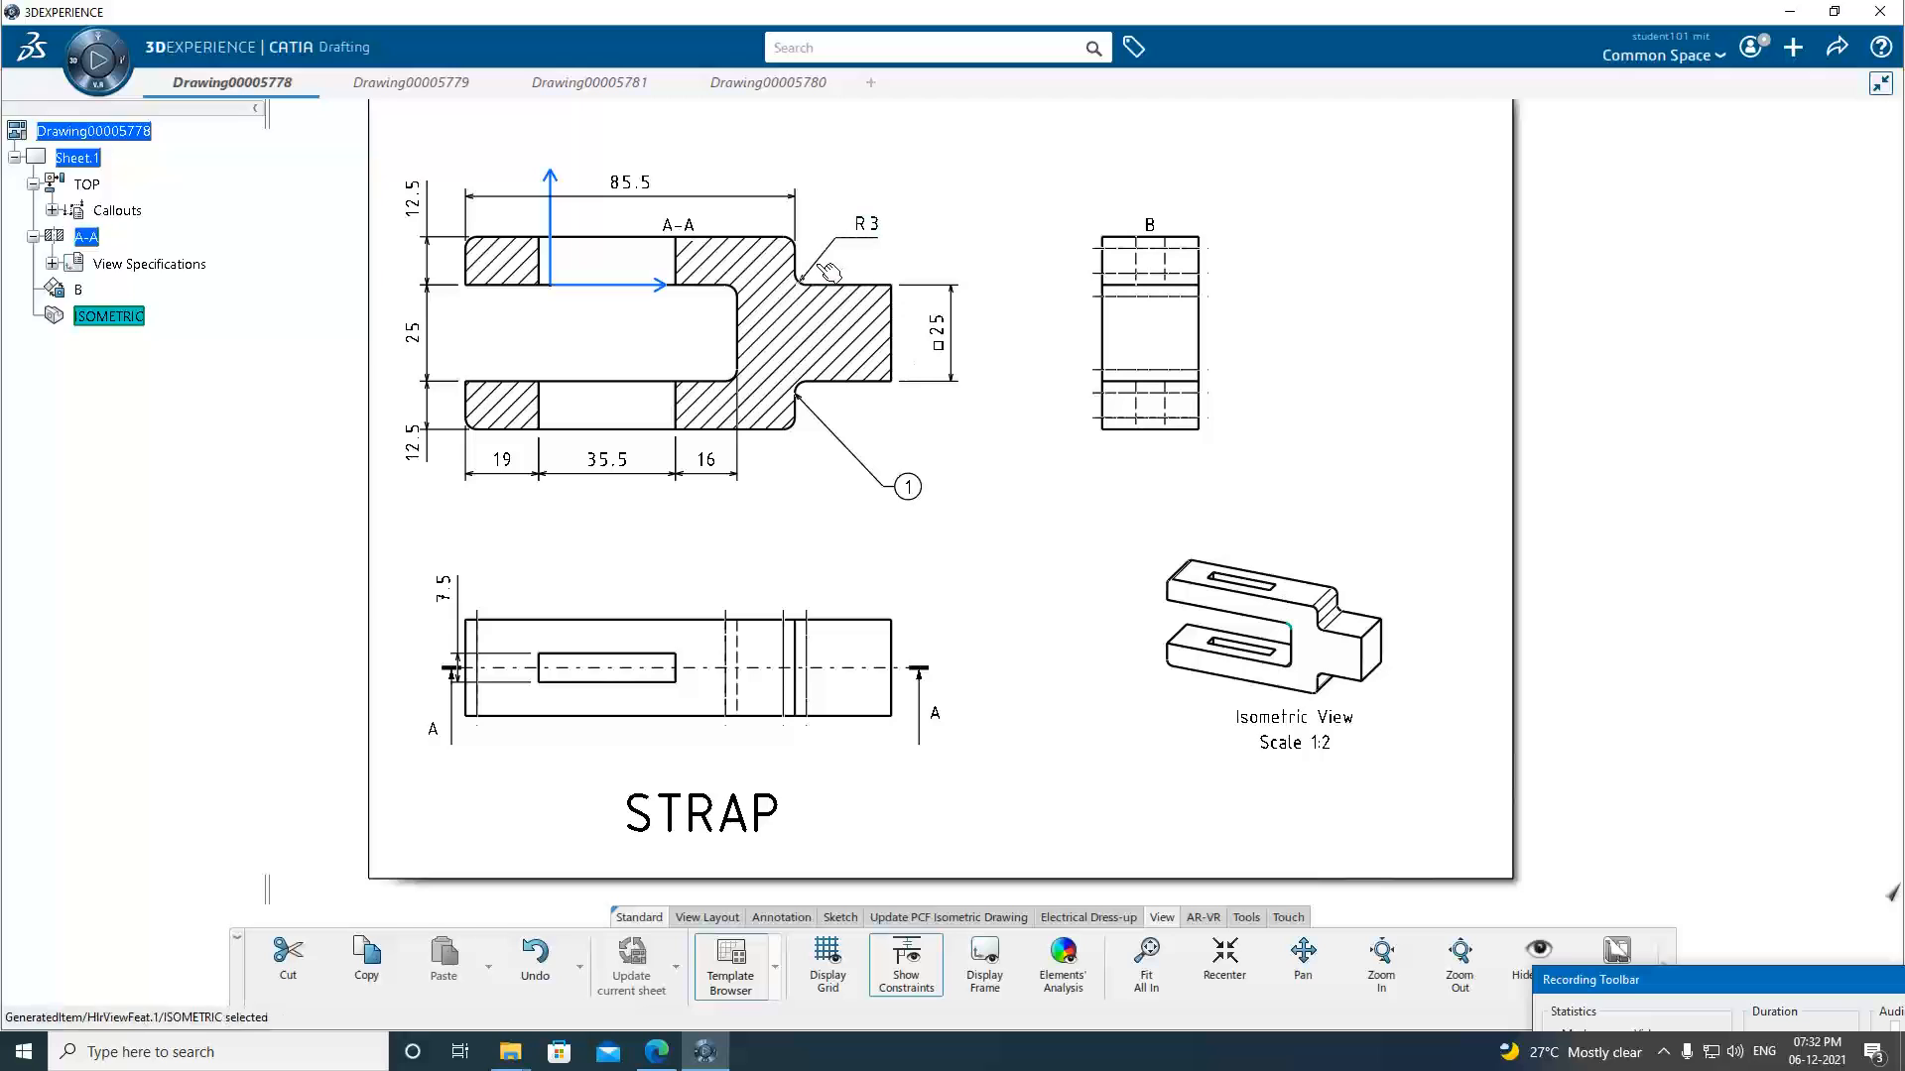
{"action": "right_click", "coordinate": [1253, 616]}
{"action": "left_click", "coordinate": [1118, 702]}
{"action": "left_click", "coordinate": [985, 970]}
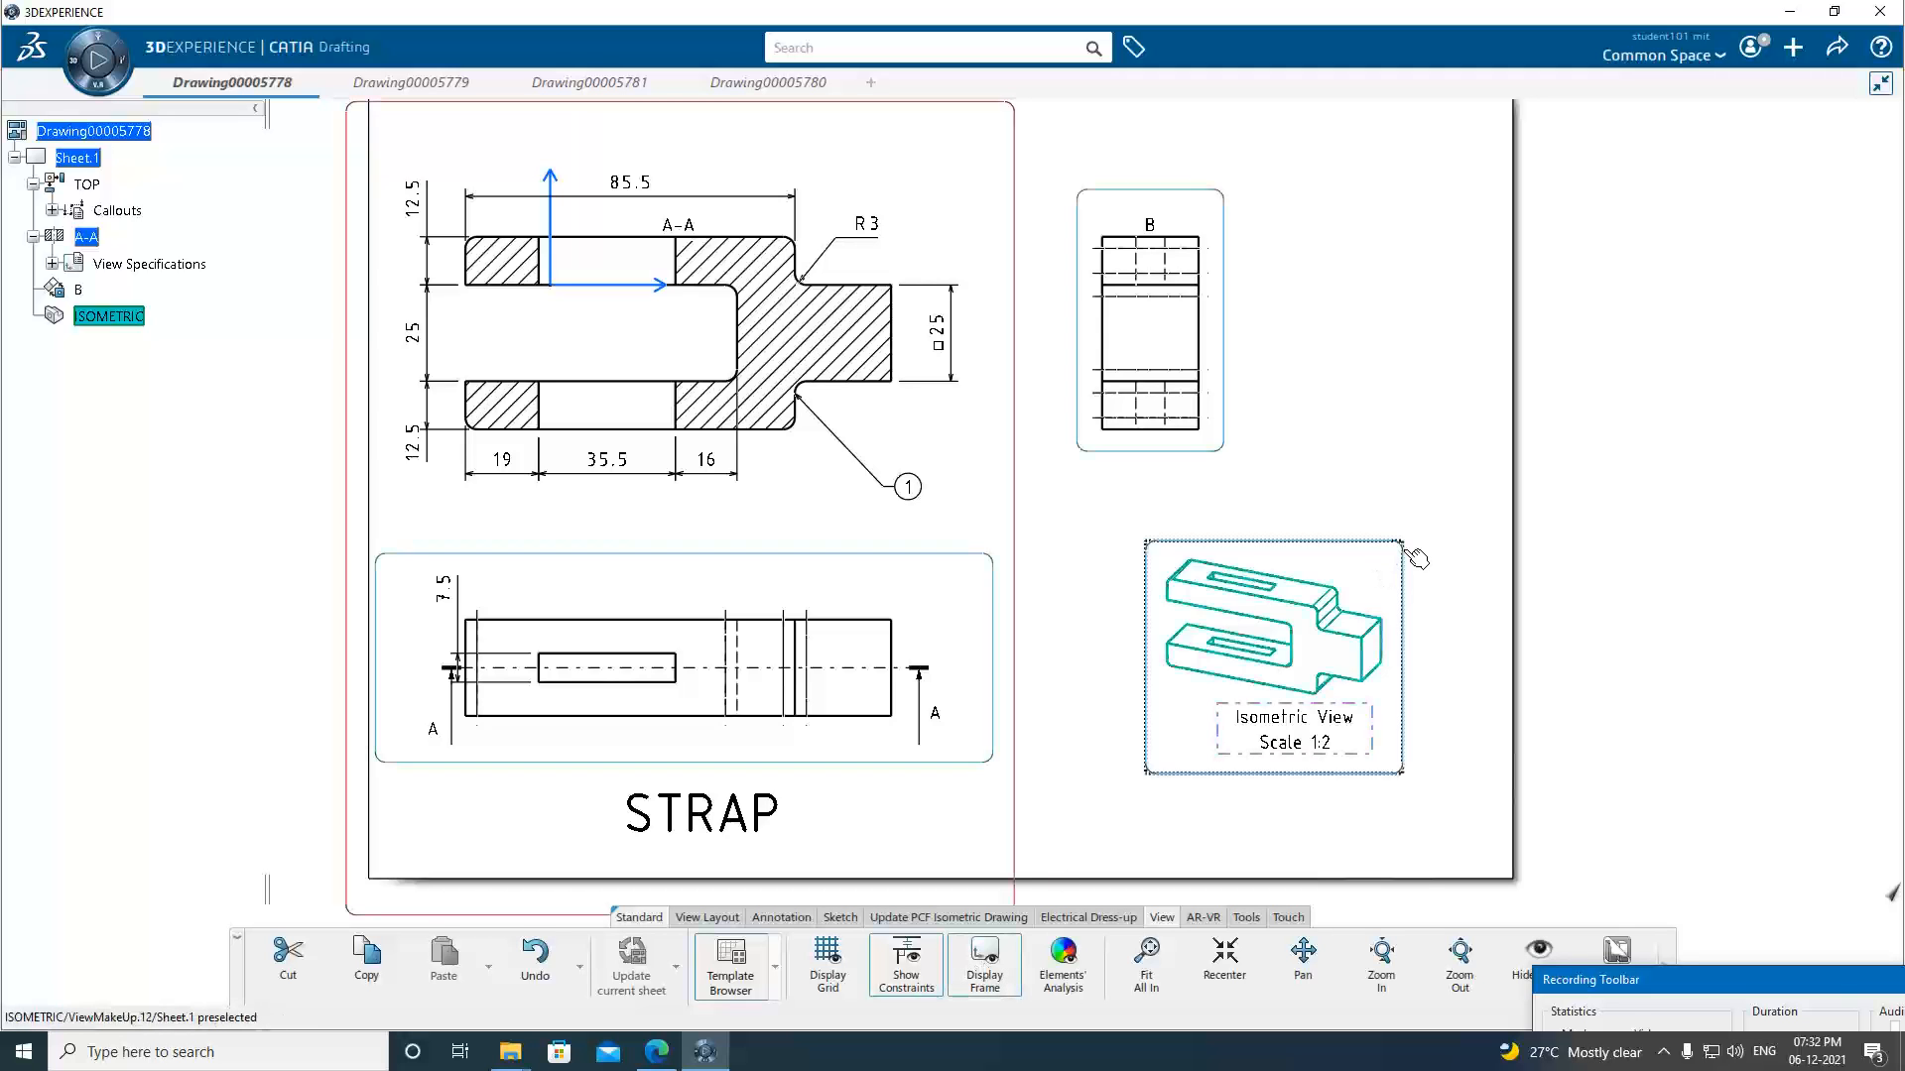
{"action": "left_click_drag", "start_coordinate": [1398, 548], "coordinate": [1287, 546]}
{"action": "left_click", "coordinate": [1345, 731]}
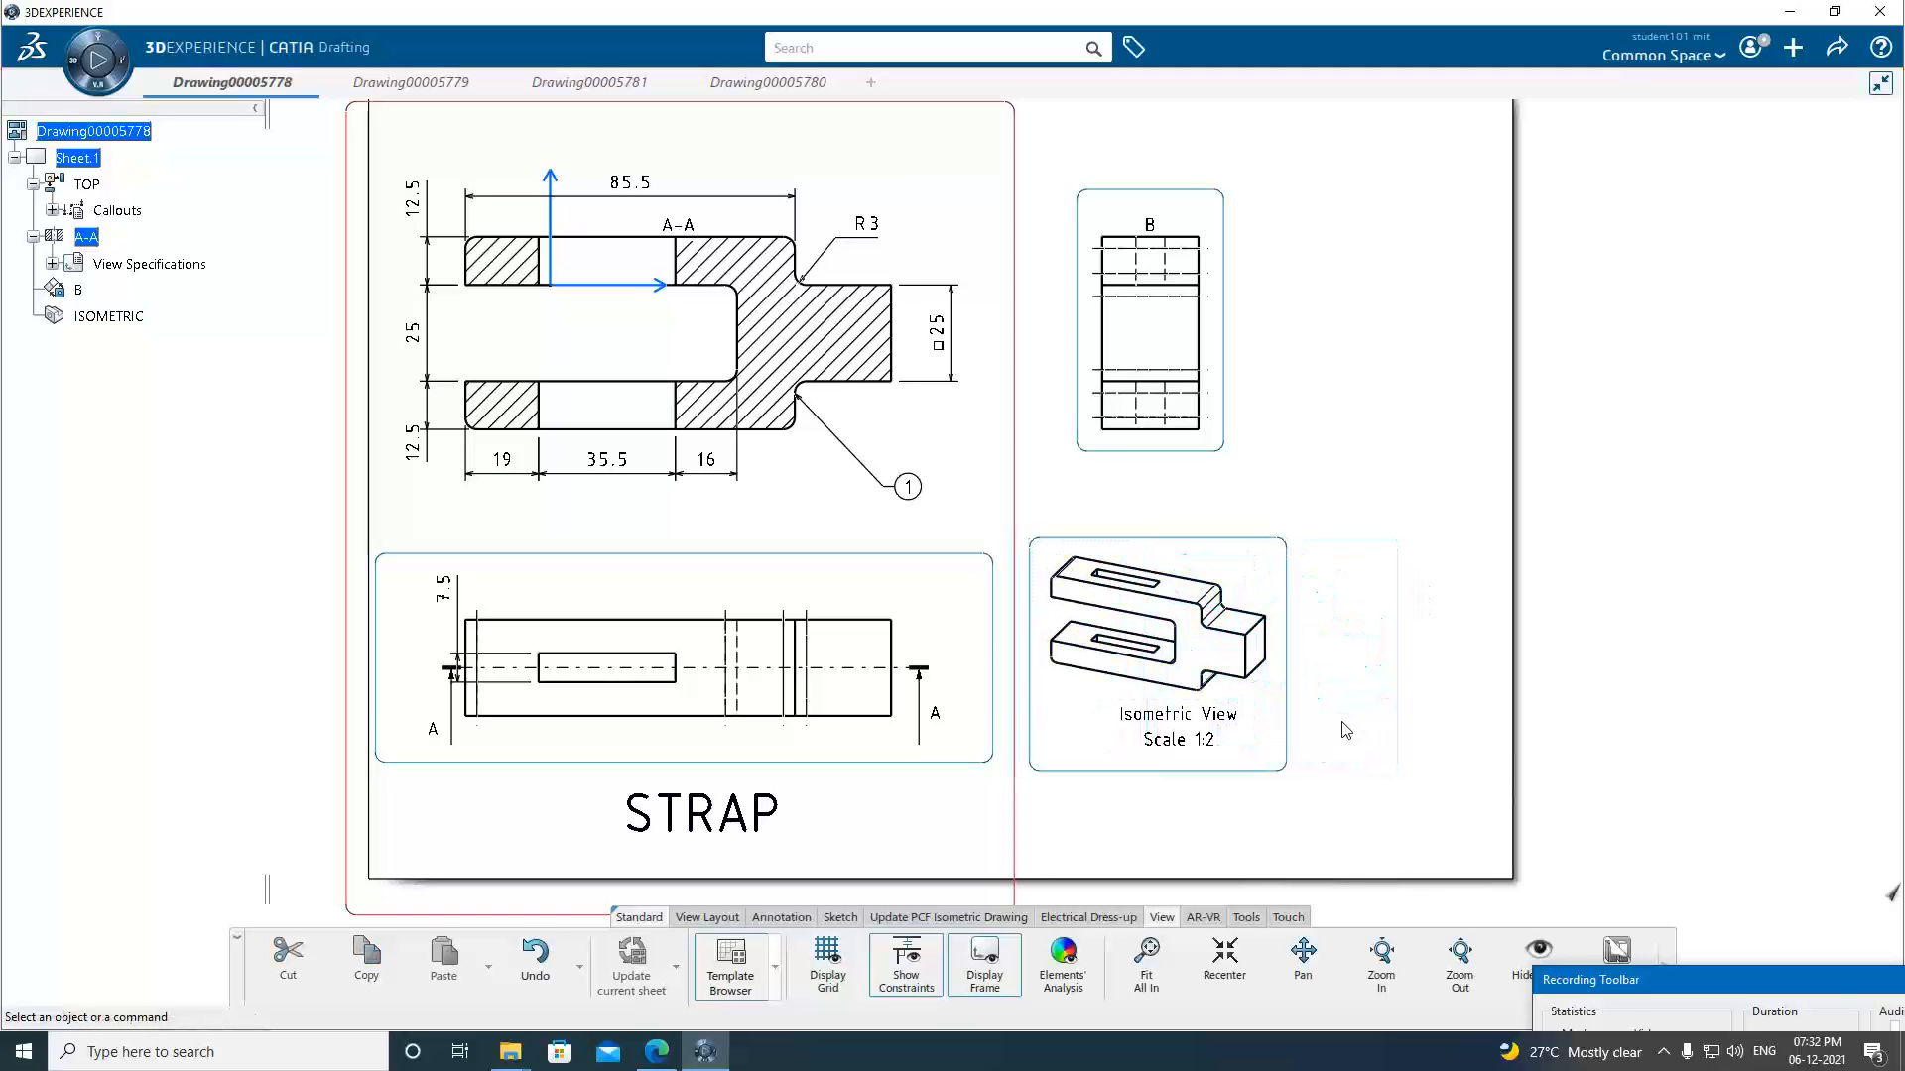
{"action": "left_click_drag", "start_coordinate": [1291, 749], "coordinate": [1347, 753]}
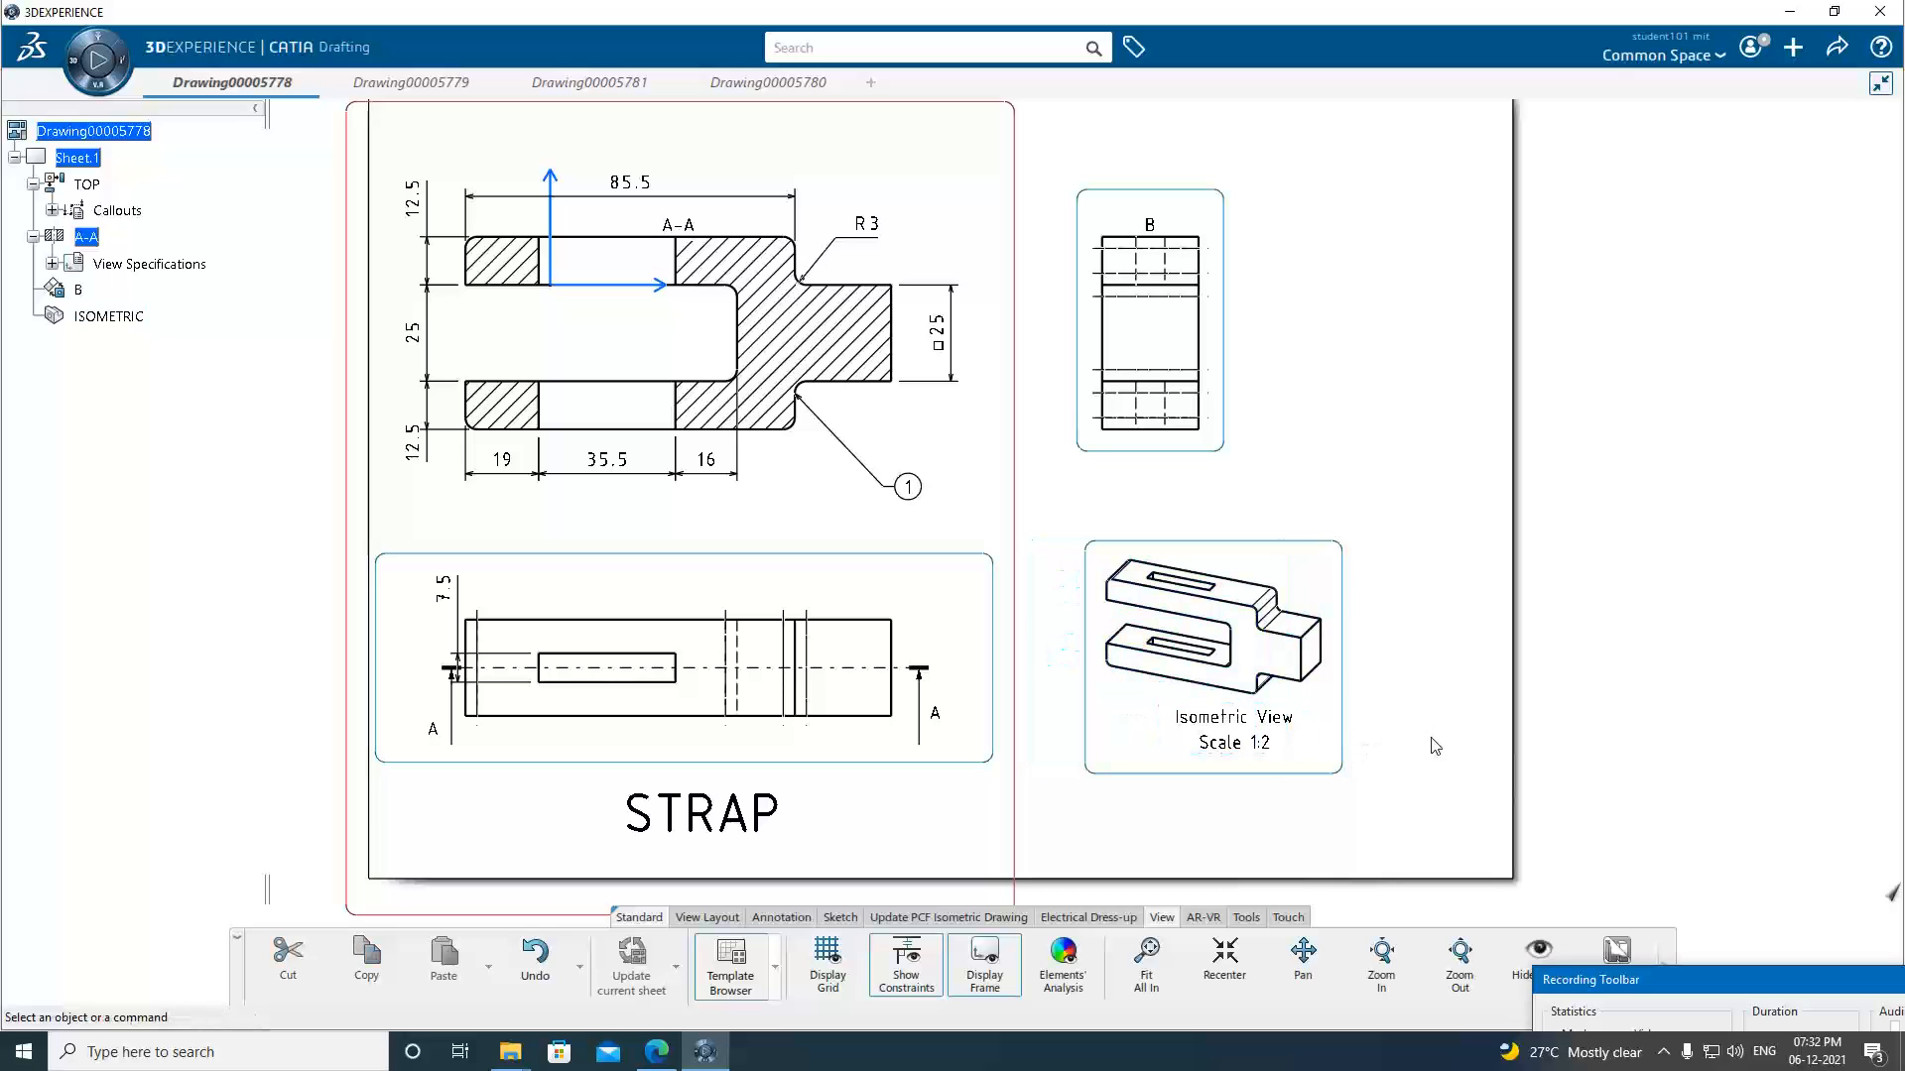
{"action": "left_click", "coordinate": [985, 967]}
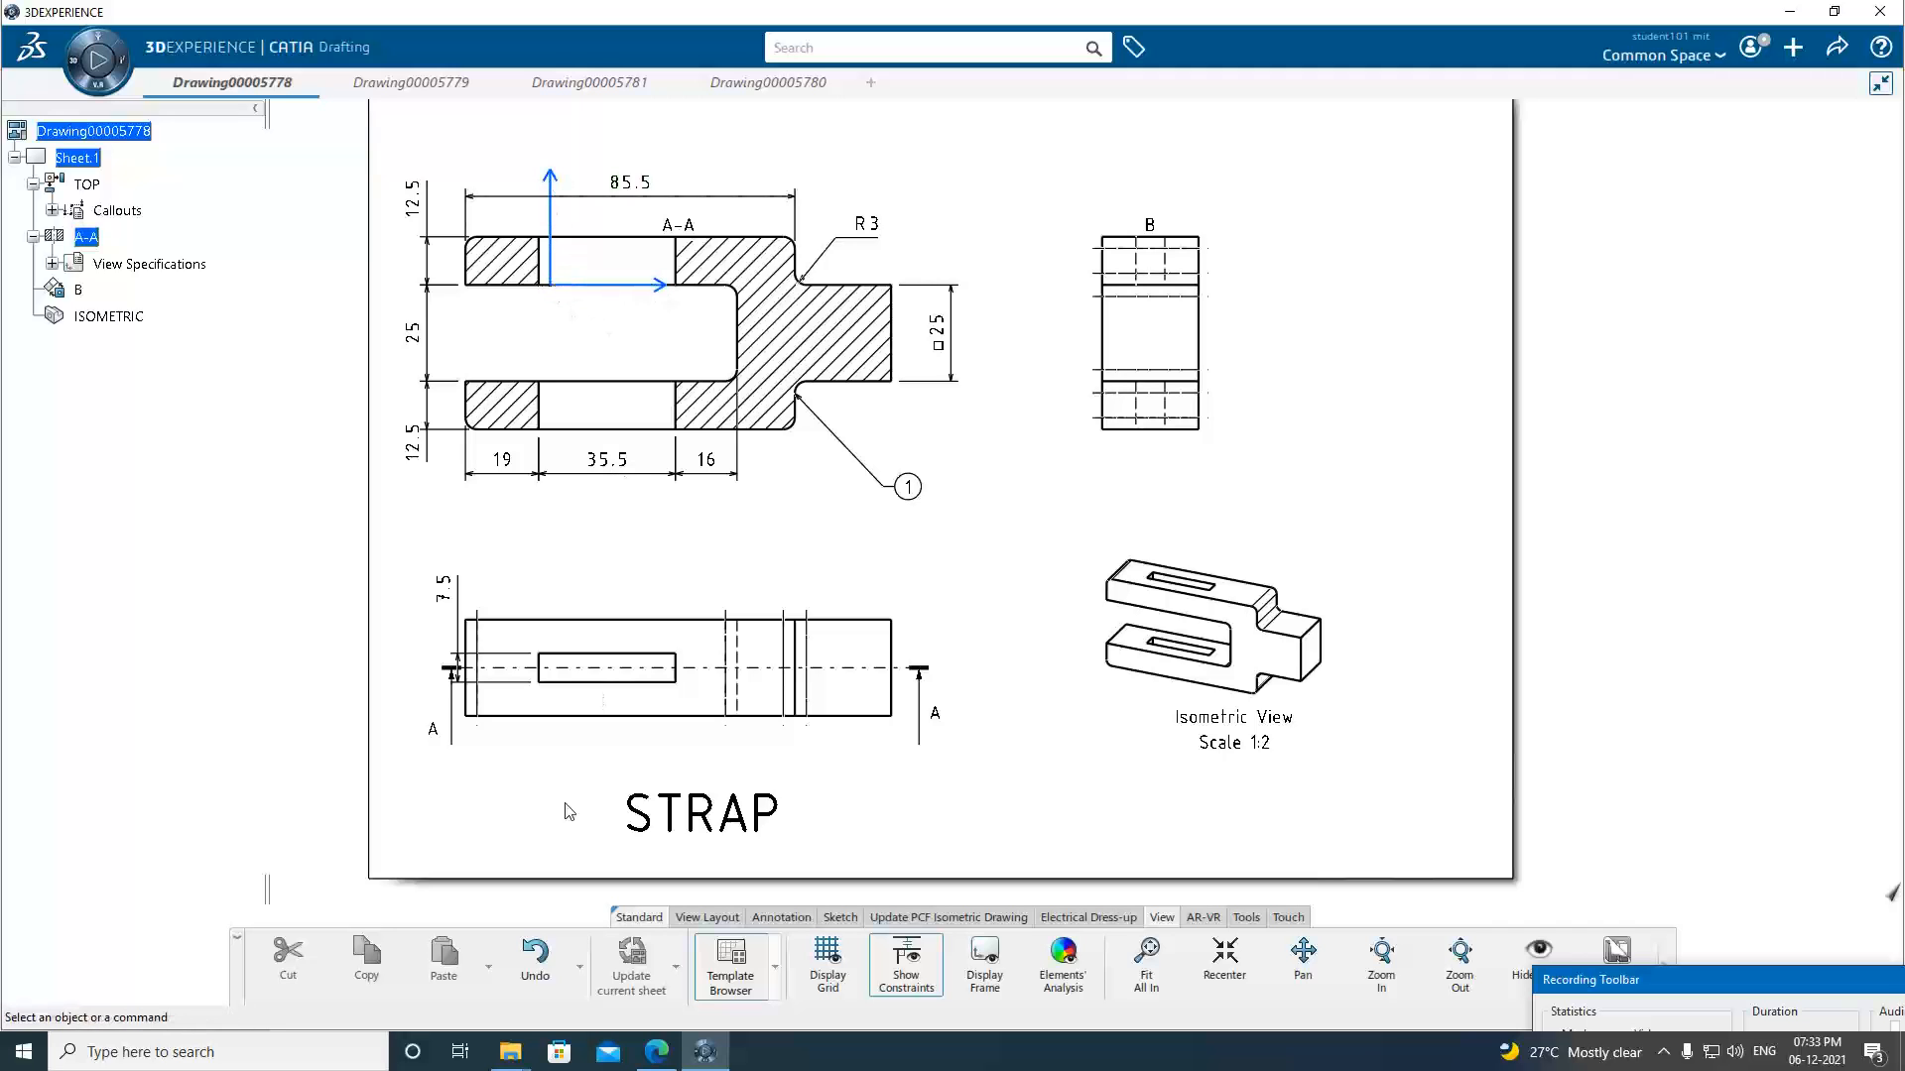
Set Sheet.1 of the strap drawing to sheet editing and check the drawing against Fig. 3.4 in the lab manual PDF.
{"action": "right_click", "coordinate": [79, 159]}
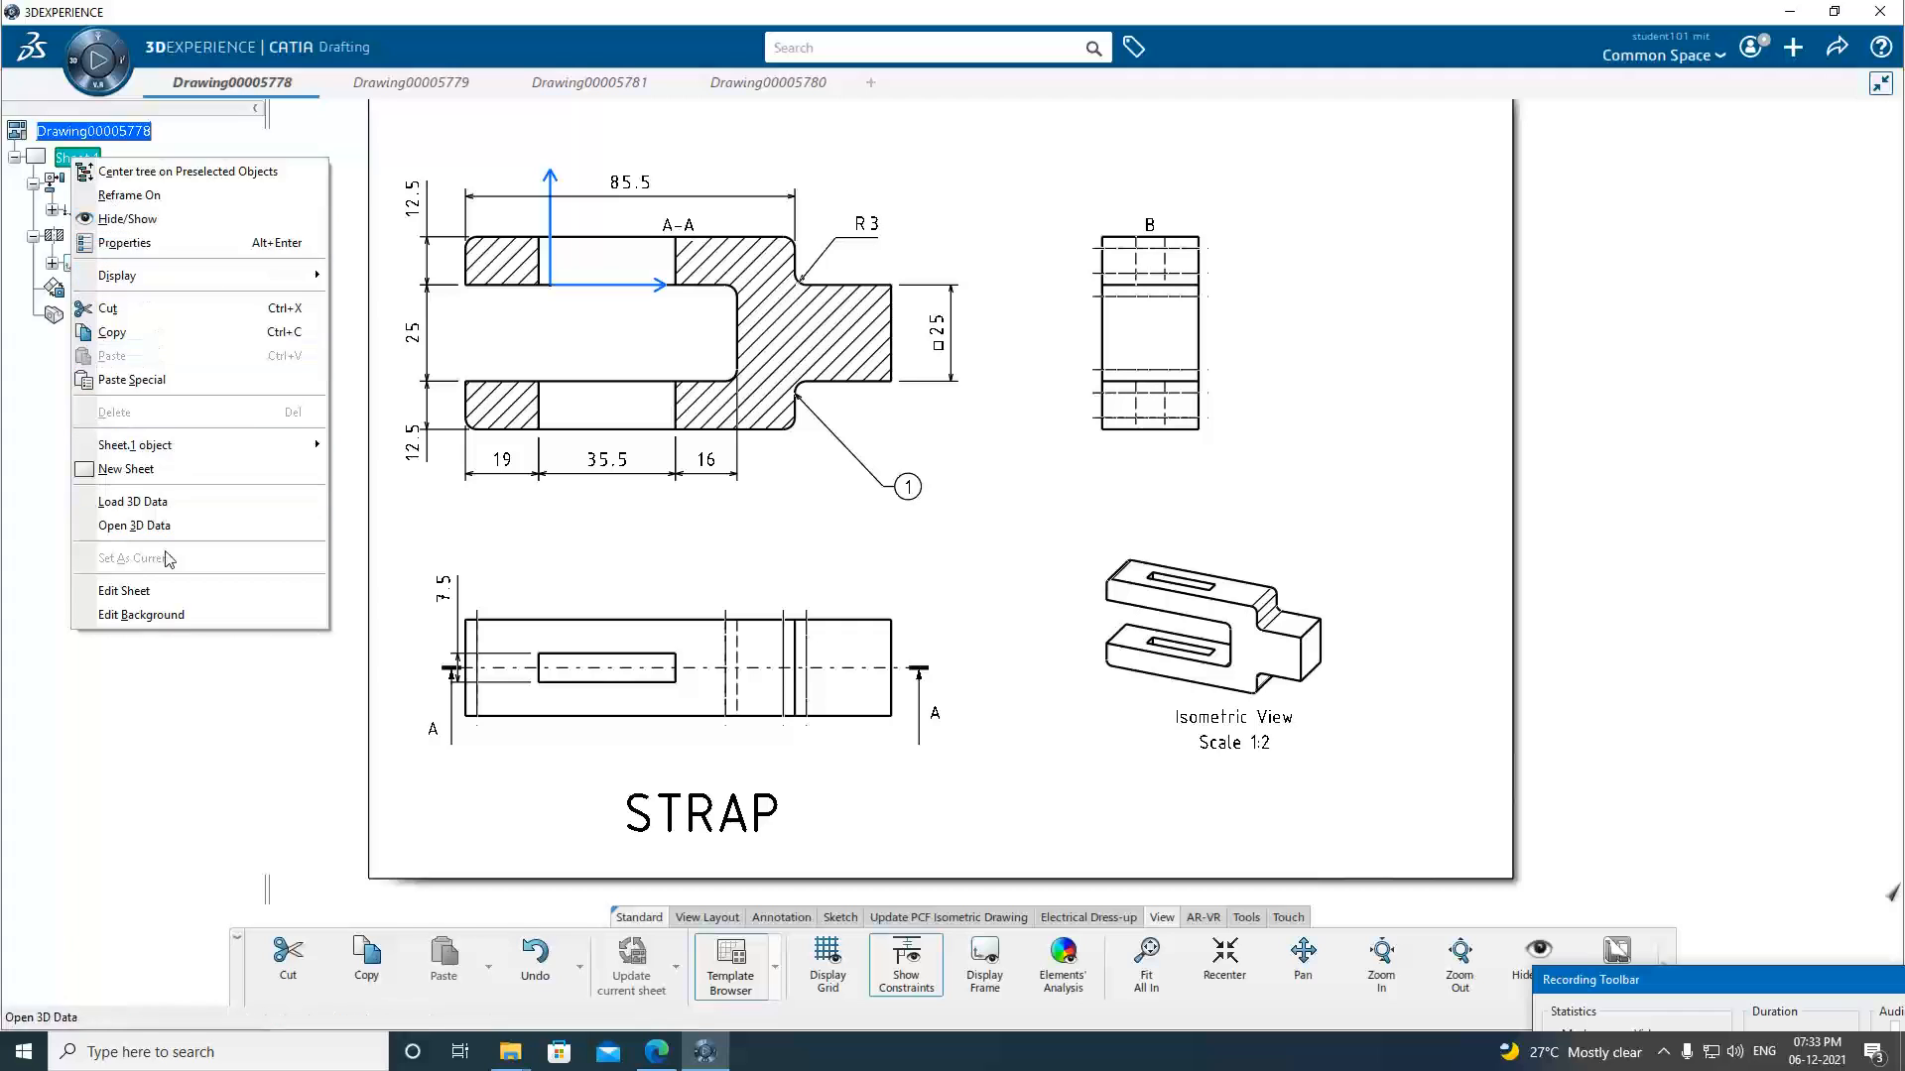
{"action": "left_click", "coordinate": [124, 590]}
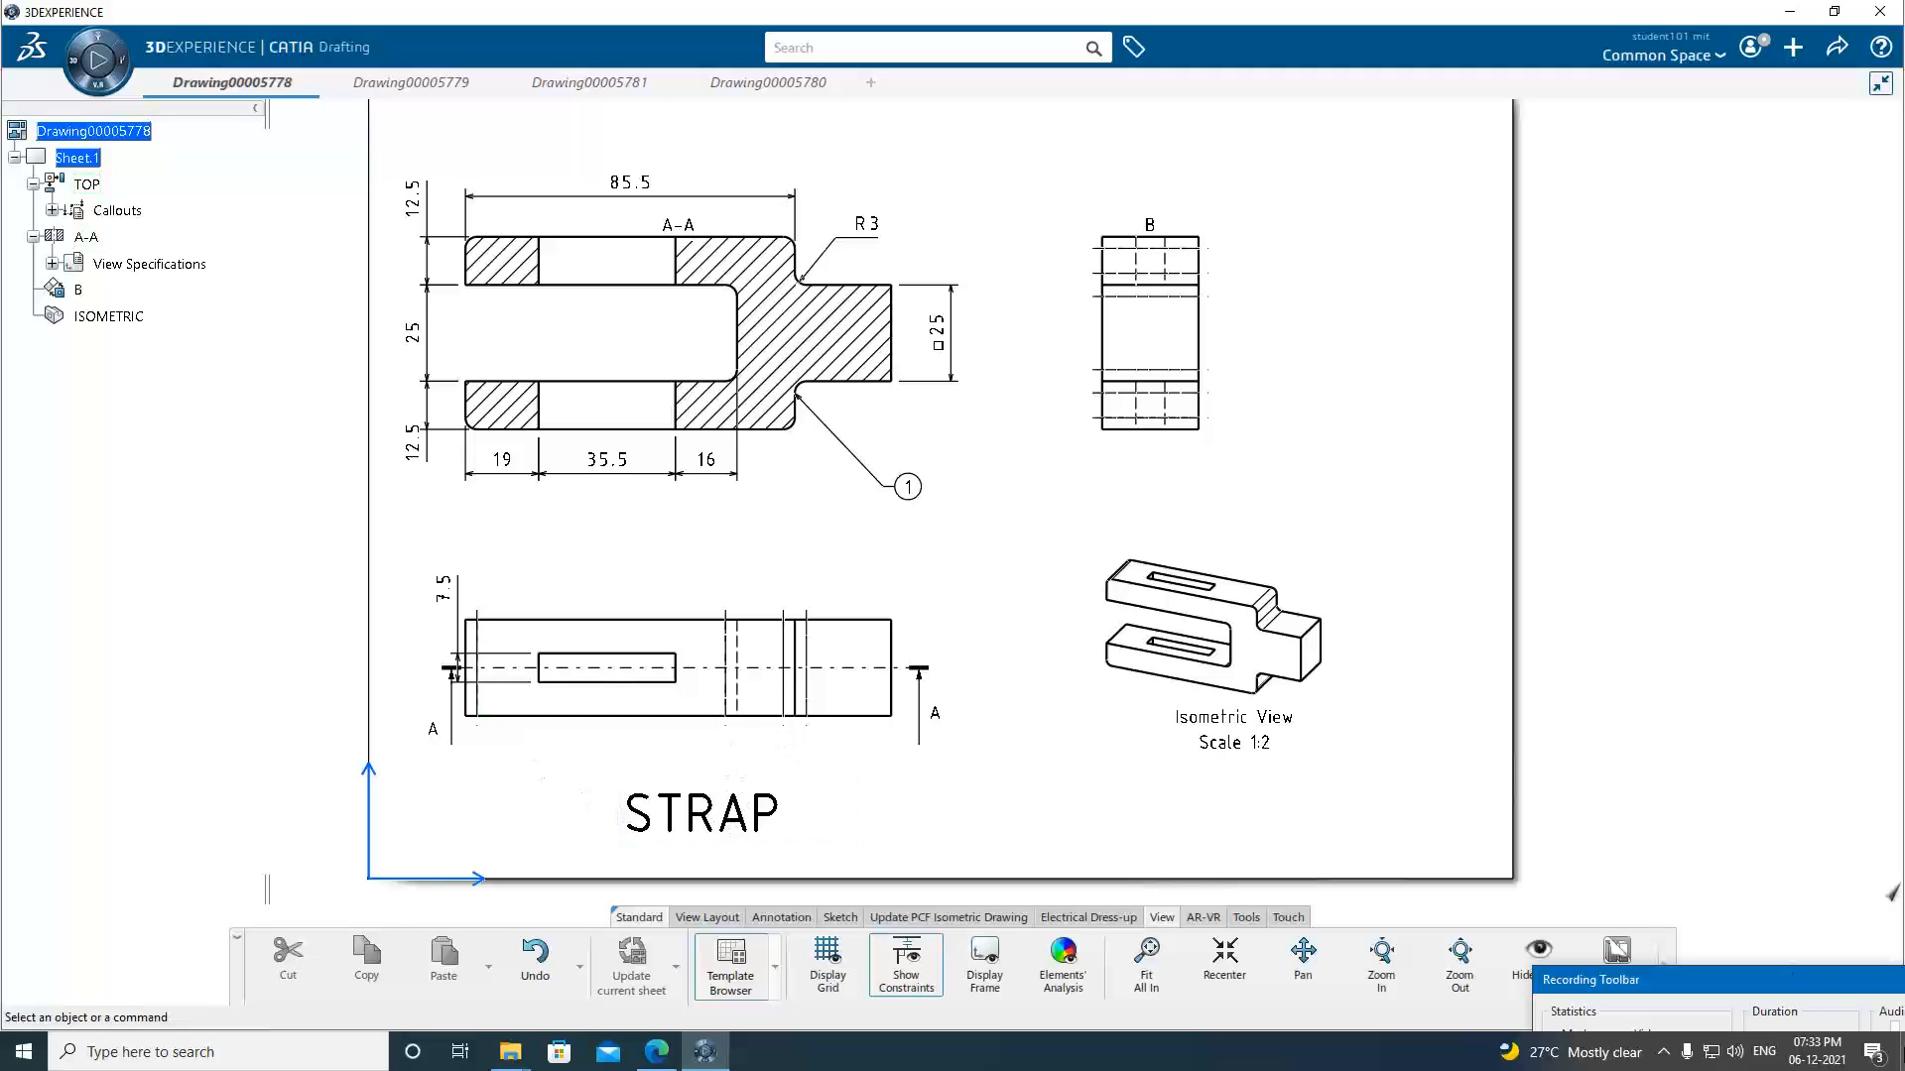
{"action": "left_click", "coordinate": [1806, 987]}
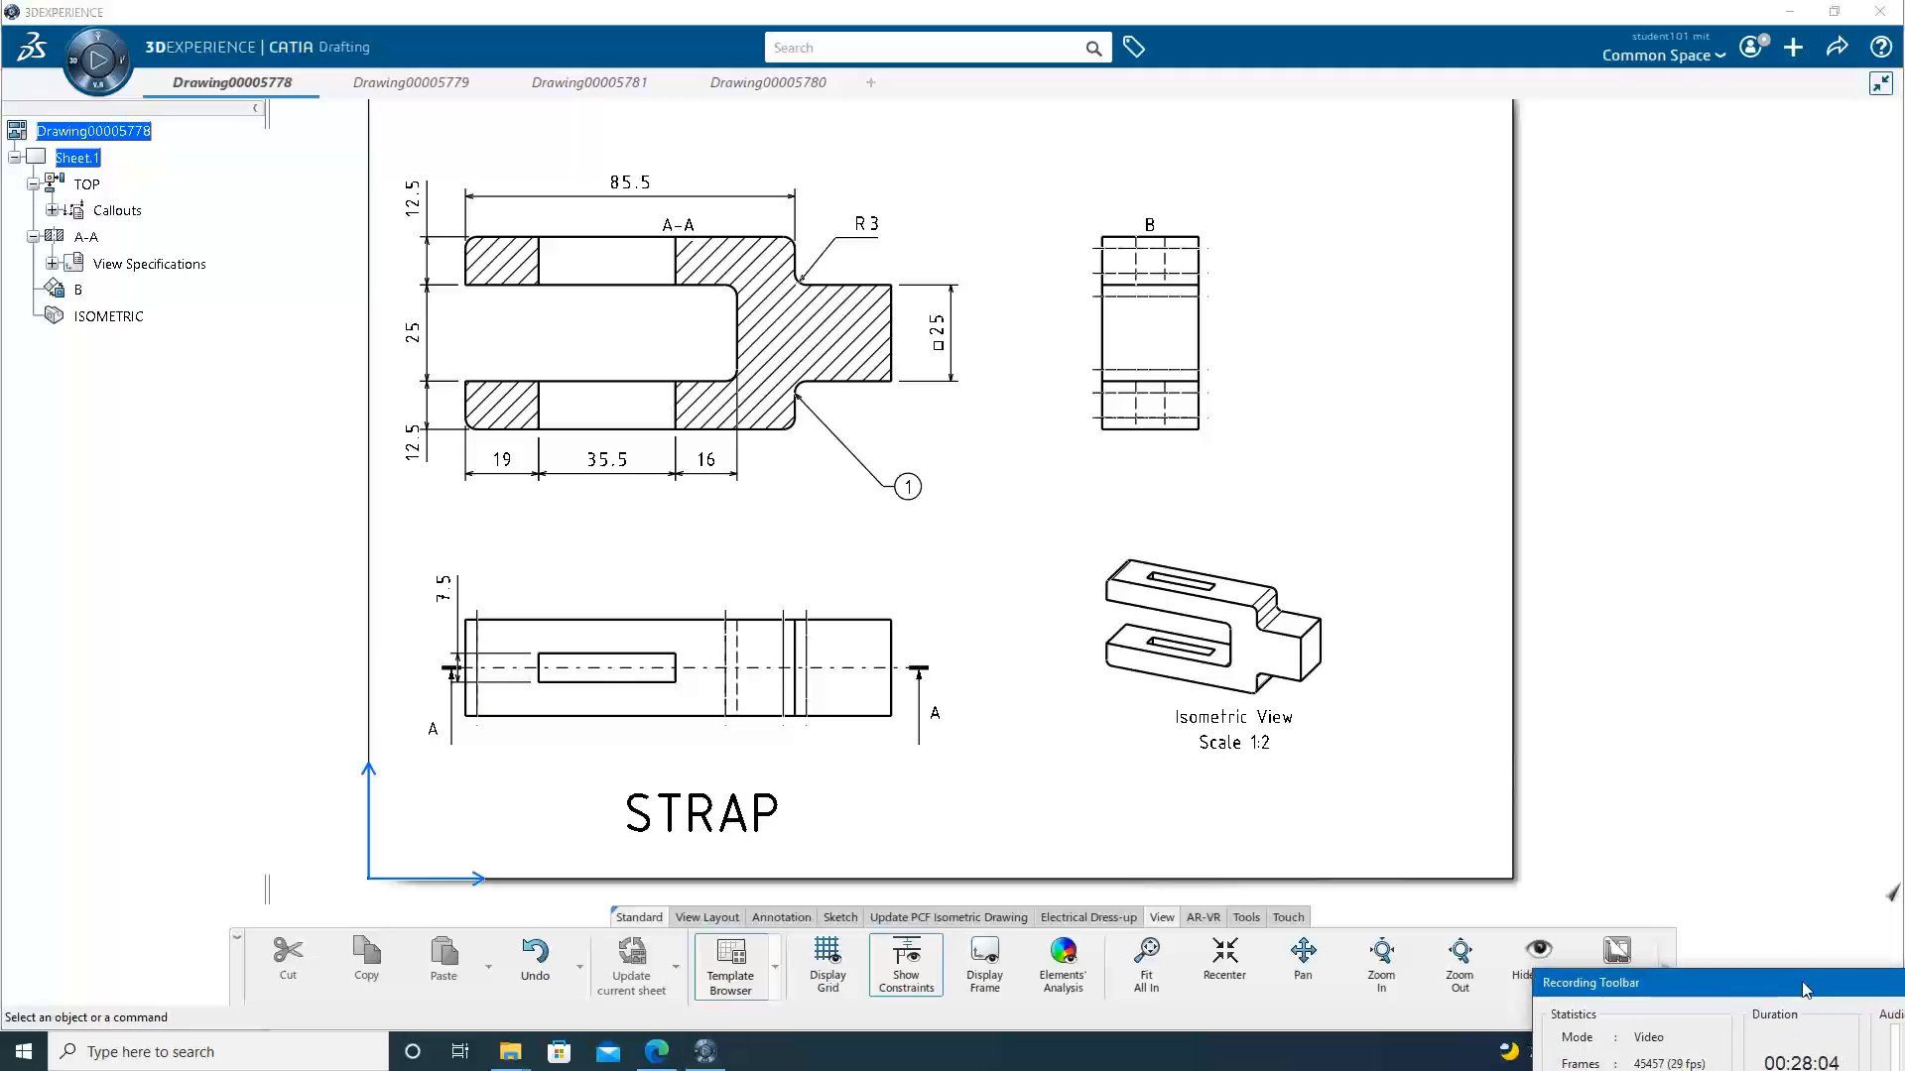
{"action": "left_click_drag", "start_coordinate": [1806, 987], "coordinate": [1806, 979]}
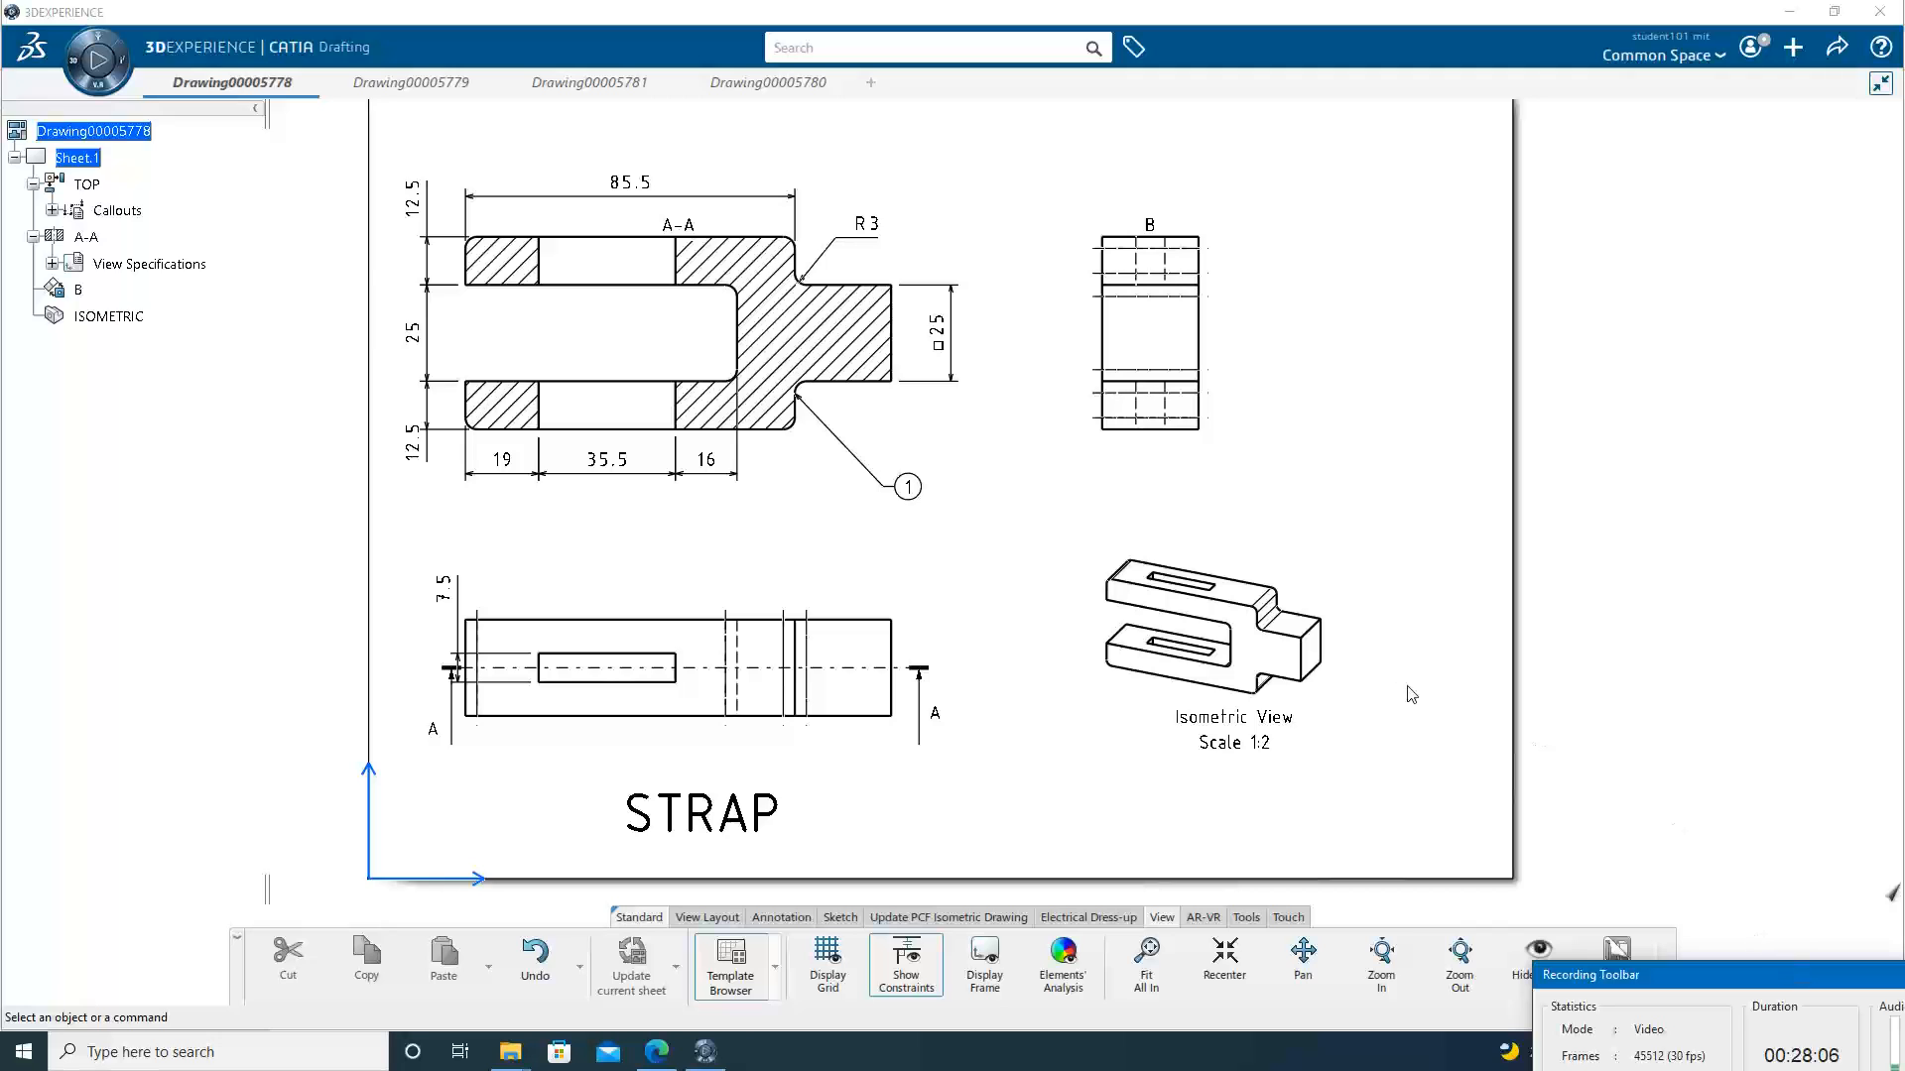
{"action": "left_click", "coordinate": [657, 1050]}
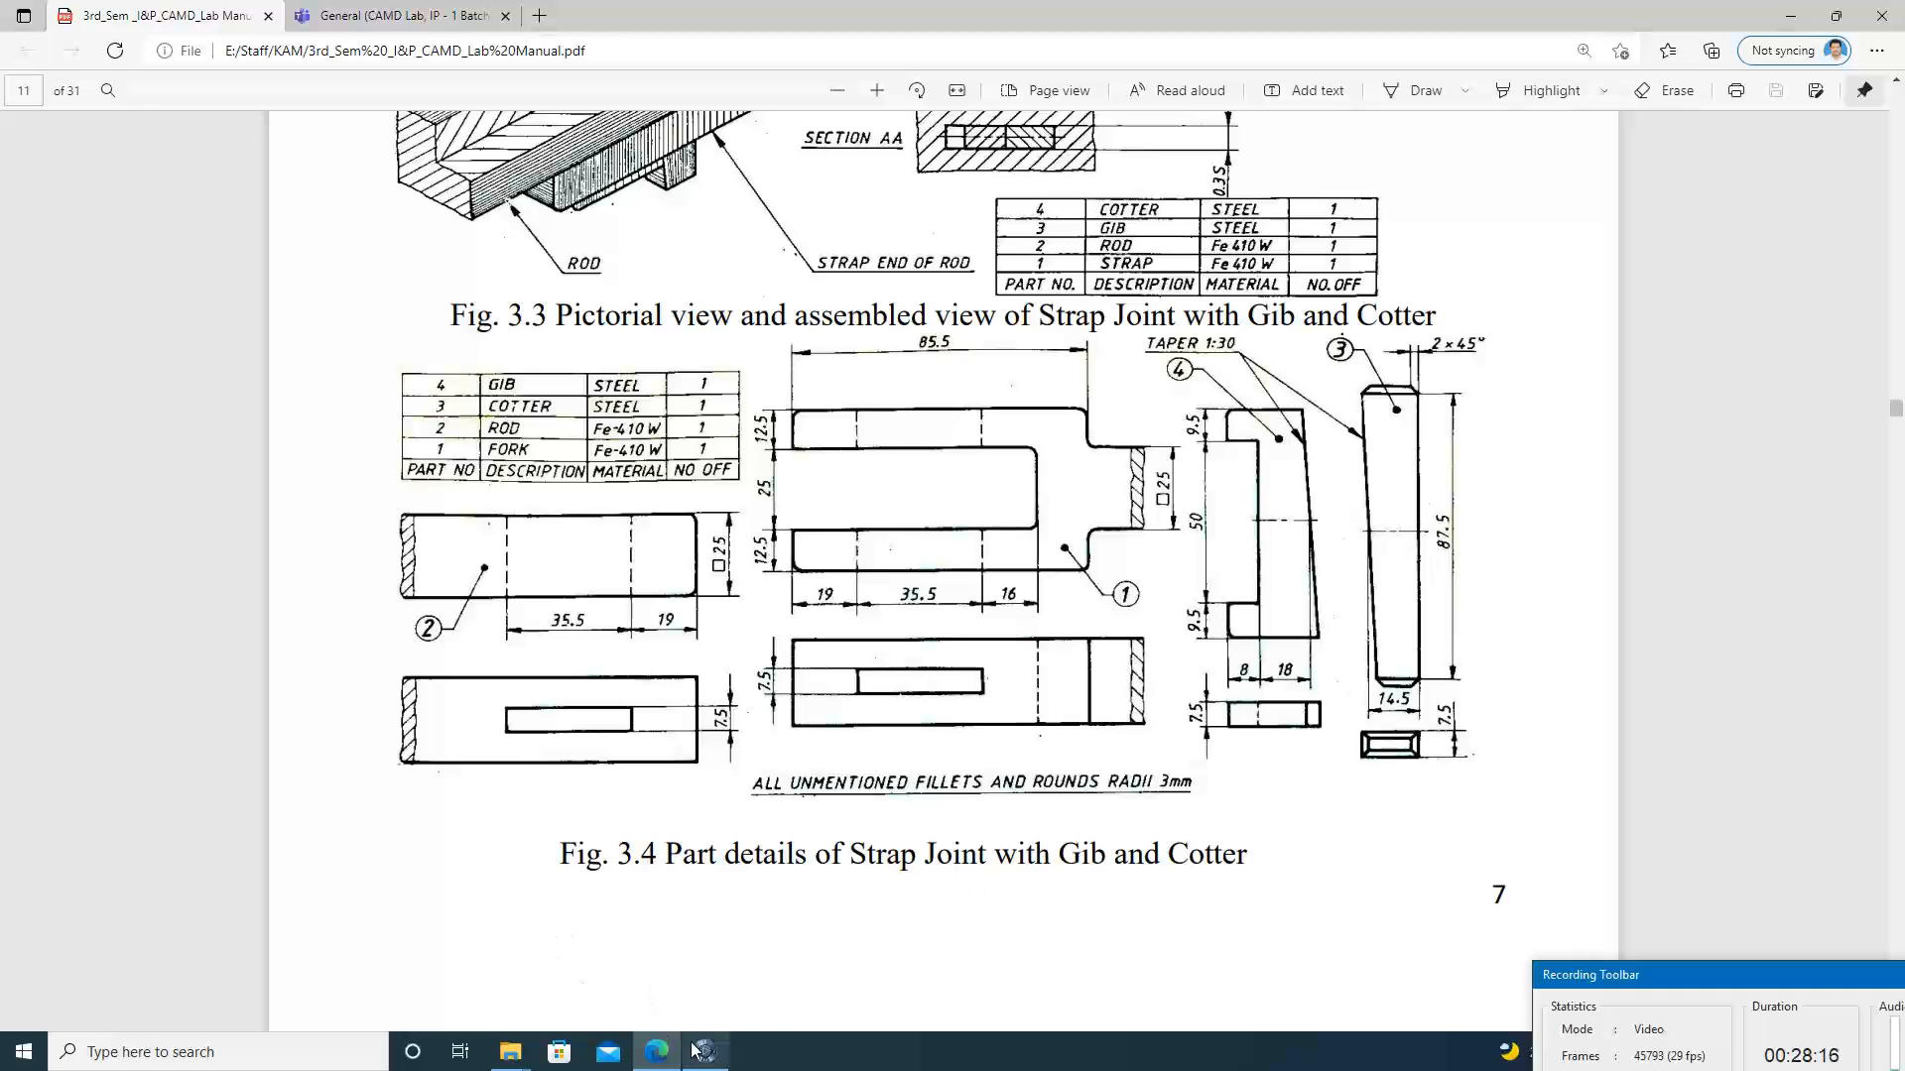
{"action": "left_click", "coordinate": [706, 953]}
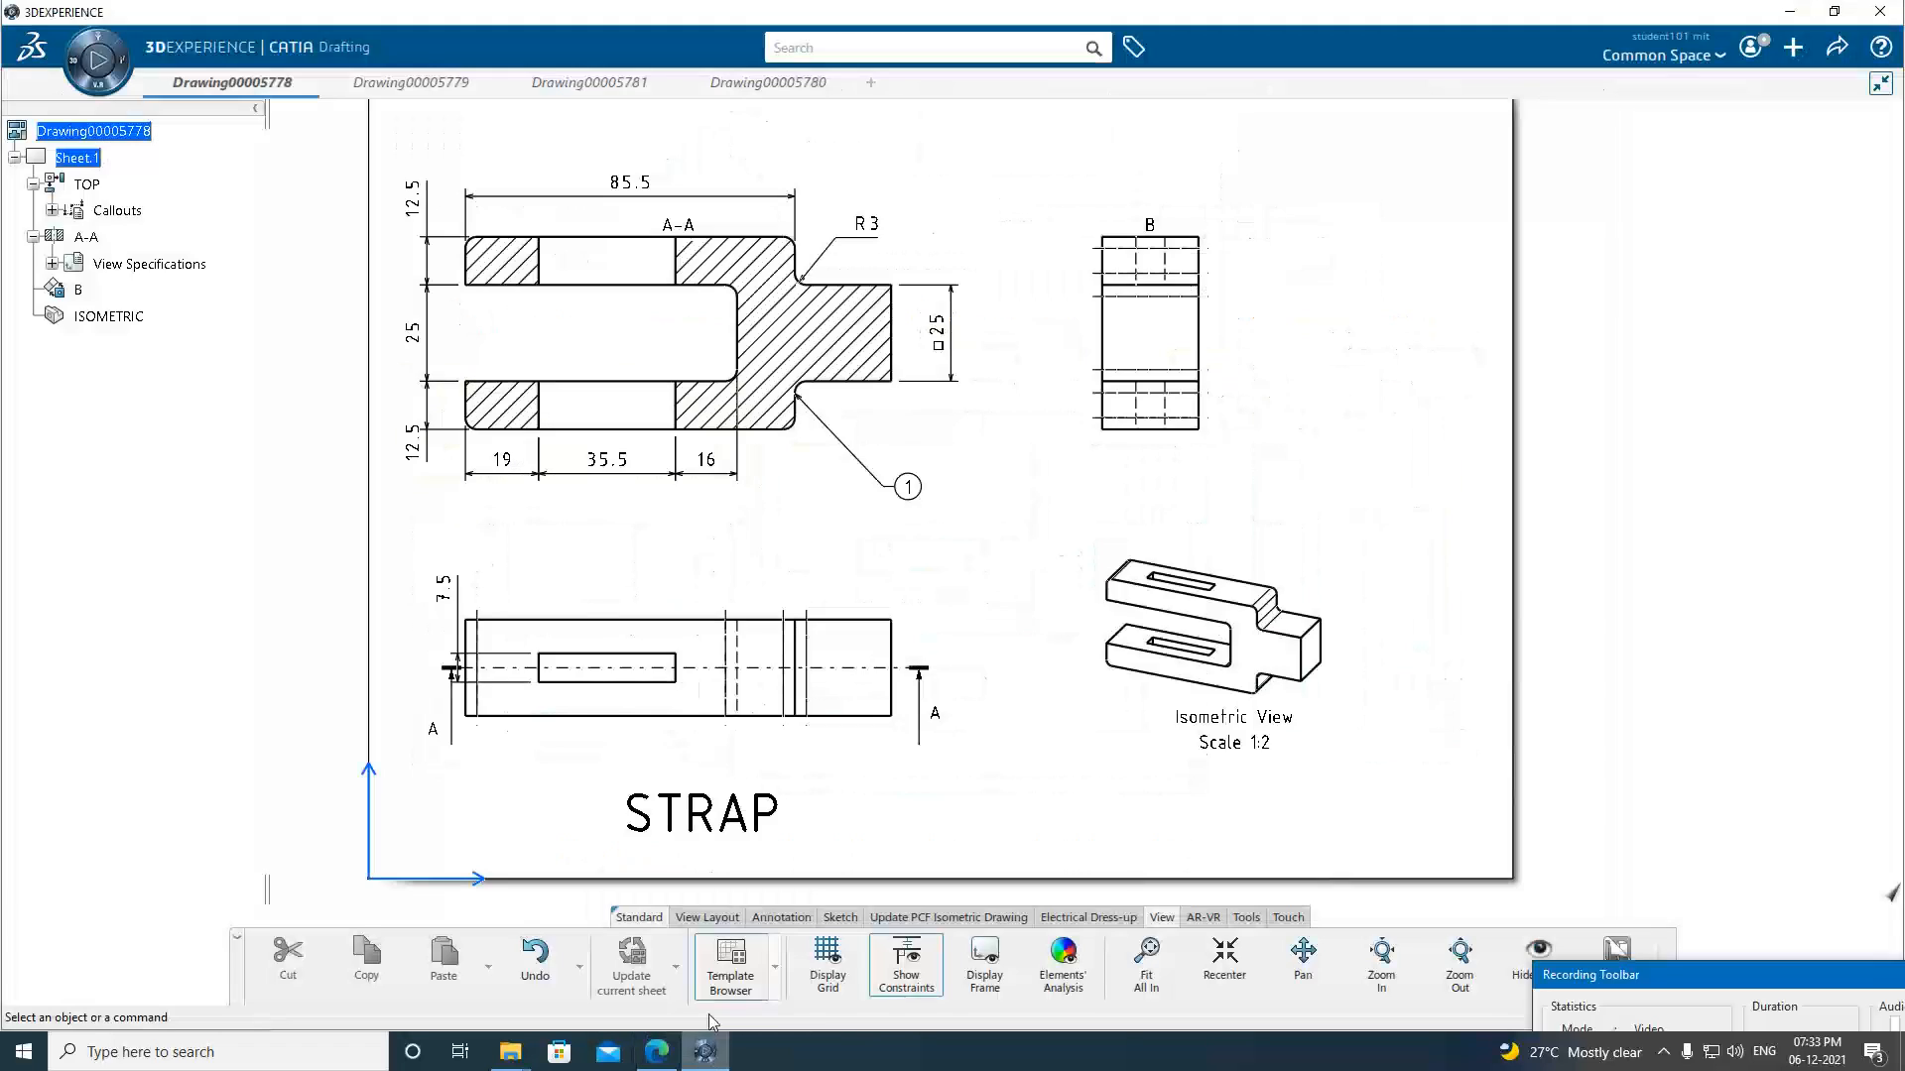
Switch to the rod drawing, Drawing00005779, and set its Sheet.1 to sheet editing.
{"action": "left_click", "coordinate": [389, 85]}
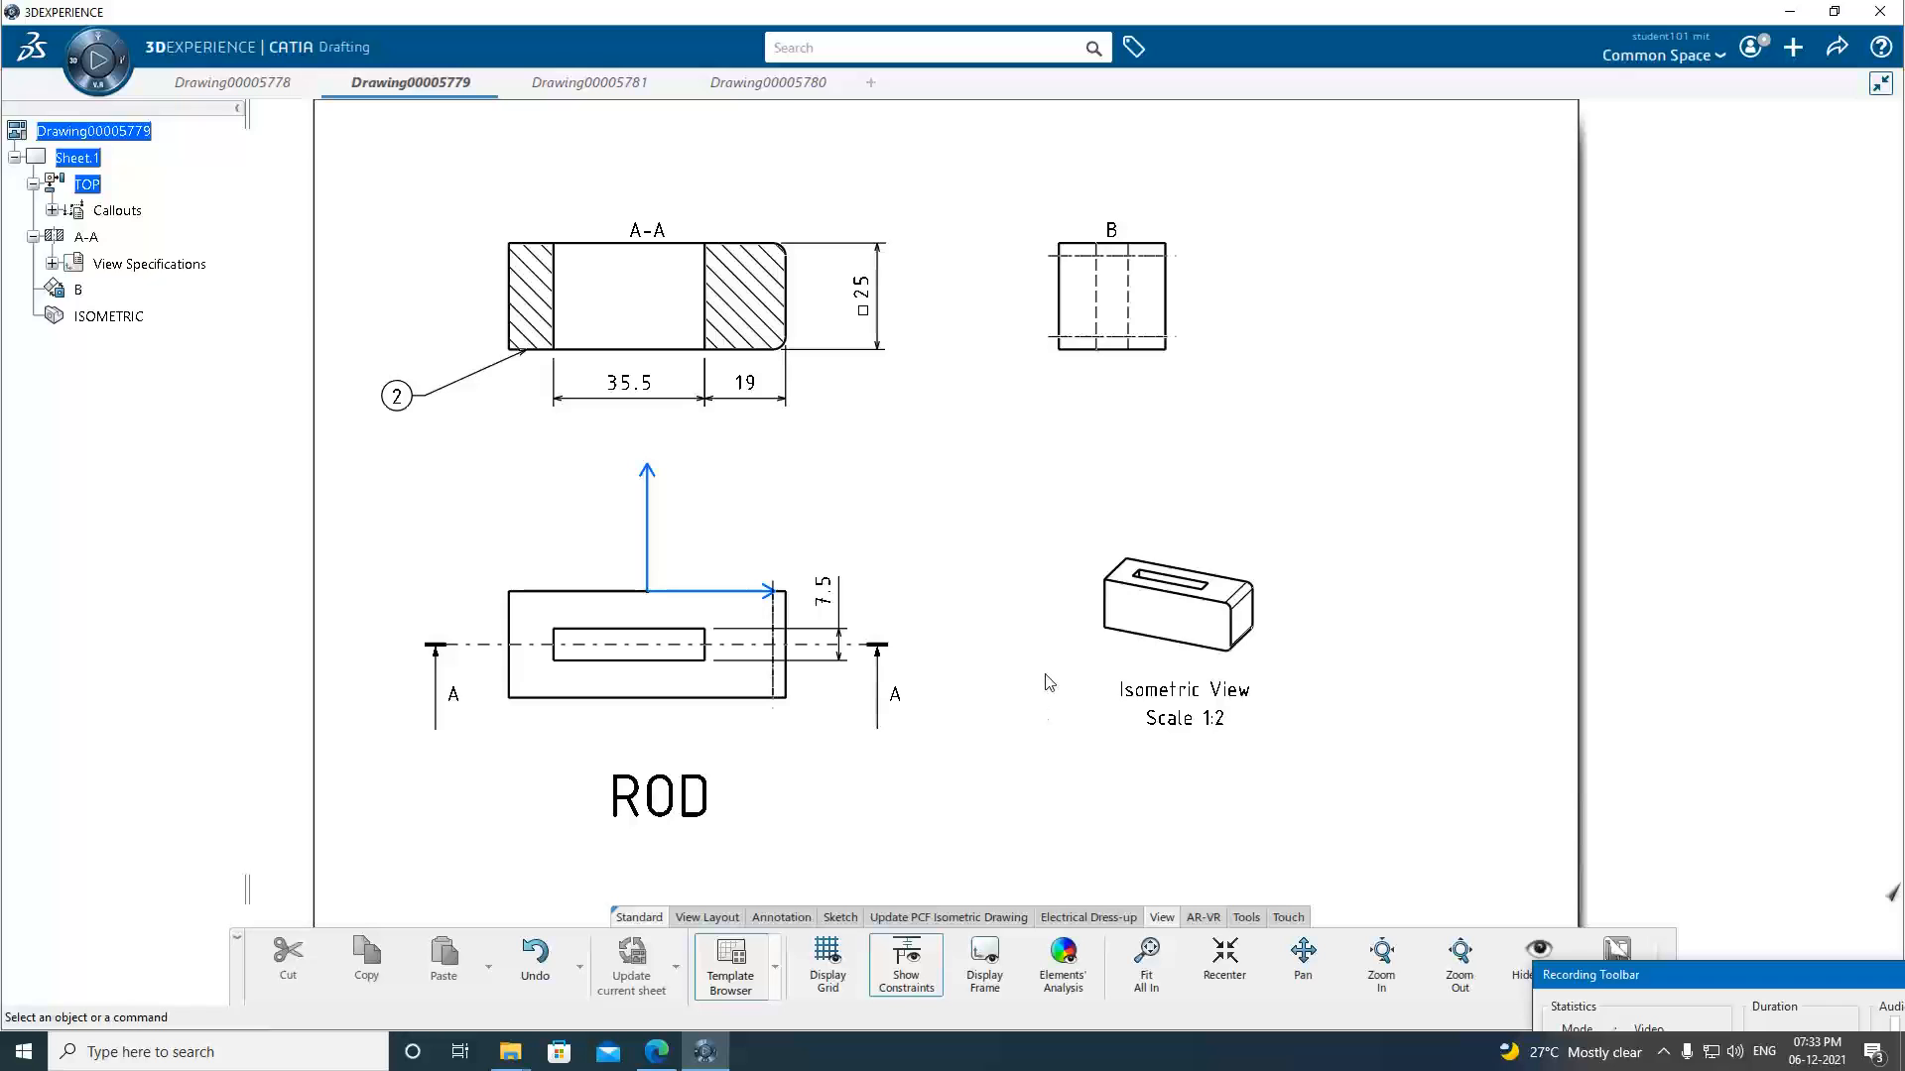
{"action": "middle_click_drag", "start_coordinate": [797, 448], "coordinate": [806, 468]}
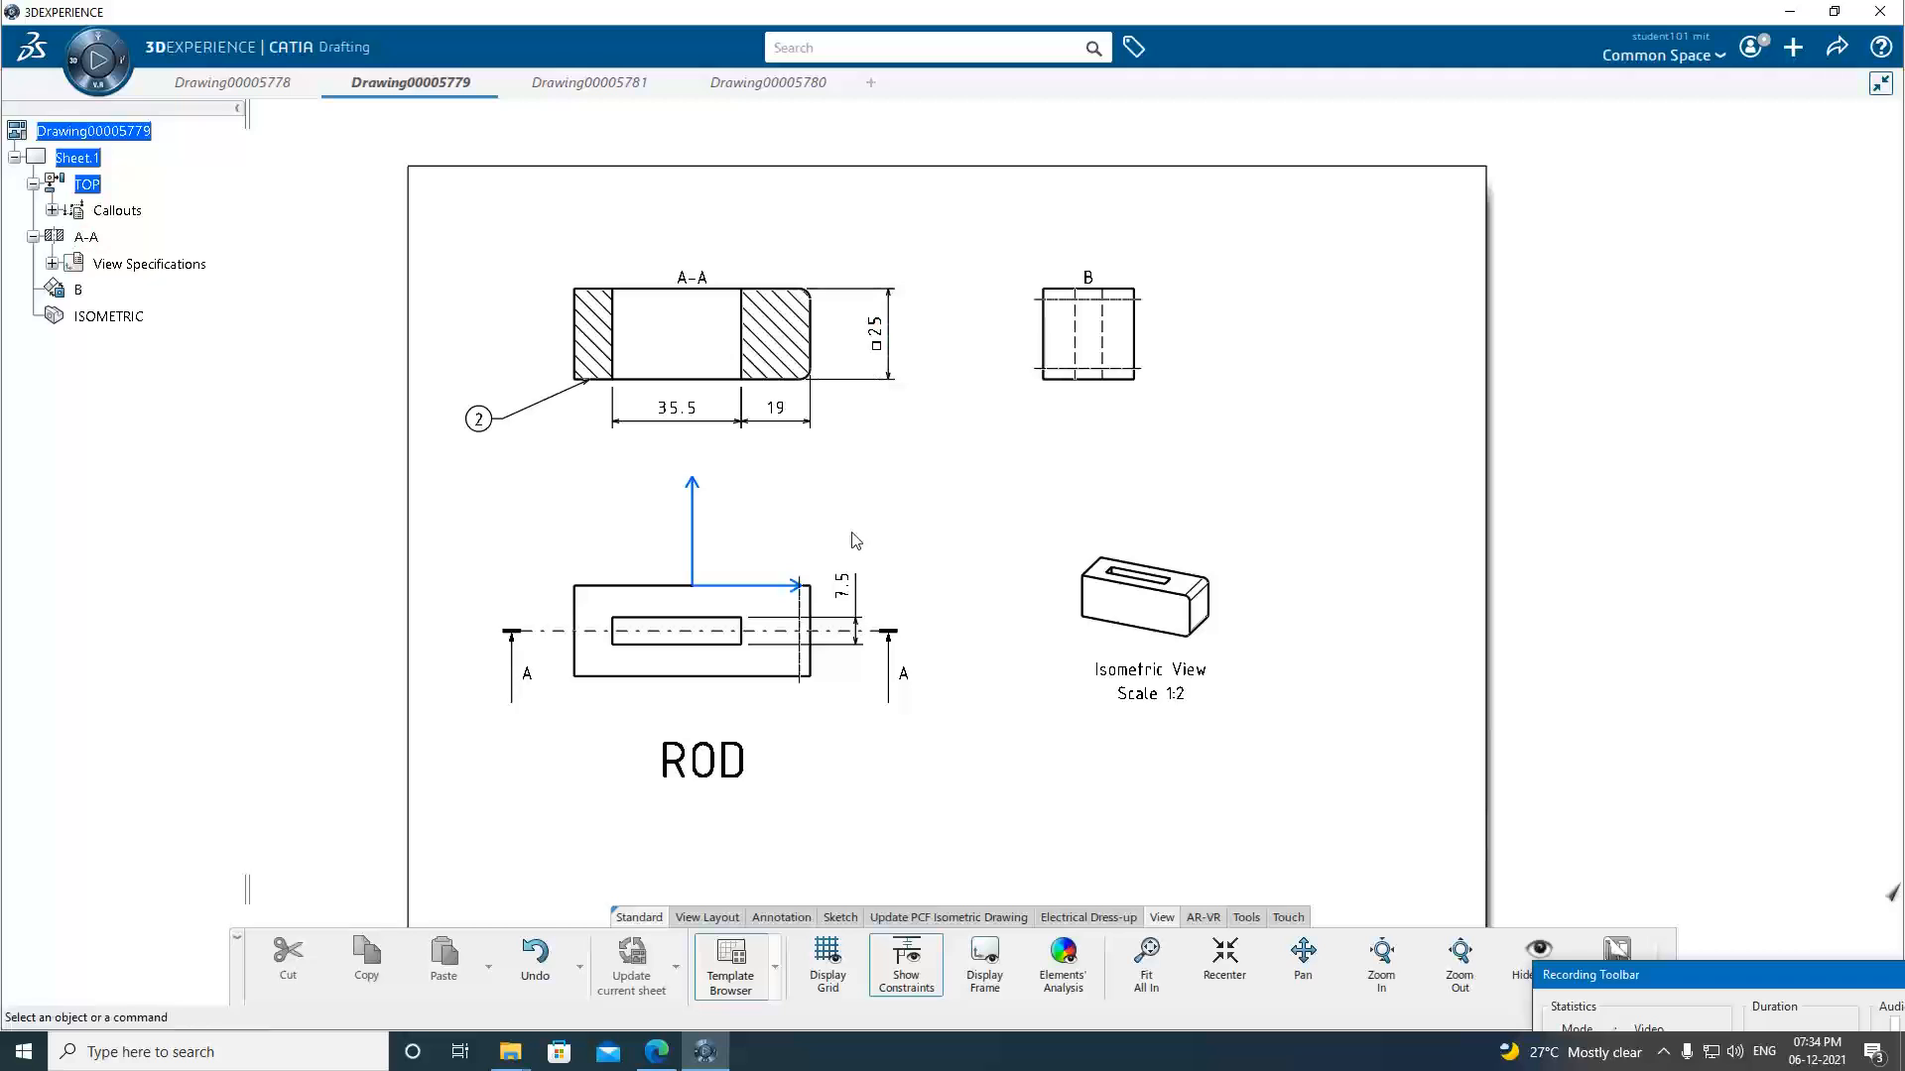
{"action": "middle_click_drag", "start_coordinate": [493, 443], "coordinate": [540, 418]}
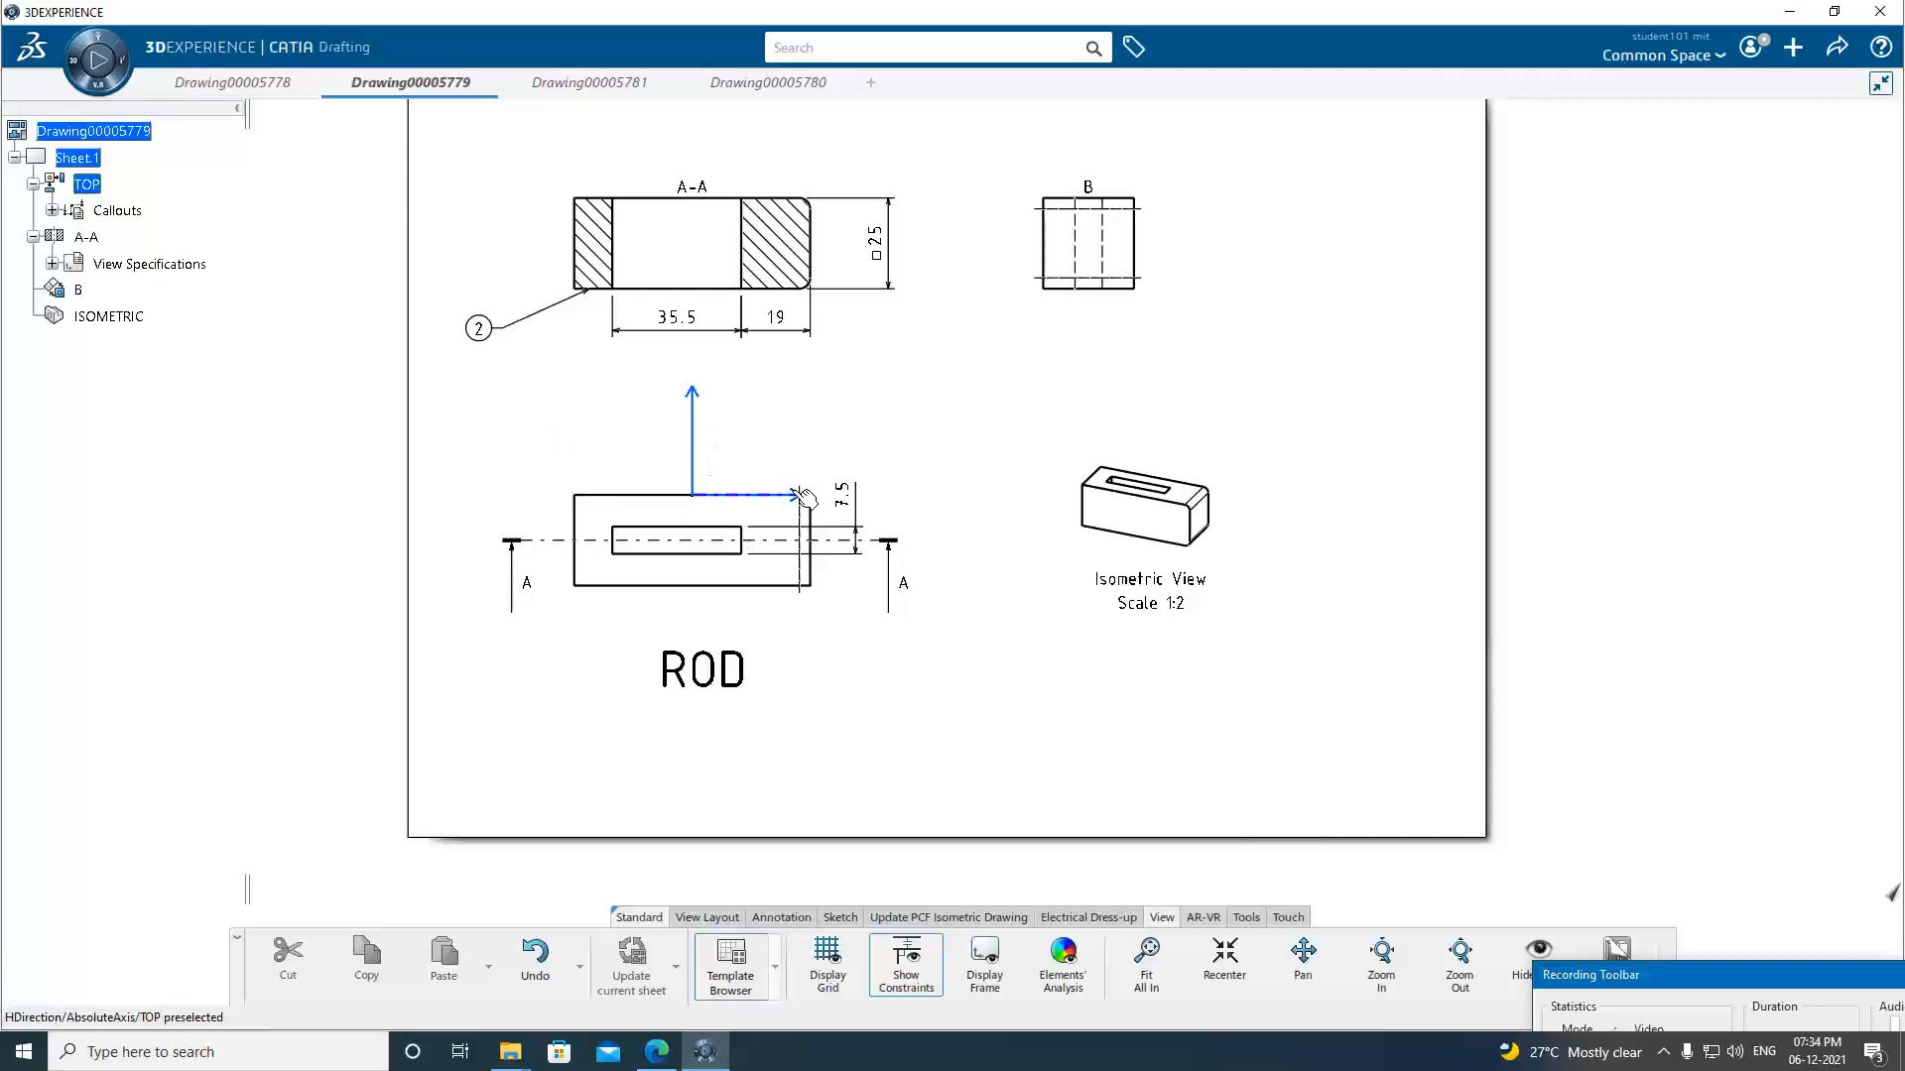
{"action": "right_click", "coordinate": [74, 159]}
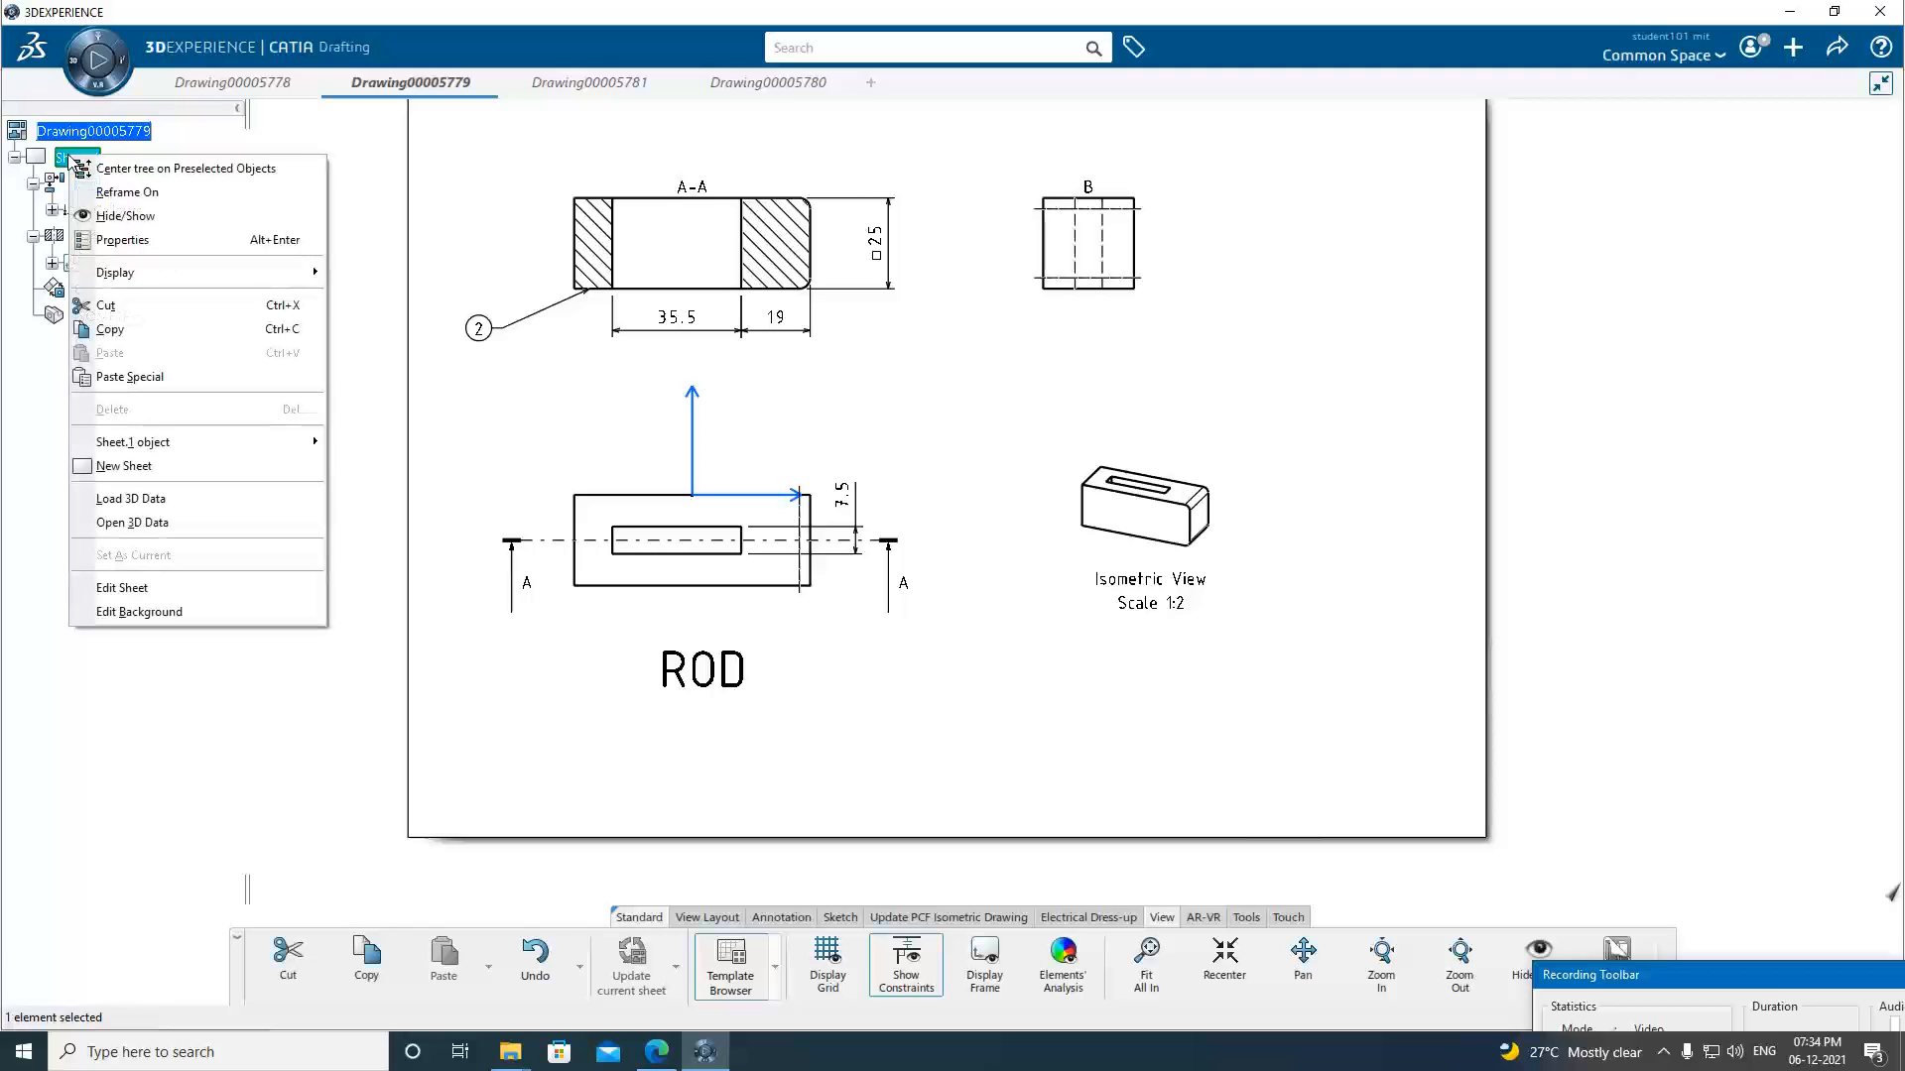
{"action": "left_click", "coordinate": [121, 587]}
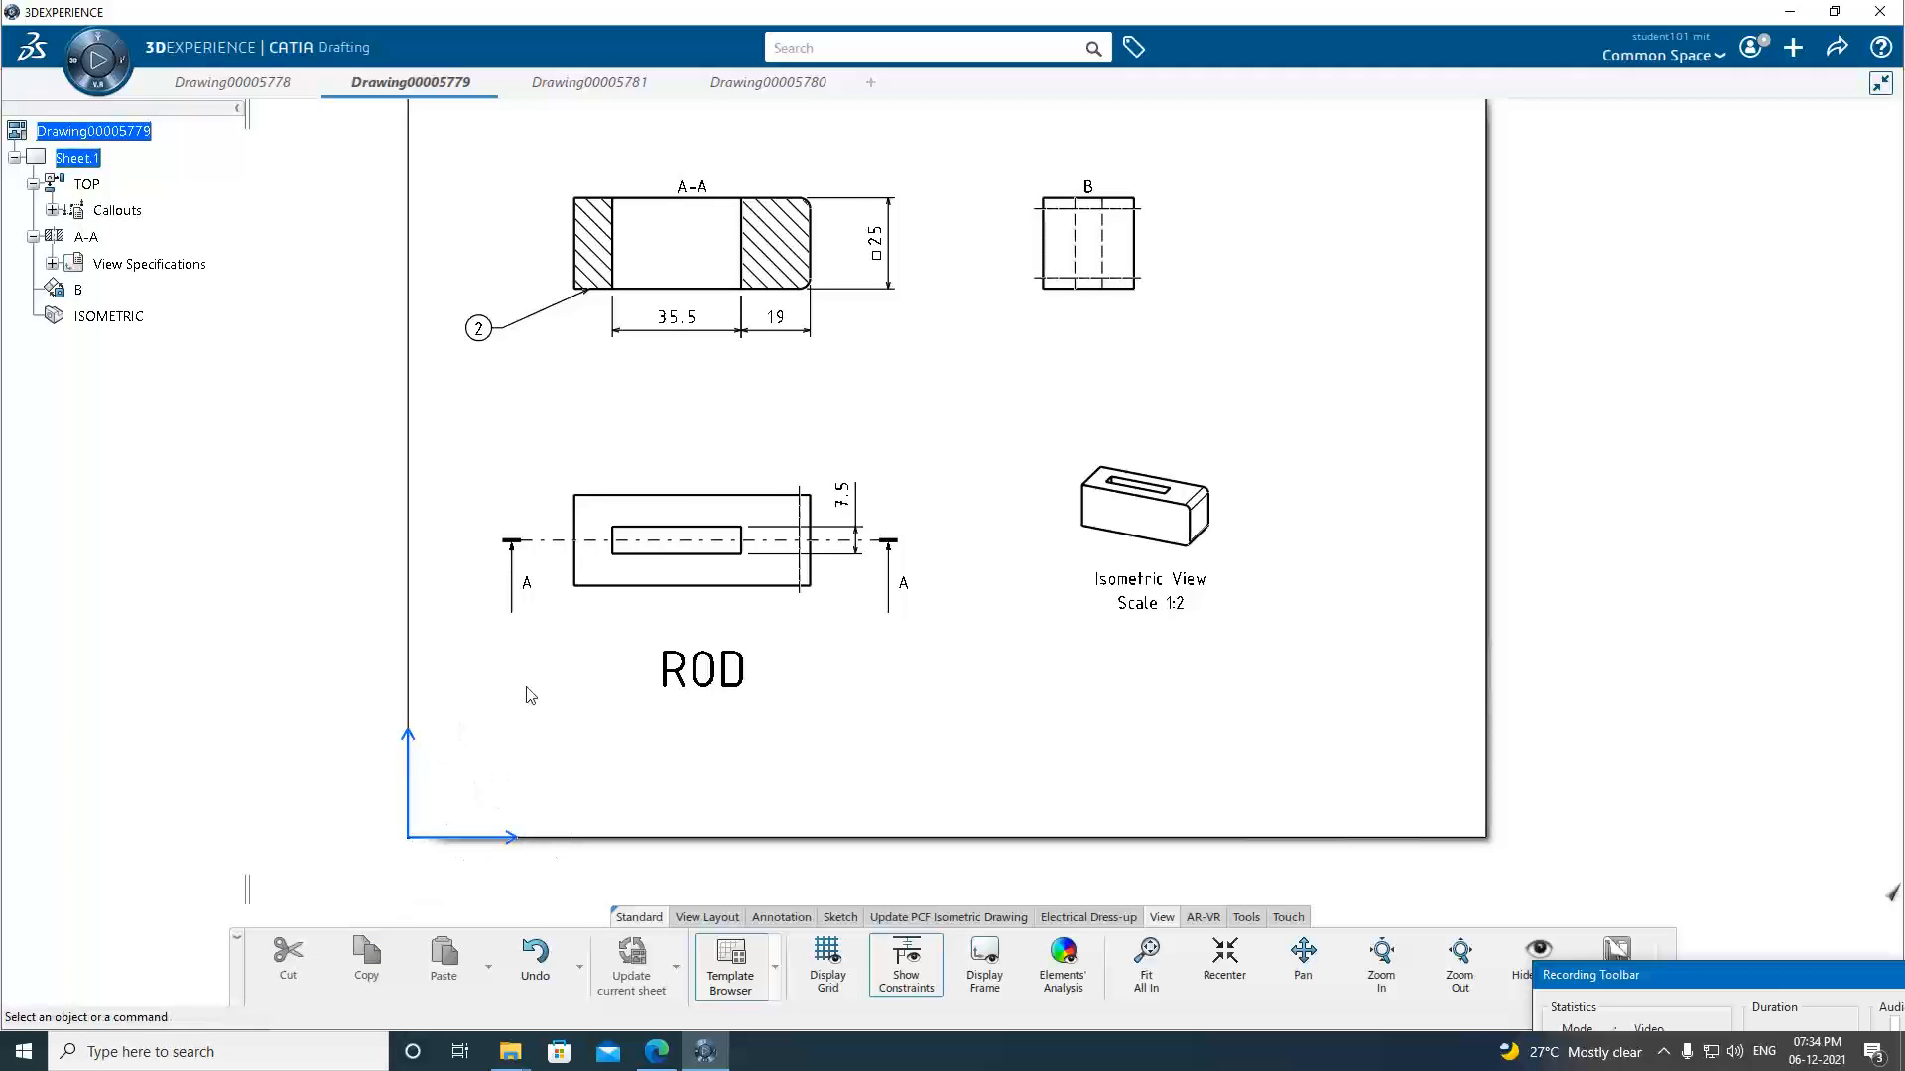
Open the gib drawing, Drawing00005781, and compare it with the part details in Fig. 3.4 of the lab manual PDF.
{"action": "left_click", "coordinate": [589, 85]}
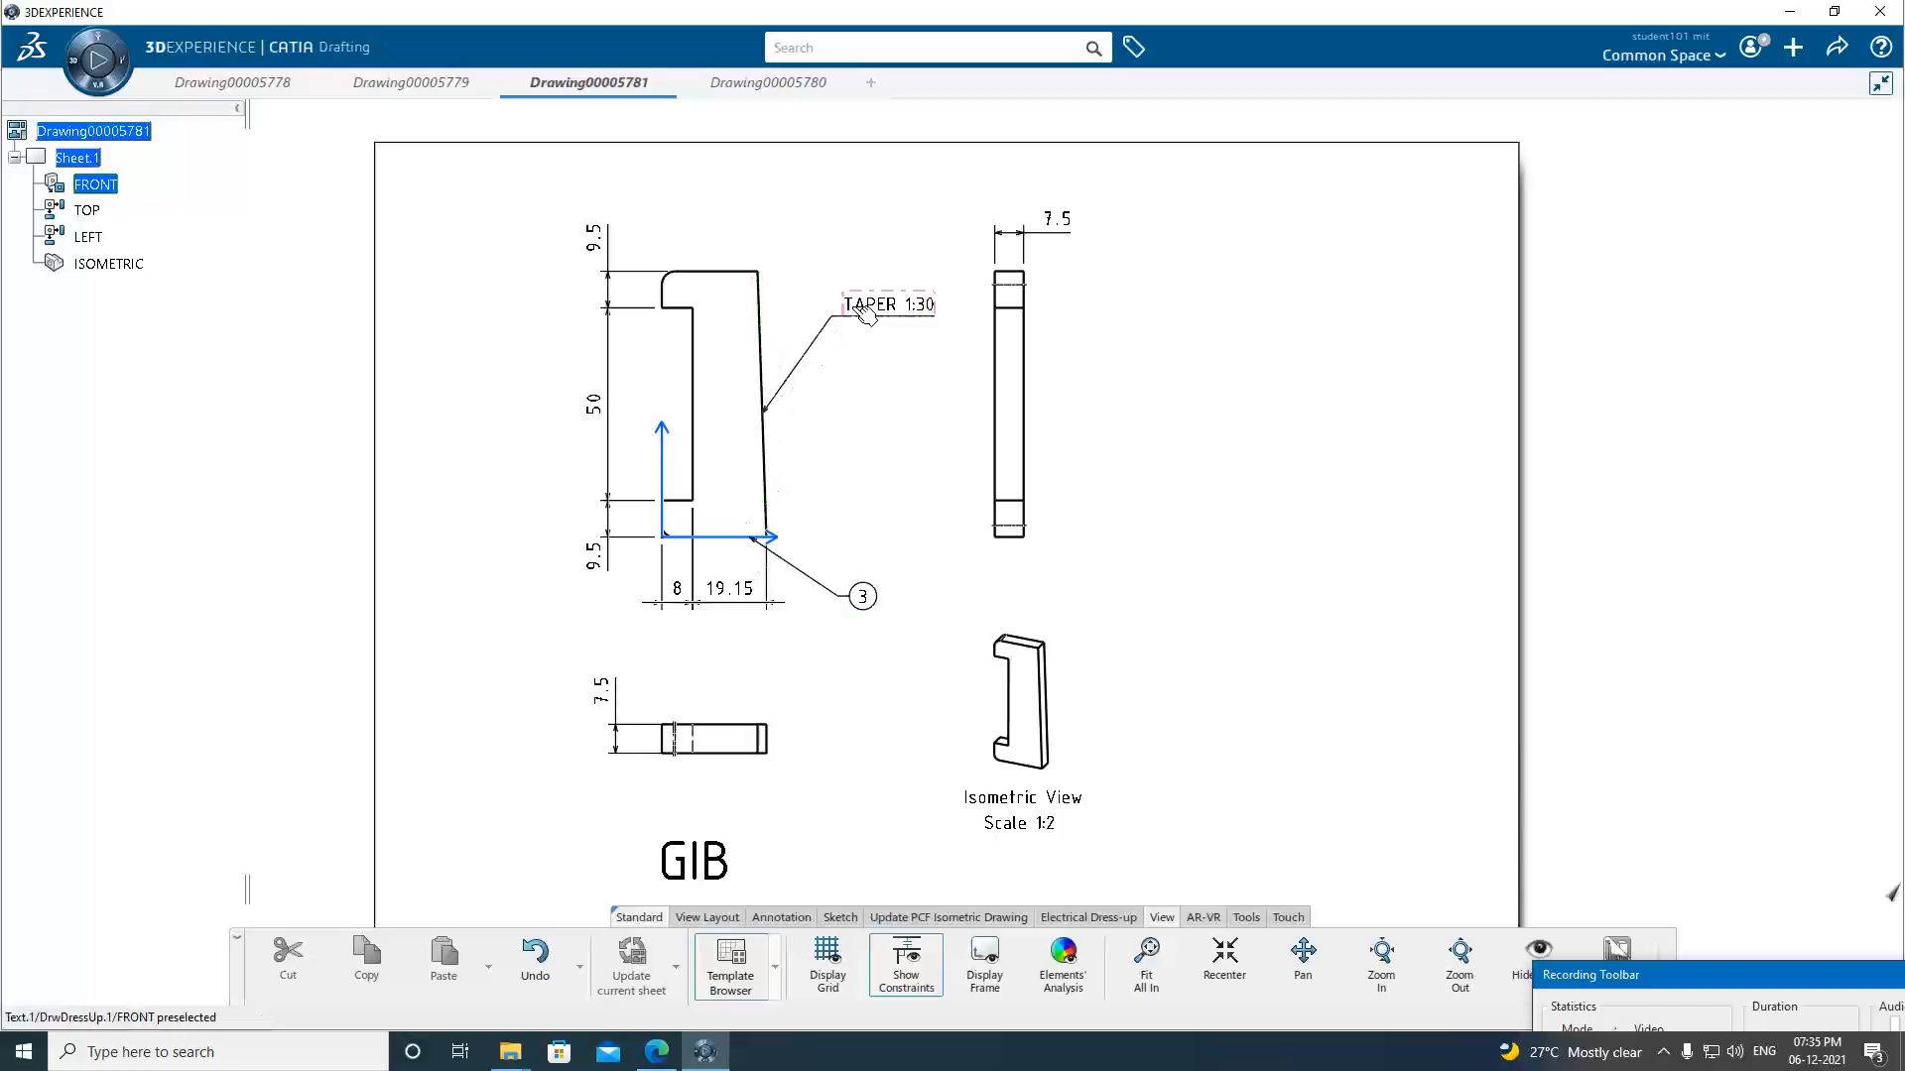
{"action": "left_click", "coordinate": [656, 1052]}
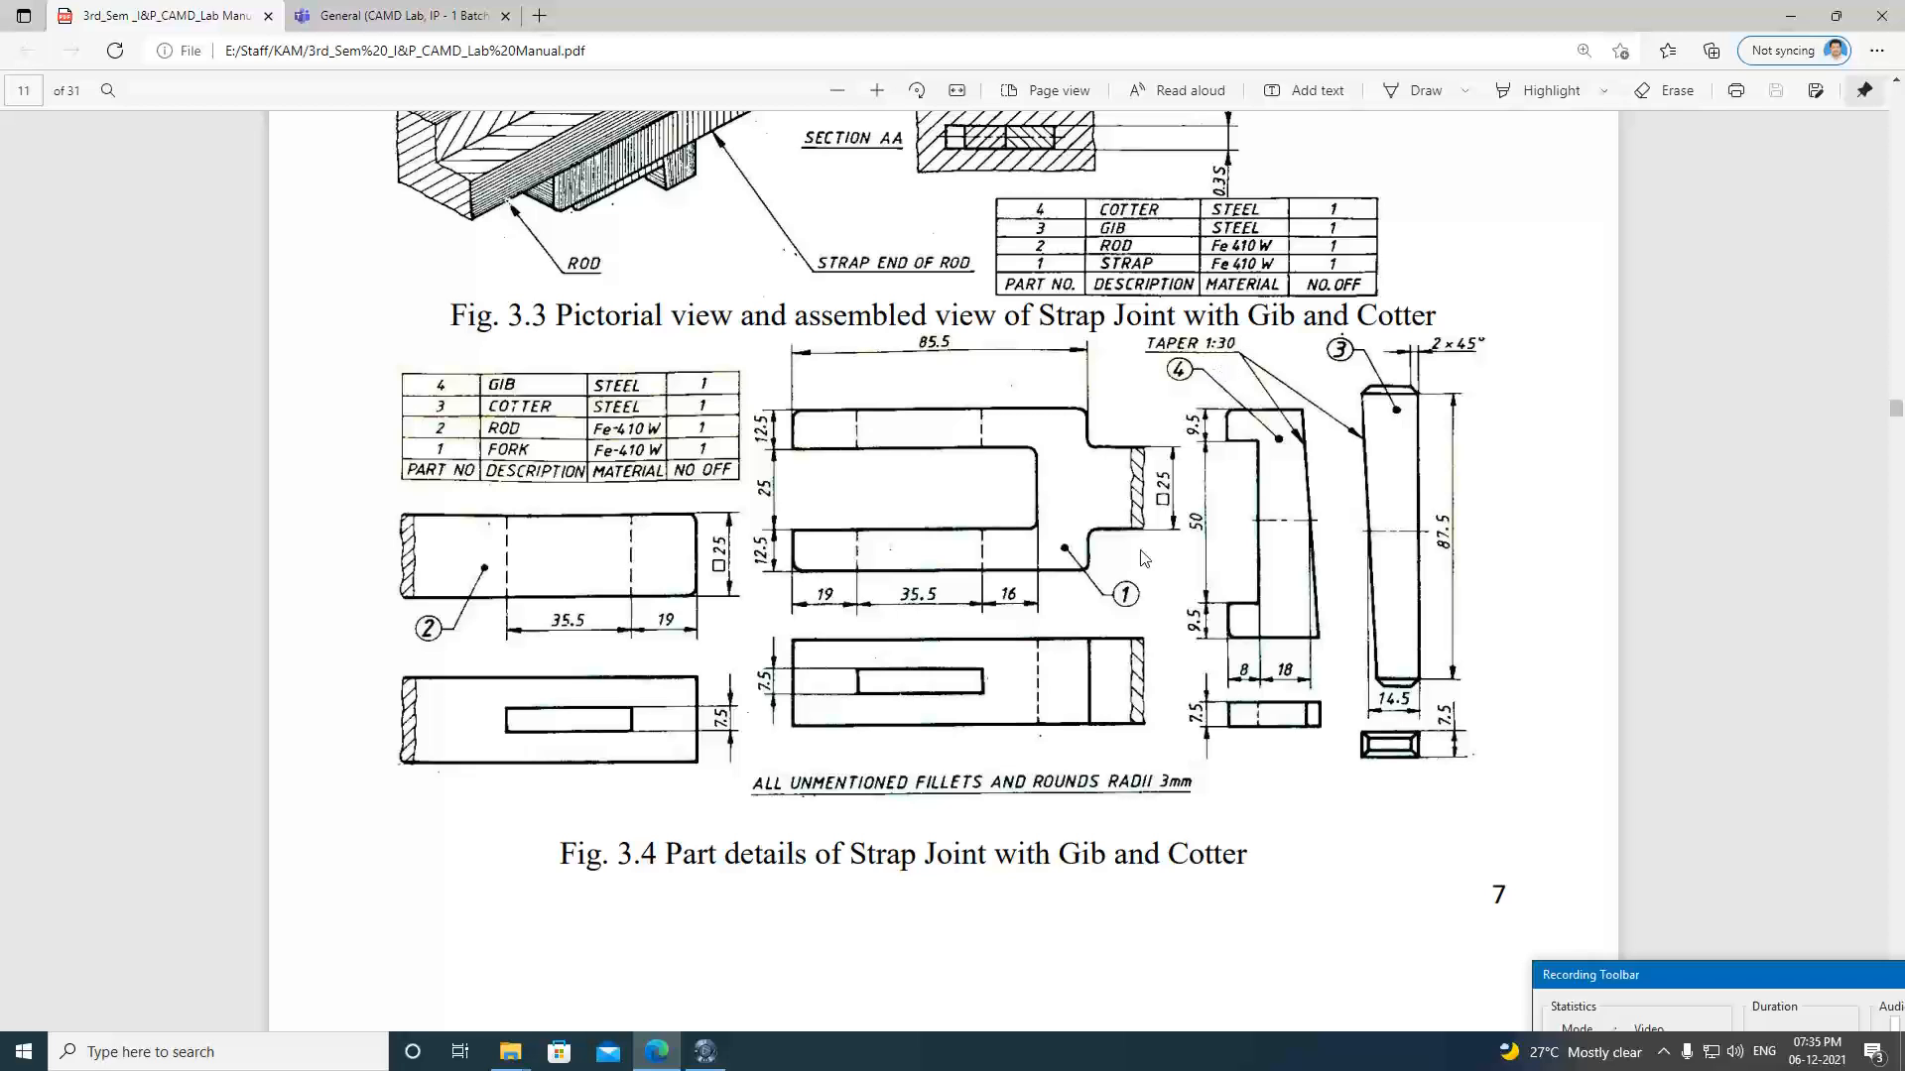
{"action": "left_click", "coordinate": [707, 1053]}
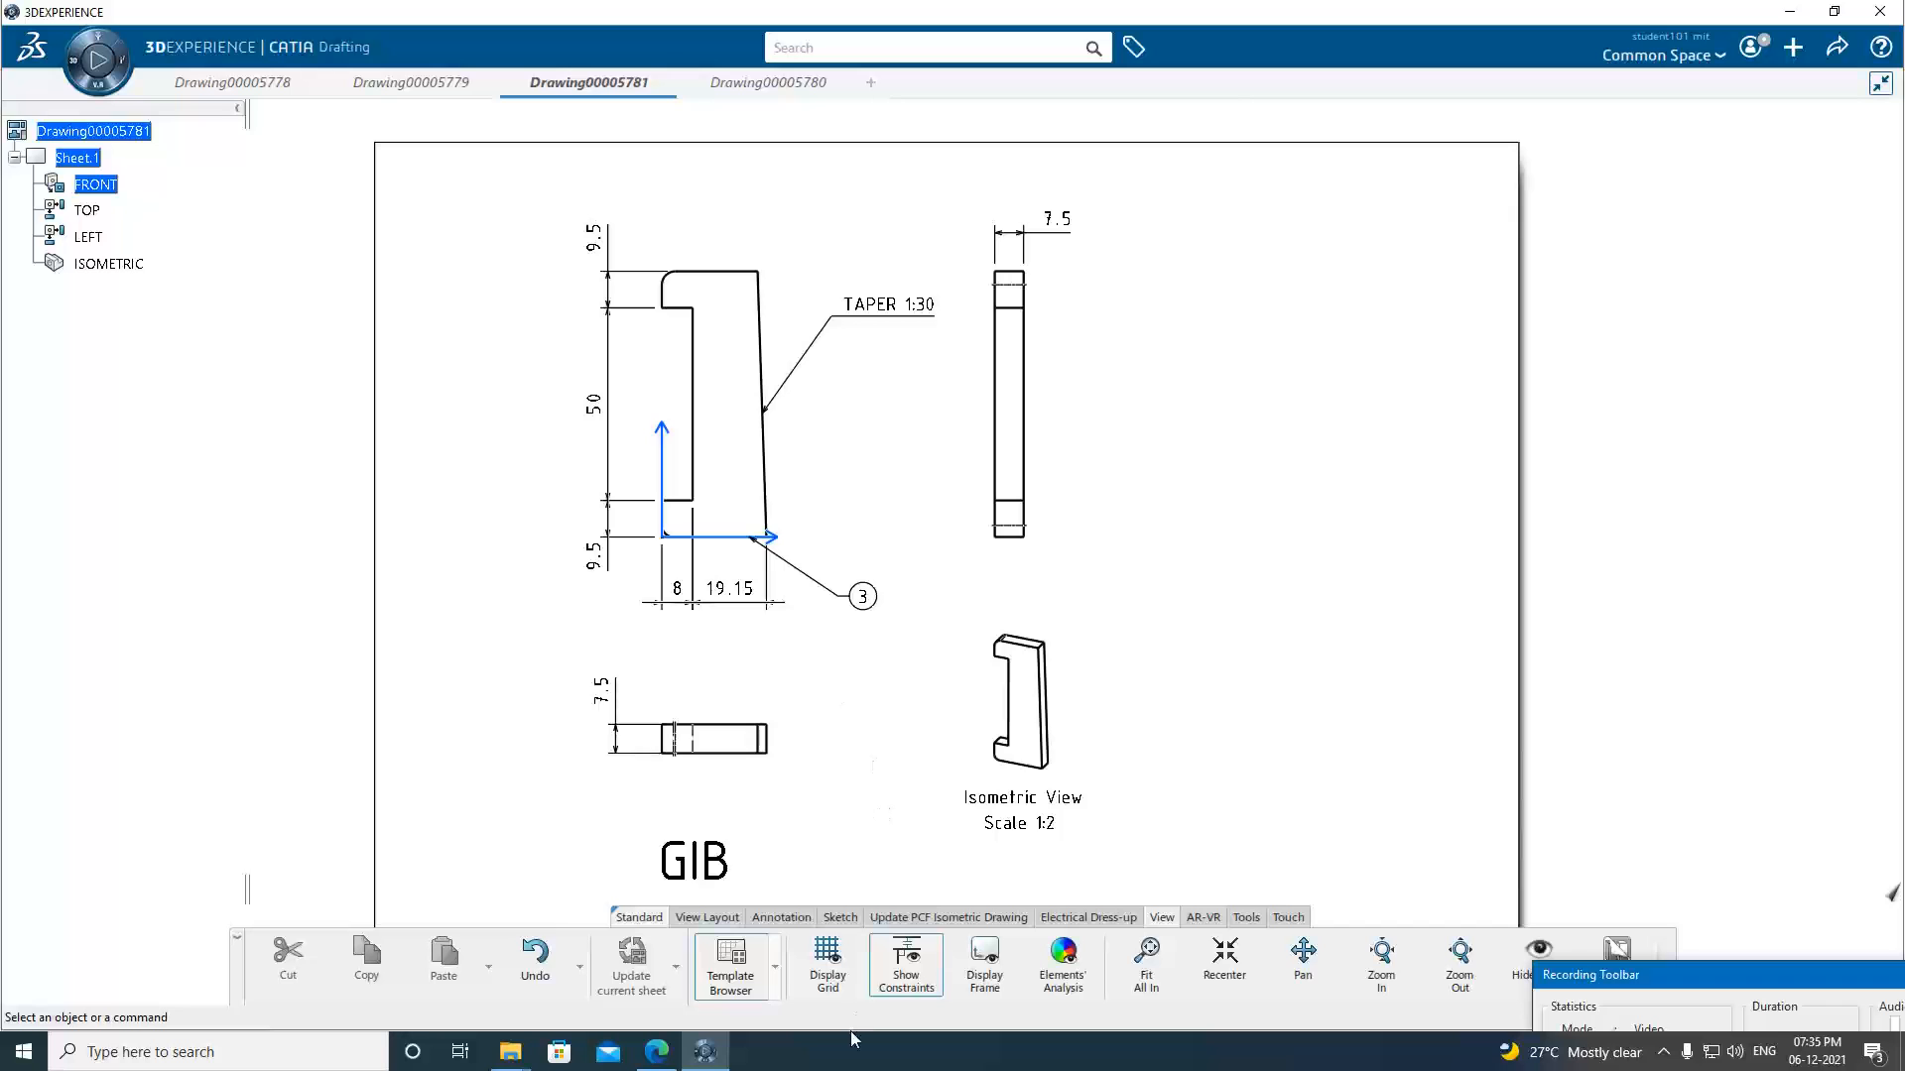
{"action": "left_click", "coordinate": [689, 1053]}
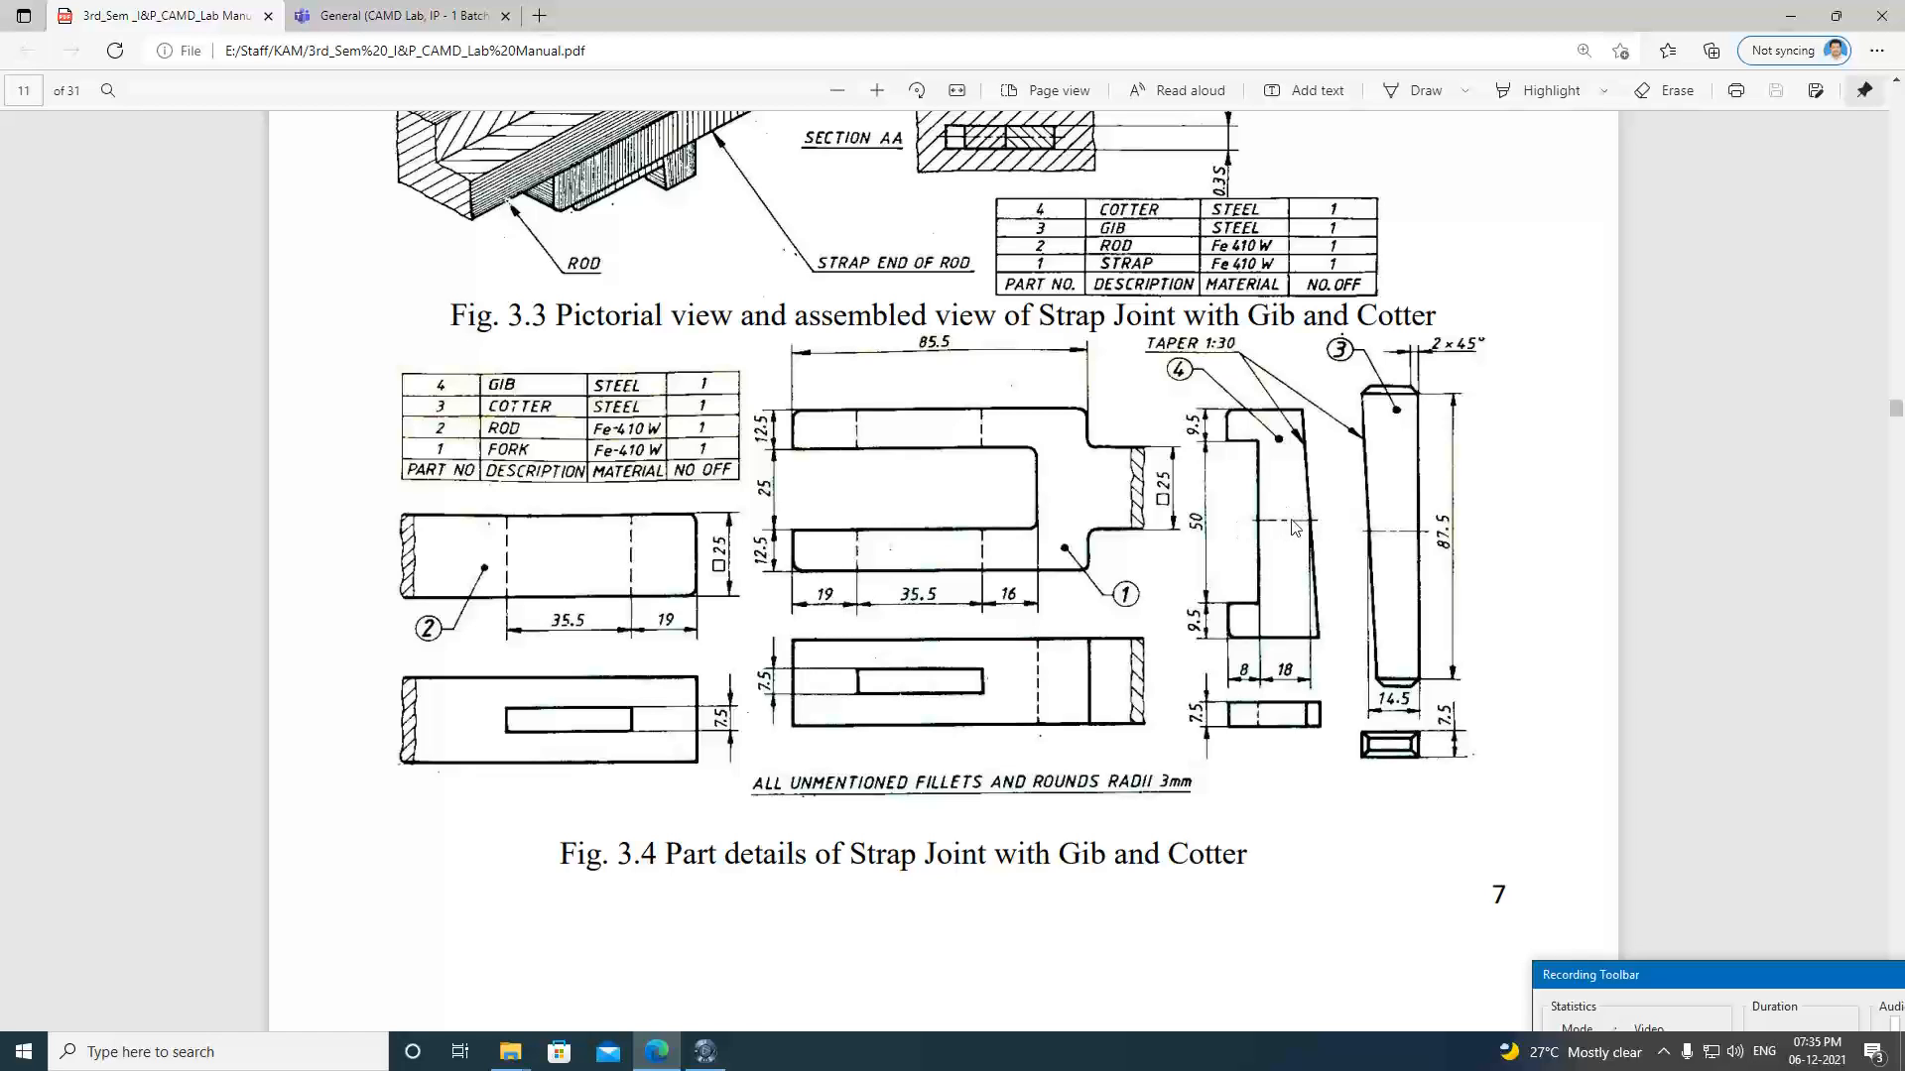
{"action": "key", "text": "alt+Tab"}
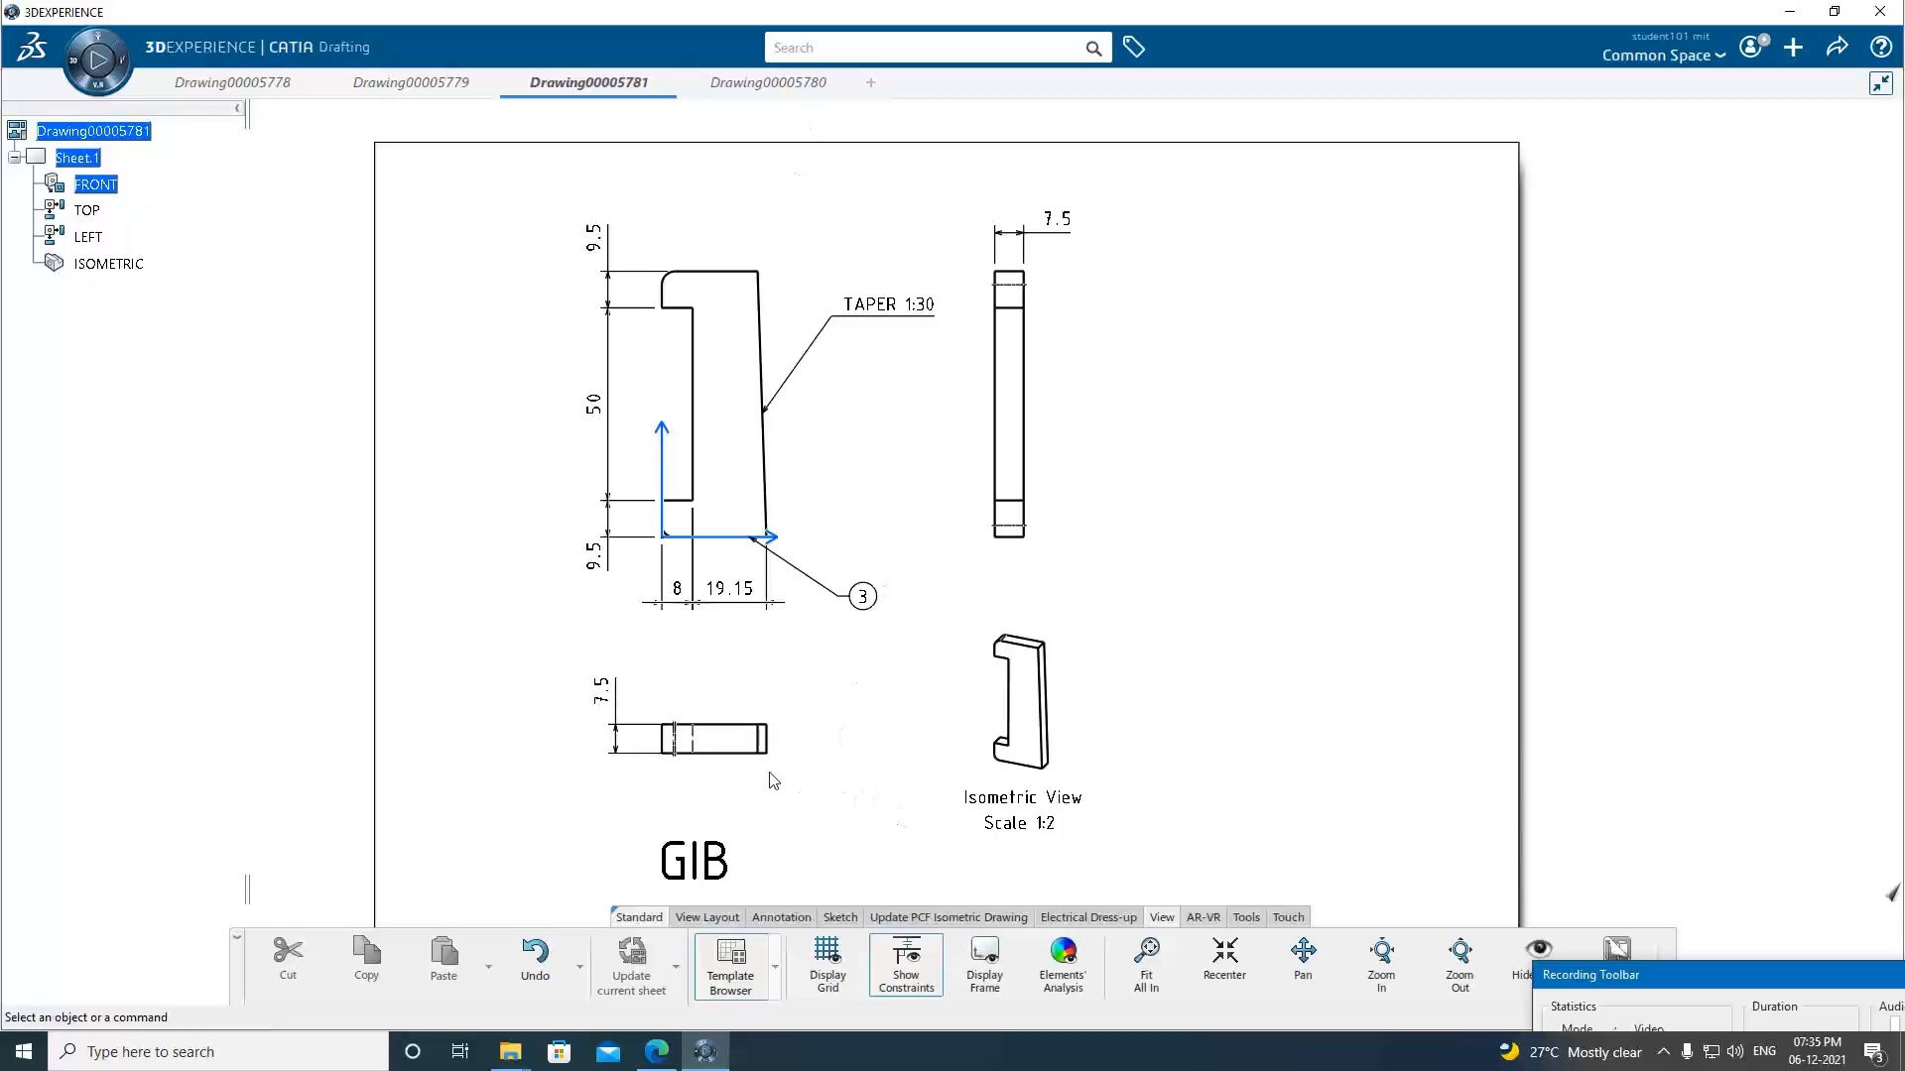
Switch to the cotter drawing, Drawing00005780, review the text annotation types, and display the grid and the view frames.
{"action": "left_click", "coordinate": [753, 85]}
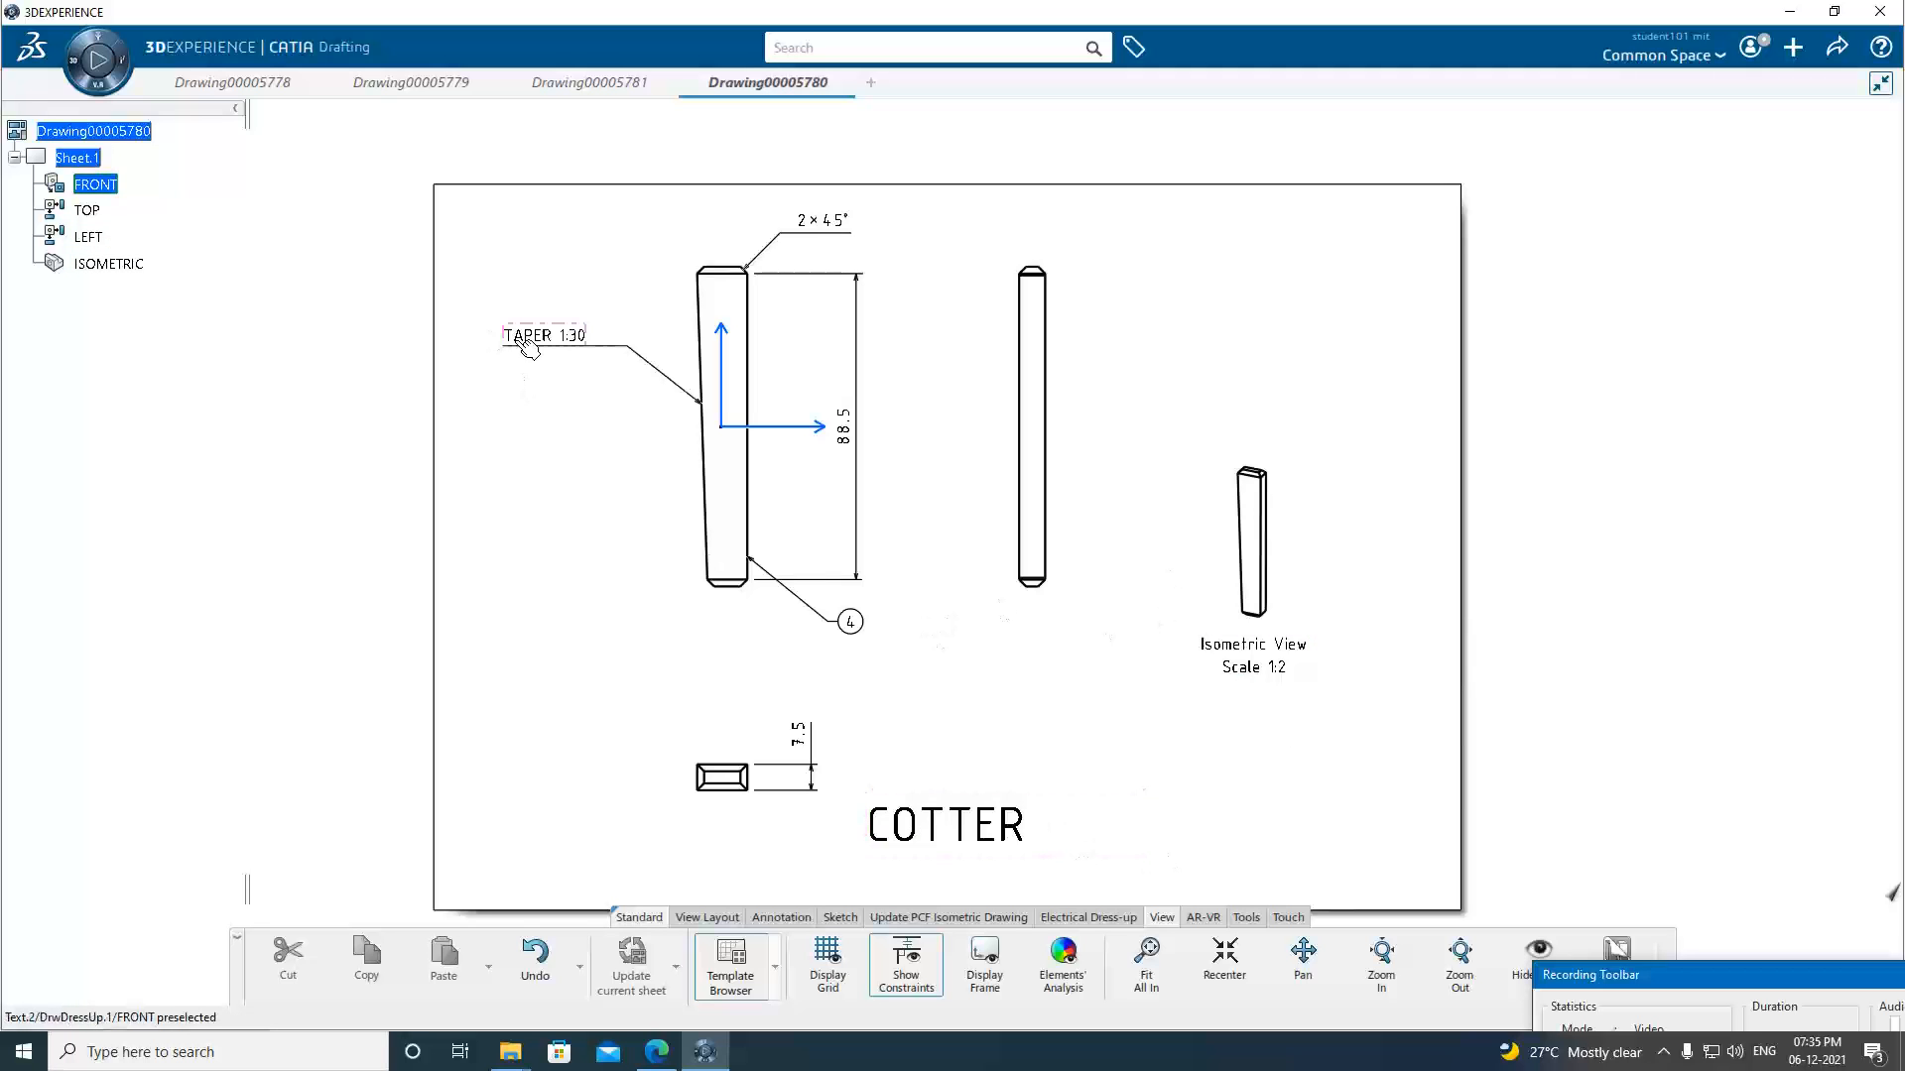
{"action": "left_click", "coordinate": [777, 915]}
{"action": "left_click", "coordinate": [943, 967]}
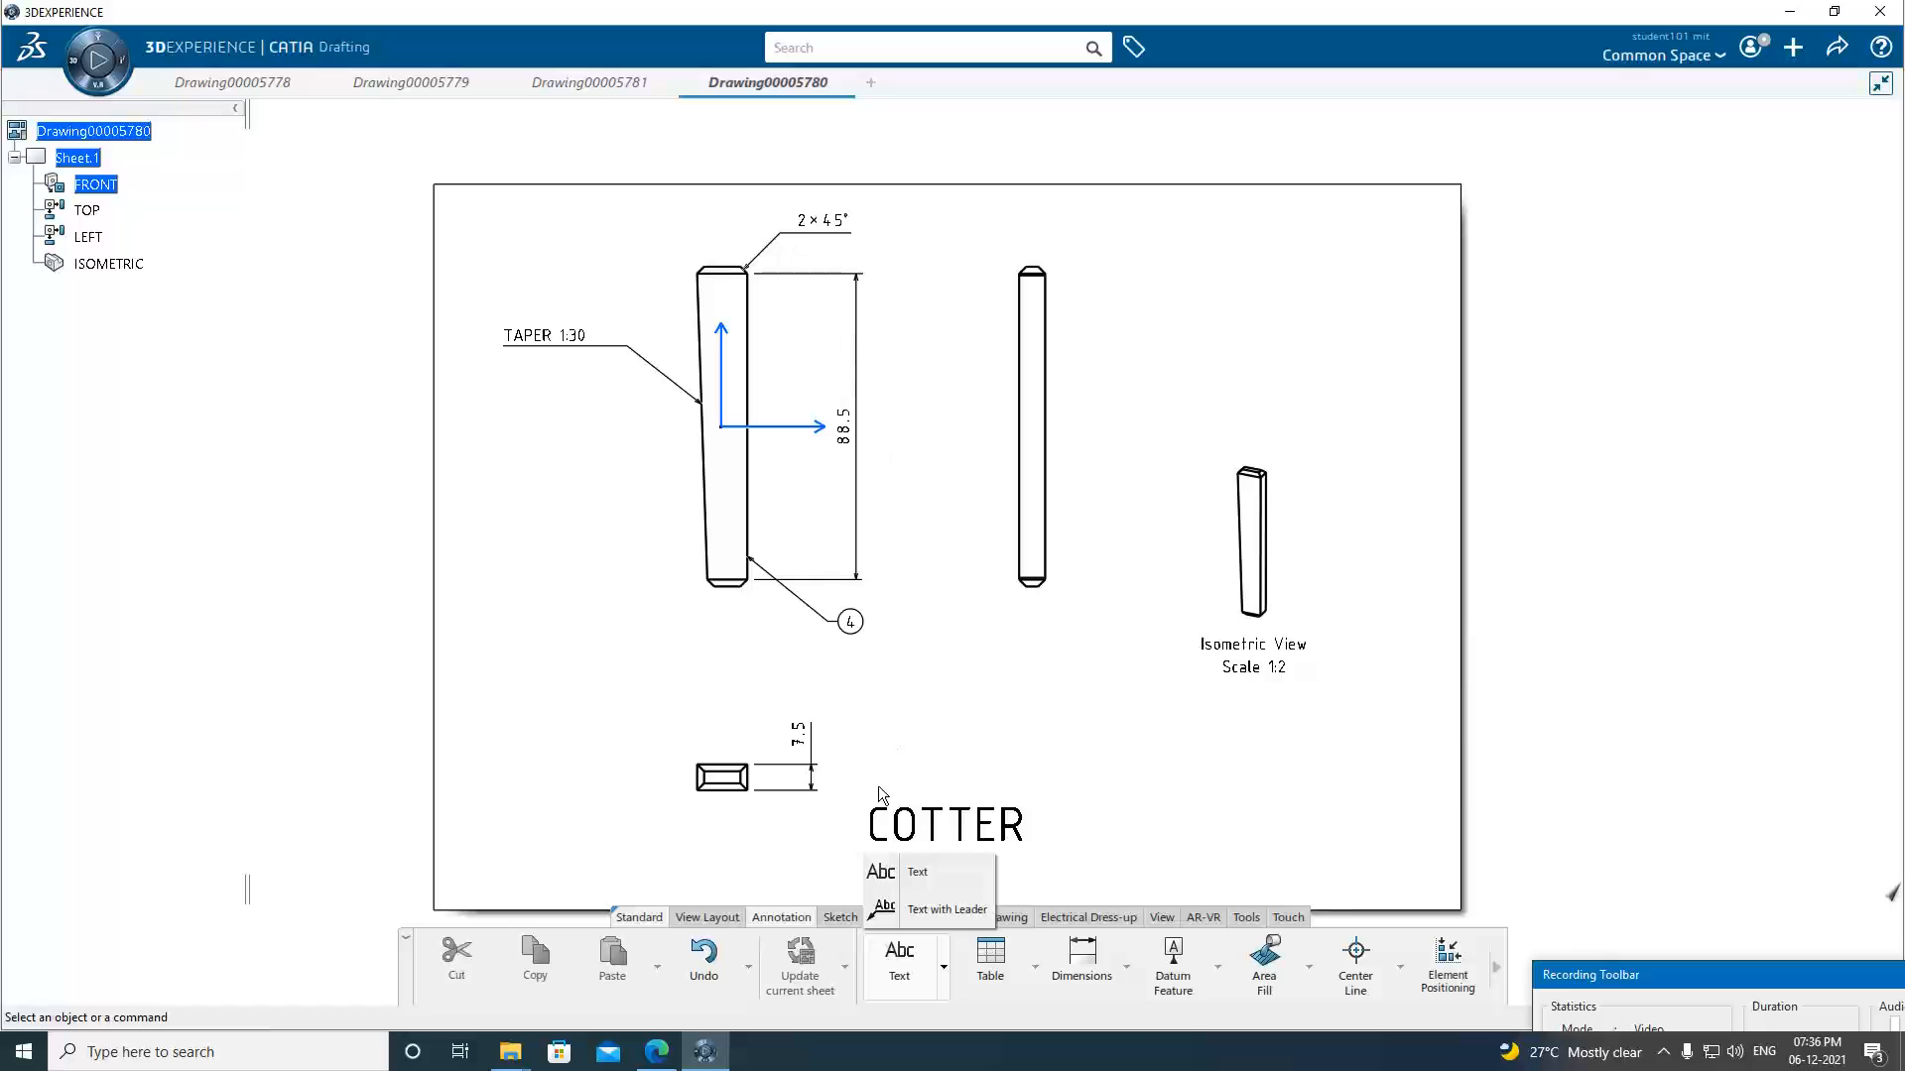
{"action": "left_click", "coordinate": [1162, 916]}
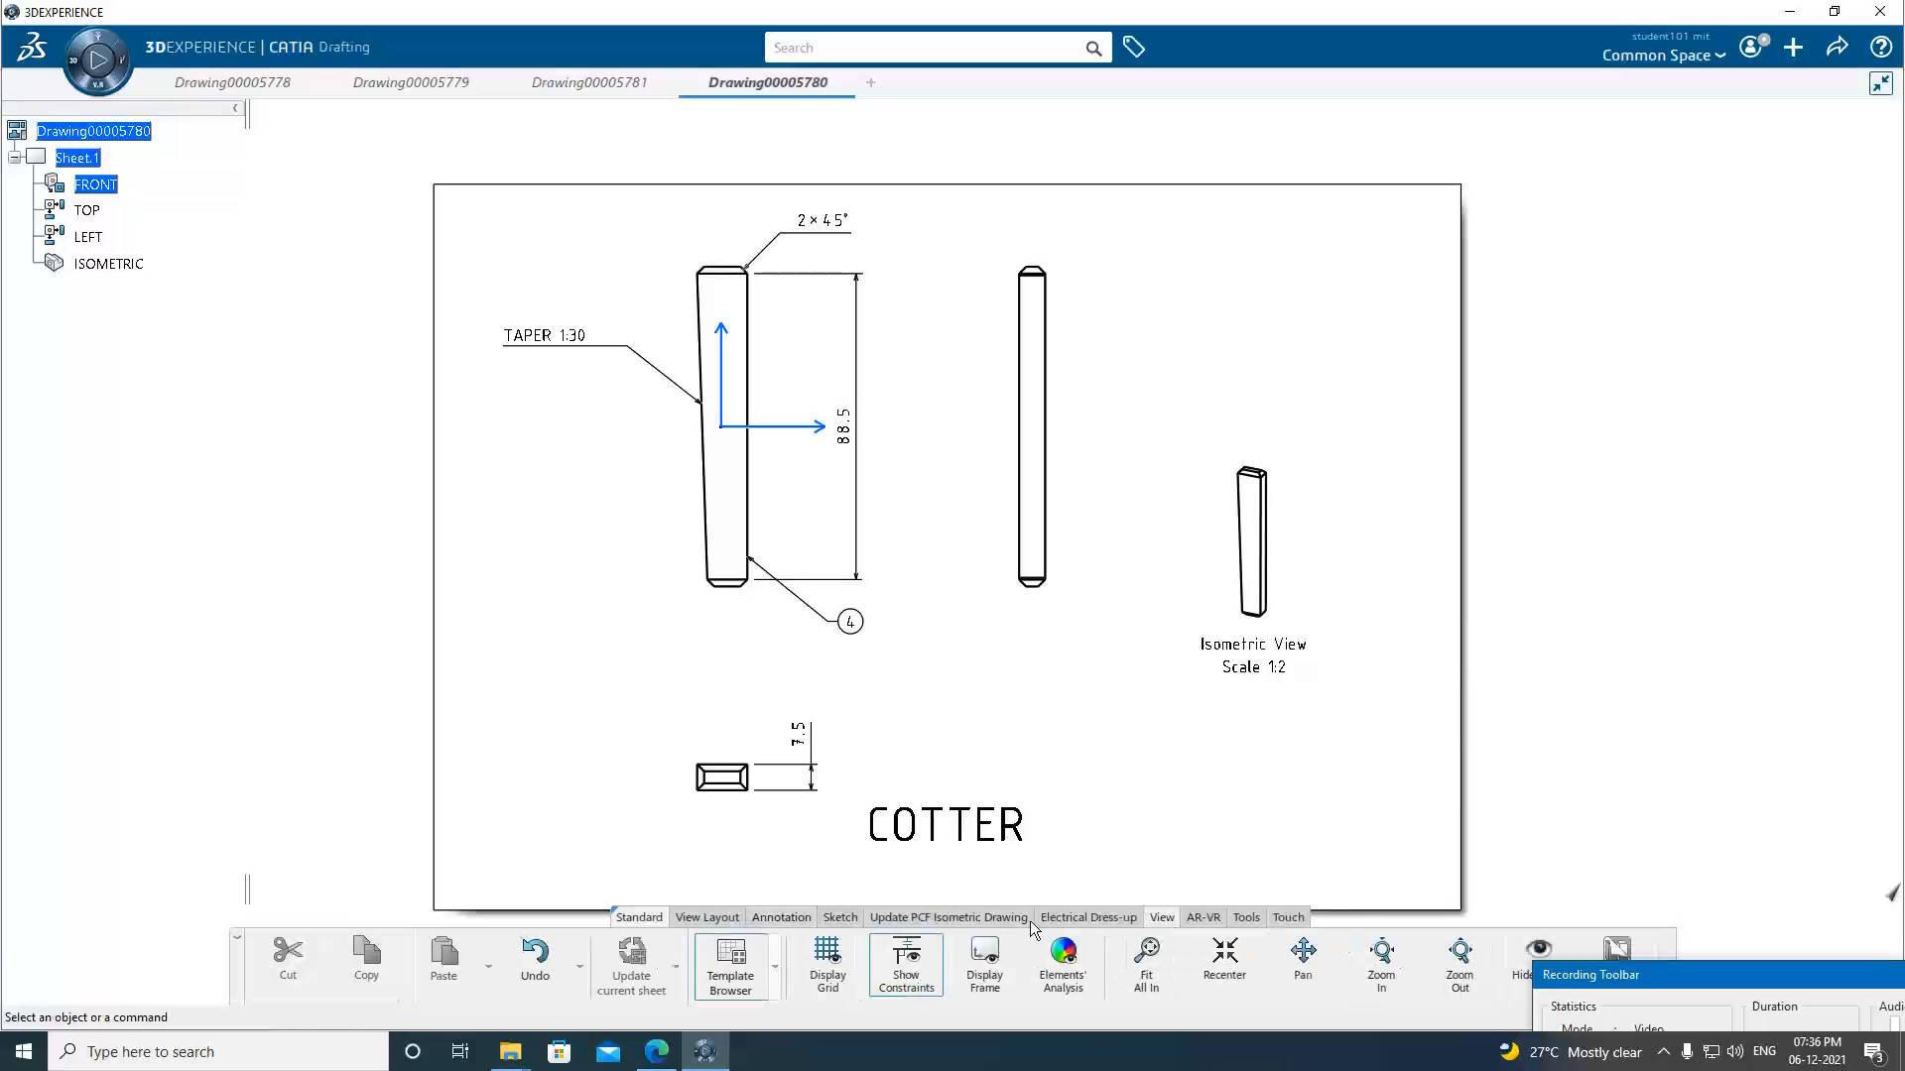
{"action": "left_click", "coordinate": [831, 980]}
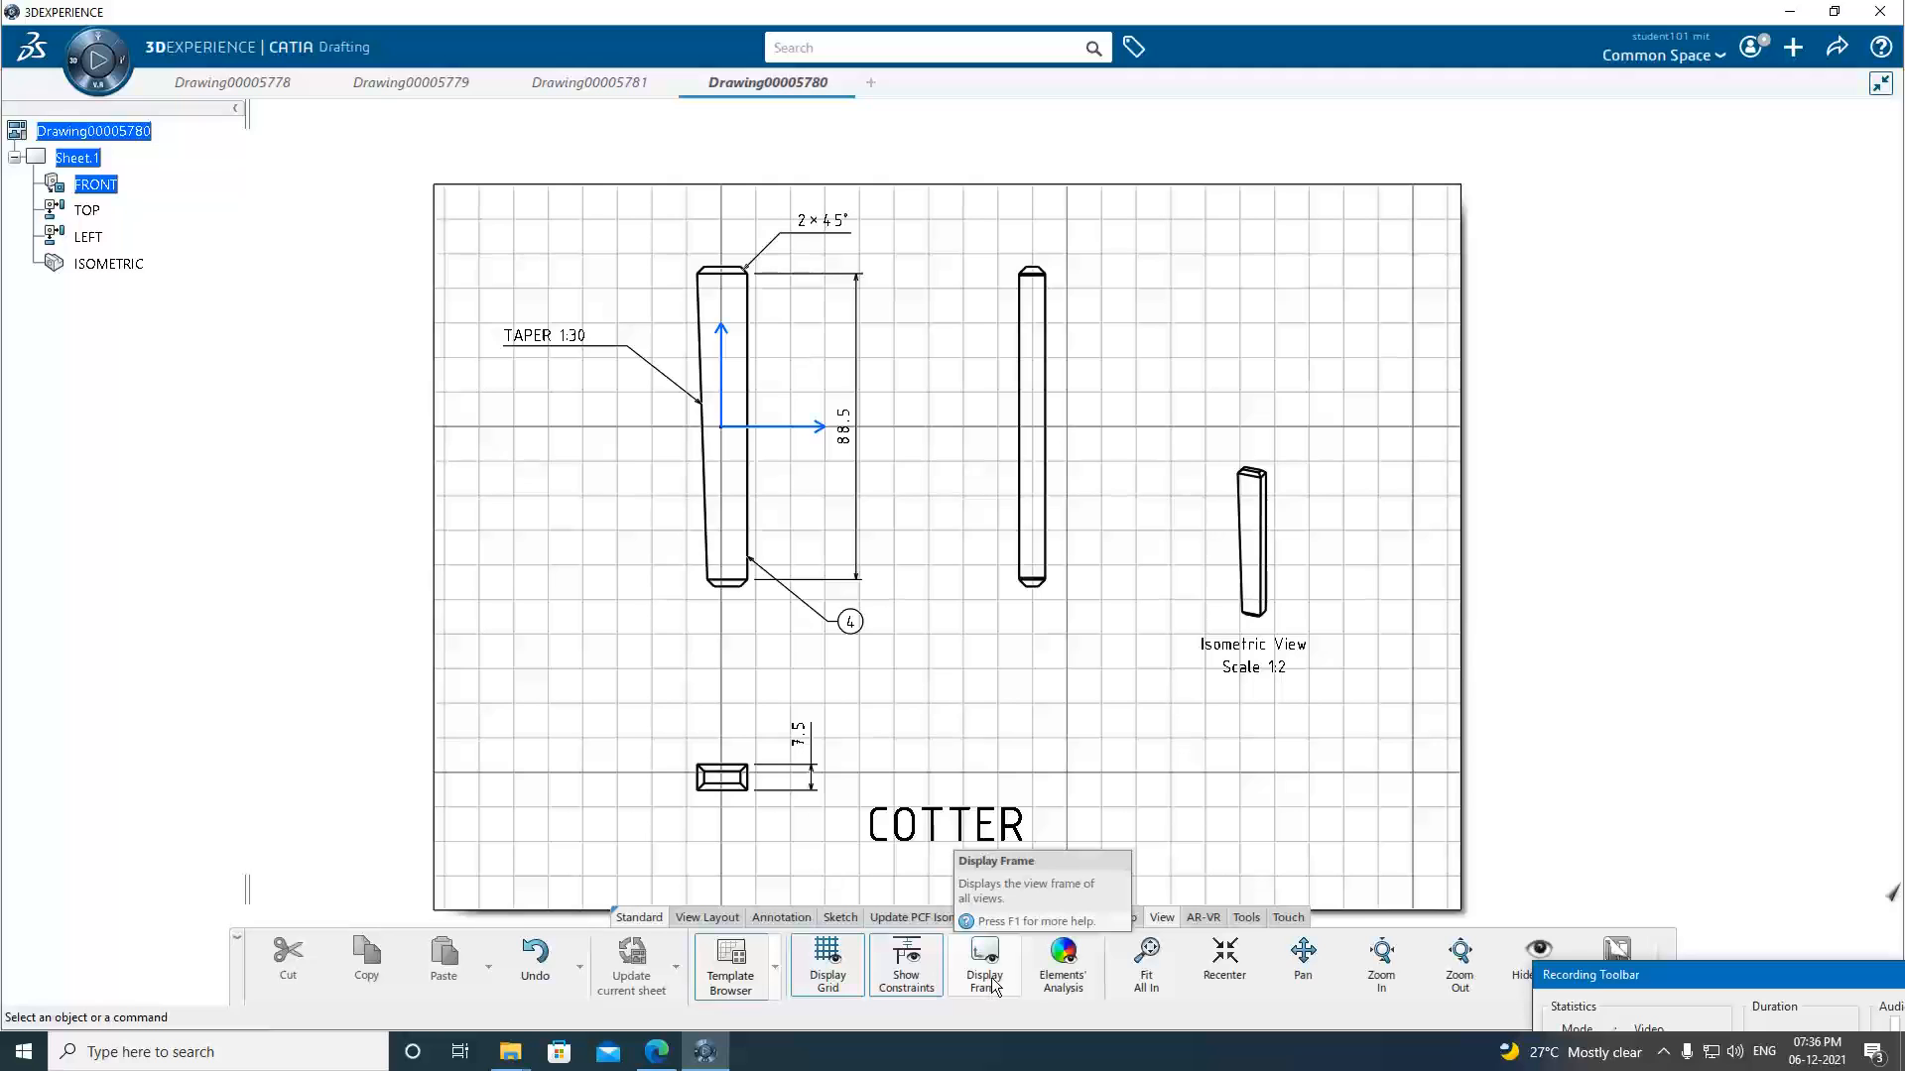
{"action": "left_click", "coordinate": [995, 985]}
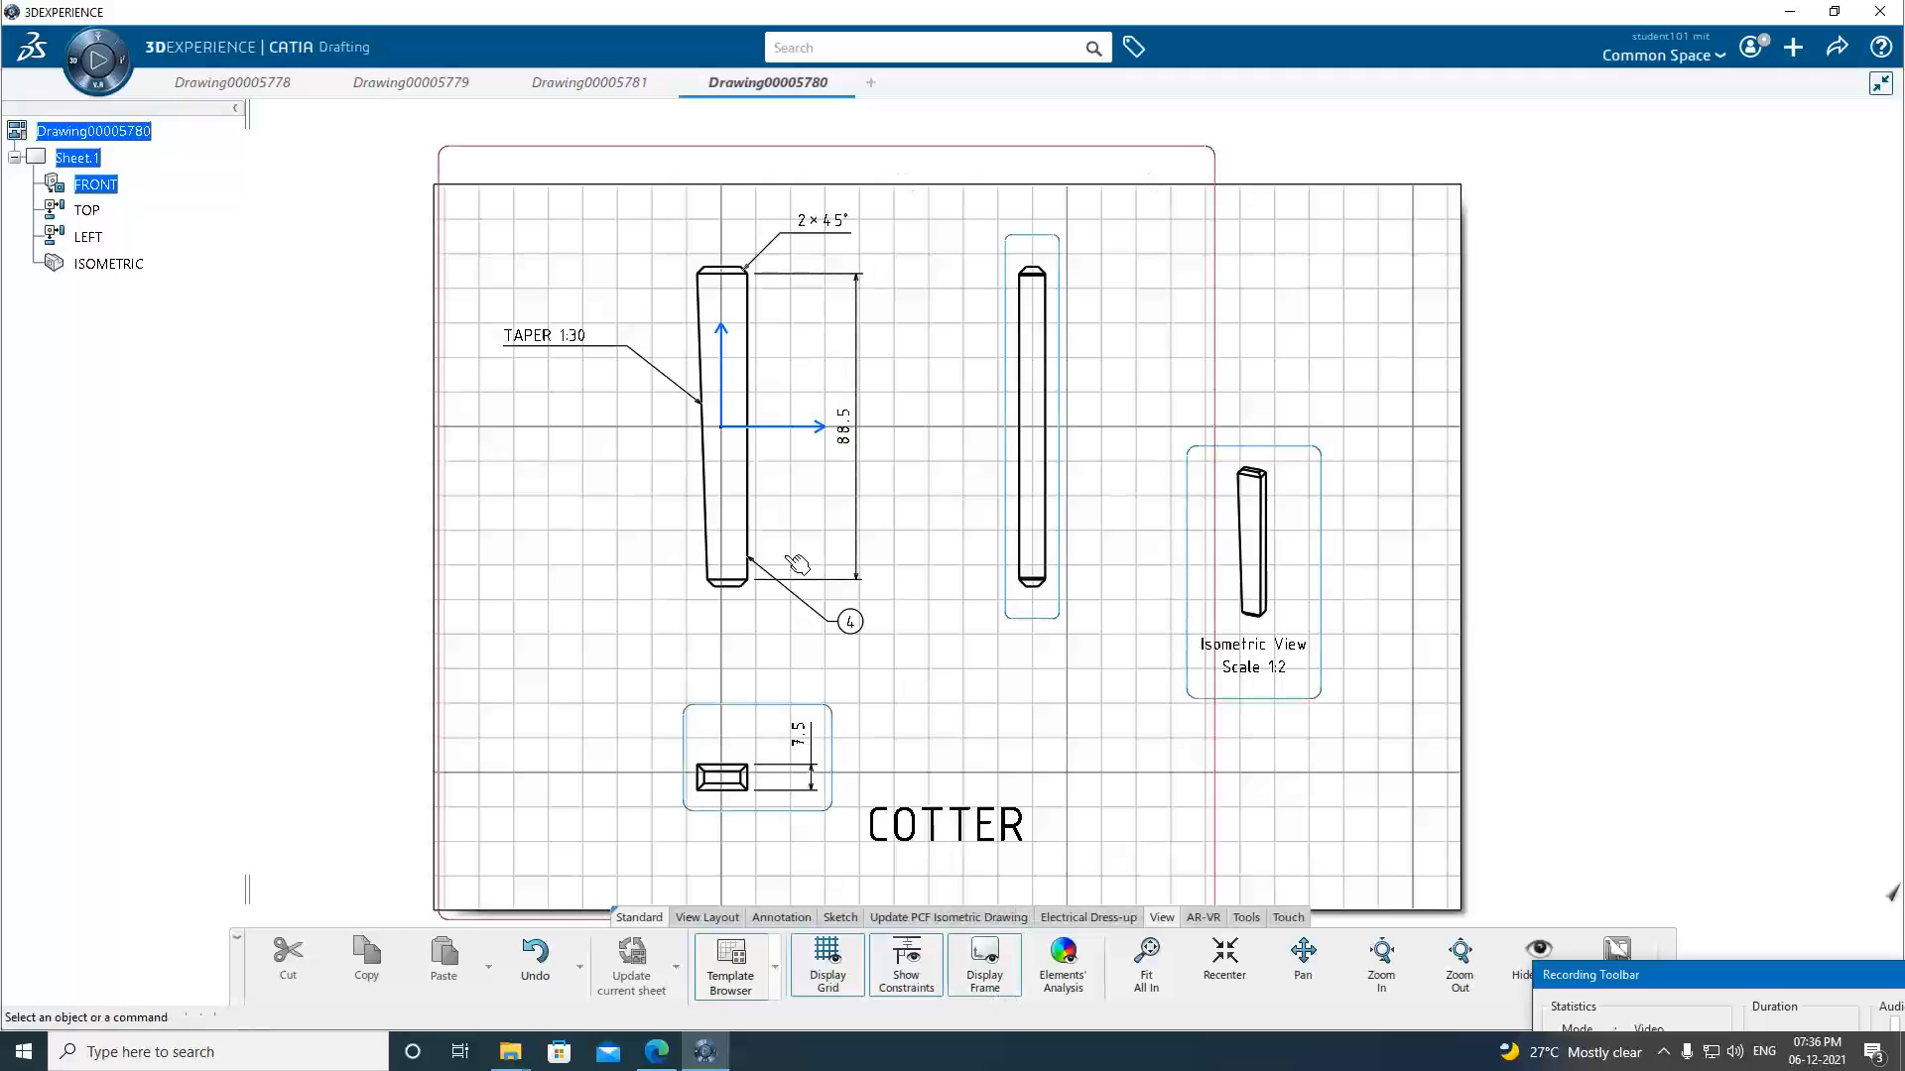
{"action": "left_click", "coordinate": [985, 968]}
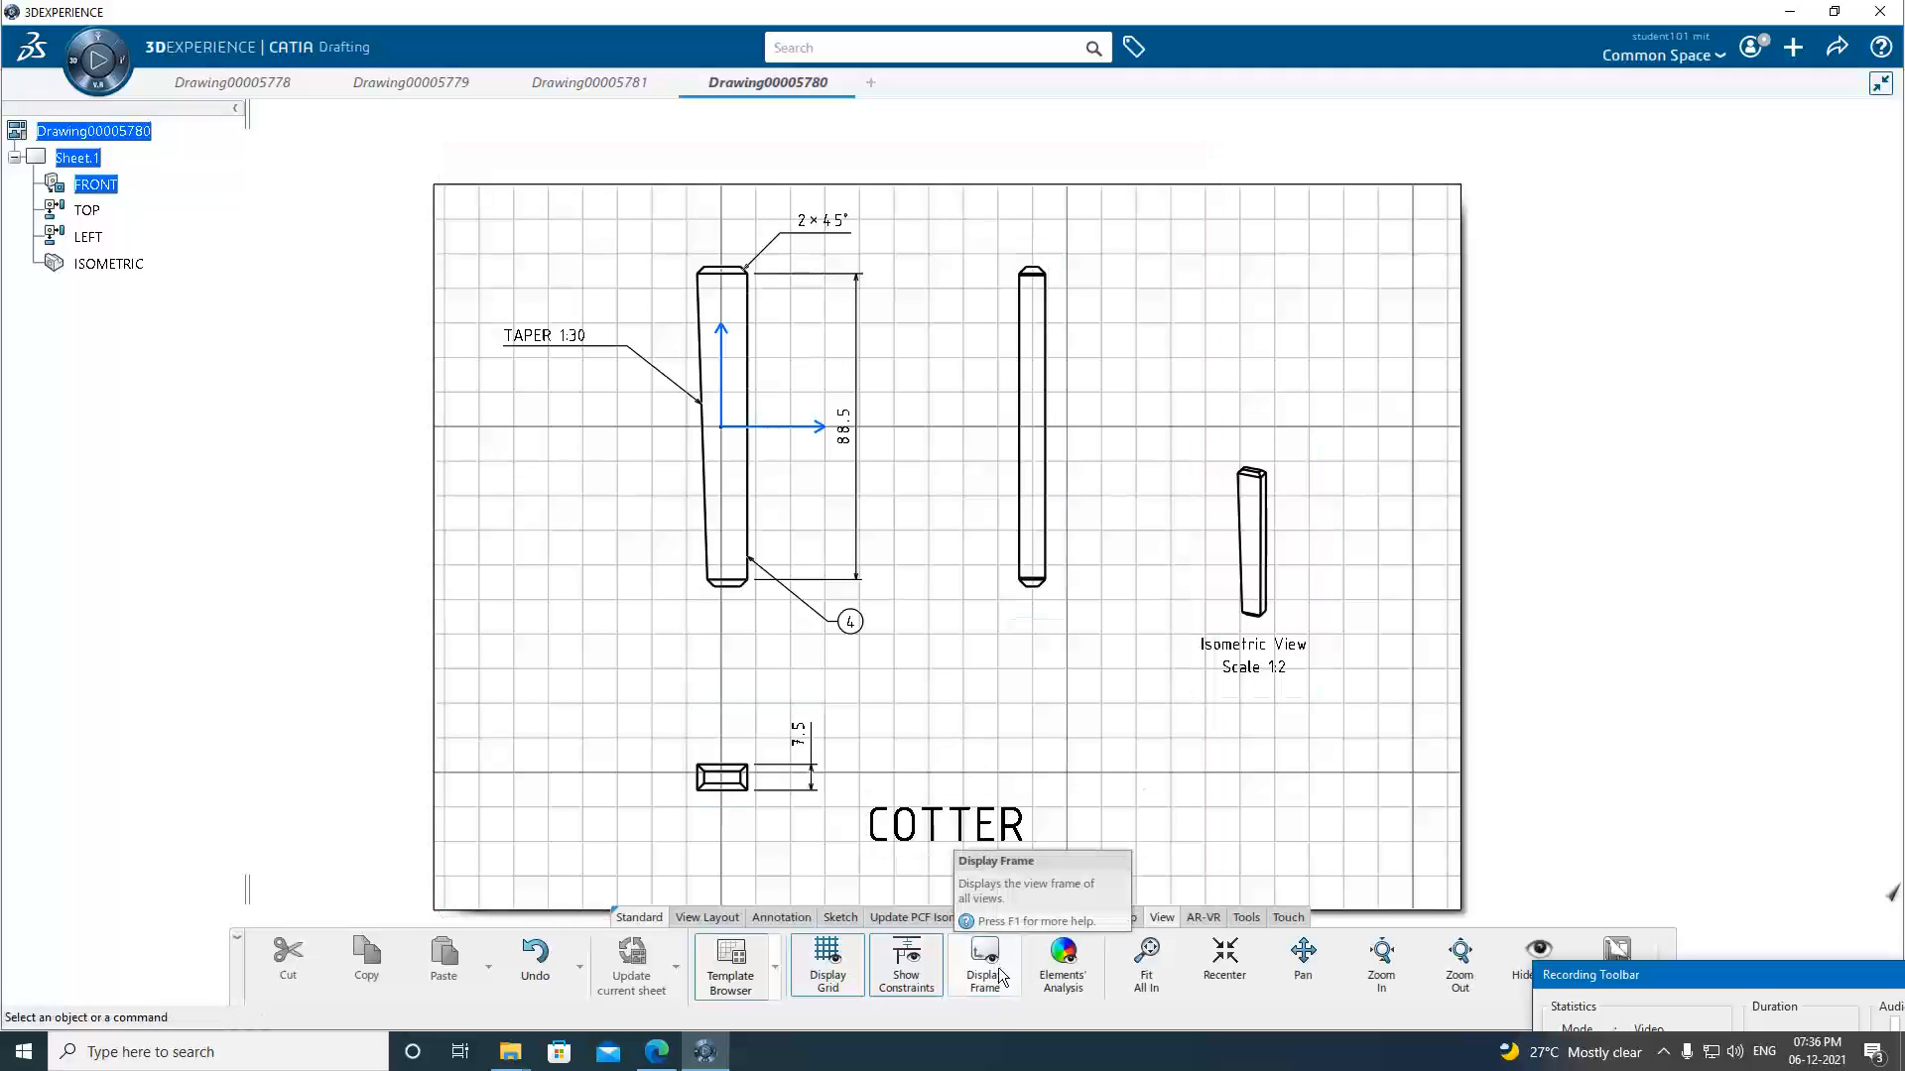
{"action": "left_click", "coordinate": [985, 967]}
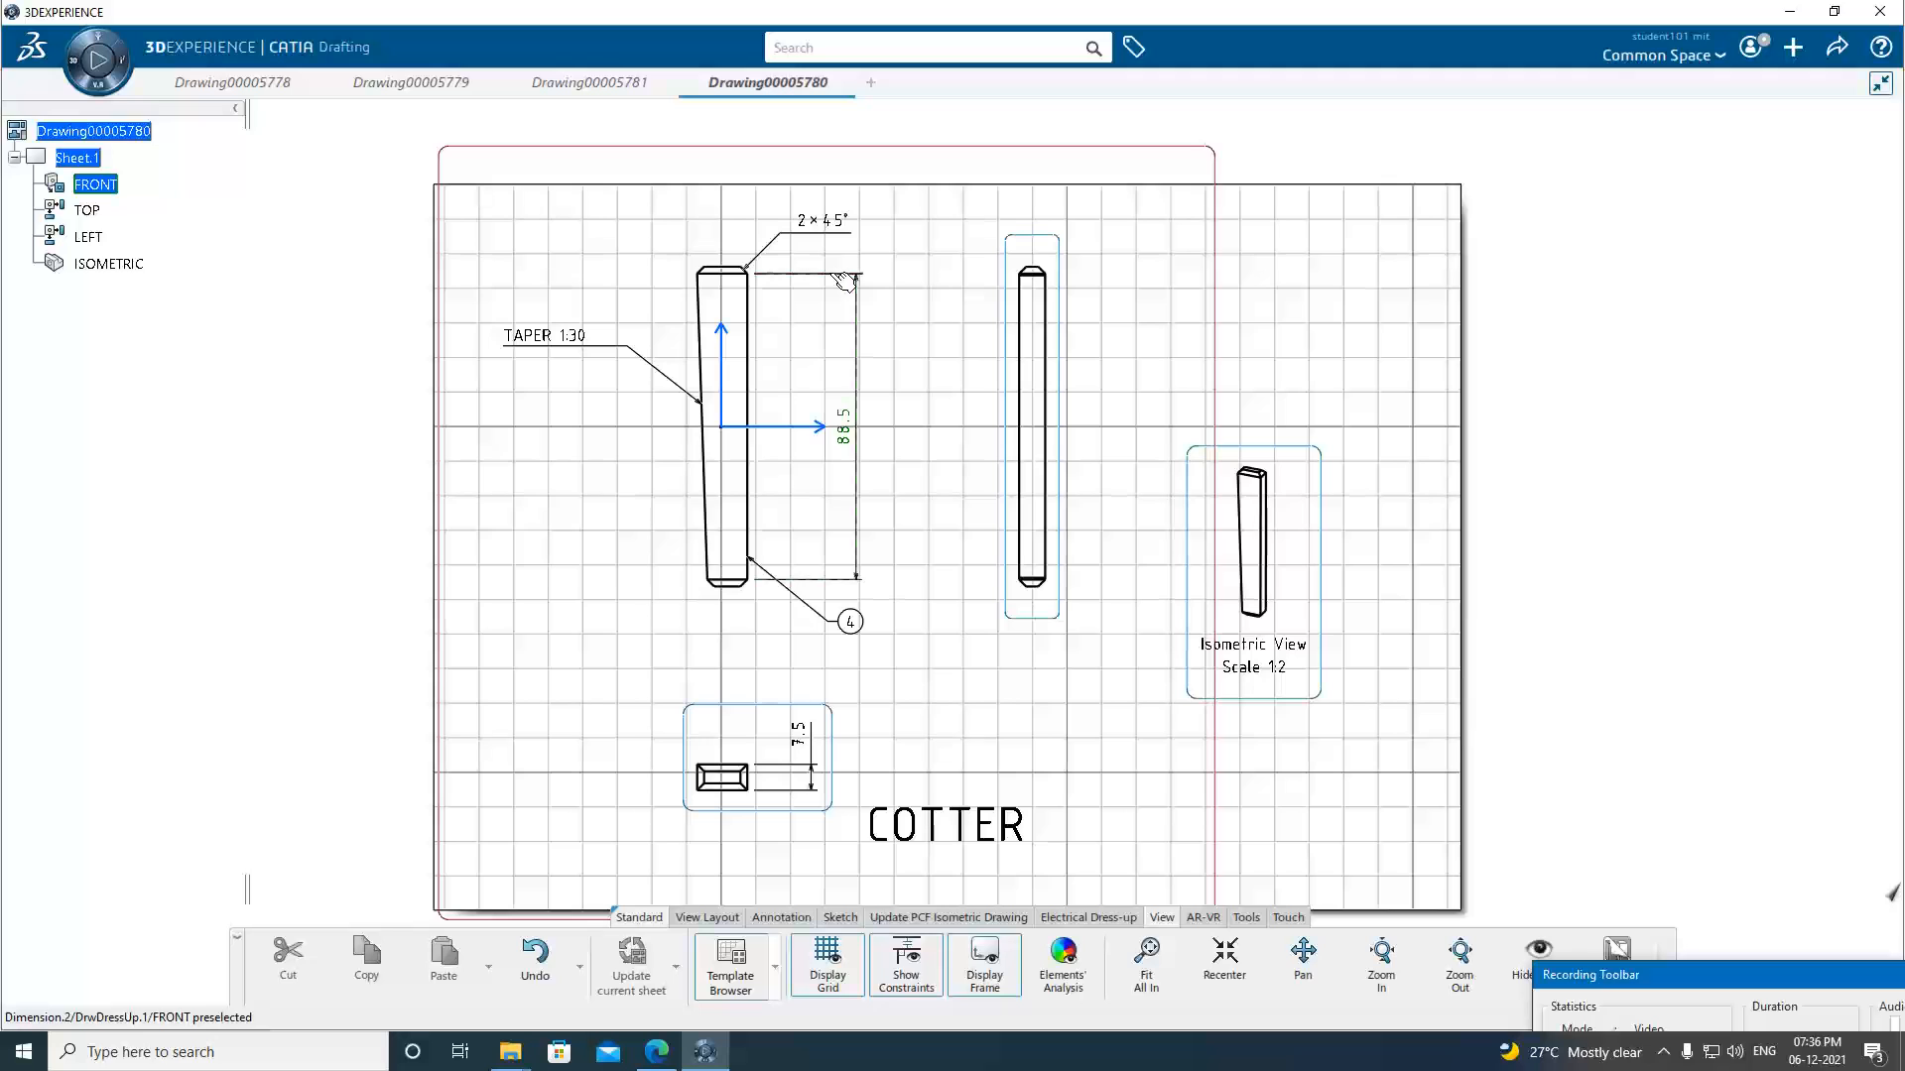
Delete the 2 × 45° chamfer dimension from the cotter's front view.
{"action": "left_click", "coordinate": [765, 247]}
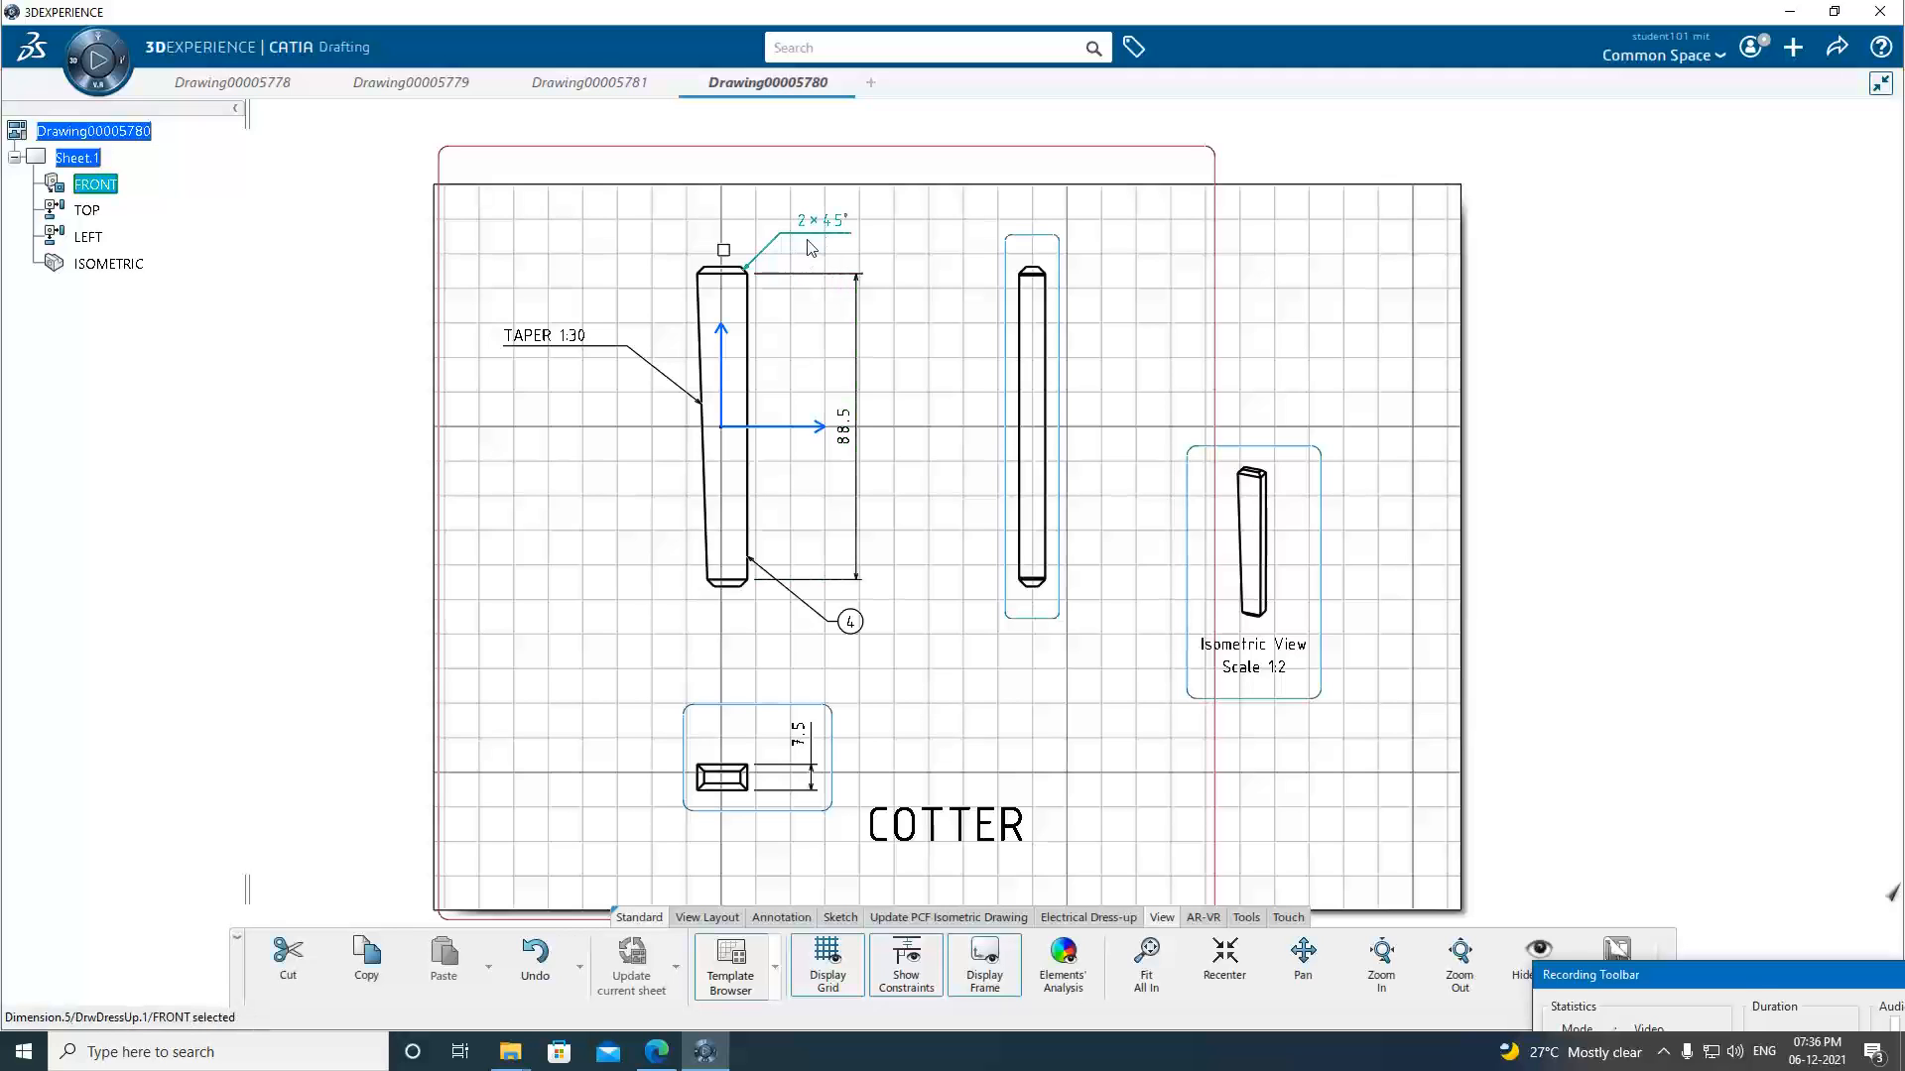
{"action": "key", "text": "Delete"}
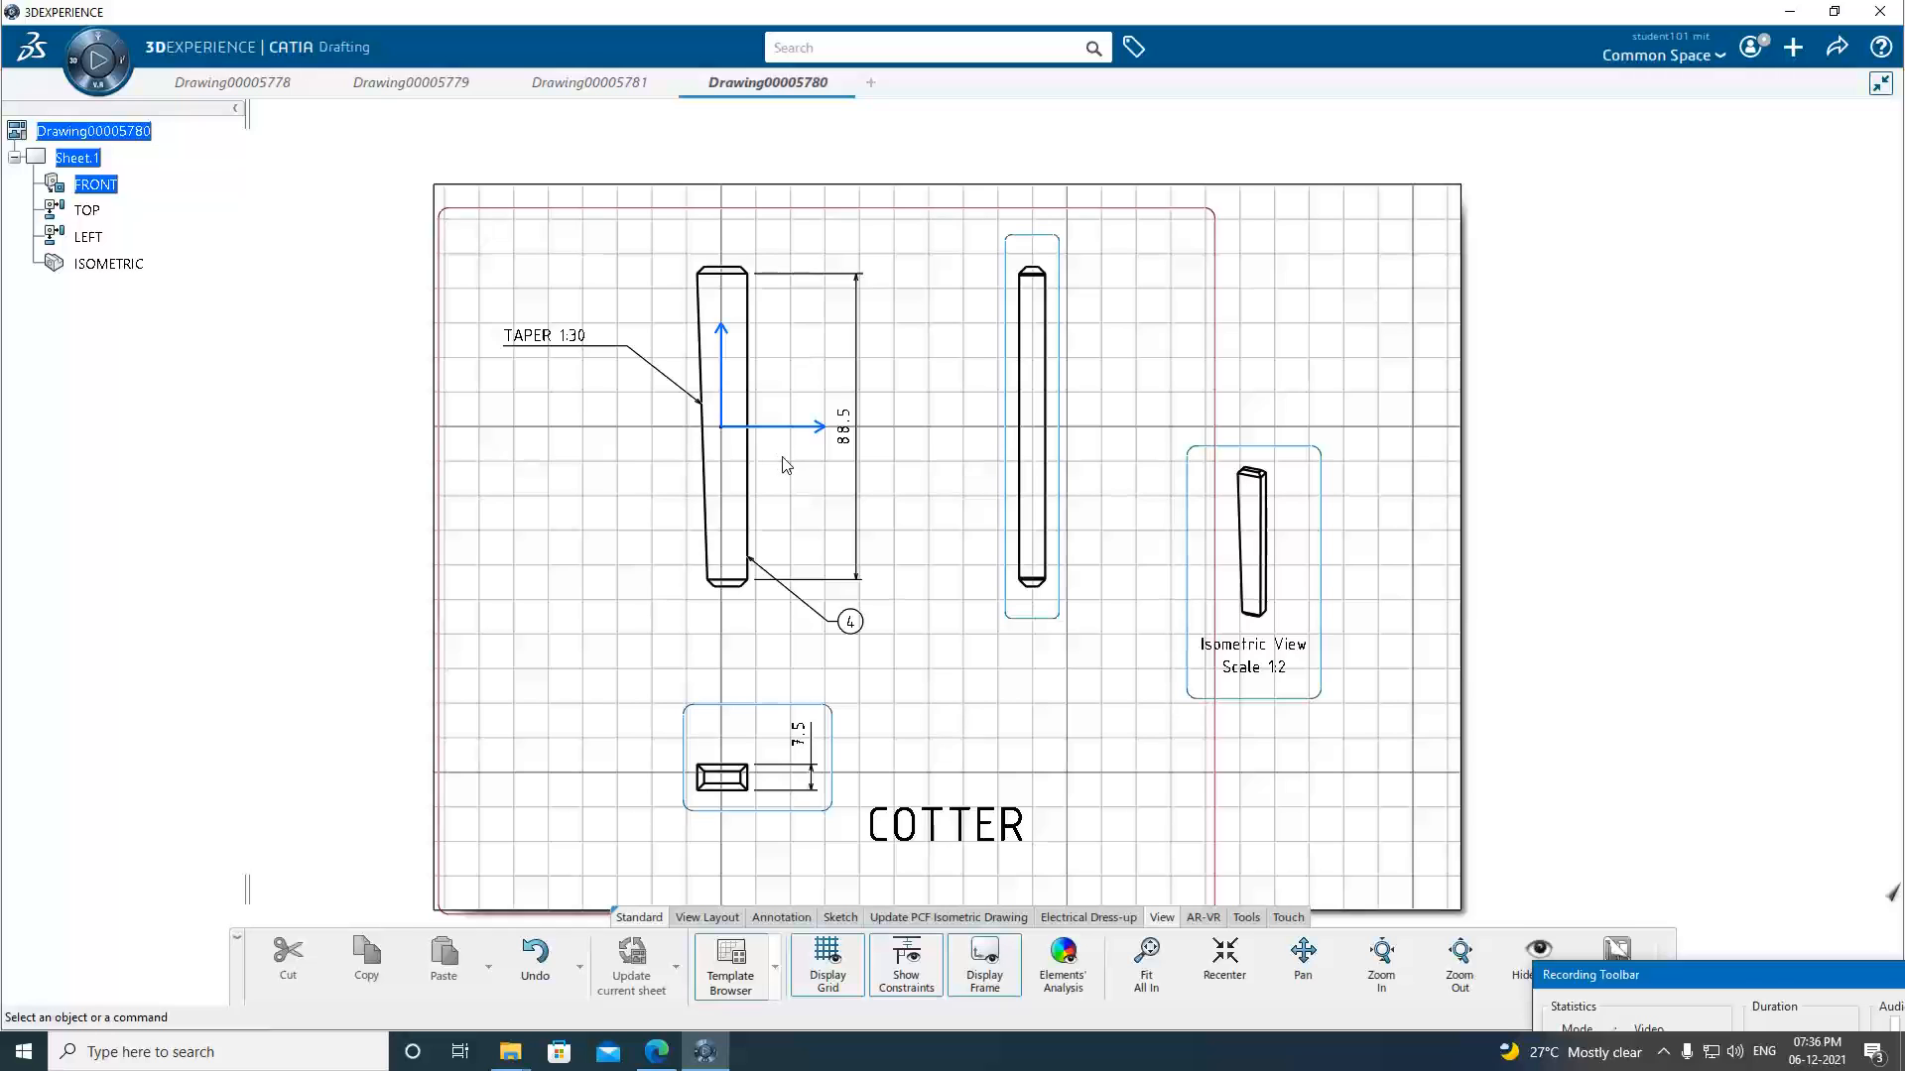
Add a Length x Angle chamfer dimension to the upper-right chamfer of the cotter's front view, checking the format in the lab manual PDF.
{"action": "middle_click_drag", "start_coordinate": [785, 463], "coordinate": [779, 426]}
{"action": "middle_click_drag", "start_coordinate": [644, 316], "coordinate": [775, 542]}
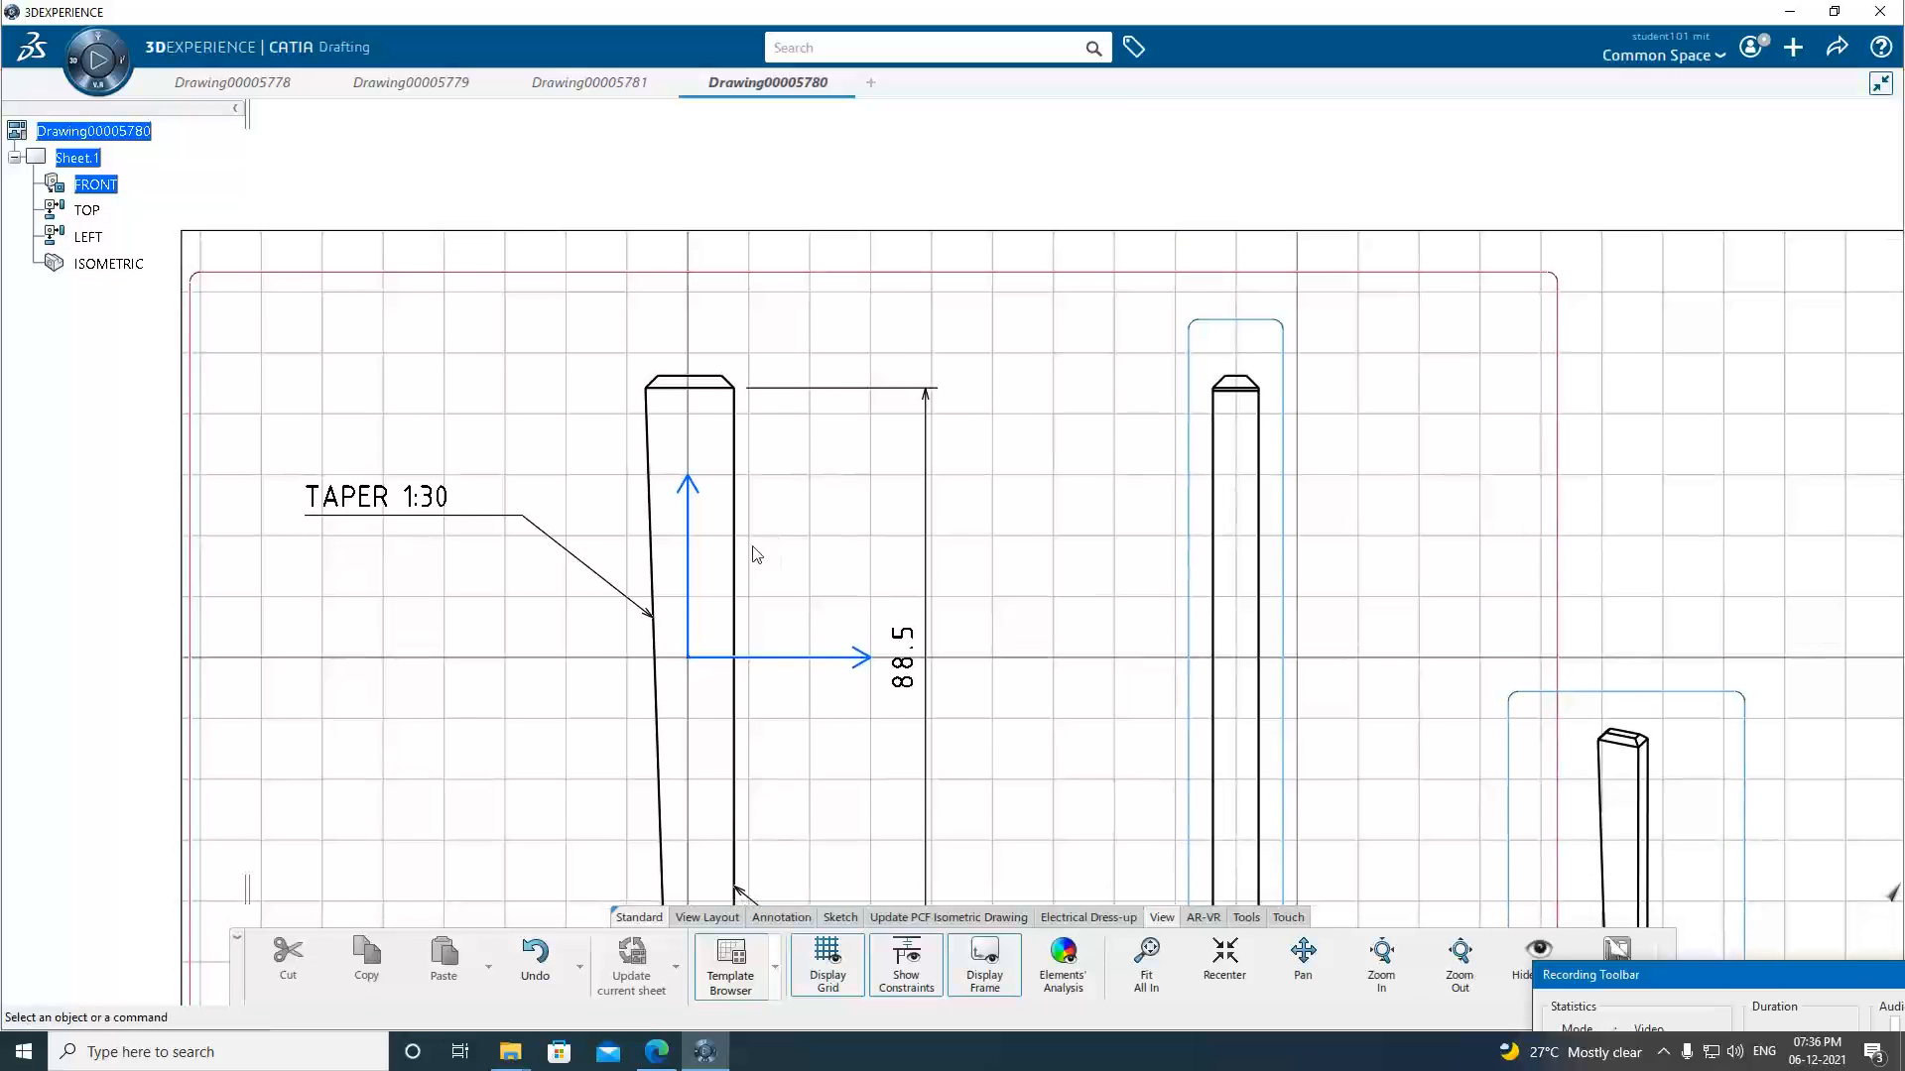
{"action": "left_click", "coordinate": [780, 918]}
{"action": "left_click", "coordinate": [1128, 970]}
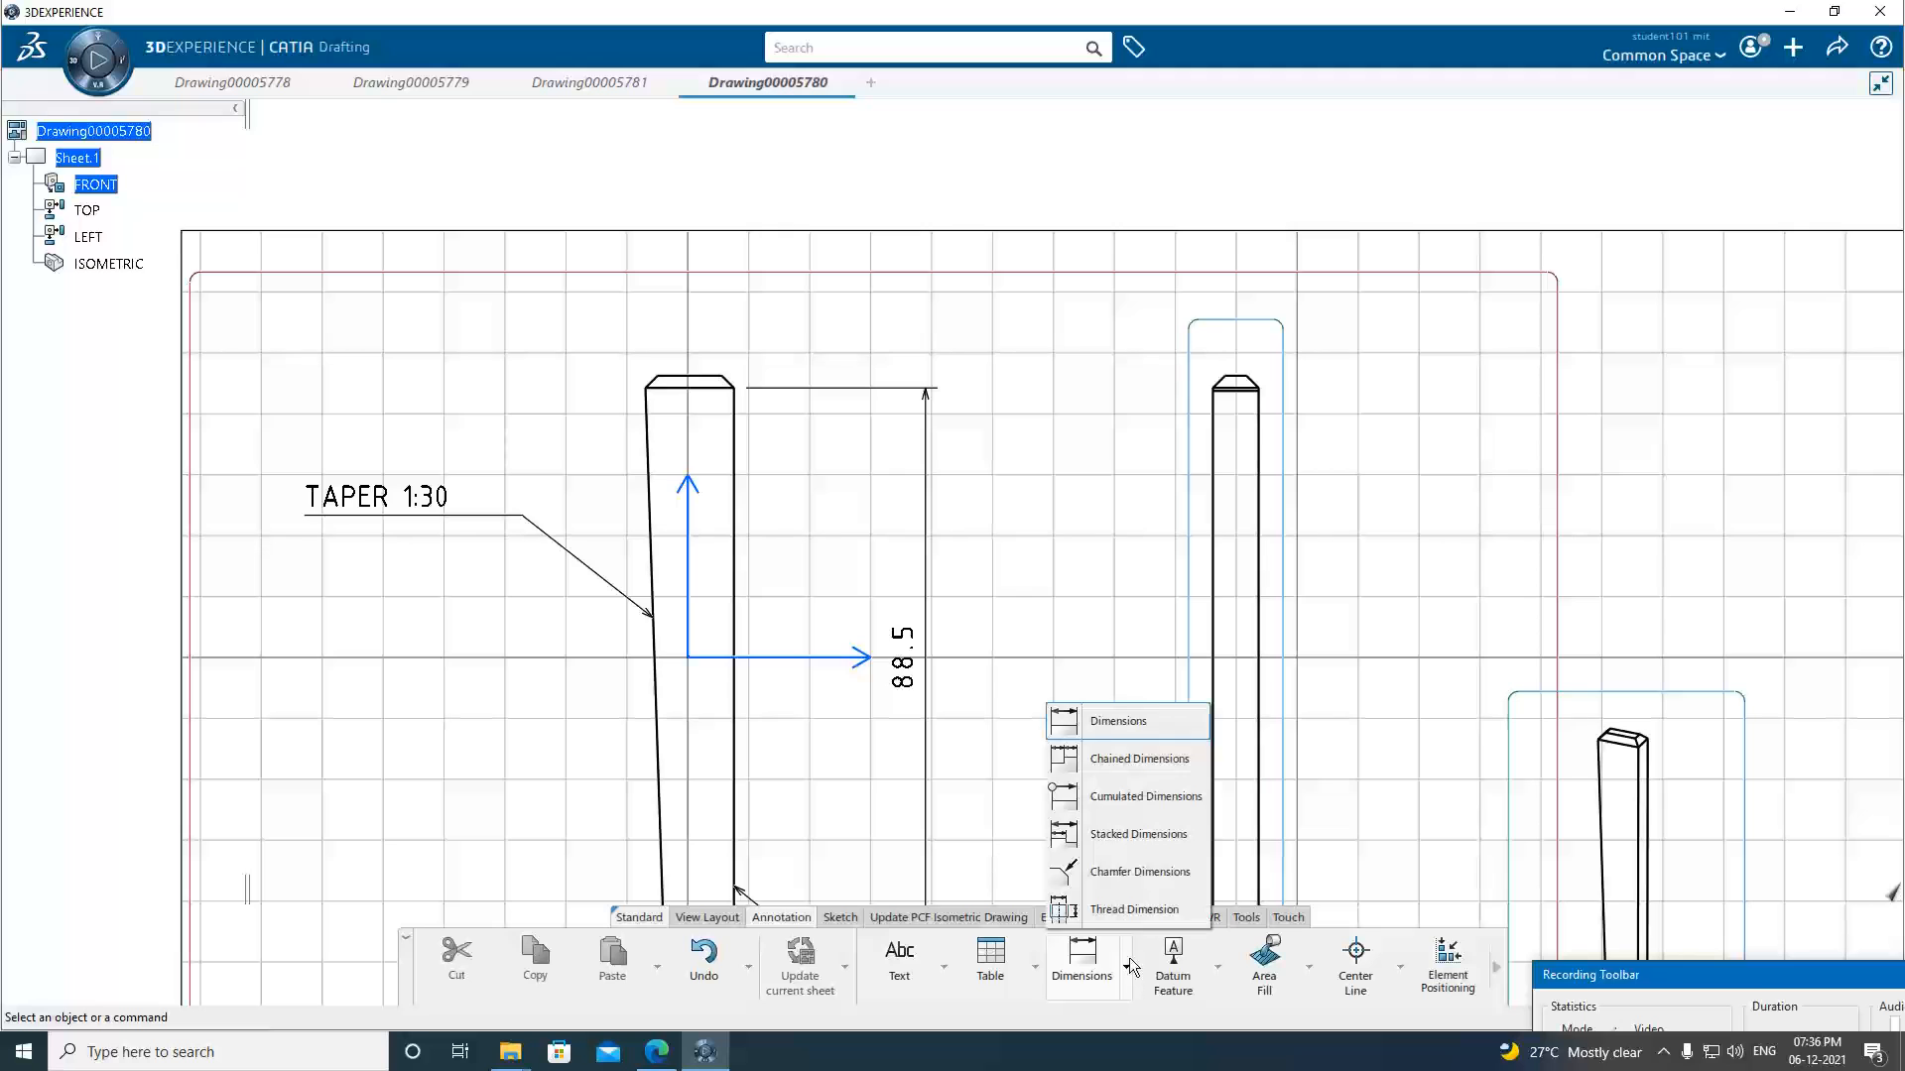
{"action": "left_click", "coordinate": [1154, 872]}
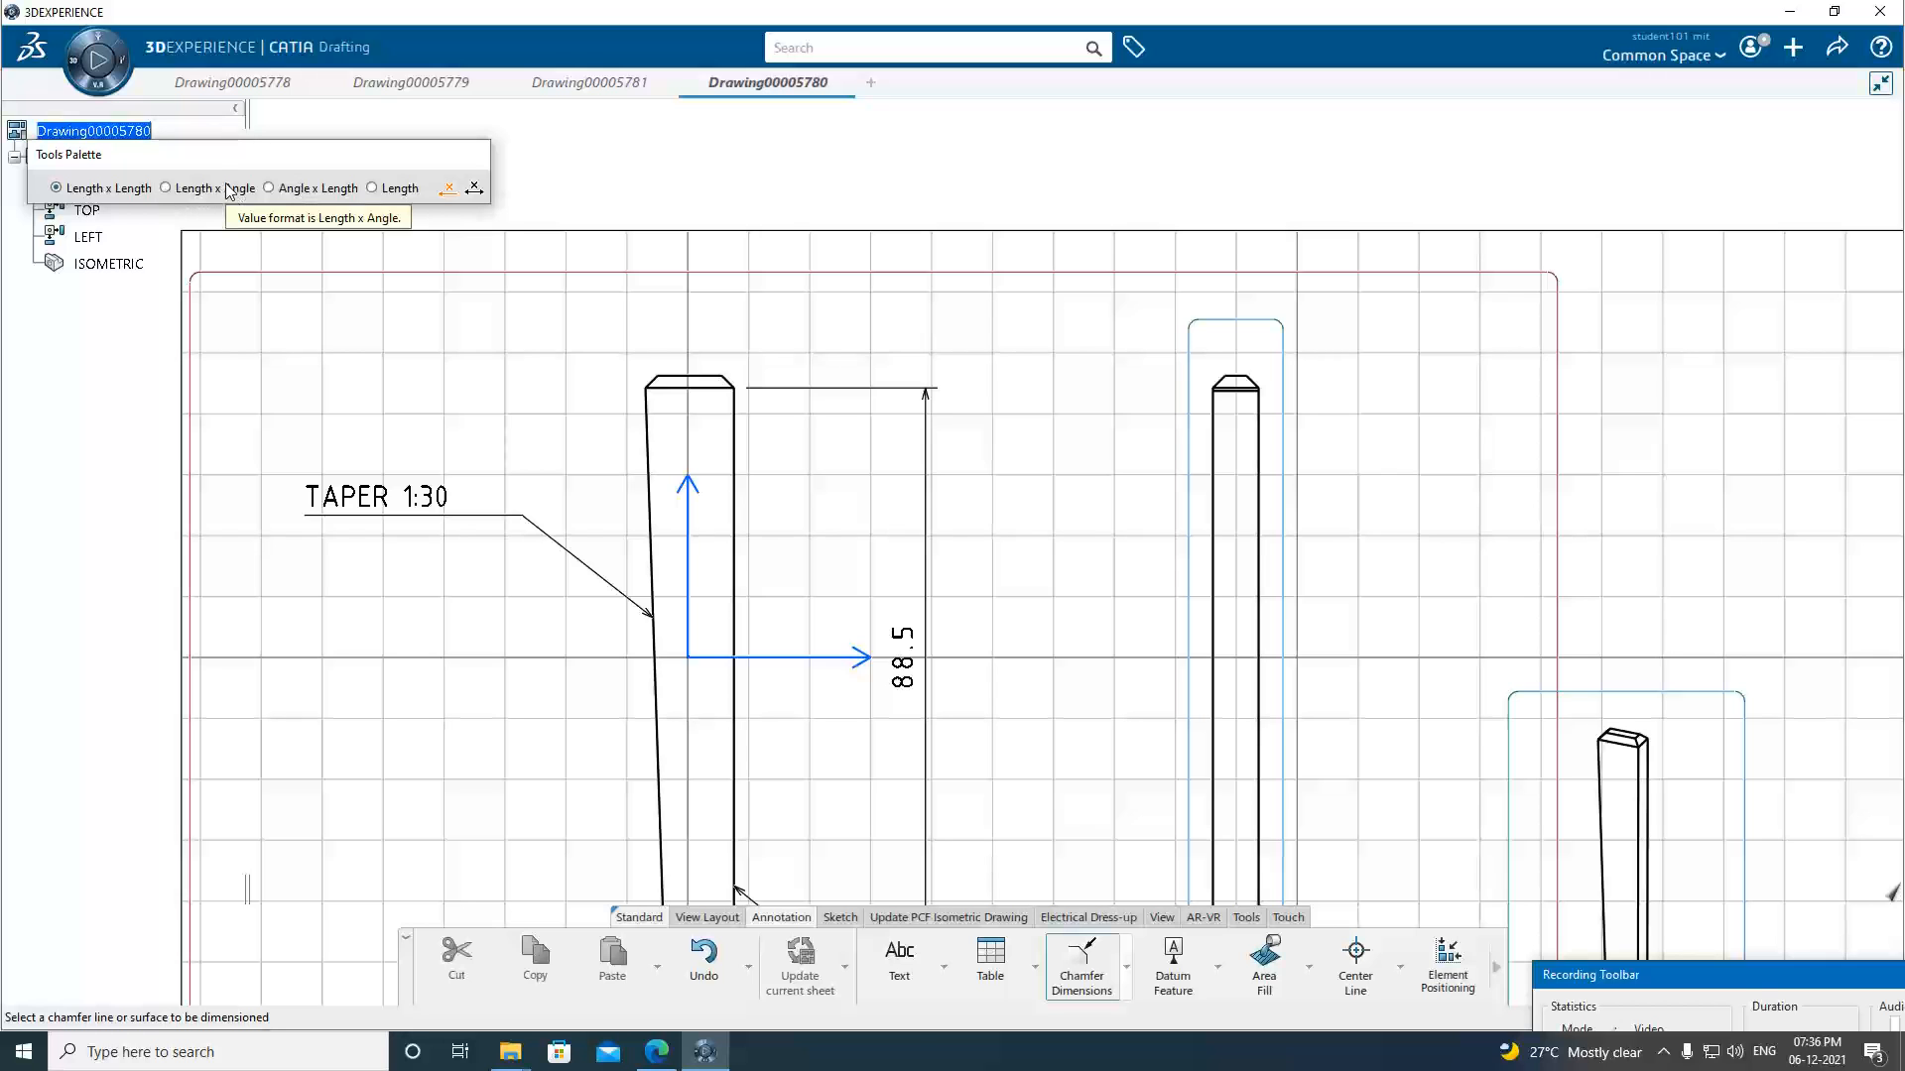
{"action": "left_click", "coordinate": [657, 1051]}
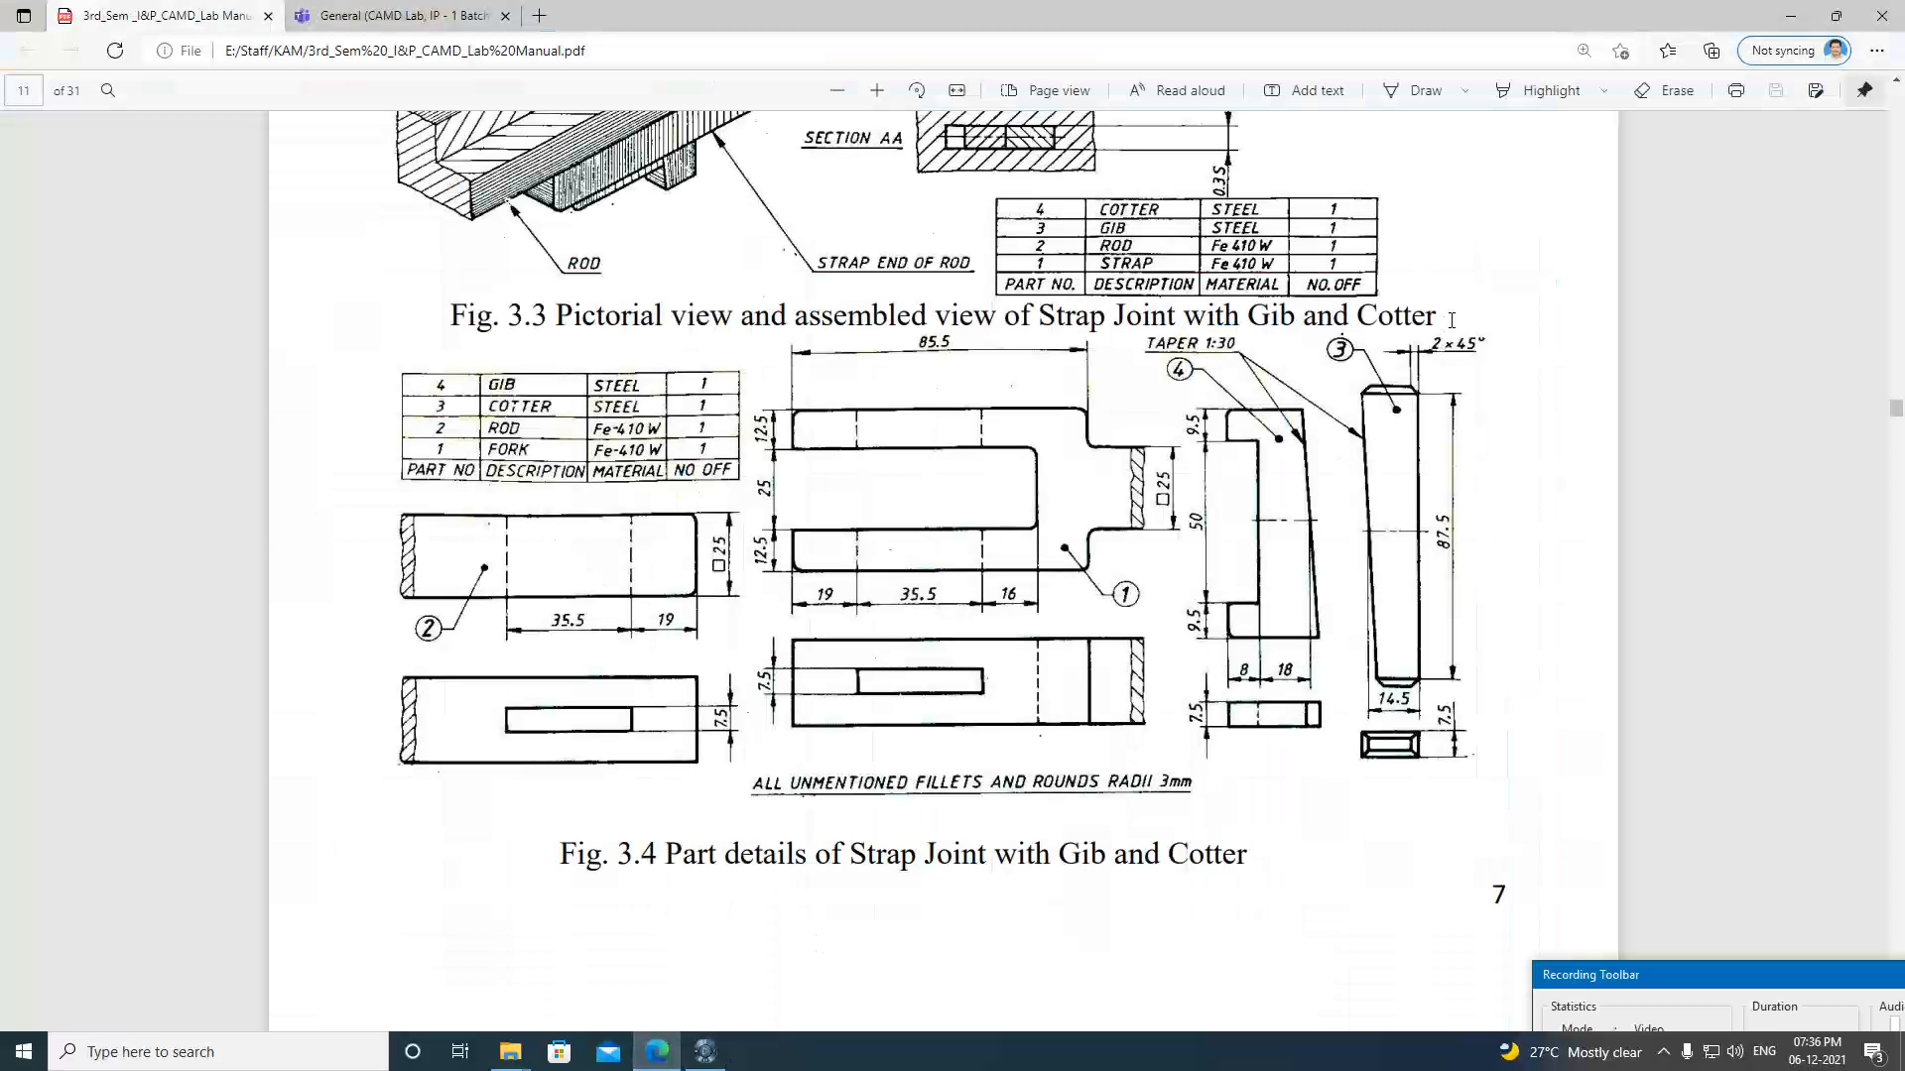
{"action": "left_click", "coordinate": [705, 1052]}
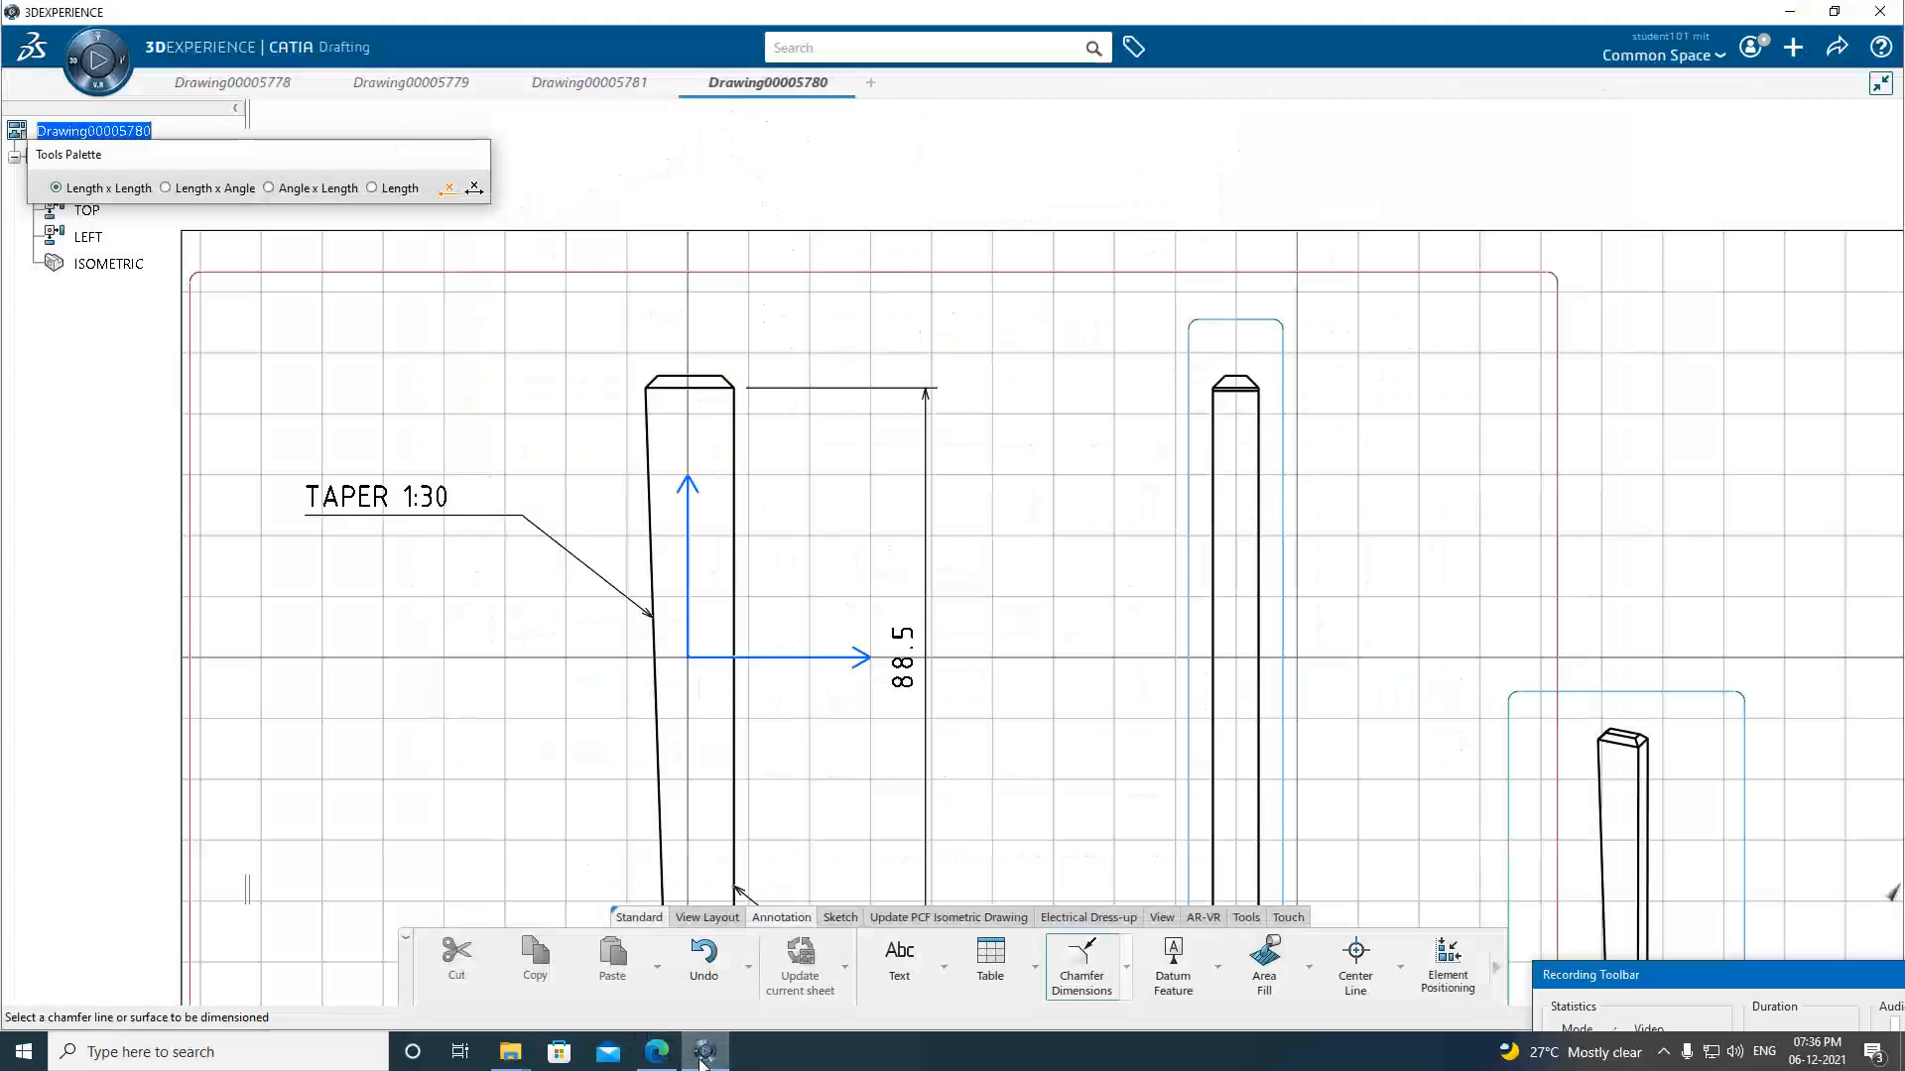
{"action": "left_click", "coordinate": [166, 188]}
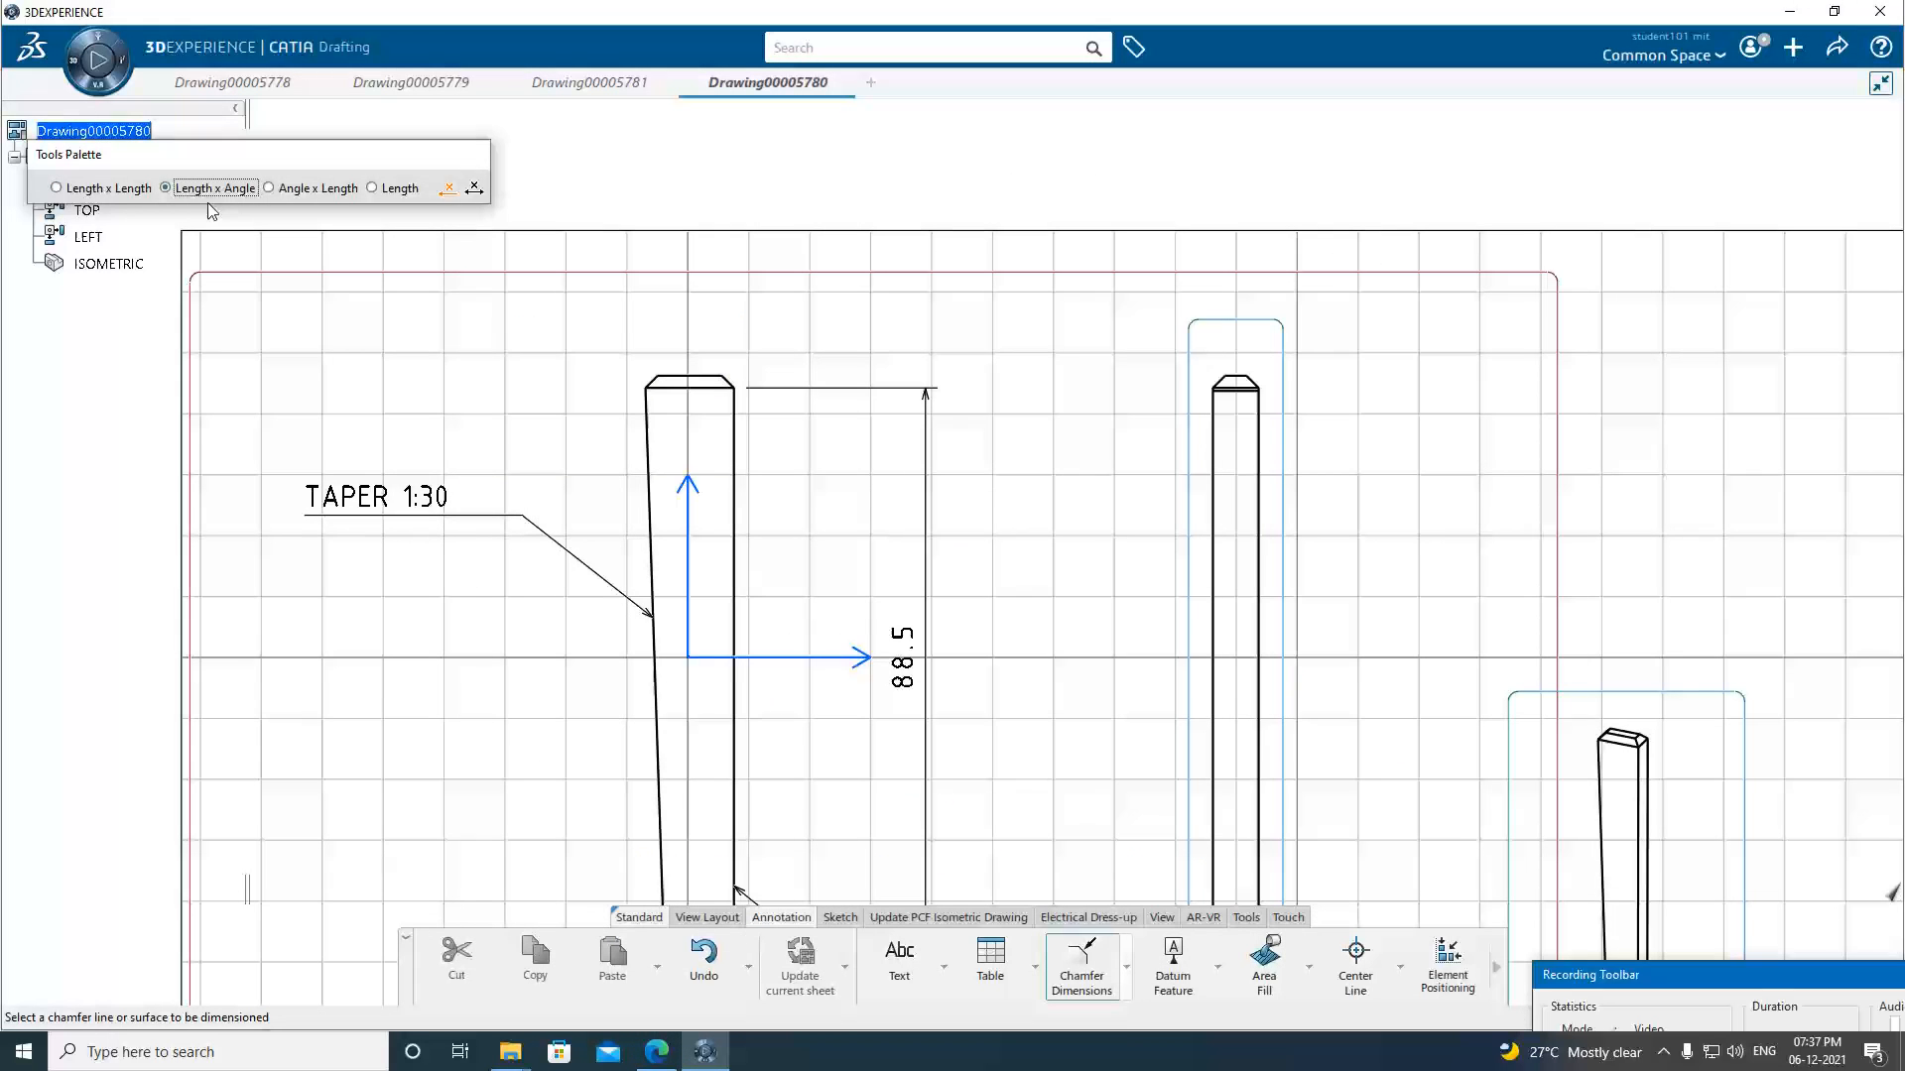
{"action": "left_click", "coordinate": [739, 383]}
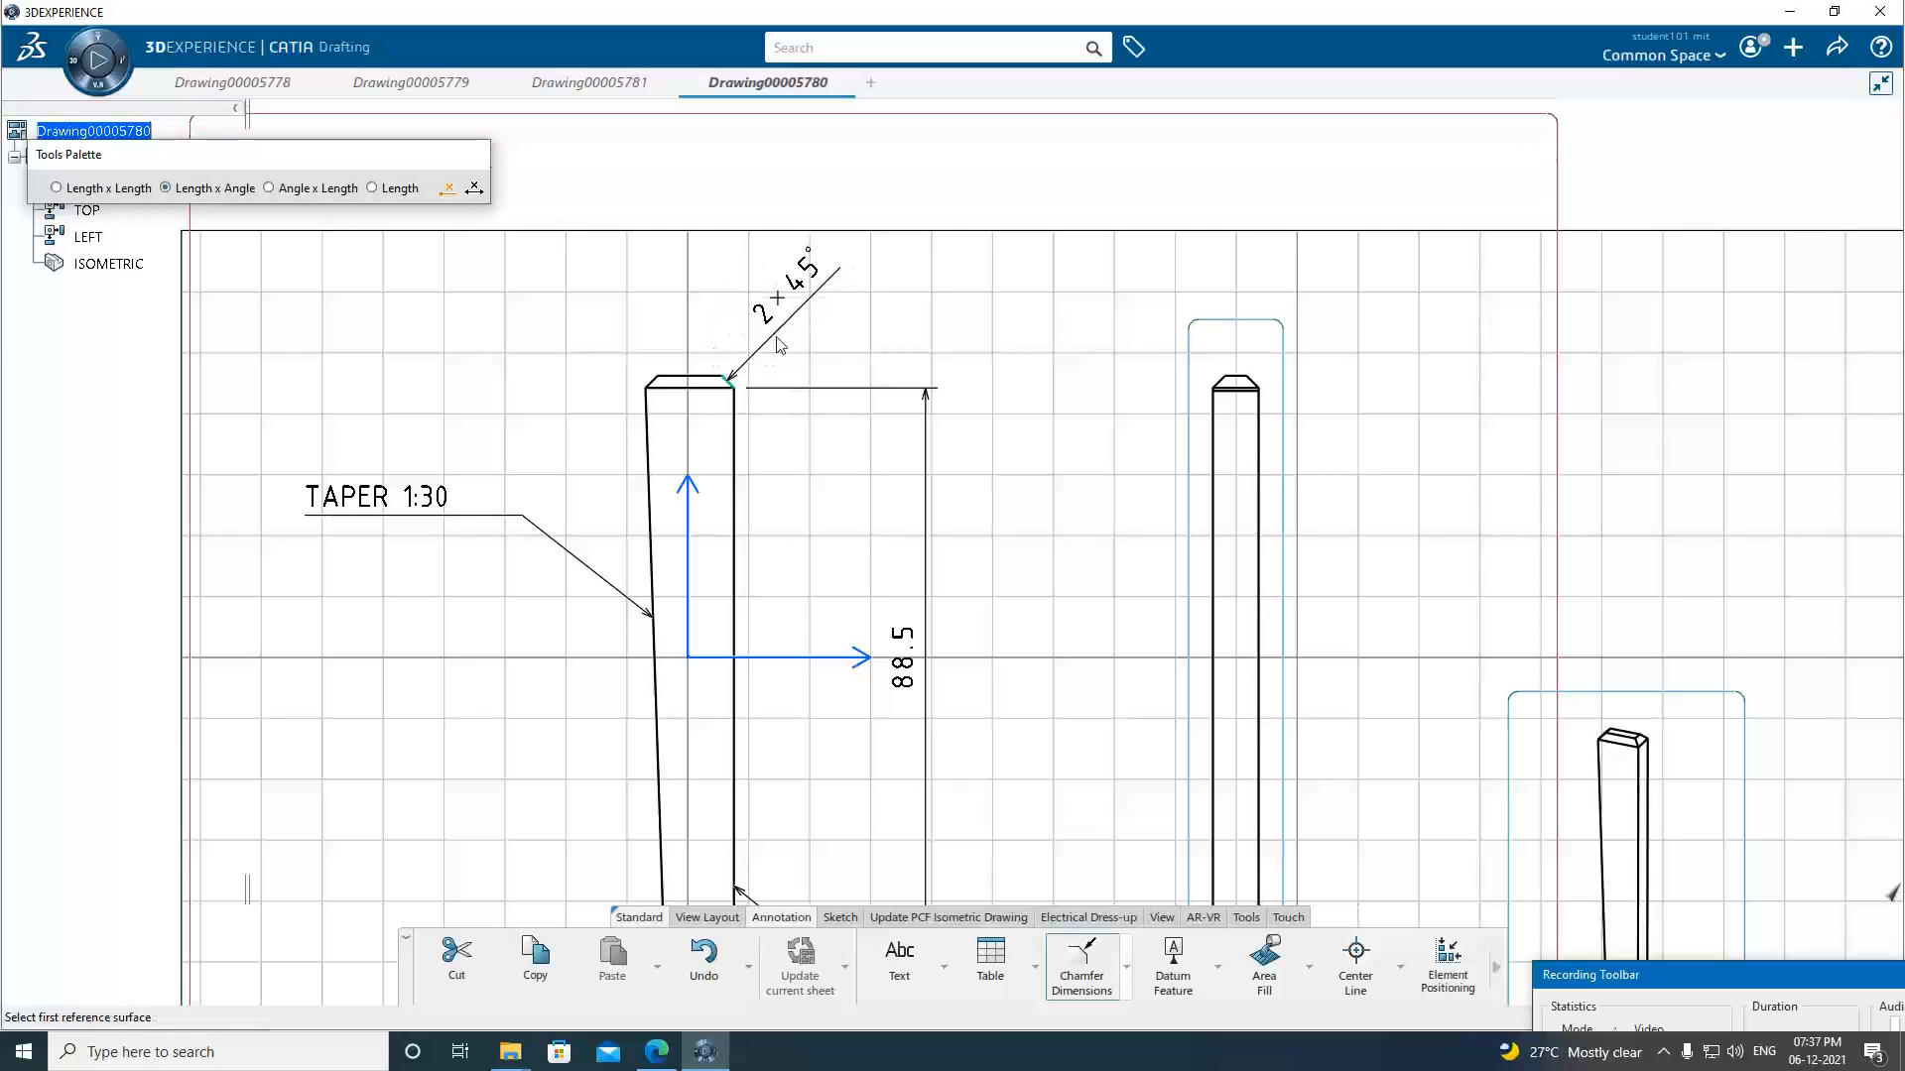
{"action": "left_click", "coordinate": [780, 345]}
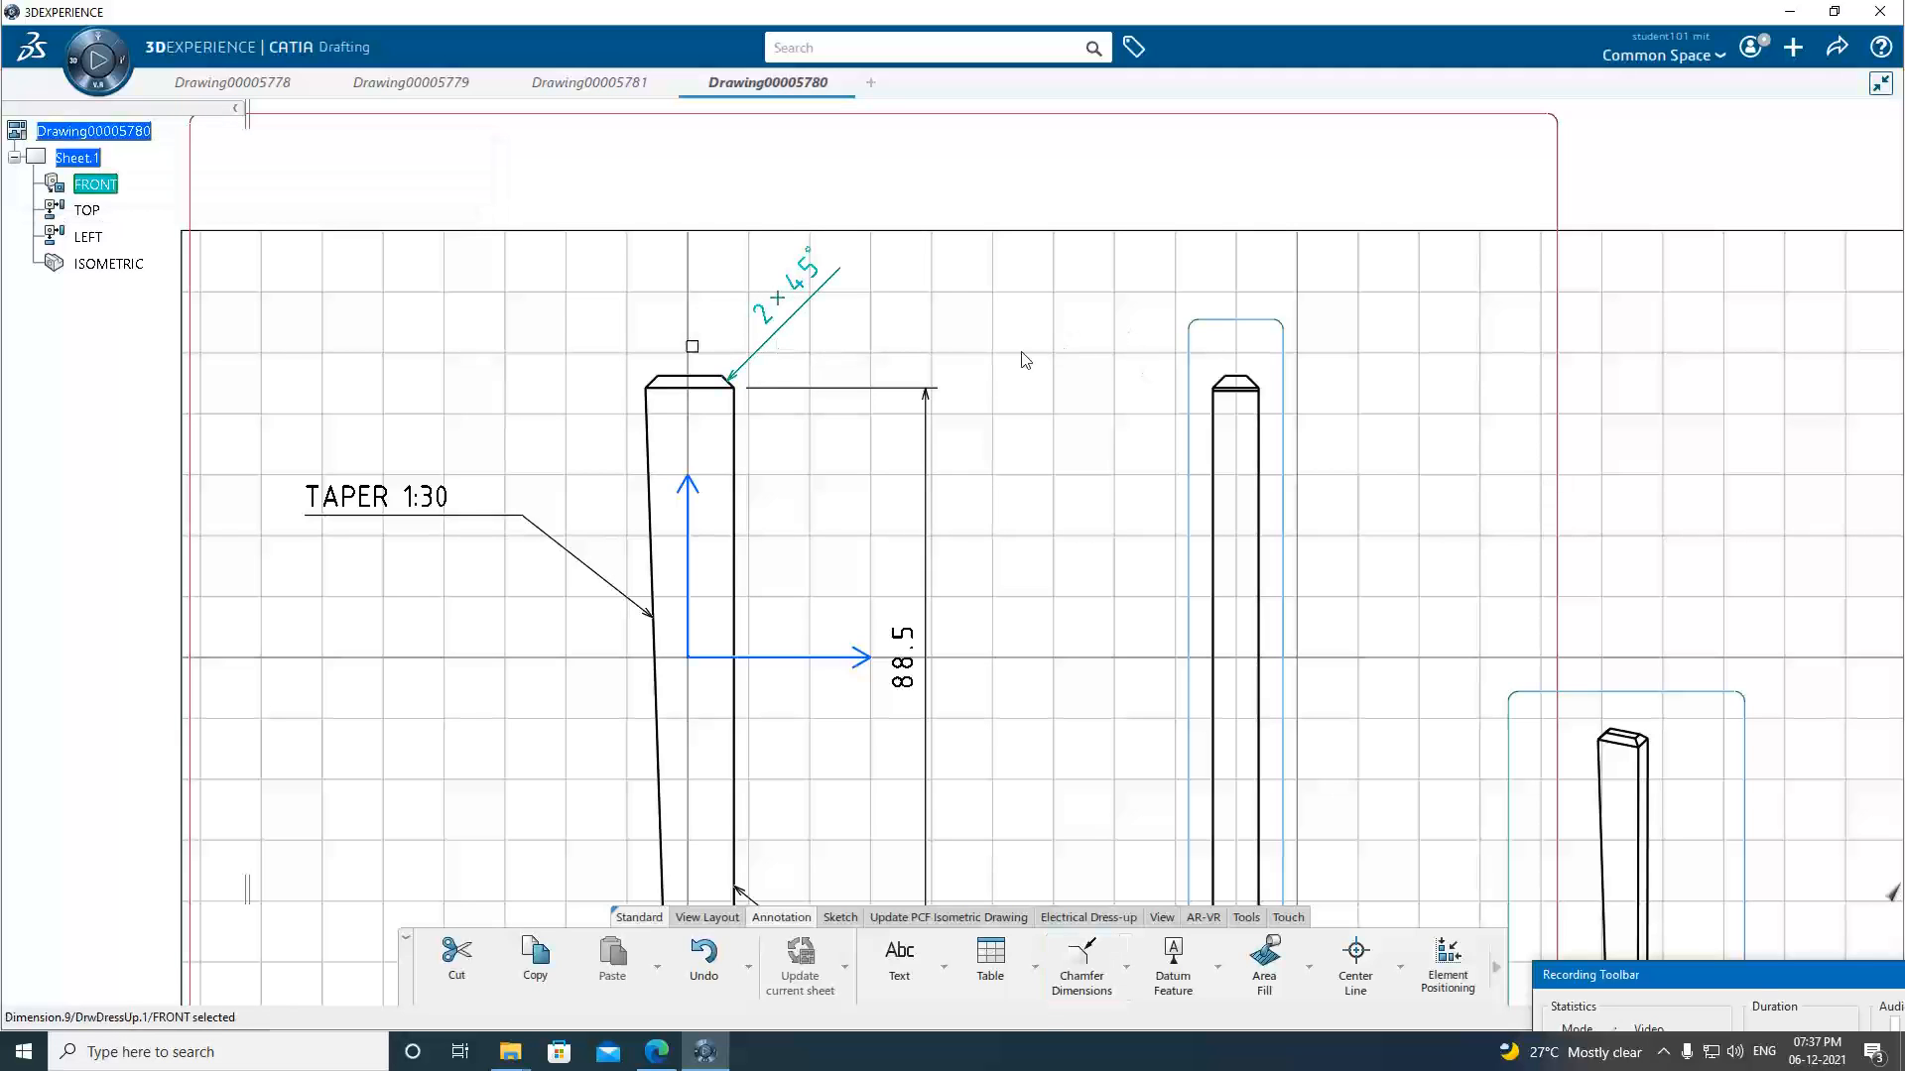
{"action": "left_click", "coordinate": [939, 350]}
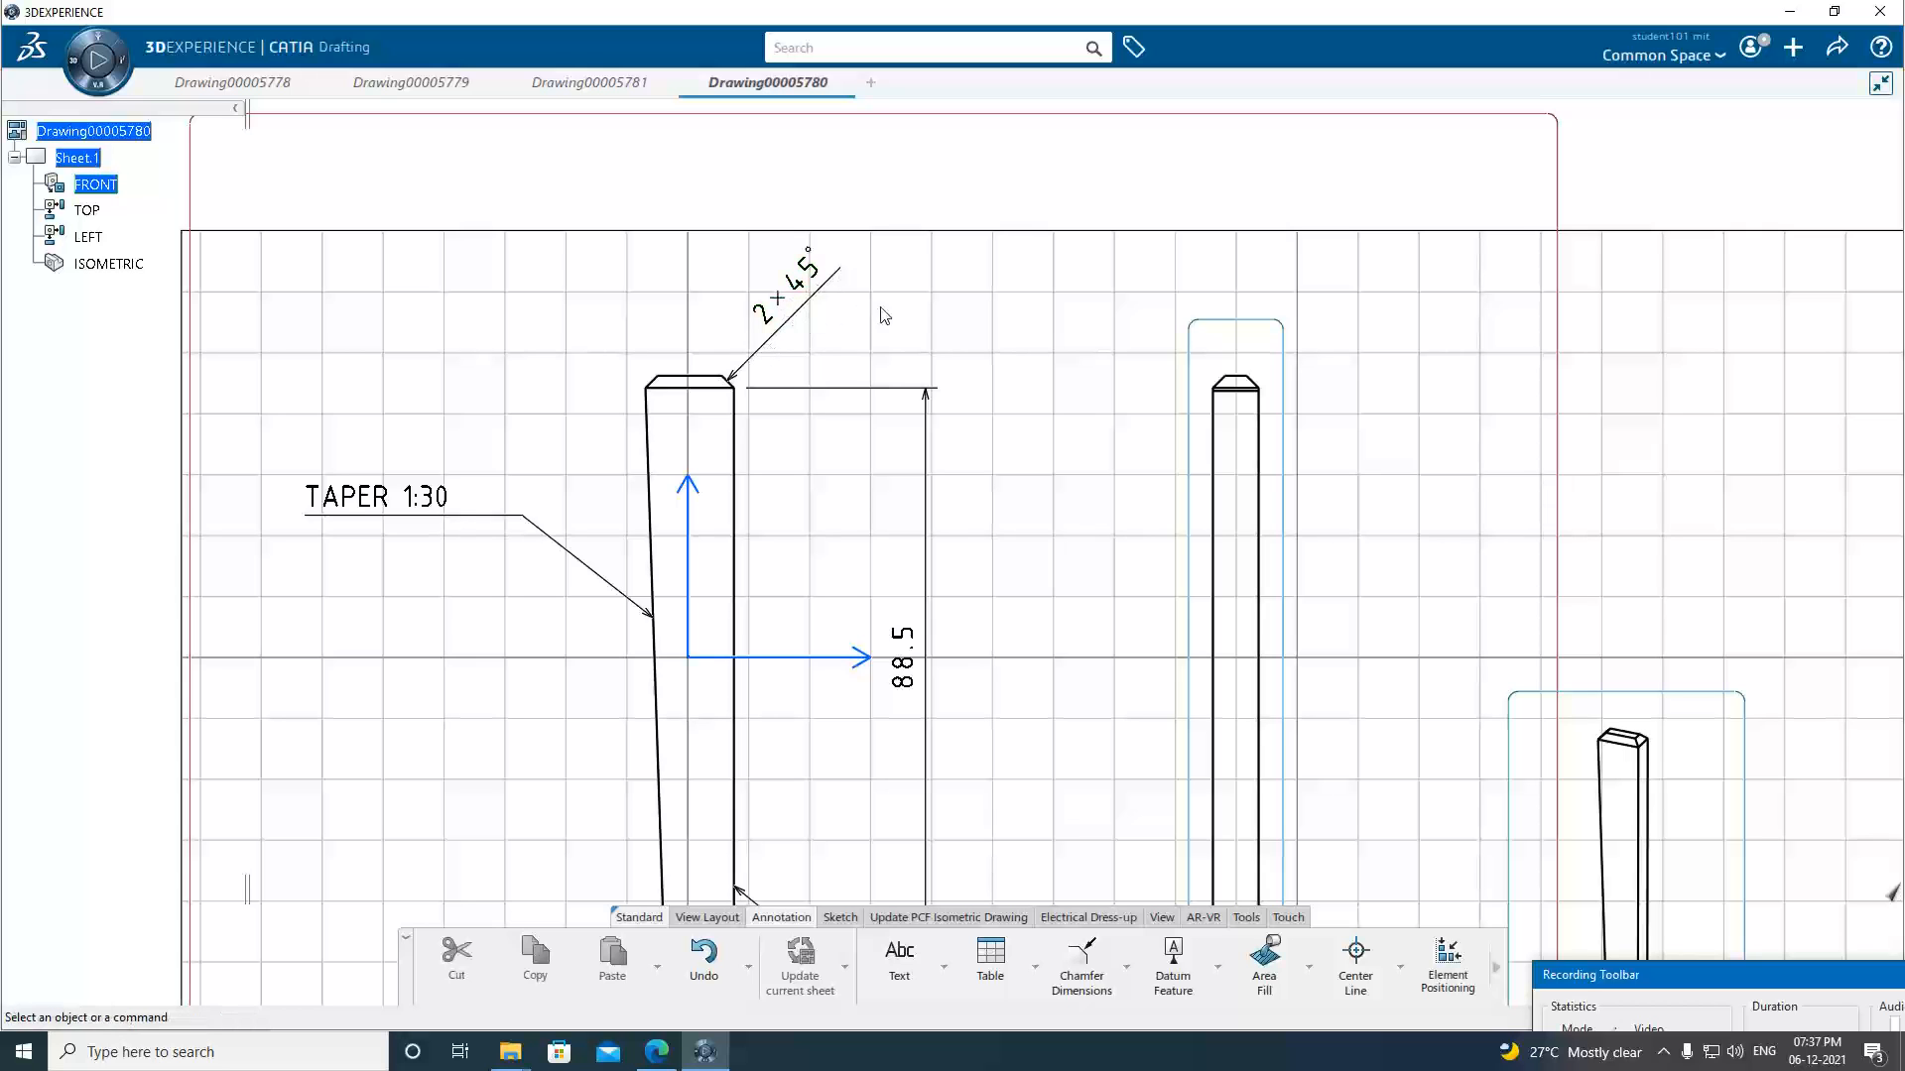
Set the chamfer dimension's line representation to Two Parts.
{"action": "left_click", "coordinate": [806, 314]}
{"action": "right_click", "coordinate": [805, 313]}
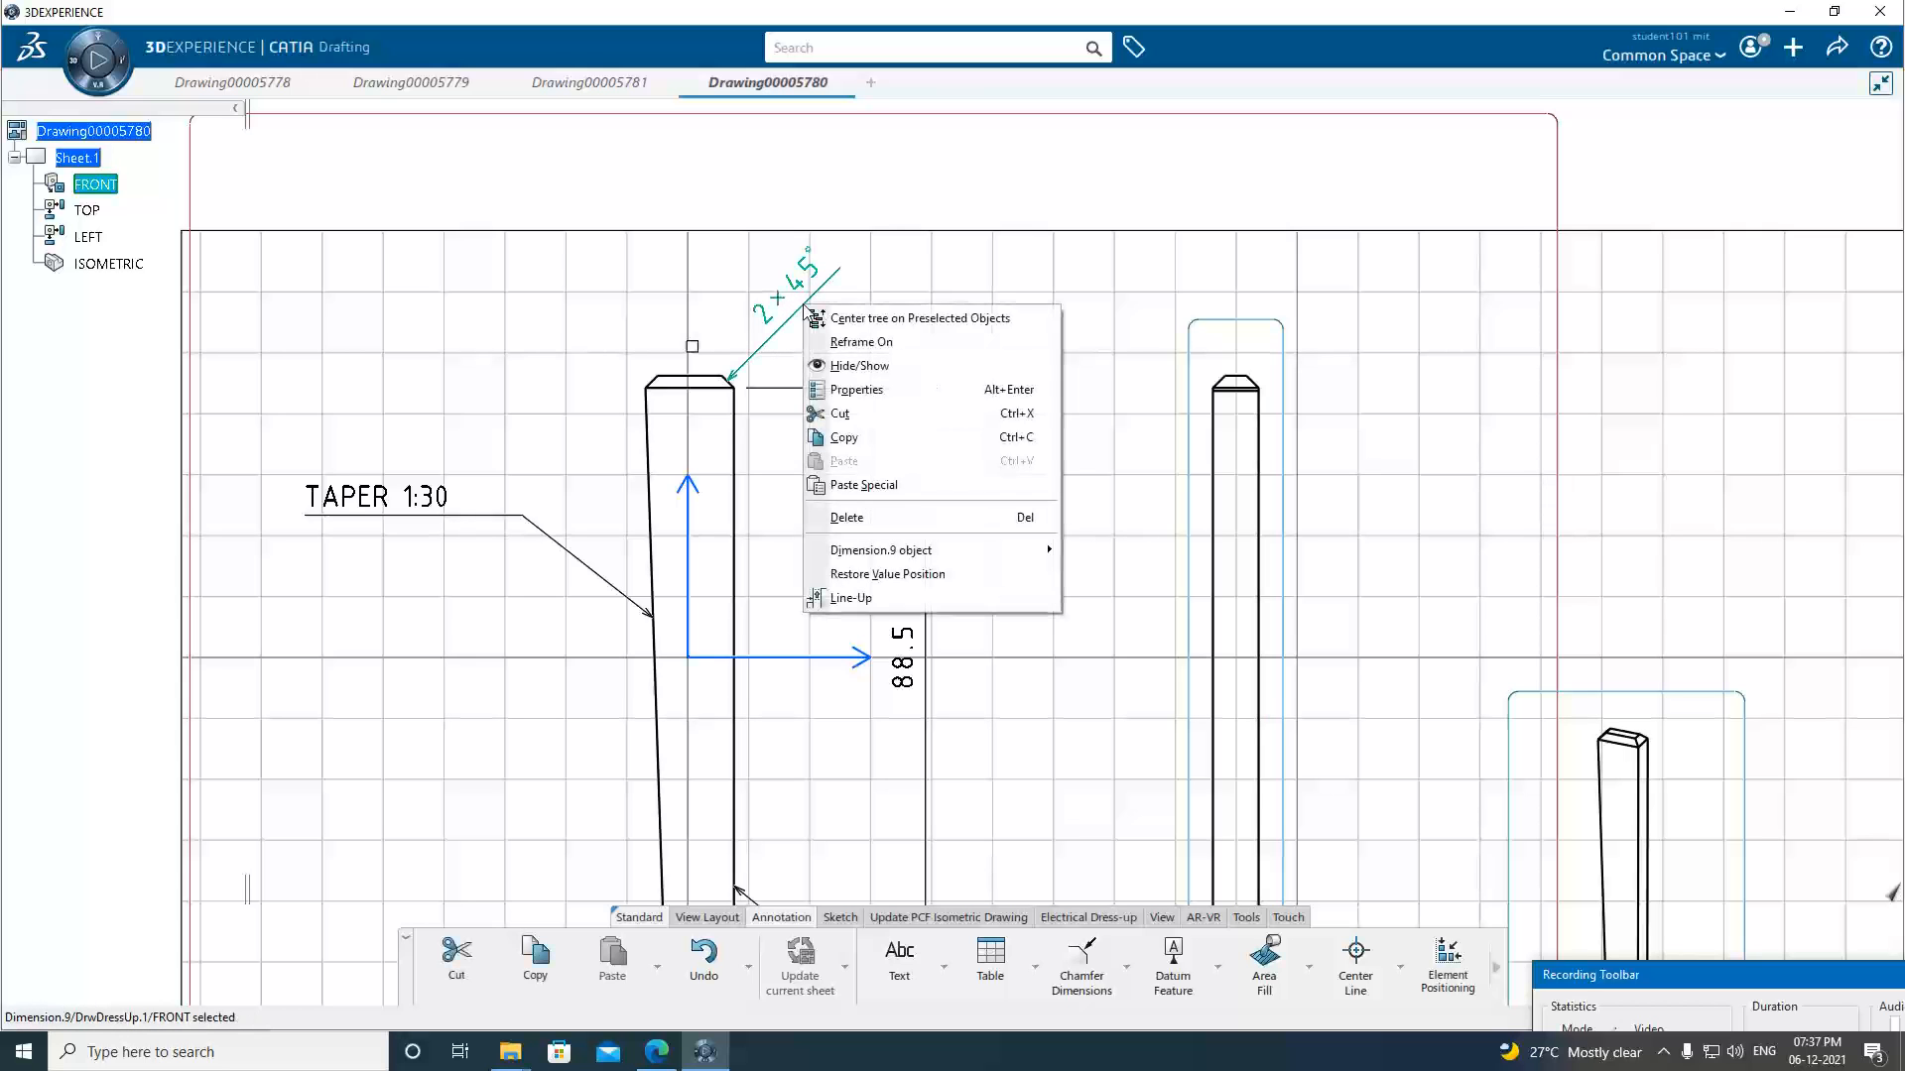
{"action": "left_click", "coordinate": [855, 389]}
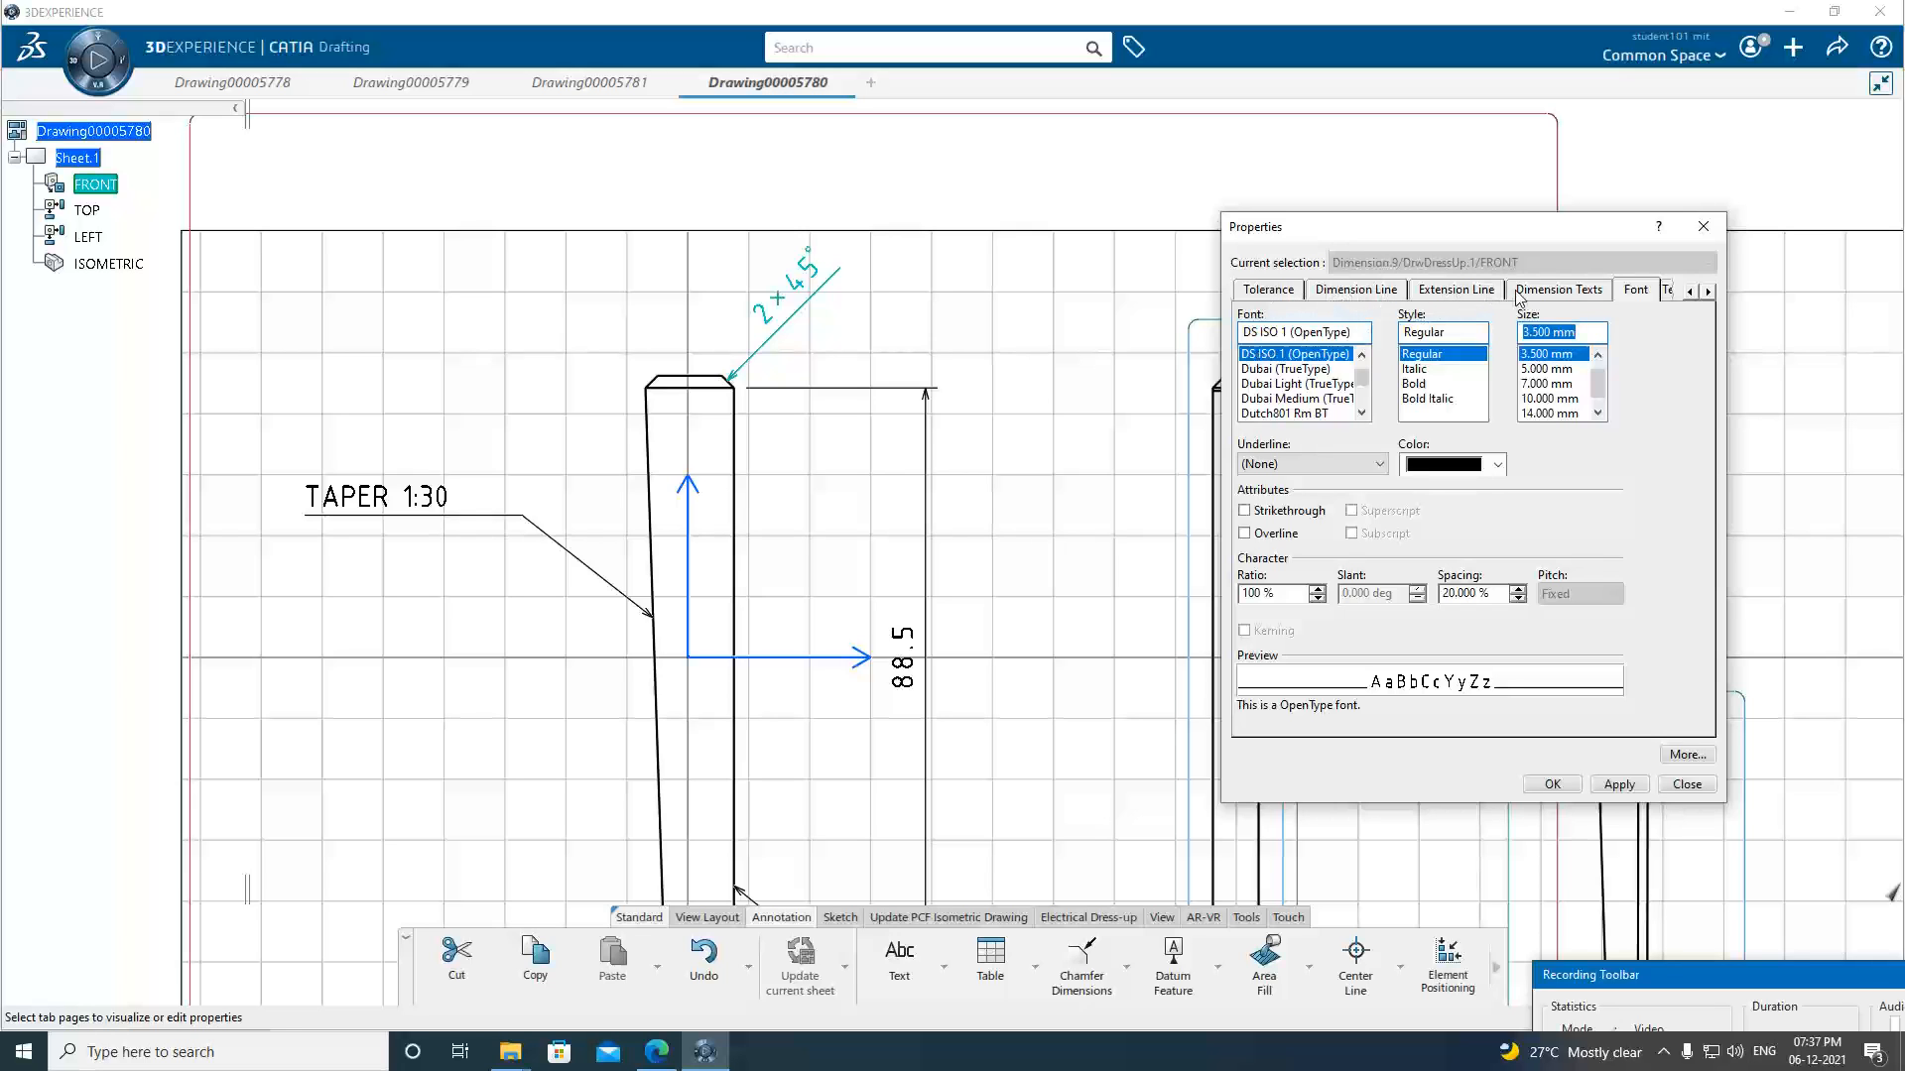
{"action": "left_click", "coordinate": [1364, 291]}
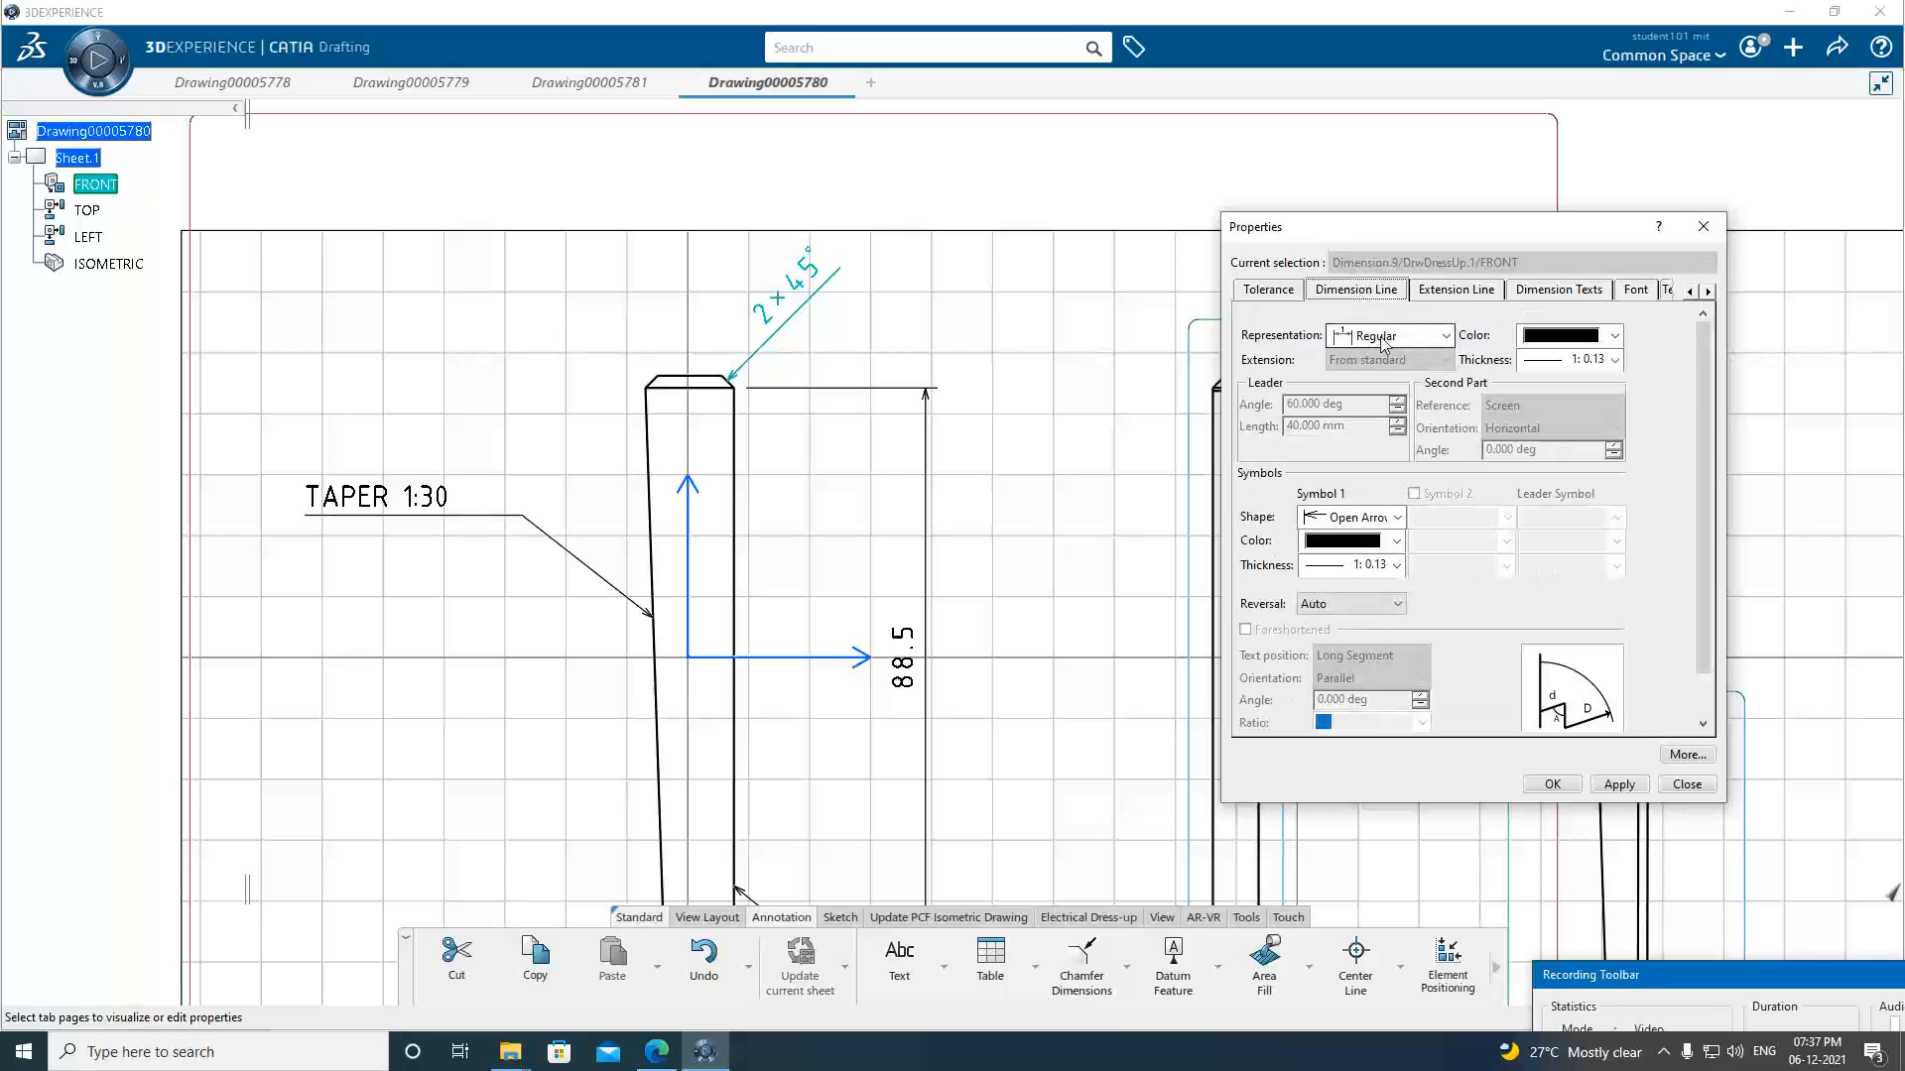
{"action": "left_click", "coordinate": [1444, 335]}
{"action": "left_click", "coordinate": [1379, 375]}
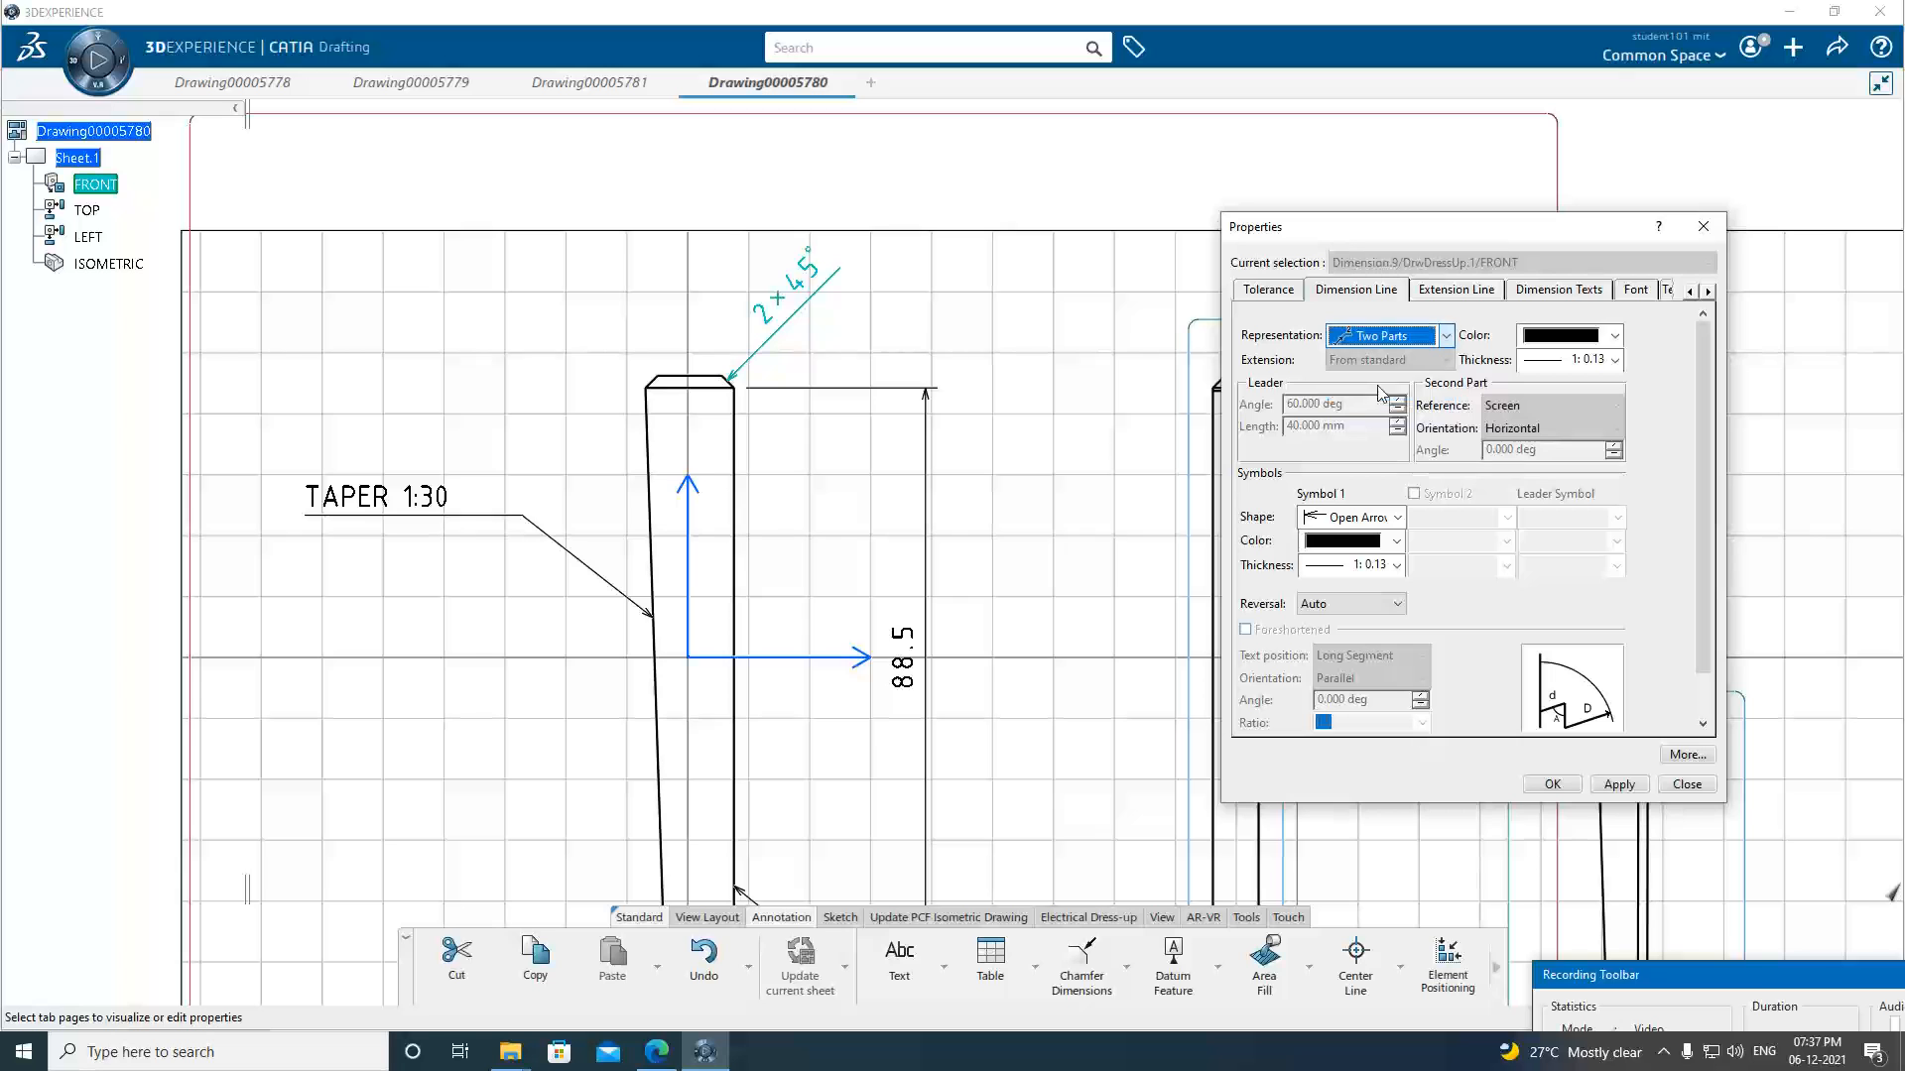
{"action": "left_click", "coordinate": [1621, 786]}
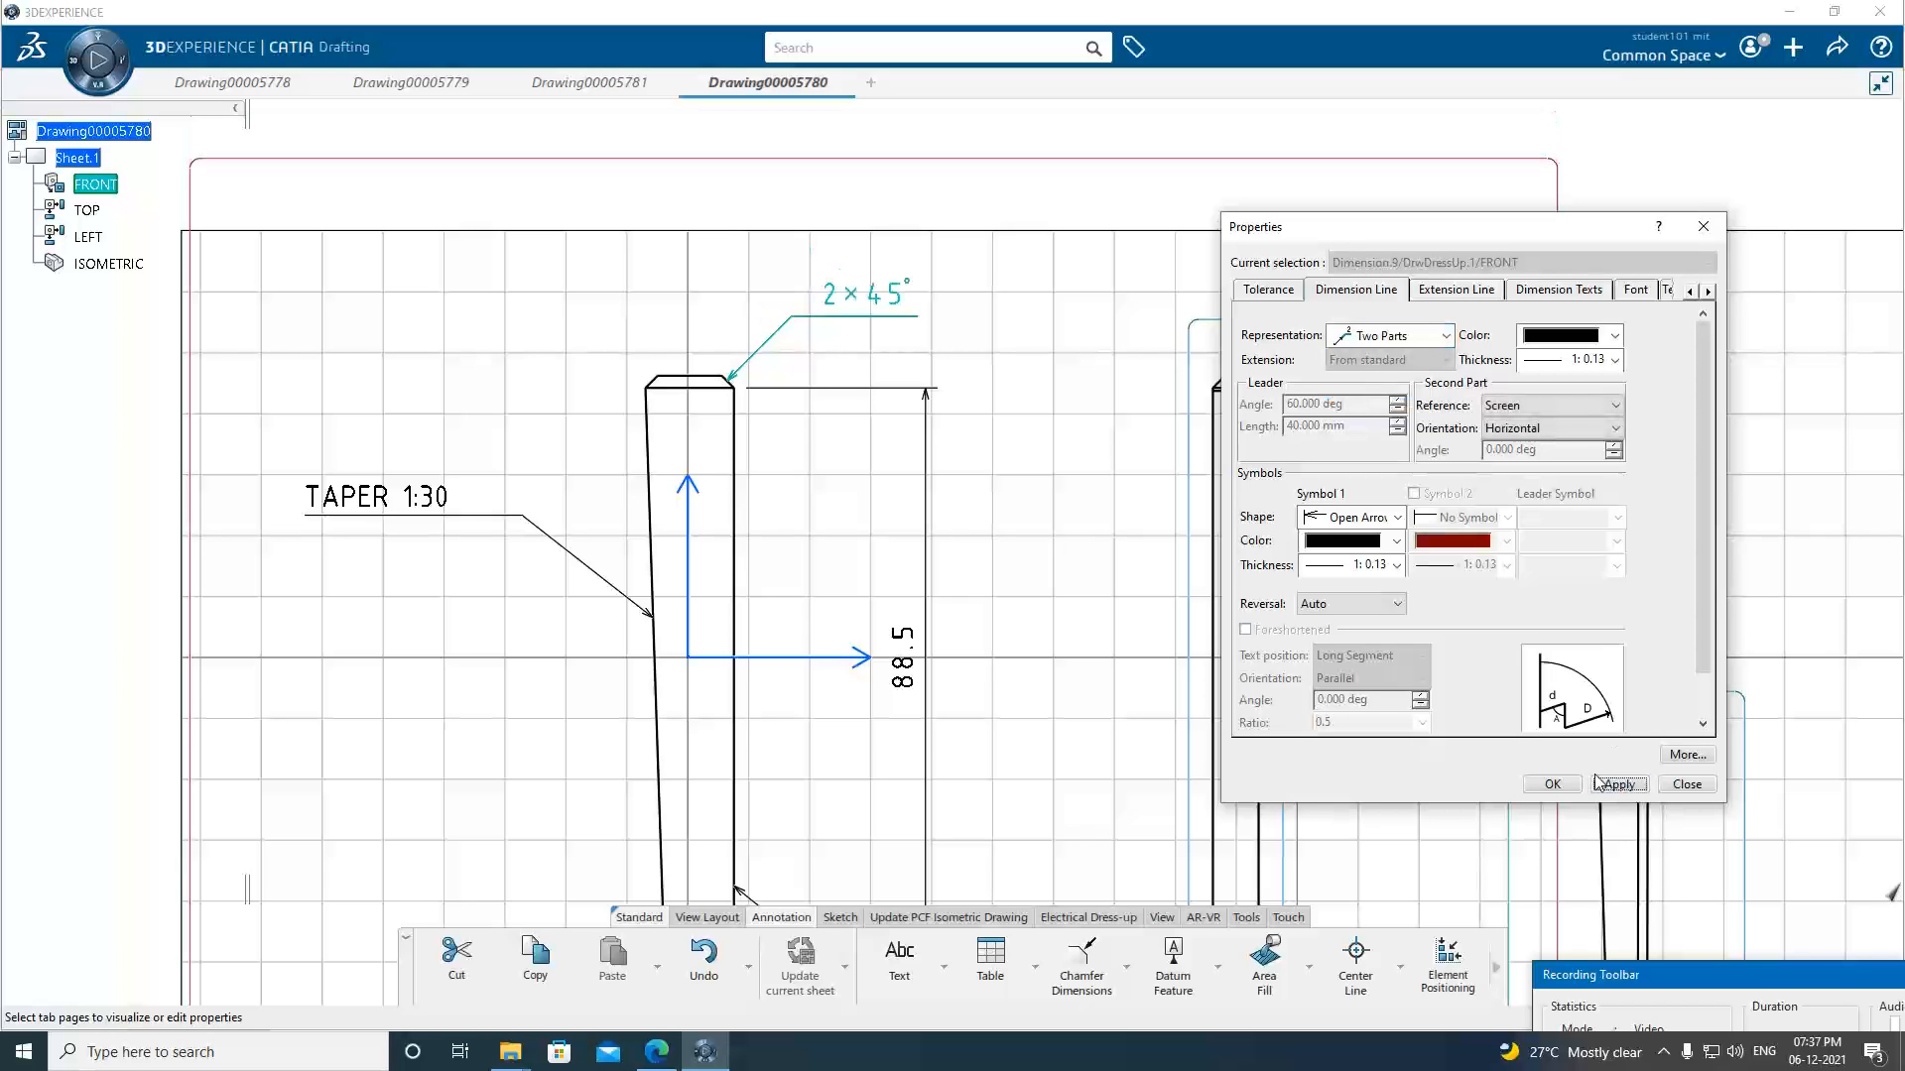
{"action": "left_click", "coordinate": [1553, 784]}
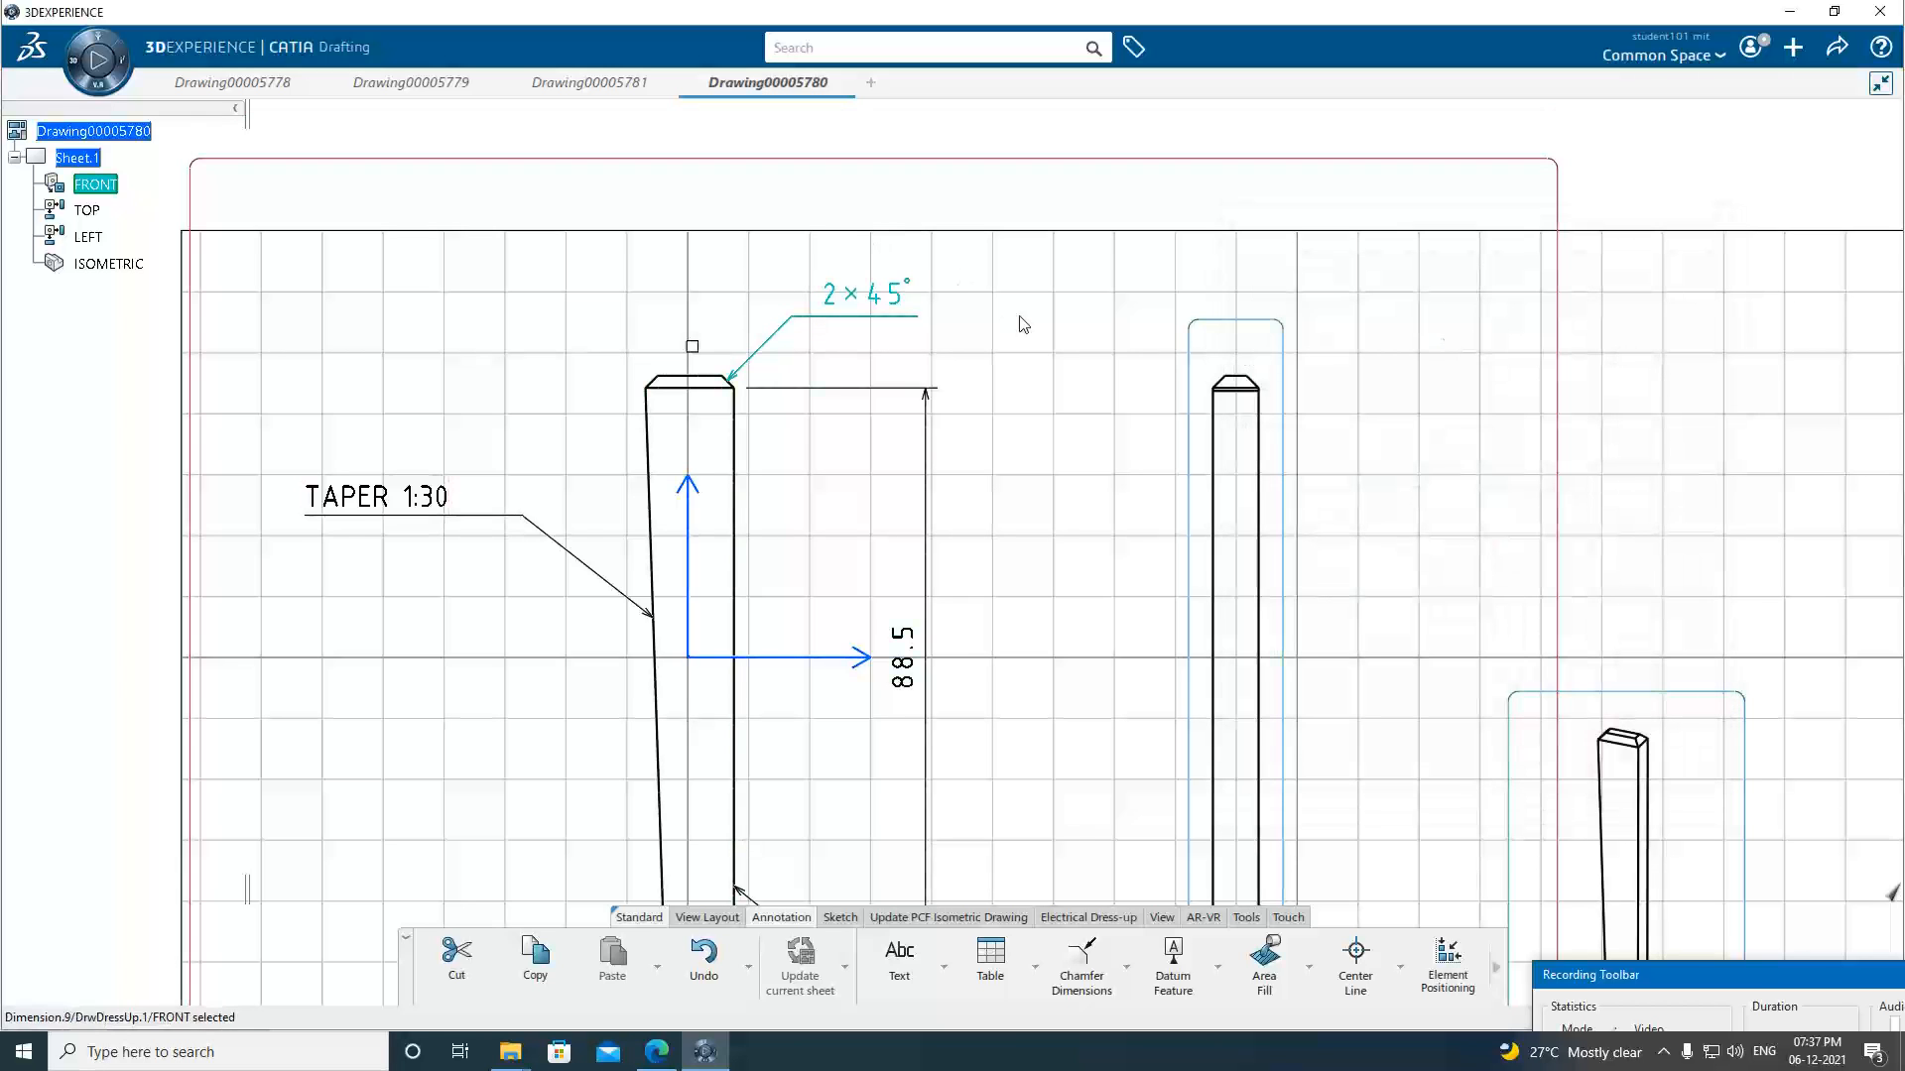
Review the chamfer dimension's value and chamfer properties, keeping the Distance x Angle value format.
{"action": "left_click", "coordinate": [890, 303]}
{"action": "right_click", "coordinate": [886, 304]}
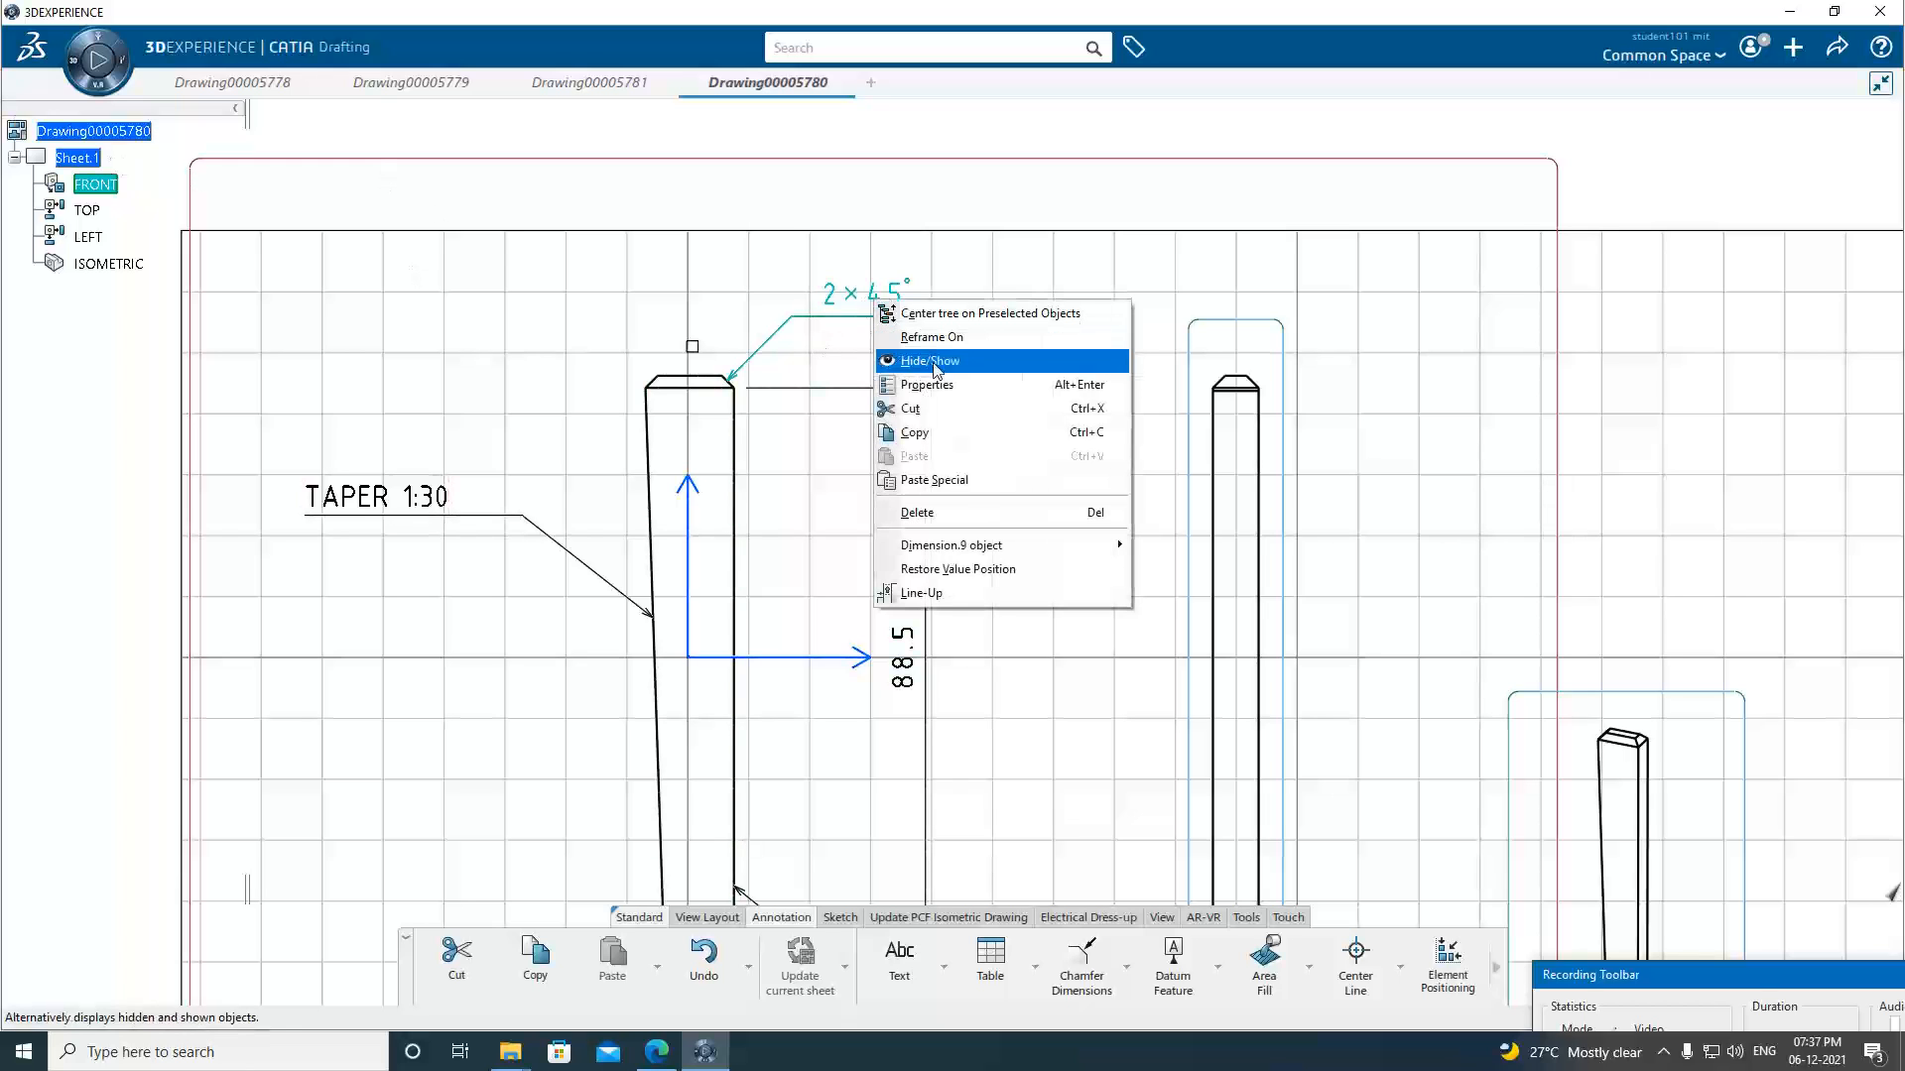
{"action": "left_click", "coordinate": [937, 385]}
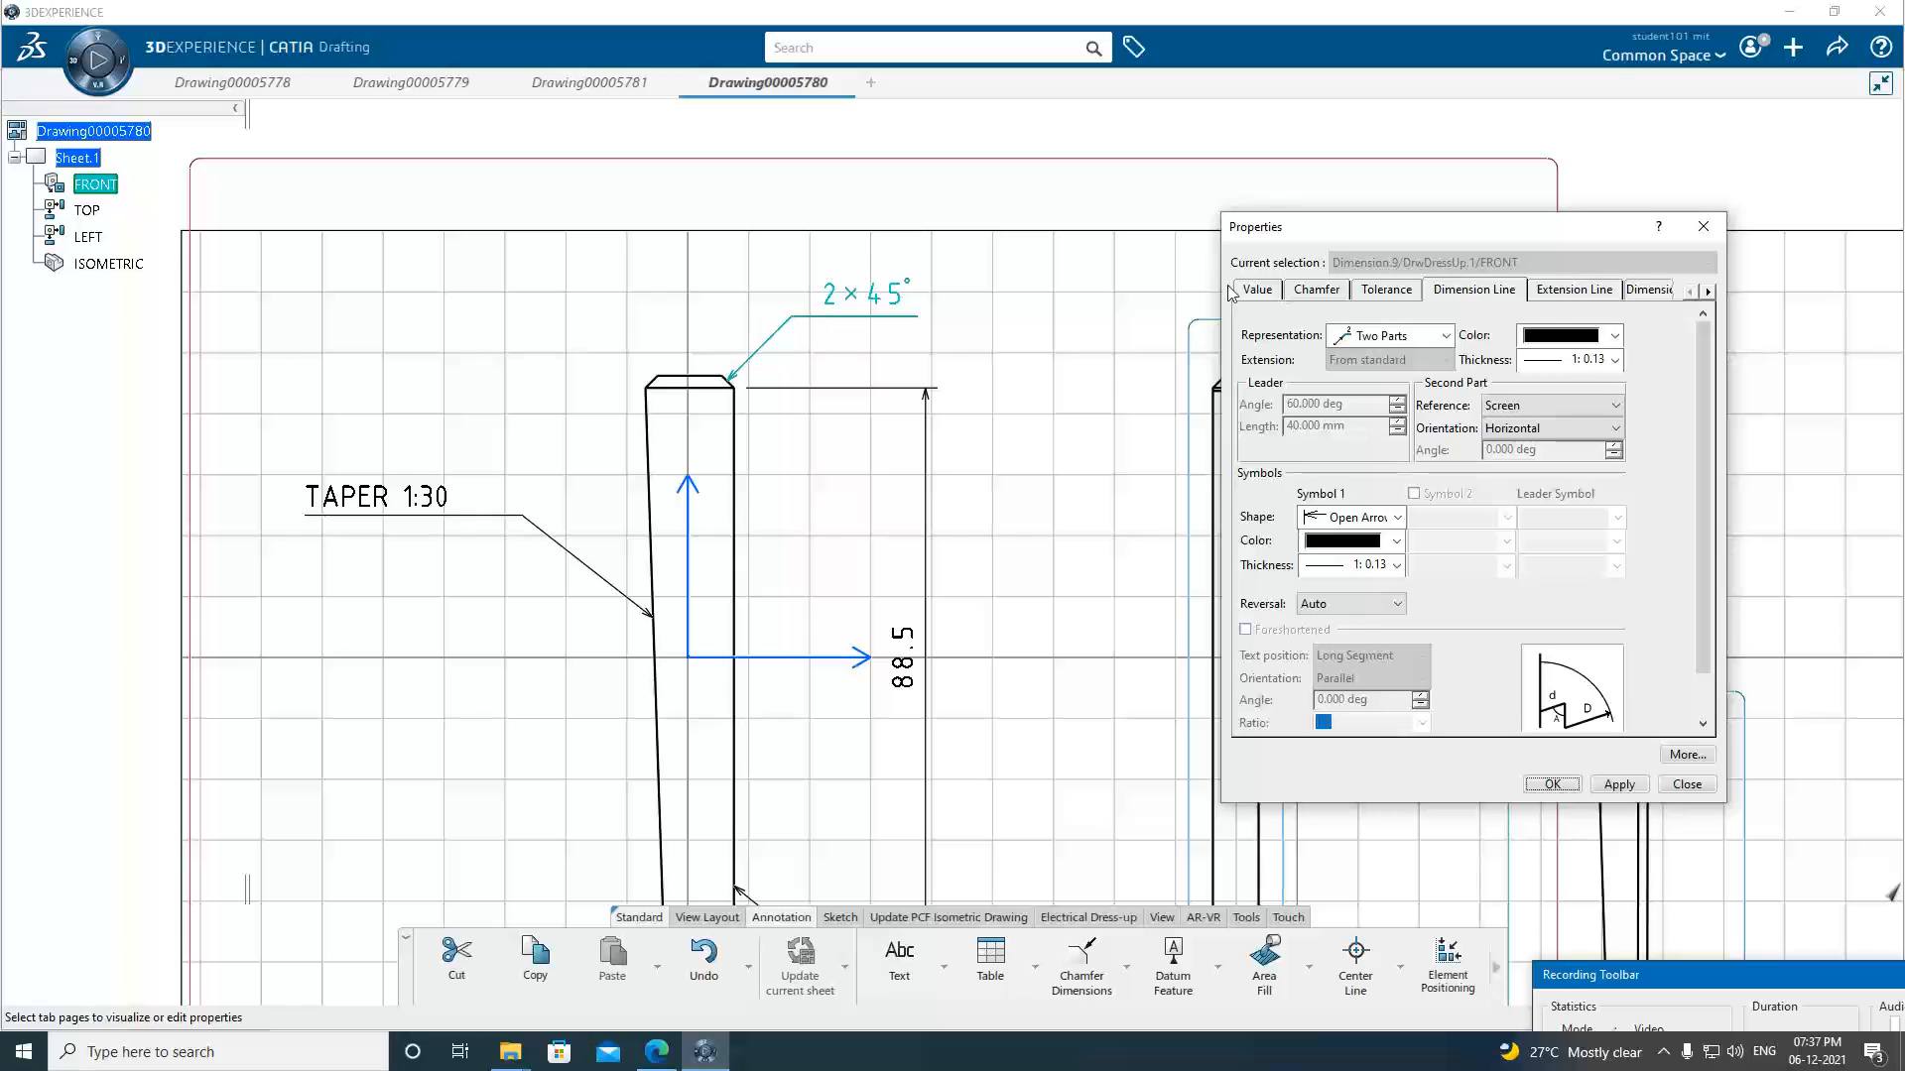
{"action": "left_click", "coordinate": [1257, 293]}
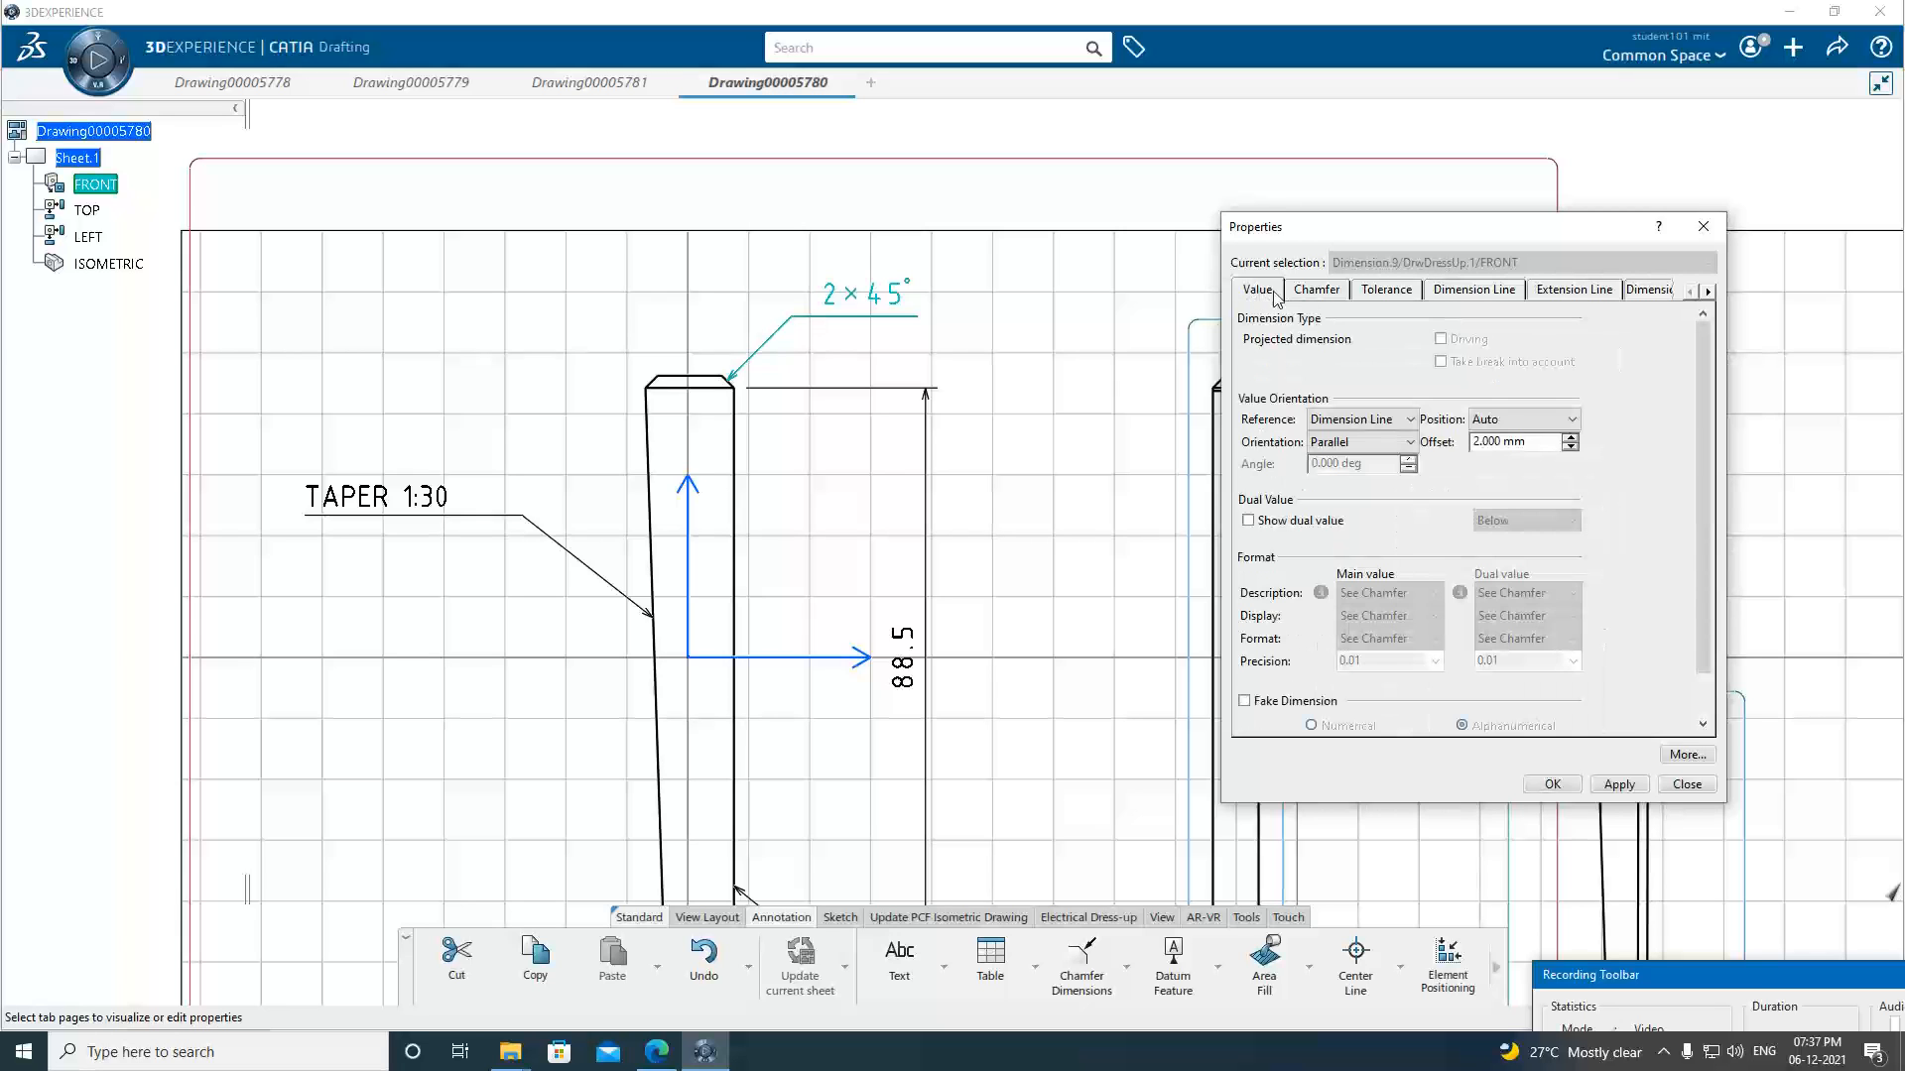
{"action": "left_click", "coordinate": [1289, 296]}
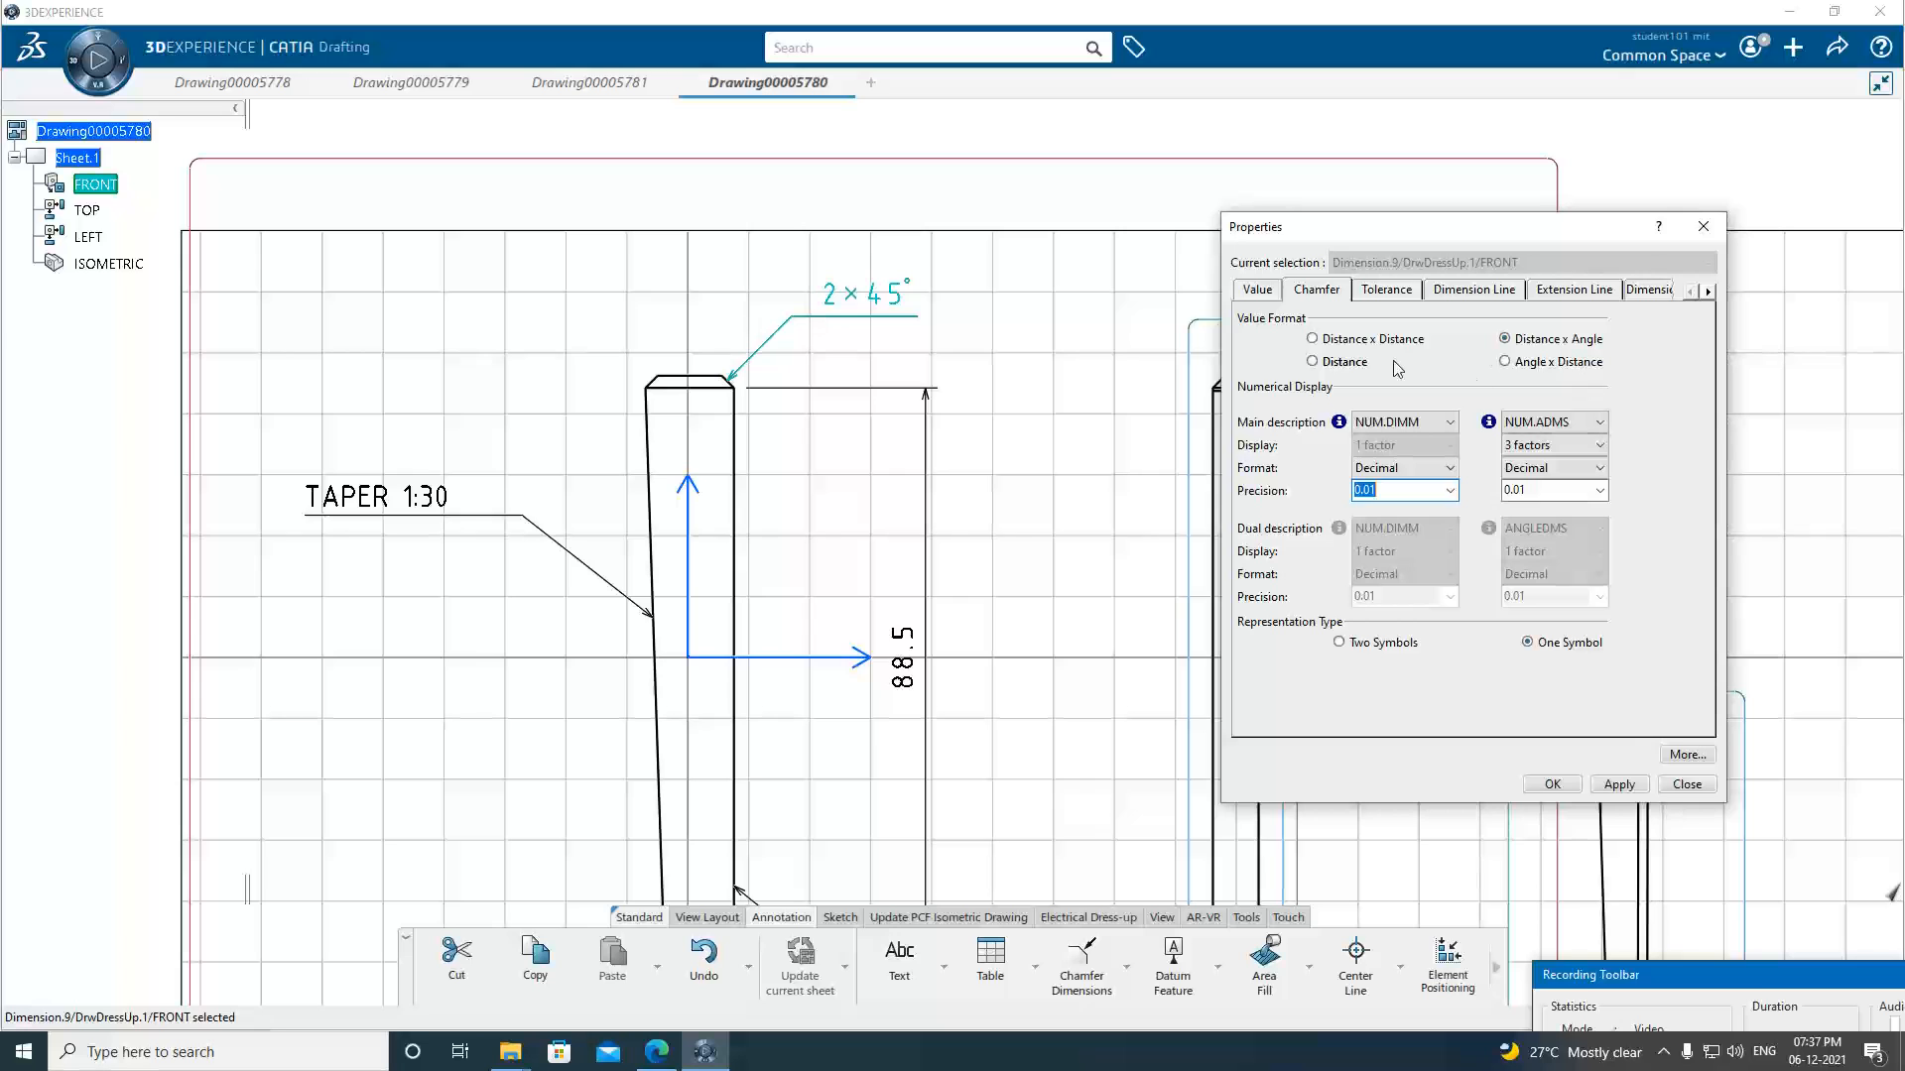
{"action": "left_click", "coordinate": [1339, 340]}
{"action": "left_click", "coordinate": [1553, 340]}
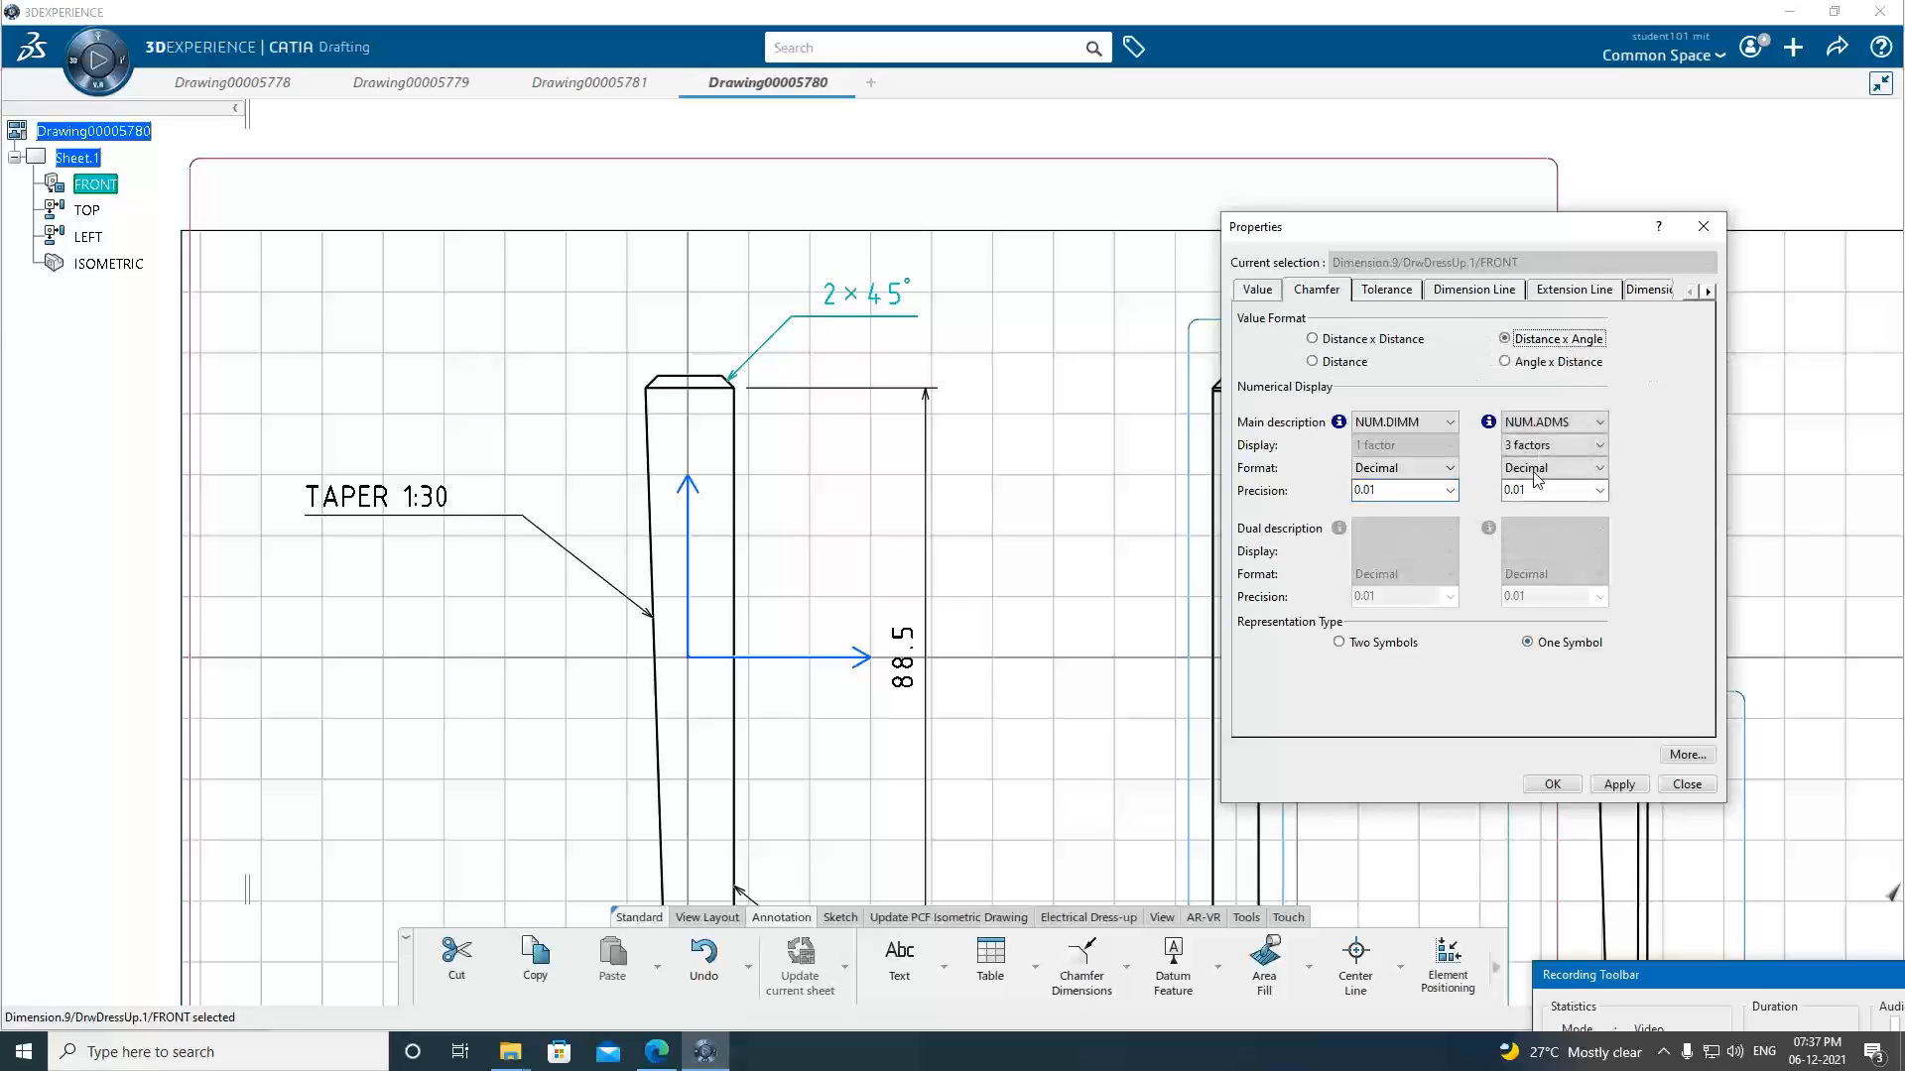
{"action": "left_click", "coordinate": [1619, 785]}
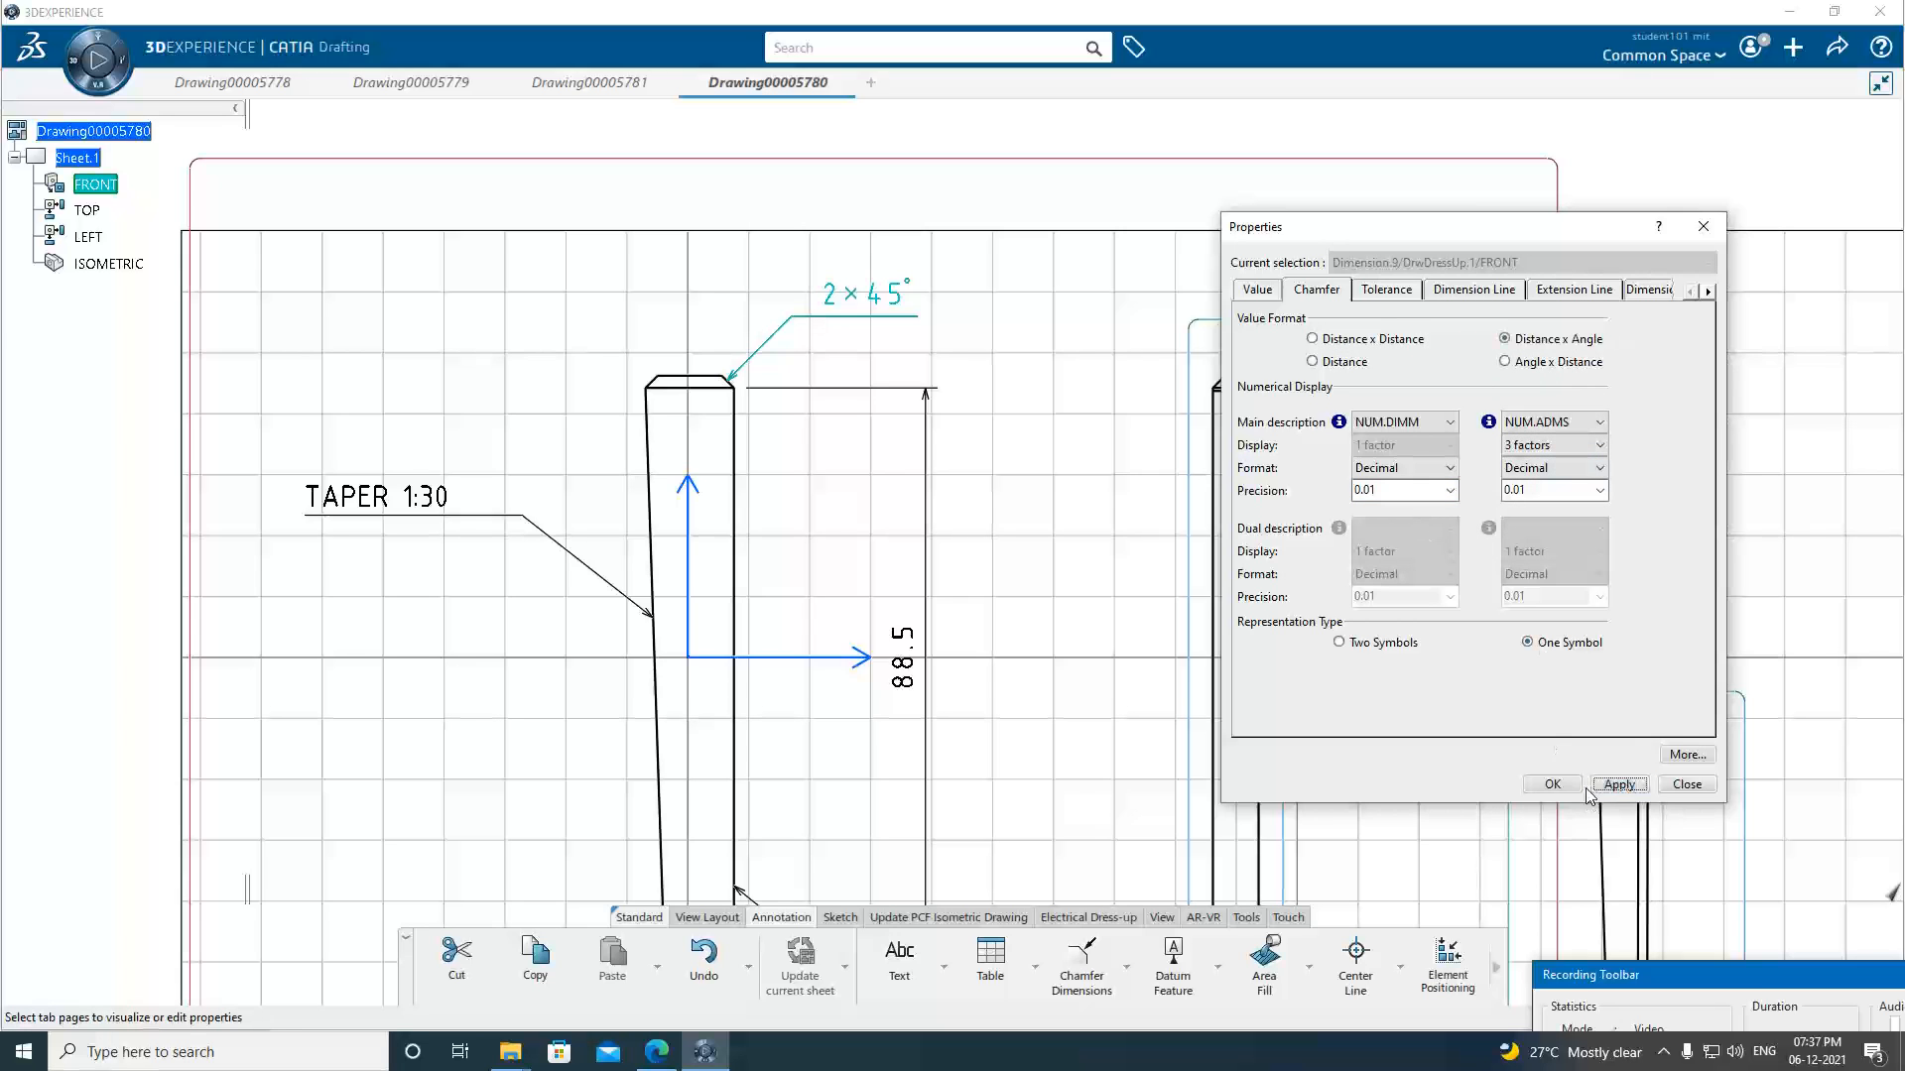
{"action": "left_click", "coordinate": [1553, 785]}
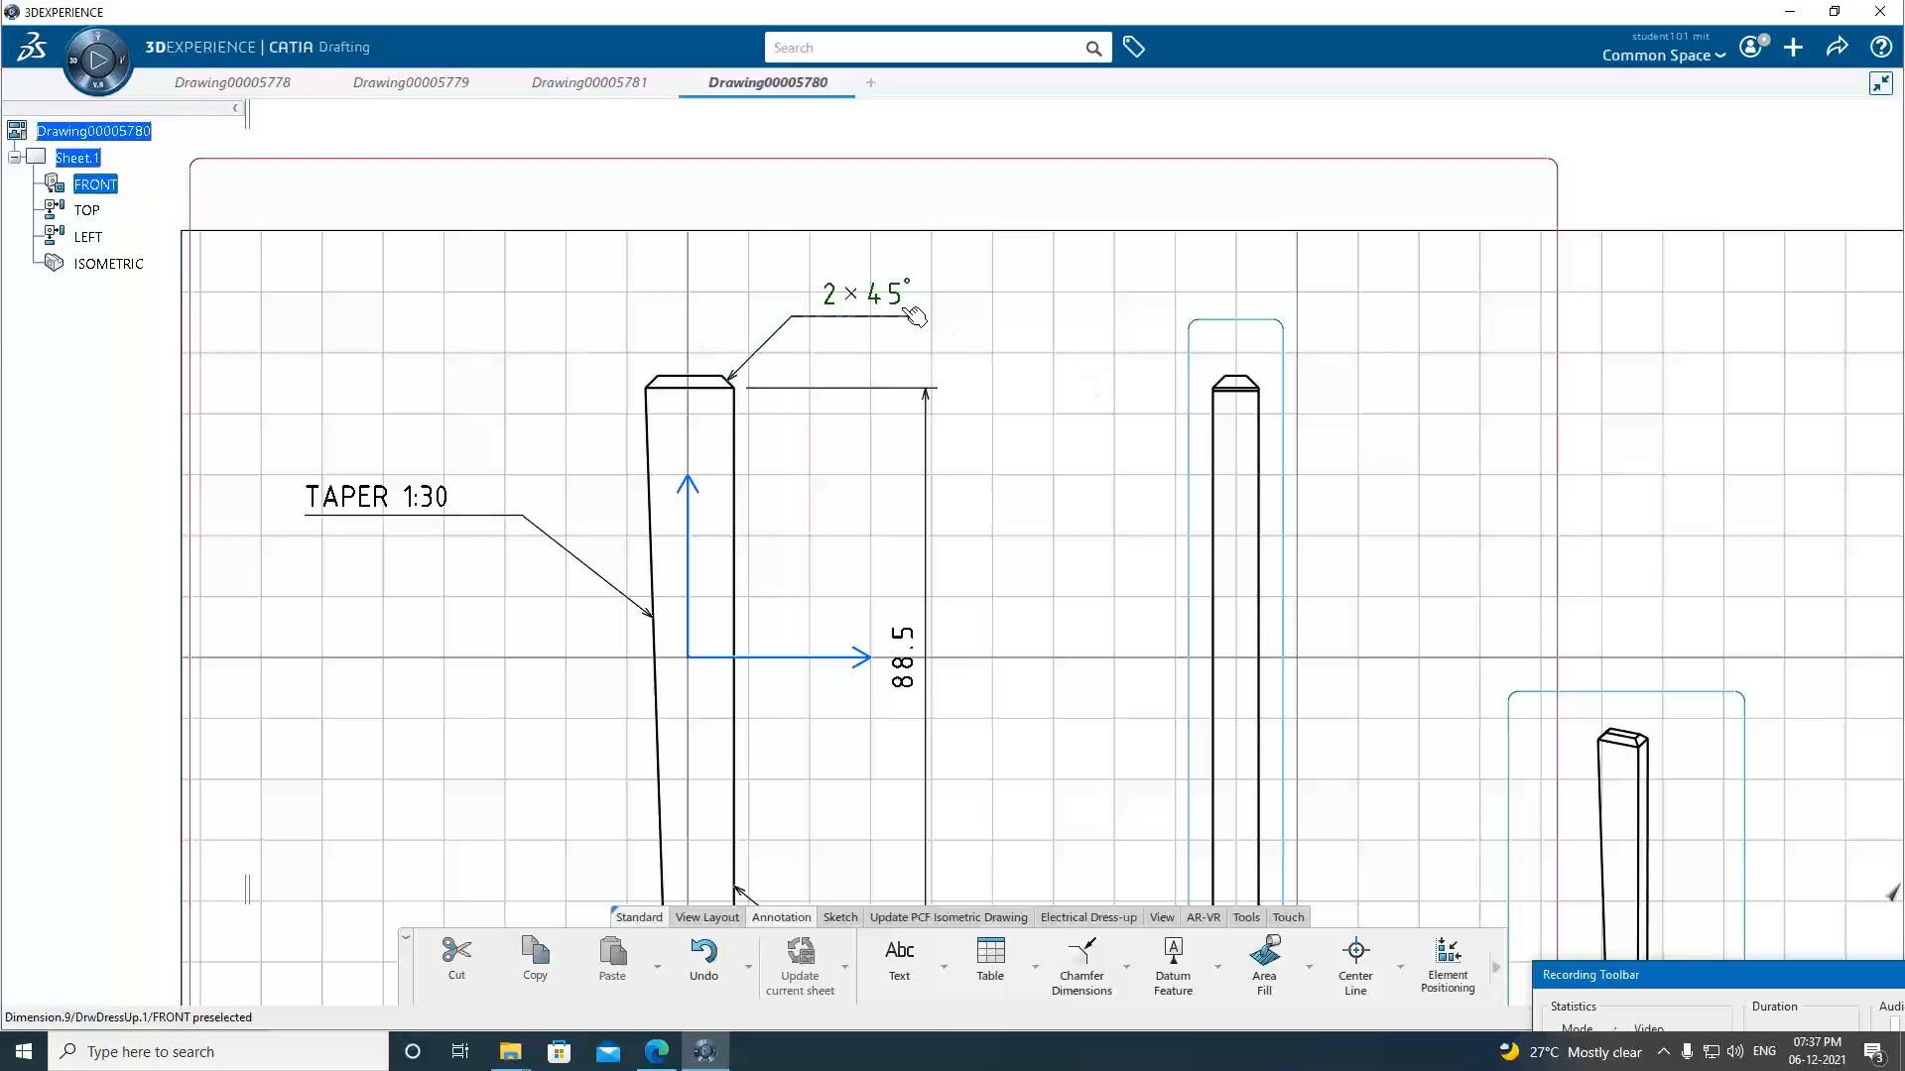
Save the cotter drawing locally and check the whole sheet against the lab manual PDF.
{"action": "key", "text": "ctrl+s"}
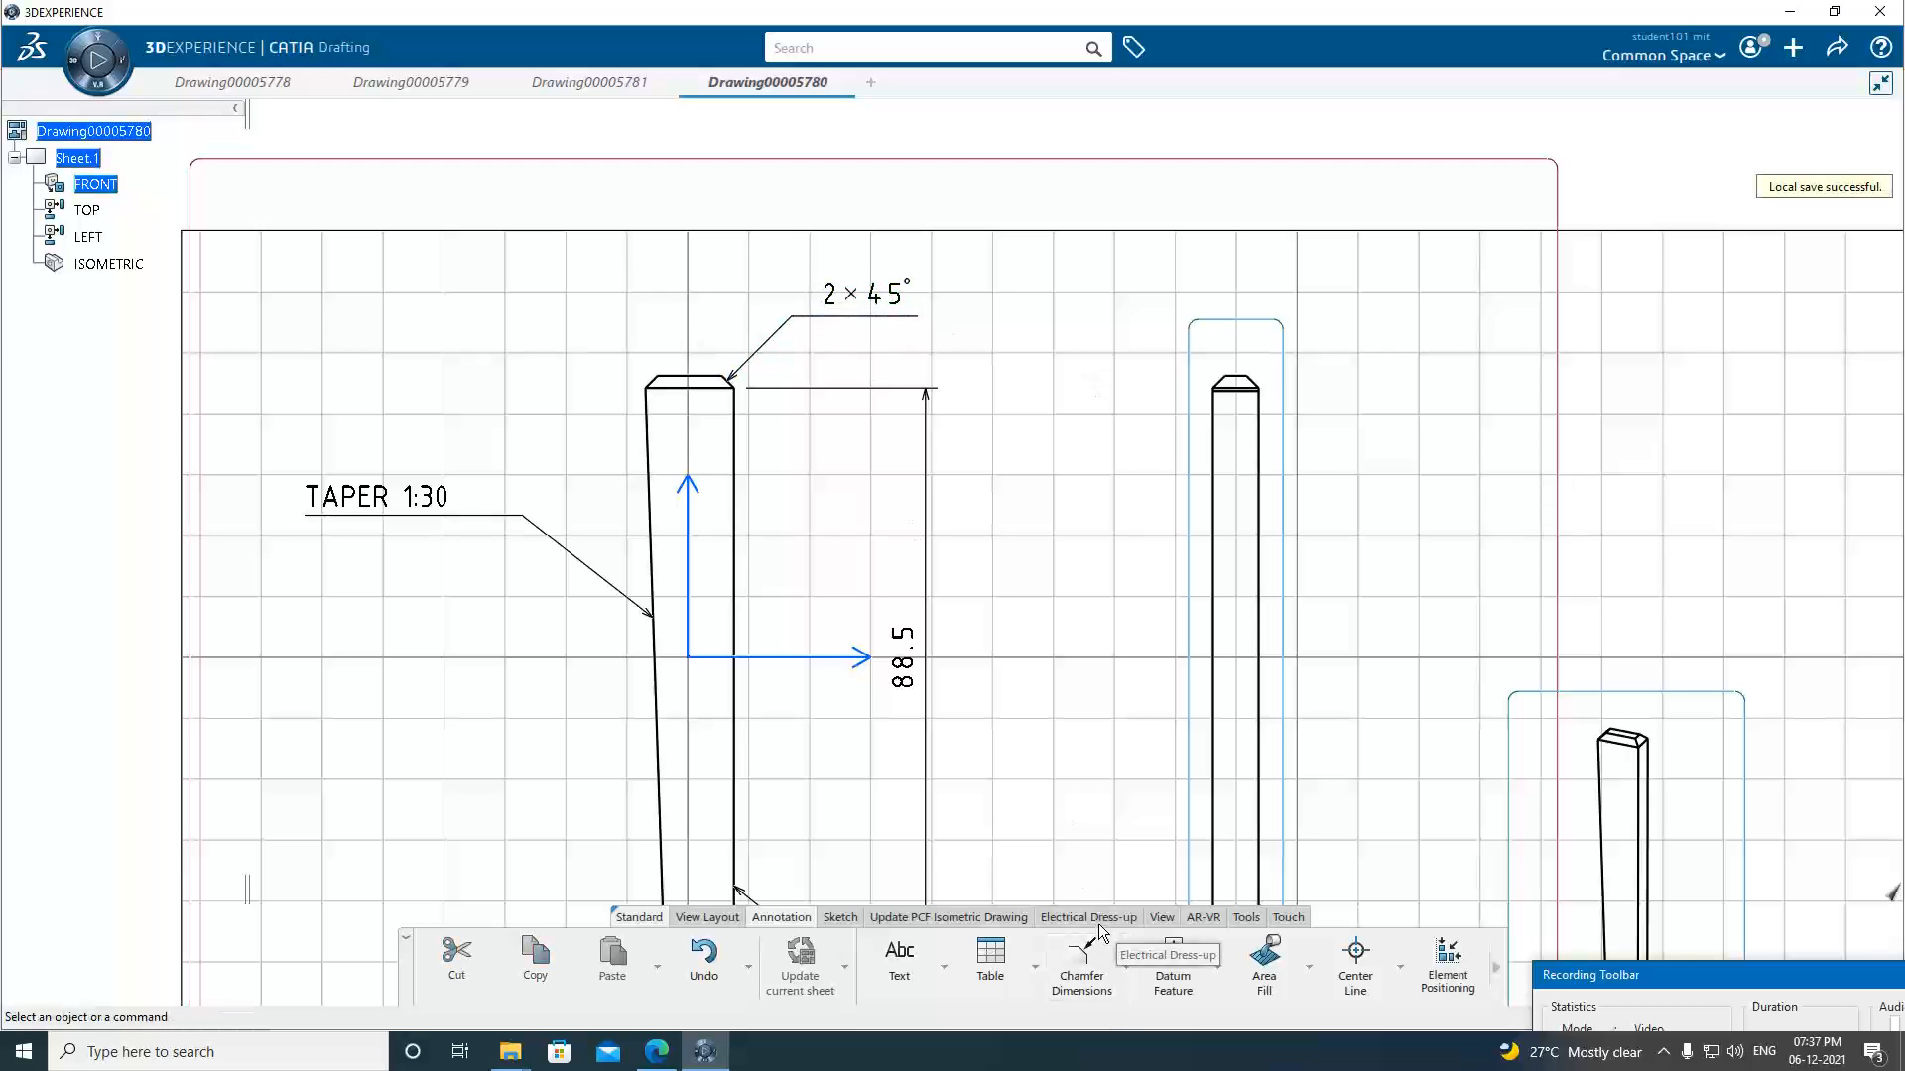
{"action": "left_click", "coordinate": [1162, 916]}
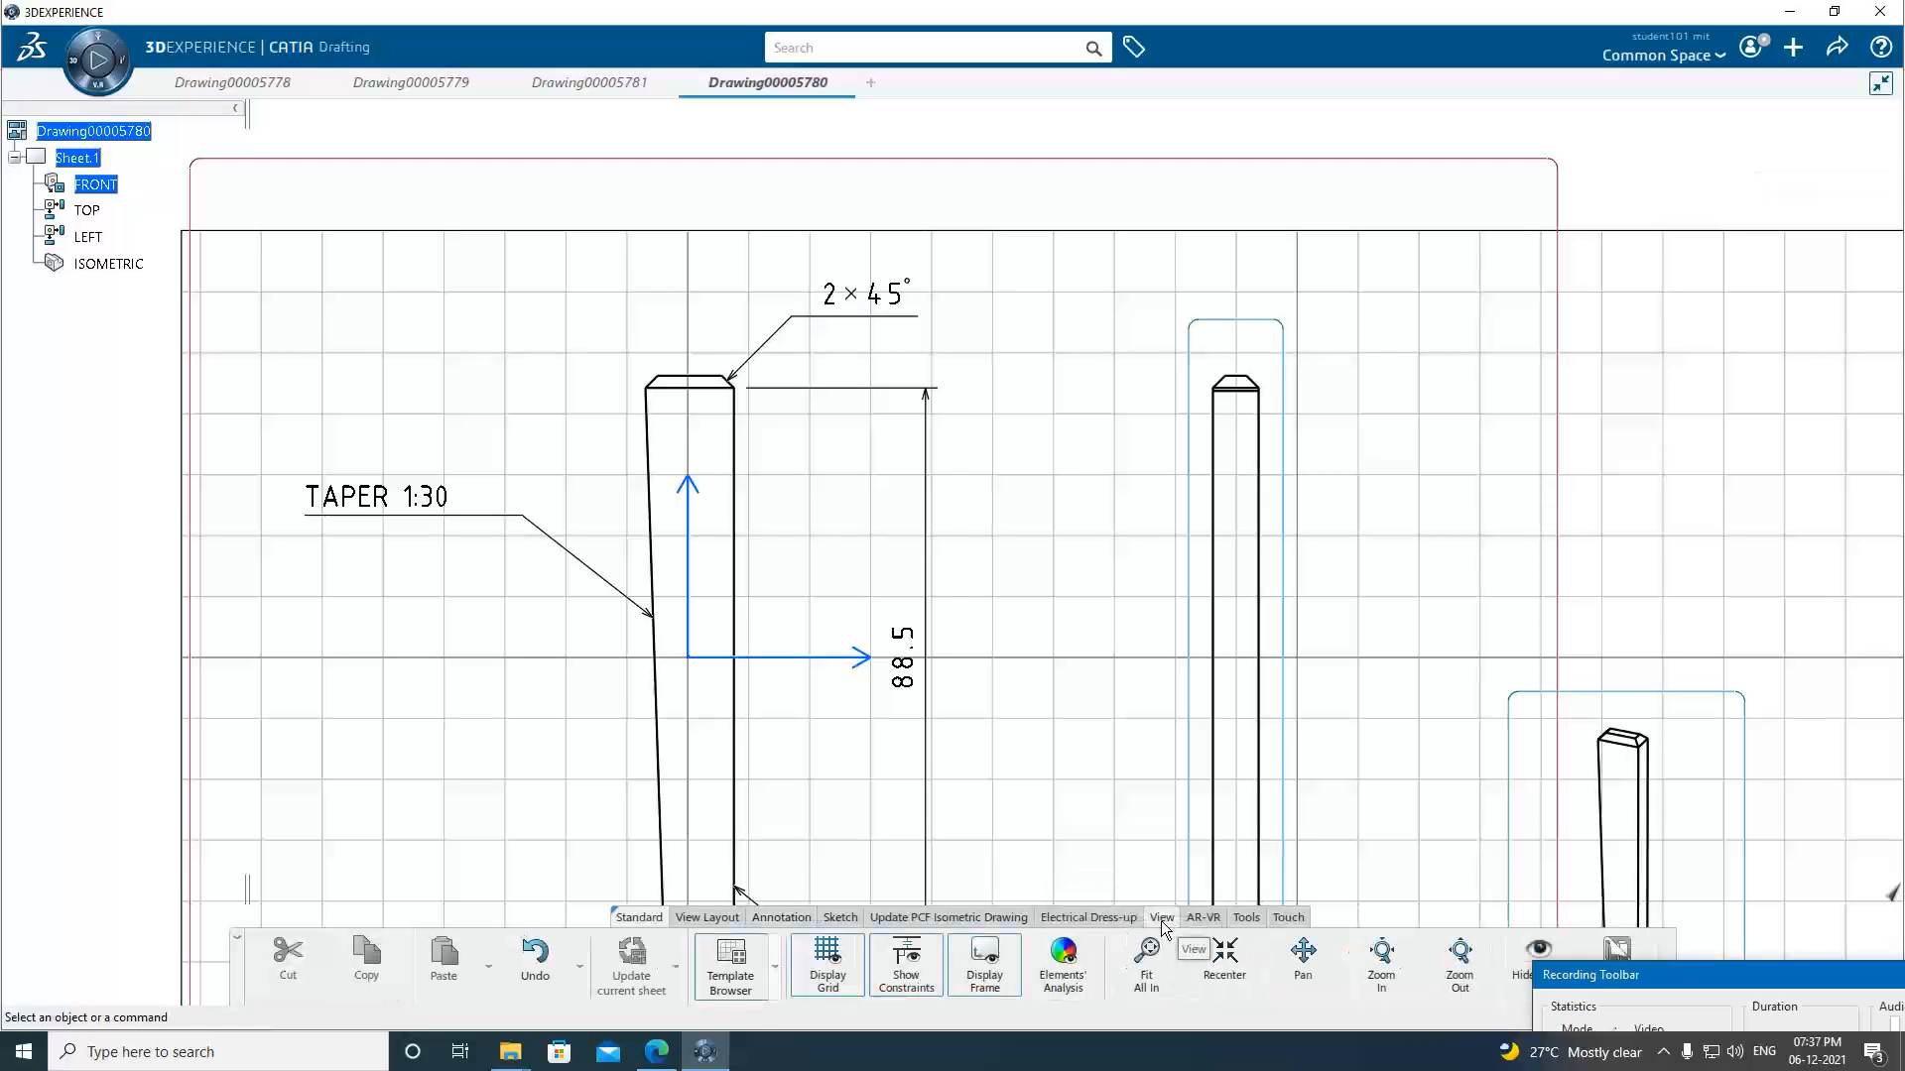
{"action": "left_click", "coordinate": [1148, 981]}
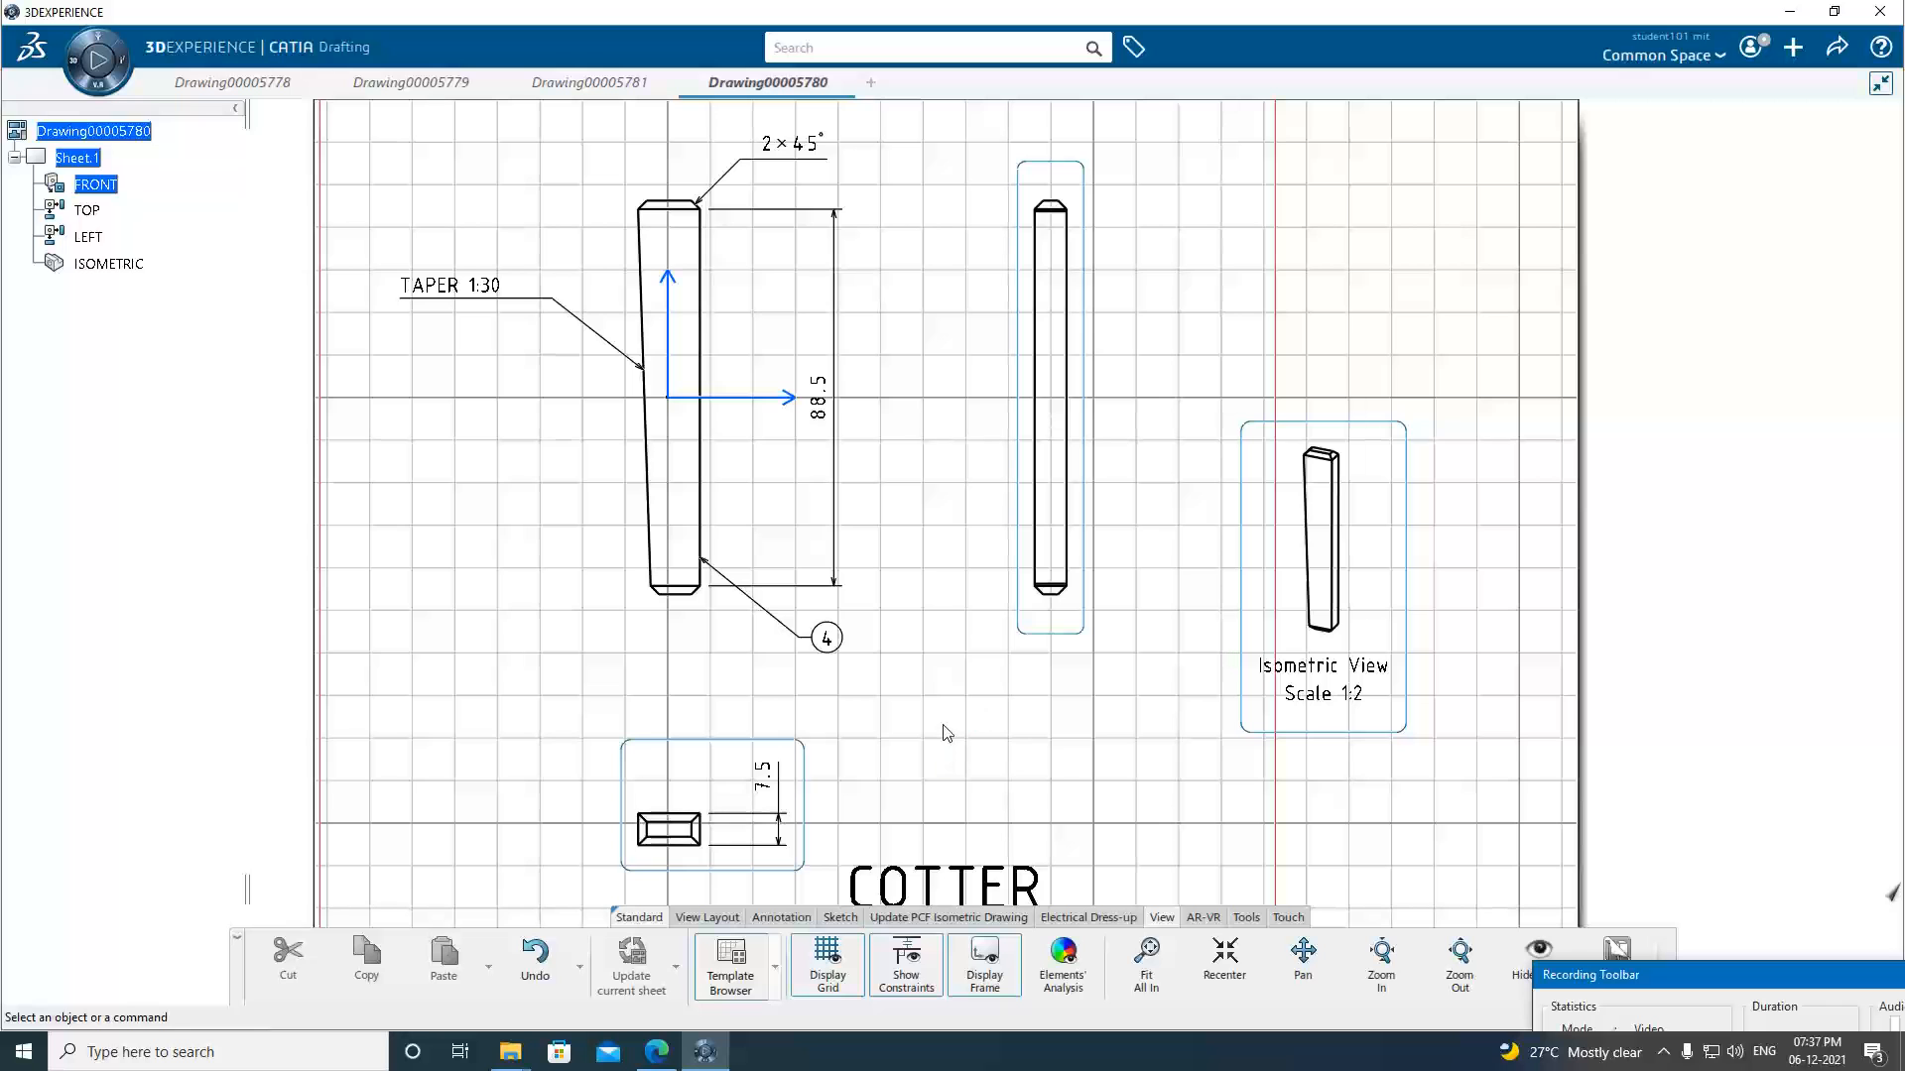
{"action": "left_click", "coordinate": [666, 1059]}
{"action": "left_click", "coordinate": [708, 1057]}
Search for 66406 and open the cotter part, Physical Product00066406.
{"action": "left_click", "coordinate": [810, 51]}
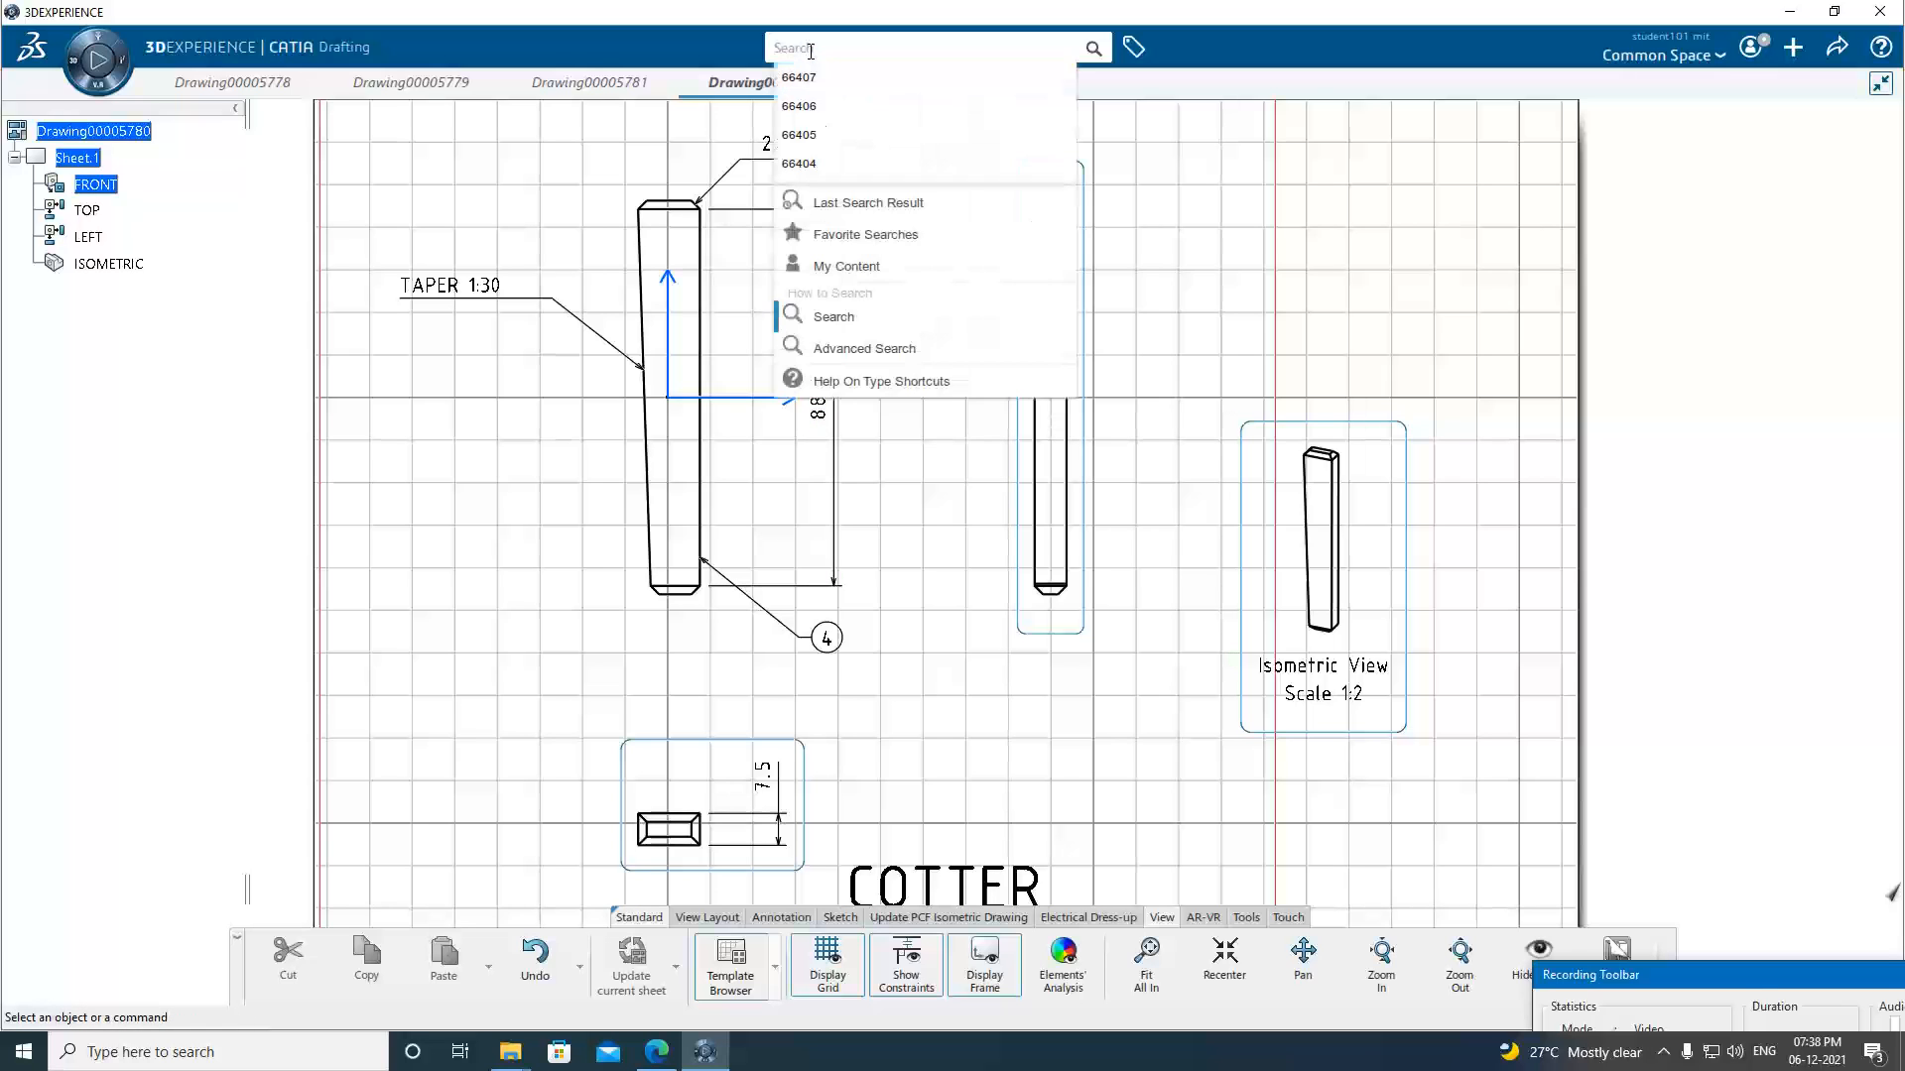
{"action": "left_click", "coordinate": [819, 105]}
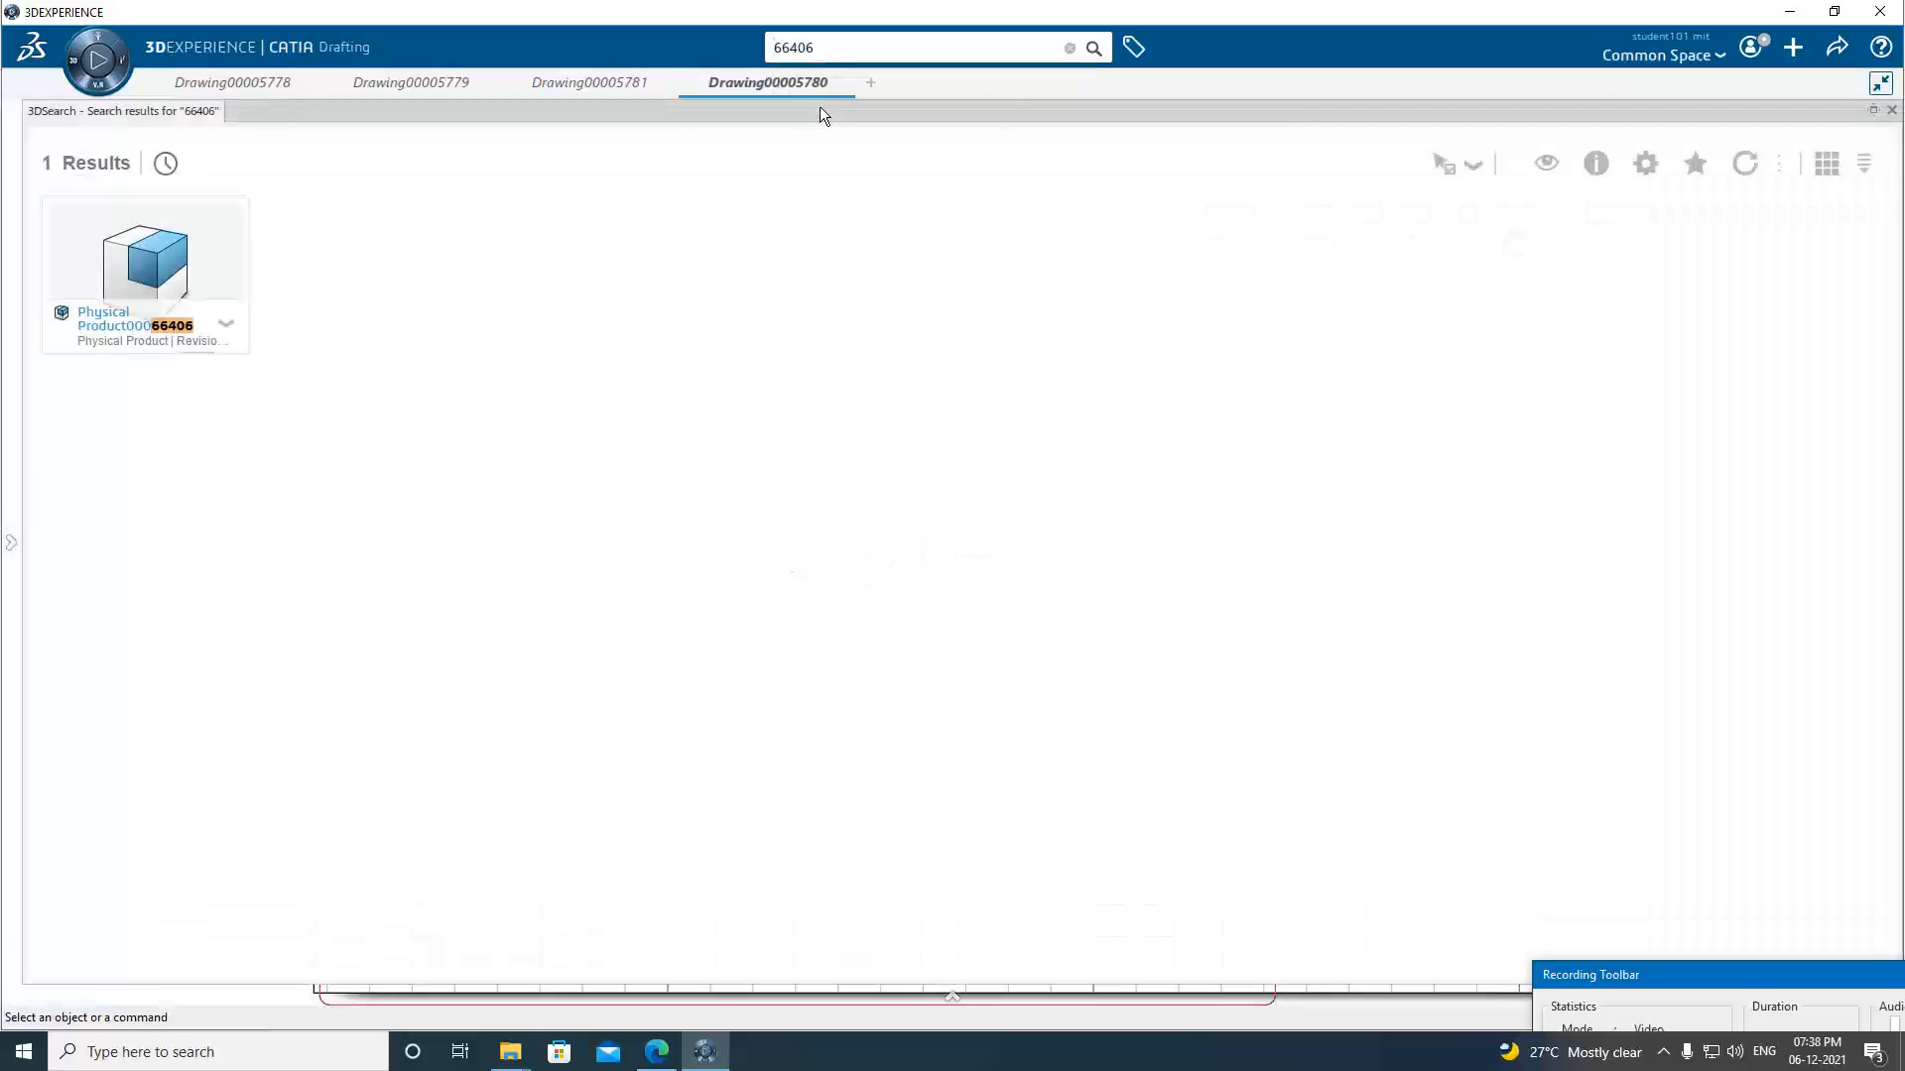
{"action": "right_click", "coordinate": [183, 282]}
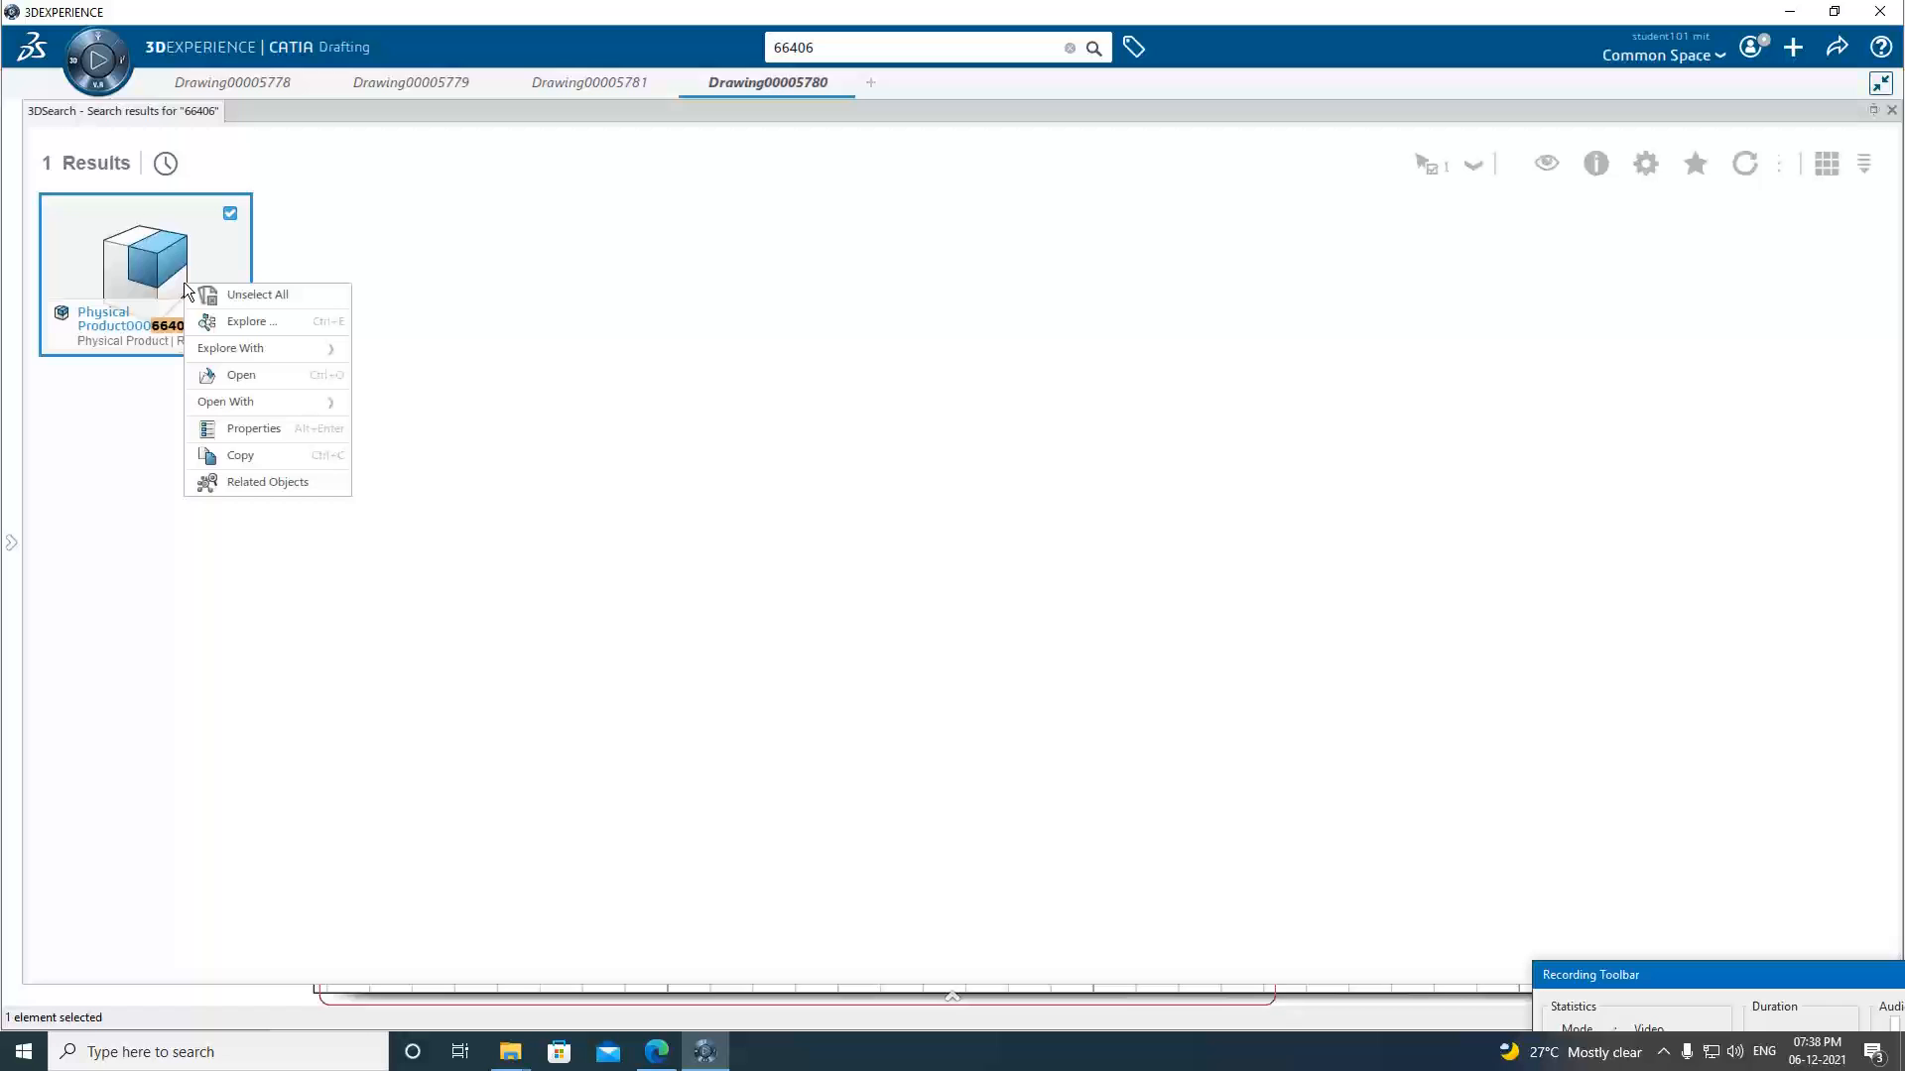
{"action": "left_click", "coordinate": [243, 377]}
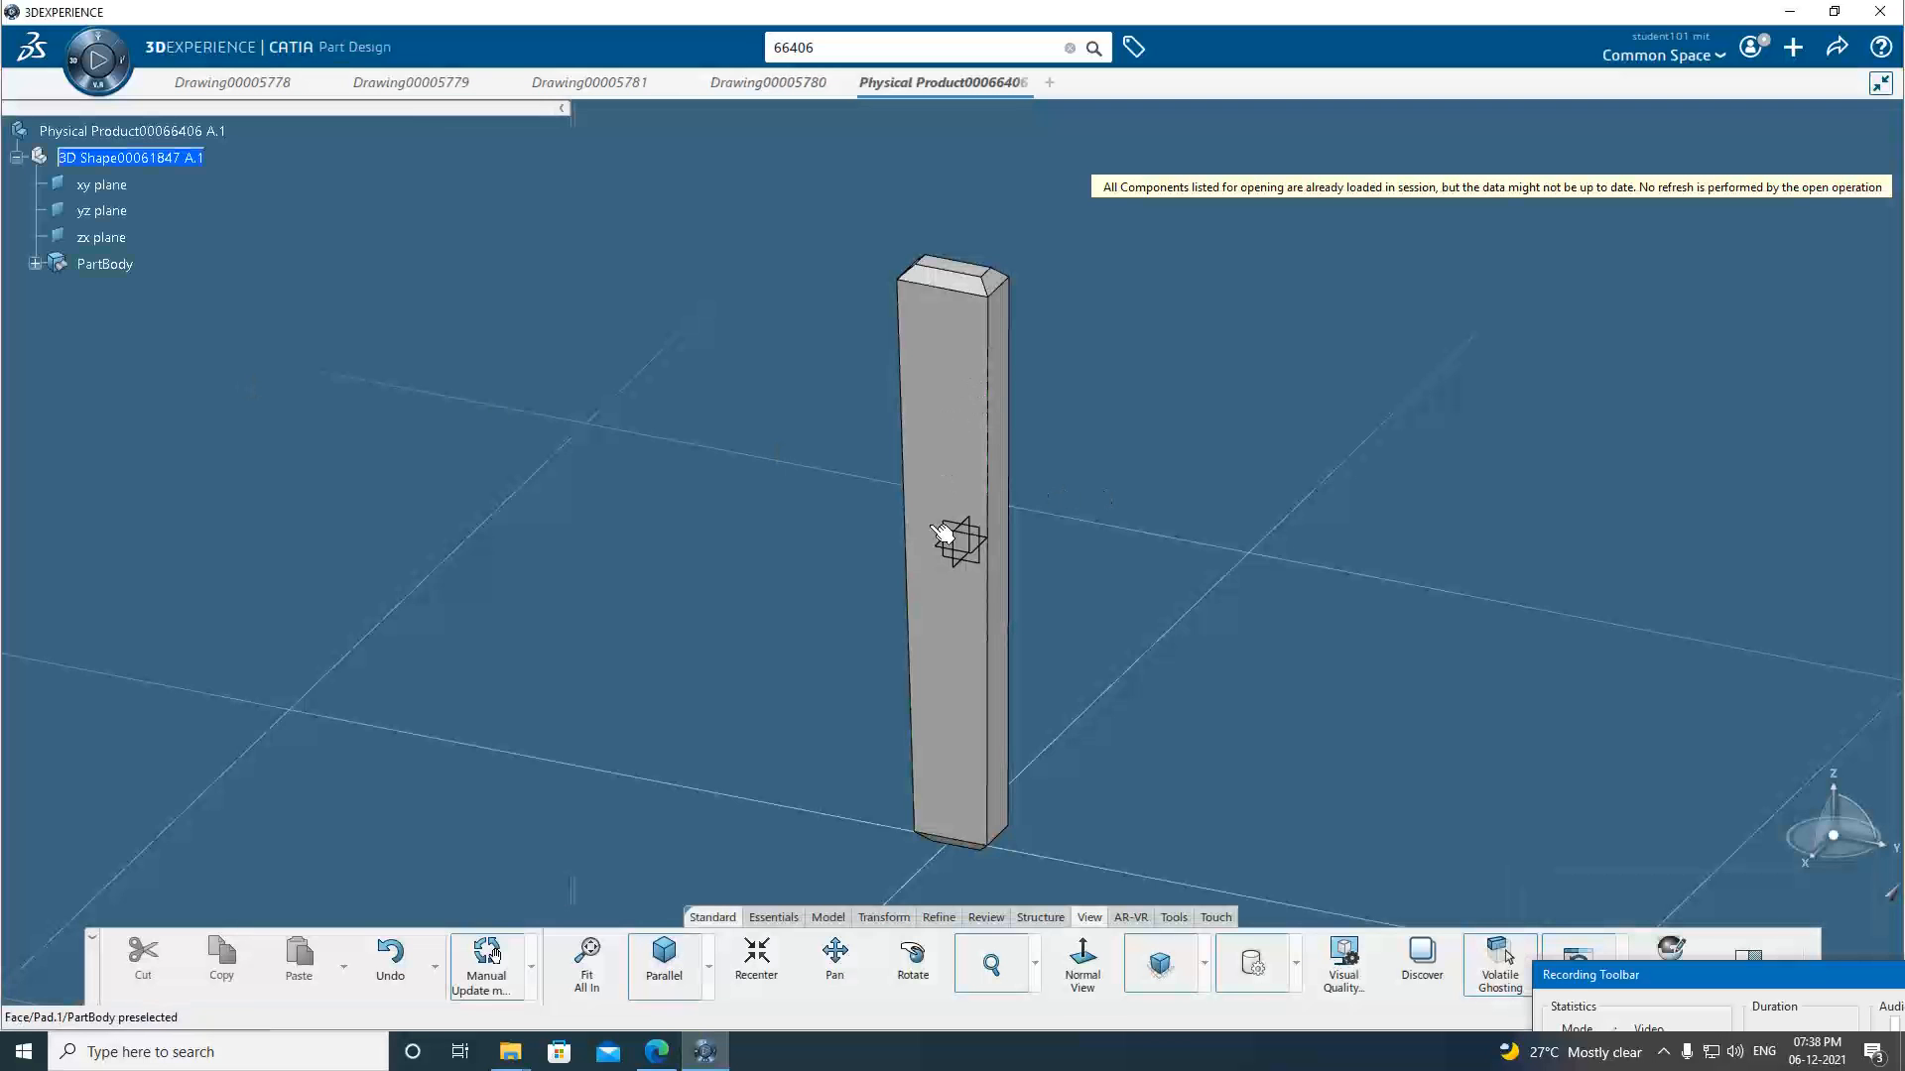
Examine the dimensions in Sketch.1 of the cotter's Pad.1 and exit the sketch.
{"action": "left_click", "coordinate": [34, 264]}
{"action": "left_click", "coordinate": [111, 290]}
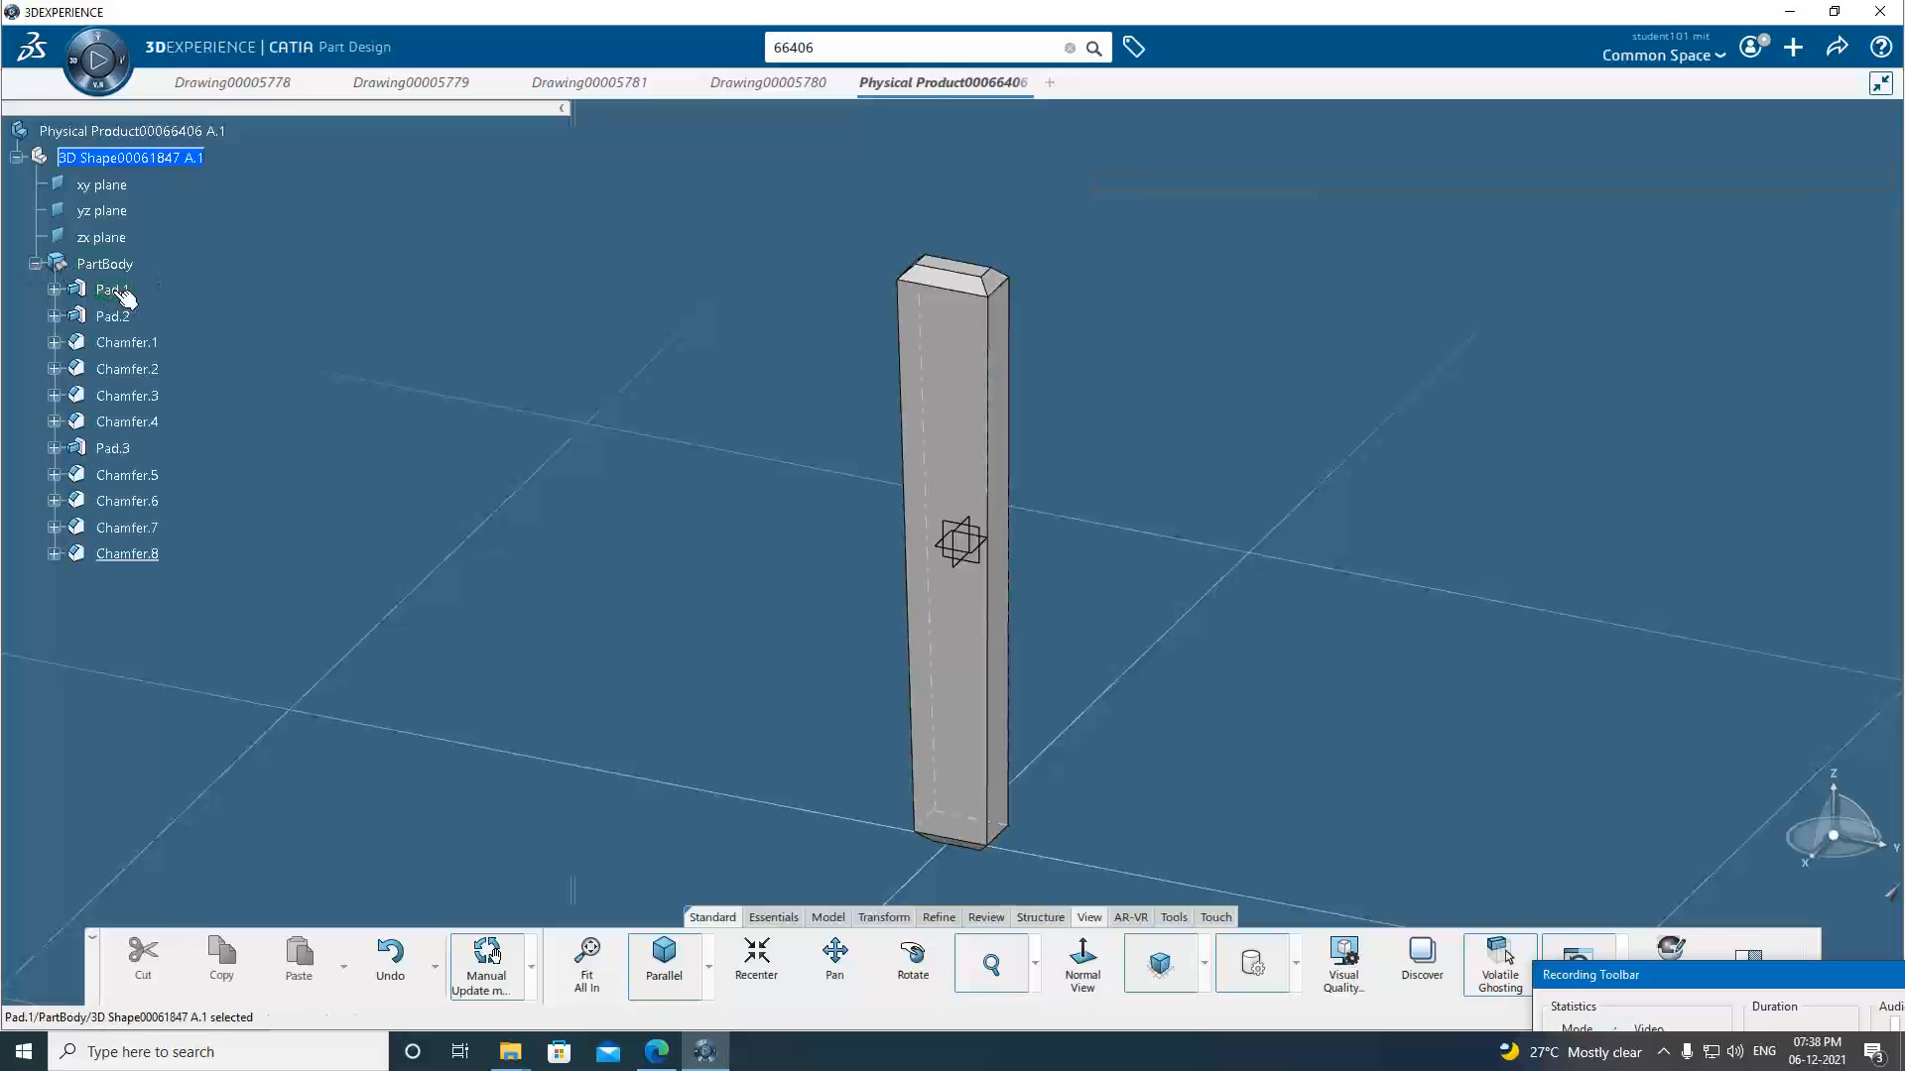
{"action": "left_click", "coordinate": [117, 317]}
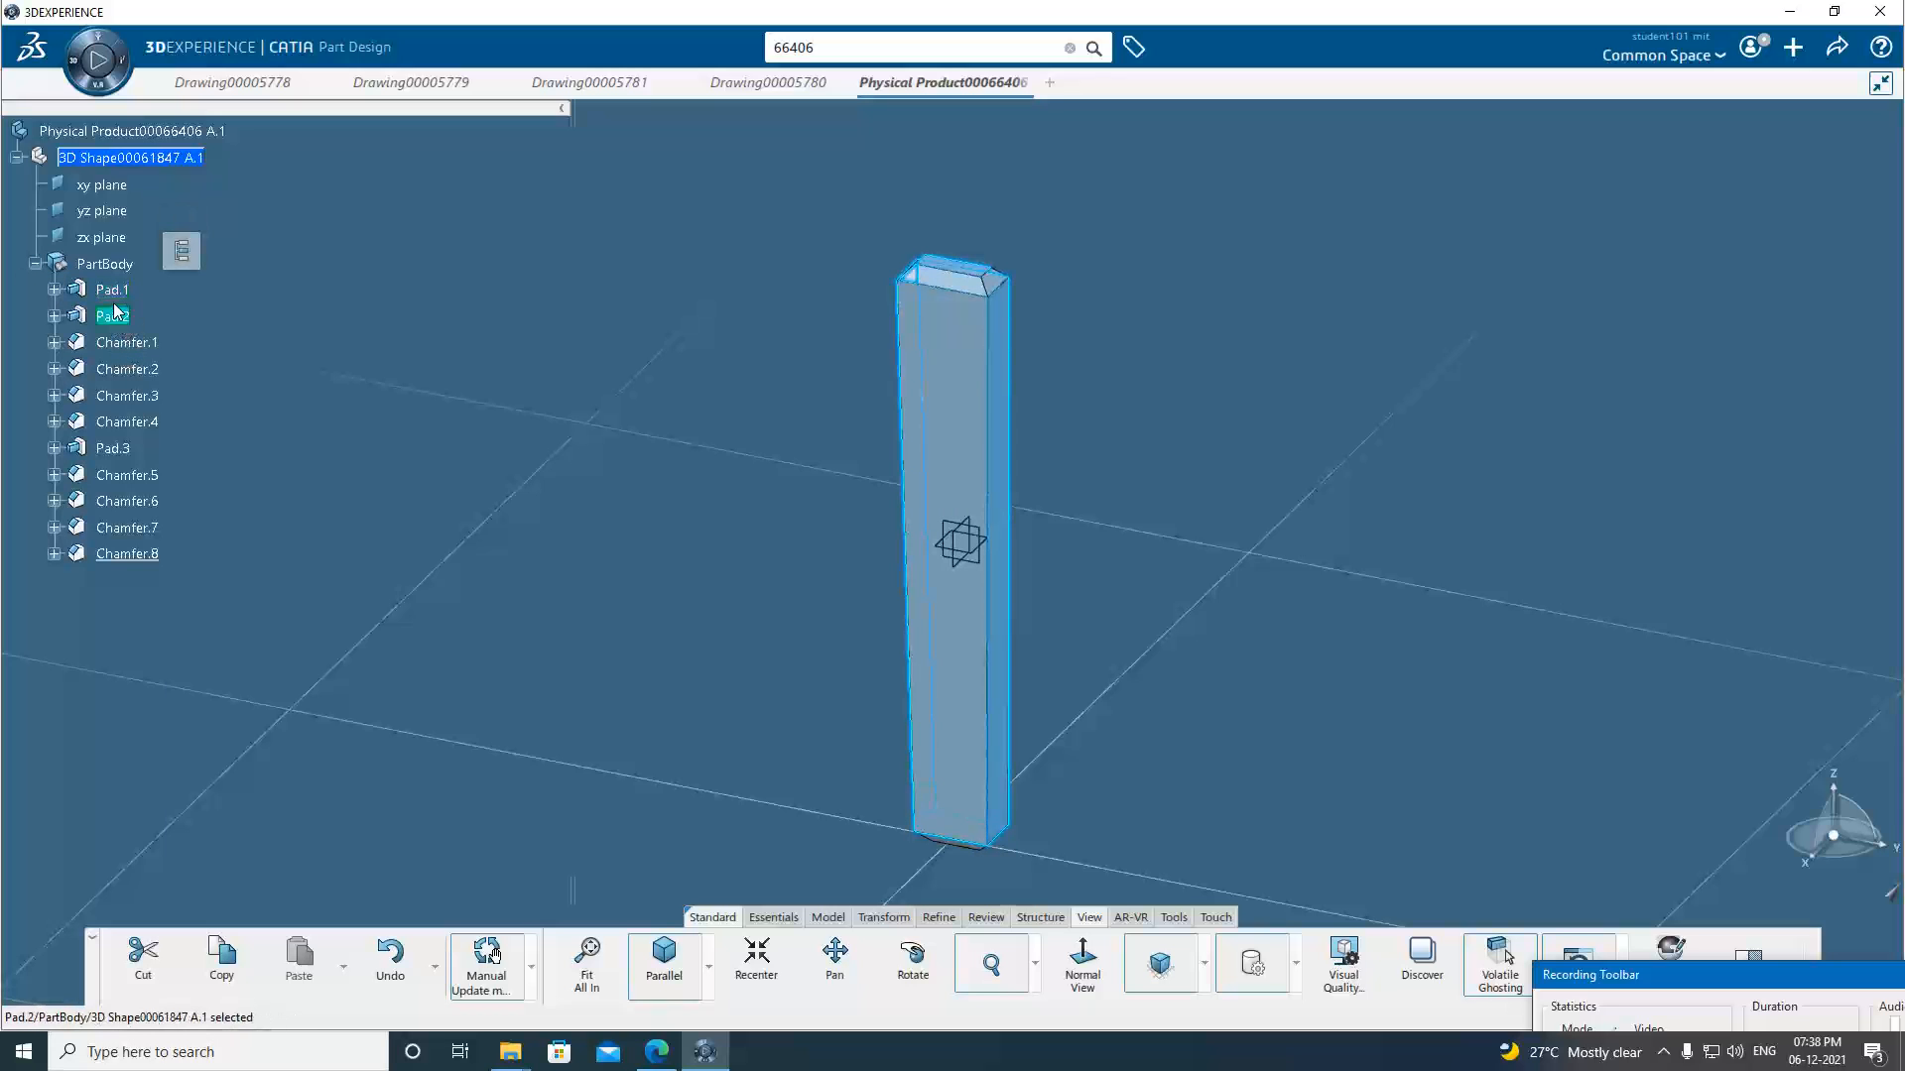
{"action": "left_click", "coordinate": [55, 290]}
{"action": "left_click", "coordinate": [144, 318]}
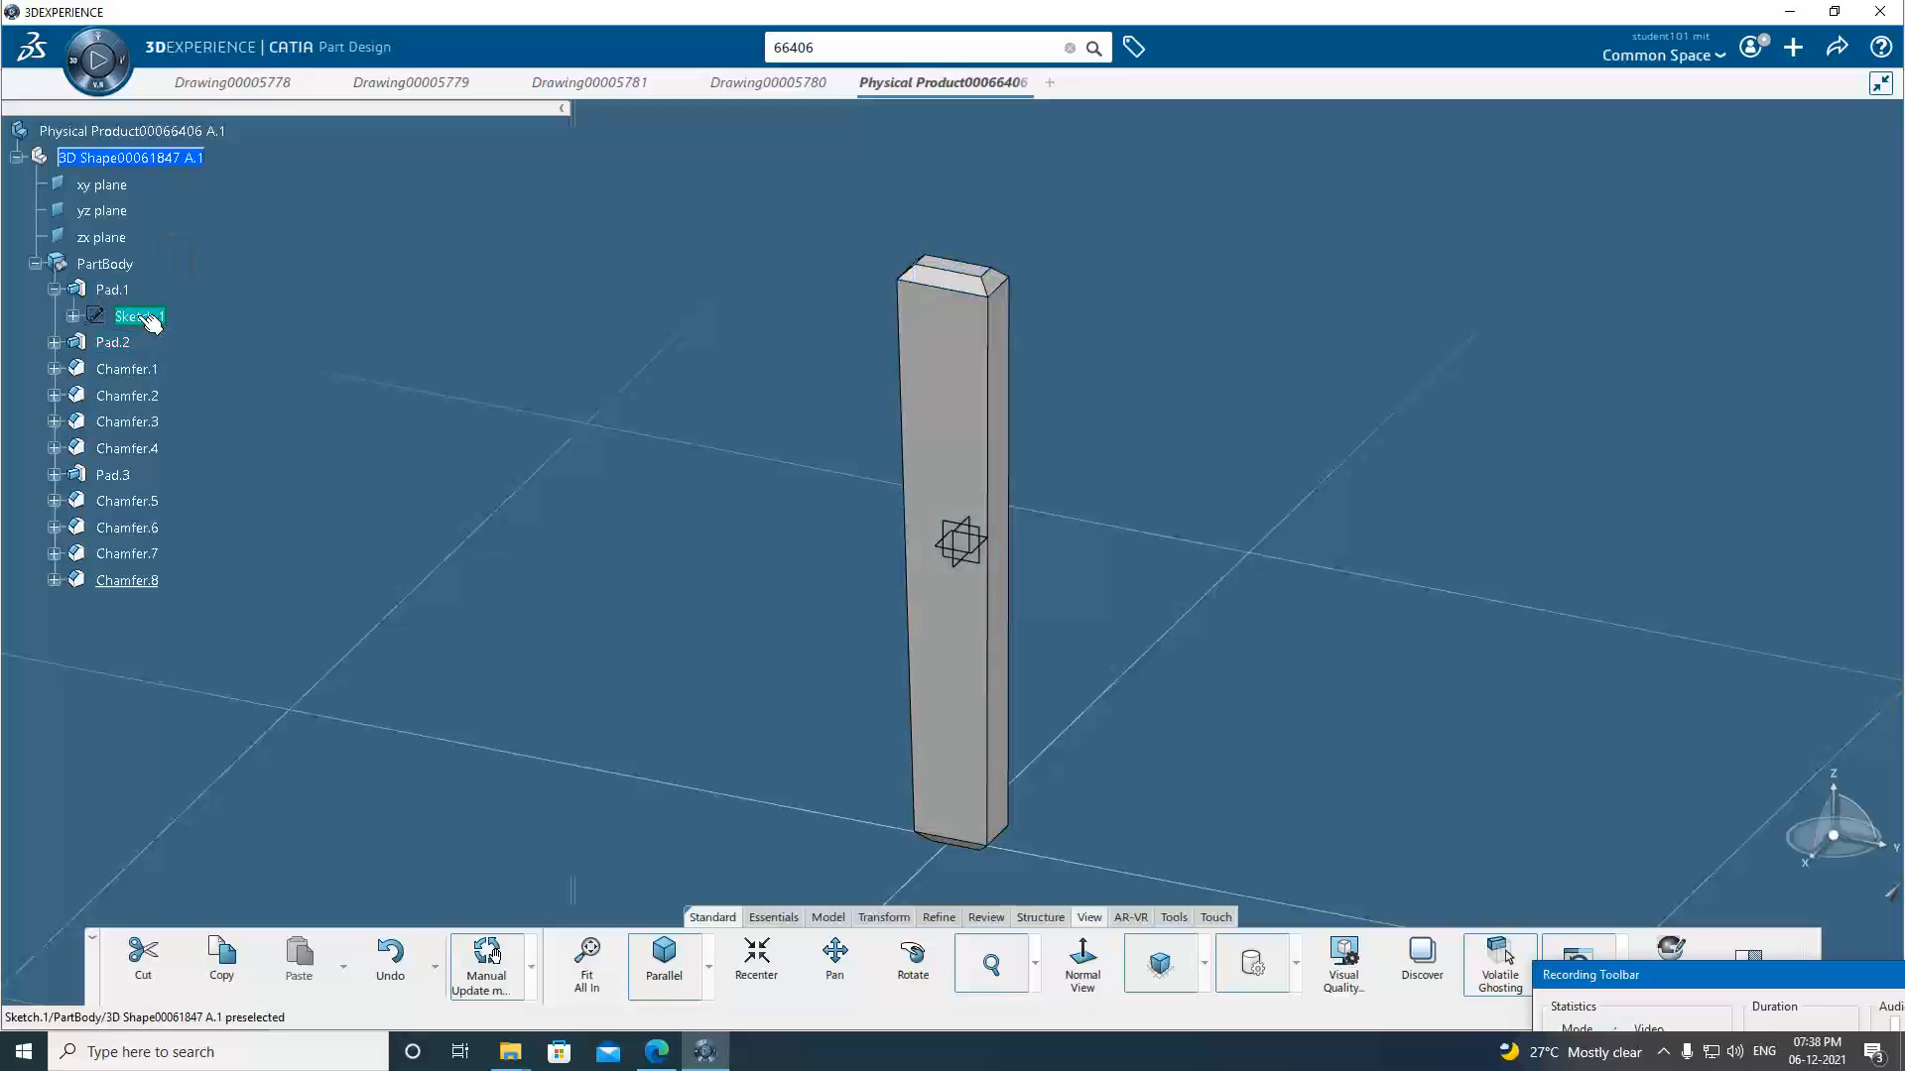
{"action": "double_click", "coordinate": [148, 320]}
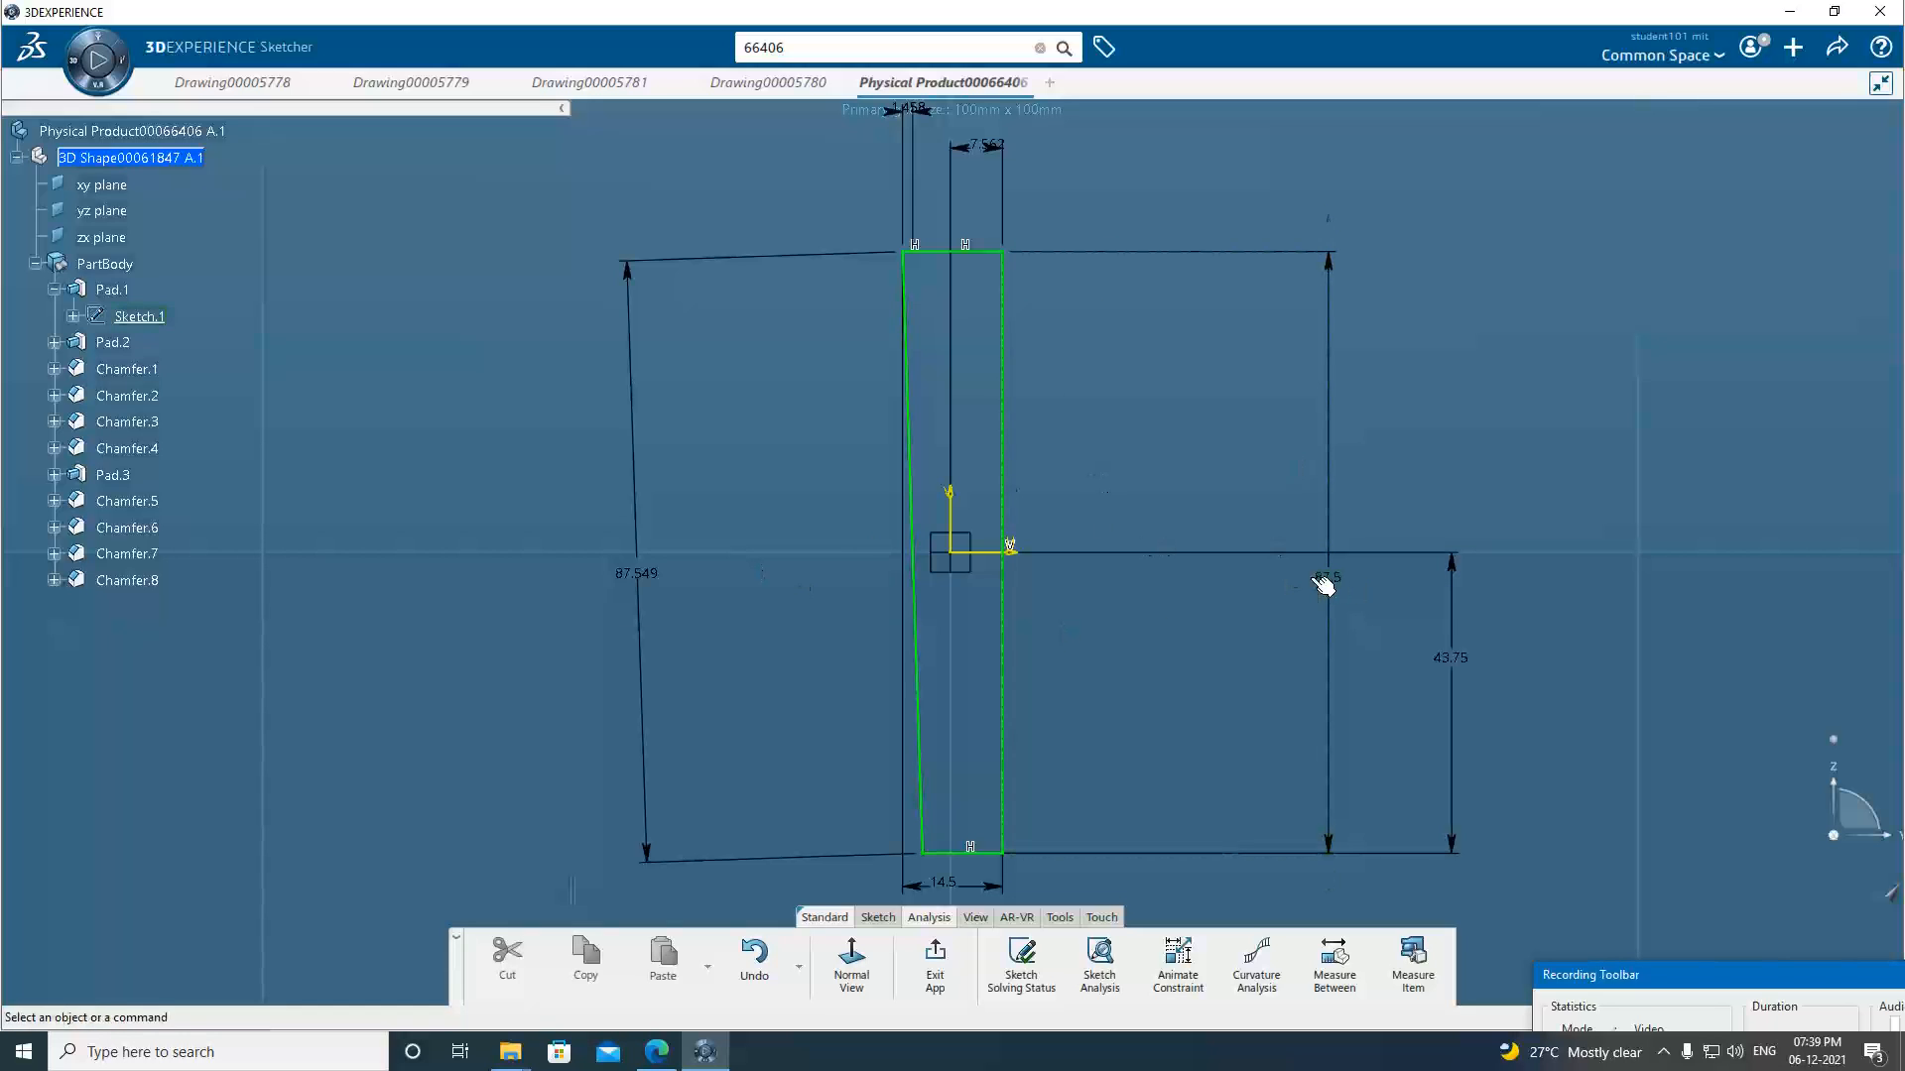
{"action": "left_click", "coordinate": [935, 958]}
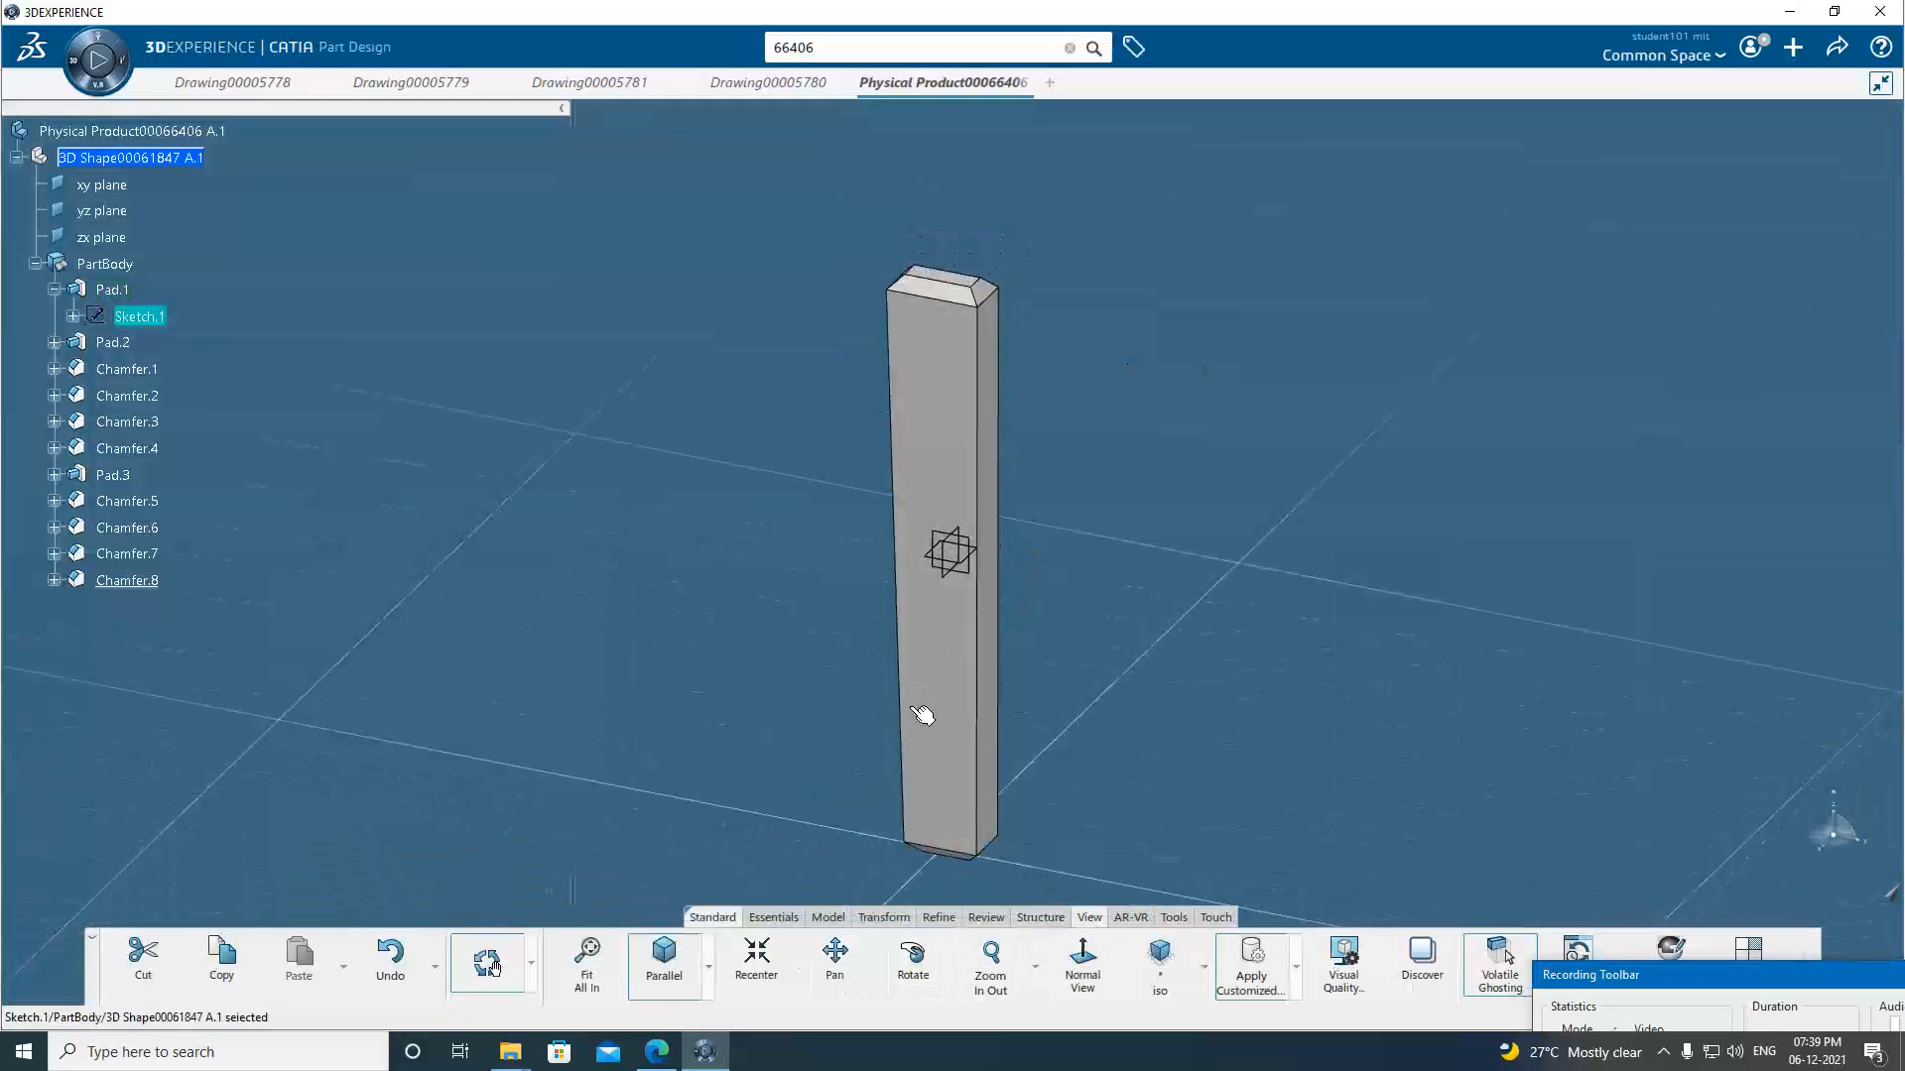
Return to the cotter drawing, Drawing00005780, and compare the cotter's height dimension with the lab manual PDF.
{"action": "left_click", "coordinate": [1838, 48]}
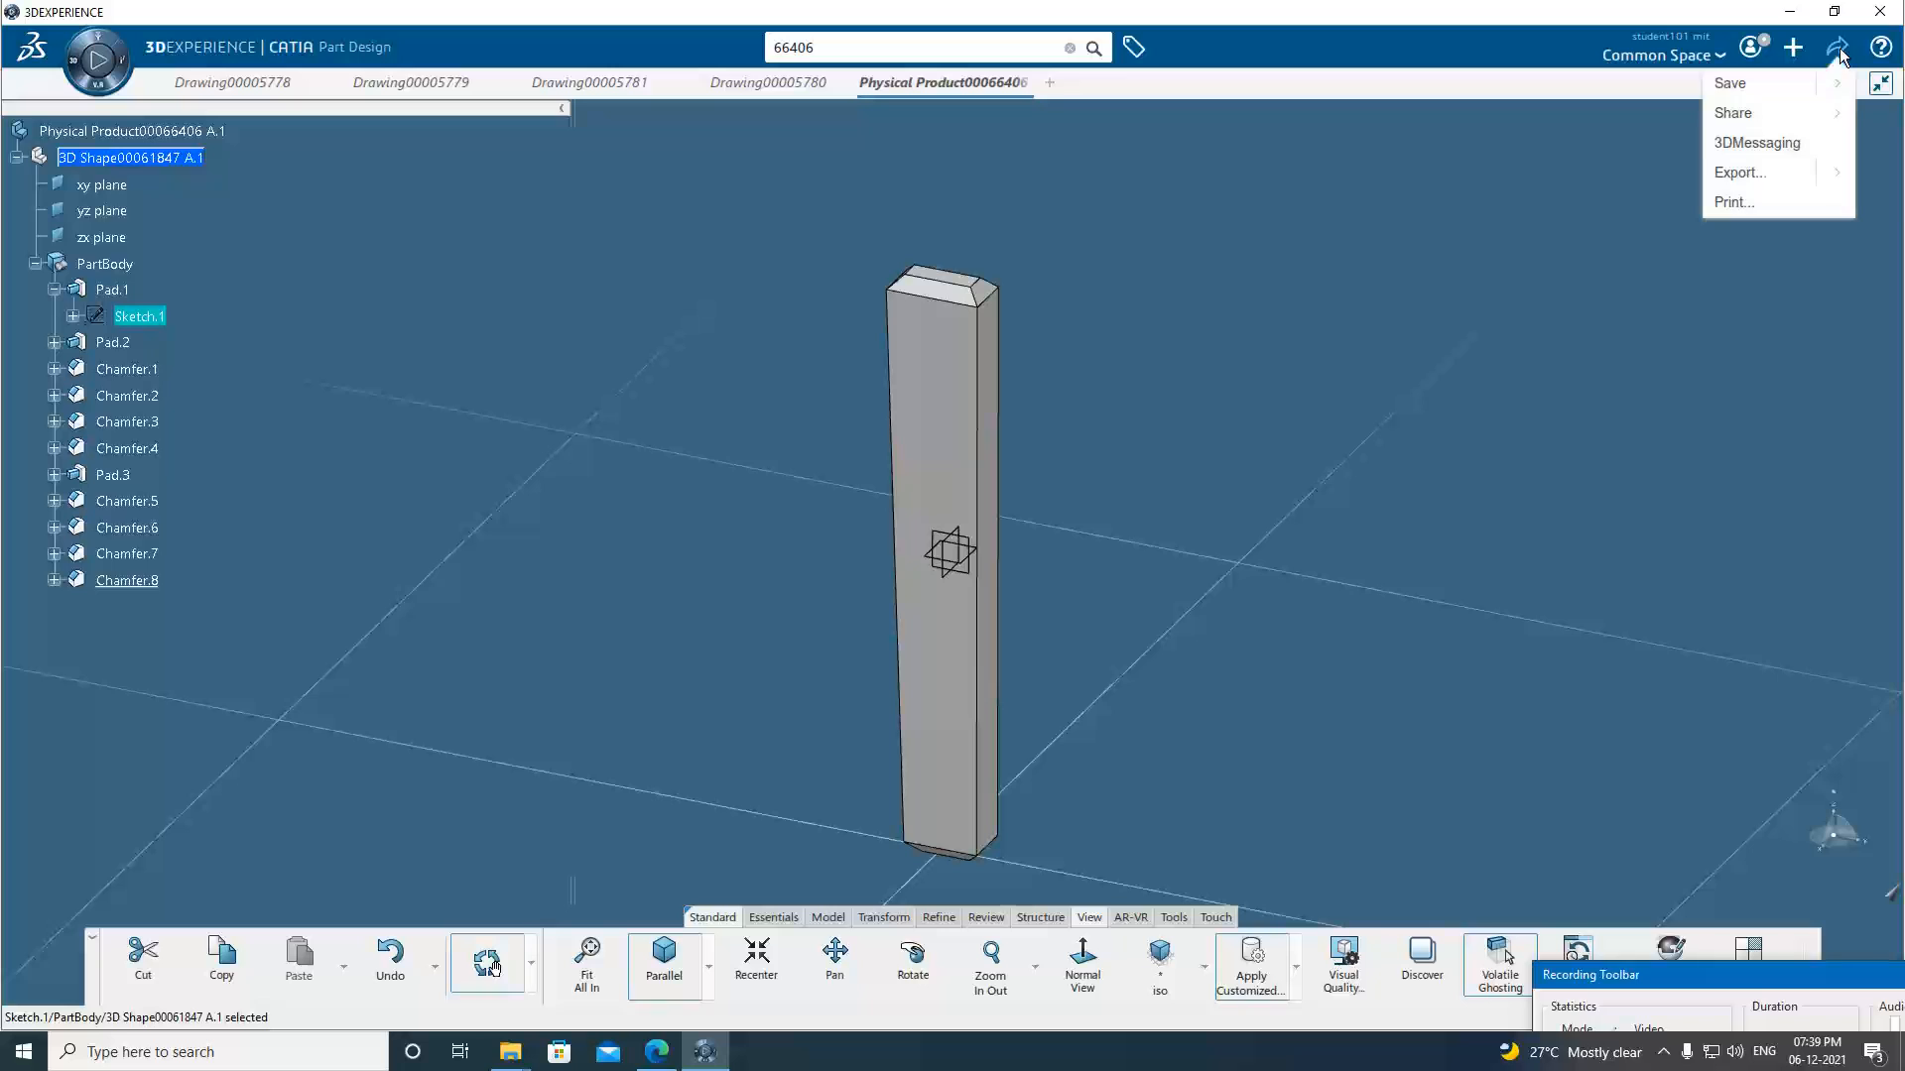
{"action": "left_click", "coordinate": [1509, 124]}
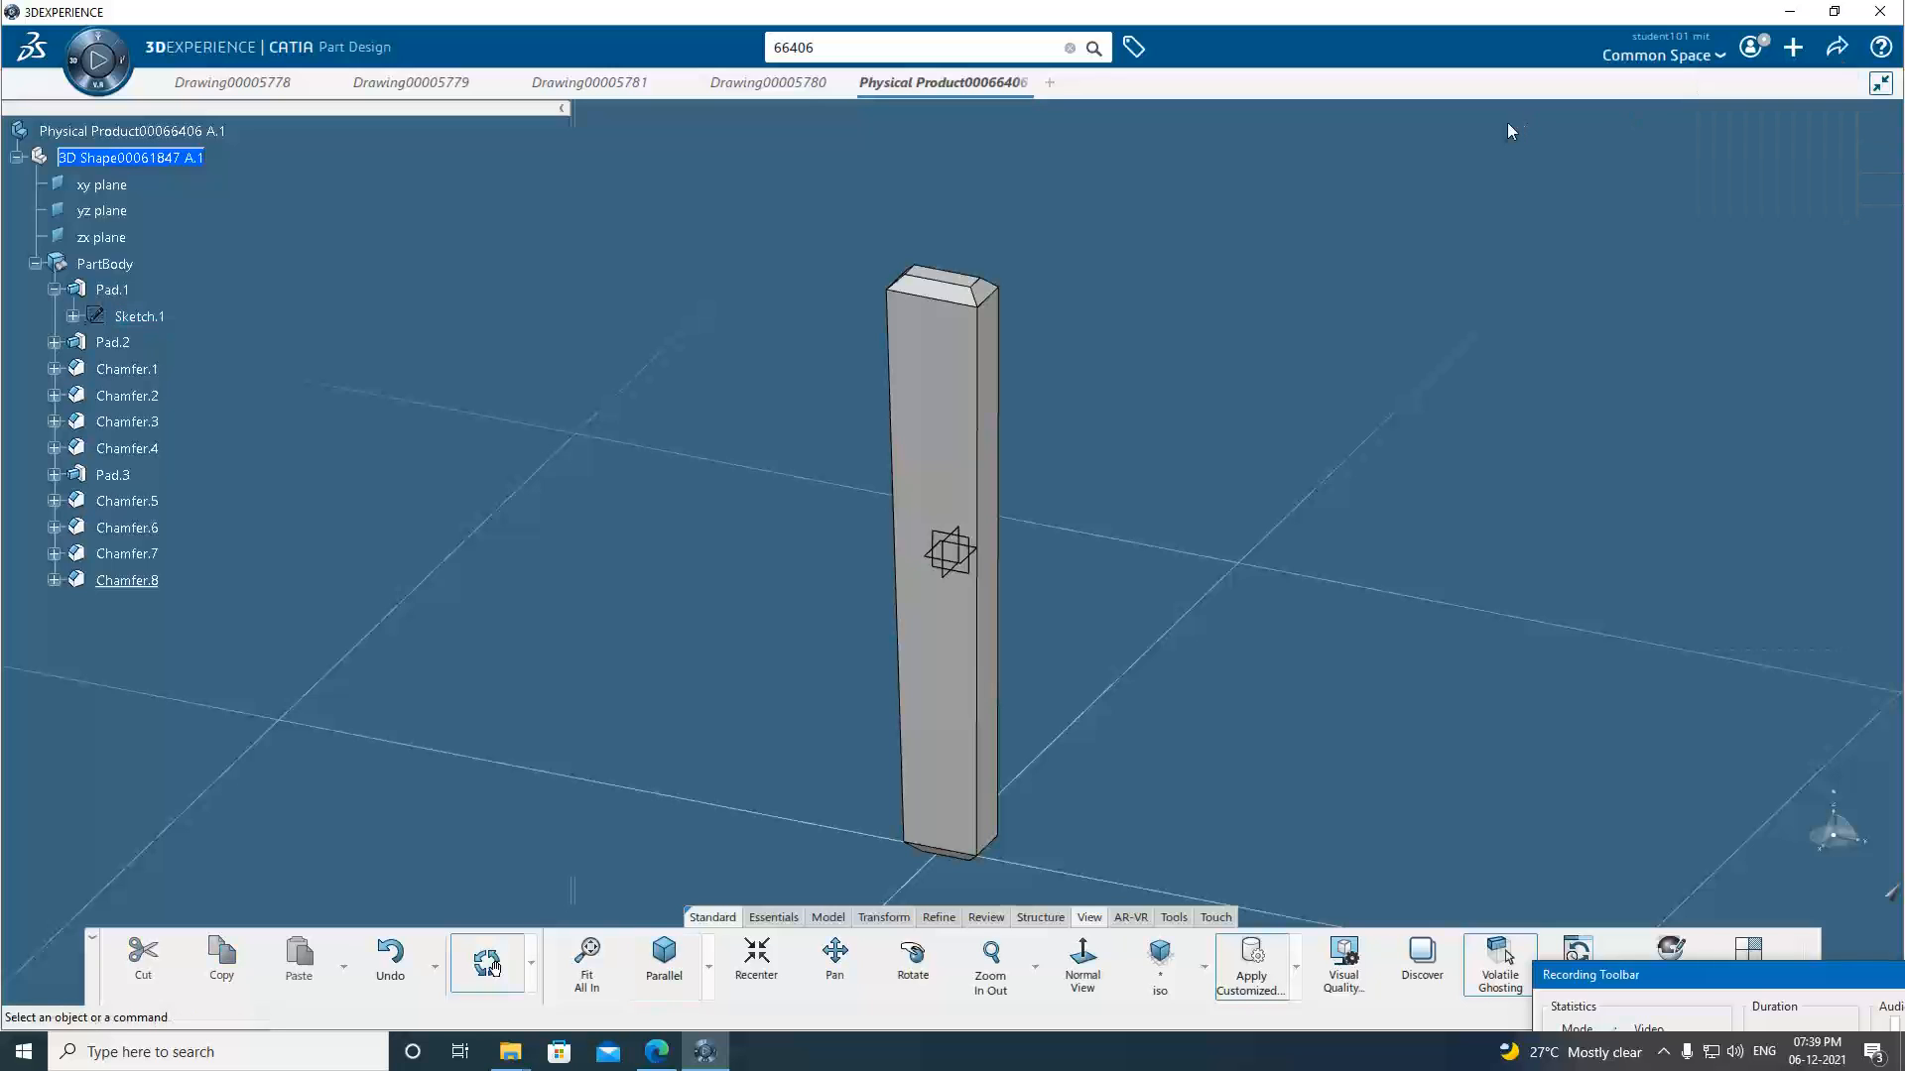
{"action": "left_click", "coordinate": [754, 87]}
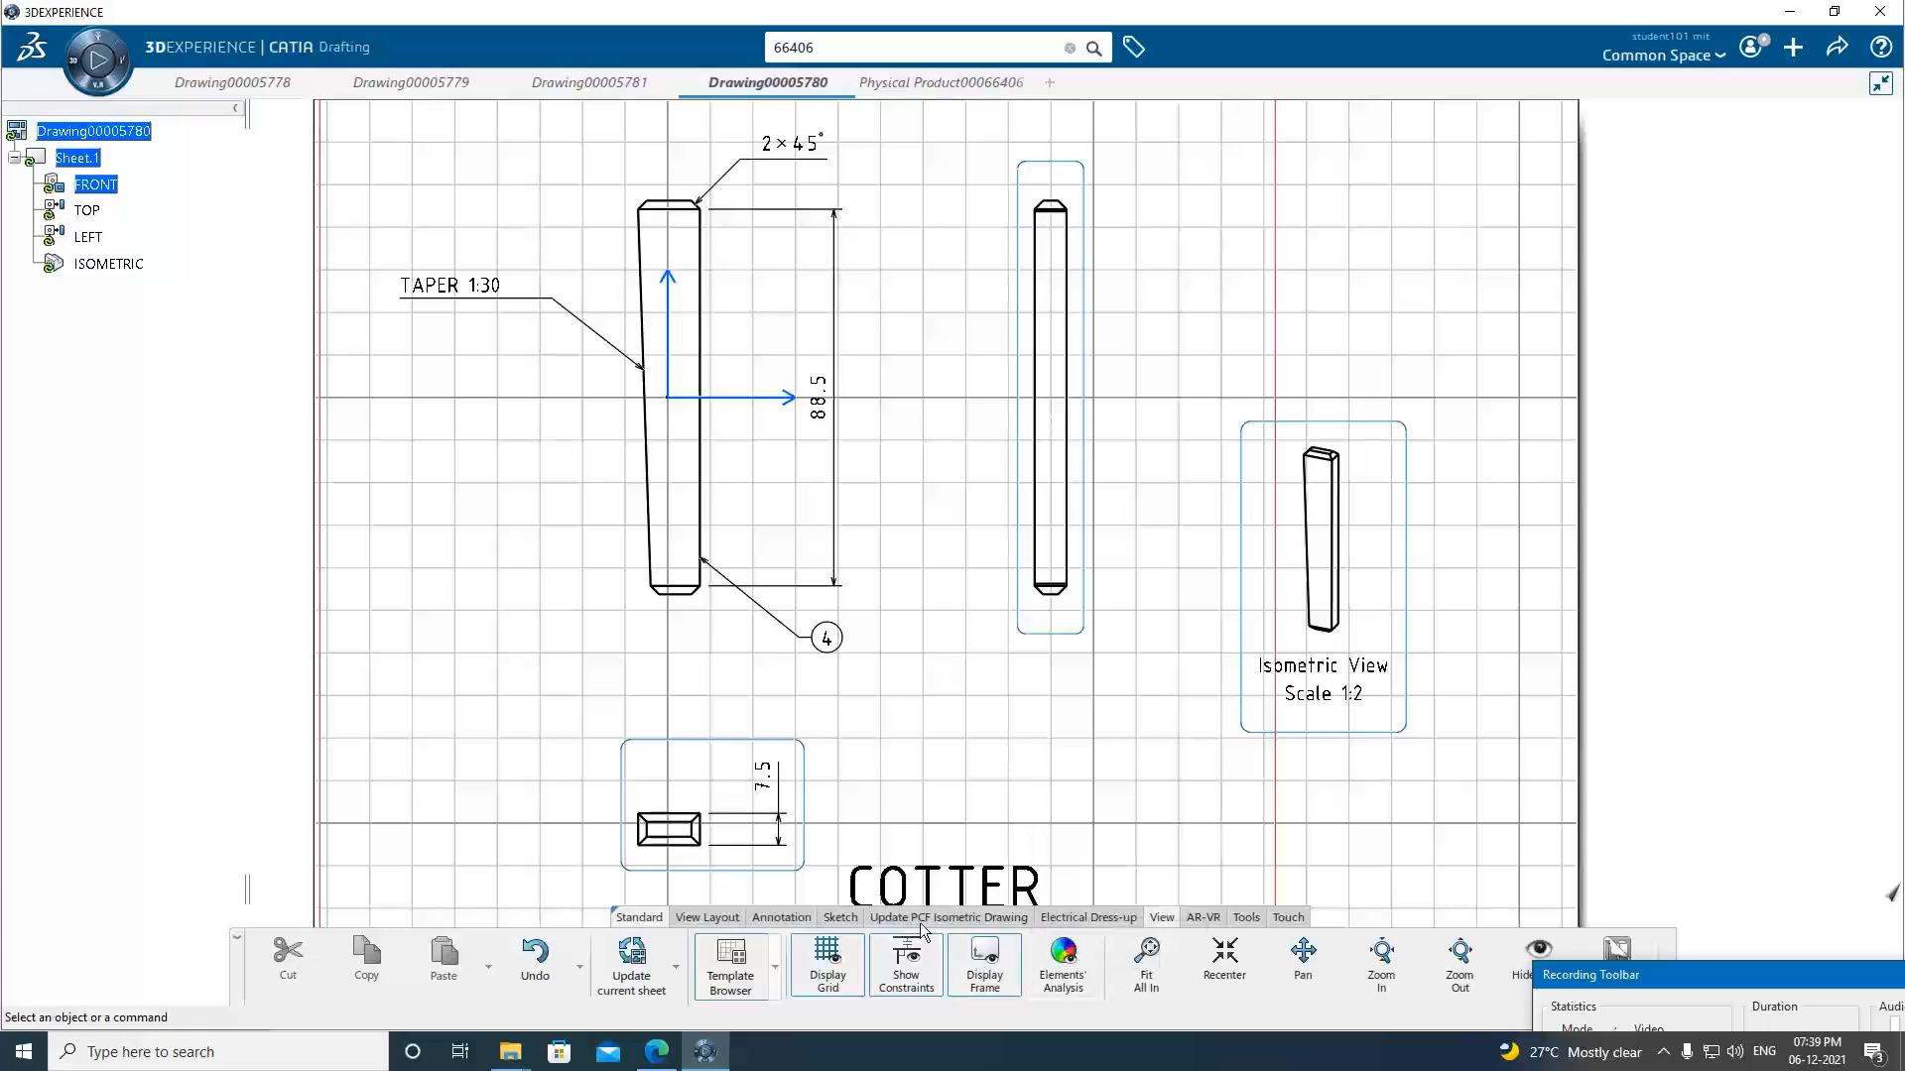
{"action": "left_click", "coordinate": [638, 918]}
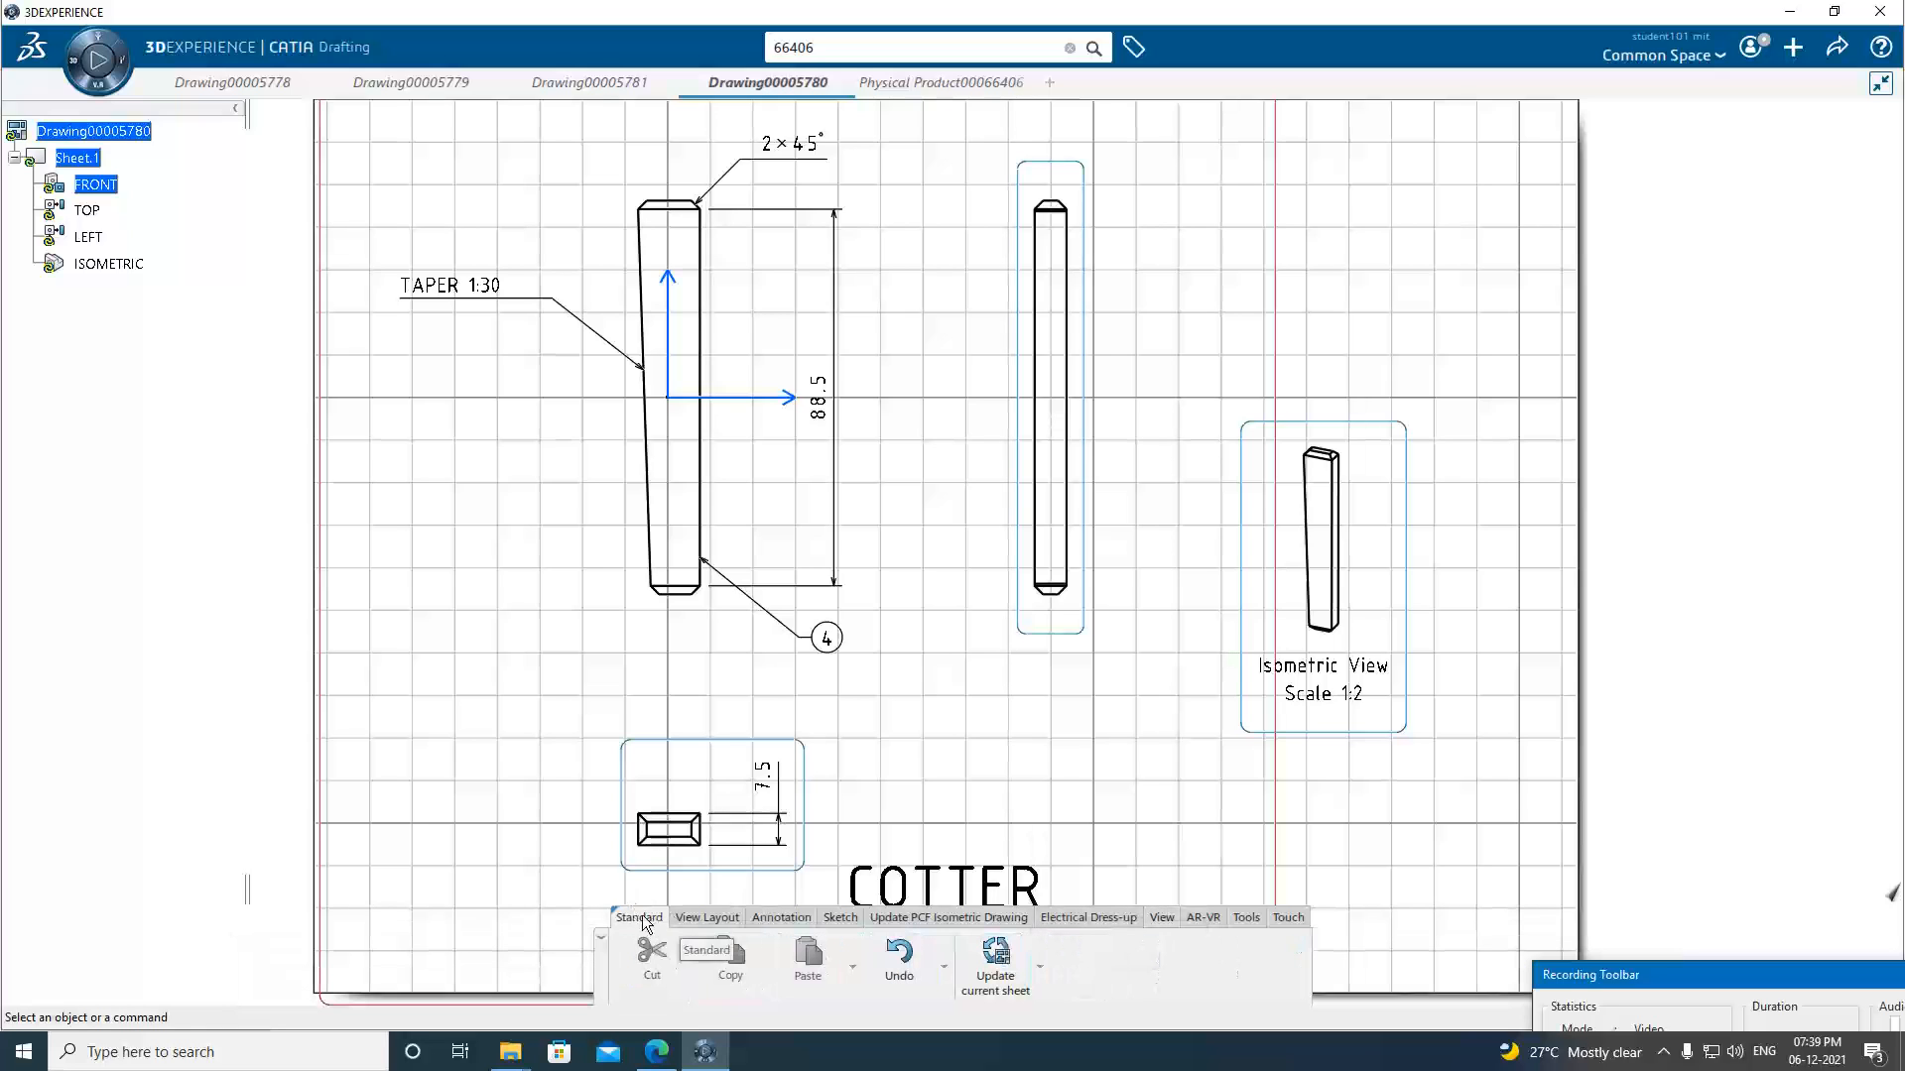
{"action": "left_click", "coordinate": [1040, 968]}
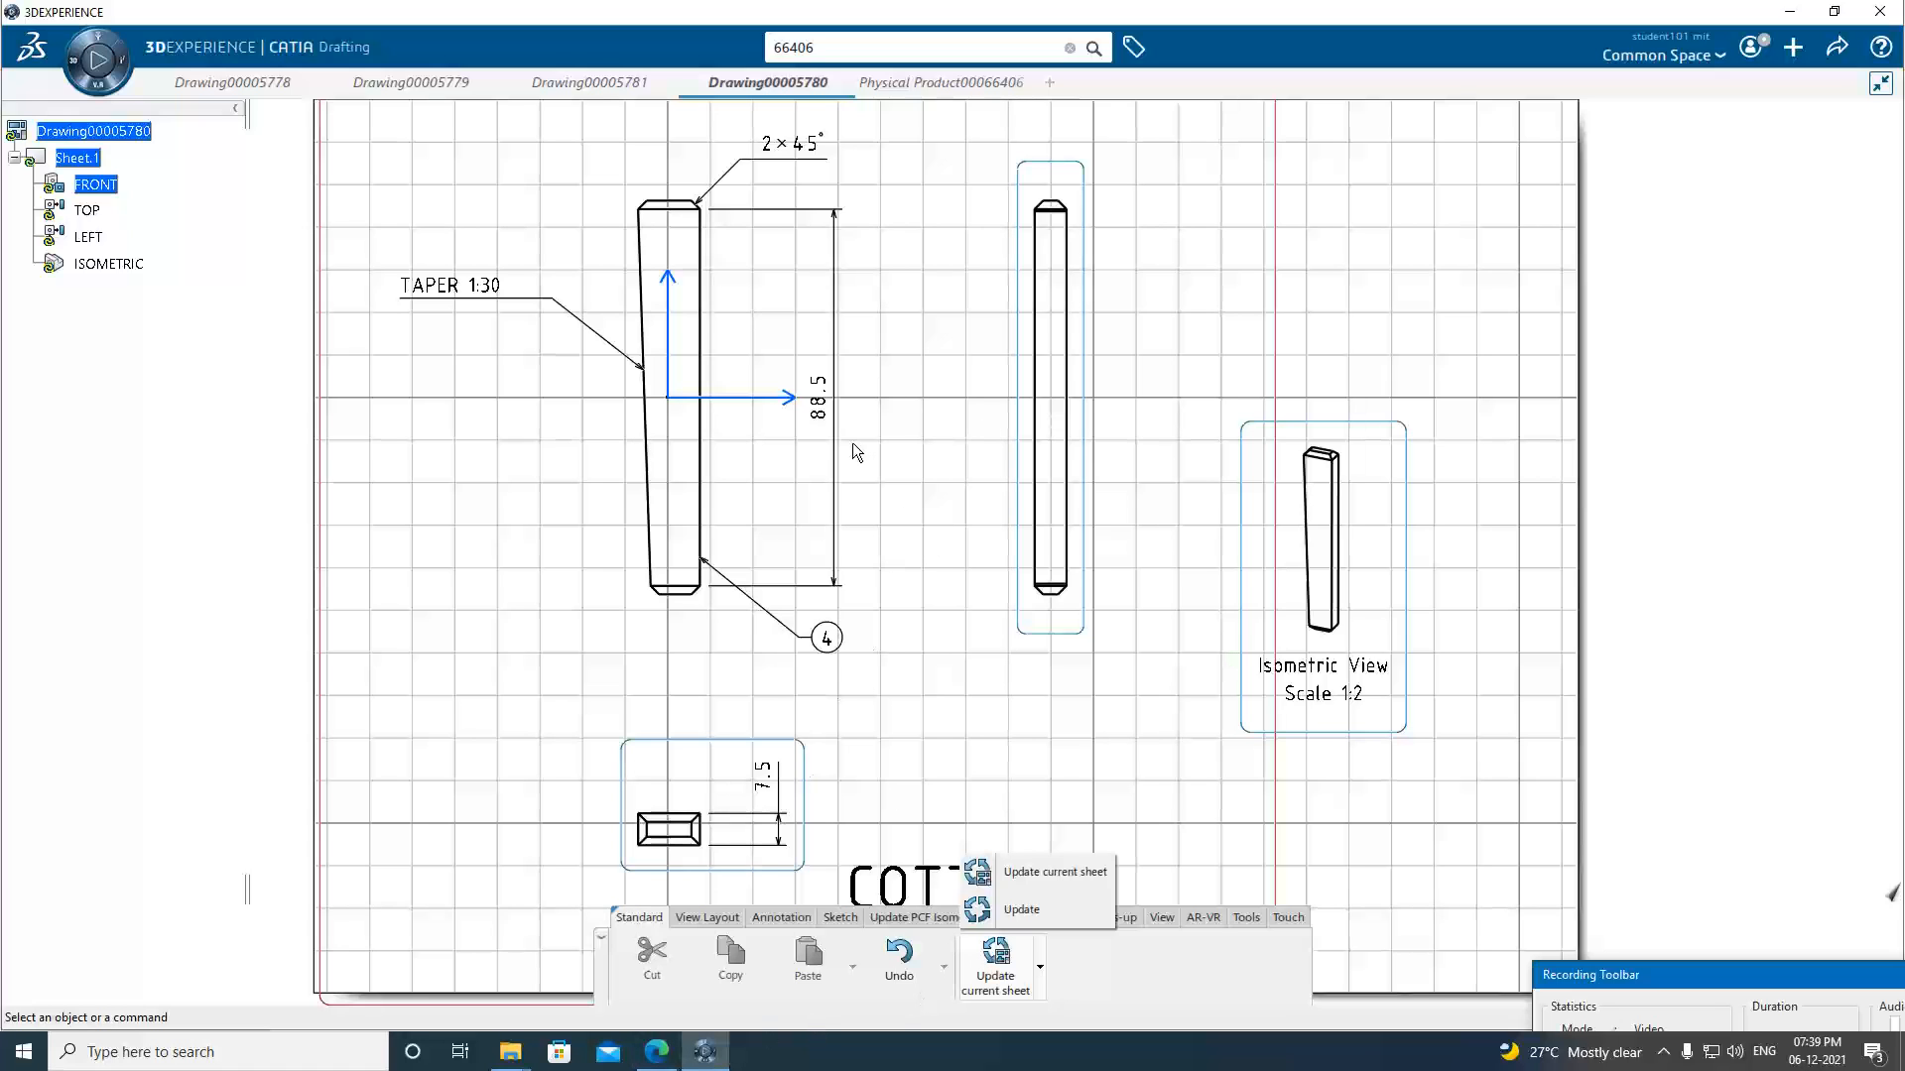
{"action": "left_click", "coordinate": [657, 1053]}
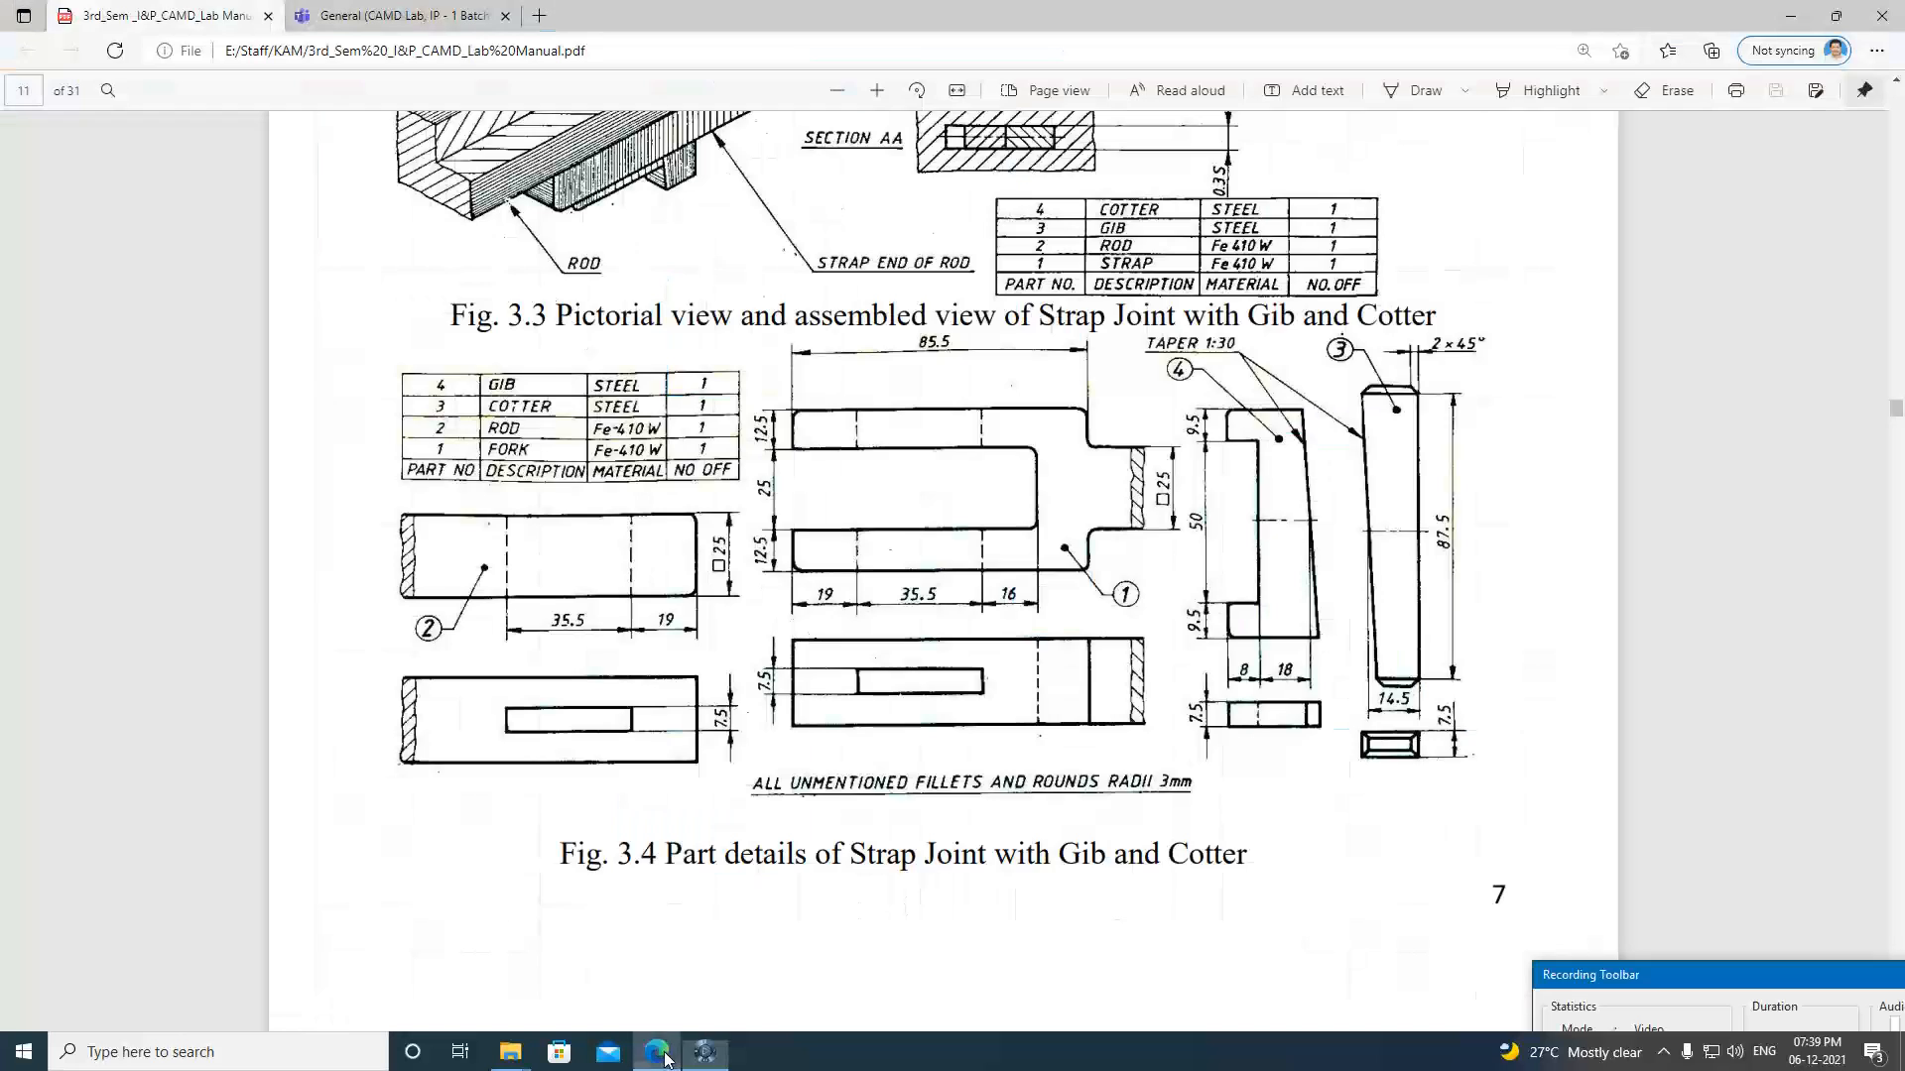
{"action": "left_click", "coordinate": [705, 1052]}
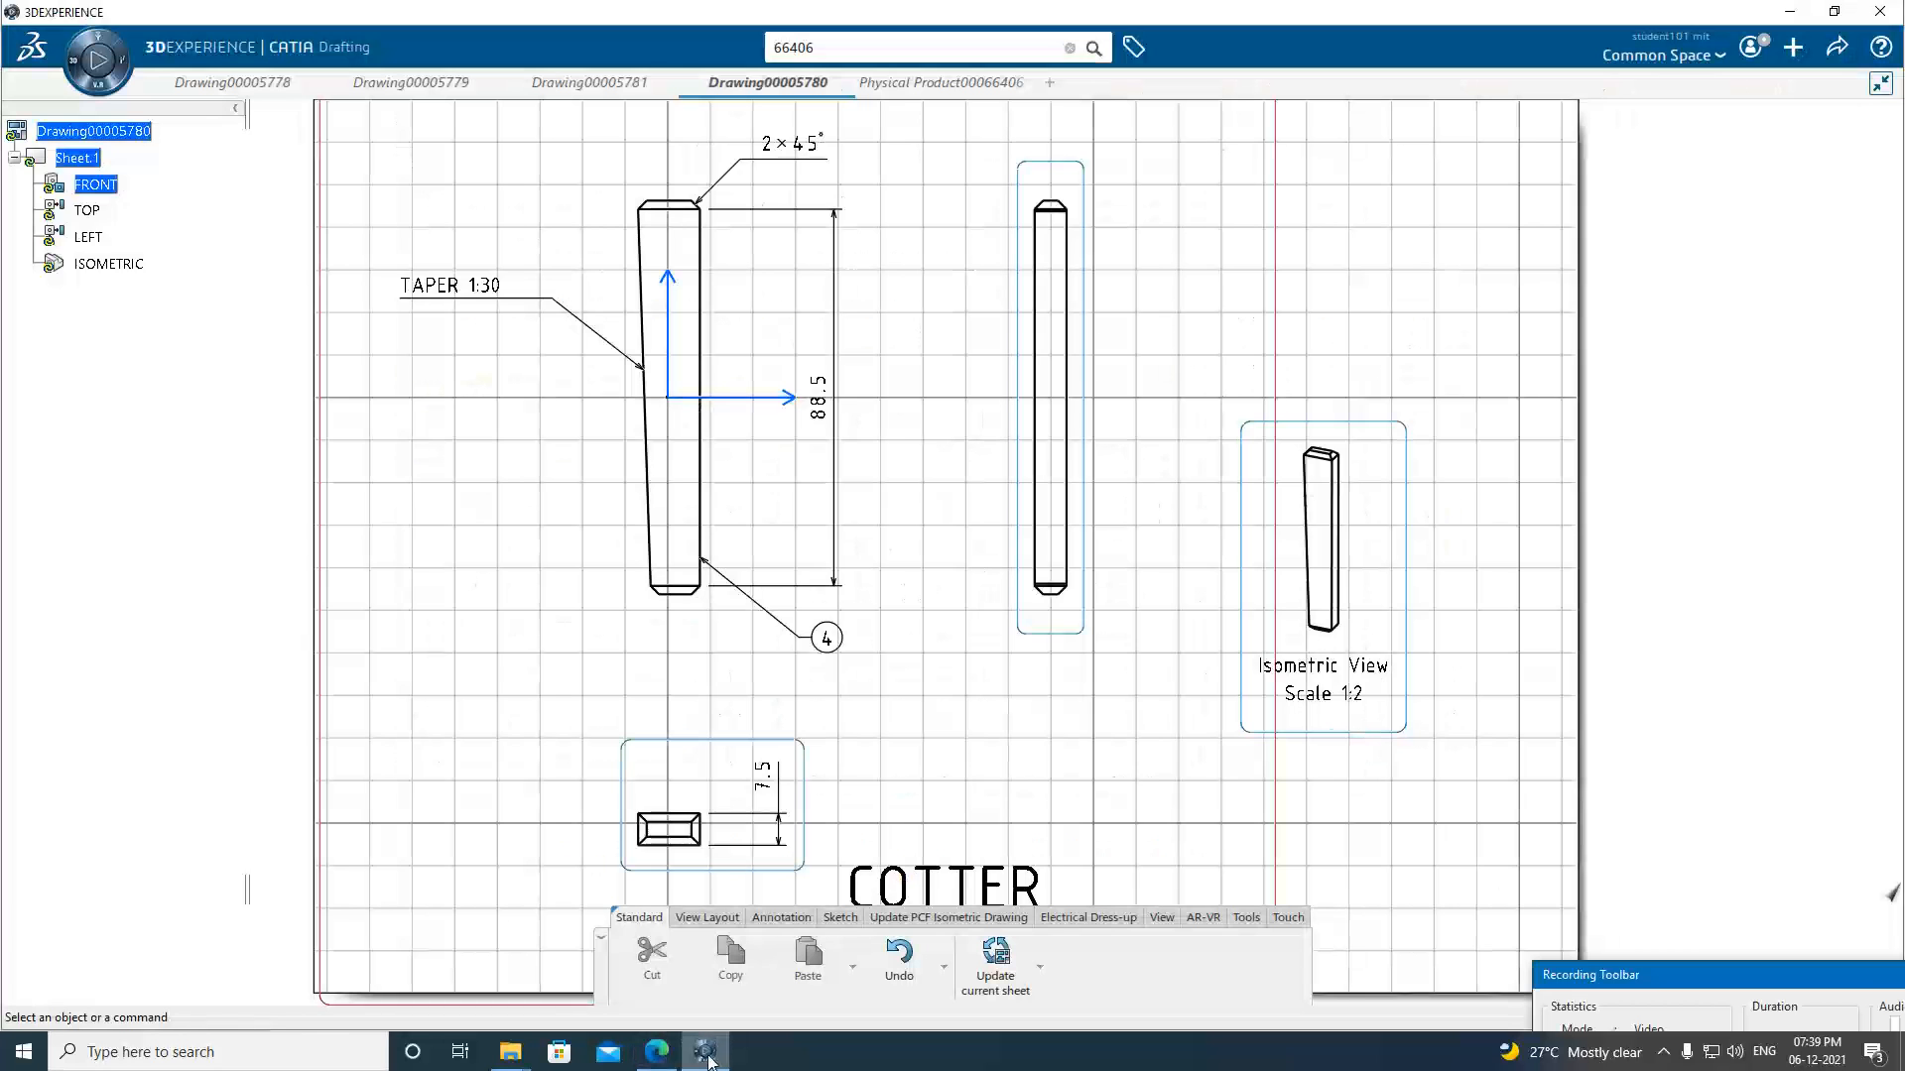
Delete the cotter's height dimension in the FRONT view and redimension the height between the inner edges of the end chamfers.
{"action": "left_click", "coordinate": [840, 480]}
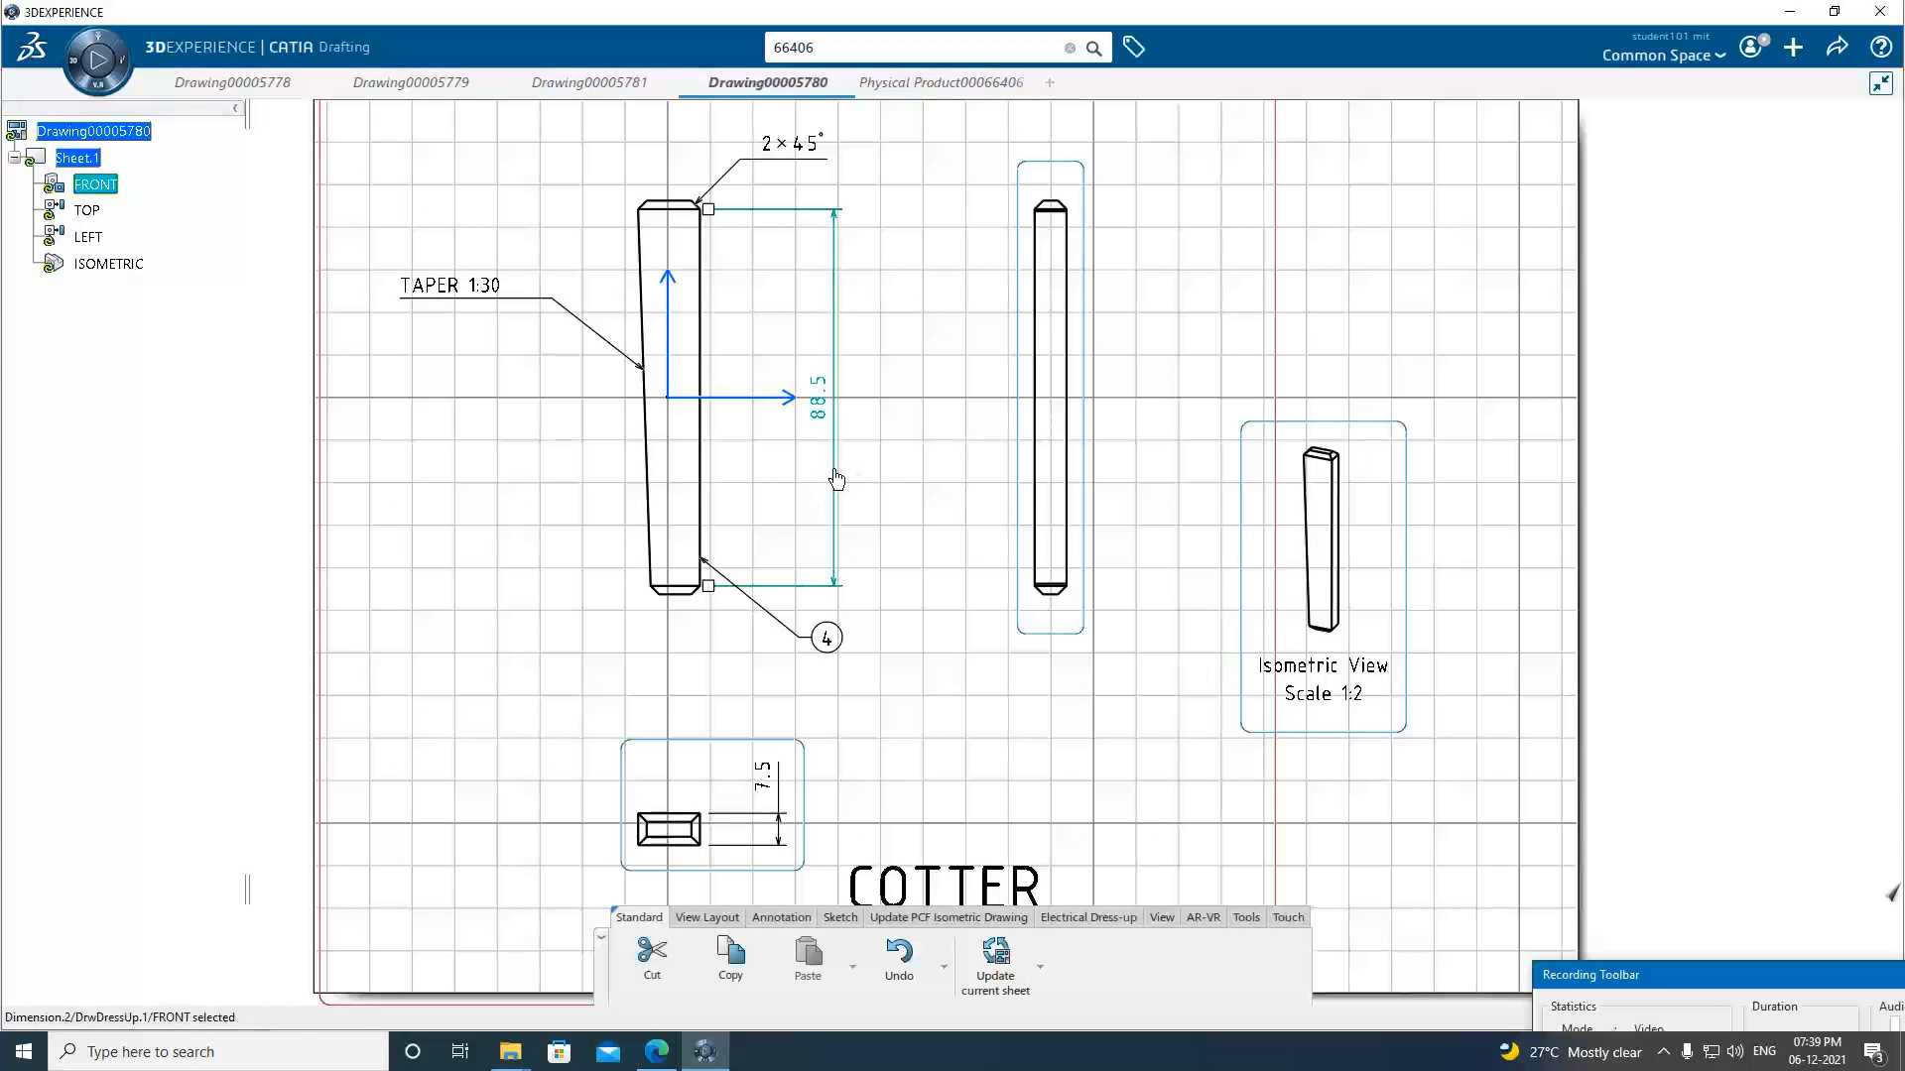
{"action": "key", "text": "Delete"}
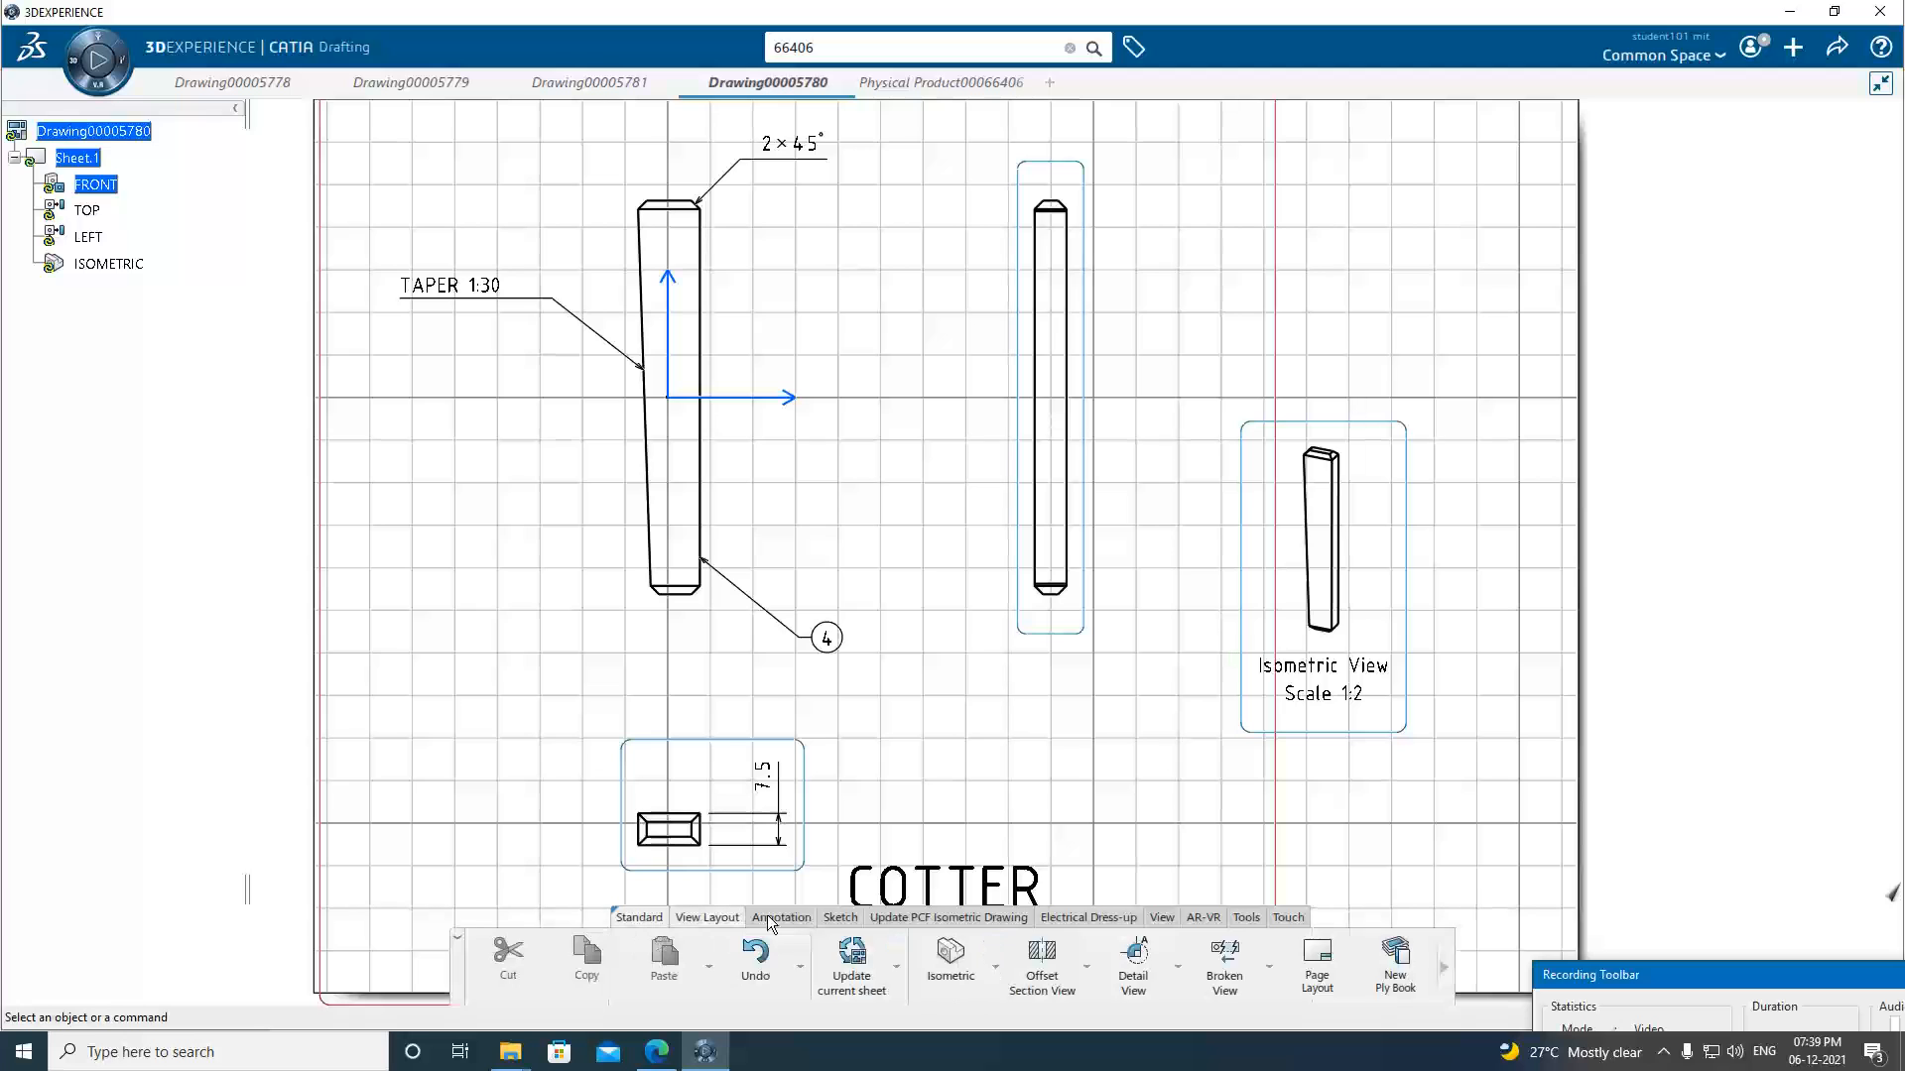
{"action": "left_click", "coordinate": [770, 921]}
{"action": "left_click", "coordinate": [1128, 967]}
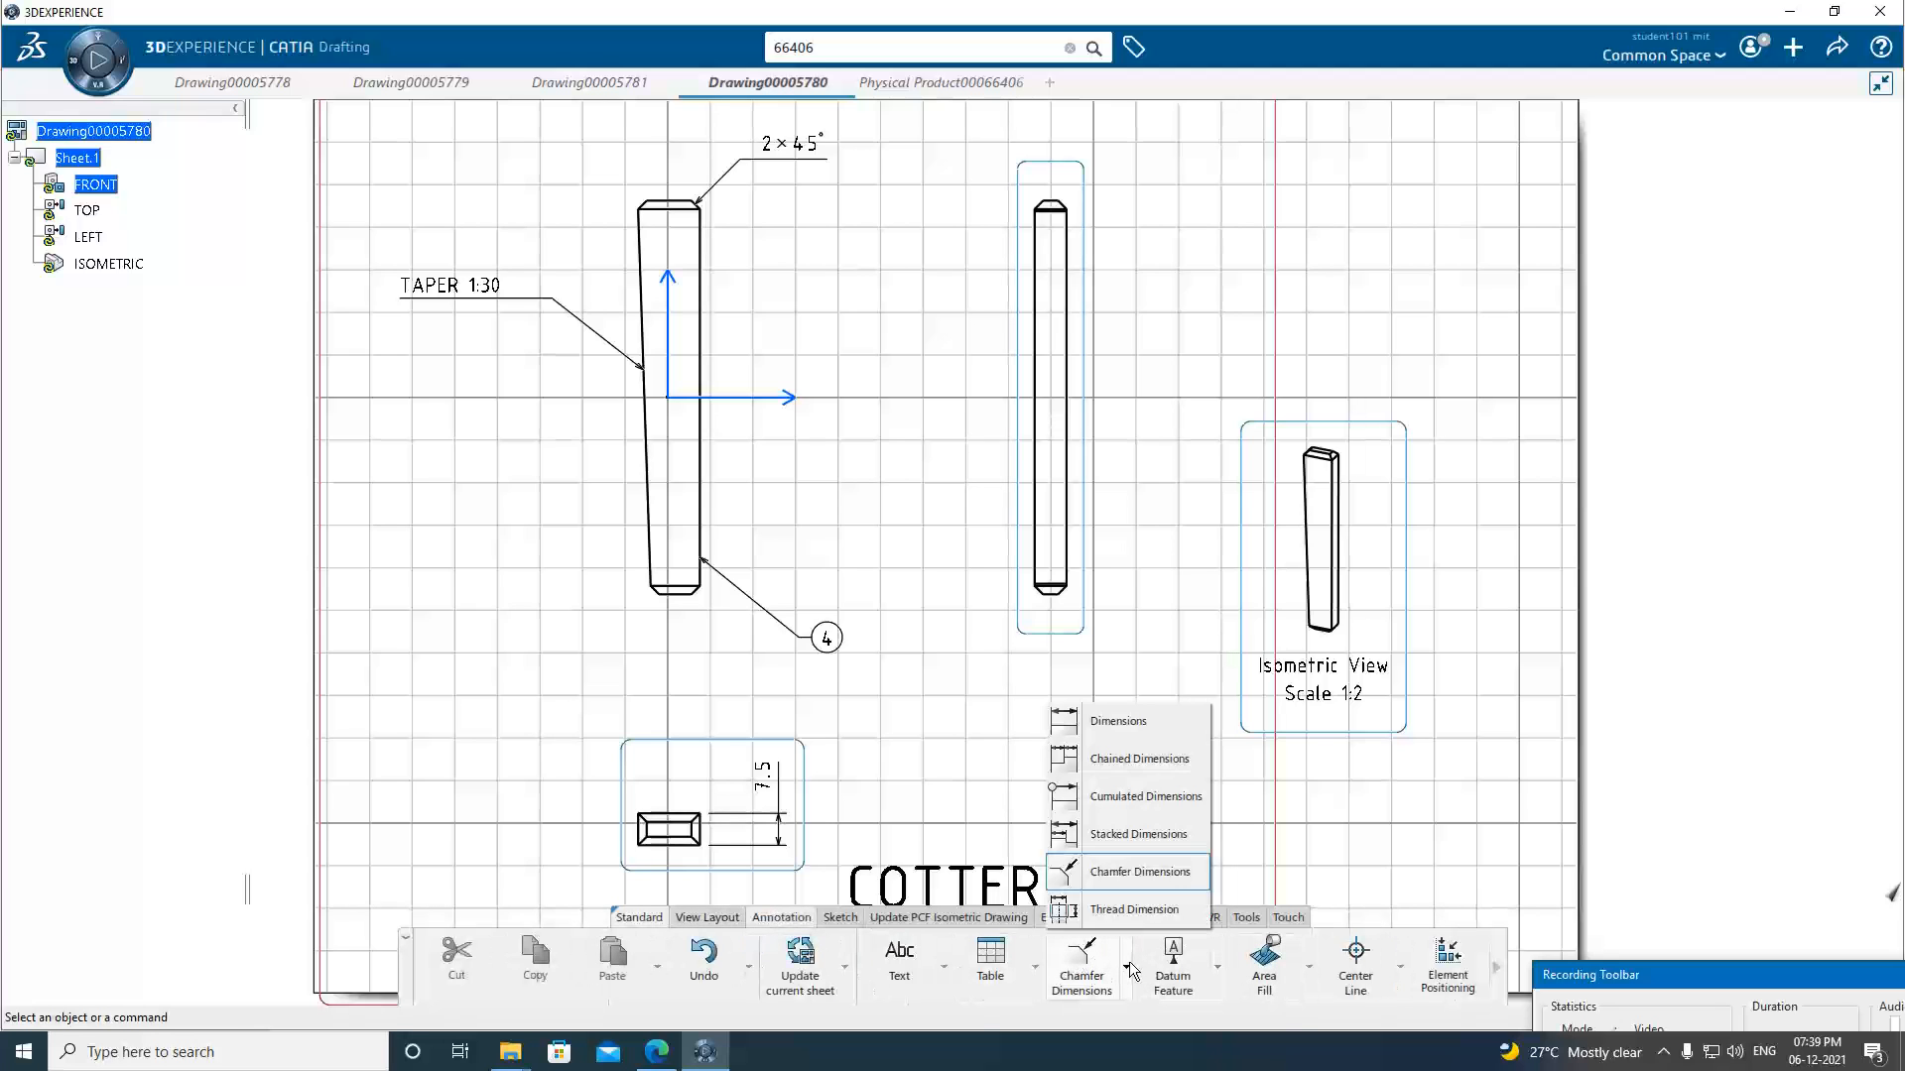
{"action": "left_click", "coordinate": [1115, 724]}
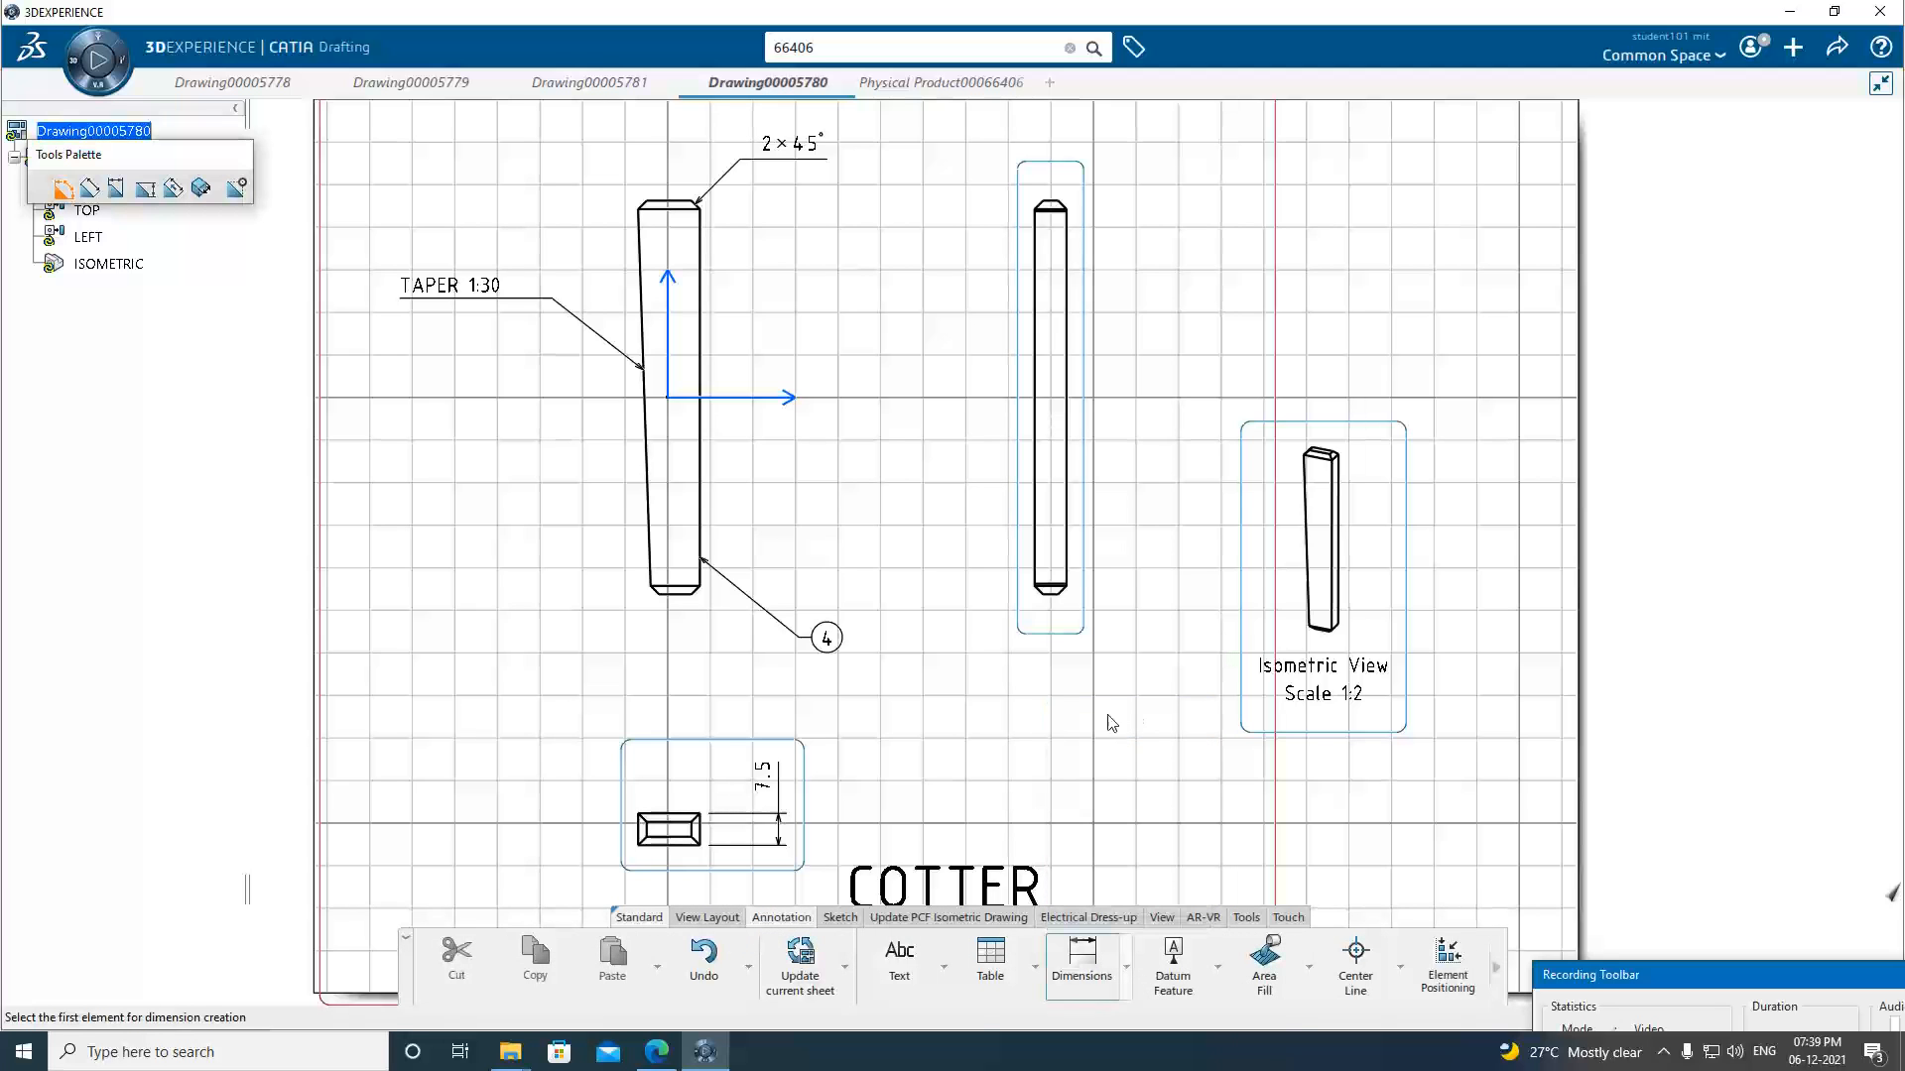
{"action": "left_click", "coordinate": [688, 207]}
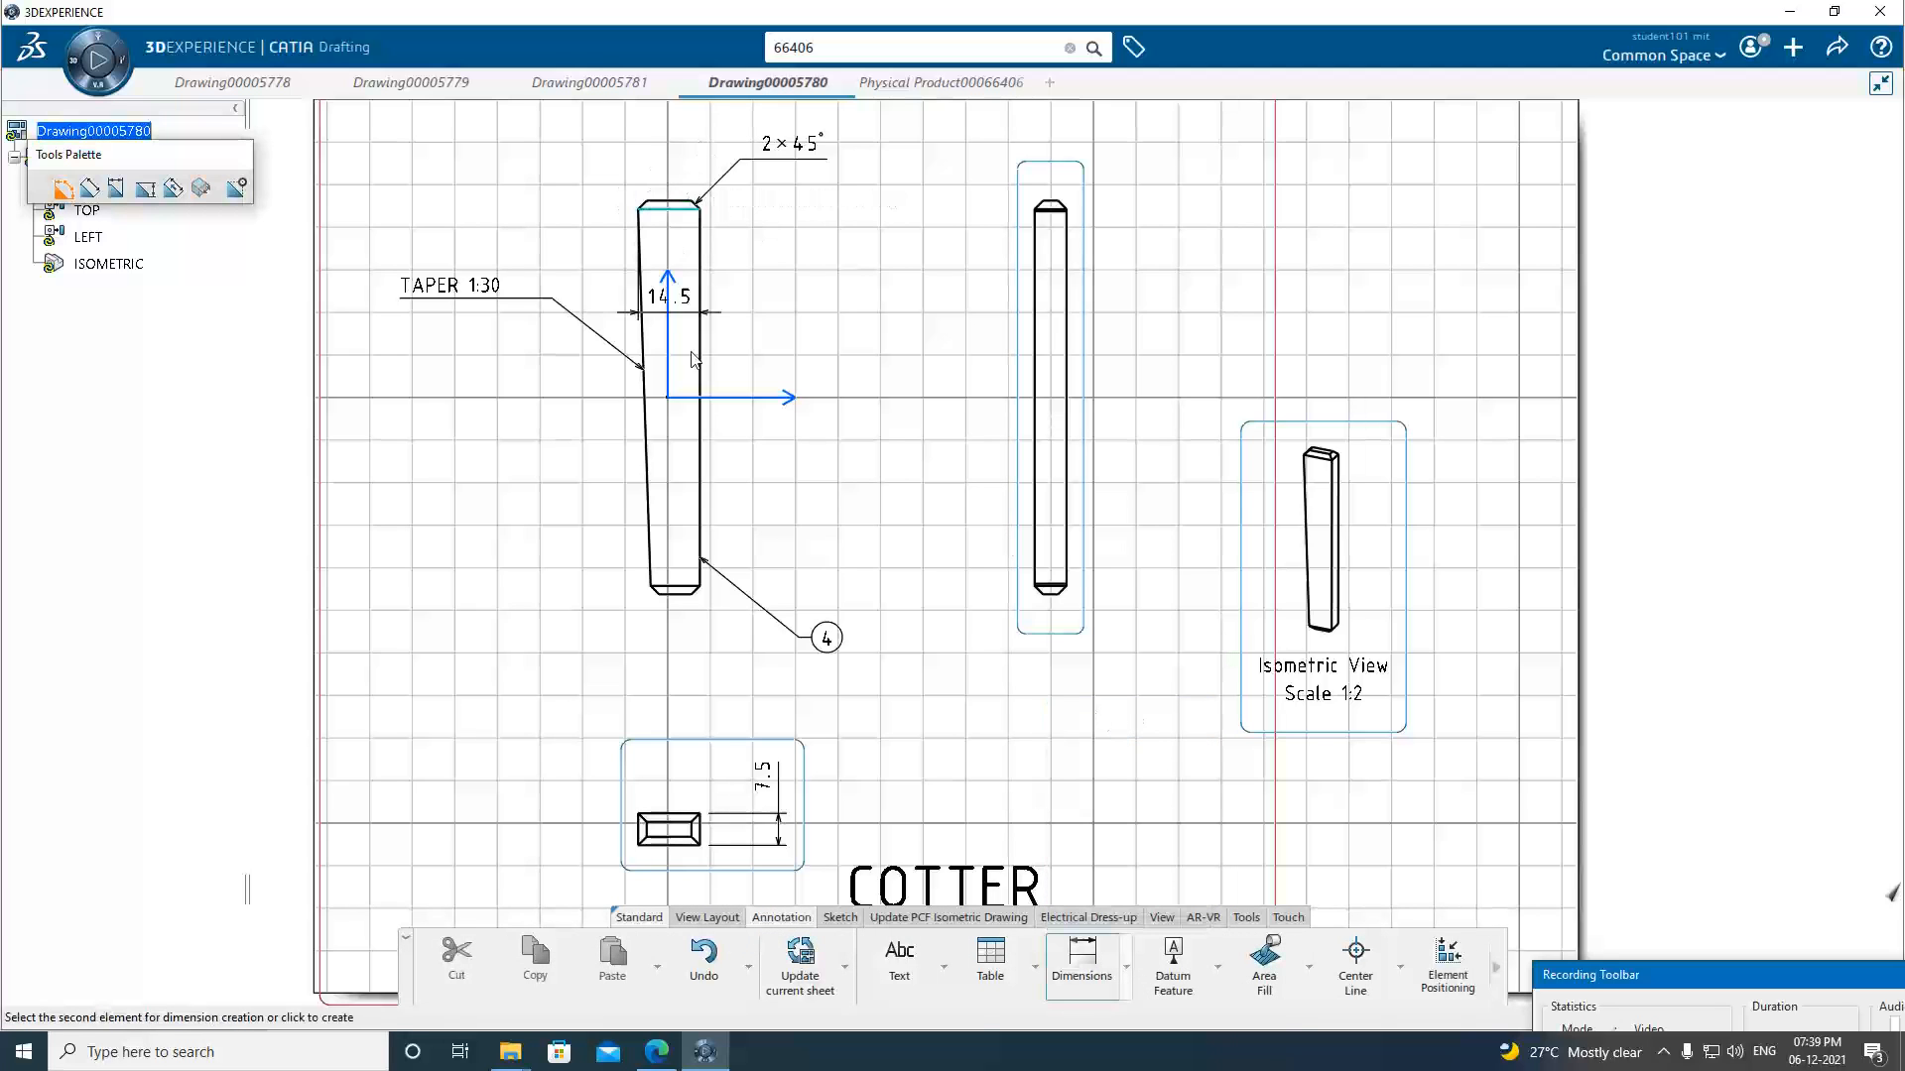
{"action": "left_click", "coordinate": [689, 589]}
{"action": "left_click", "coordinate": [767, 490]}
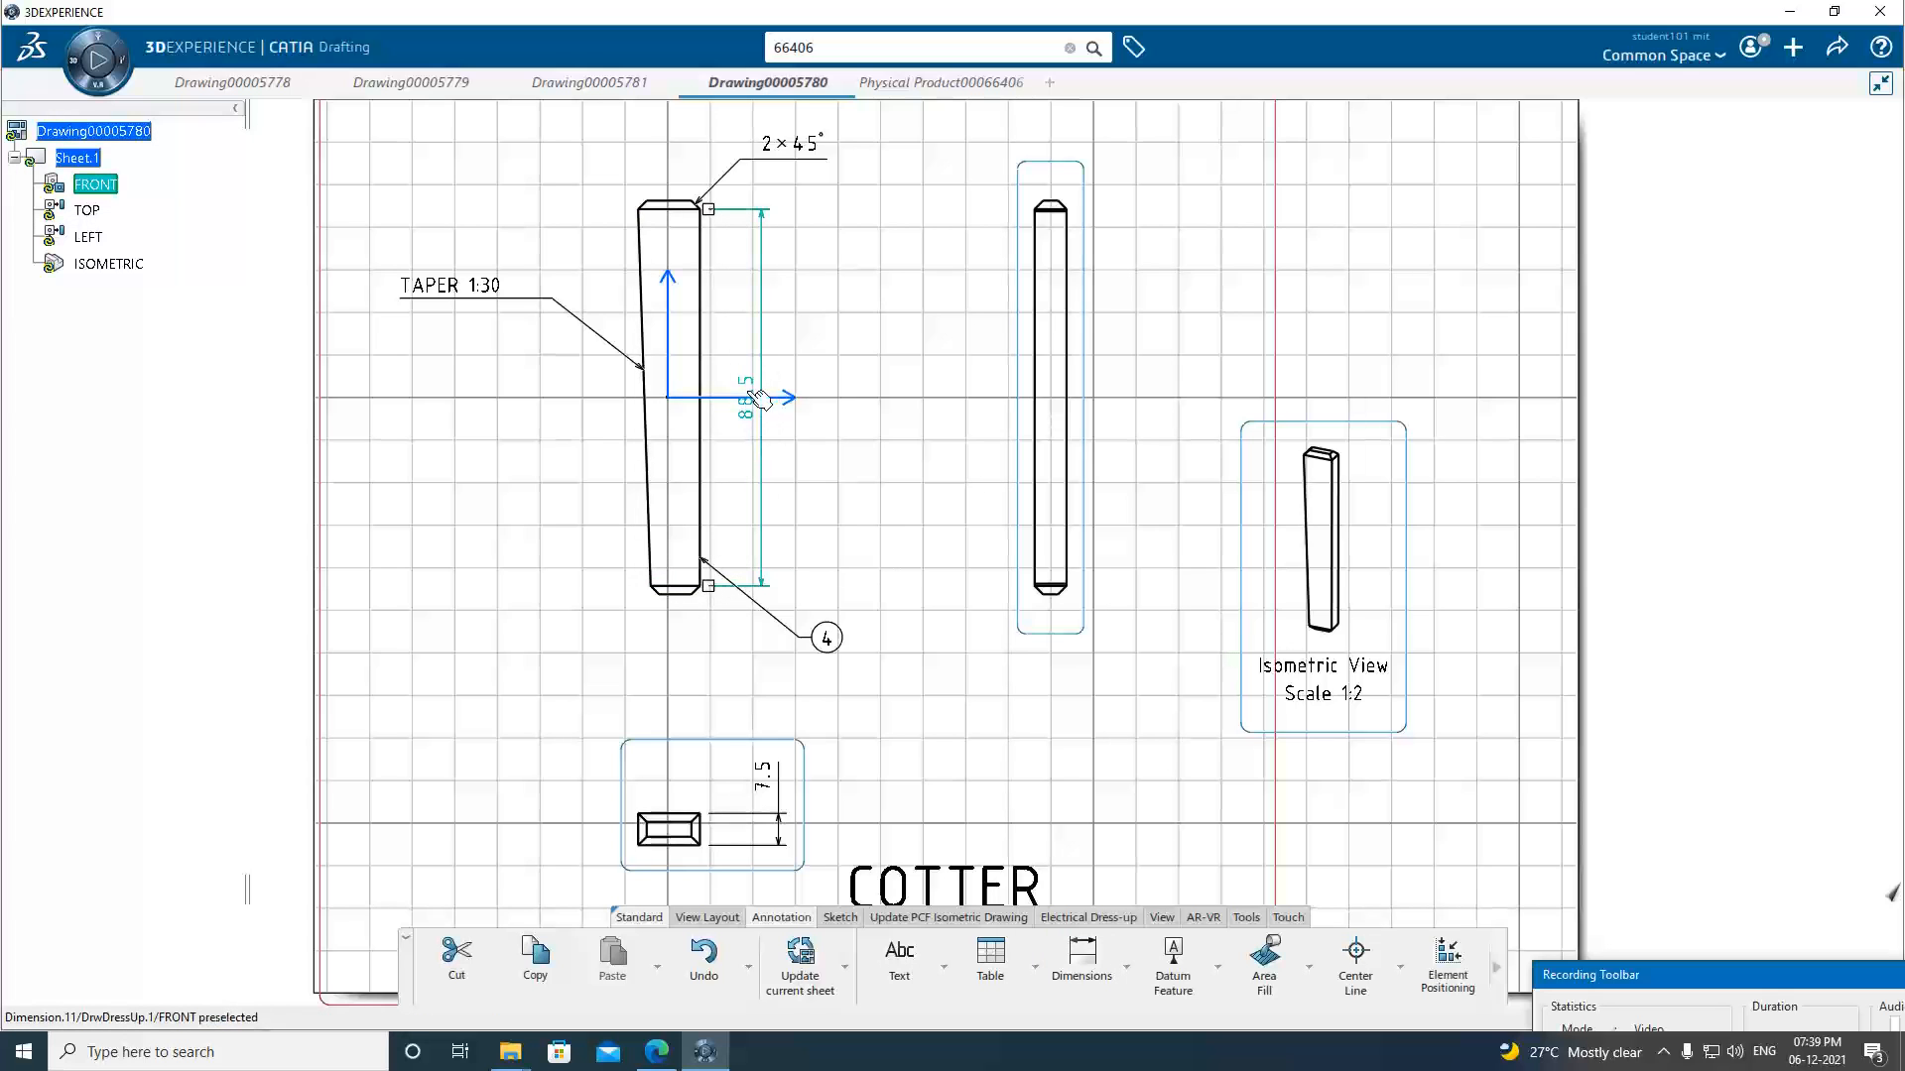
Recheck the cotter's height in the lab manual PDF and close the cotter part, Physical Product00066406.
{"action": "left_click", "coordinate": [656, 1052]}
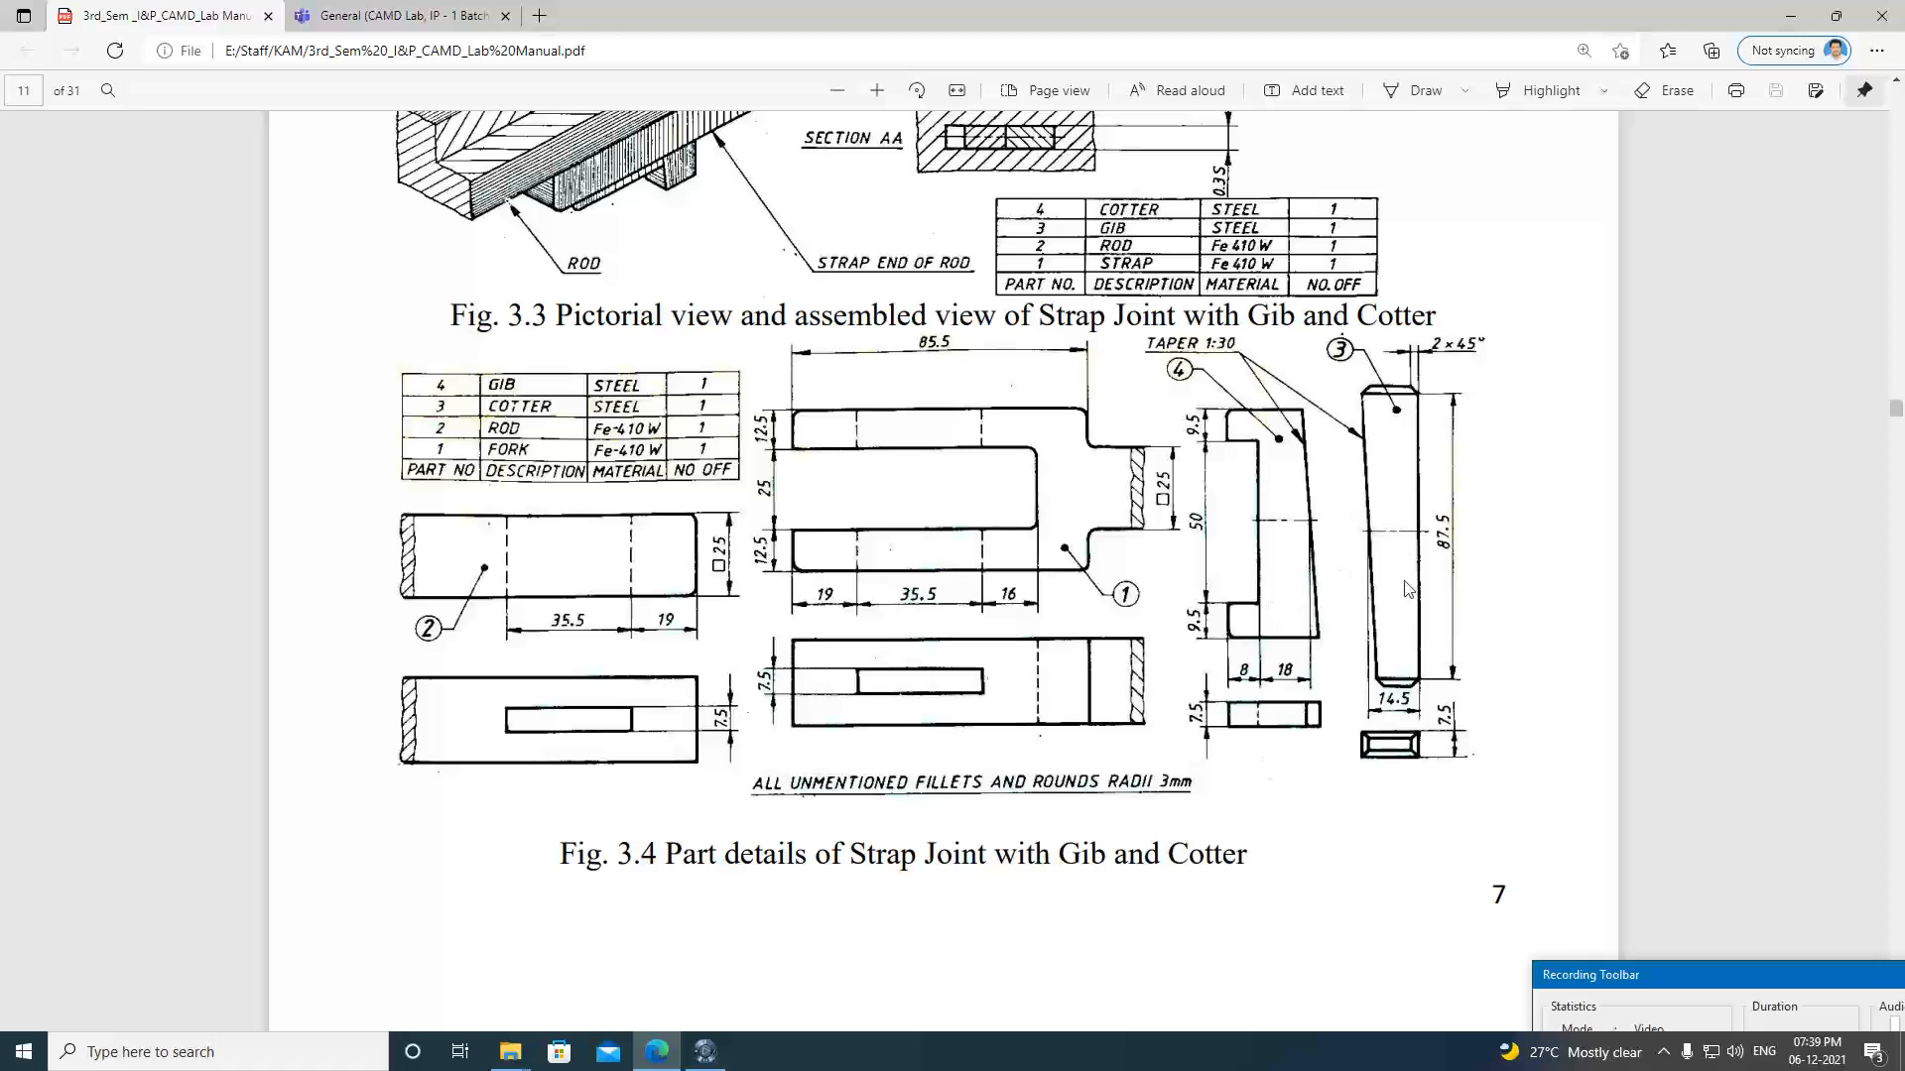
{"action": "left_click", "coordinate": [704, 1052]}
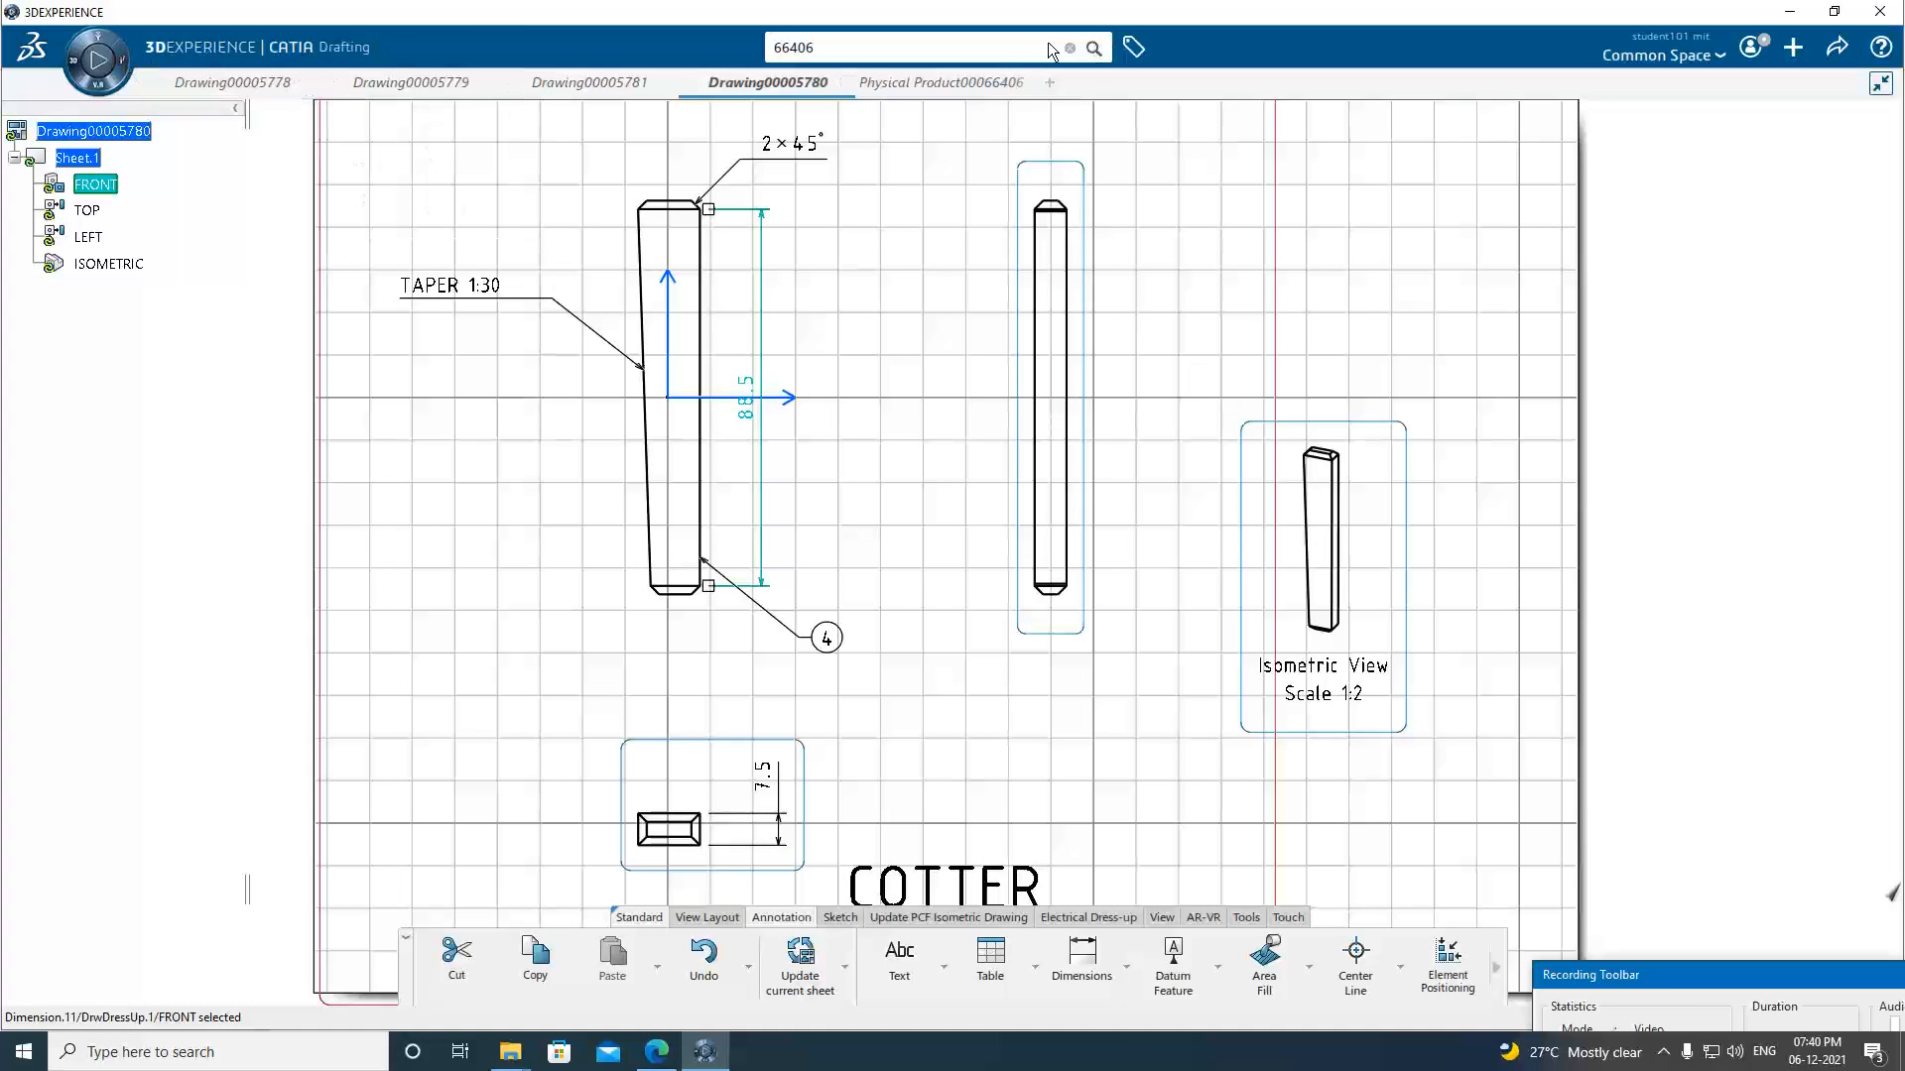
{"action": "left_click", "coordinate": [932, 83]}
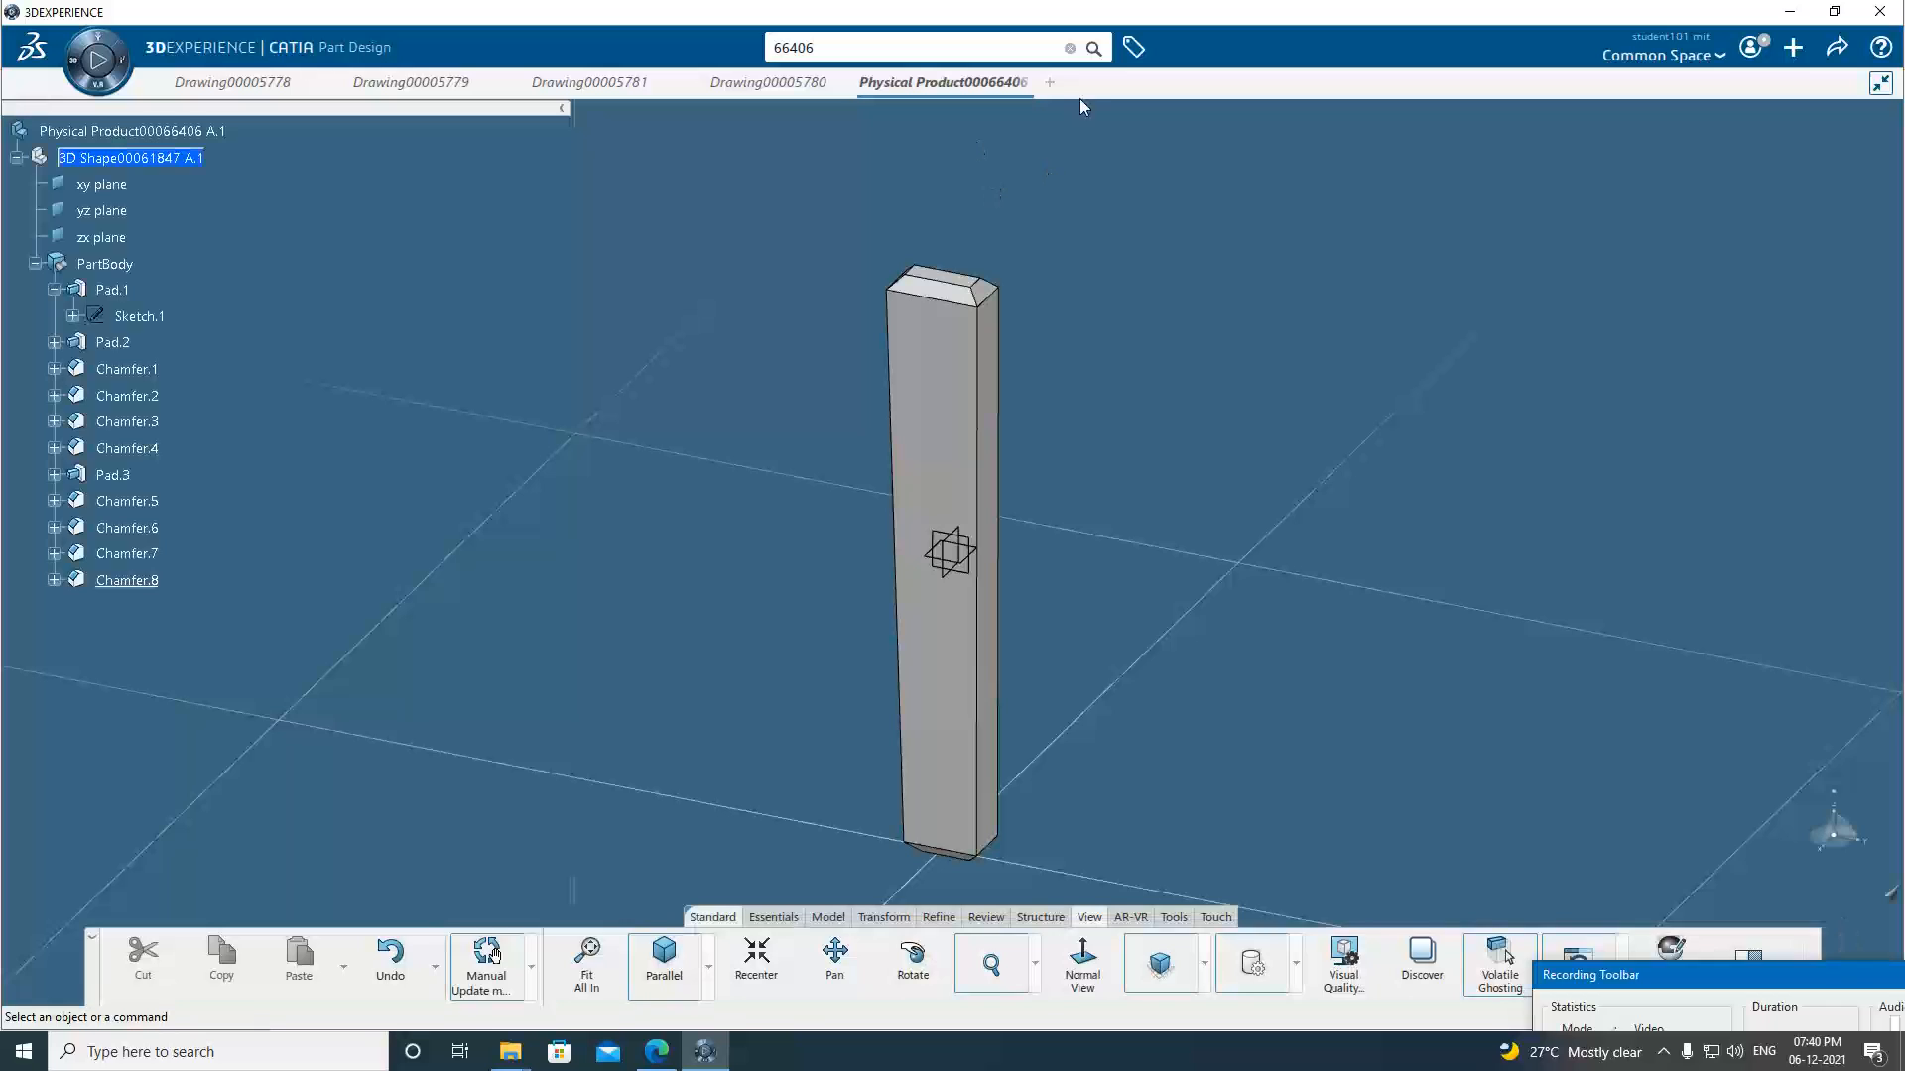
{"action": "left_click", "coordinate": [1022, 83]}
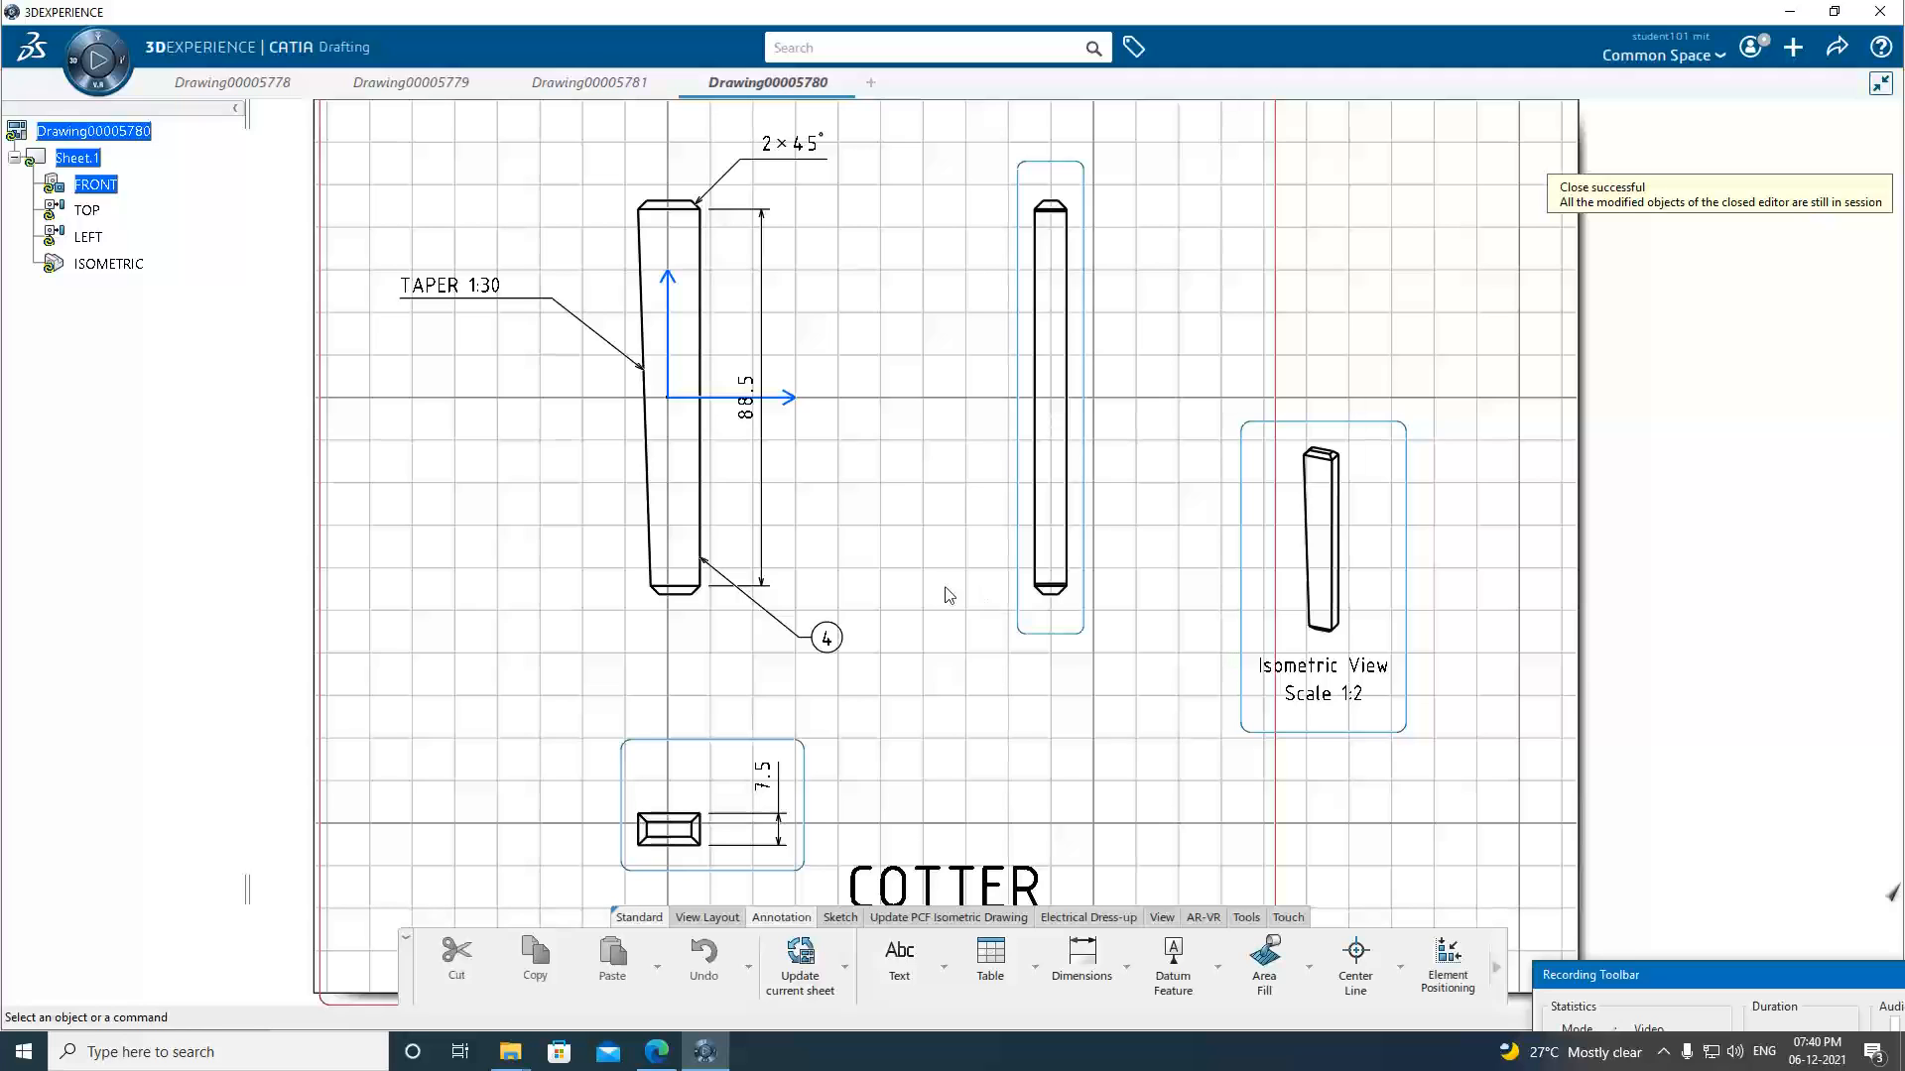
Move the cotter's TOP view up closer to the FRONT view and turn off the view frames and grid.
{"action": "left_click_drag", "start_coordinate": [778, 742], "coordinate": [772, 664]}
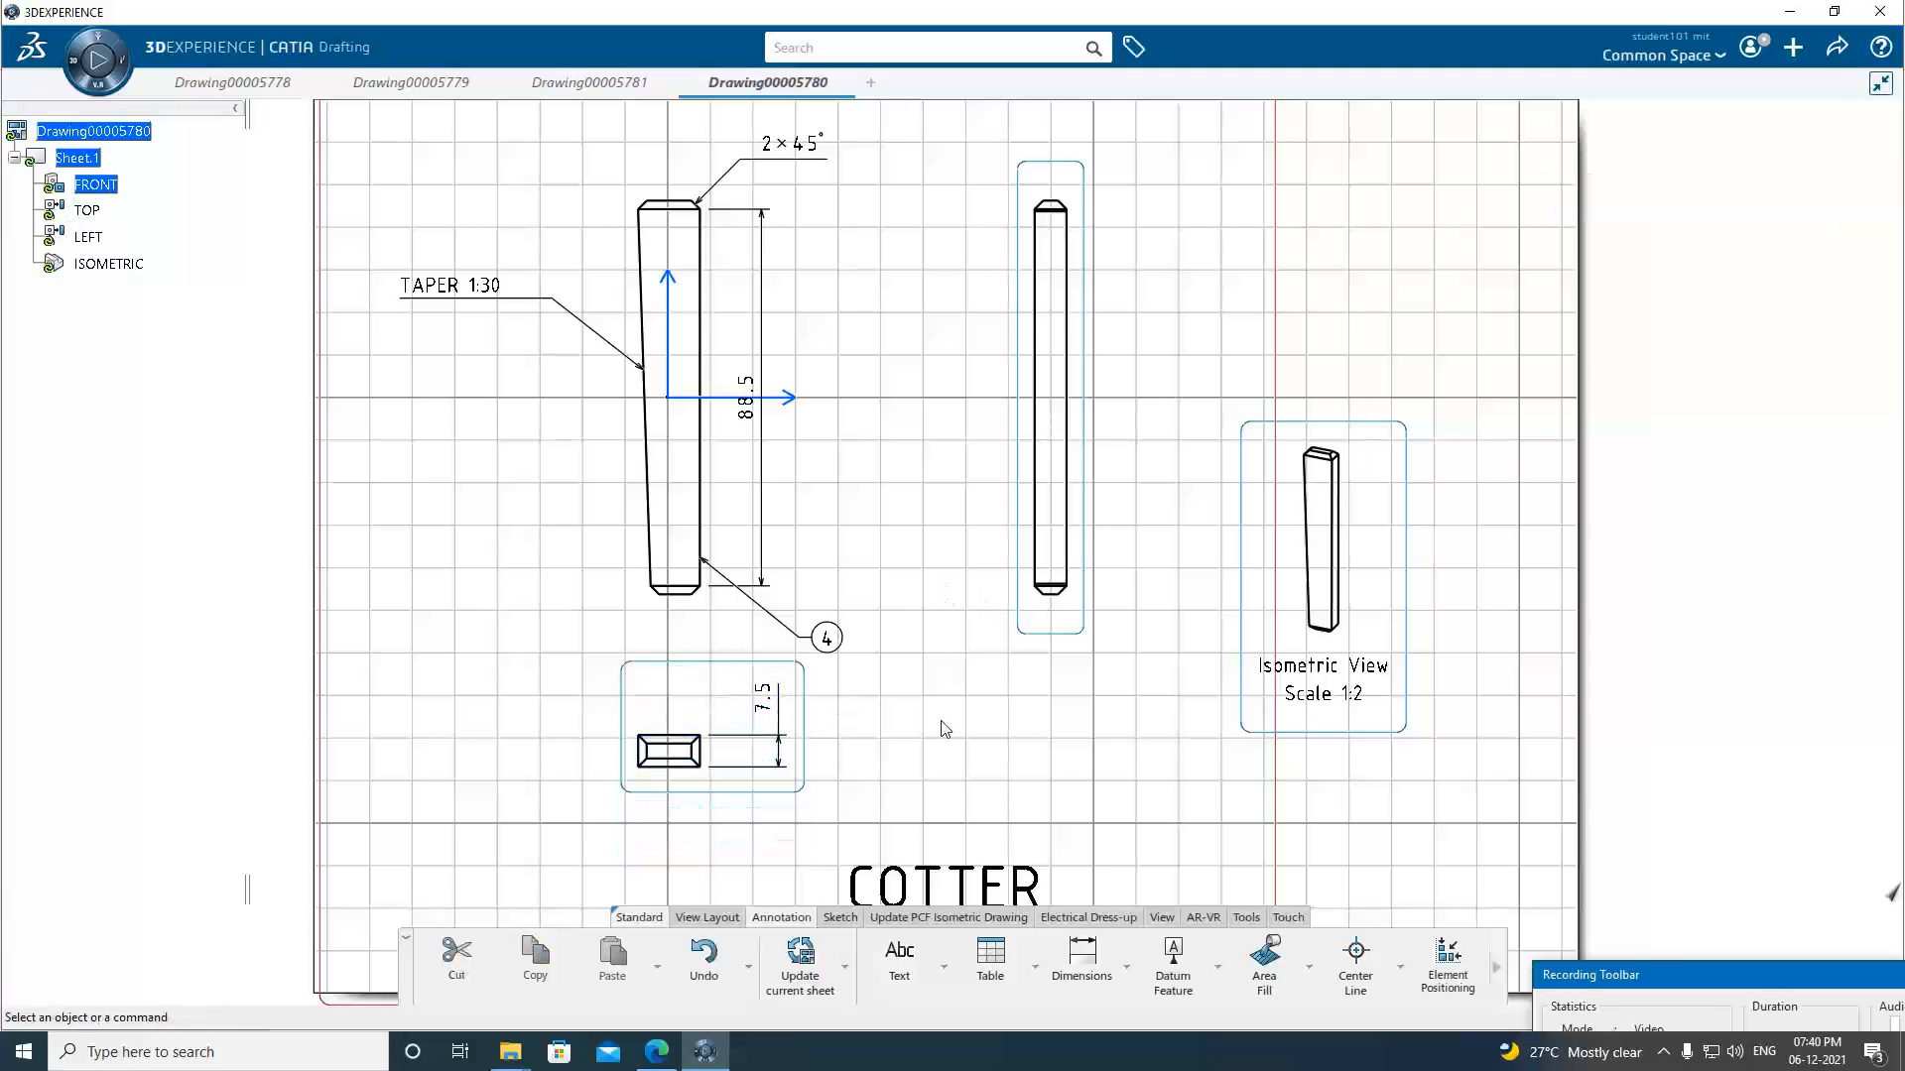
{"action": "left_click", "coordinate": [1162, 917]}
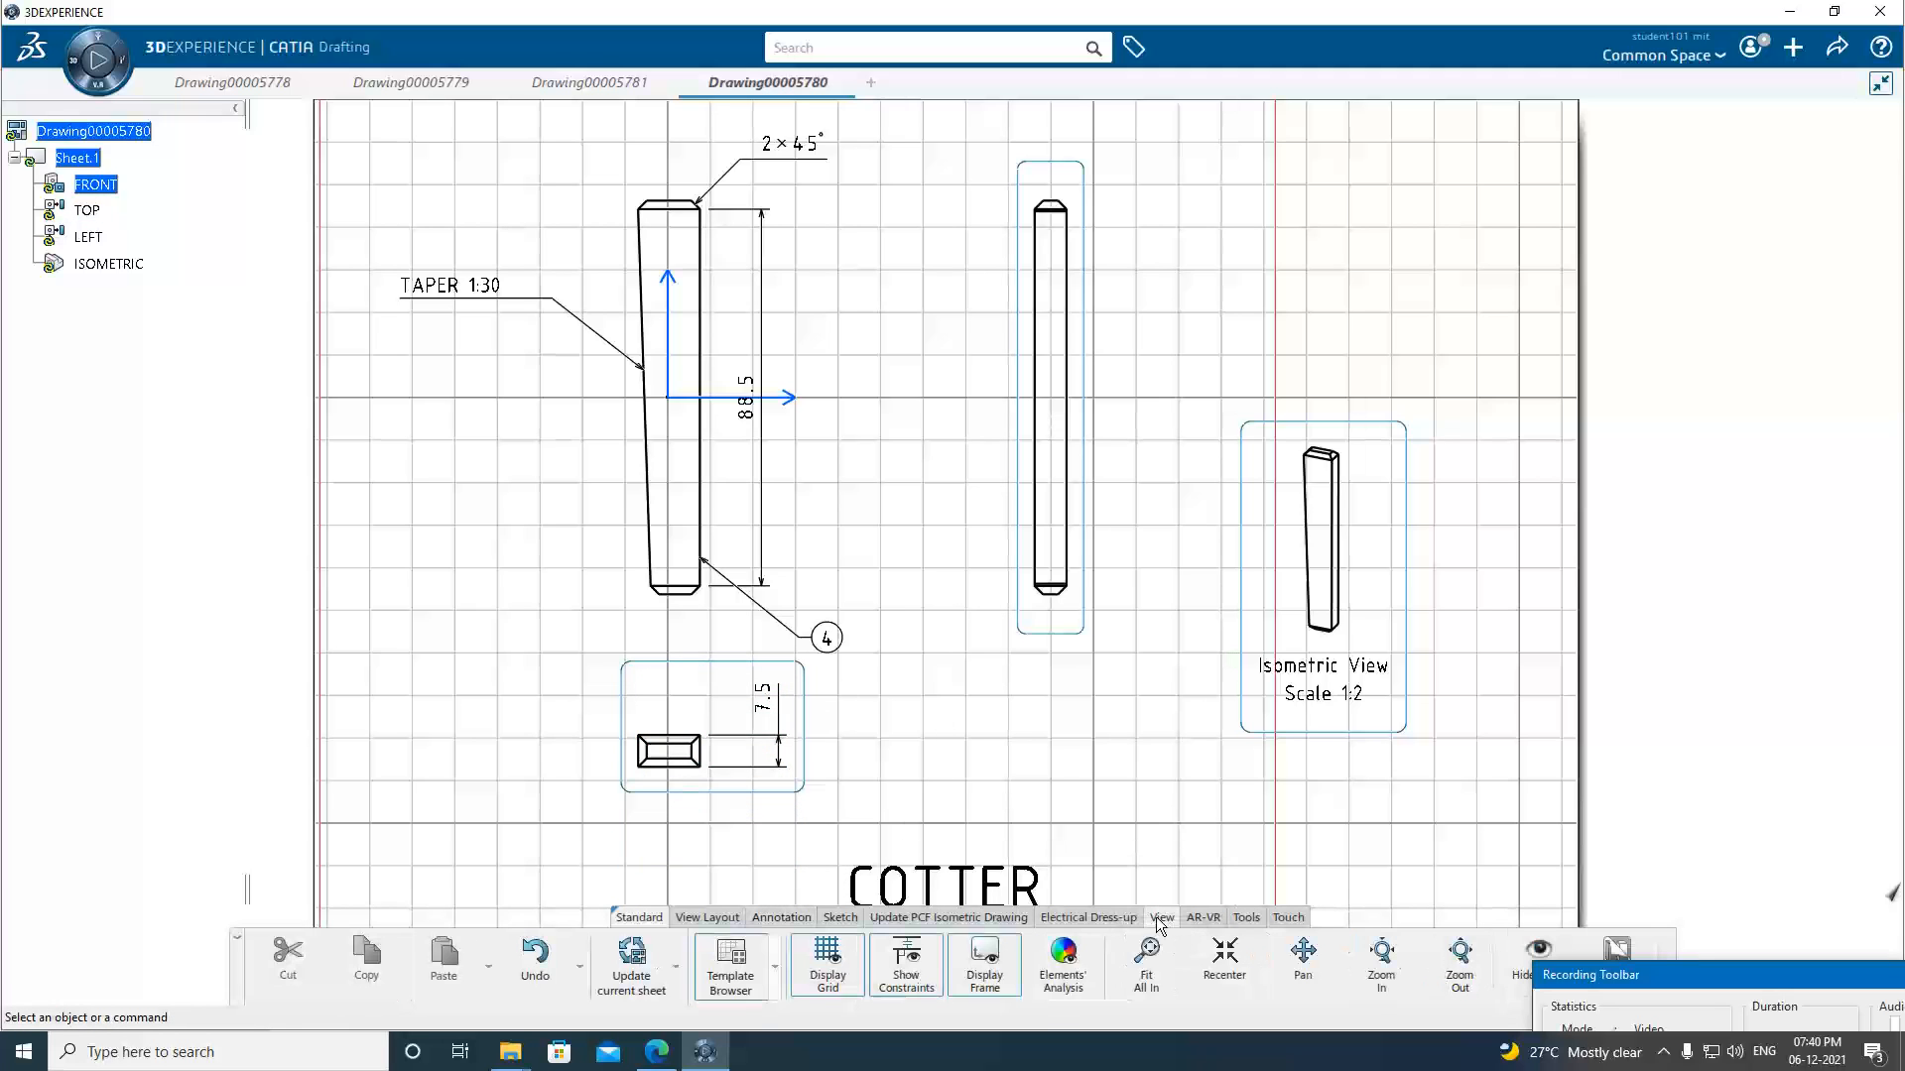
{"action": "left_click", "coordinate": [985, 960]}
{"action": "left_click", "coordinate": [839, 971]}
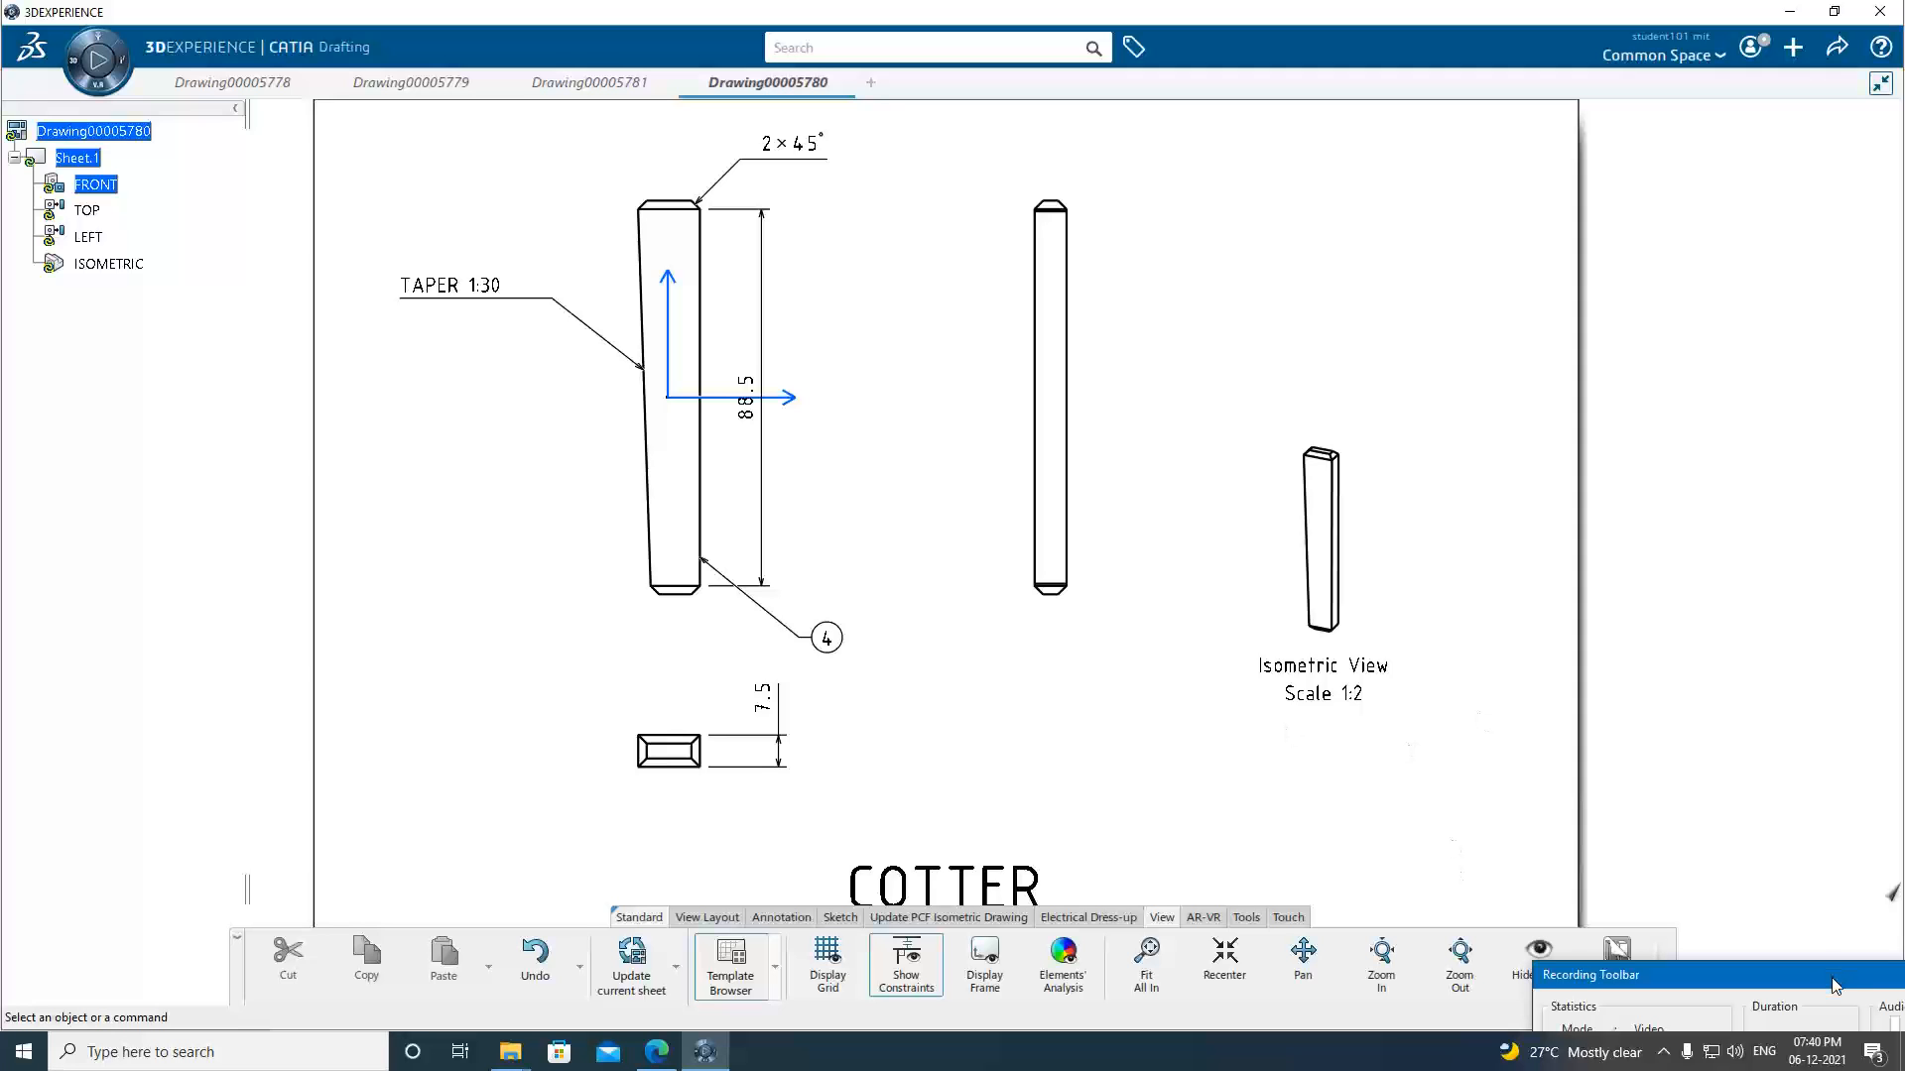
{"action": "left_click_drag", "start_coordinate": [1835, 986], "coordinate": [1785, 1010]}
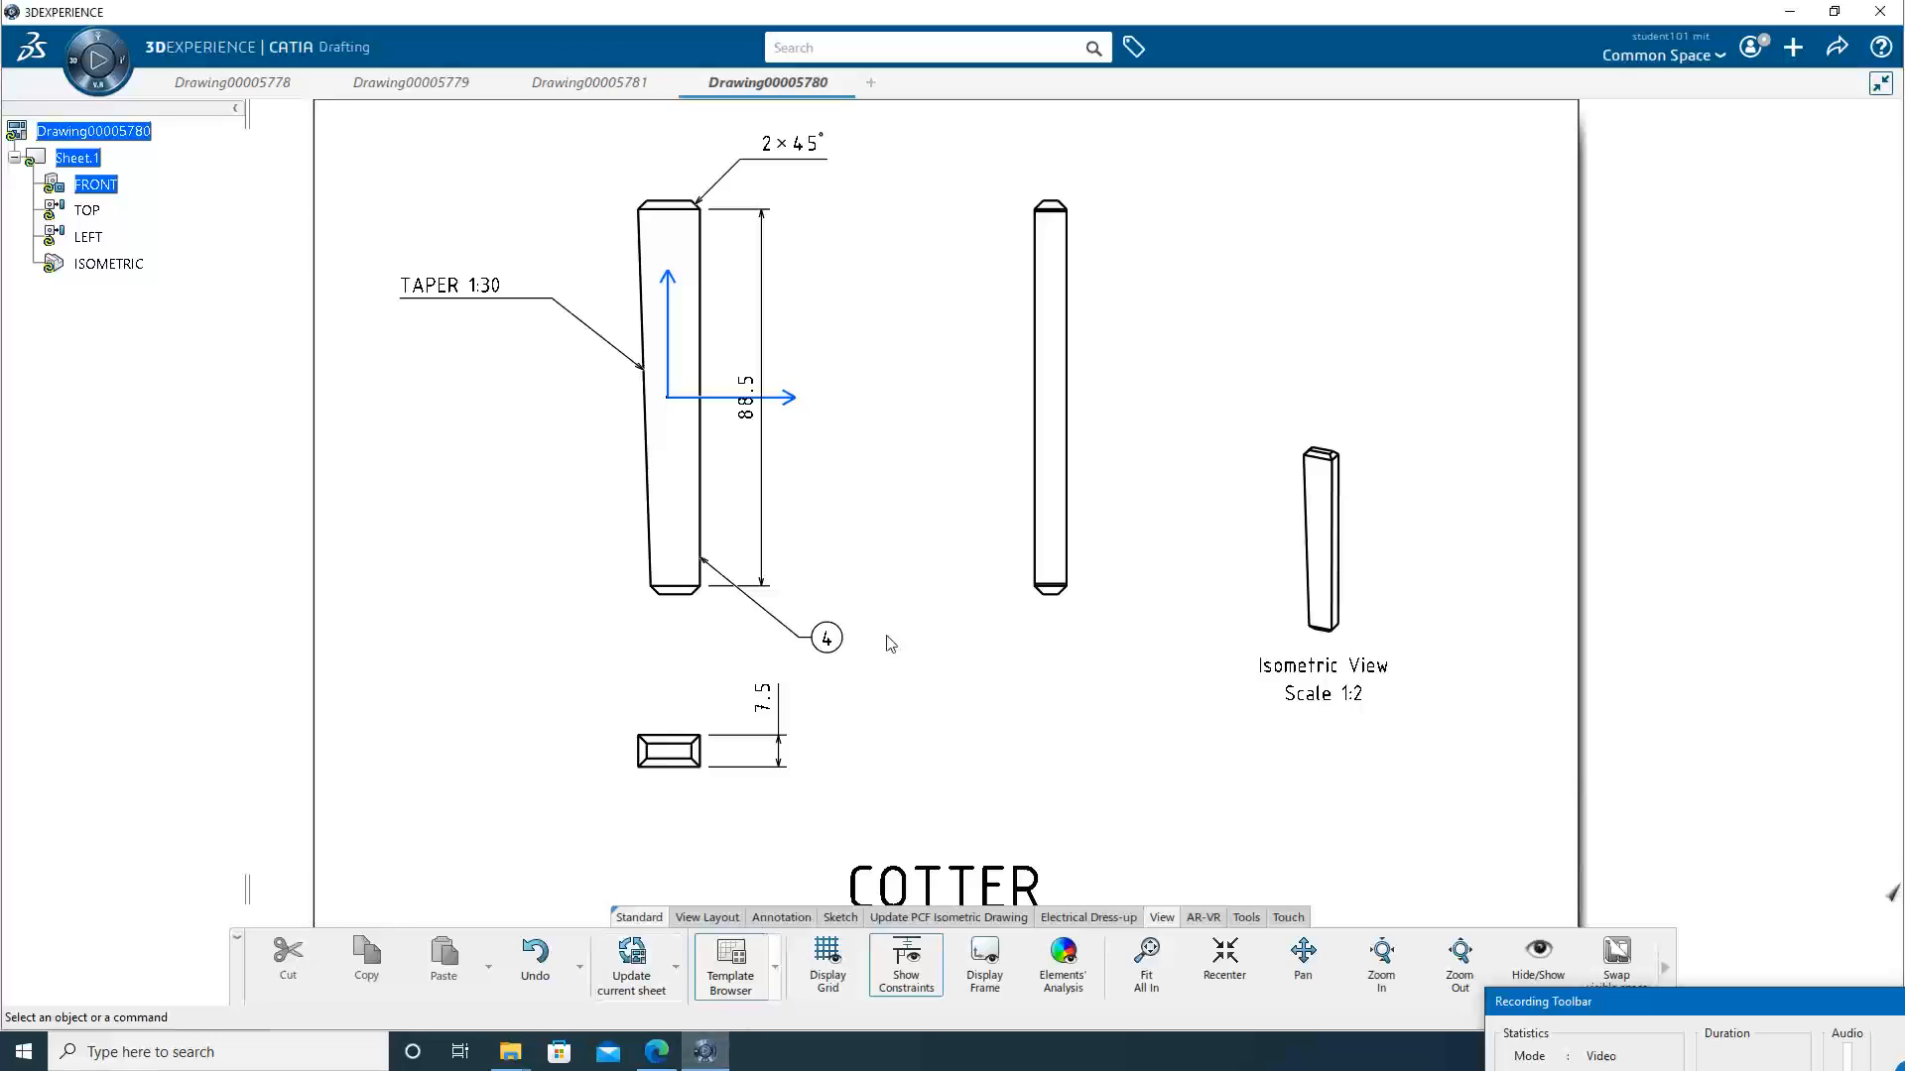
Look through the Class 4 Oldham's Coupling exercise in the lab manual PDF and return to the cotter drawing.
{"action": "left_click", "coordinate": [657, 1054]}
{"action": "scroll", "coordinate": [1002, 692], "scroll_direction": "down", "scroll_amount": 15}
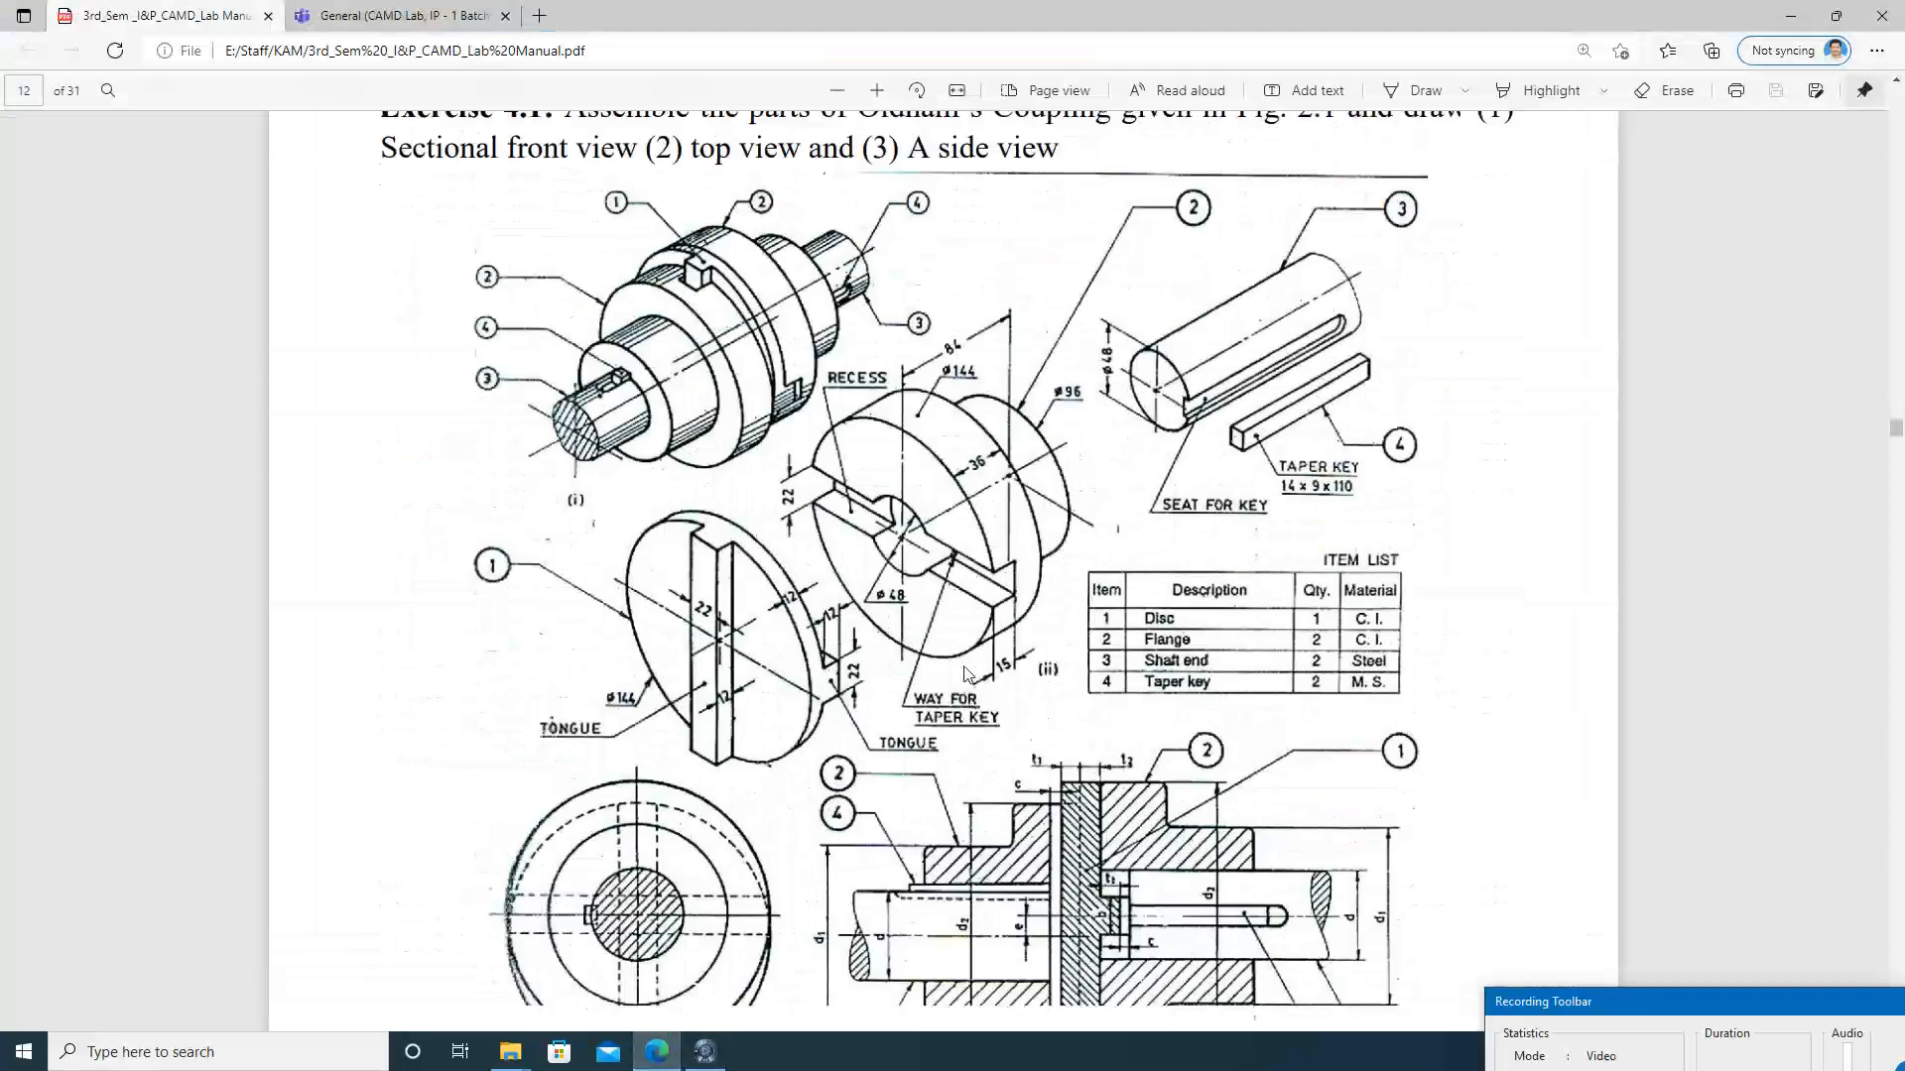
{"action": "scroll", "coordinate": [1002, 691], "scroll_direction": "up", "scroll_amount": 8}
{"action": "scroll", "coordinate": [1002, 692], "scroll_direction": "up", "scroll_amount": 2}
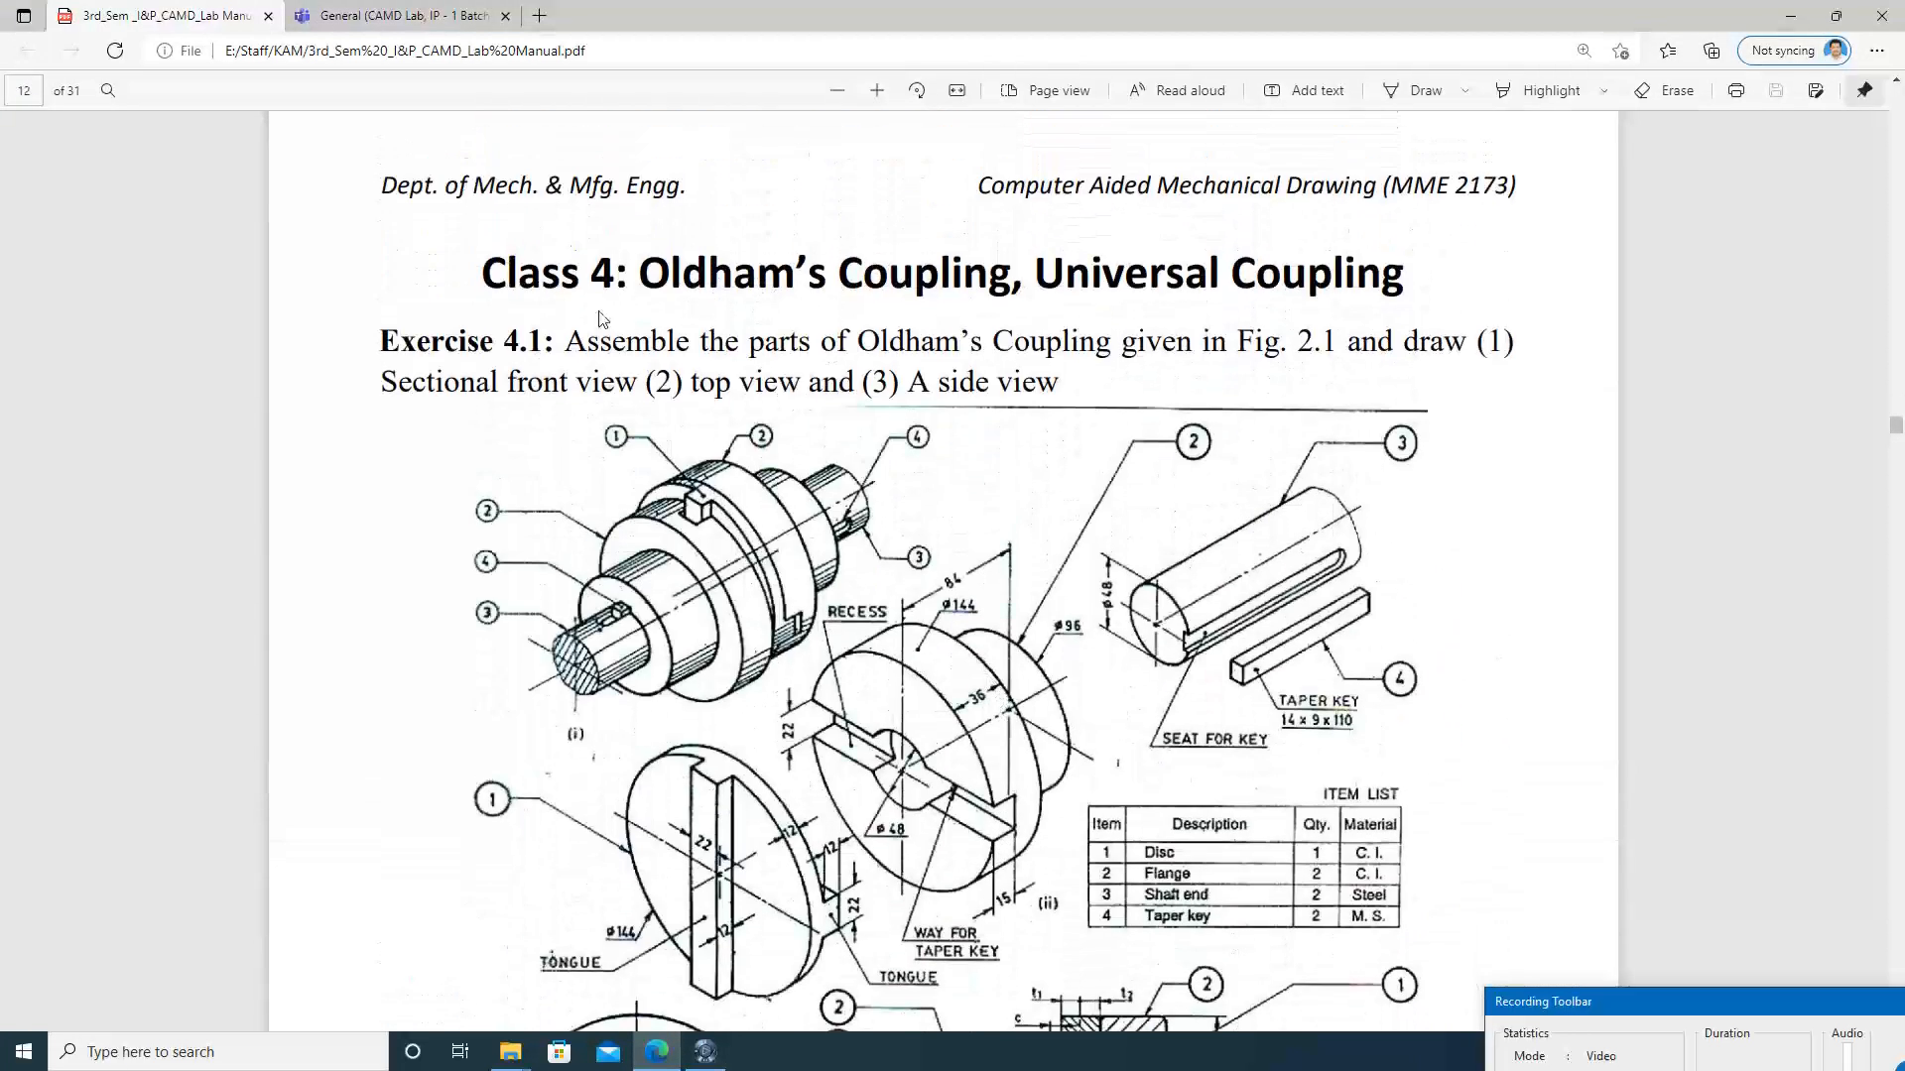
{"action": "scroll", "coordinate": [933, 511], "scroll_direction": "down", "scroll_amount": 6}
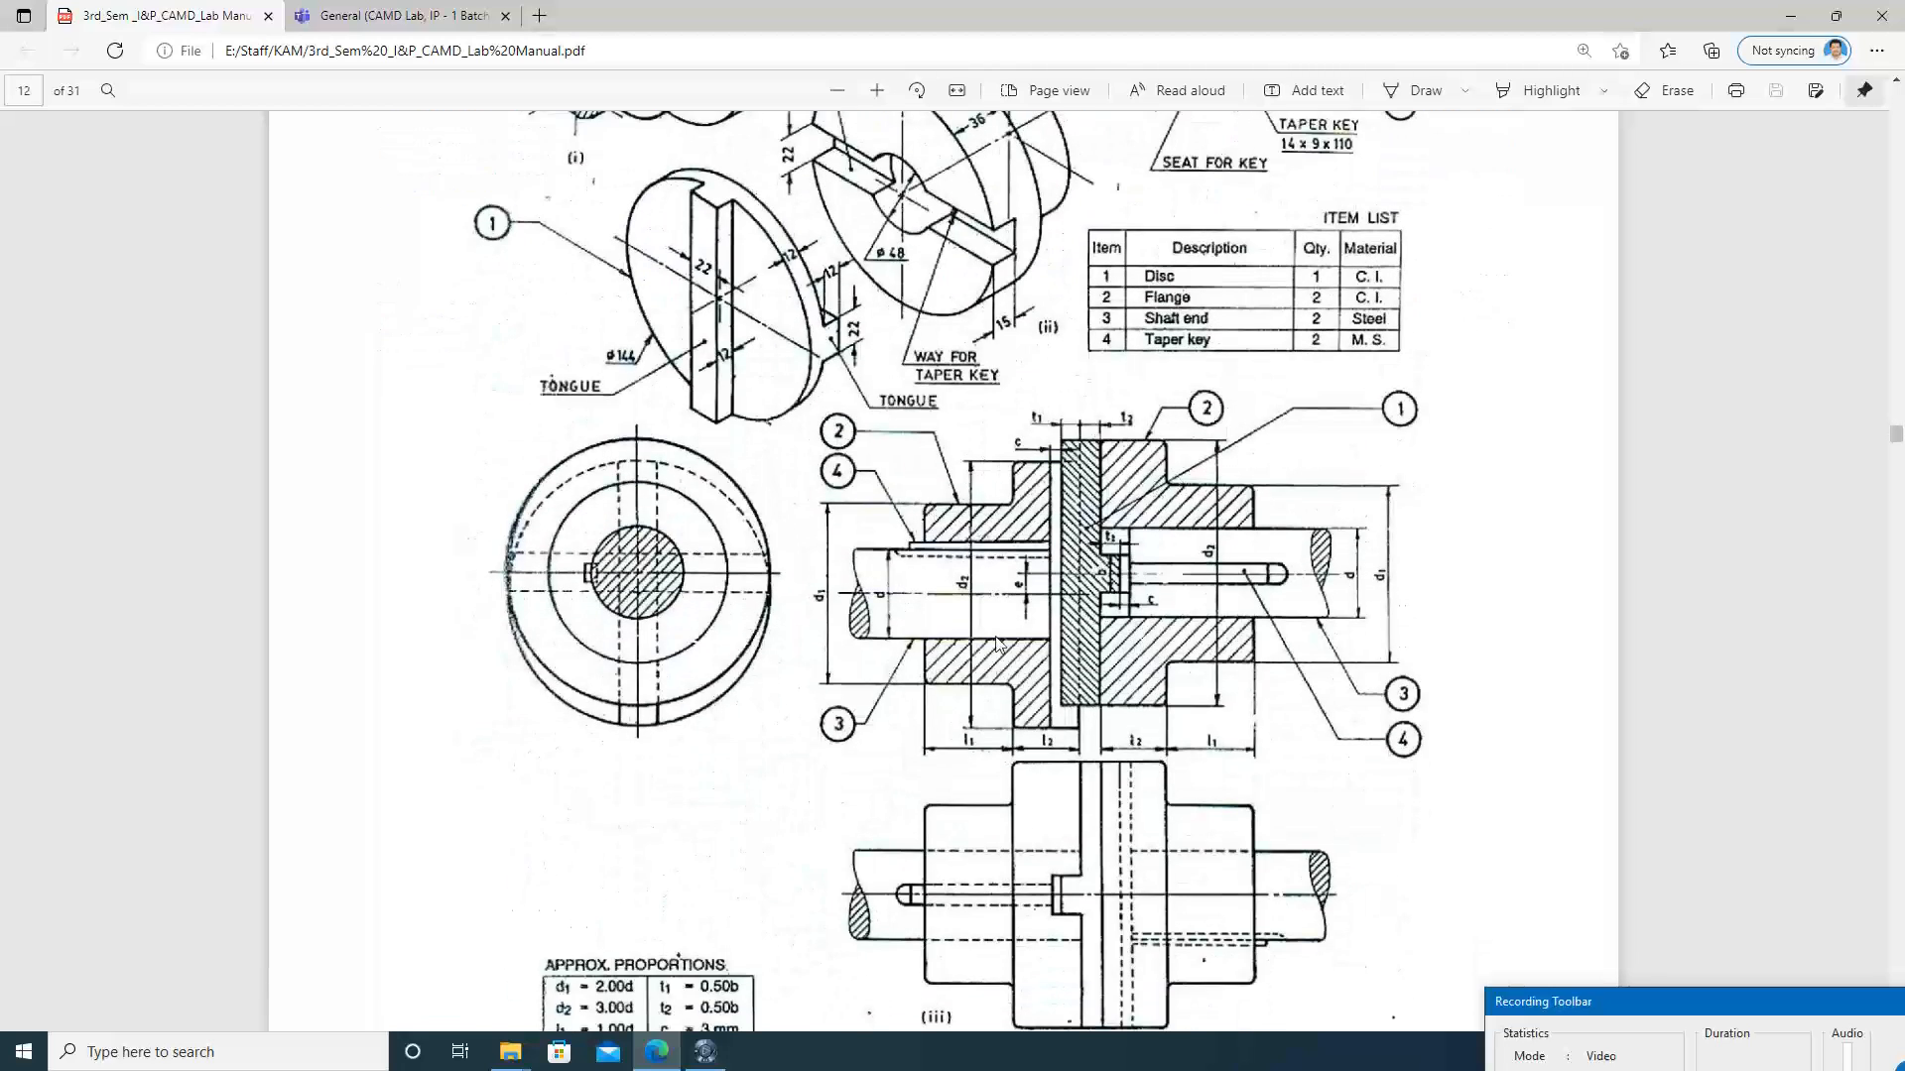
{"action": "scroll", "coordinate": [997, 643], "scroll_direction": "down", "scroll_amount": 8}
{"action": "scroll", "coordinate": [651, 515], "scroll_direction": "up", "scroll_amount": 8}
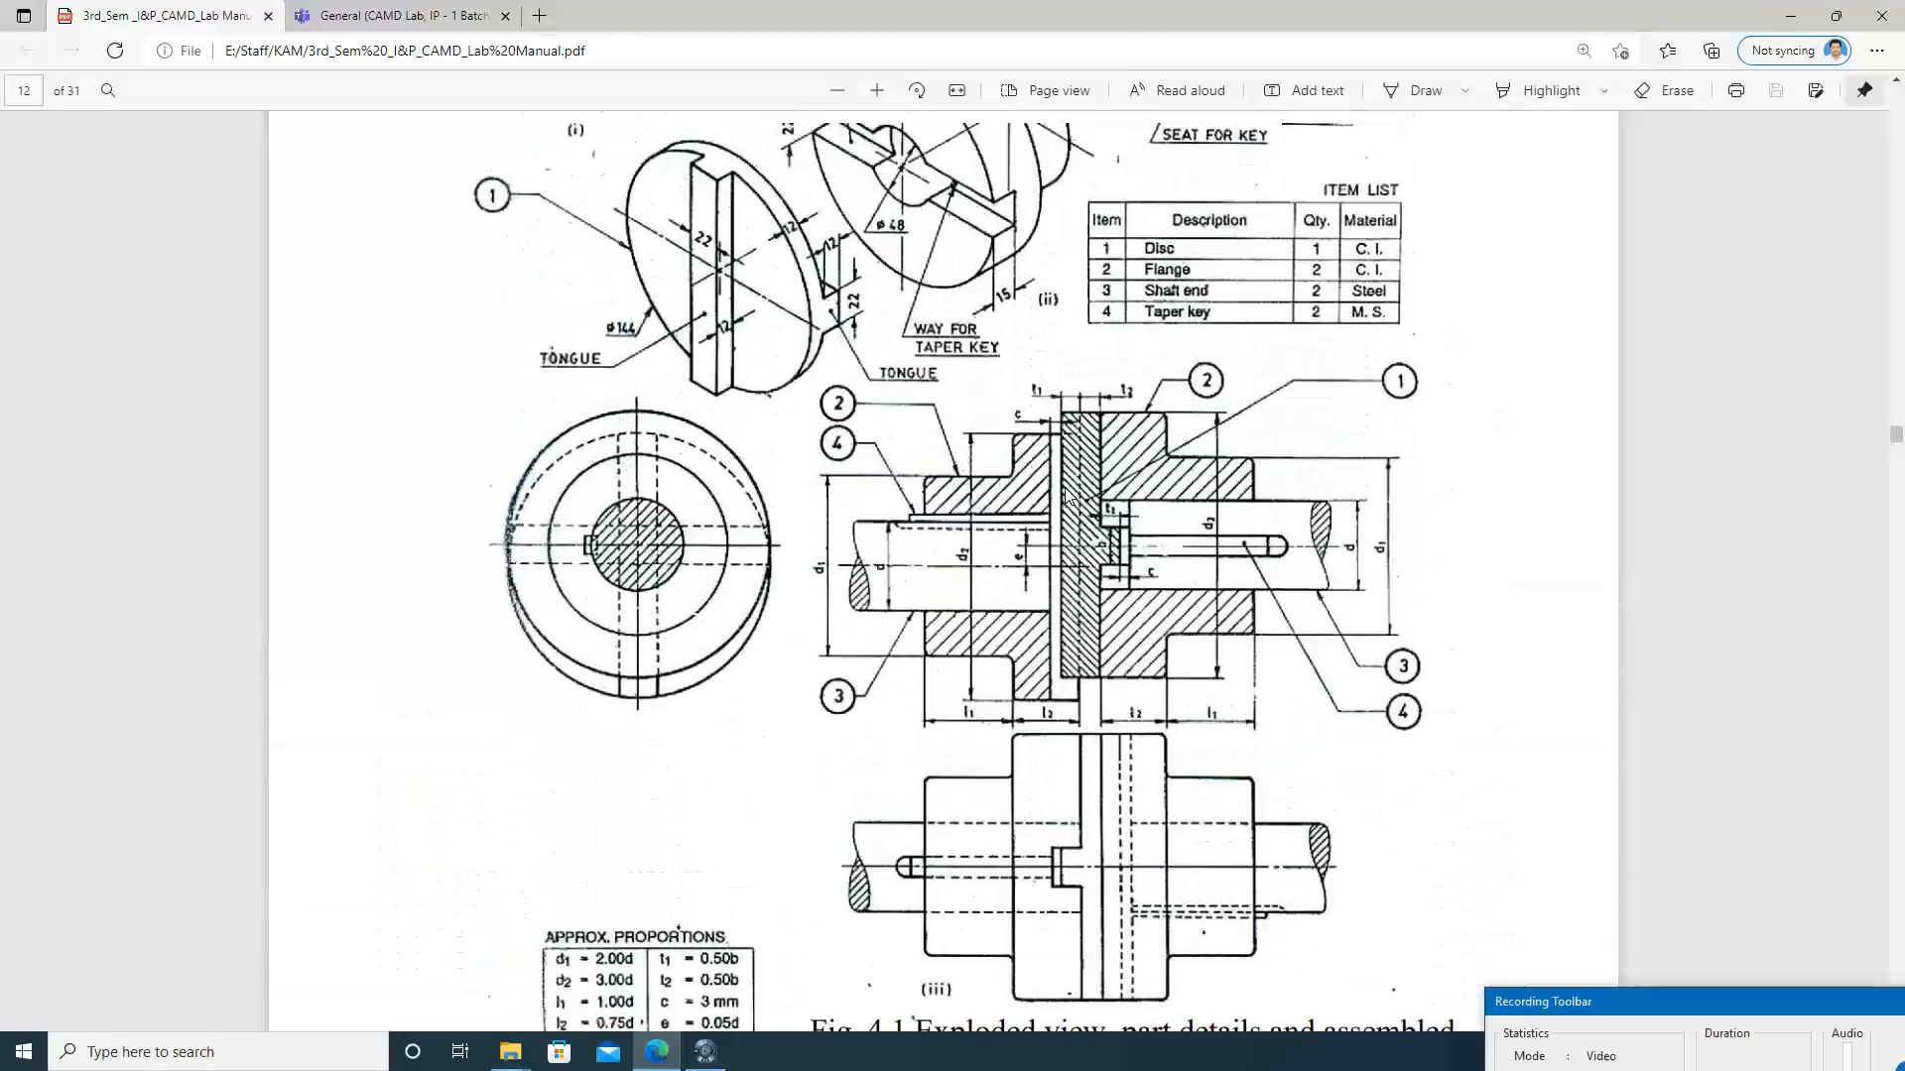
{"action": "scroll", "coordinate": [1066, 496], "scroll_direction": "up", "scroll_amount": 3}
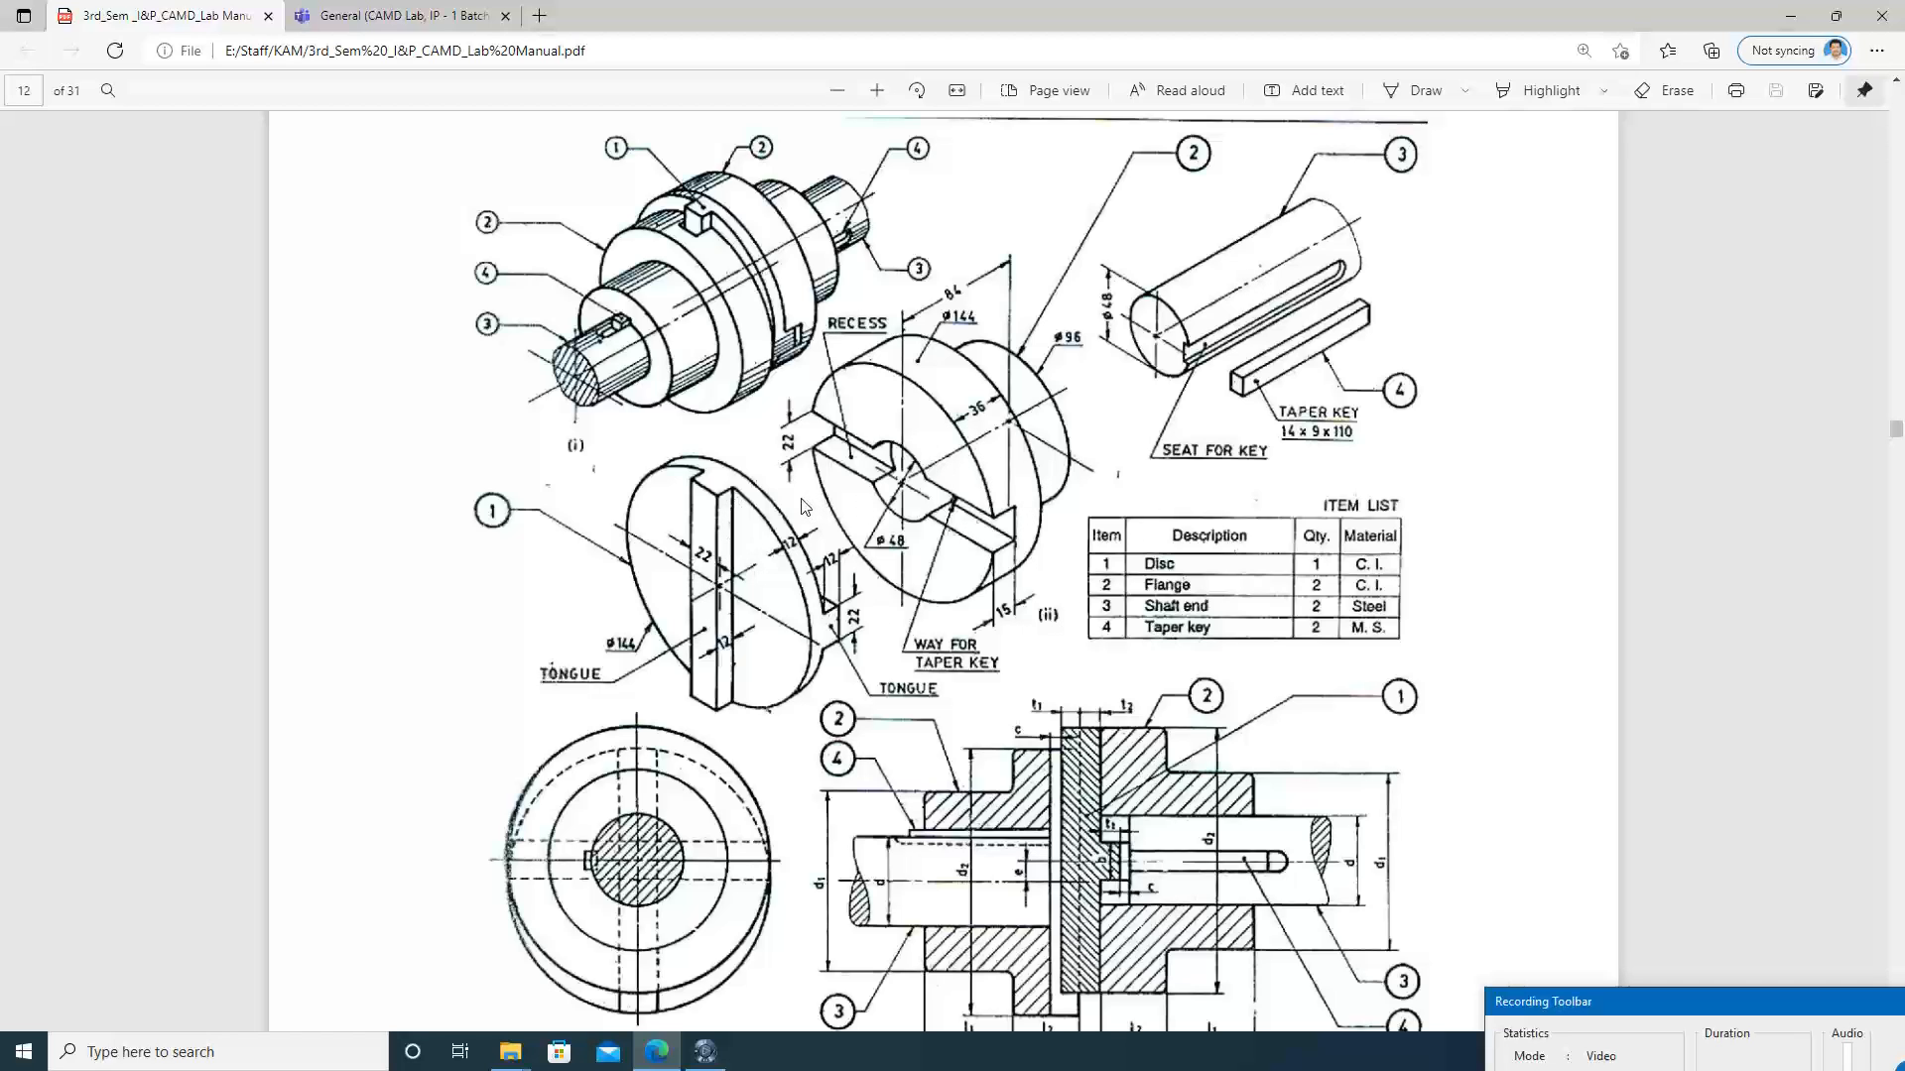
{"action": "left_click", "coordinate": [377, 12]}
{"action": "left_click", "coordinate": [228, 15]}
{"action": "left_click", "coordinate": [705, 1052]}
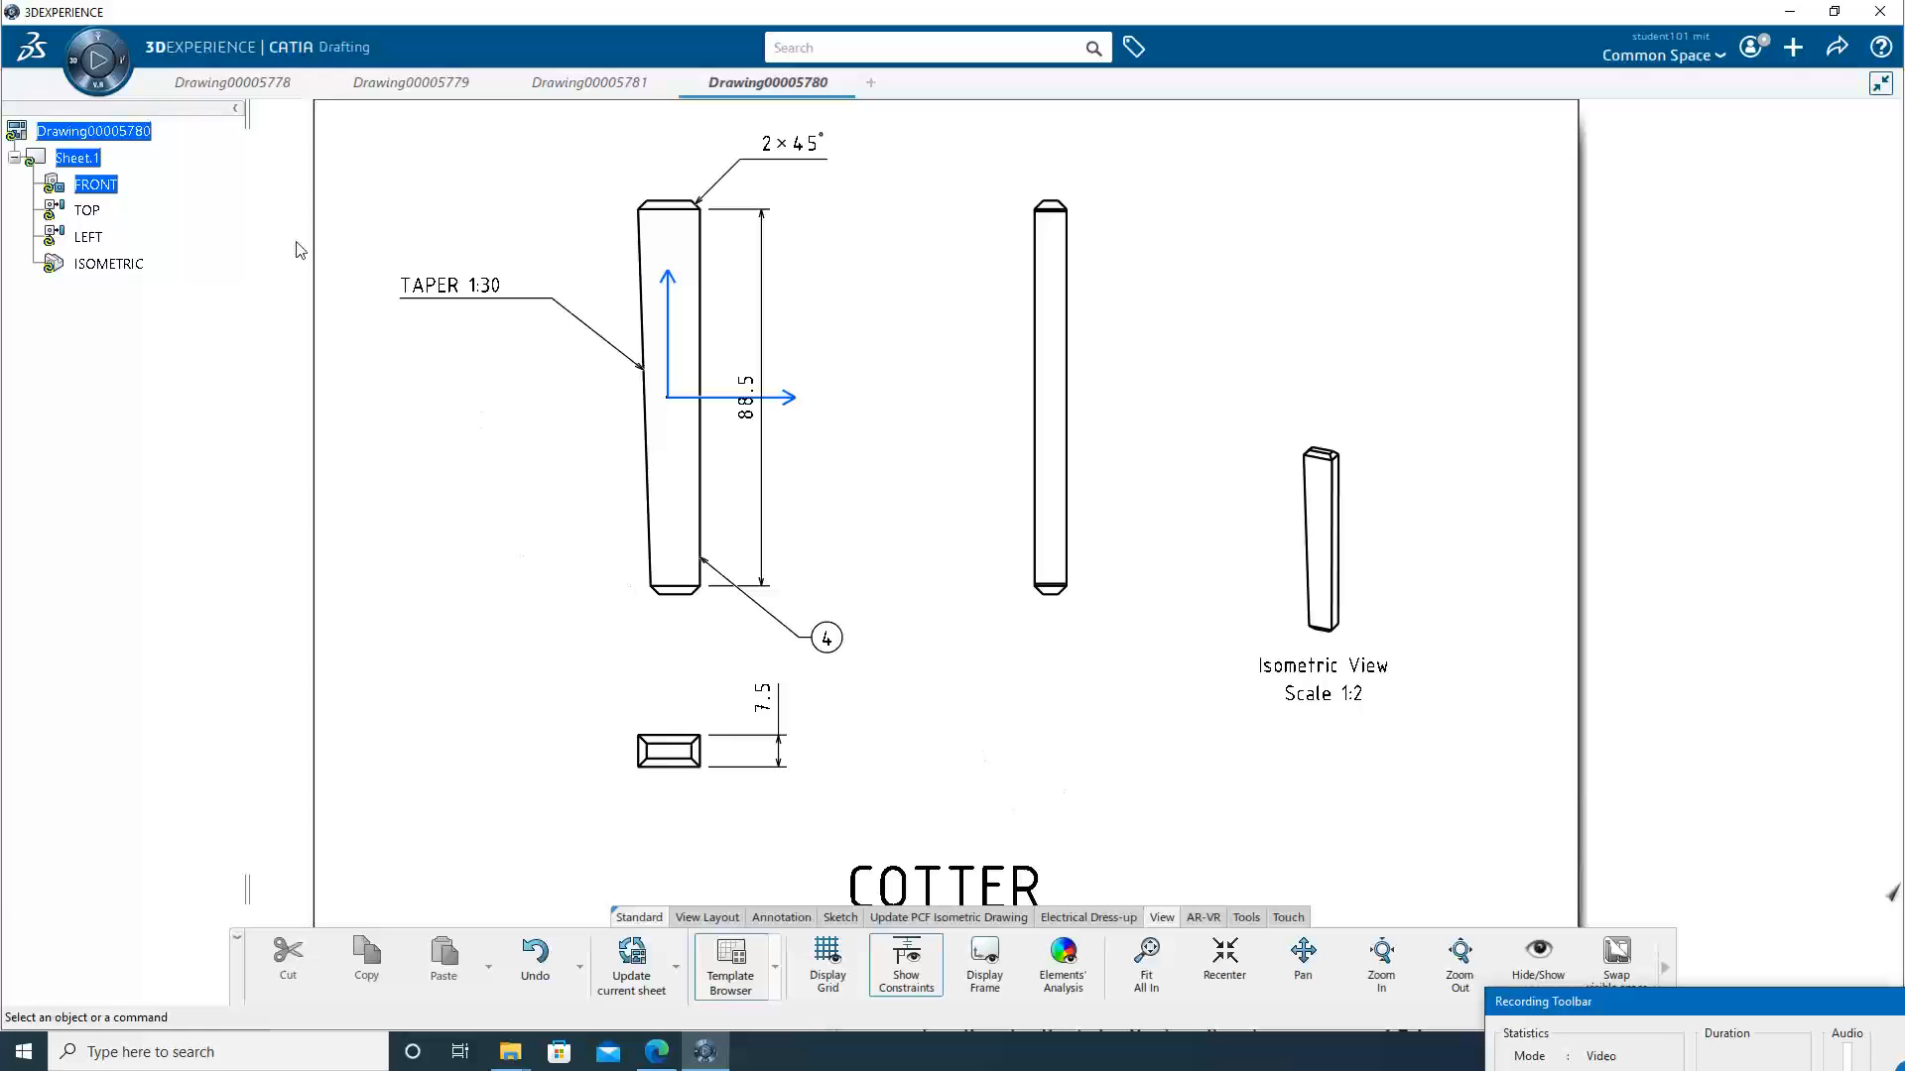
Review the strap, rod, gib and cotter drawing sheets one after another.
{"action": "left_click", "coordinate": [288, 82]}
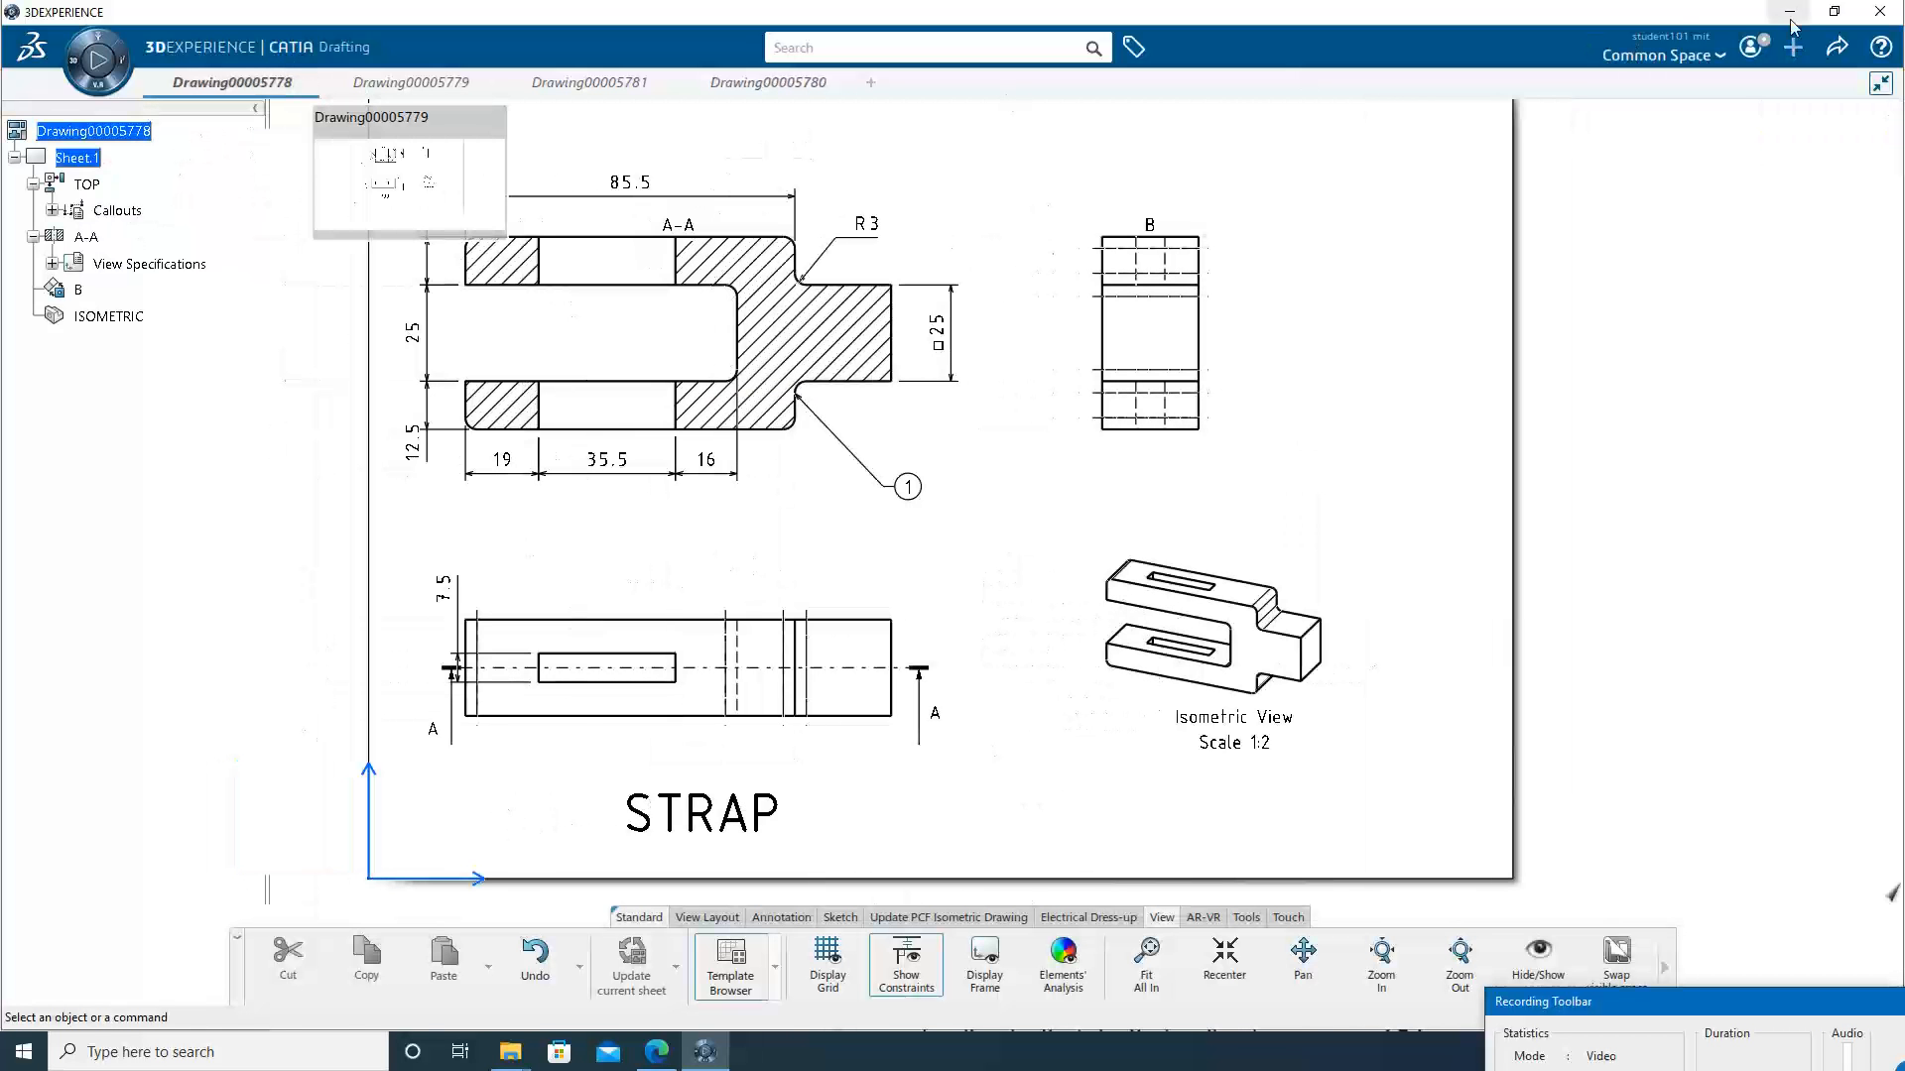
{"action": "left_click", "coordinate": [420, 84]}
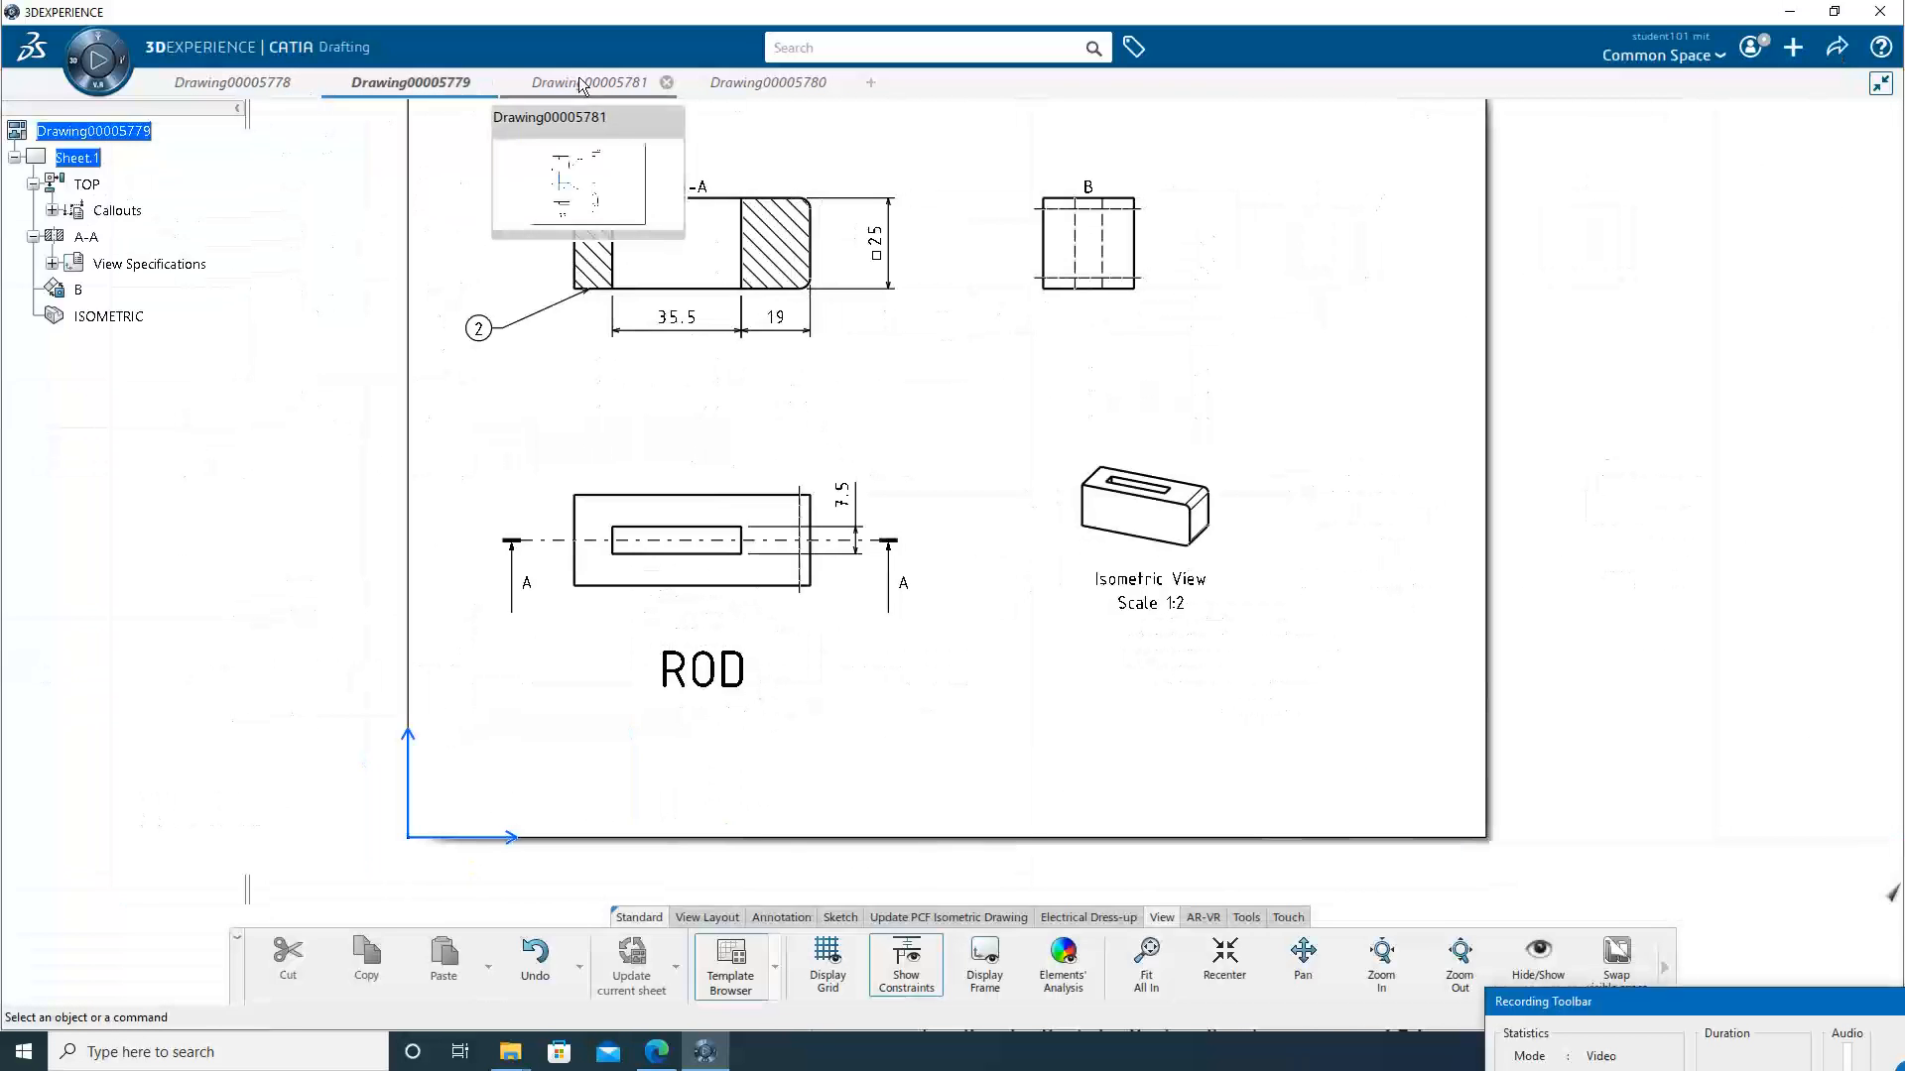
{"action": "left_click", "coordinate": [589, 82]}
{"action": "left_click", "coordinate": [748, 85]}
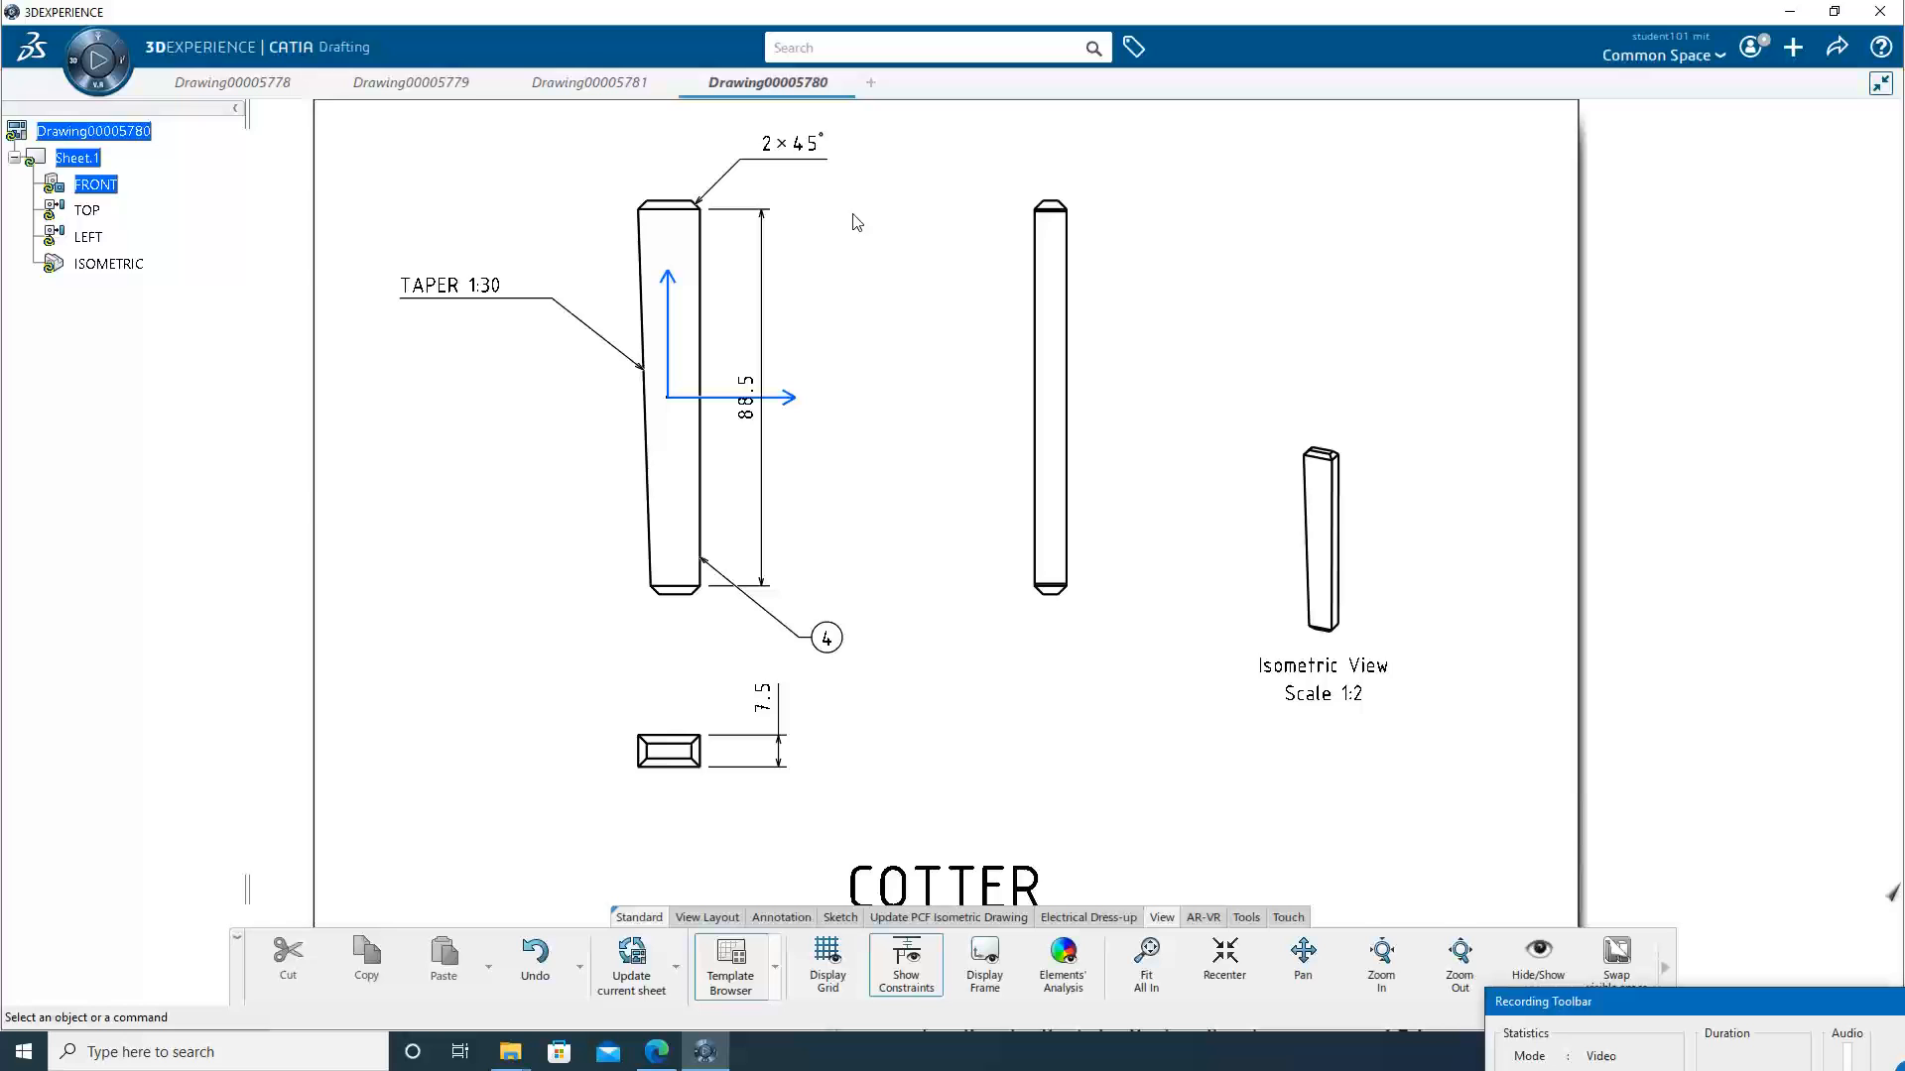
{"action": "left_click", "coordinate": [588, 83]}
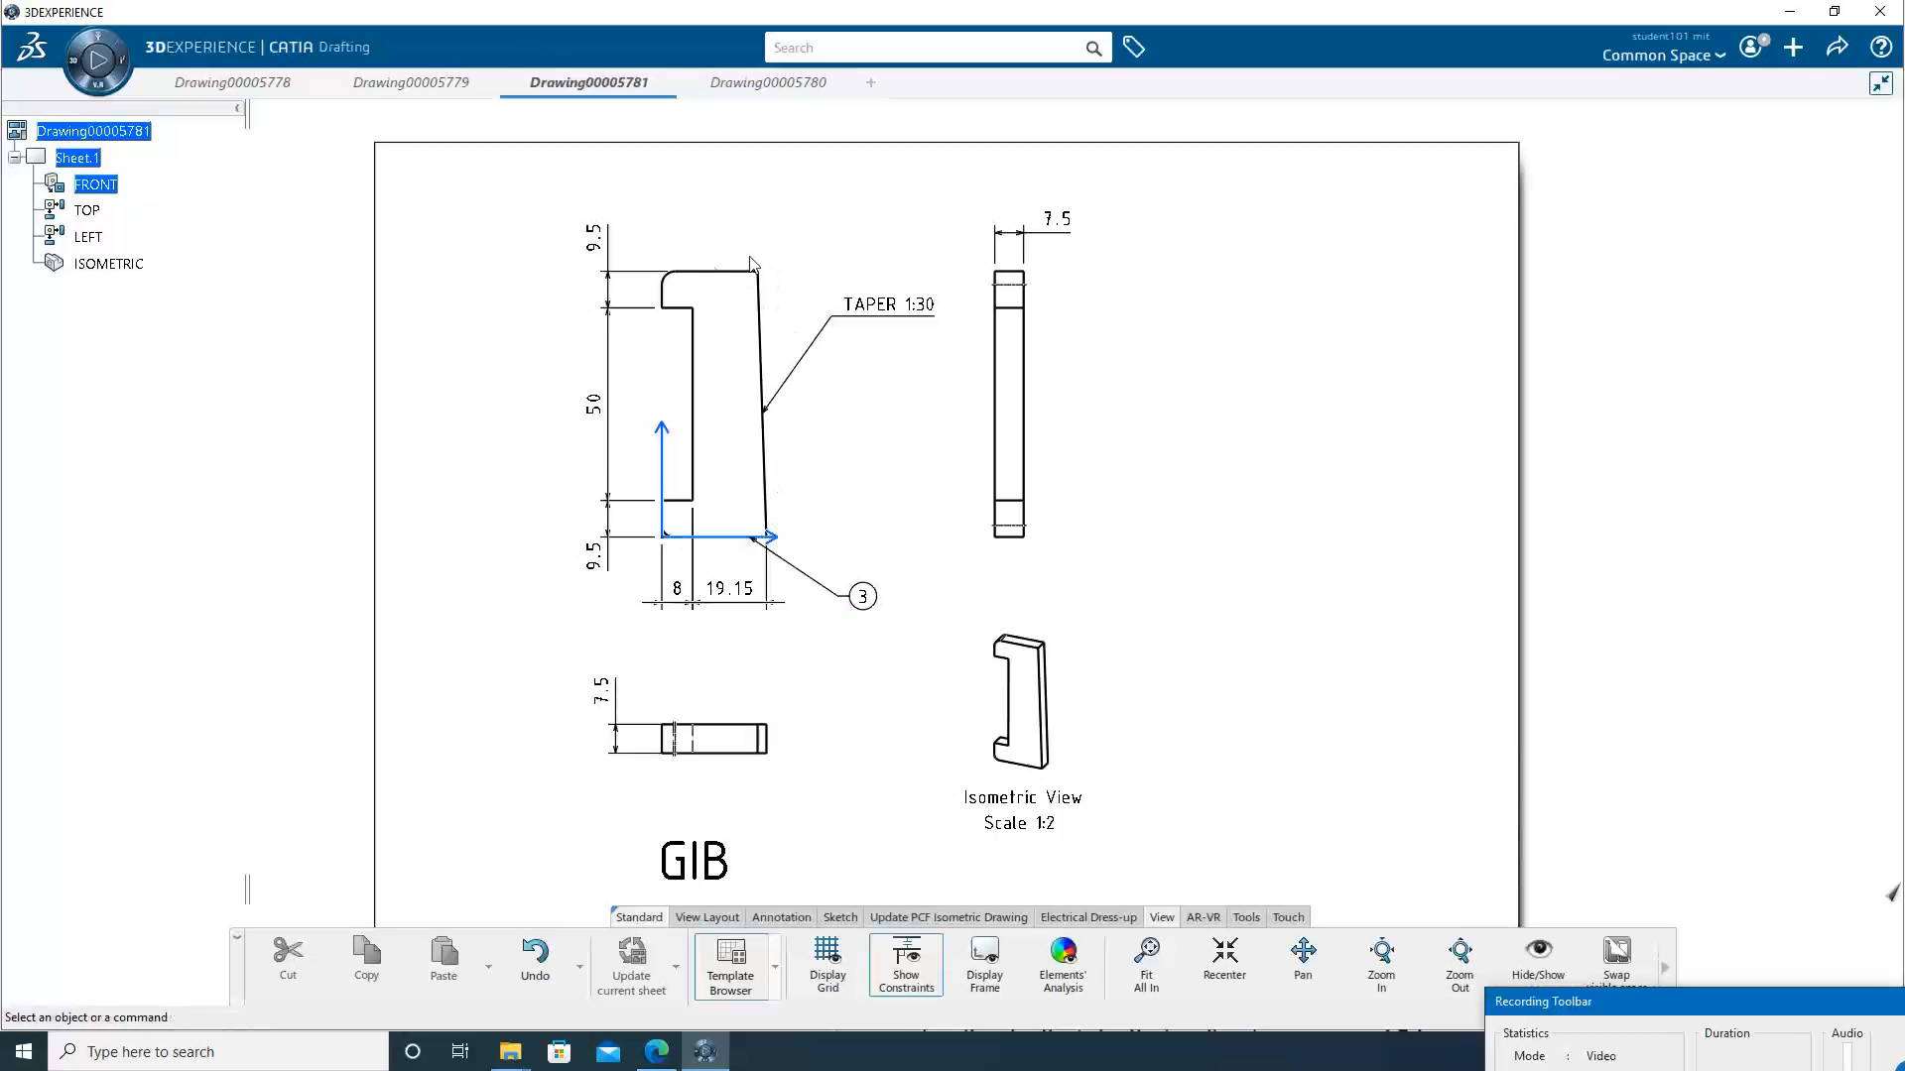
{"action": "left_click", "coordinate": [412, 83]}
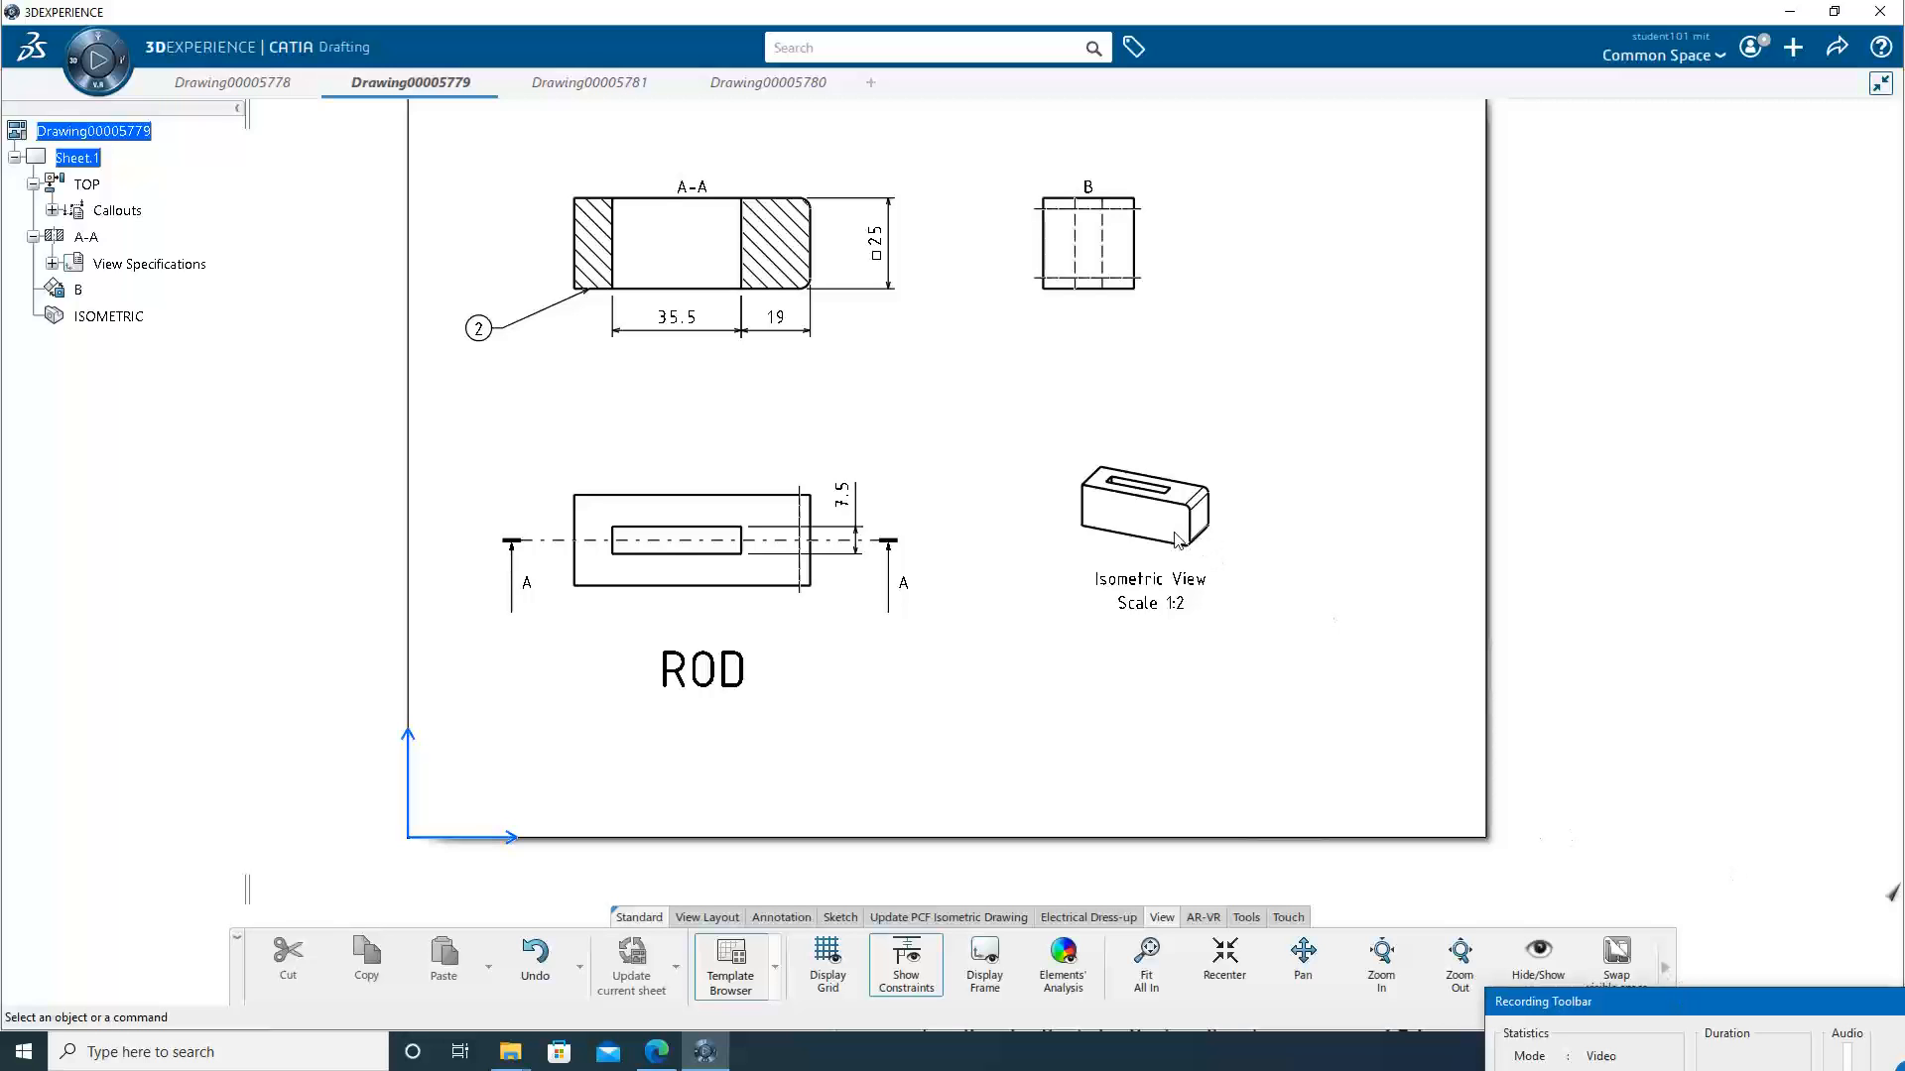
Apply Edit Sheet to Sheet.1 in the cotter and gib drawings so no view is active, and check the rod and strap sheets.
{"action": "left_click", "coordinate": [759, 84]}
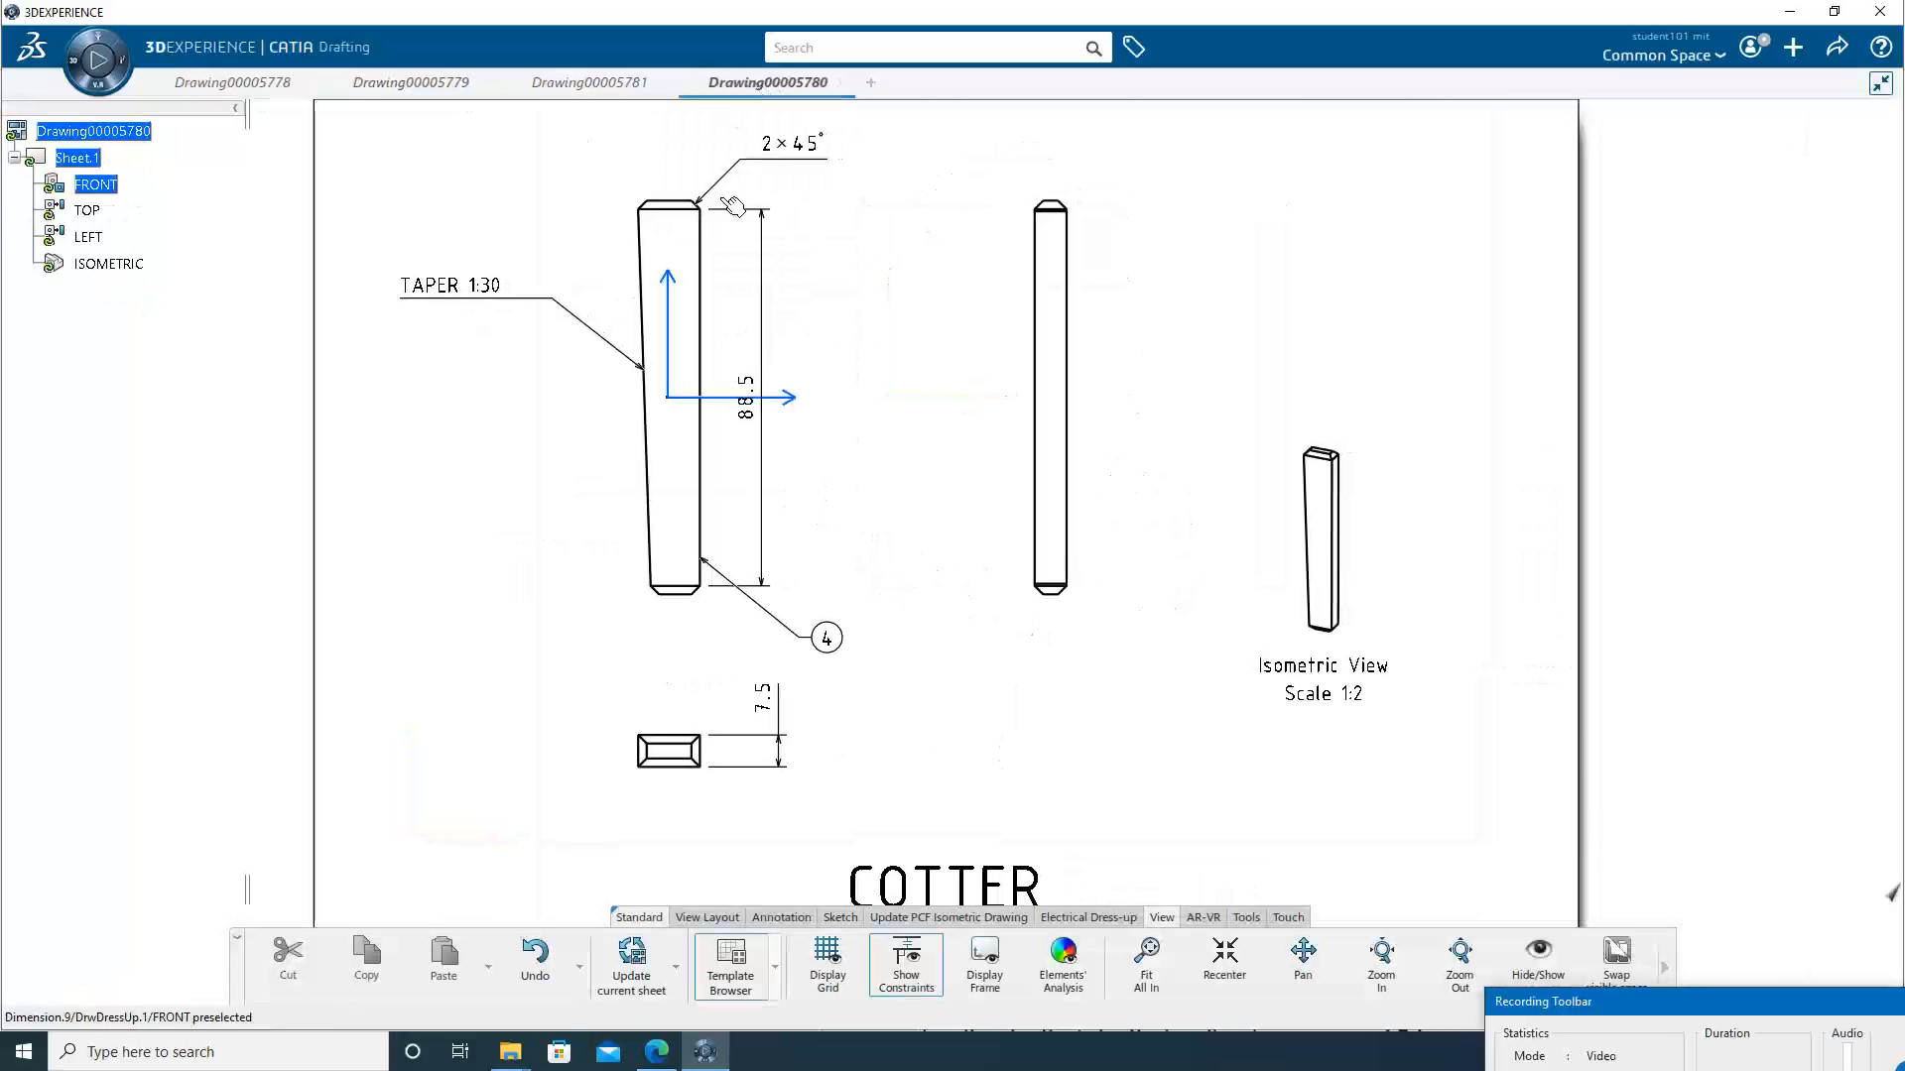
{"action": "right_click", "coordinate": [80, 160]}
{"action": "left_click", "coordinate": [163, 615]}
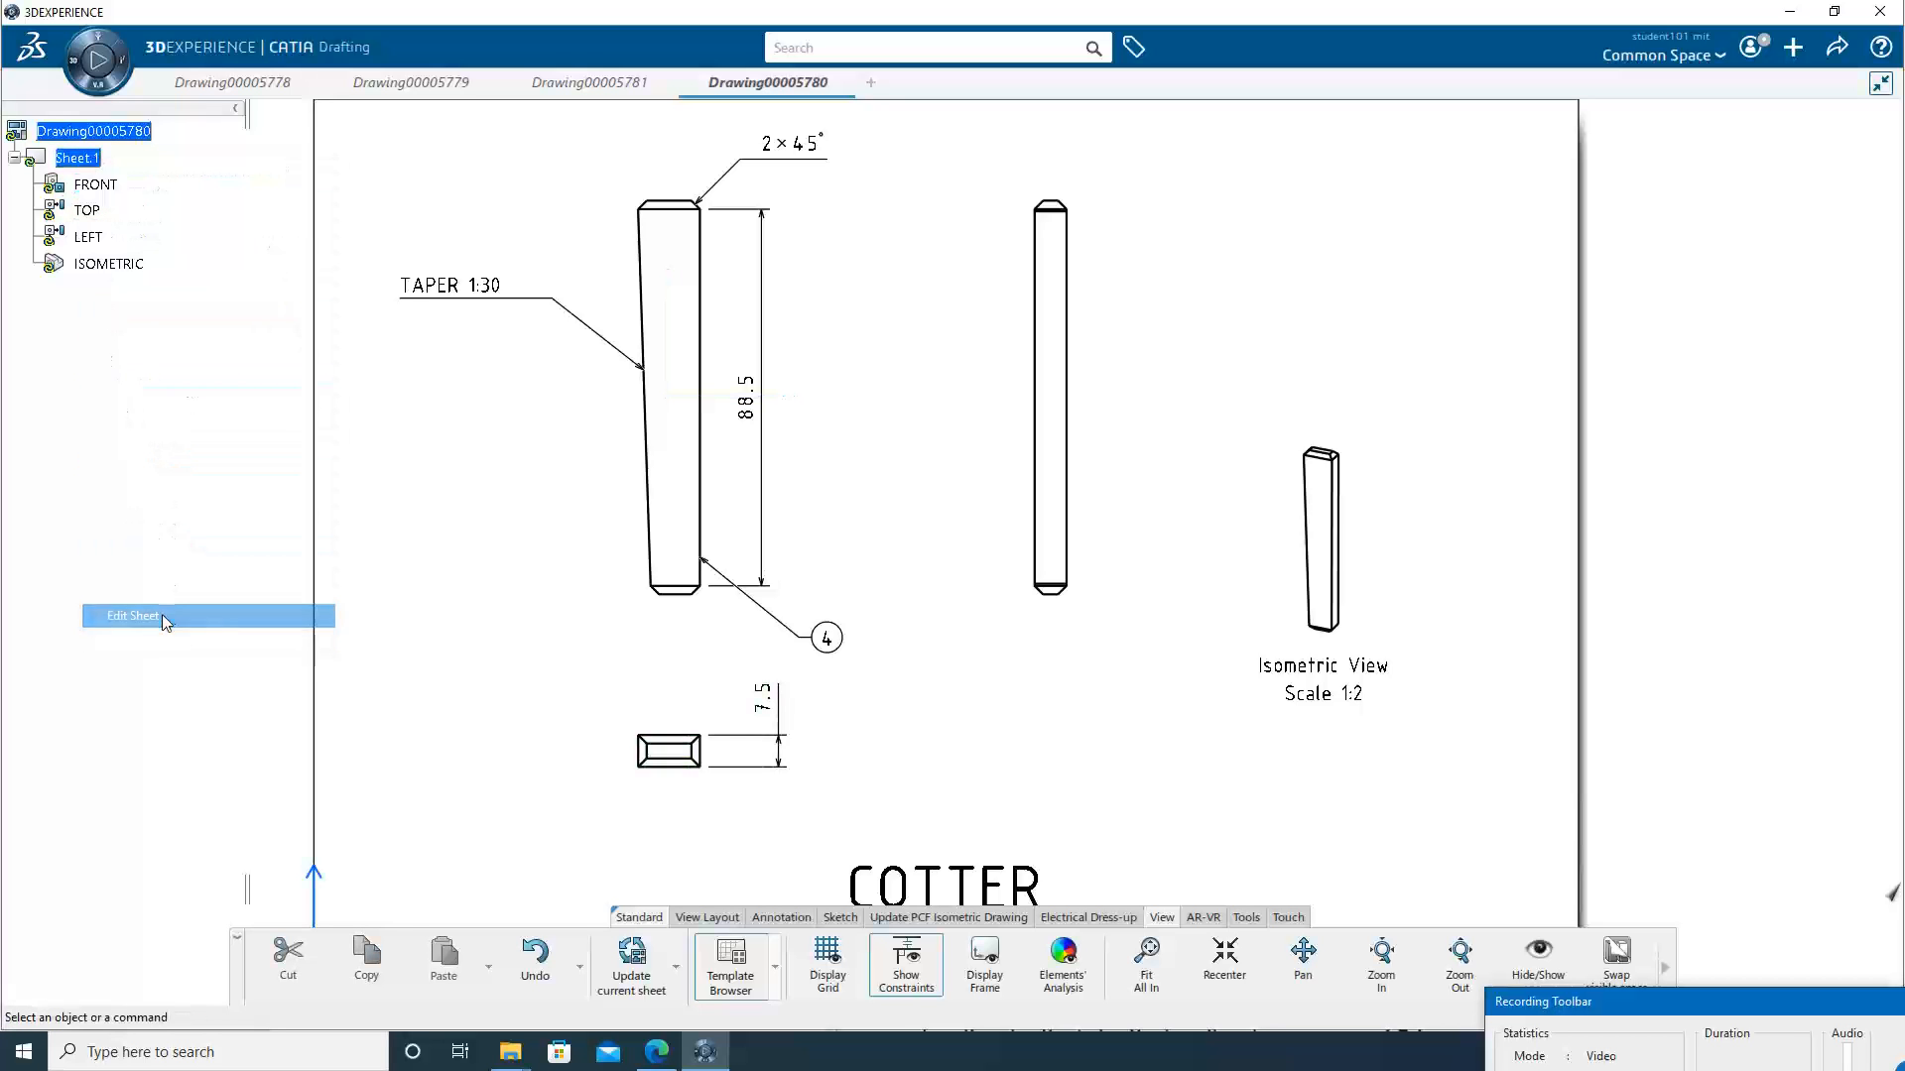
{"action": "left_click", "coordinate": [588, 82]}
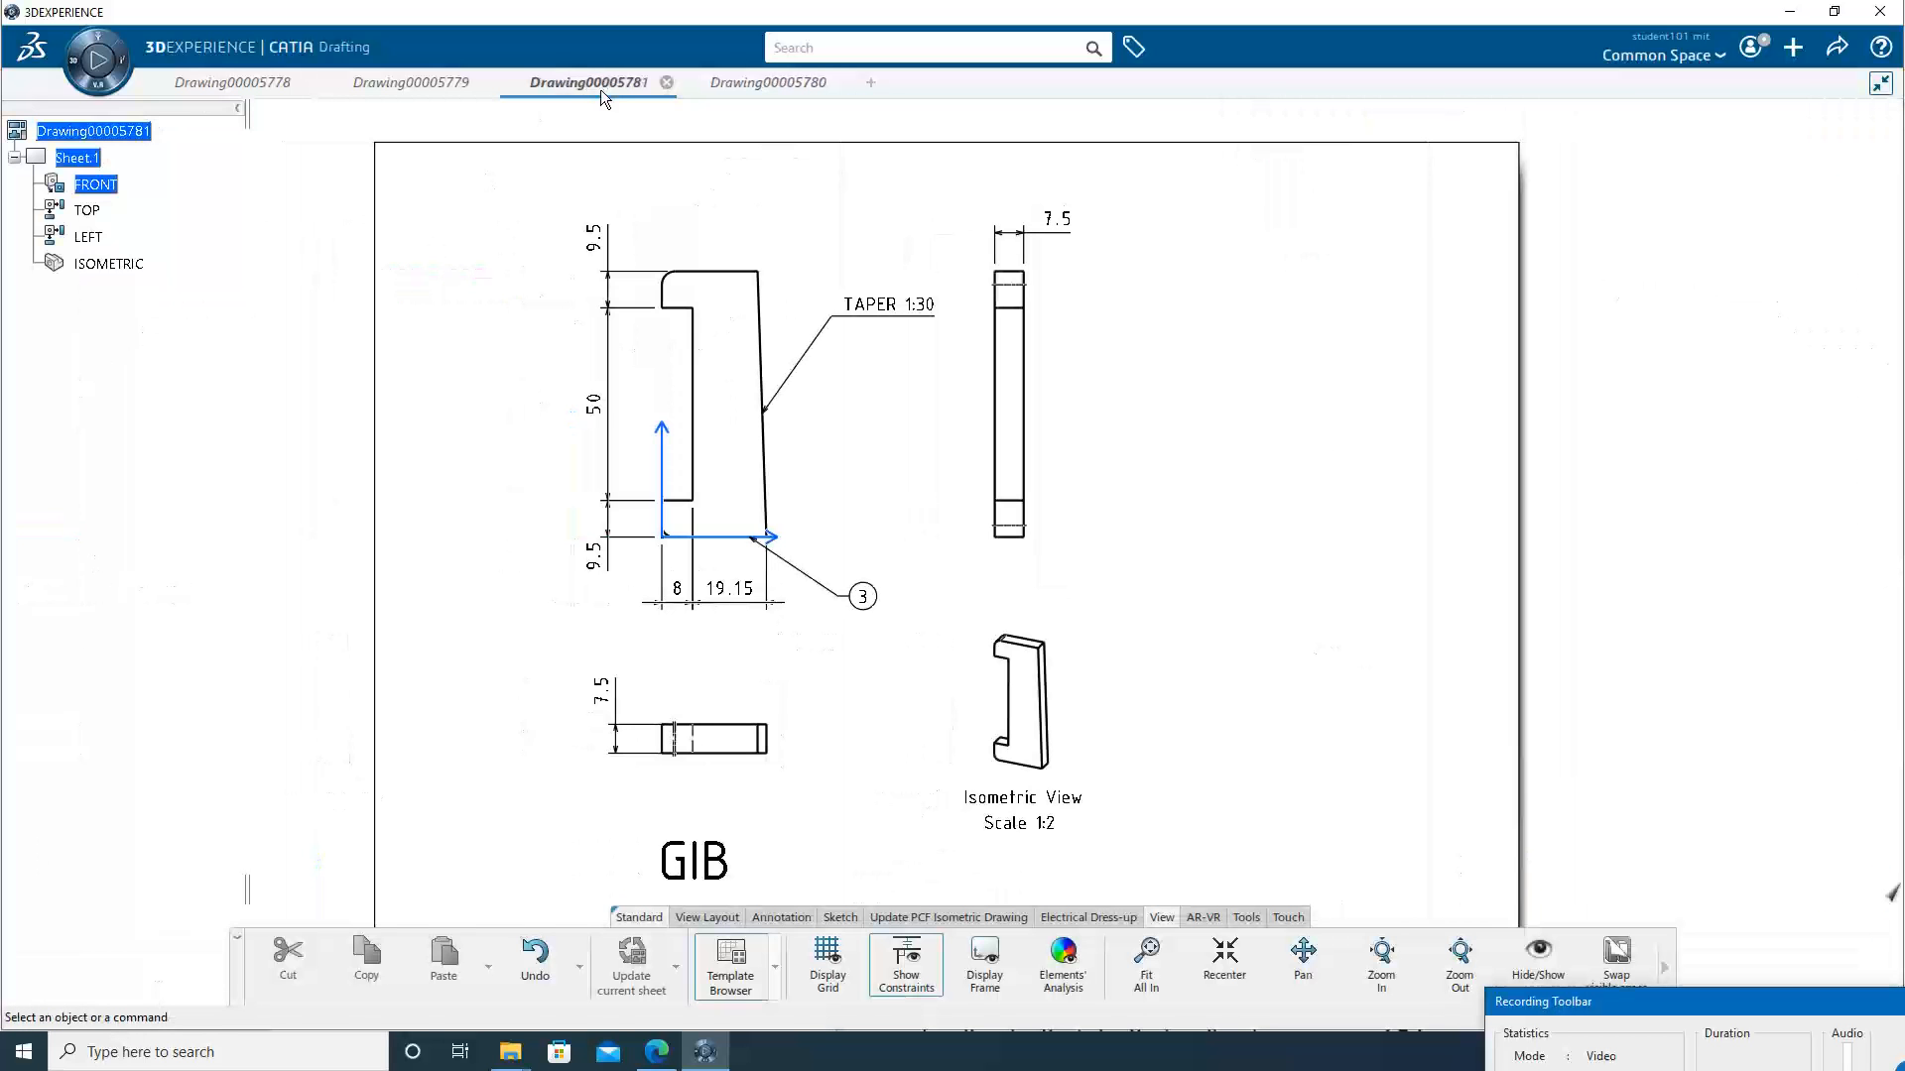
{"action": "right_click", "coordinate": [80, 158]}
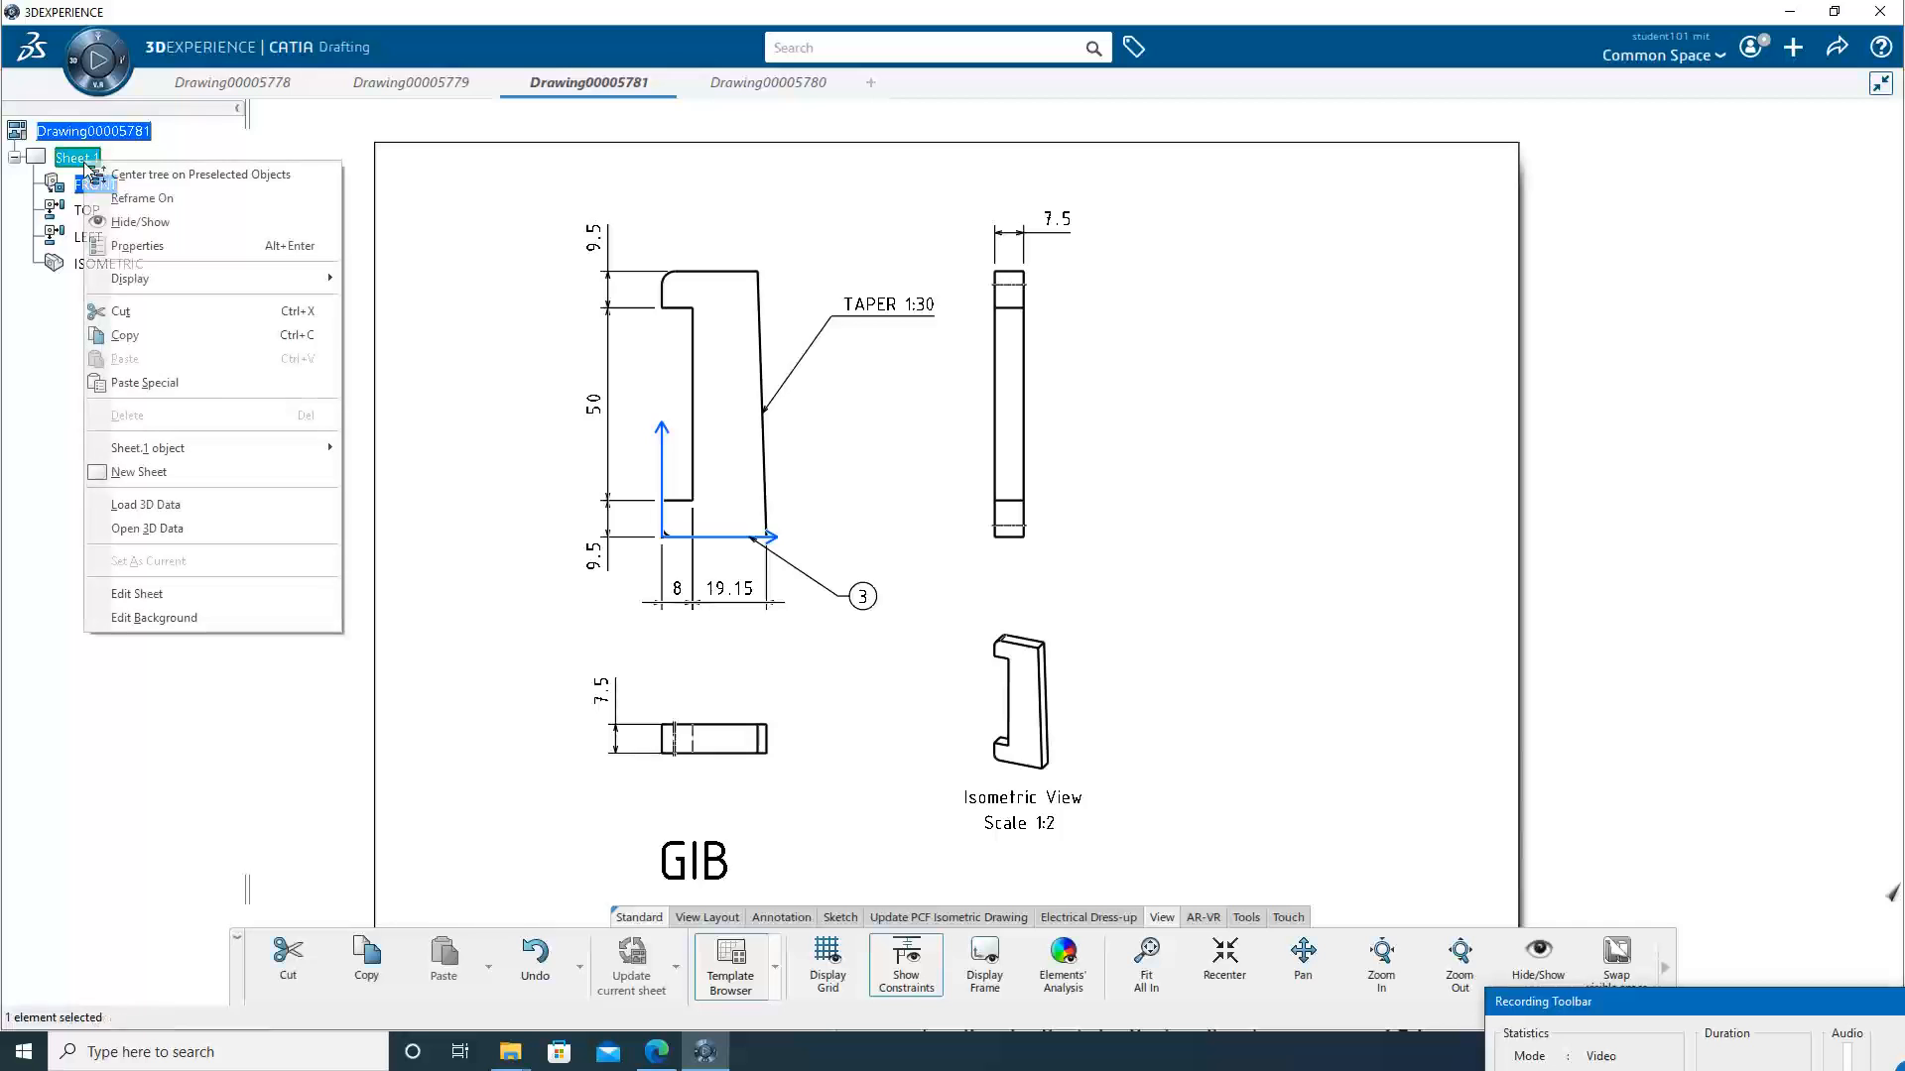
{"action": "left_click", "coordinate": [158, 593]}
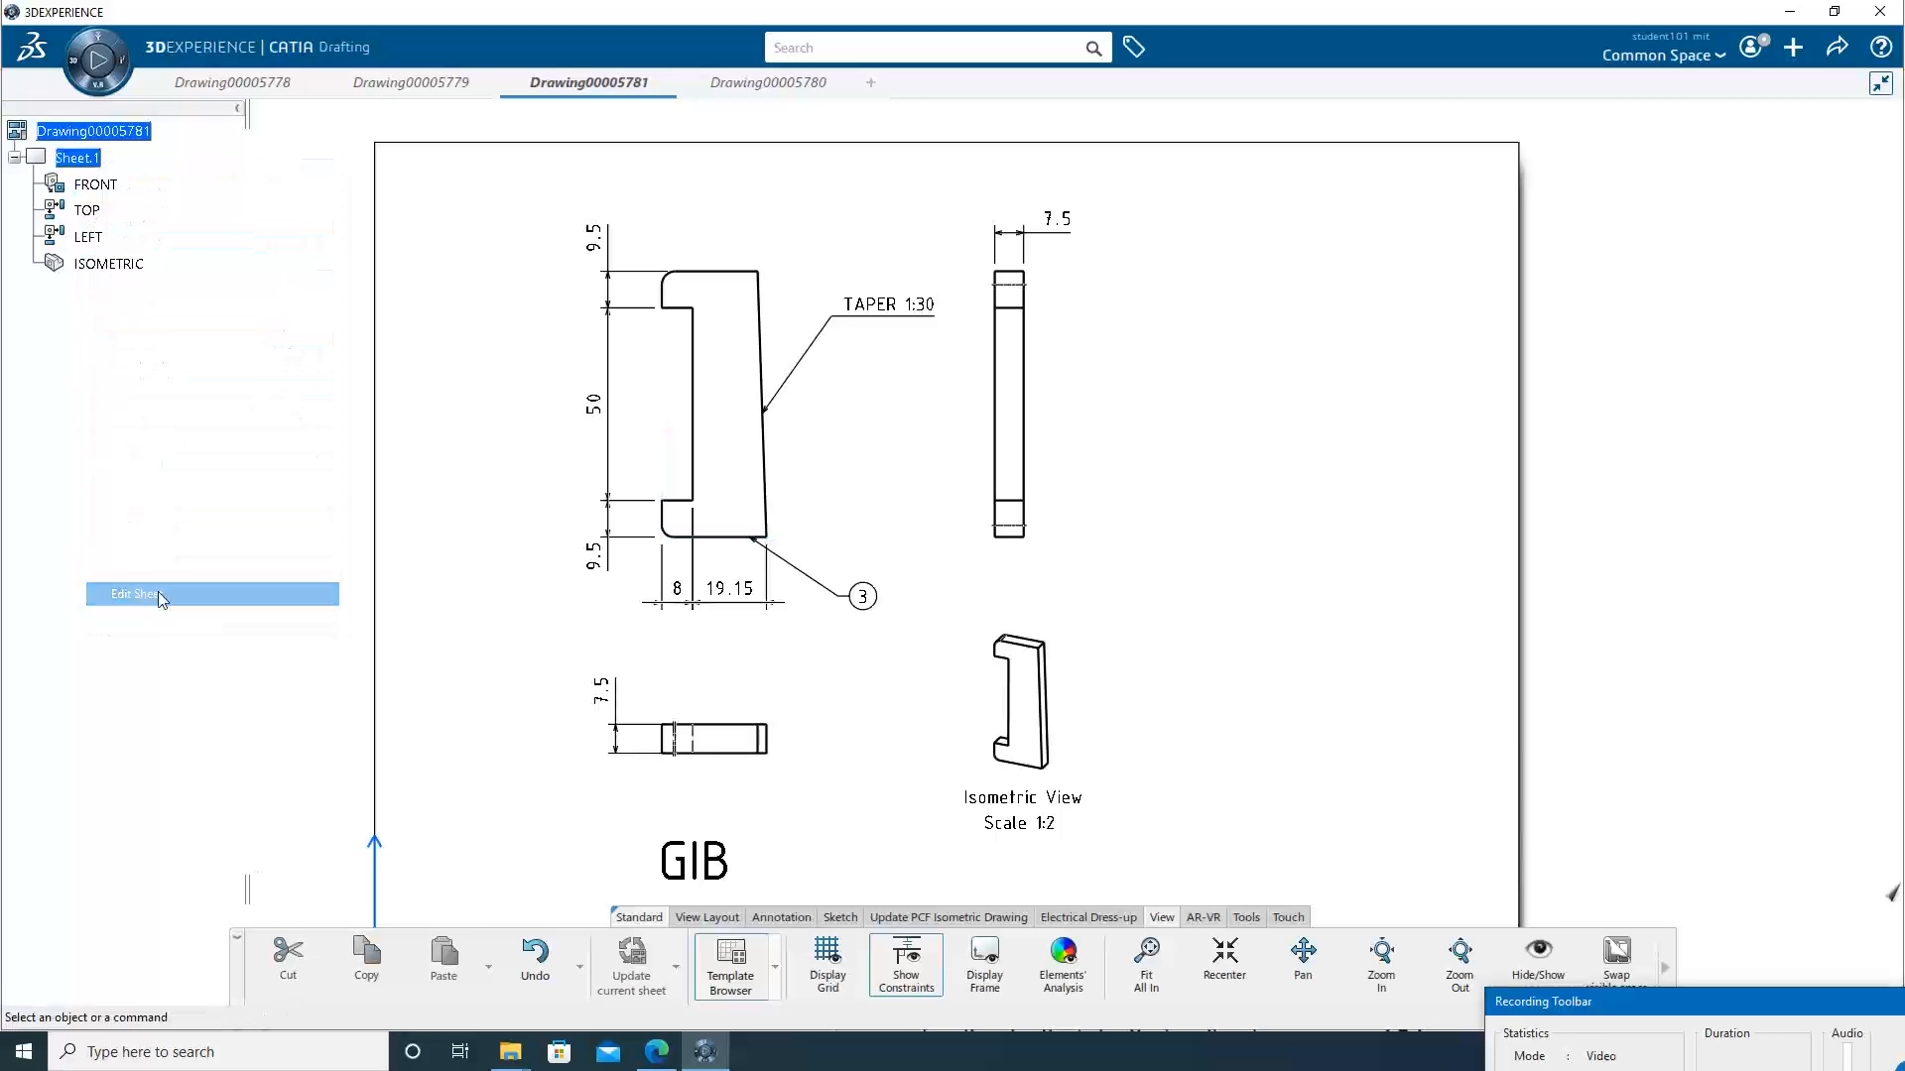
{"action": "left_click", "coordinate": [427, 83]}
{"action": "left_click", "coordinate": [288, 84]}
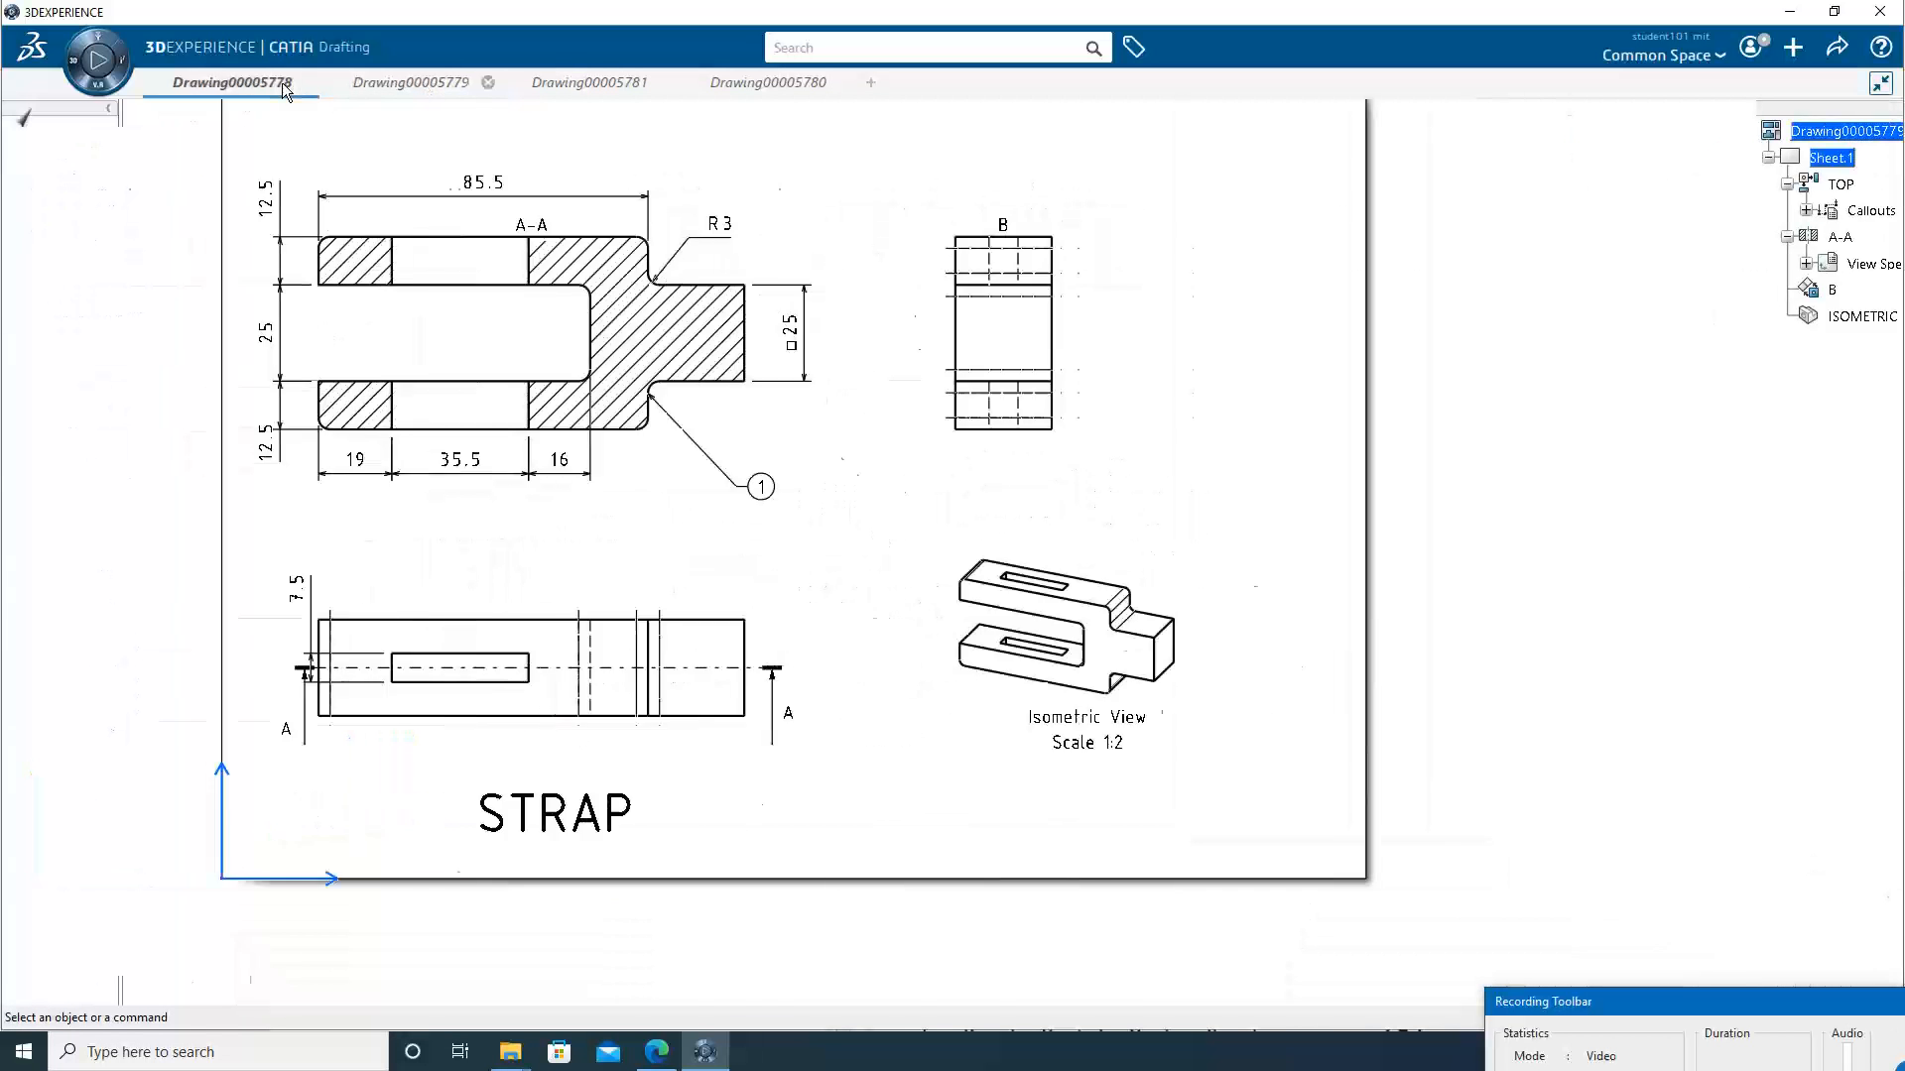
{"action": "left_click", "coordinate": [796, 86]}
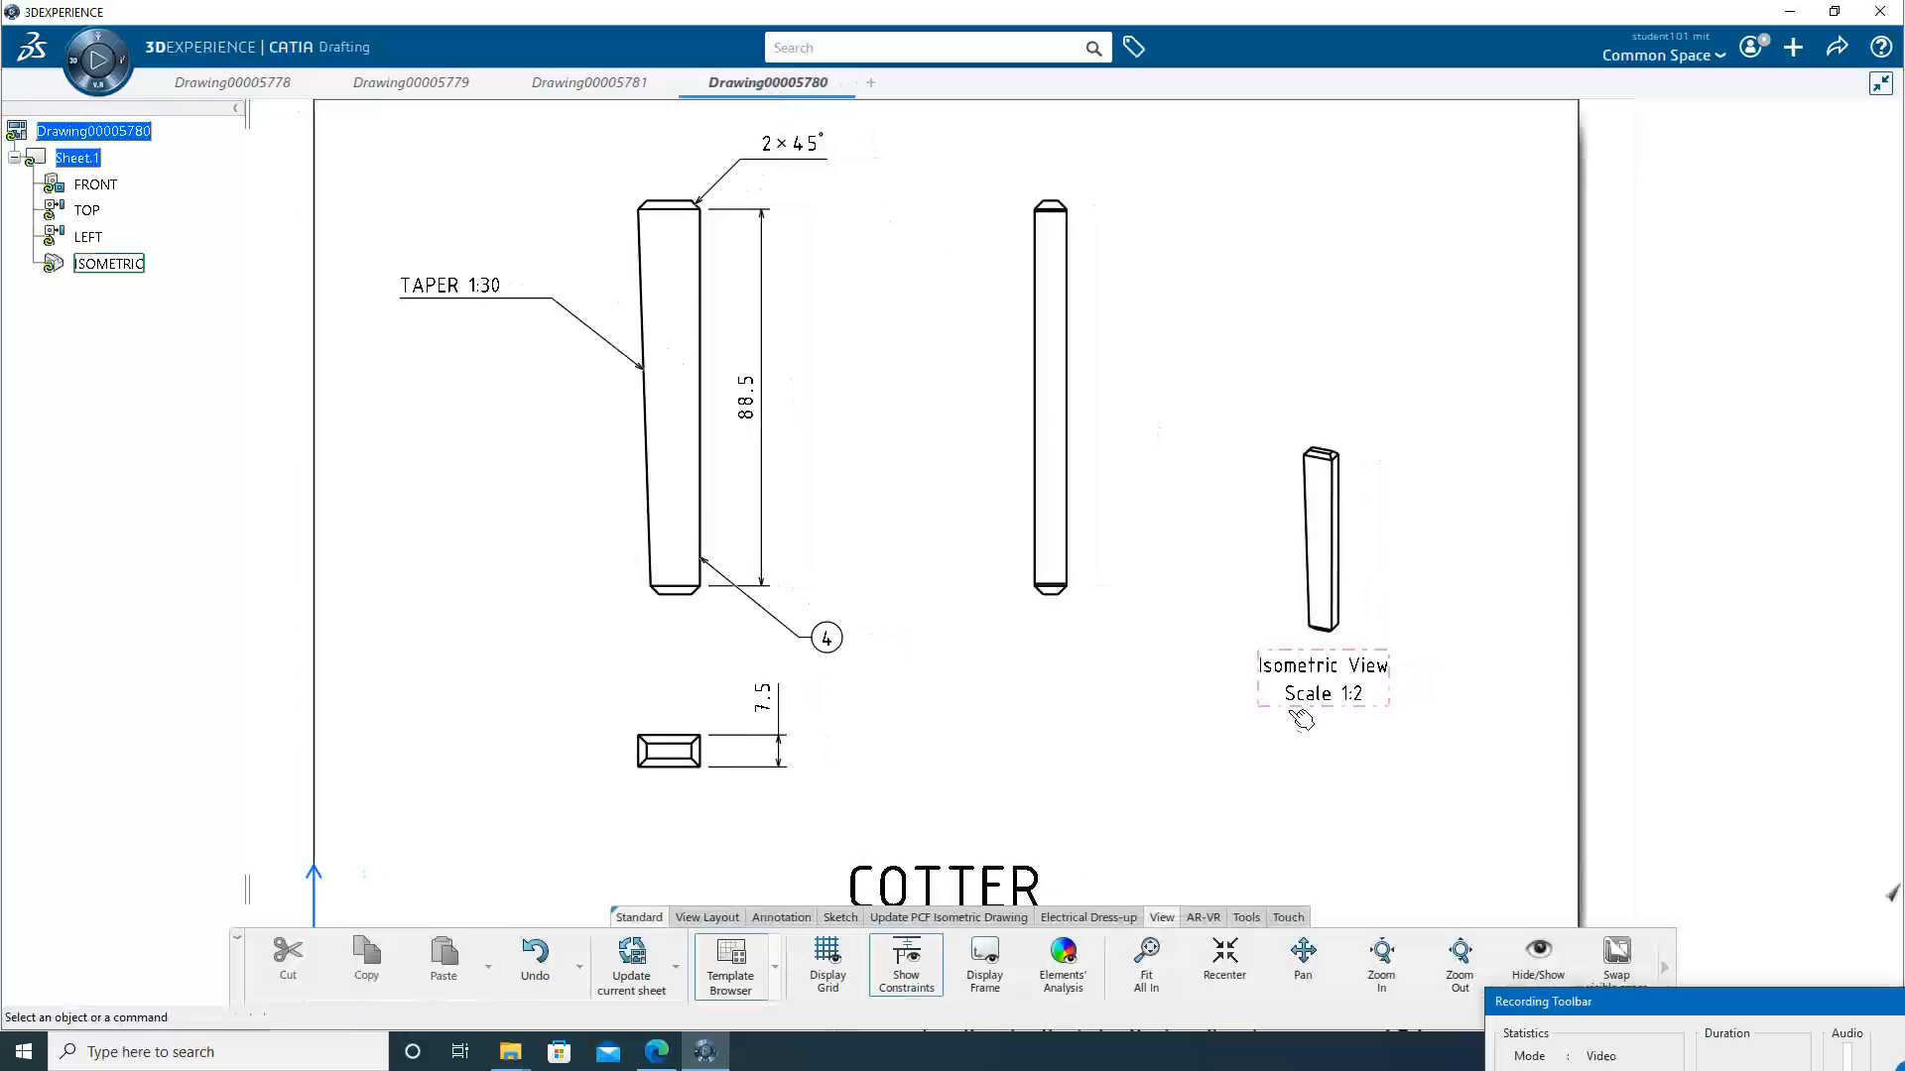